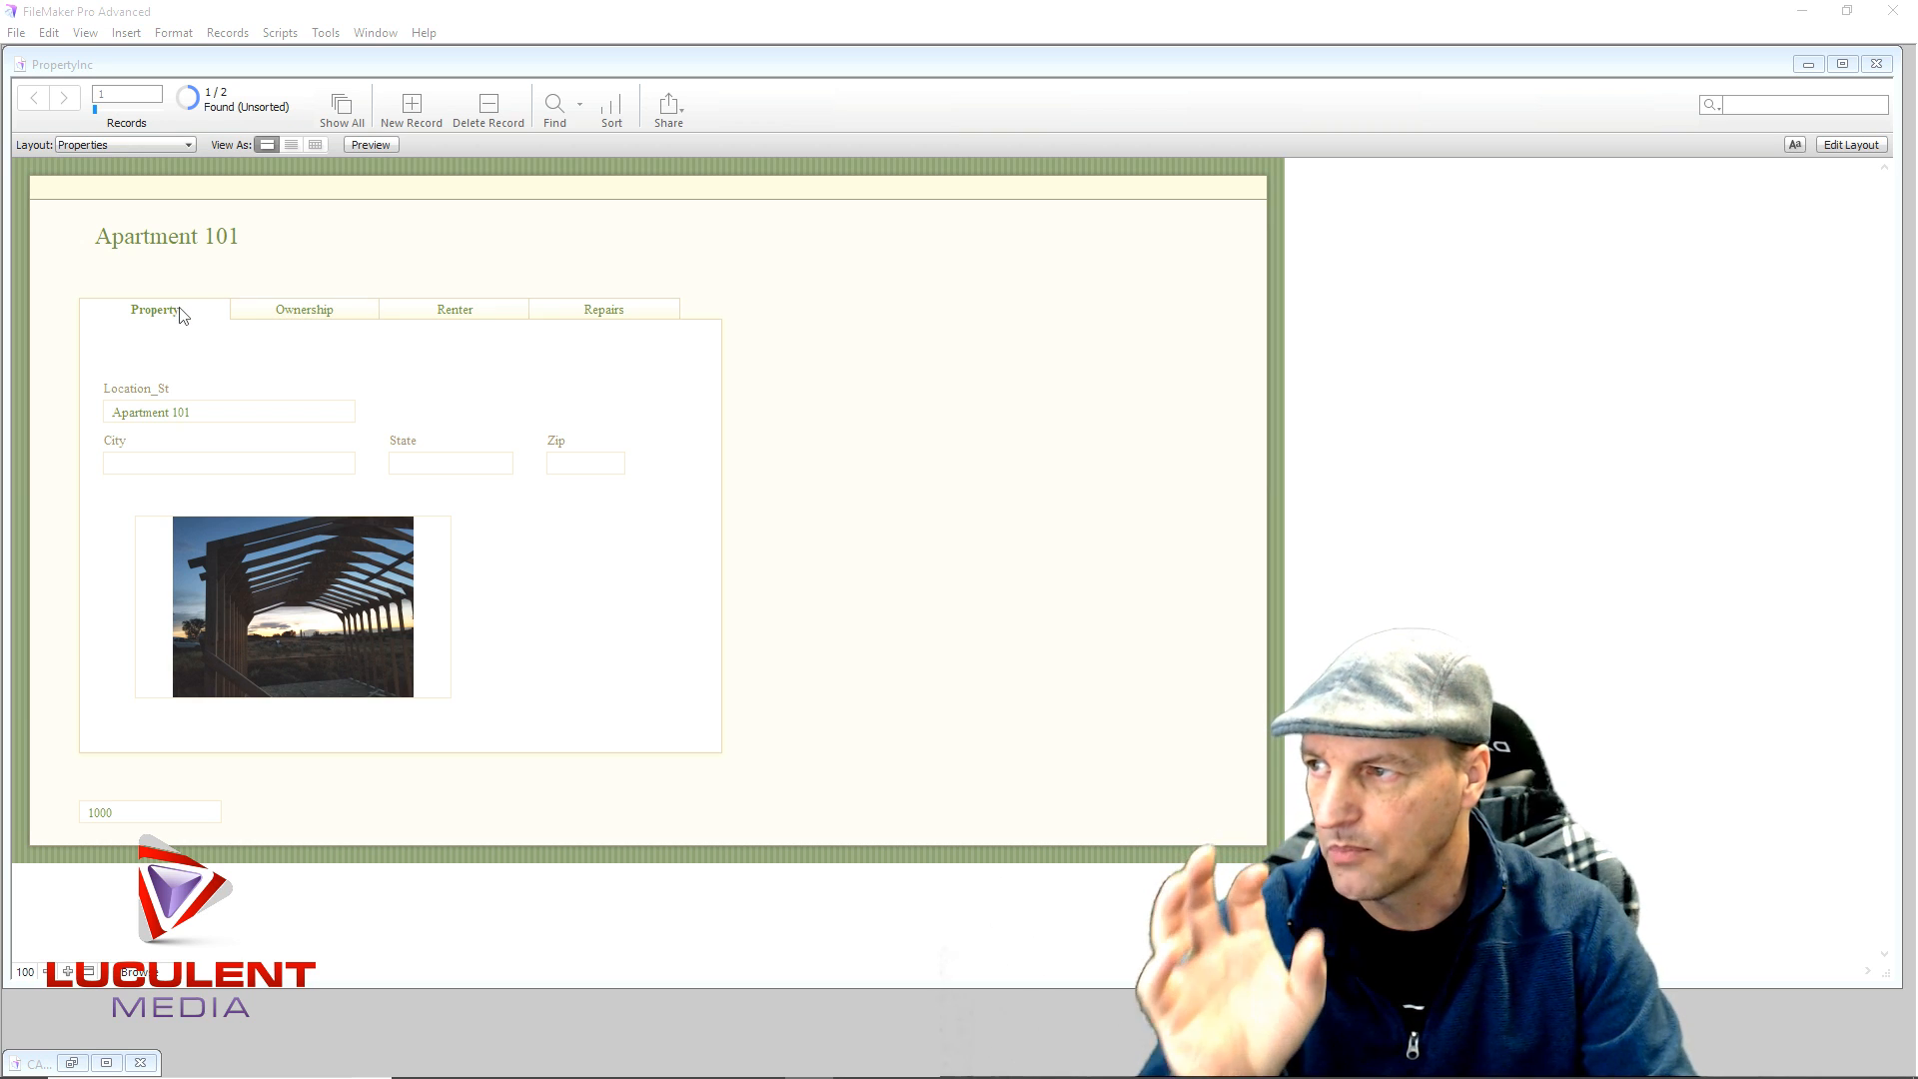
- Look through the Ownership, Renter and empty Repairs tabs, then put the Properties layout into Layout mode
click(326, 311)
click(414, 316)
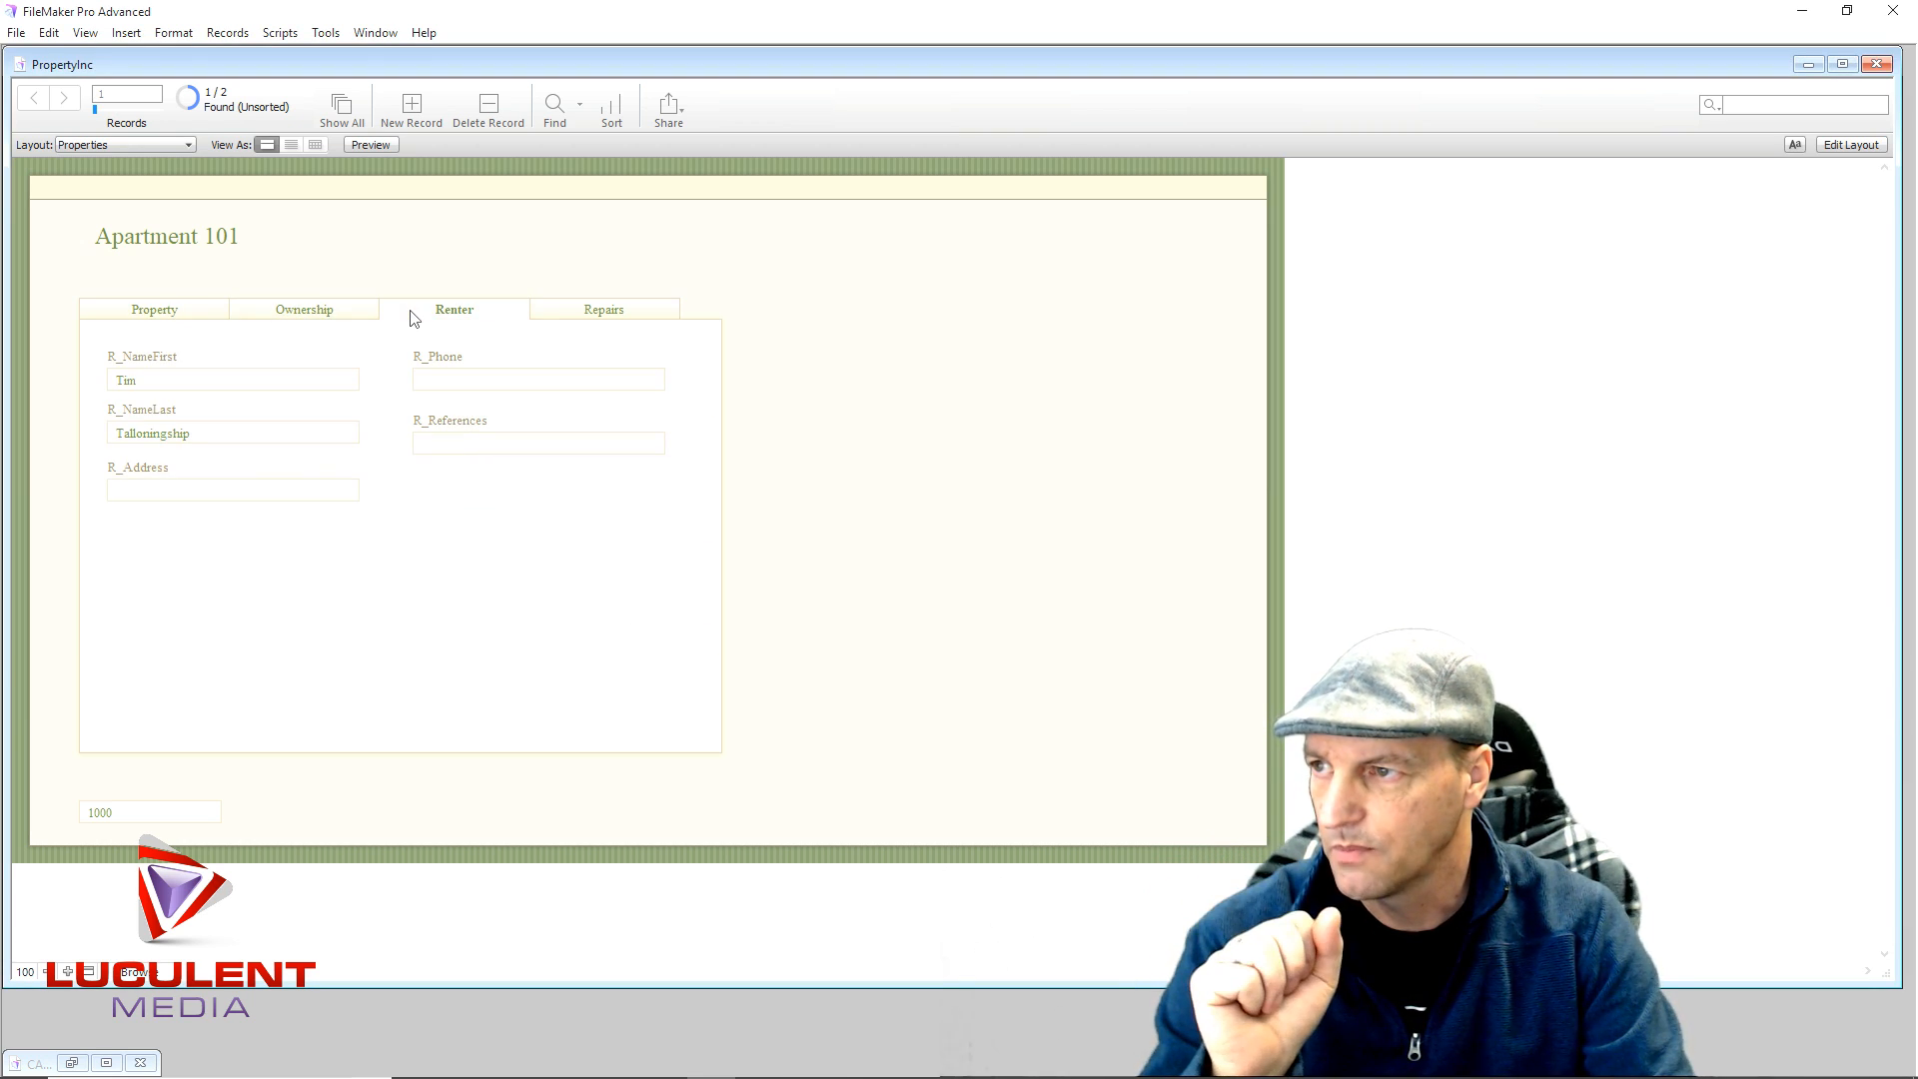
click(555, 310)
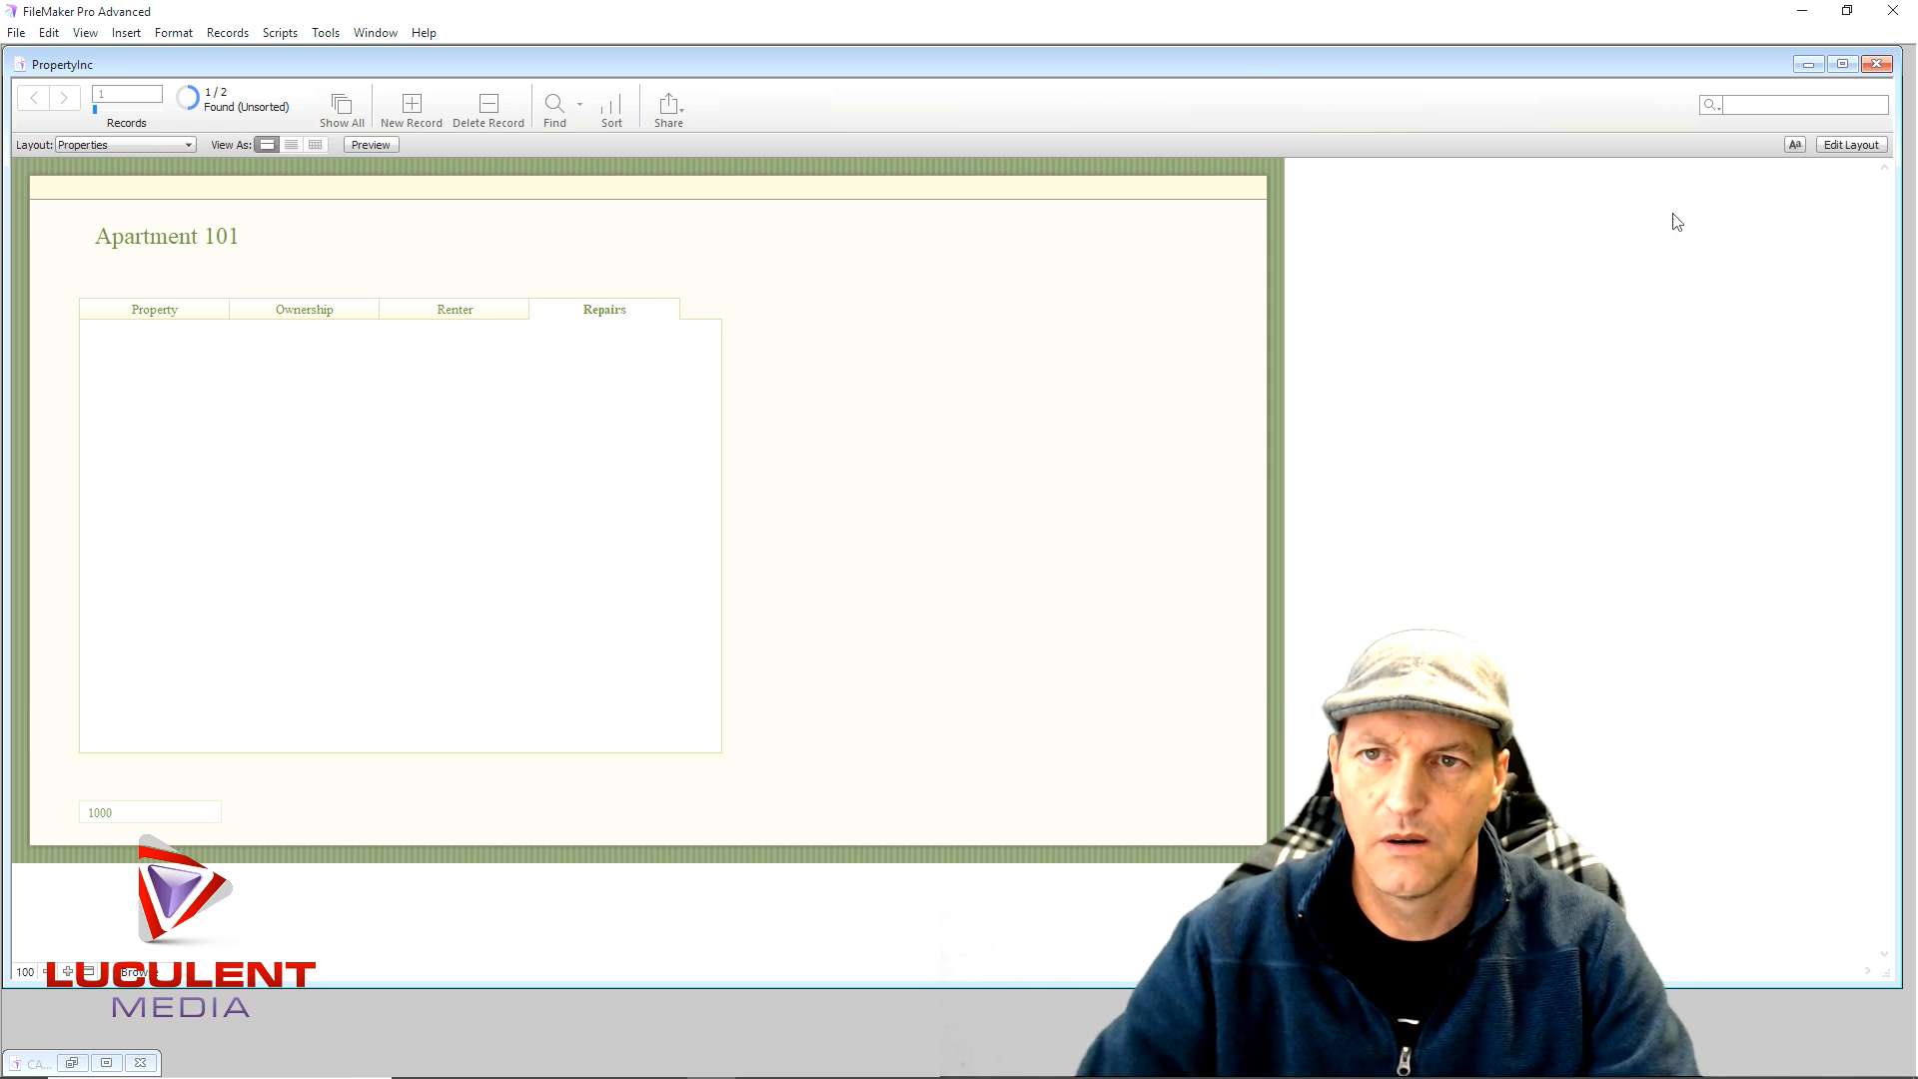
click(1851, 145)
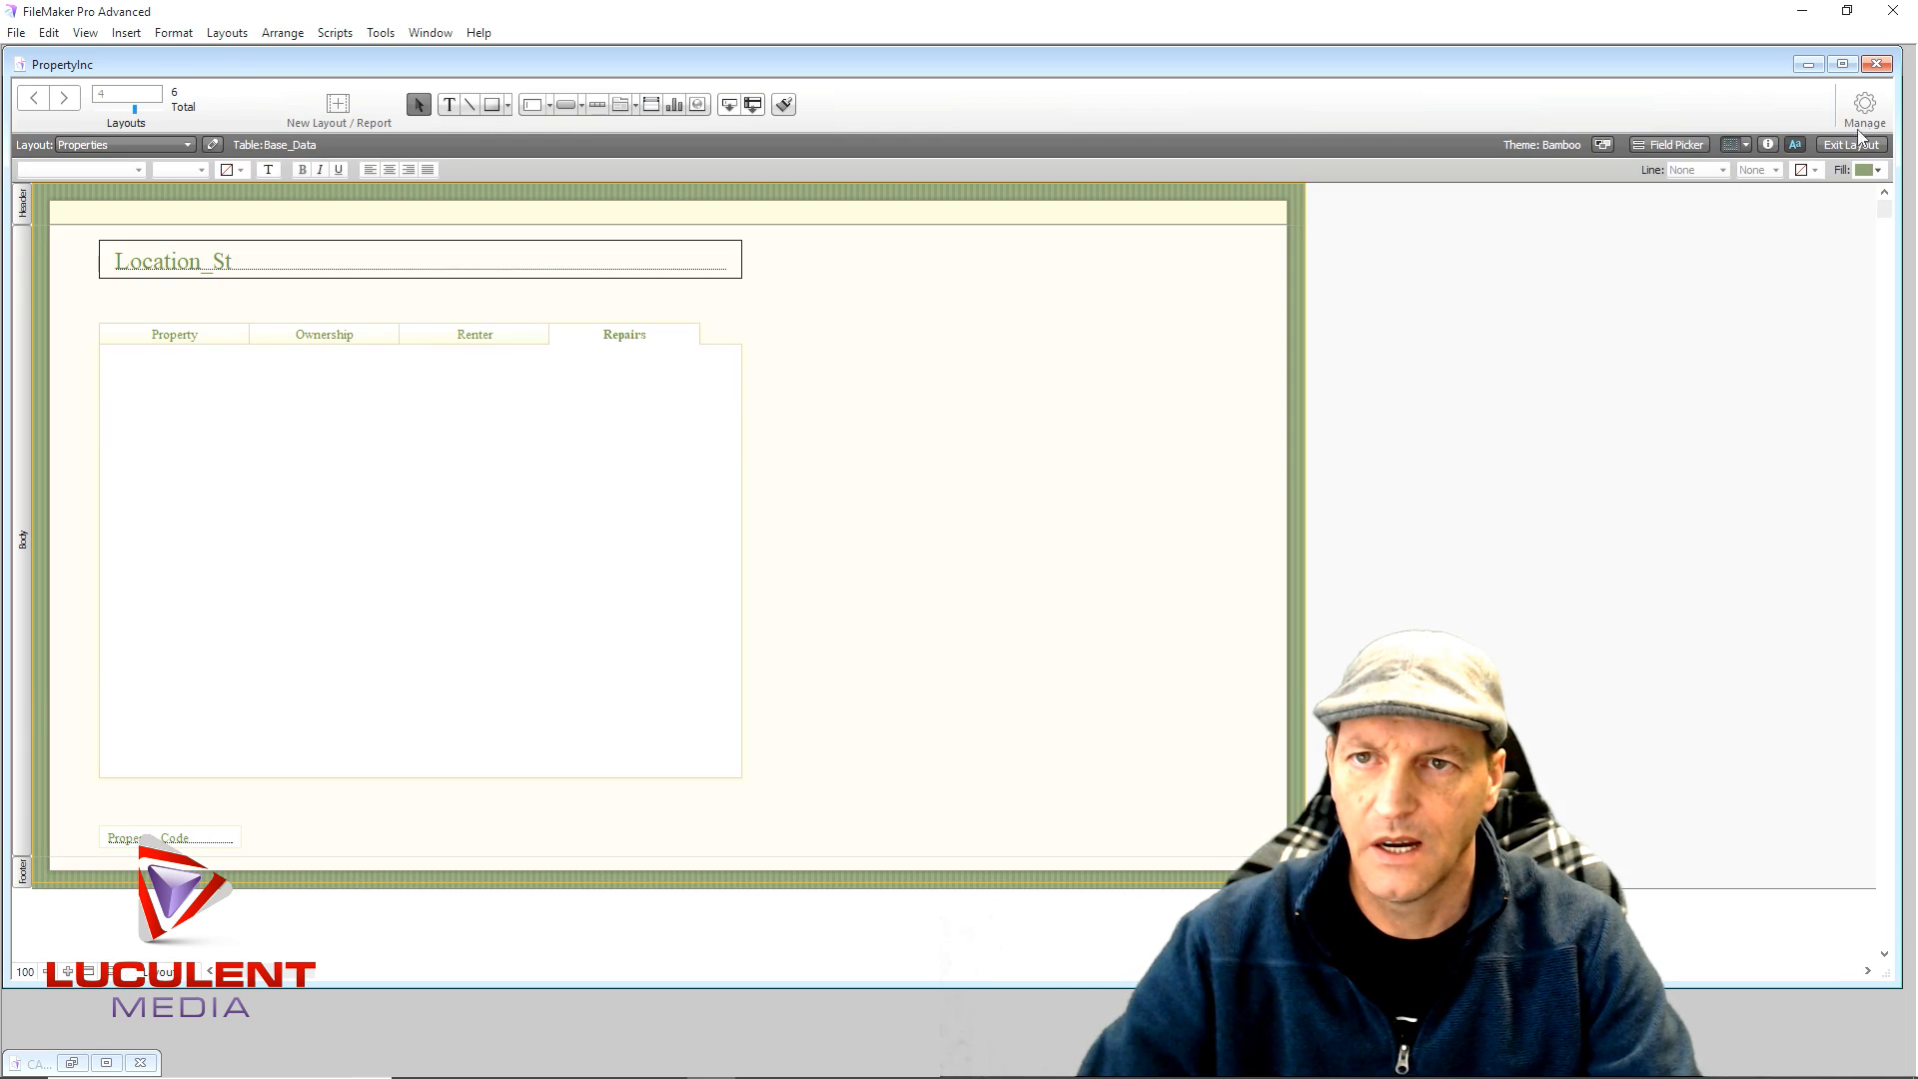
- Open Manage Database from the Manage menu and scroll through Base_Data's 24 fields
click(1861, 112)
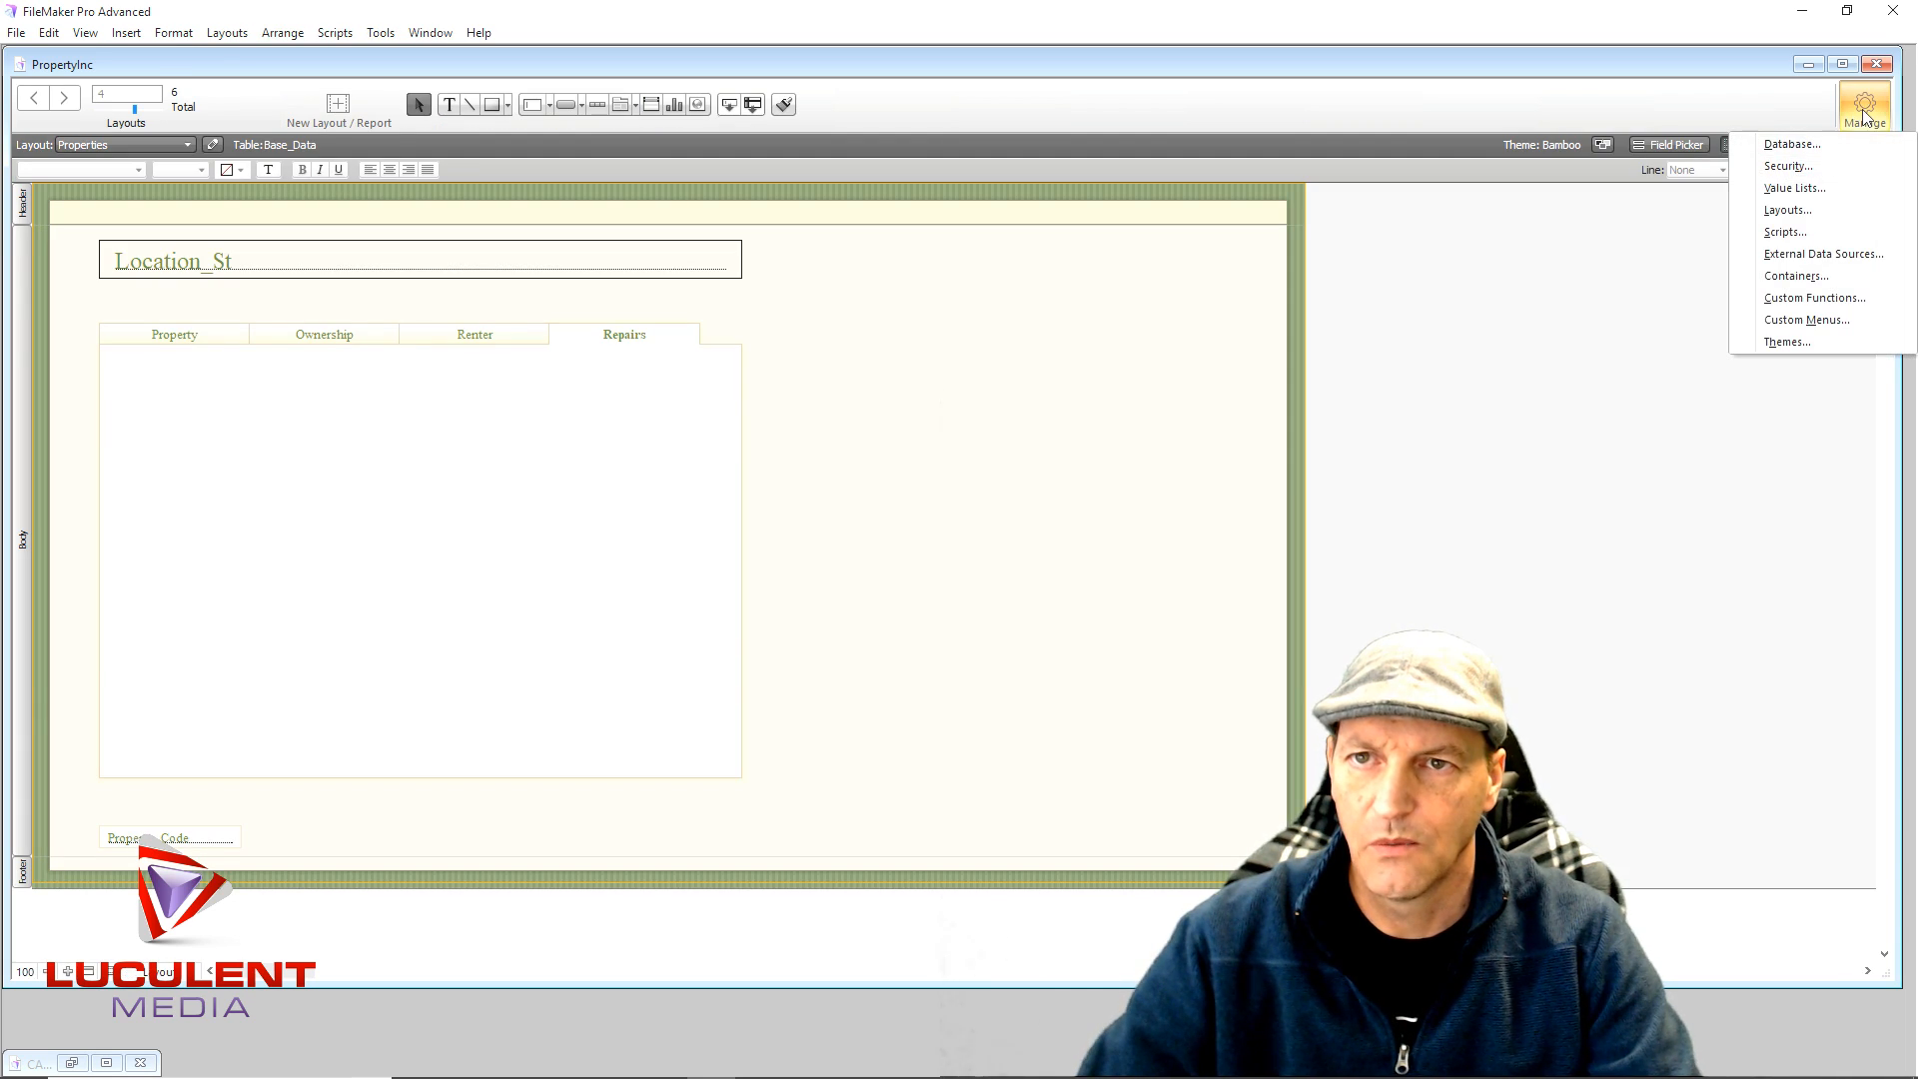
click(1801, 147)
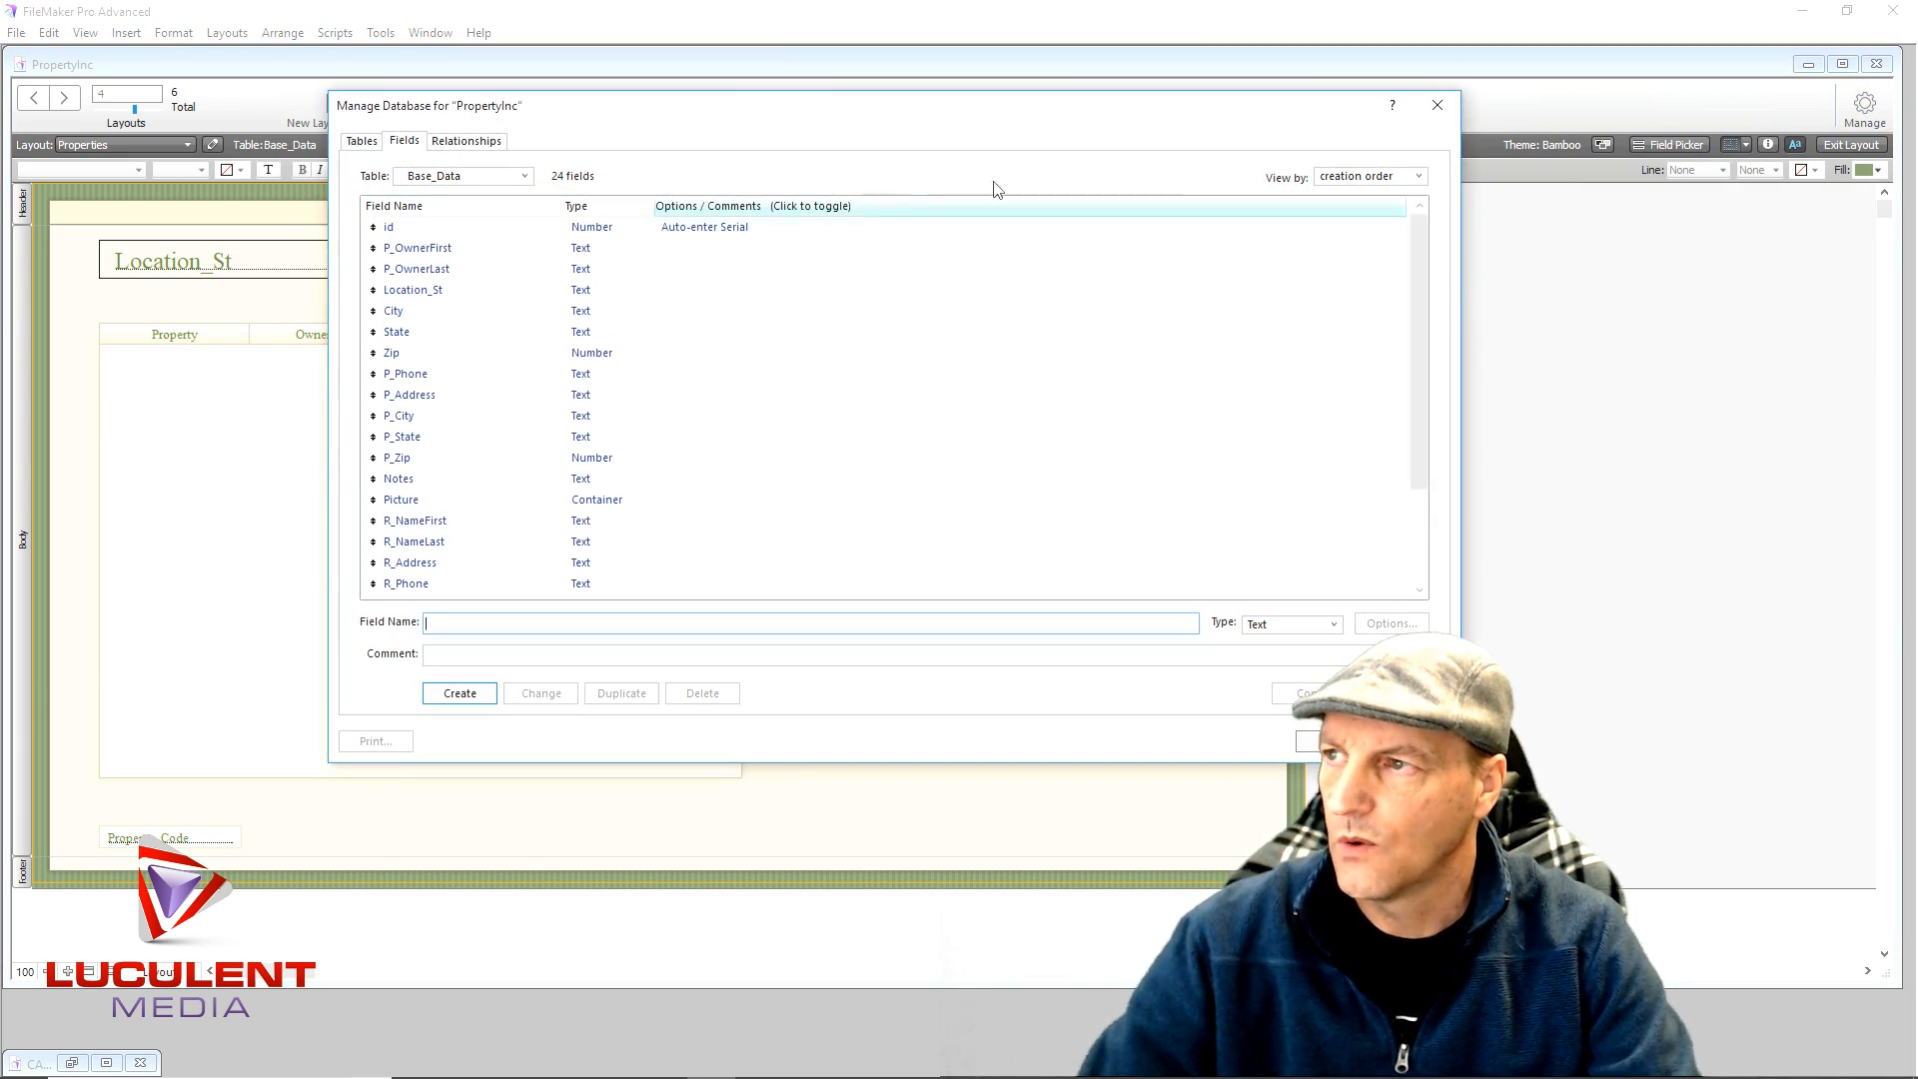
scroll(514, 334, down, 2)
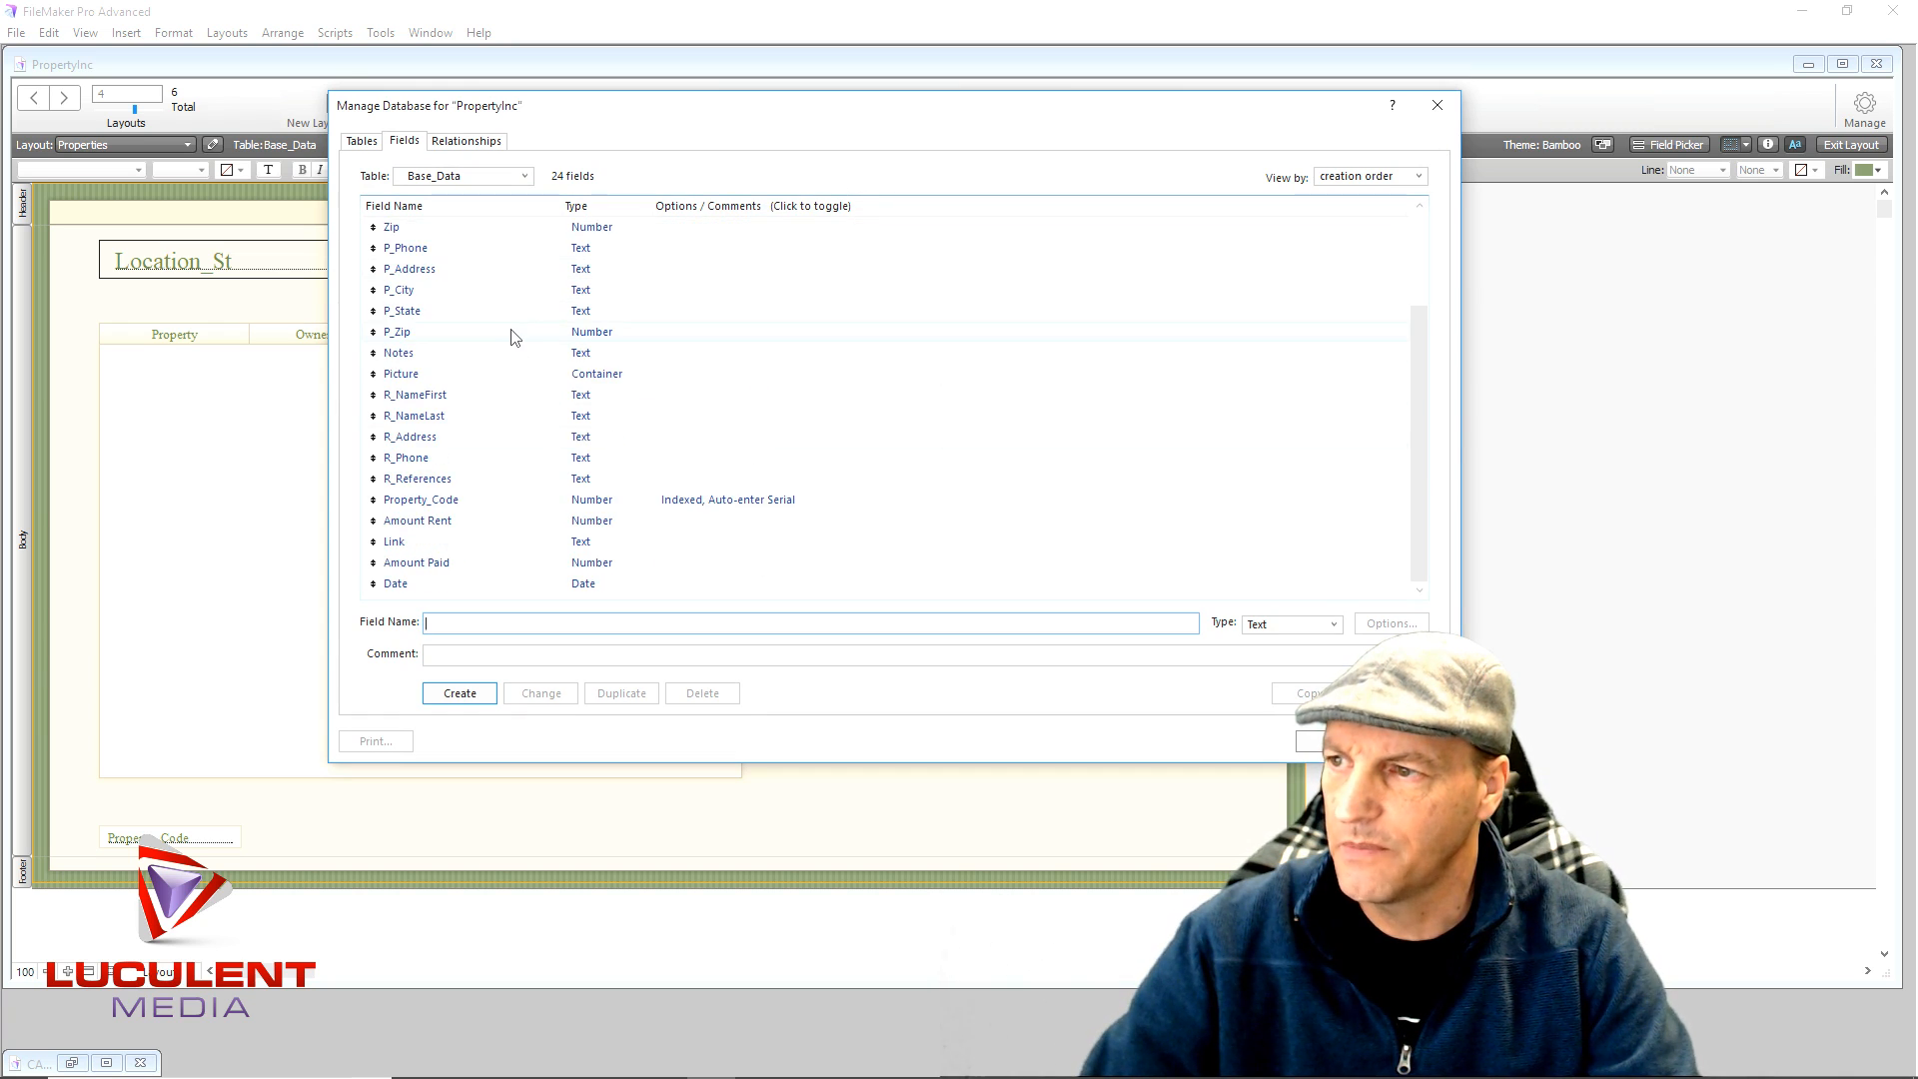
scroll(514, 335, up, 2)
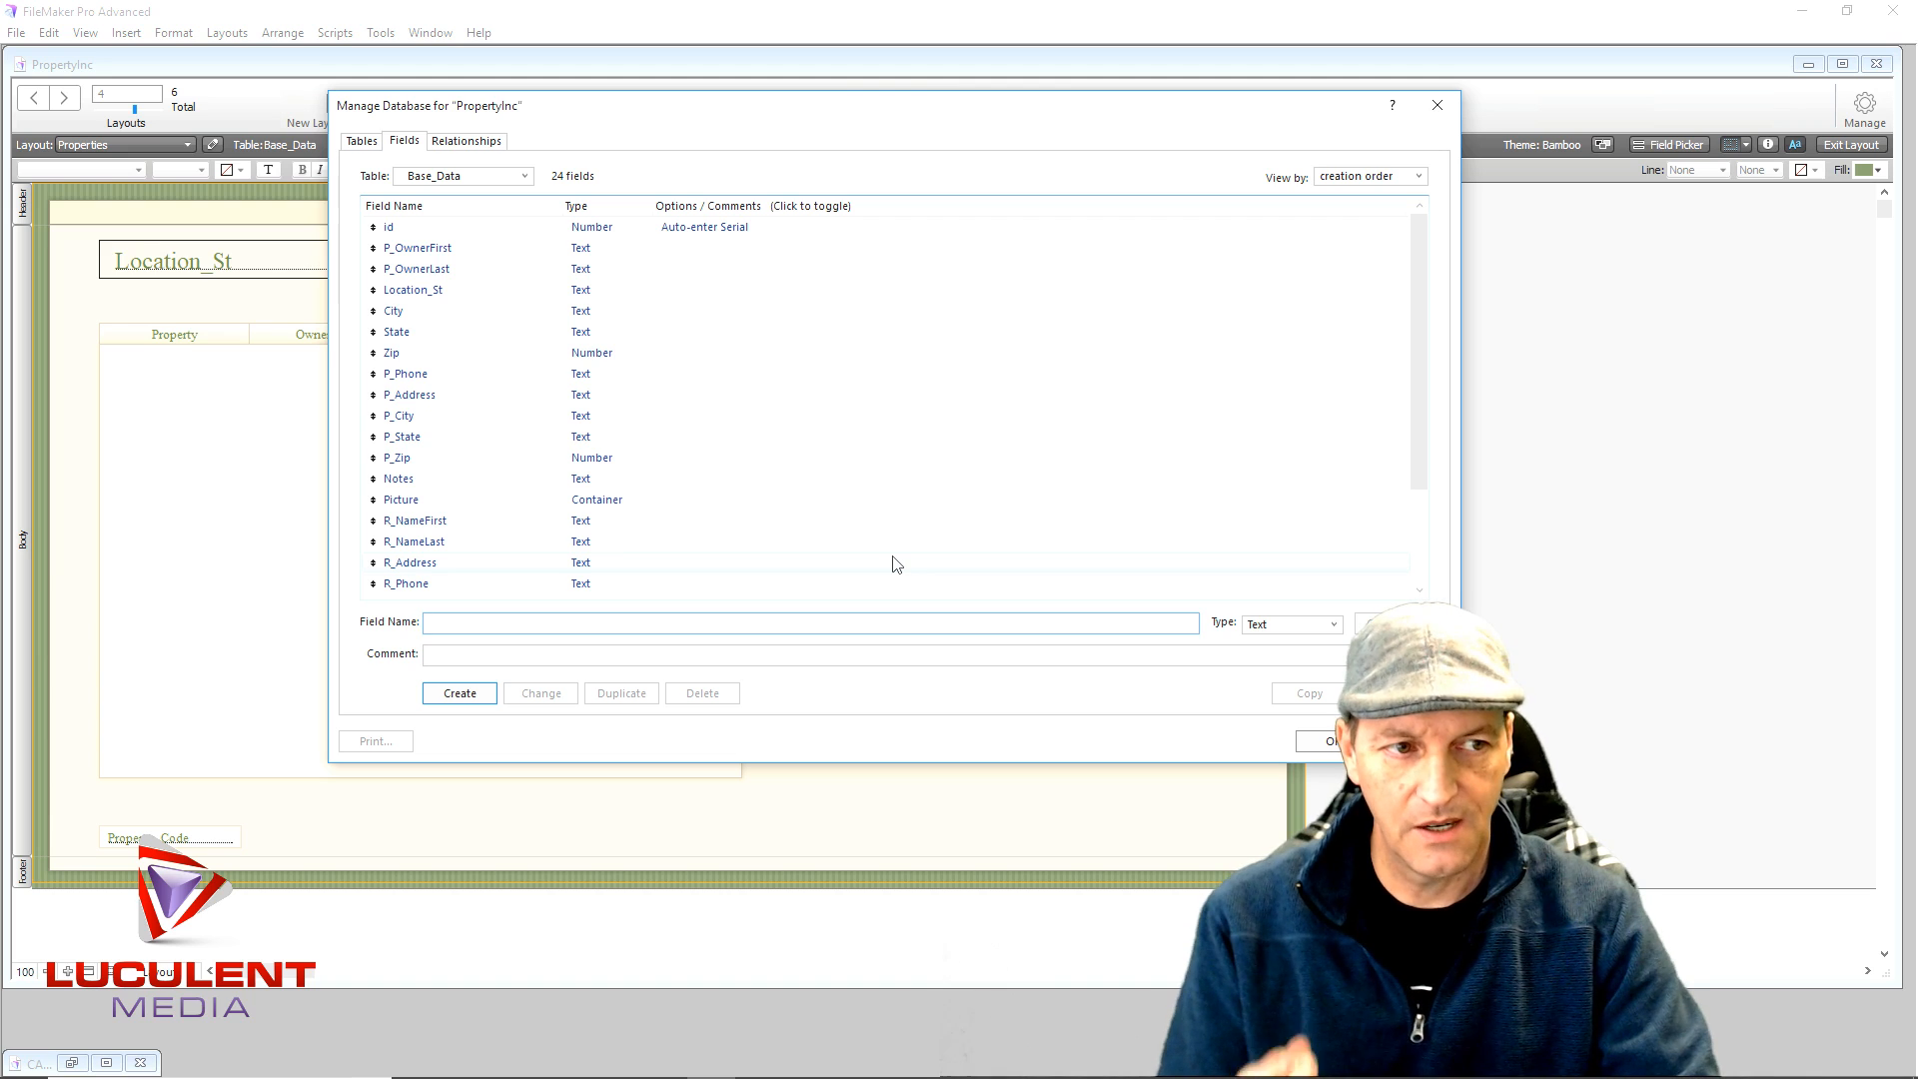
- Create a new table named Repairs and show its empty field list
click(358, 142)
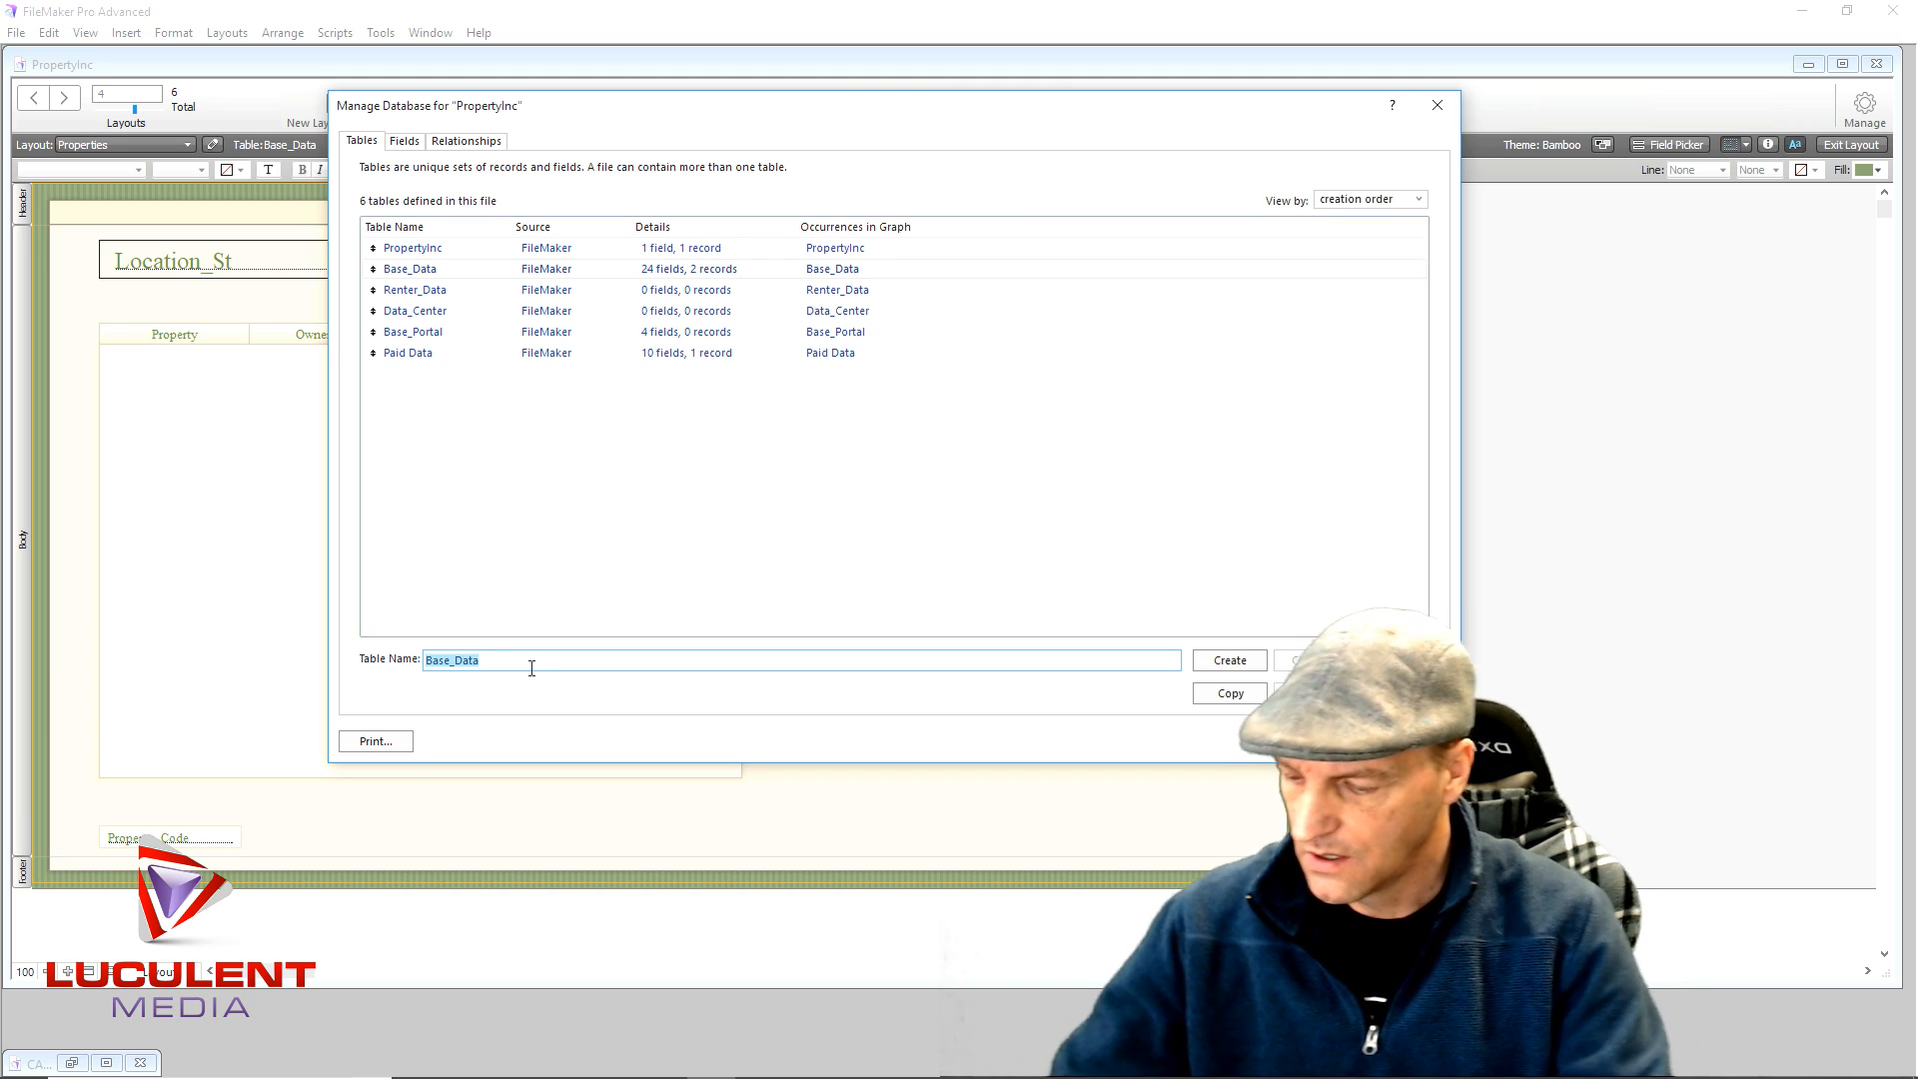
text(Repair)
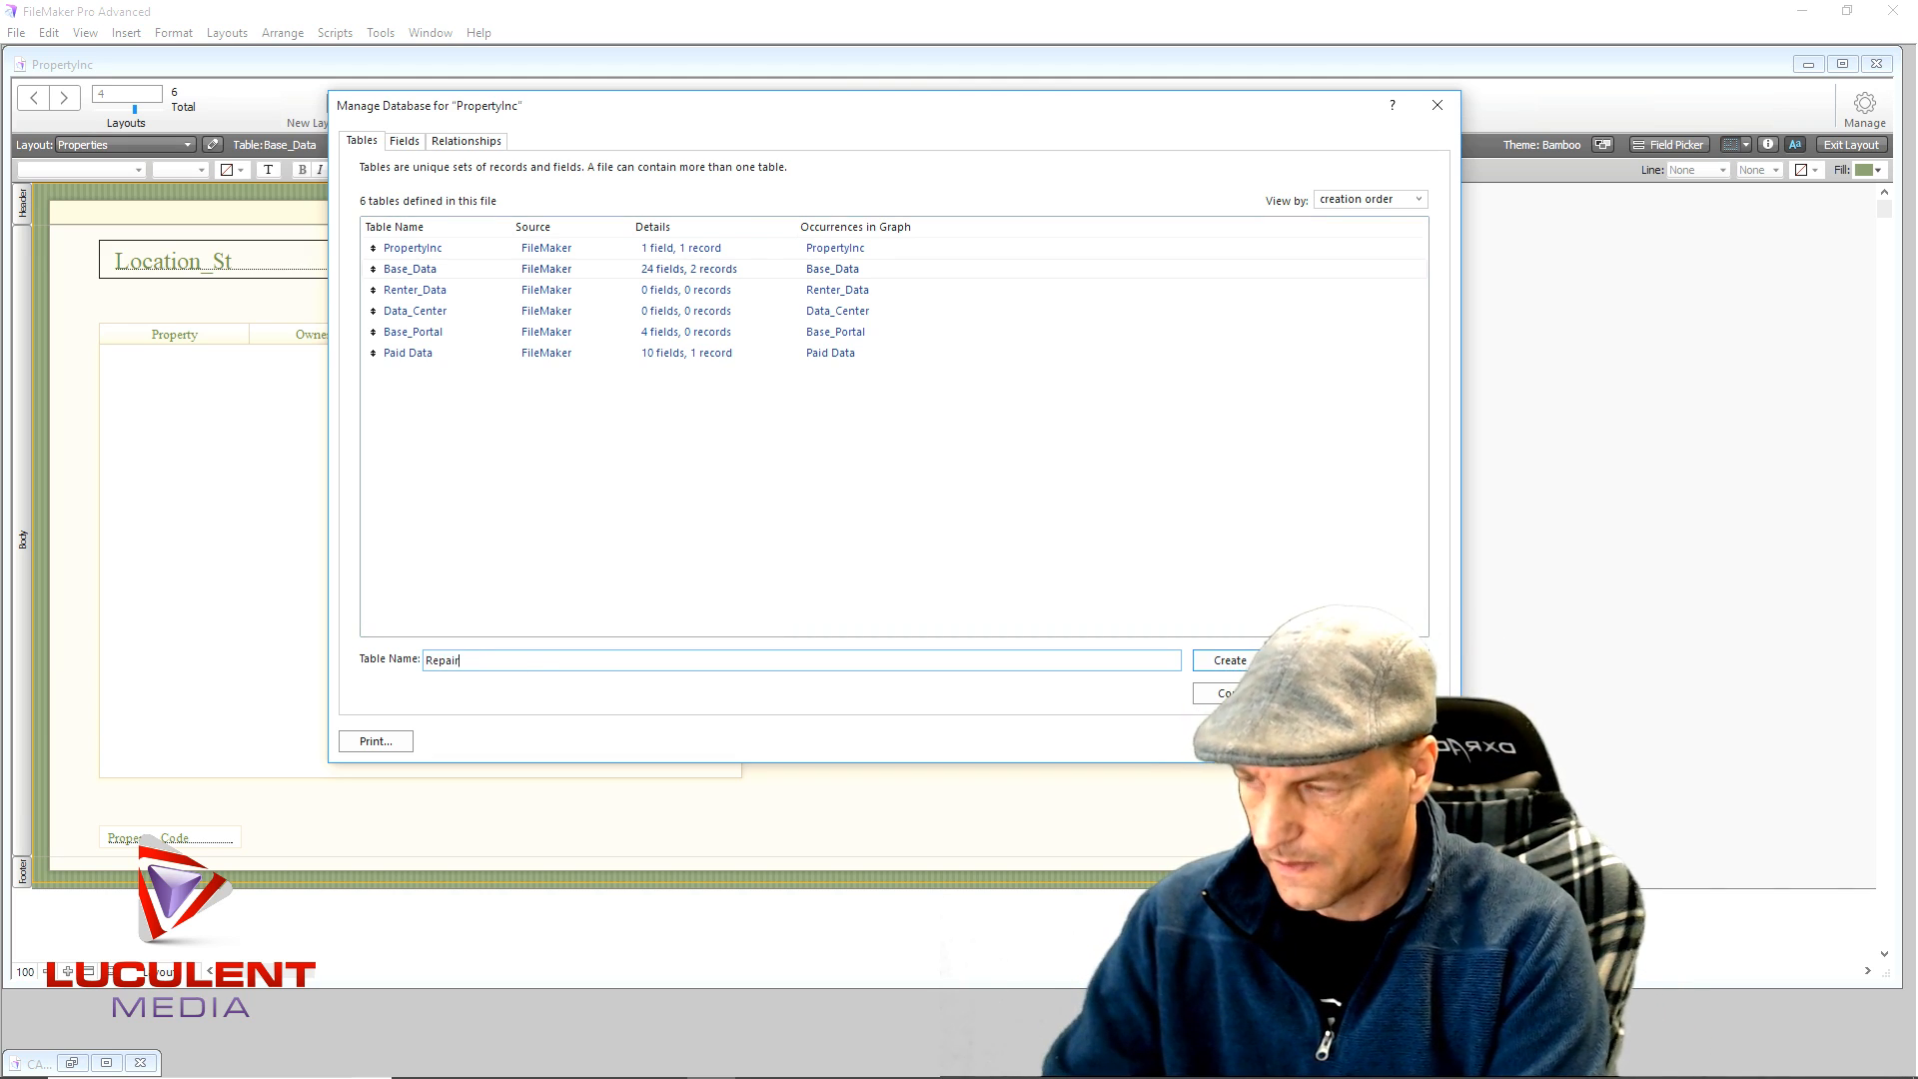
text(s)
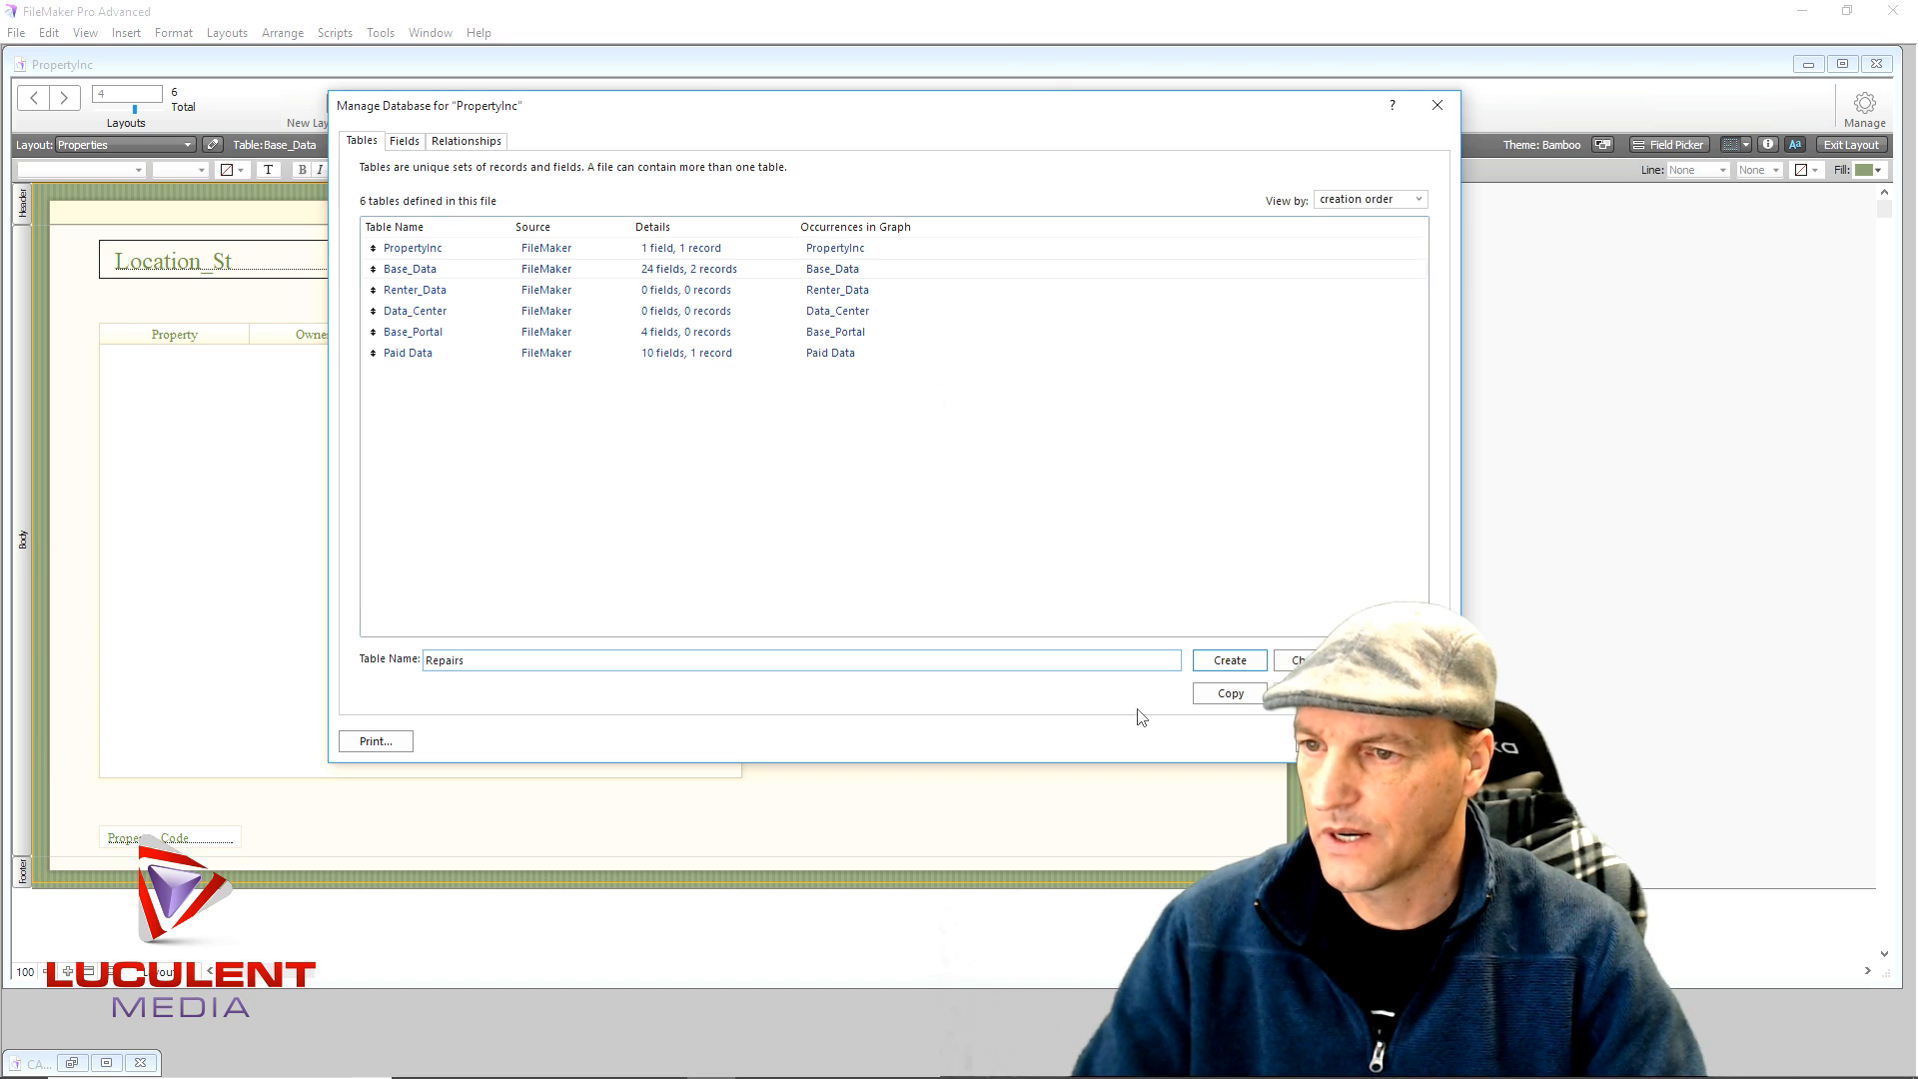
click(1229, 661)
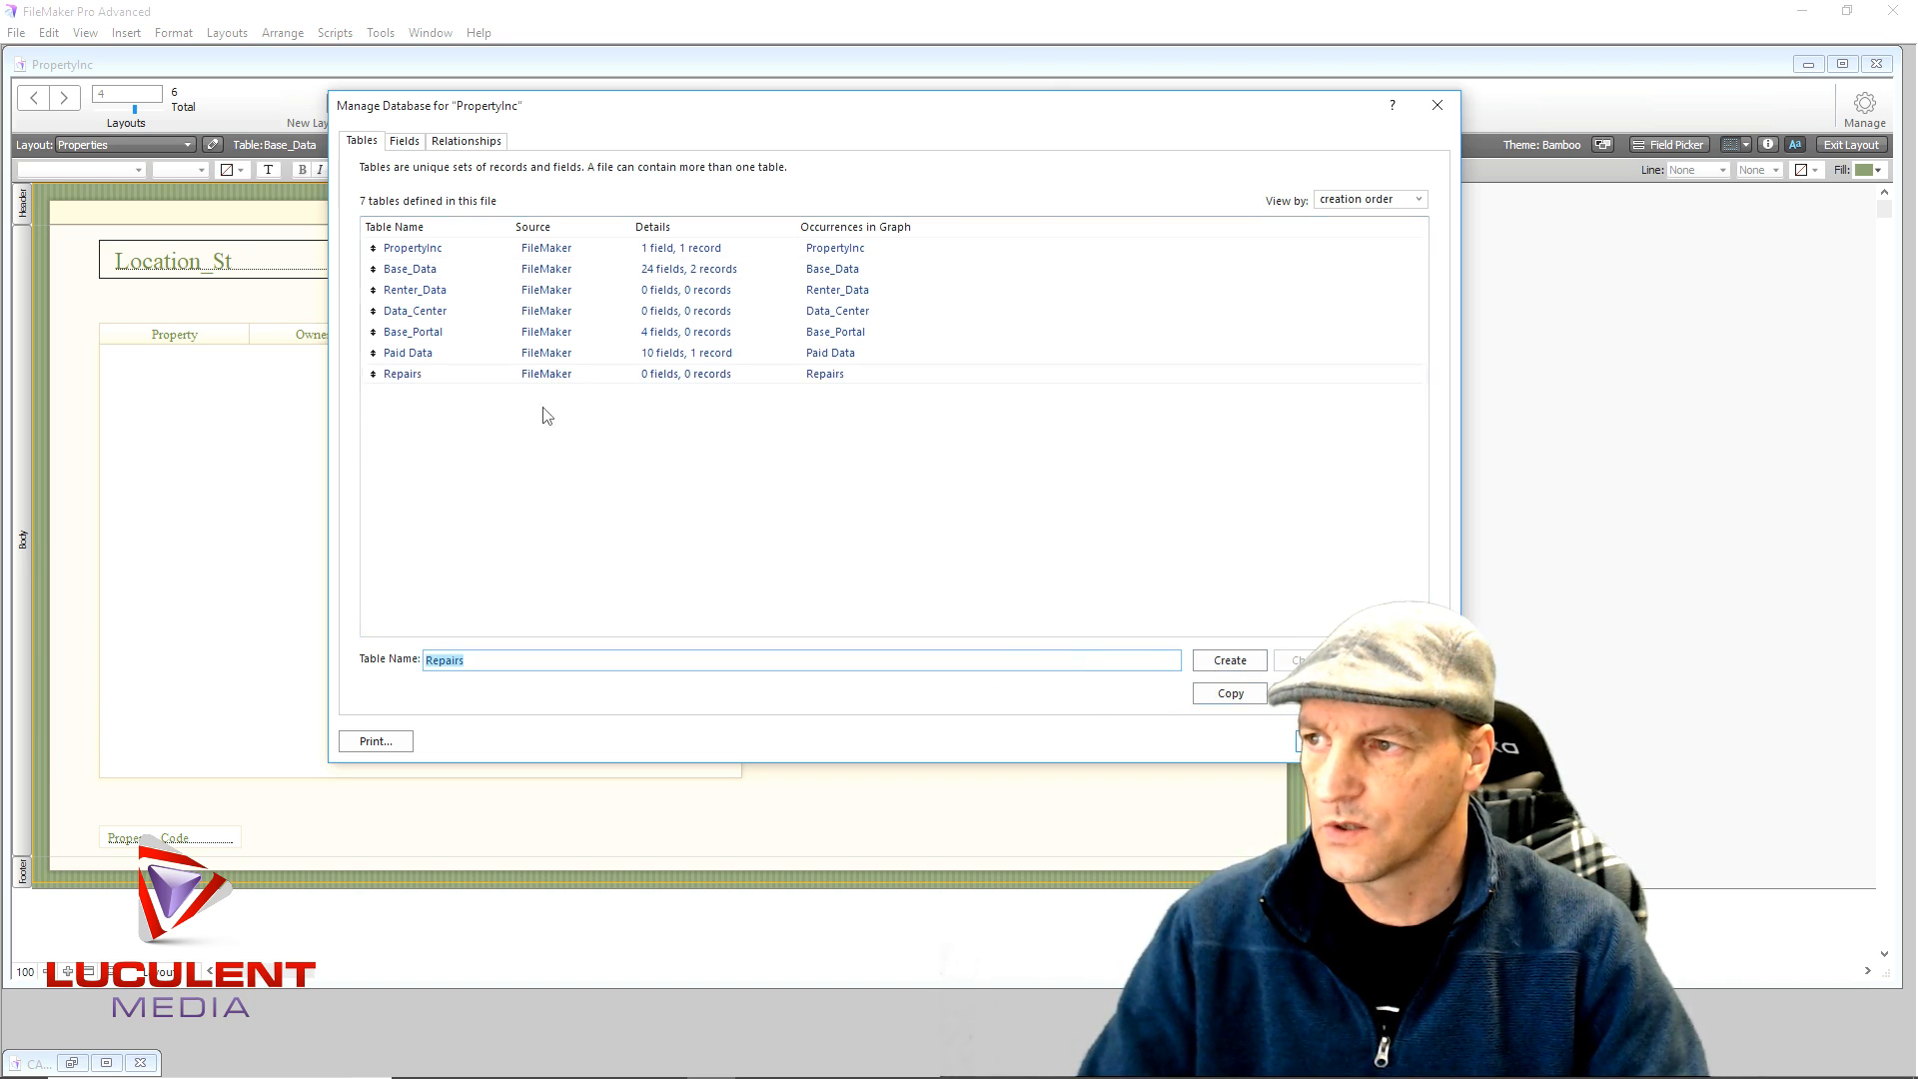
double_click(559, 378)
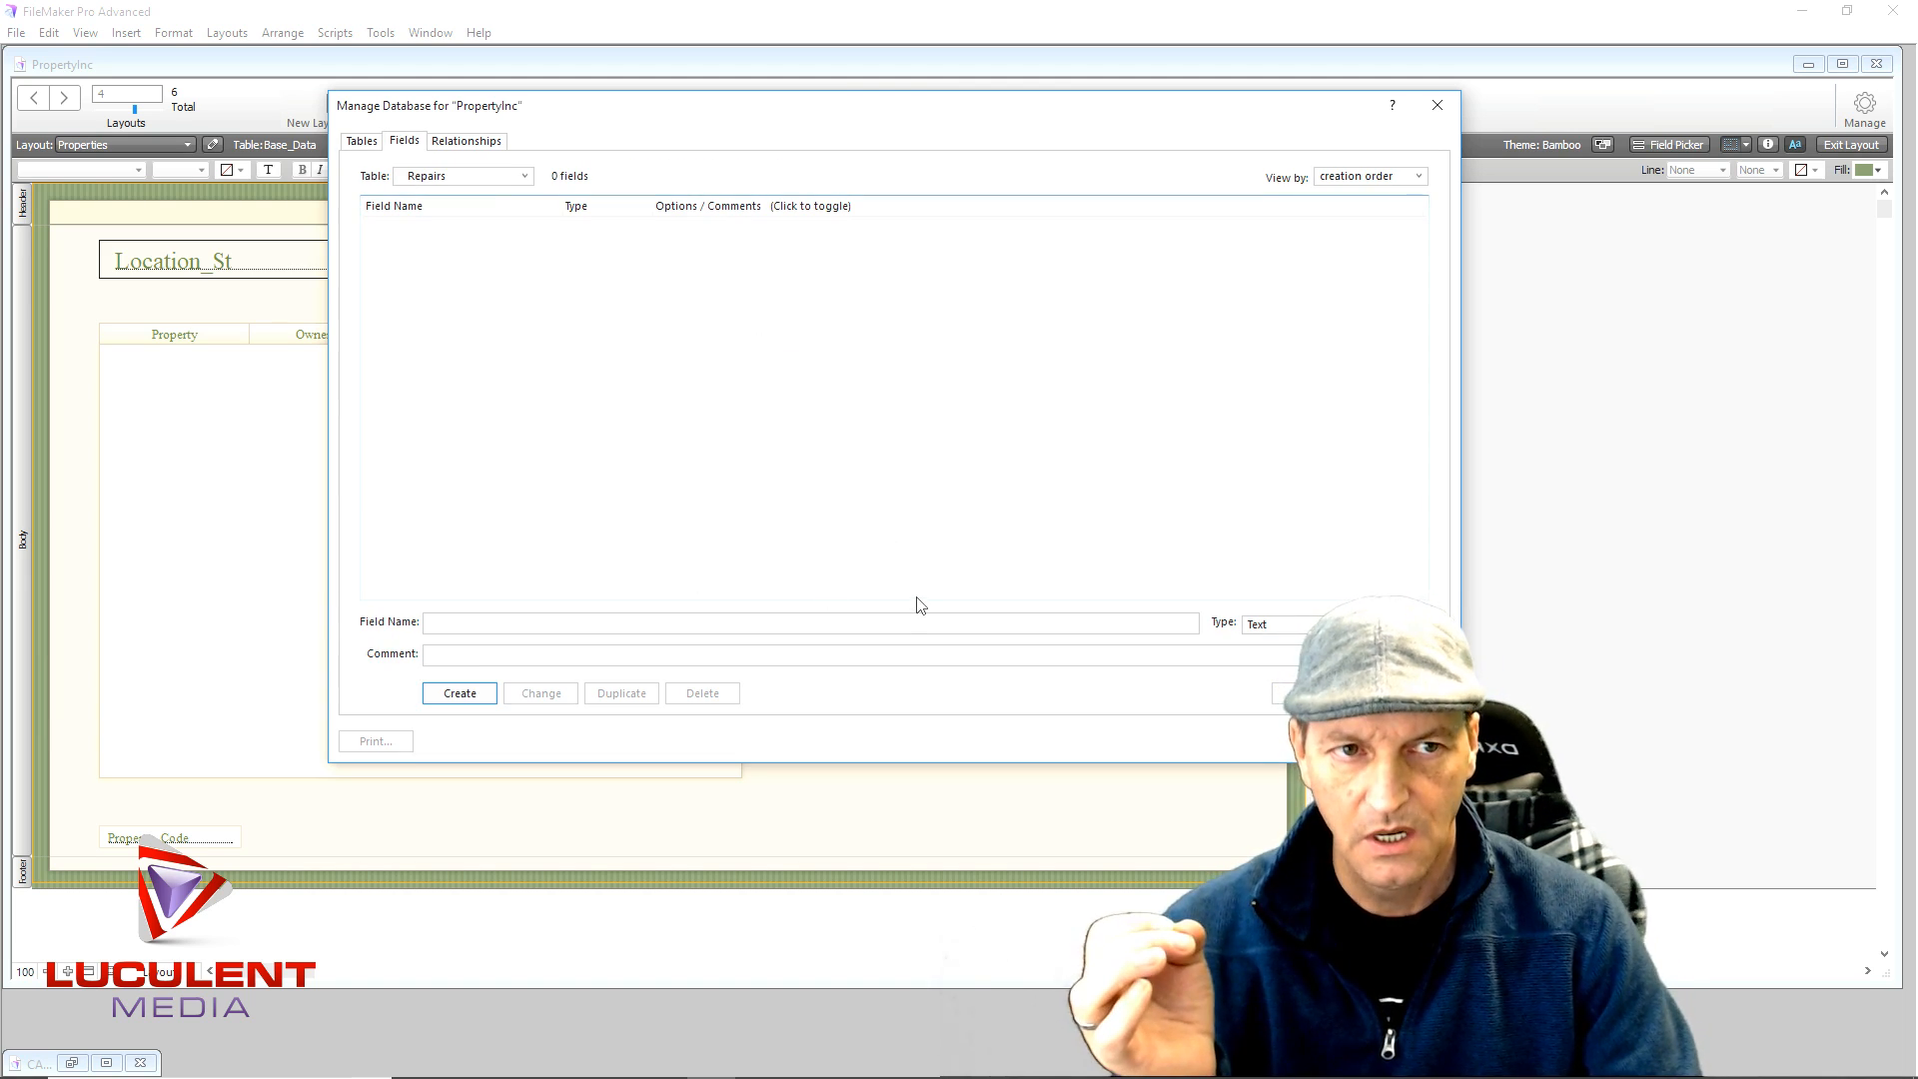
- Add a Number field named id to Repairs that auto-enters a serial number
click(460, 620)
text(id)
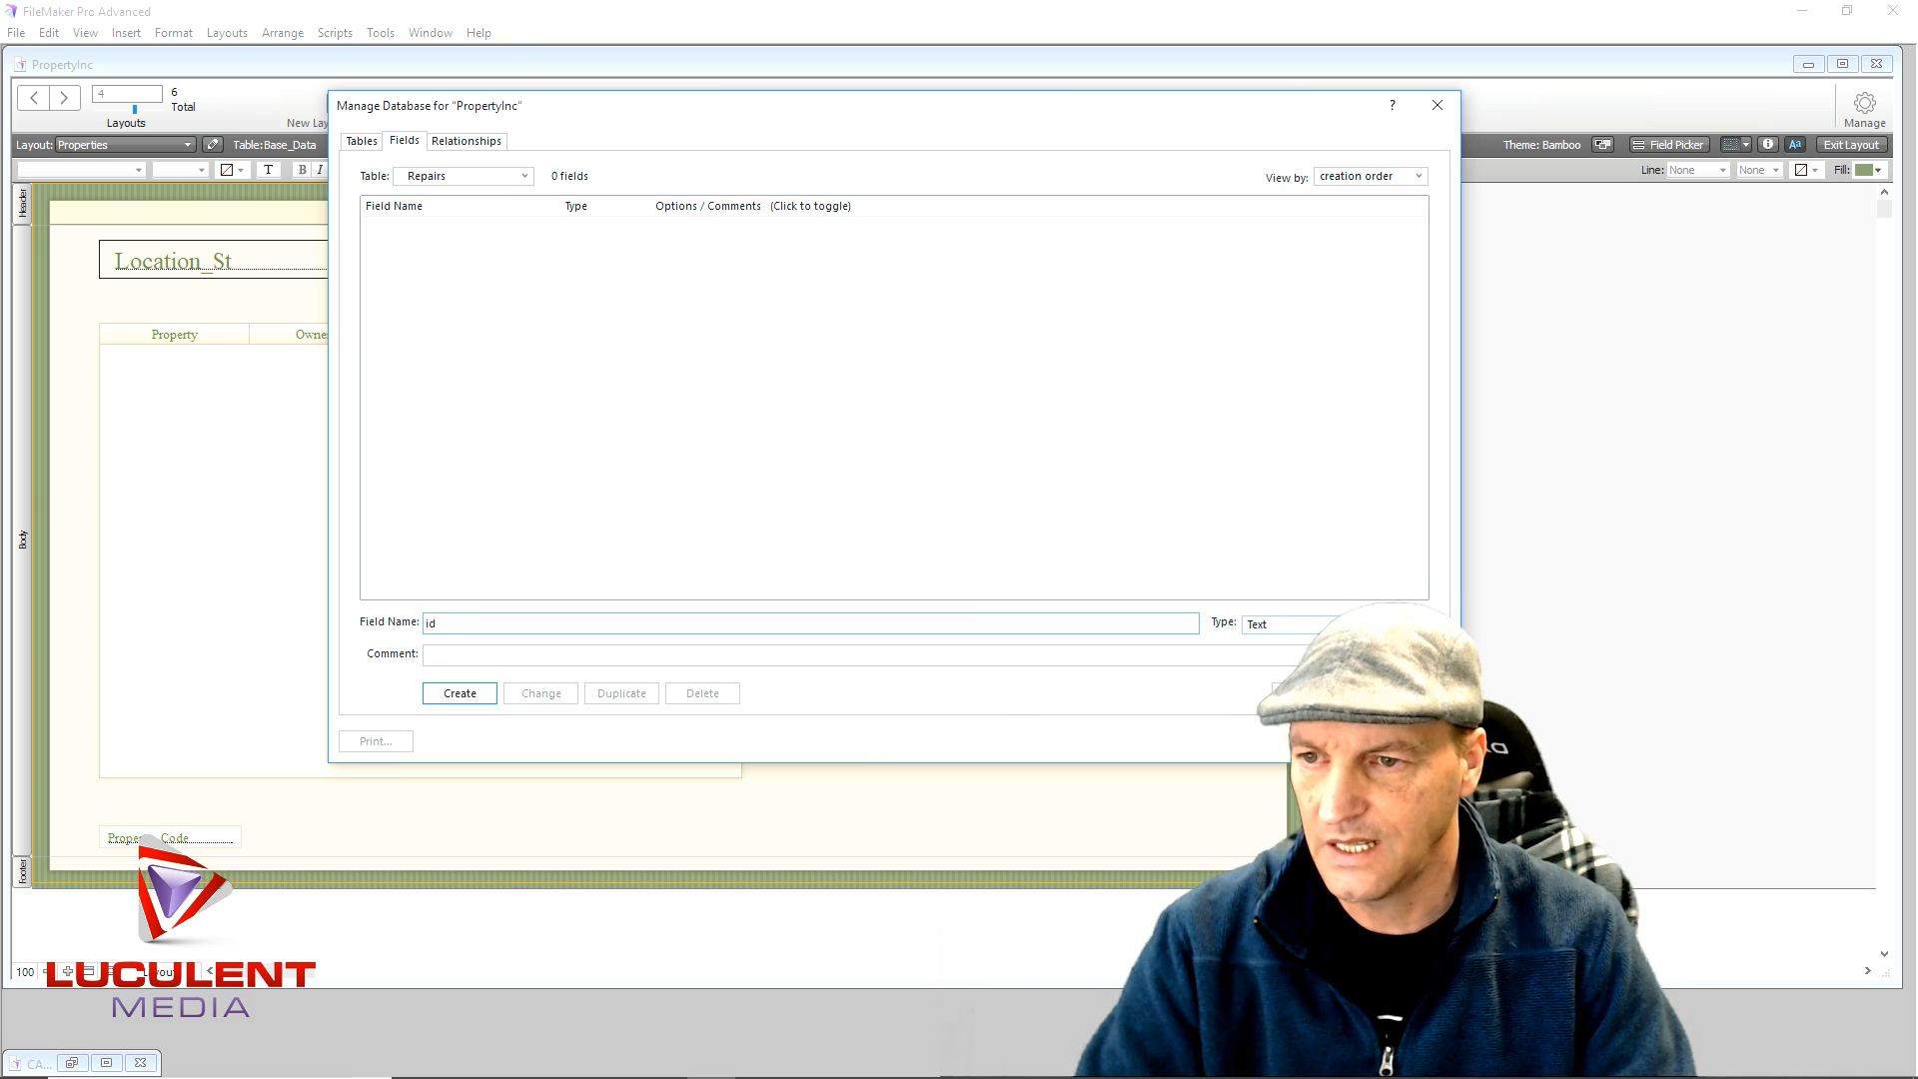
click(1378, 625)
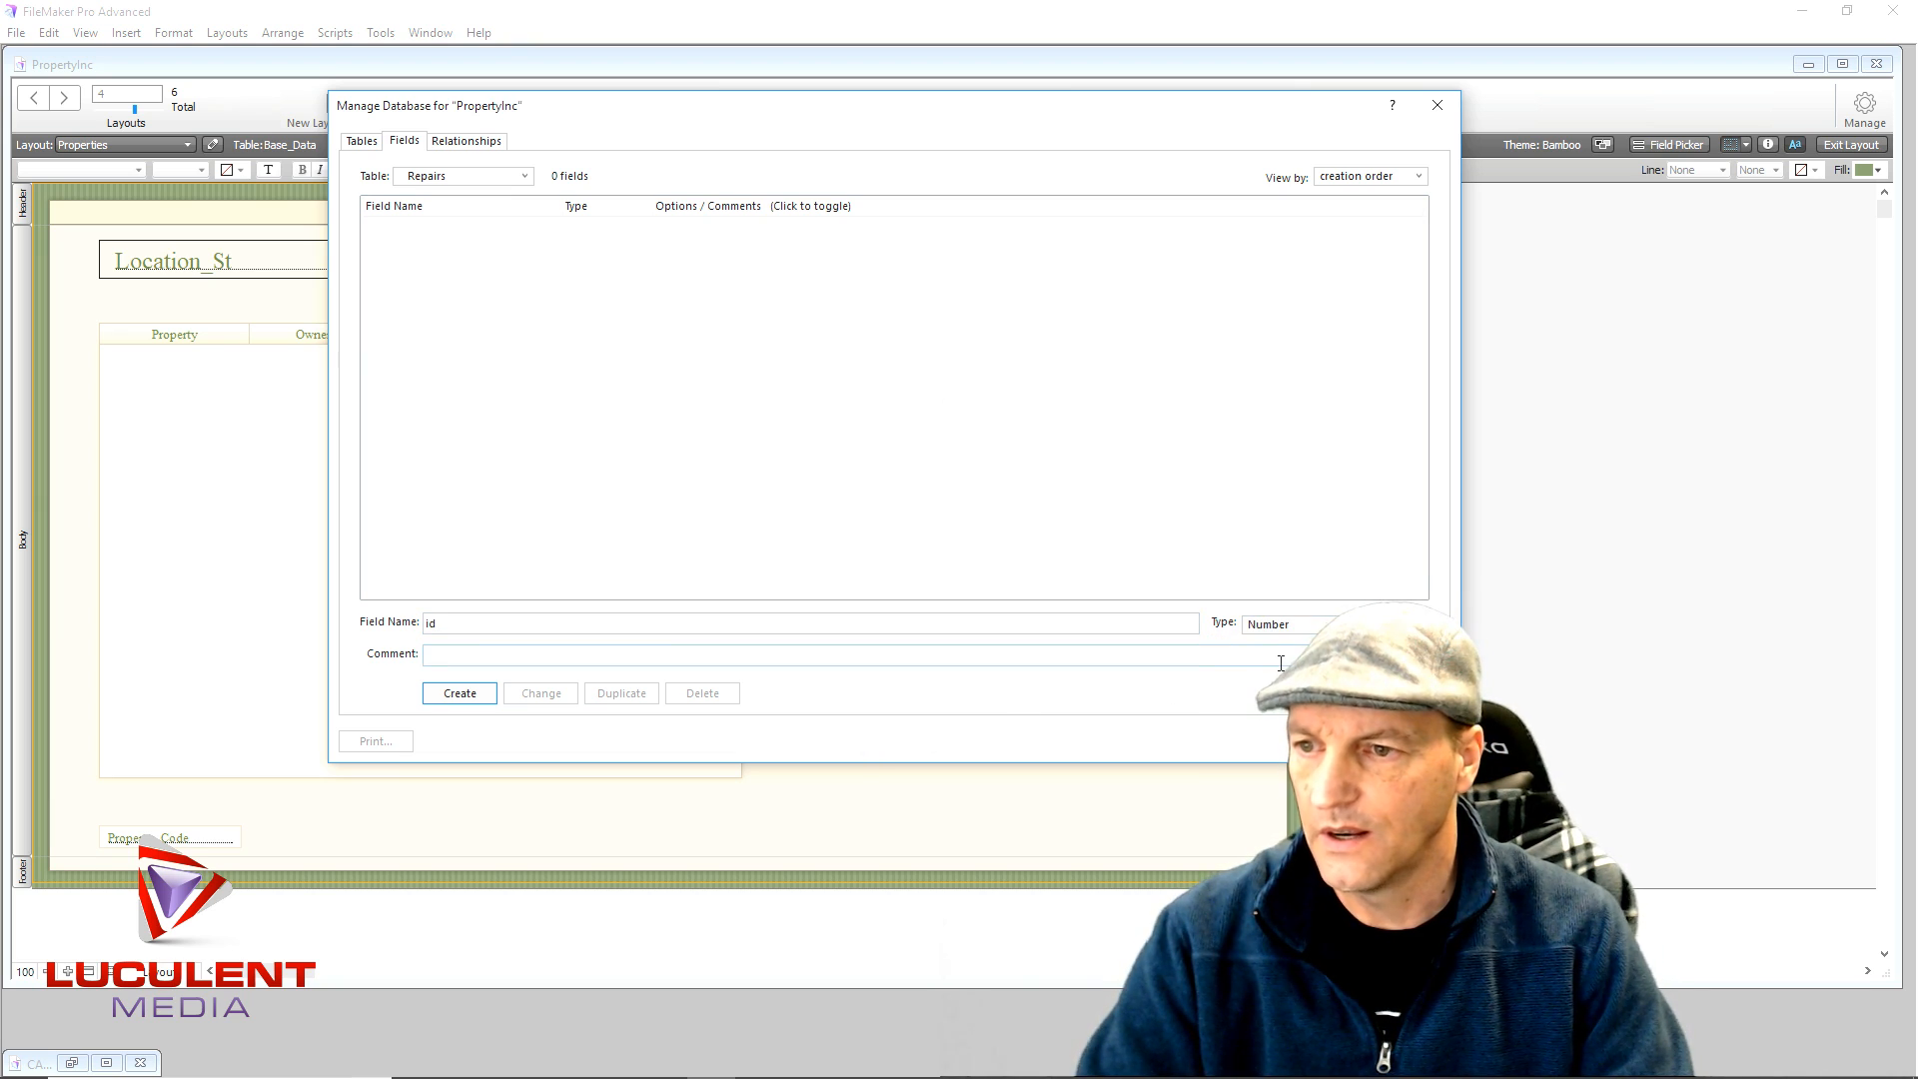
click(460, 692)
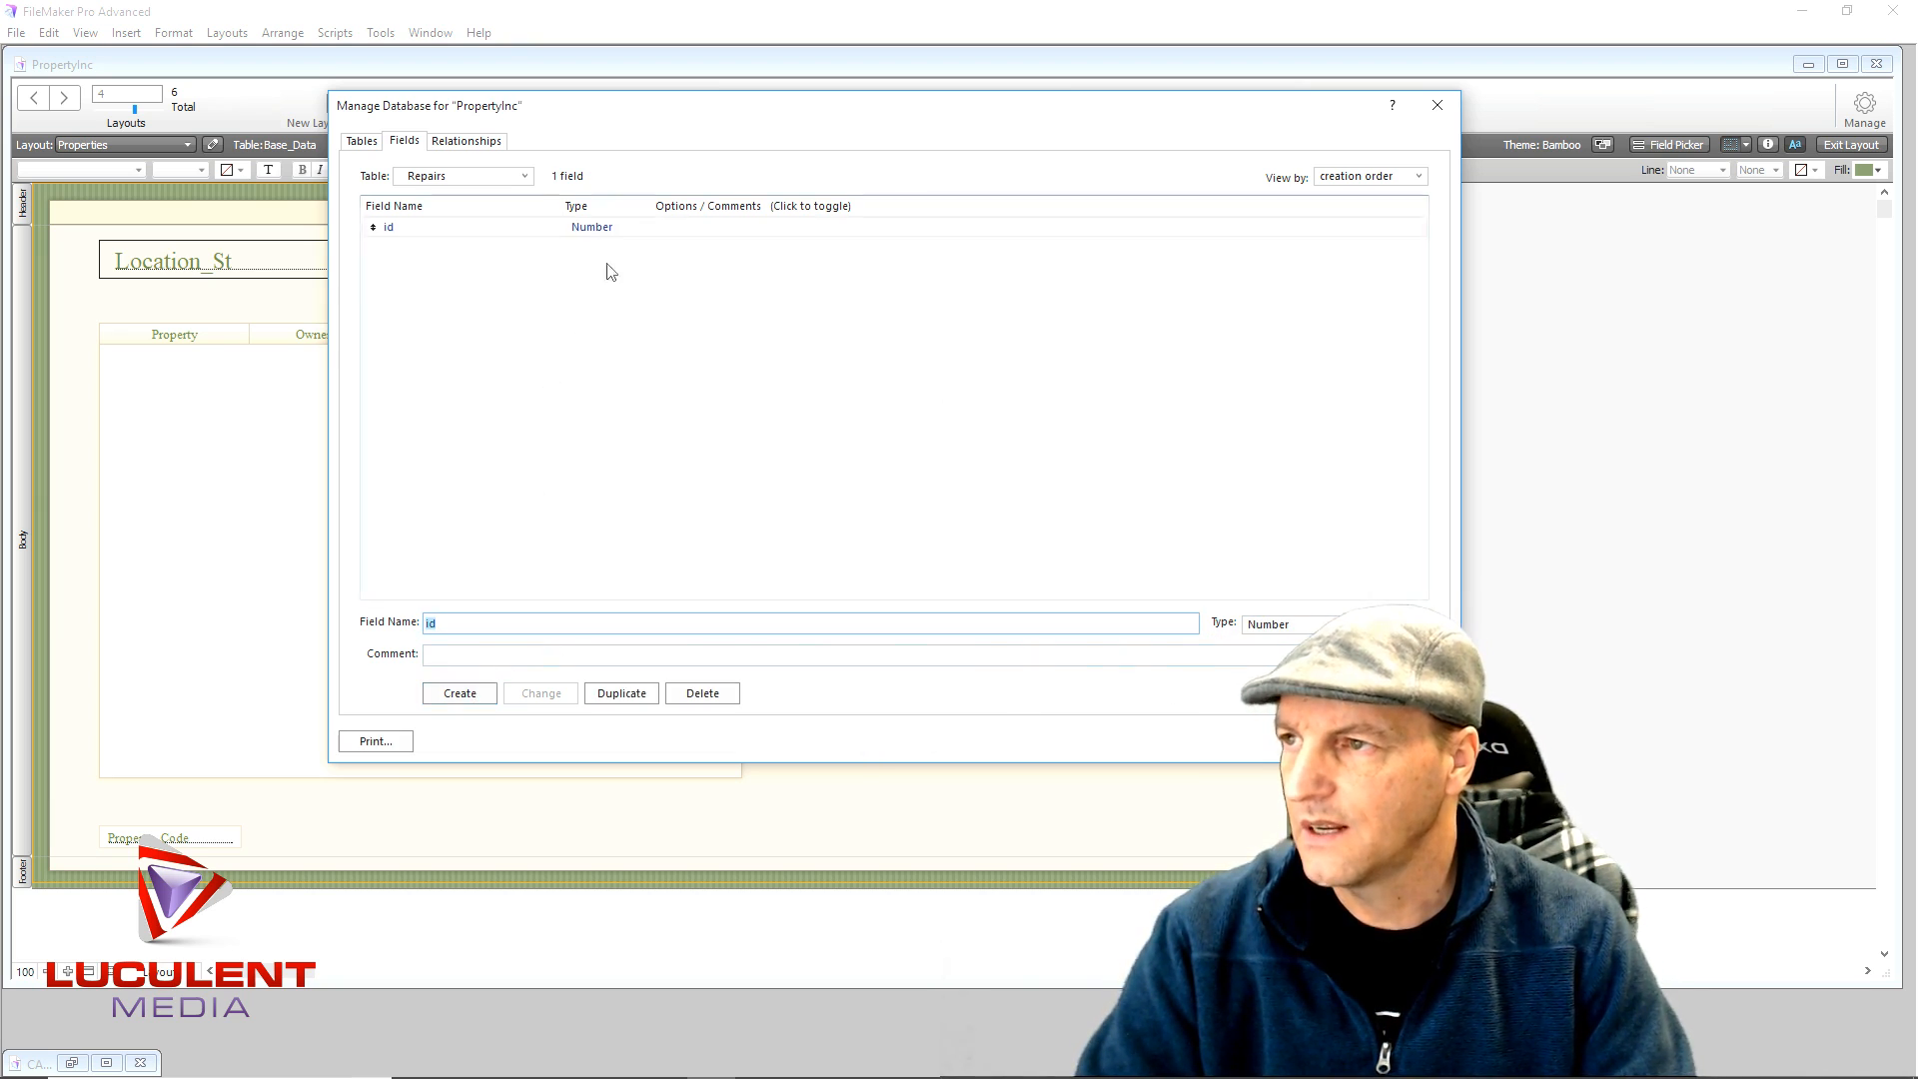
double_click(592, 229)
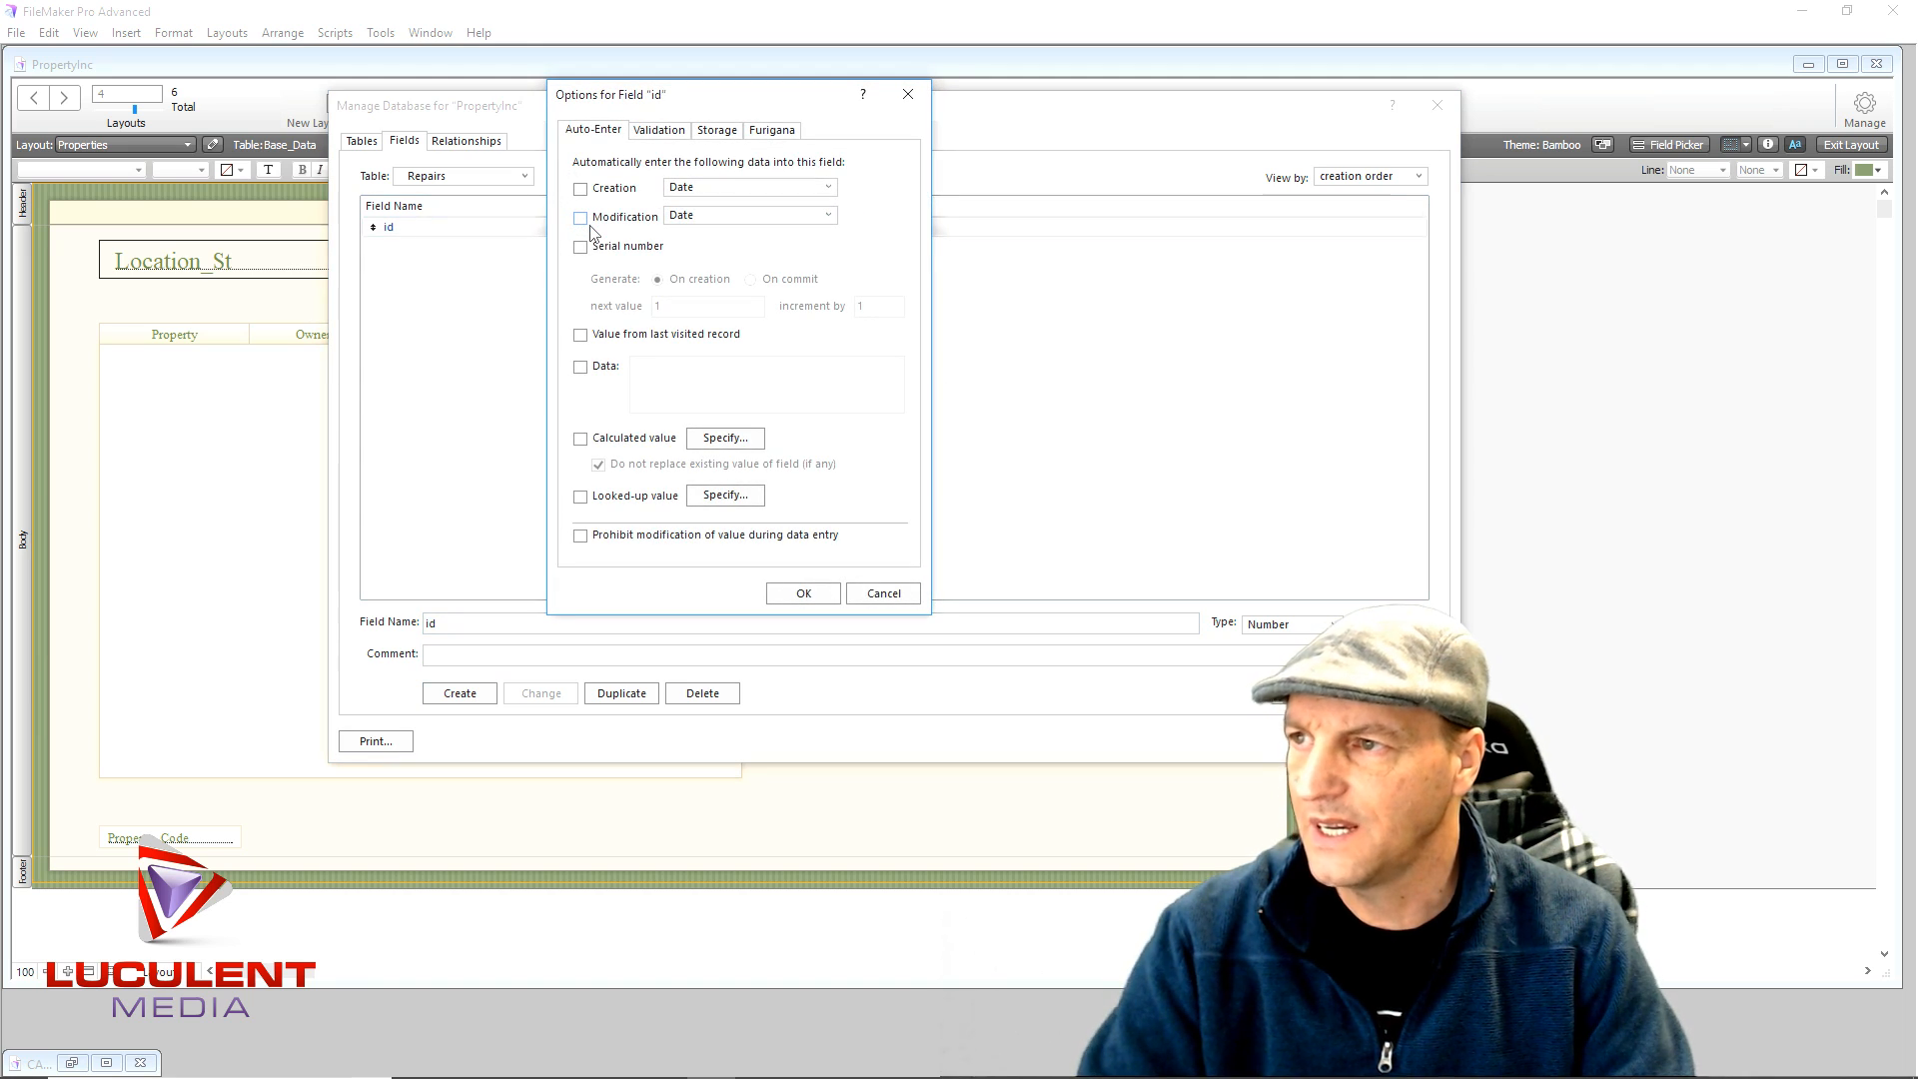
click(581, 247)
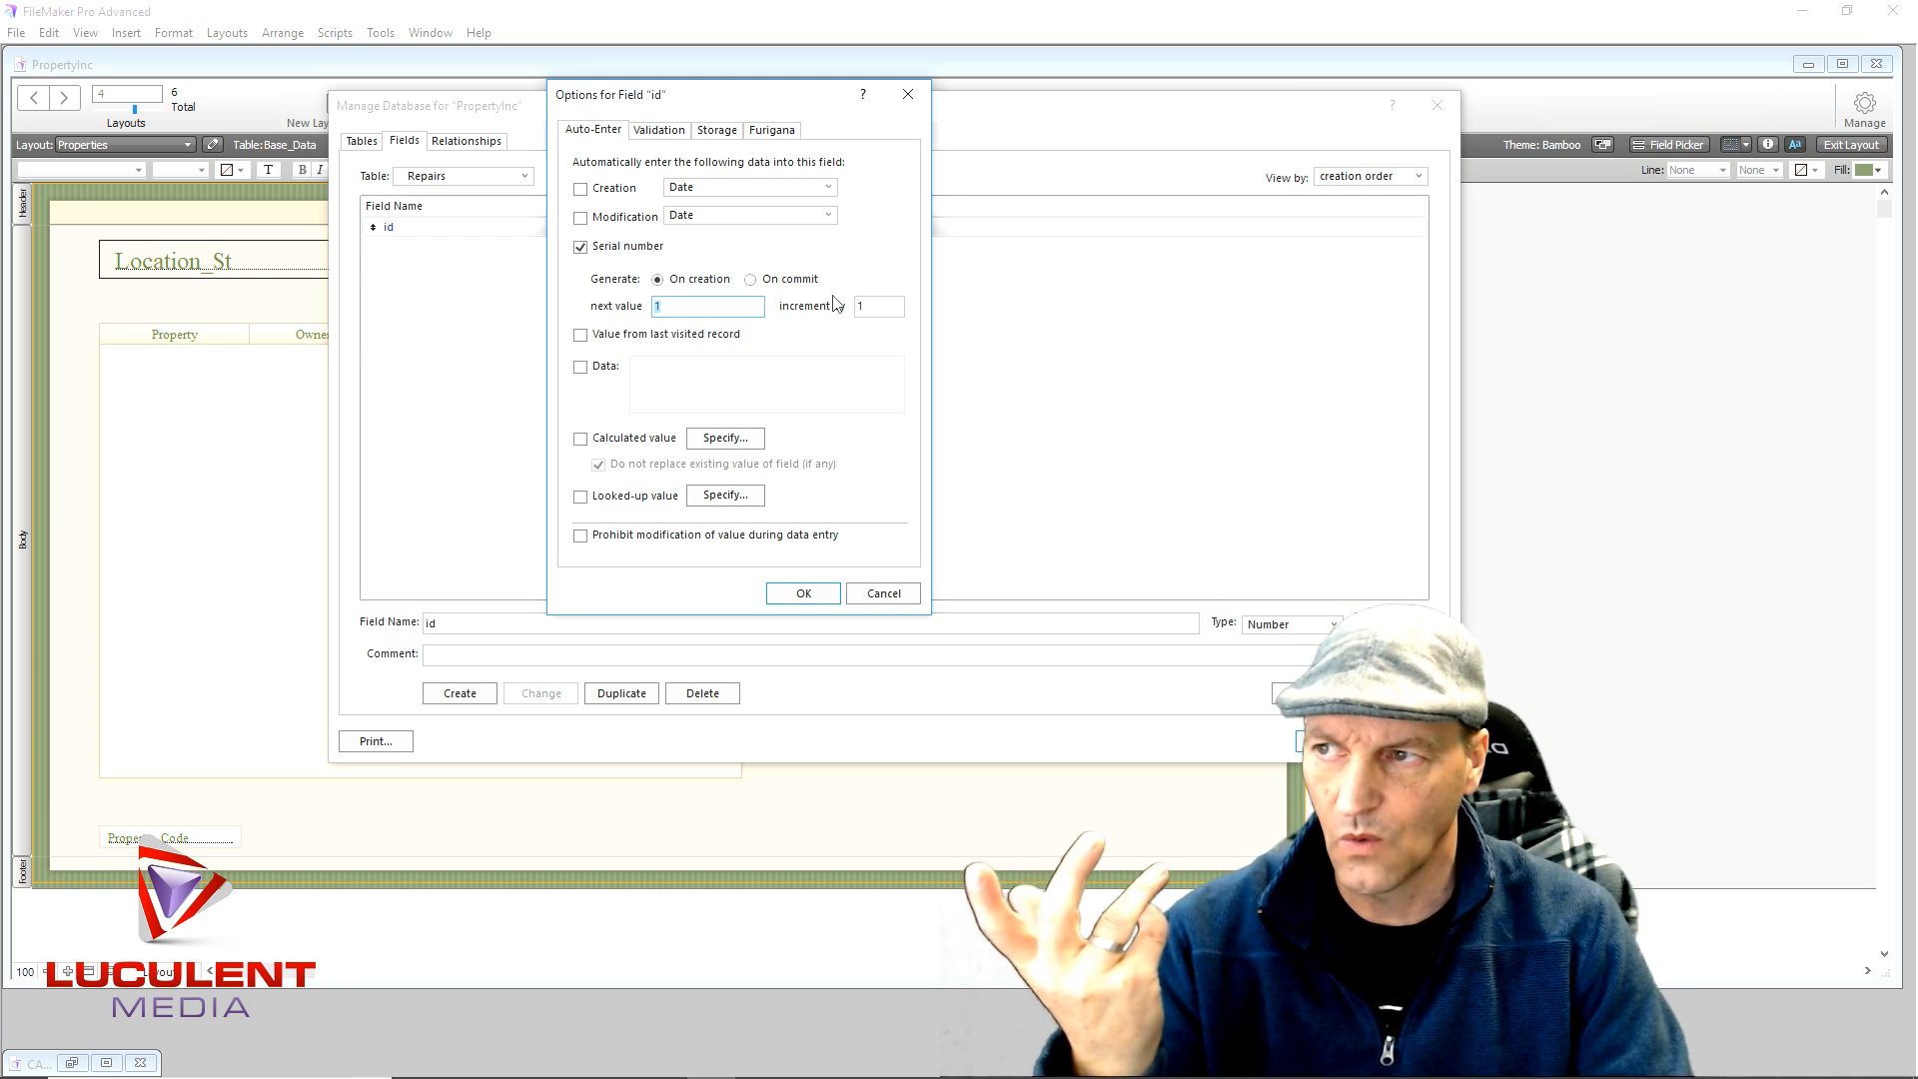
click(789, 599)
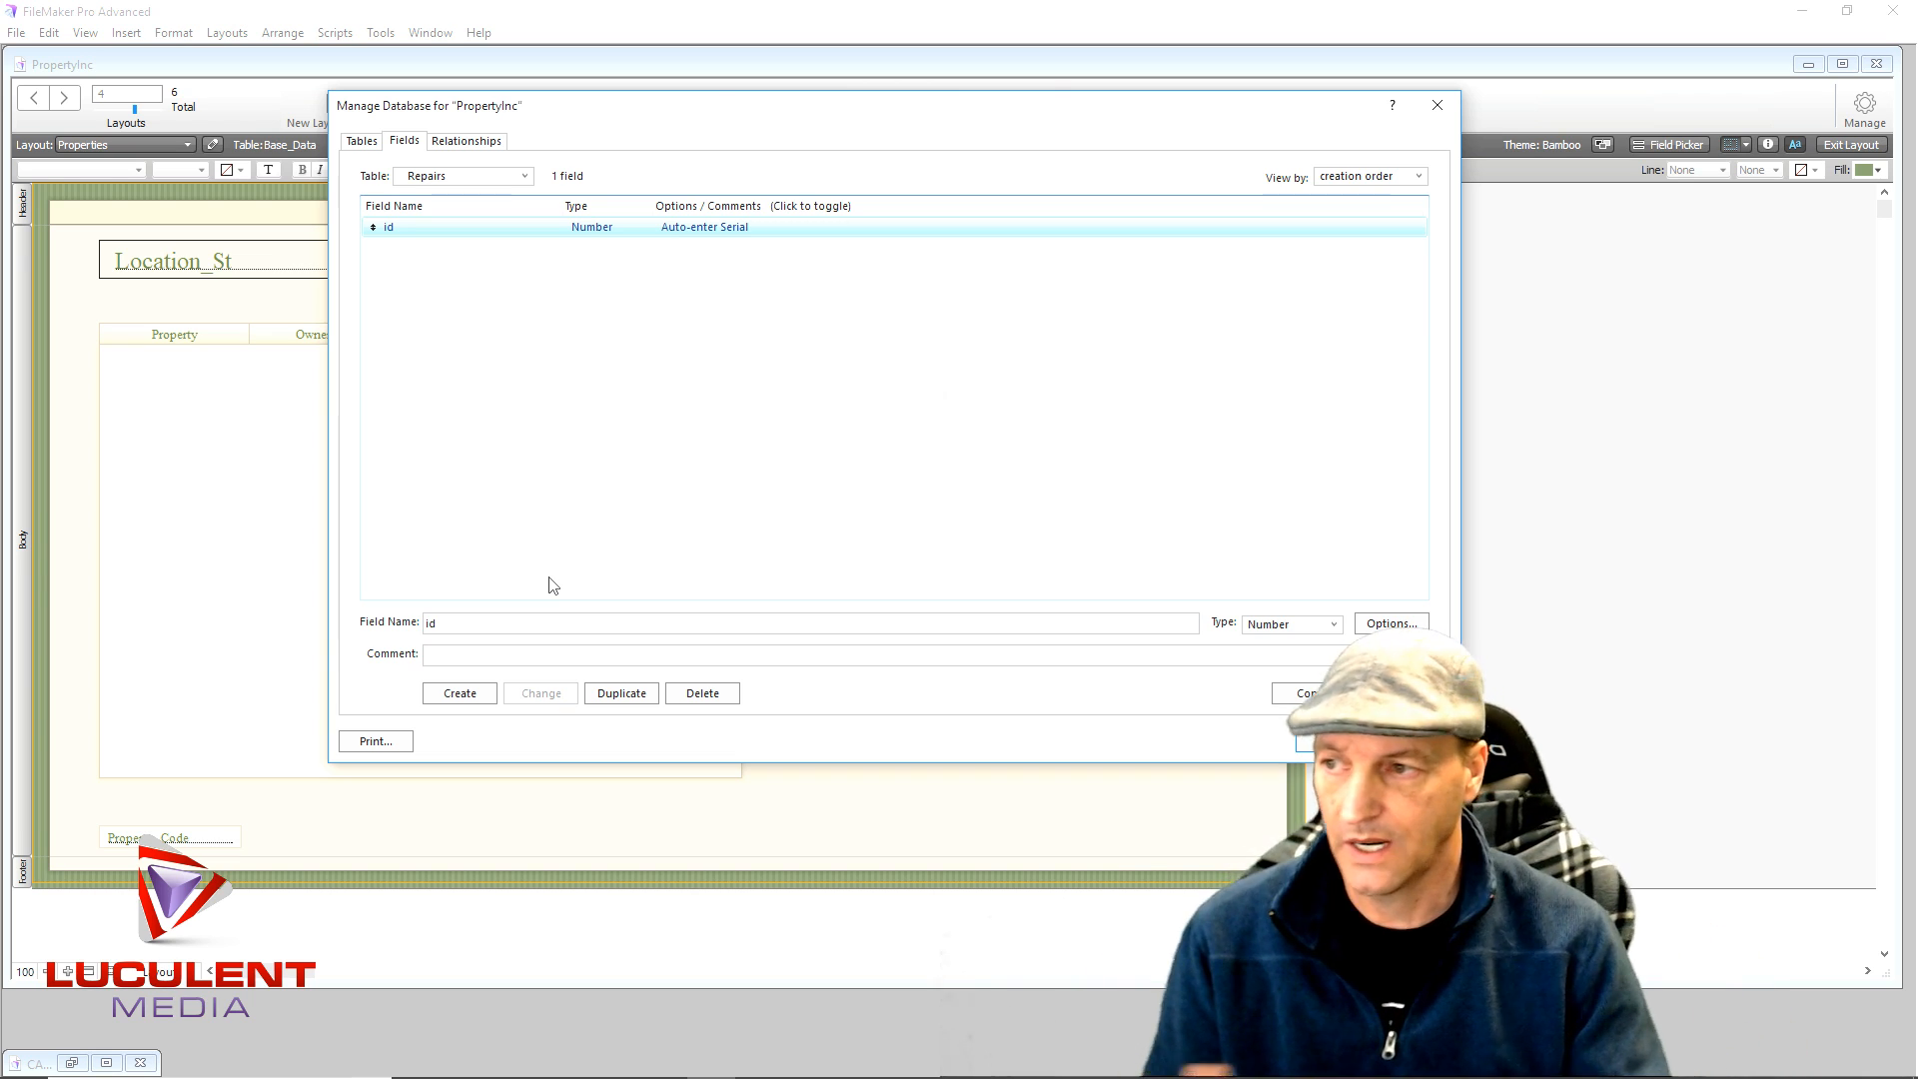
- Add a Text field named Repair to the Repairs table
double_click(460, 623)
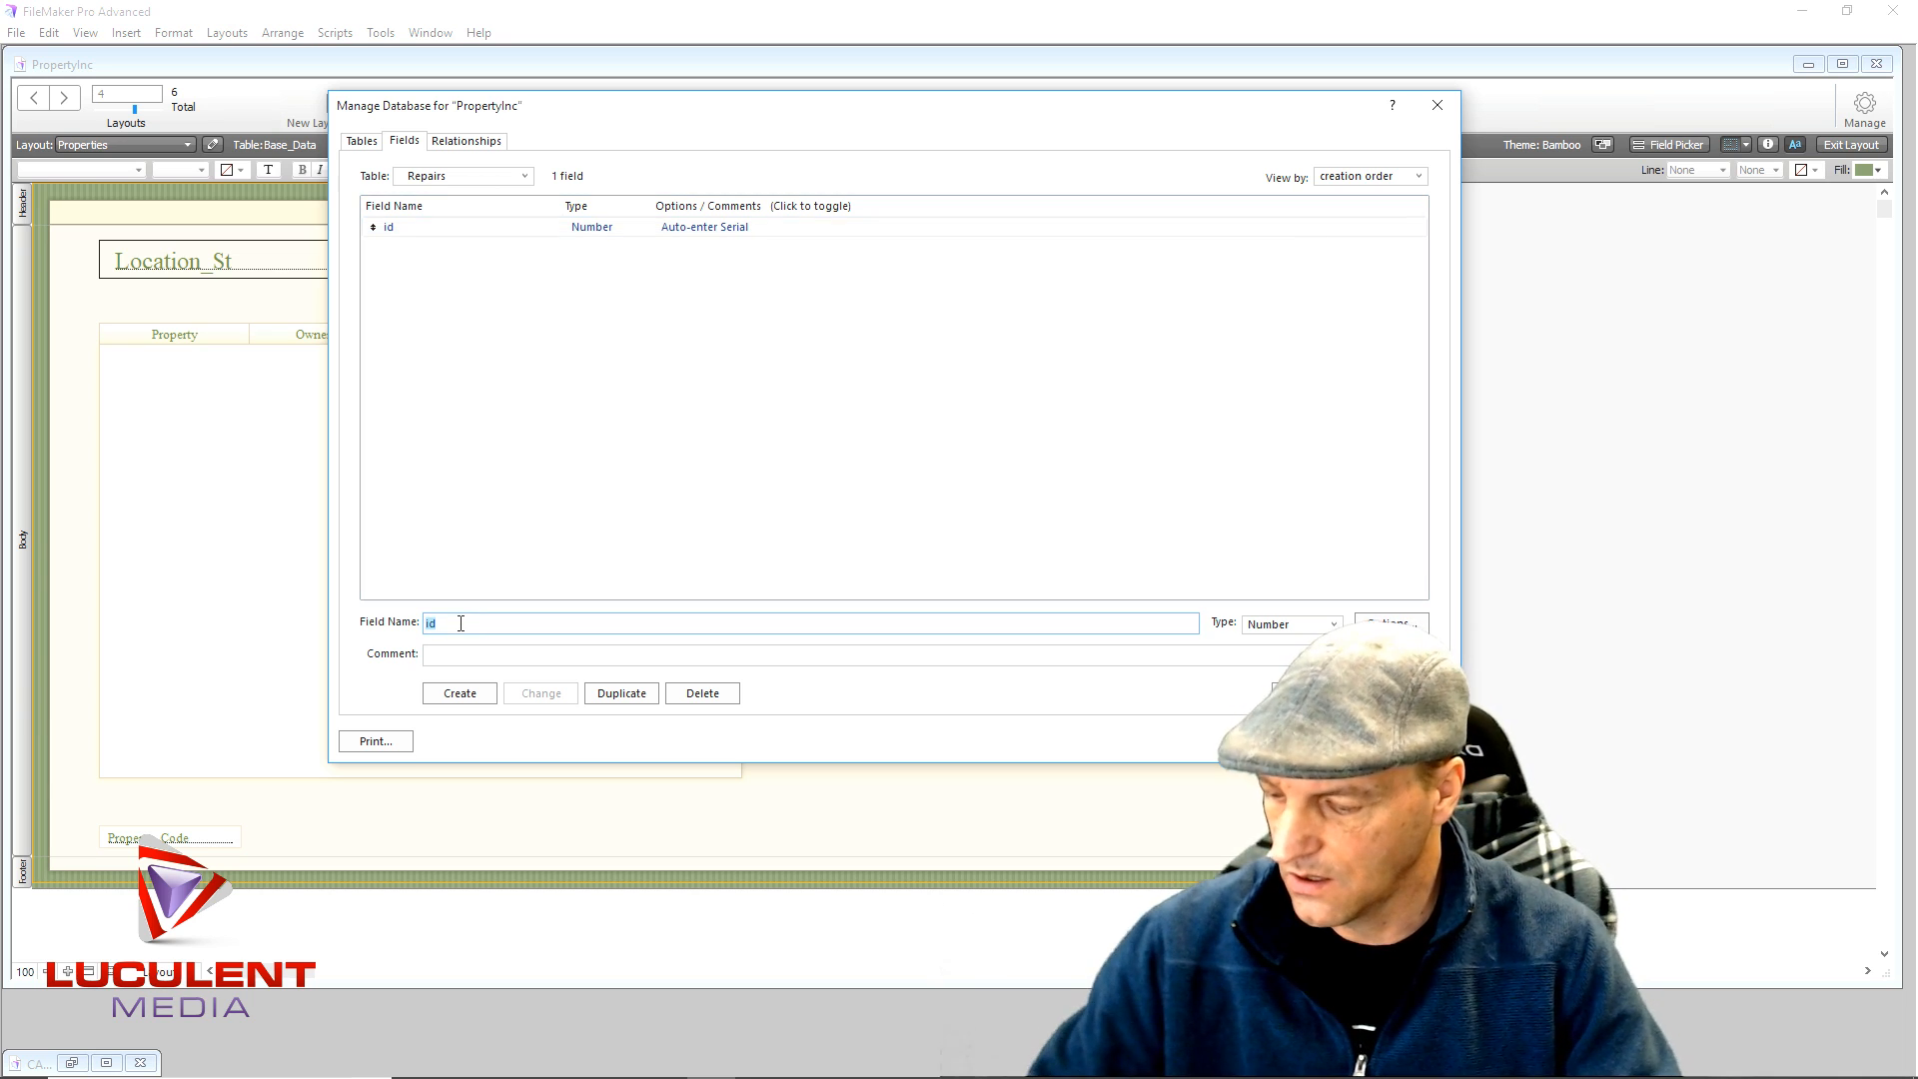
text(Repair)
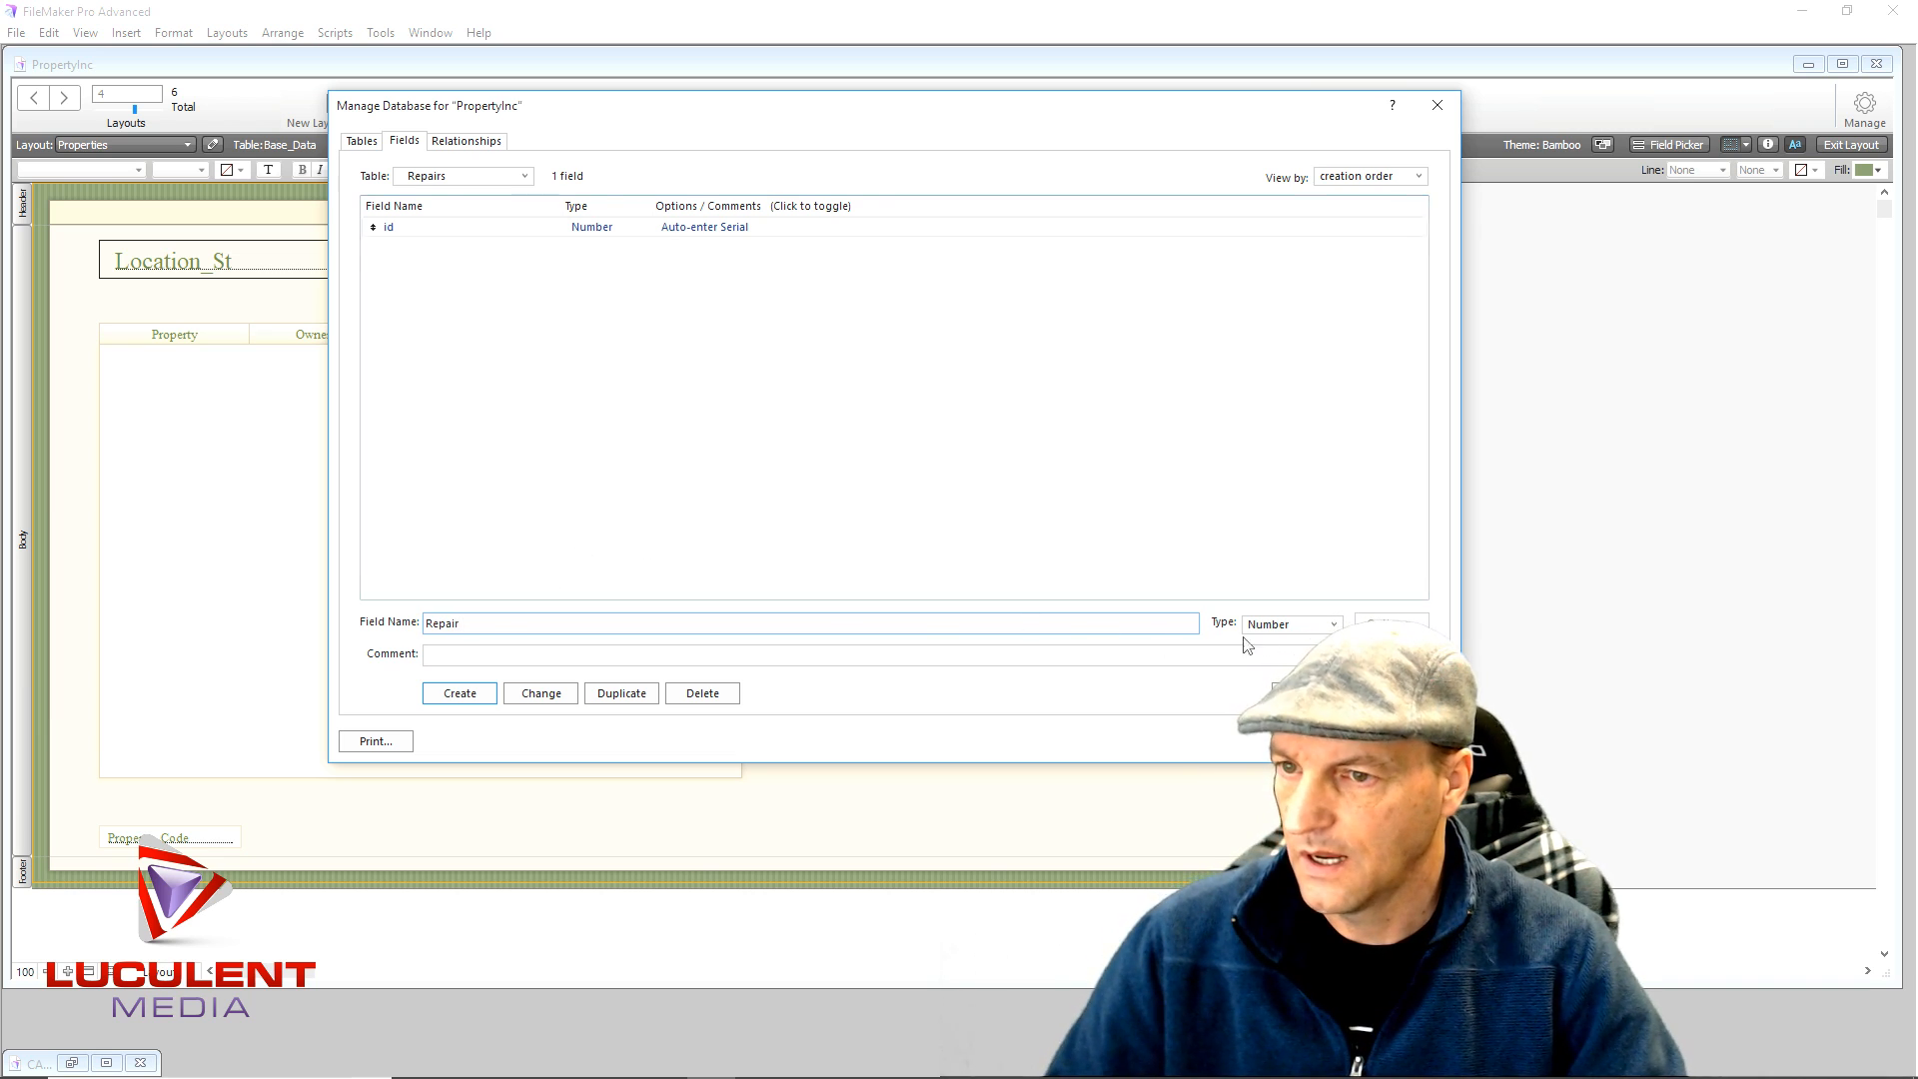
click(1332, 625)
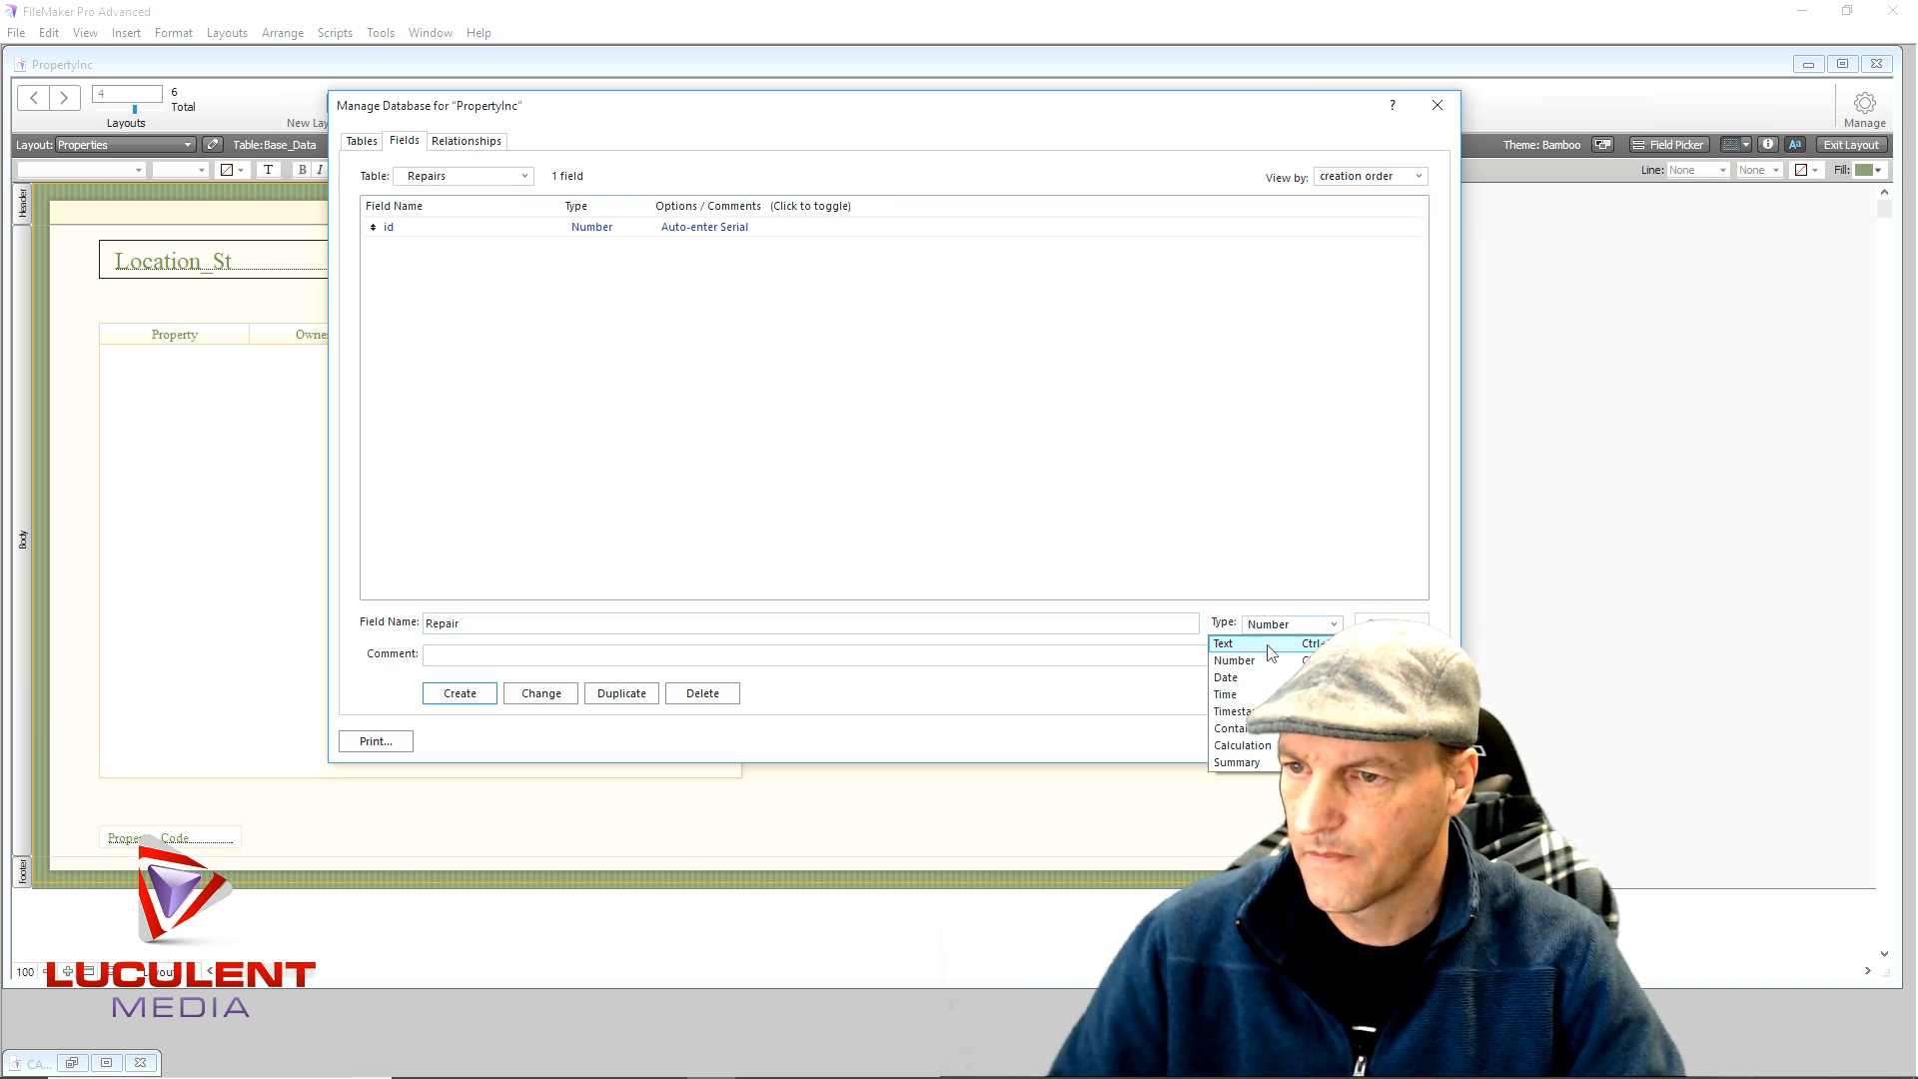
click(1267, 646)
click(461, 694)
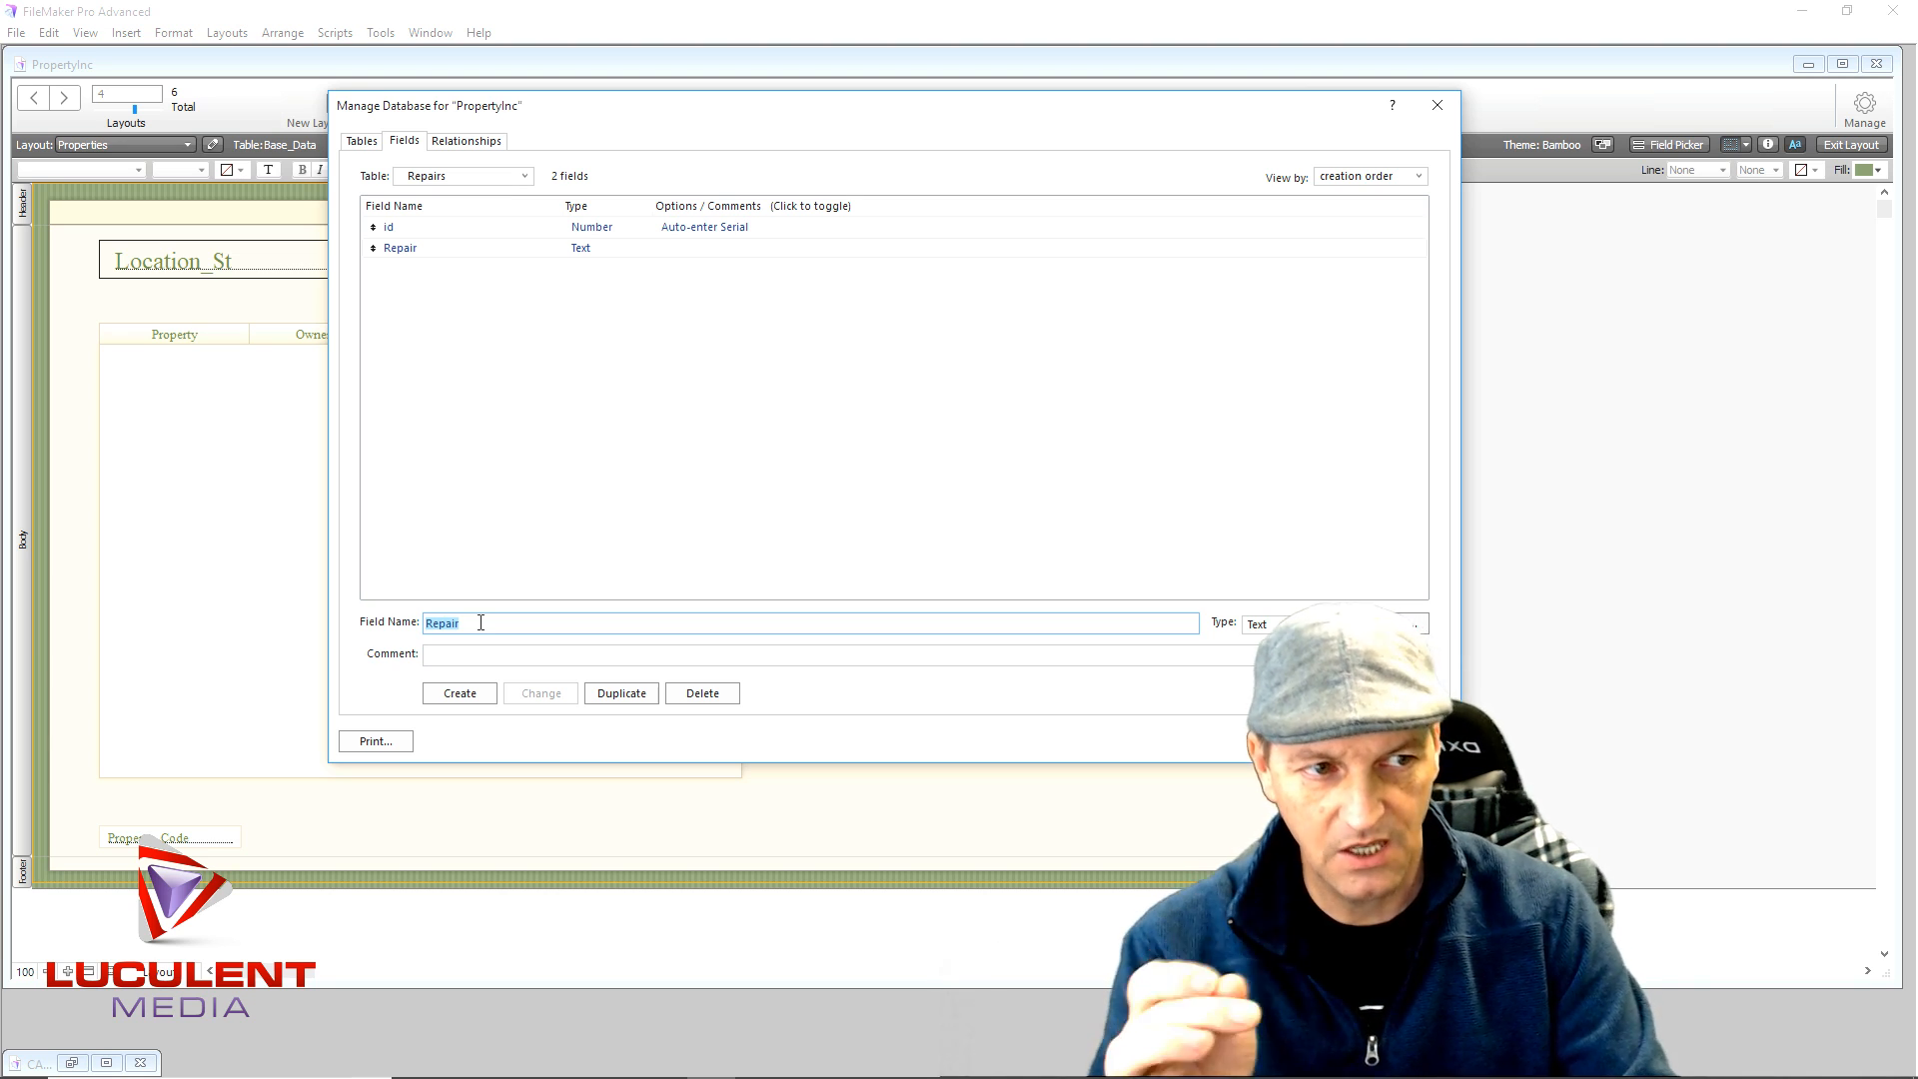
- Add a Date field named Start to the Repairs table
text(Start)
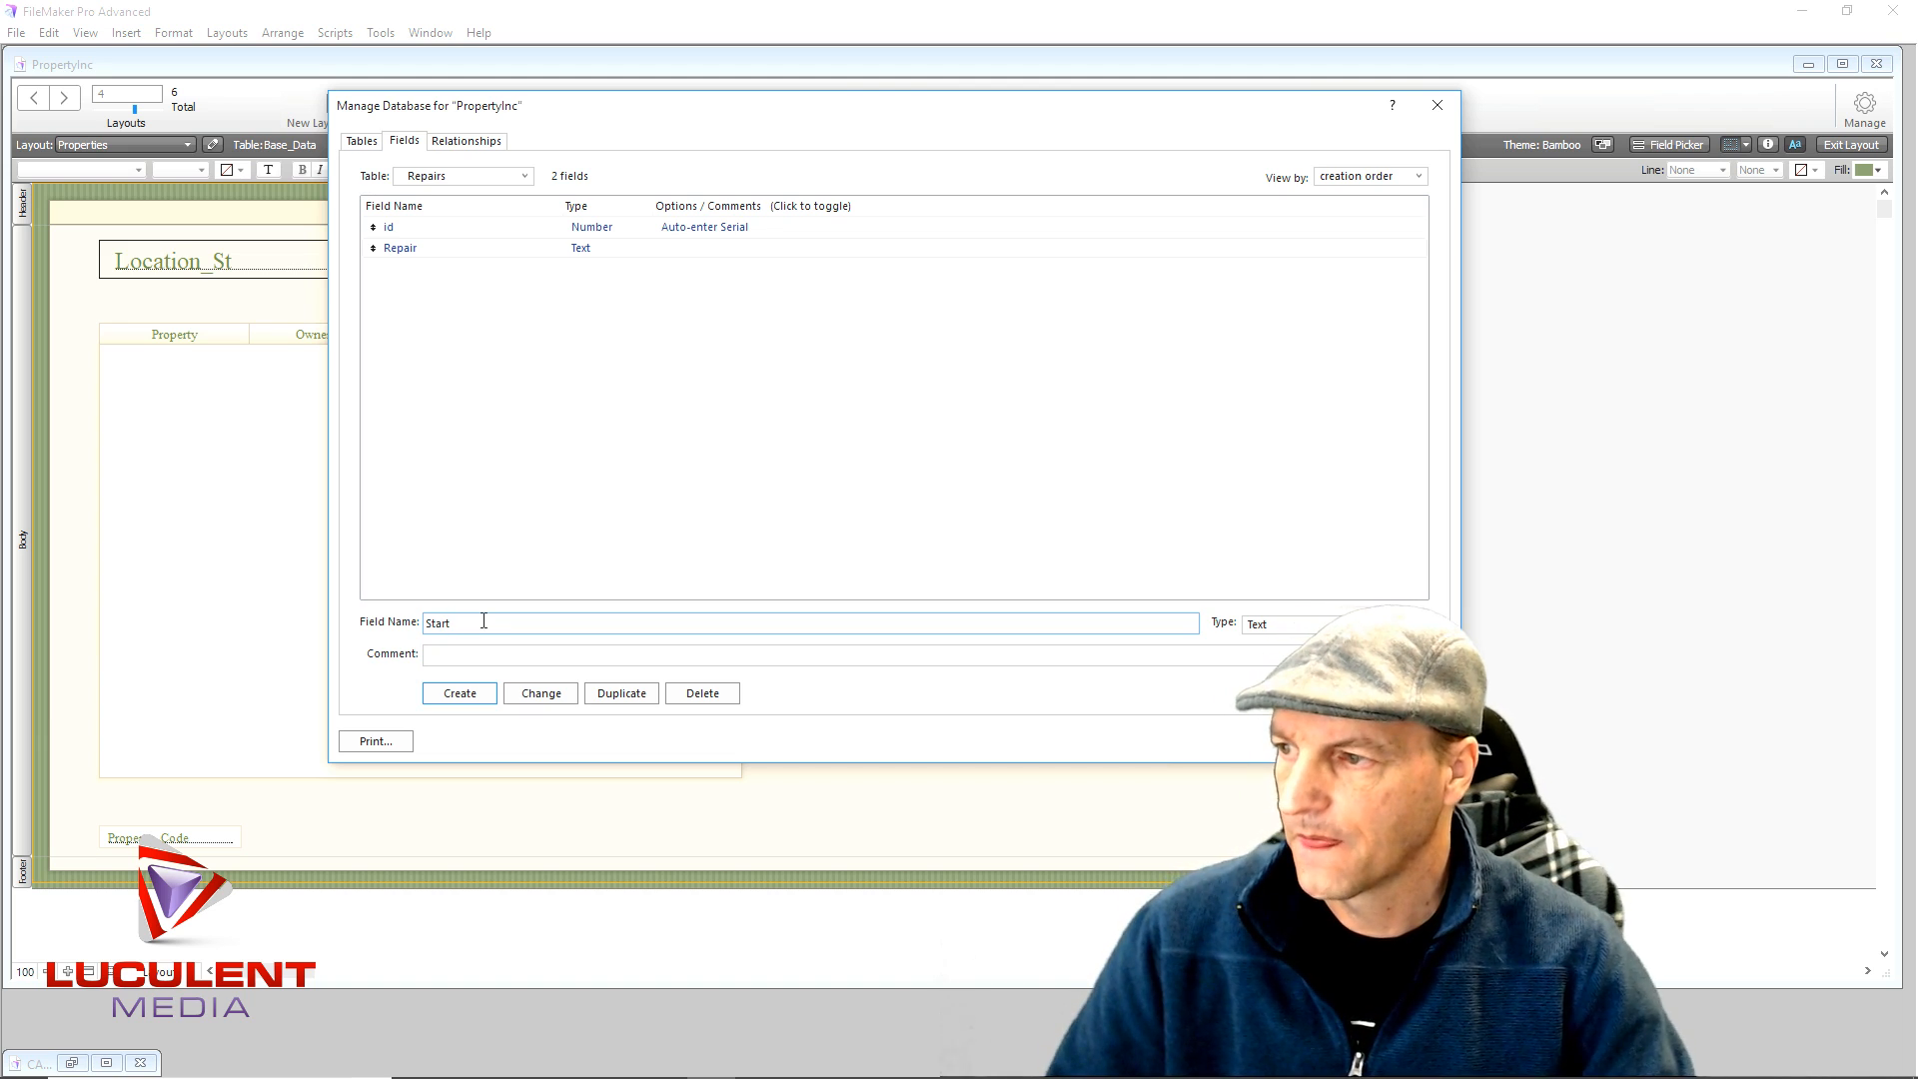
click(1331, 623)
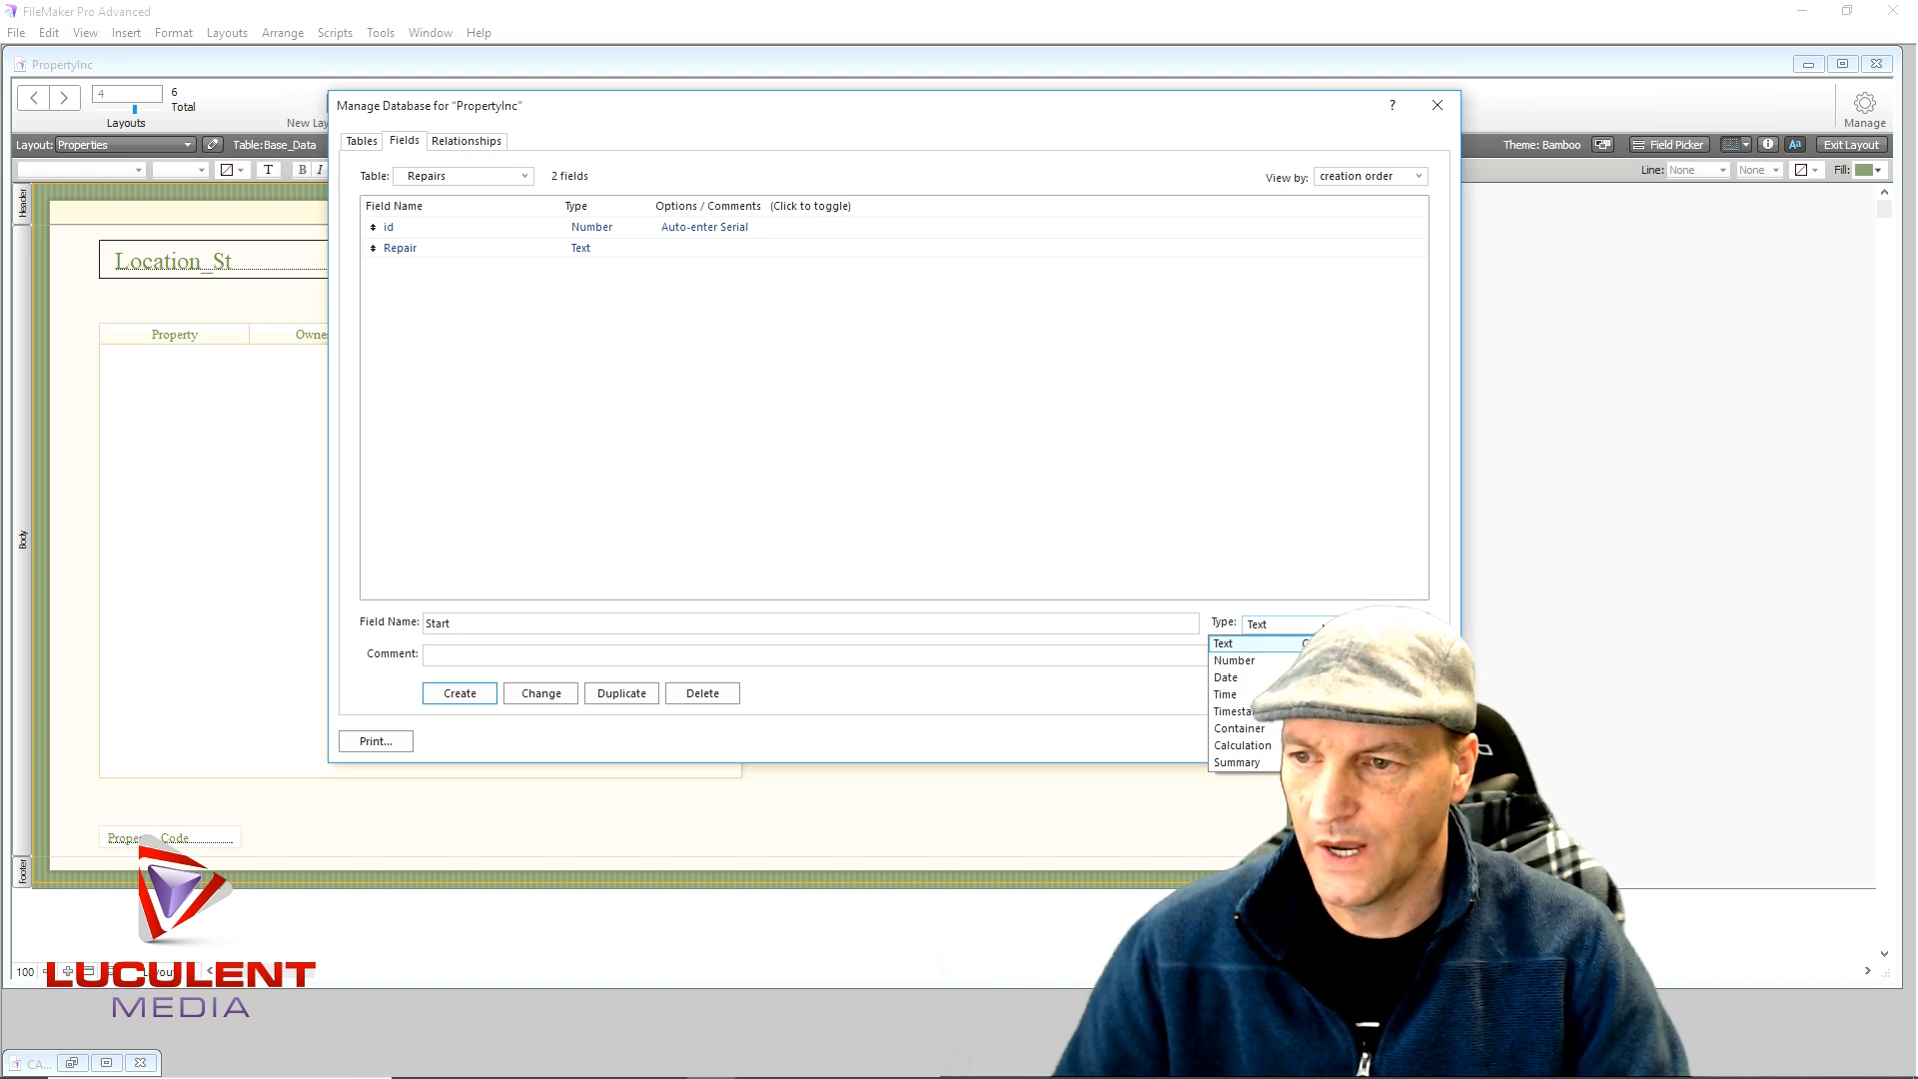
click(1262, 679)
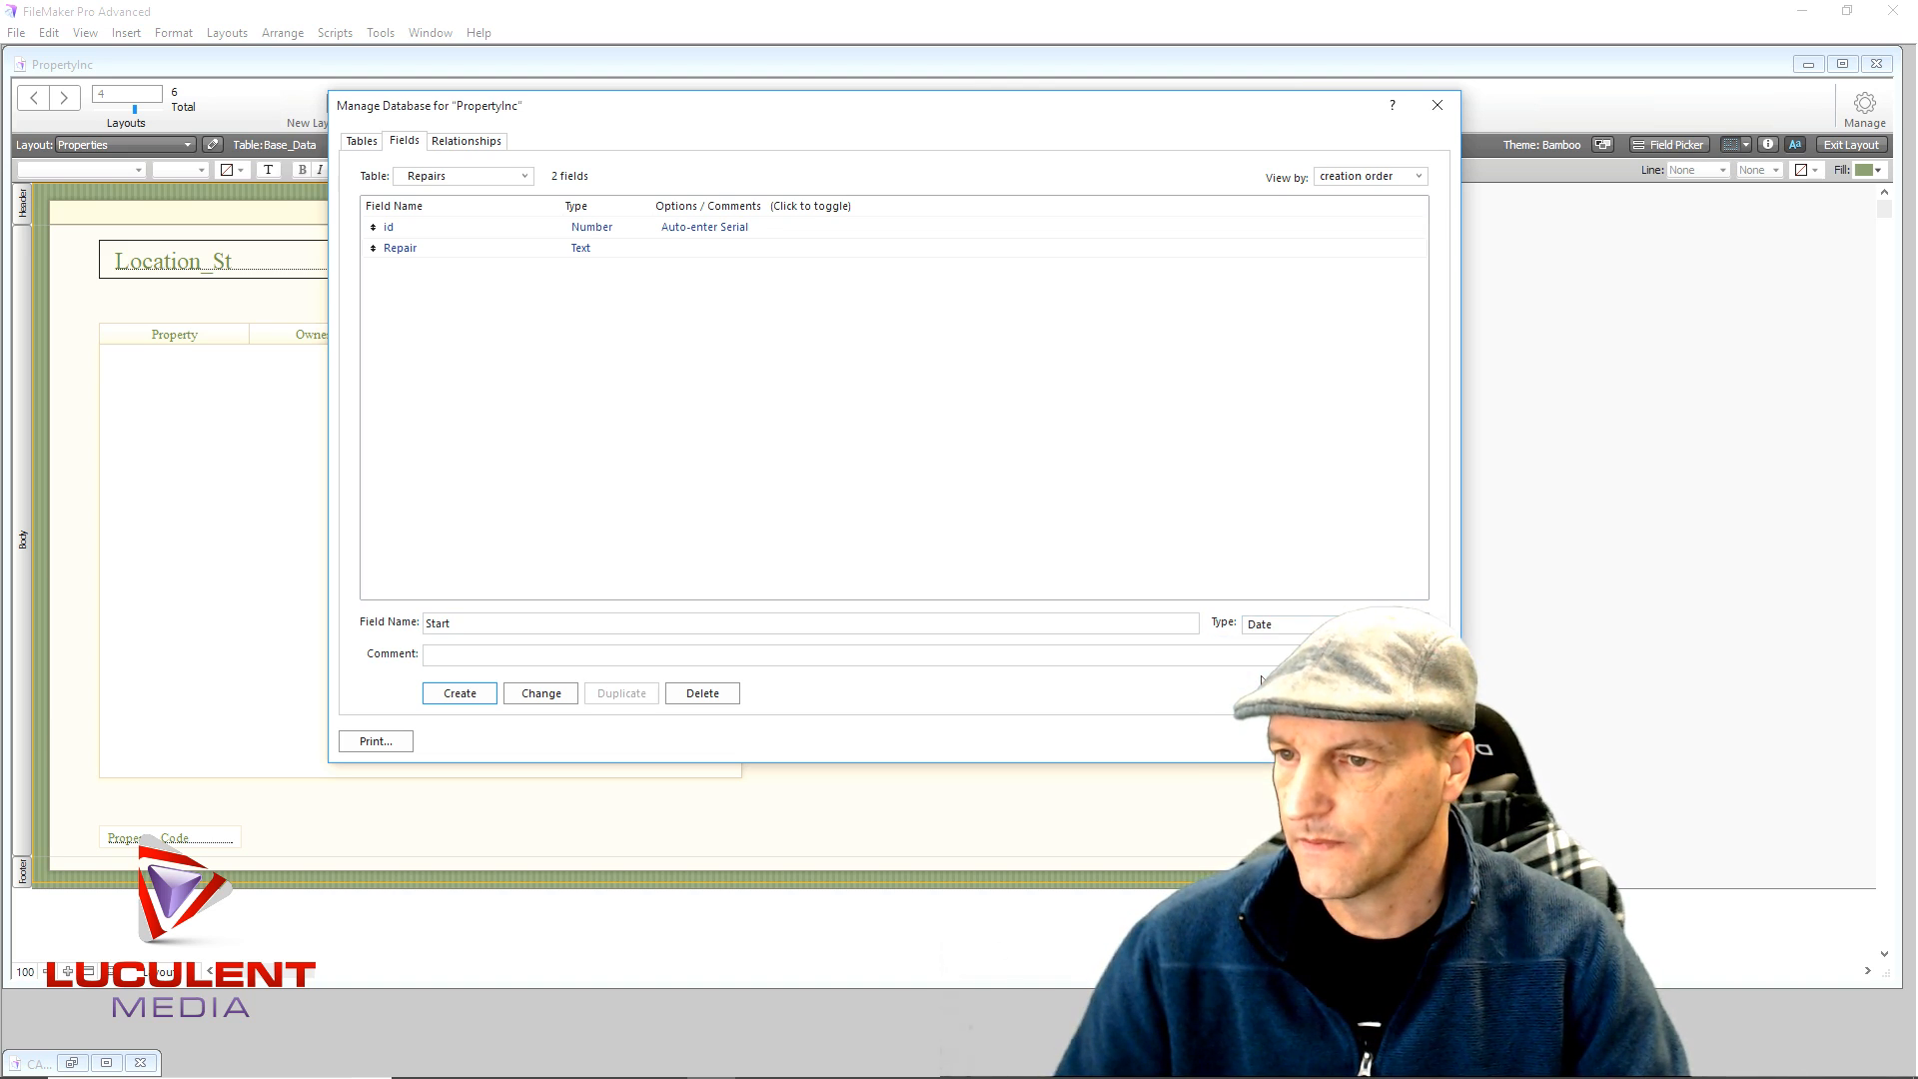
click(460, 696)
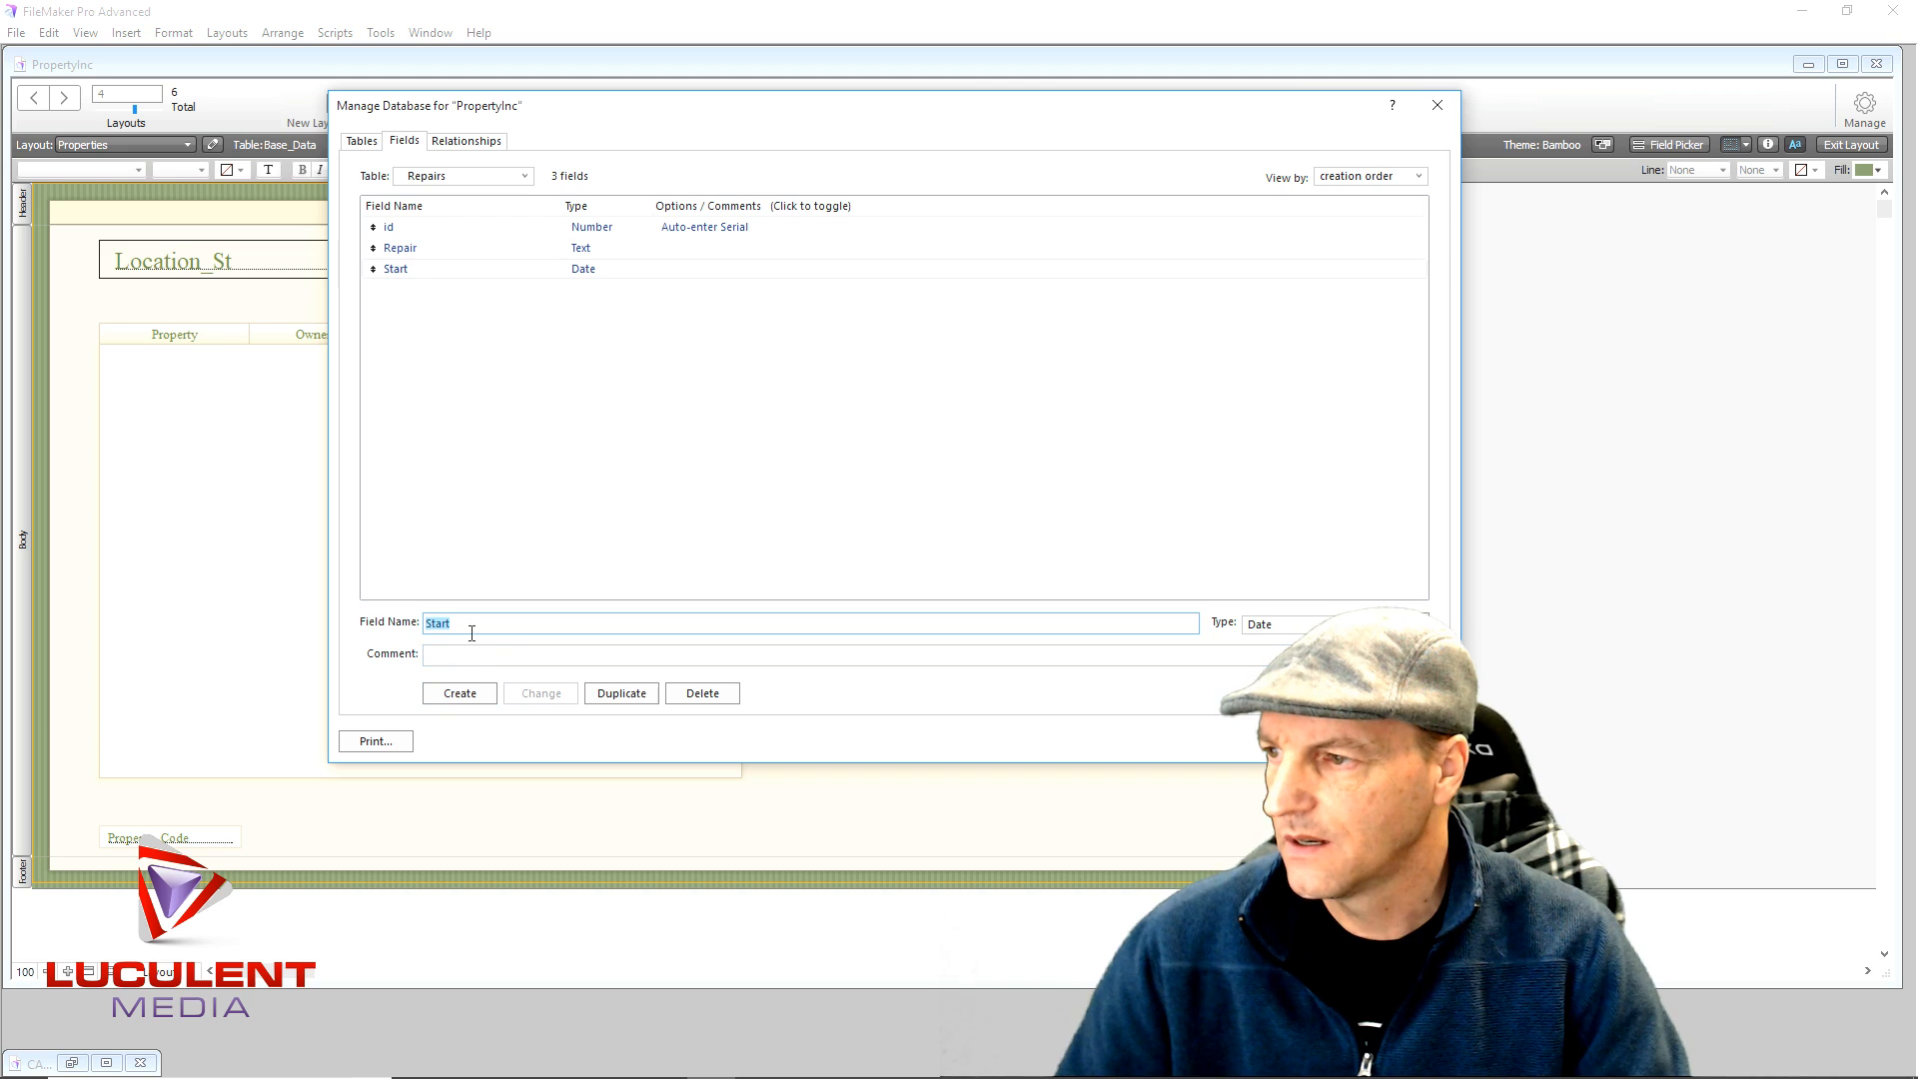
- Add a Date field named Stop, then enter 'cost' as the next field name
text(Stop)
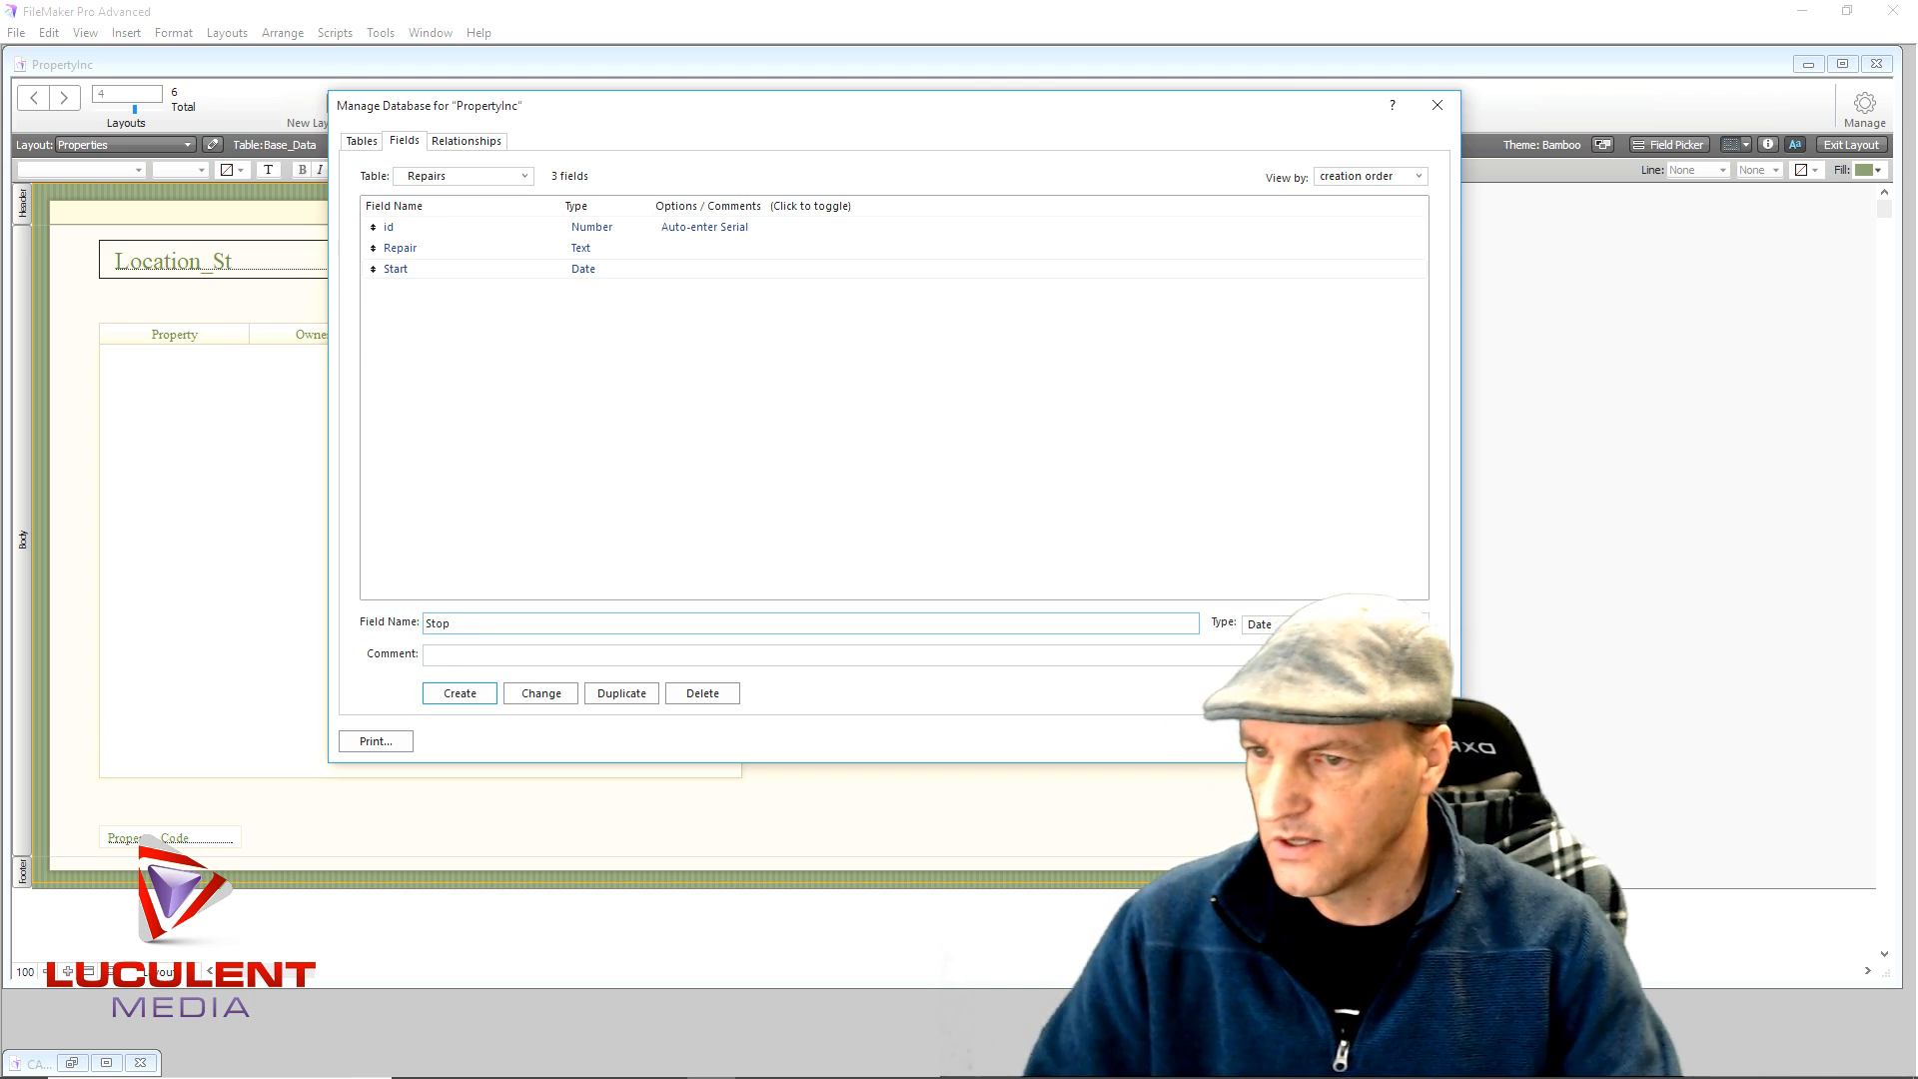
click(461, 696)
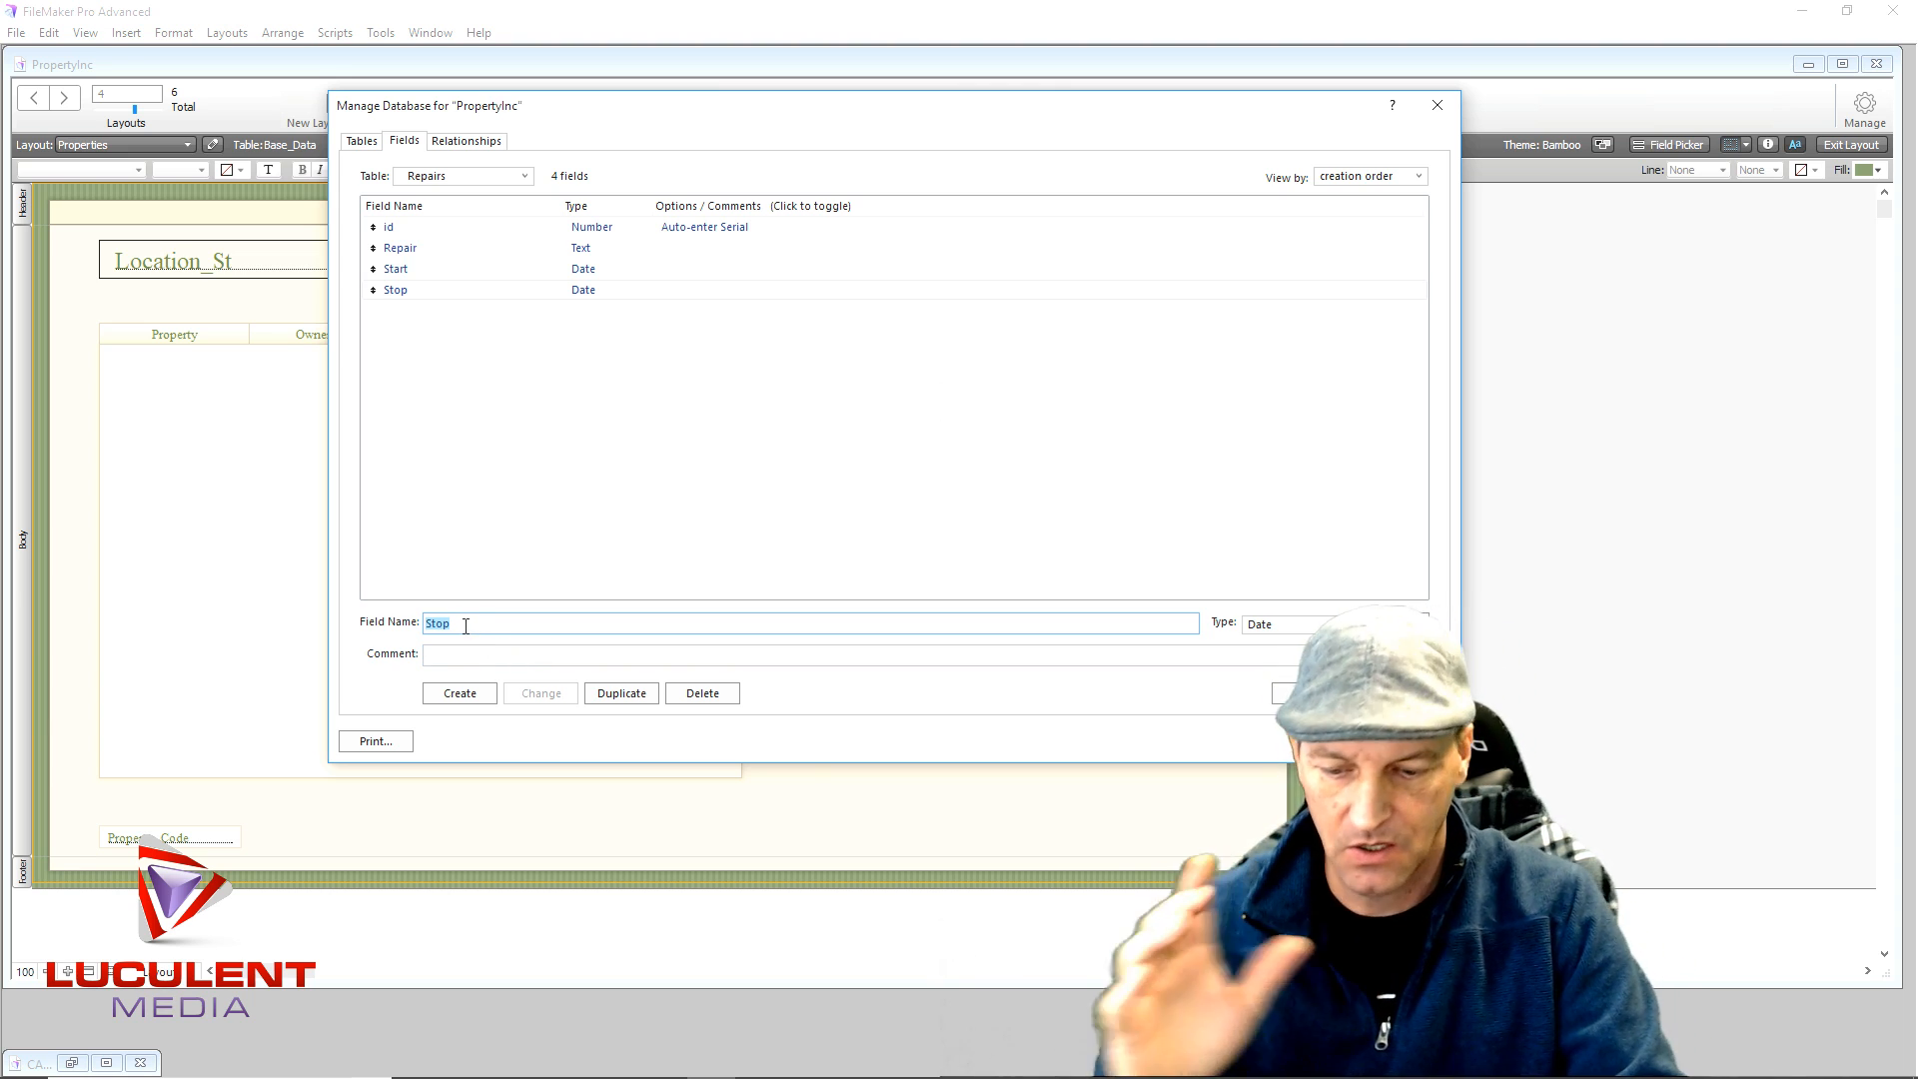
text(cost)
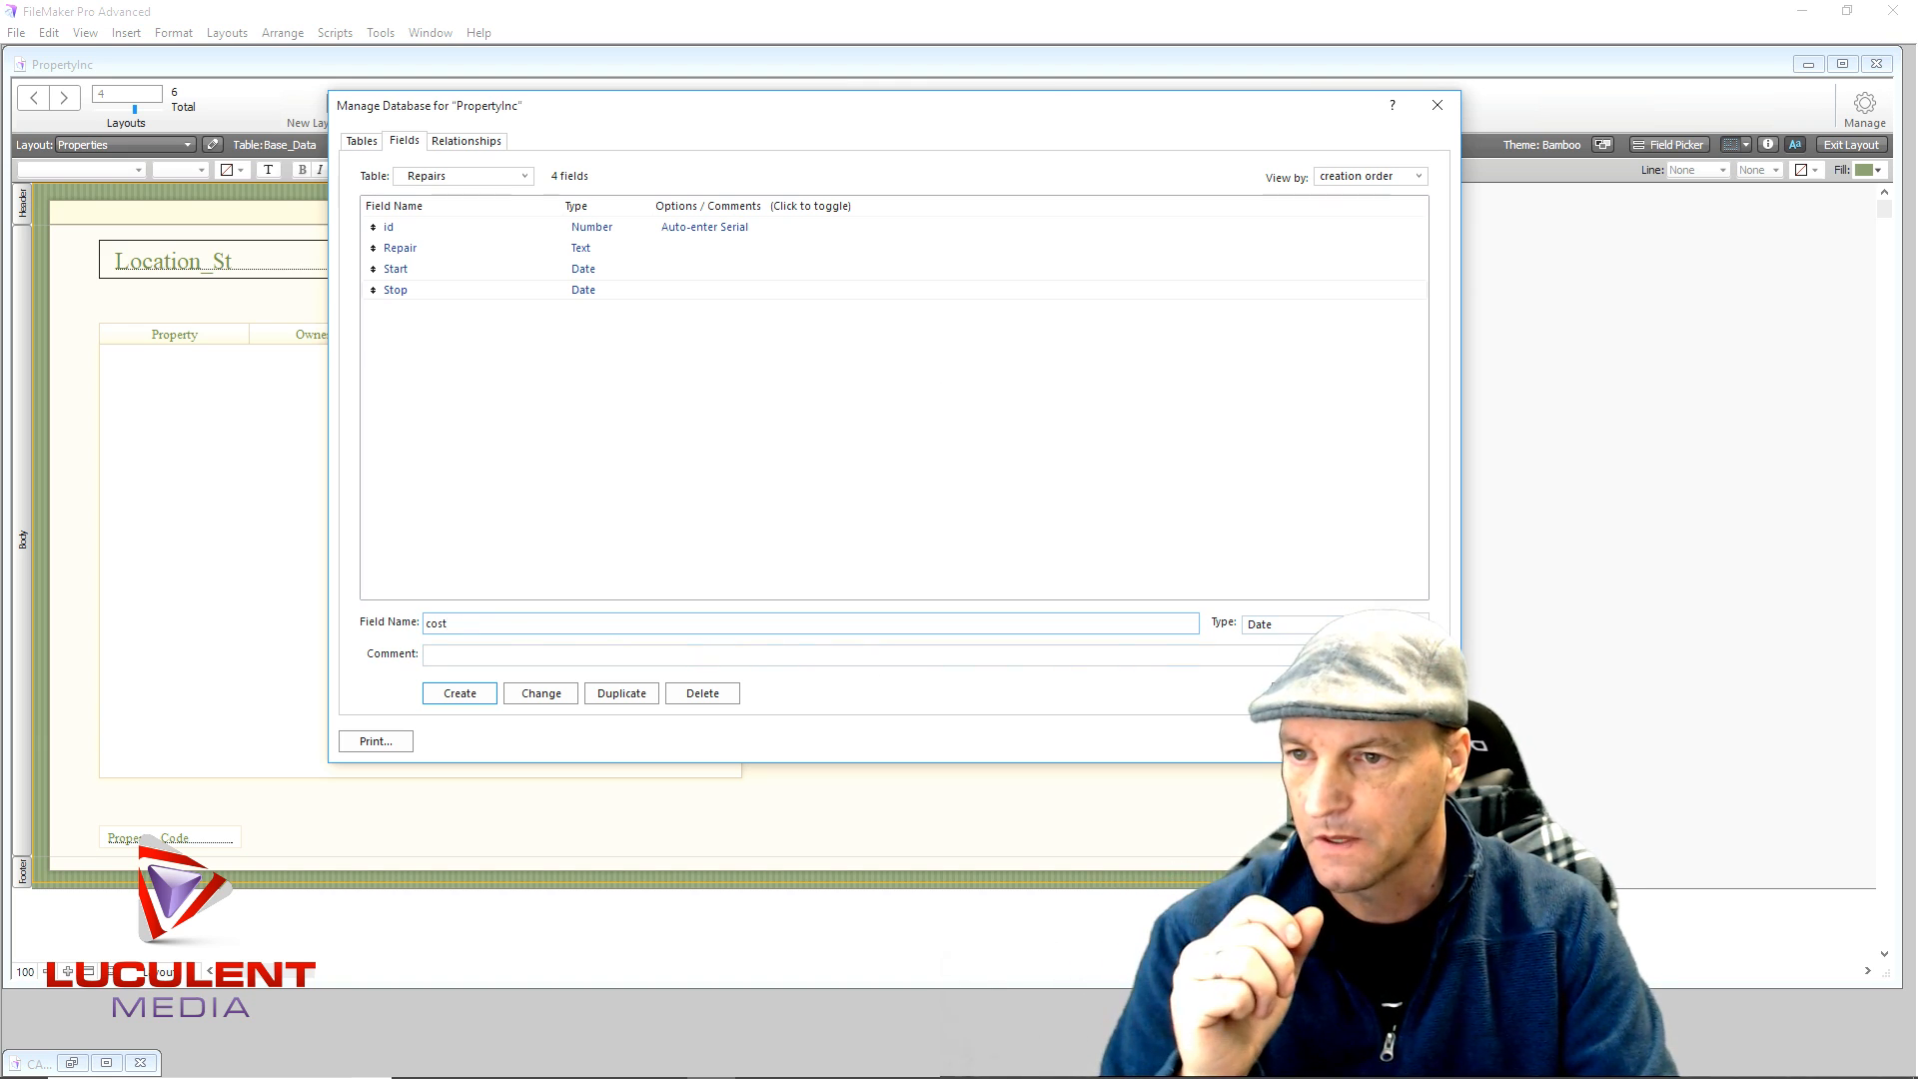
- Create the cost field as a Number field
click(1298, 624)
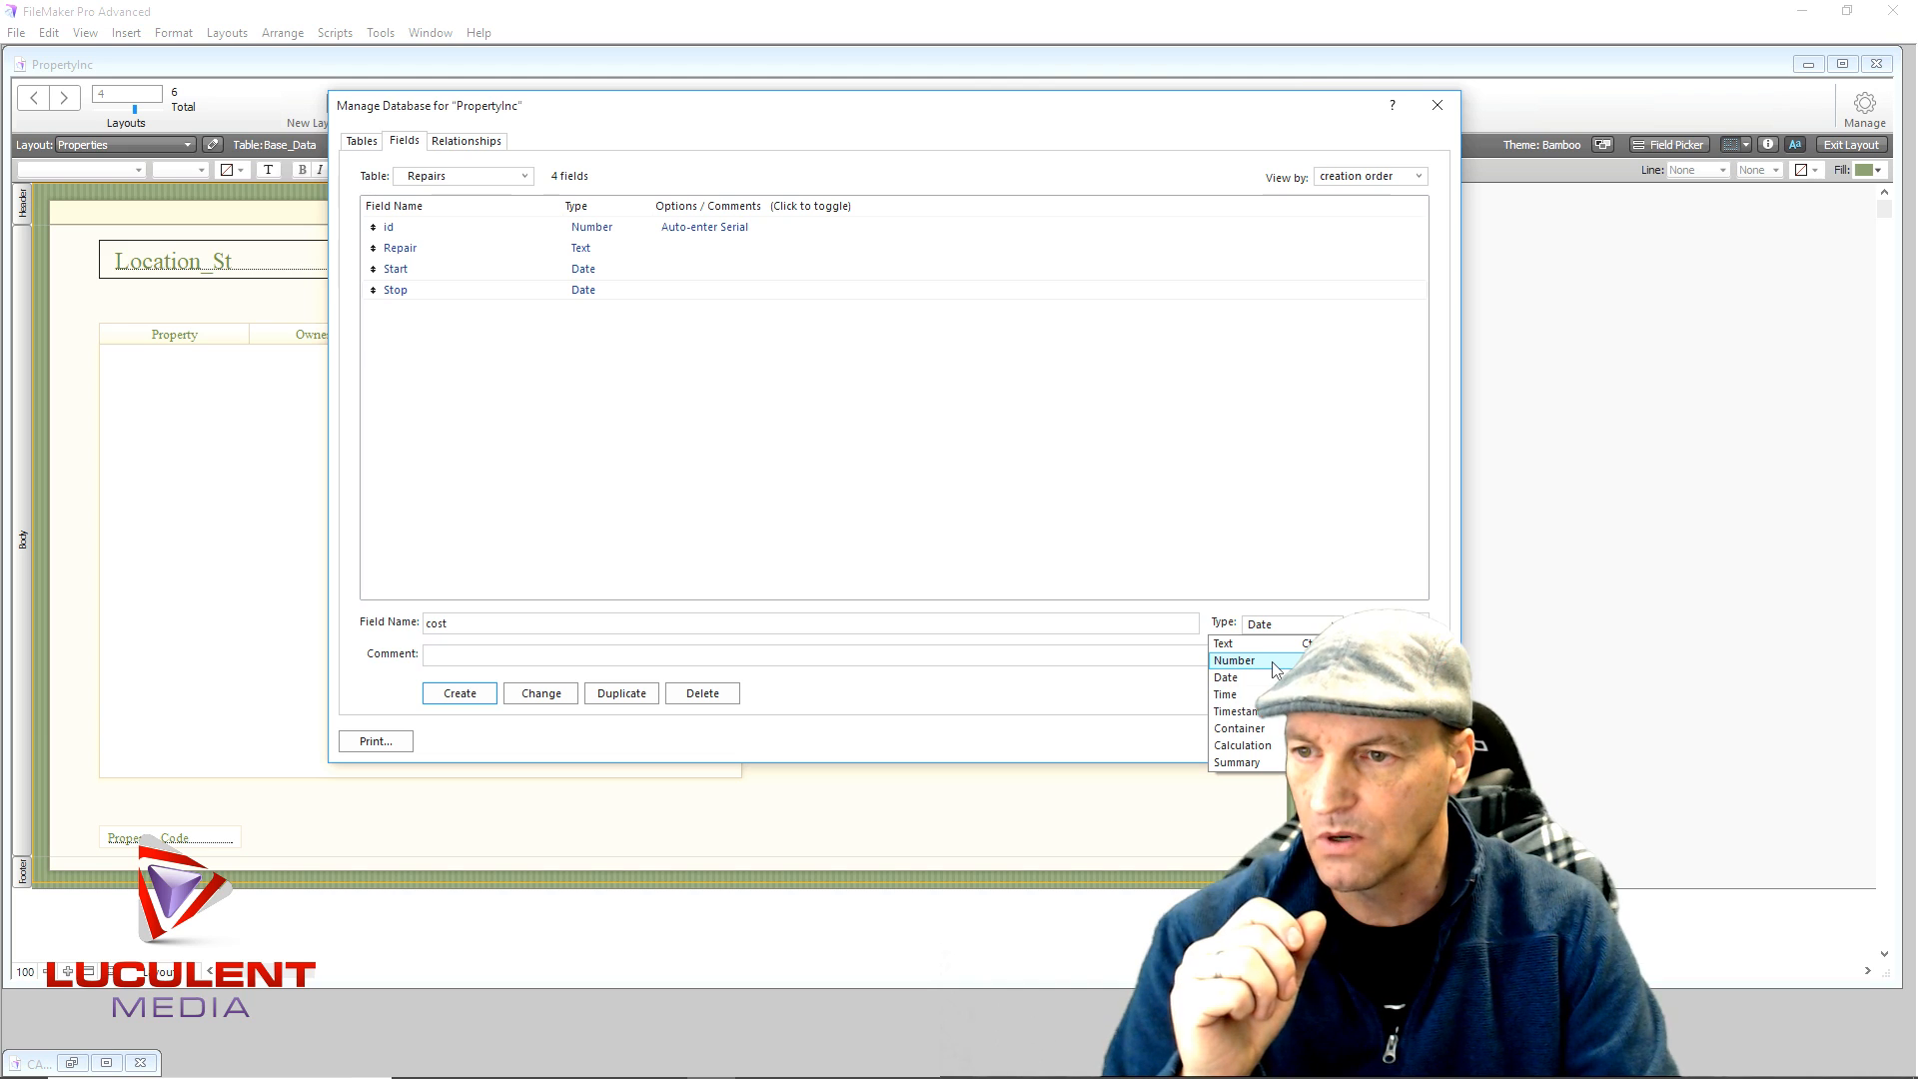
click(1273, 662)
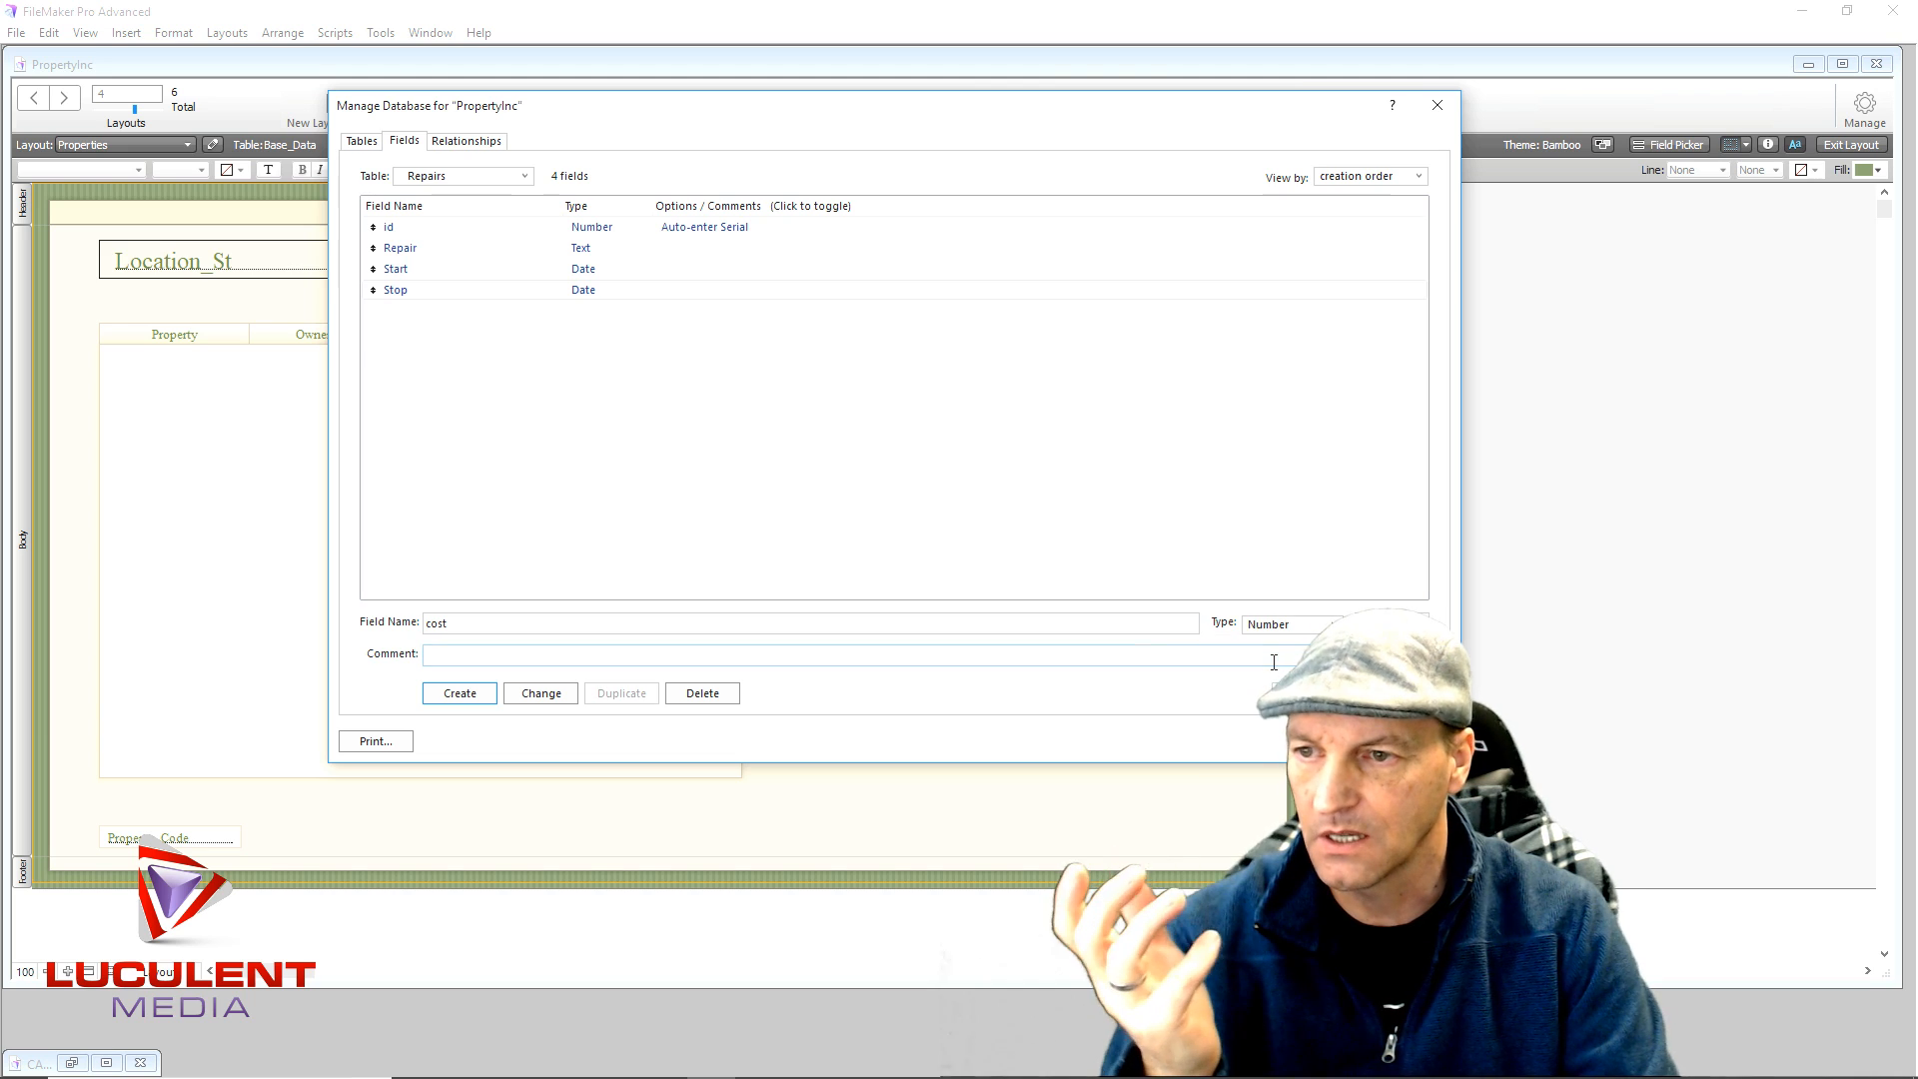
click(477, 694)
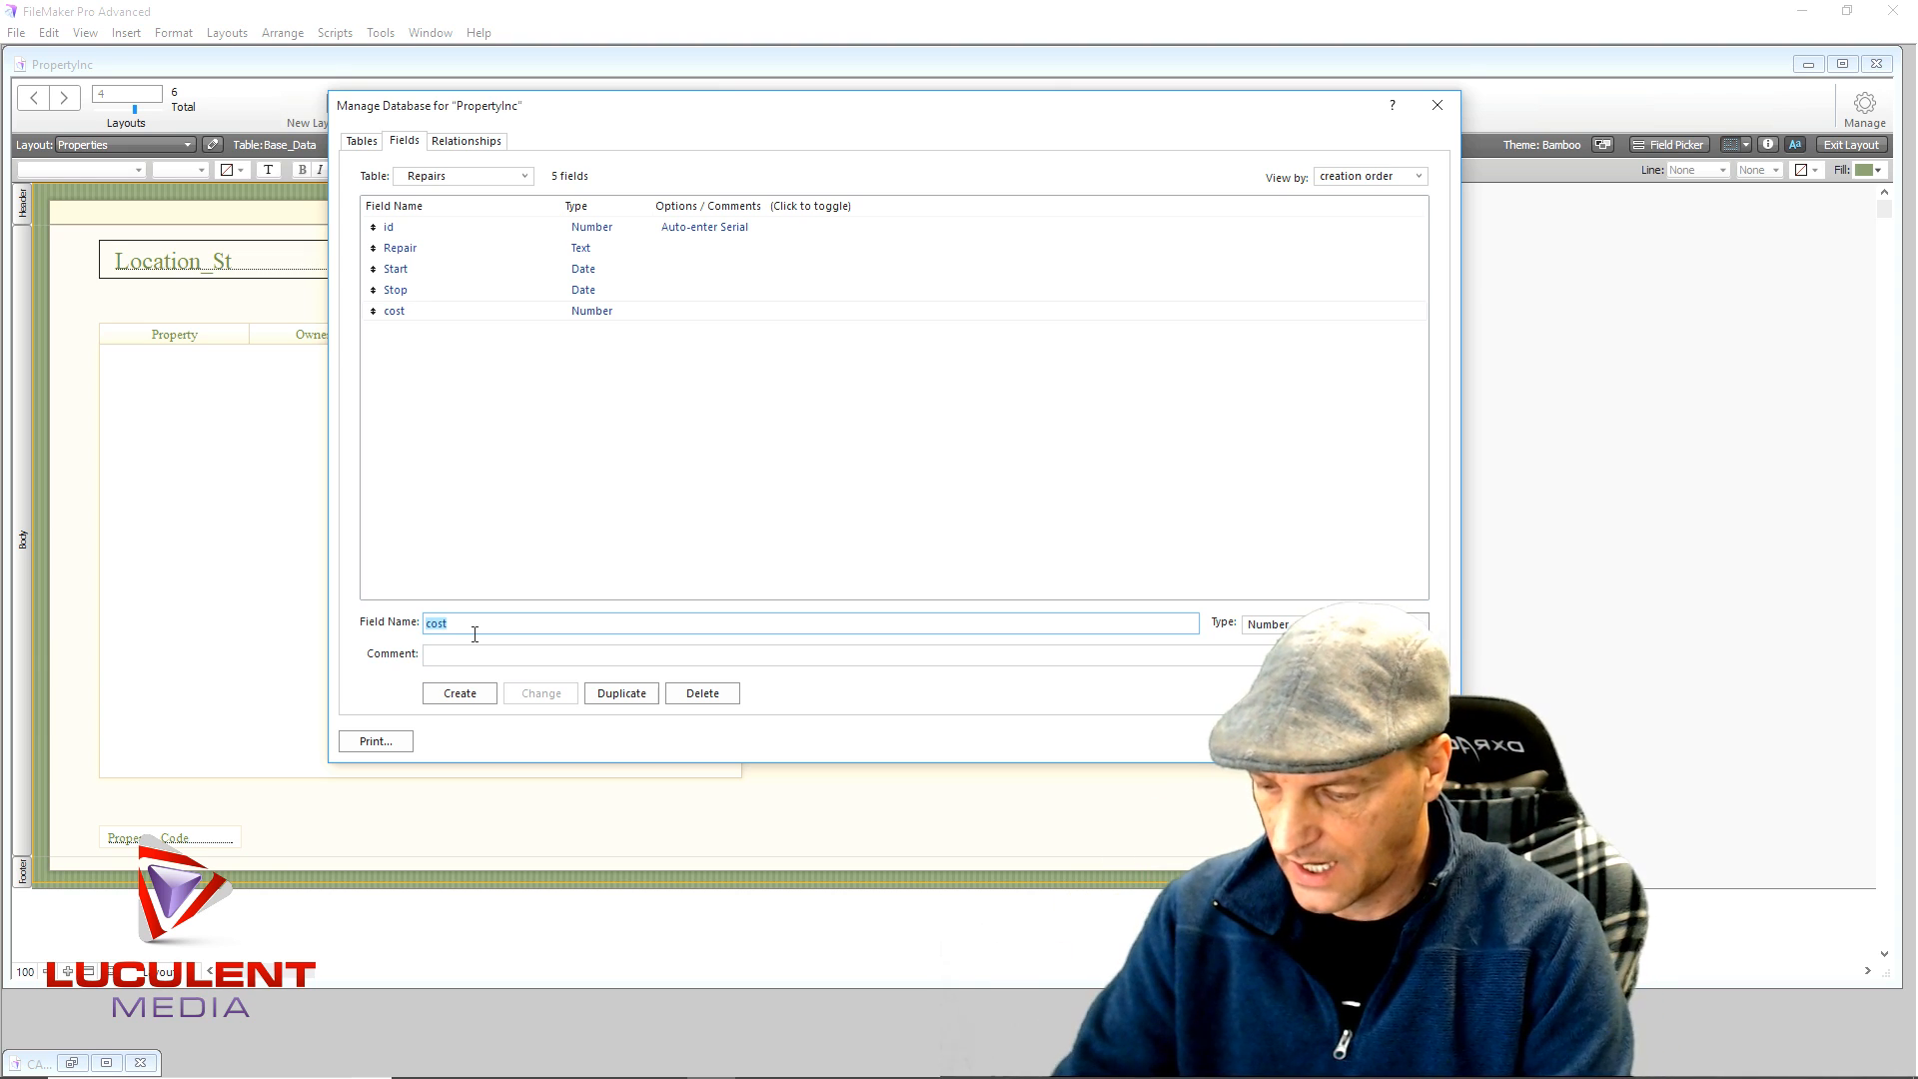
- Add a Summary field named S_cost that totals the cost field
key(BackSpace)
text(S_)
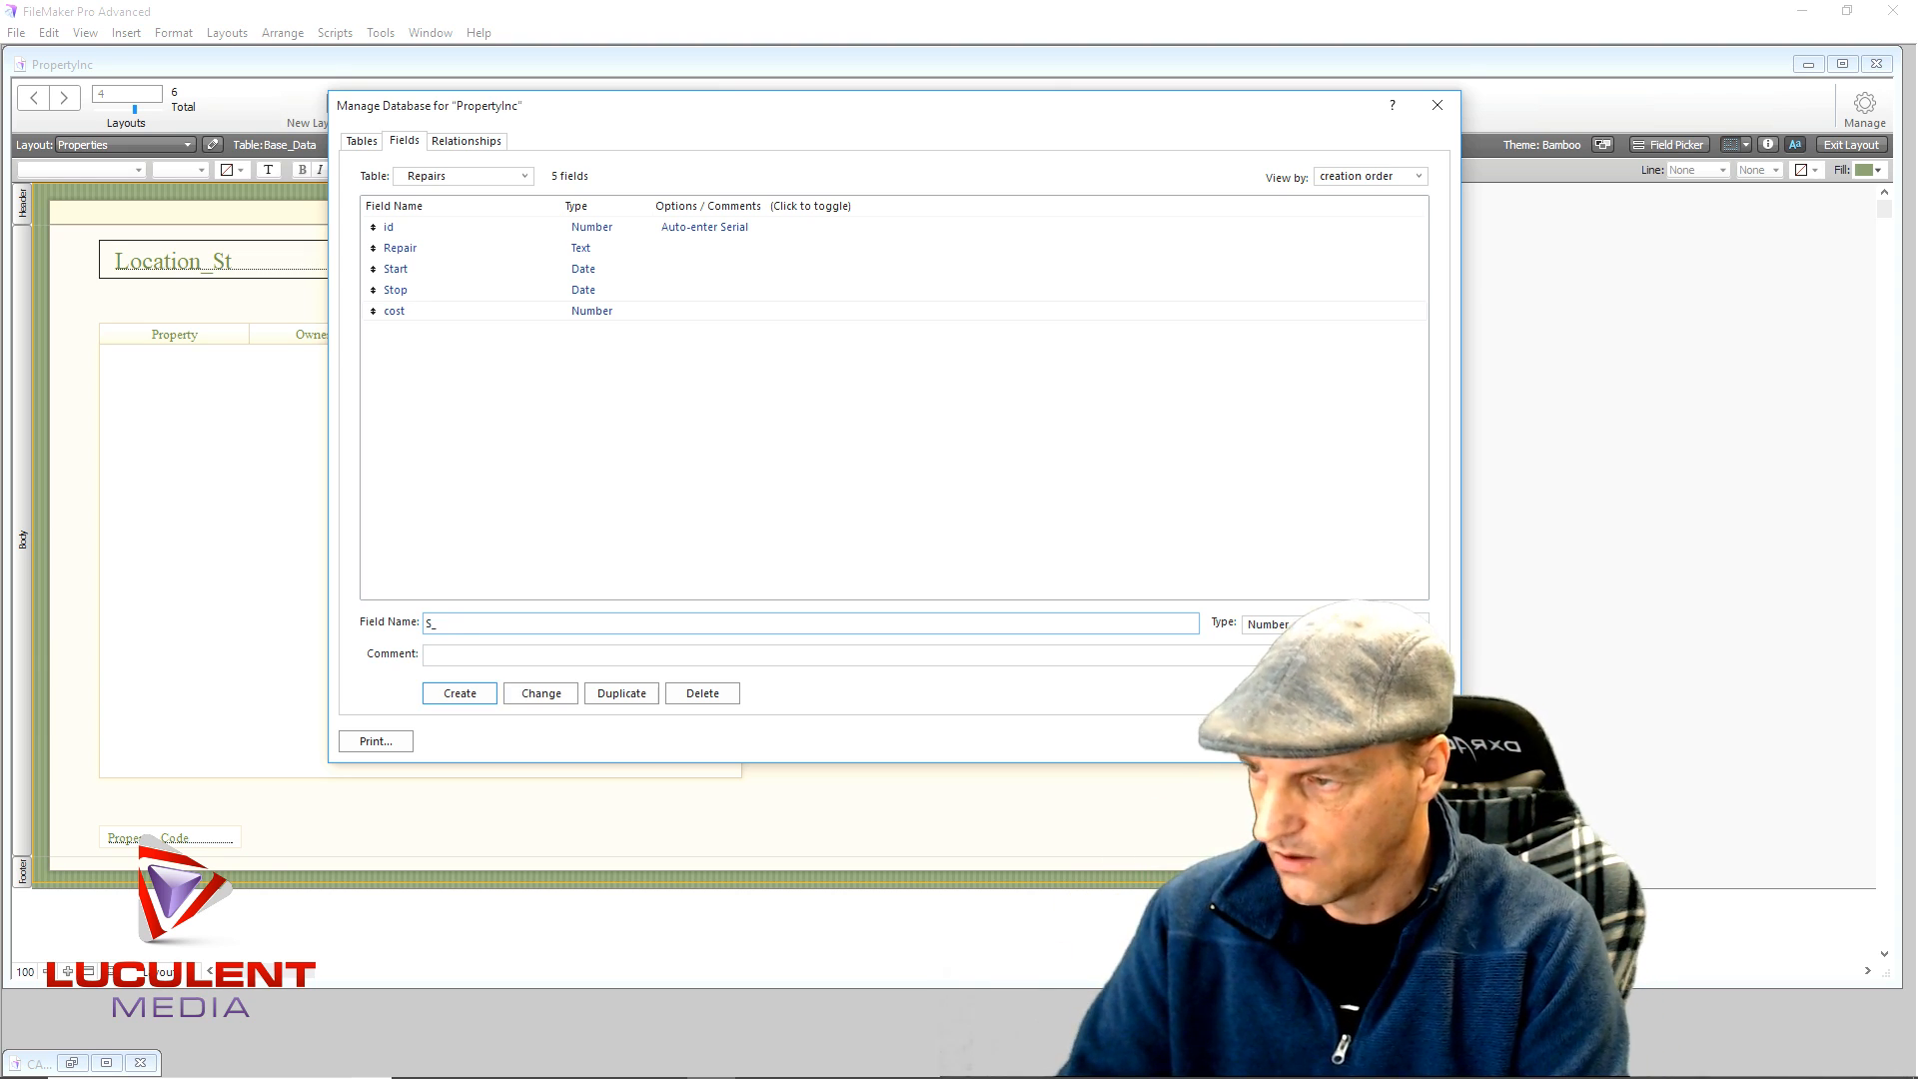
text(cost)
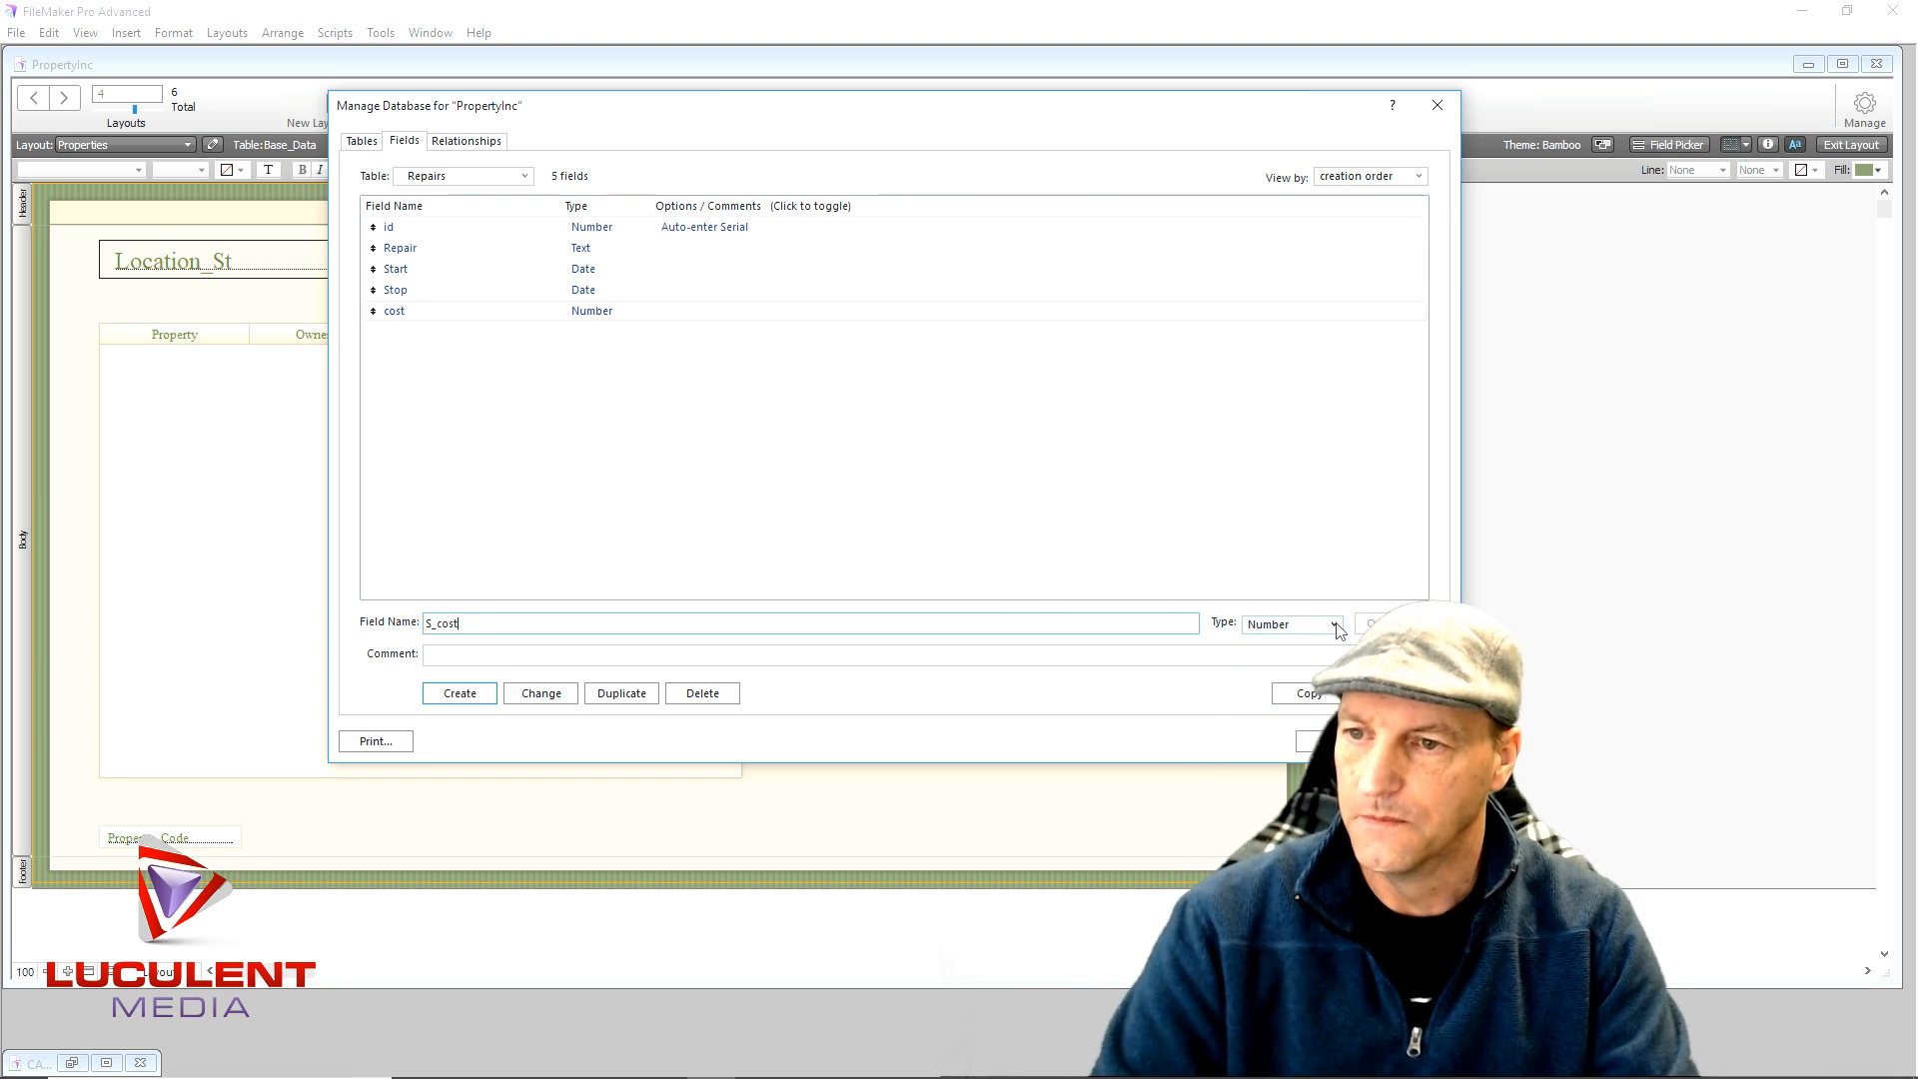
click(1337, 624)
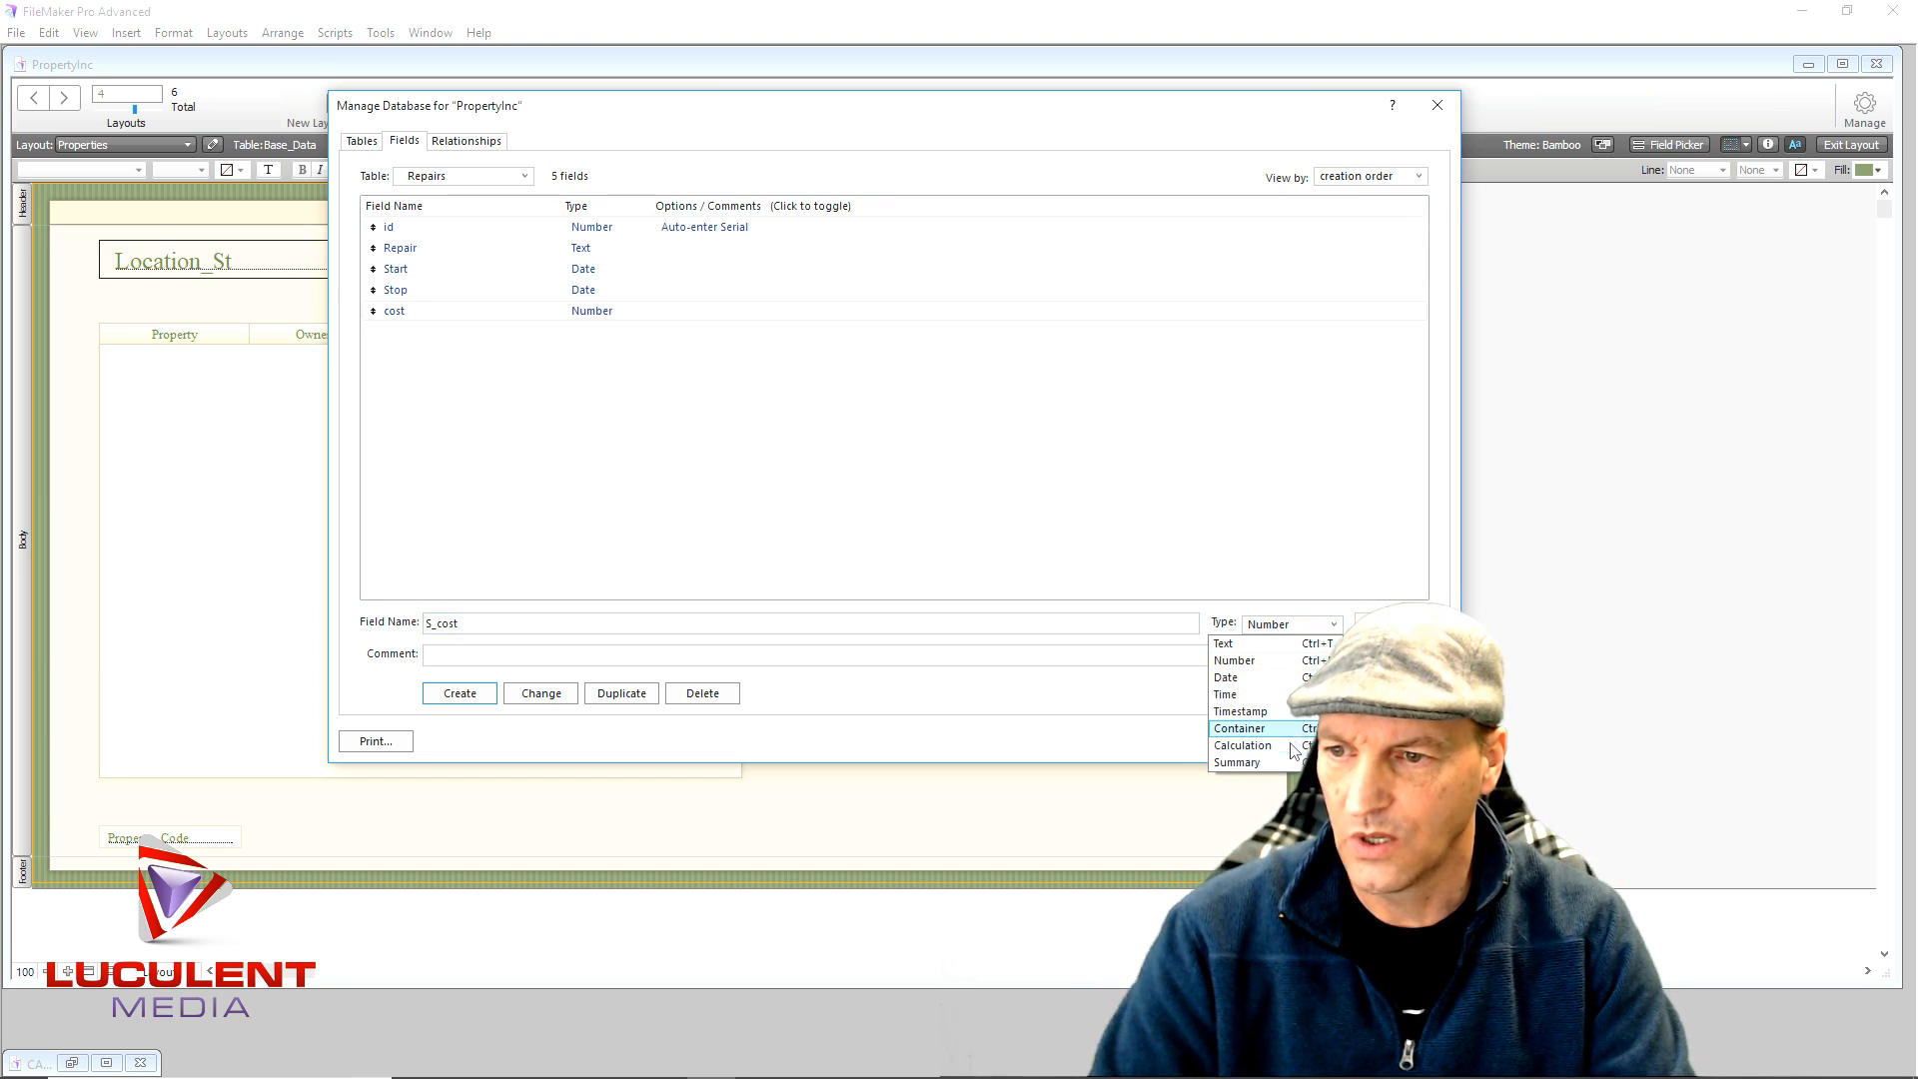
click(1280, 764)
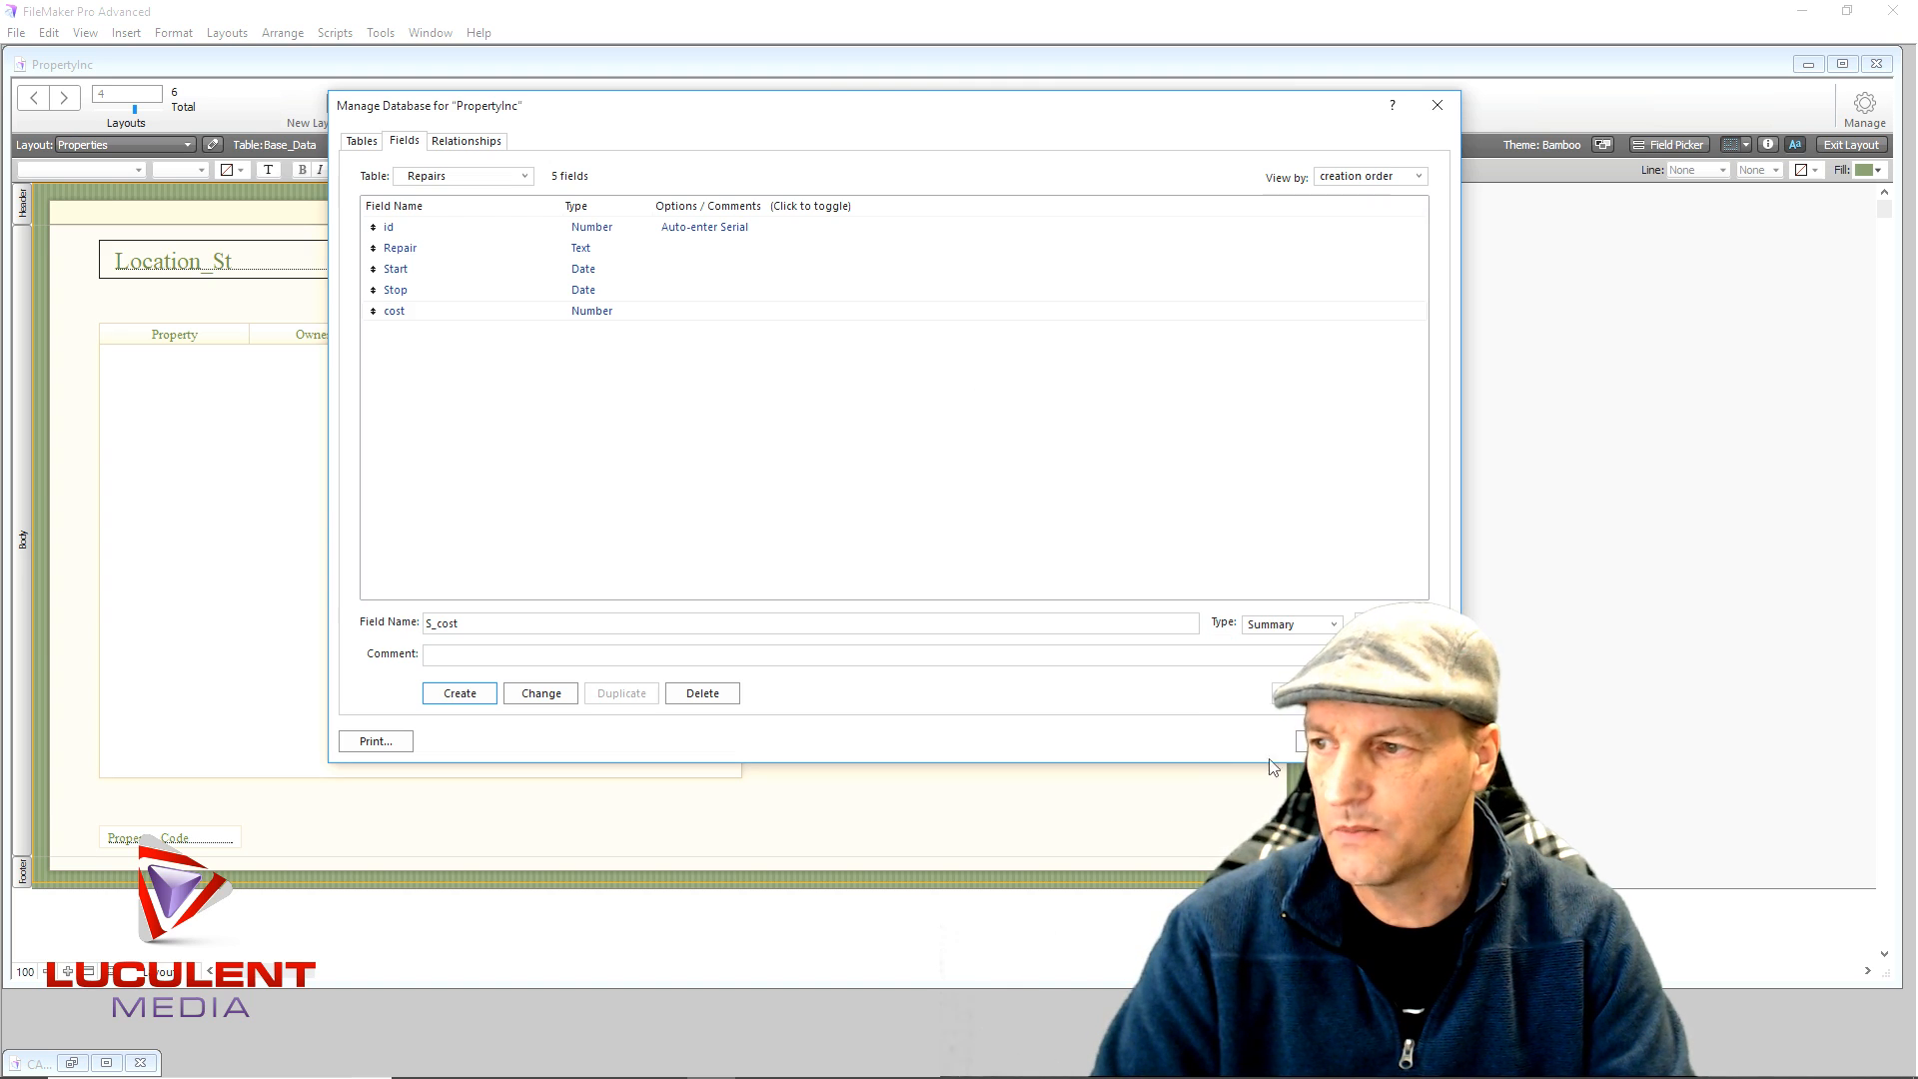
click(477, 698)
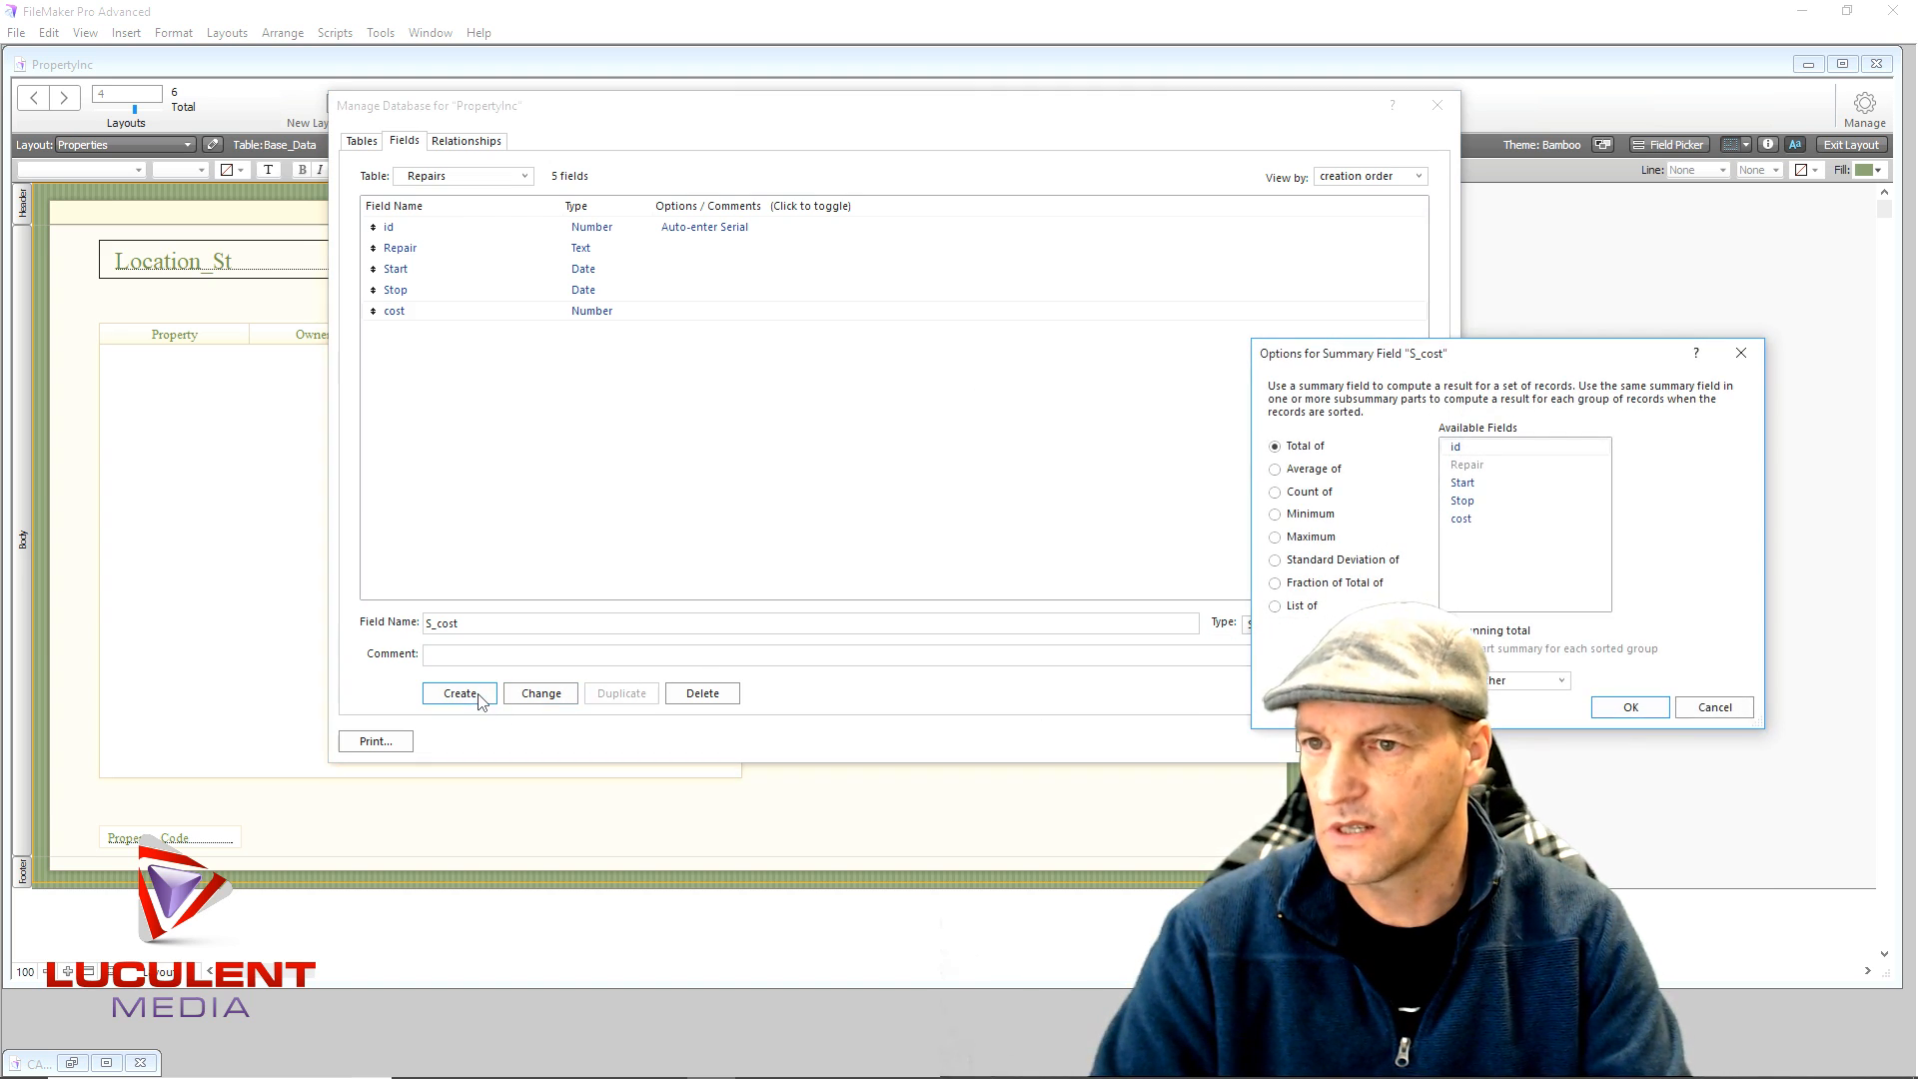
click(1464, 521)
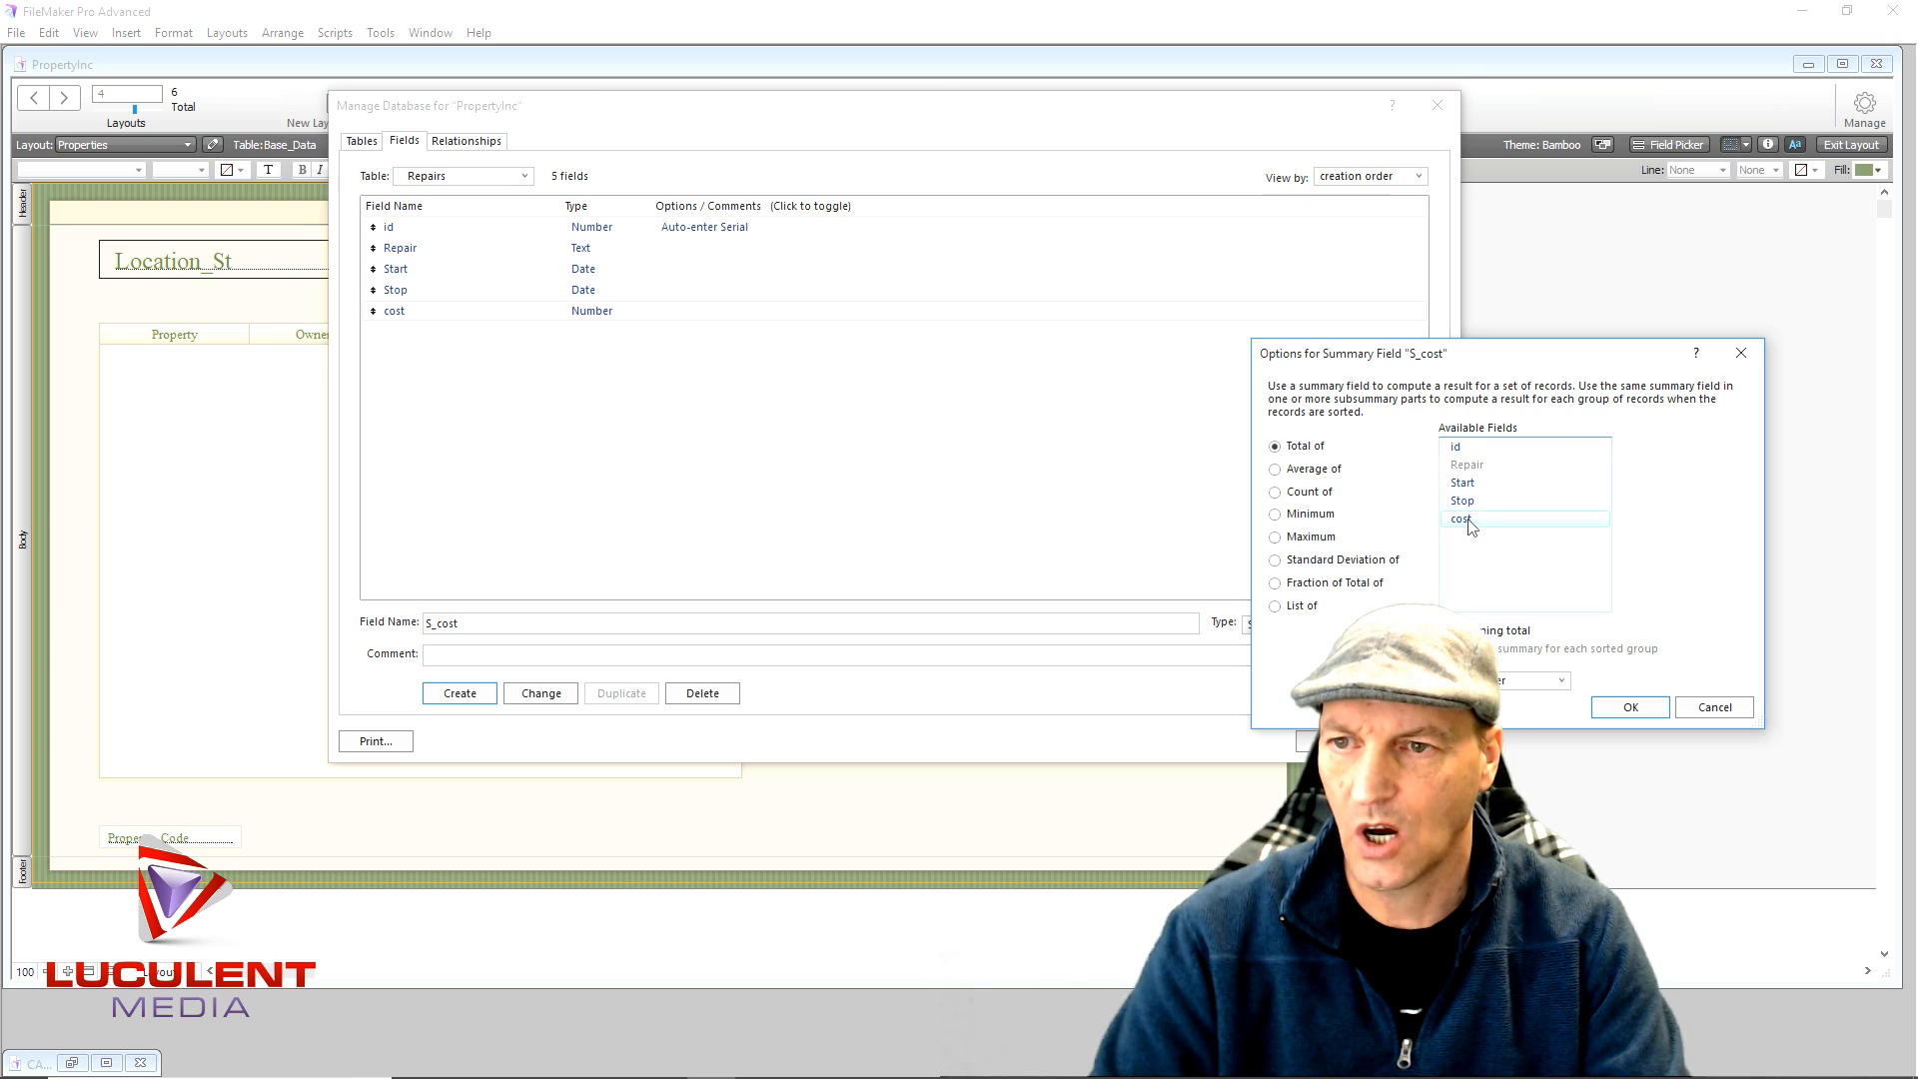
click(1639, 709)
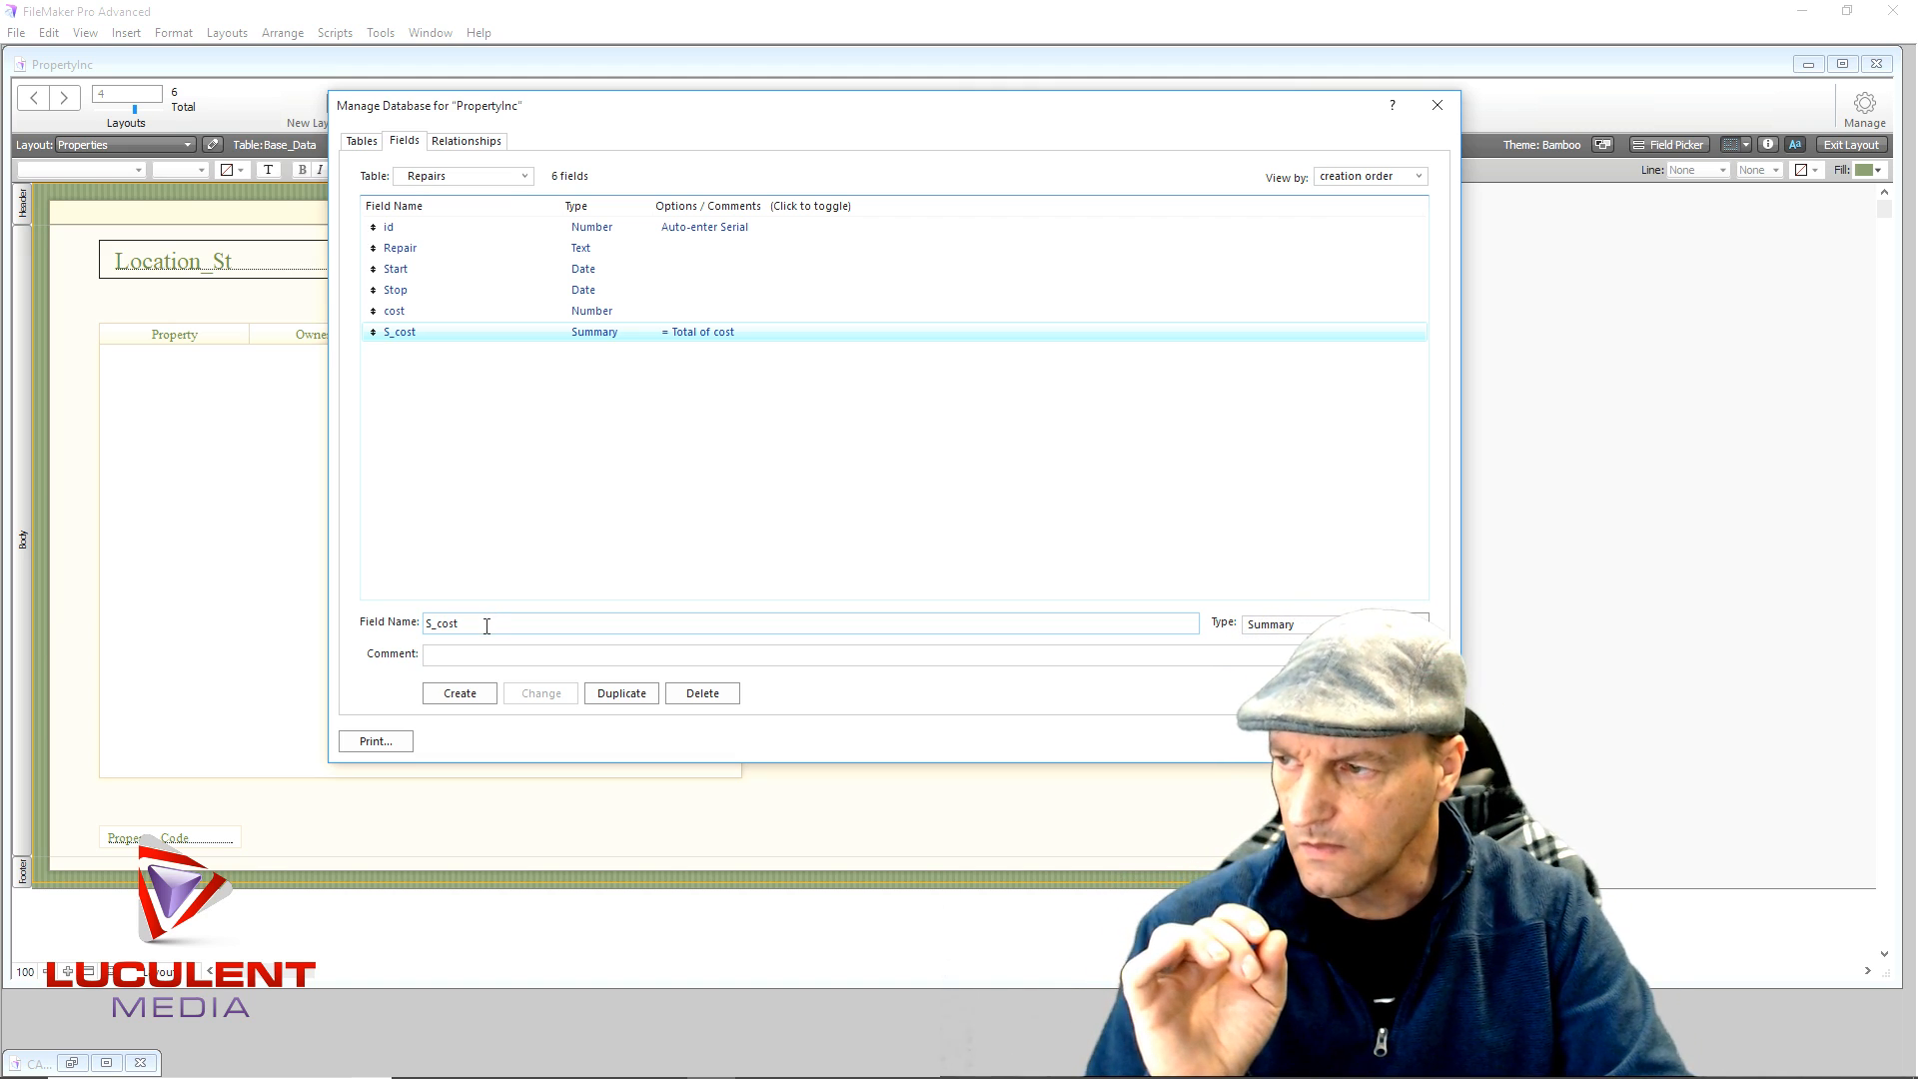
- Add a Text field named yearly to Repairs and return to the Properties layout
drag(486, 625, 418, 636)
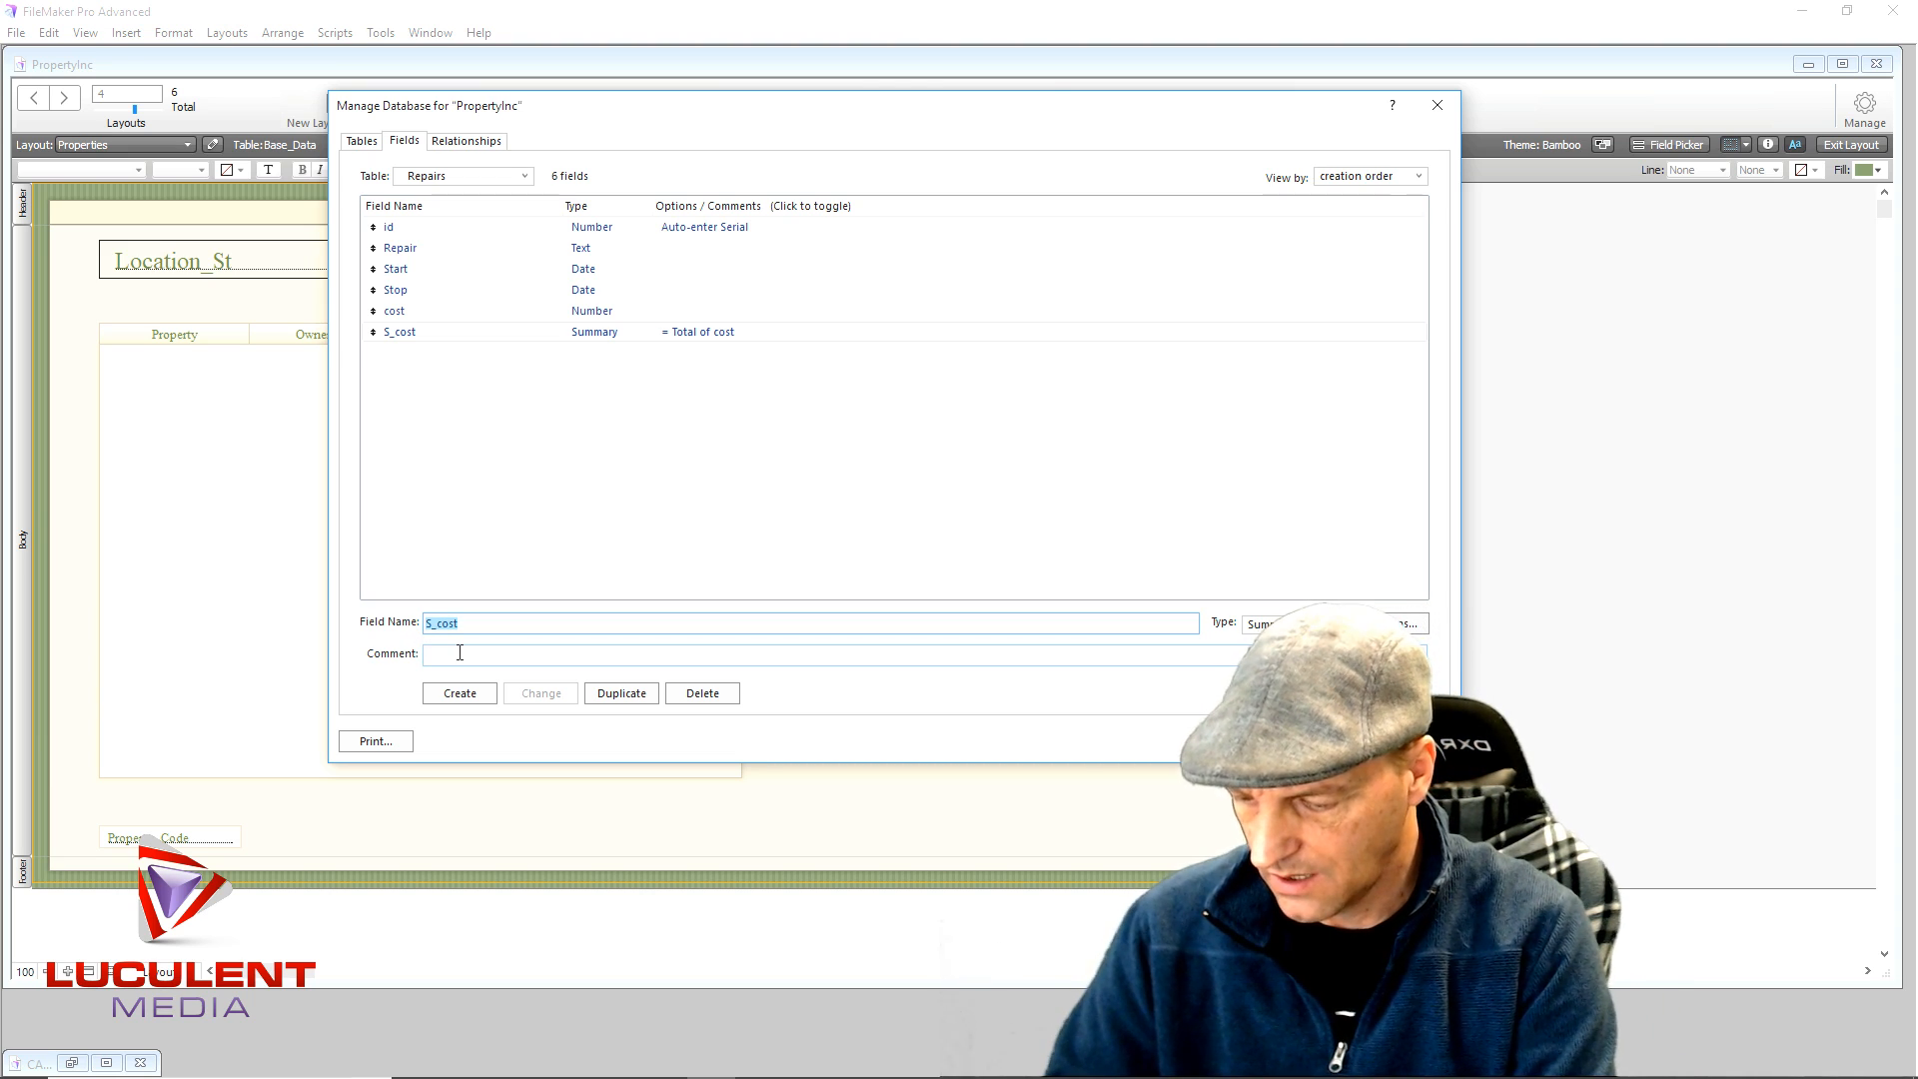
text(yearly)
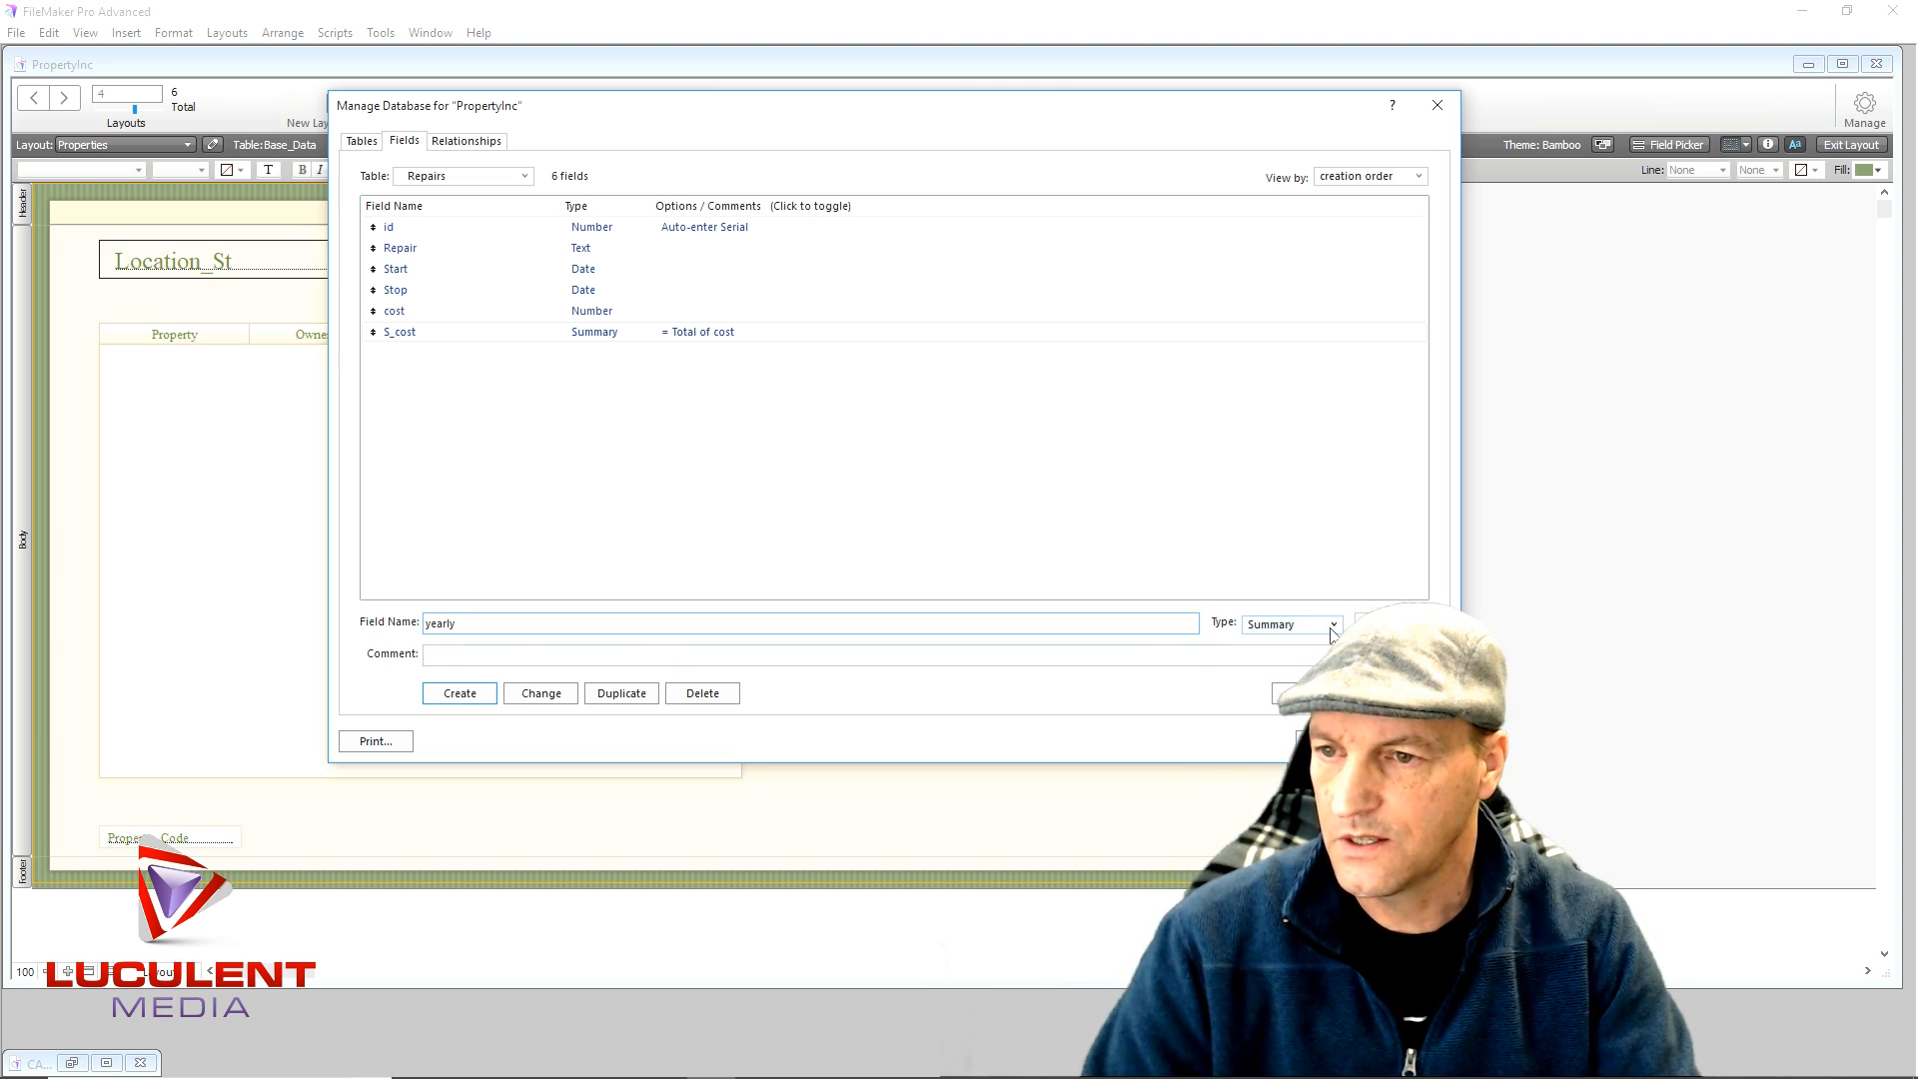
click(1331, 626)
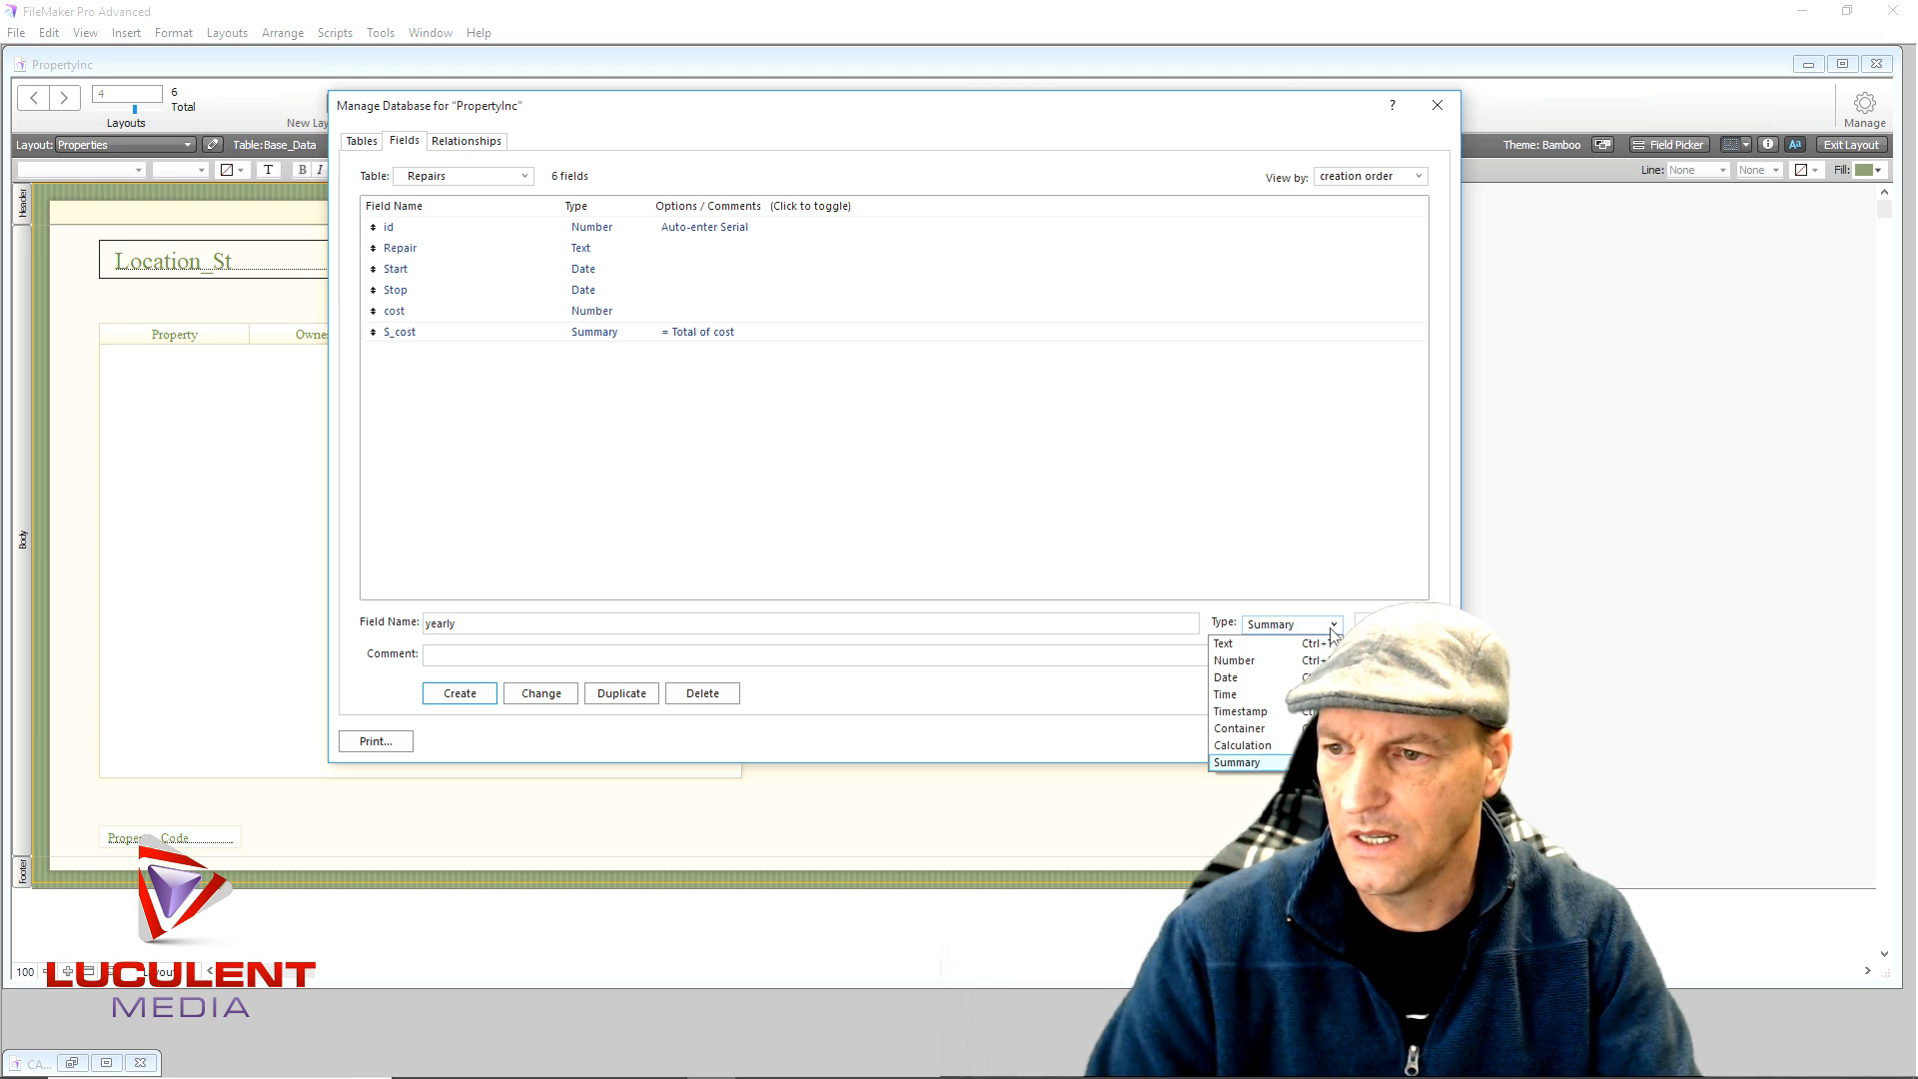
click(1246, 650)
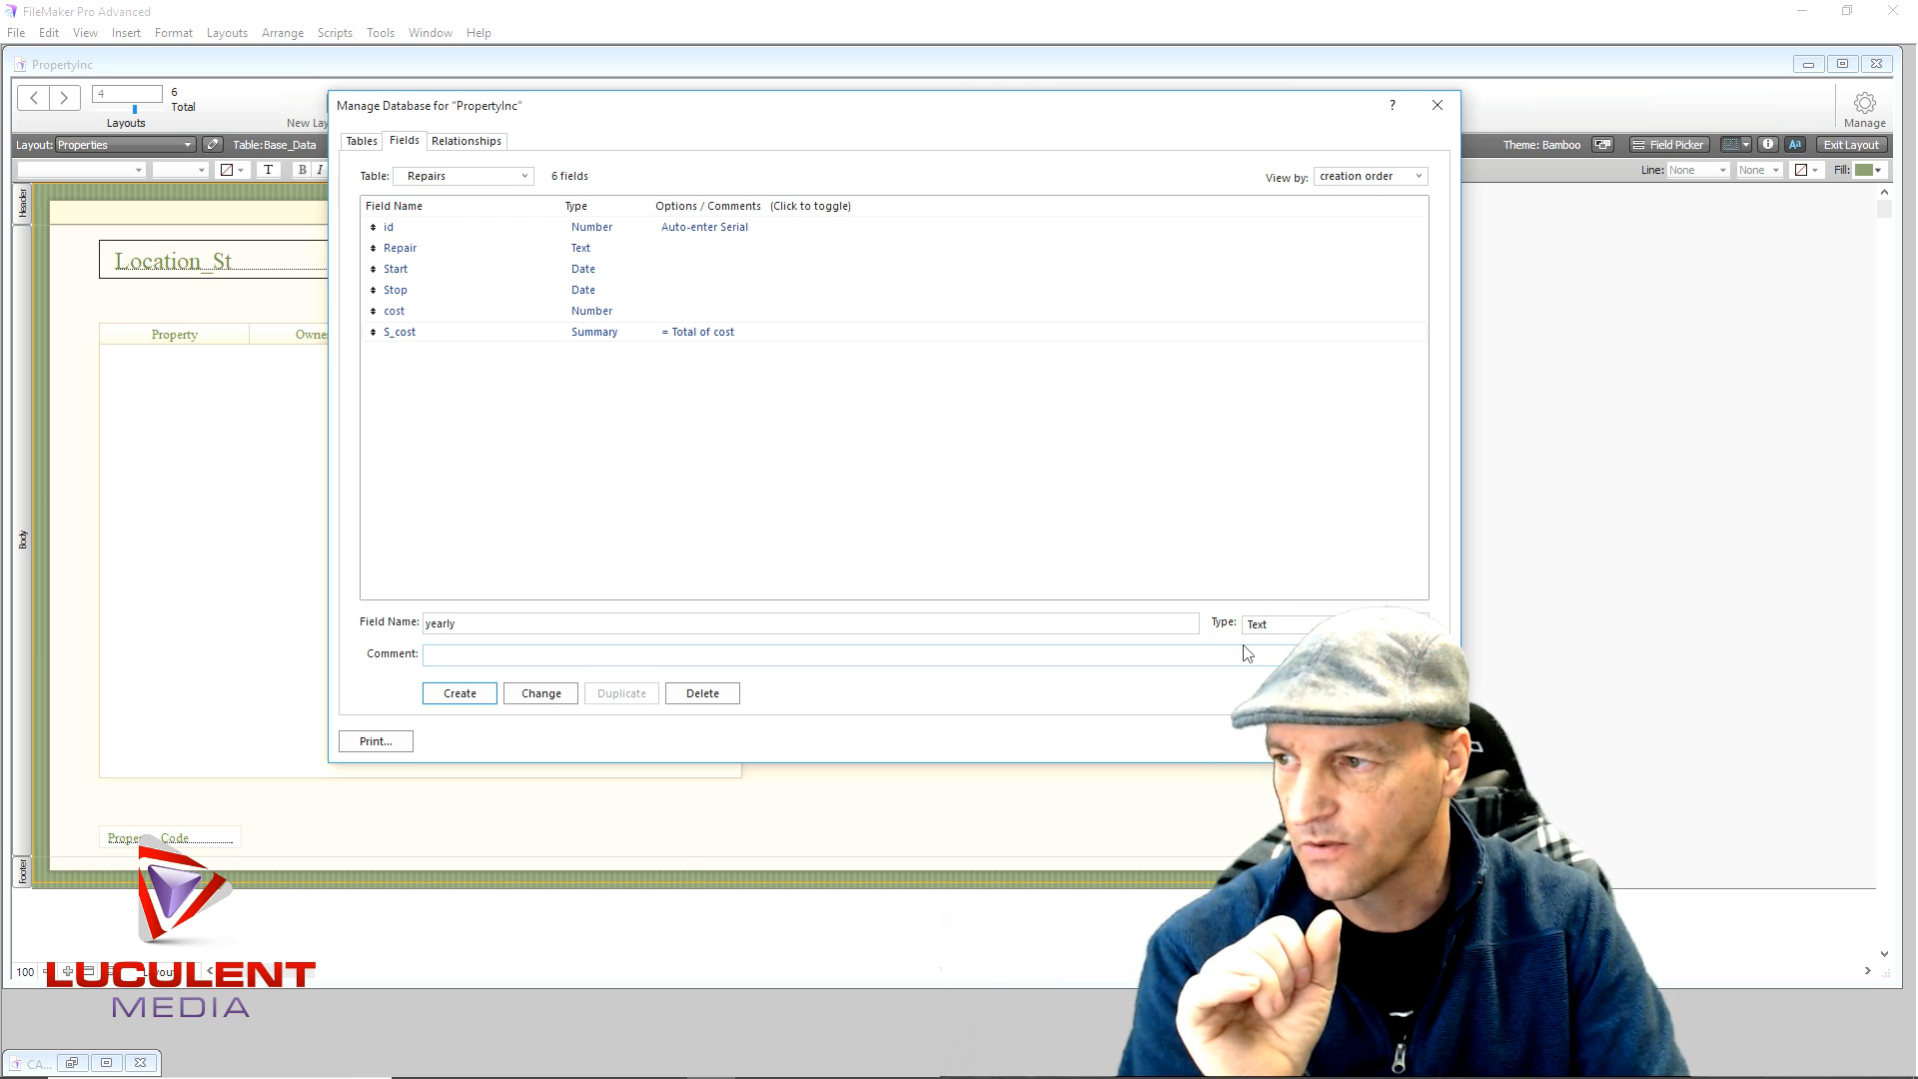
click(476, 699)
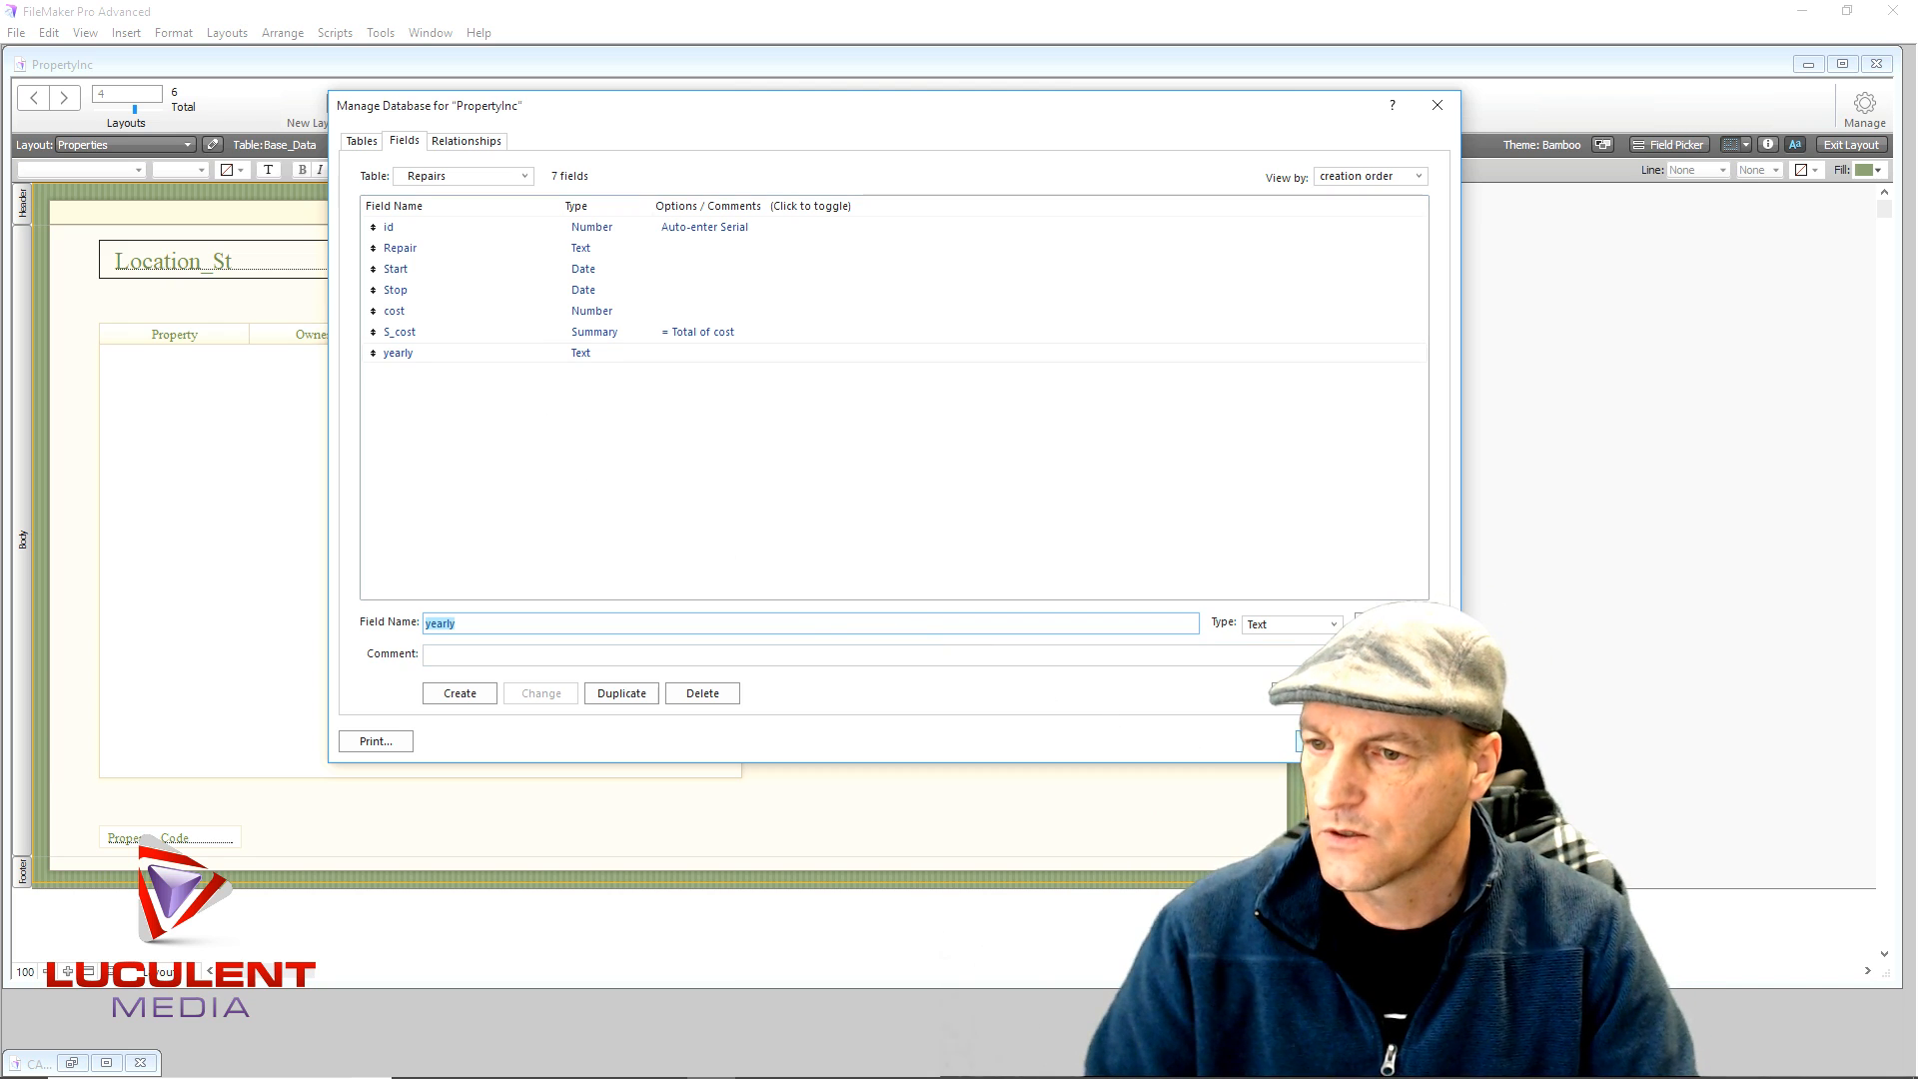
click(1334, 742)
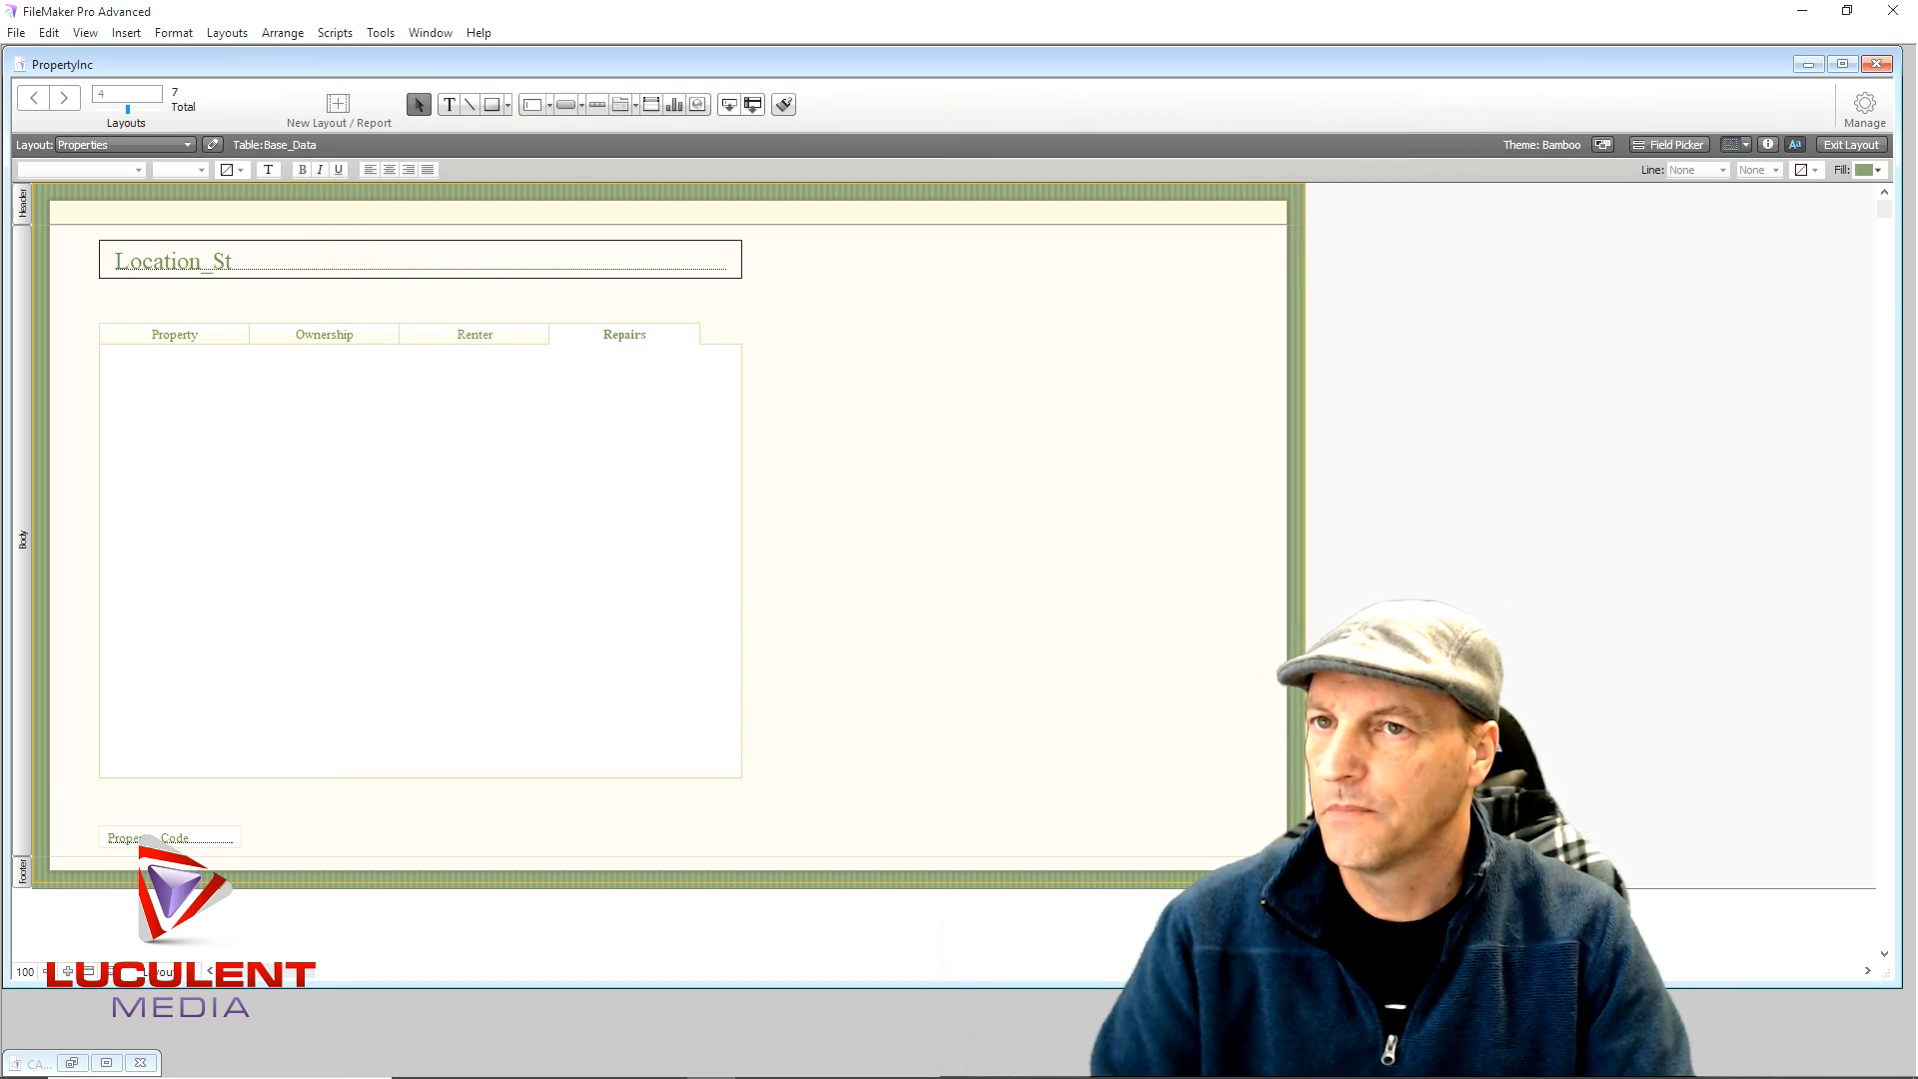
click(1866, 108)
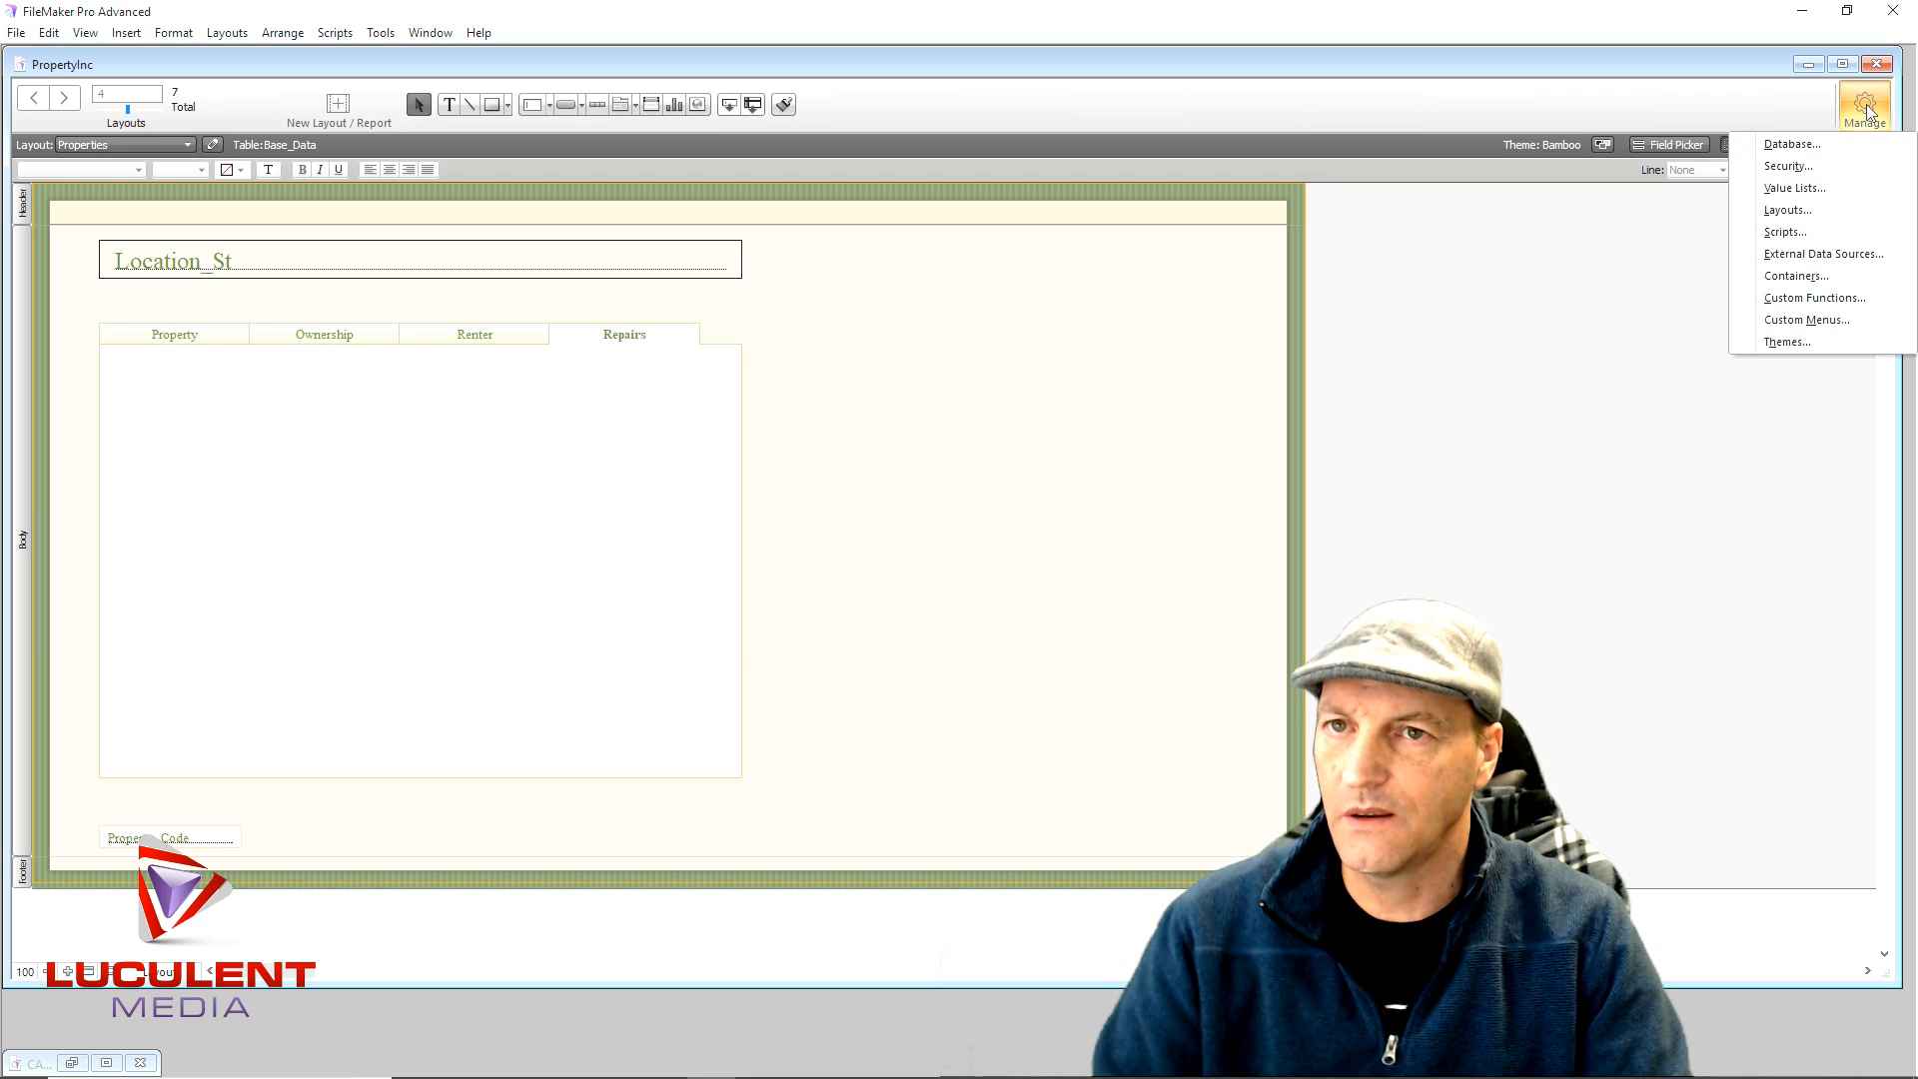
- Add a Number field idfk to Base_Data and move the dialog right to reveal the layout
click(1827, 150)
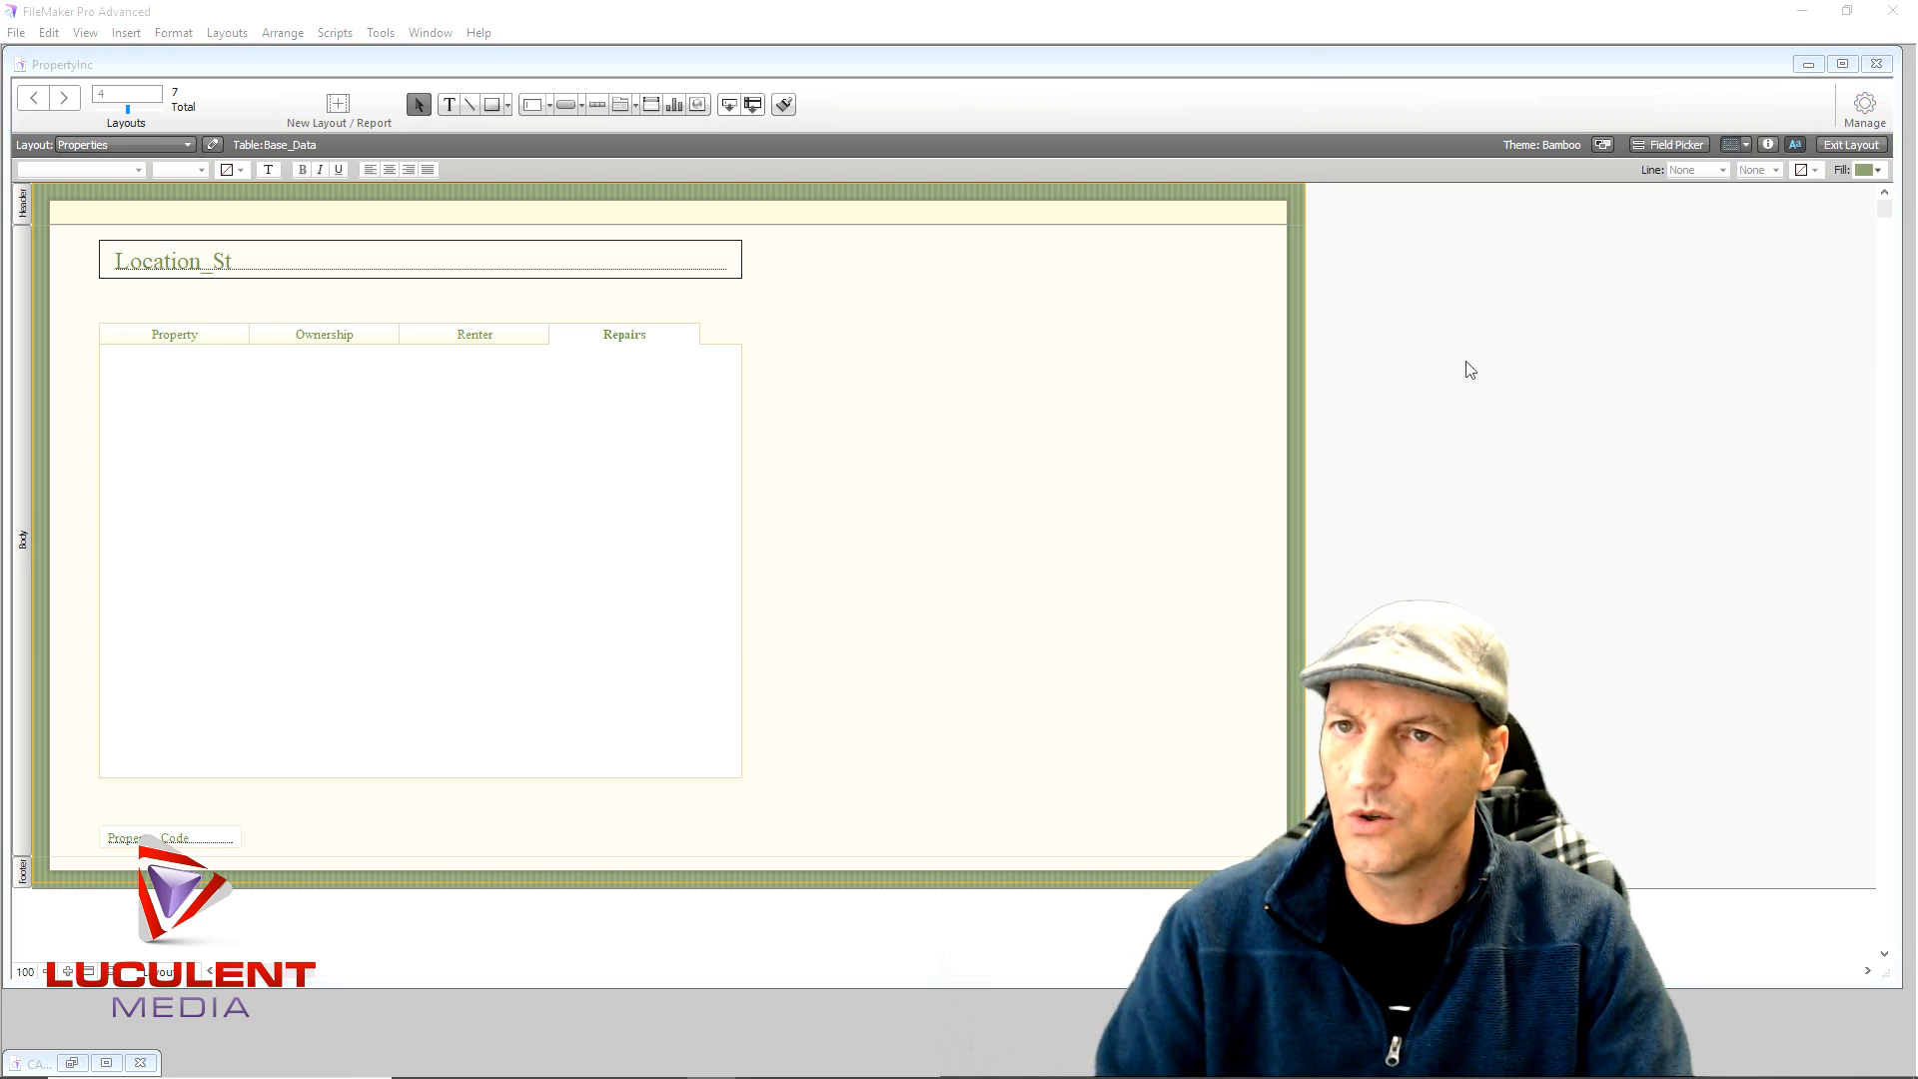
scroll(810, 510, down, 2)
scroll(810, 511, up, 2)
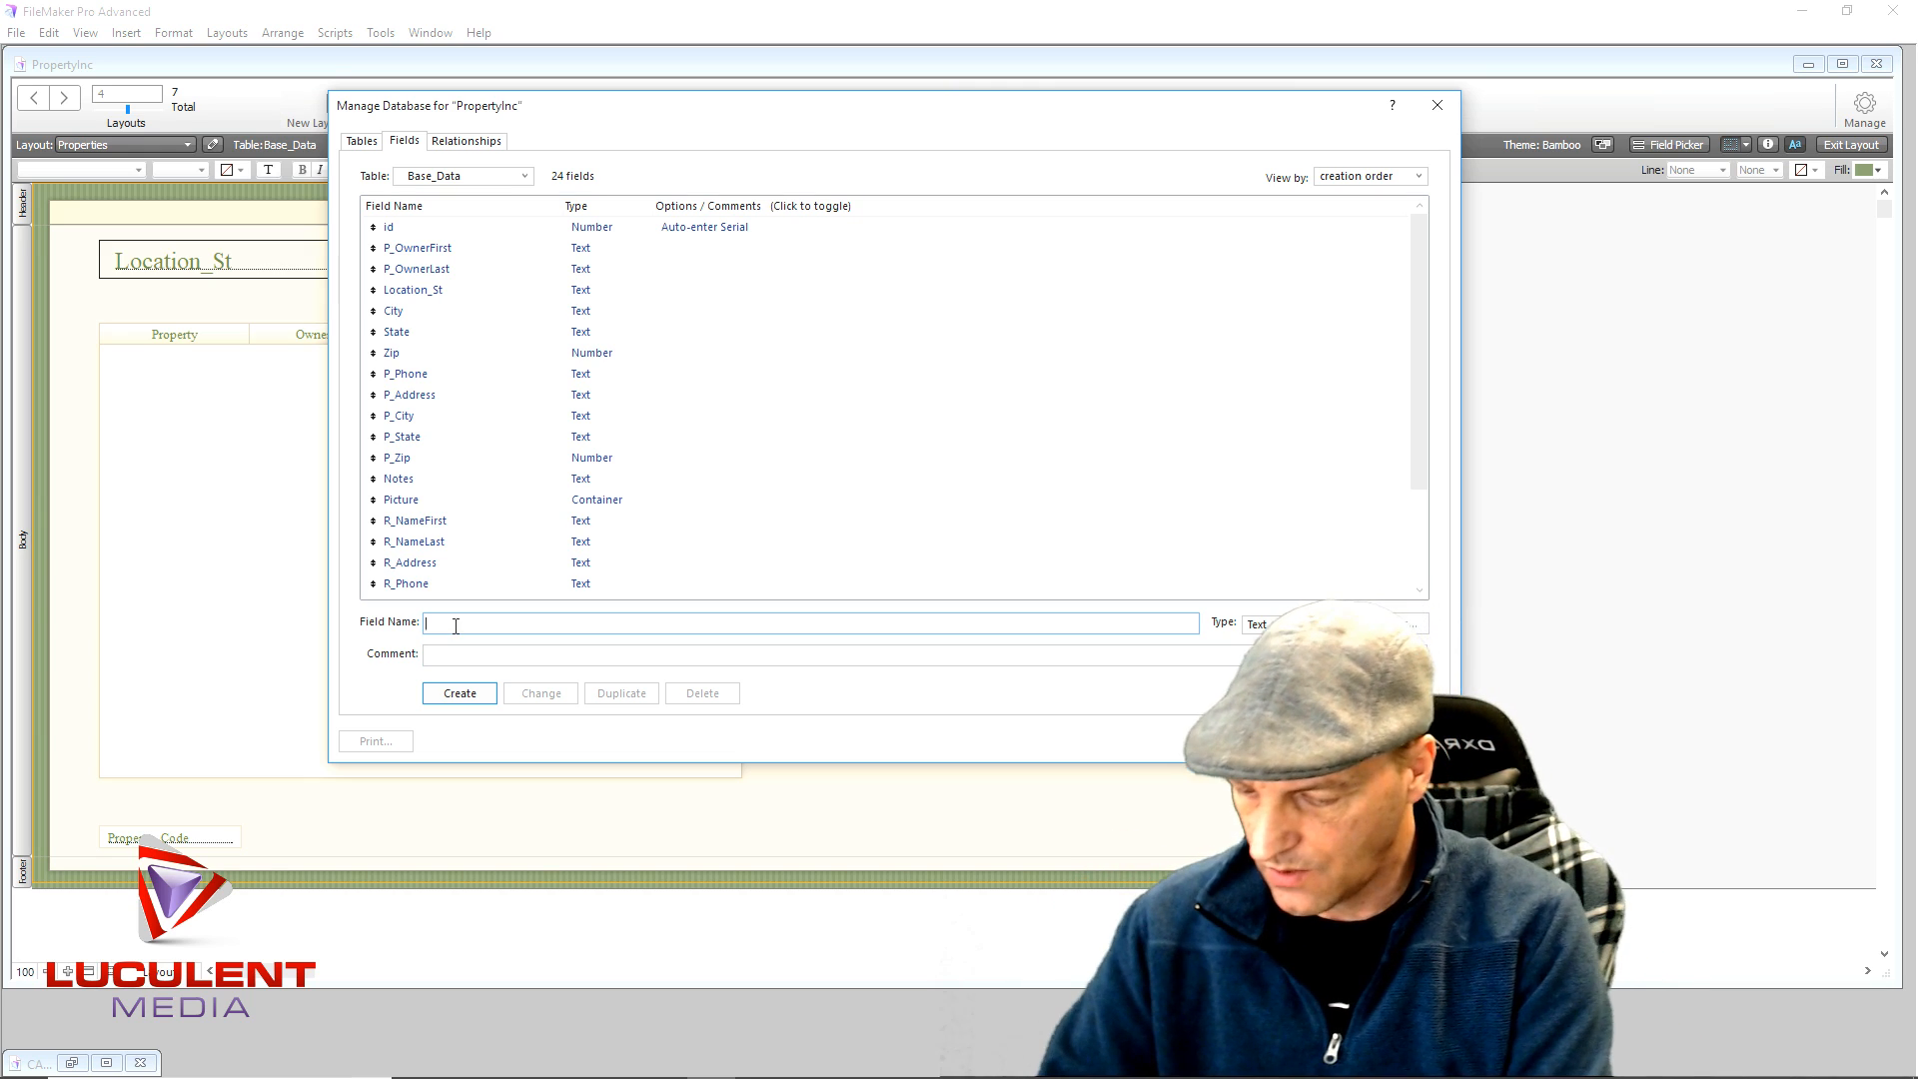
text(I)
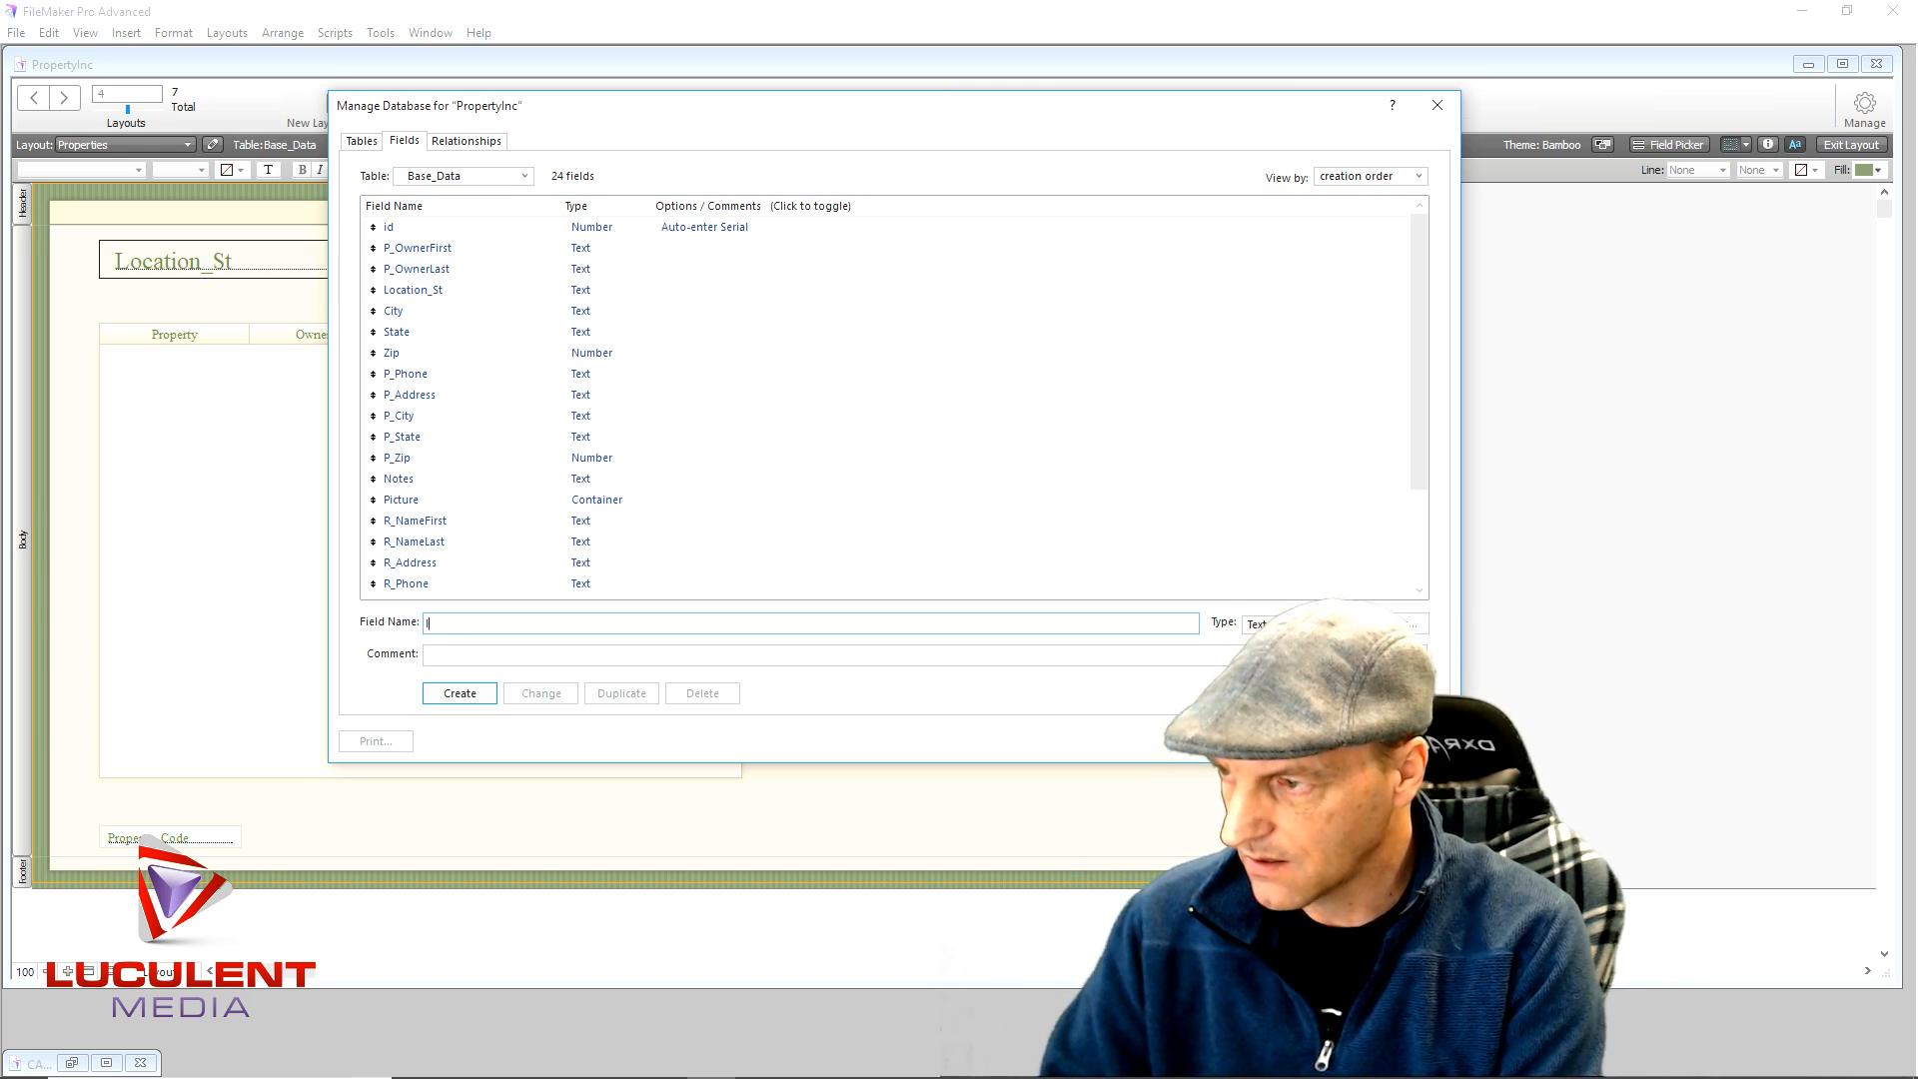
text(dfk)
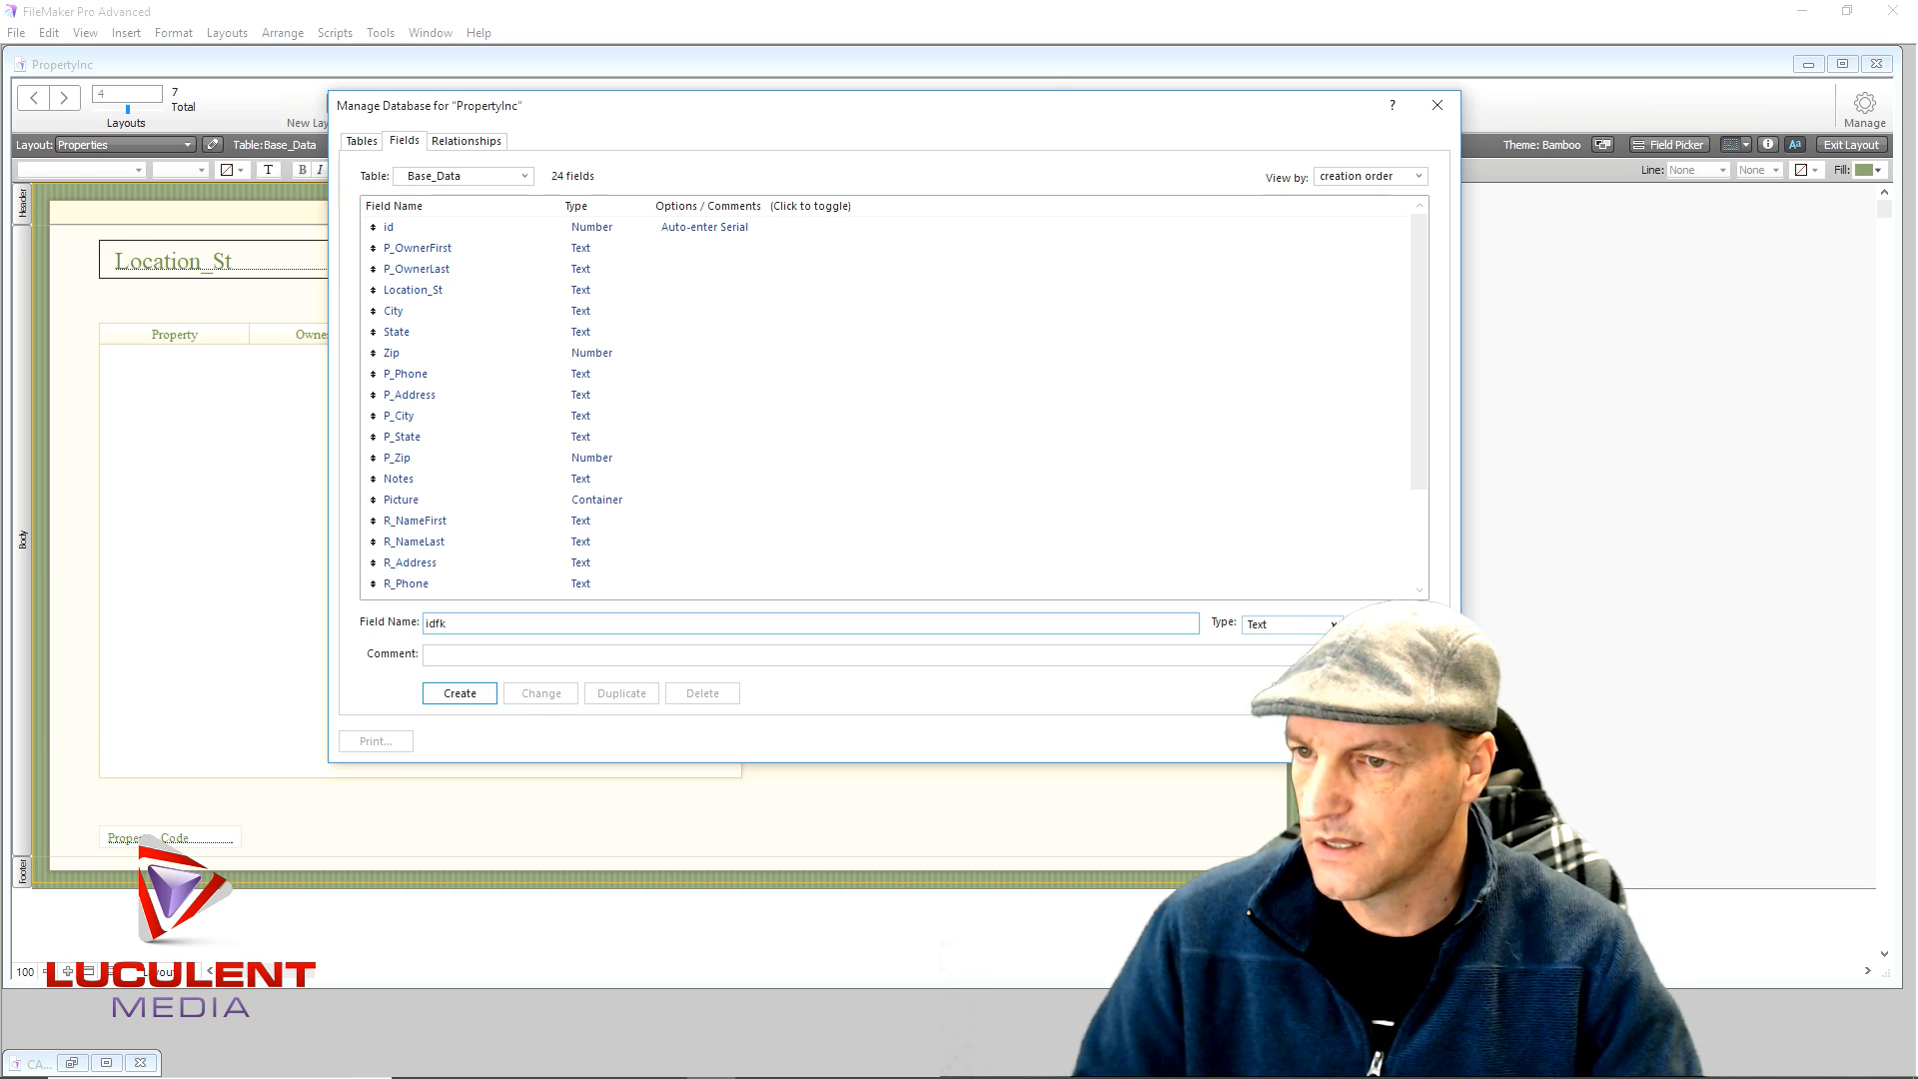
click(1332, 624)
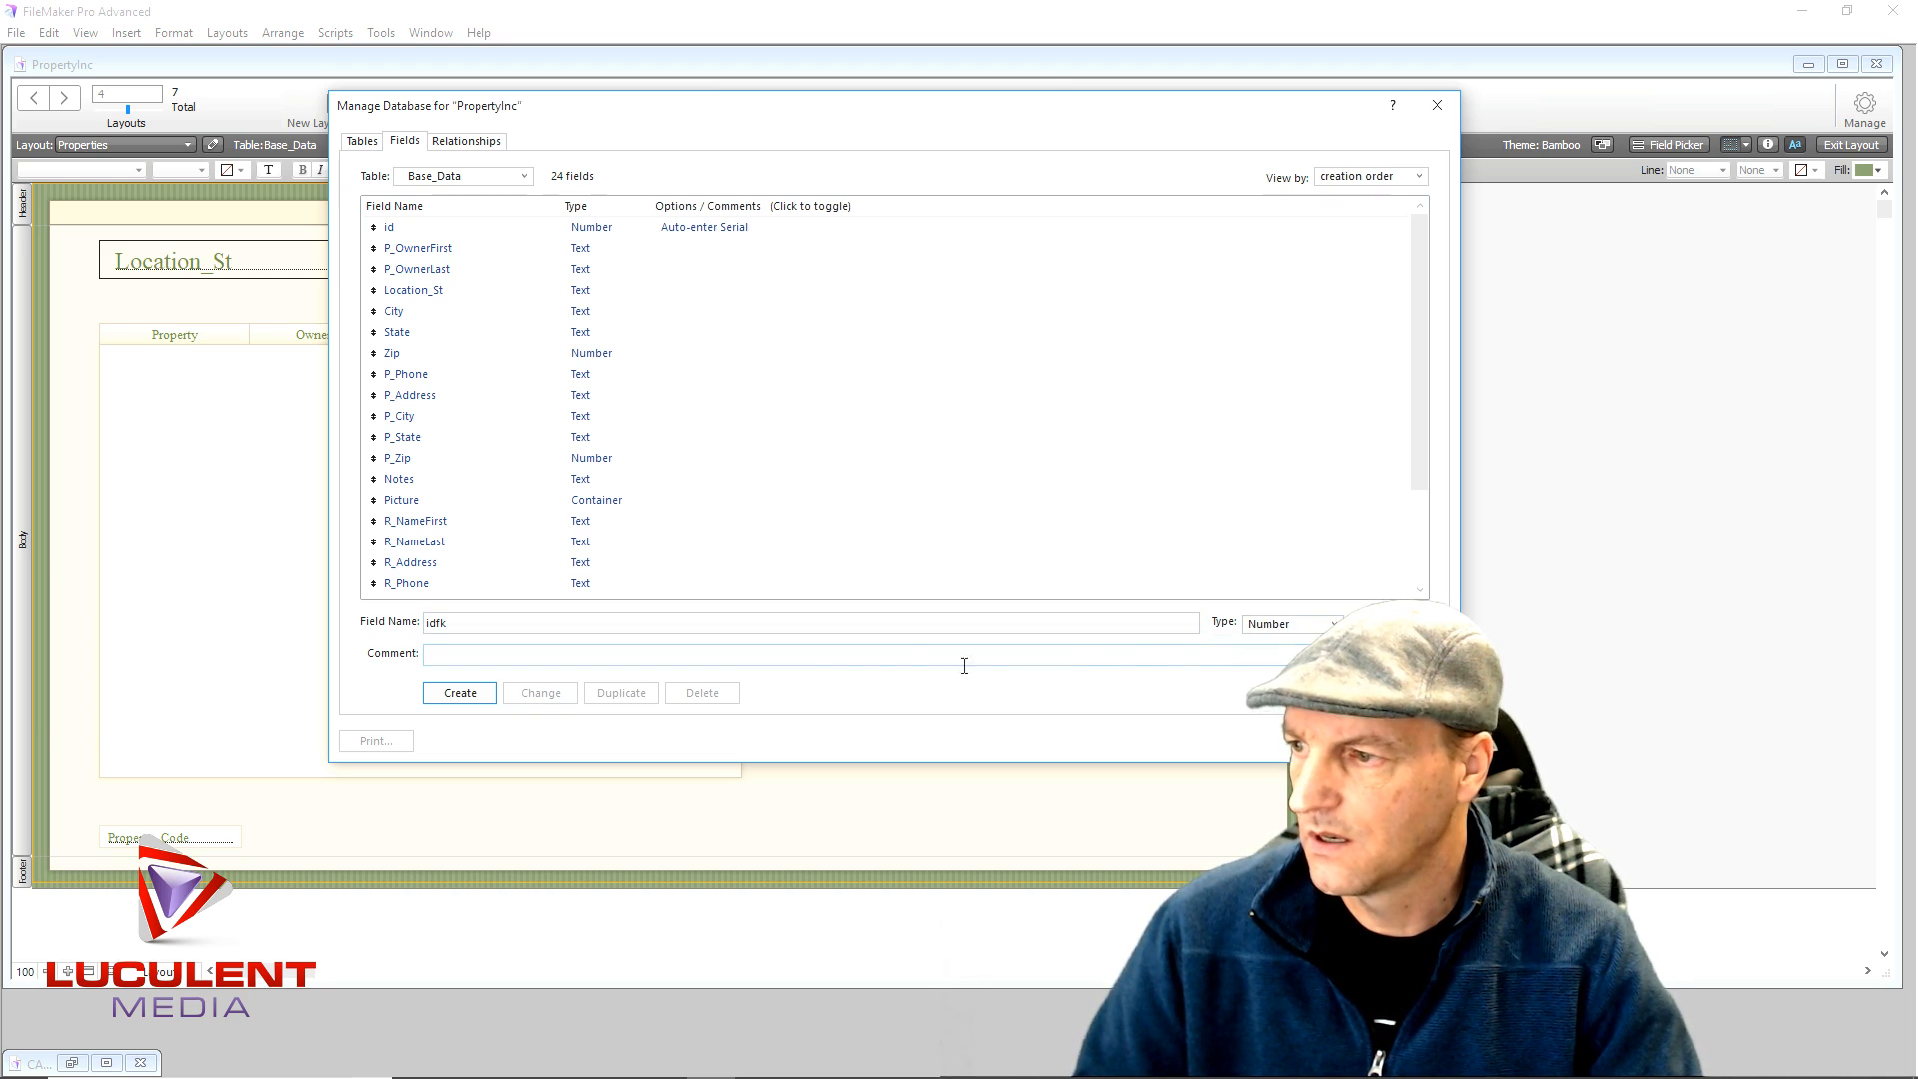
click(459, 694)
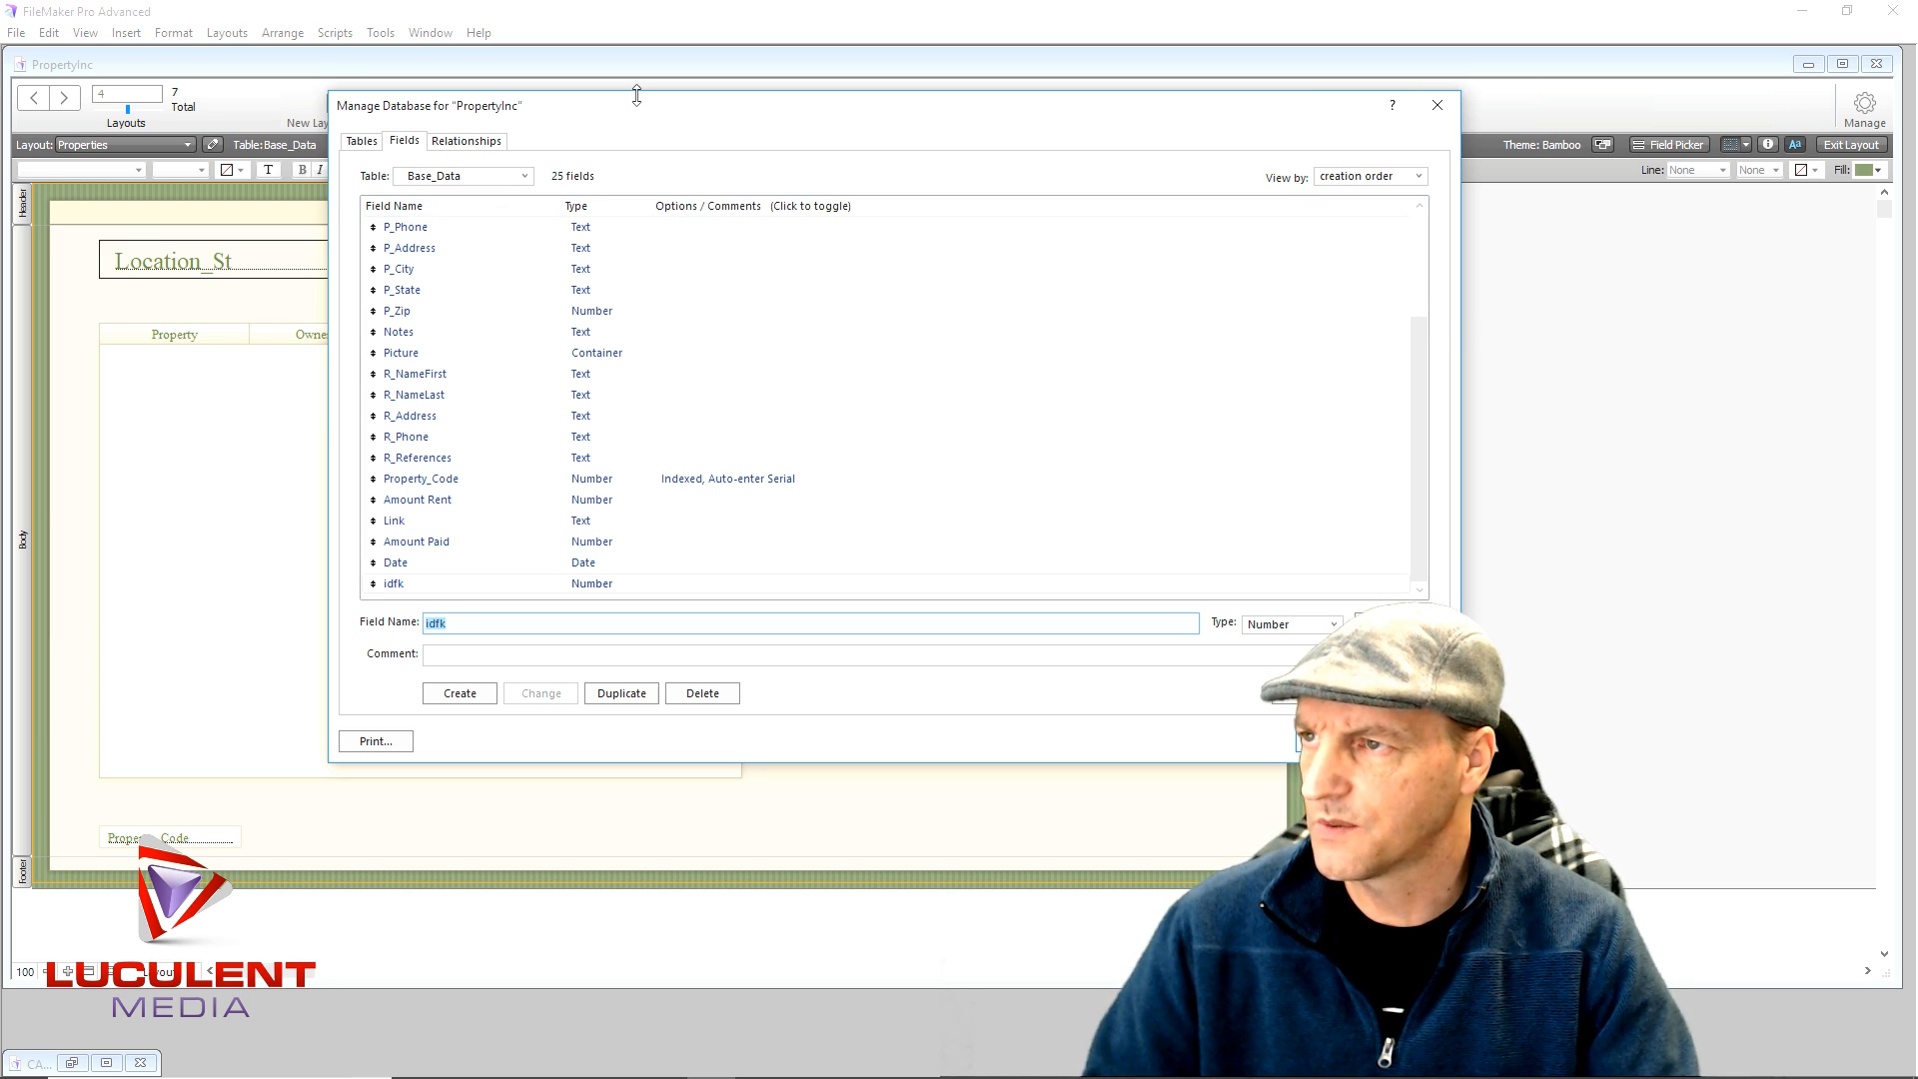
drag(645, 112, 1165, 120)
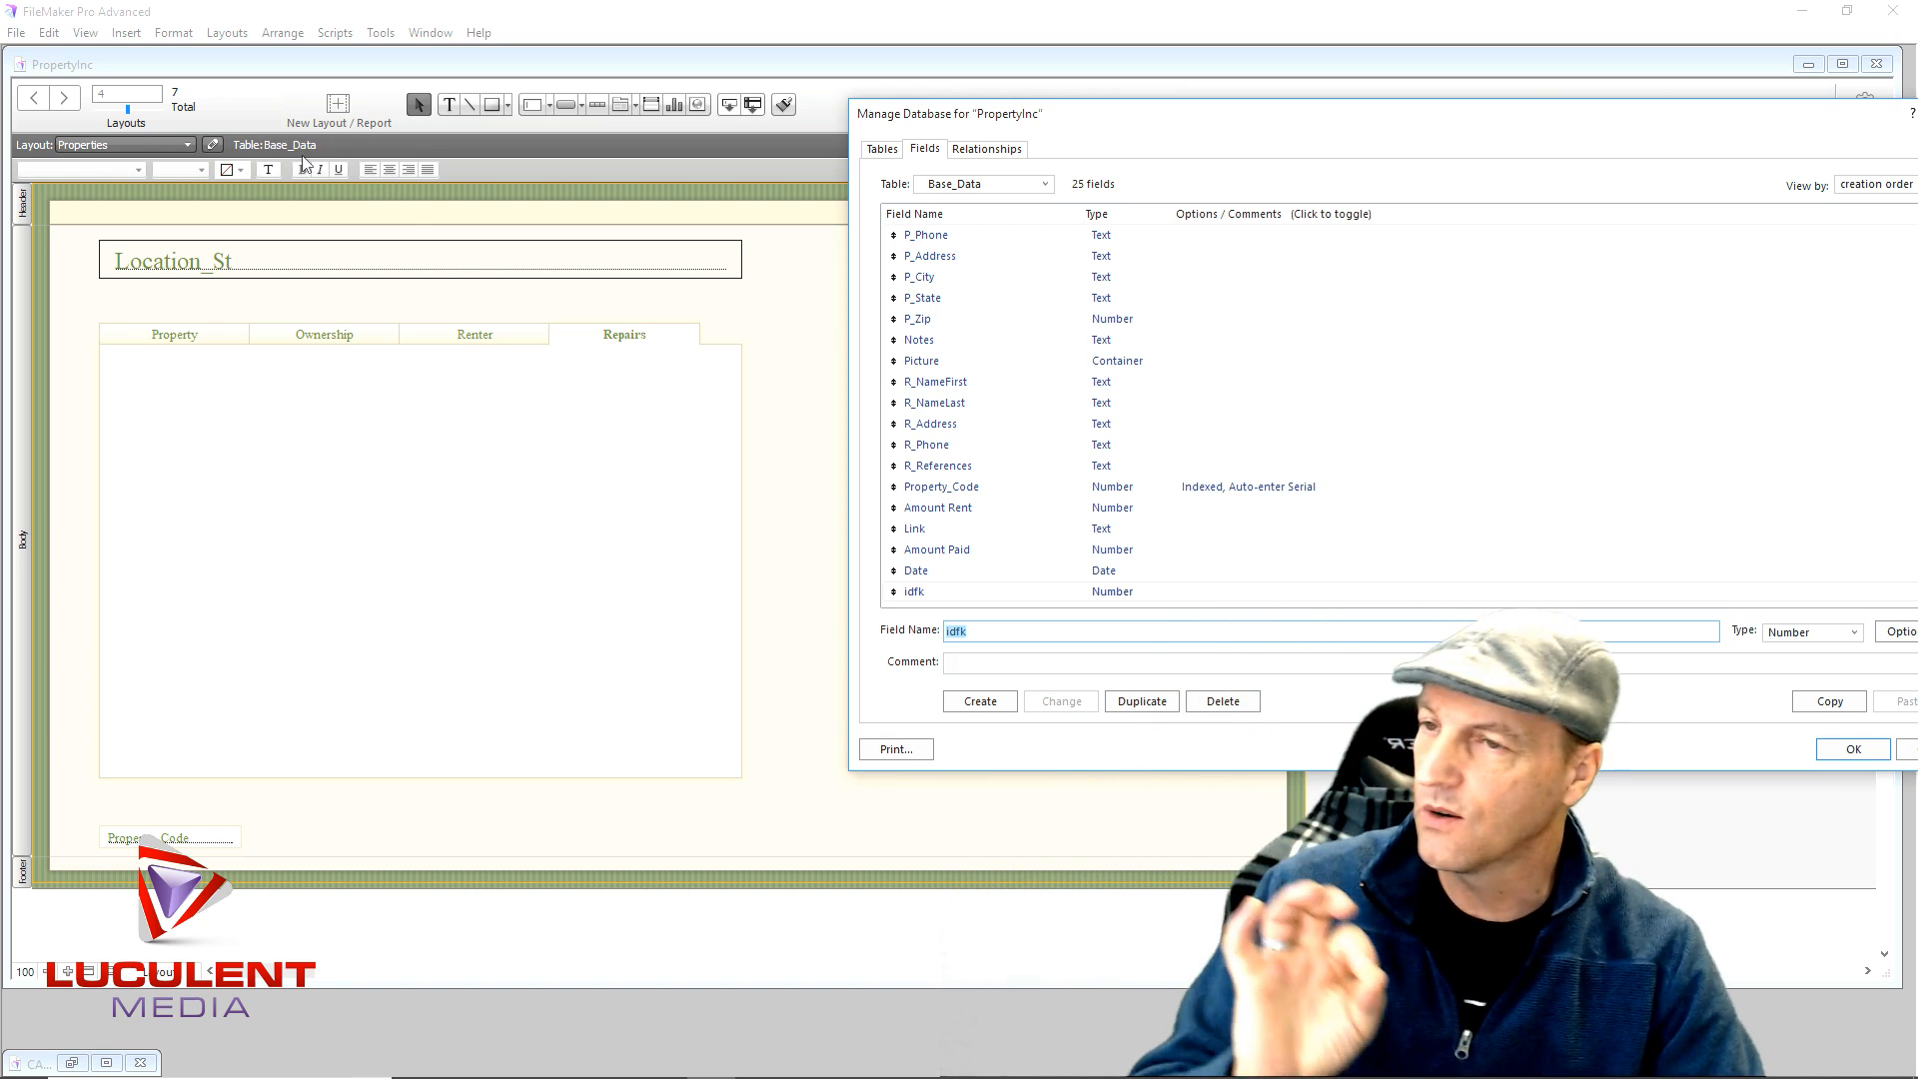
- In the relationships graph, move Base_Data and Base_Portal together to the lower right
click(977, 152)
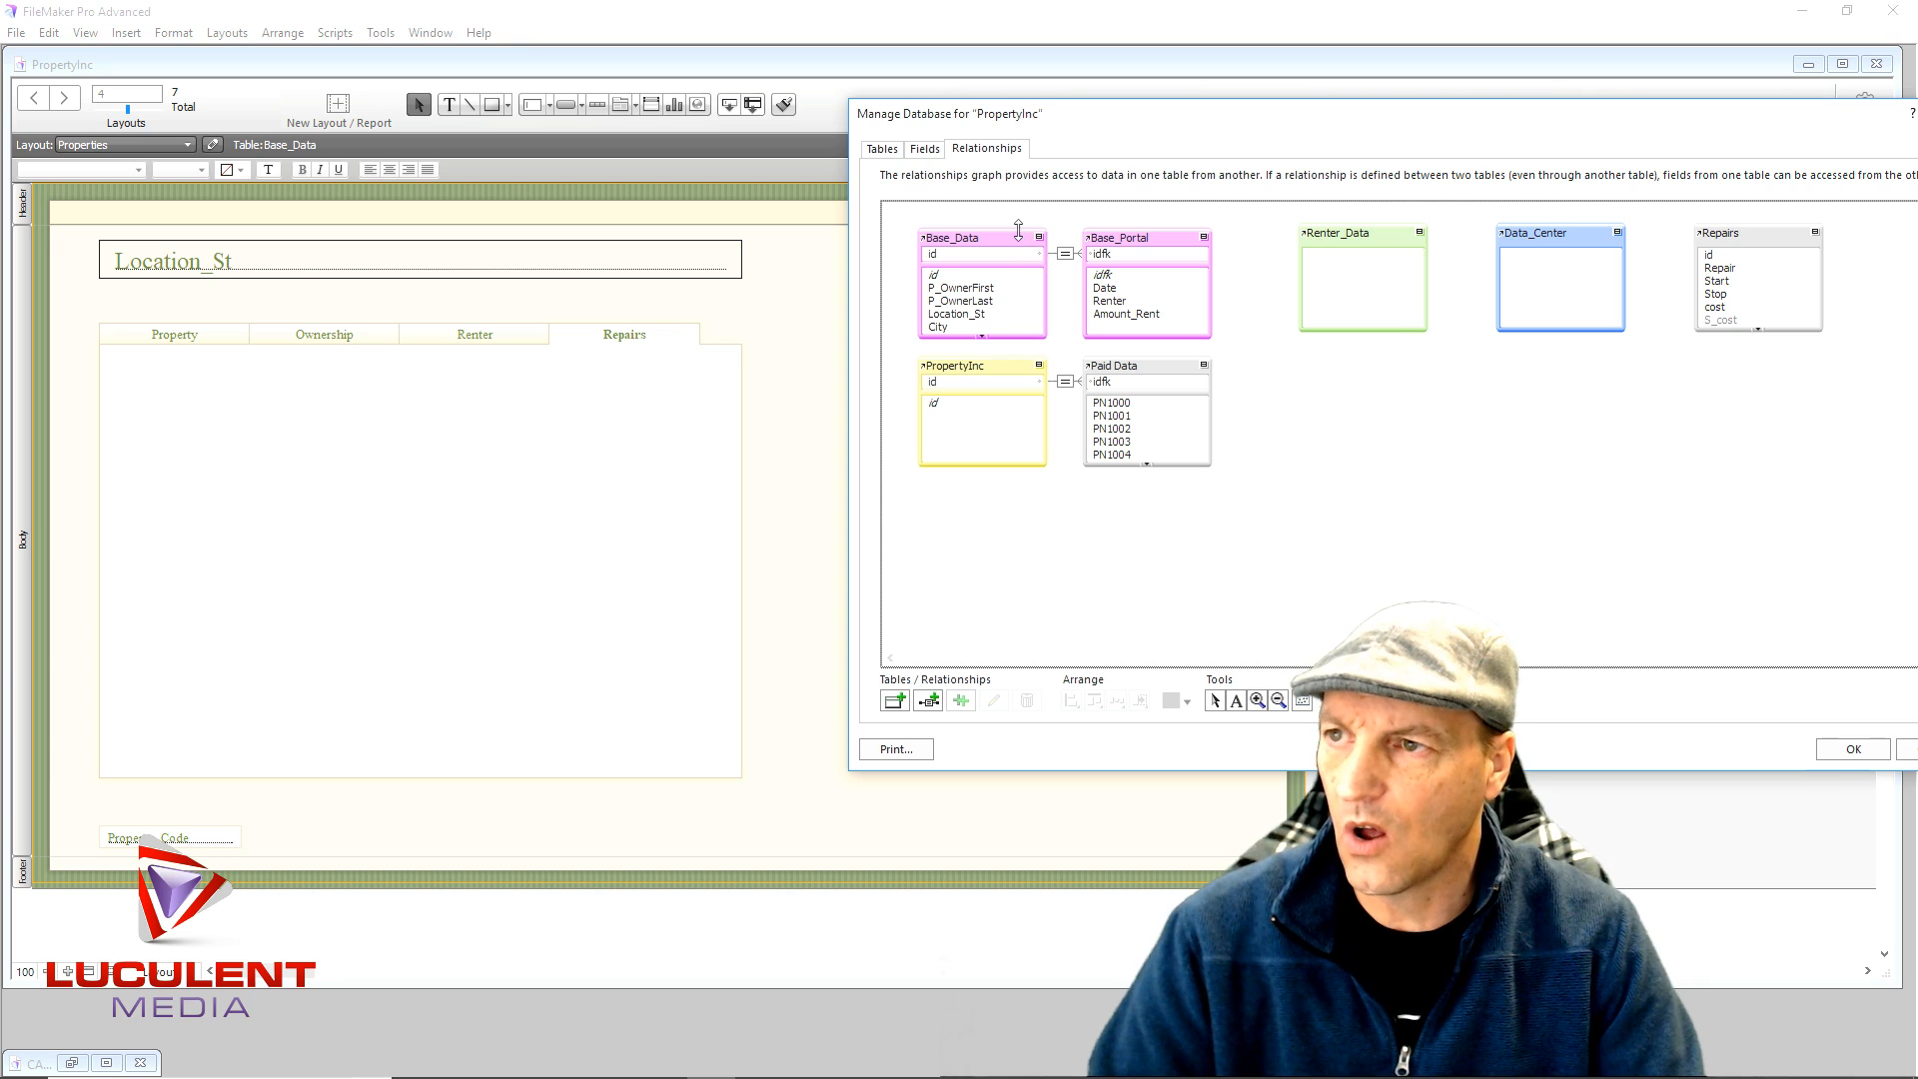
drag(898, 216, 1220, 352)
drag(1142, 242, 1582, 457)
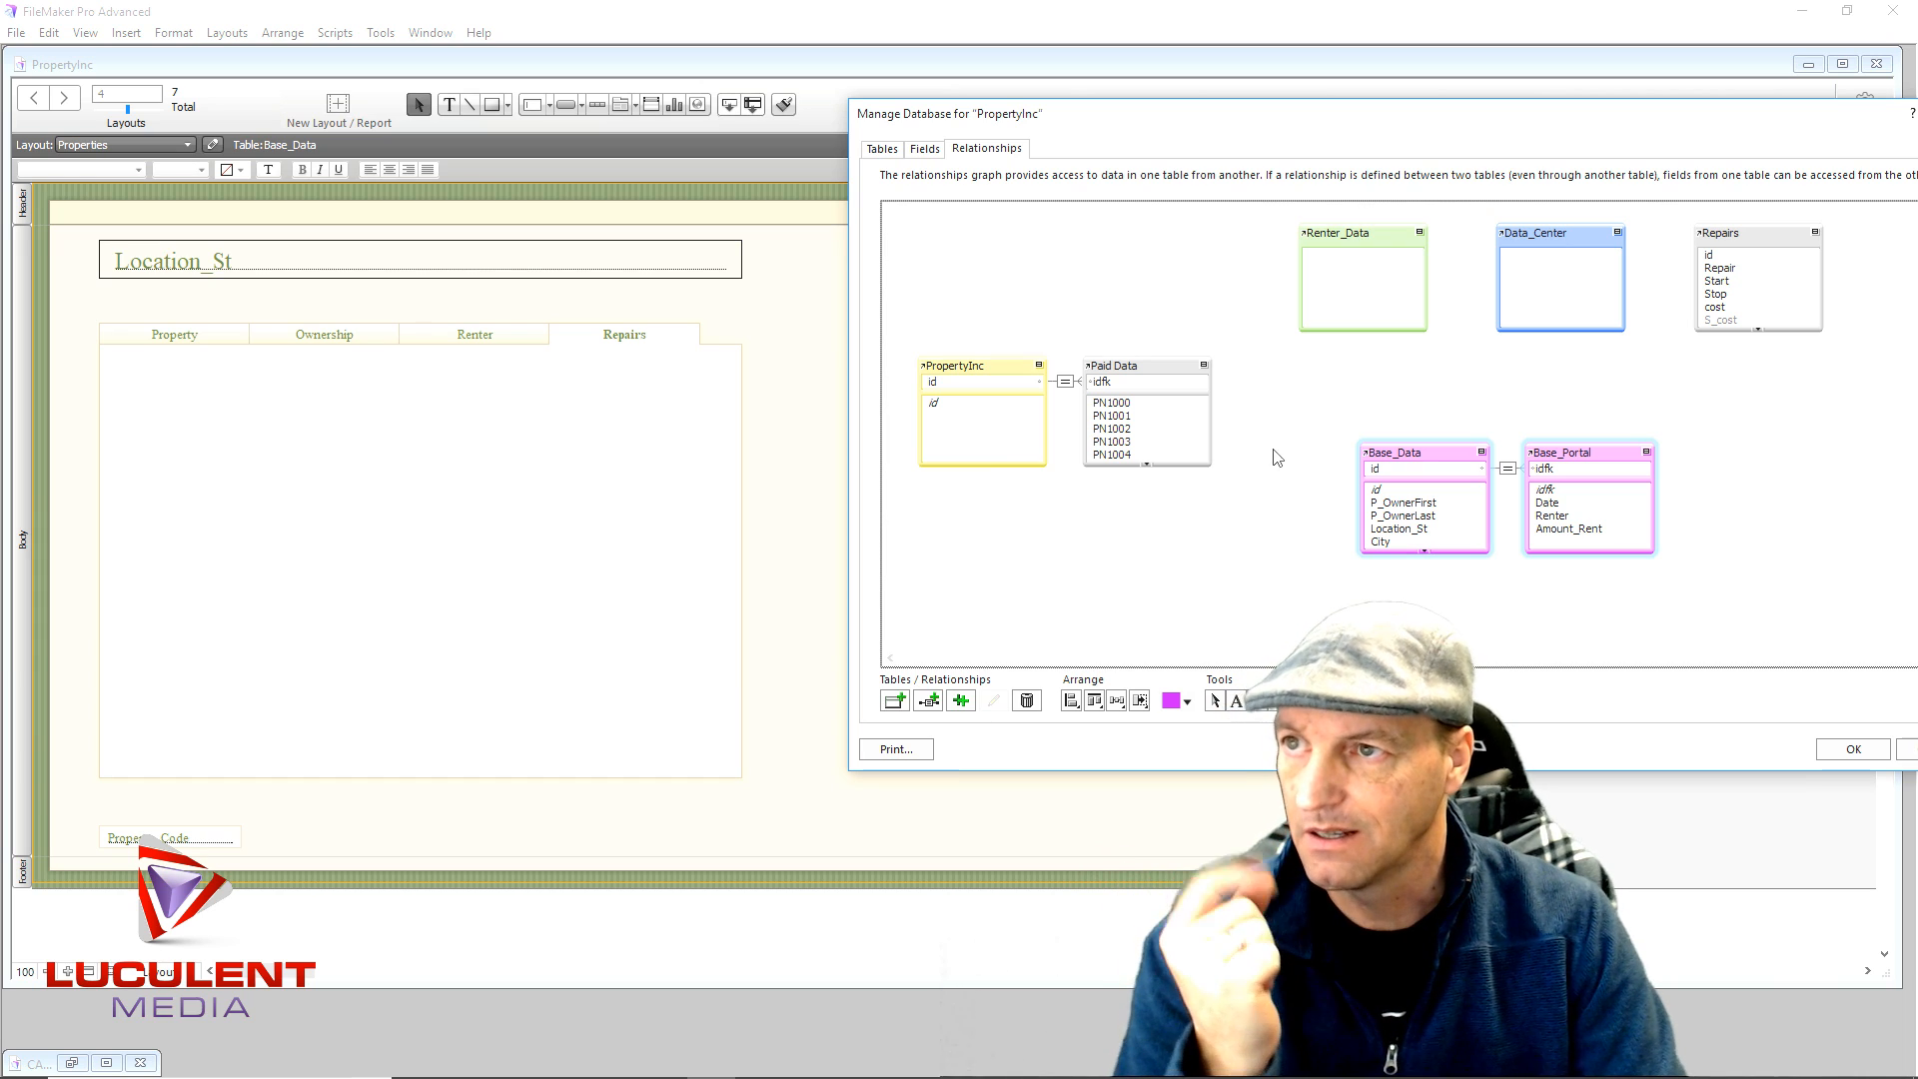
- Review the field list of the Base_Data table
click(883, 150)
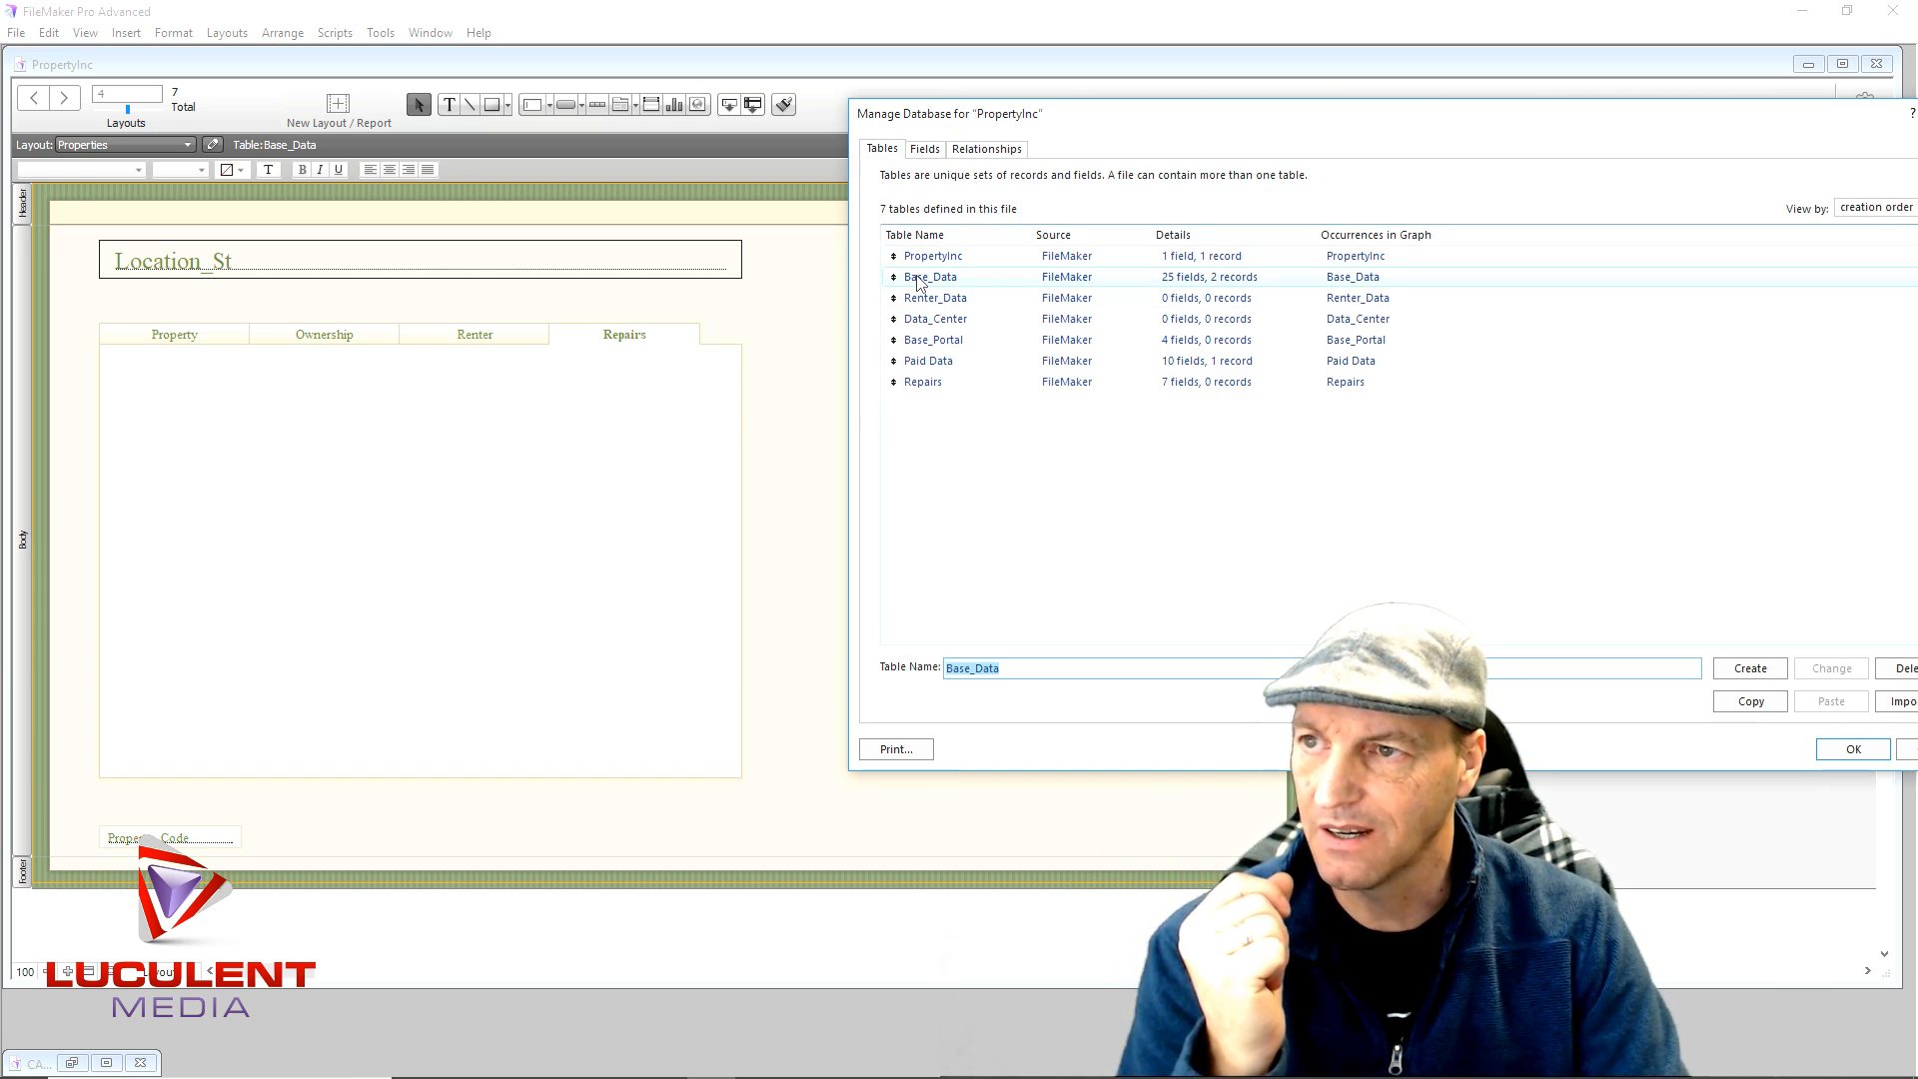
double_click(924, 278)
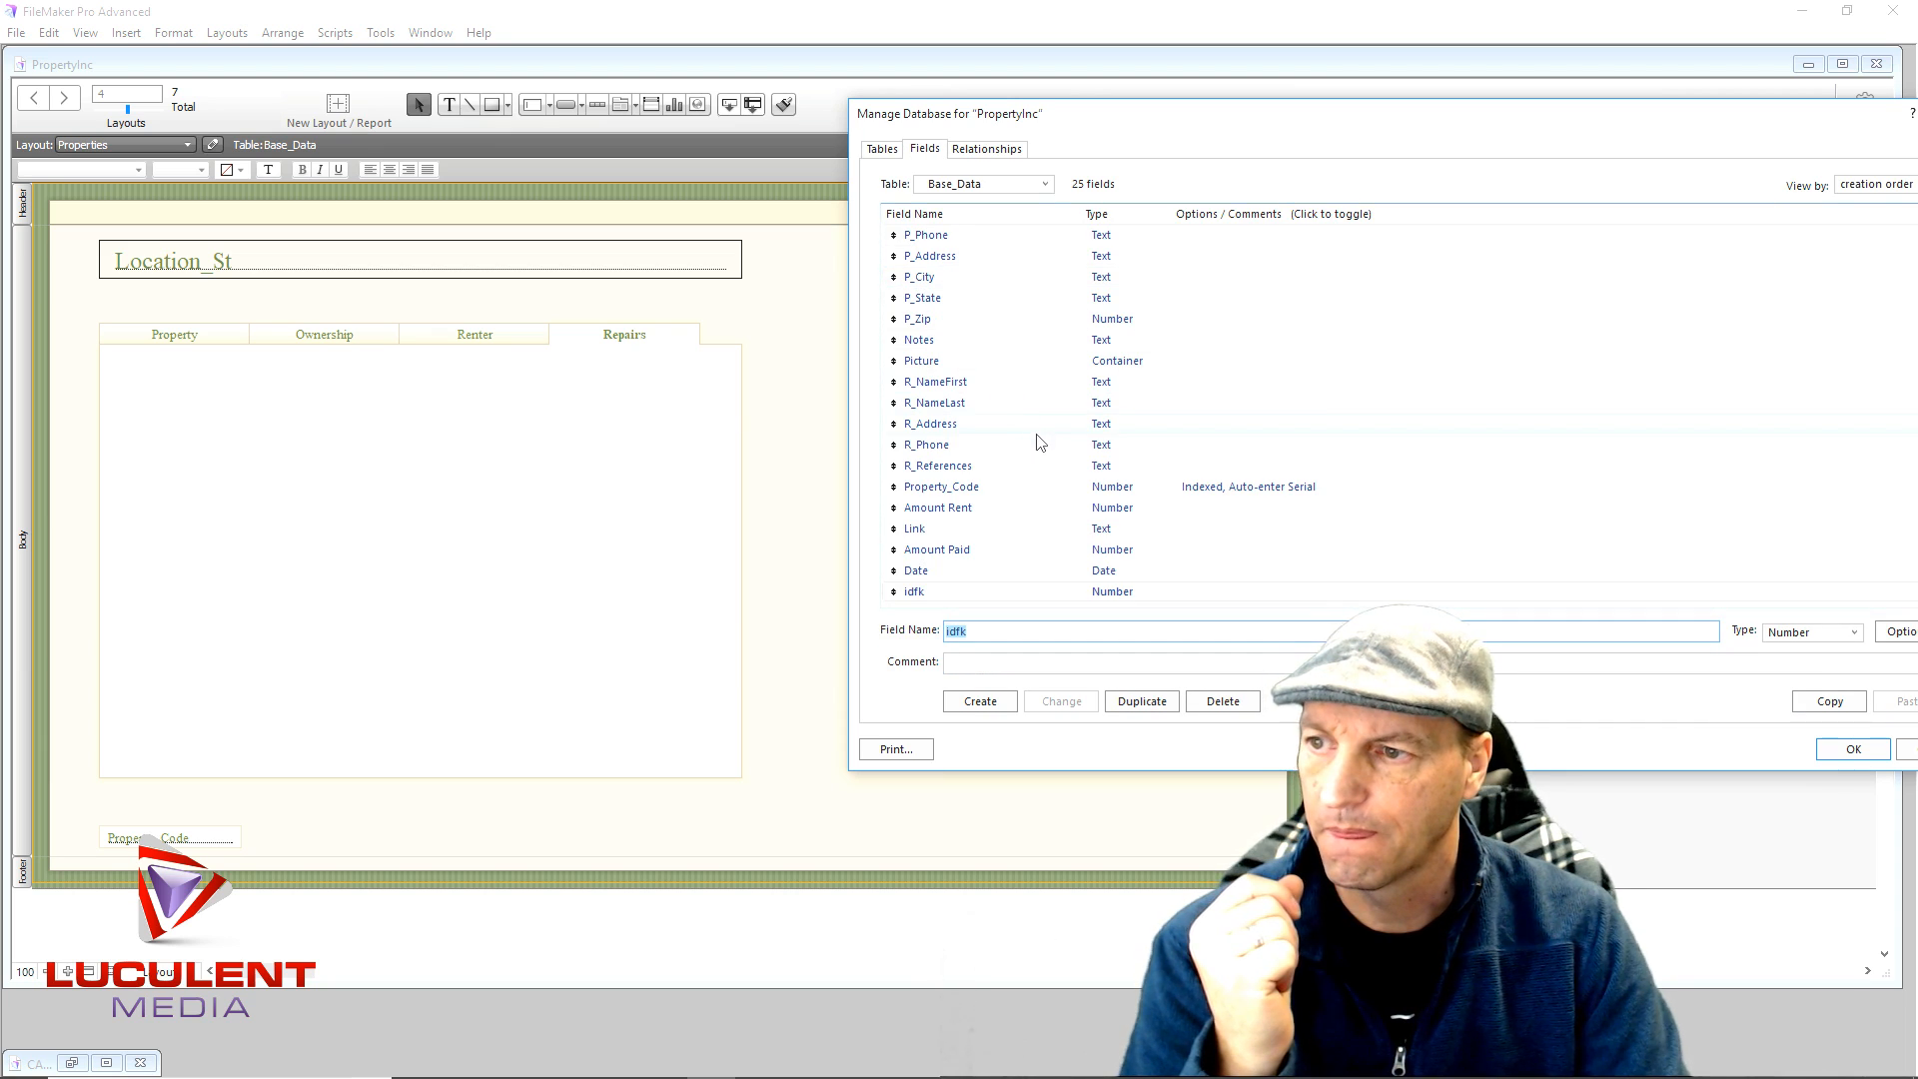
scroll(1039, 443, up, 3)
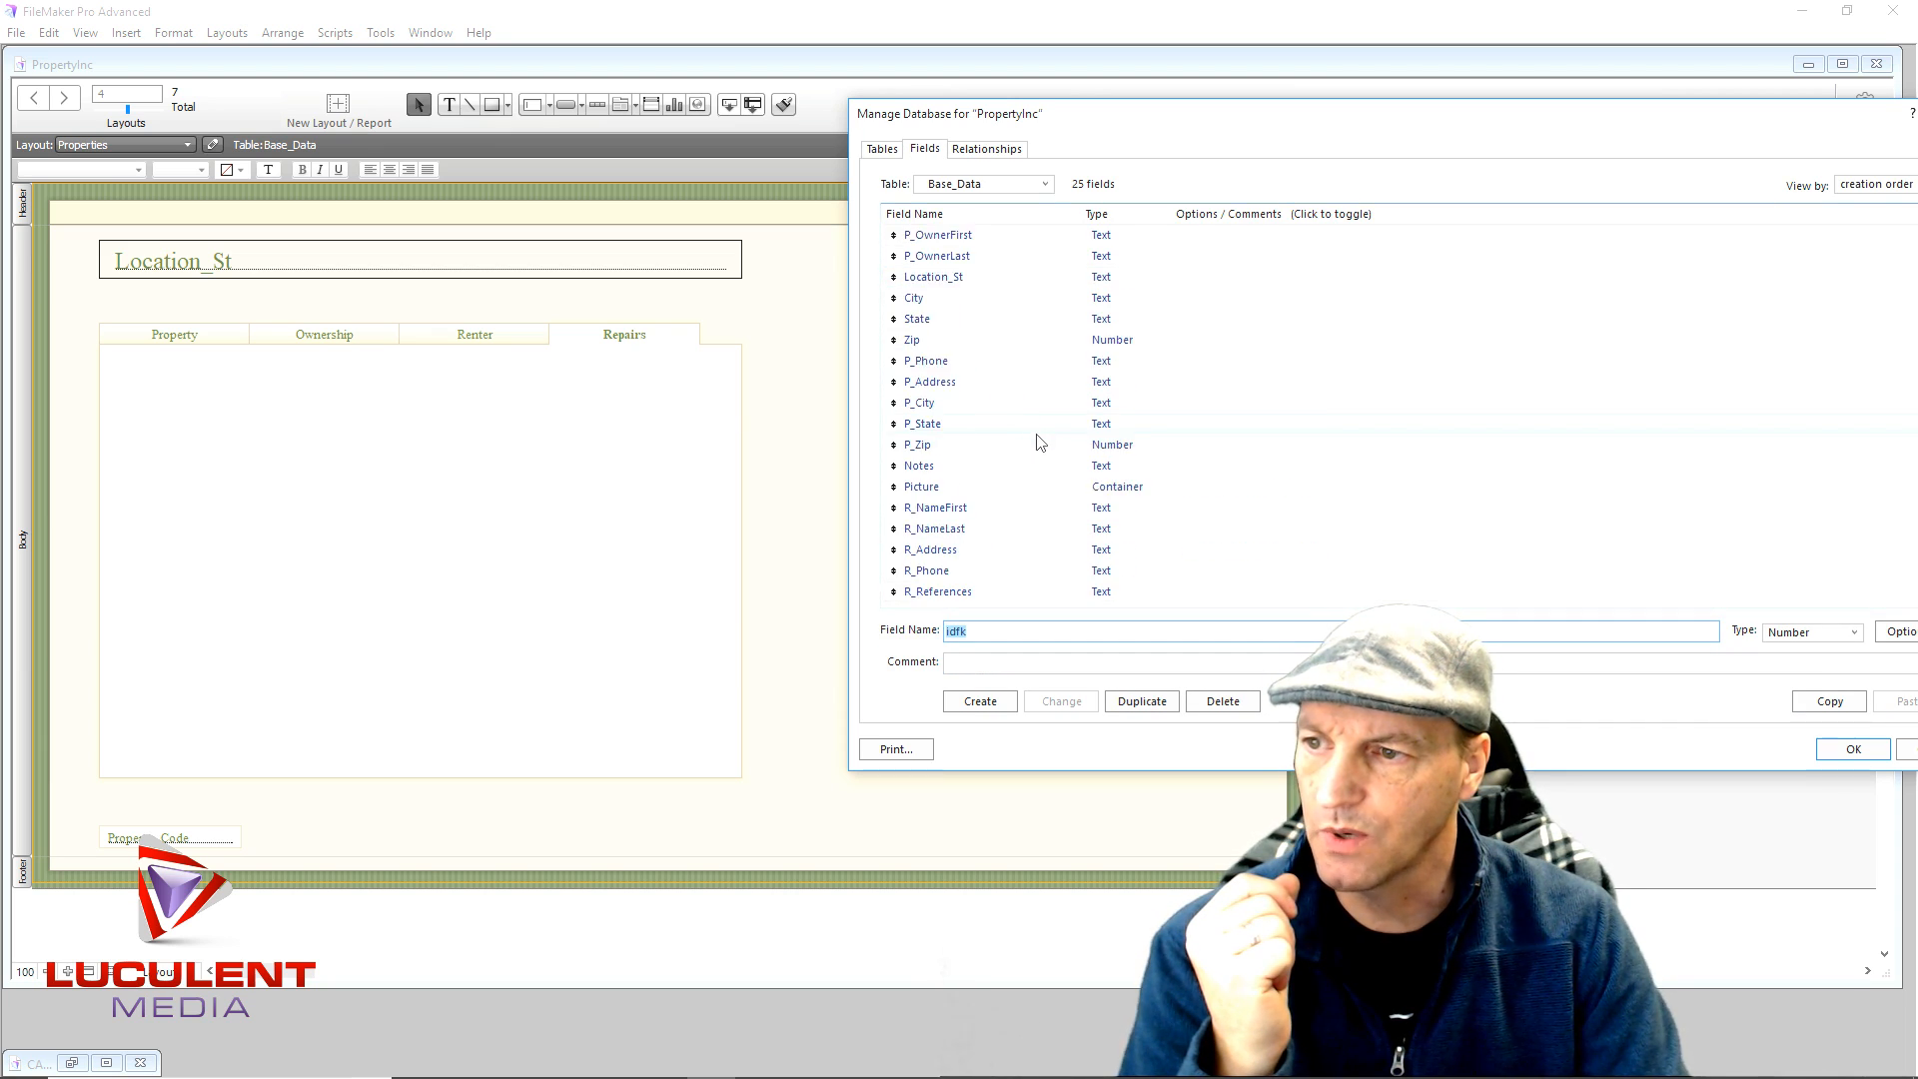
scroll(1039, 442, down, 3)
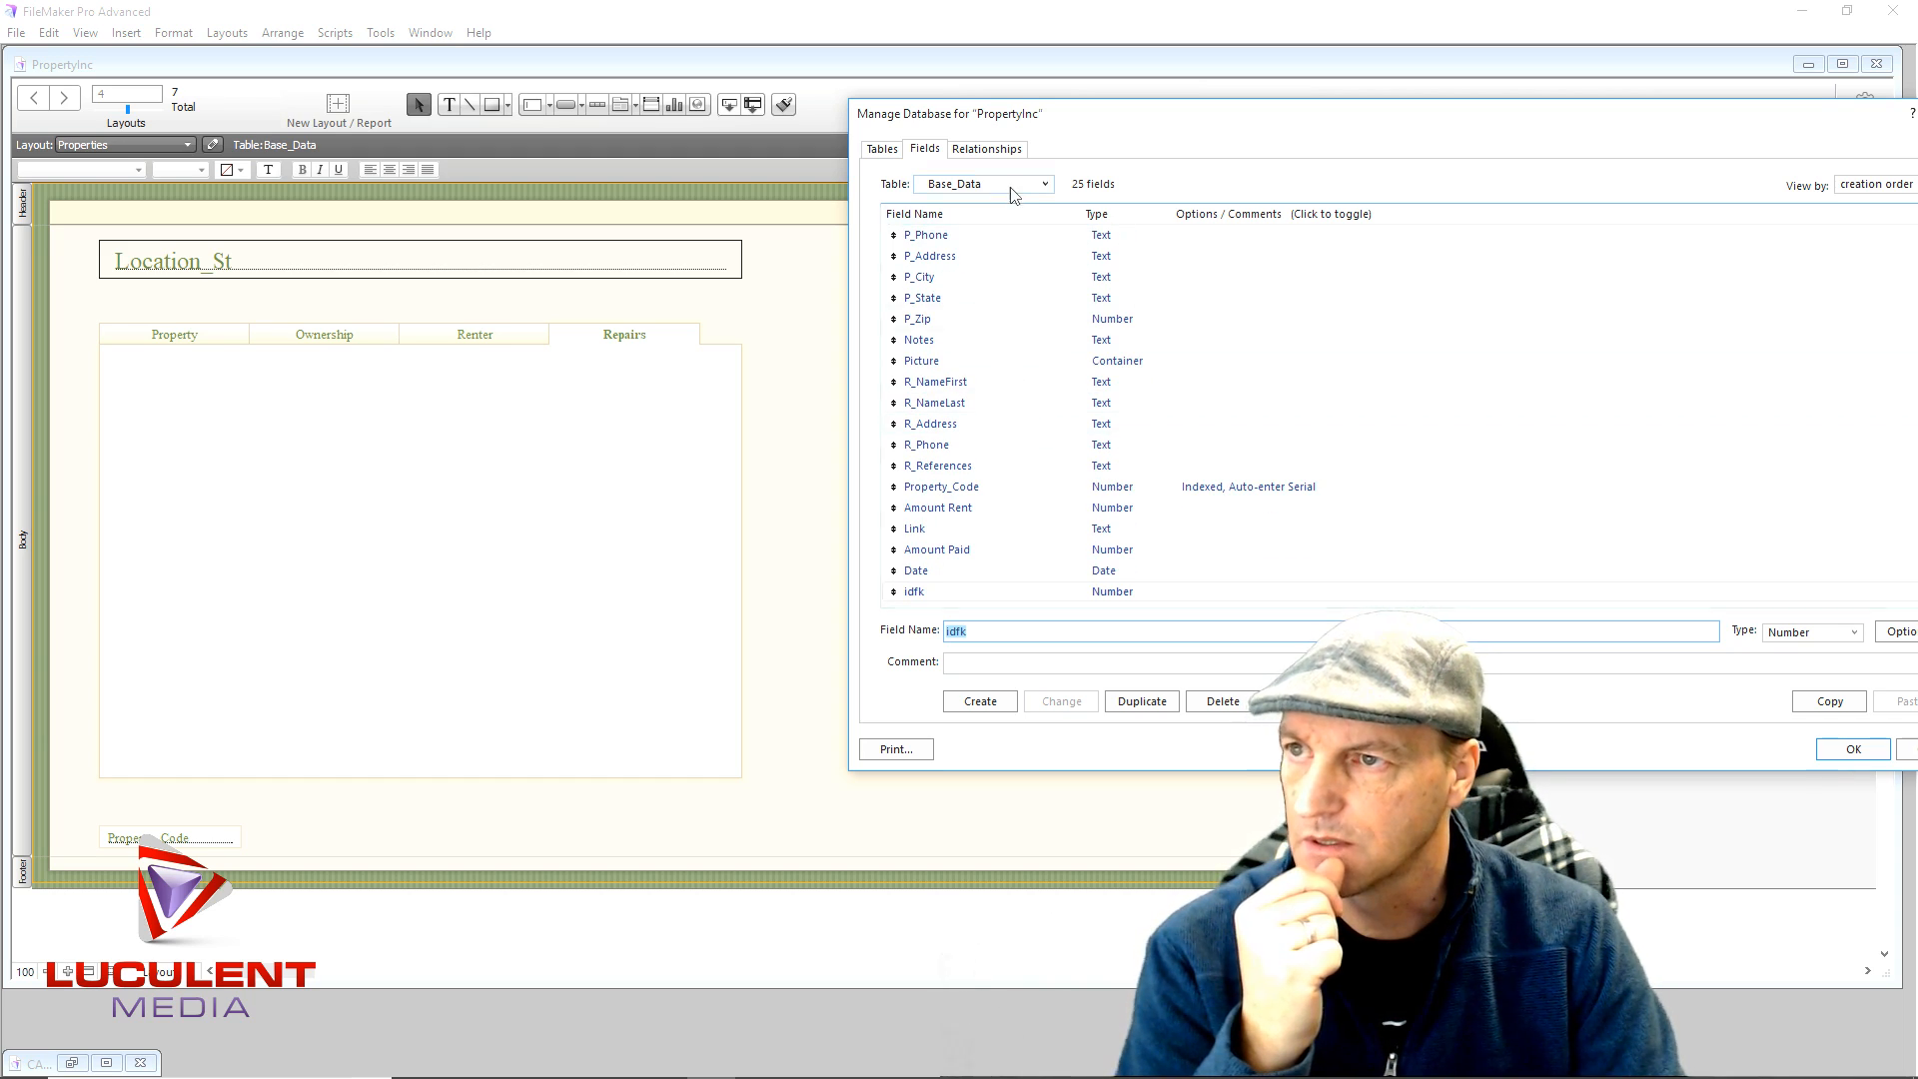
- Add an idfk Number field to the Repairs table, then show Base_Data's fields again
click(888, 151)
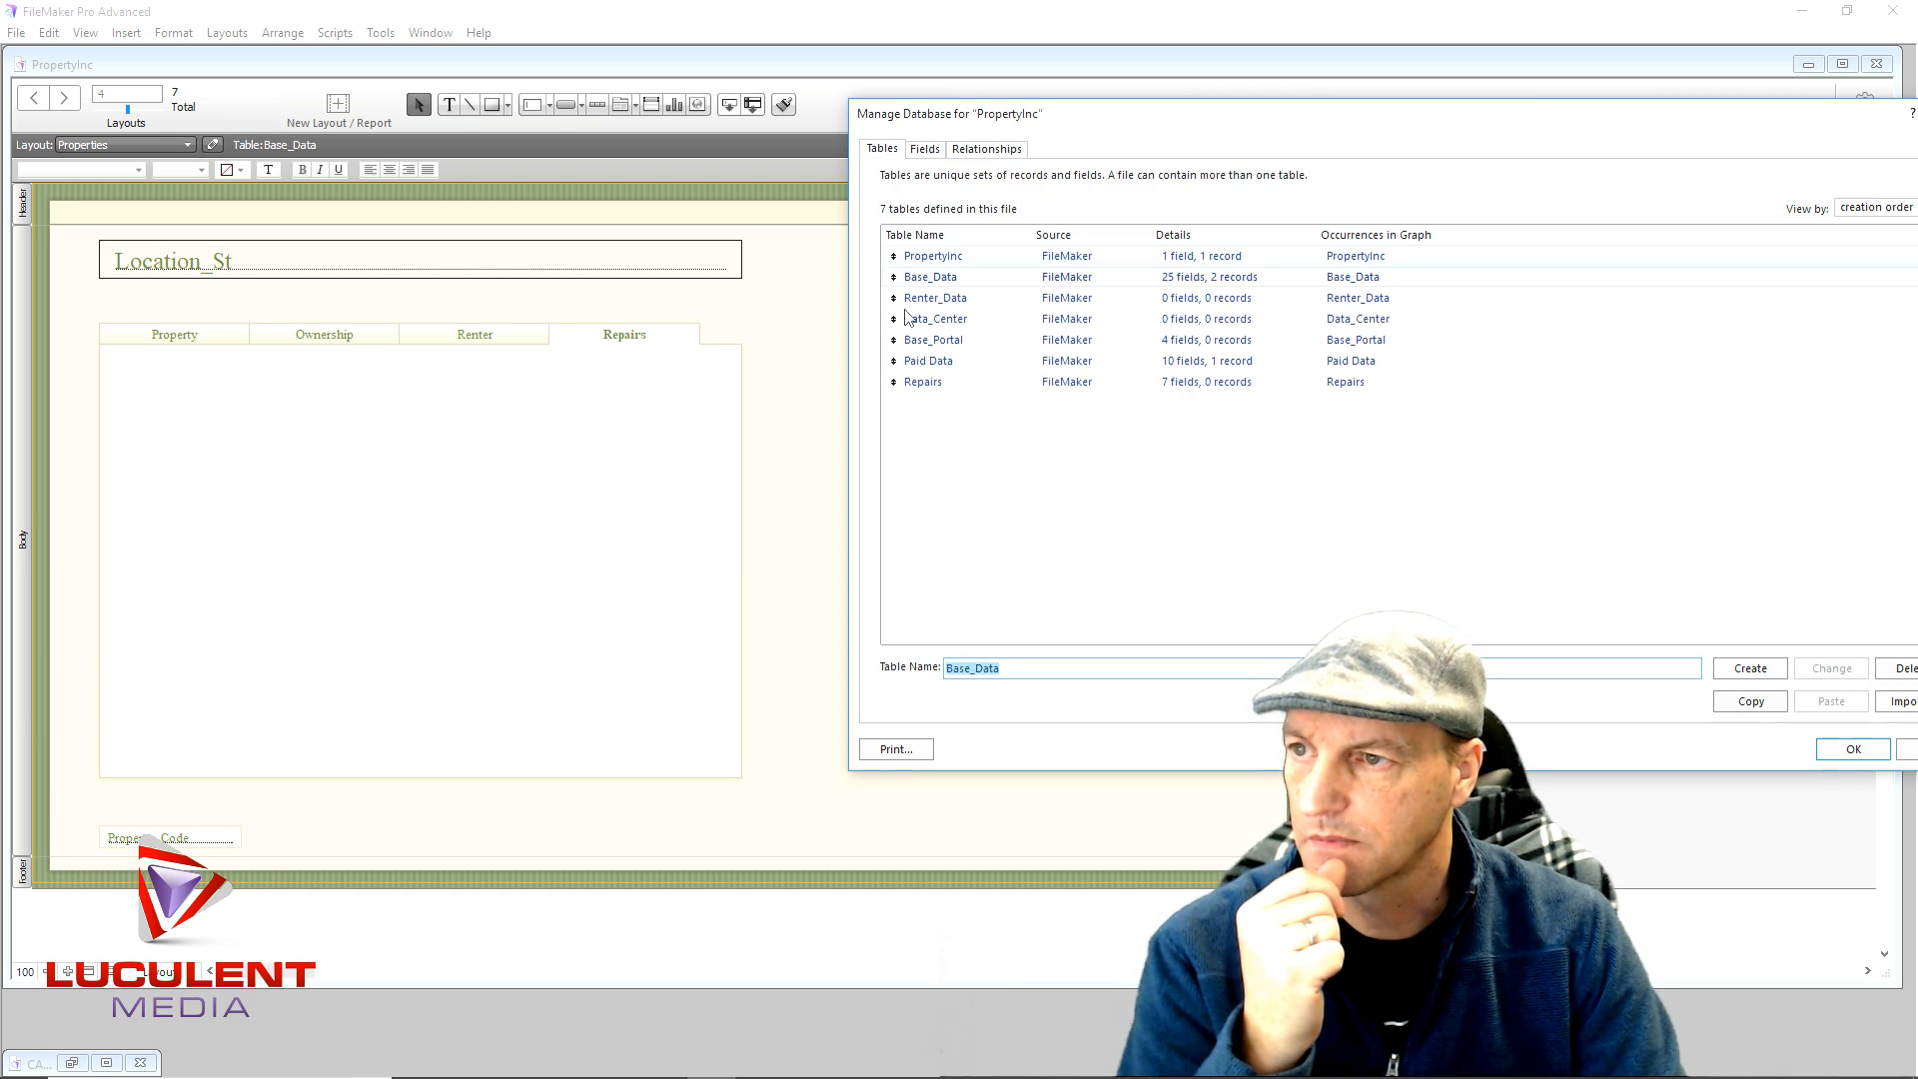
double_click(927, 383)
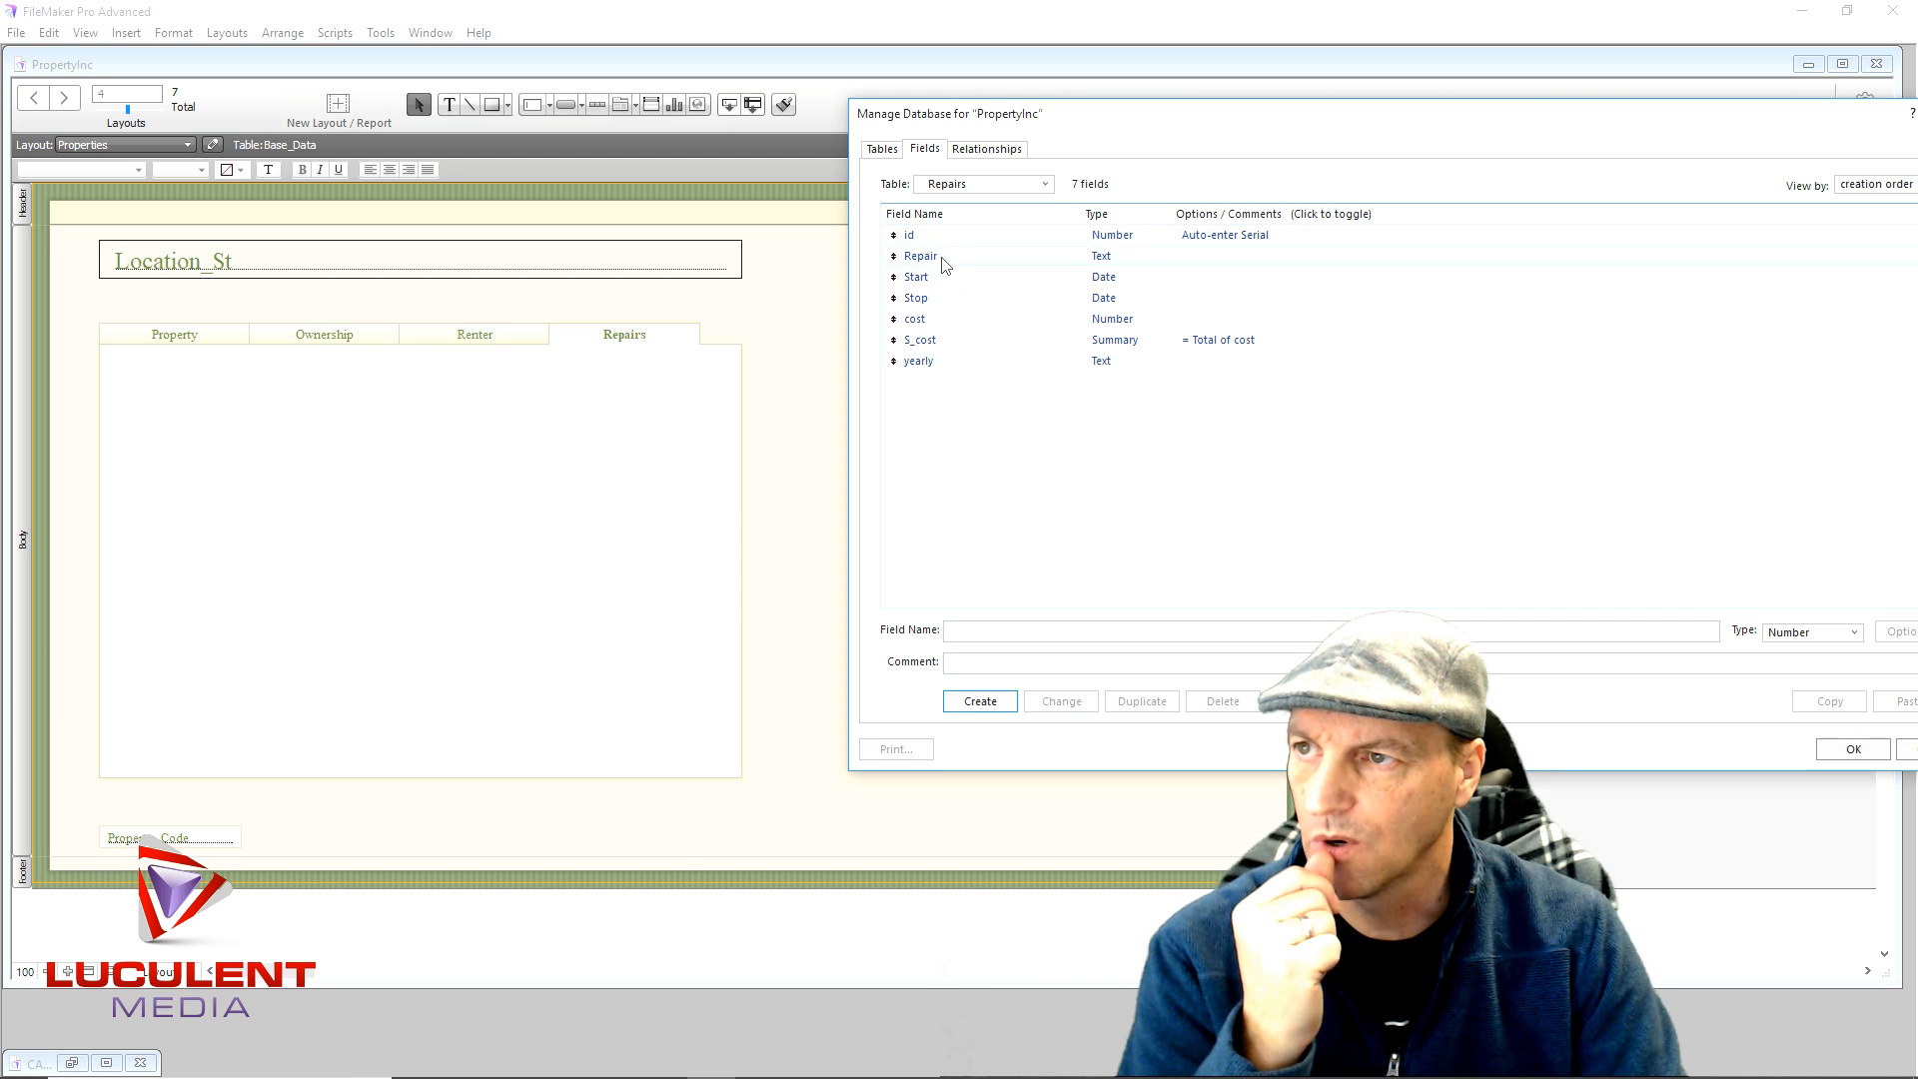
click(963, 627)
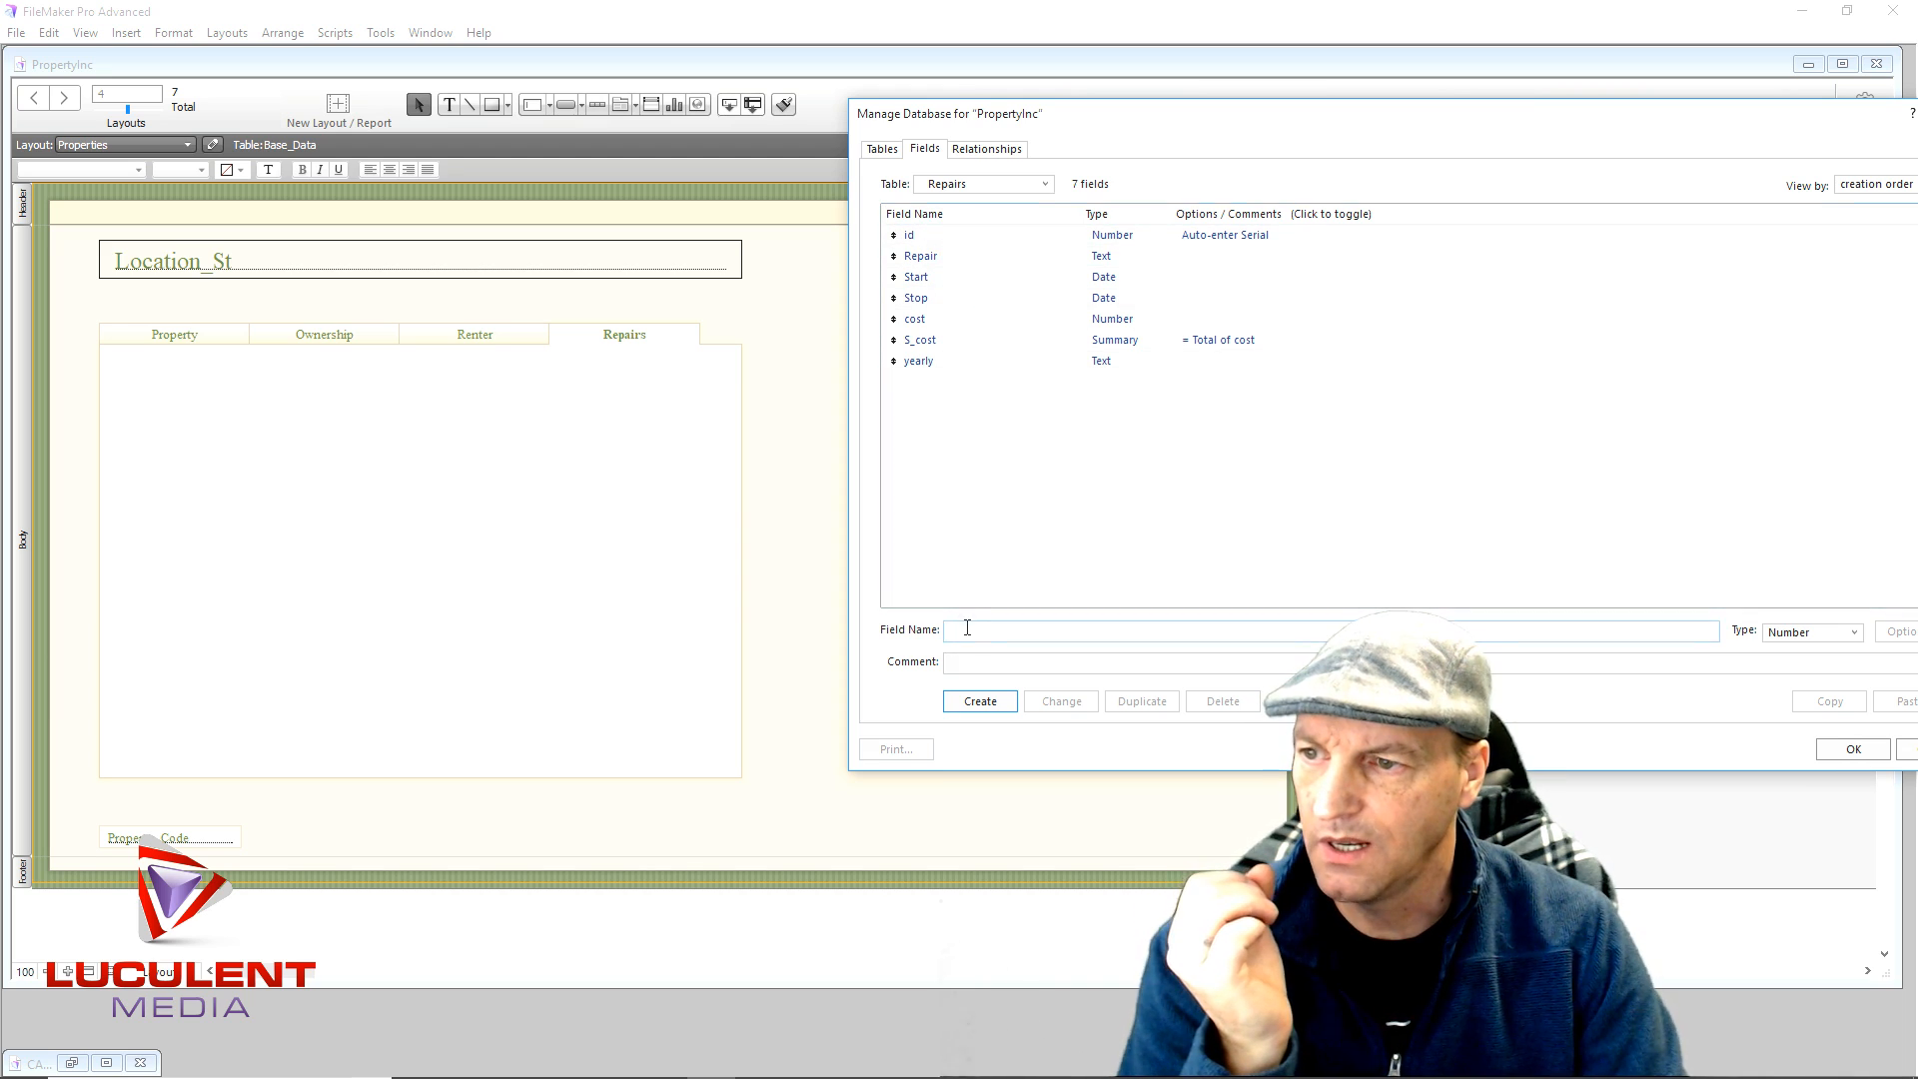
text(idf)
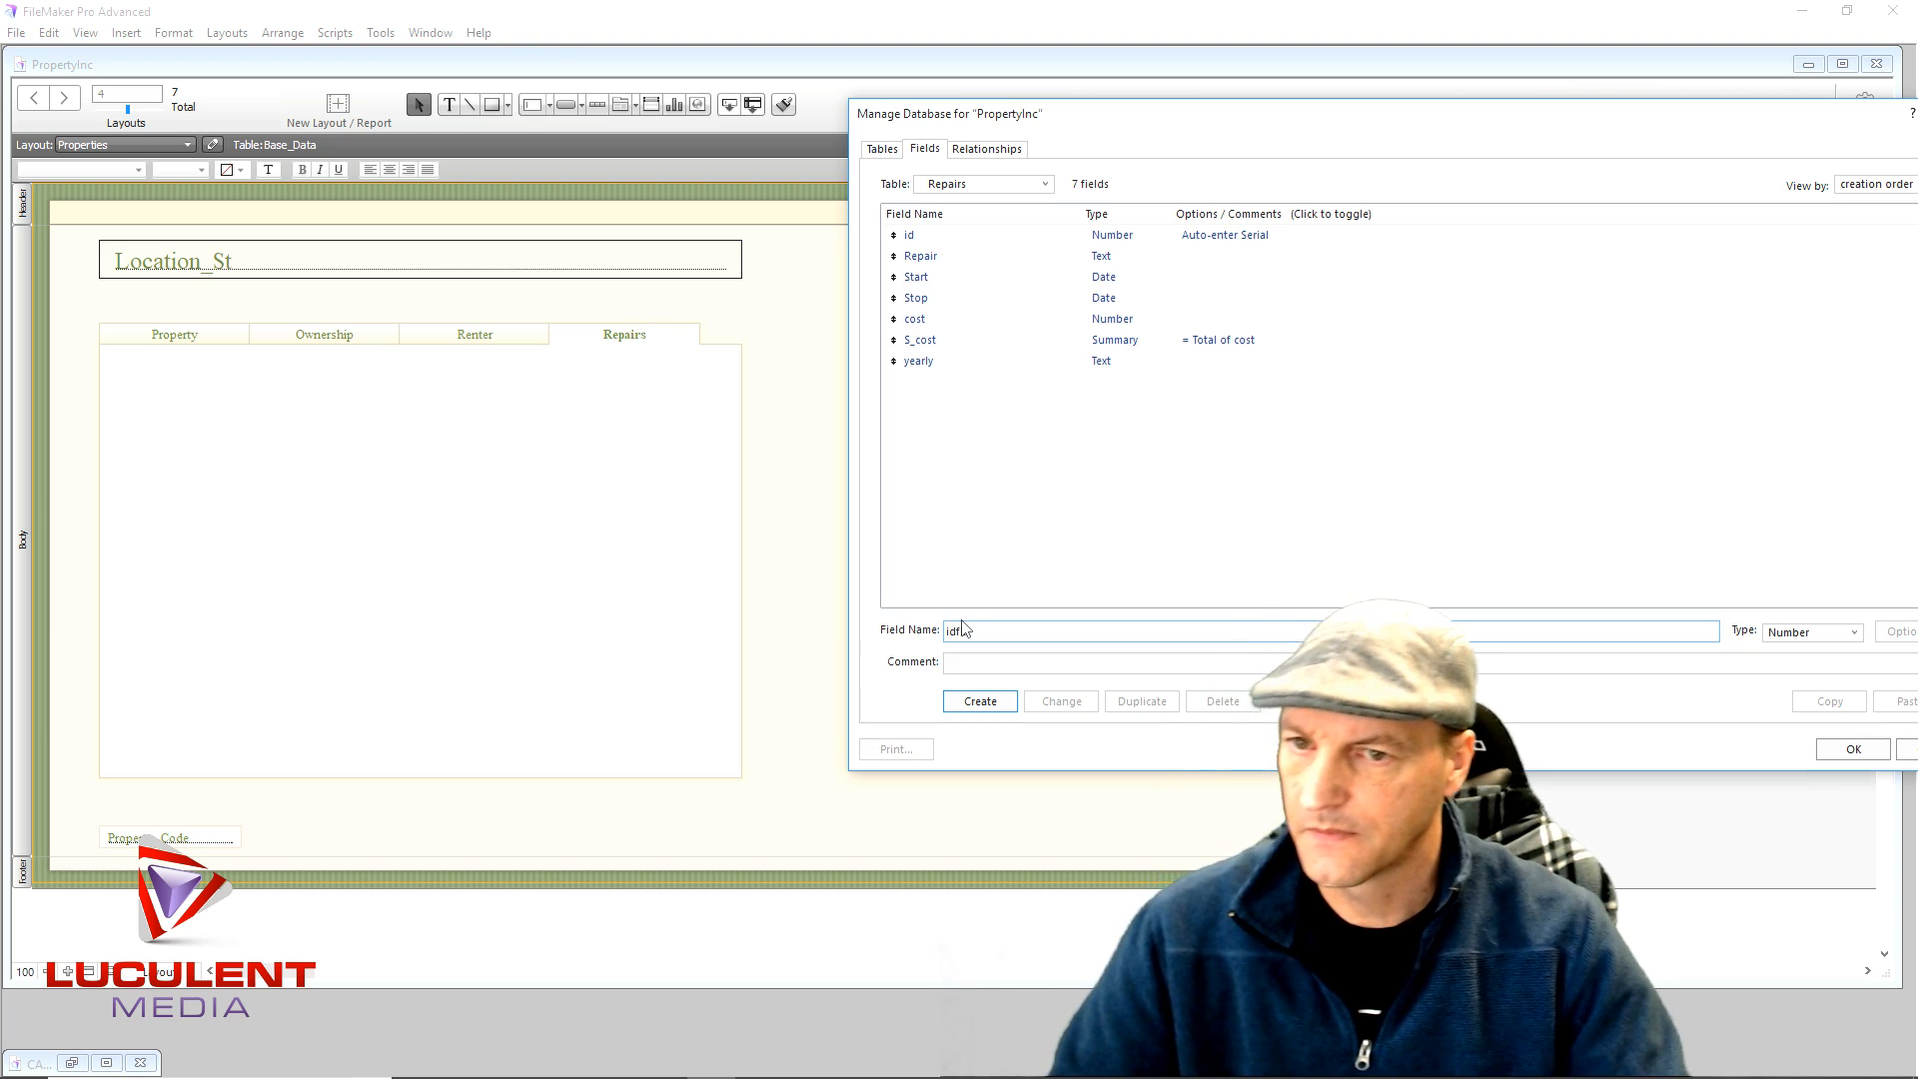
text(k)
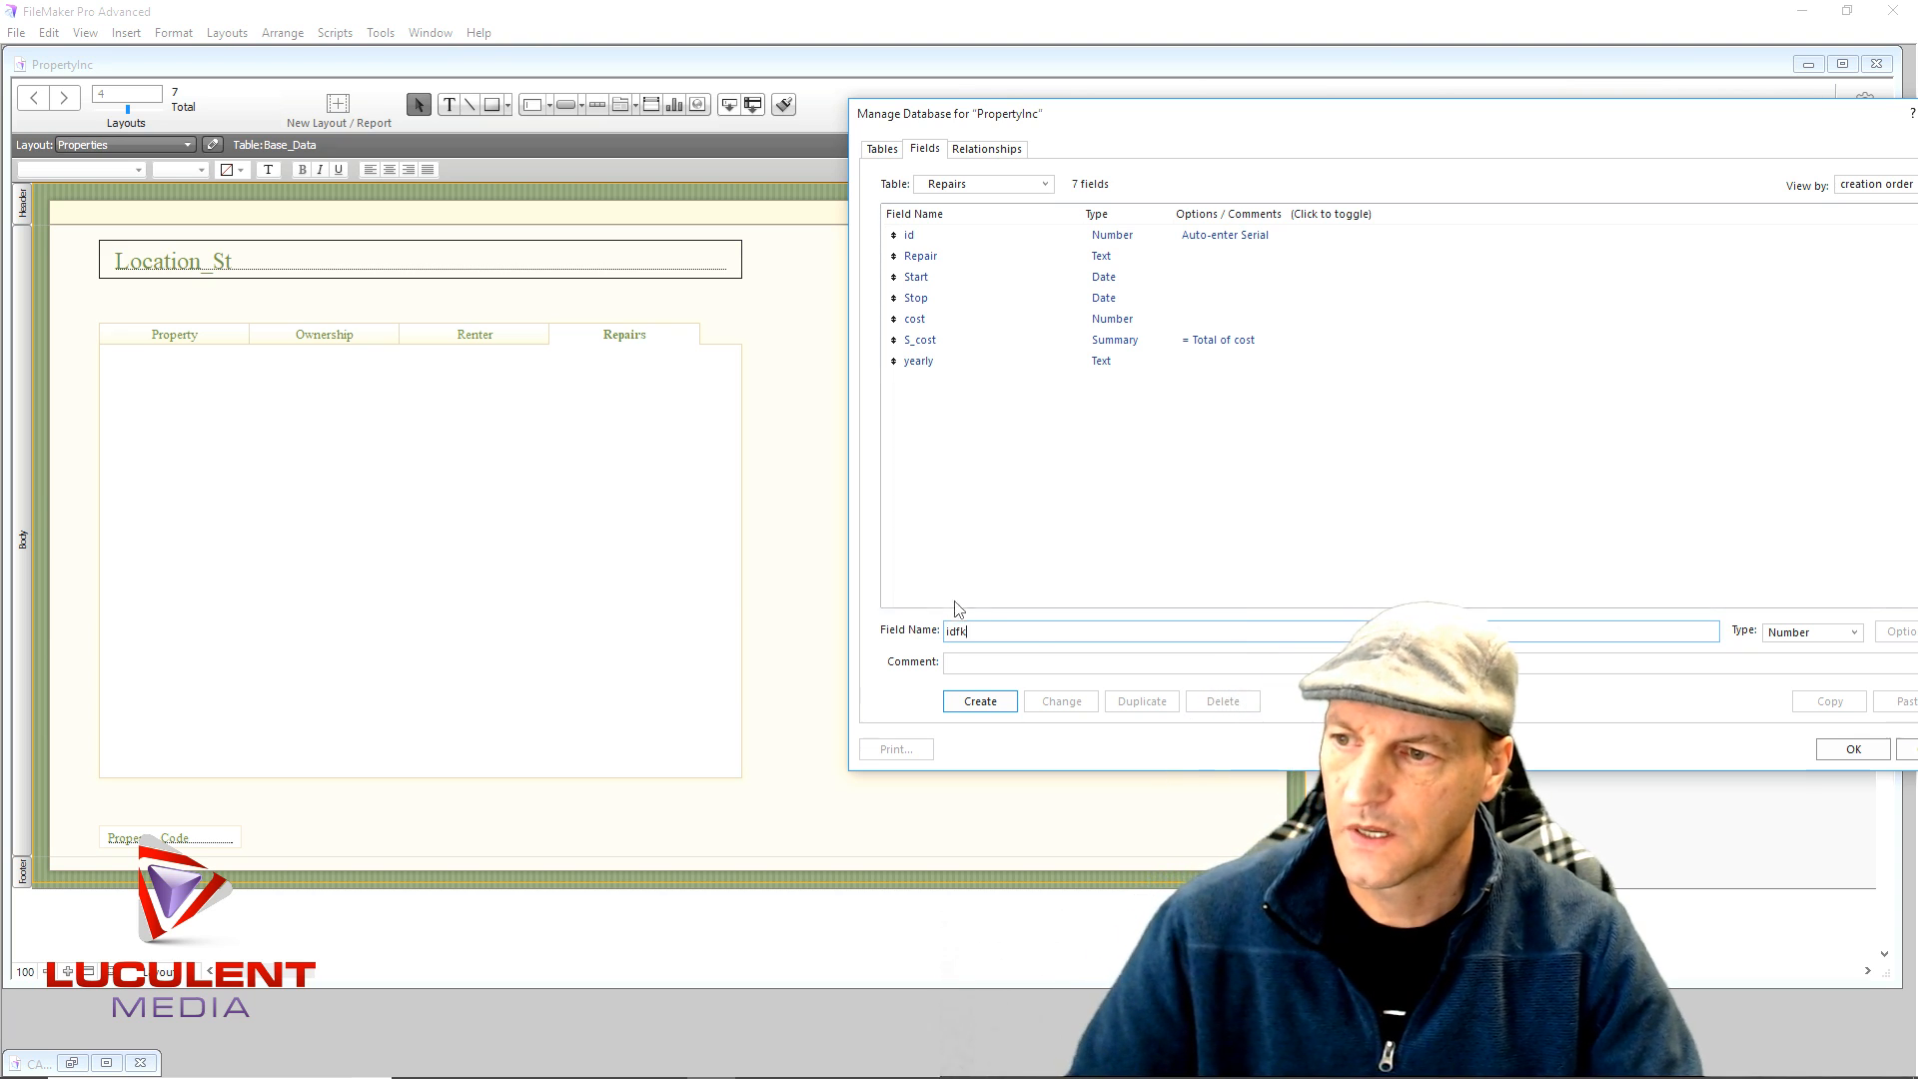
click(981, 701)
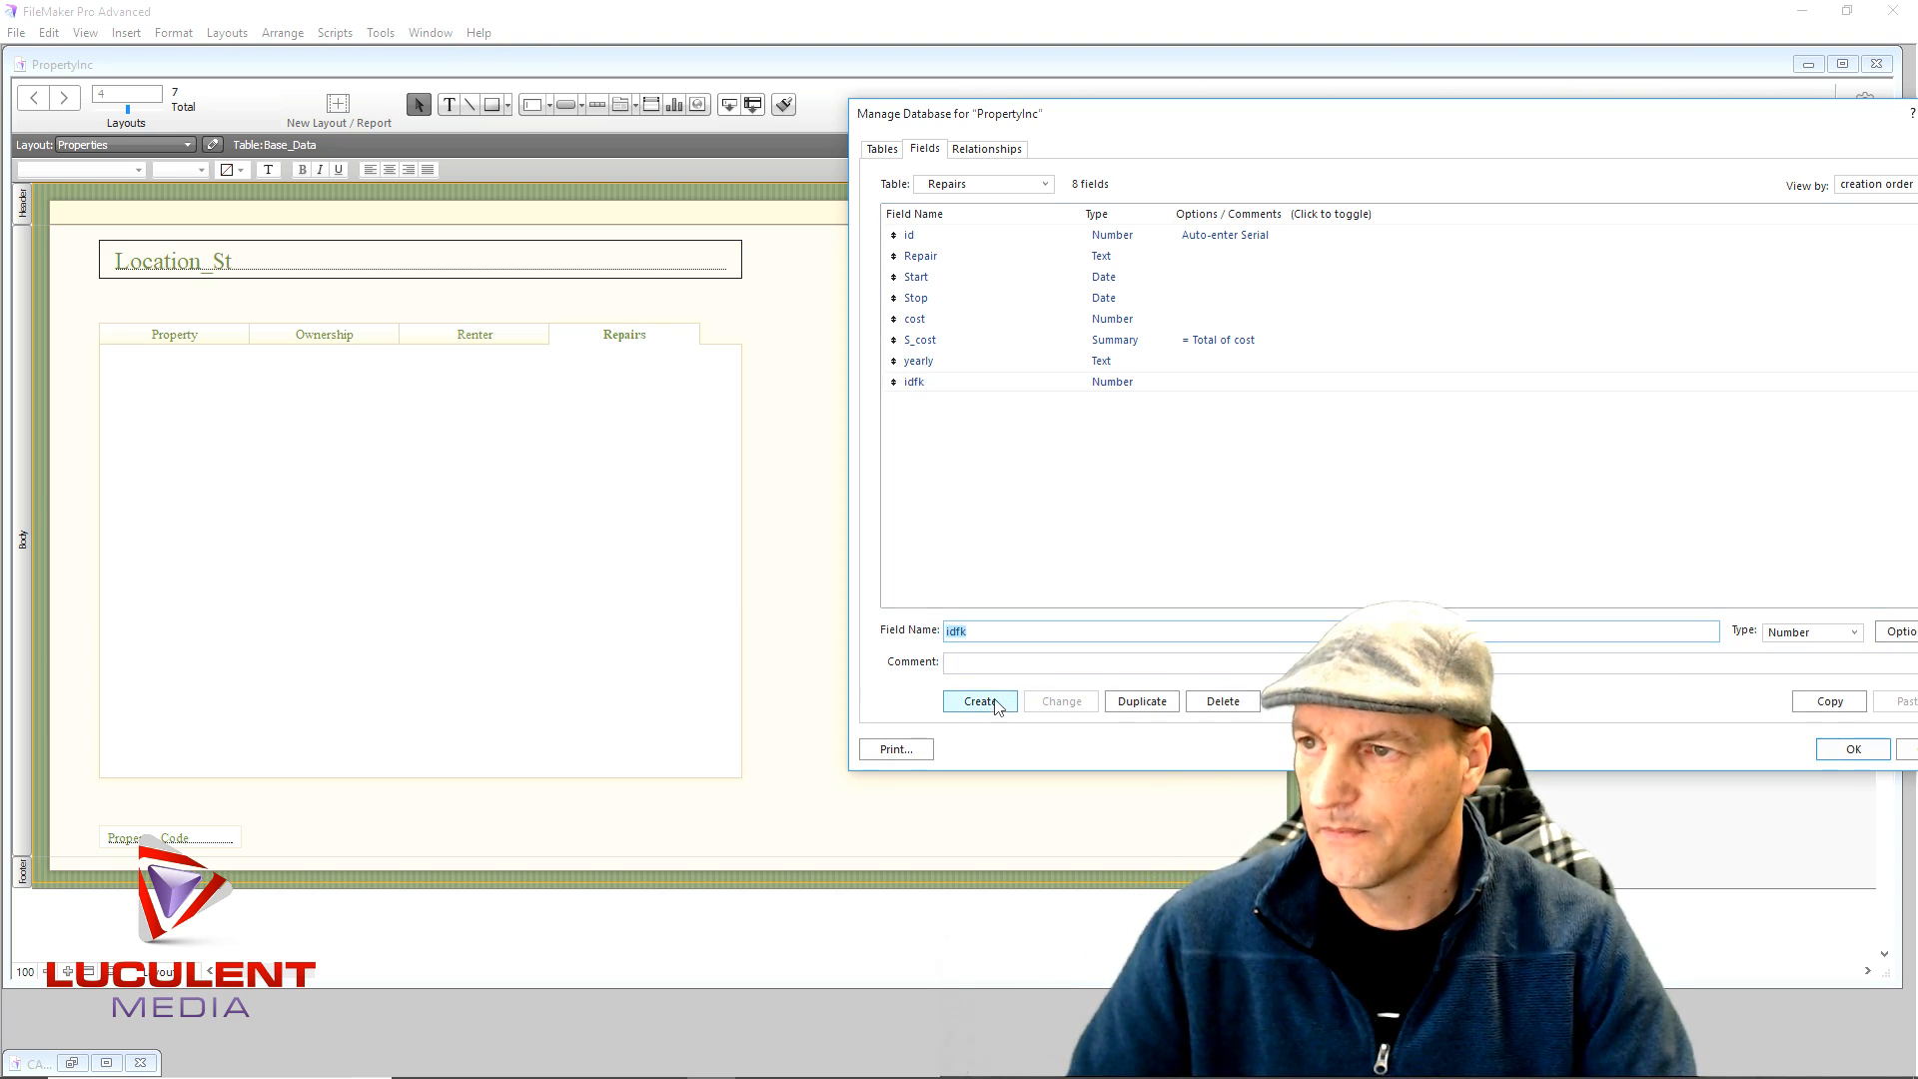
click(1023, 186)
click(1007, 240)
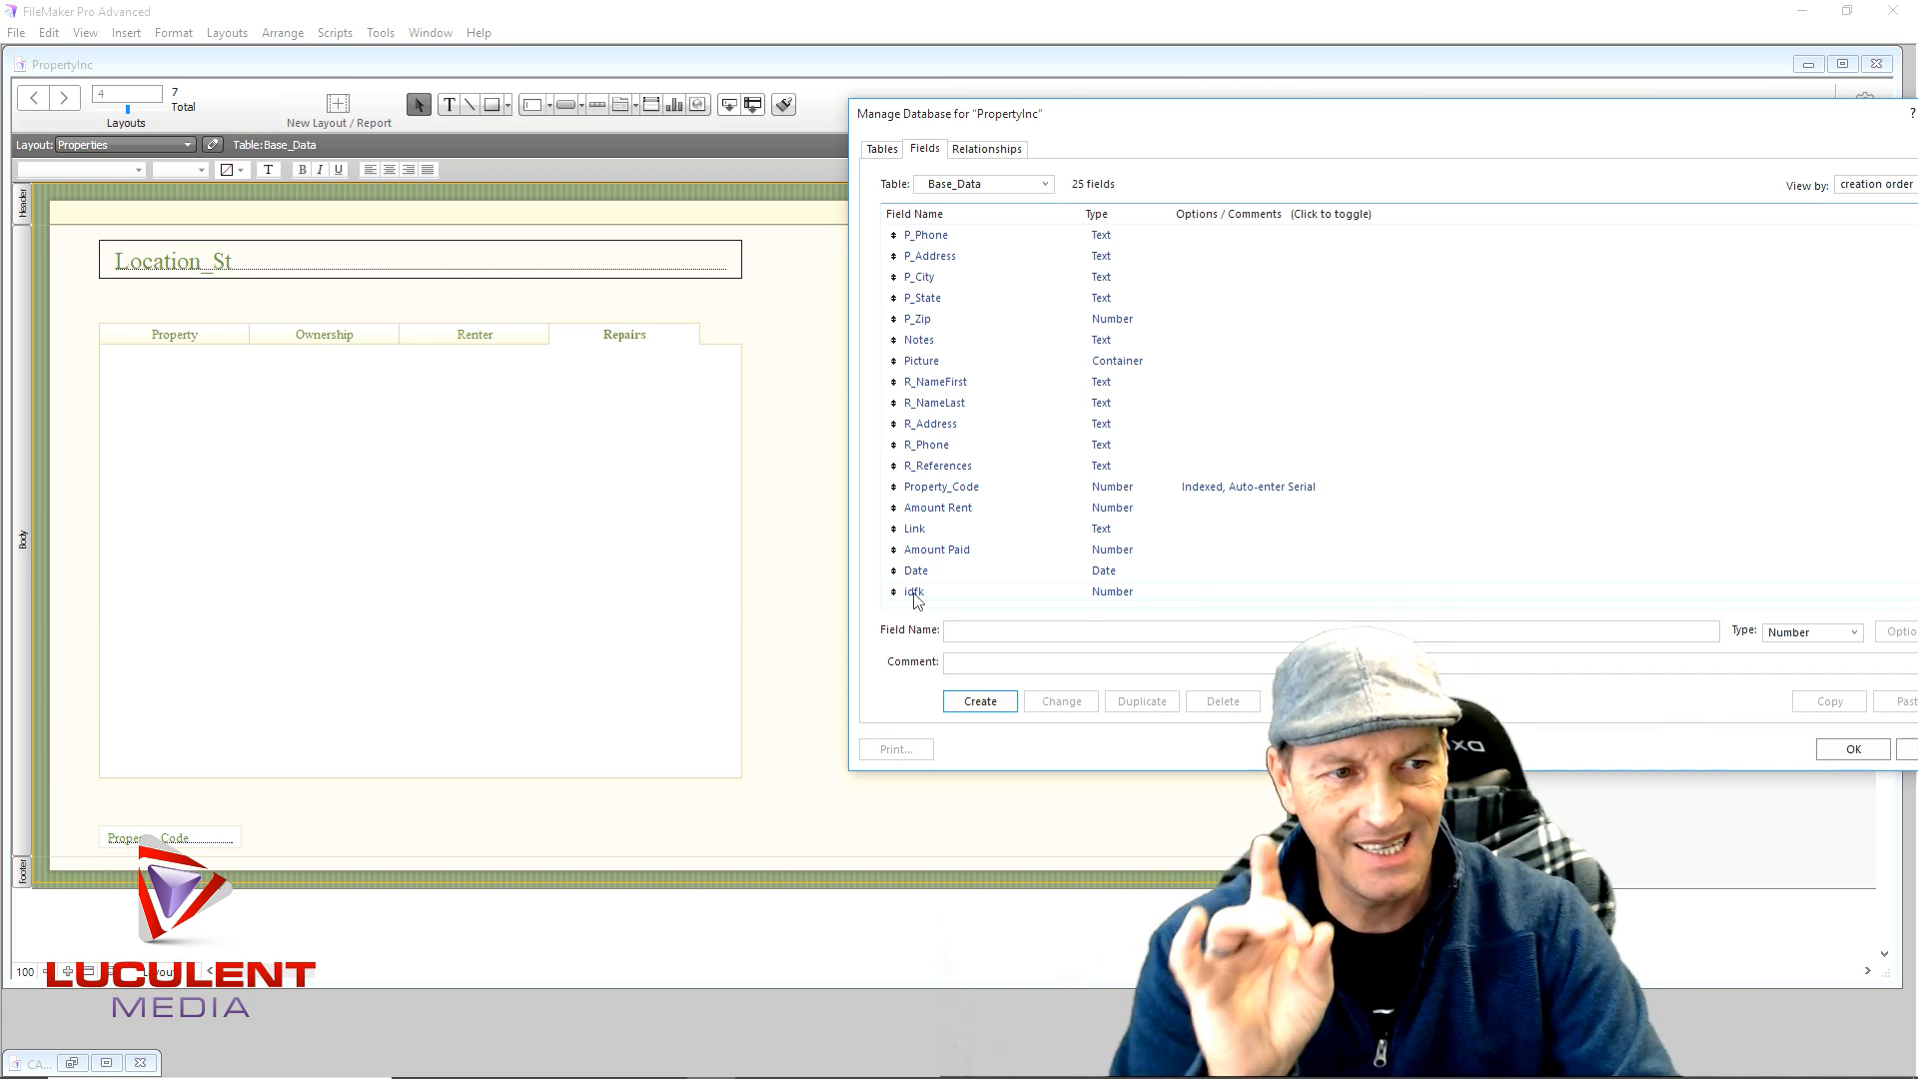
- Create a Number field named idlink in Base_Data
click(915, 593)
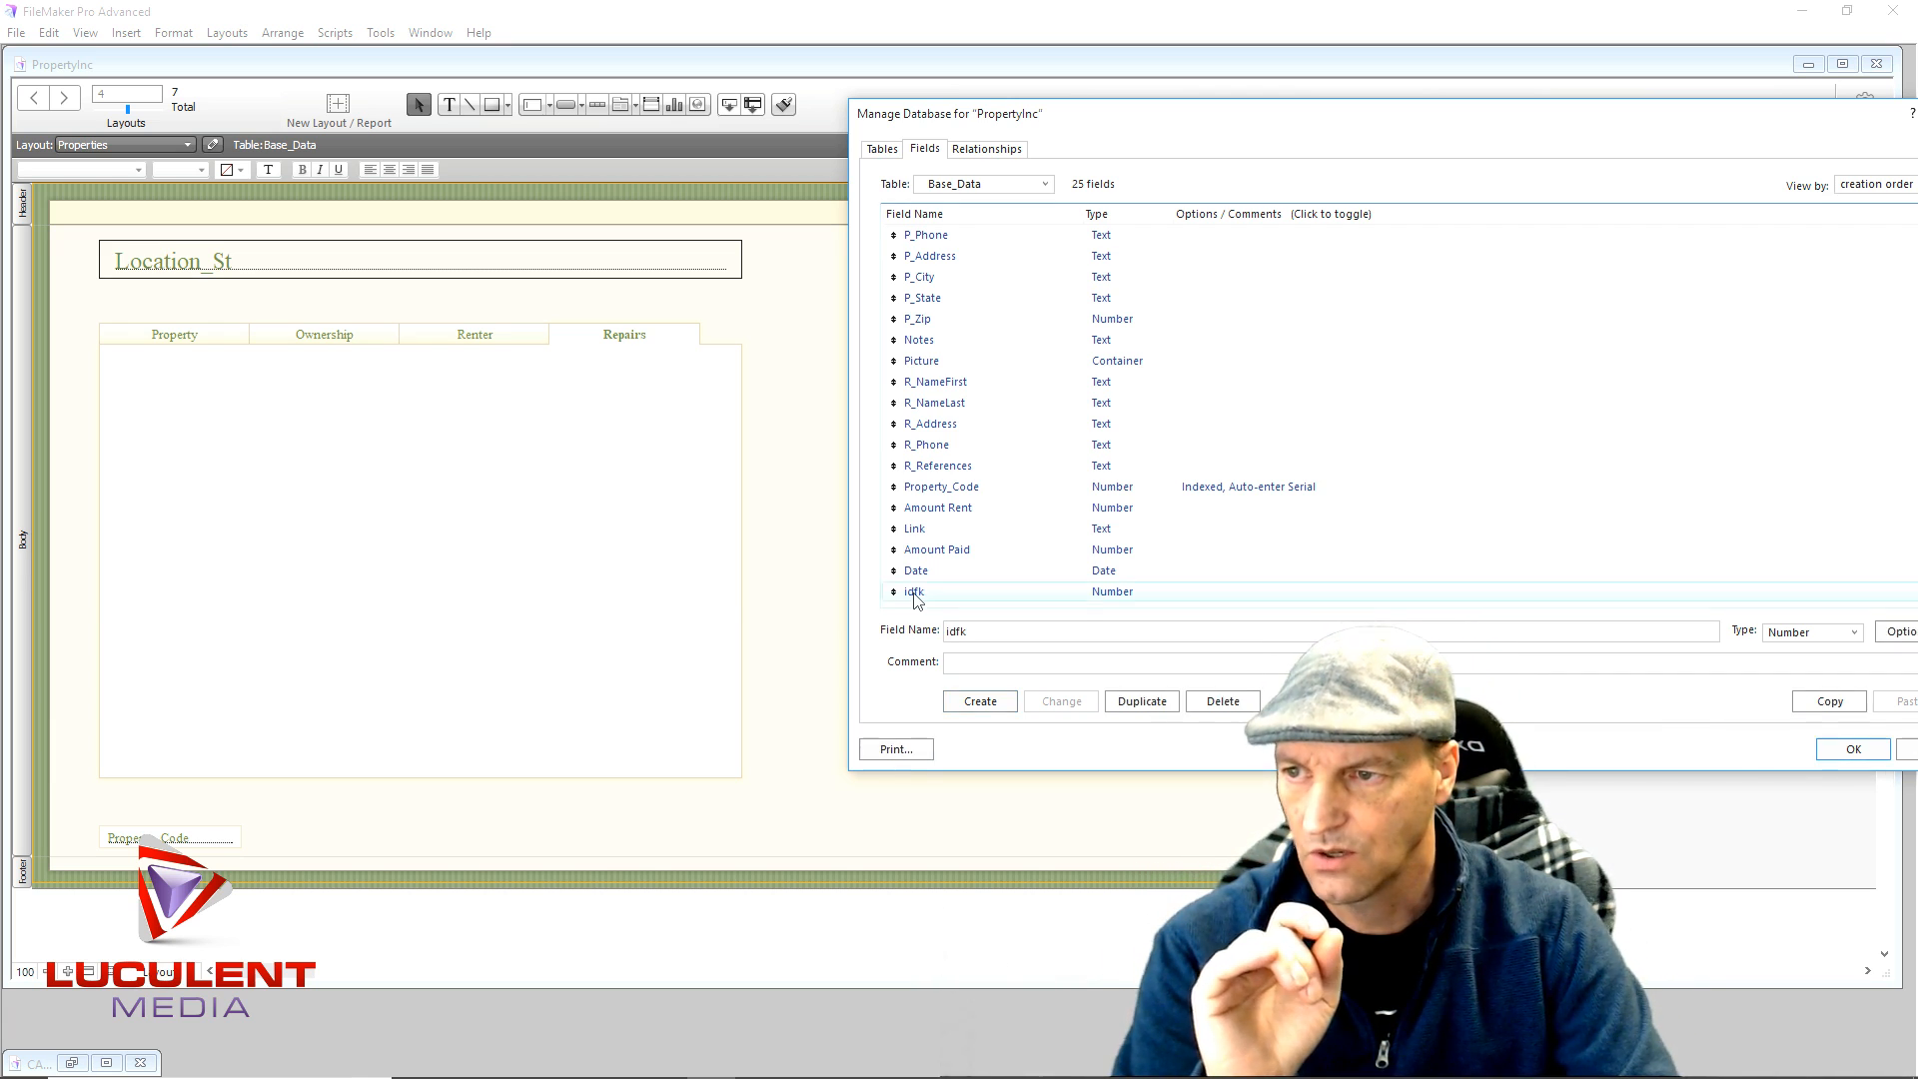
click(963, 635)
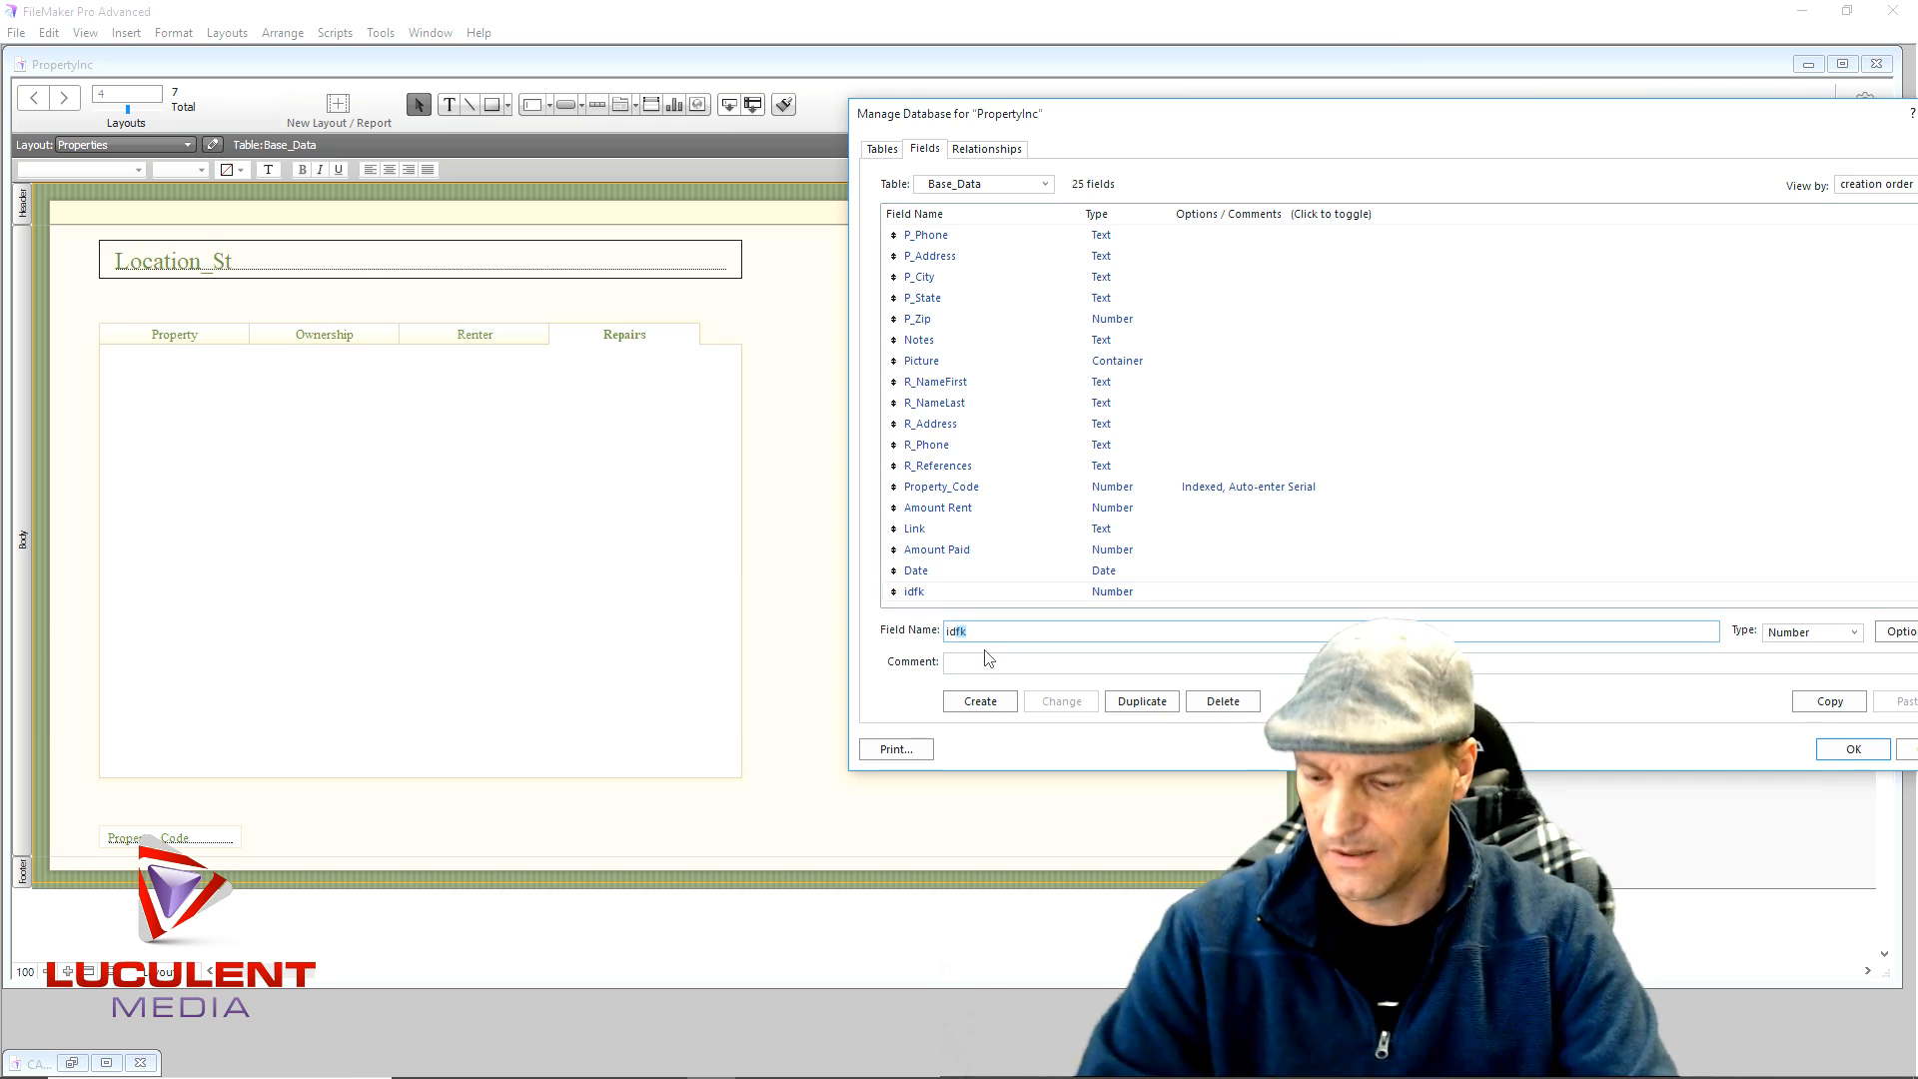
text(idlink)
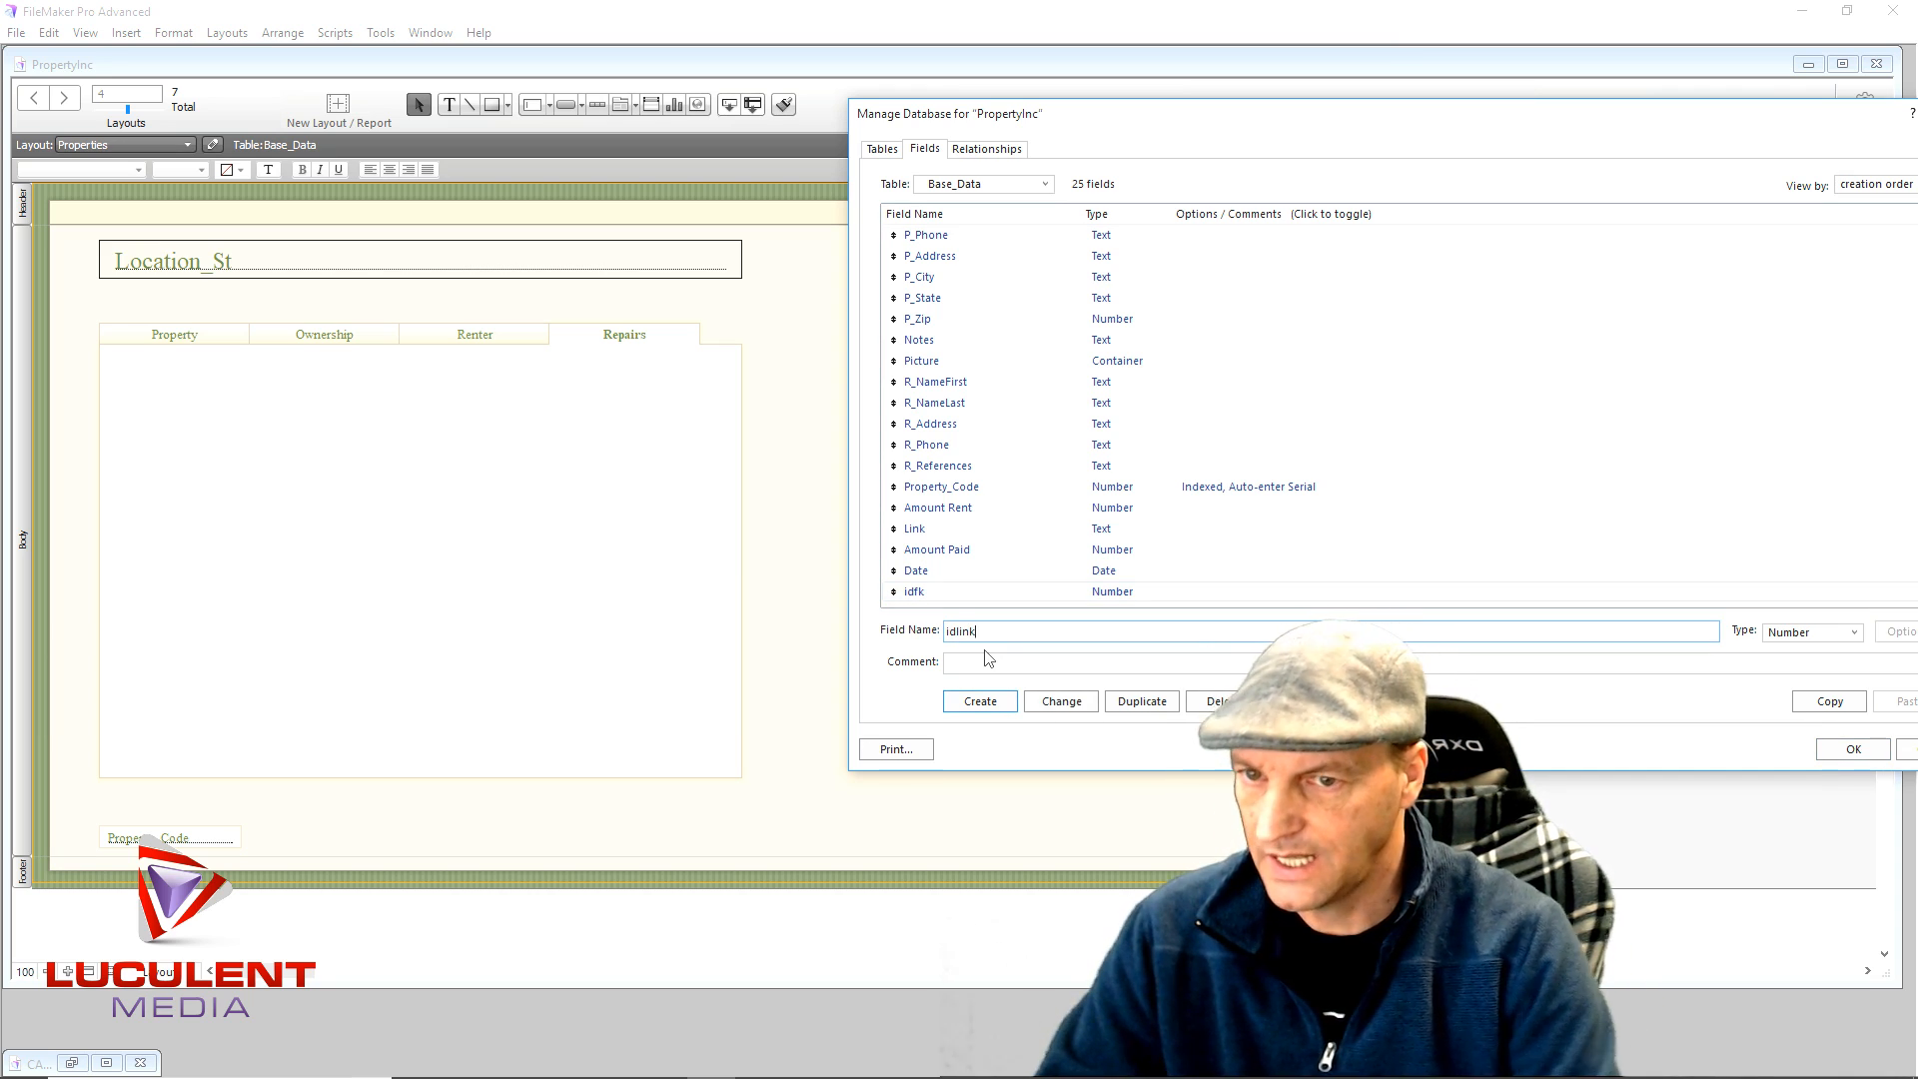
click(980, 701)
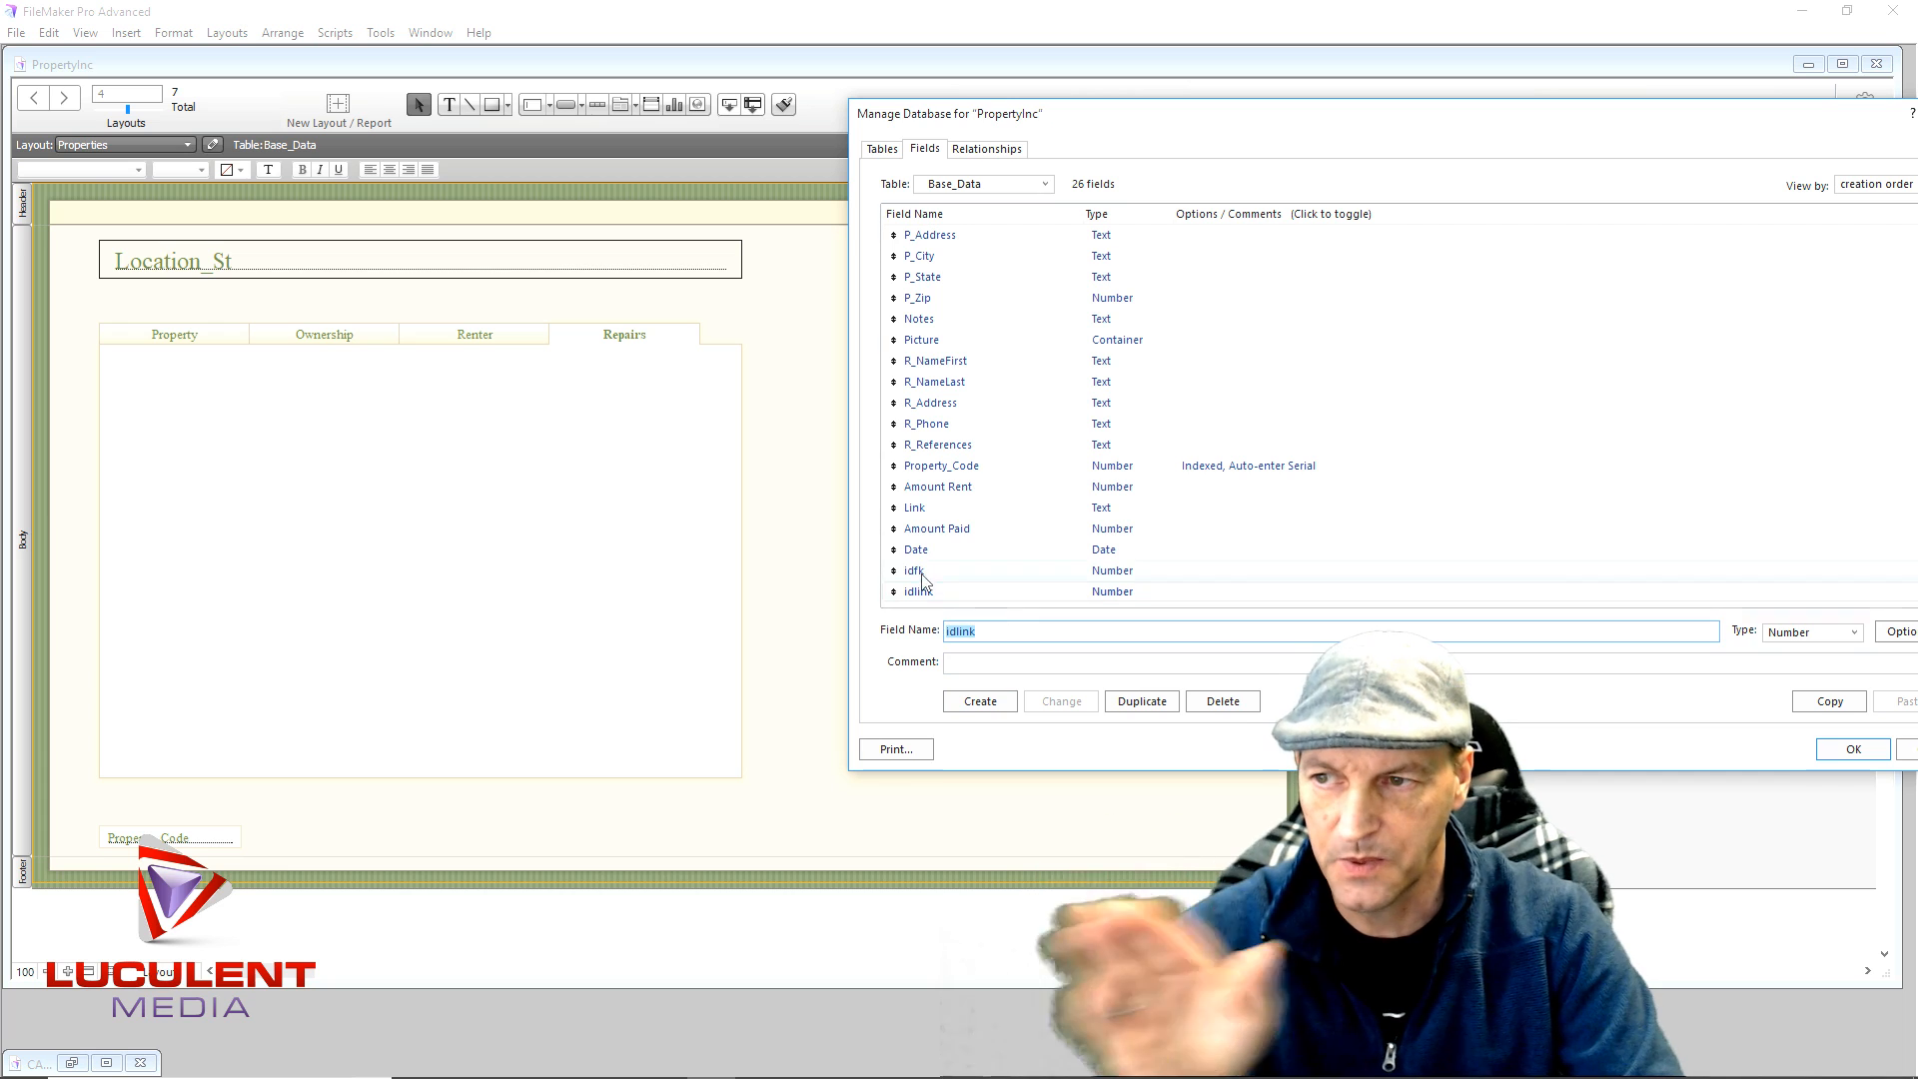
- Make idlink auto-enter a serial number, then go to the relationships graph
double_click(1111, 593)
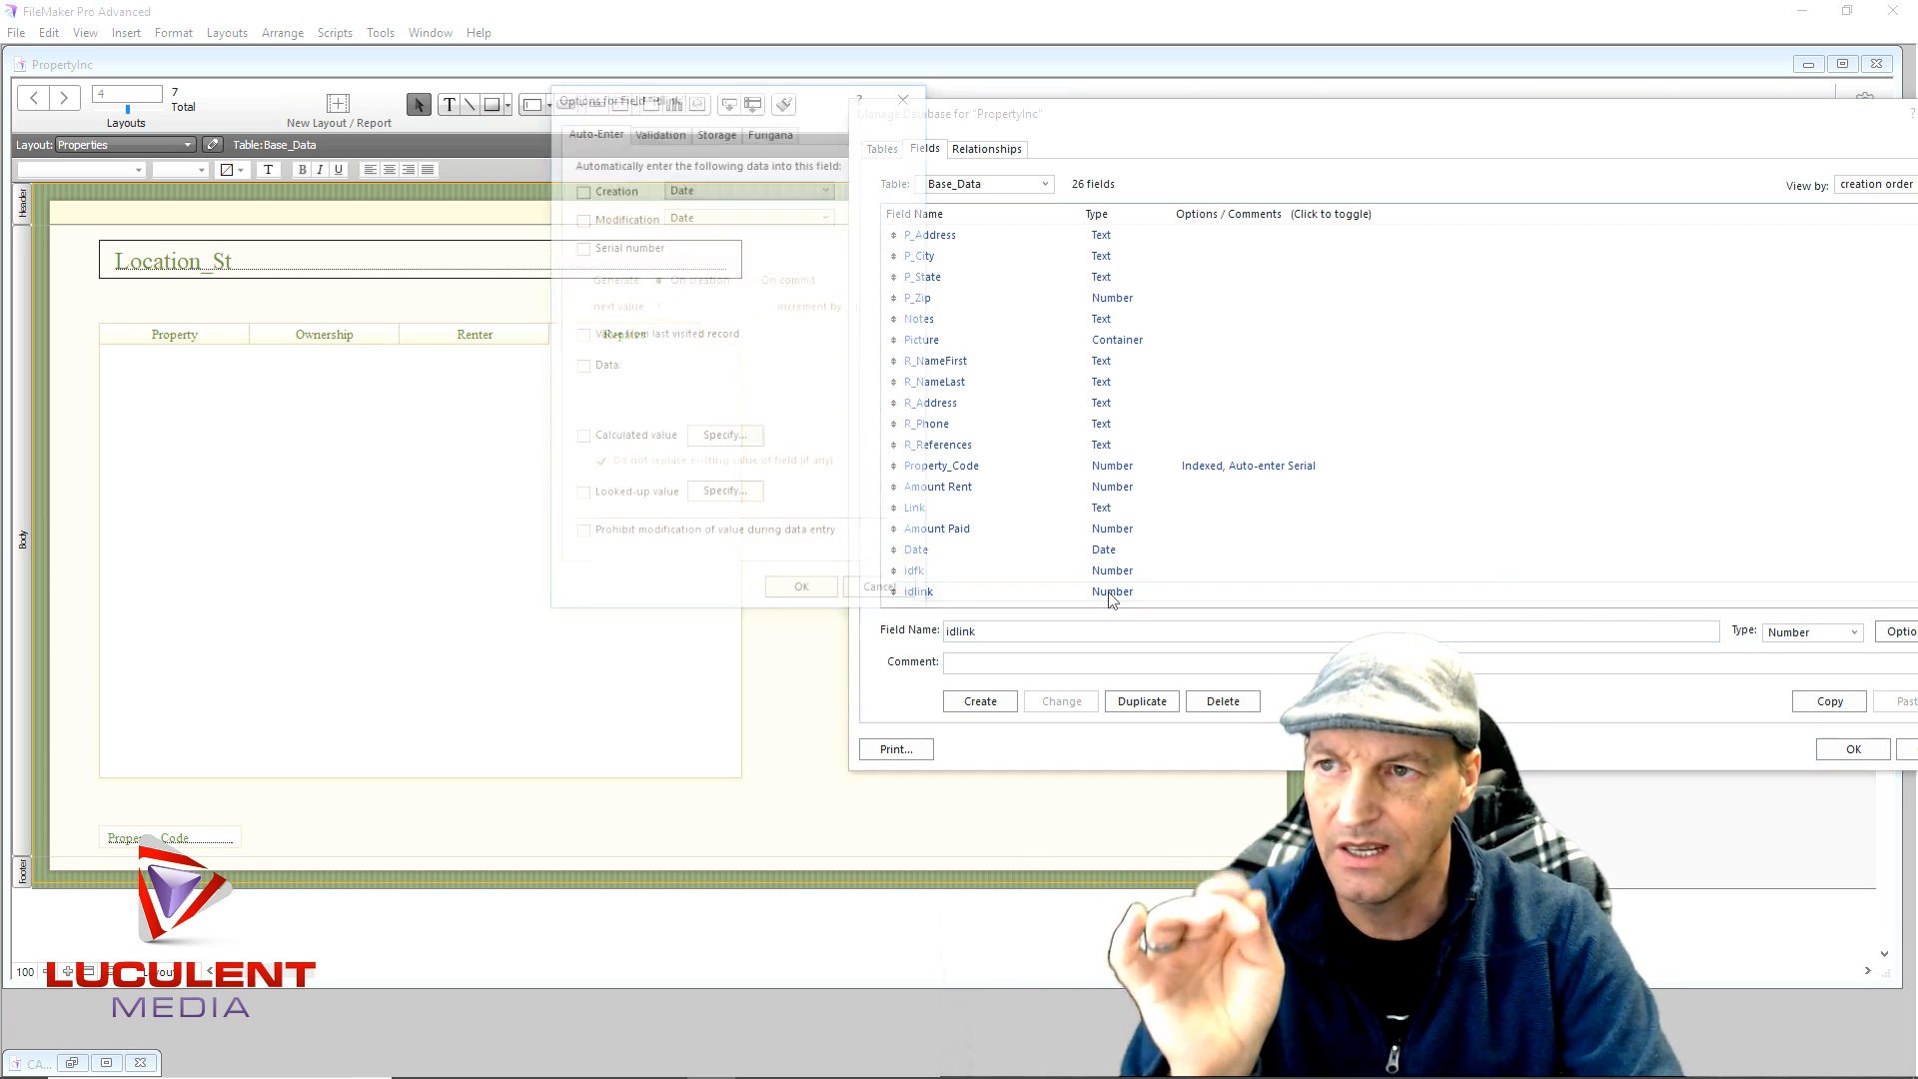
click(580, 247)
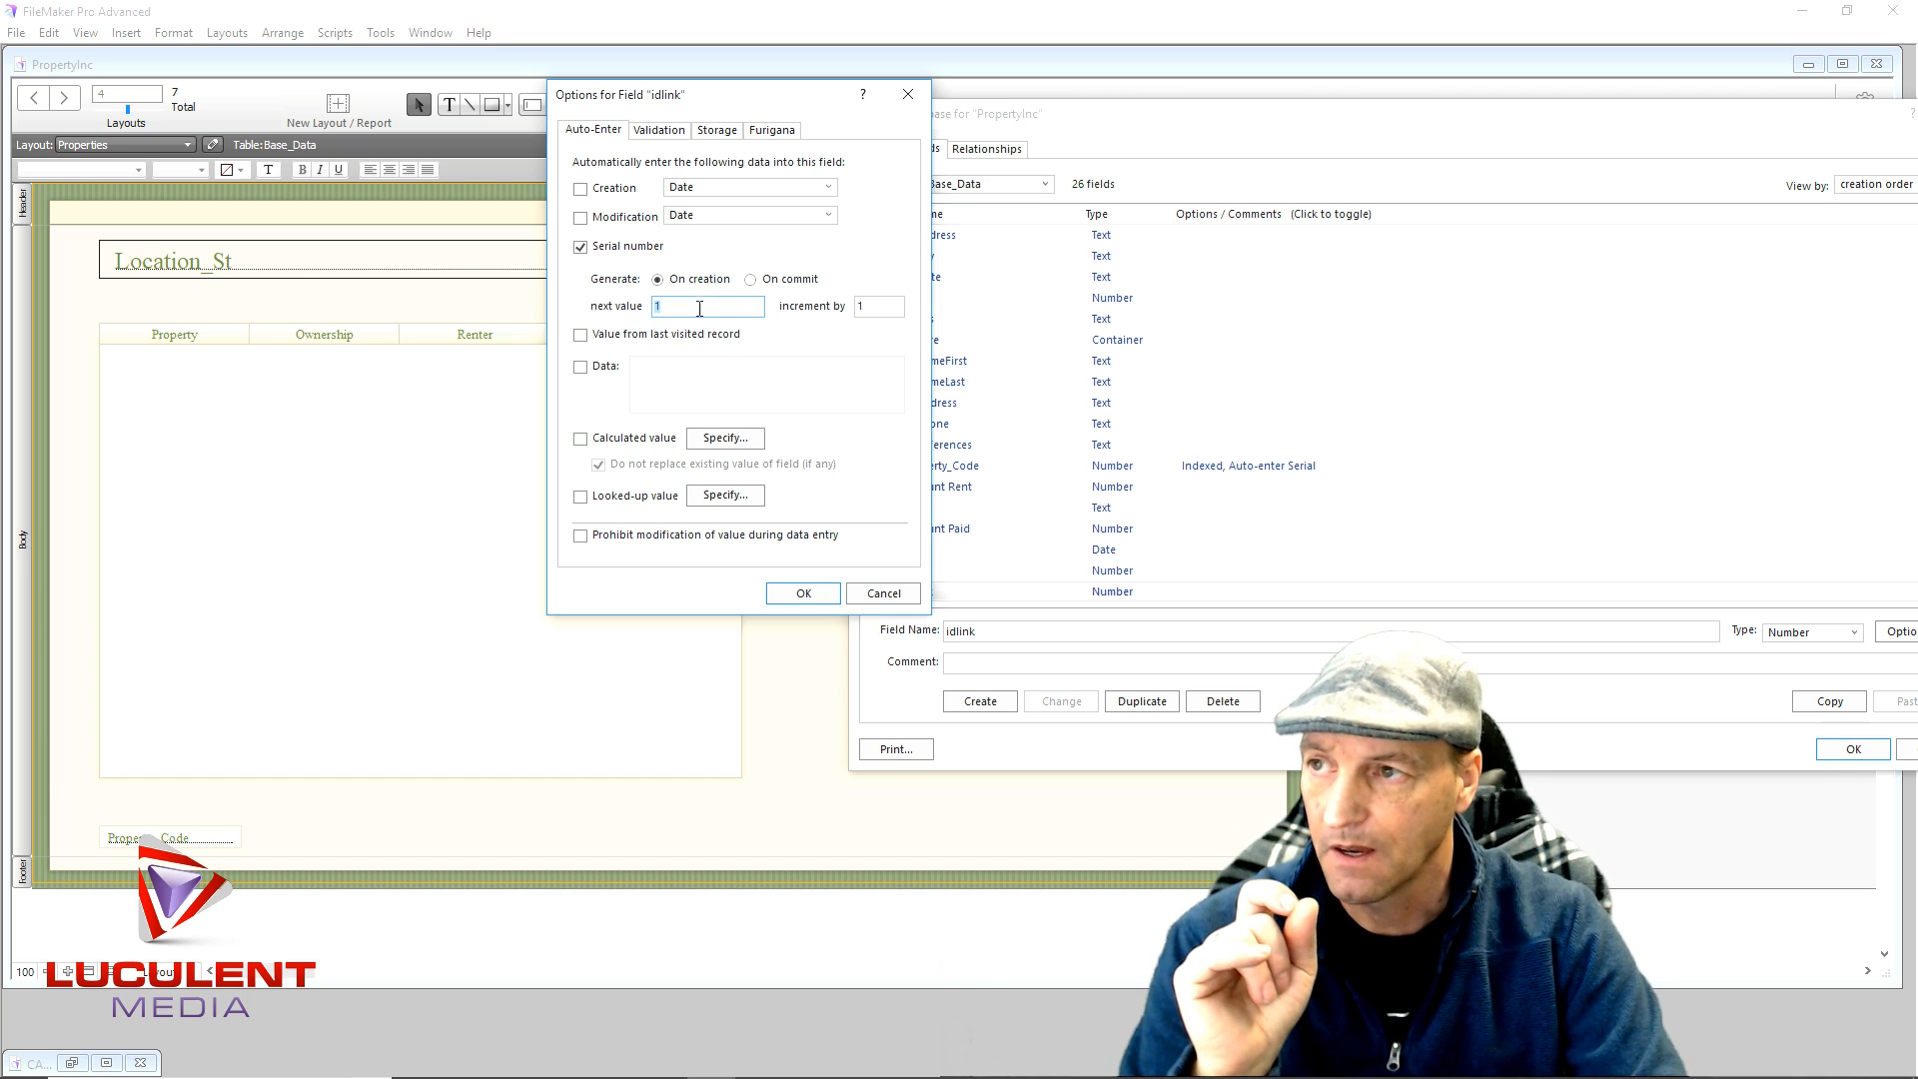
click(799, 593)
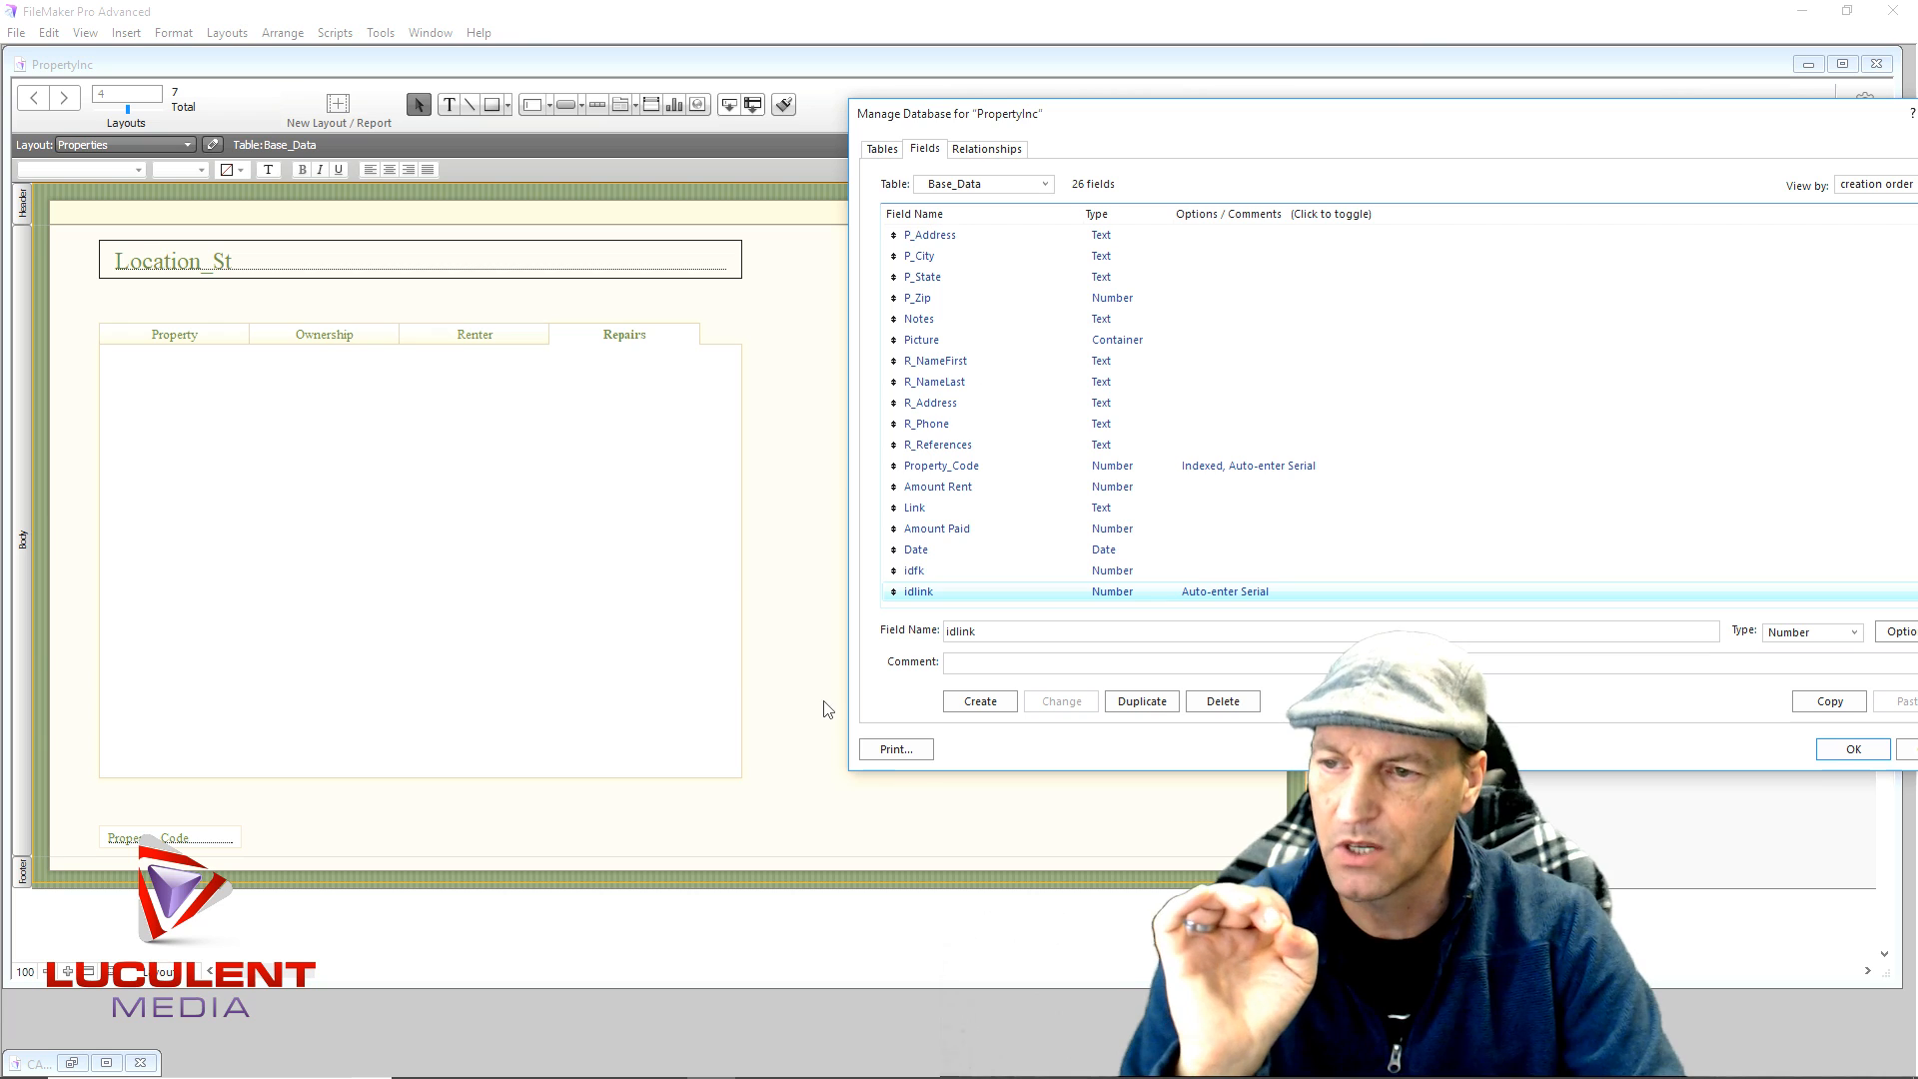
drag(1260, 127, 657, 117)
click(387, 138)
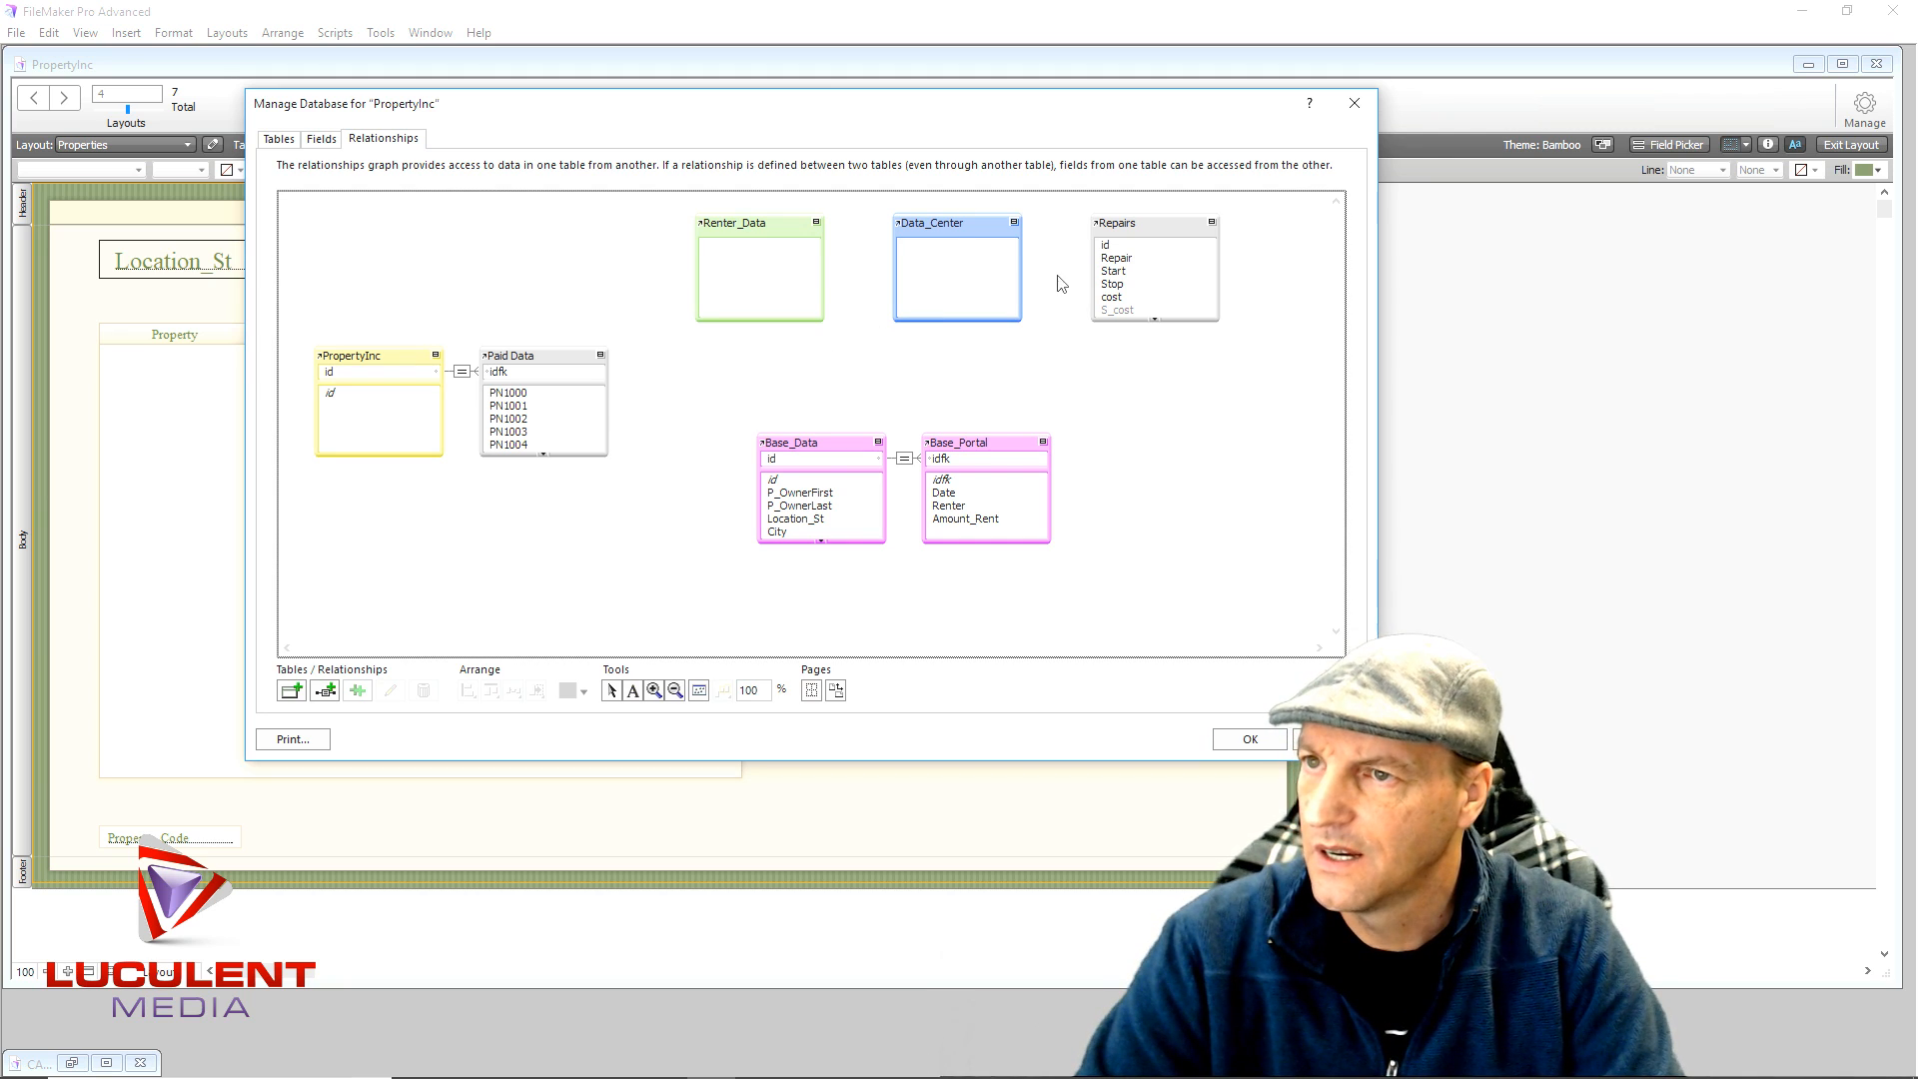
- Move Repairs below Paid Data and relate Repairs idfk to Base_Data idlink
drag(1175, 219, 601, 478)
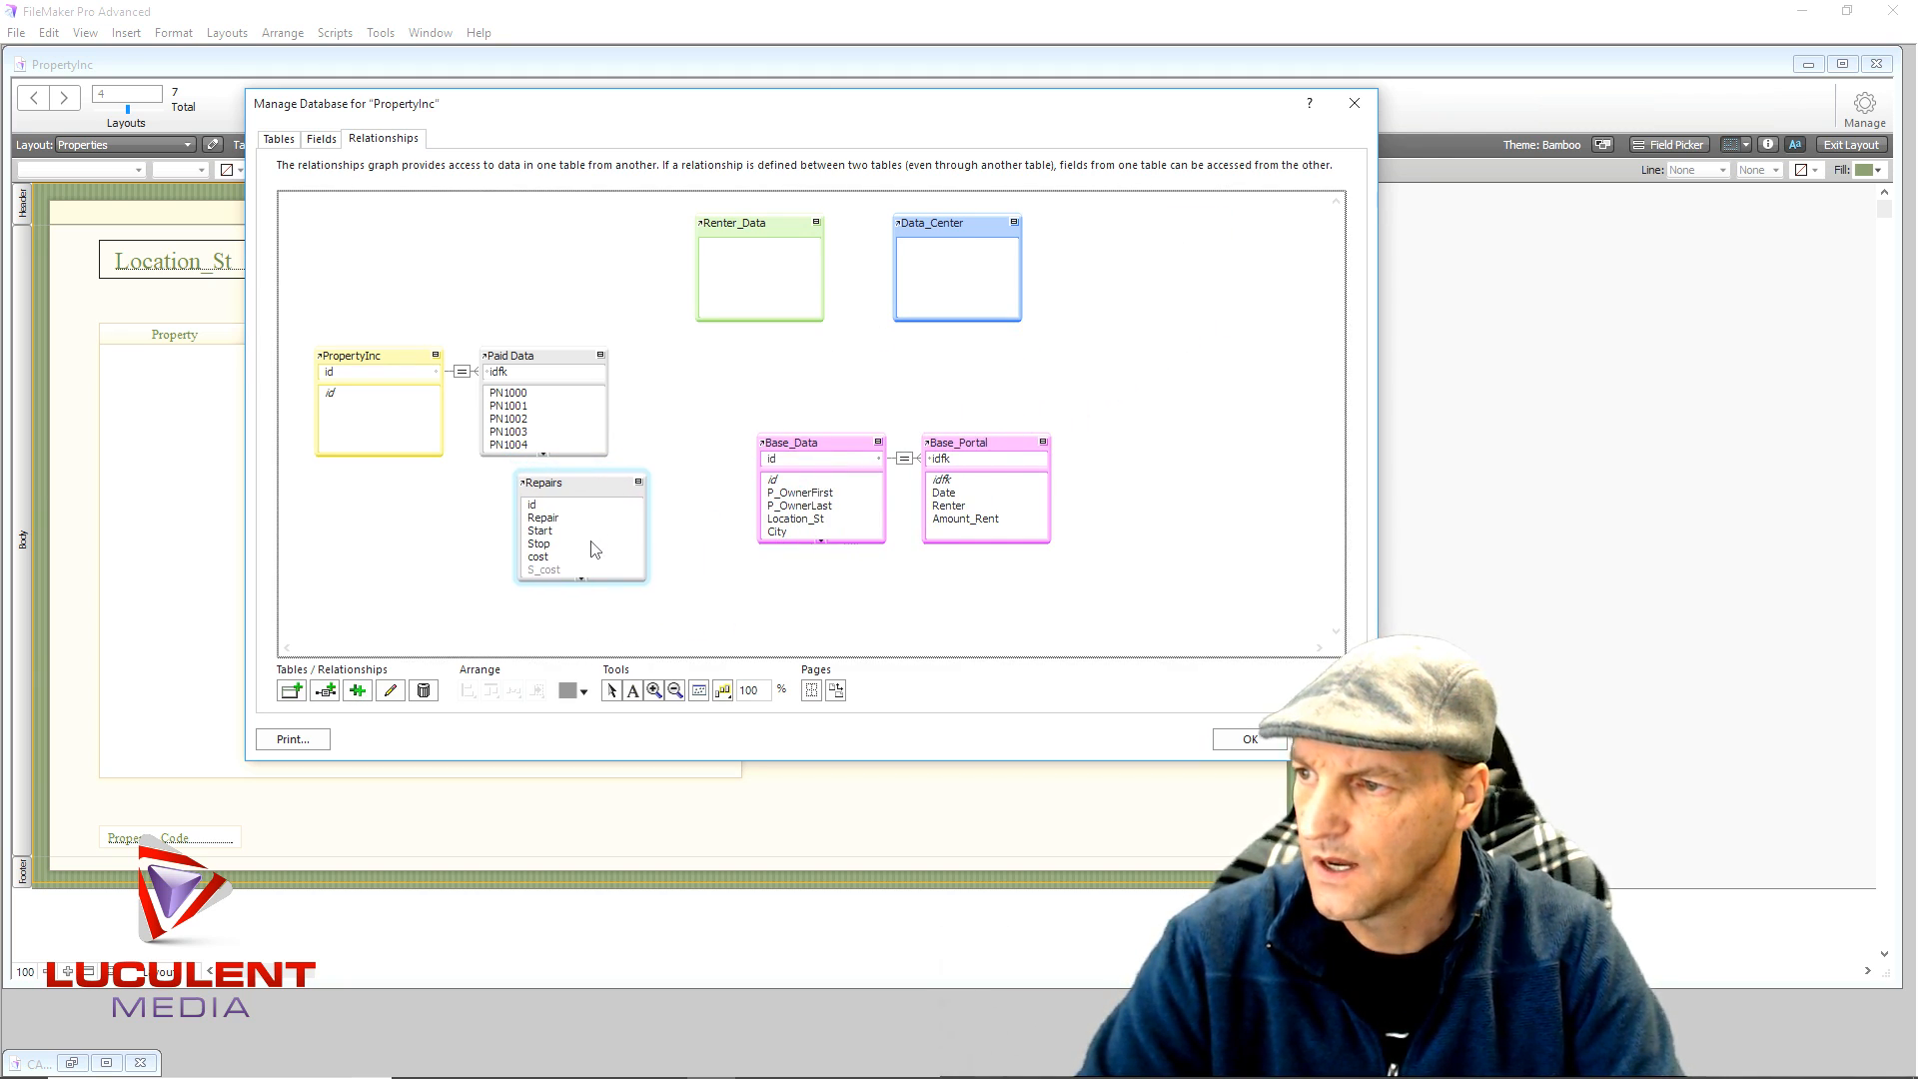
click(582, 581)
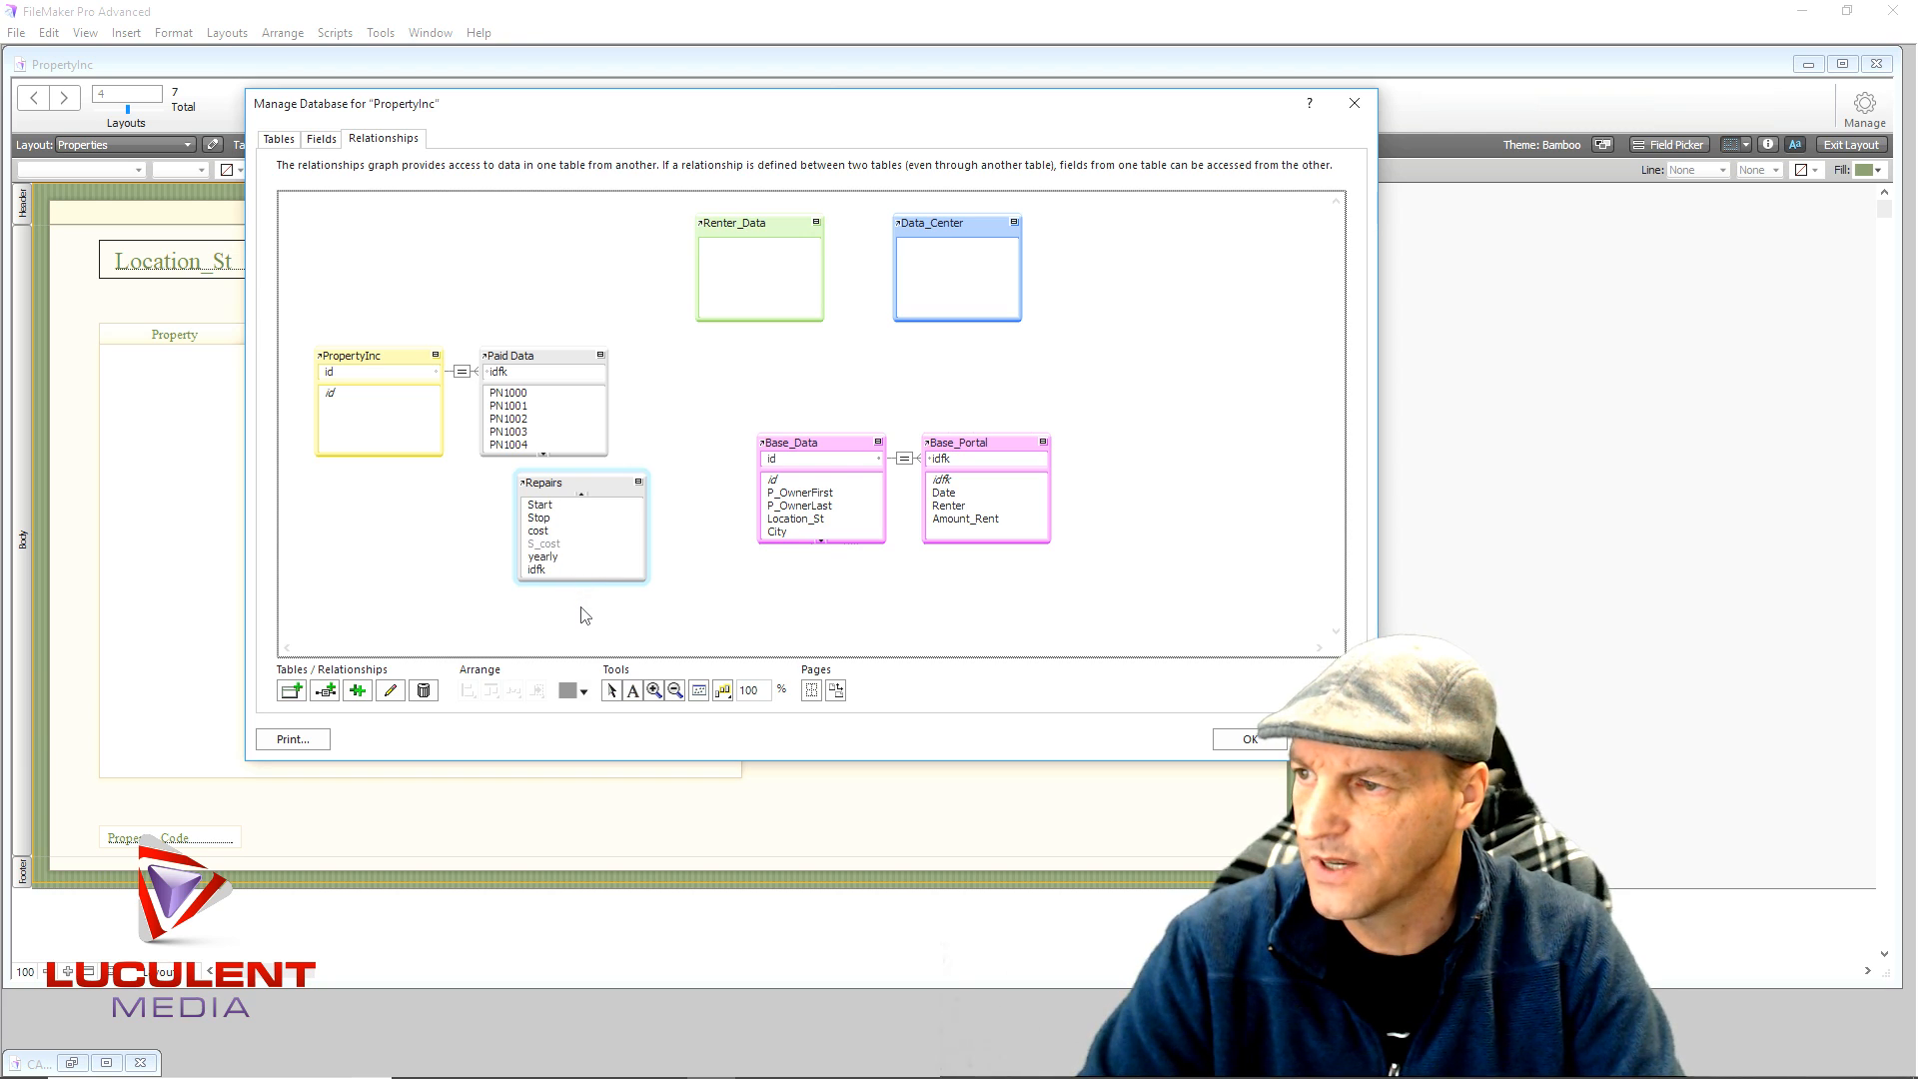
click(822, 543)
click(823, 544)
click(822, 543)
click(822, 543)
click(822, 544)
click(822, 543)
click(822, 543)
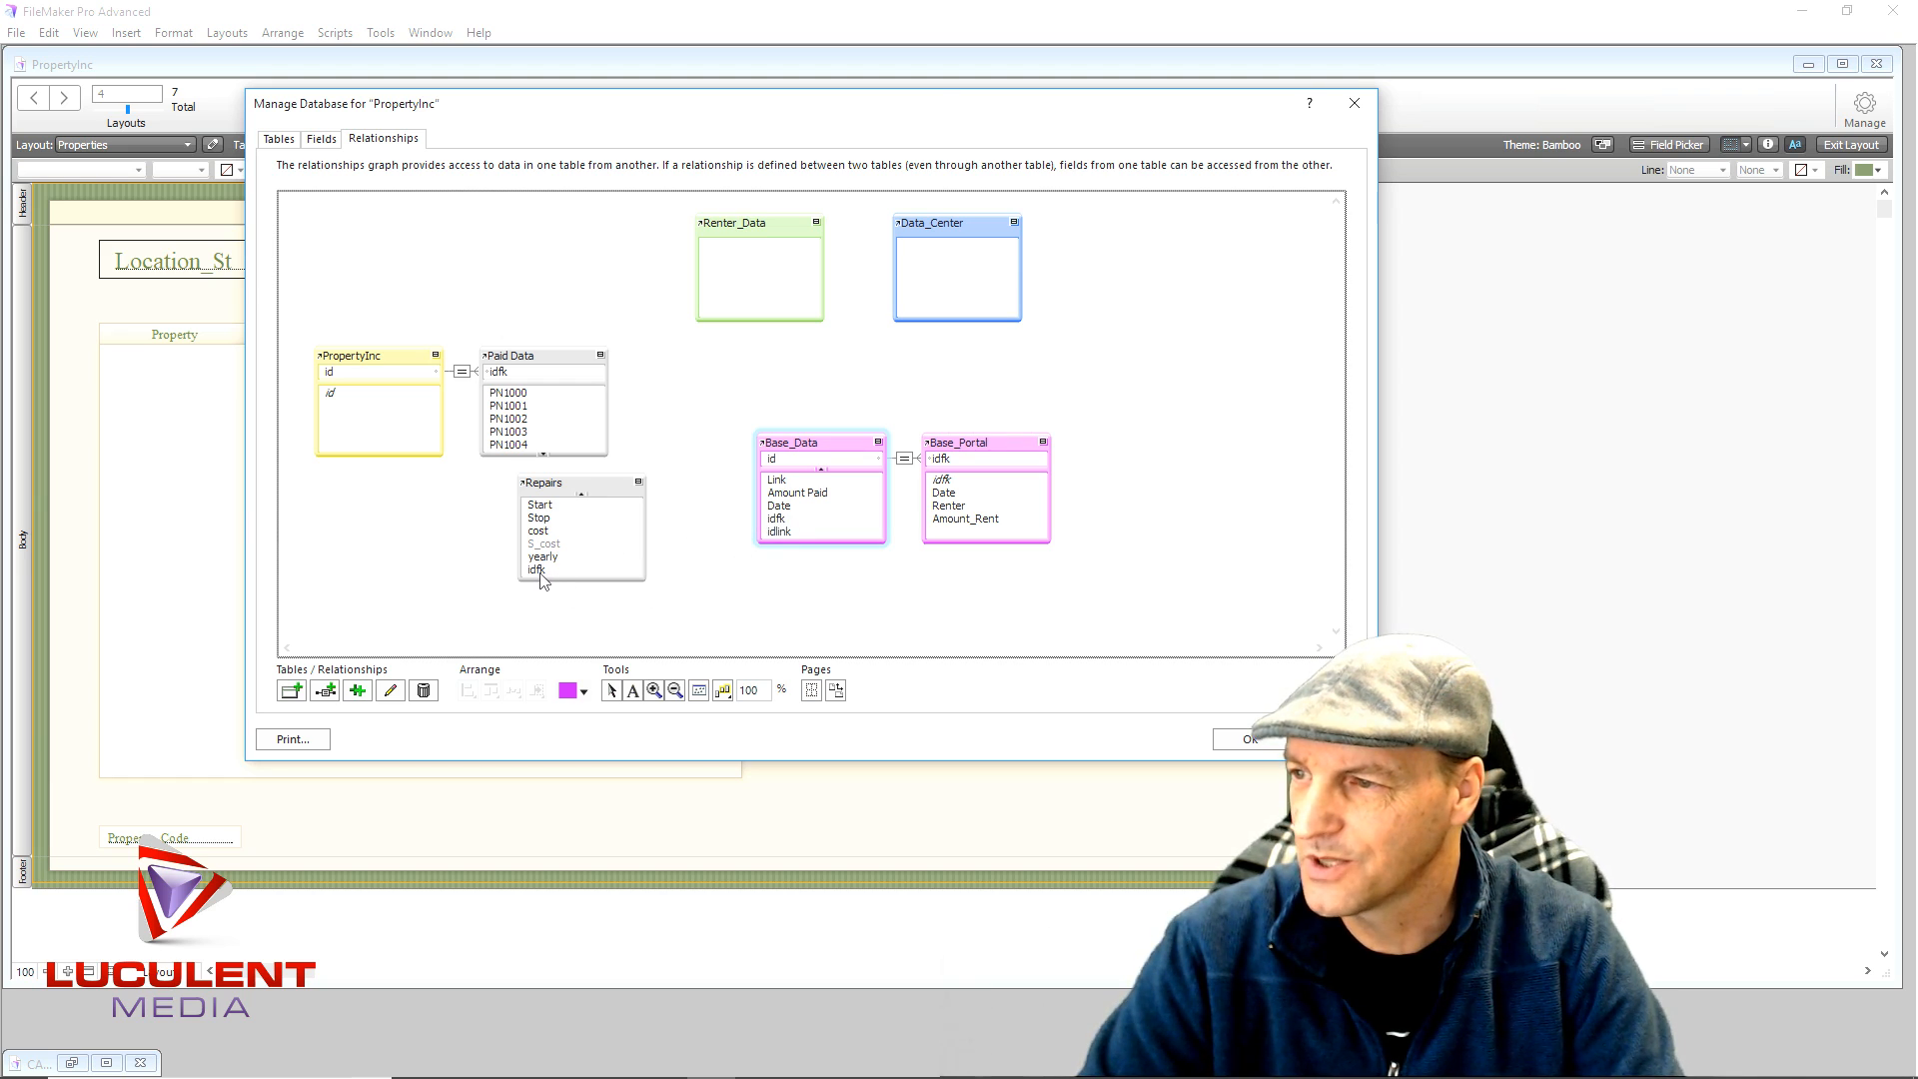
drag(541, 577, 771, 537)
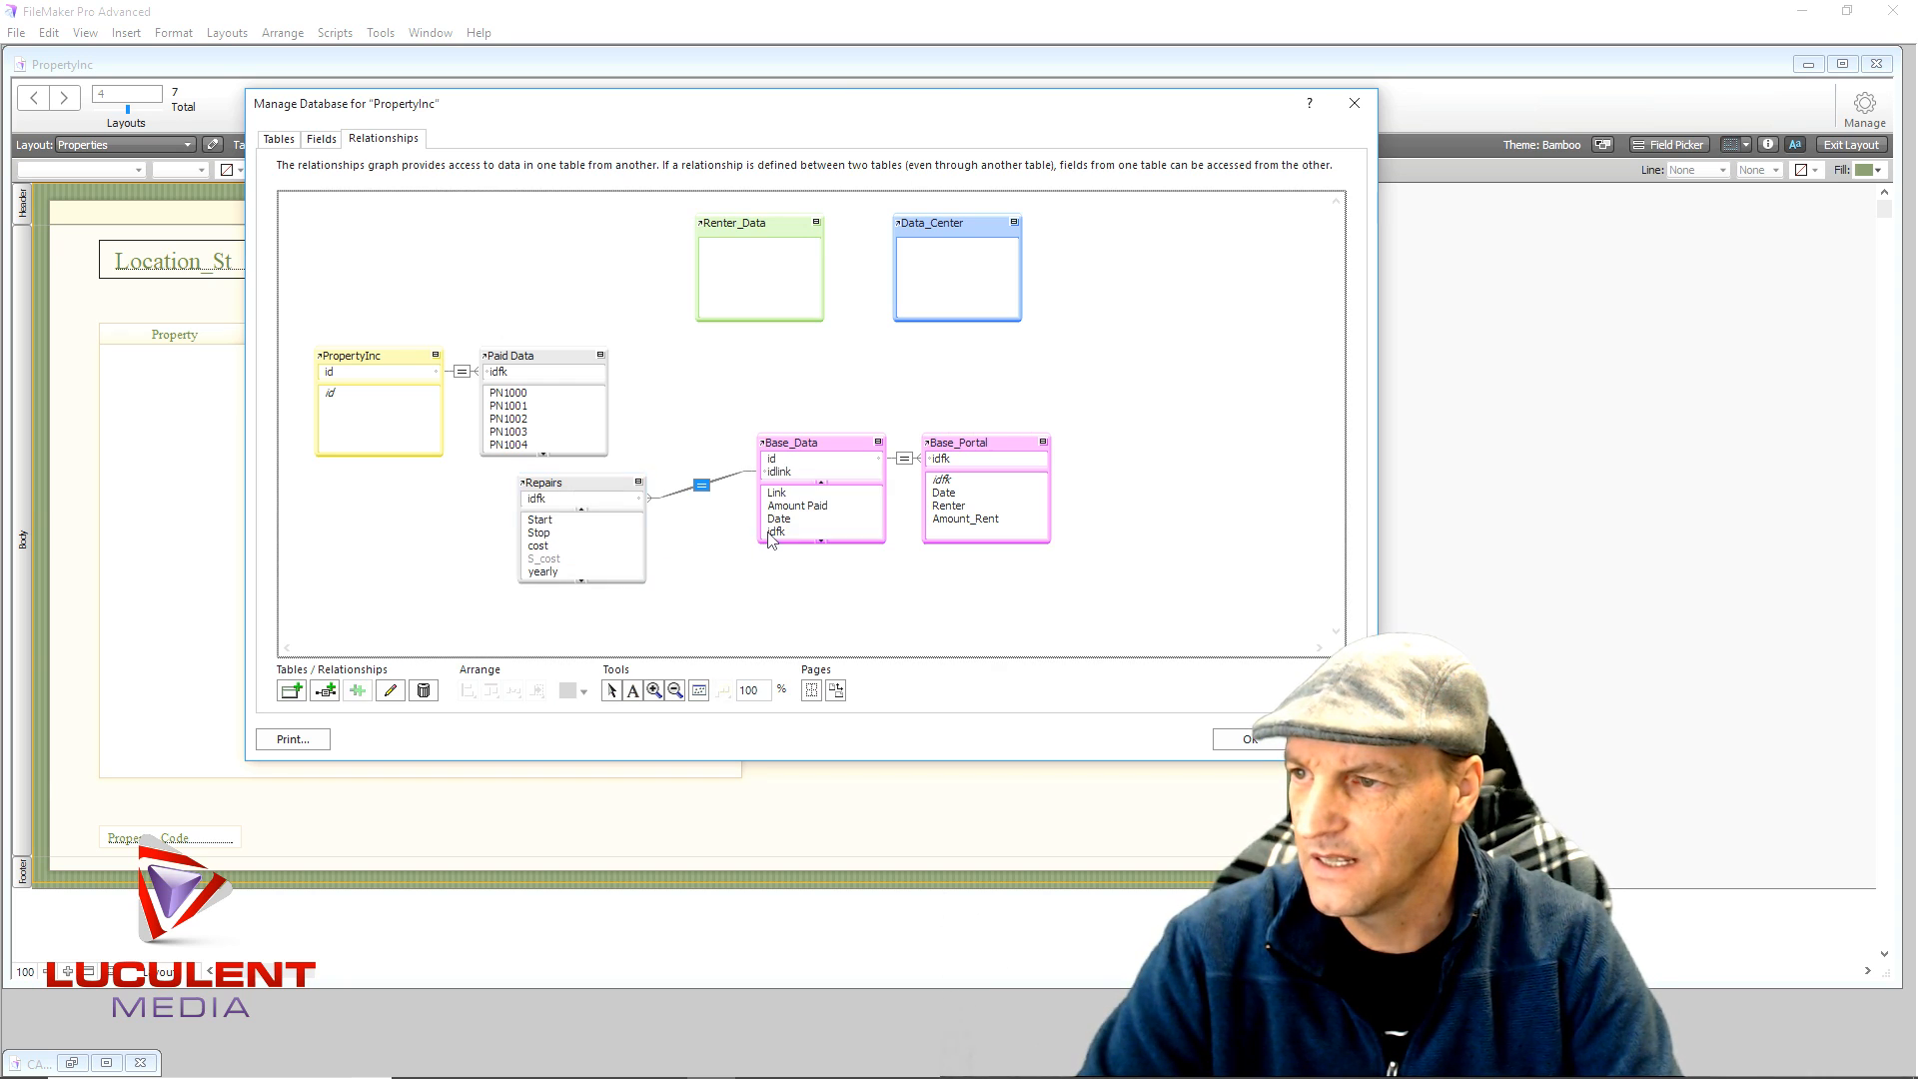
- Colour the Repairs table pink and place it right beside Base_Data
click(571, 483)
click(584, 691)
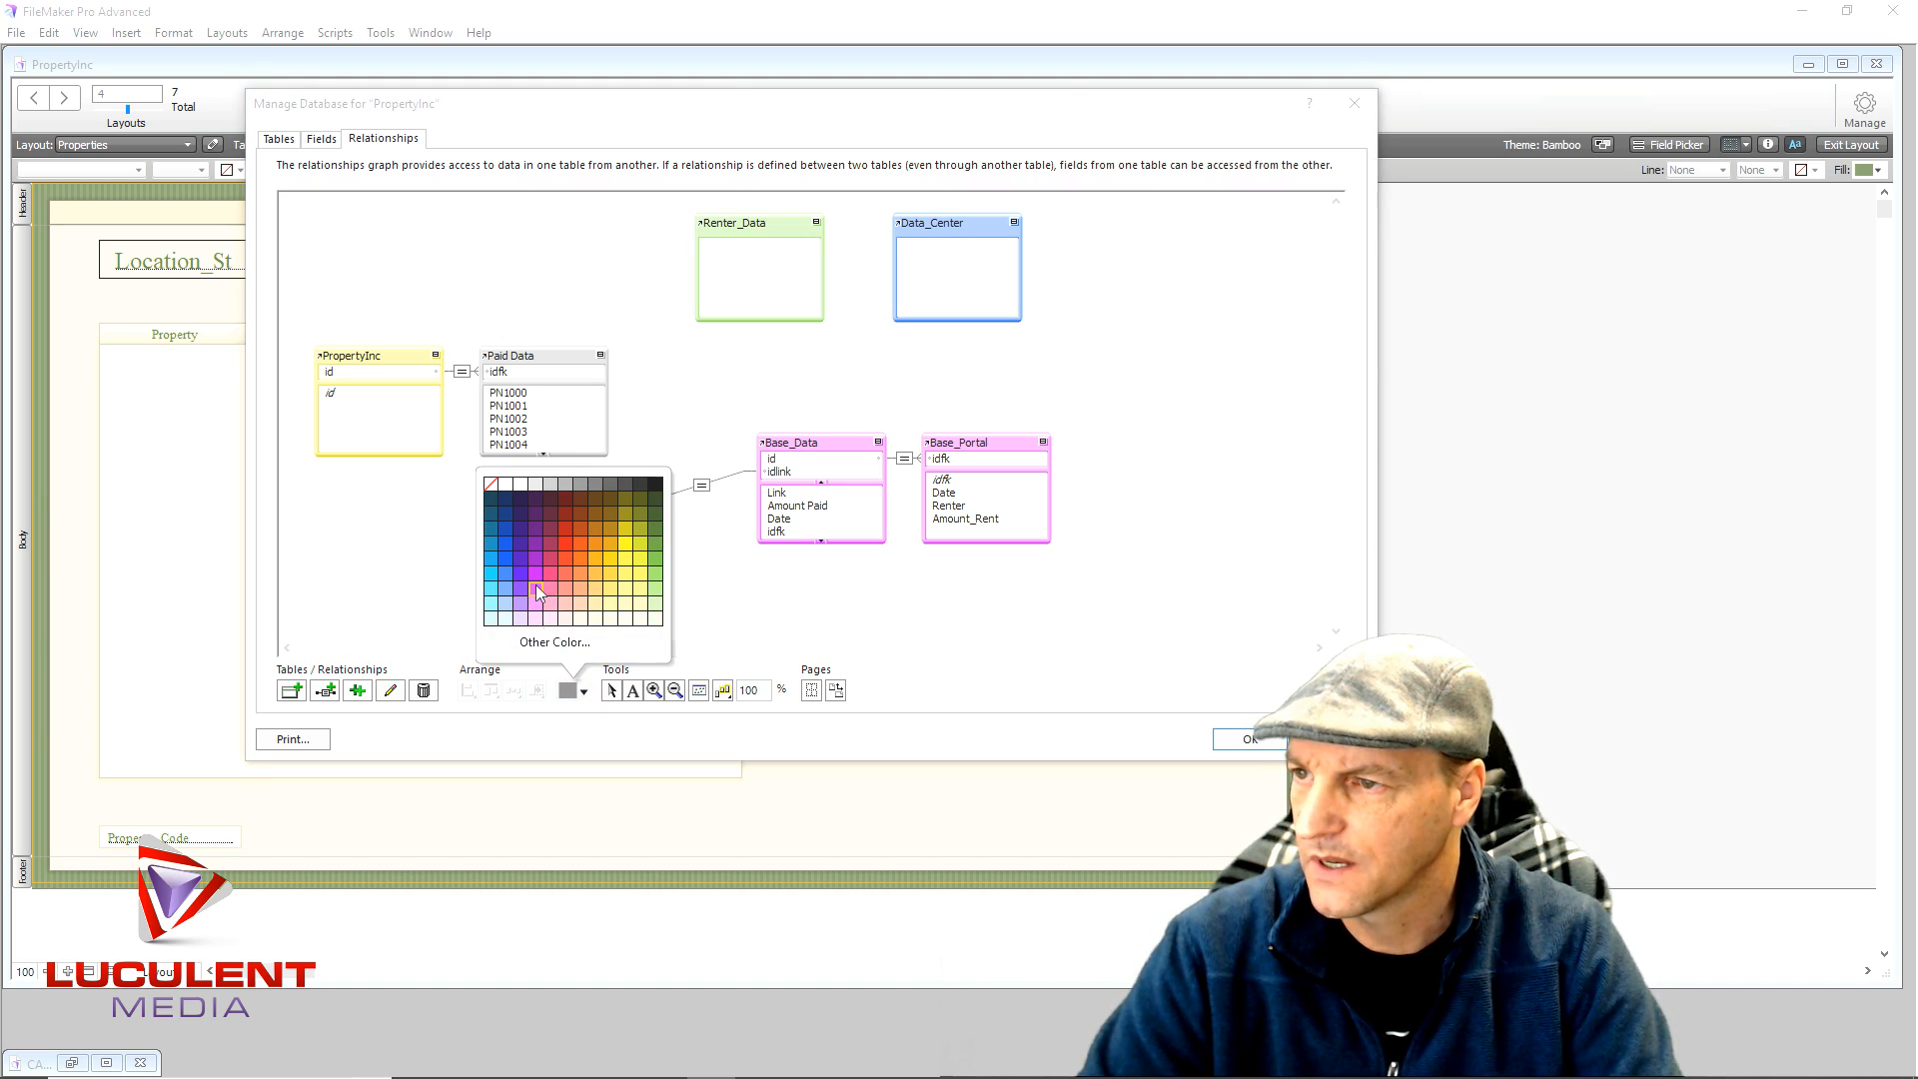
click(536, 586)
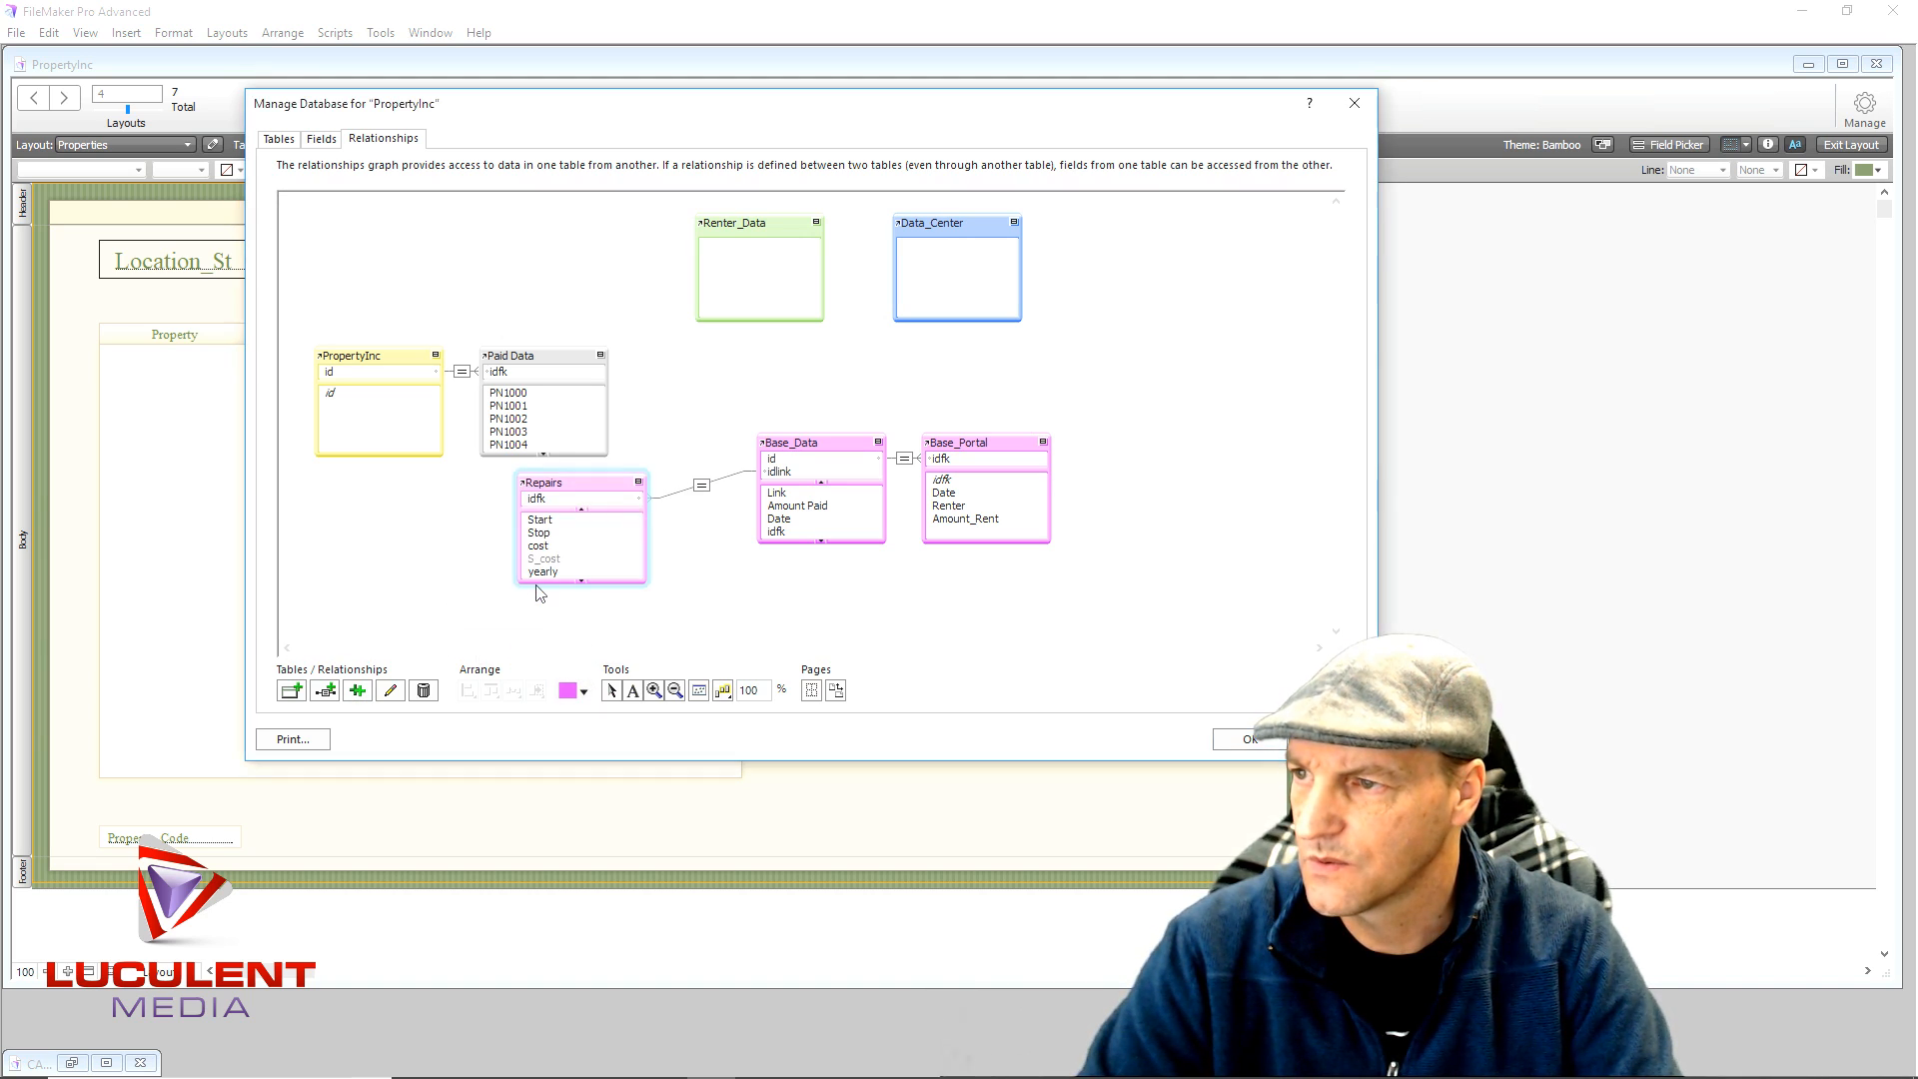
click(585, 691)
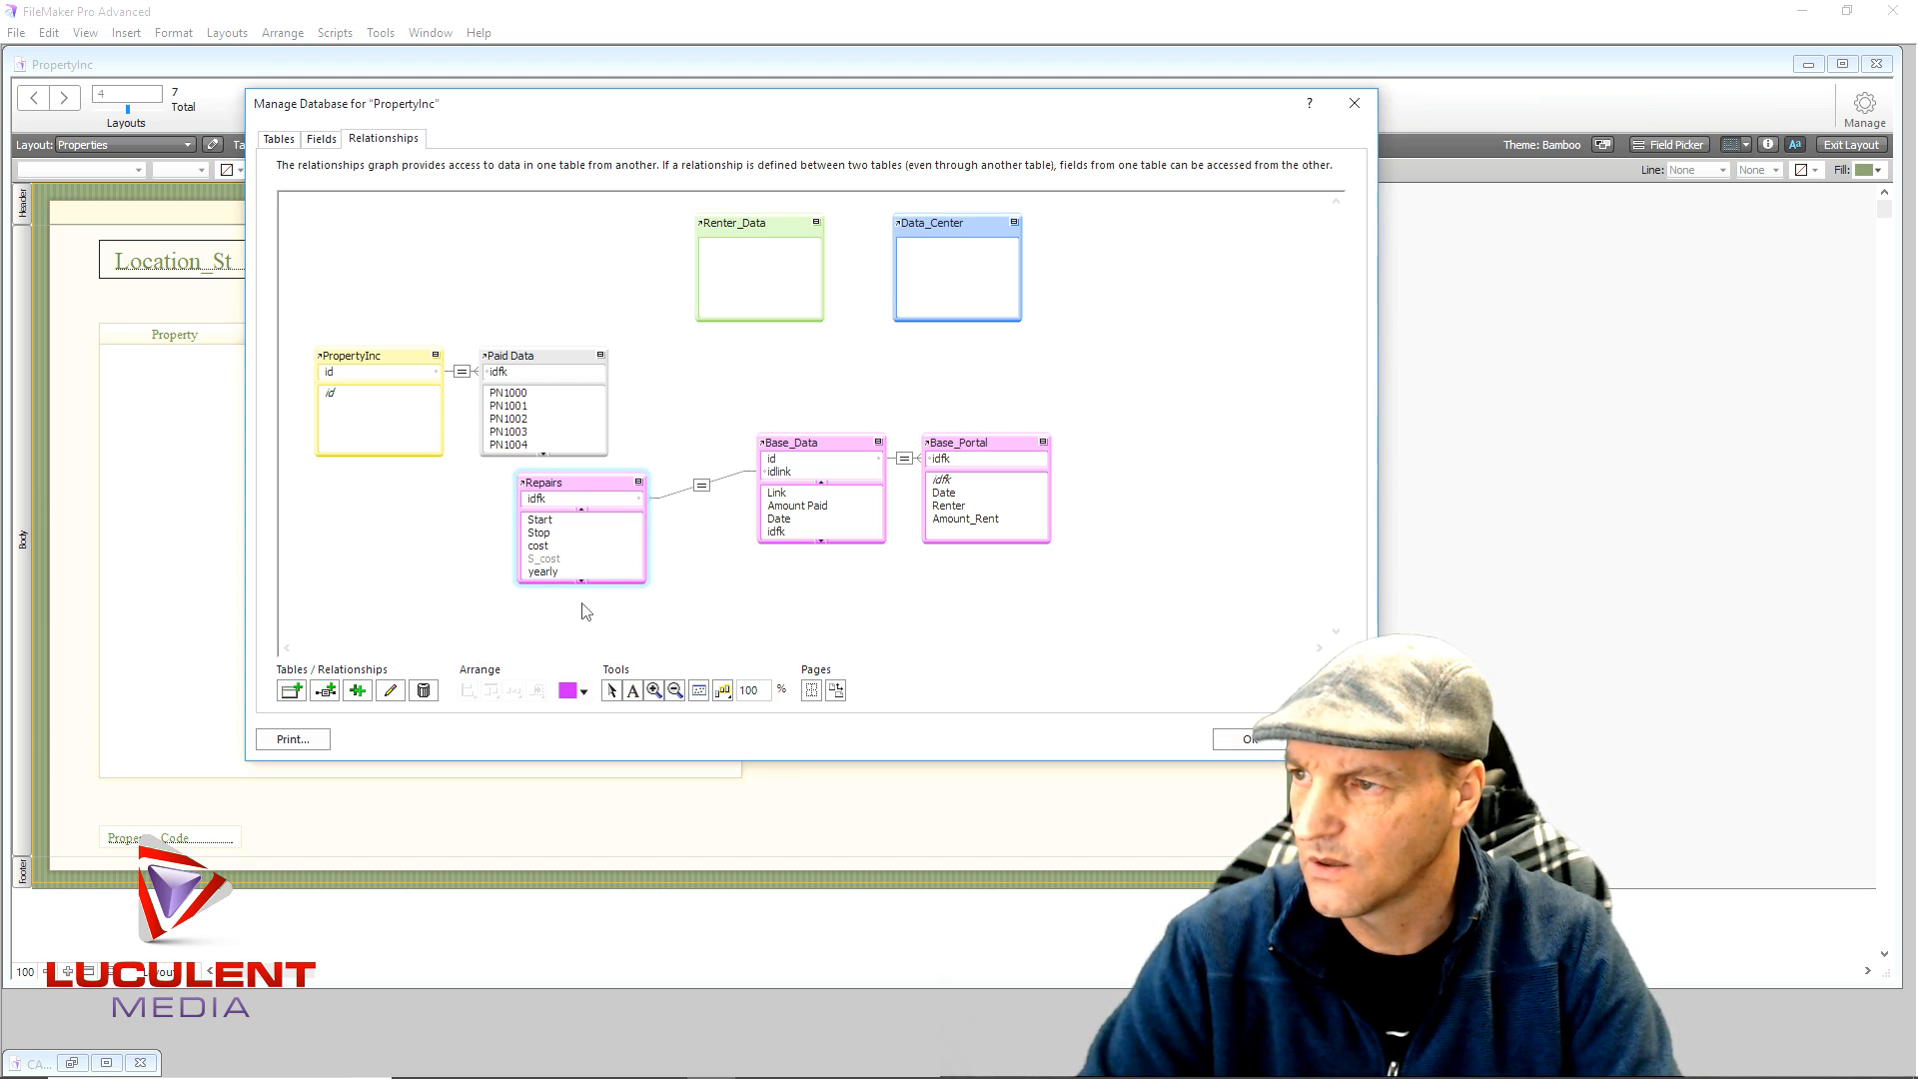
drag(579, 481, 655, 446)
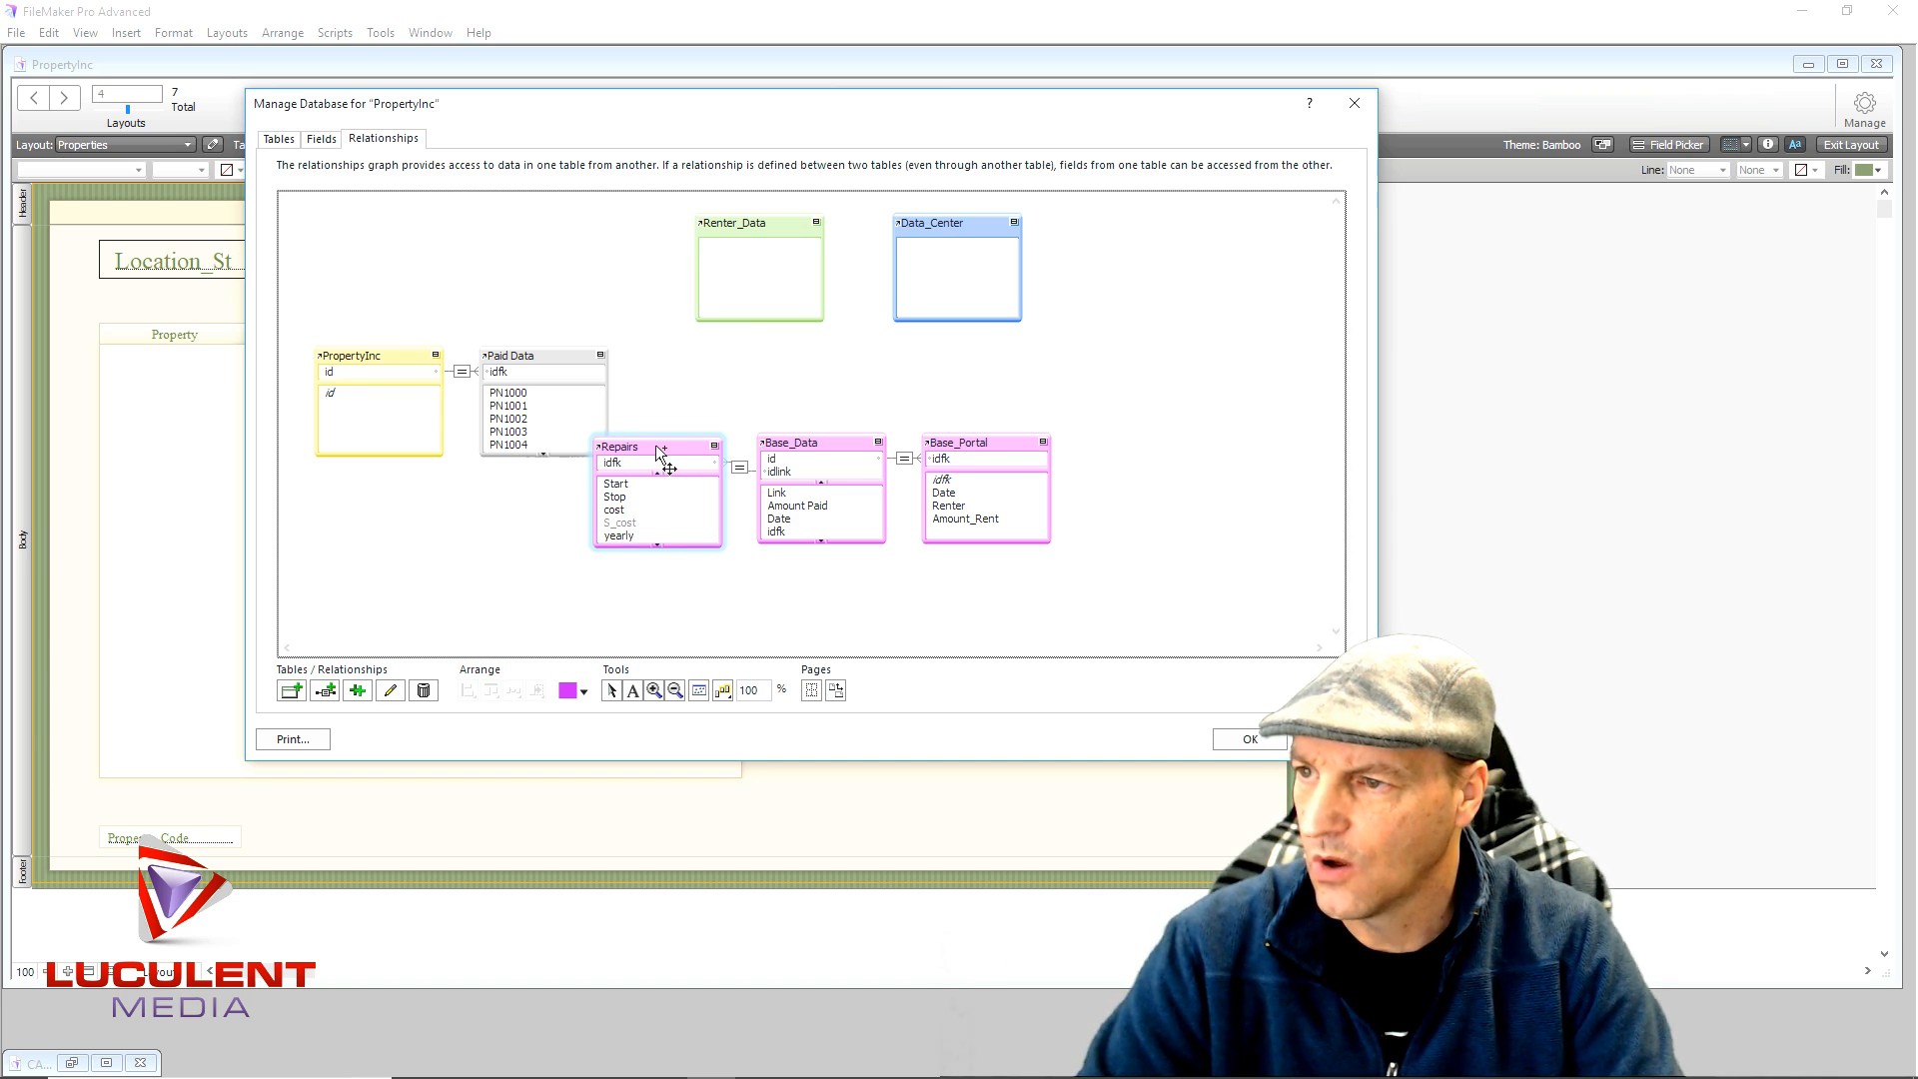
- Allow record creation on both Repairs and Base_Data sides of the idfk = idlink relationship
double_click(738, 471)
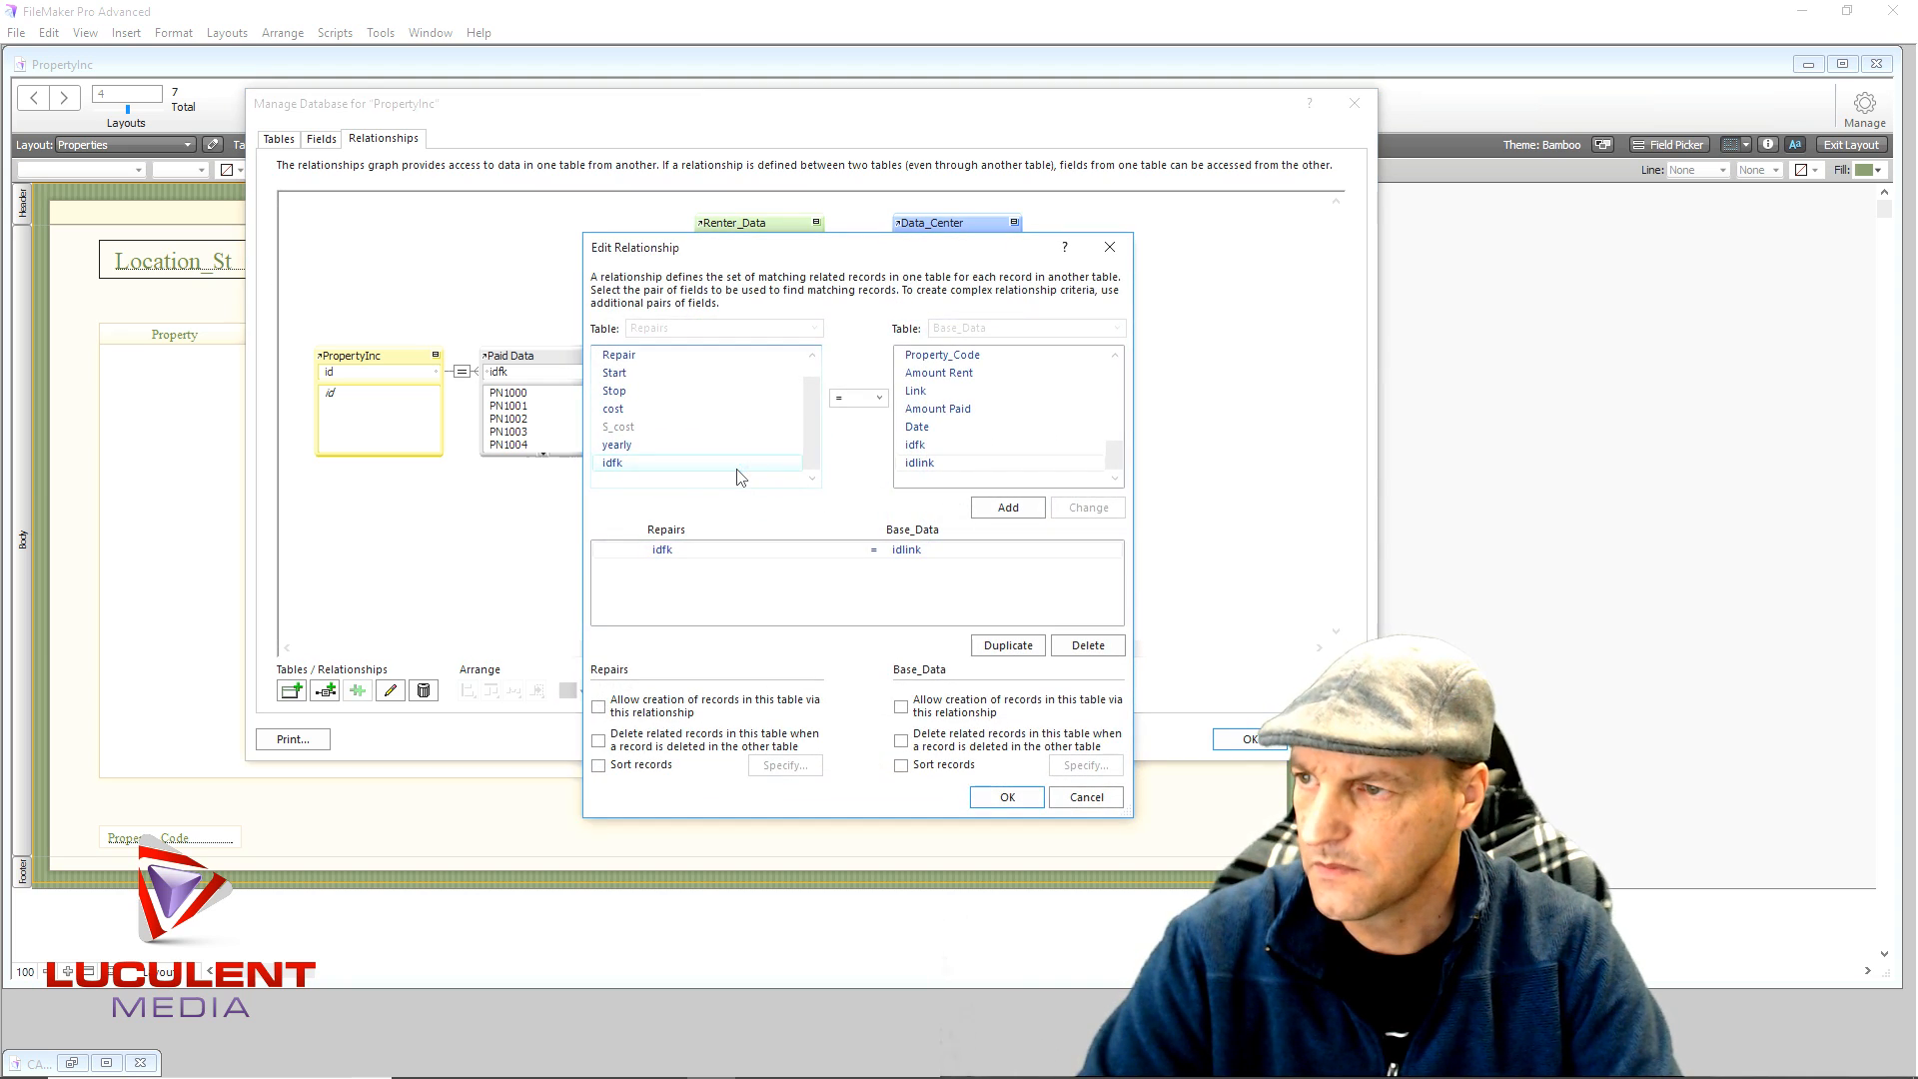
click(600, 708)
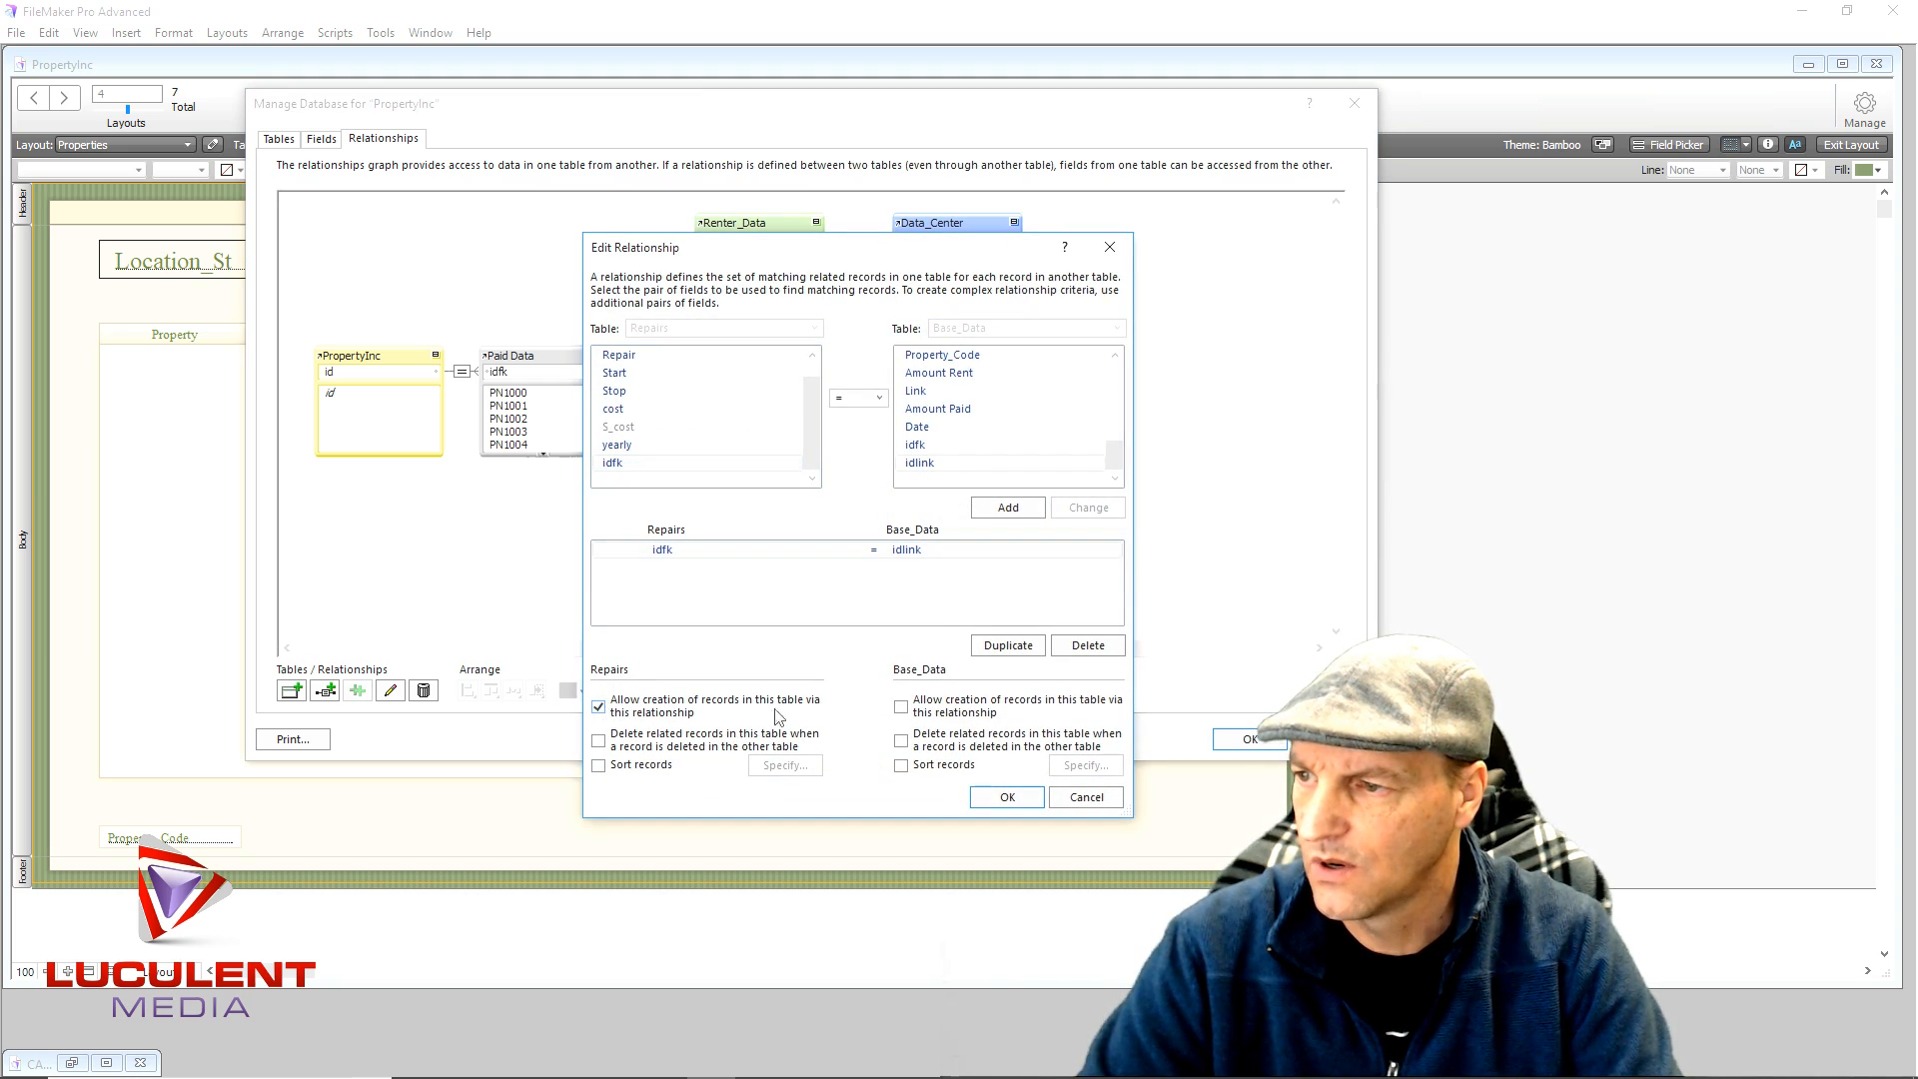
click(902, 709)
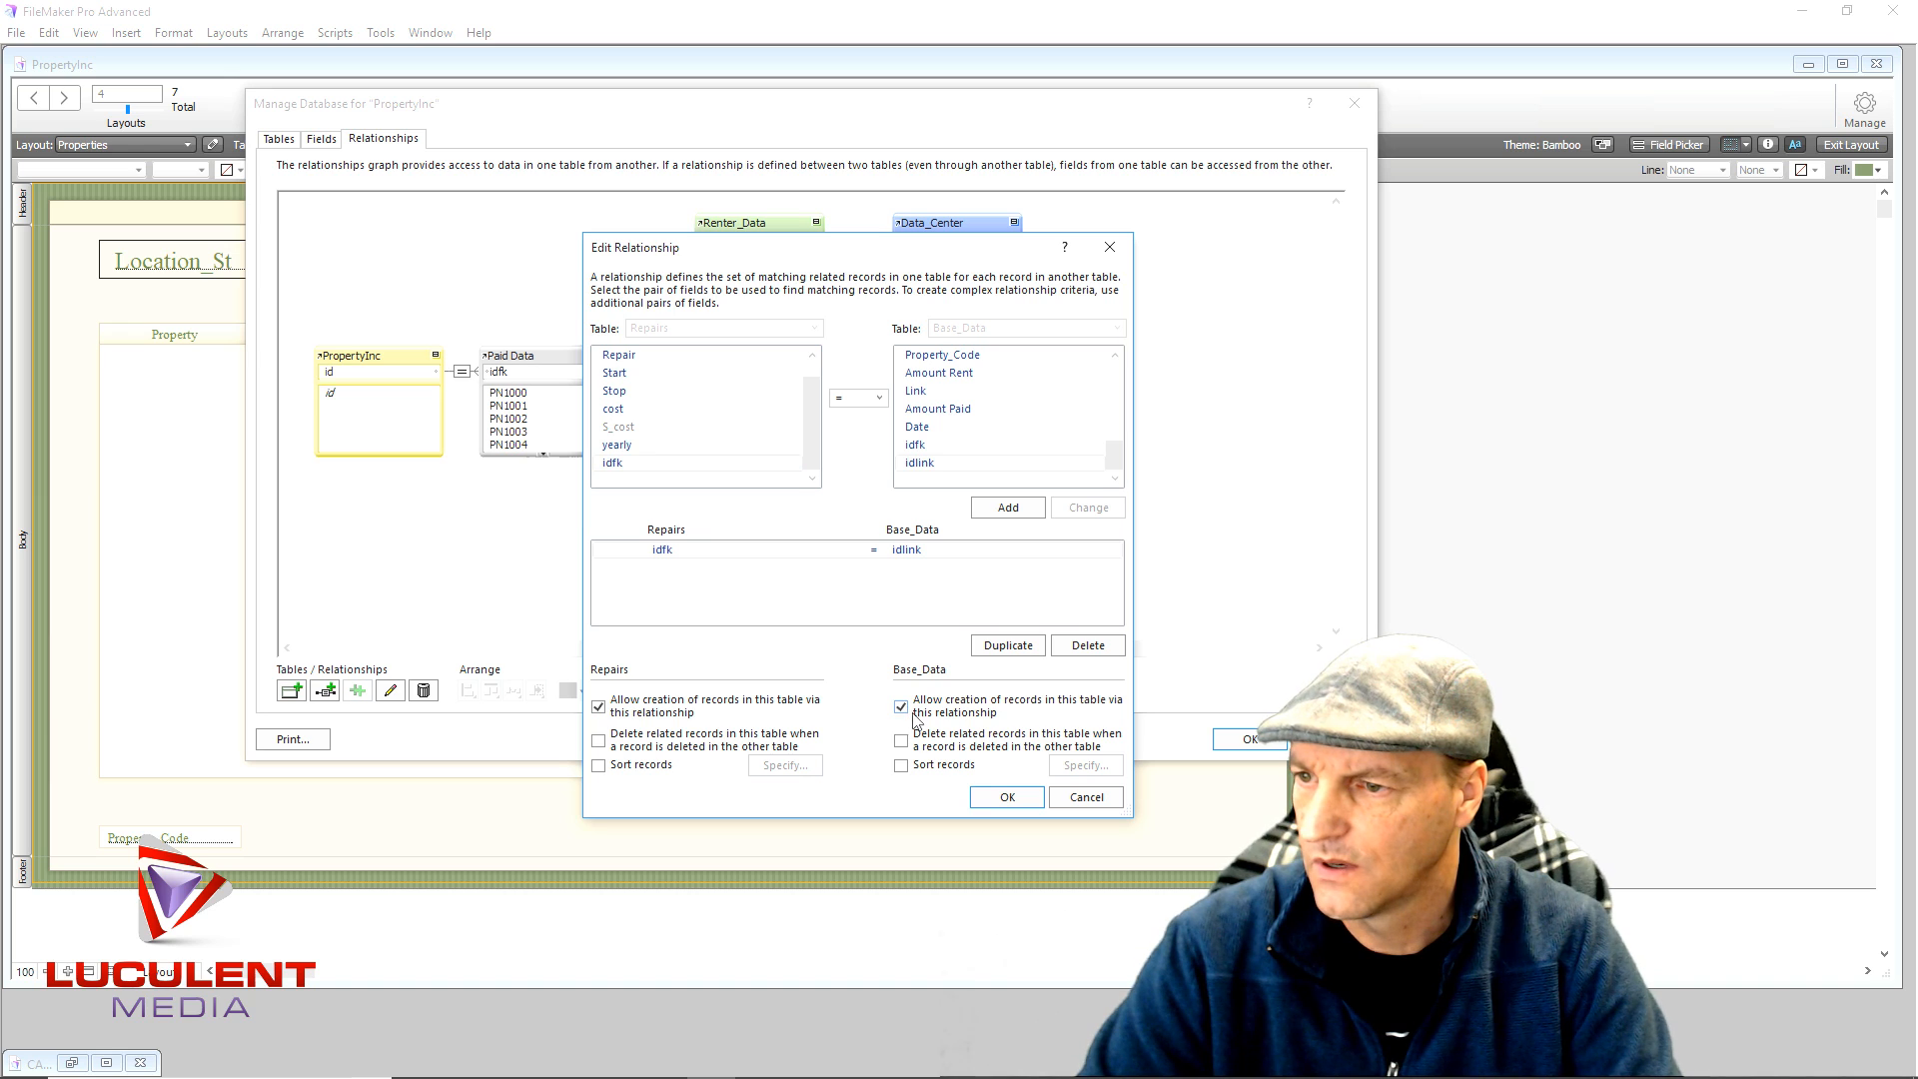
click(989, 798)
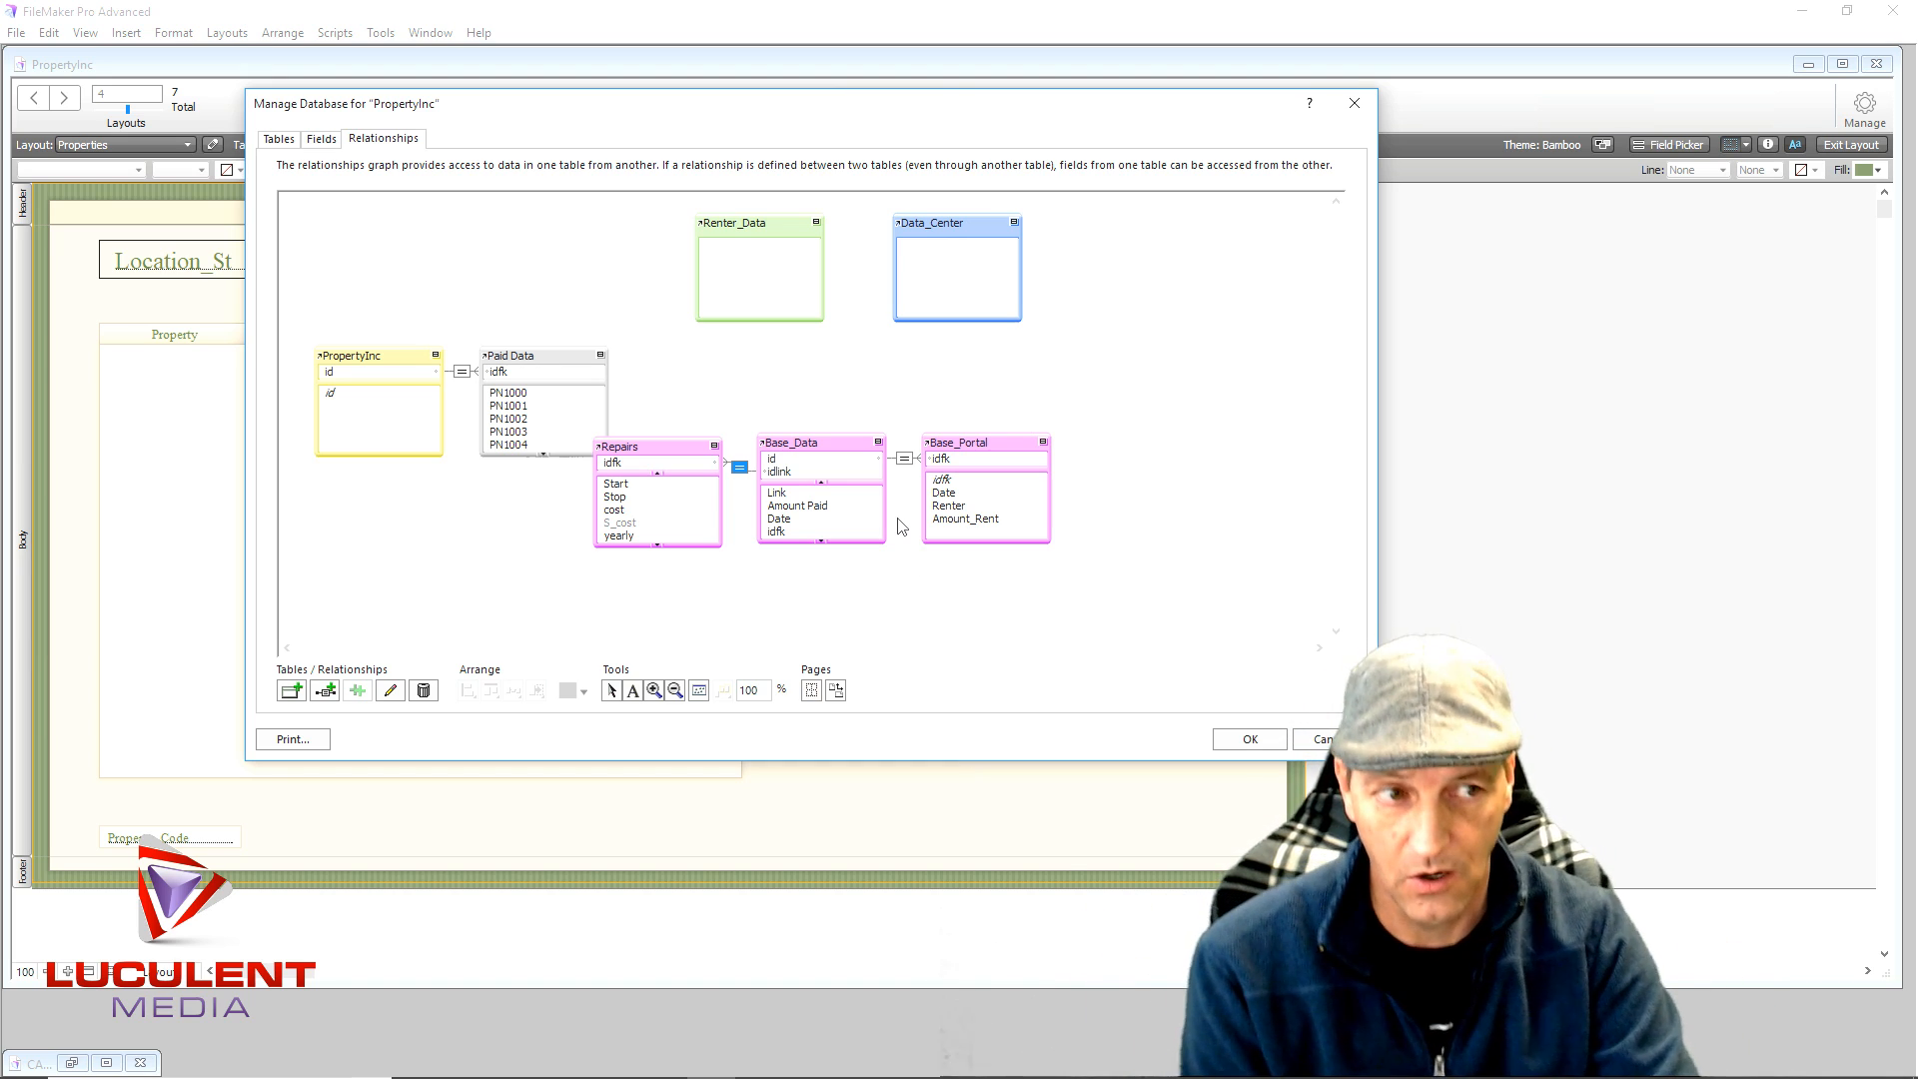
- Collapse Repairs, Base_Data and Base_Portal, align their tops, space them evenly, and move them up-right
click(714, 445)
click(878, 442)
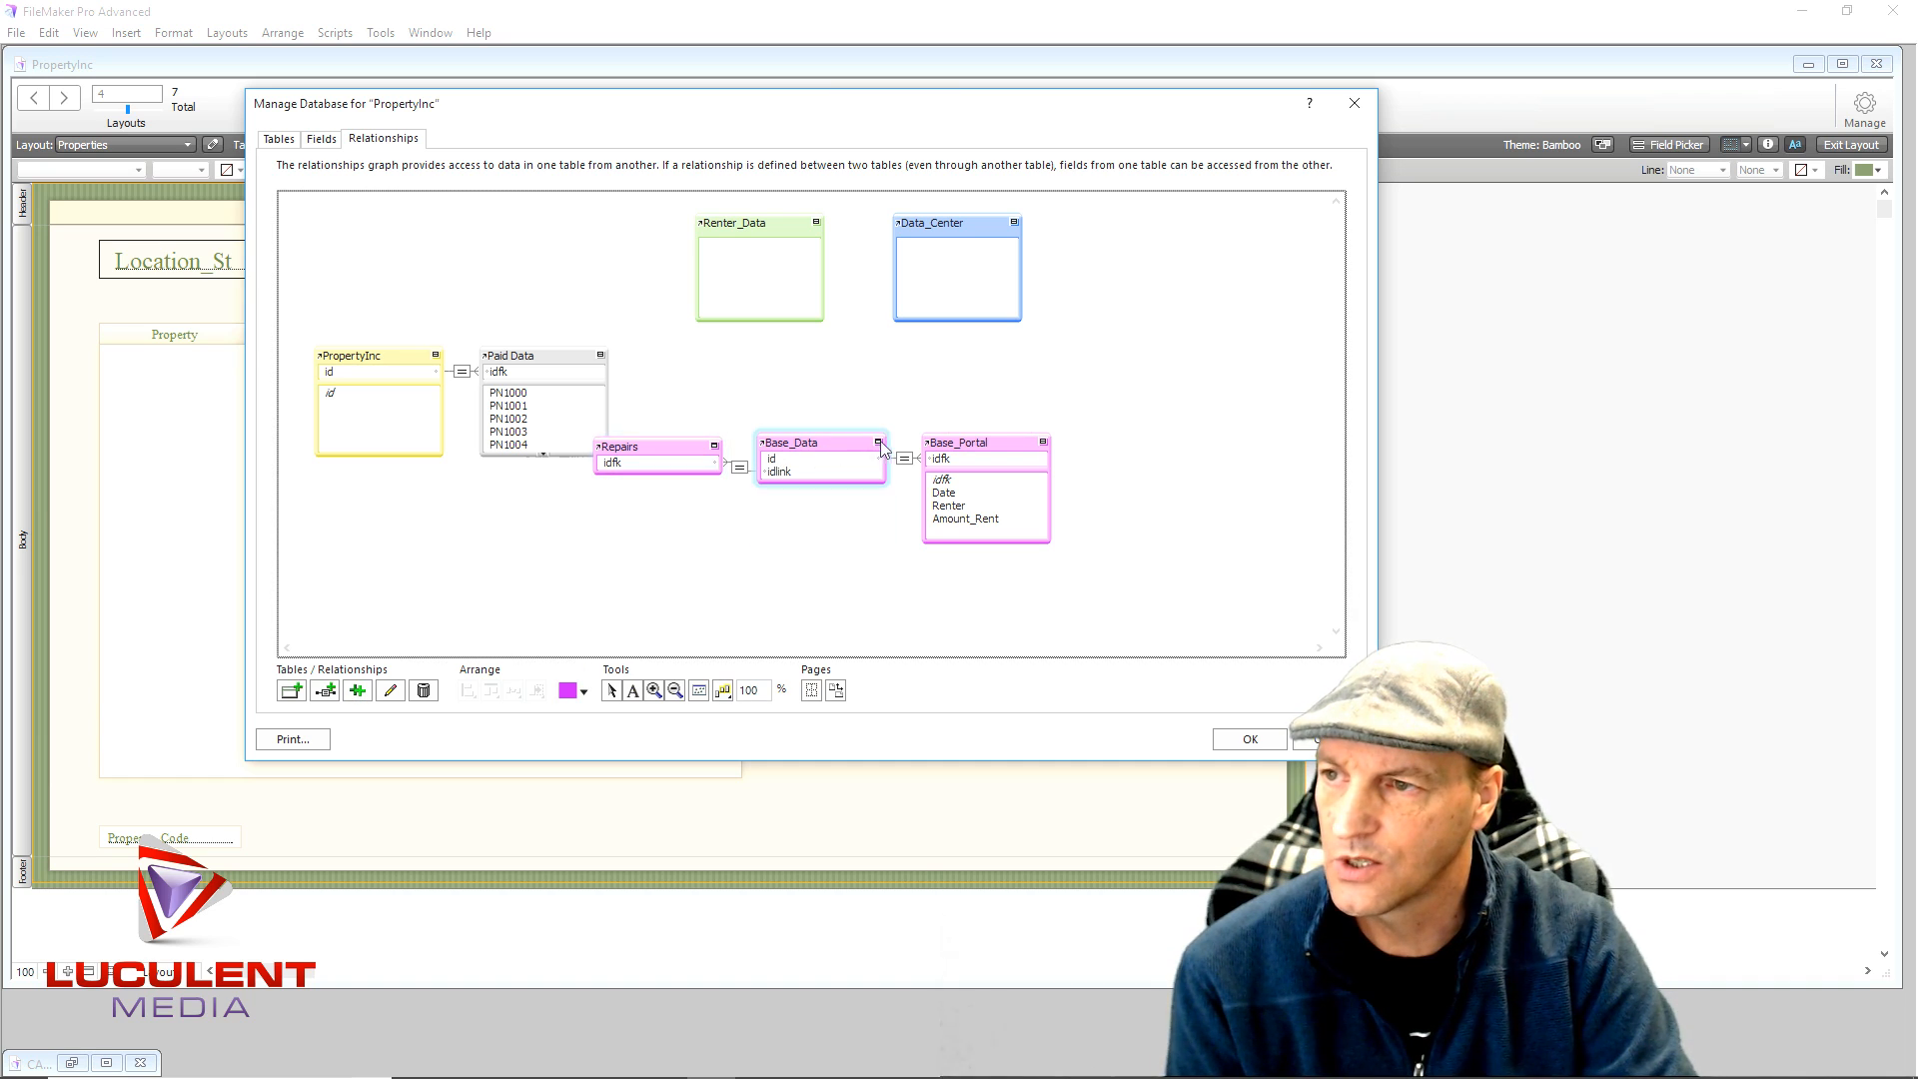
click(1042, 442)
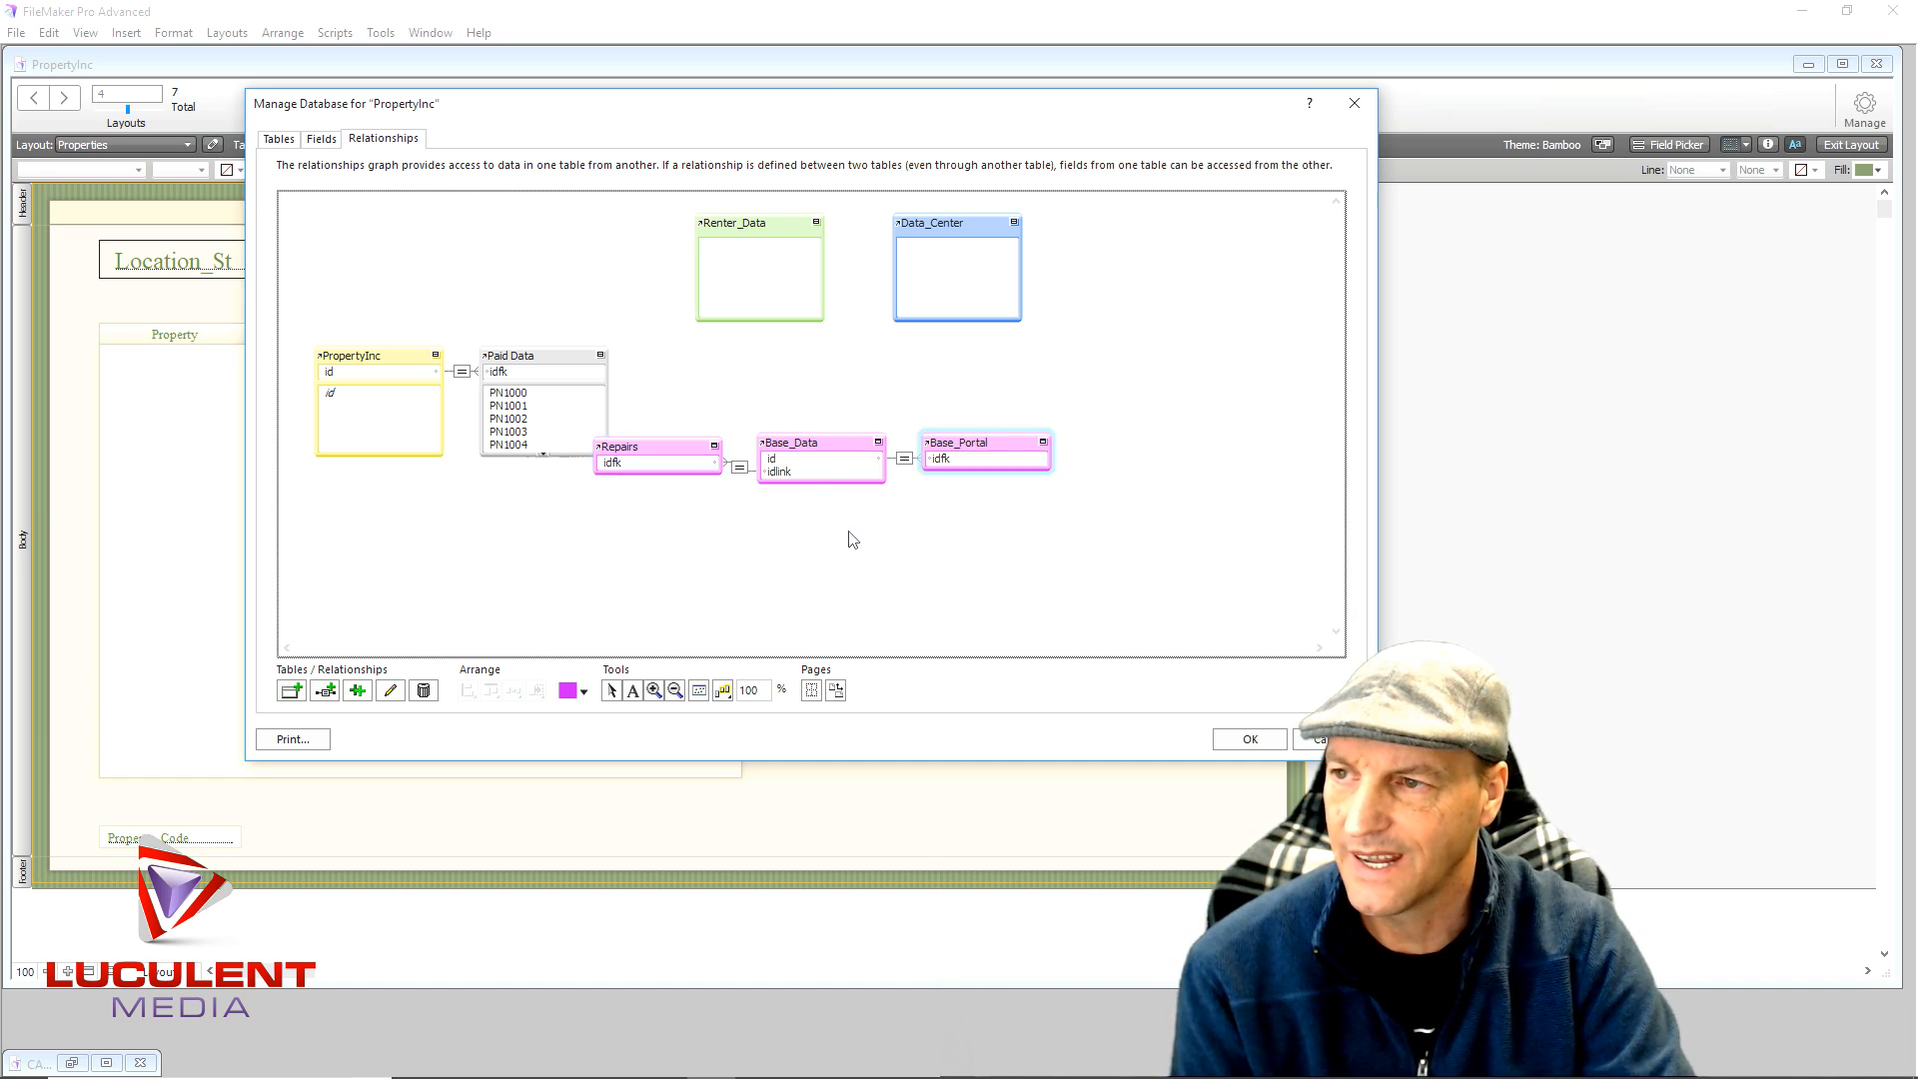
drag(1142, 413, 680, 536)
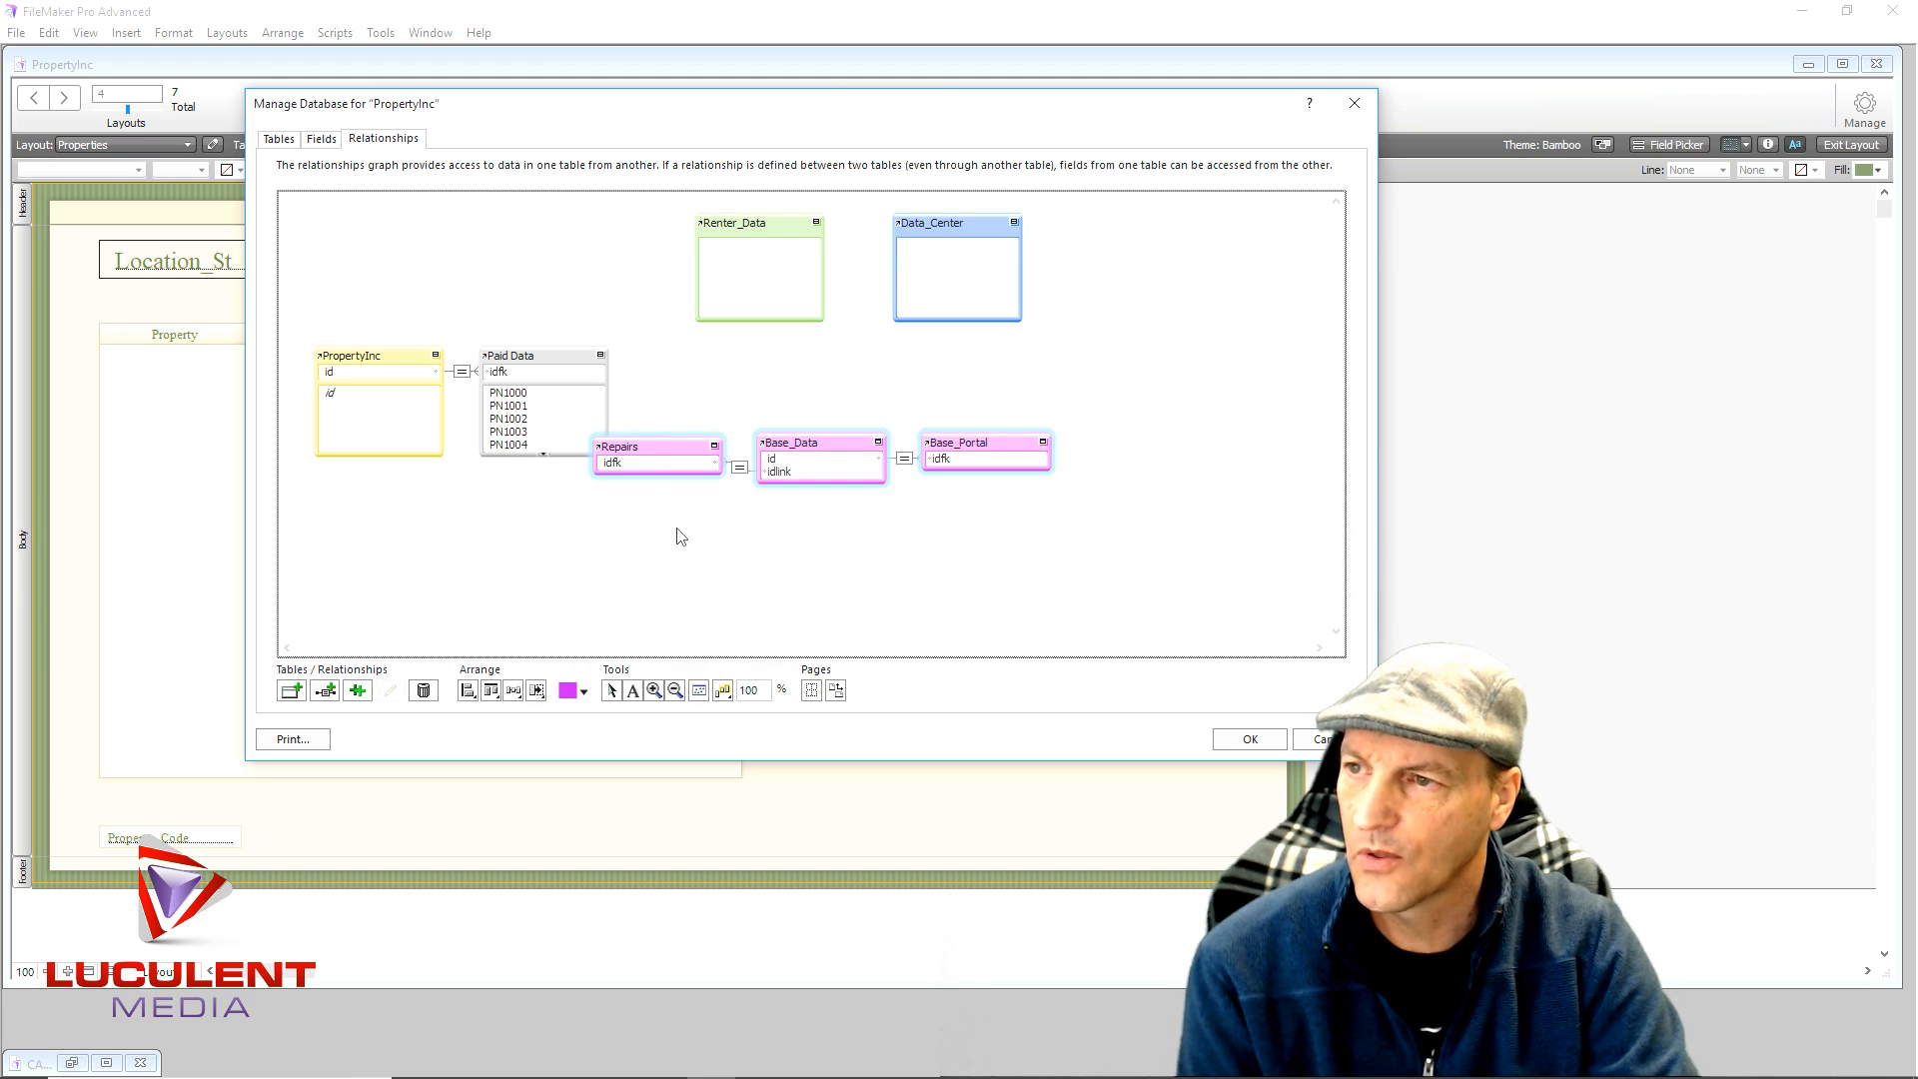
click(491, 691)
click(389, 716)
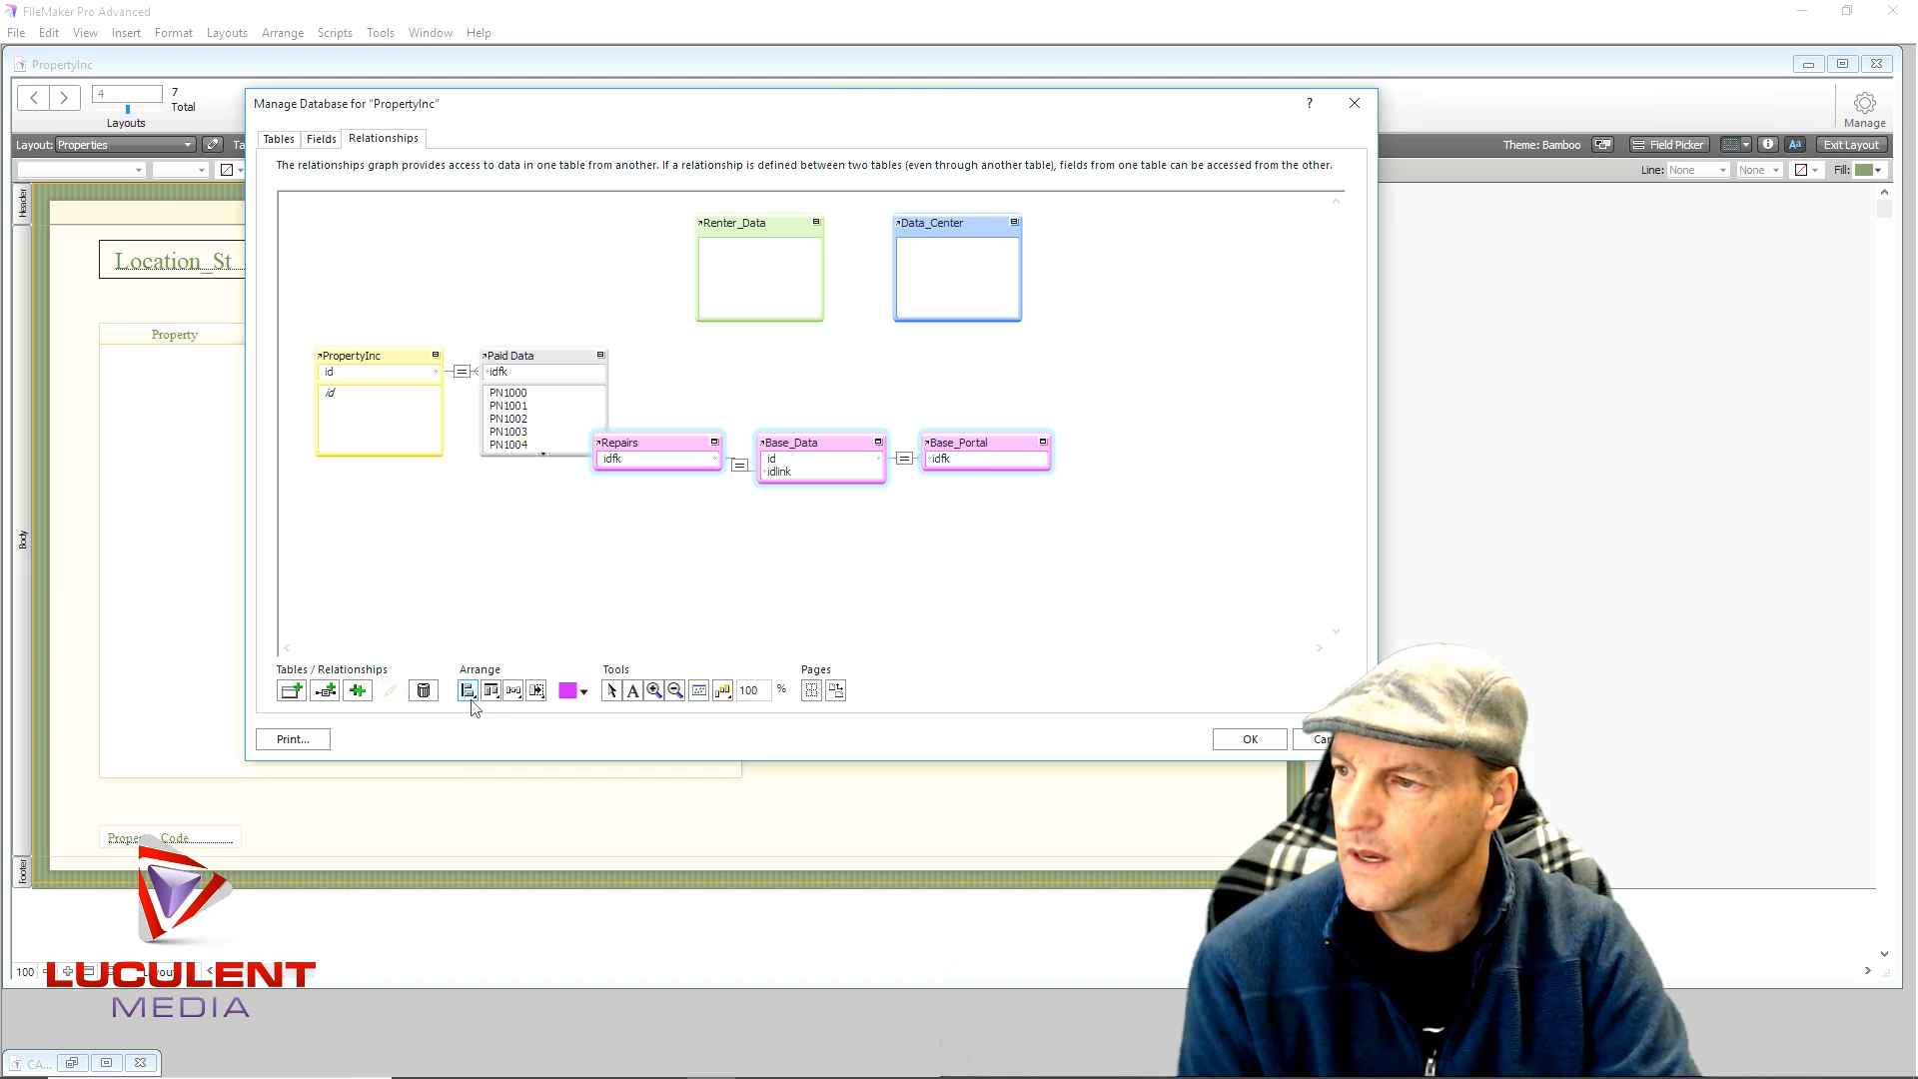
click(515, 694)
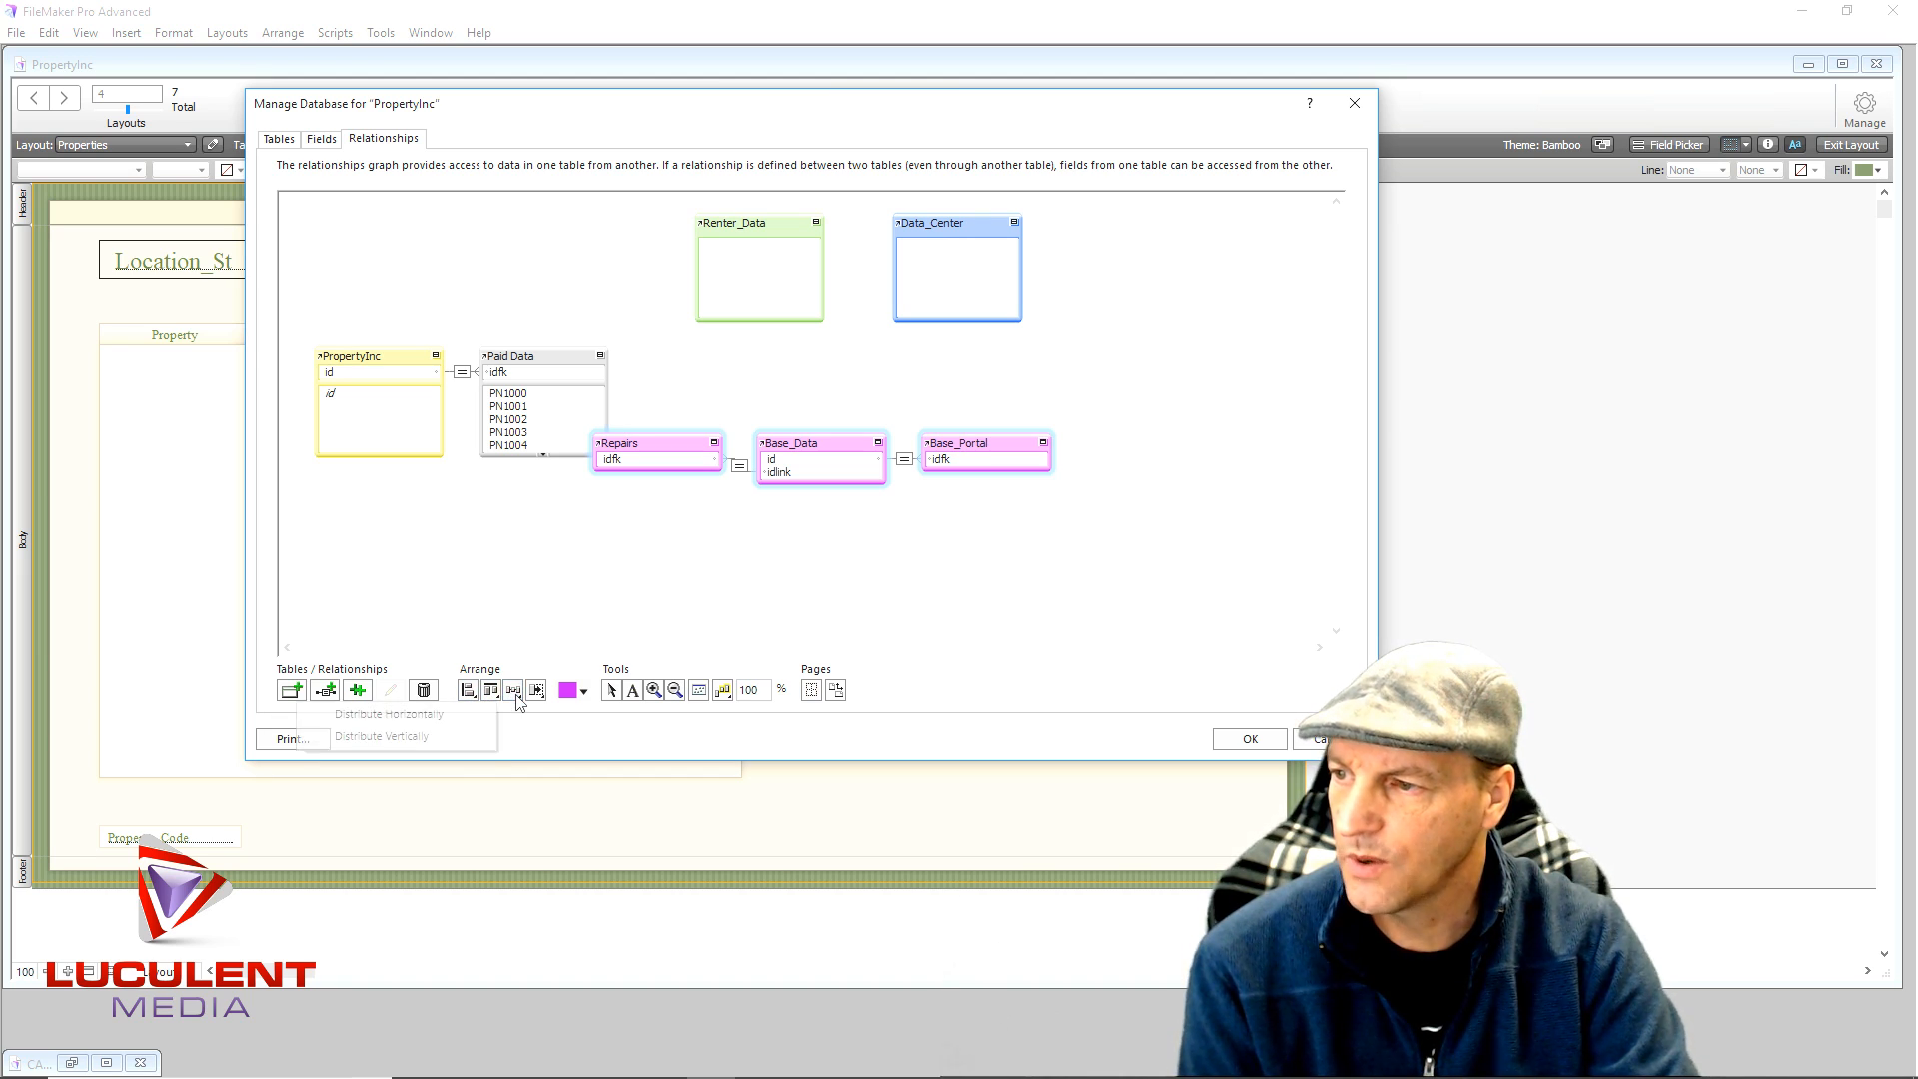
click(452, 715)
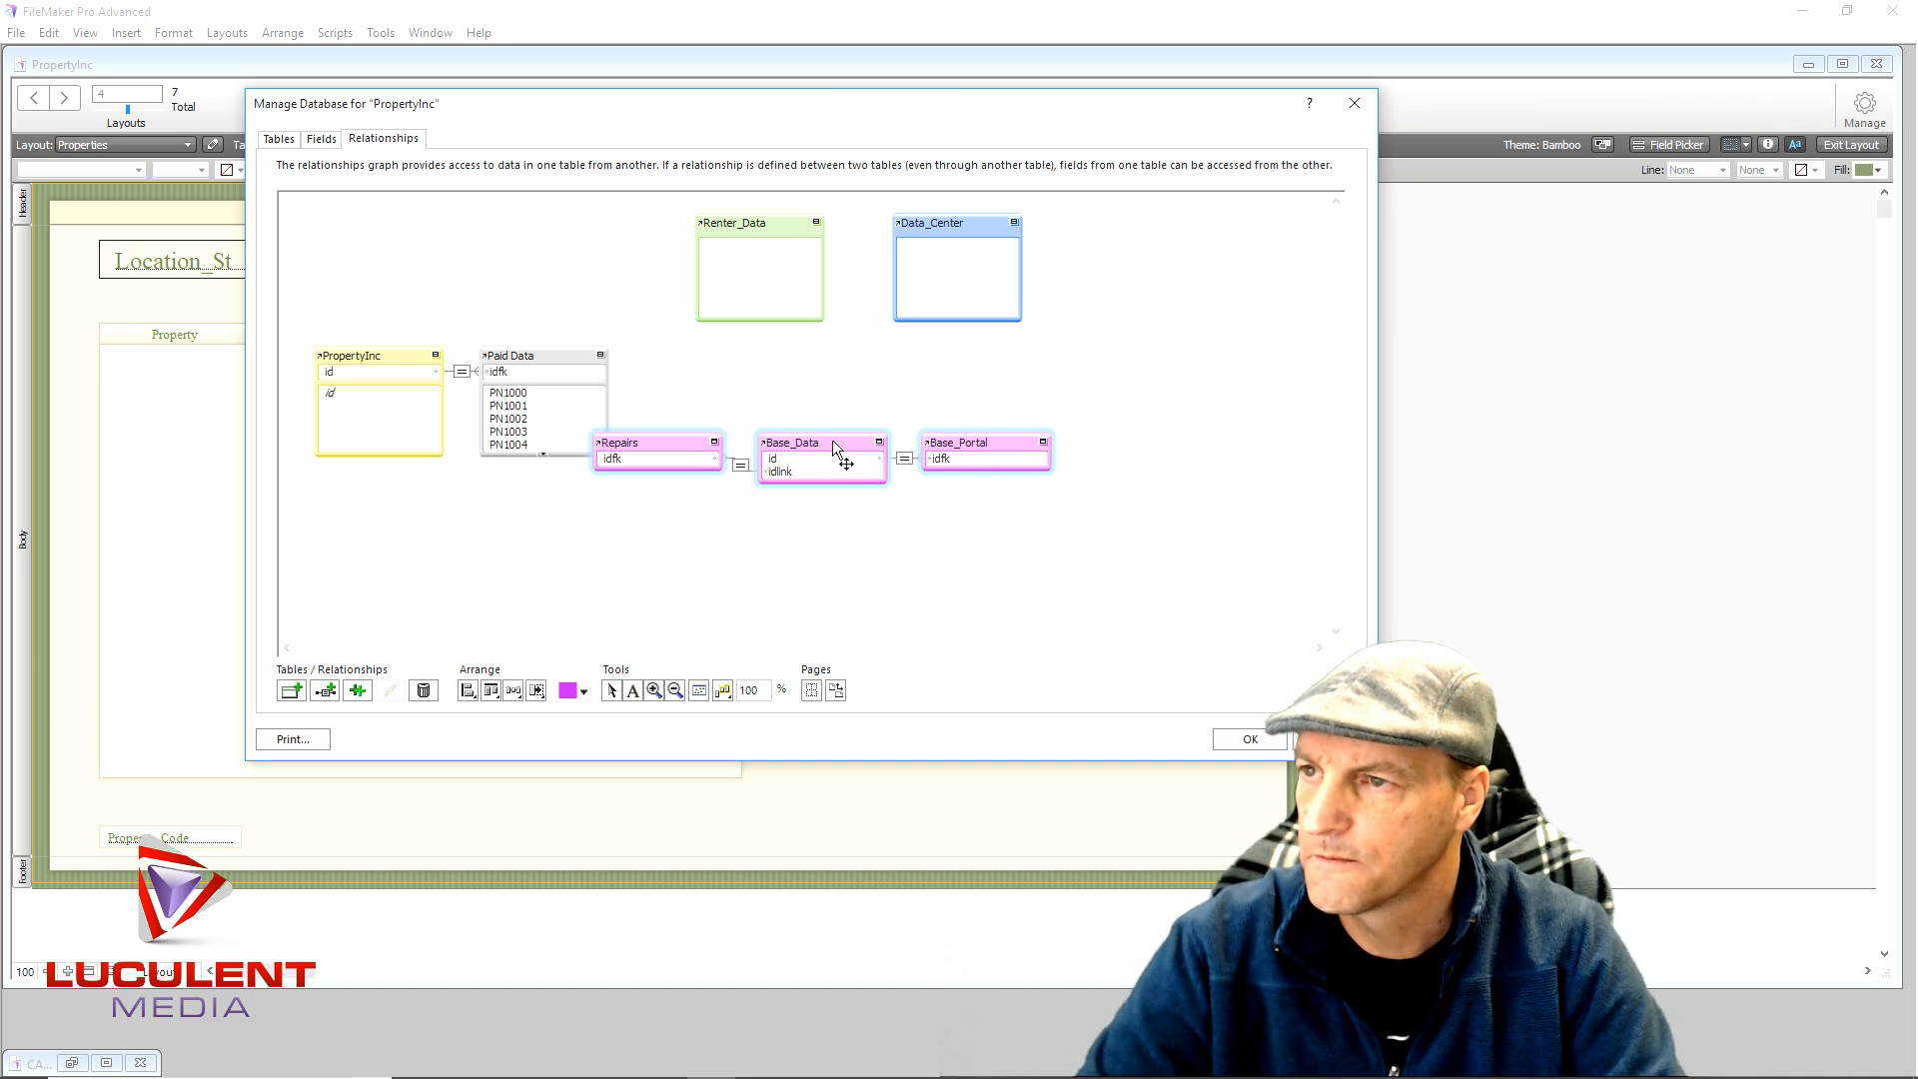
drag(833, 440, 1095, 357)
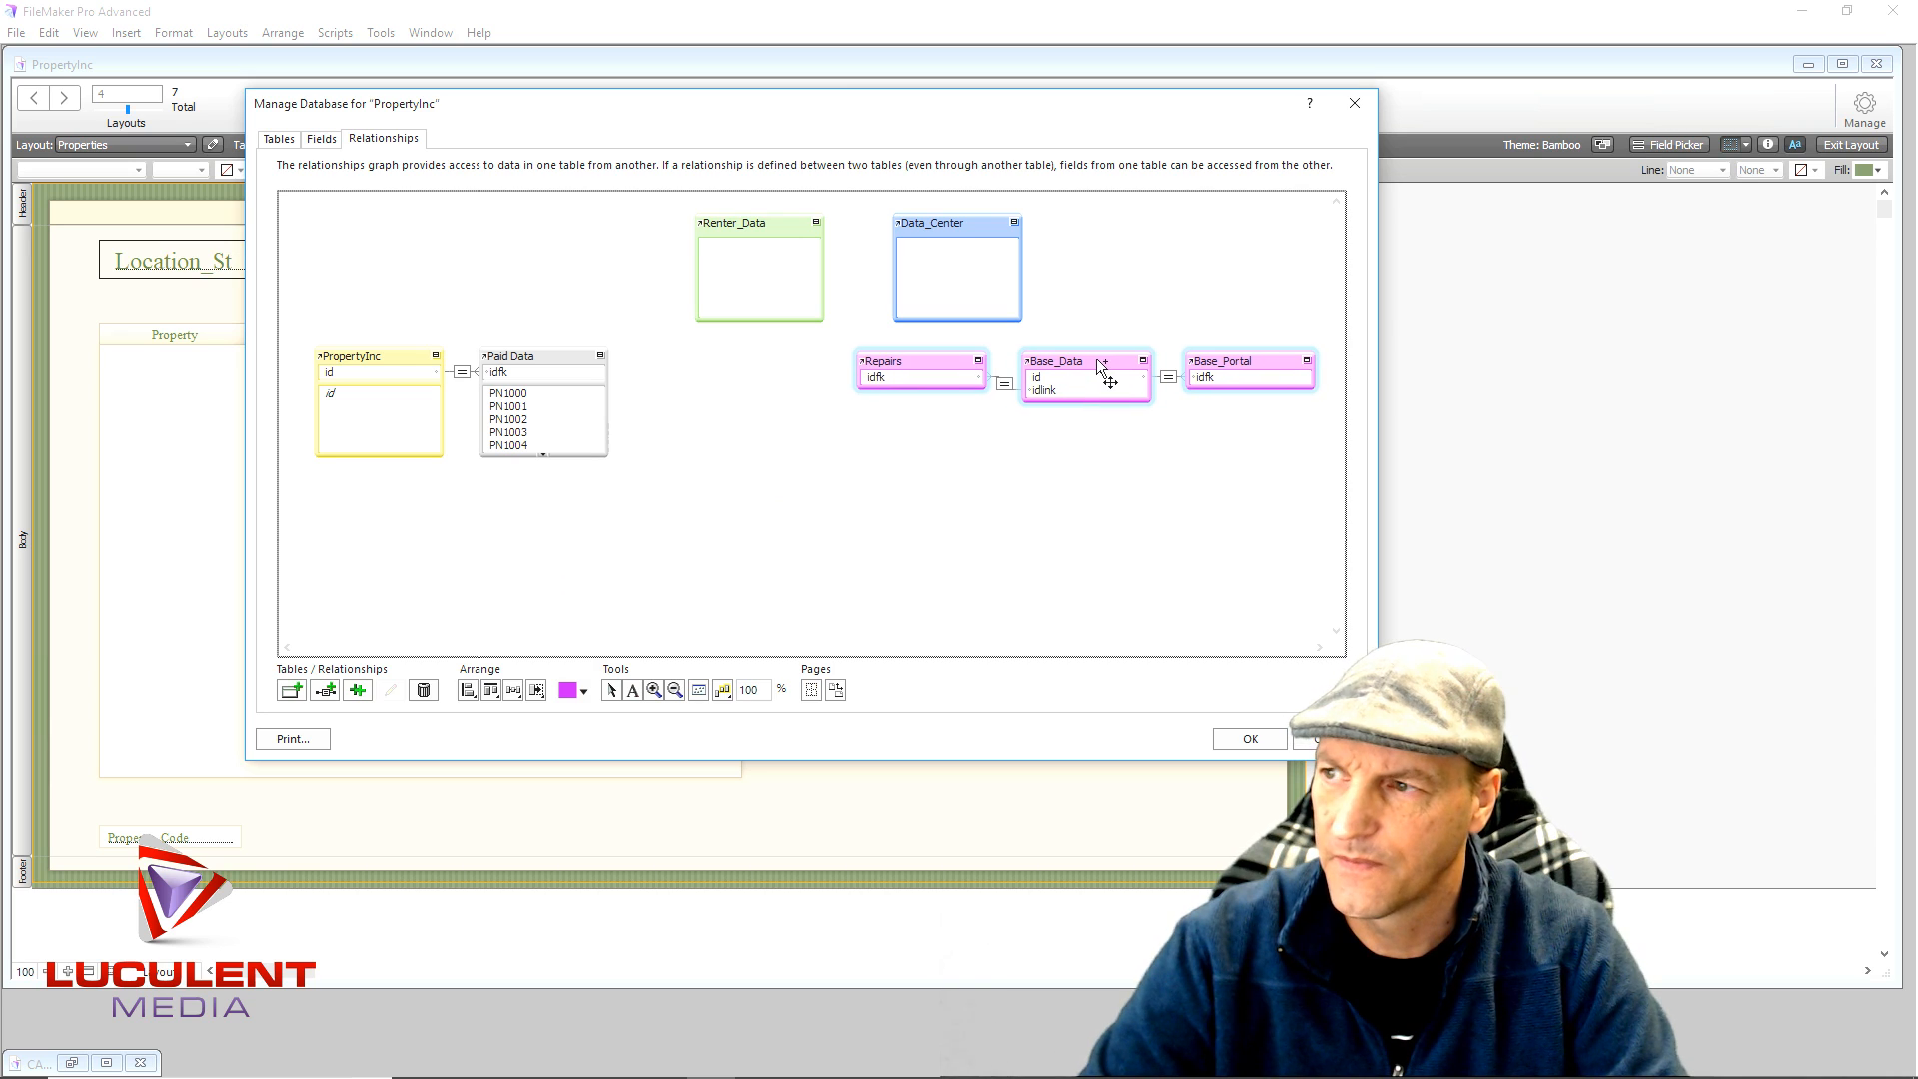
- Collapse the Paid Data and PropertyInc tables to their key fields
click(600, 356)
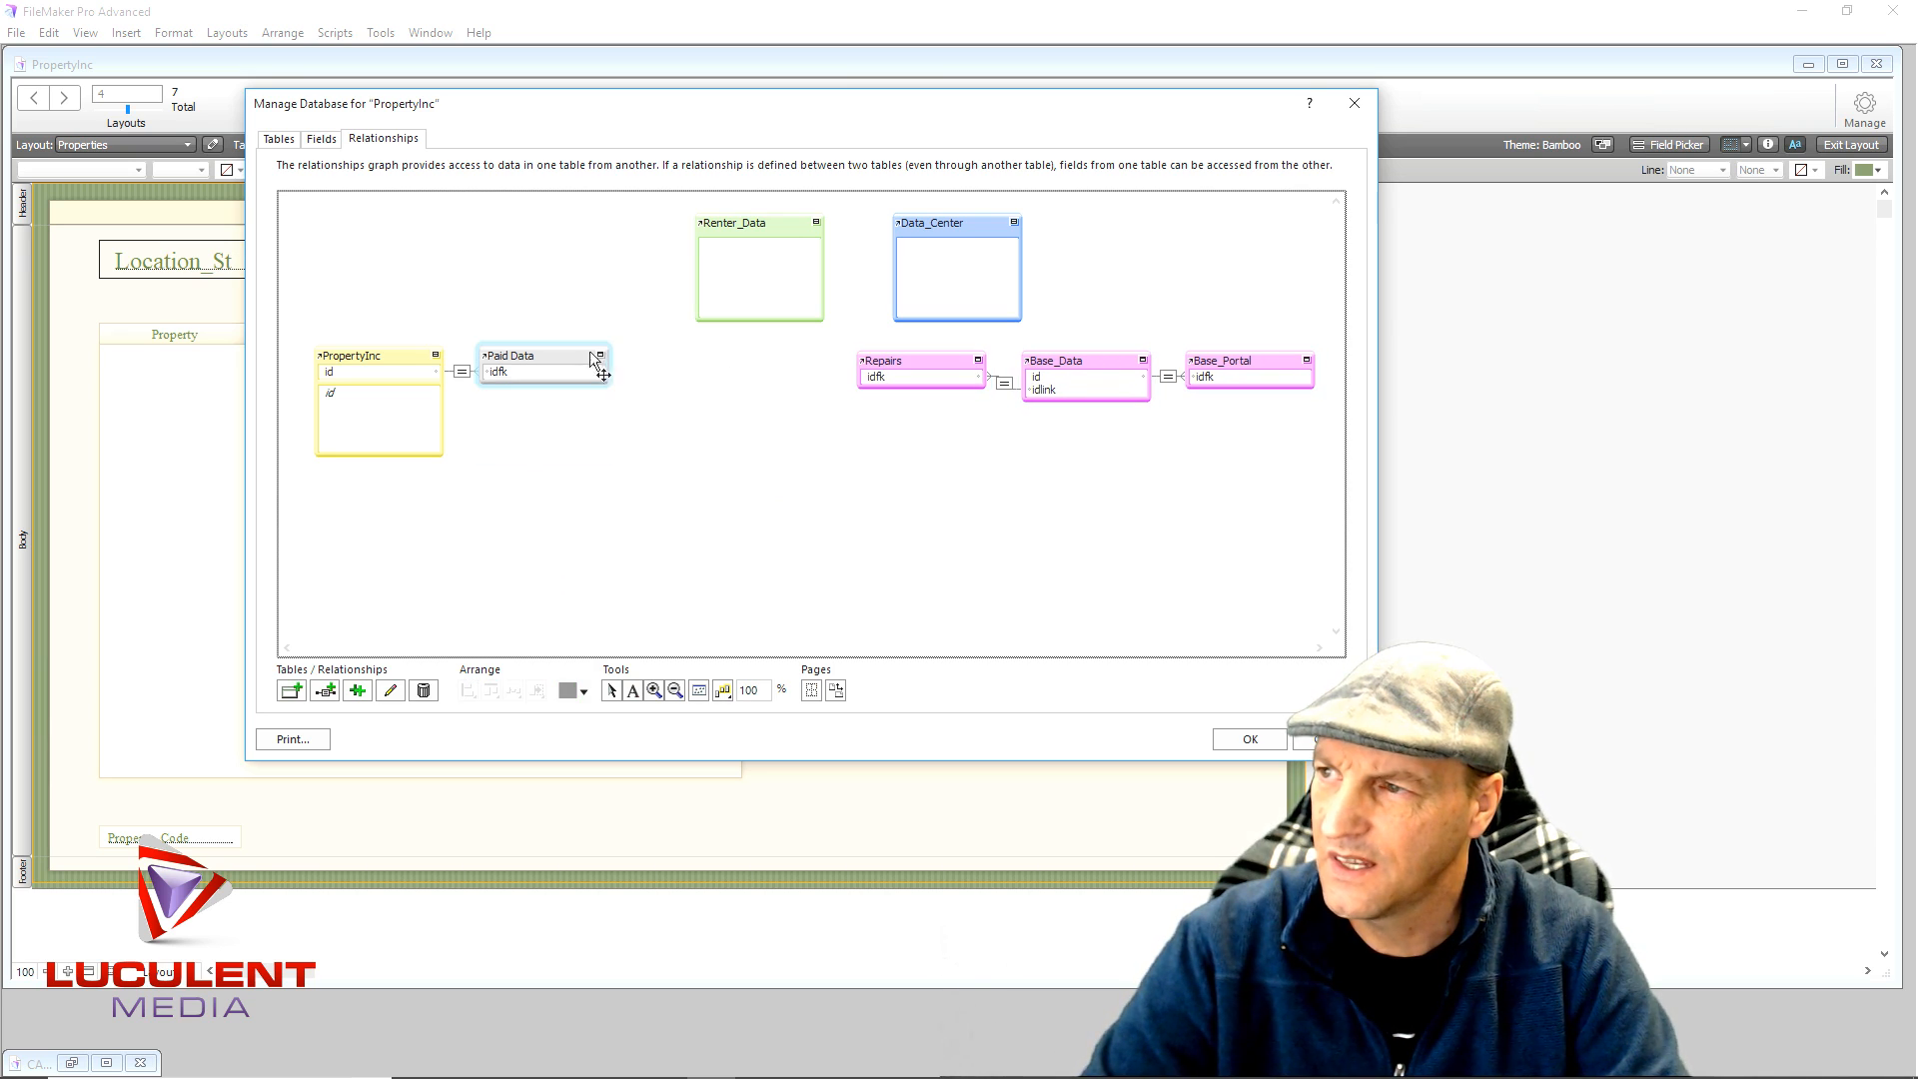
click(435, 356)
drag(307, 319, 1083, 427)
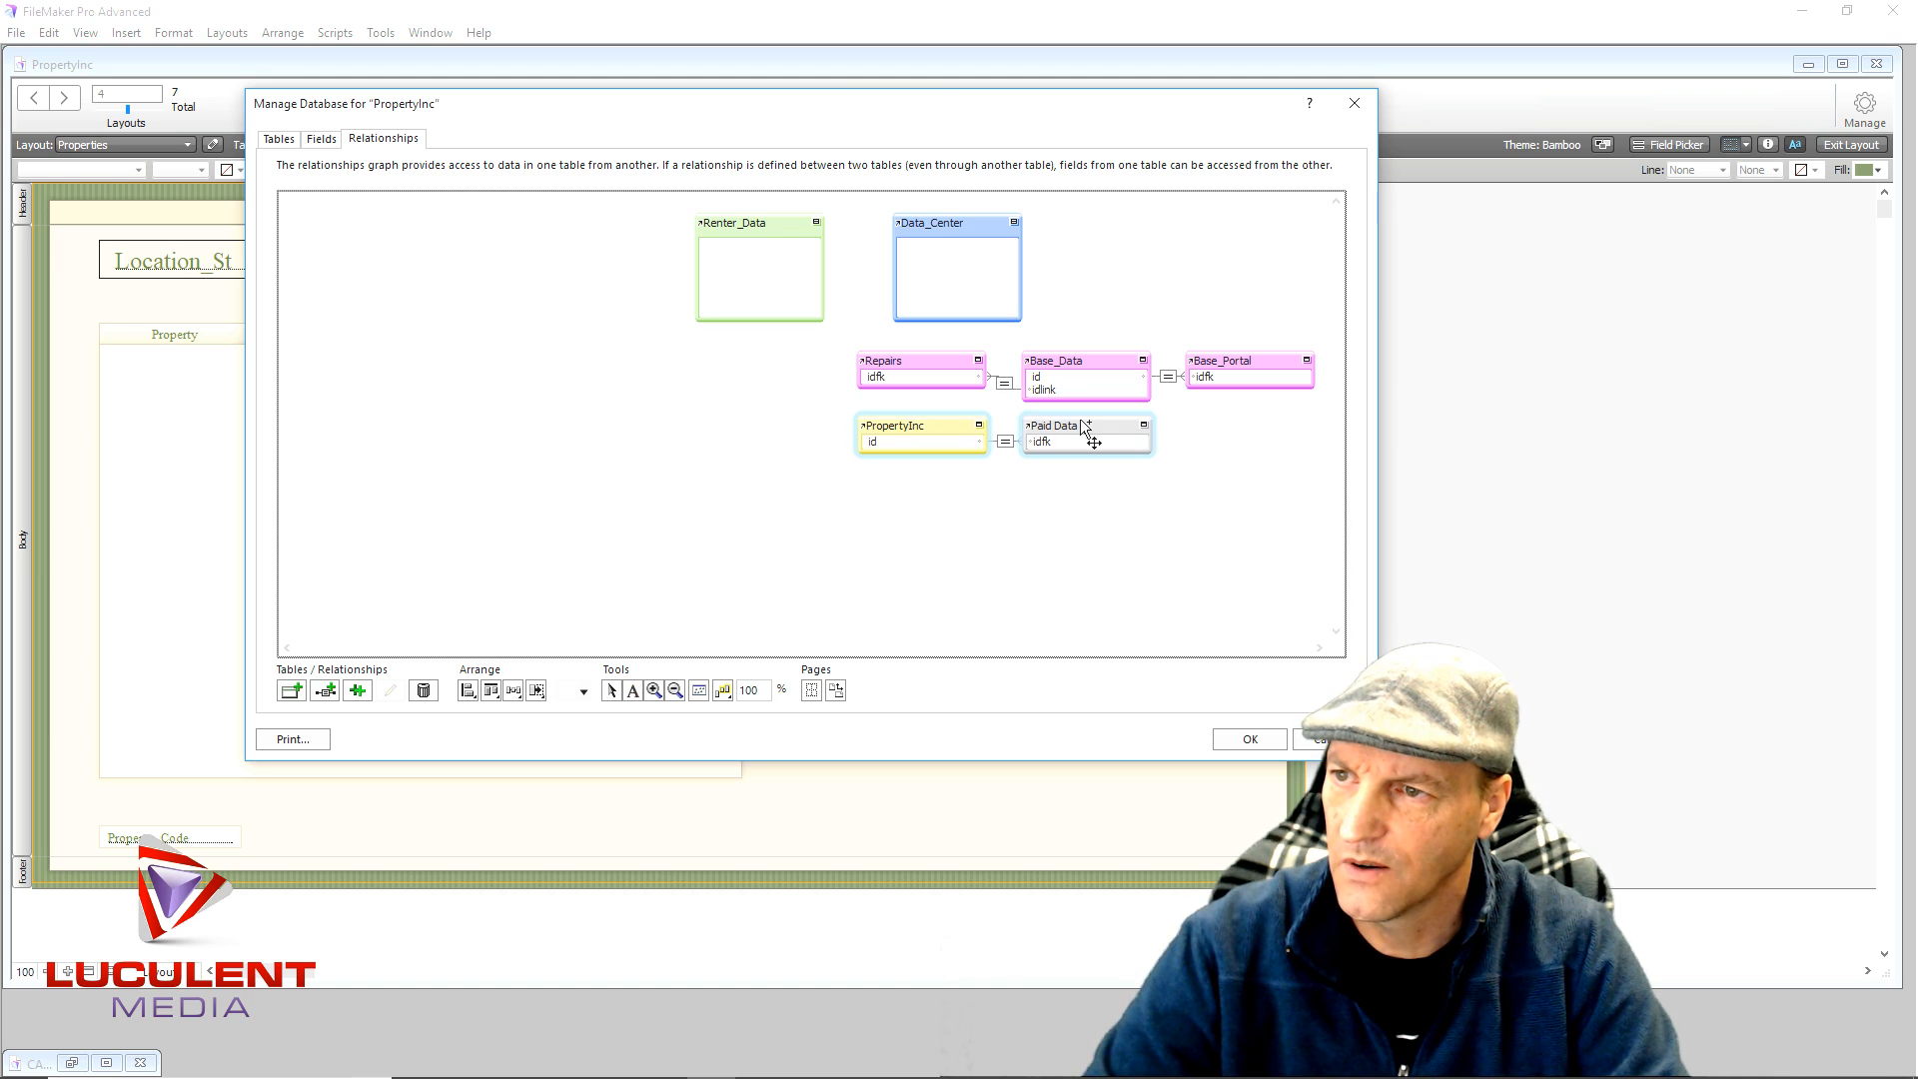
click(1007, 518)
click(920, 425)
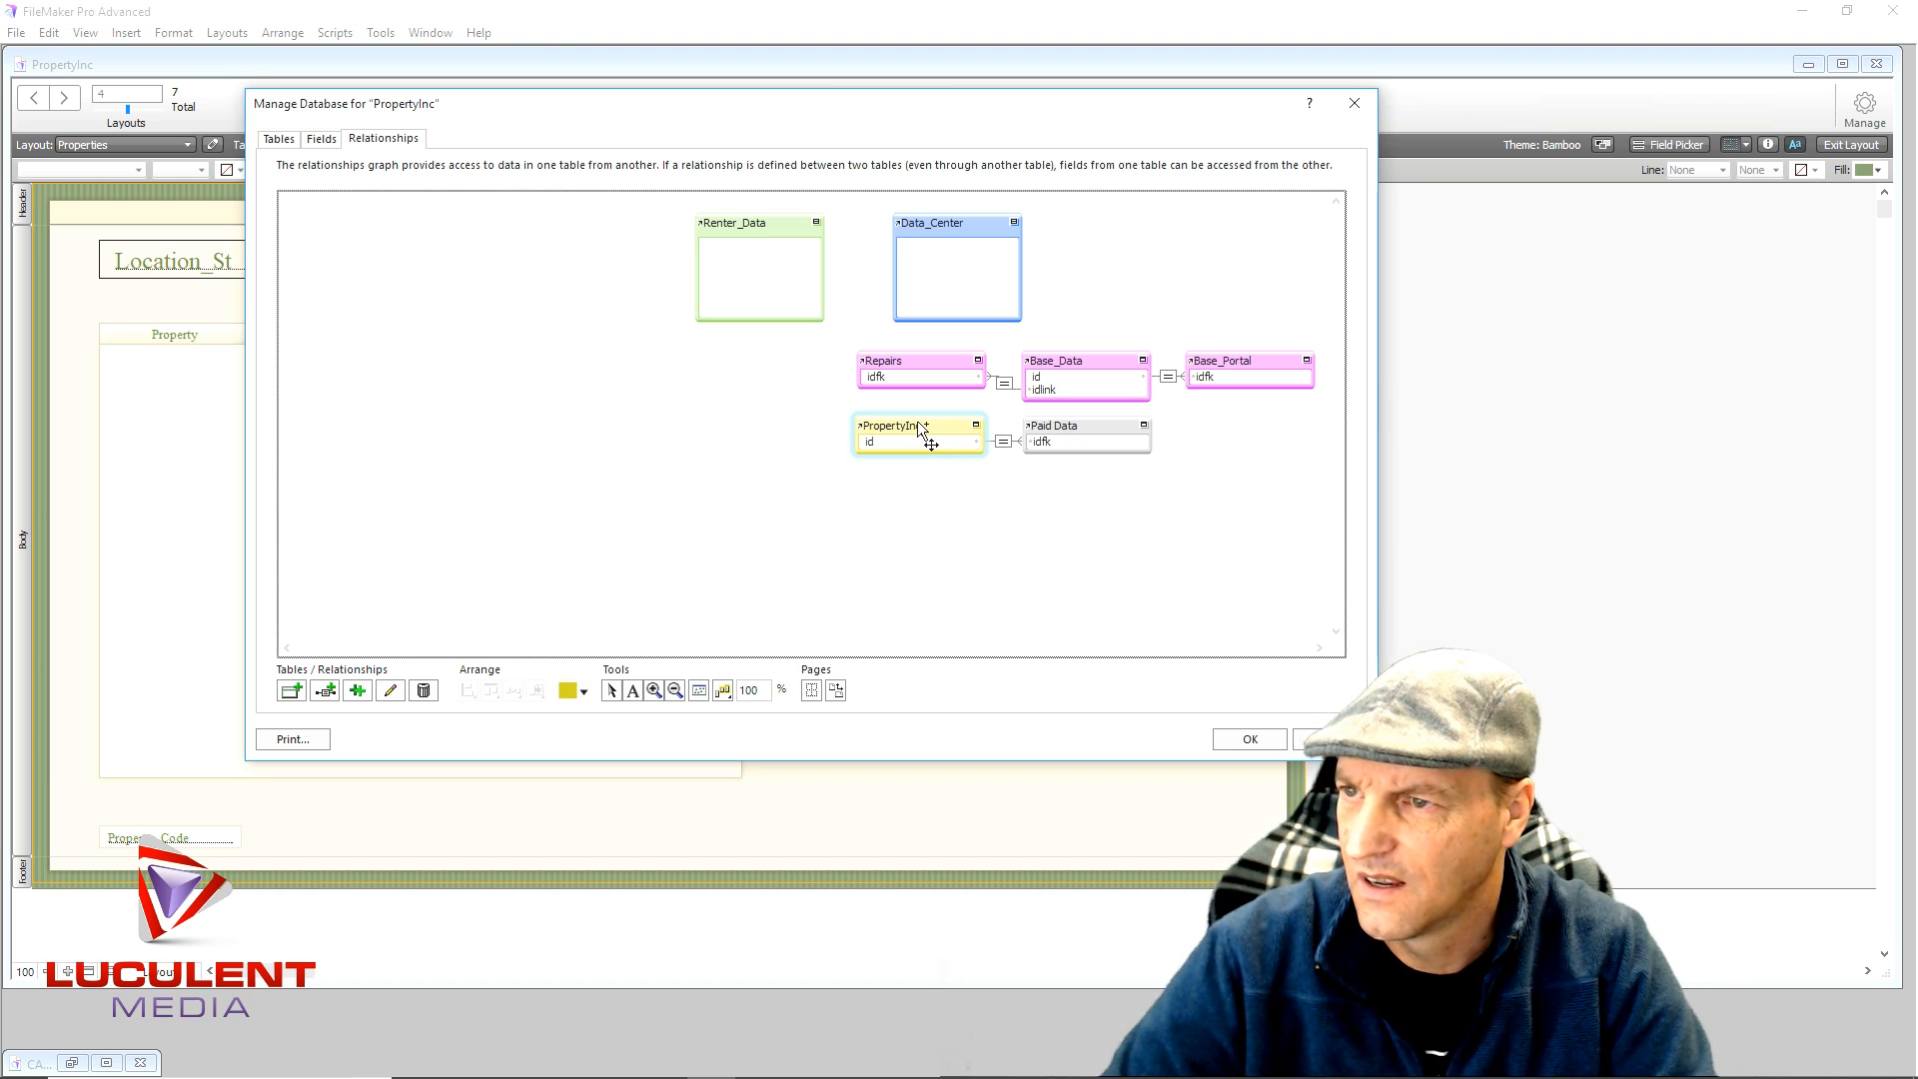
click(874, 528)
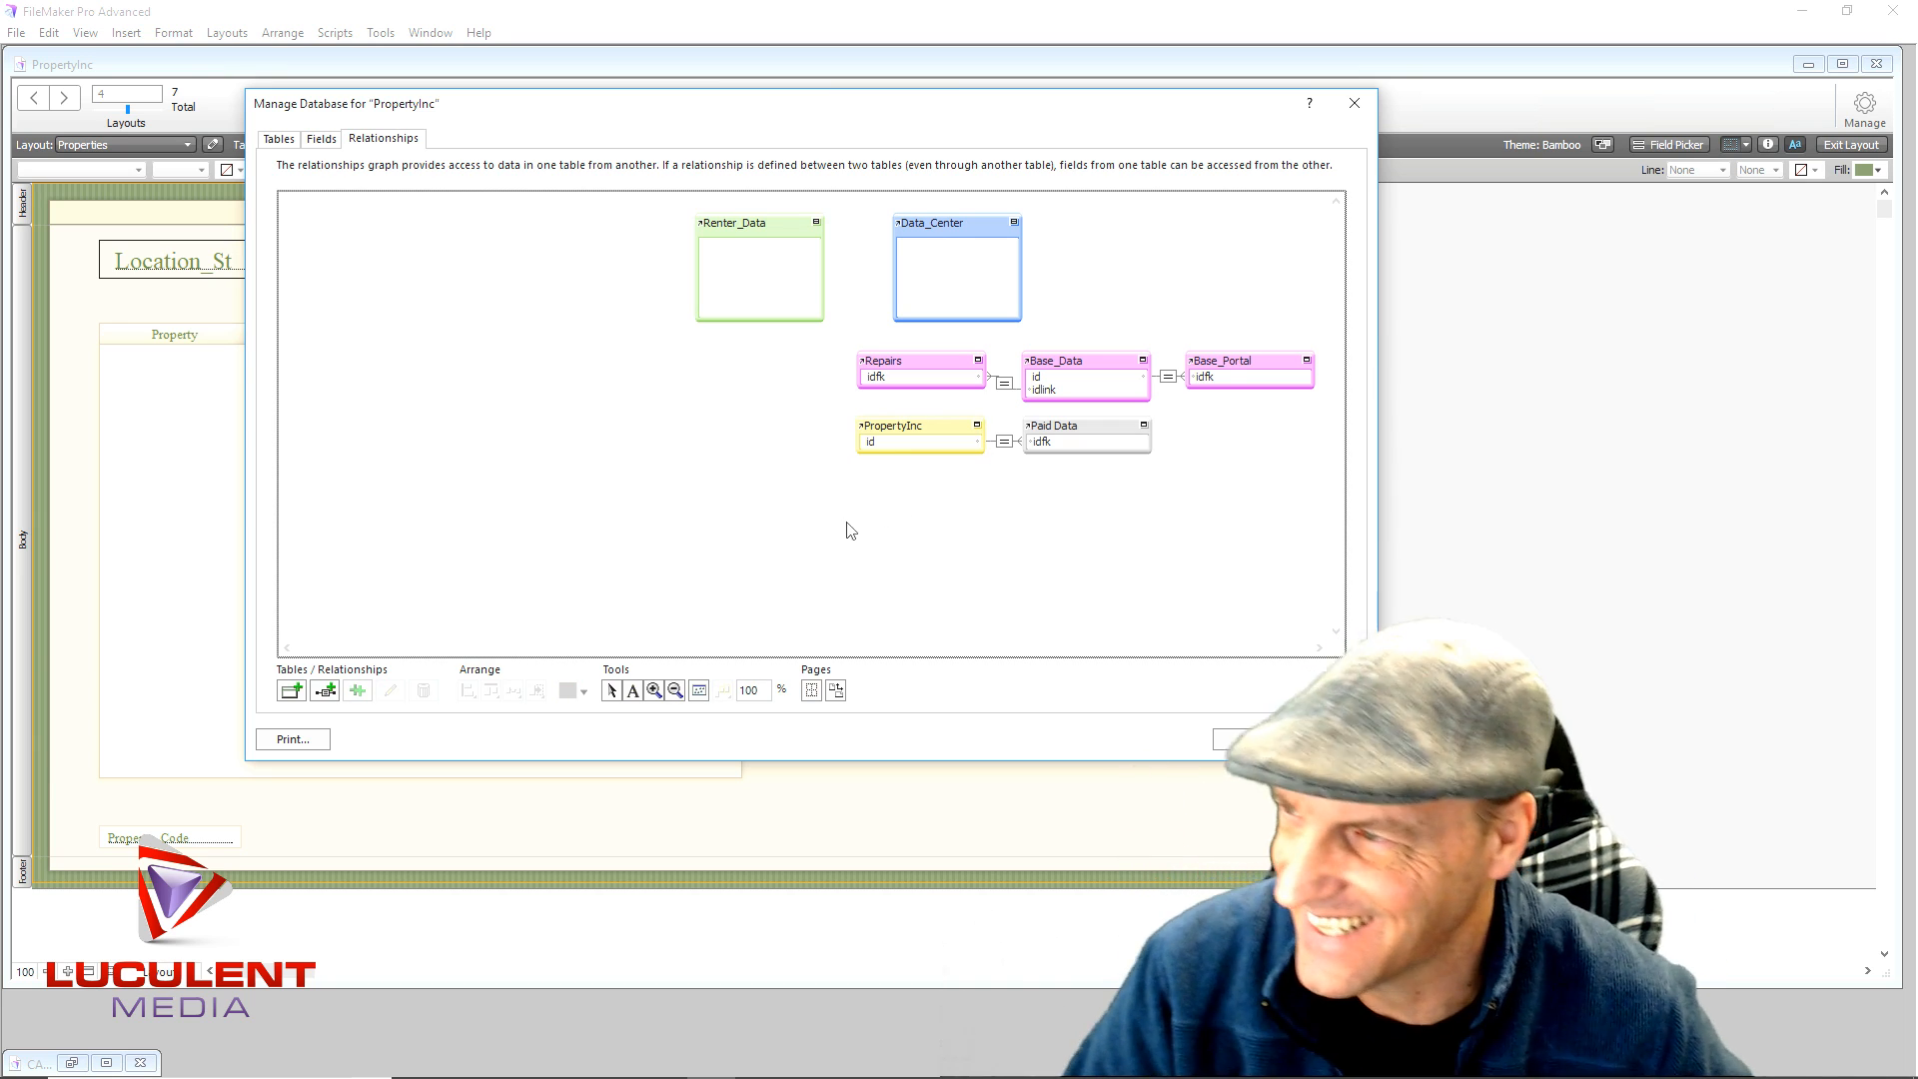
- Stack Renter_Data and Data_Center at the left of the graph and save the changes
drag(777, 220, 400, 226)
drag(954, 230, 410, 360)
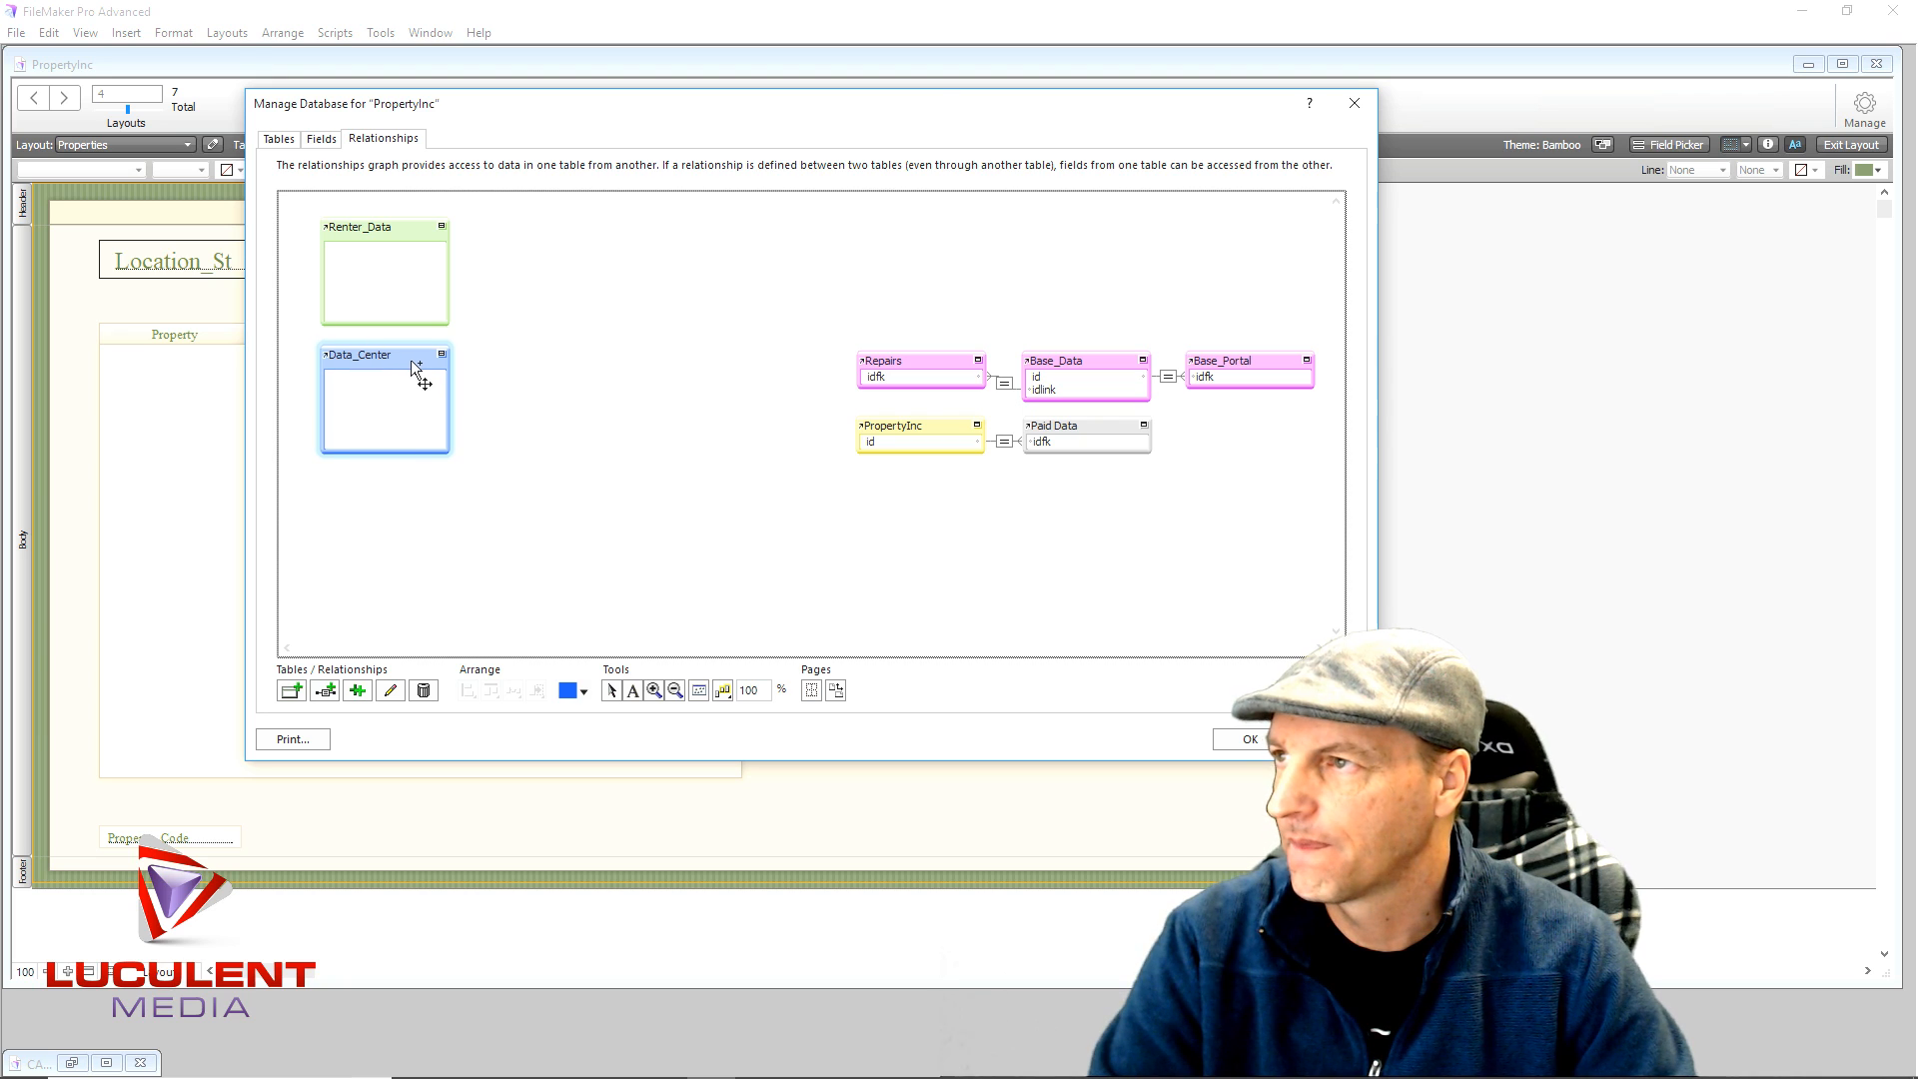
click(1248, 739)
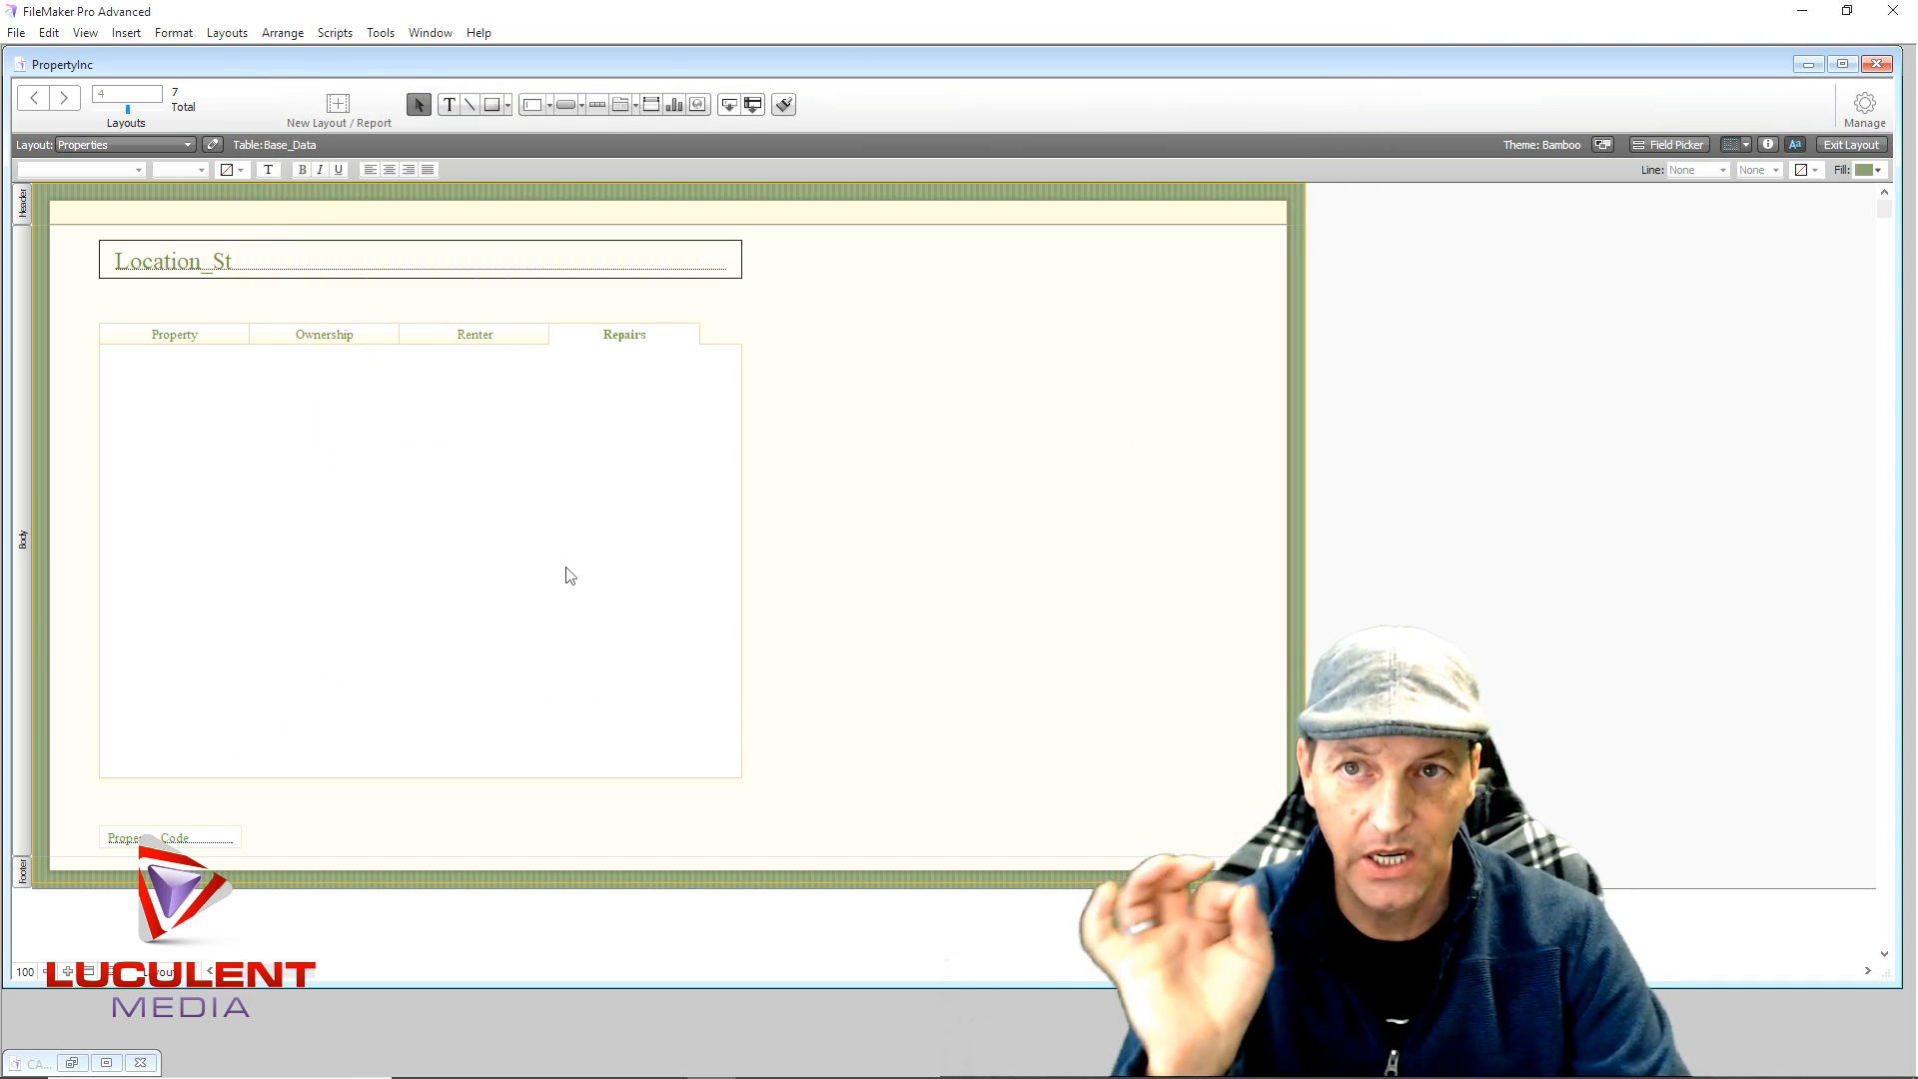
- Draw a vertically scrolling Repairs portal in the Repairs tab, filtered by Repairs::yearly
click(651, 106)
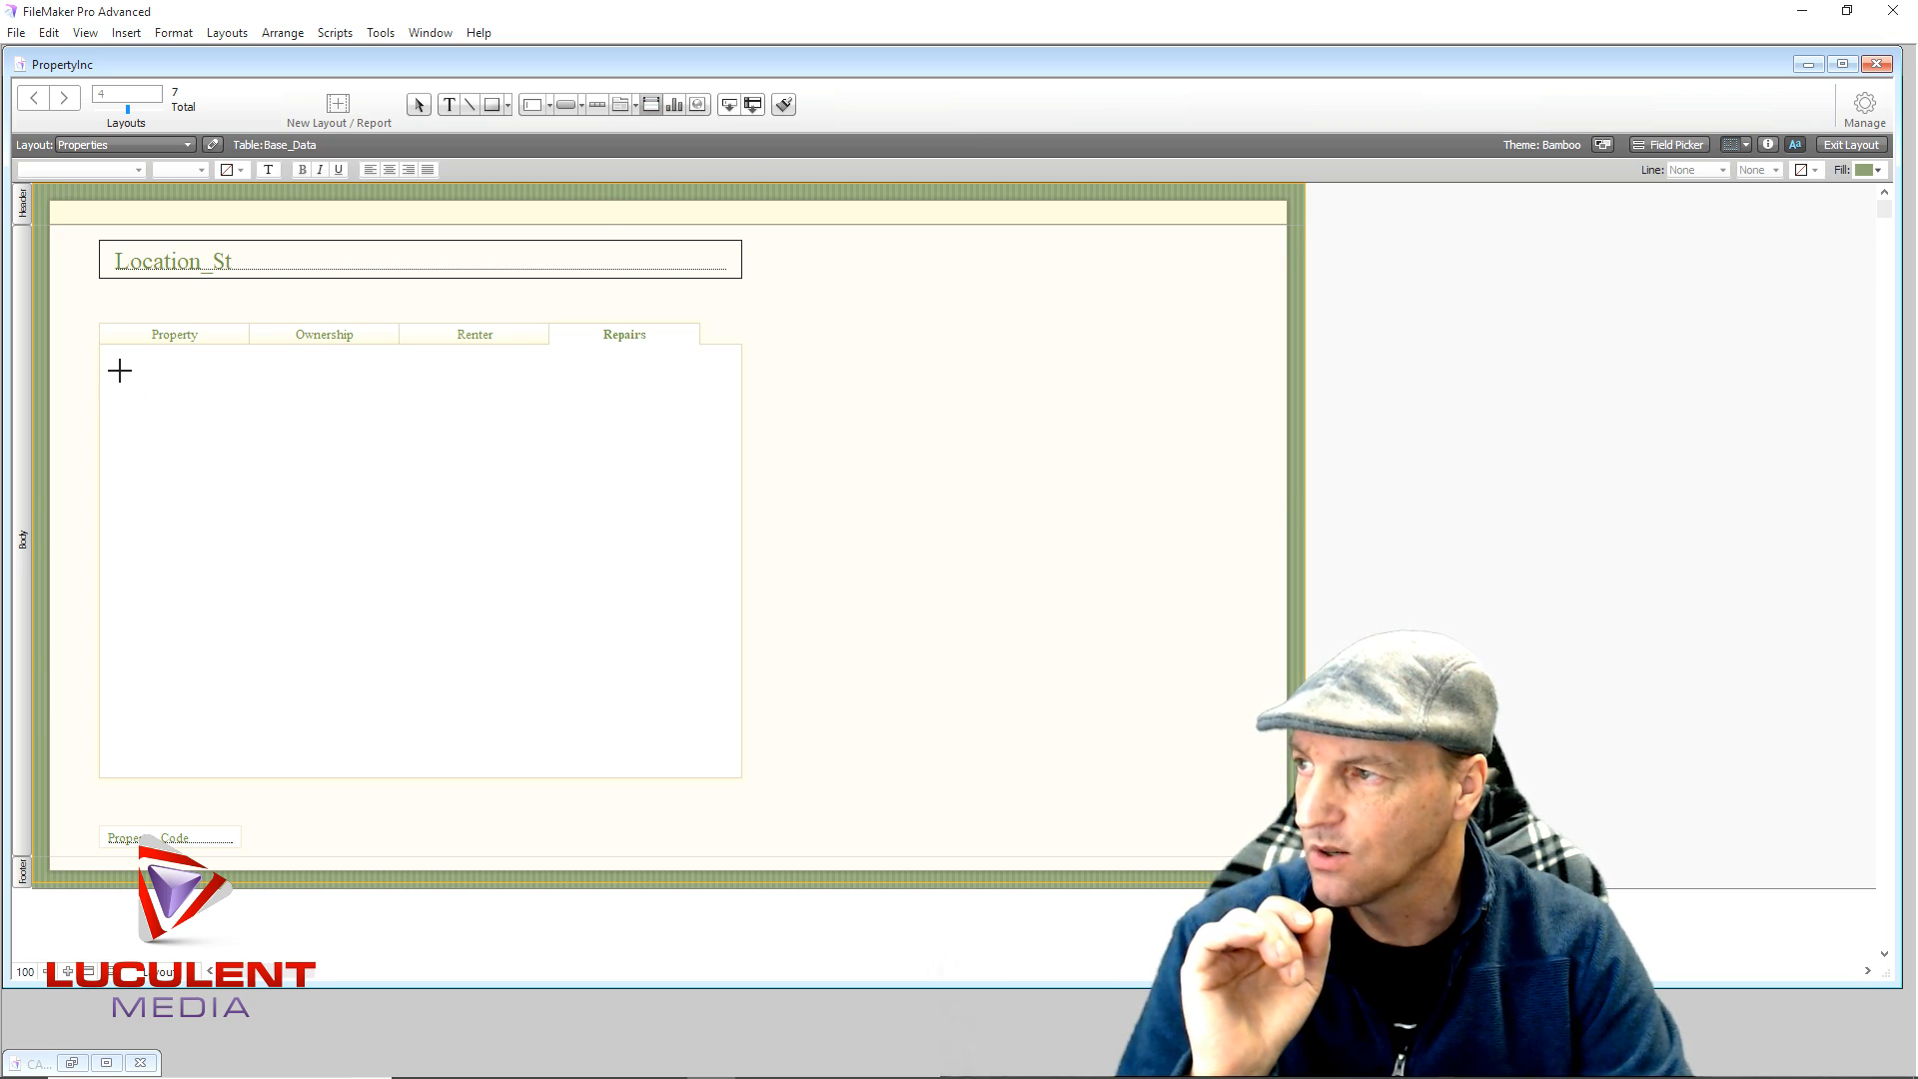
drag(120, 371, 717, 755)
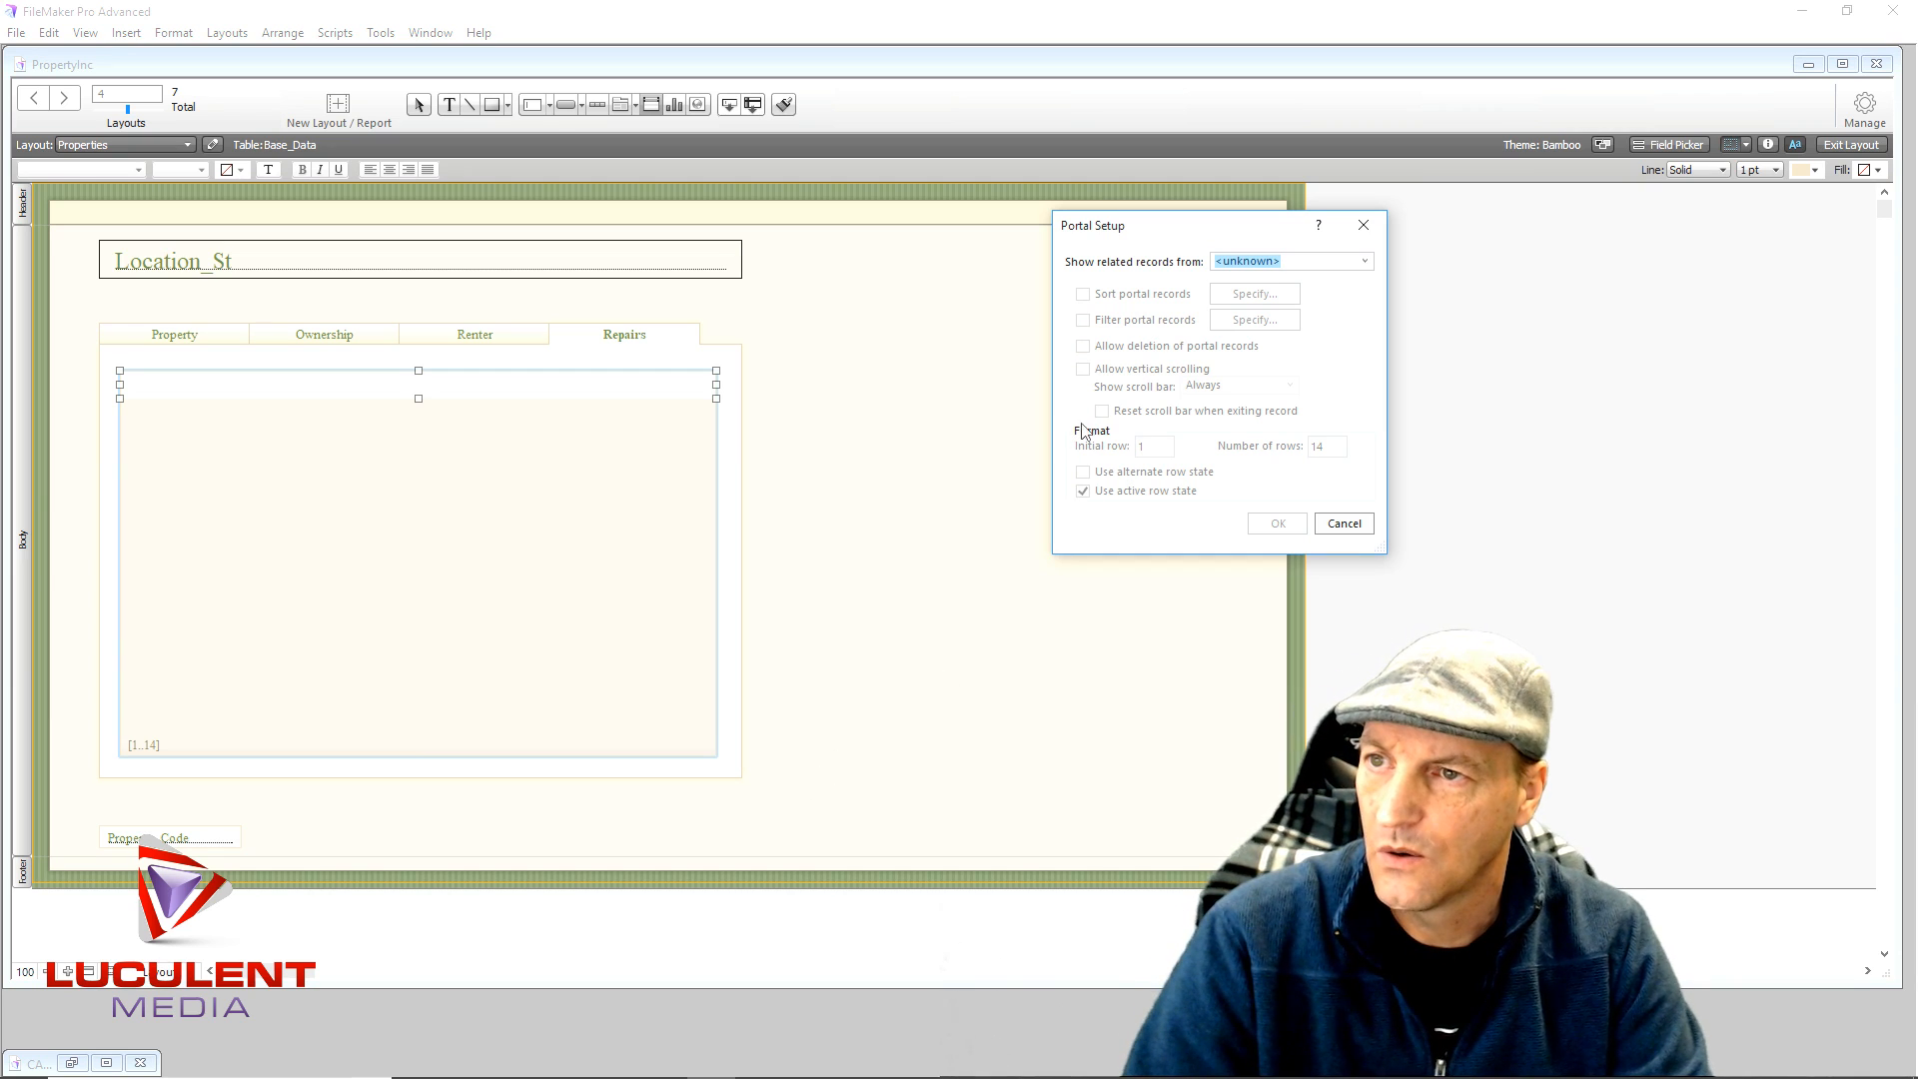
click(1365, 264)
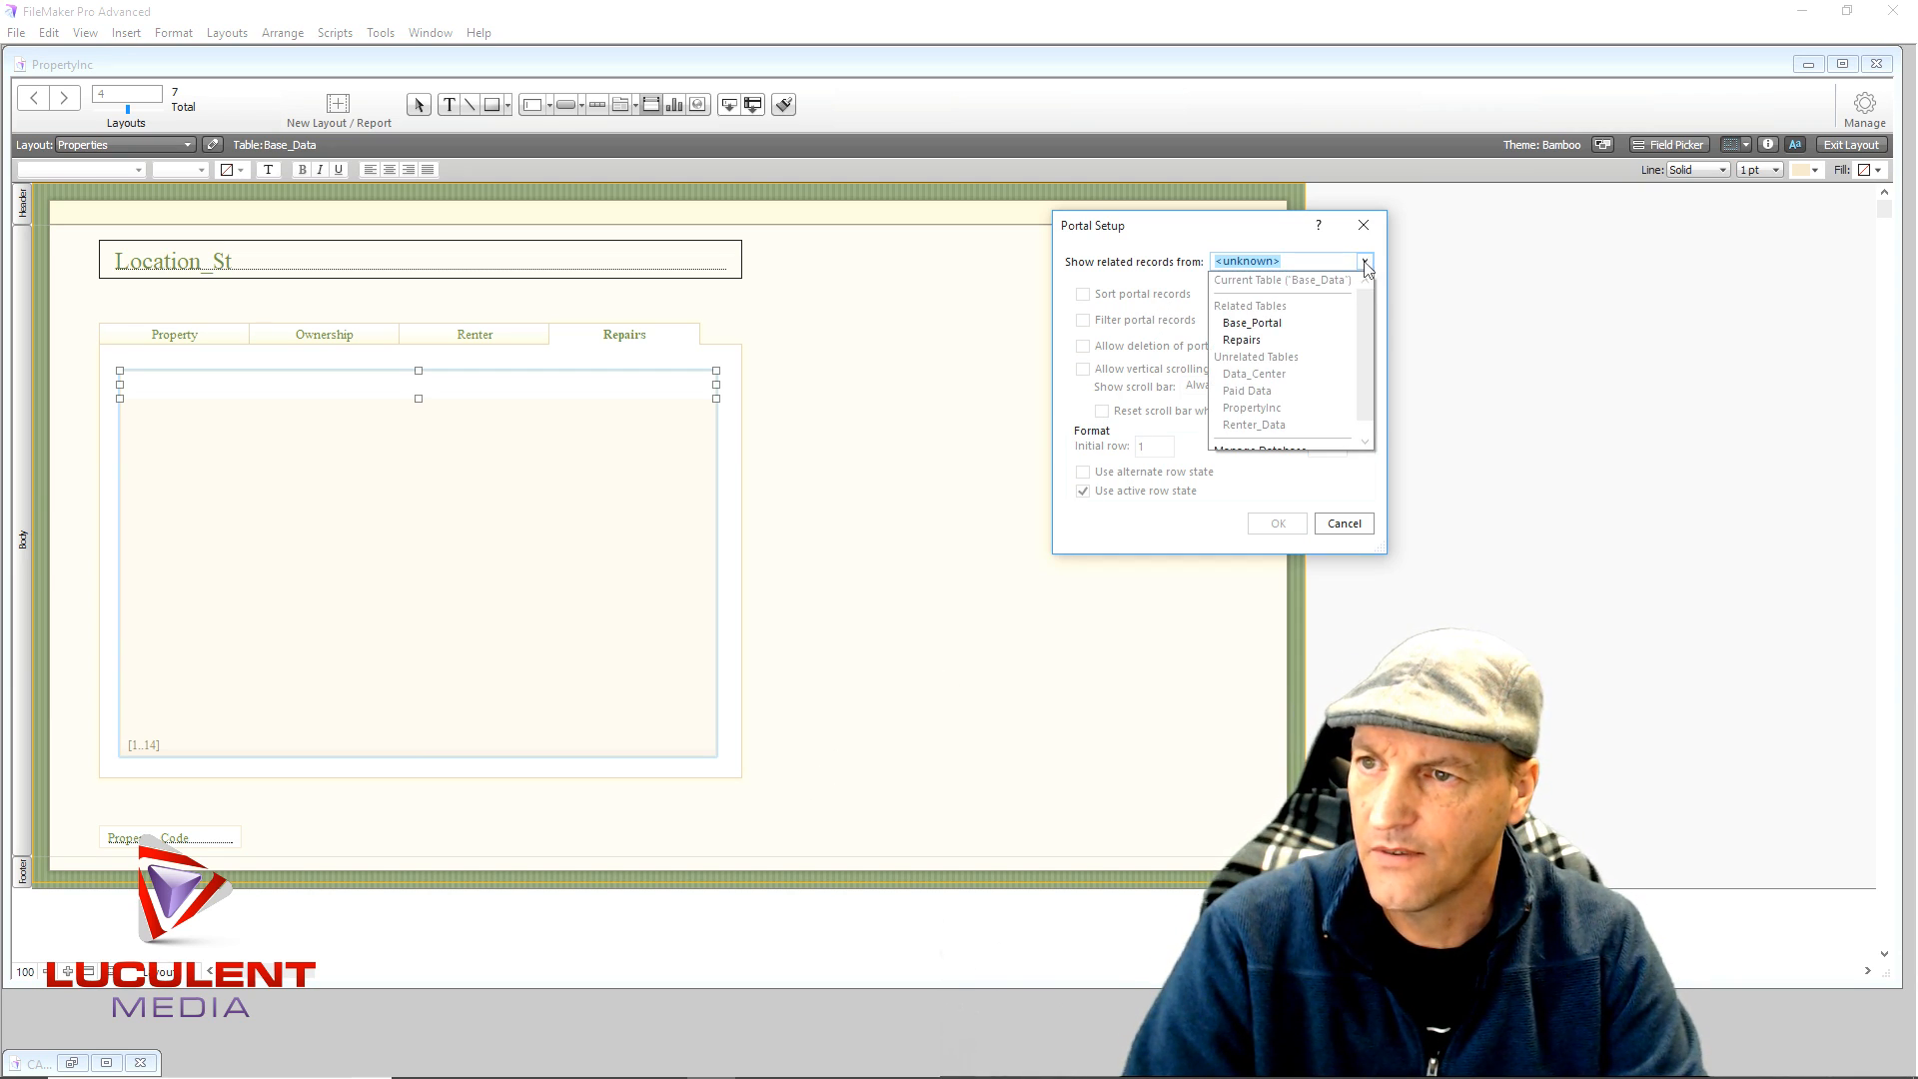
click(1243, 340)
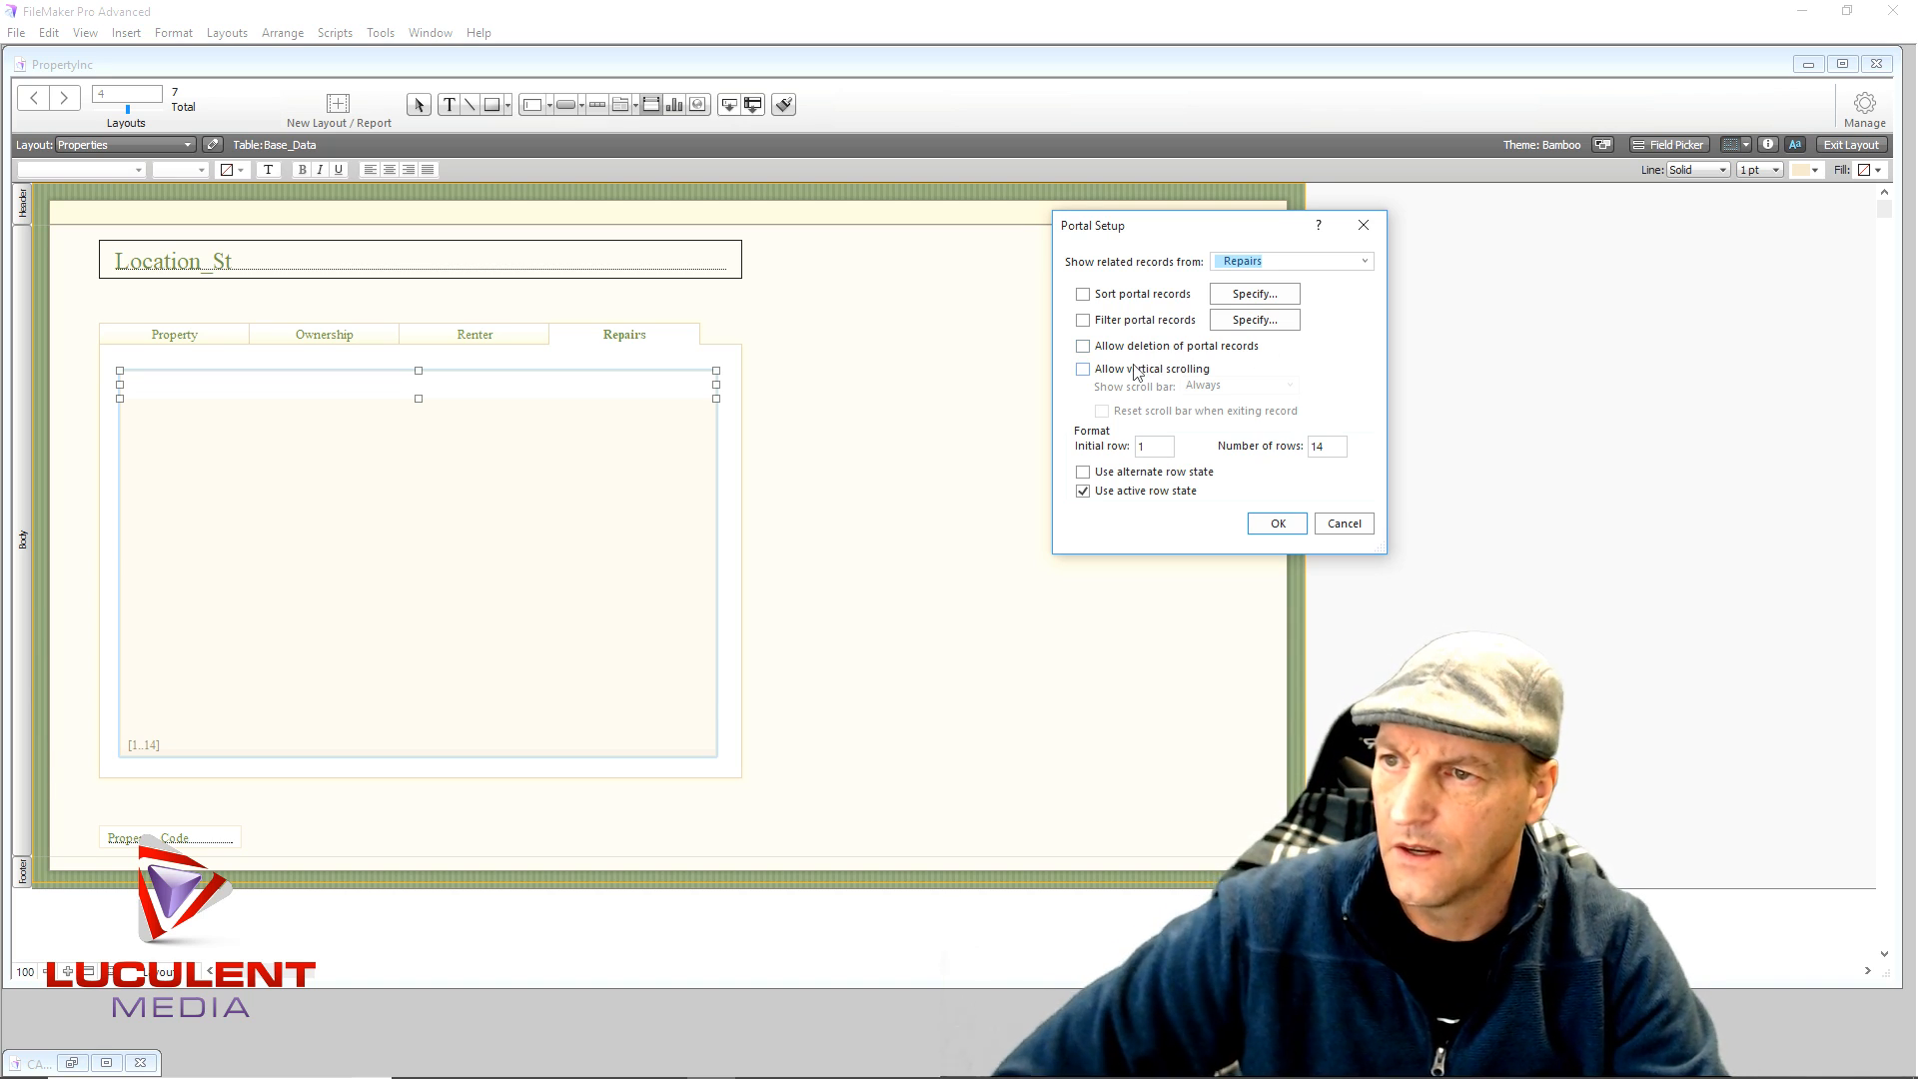
click(1089, 372)
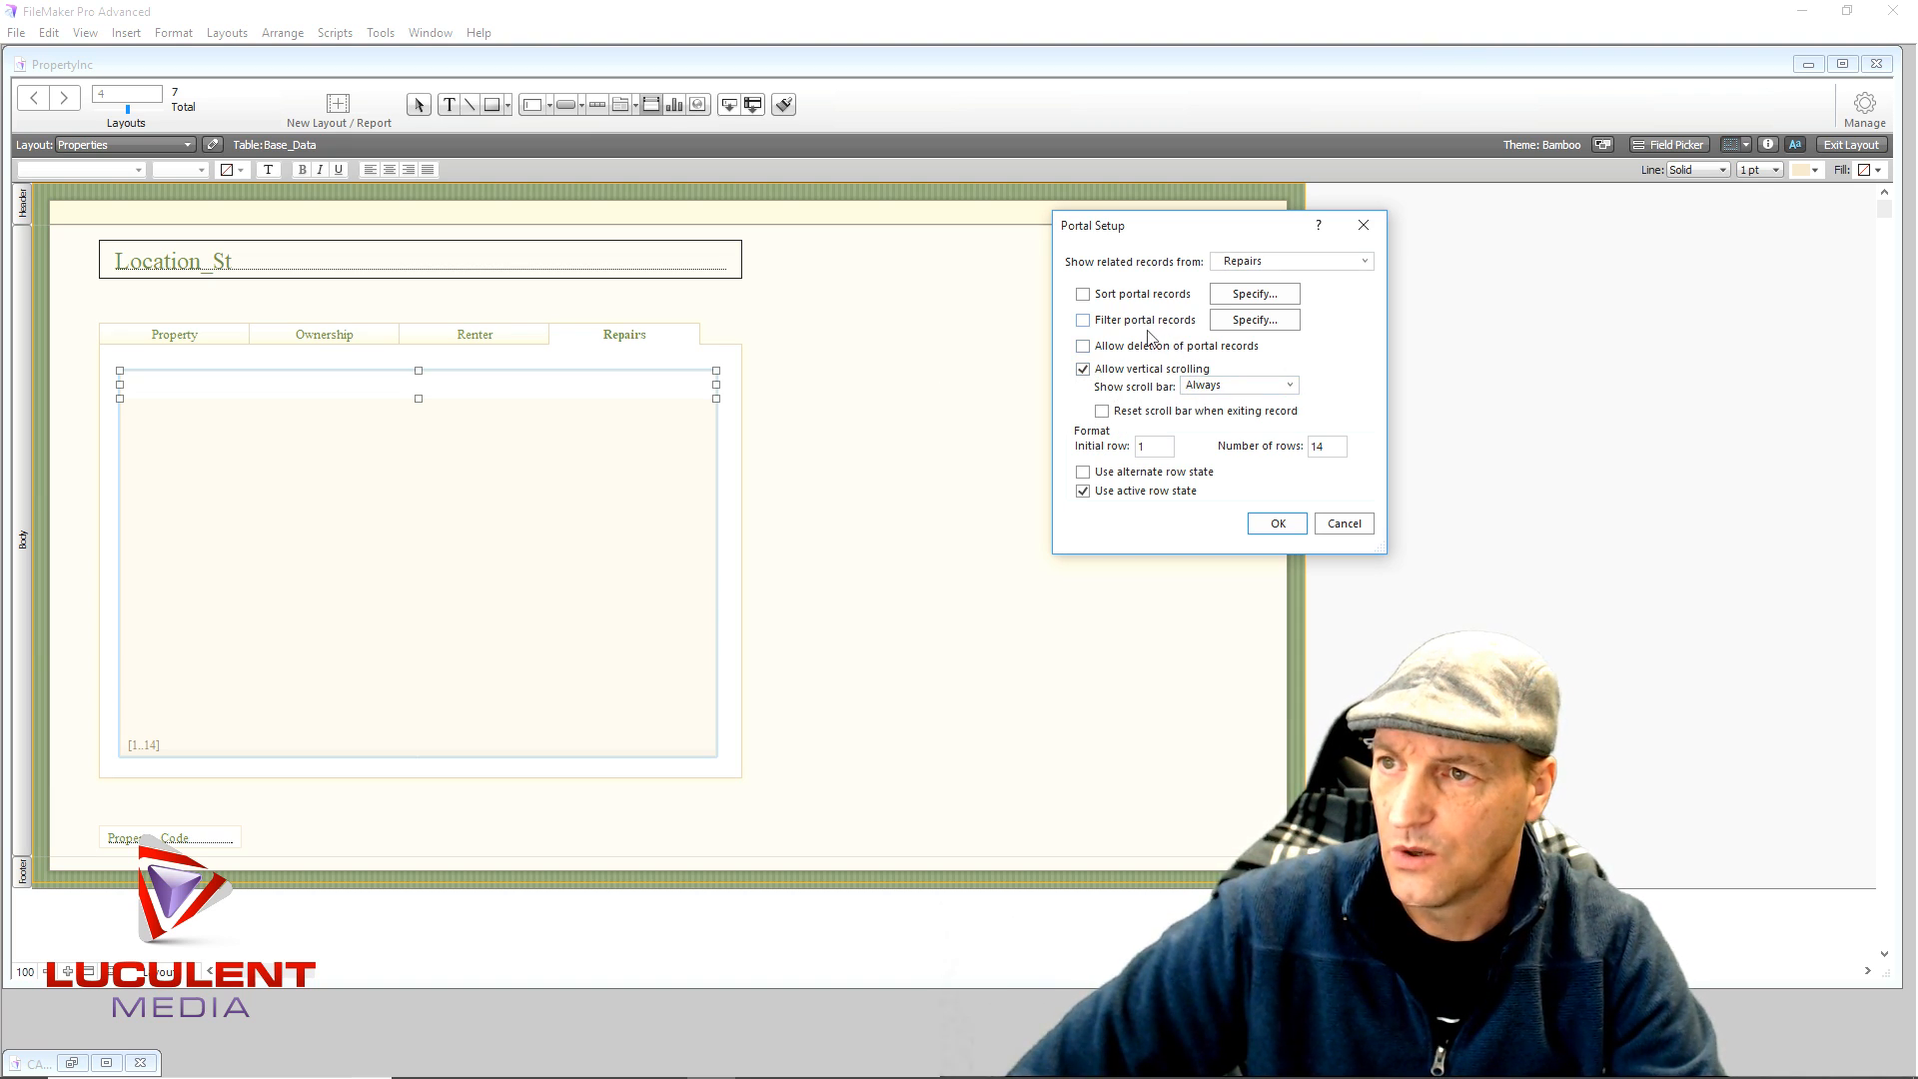
click(1246, 322)
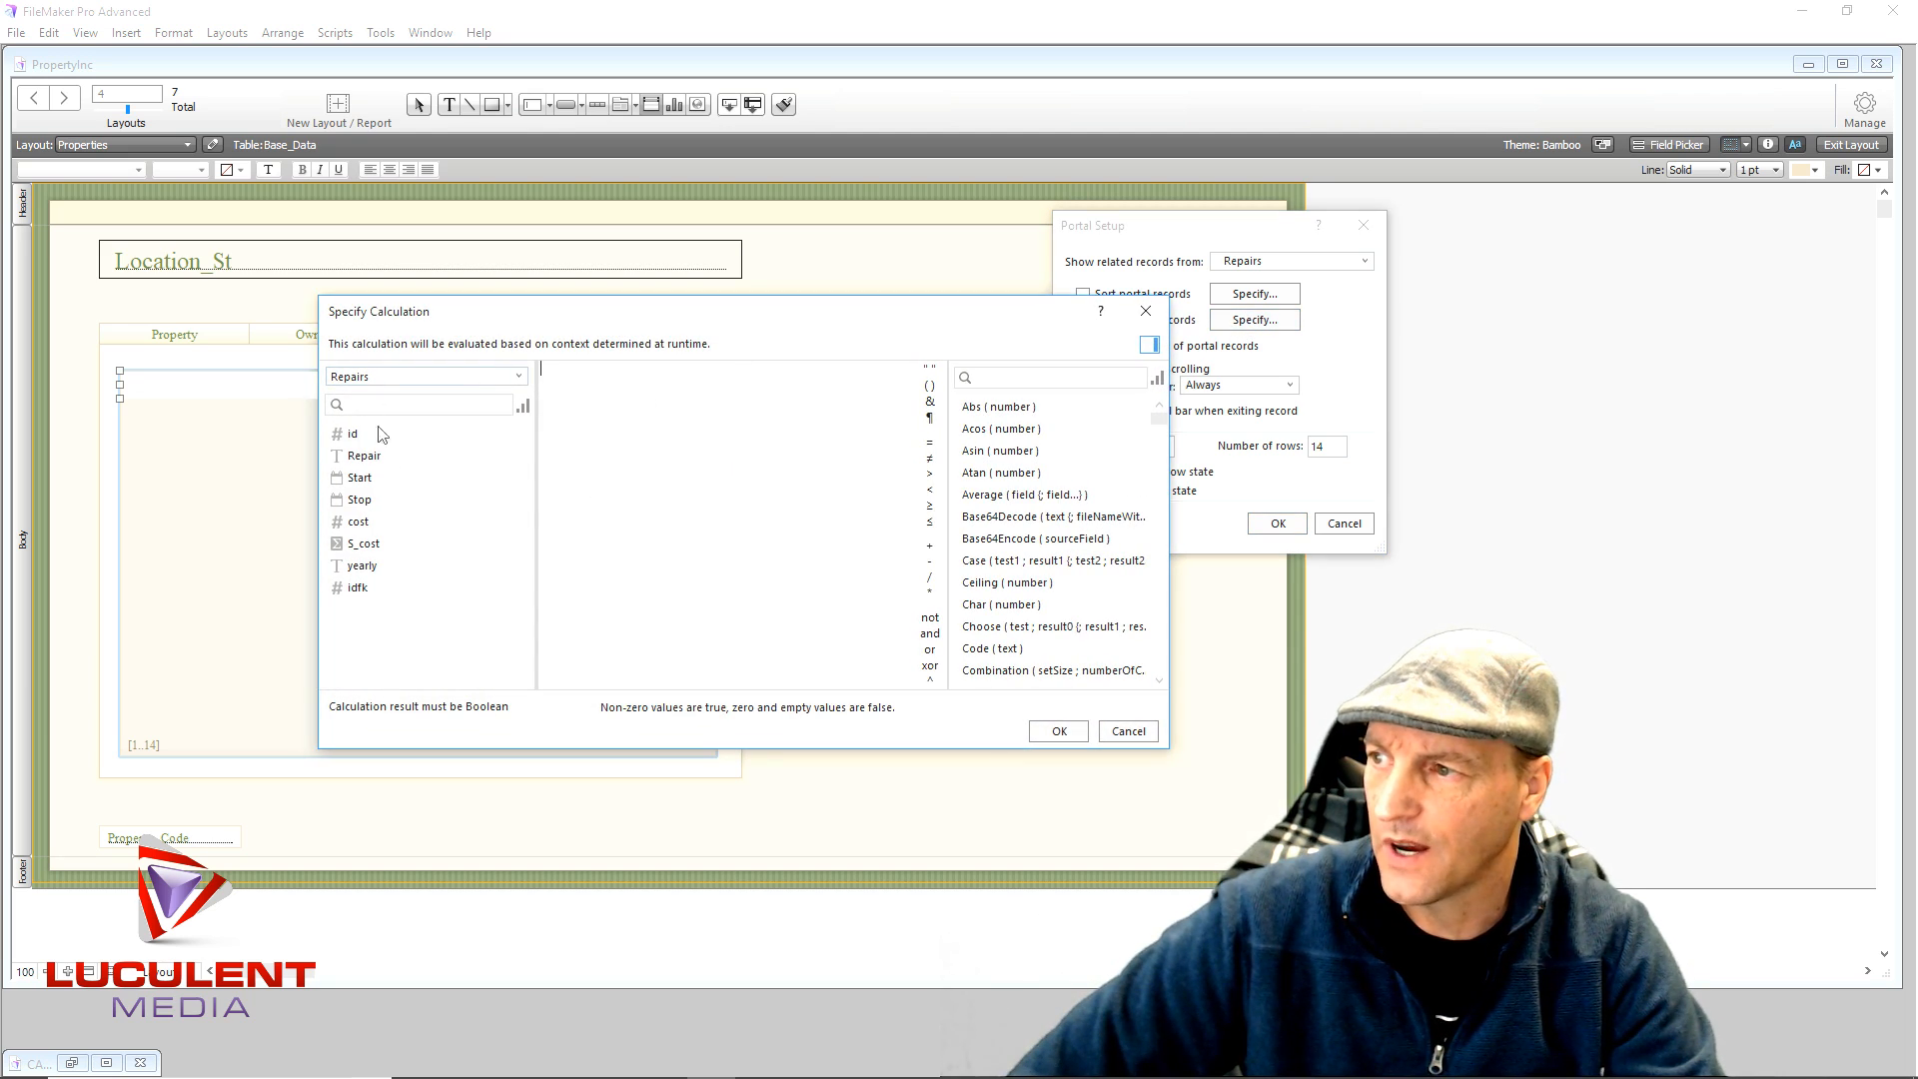
double_click(361, 565)
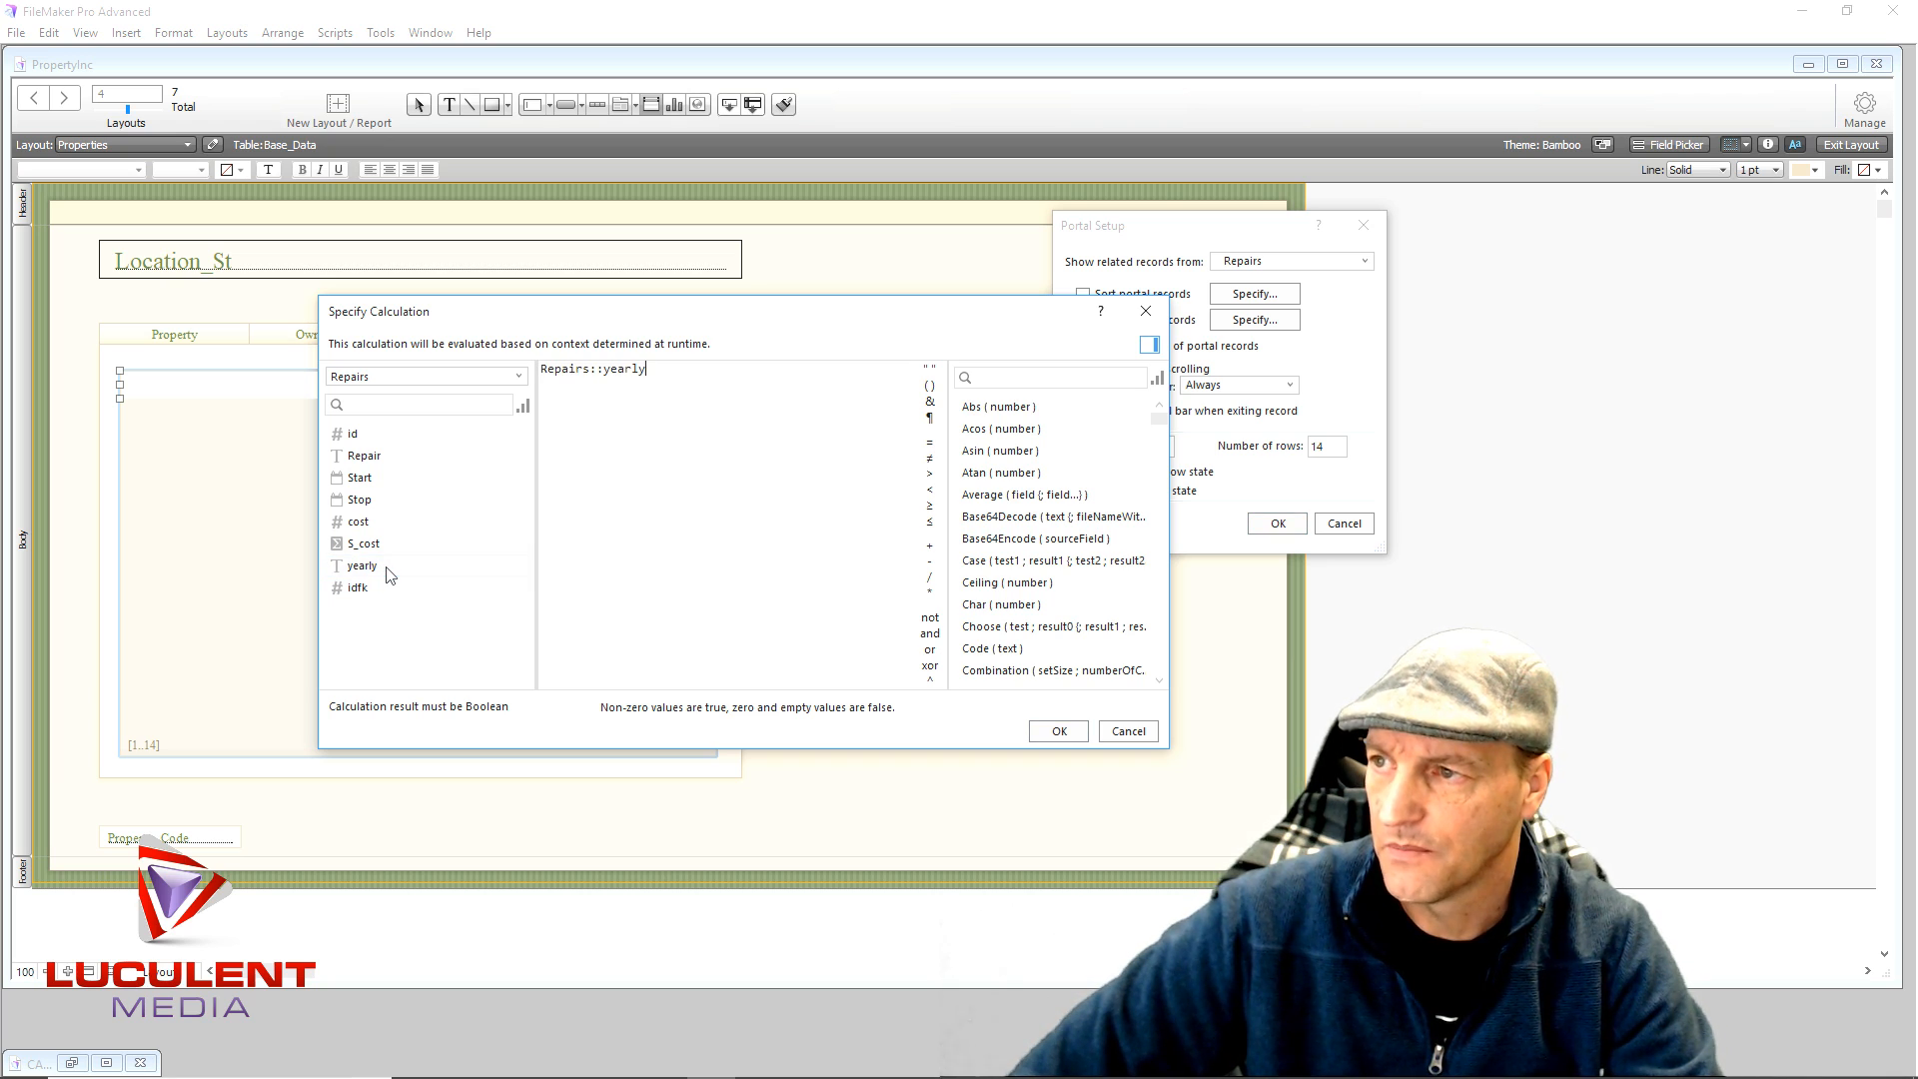
click(1057, 733)
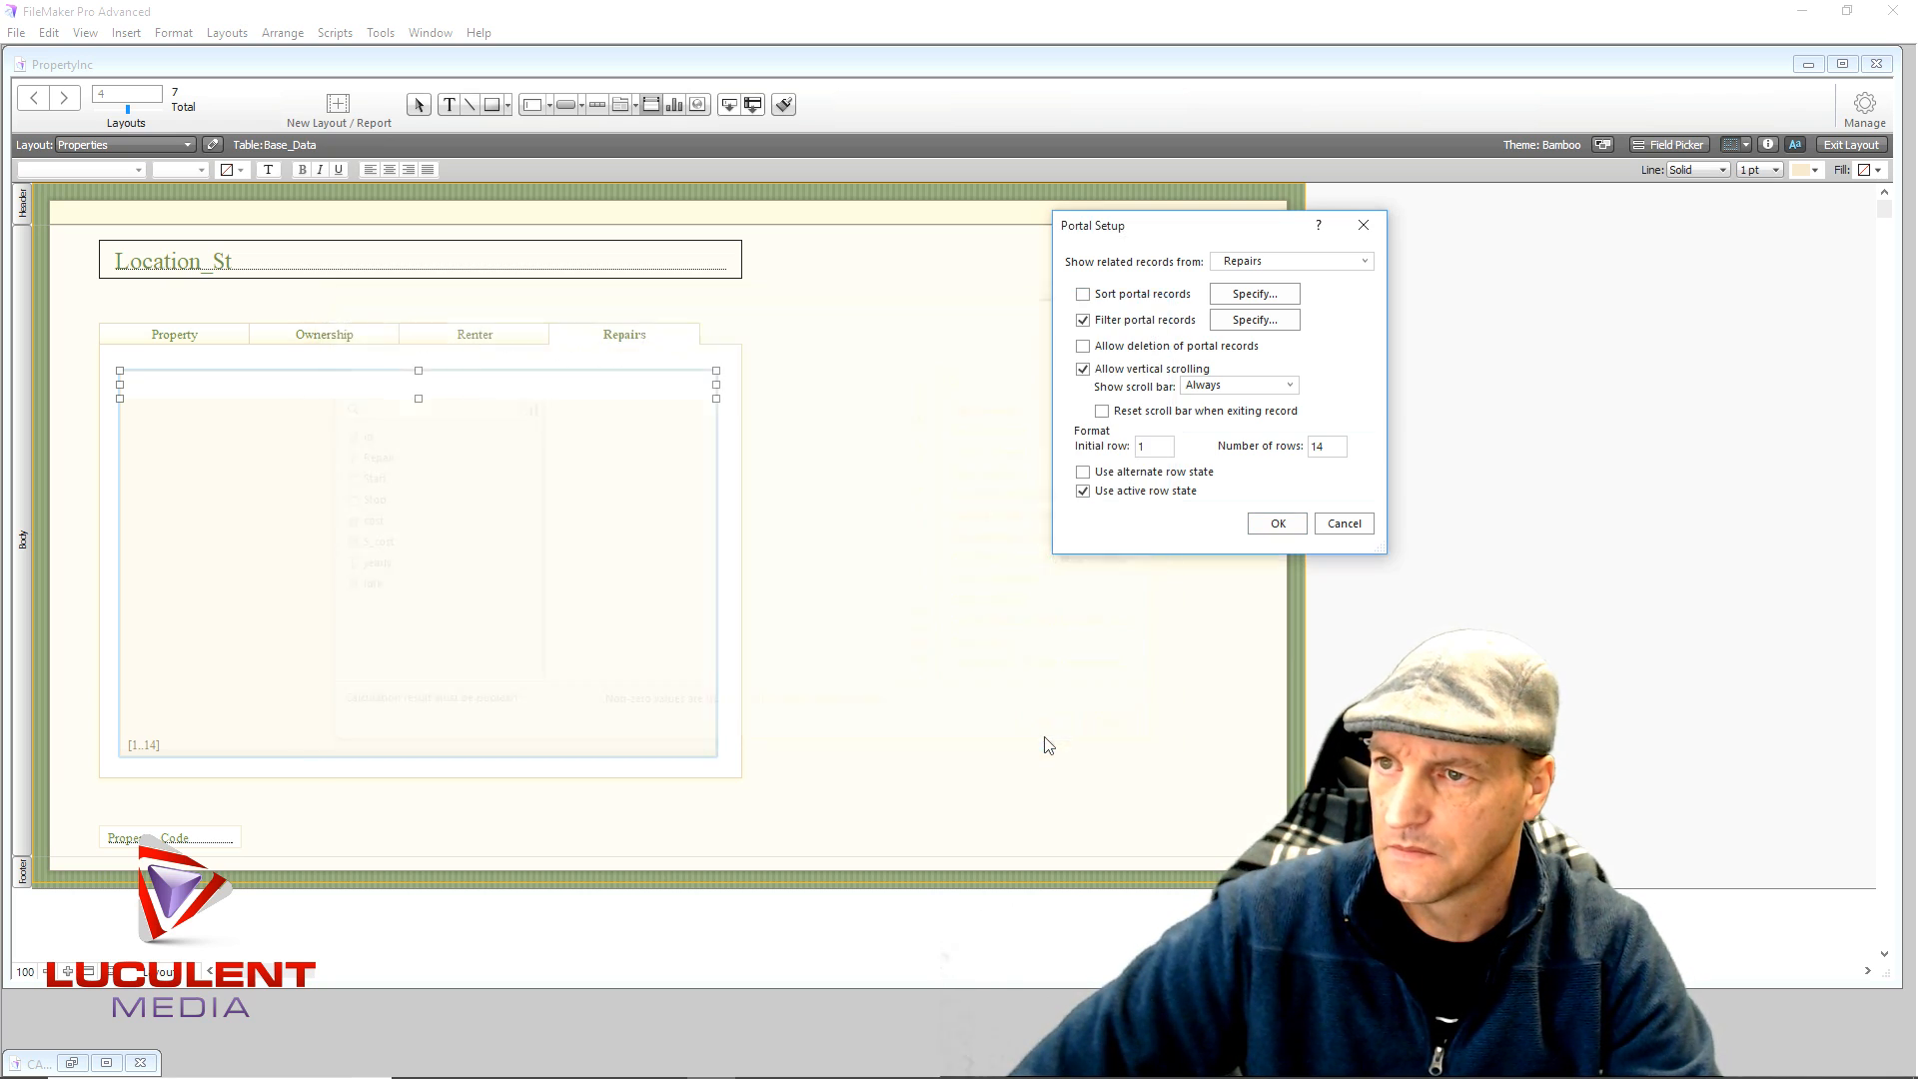
click(1274, 524)
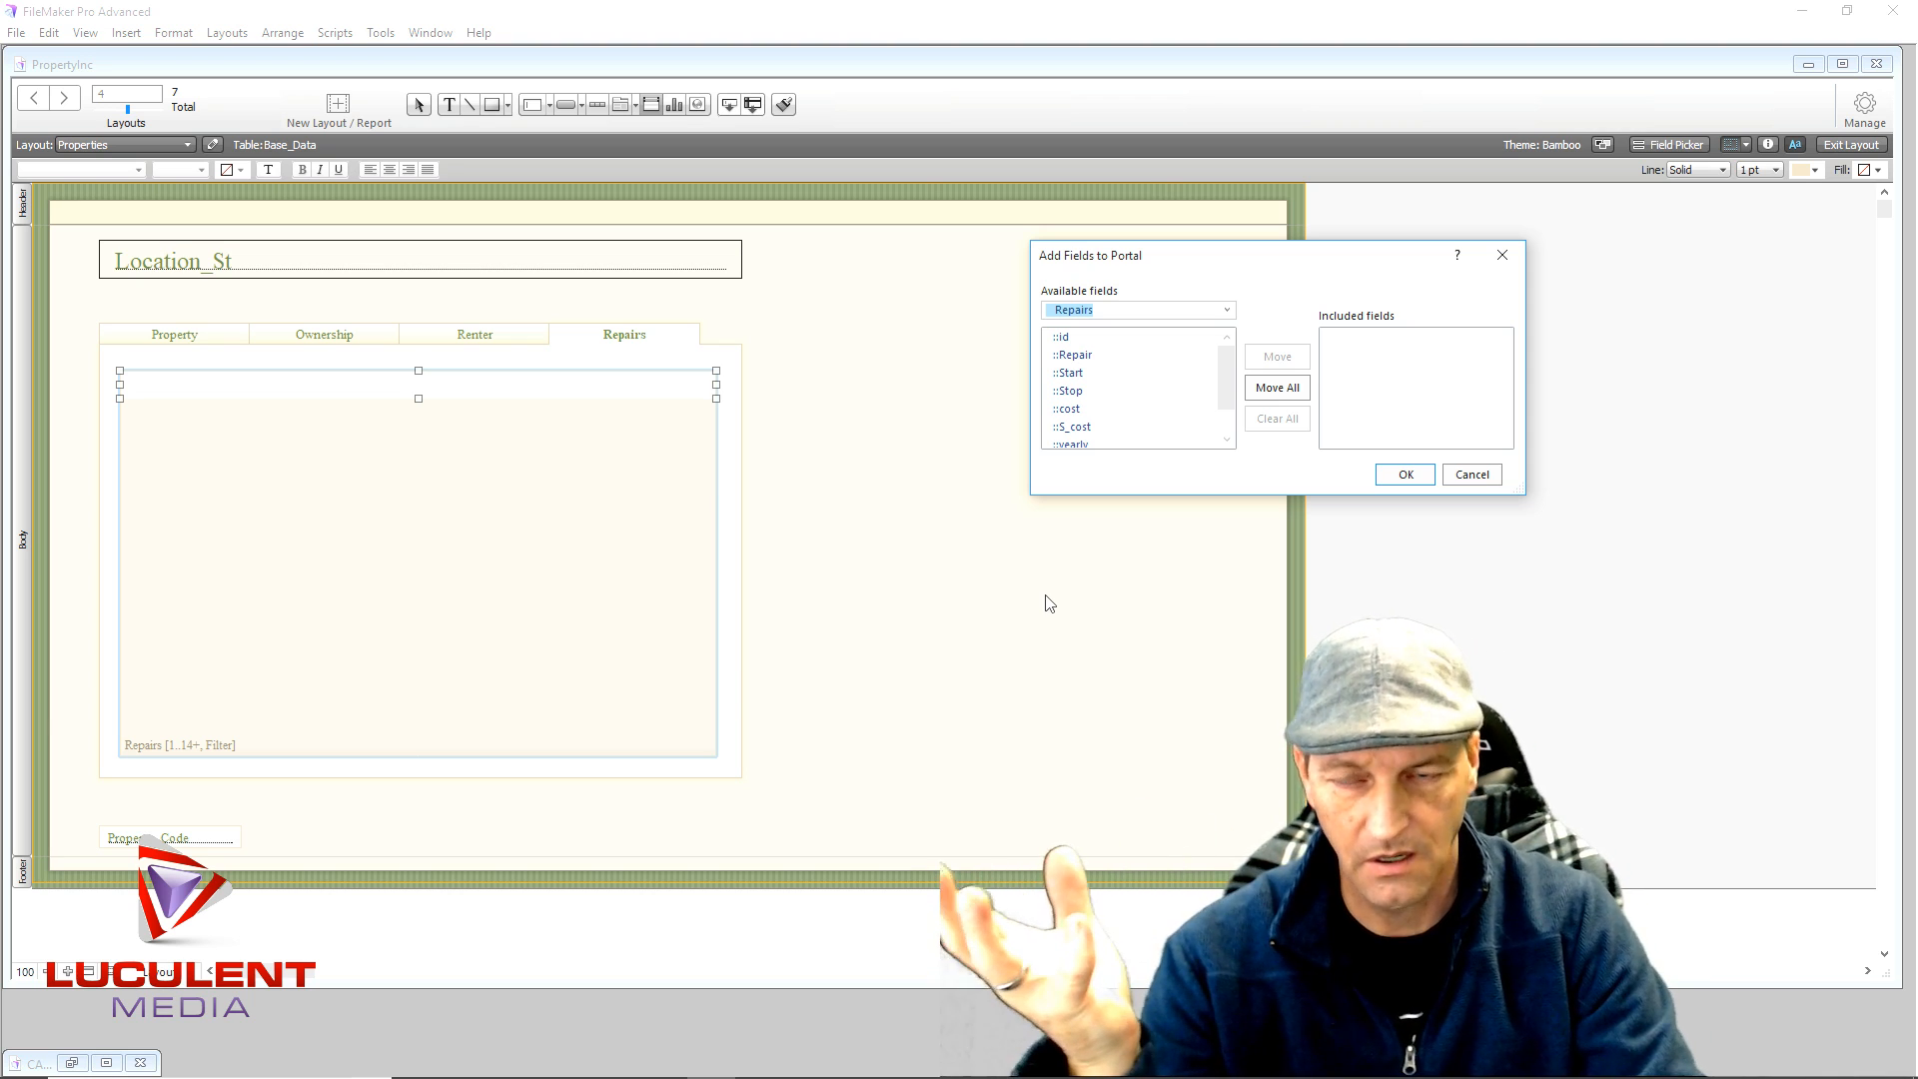
- Add the Repairs fields id, Repair, Start, Stop, cost and yearly to the portal row
click(1065, 339)
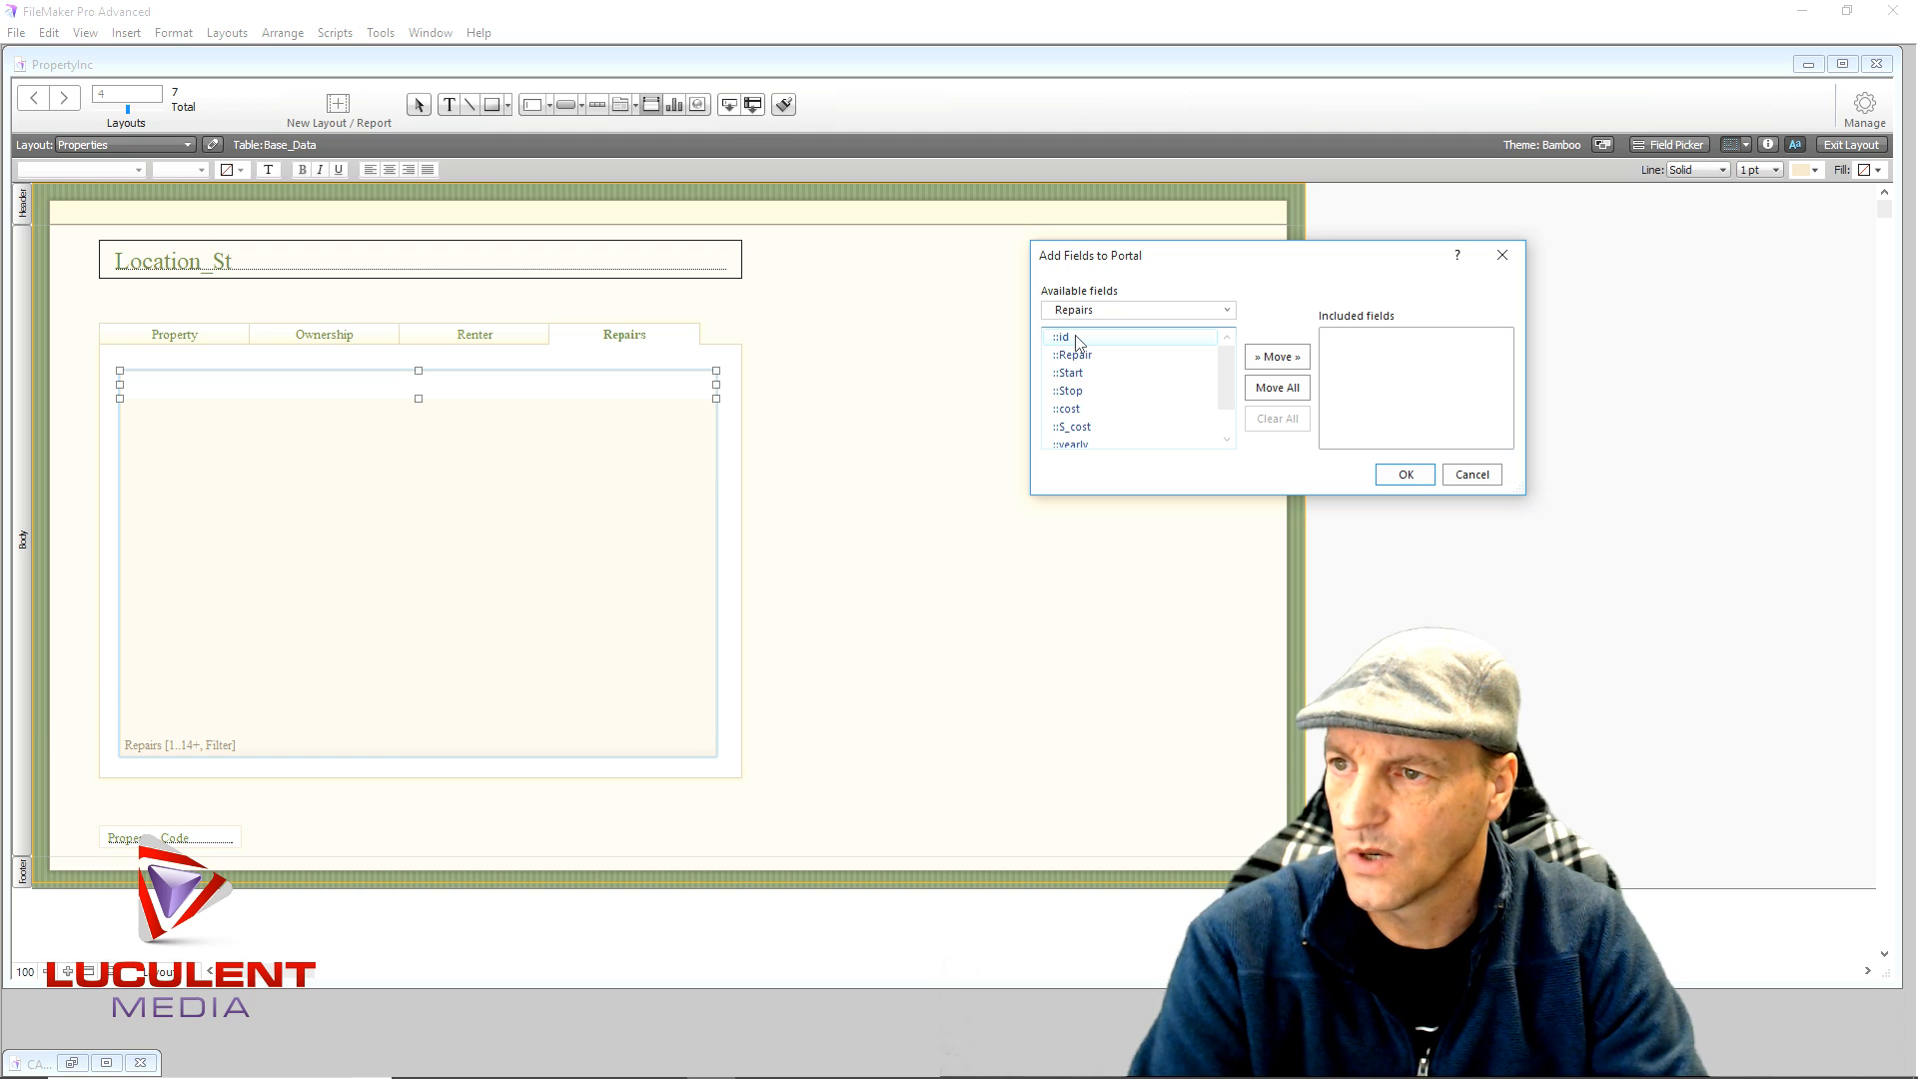
click(1276, 357)
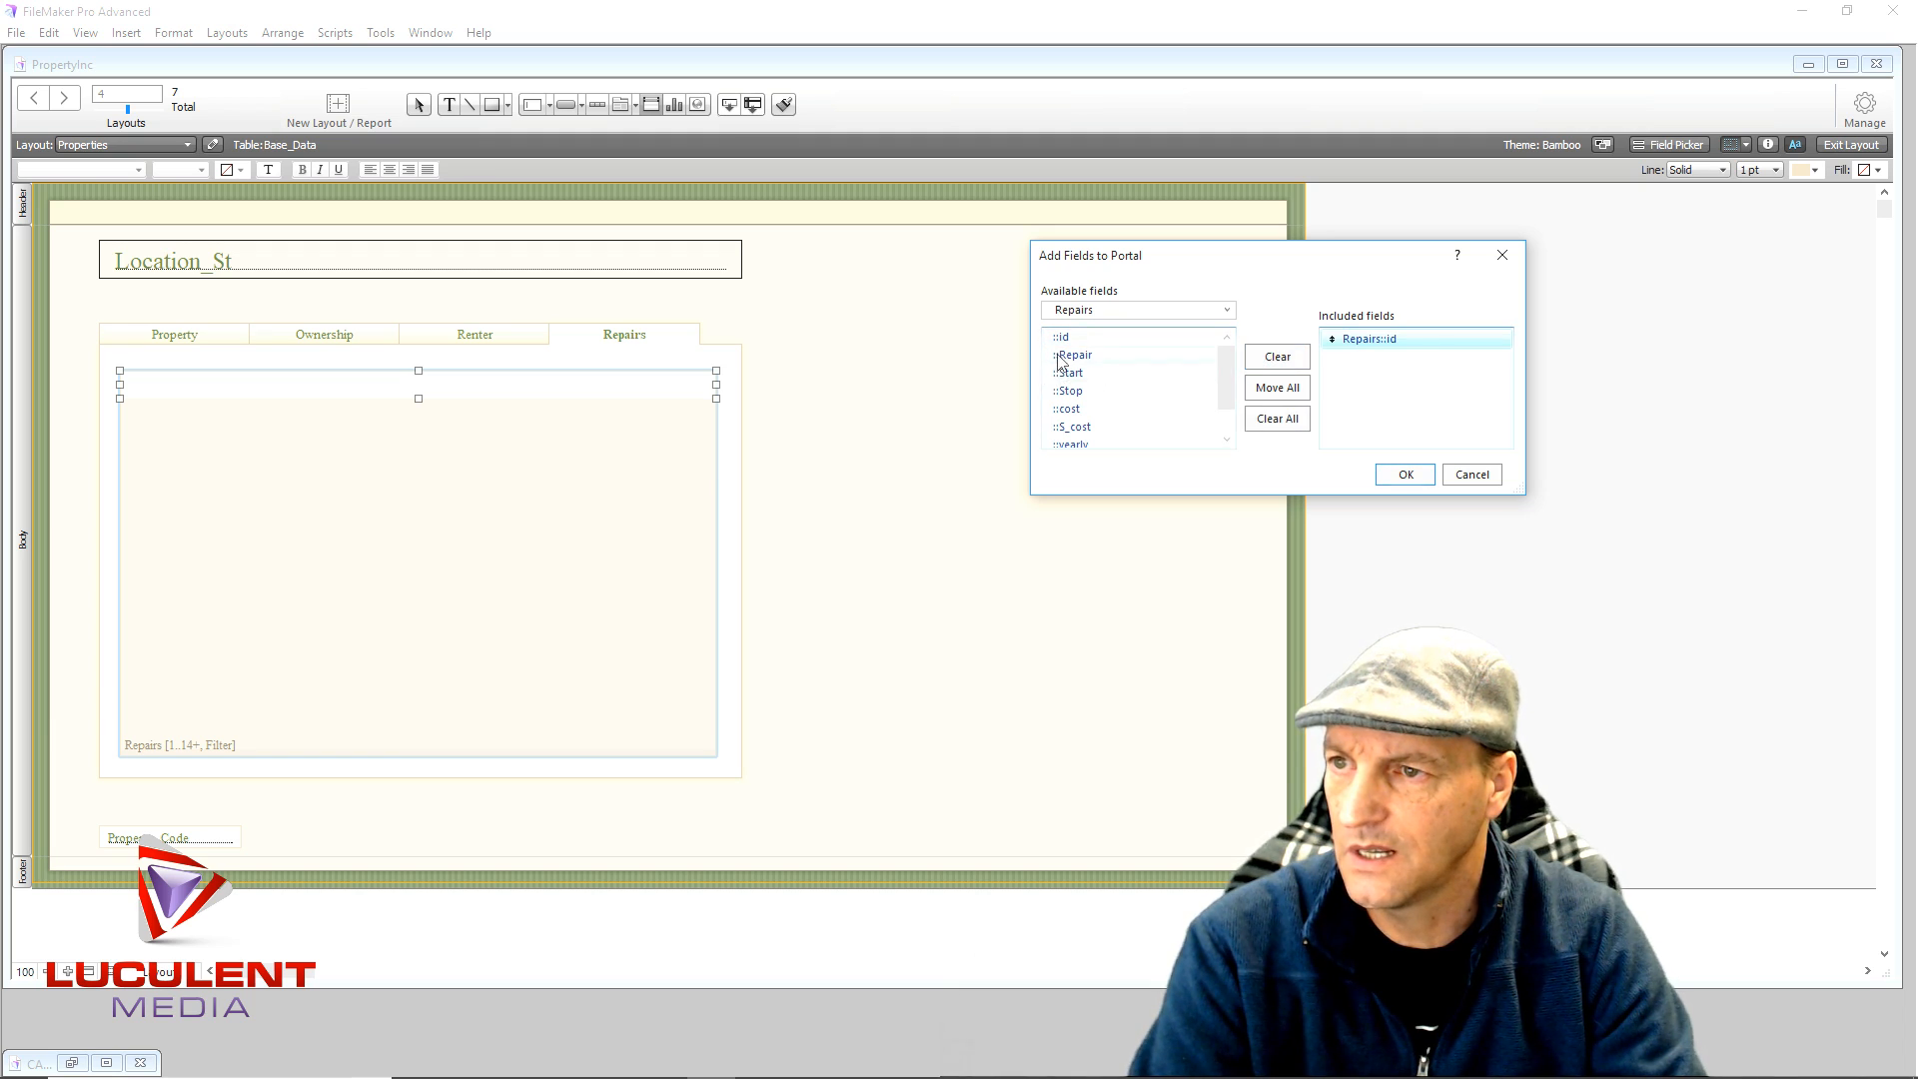
click(1276, 358)
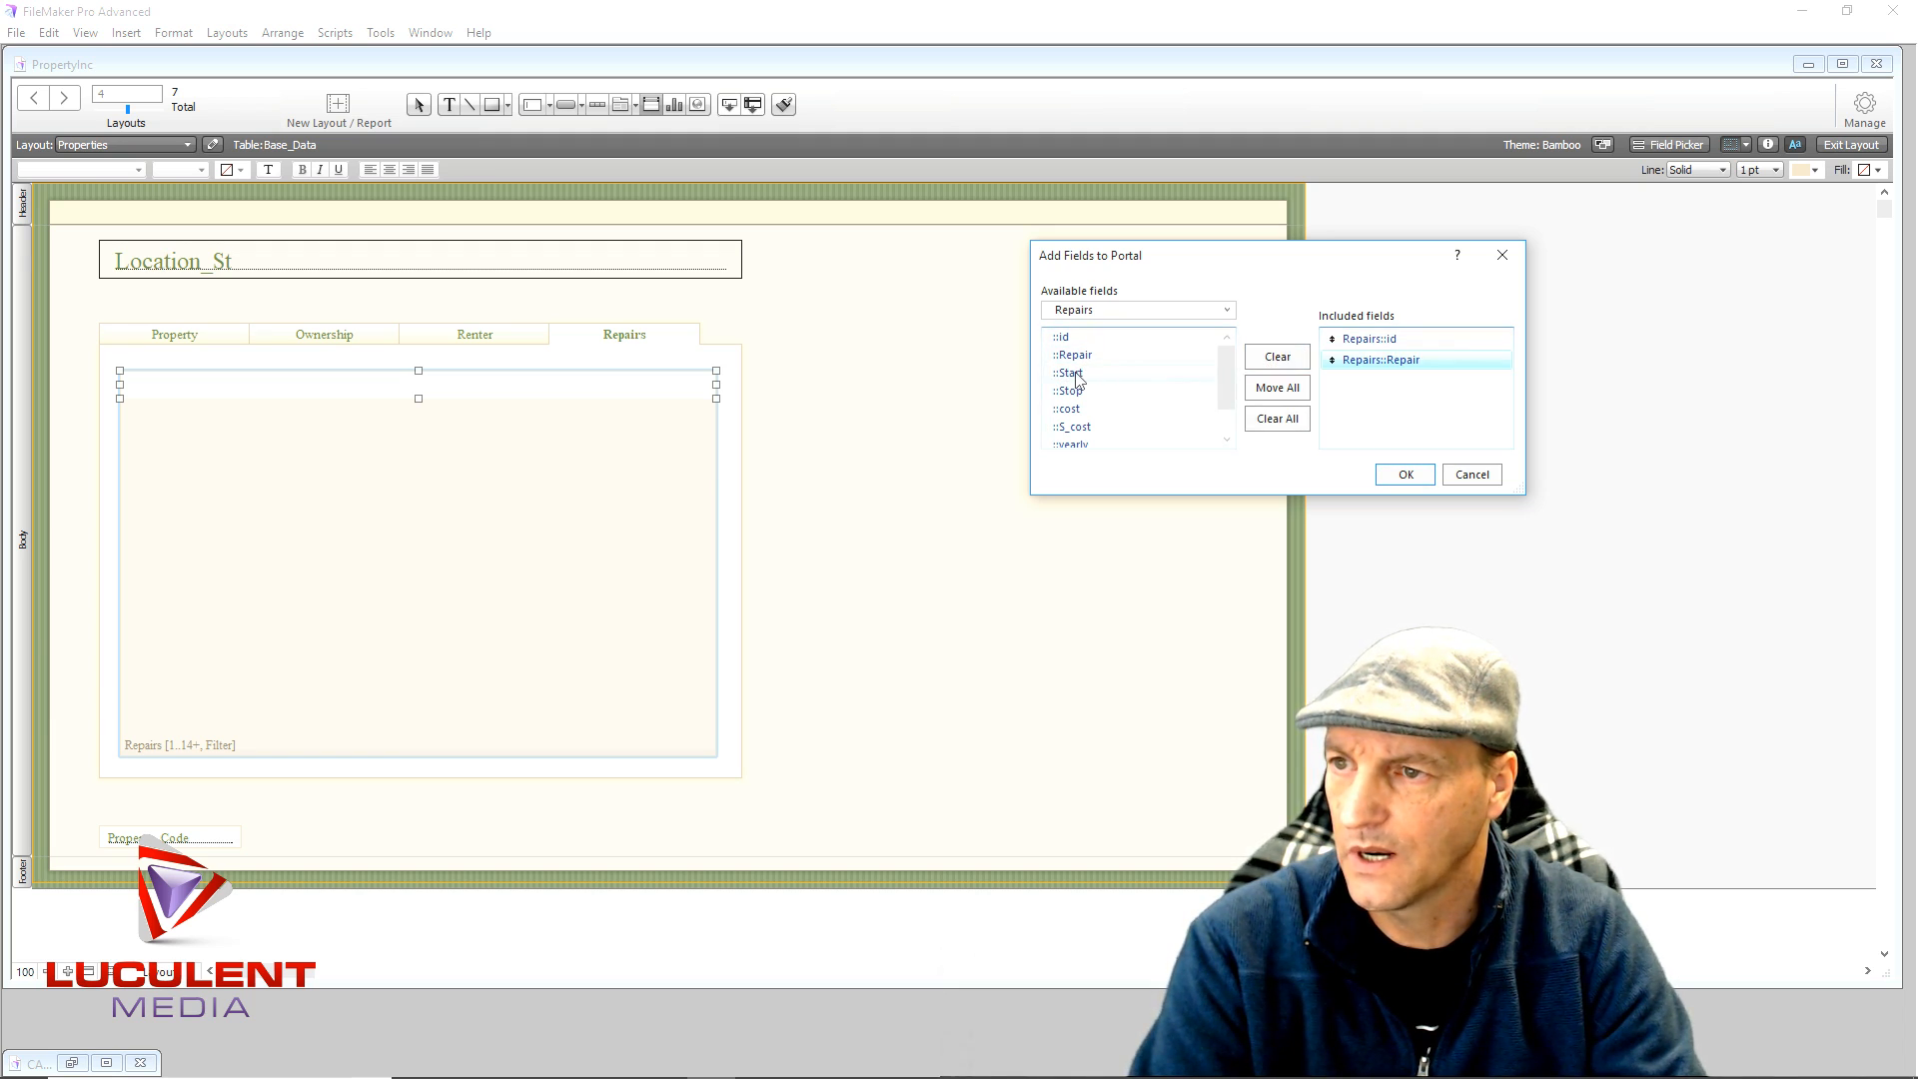
click(1277, 358)
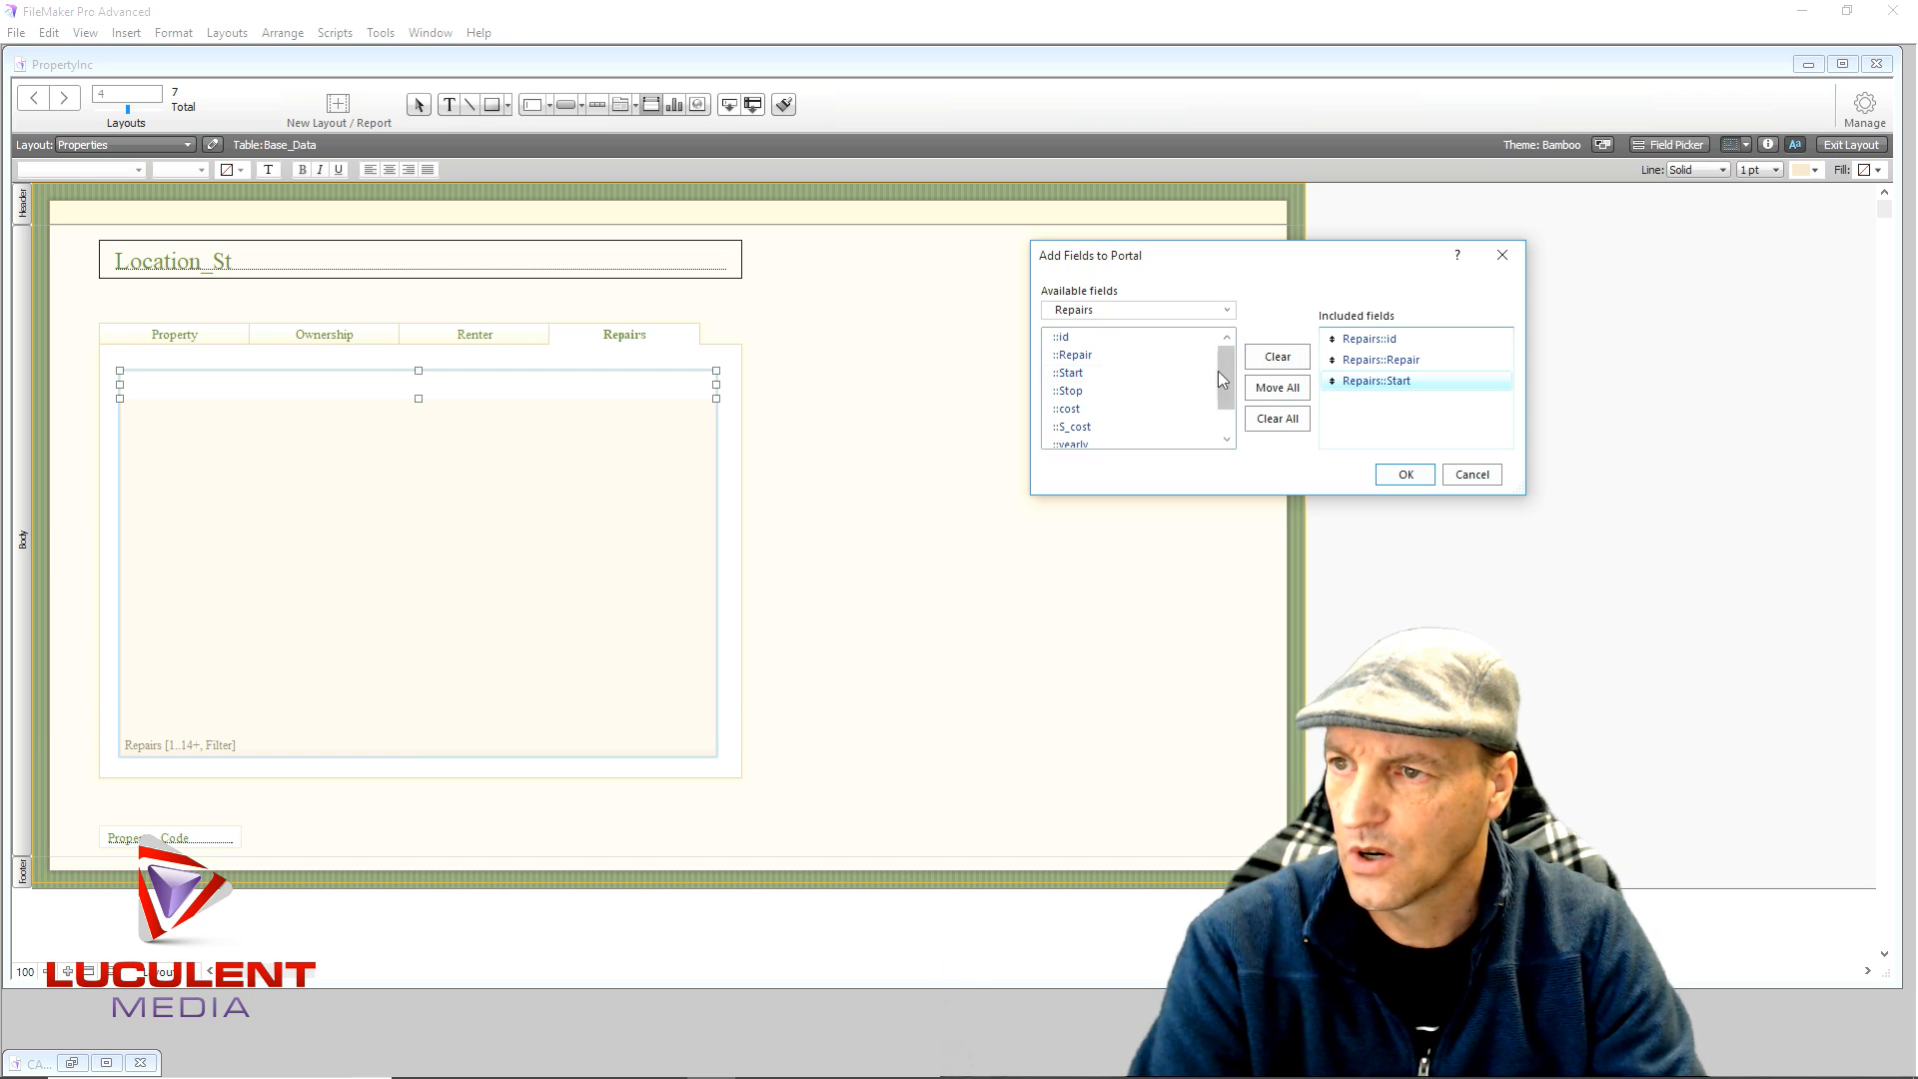
click(1083, 394)
click(1277, 357)
click(1081, 411)
click(1277, 357)
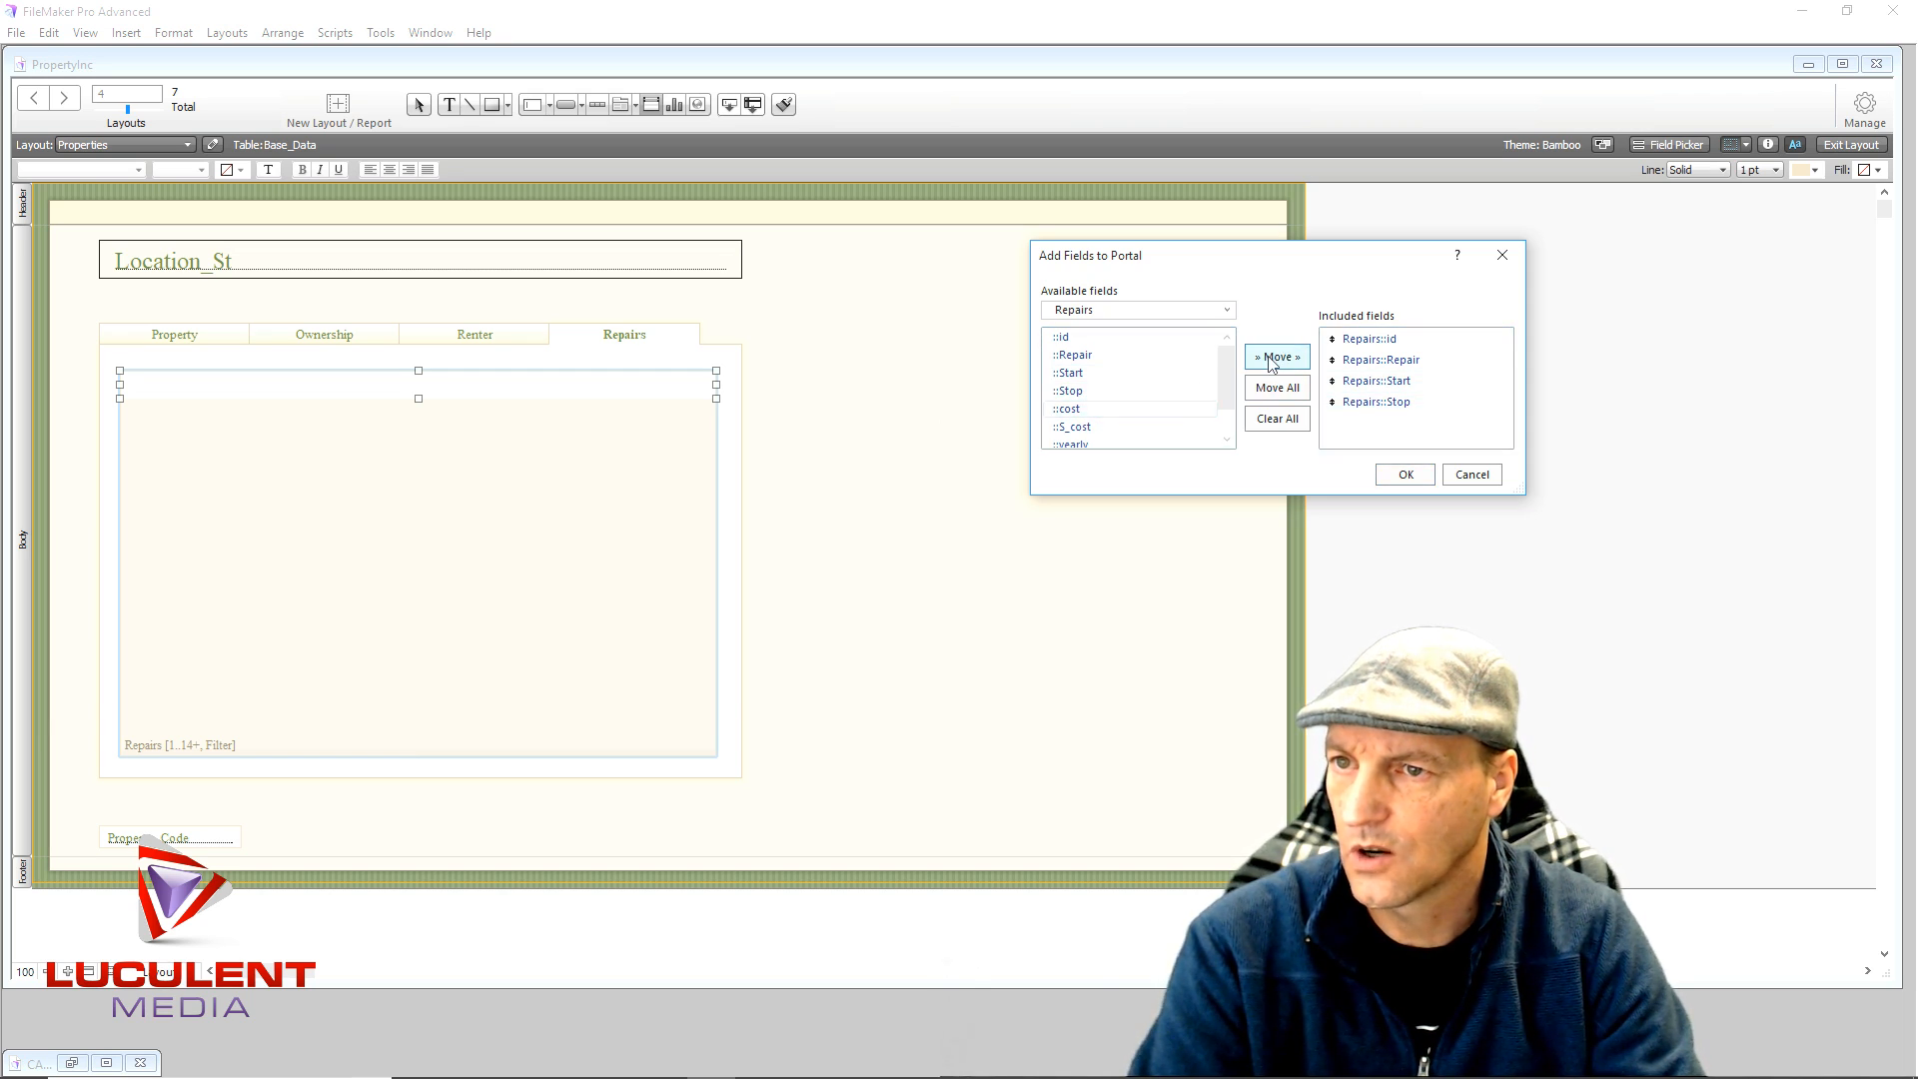
click(1086, 446)
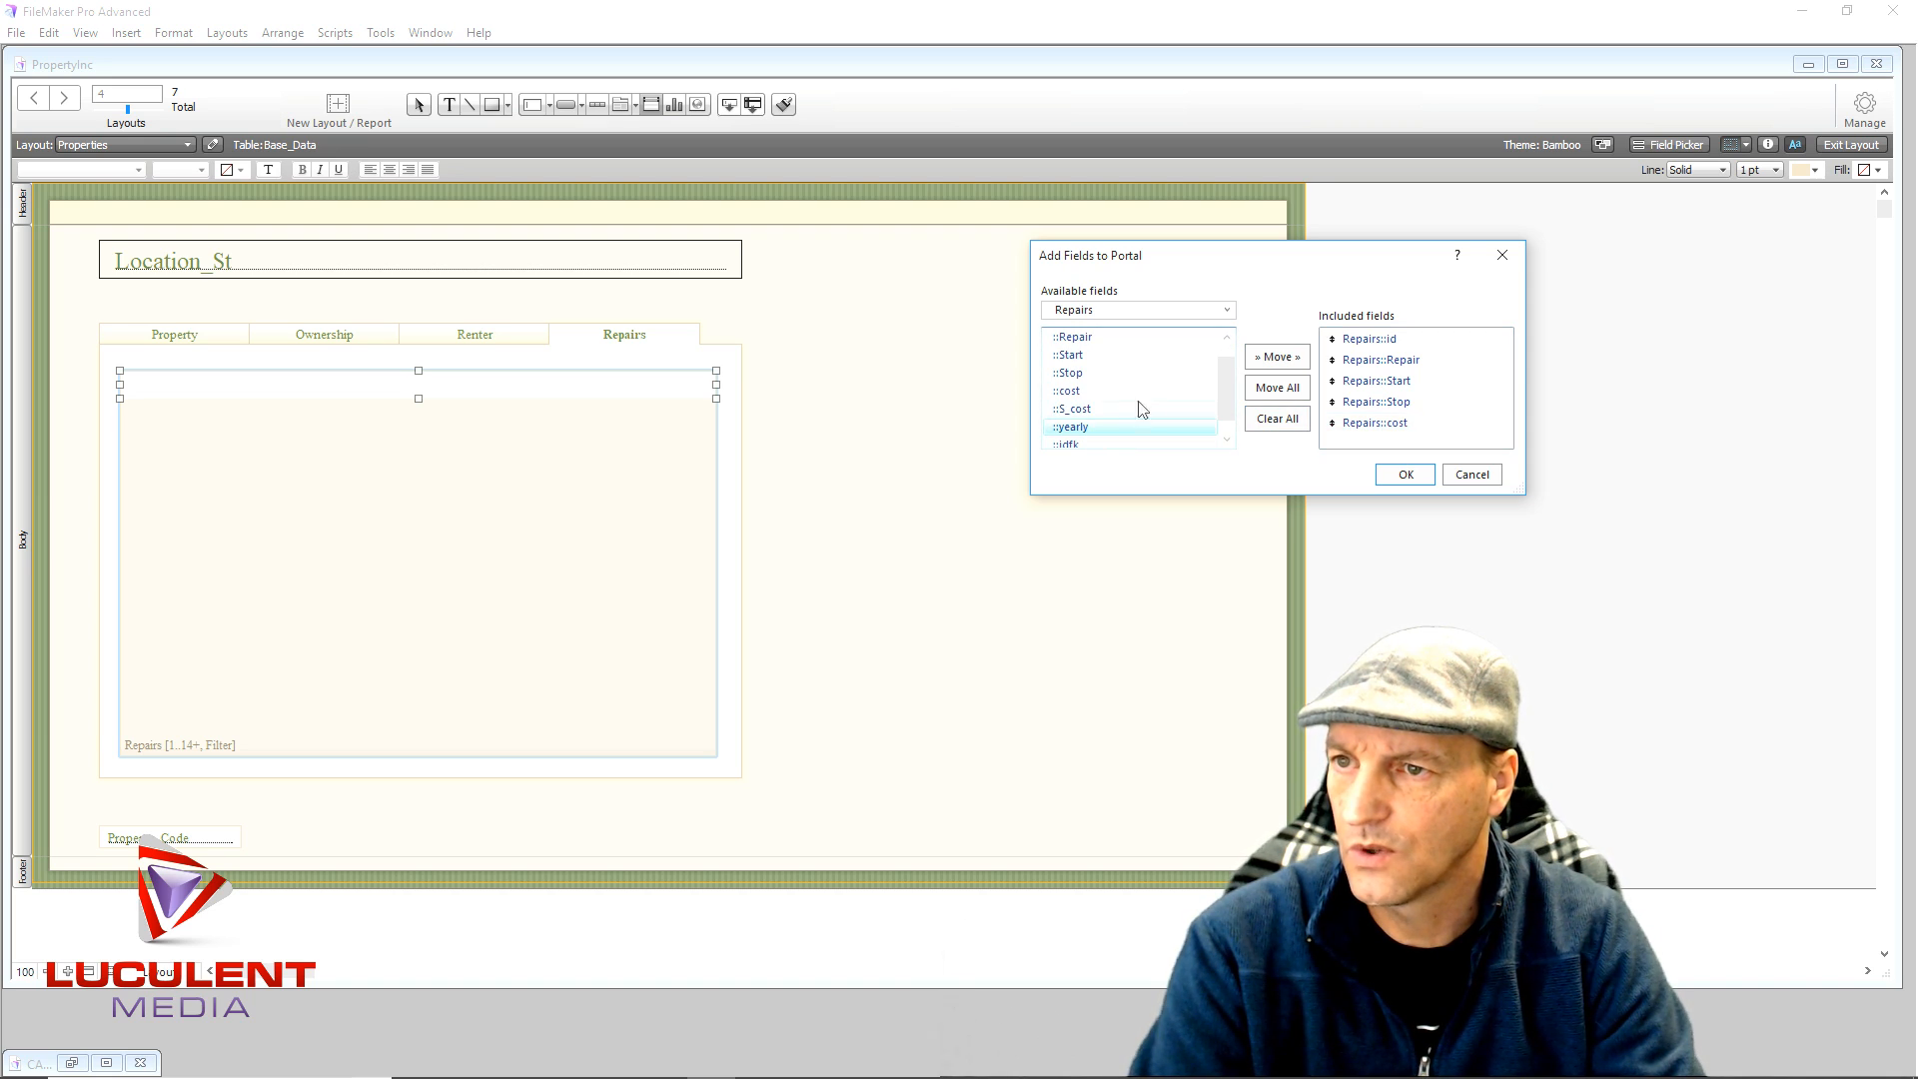
click(1278, 358)
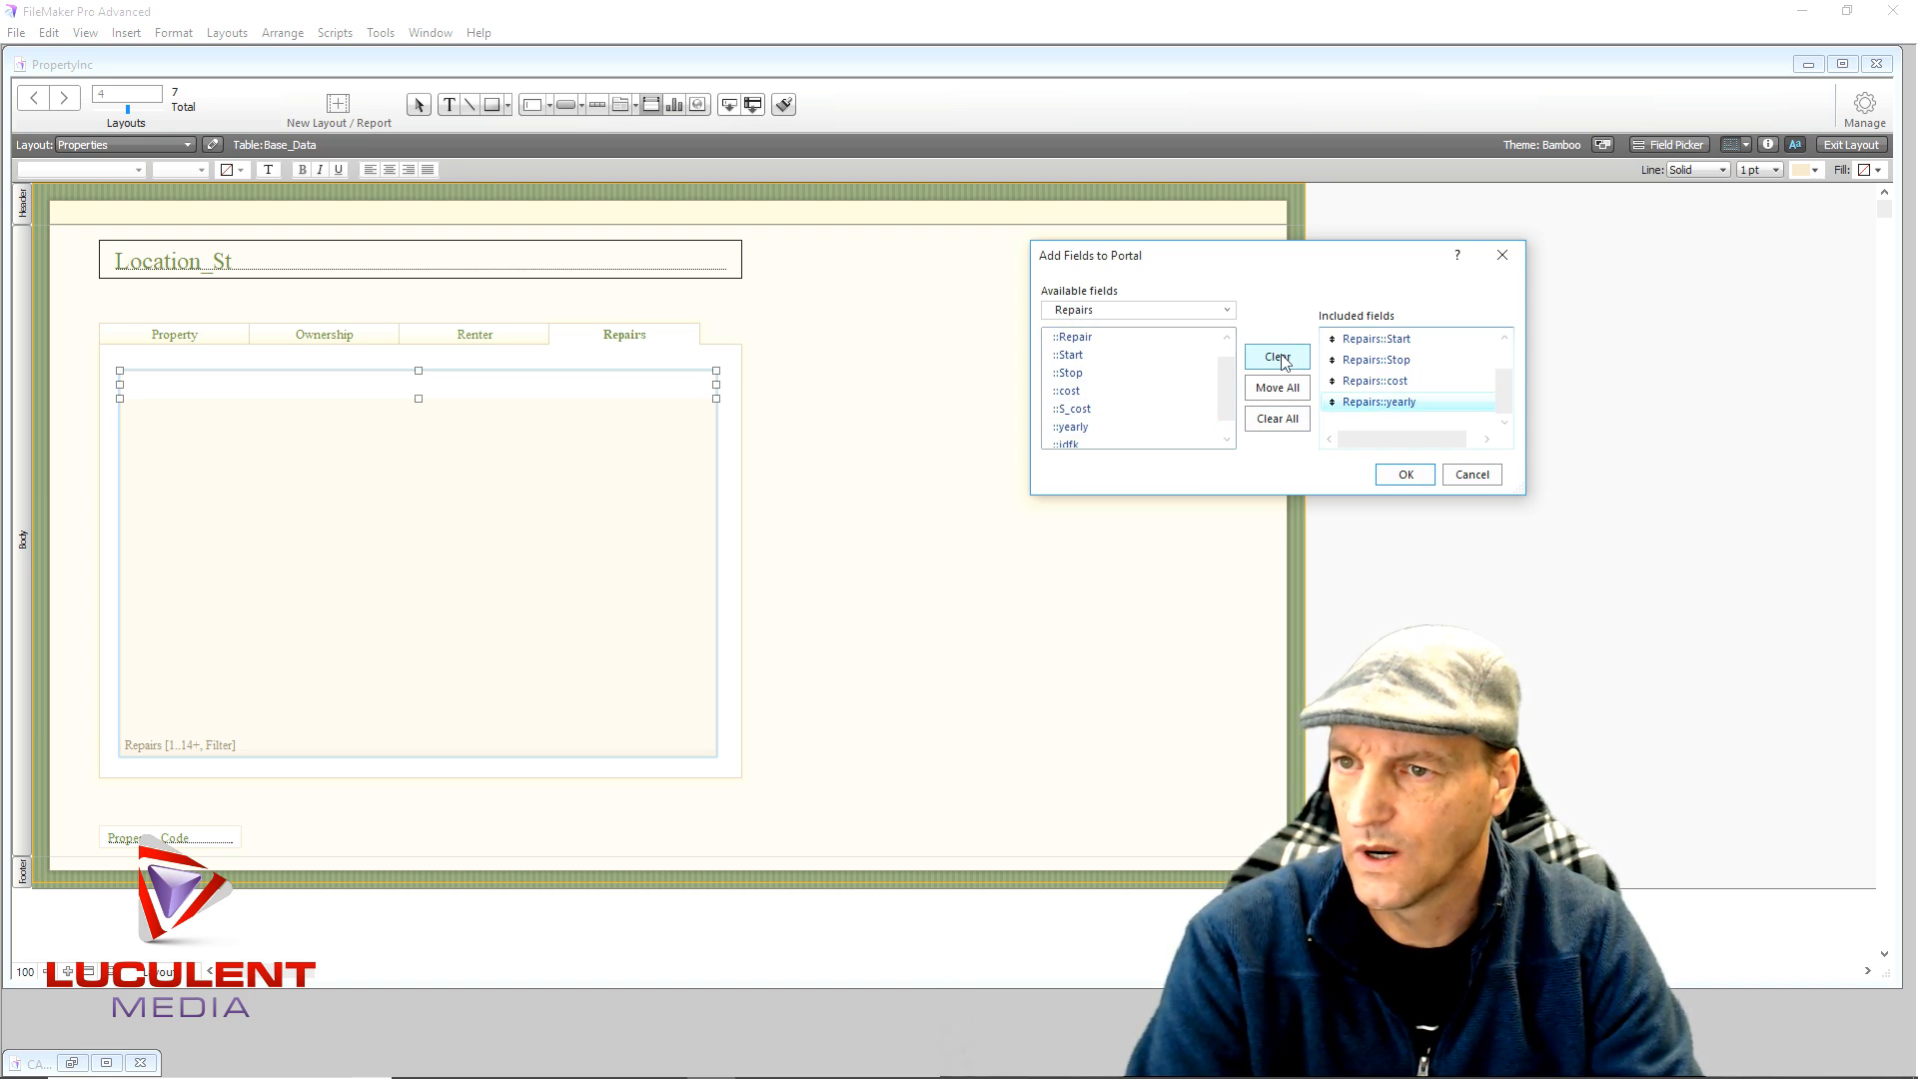
click(1404, 475)
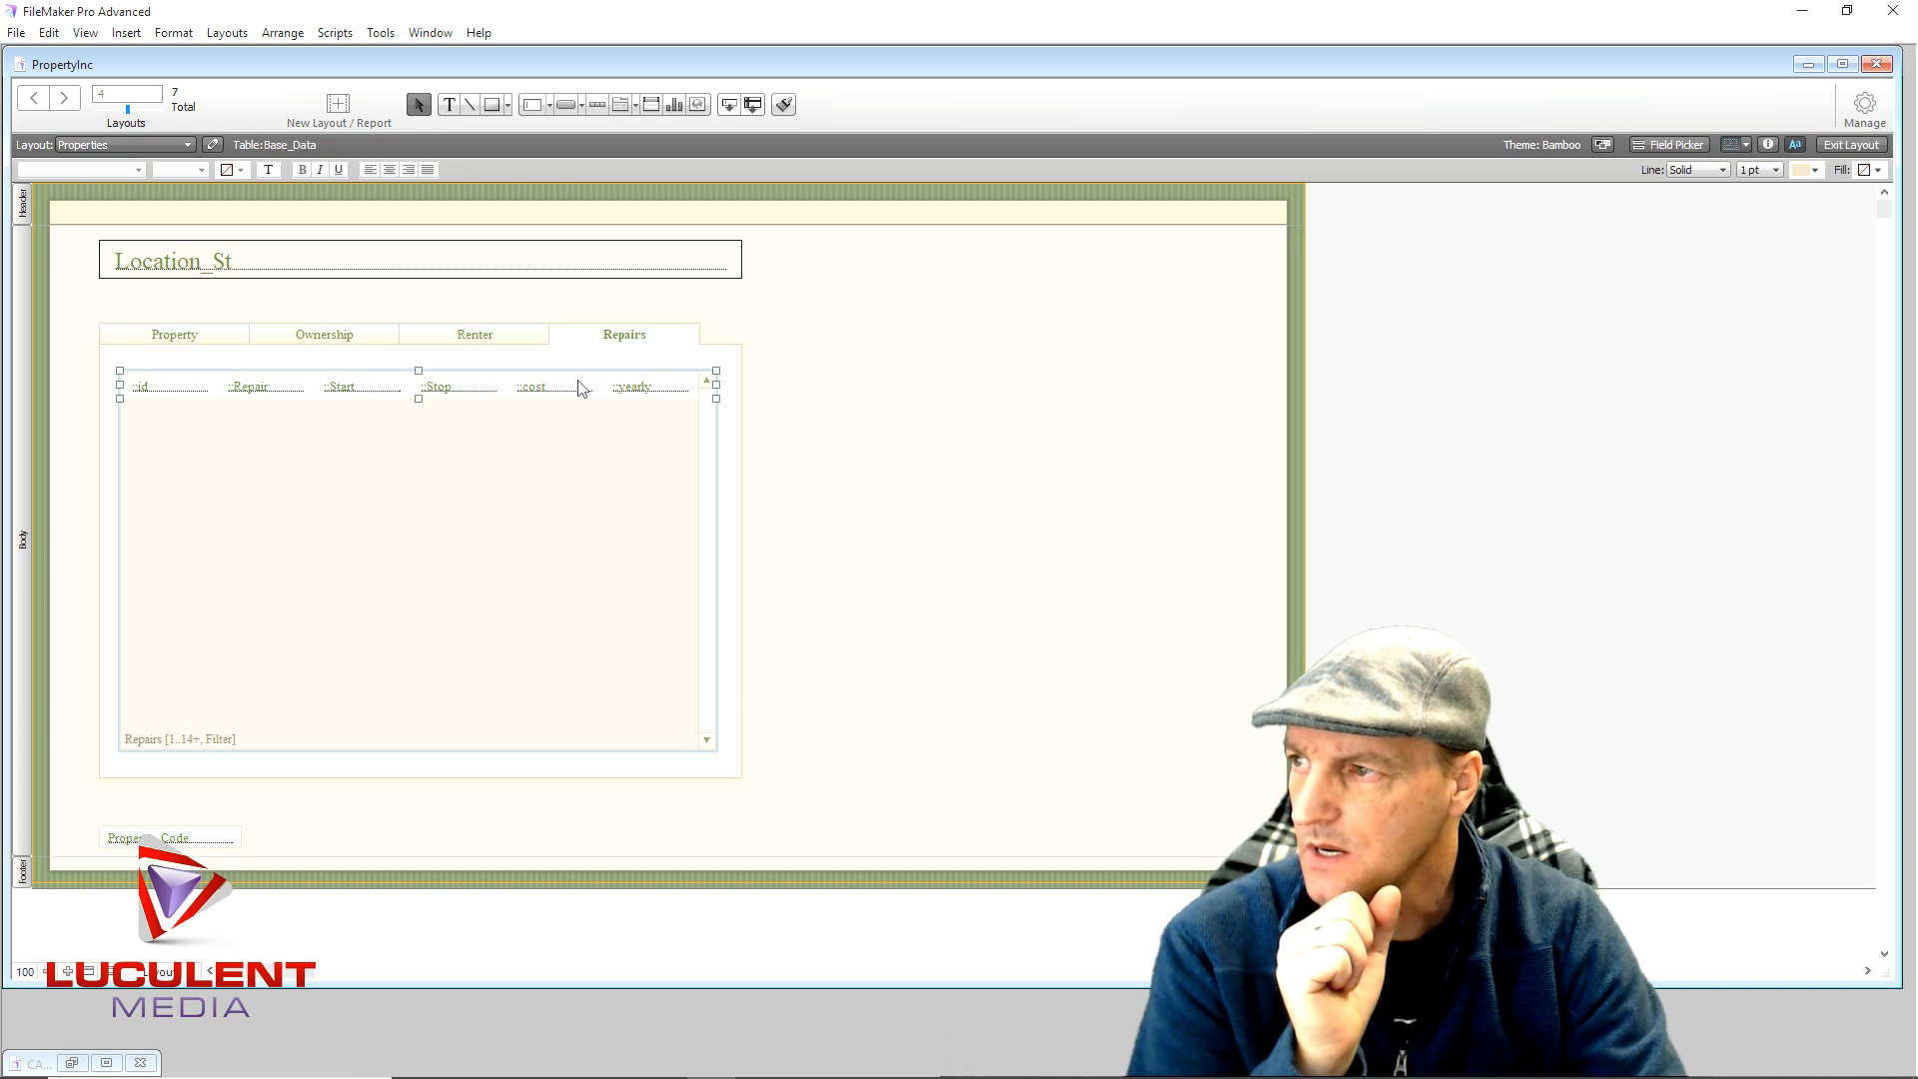
- Select each portal field in turn, from id through yearly
click(159, 393)
click(270, 393)
click(361, 392)
click(444, 392)
click(544, 392)
click(647, 392)
click(260, 392)
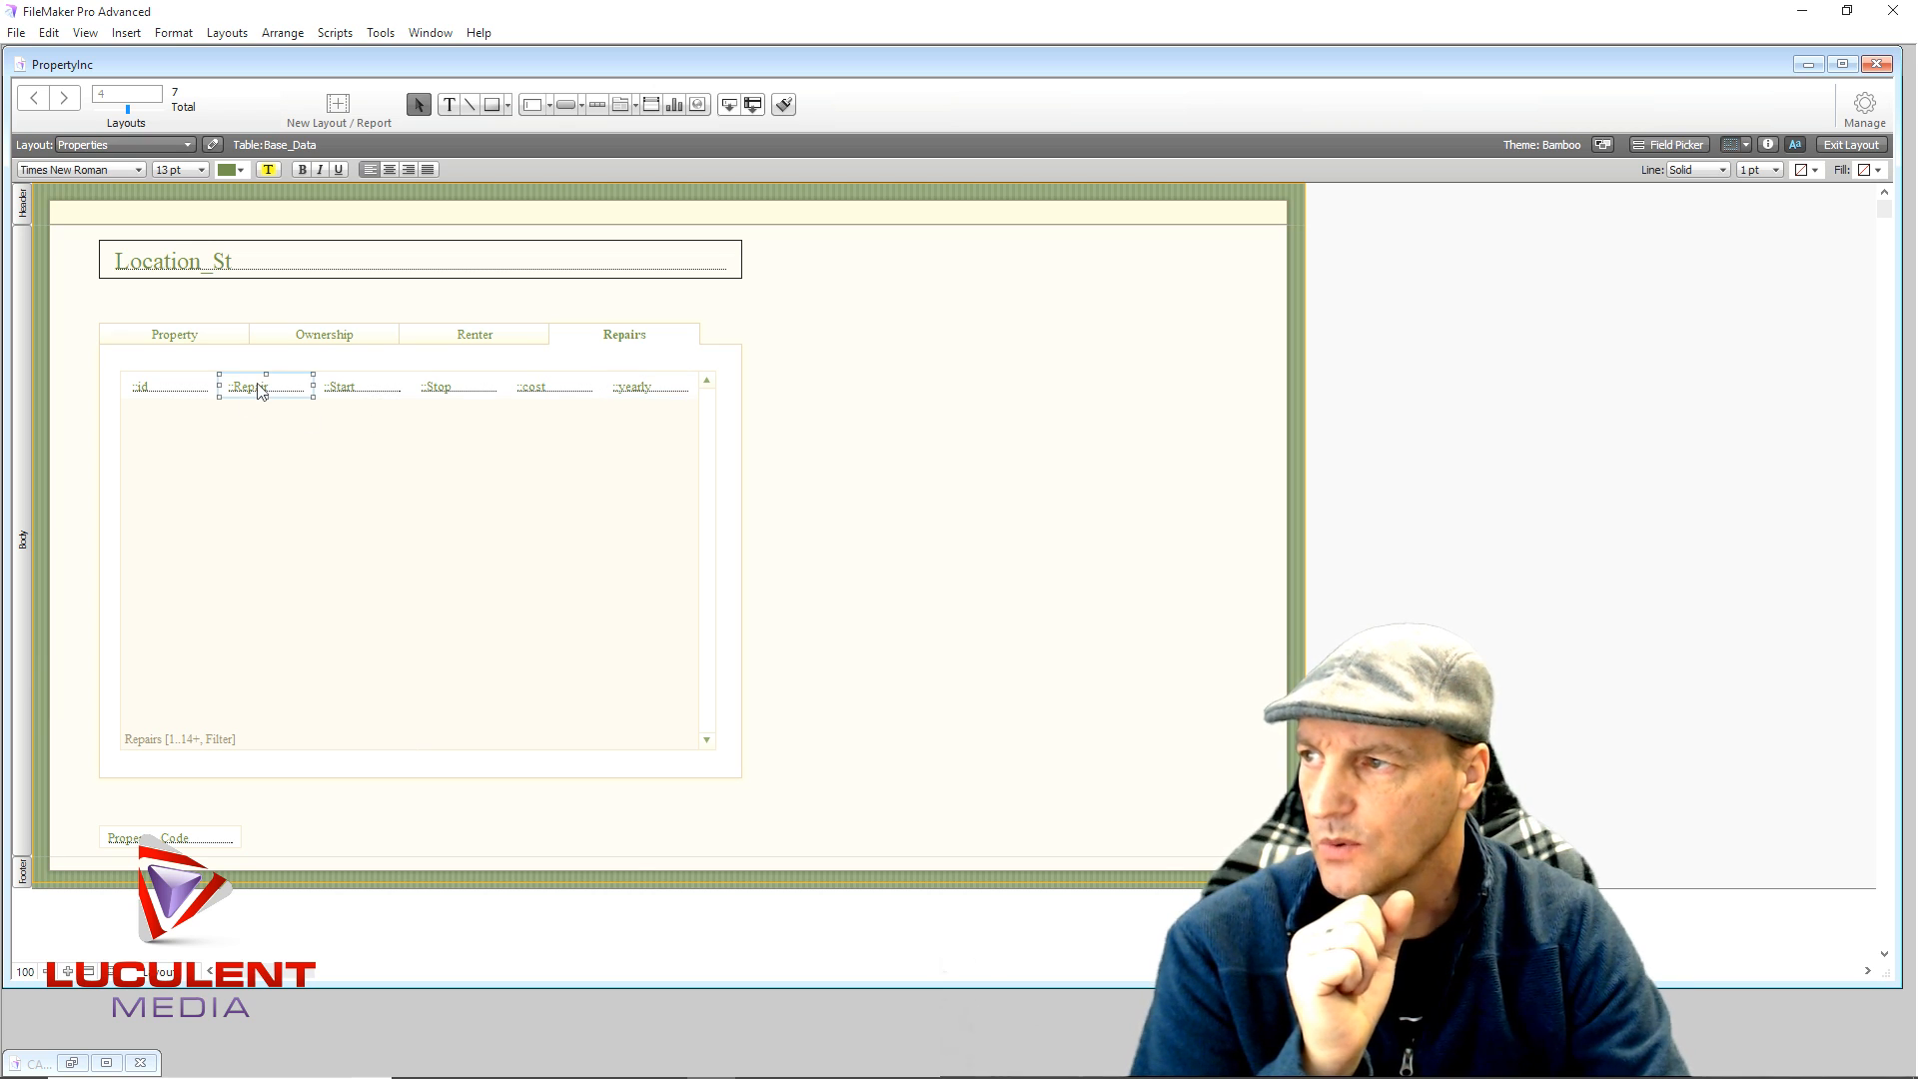
- Narrow id to 43 pt, extend Repair left over it, and show id's Appearance settings
click(165, 397)
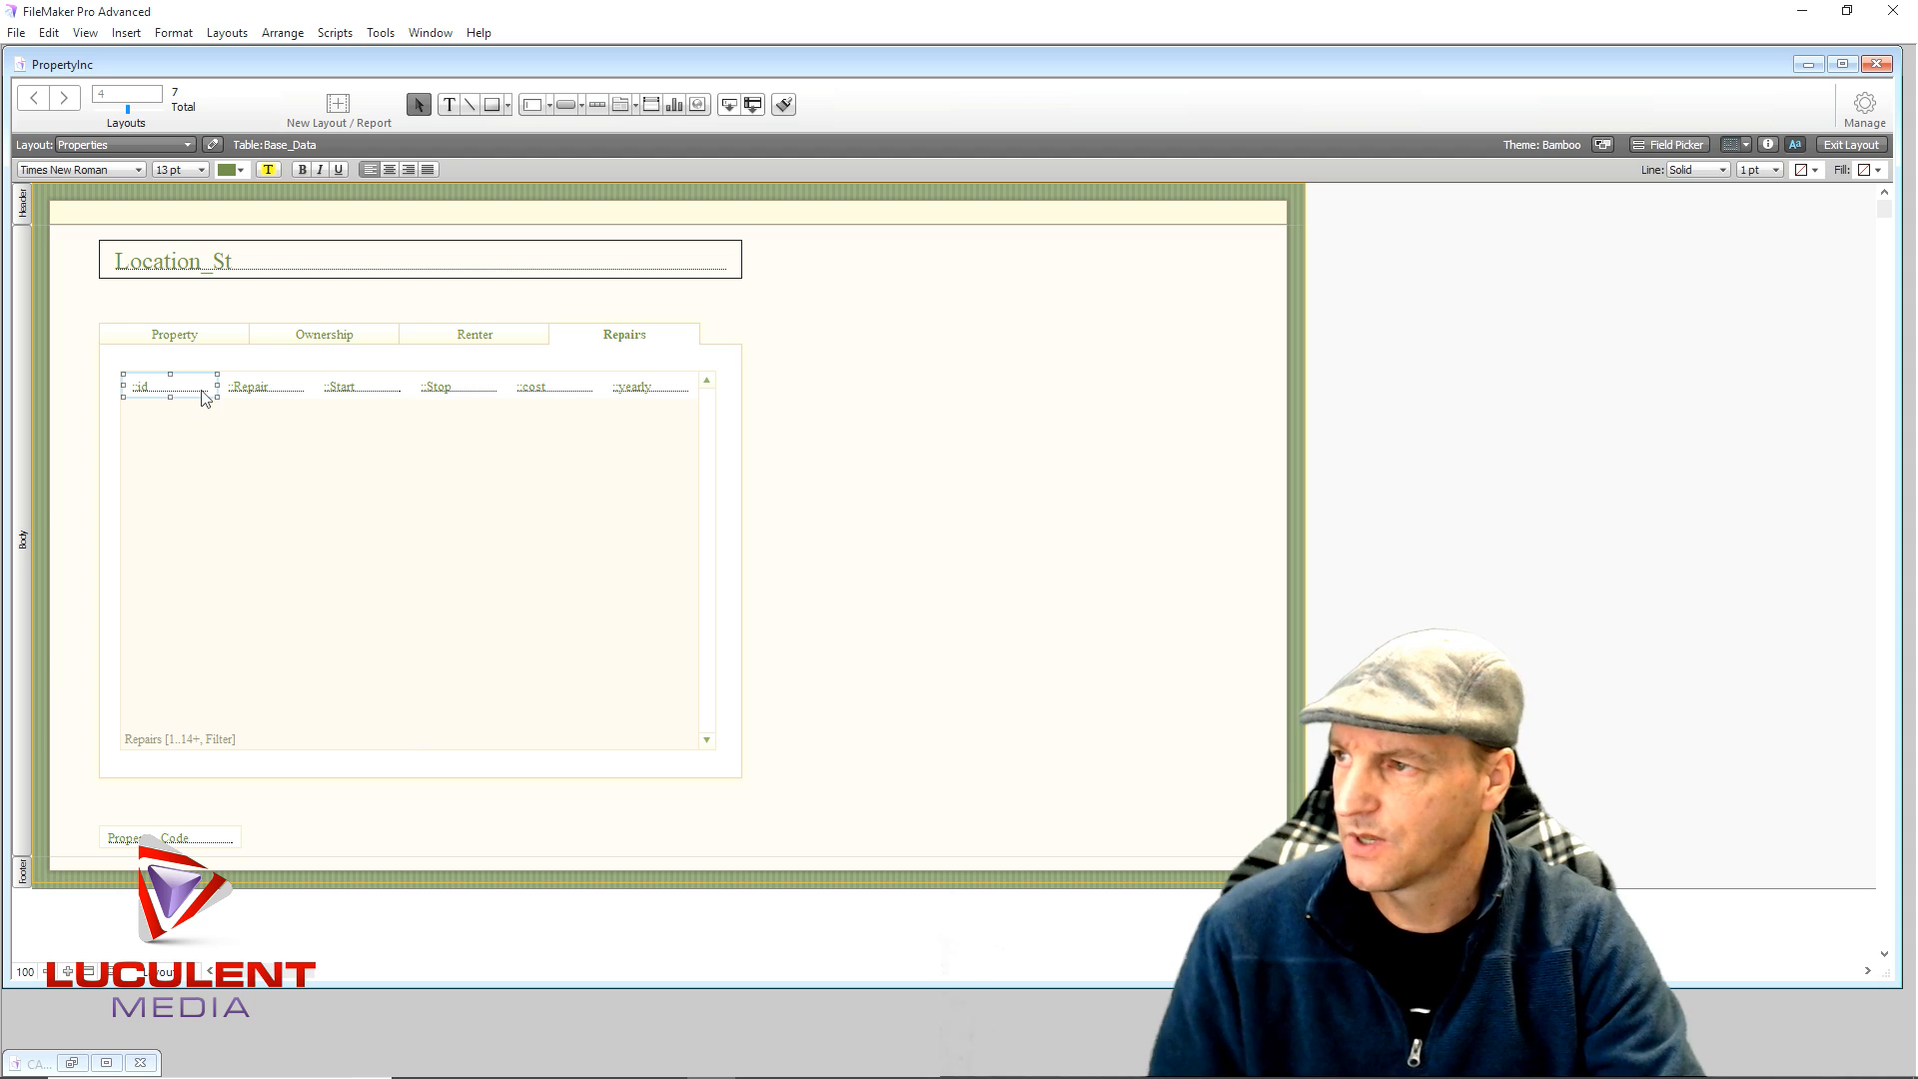
drag(217, 386, 163, 389)
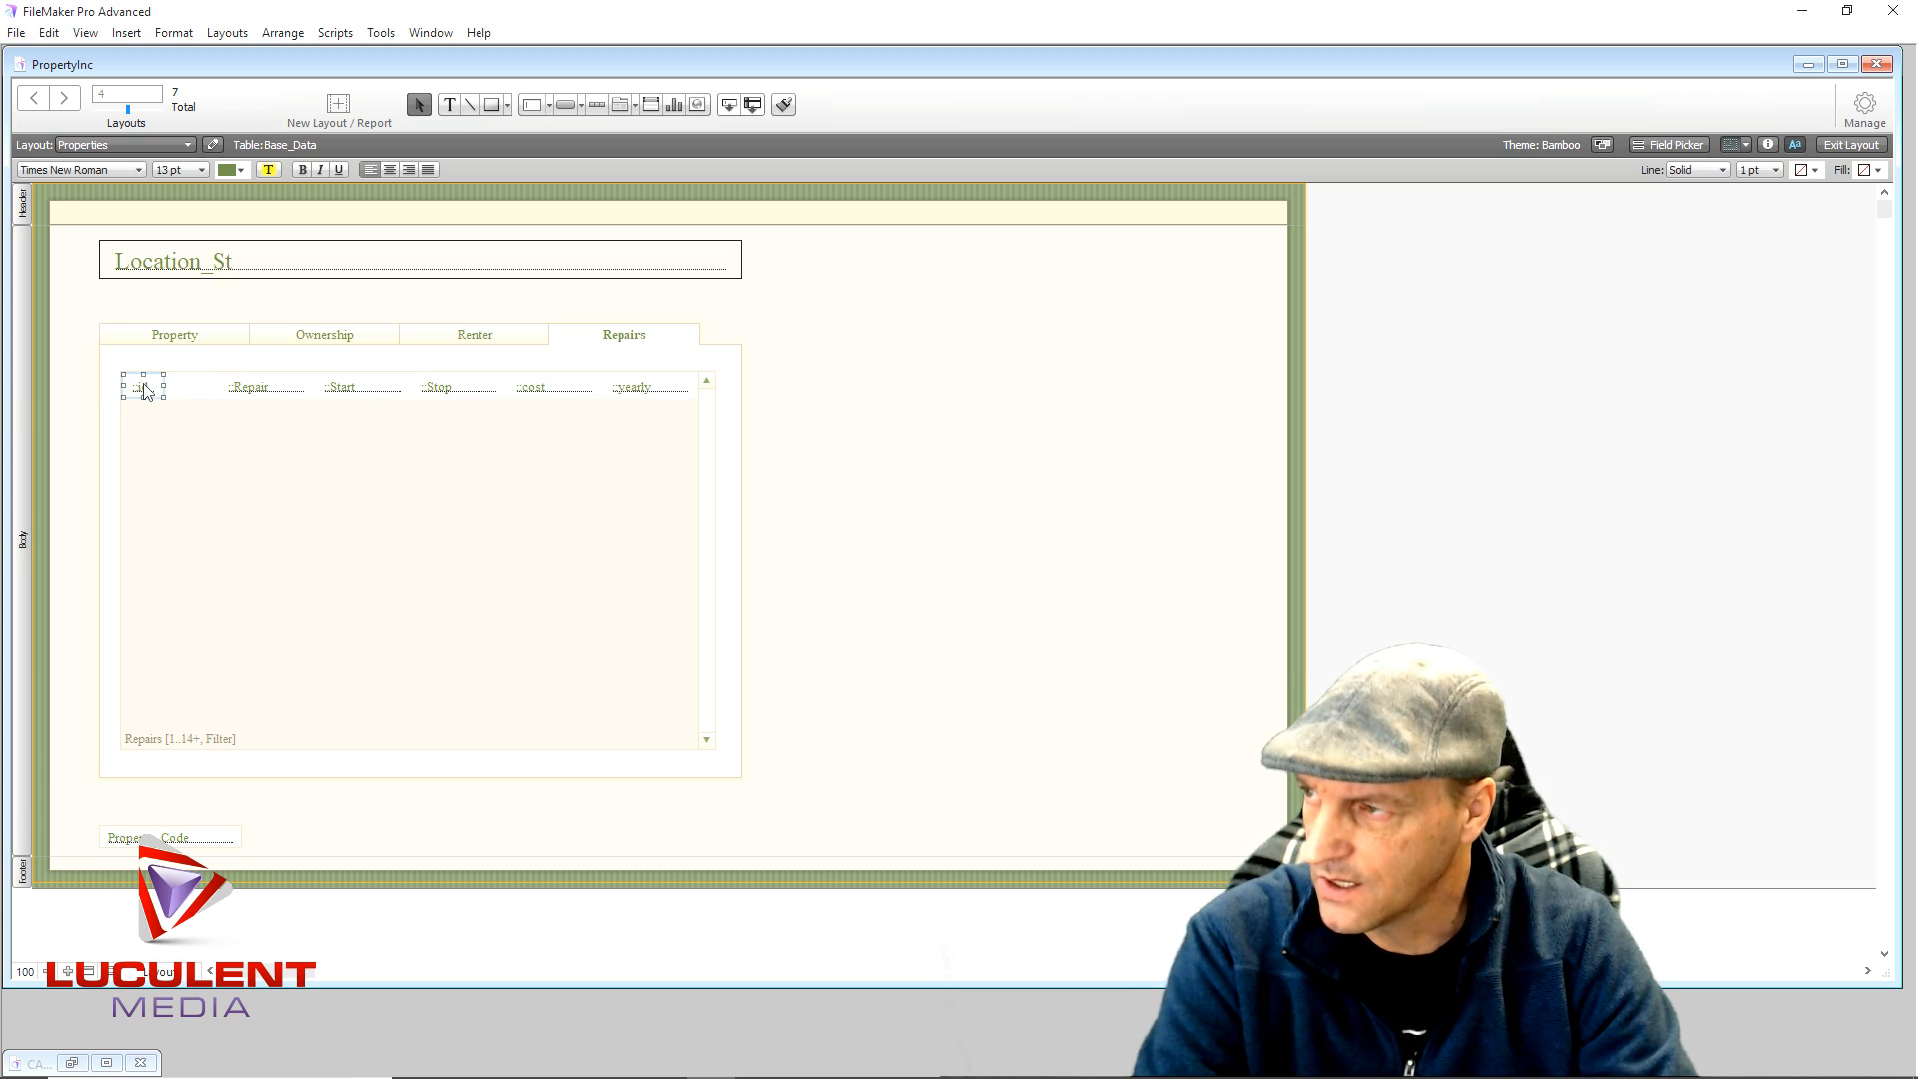
click(252, 390)
drag(217, 385, 175, 387)
click(141, 395)
click(1767, 145)
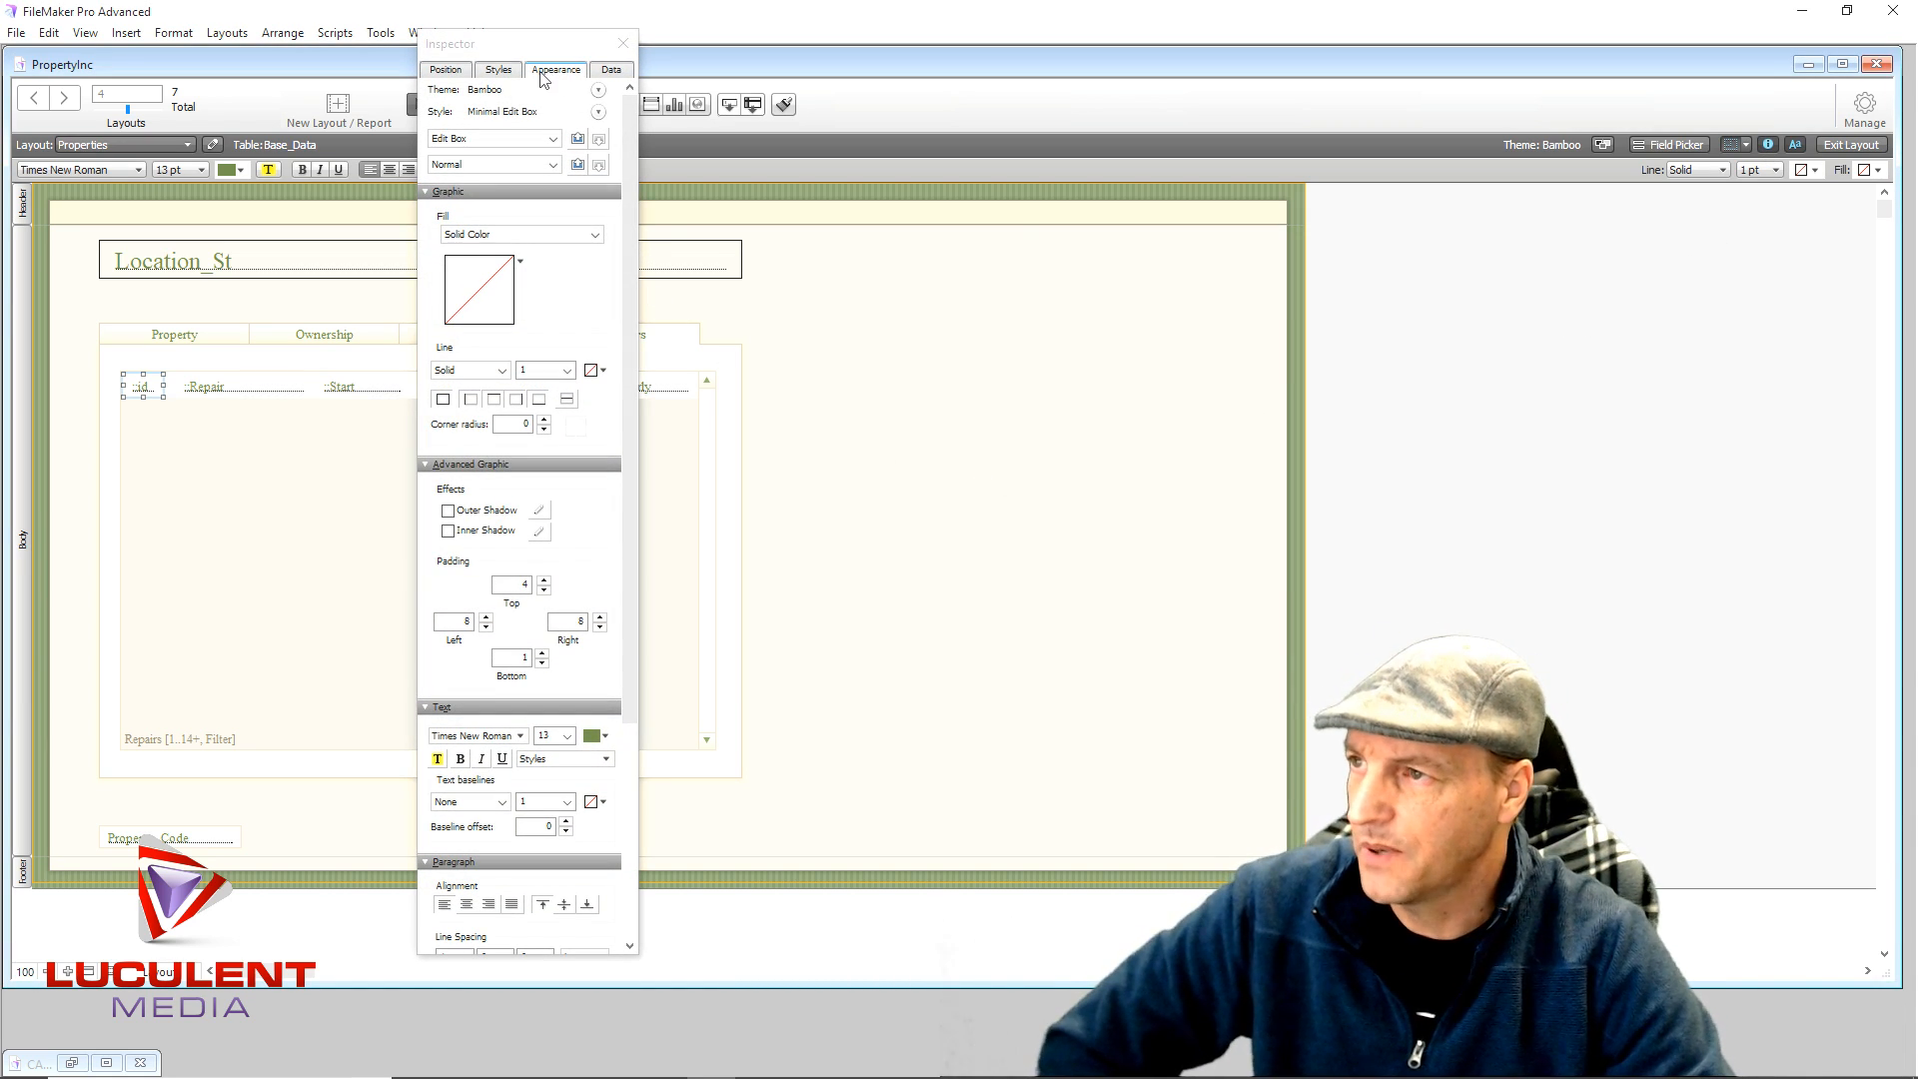
- Hide the id field by removing its fill and border and making its text invisible
click(507, 238)
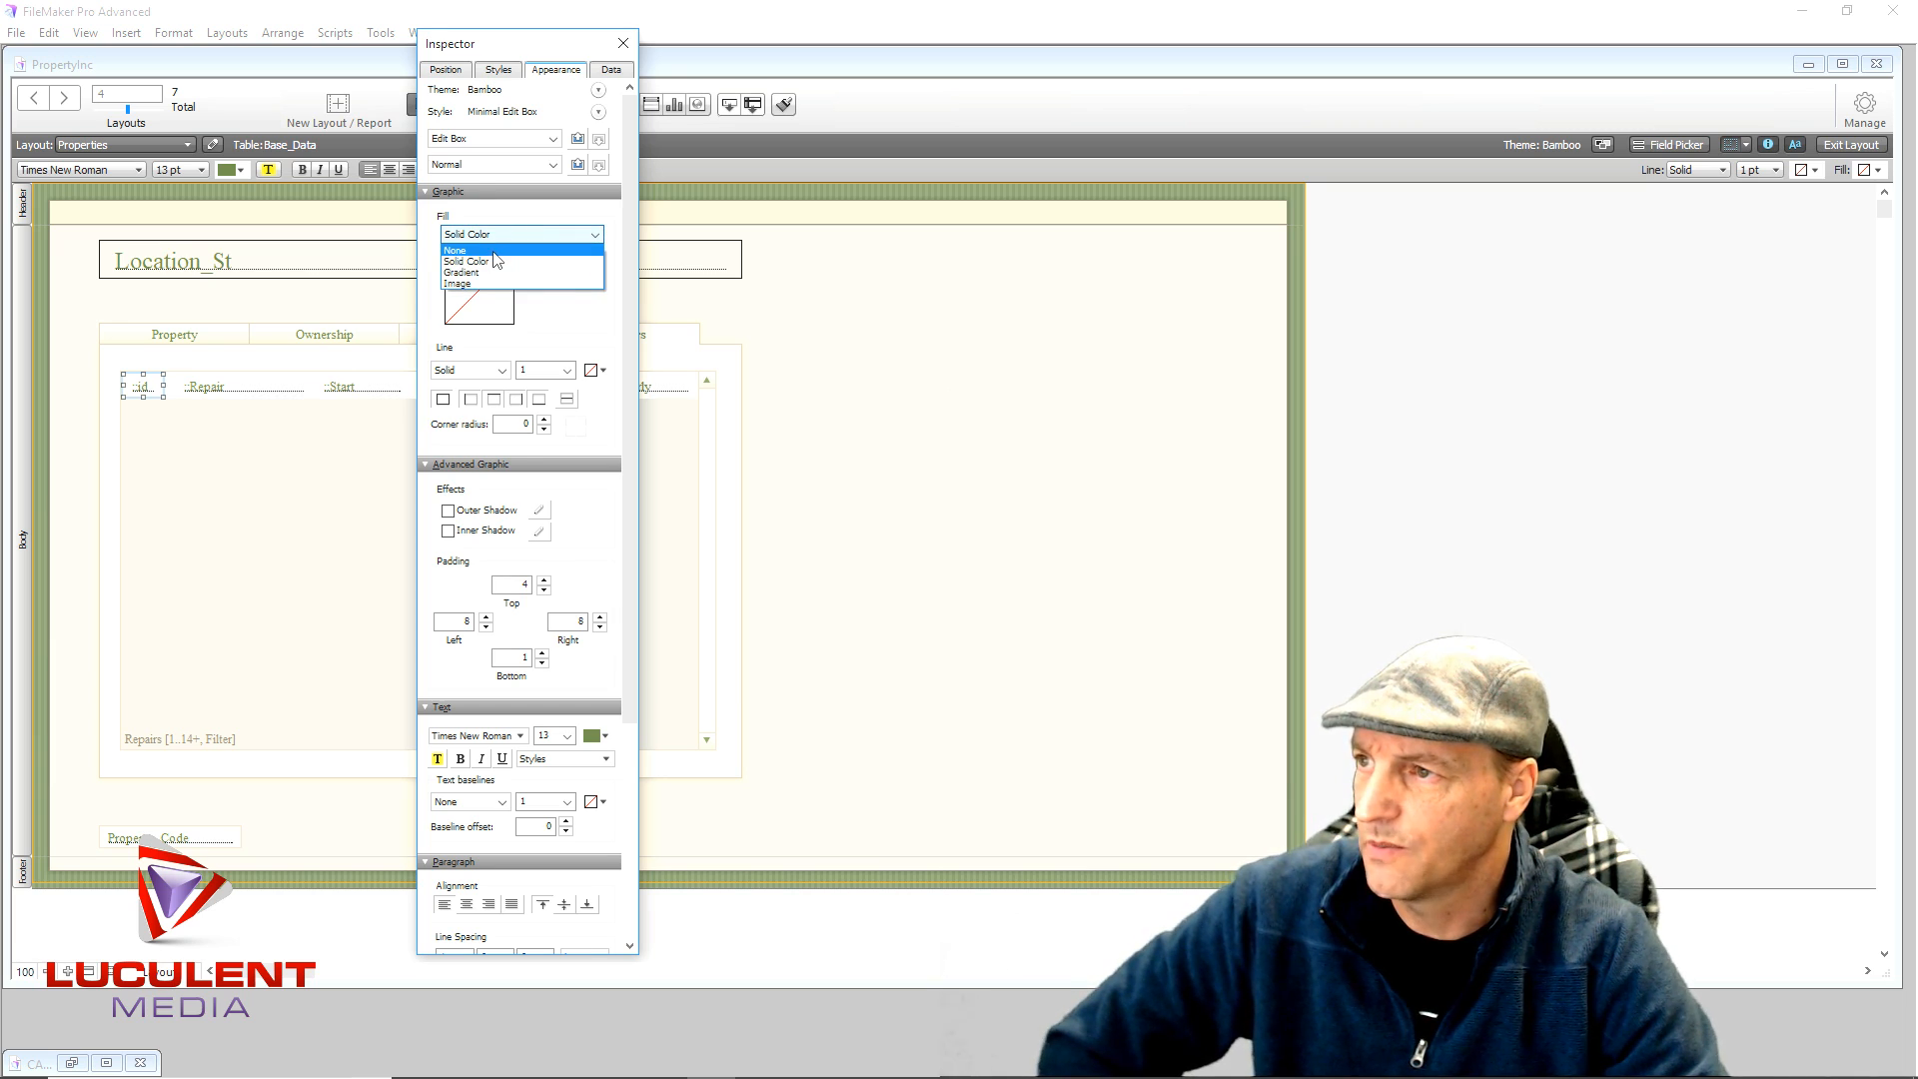
click(494, 252)
click(501, 289)
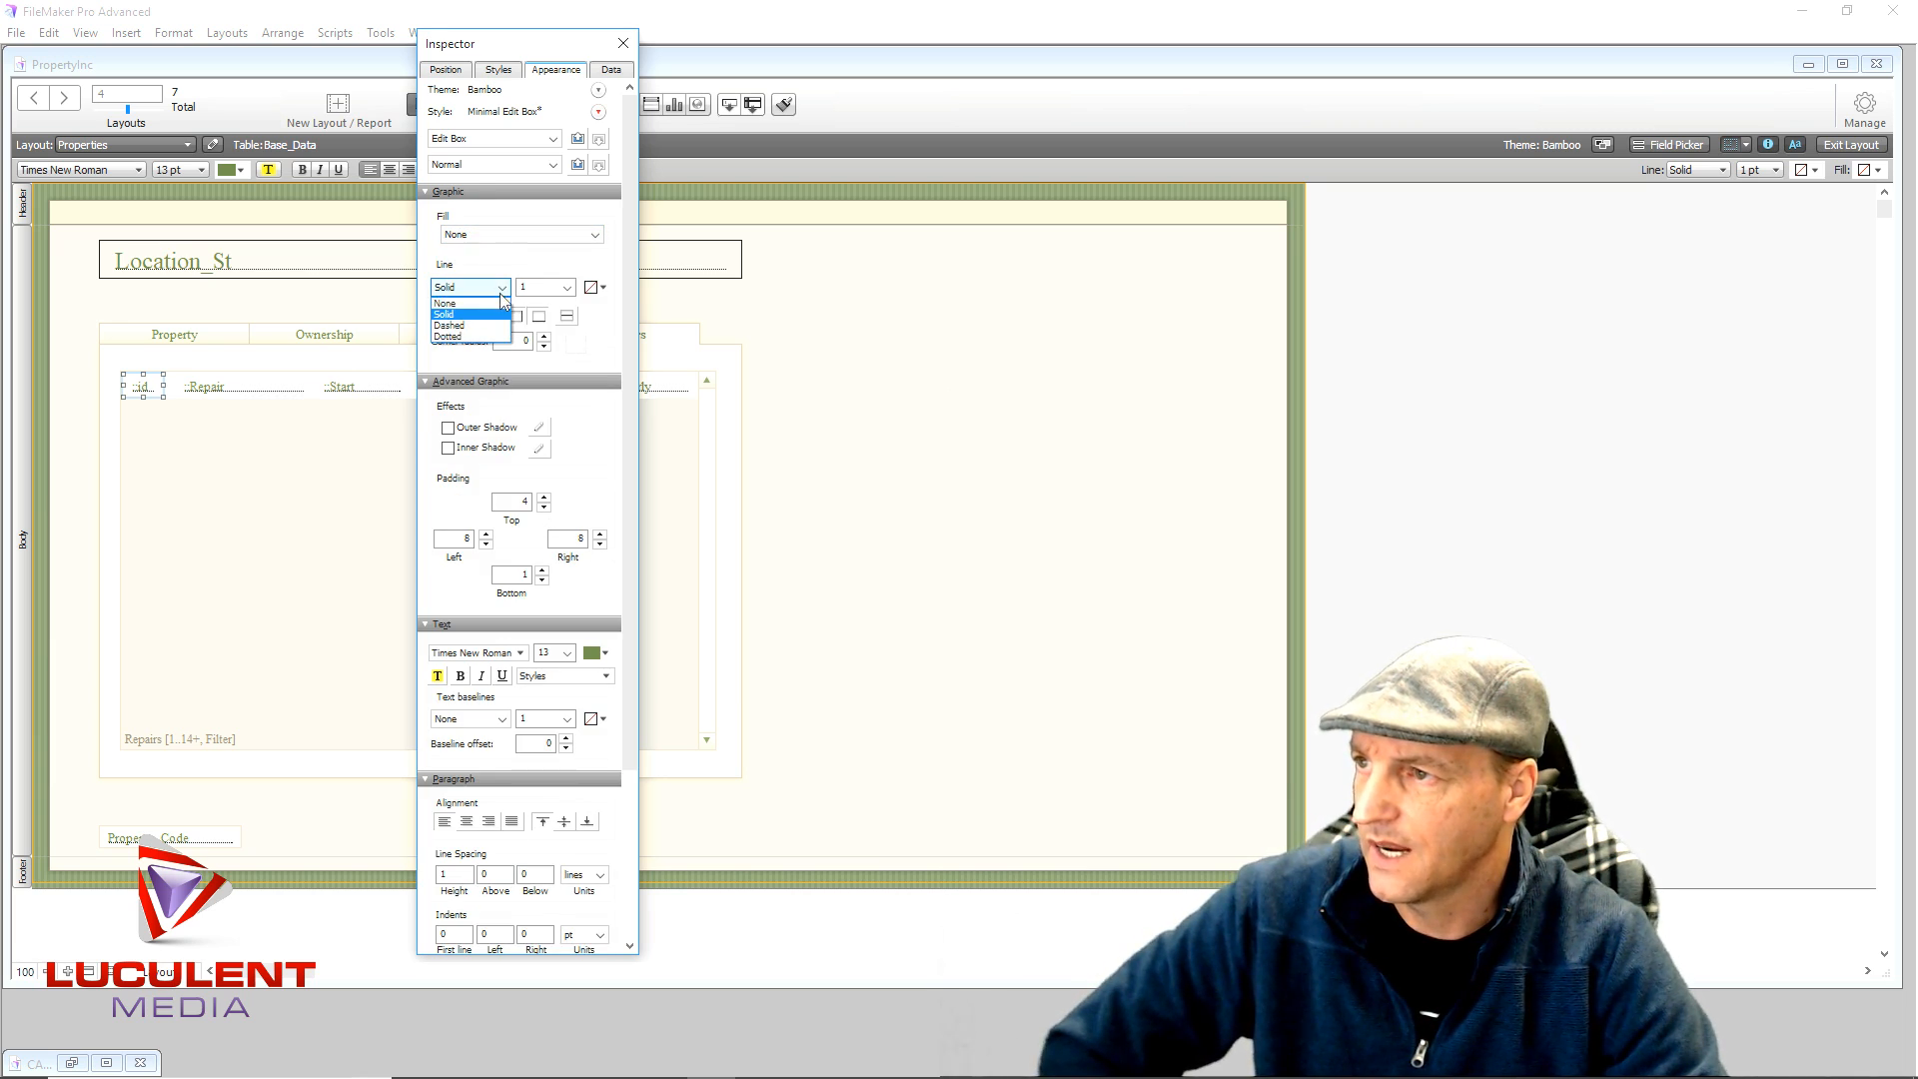
click(499, 302)
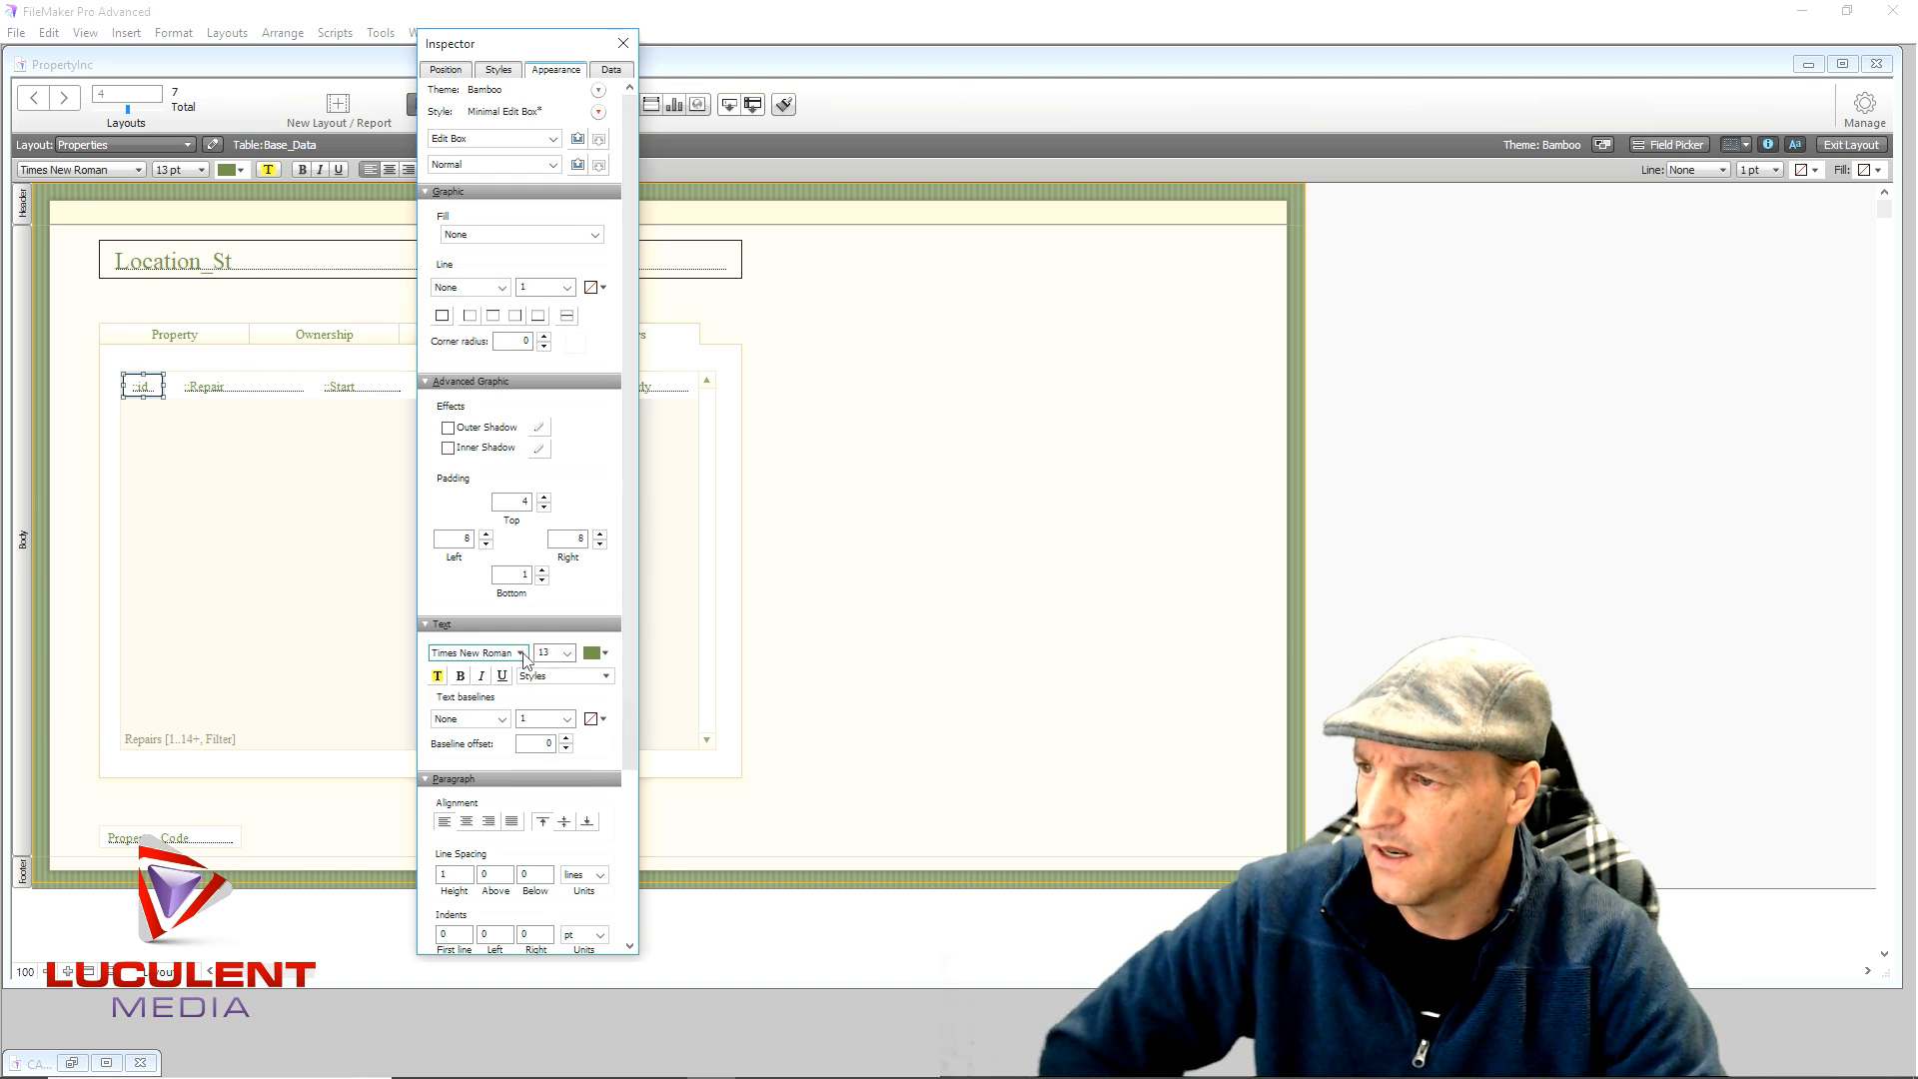
click(604, 654)
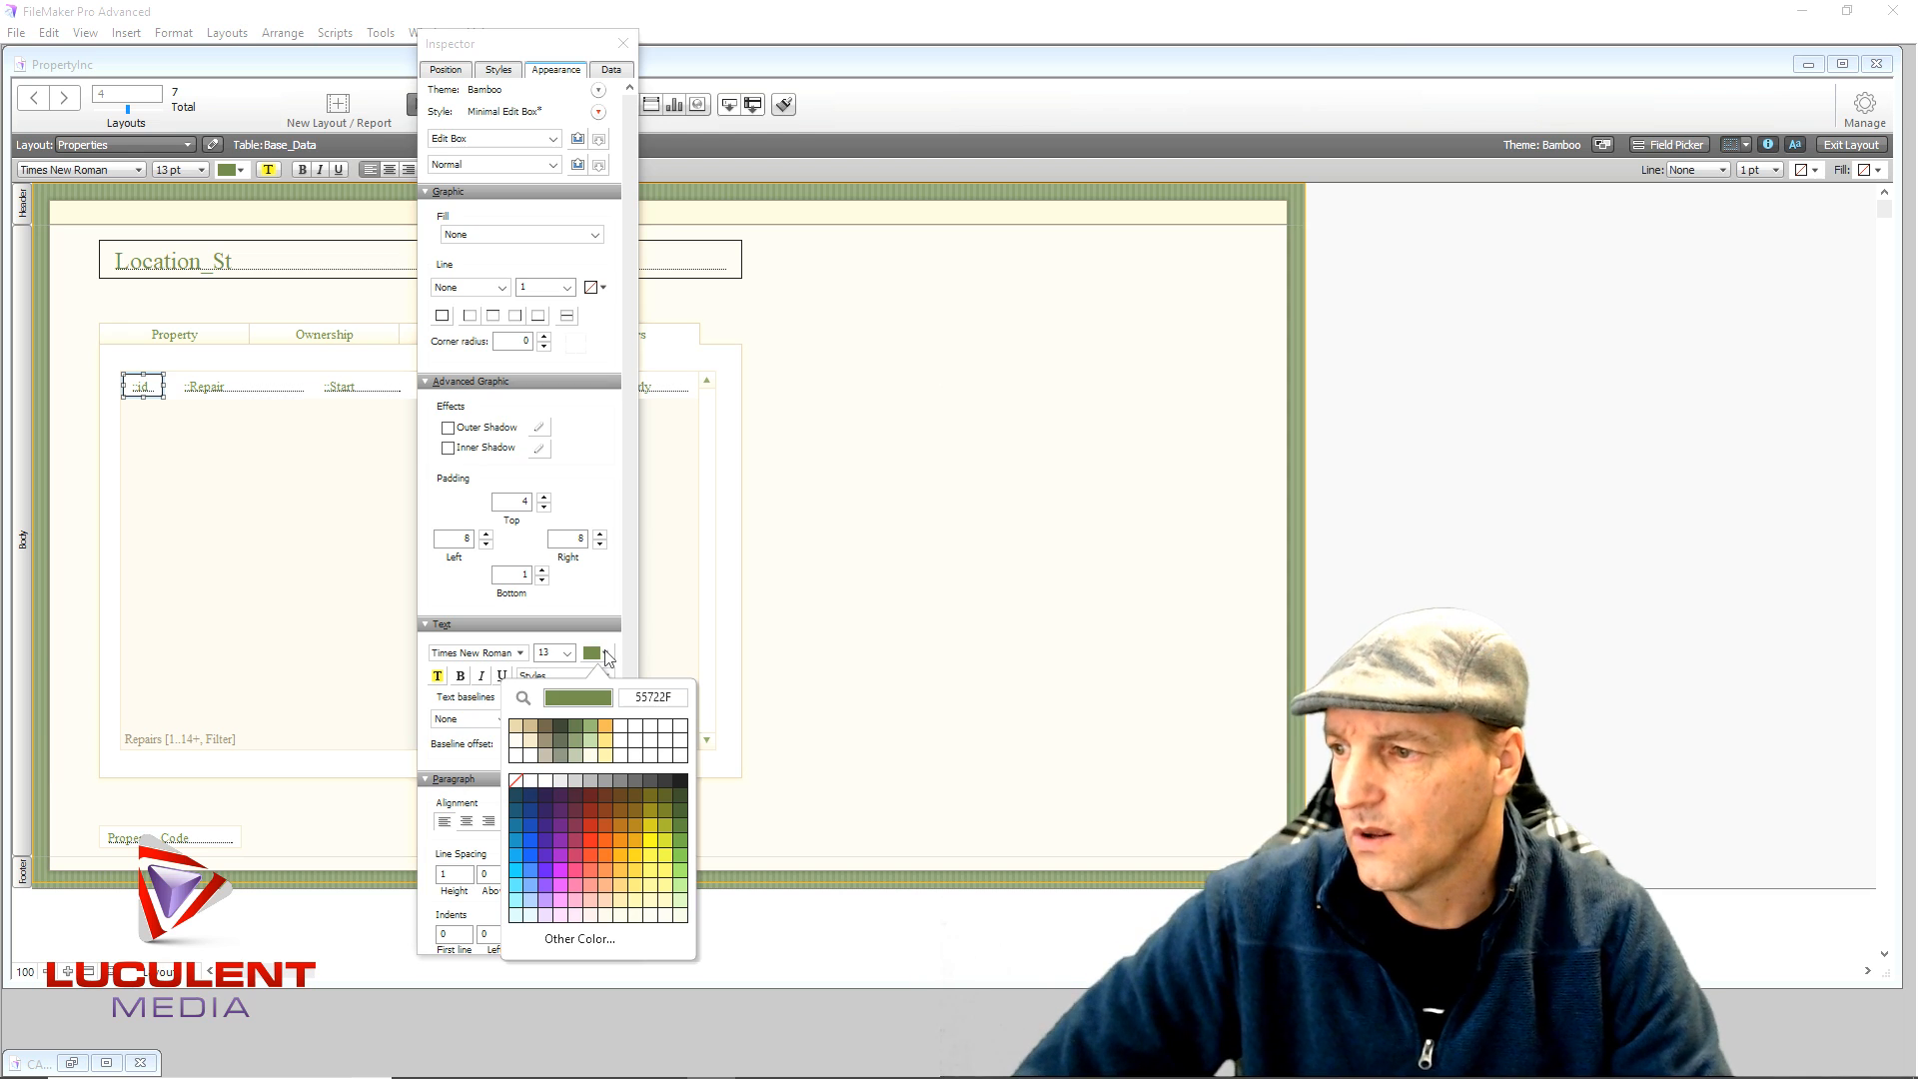
click(515, 781)
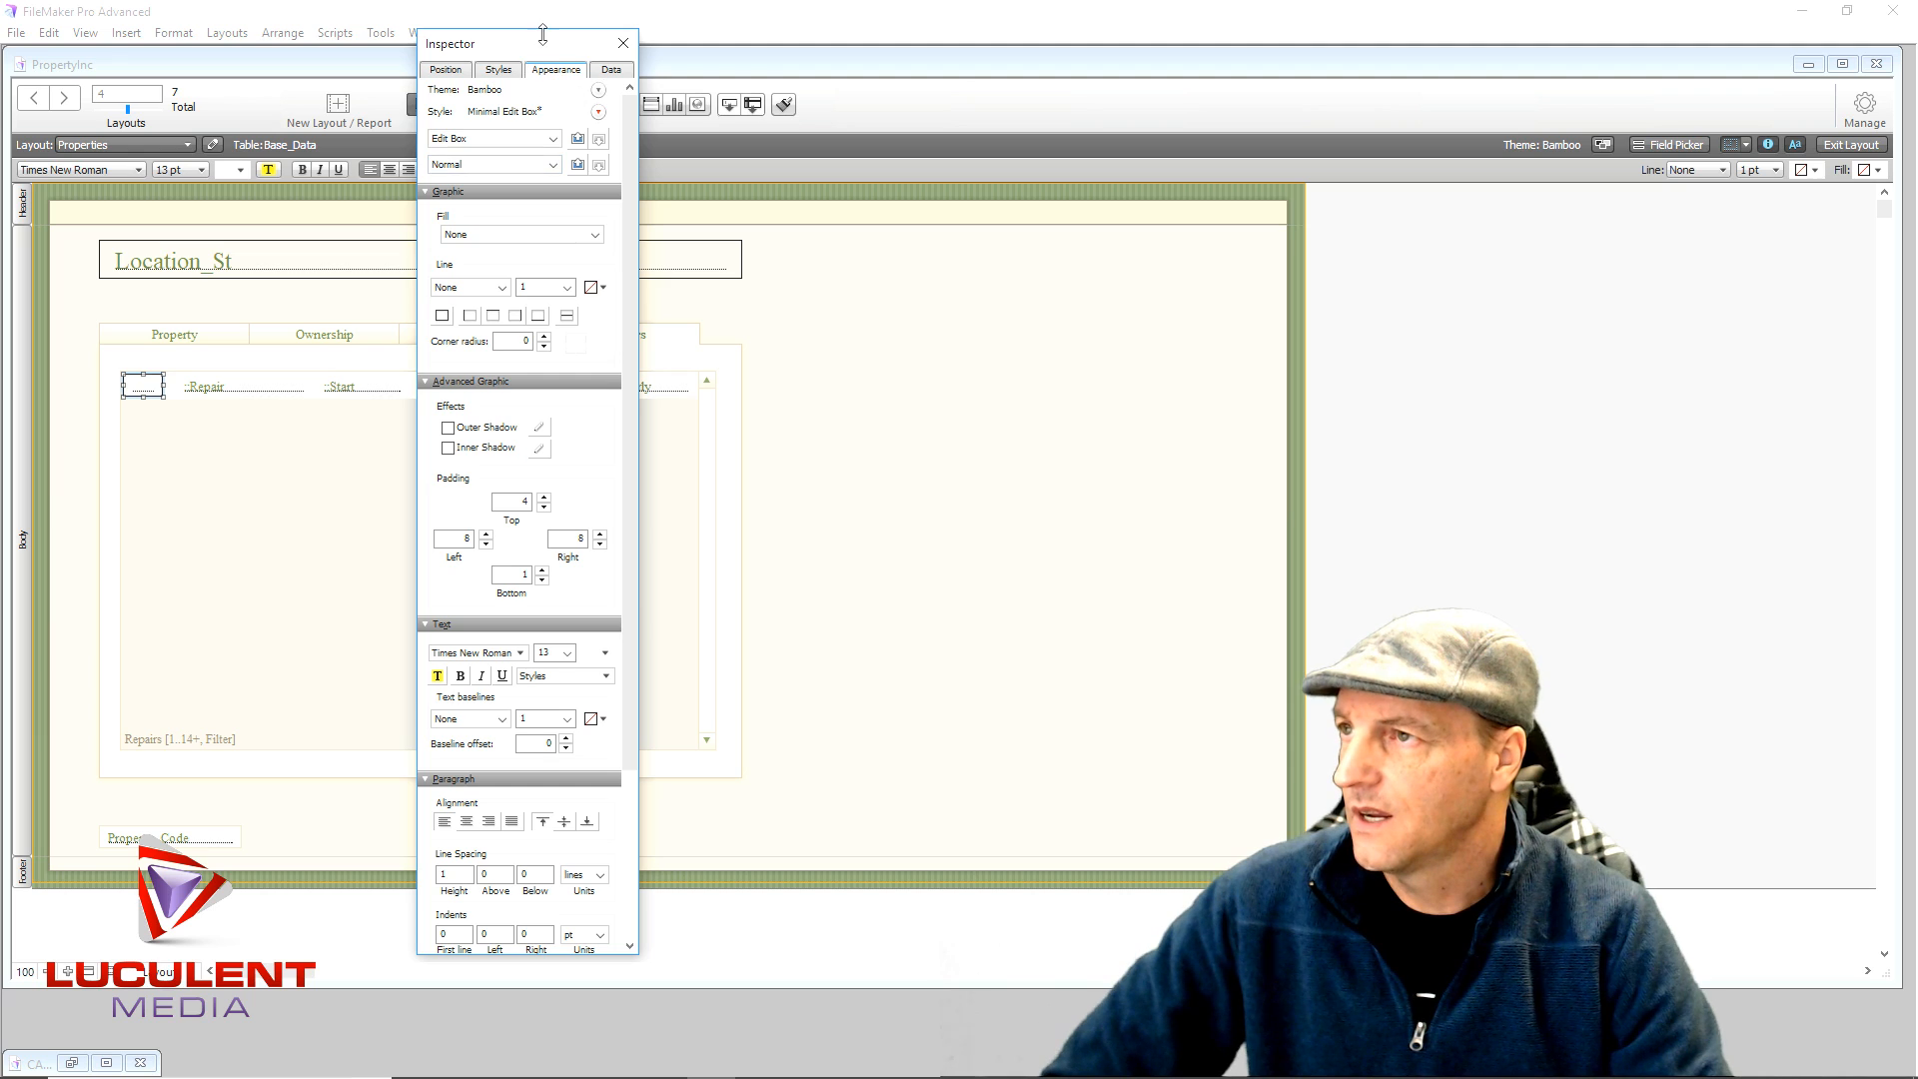
- Move the Inspector off the portal and widen the Repair field further left over the id box
drag(540, 44, 1082, 16)
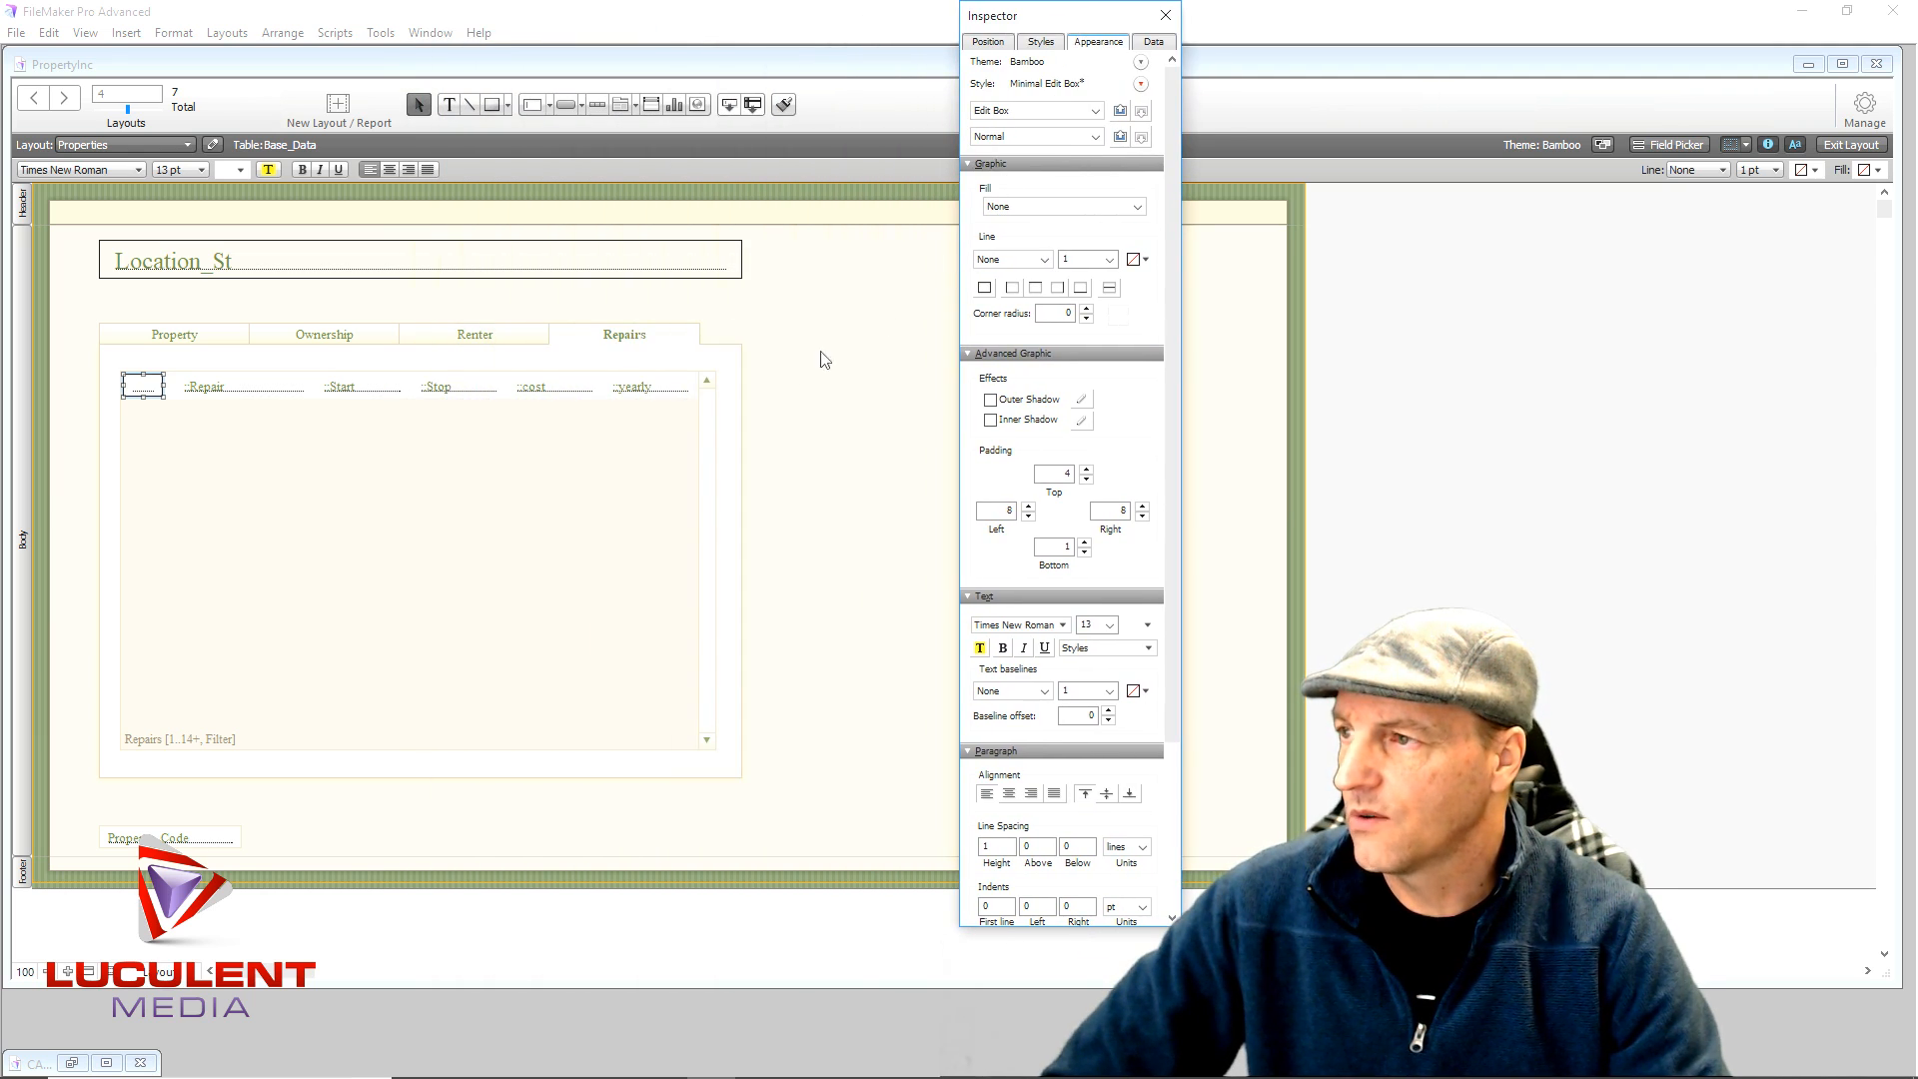
click(229, 395)
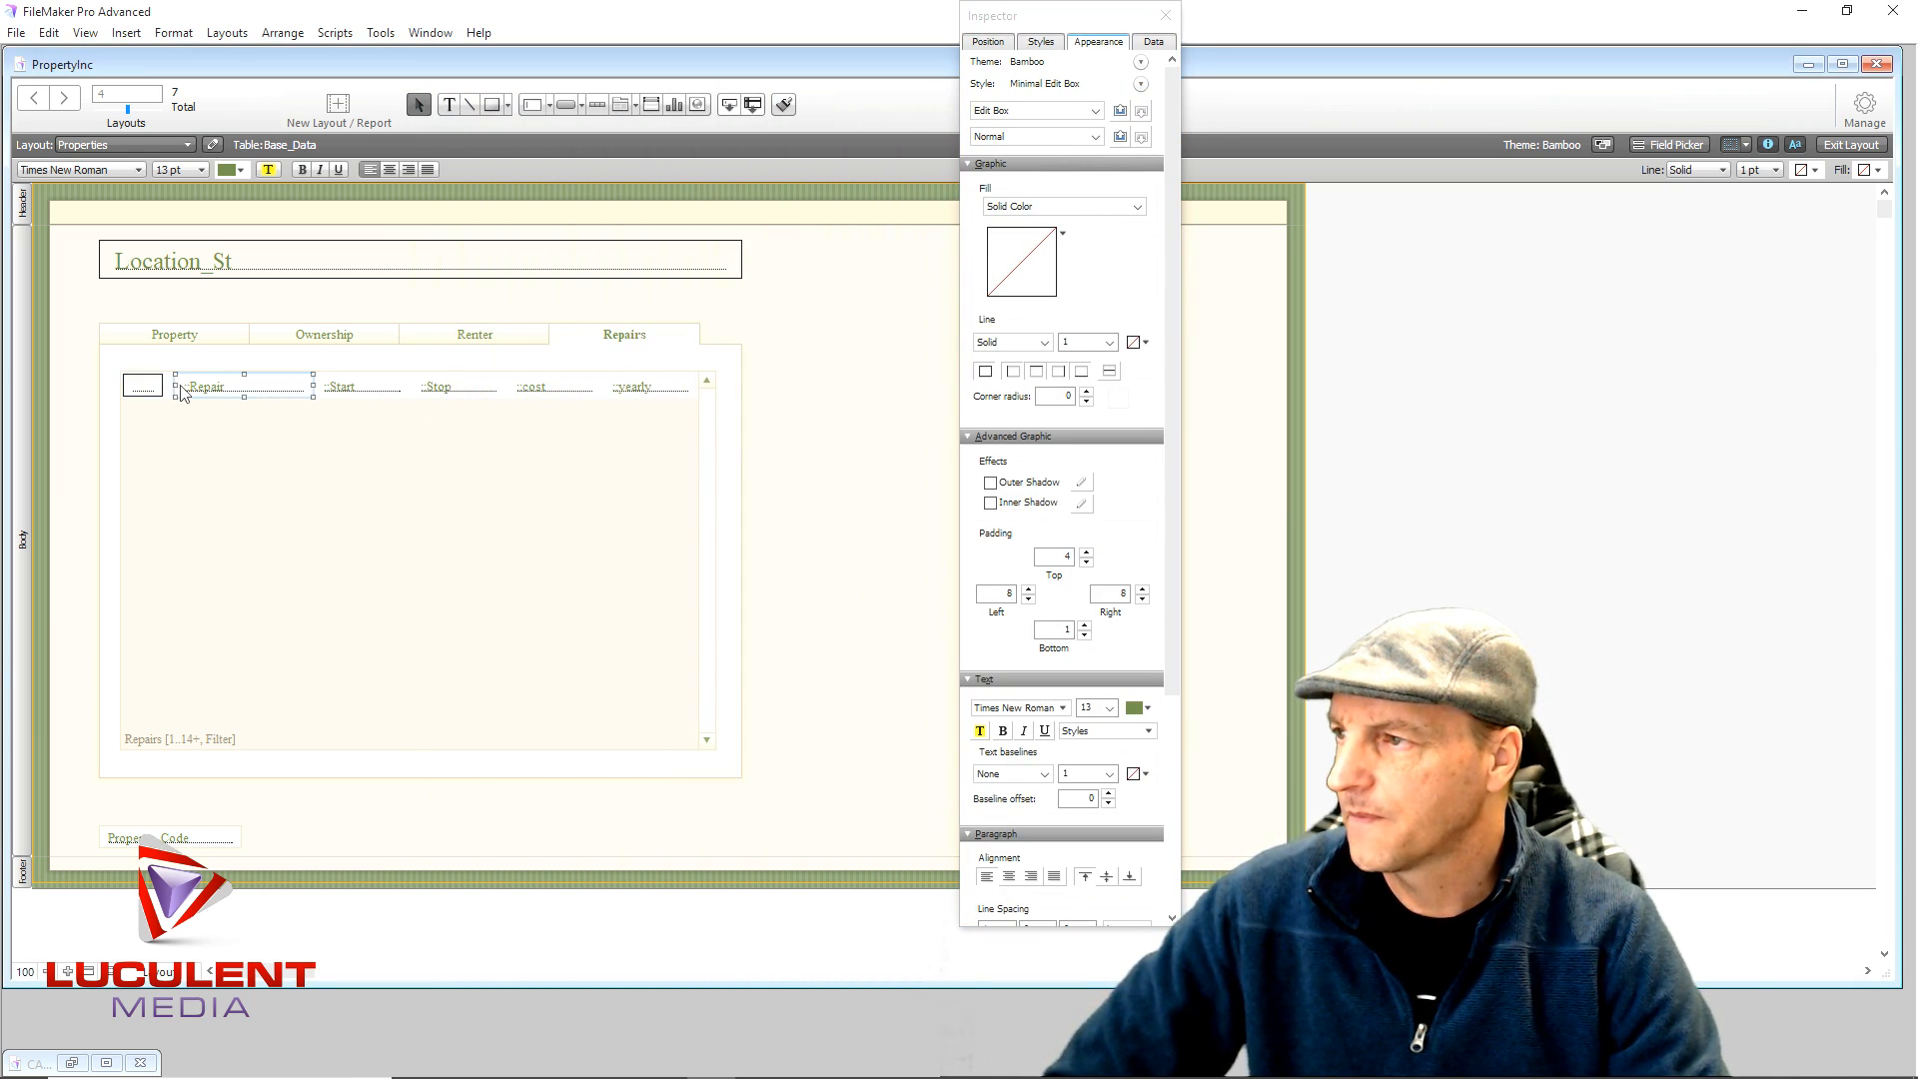
drag(174, 386, 127, 395)
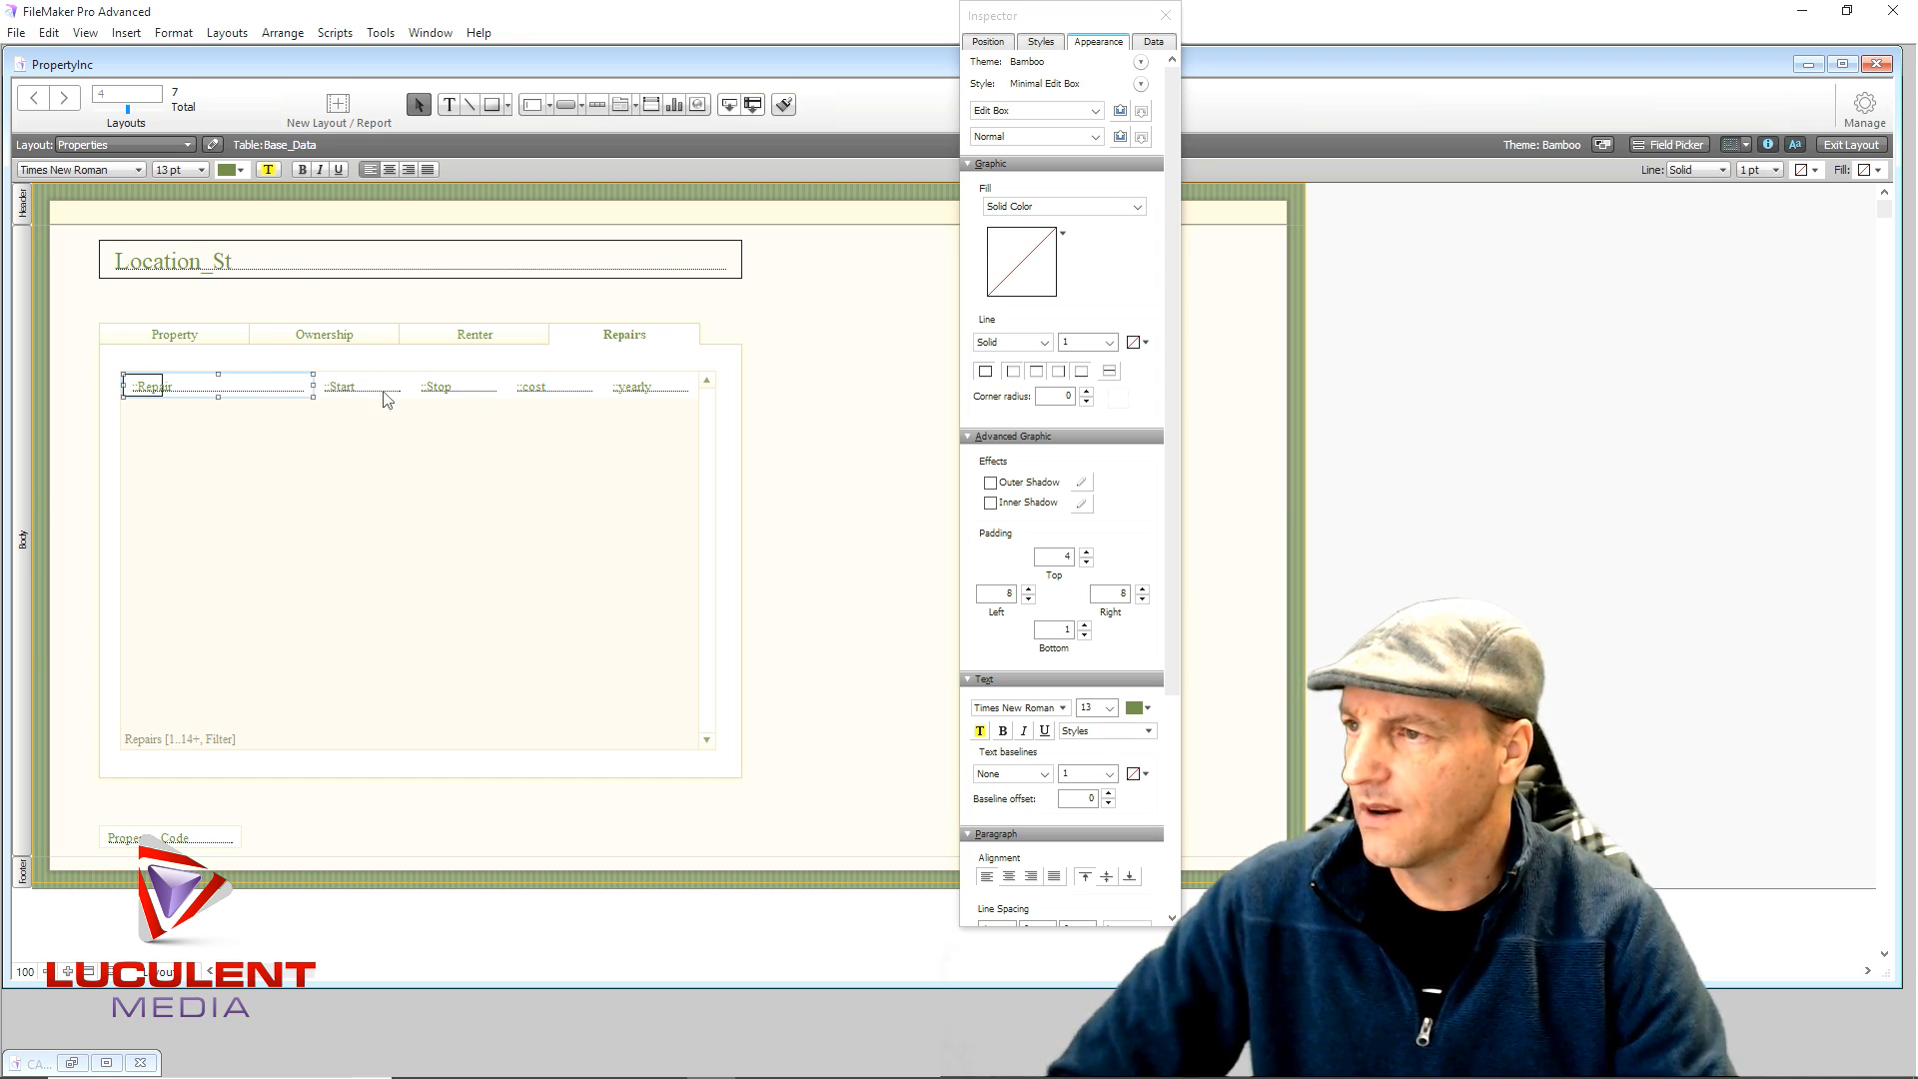
click(630, 389)
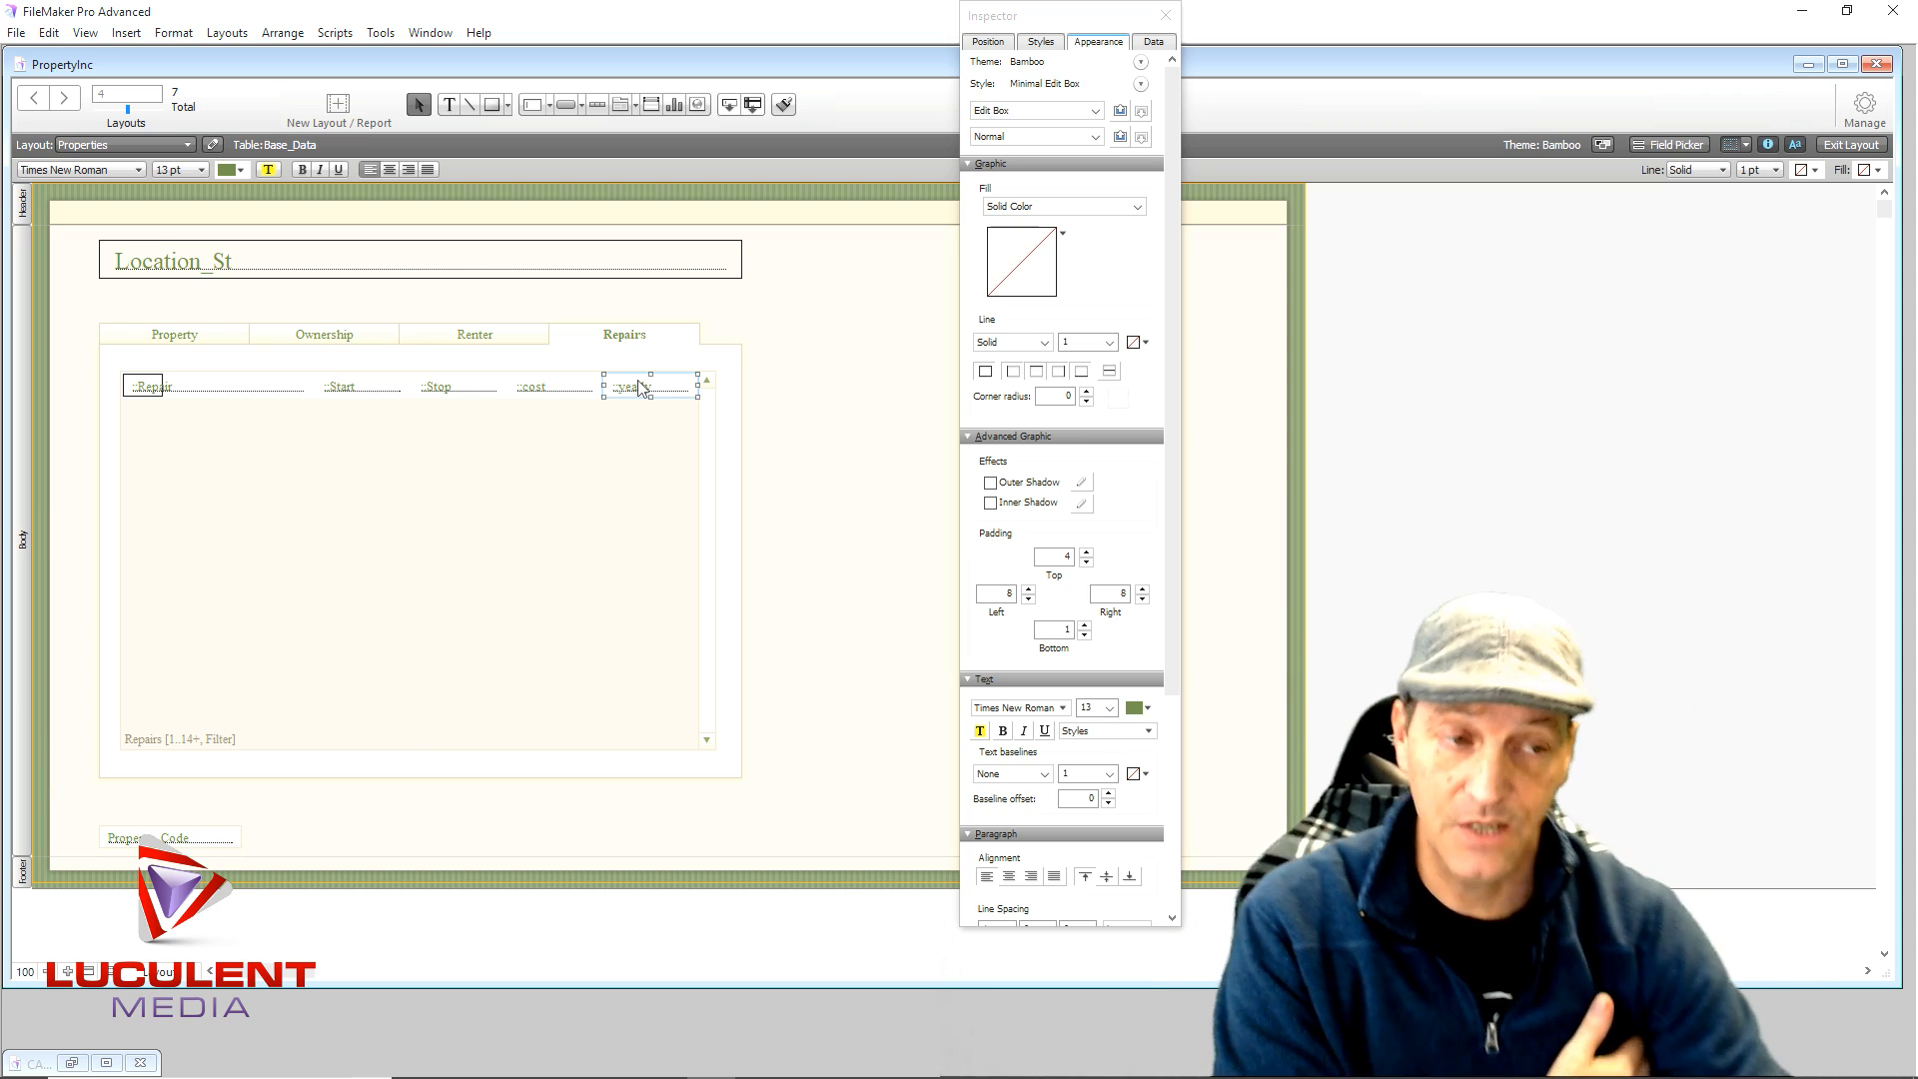
click(872, 351)
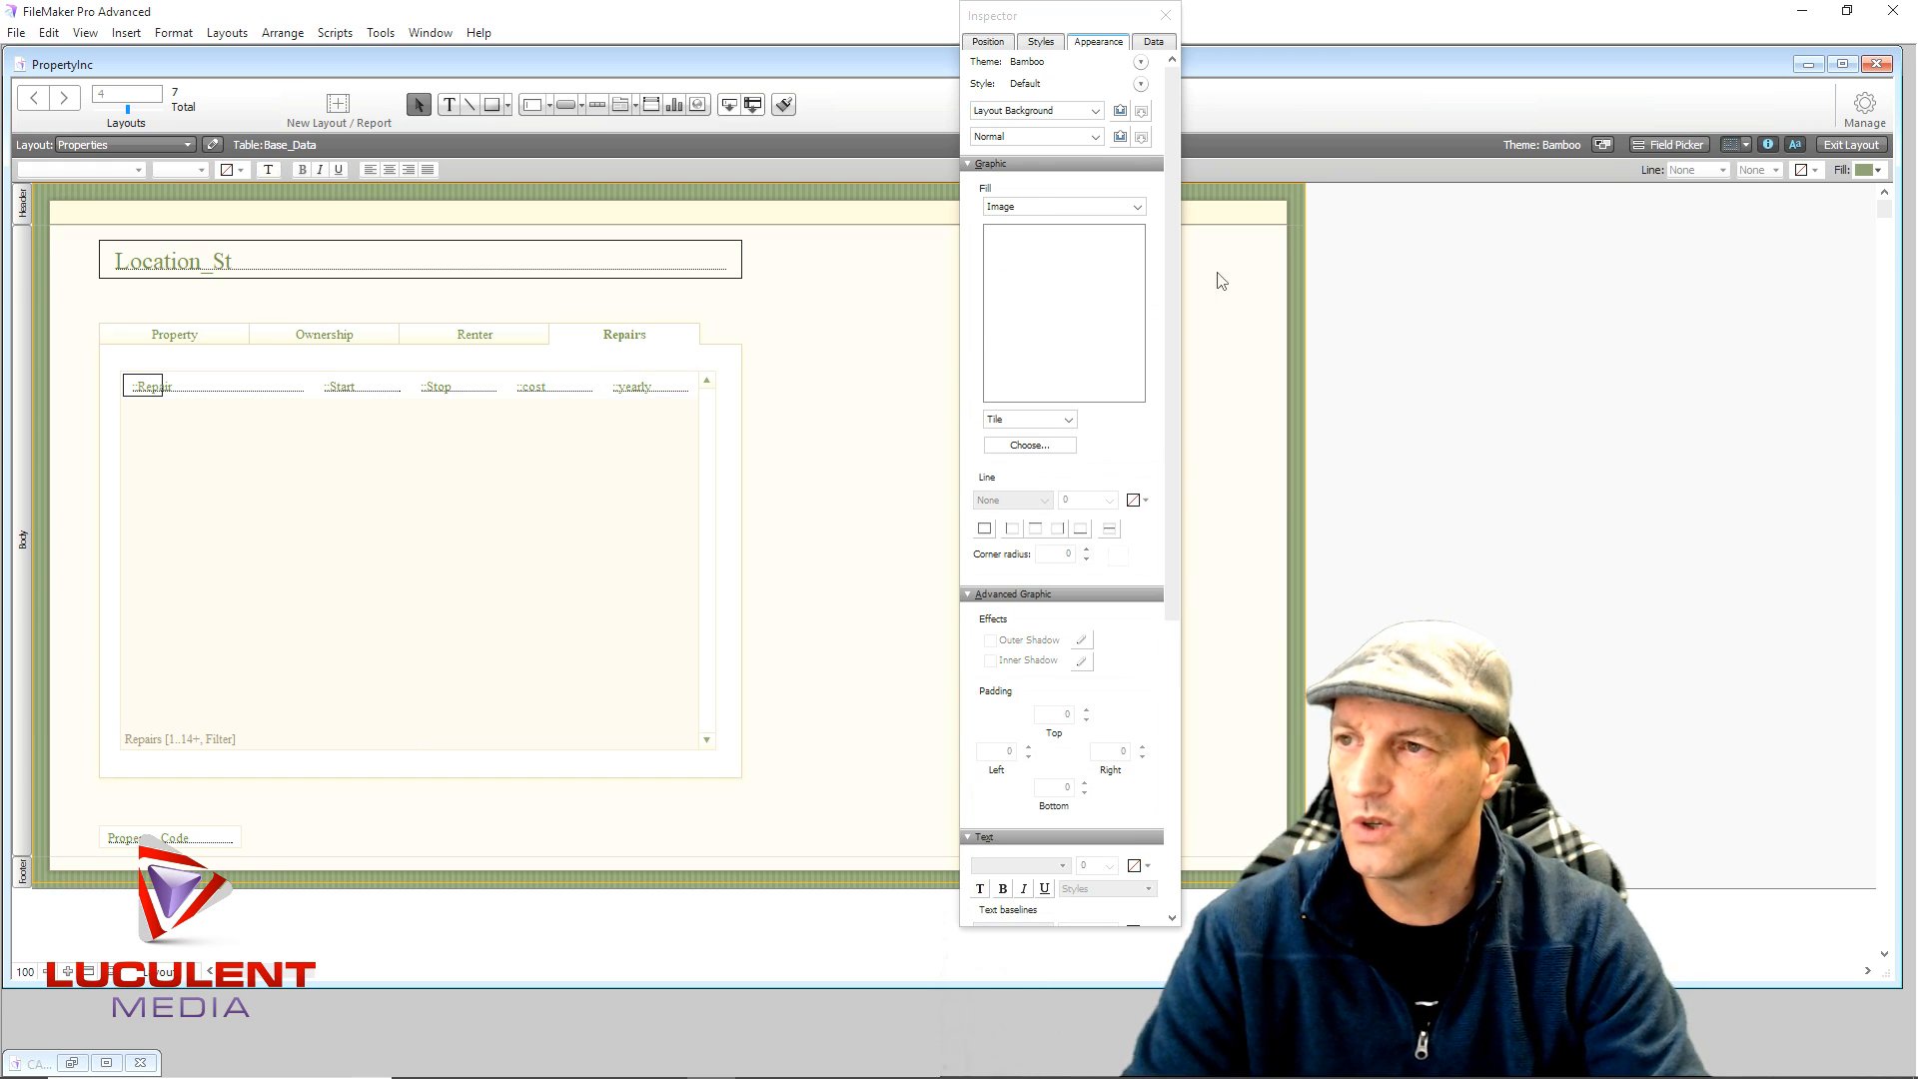
click(1860, 110)
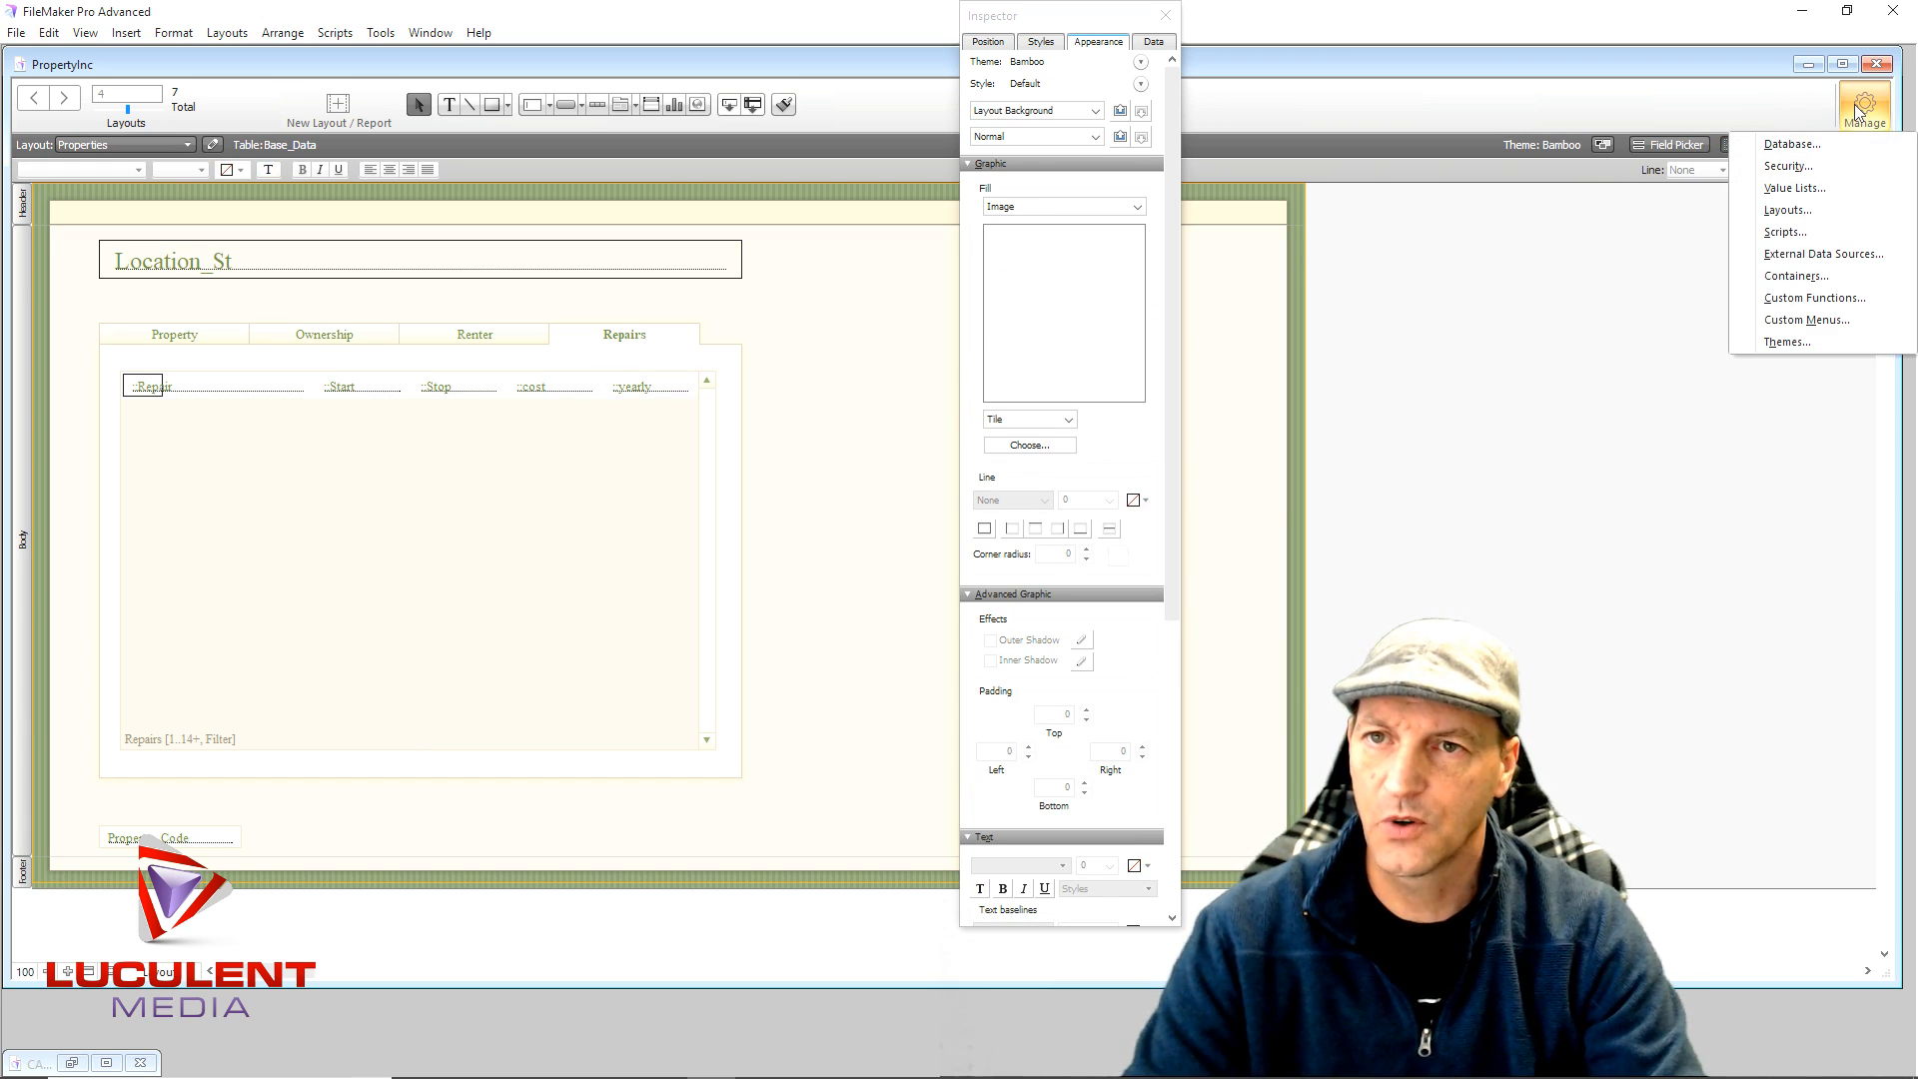
- Open the options for the Repairs table's yearly field in Manage Database
click(1792, 144)
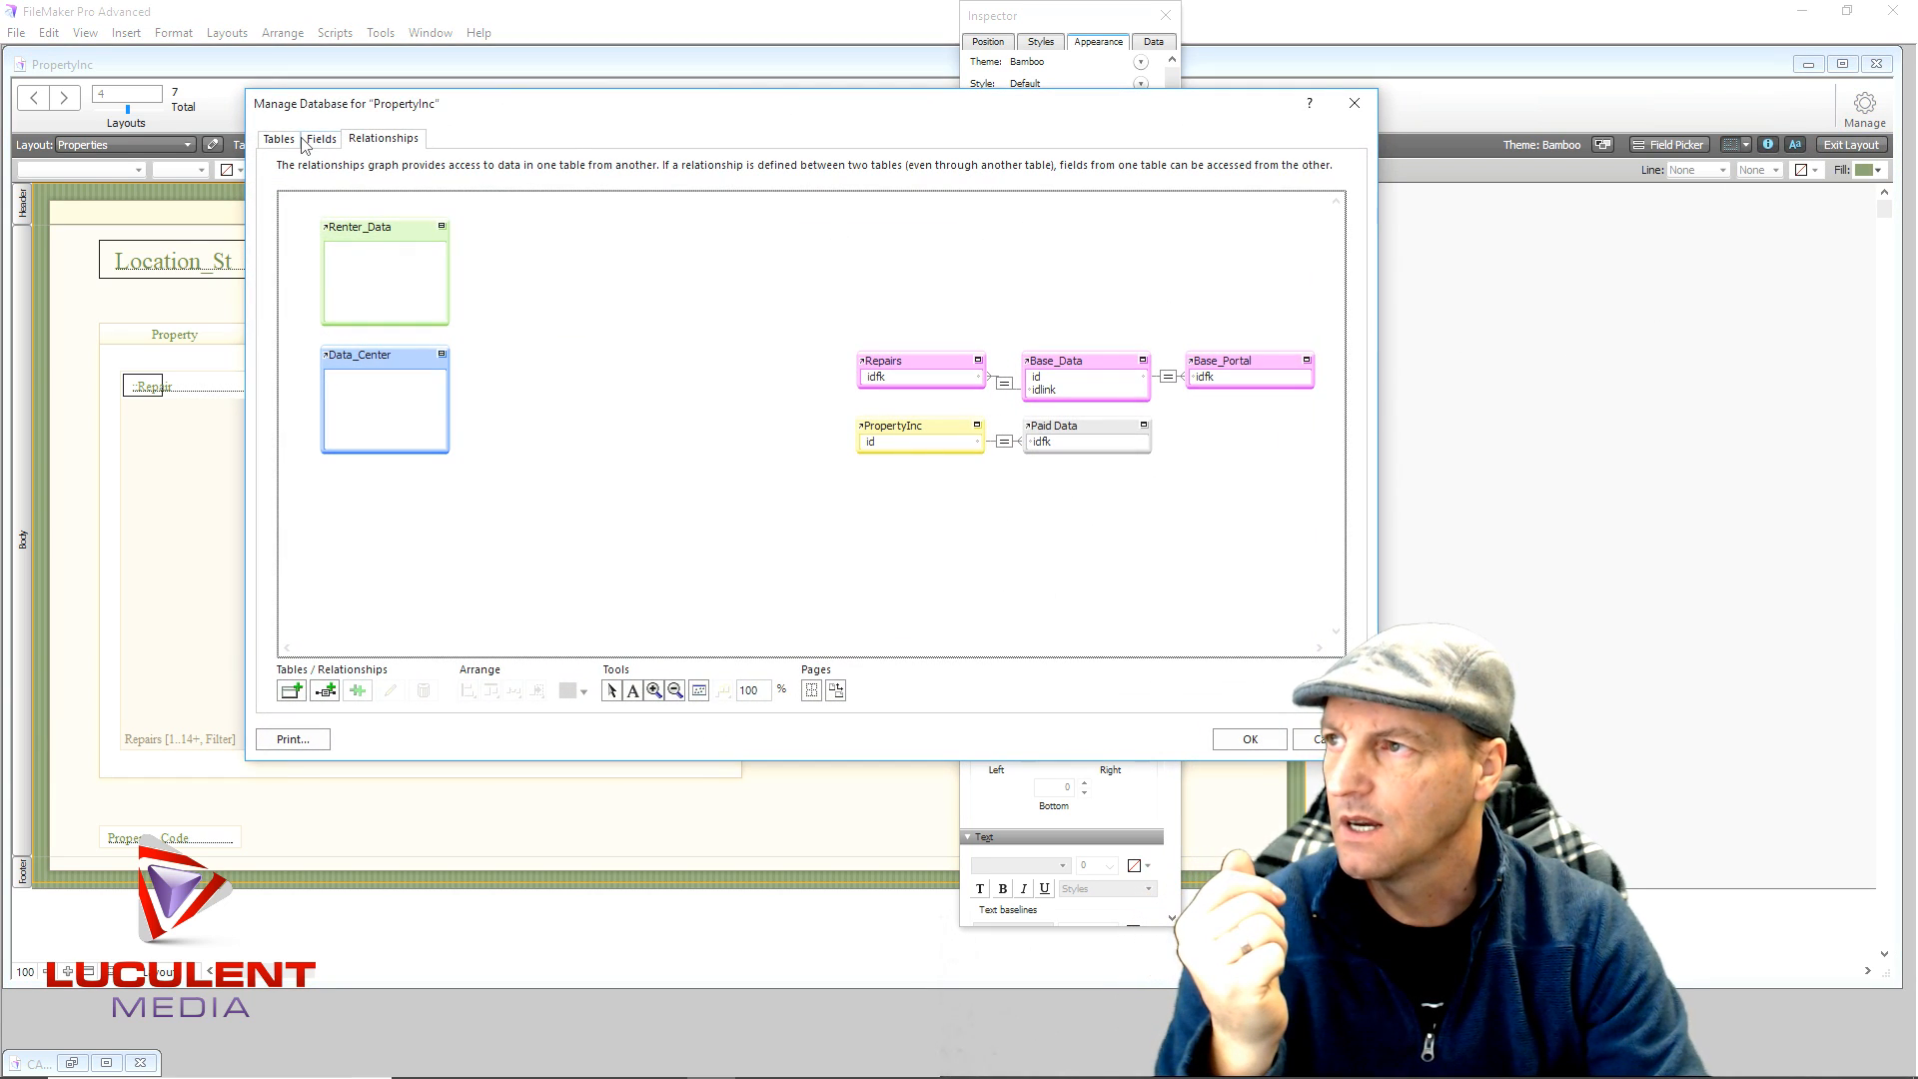
click(333, 140)
click(392, 174)
click(389, 312)
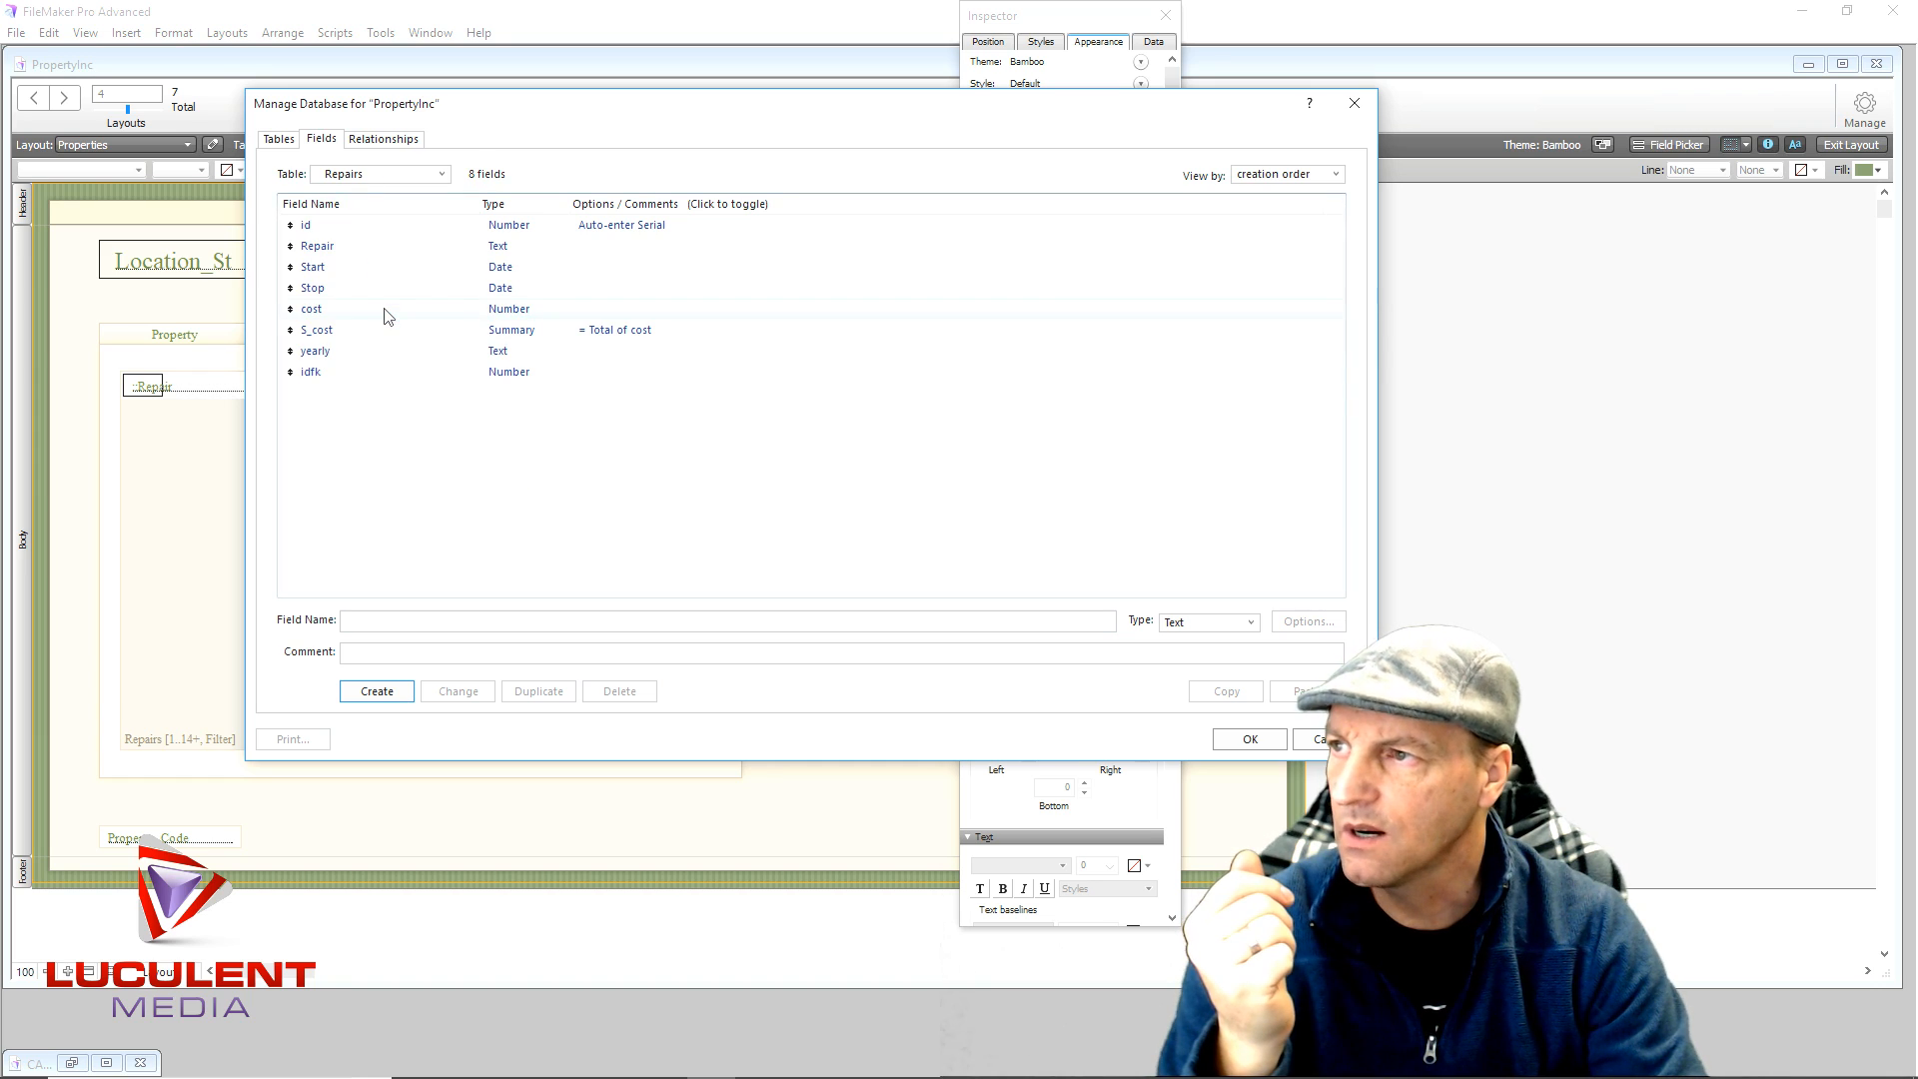
double_click(501, 359)
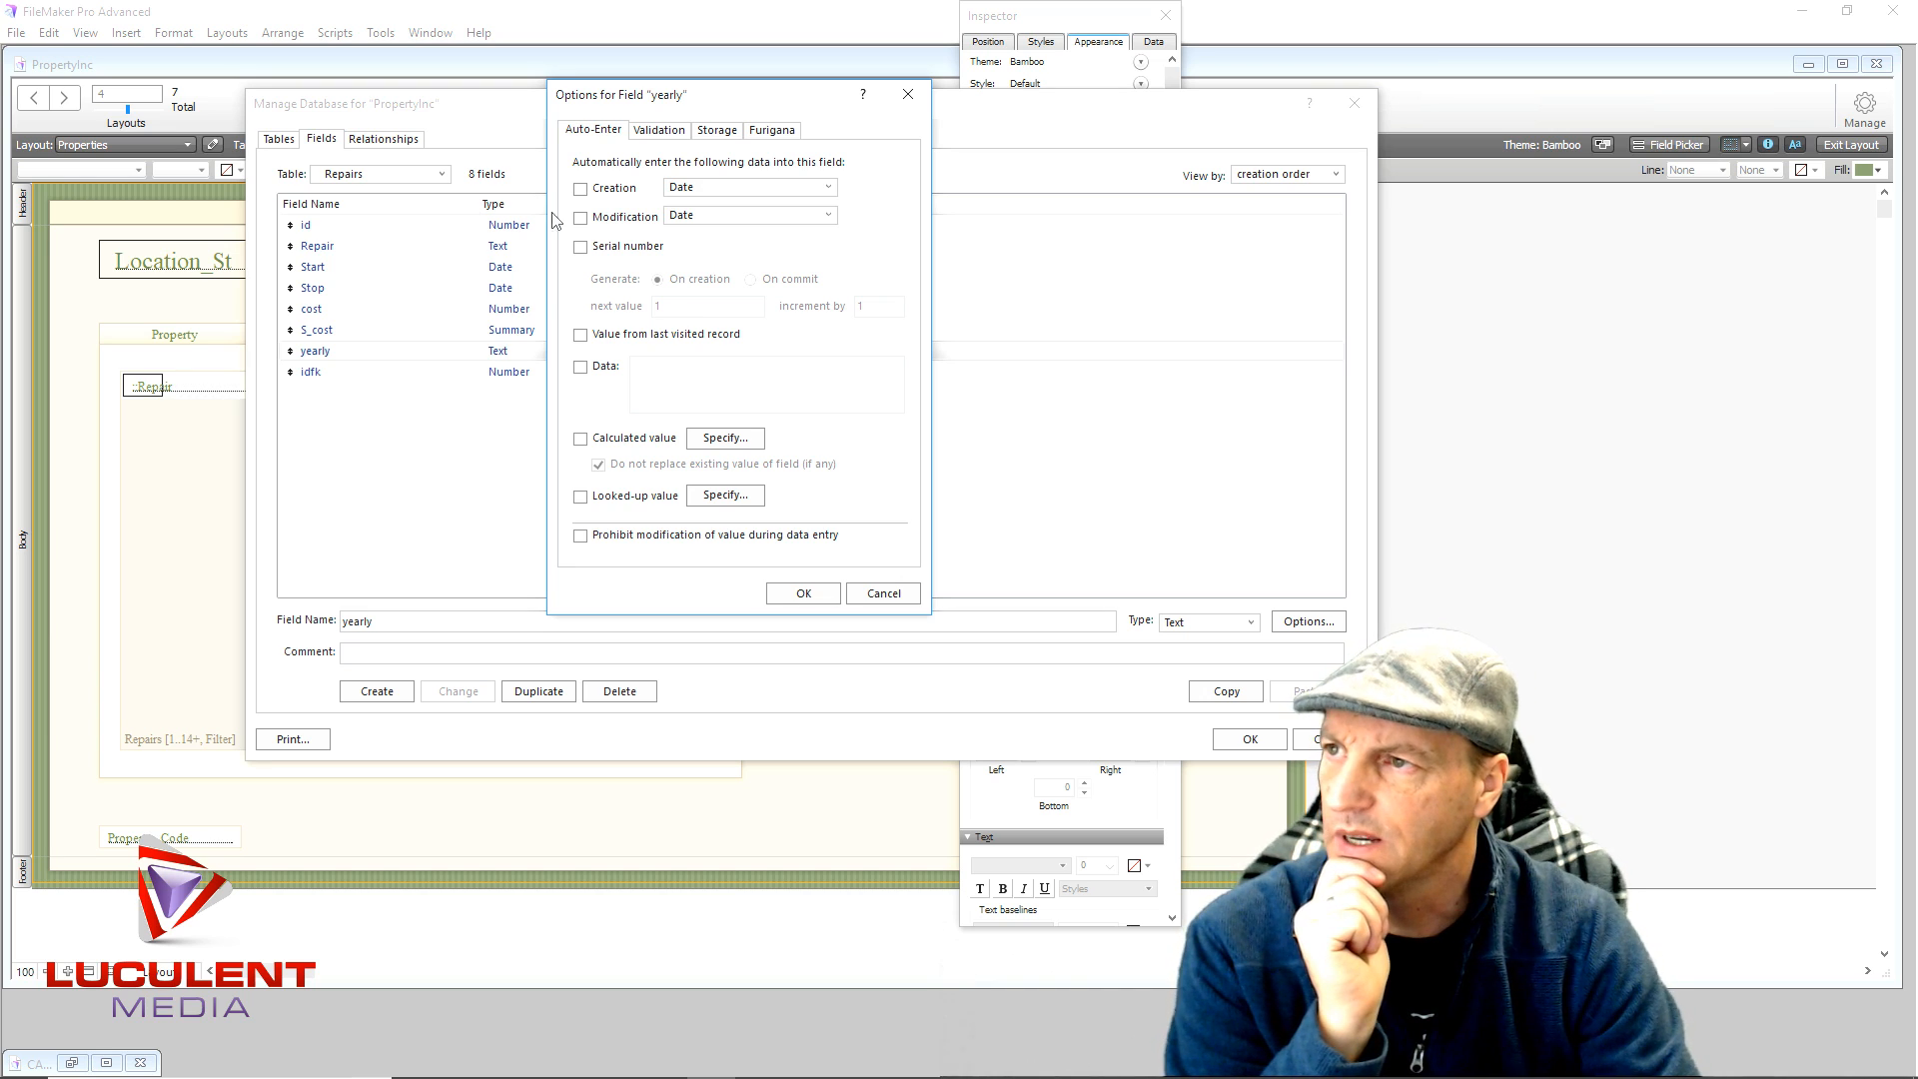
- Set yearly to auto-enter a calculated value, abandoning a trial looked-up value
click(828, 188)
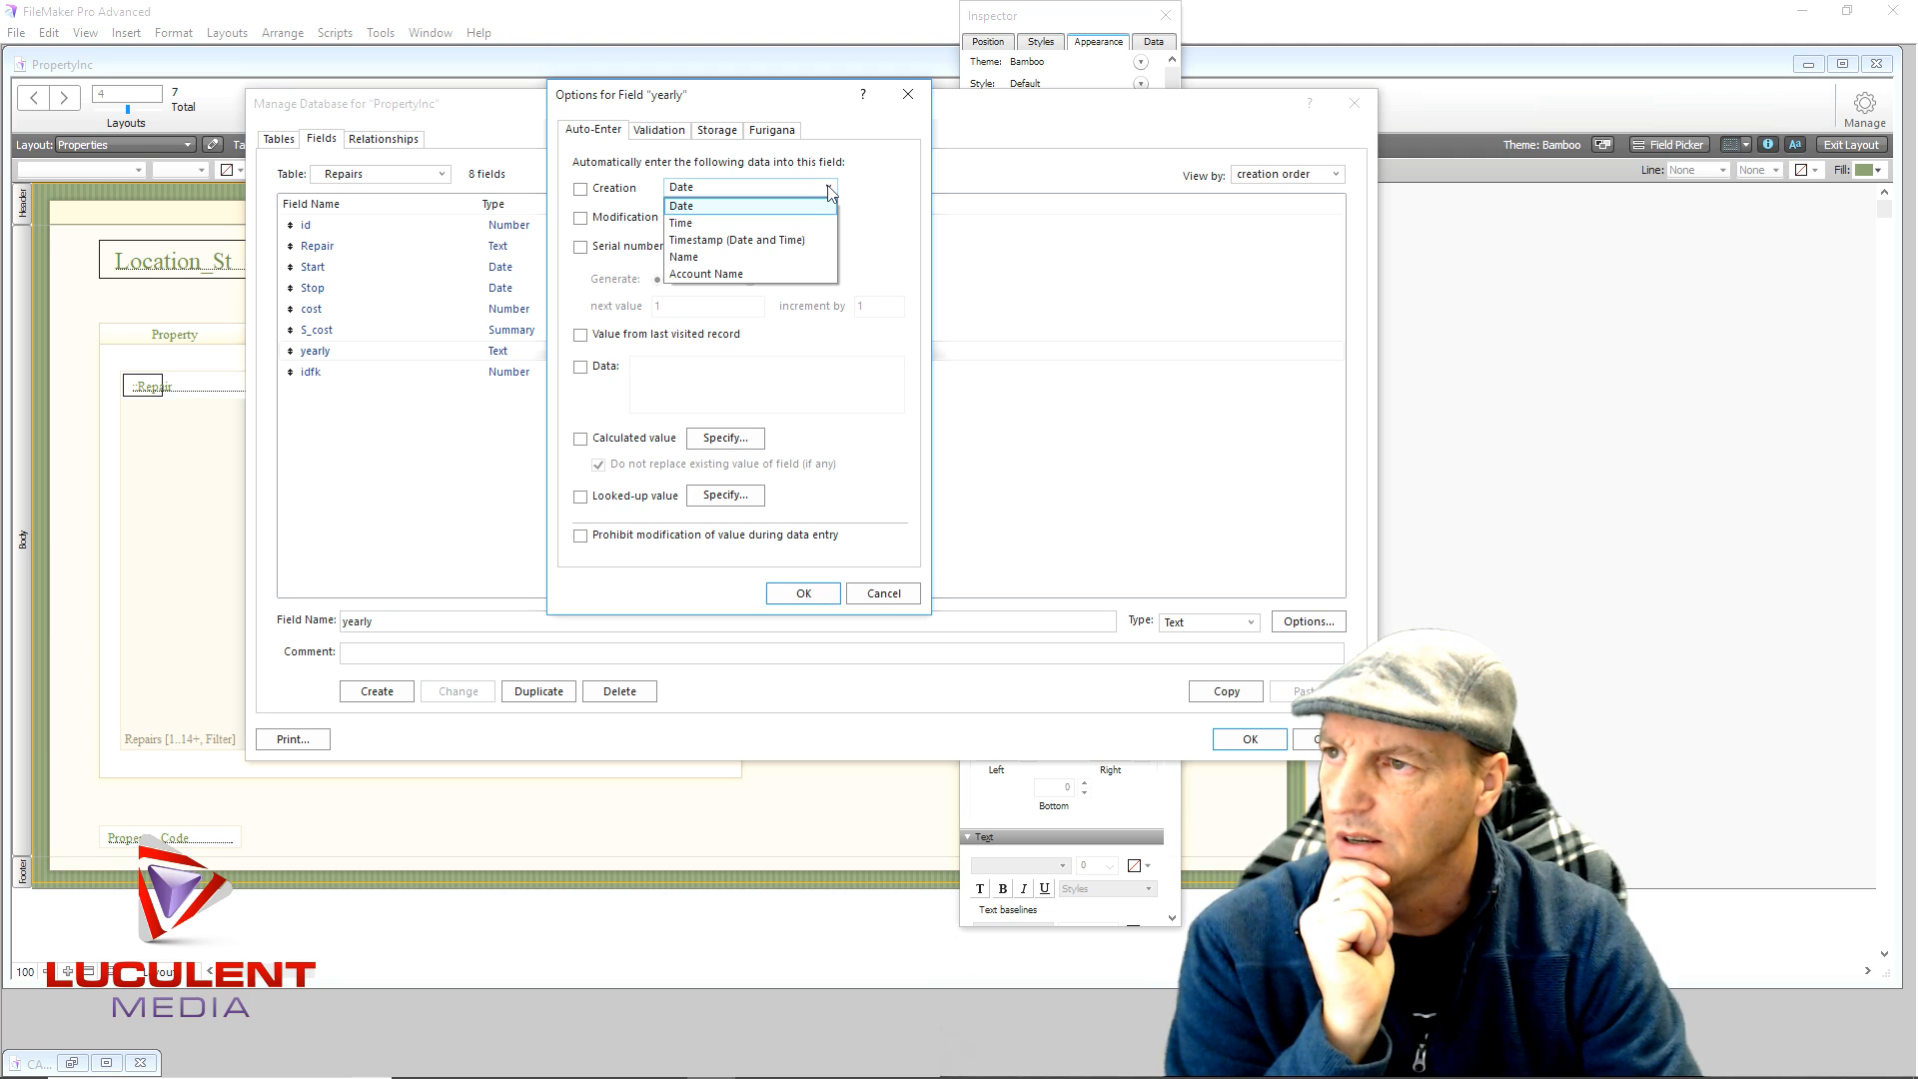
click(828, 188)
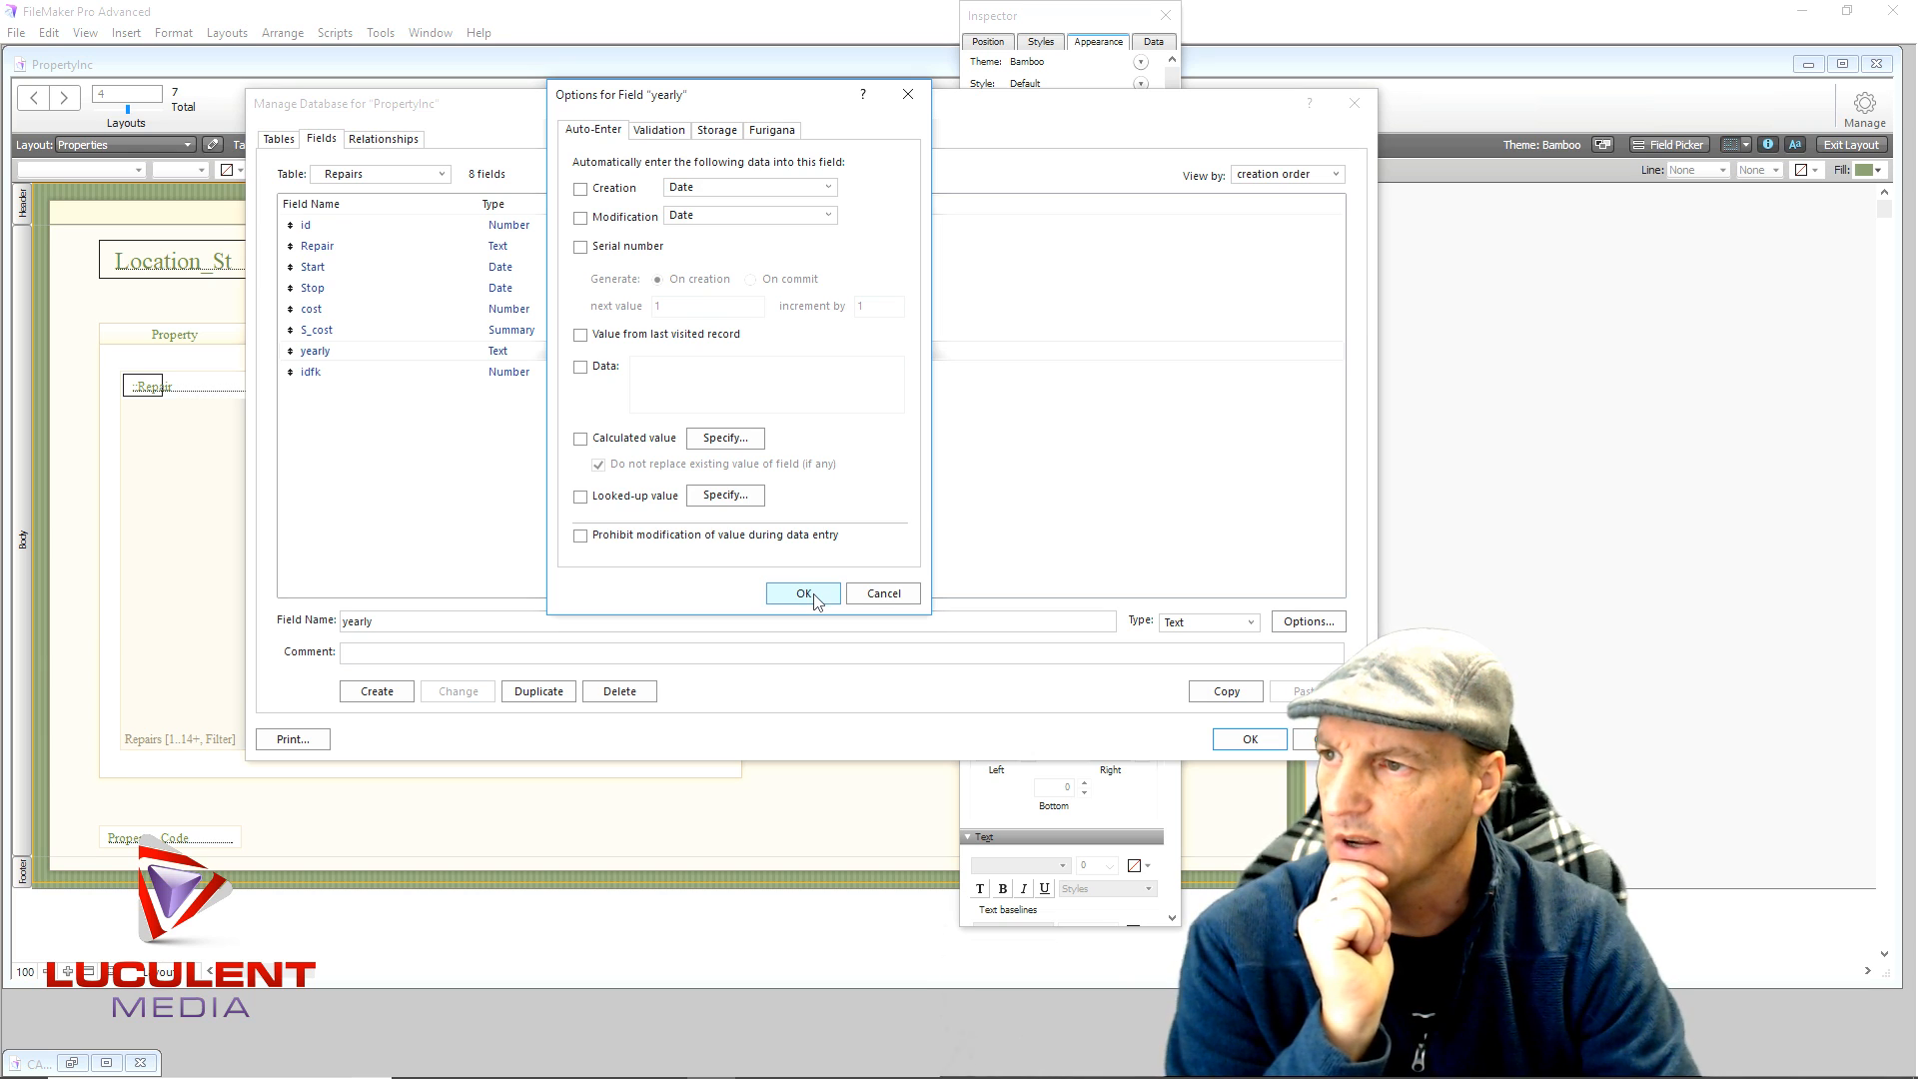
click(723, 495)
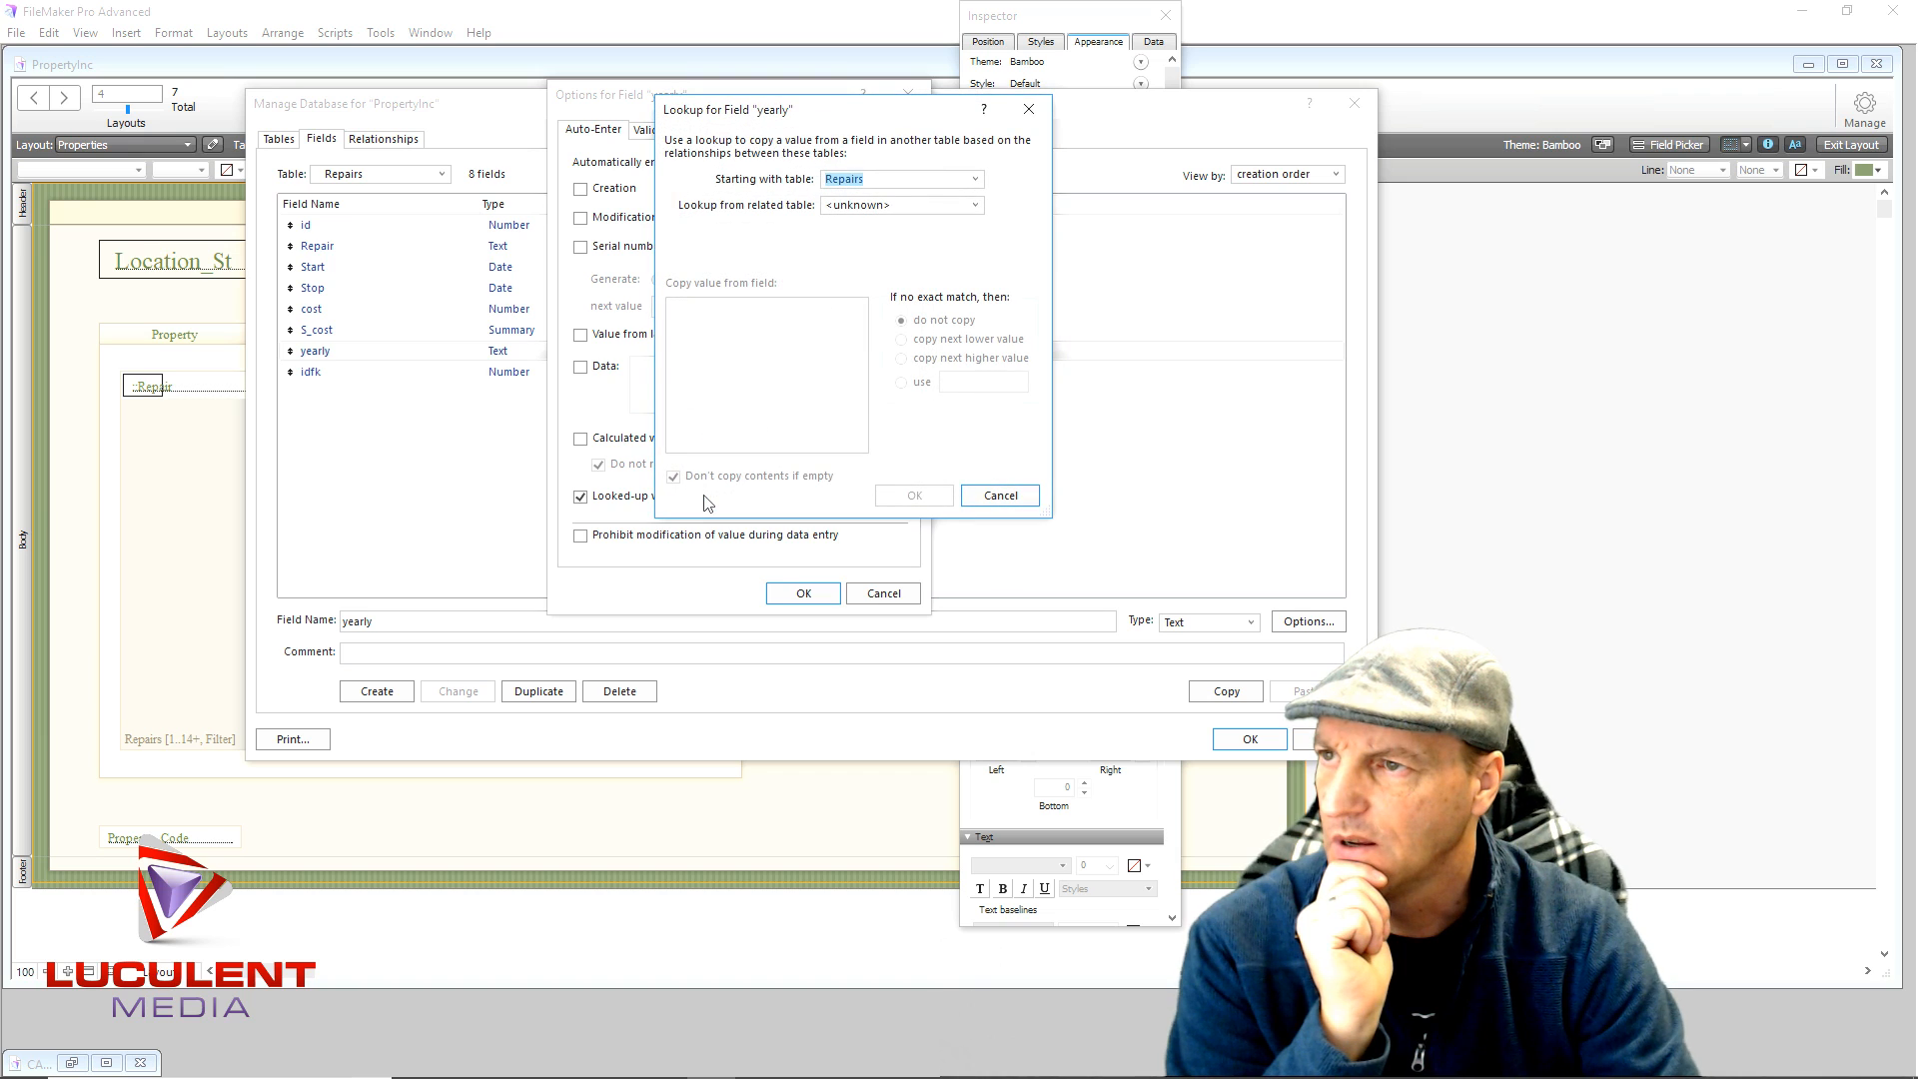
click(975, 207)
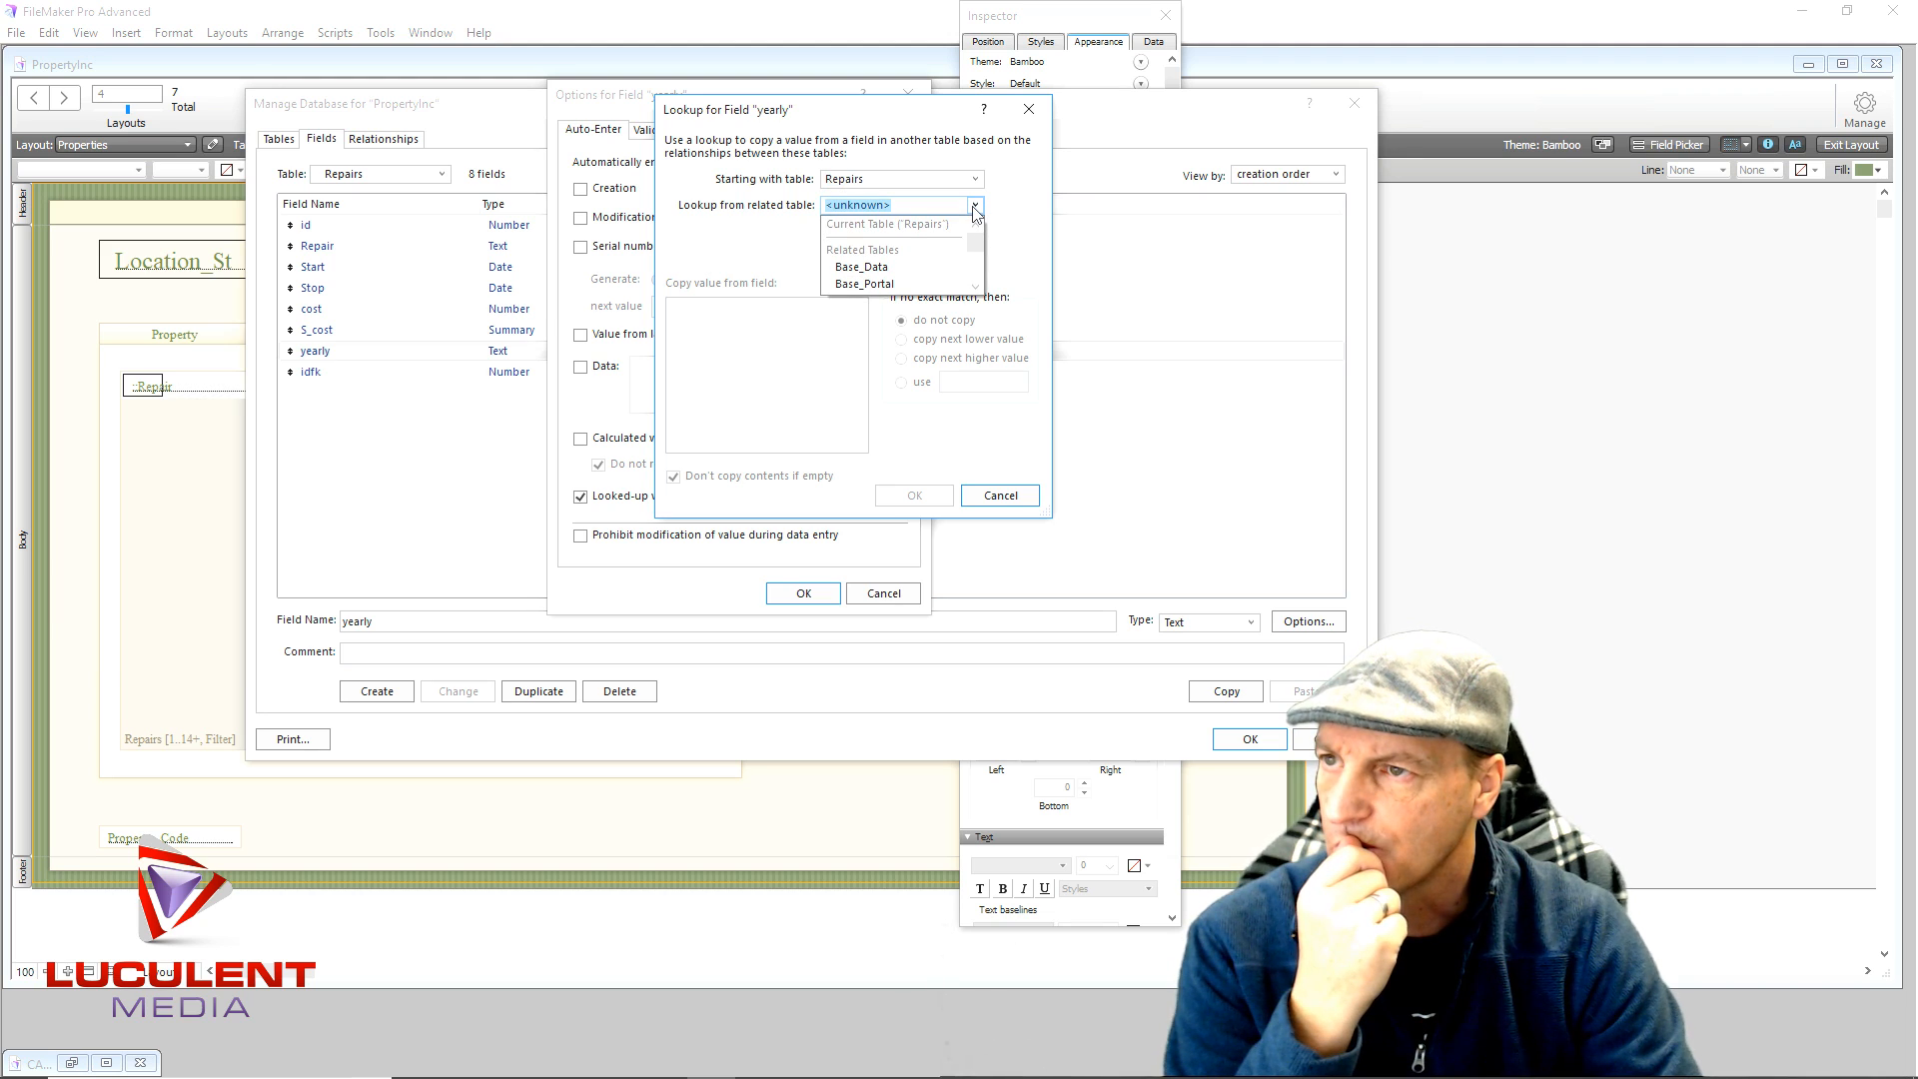
click(975, 210)
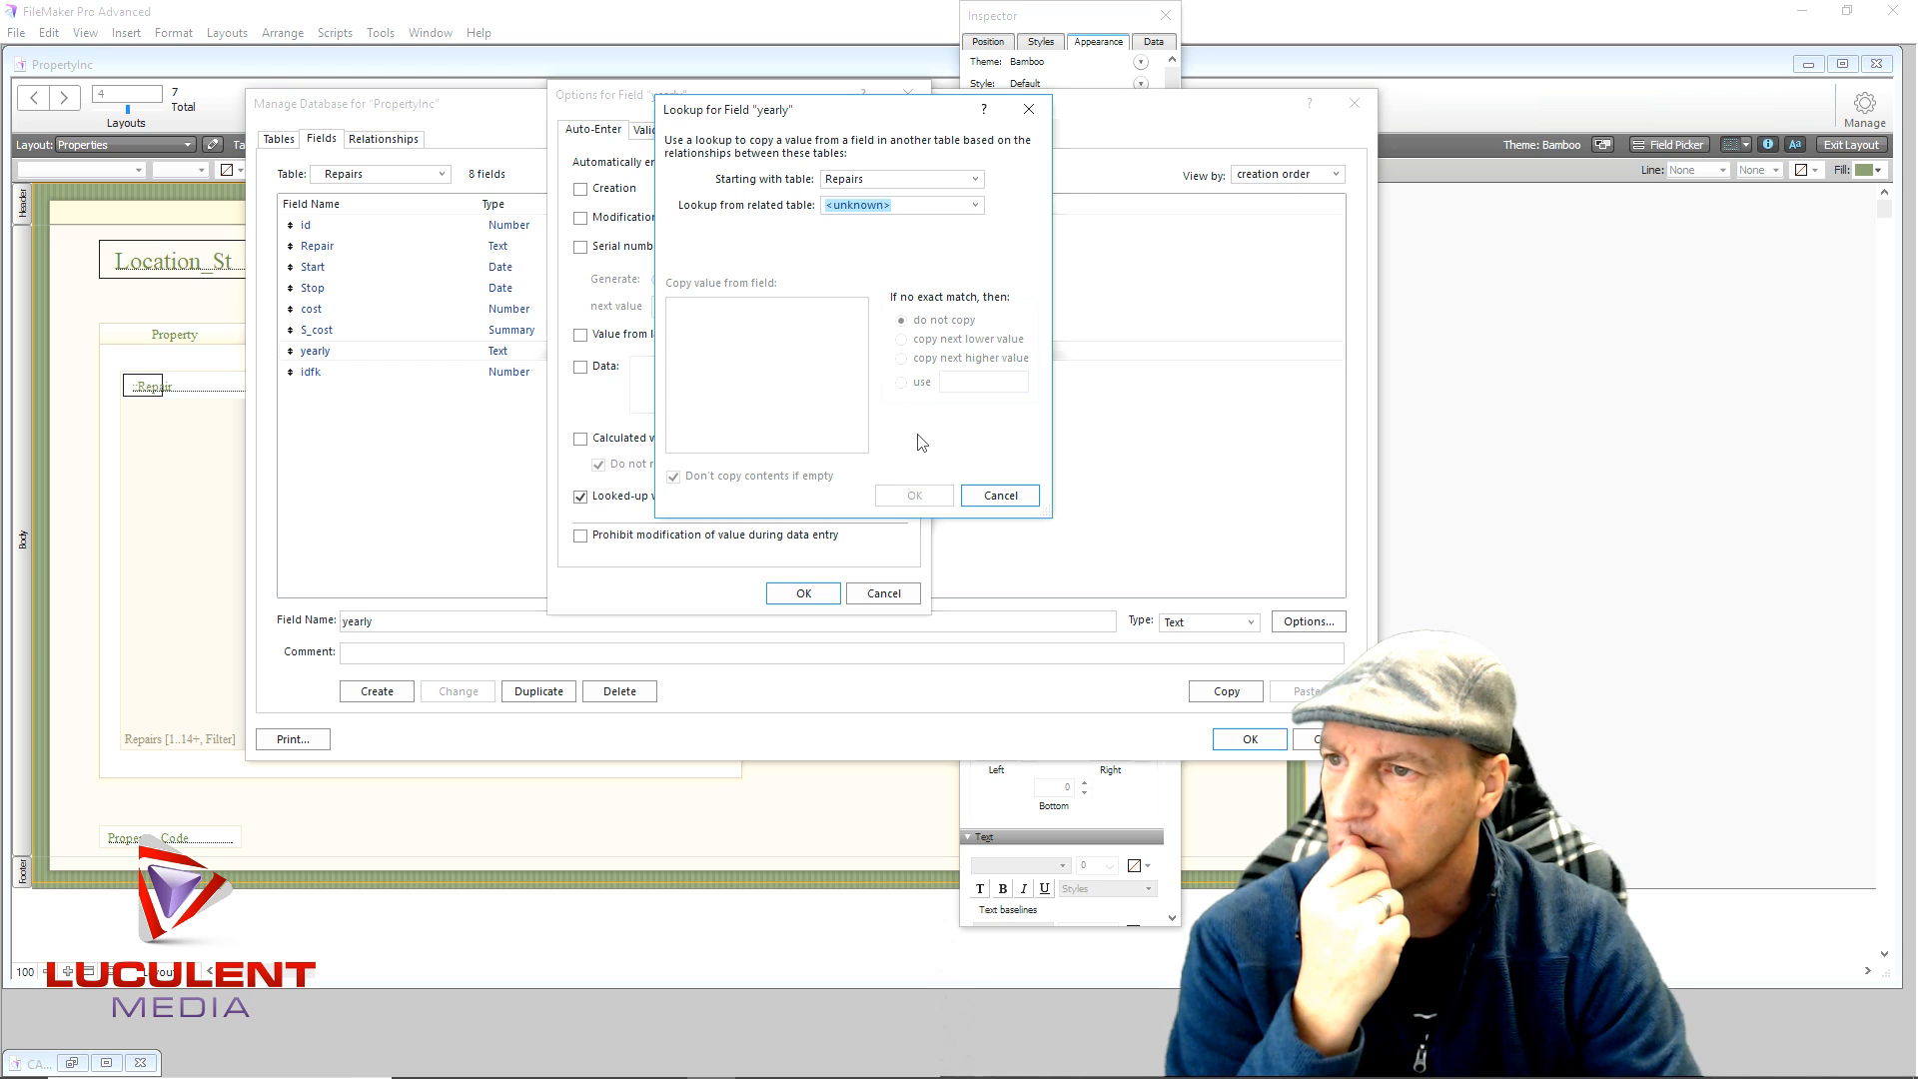
click(979, 497)
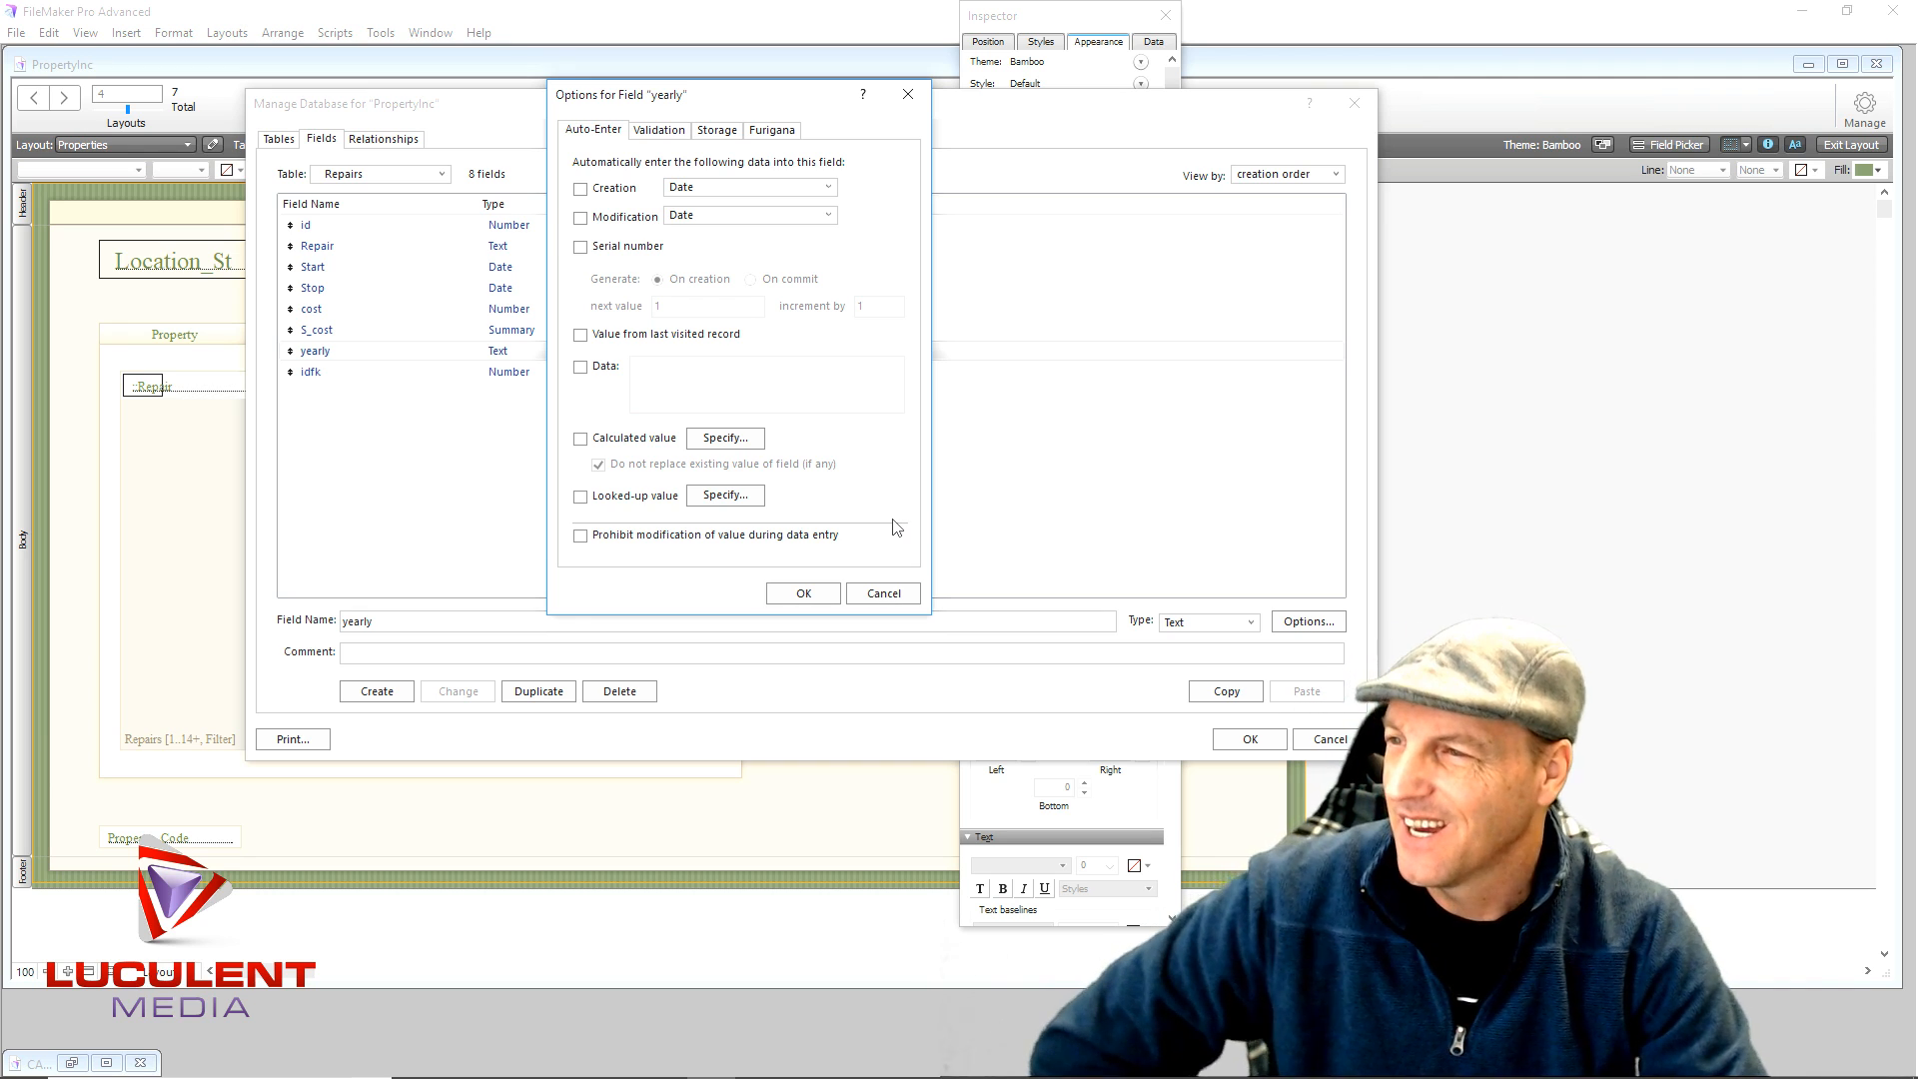
click(580, 439)
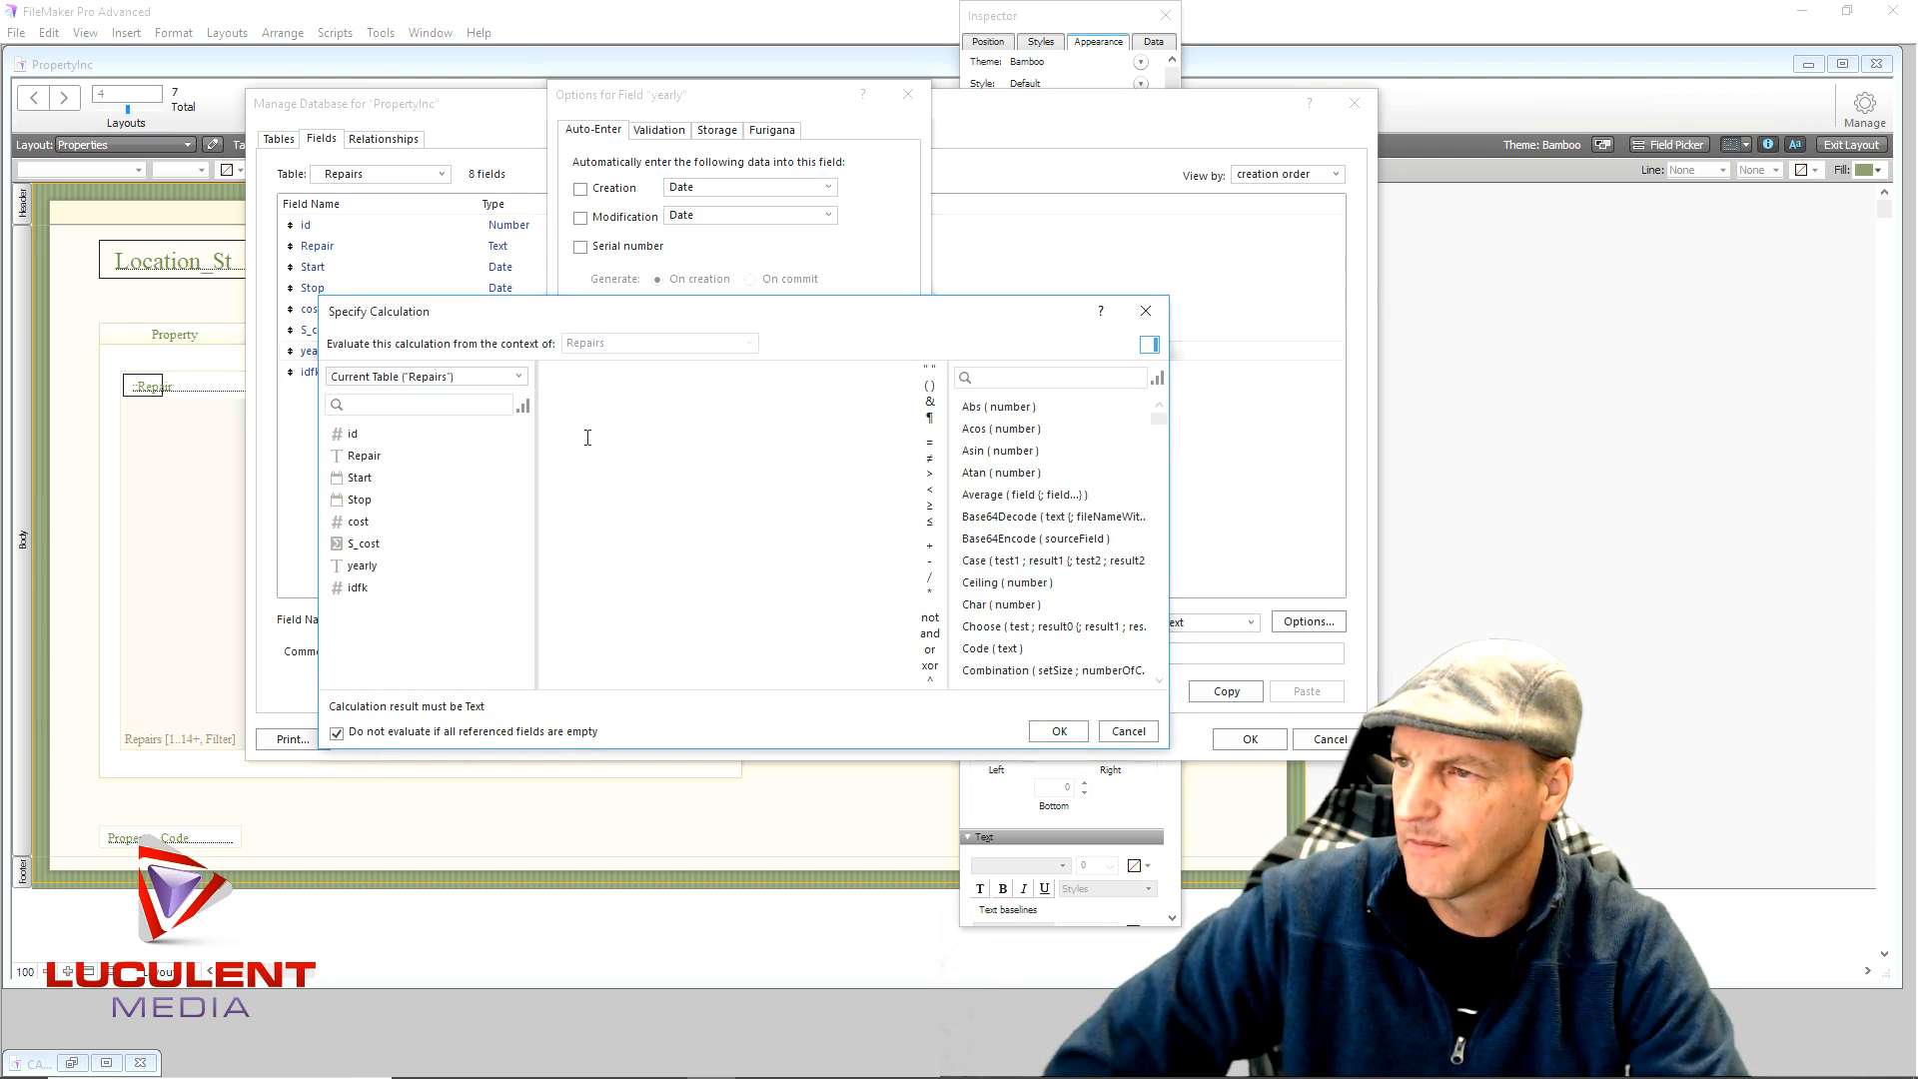
- Browse the function list, then filter it by searching 'year' to show the year functions
scroll(1007, 565, down, 10)
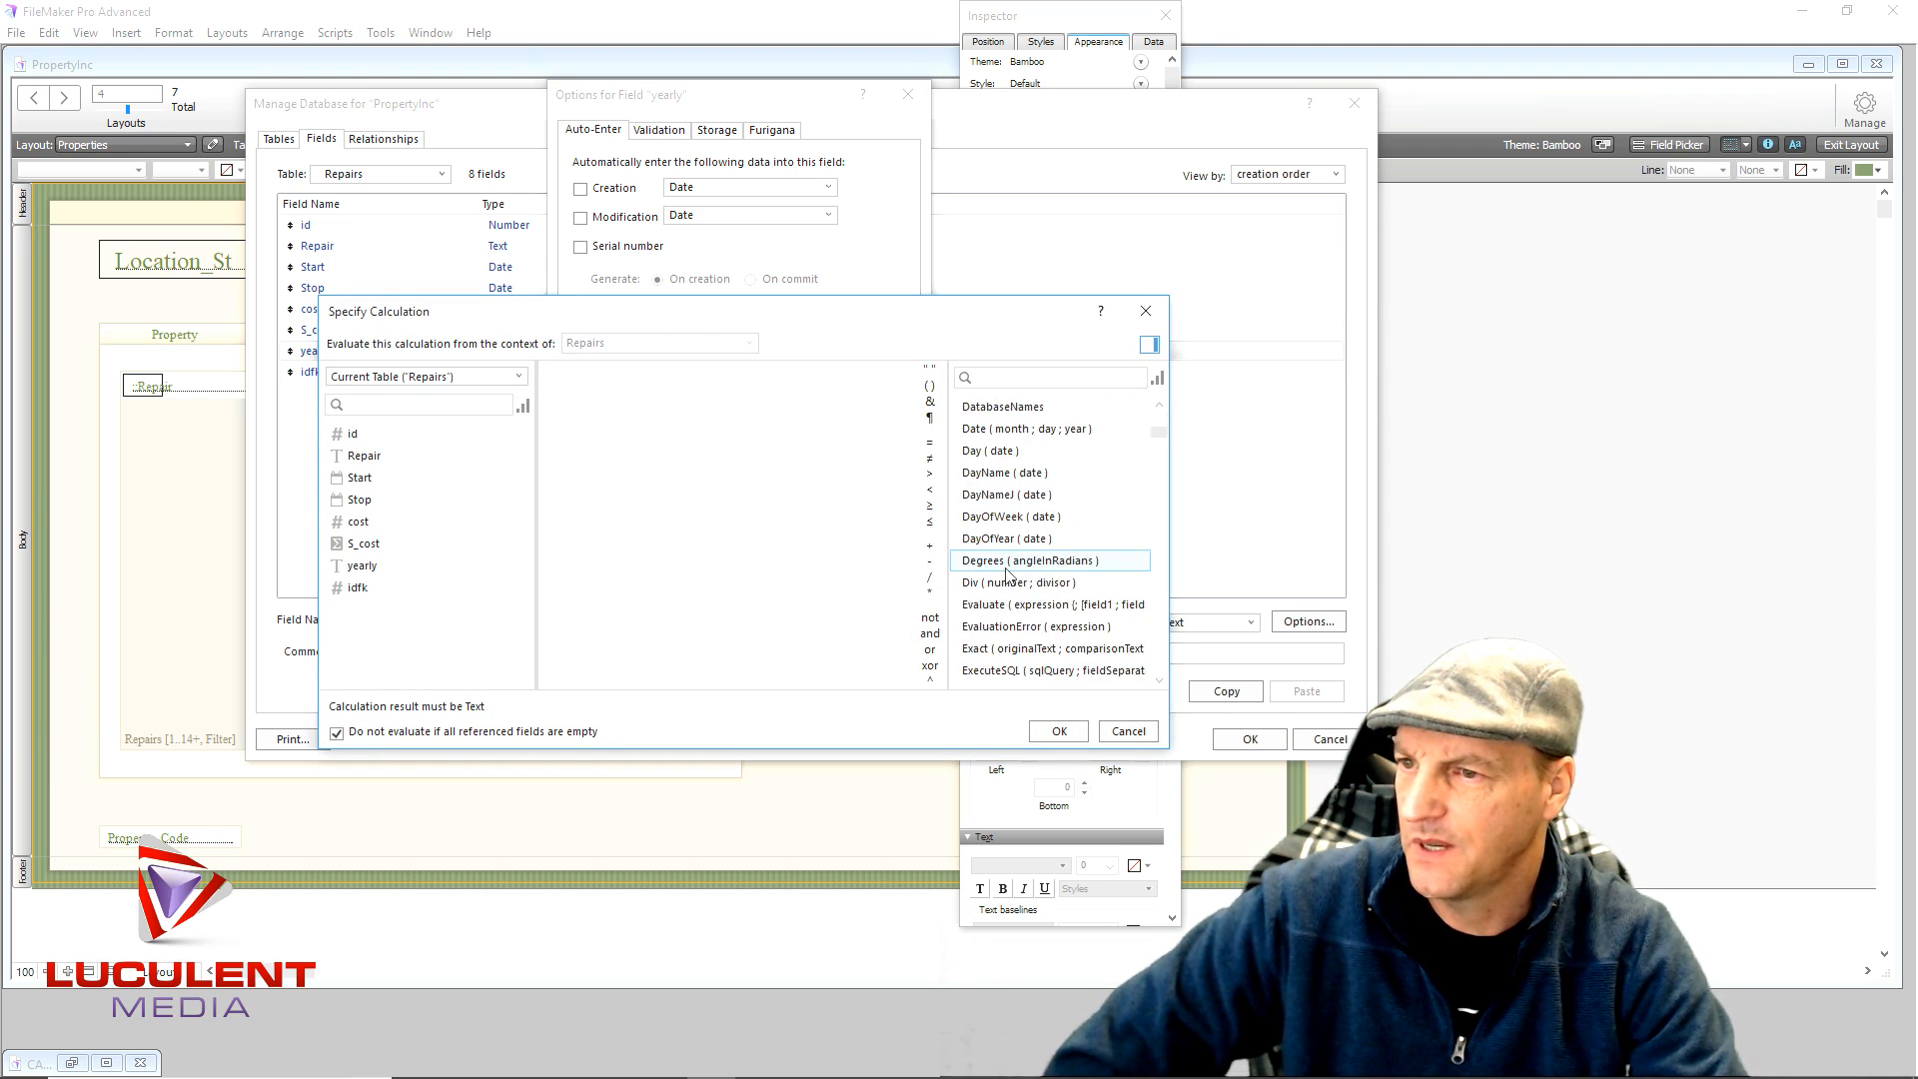
scroll(1007, 572, down, 10)
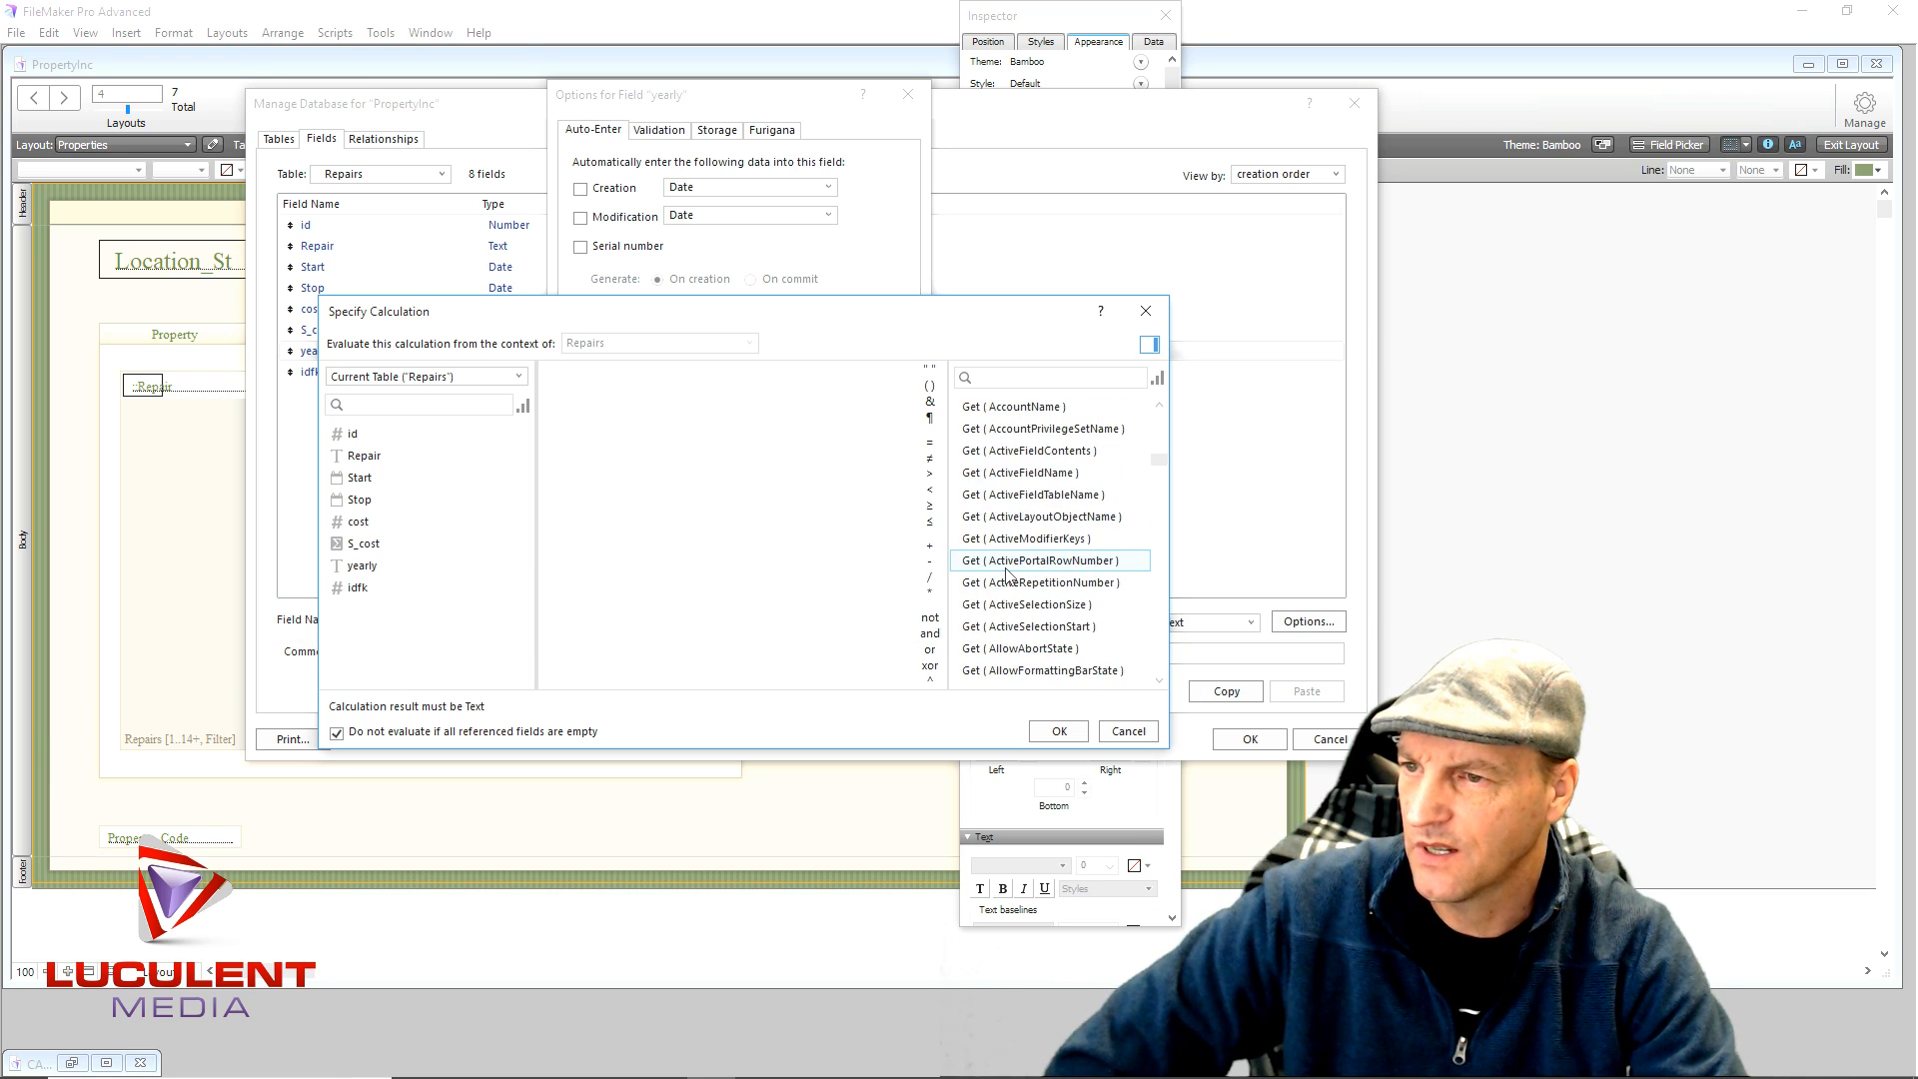
scroll(1070, 480, down, 3)
scroll(1084, 482, down, 2)
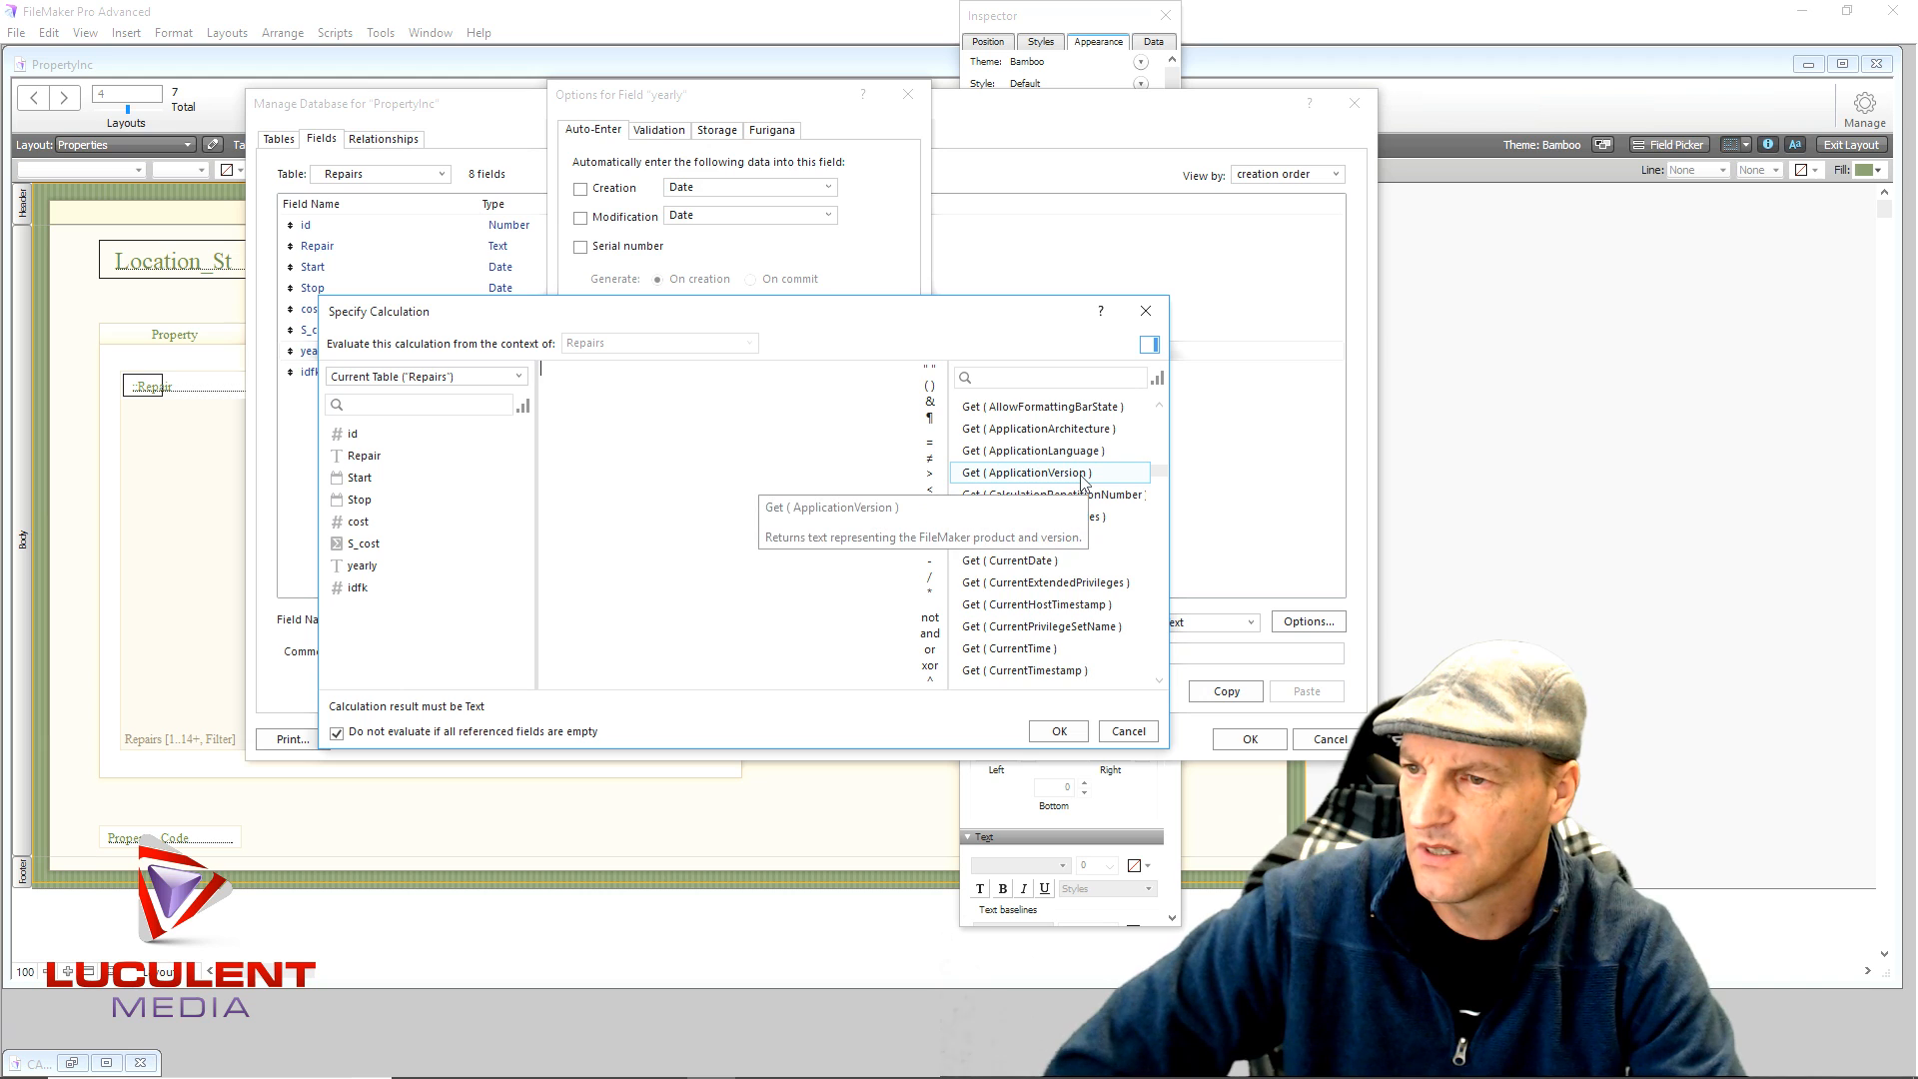
scroll(1080, 565, down, 1)
scroll(1081, 568, down, 3)
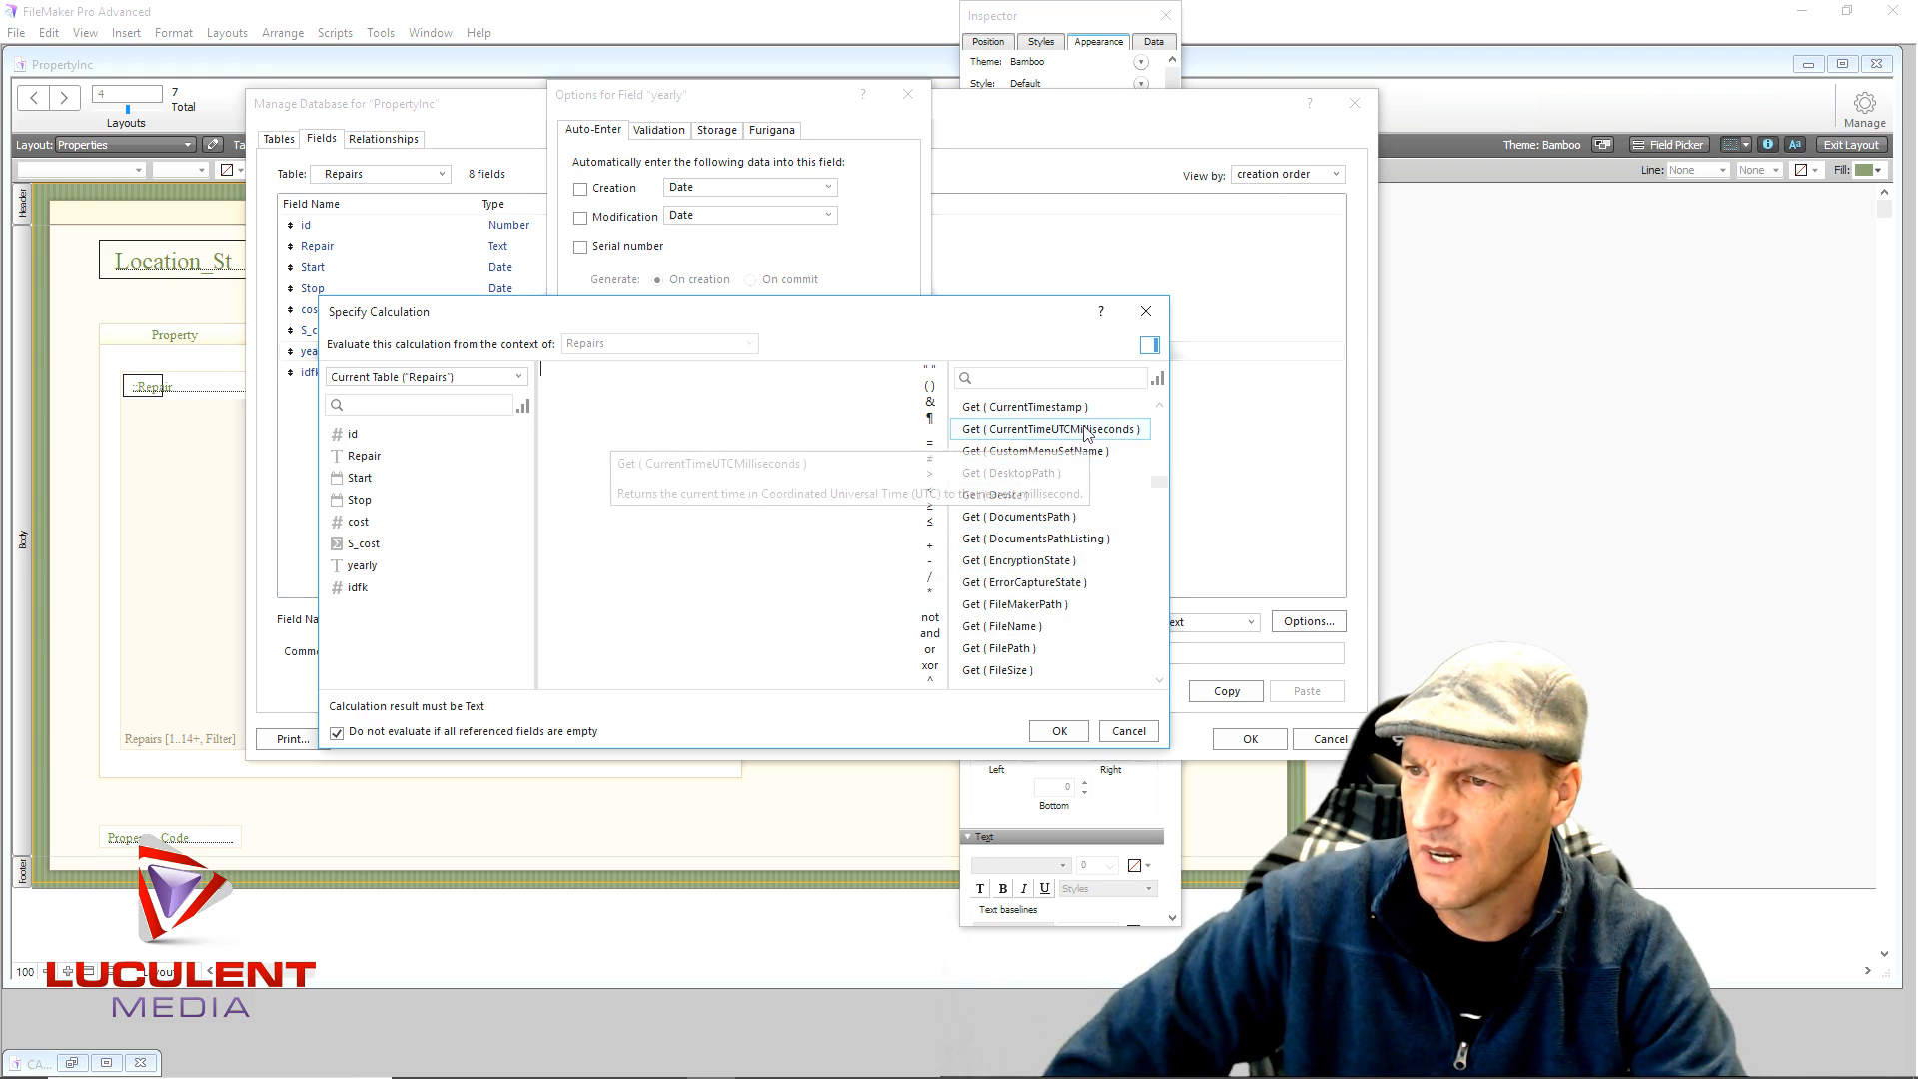
scroll(1087, 426, up, 1)
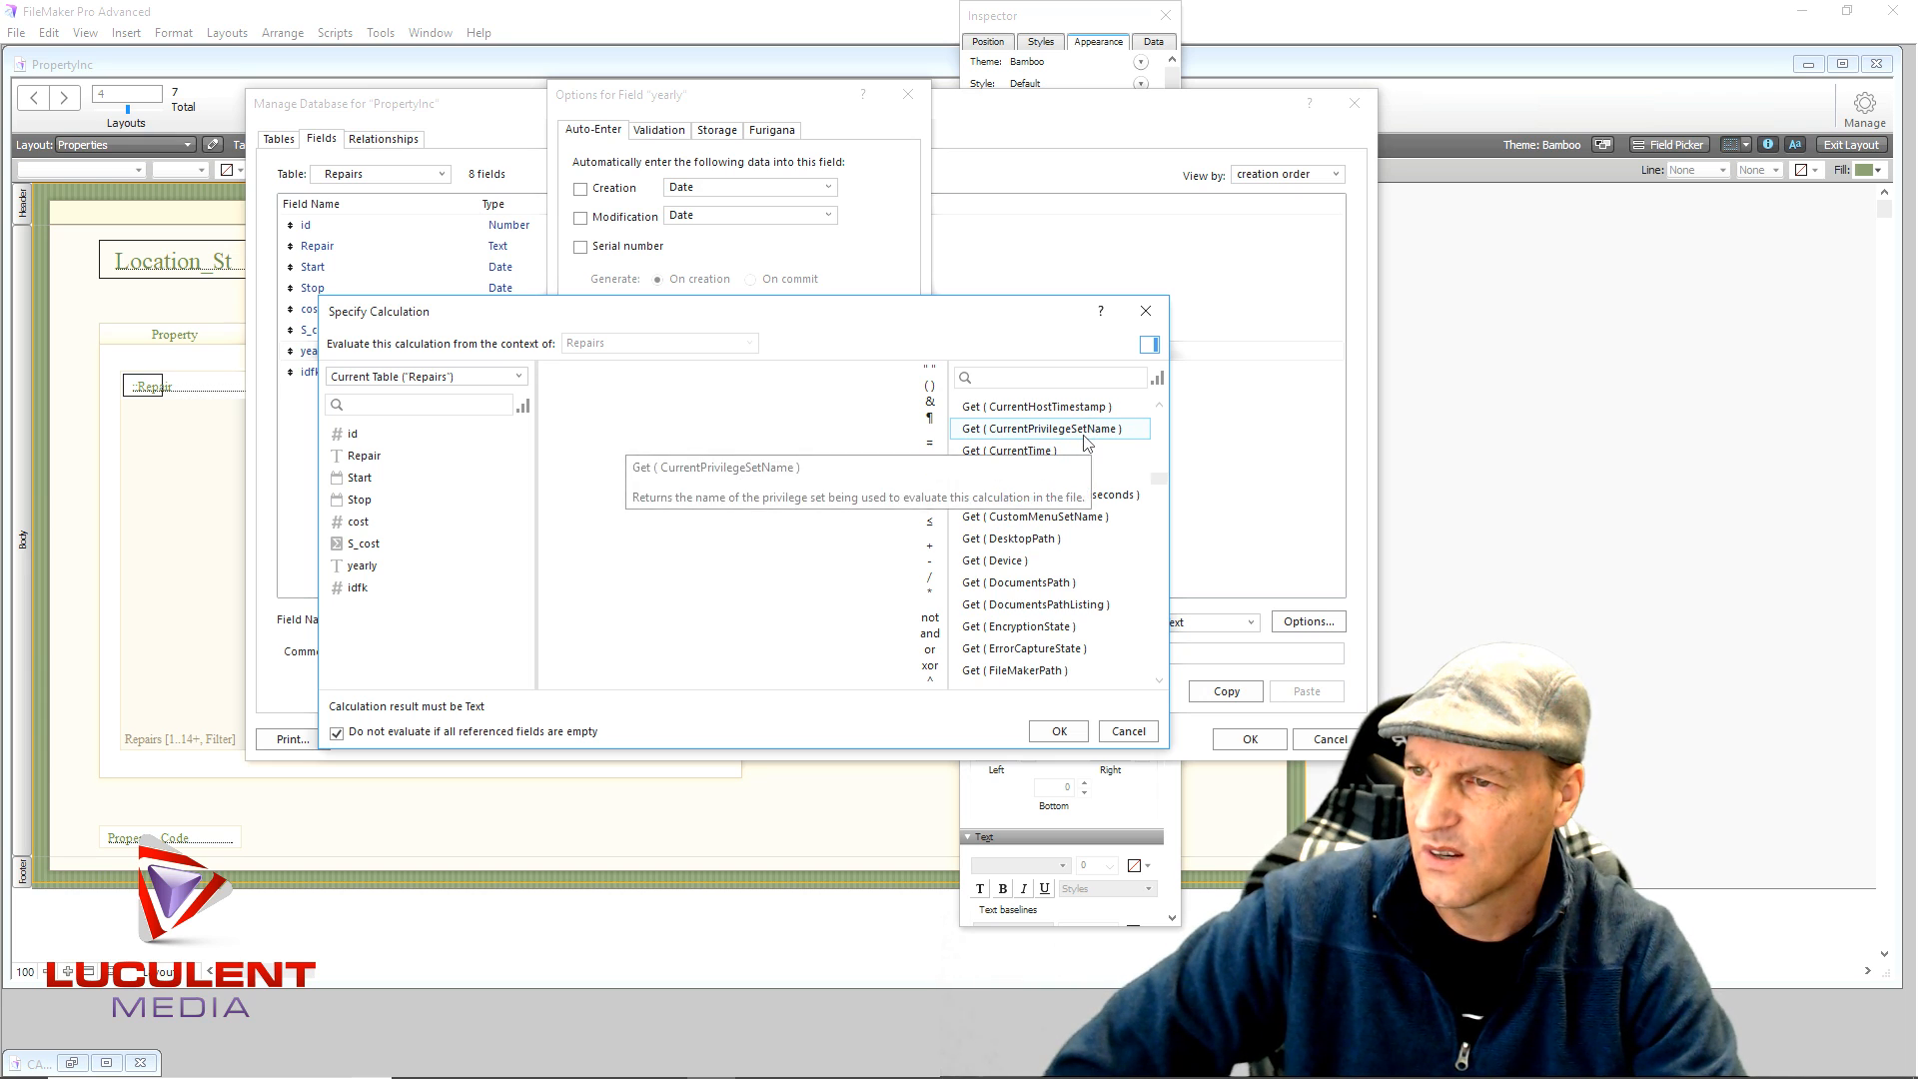
scroll(1087, 443, up, 1)
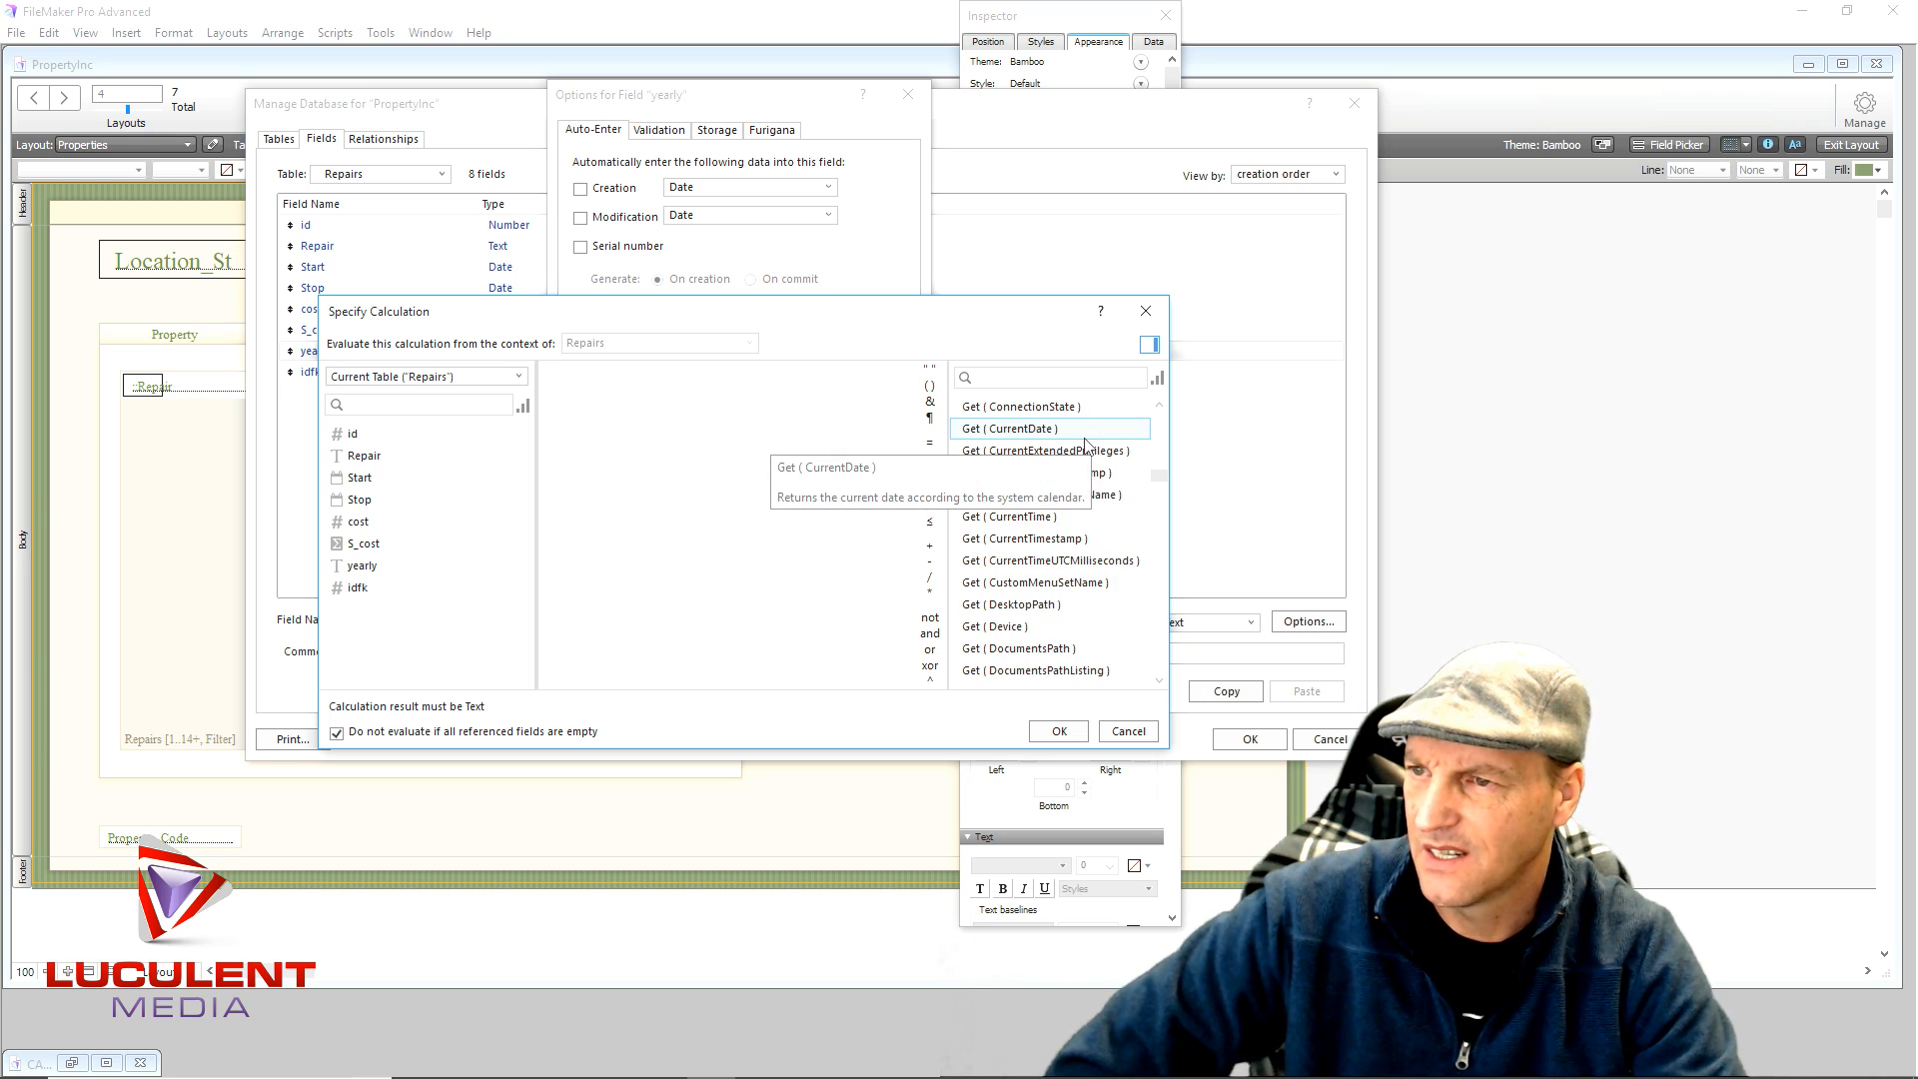
scroll(1087, 443, up, 1)
scroll(1087, 443, up, 1)
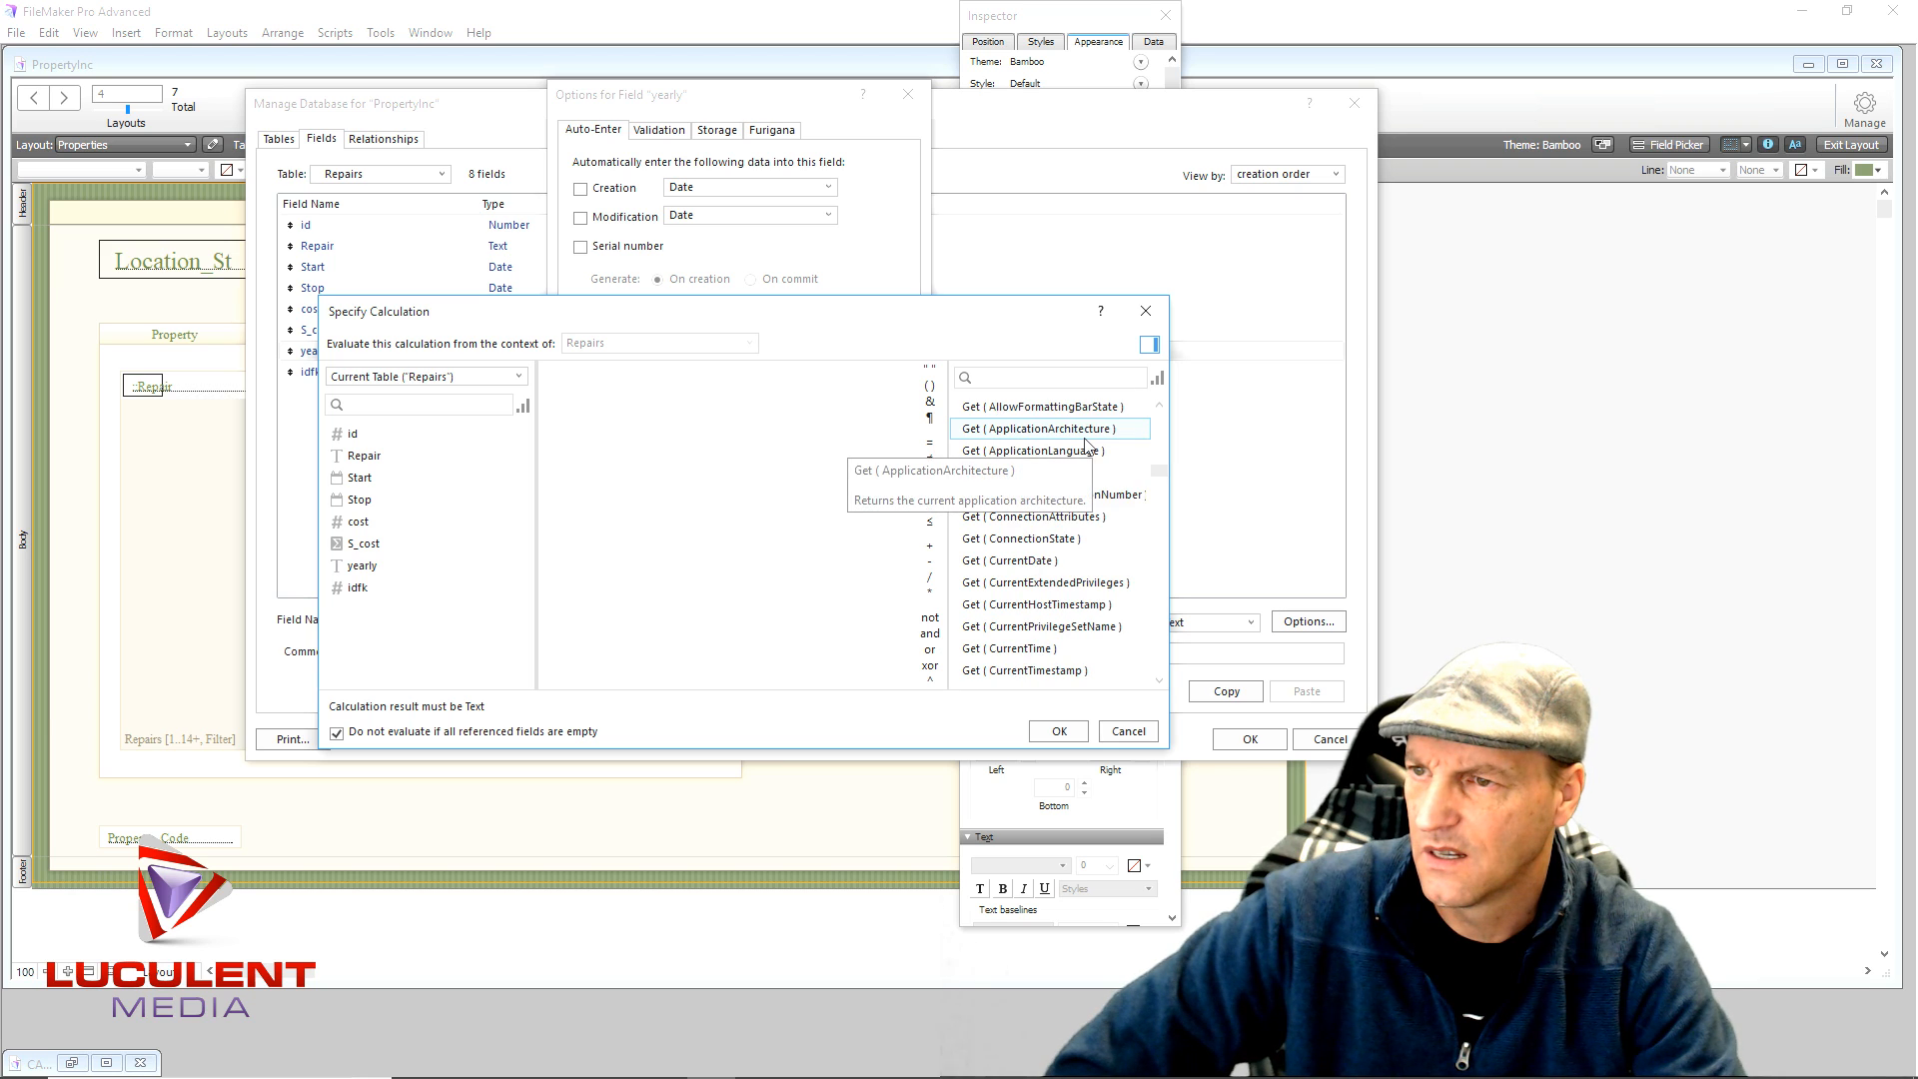
scroll(1099, 460, up, 1)
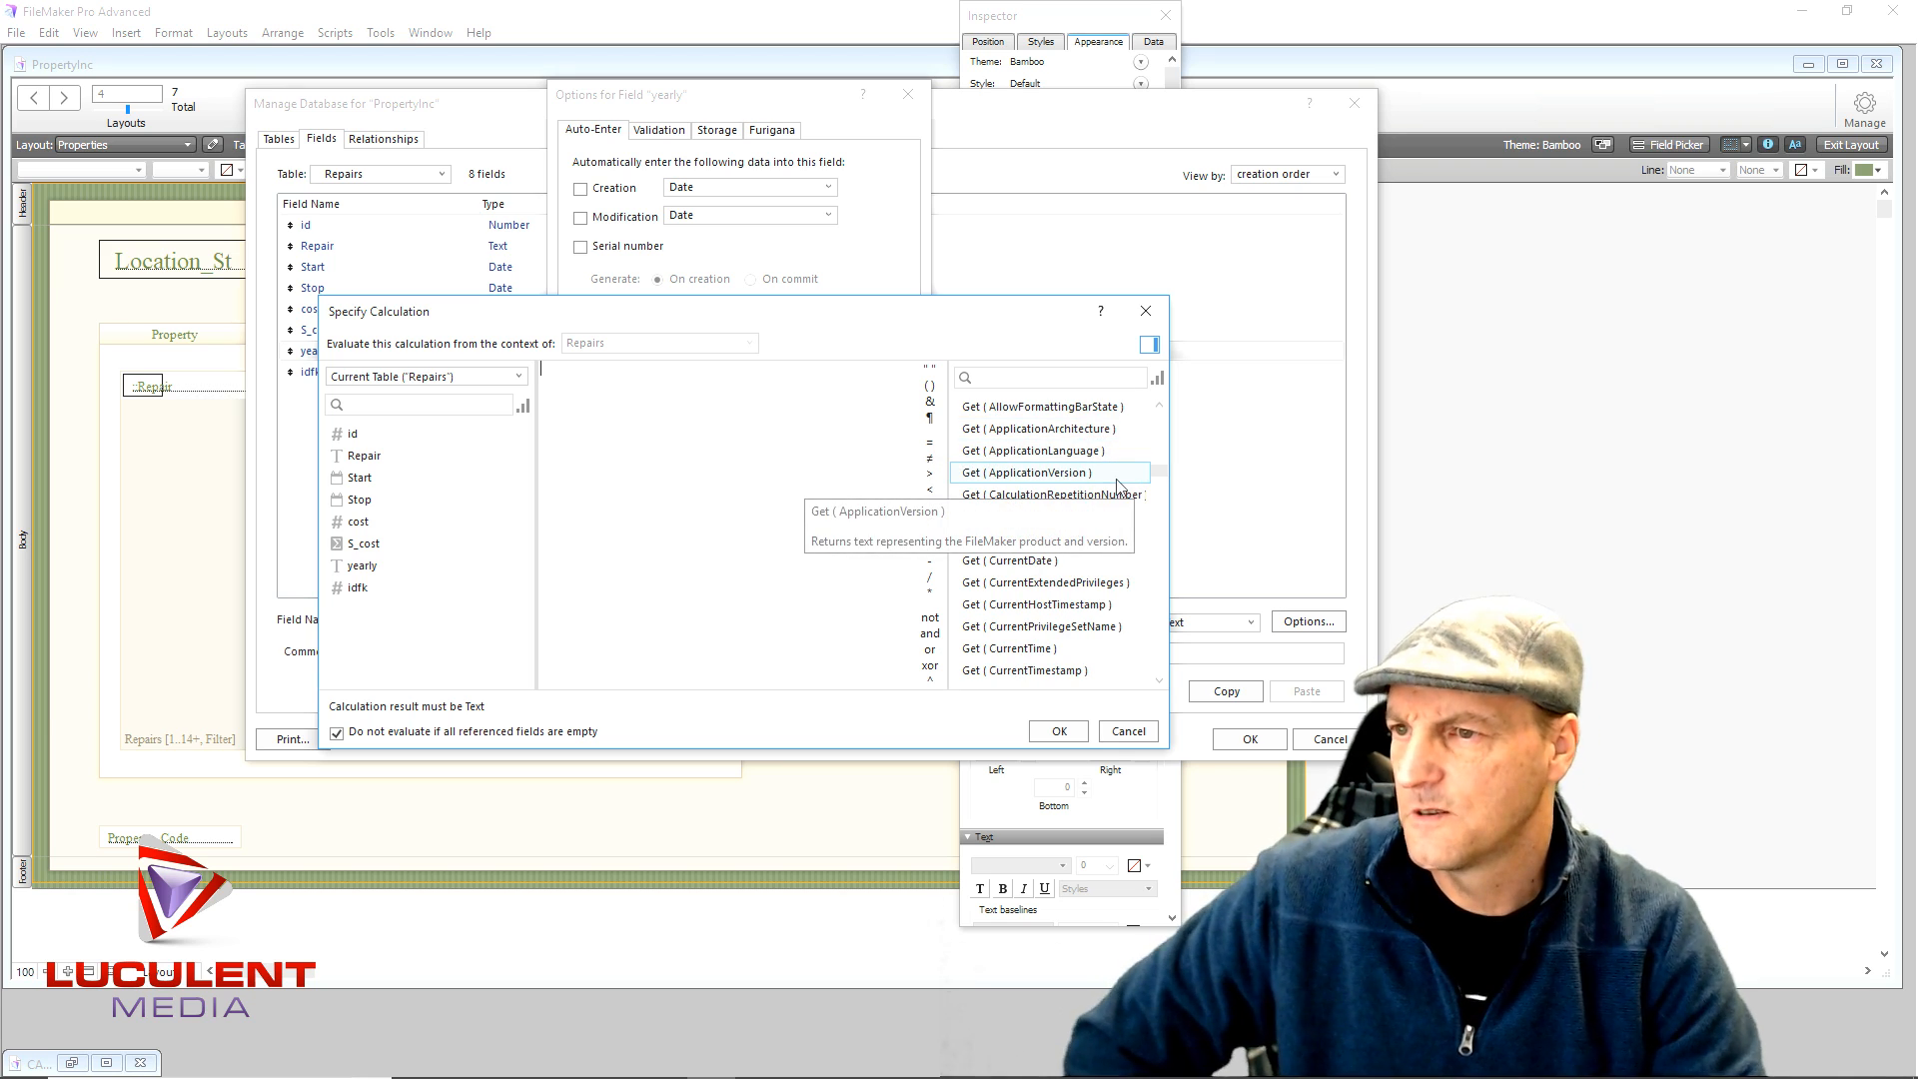
scroll(1119, 486, up, 3)
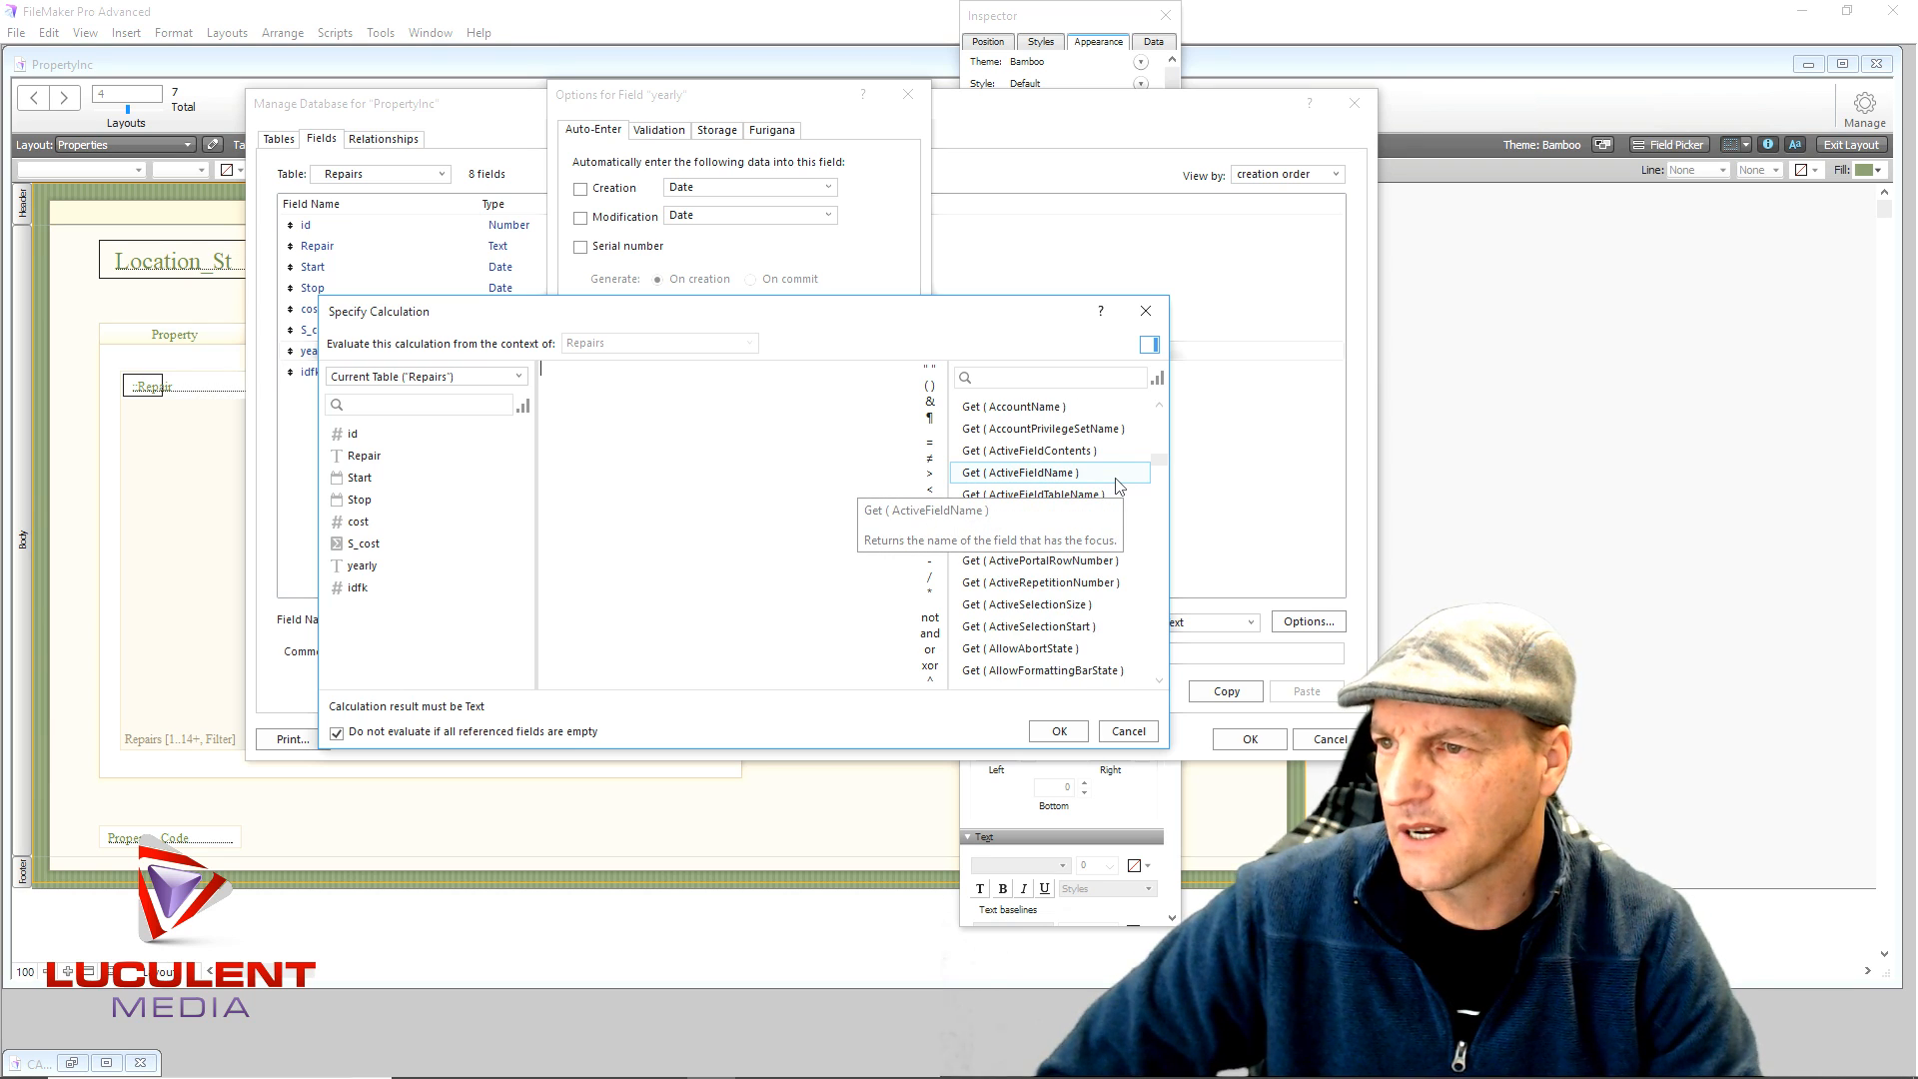
scroll(1119, 480, up, 1)
scroll(1119, 470, up, 2)
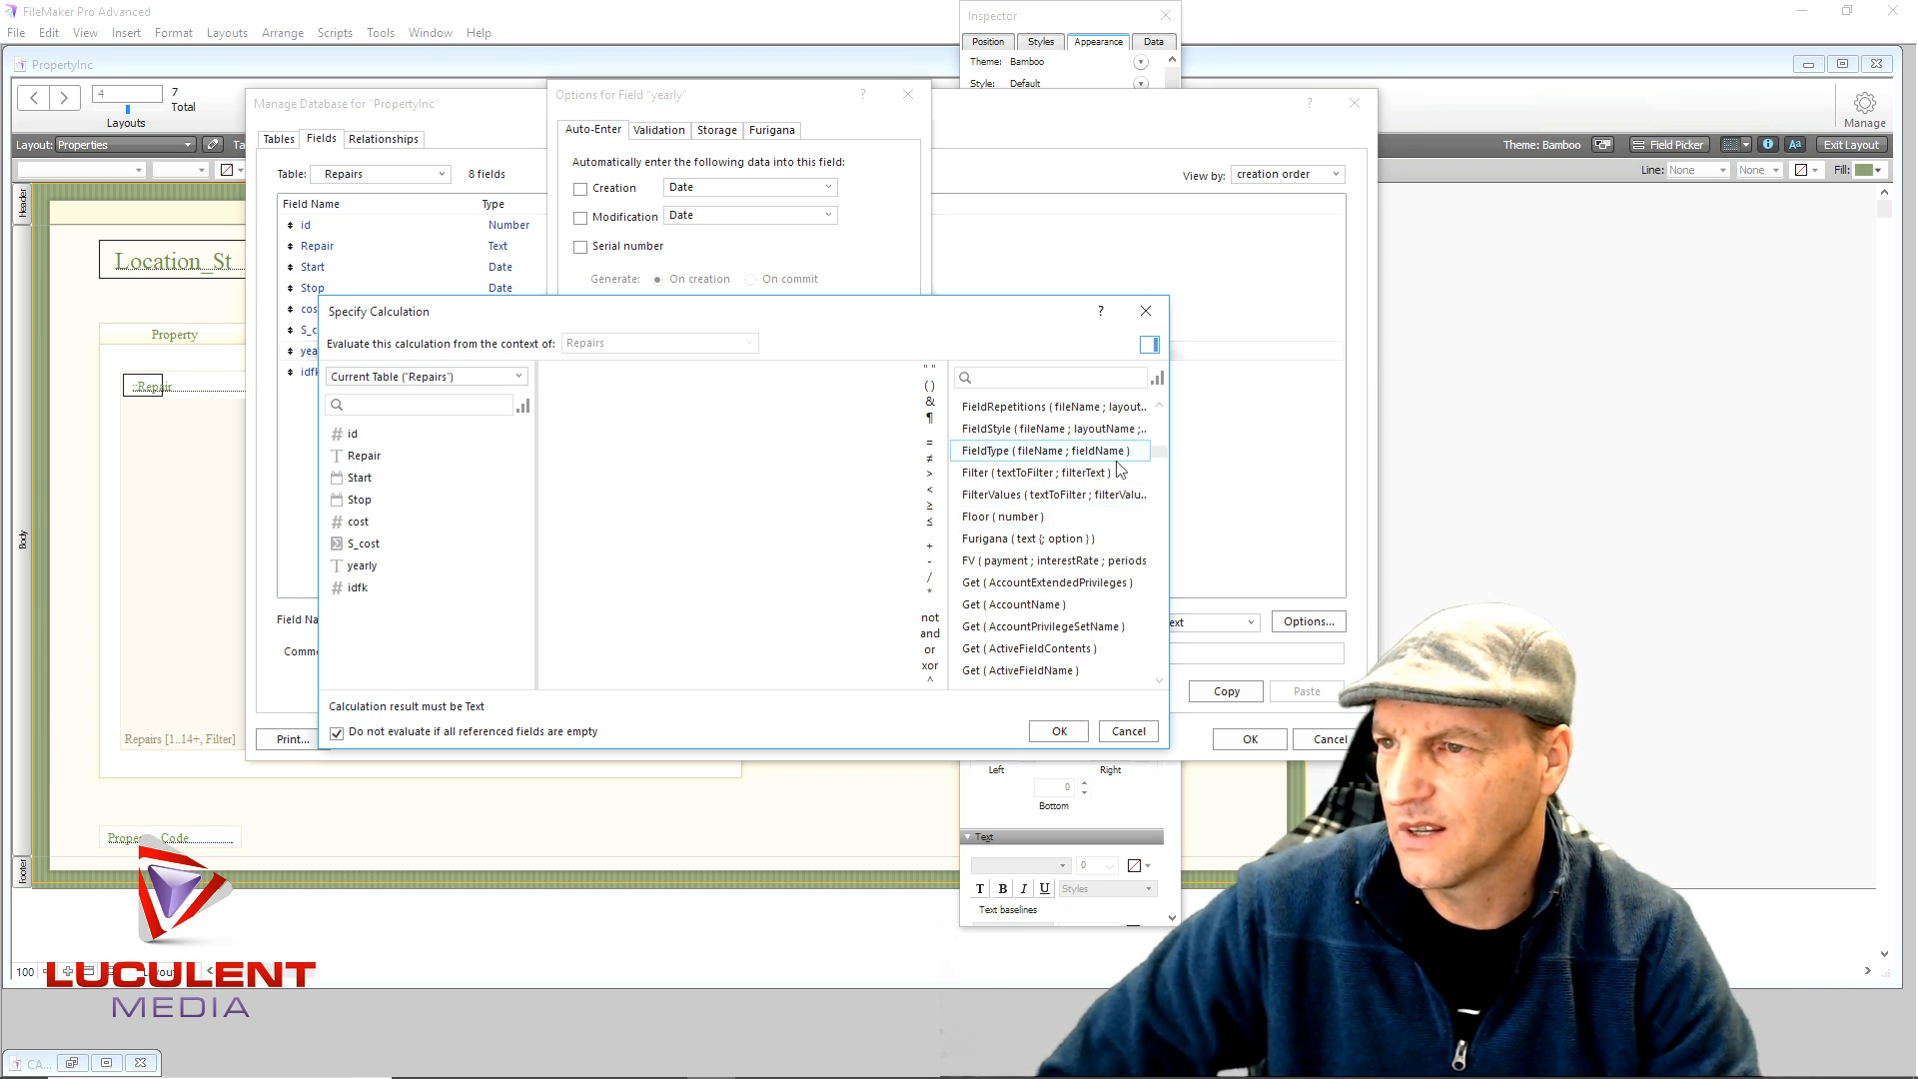
click(999, 380)
text(year)
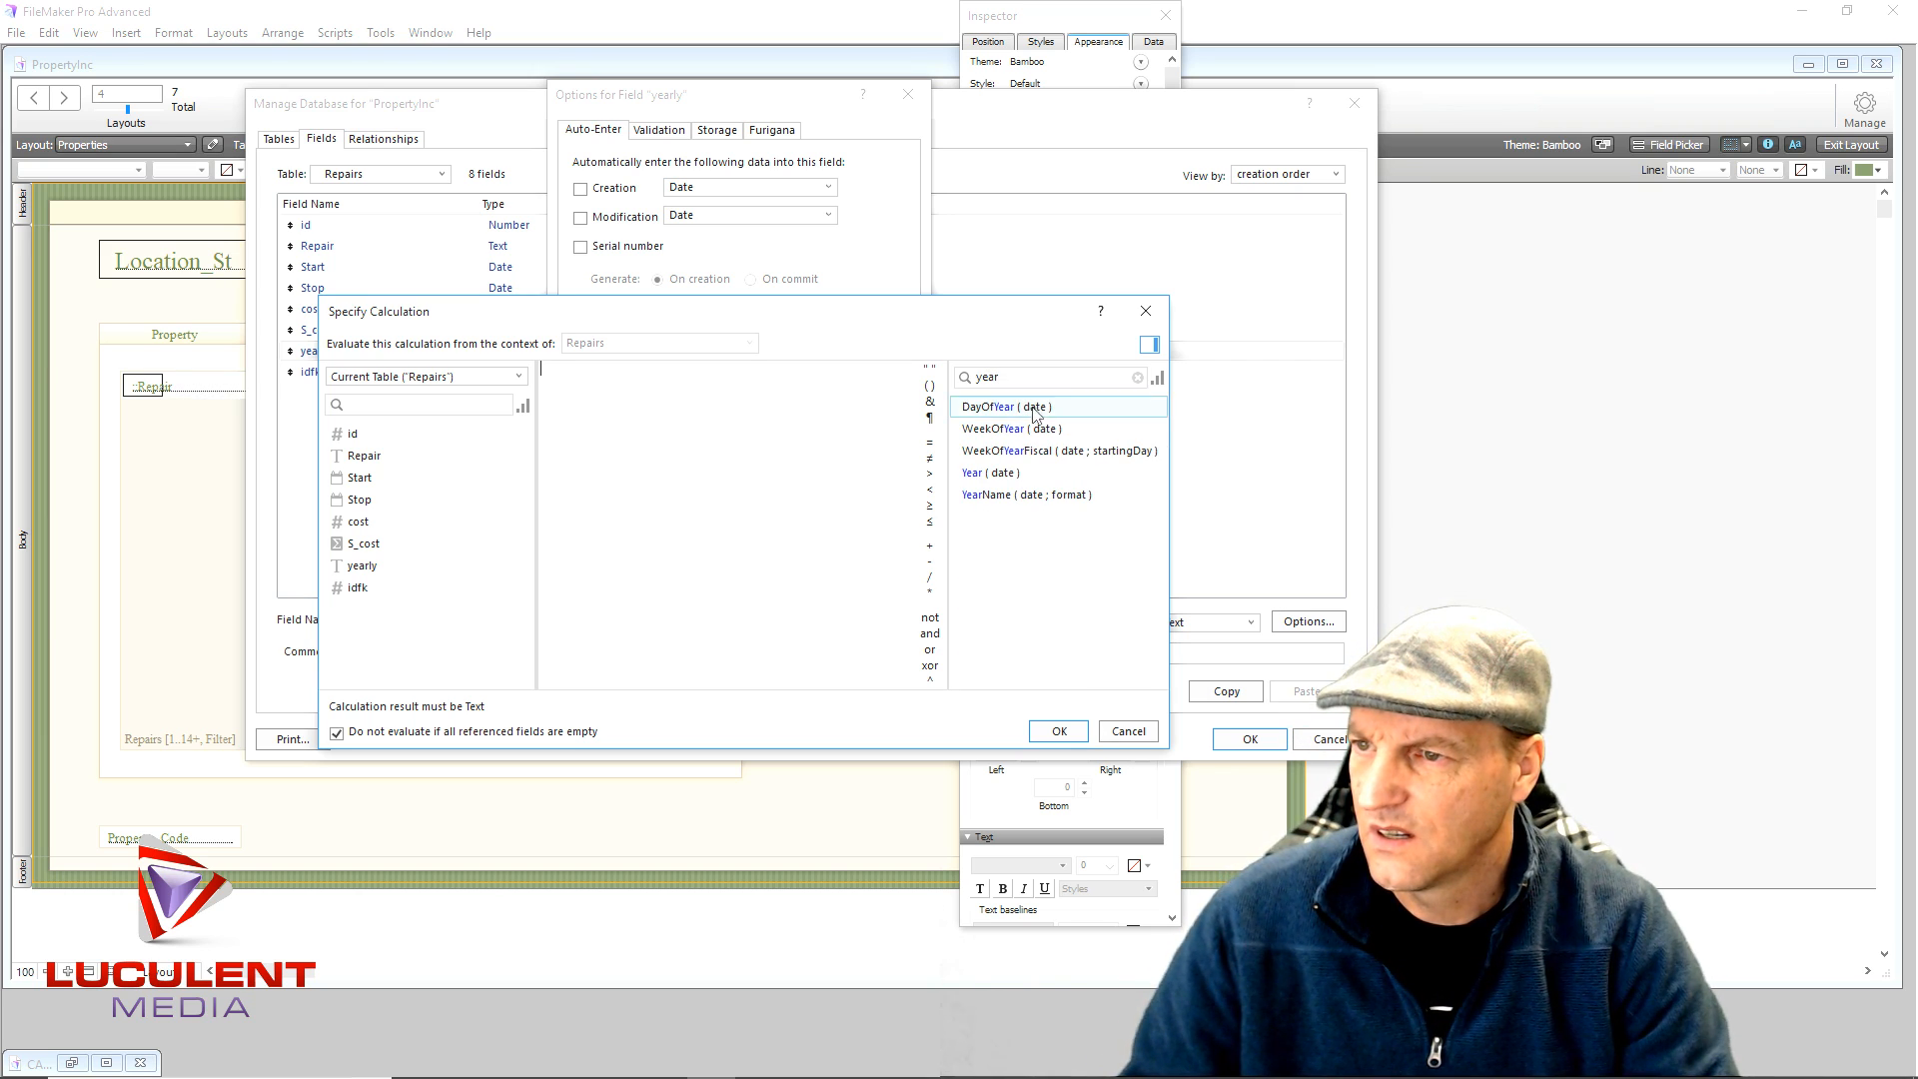
- Build the calculation Year ( Start ) for the yearly field and confirm both dialogs
double_click(984, 474)
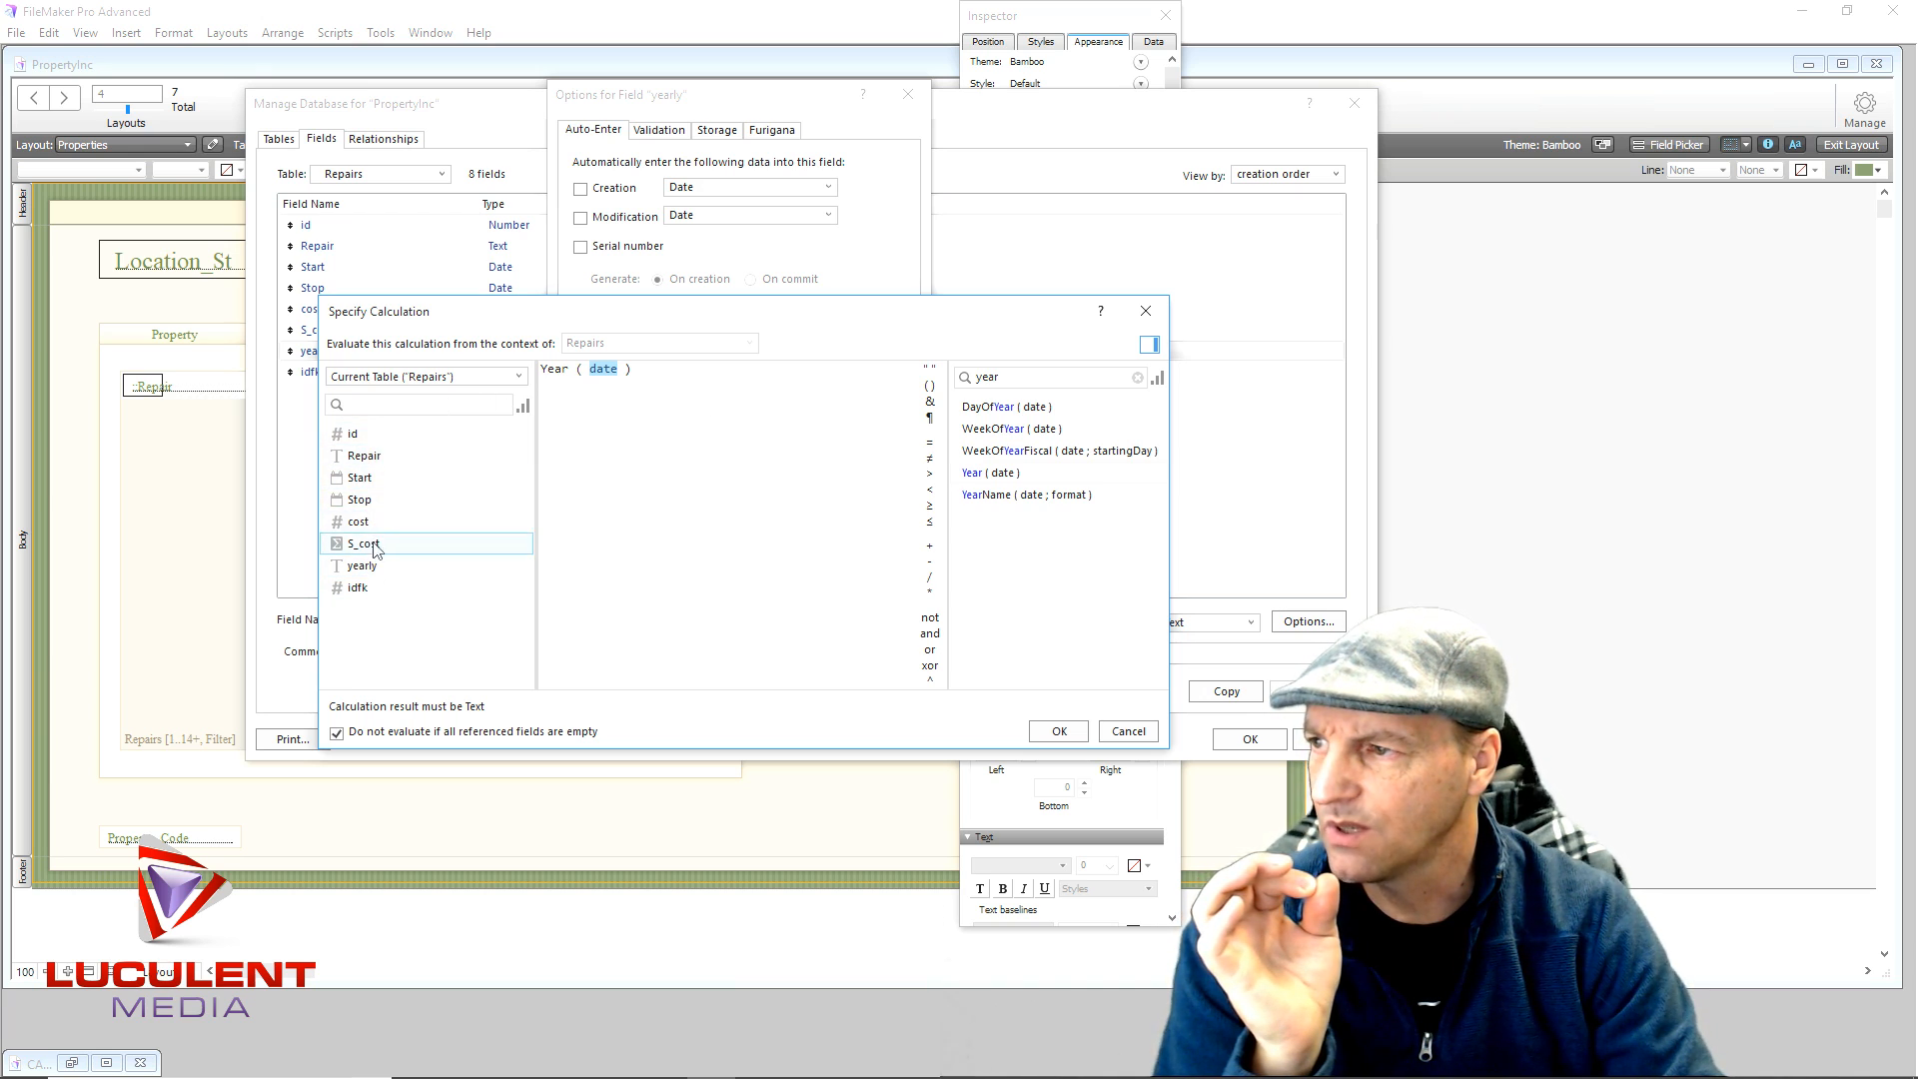
double_click(384, 483)
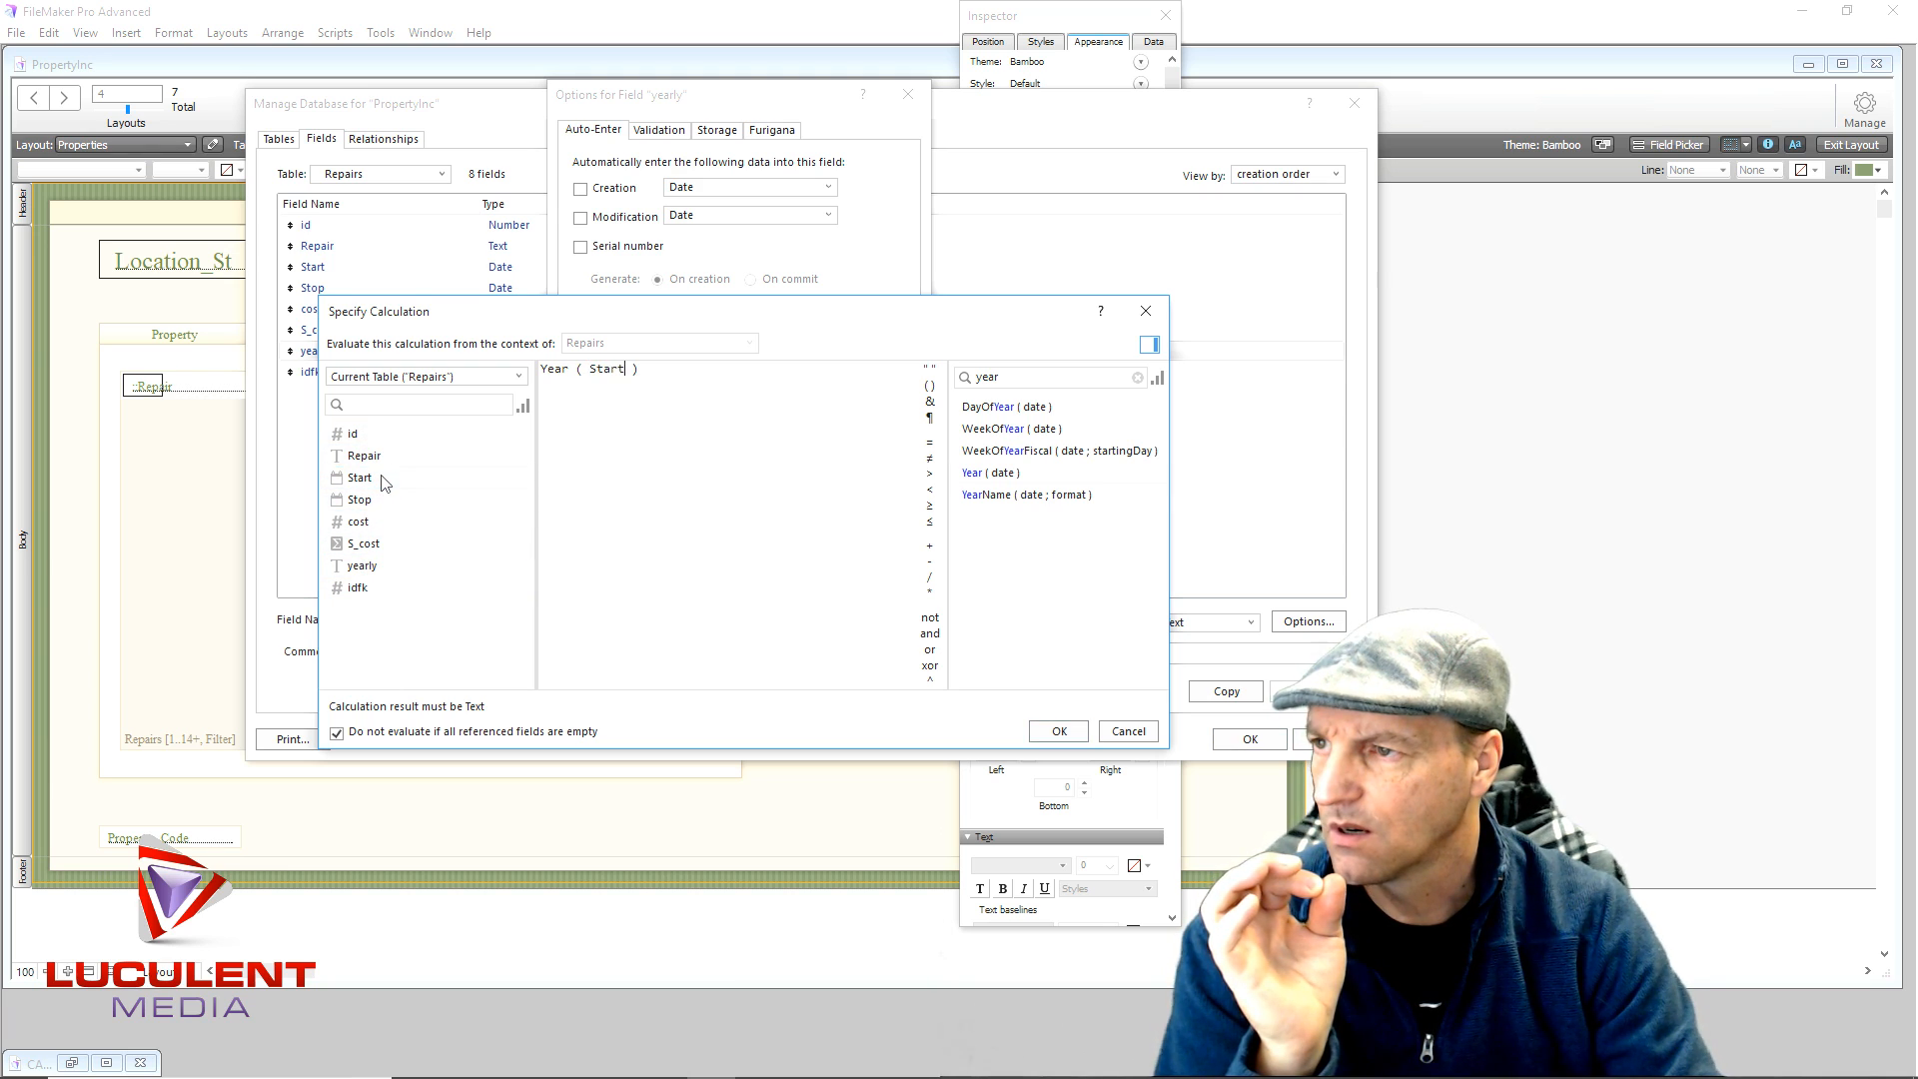
click(1042, 737)
click(804, 593)
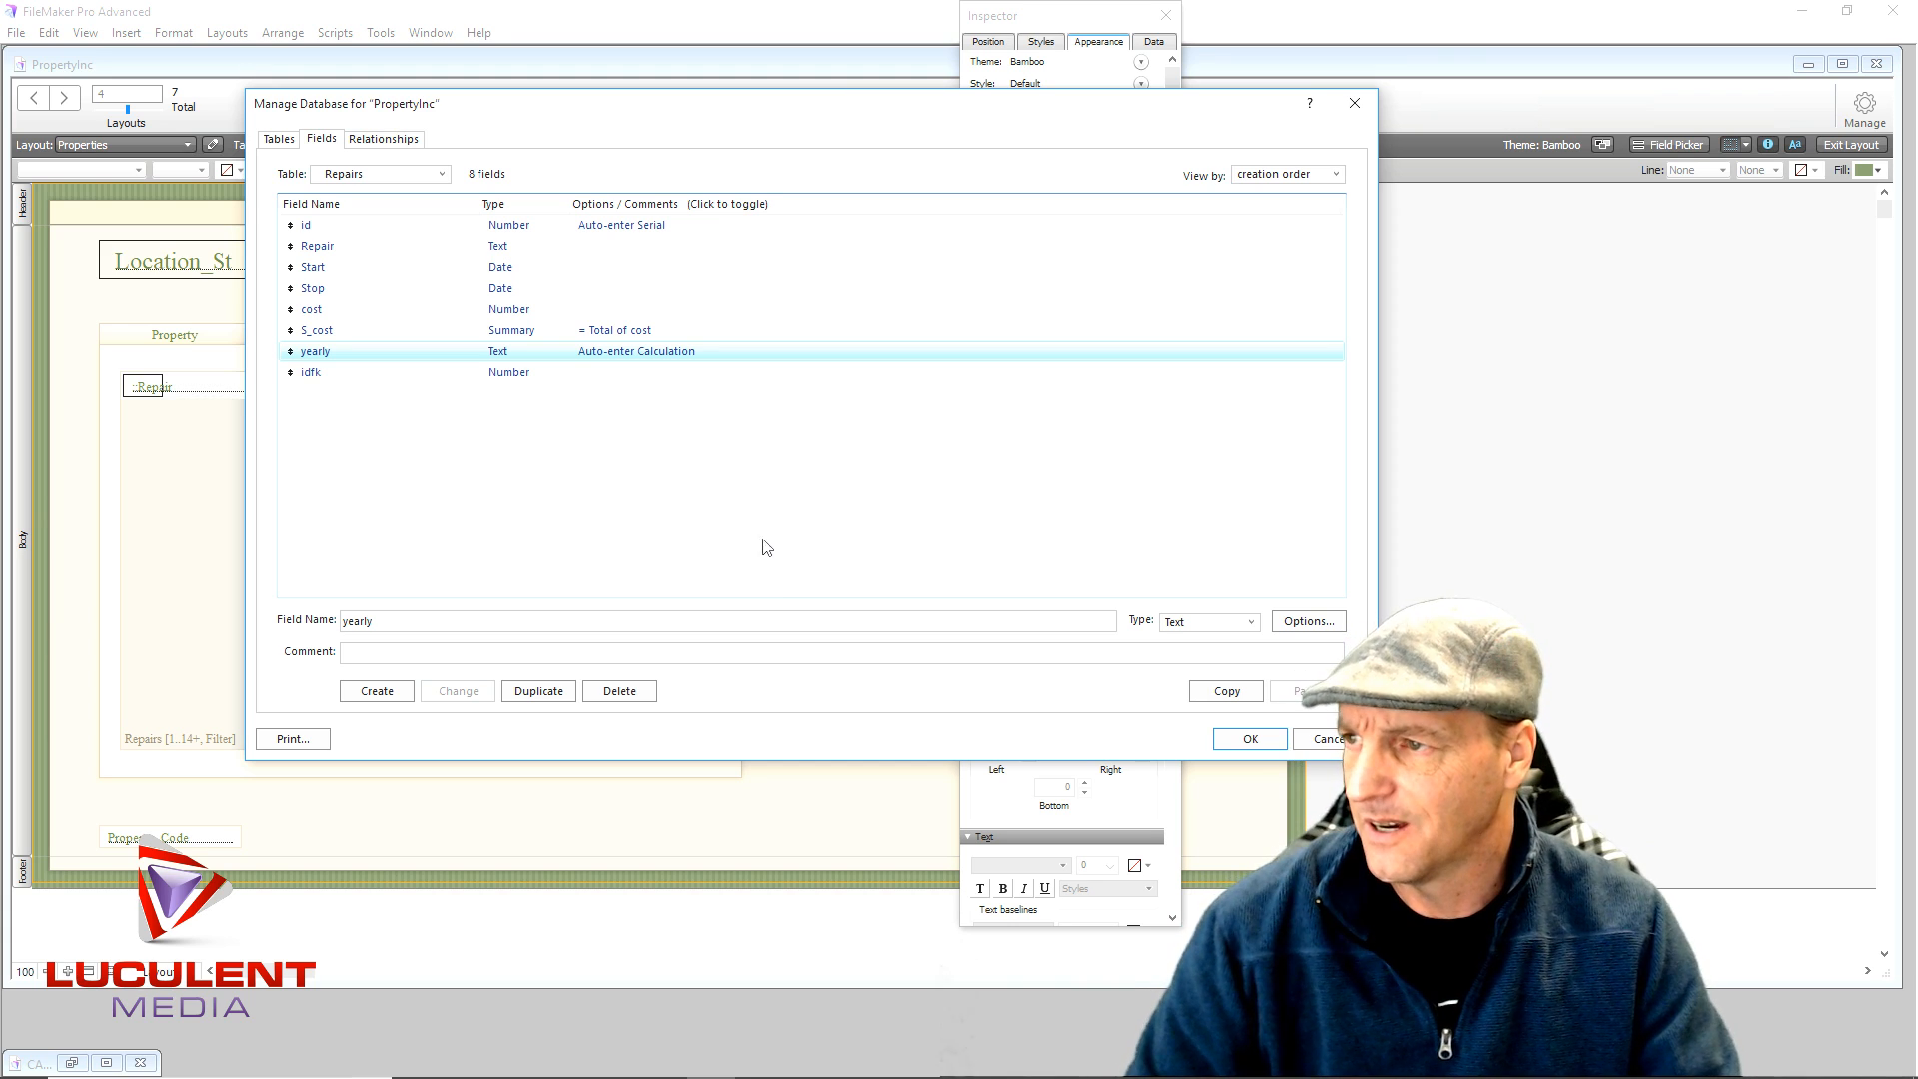
- Rearrange the portal row: narrow yearly, shift Stop and Start right, widen Repair to 280 pt
click(1232, 747)
click(678, 397)
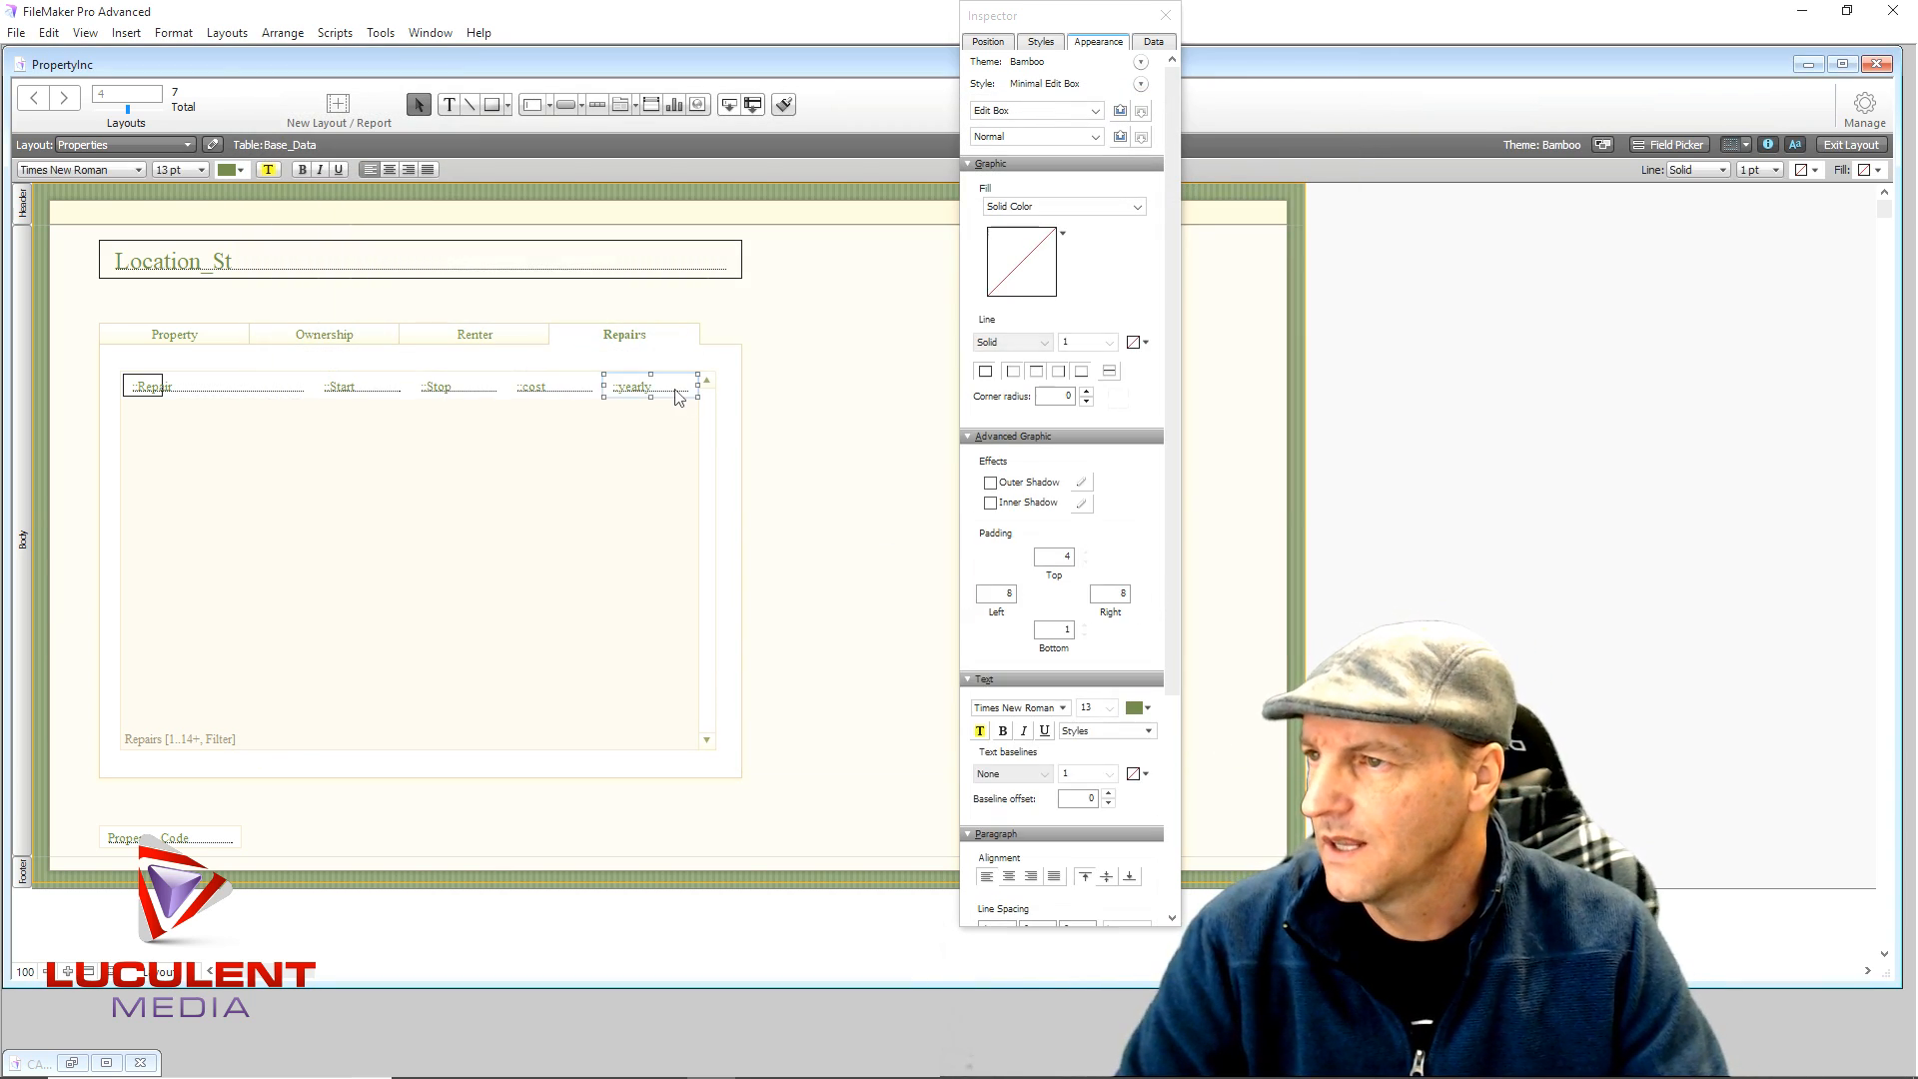
mouse_move(603, 389)
mouse_down()
mouse_move(647, 391)
mouse_move(572, 384)
mouse_move(589, 384)
mouse_up()
click(574, 392)
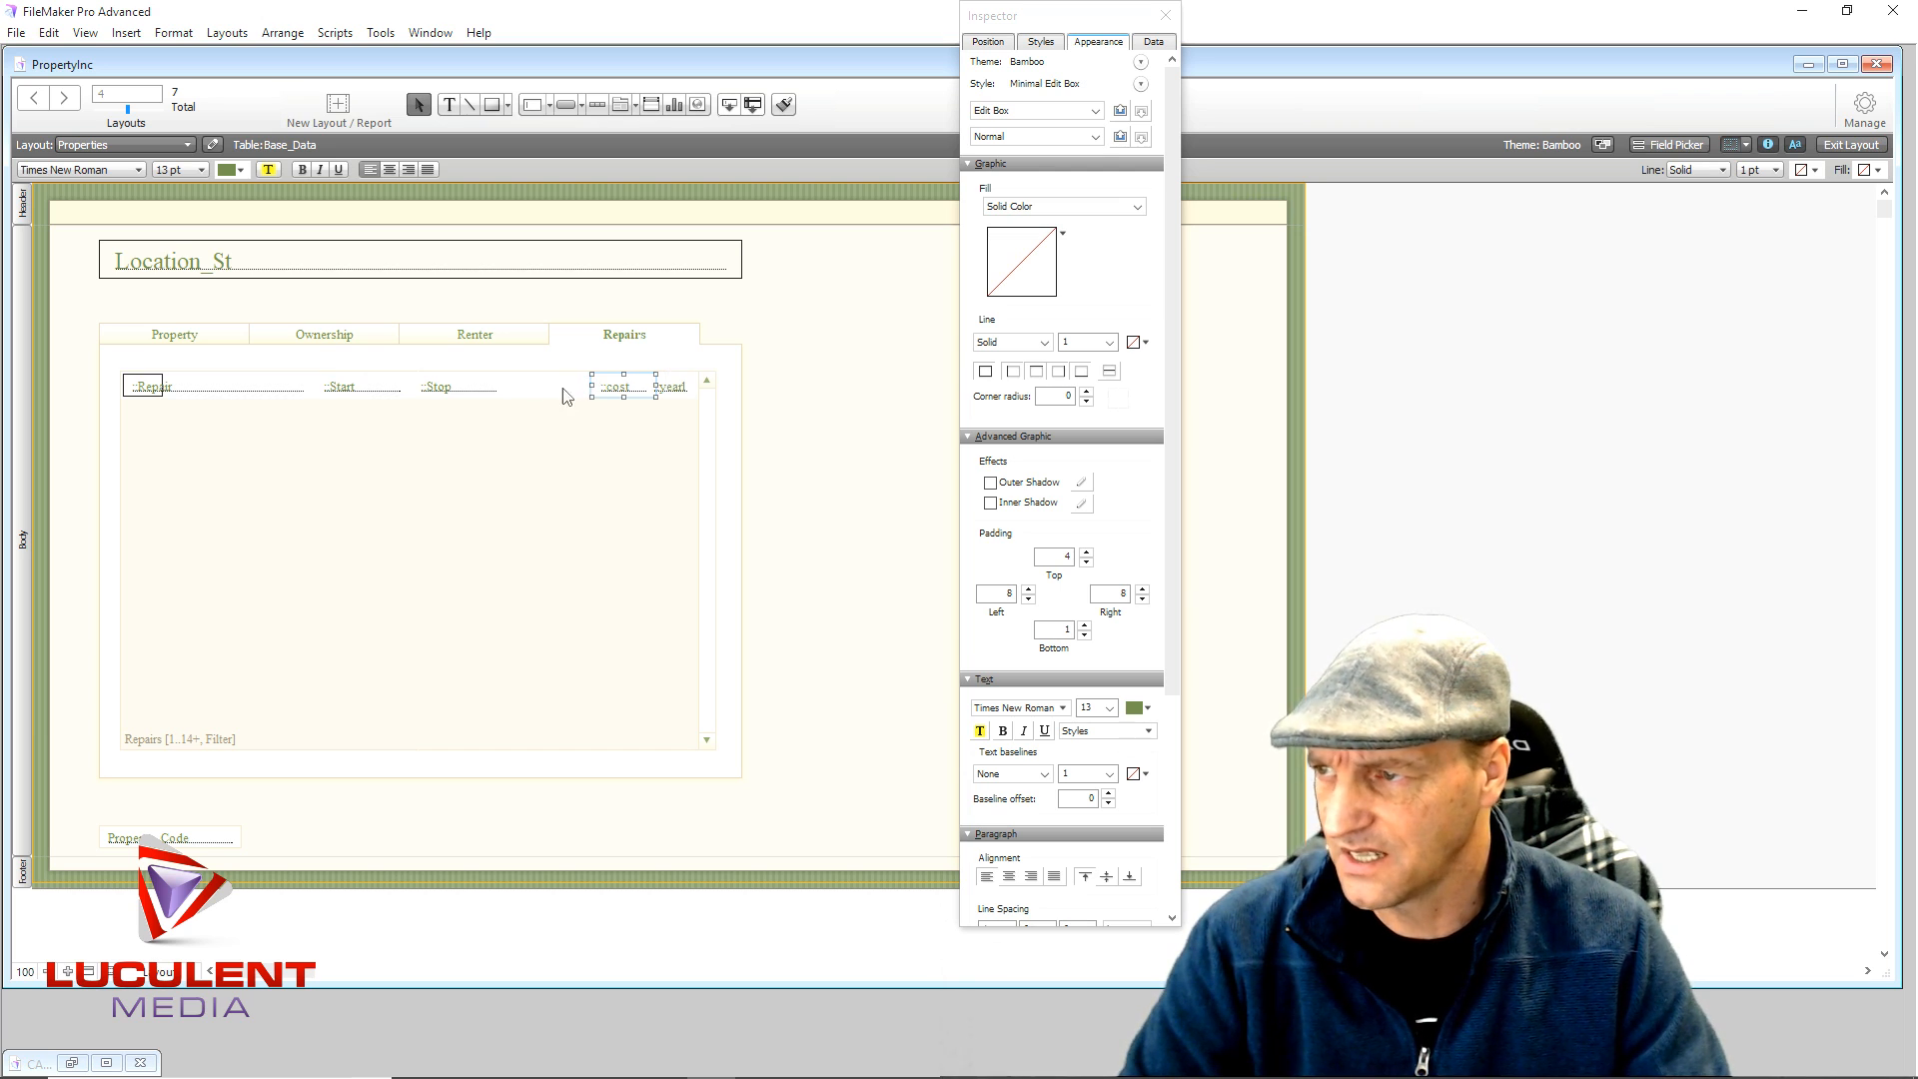
click(449, 395)
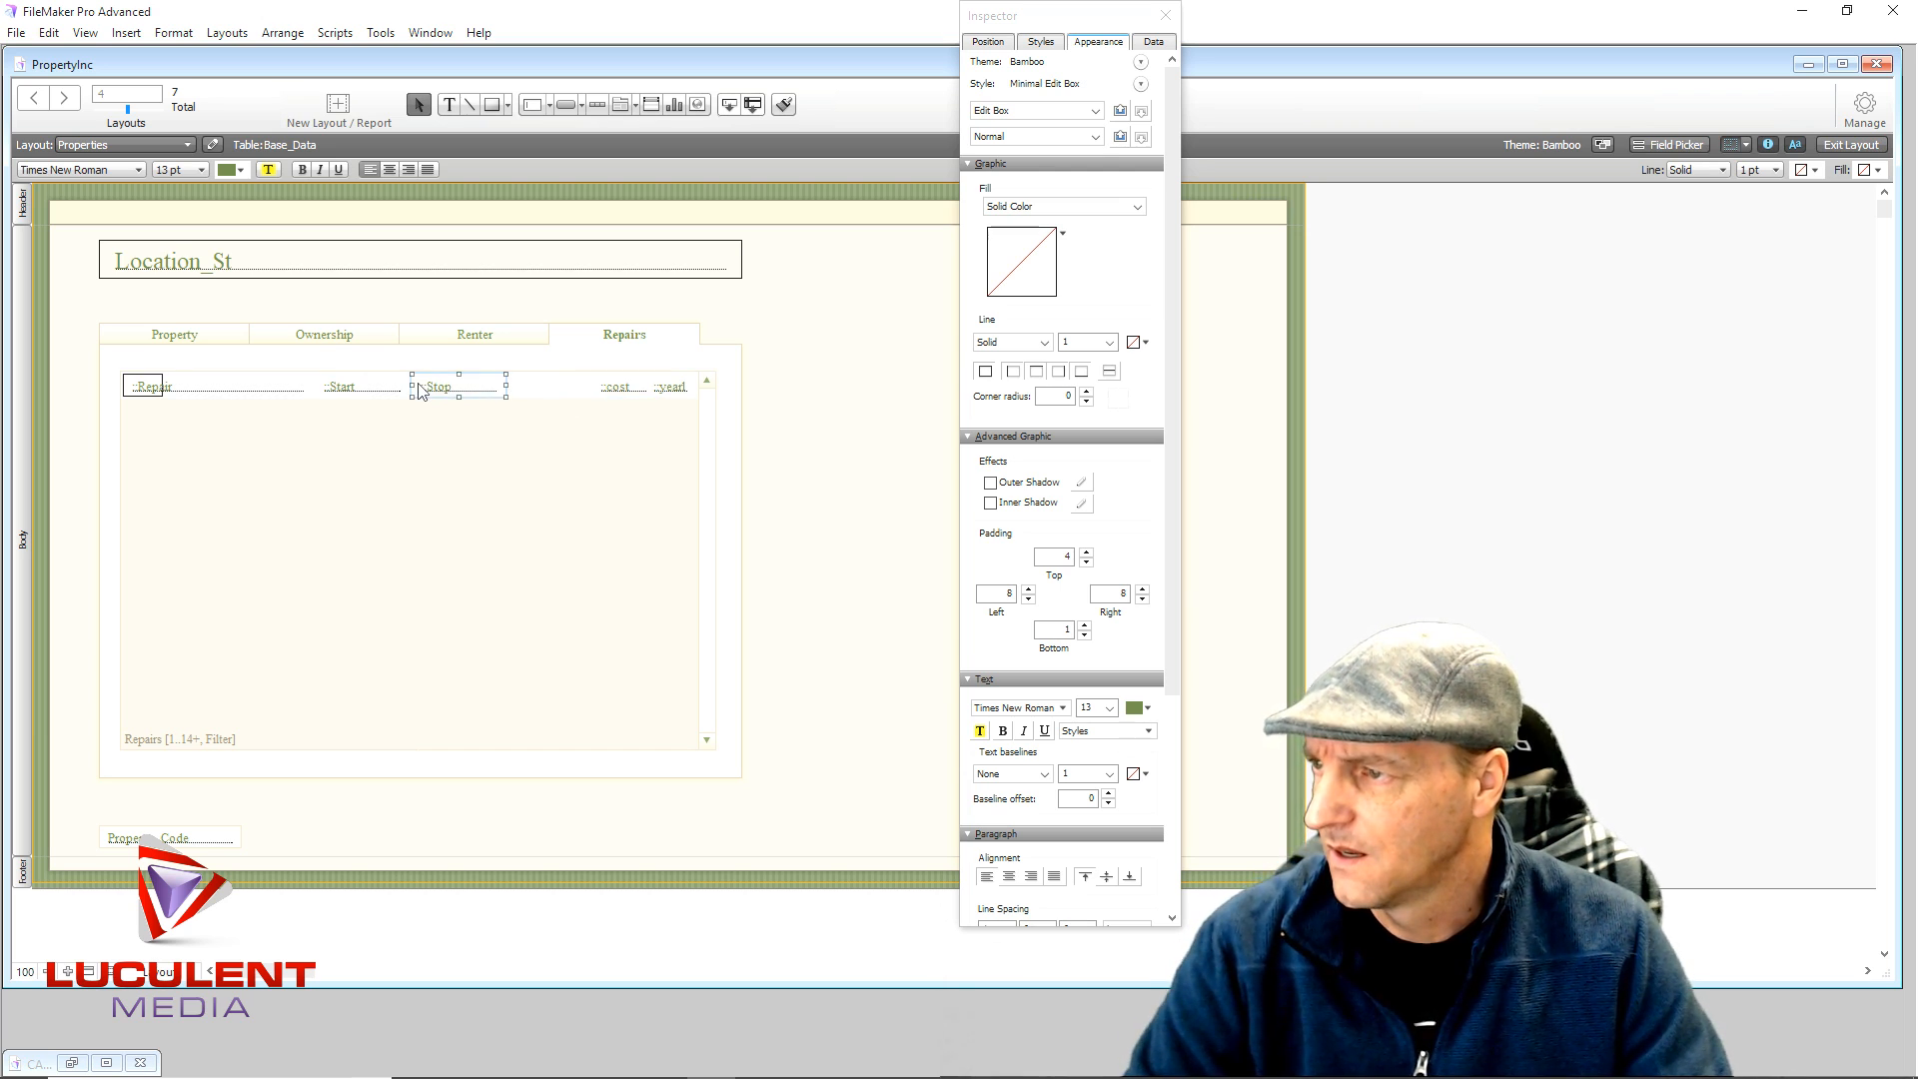
drag(440, 392, 526, 391)
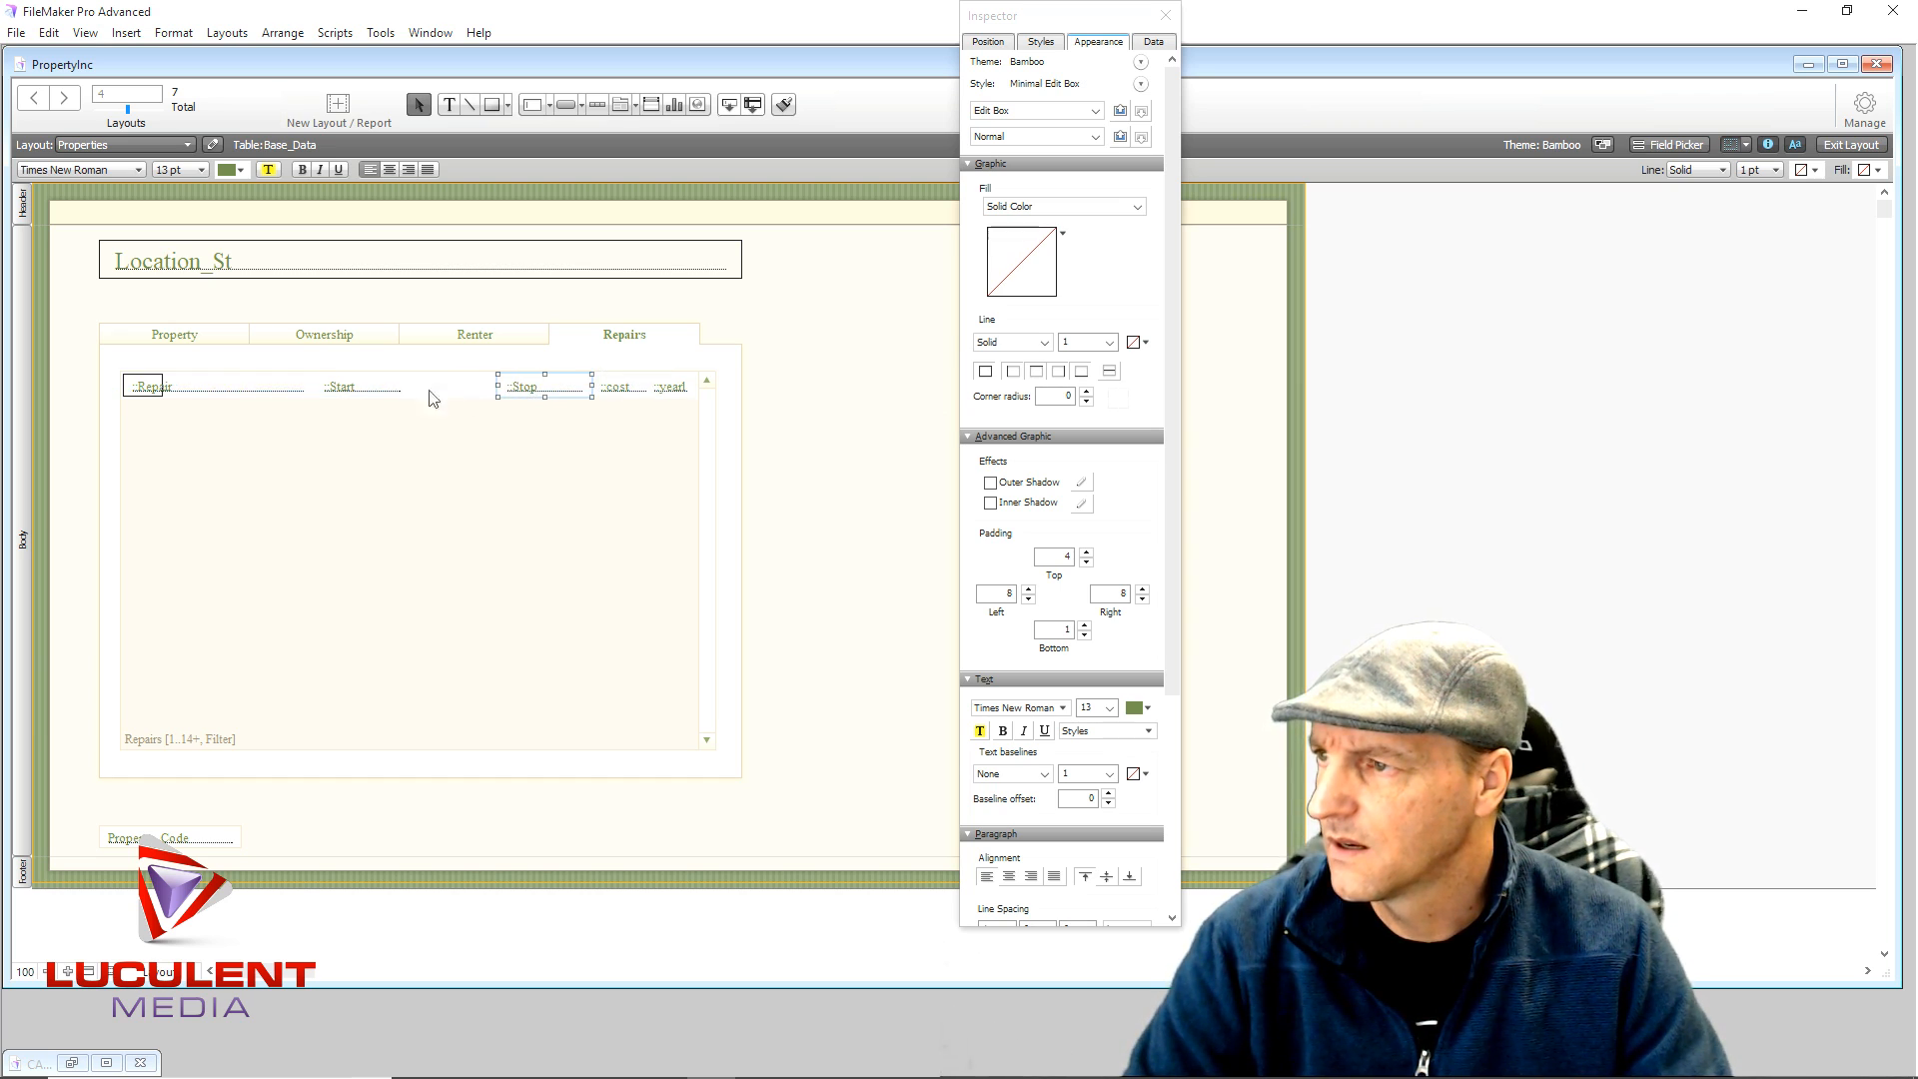
drag(360, 390, 444, 386)
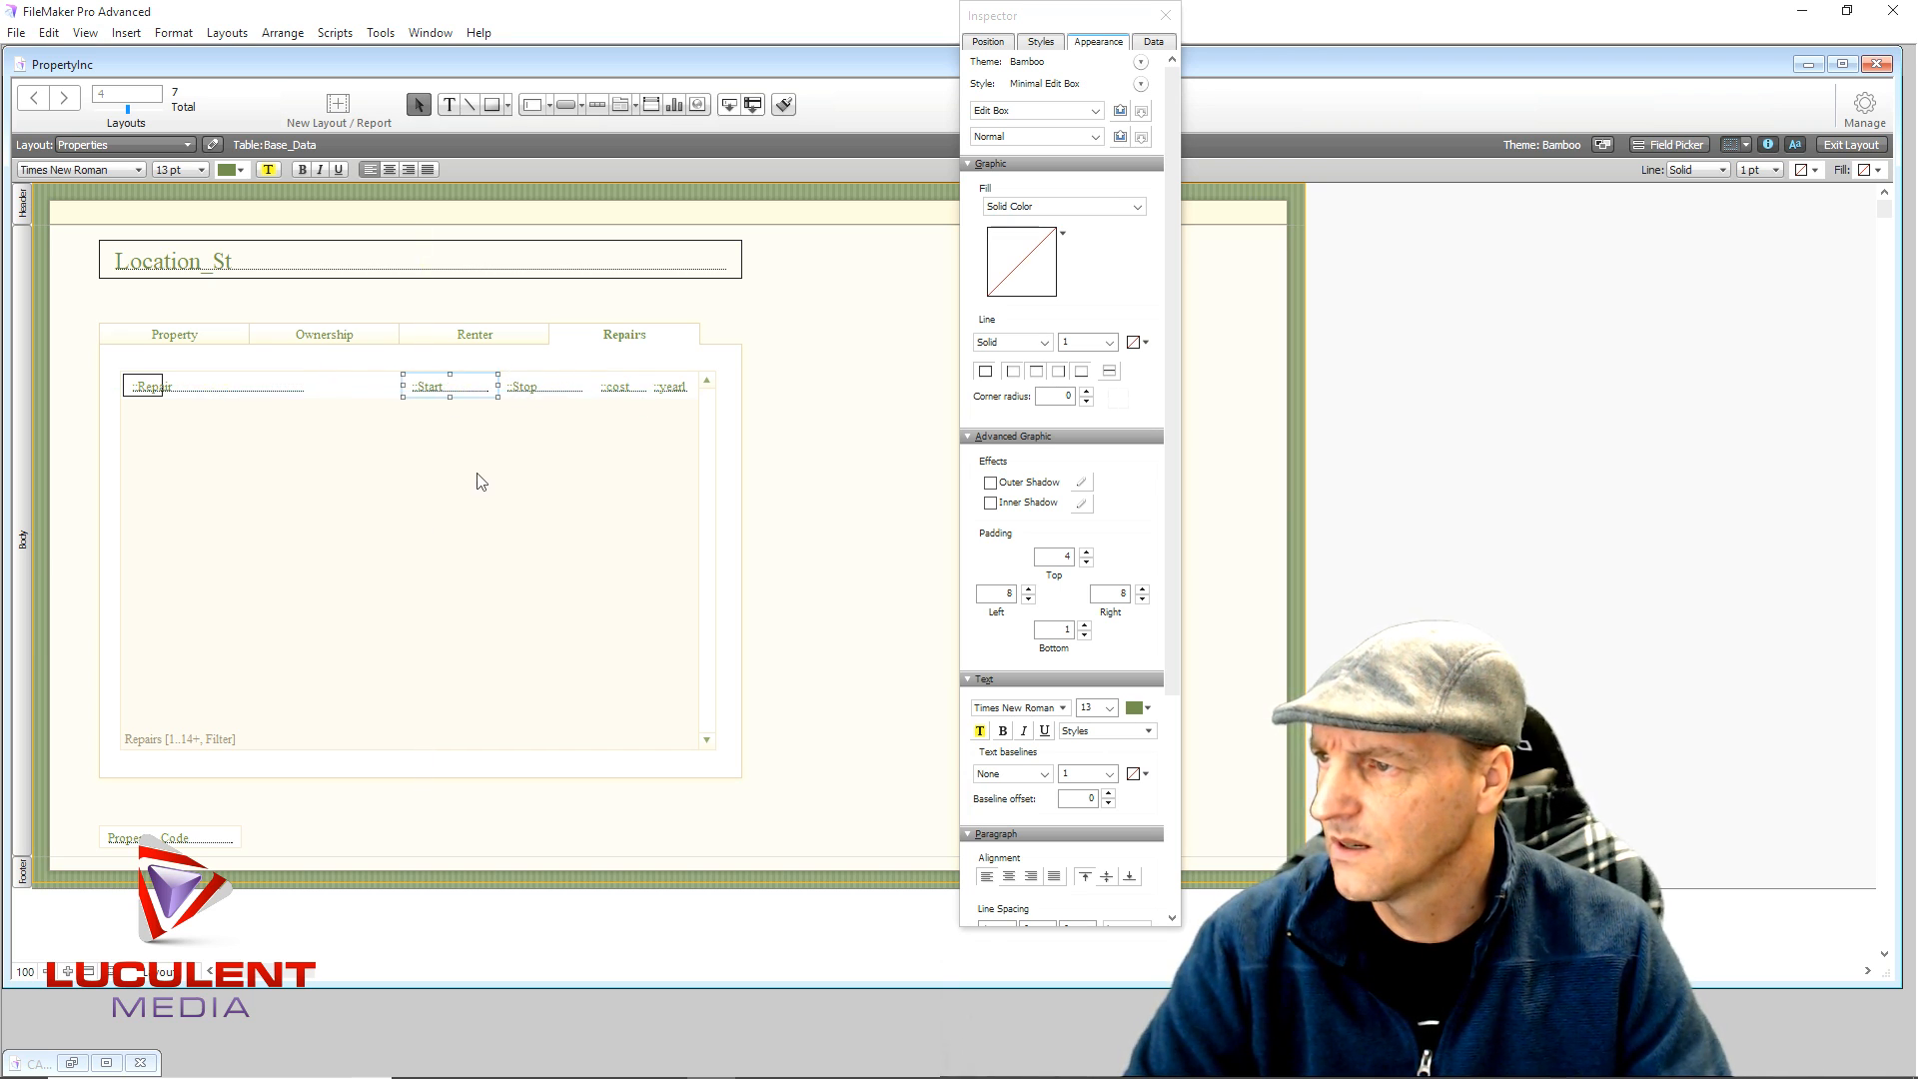
click(292, 391)
drag(307, 390, 402, 393)
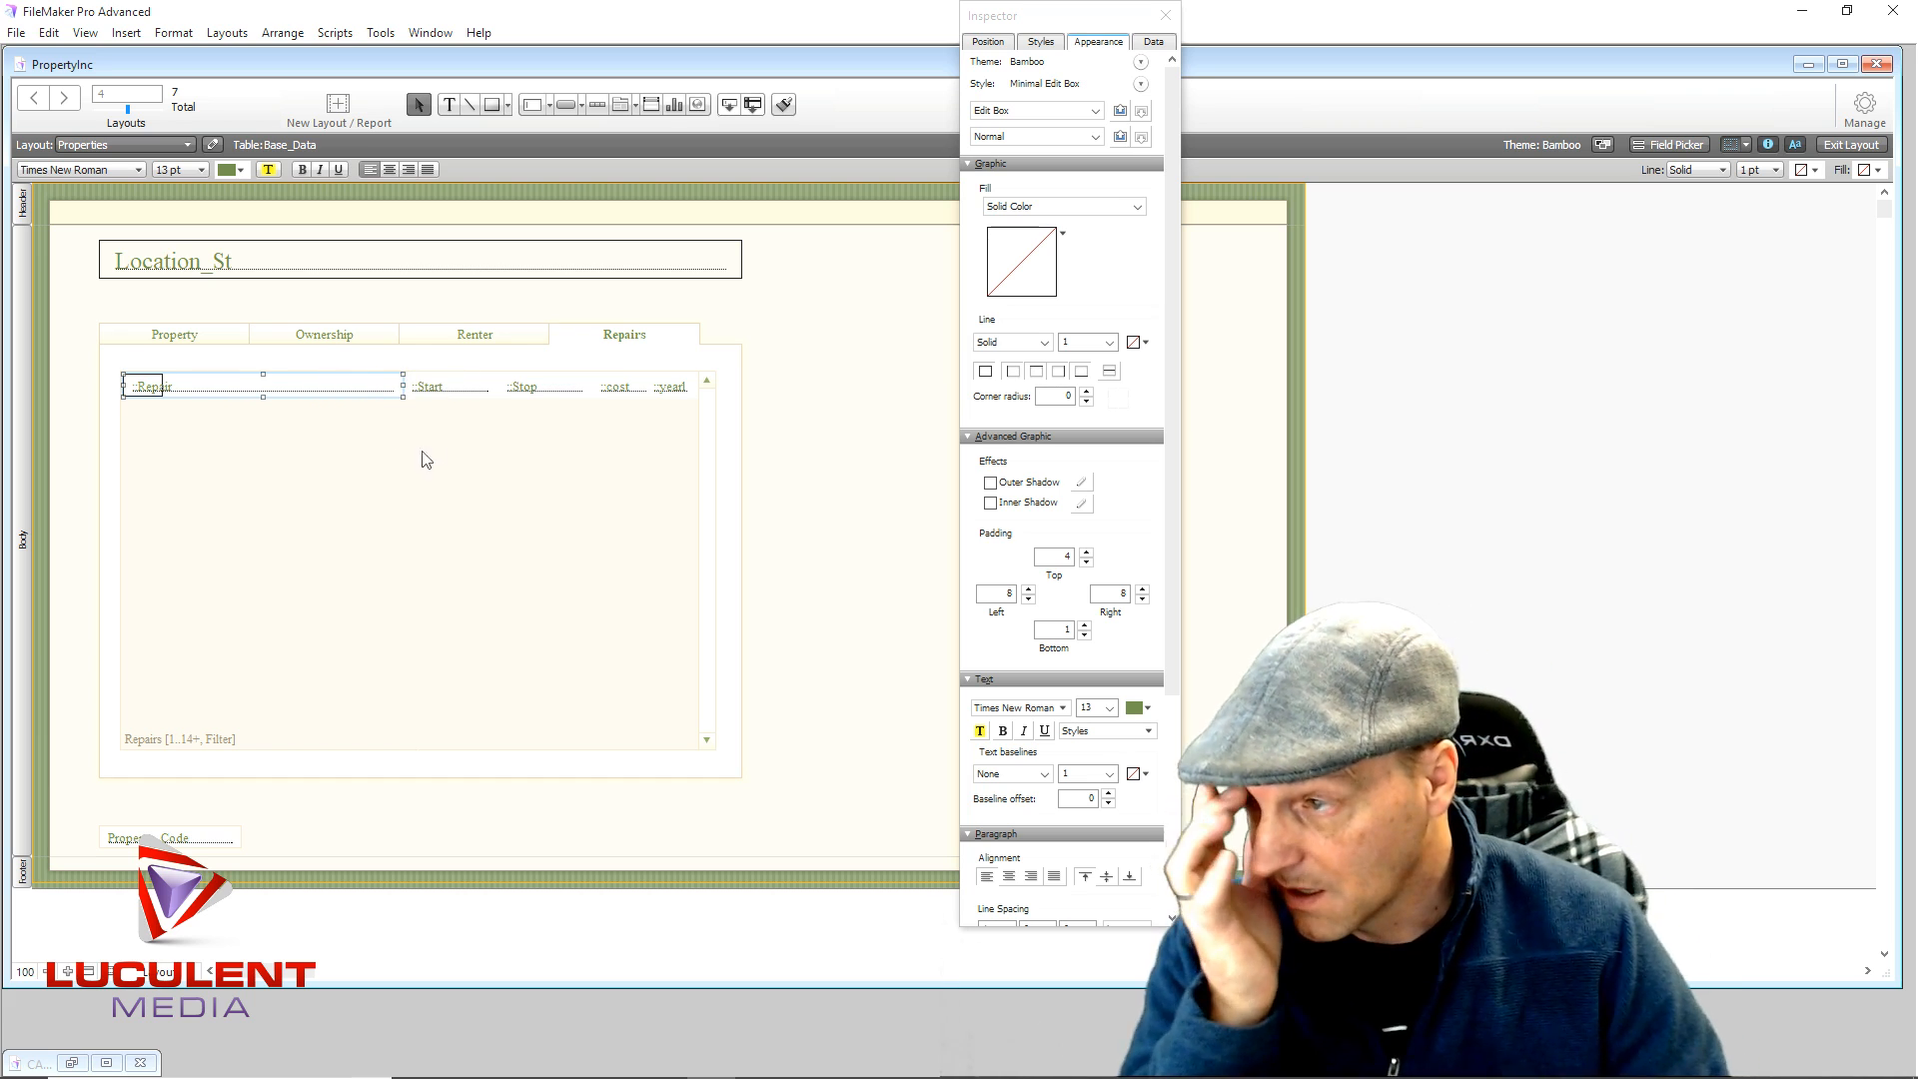
- Centre the text in the Start, Stop and cost fields, then select the cost field
click(435, 395)
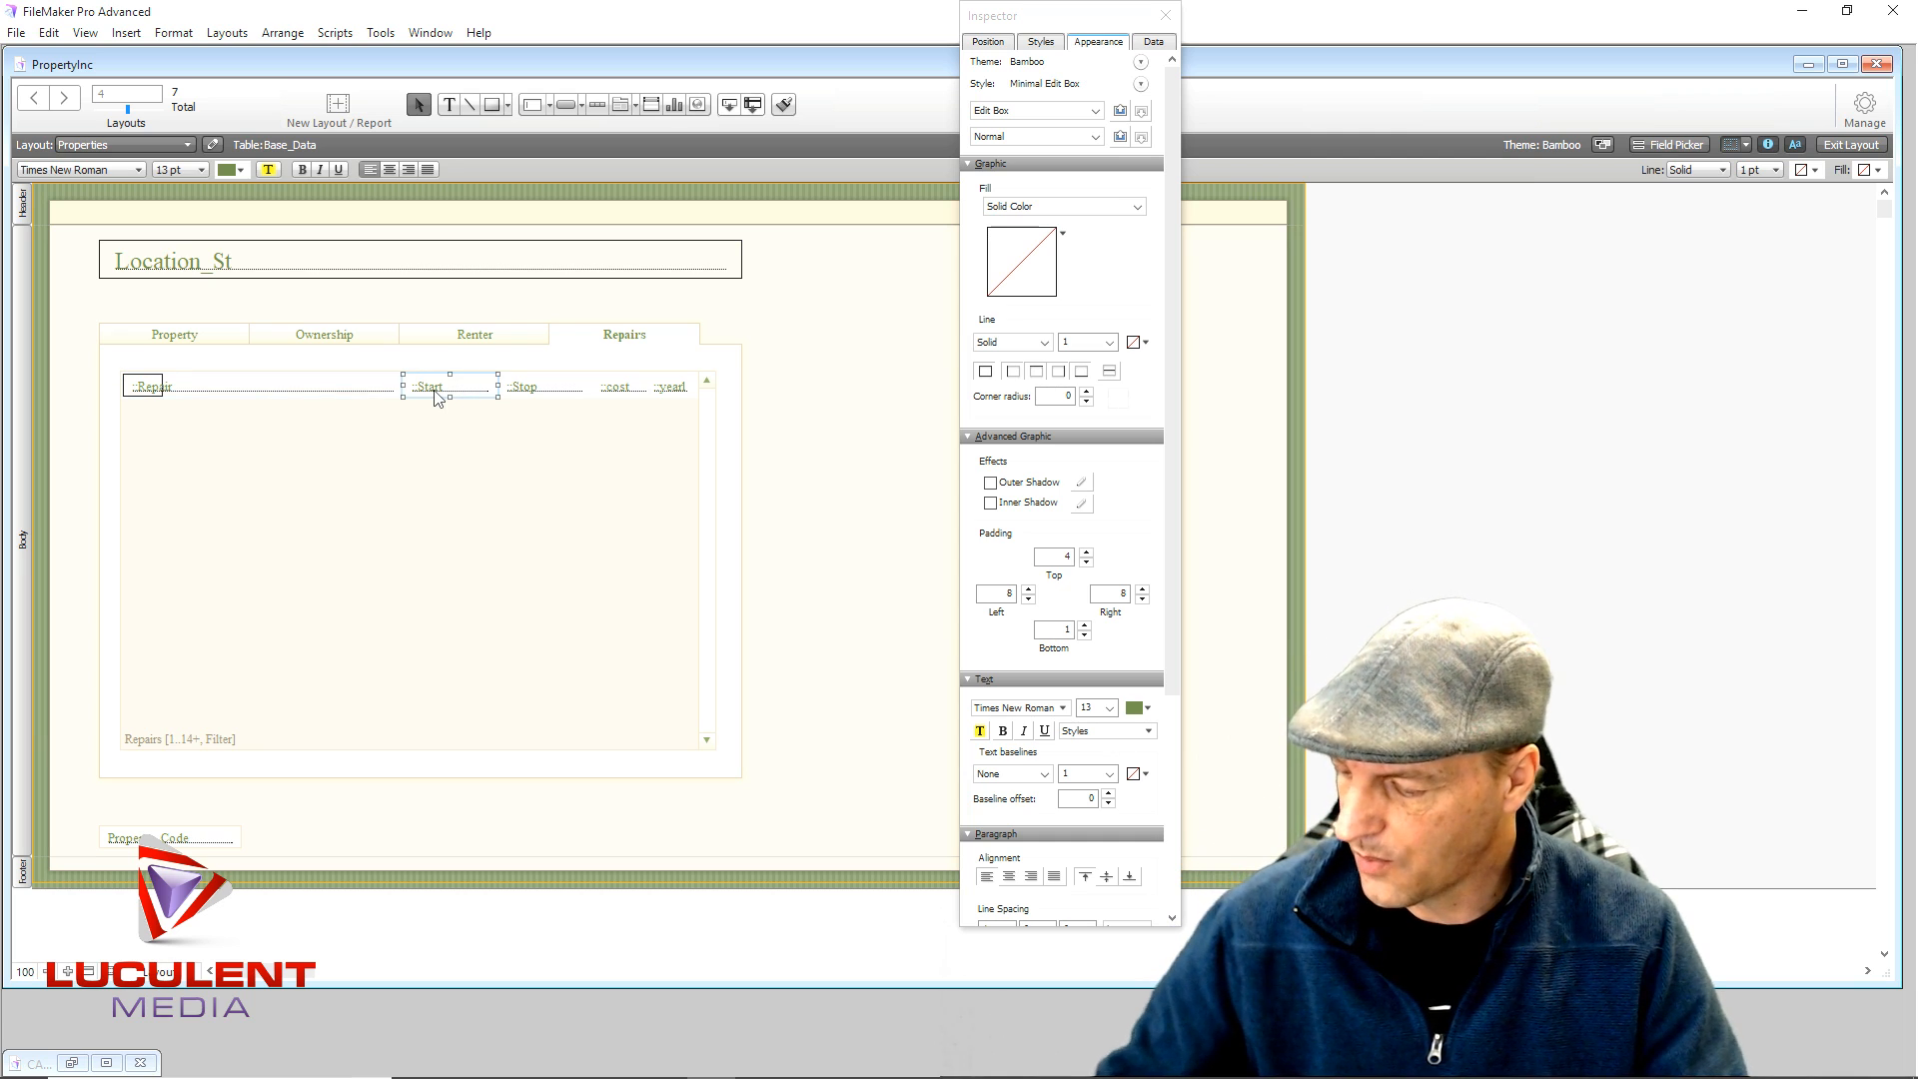
shift+click(534, 392)
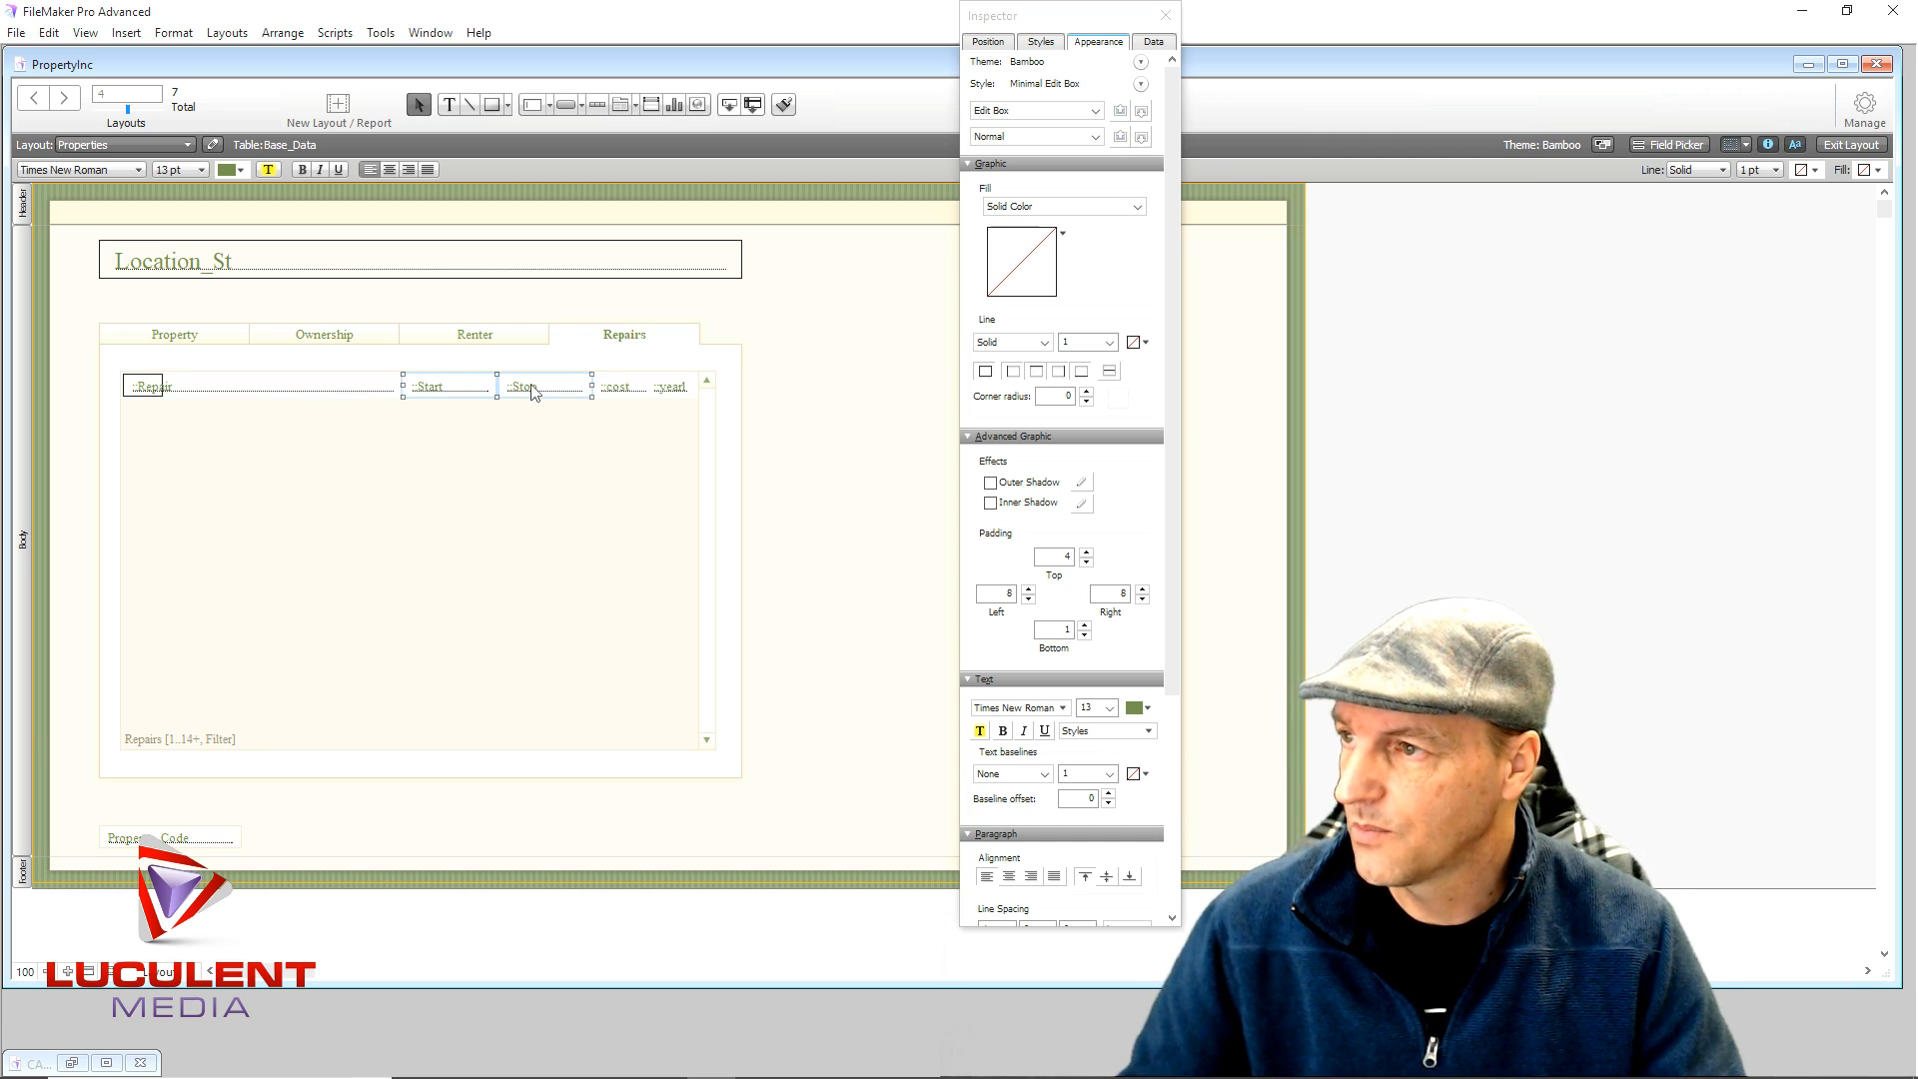
shift+click(613, 394)
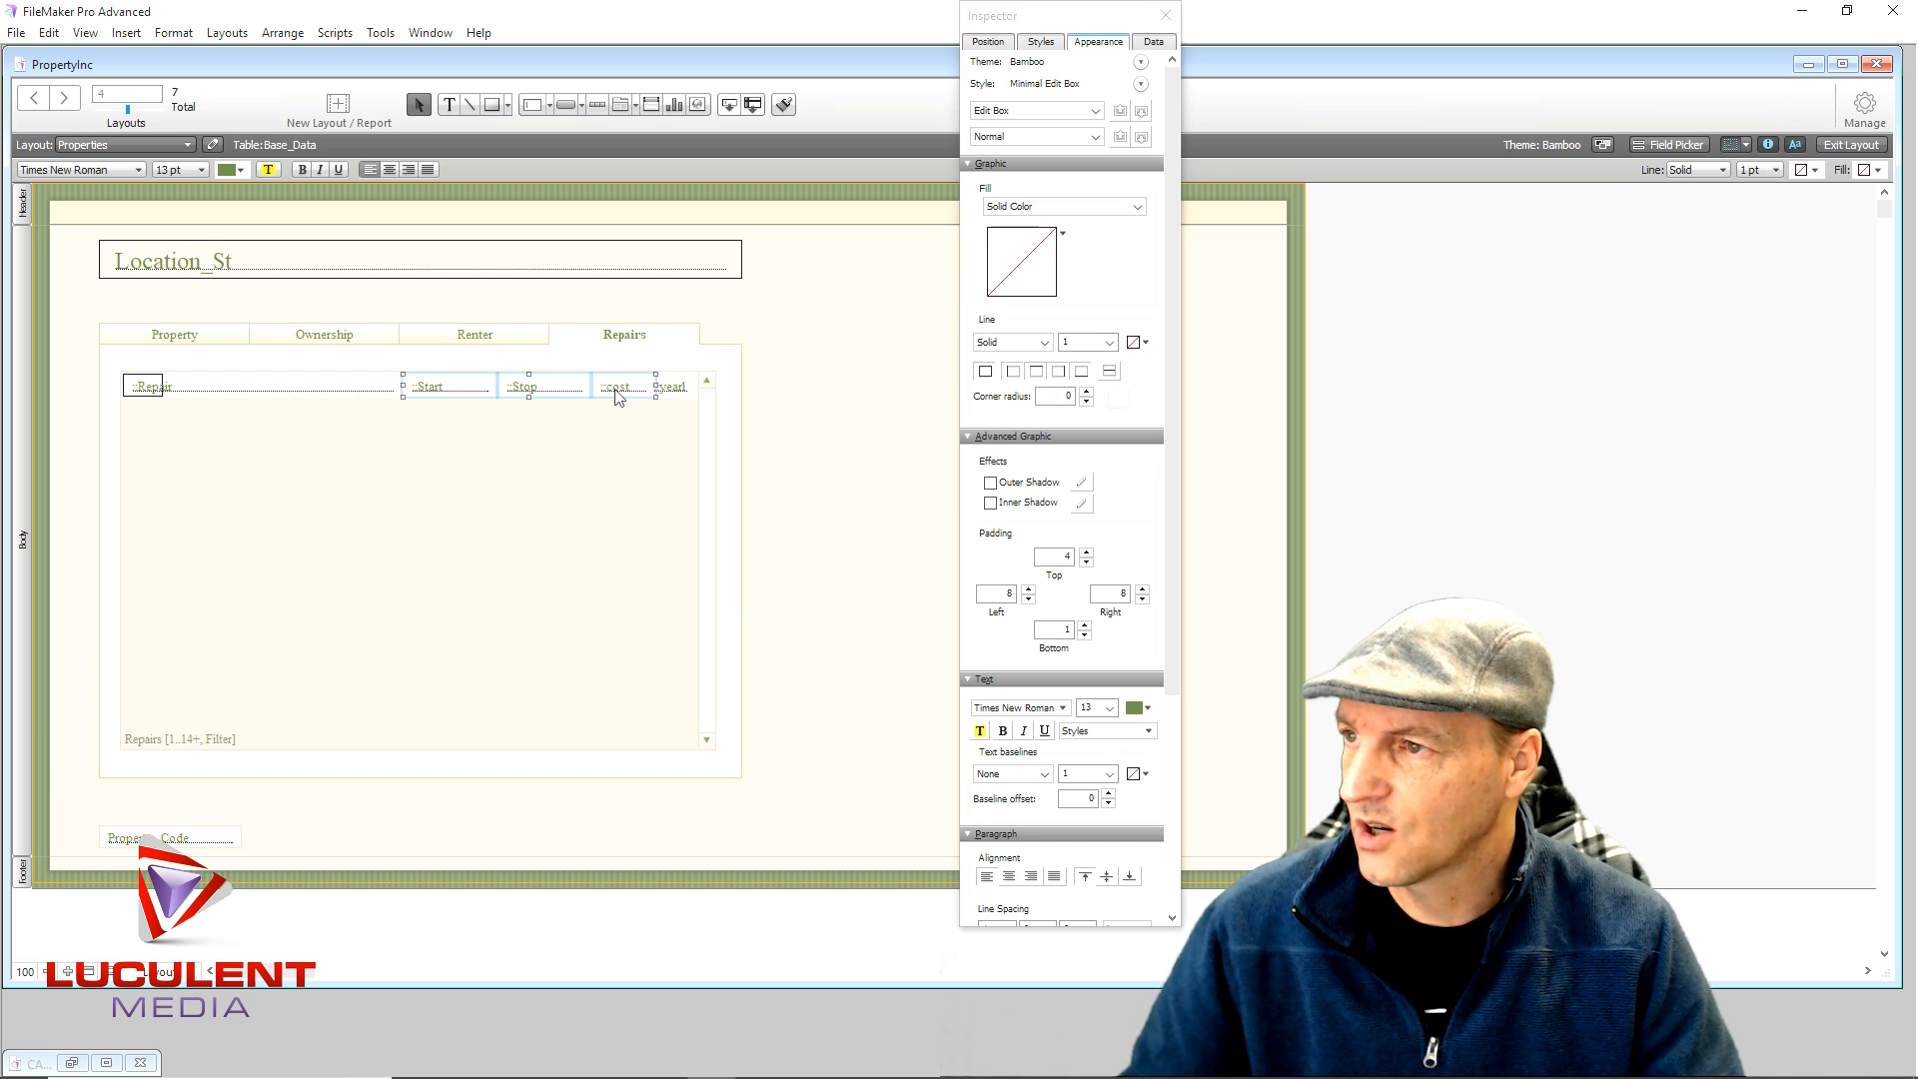
click(390, 171)
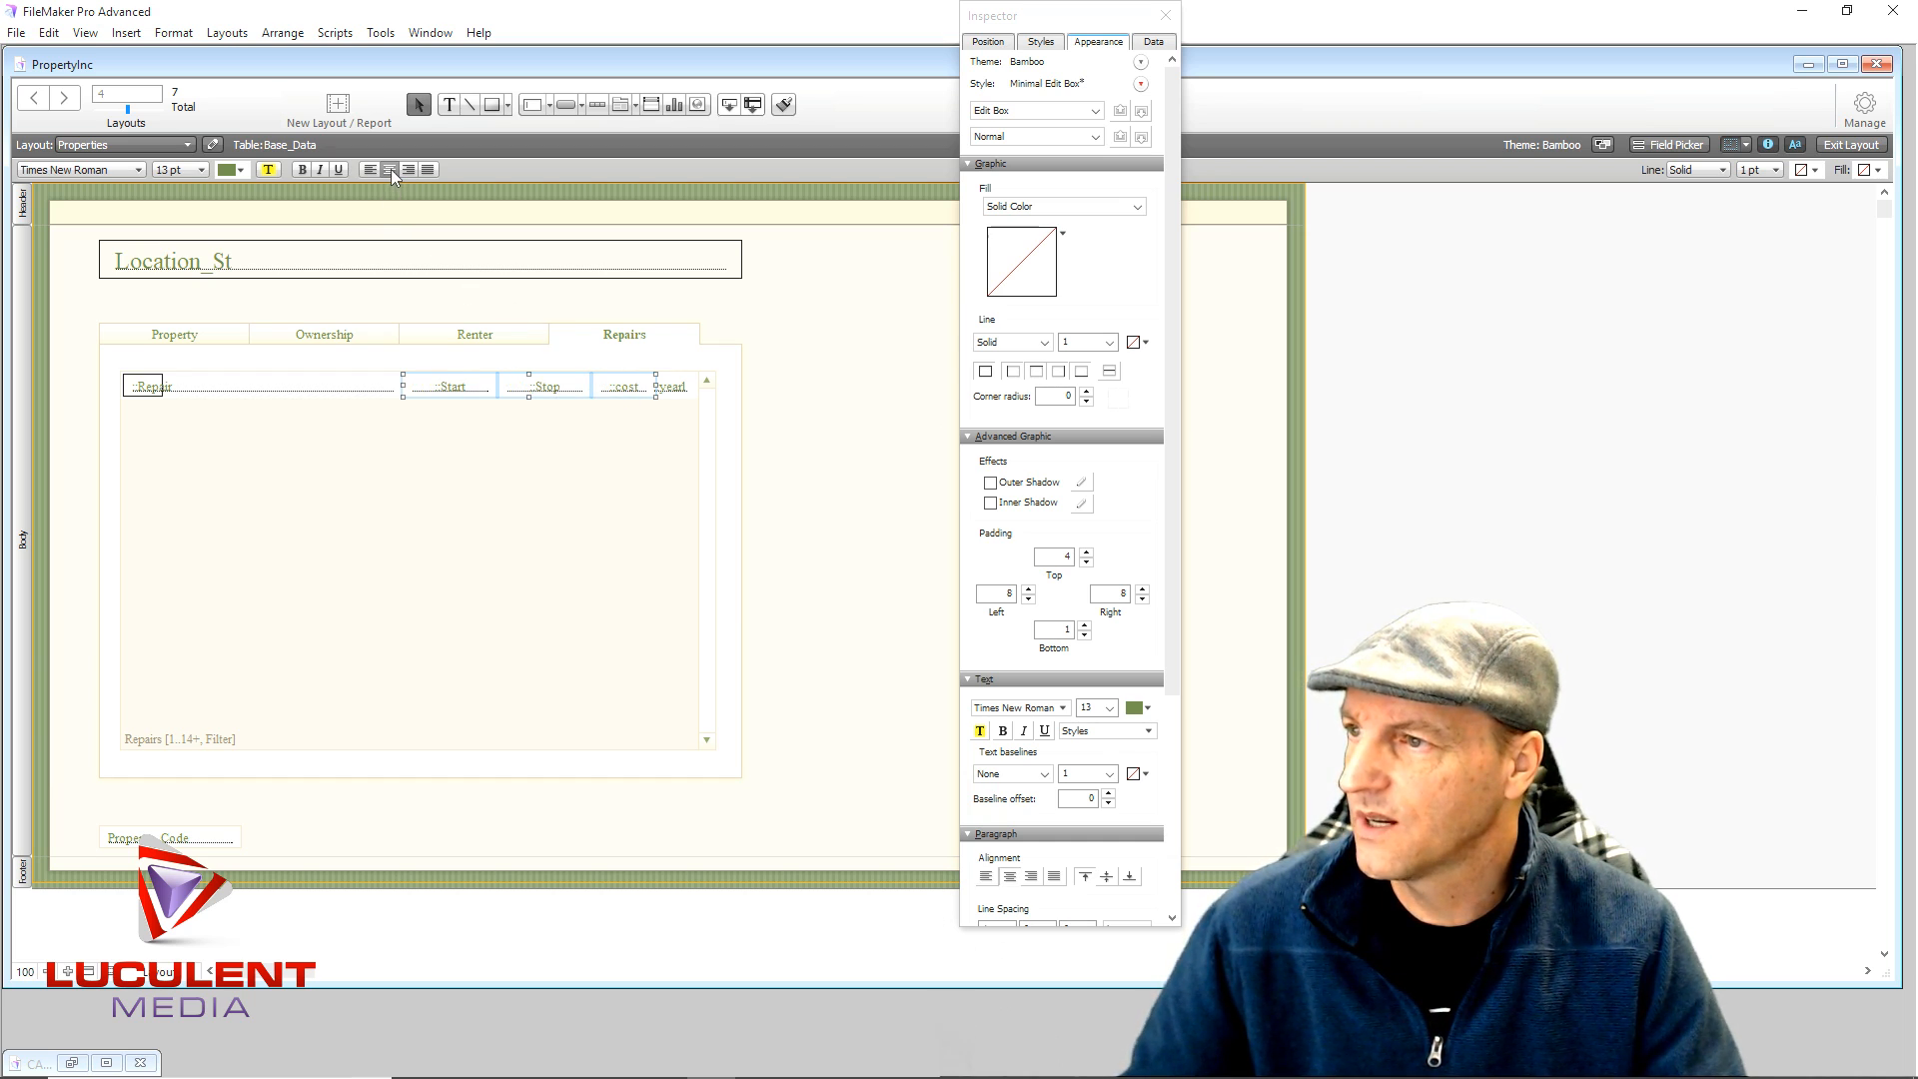
click(796, 312)
click(468, 395)
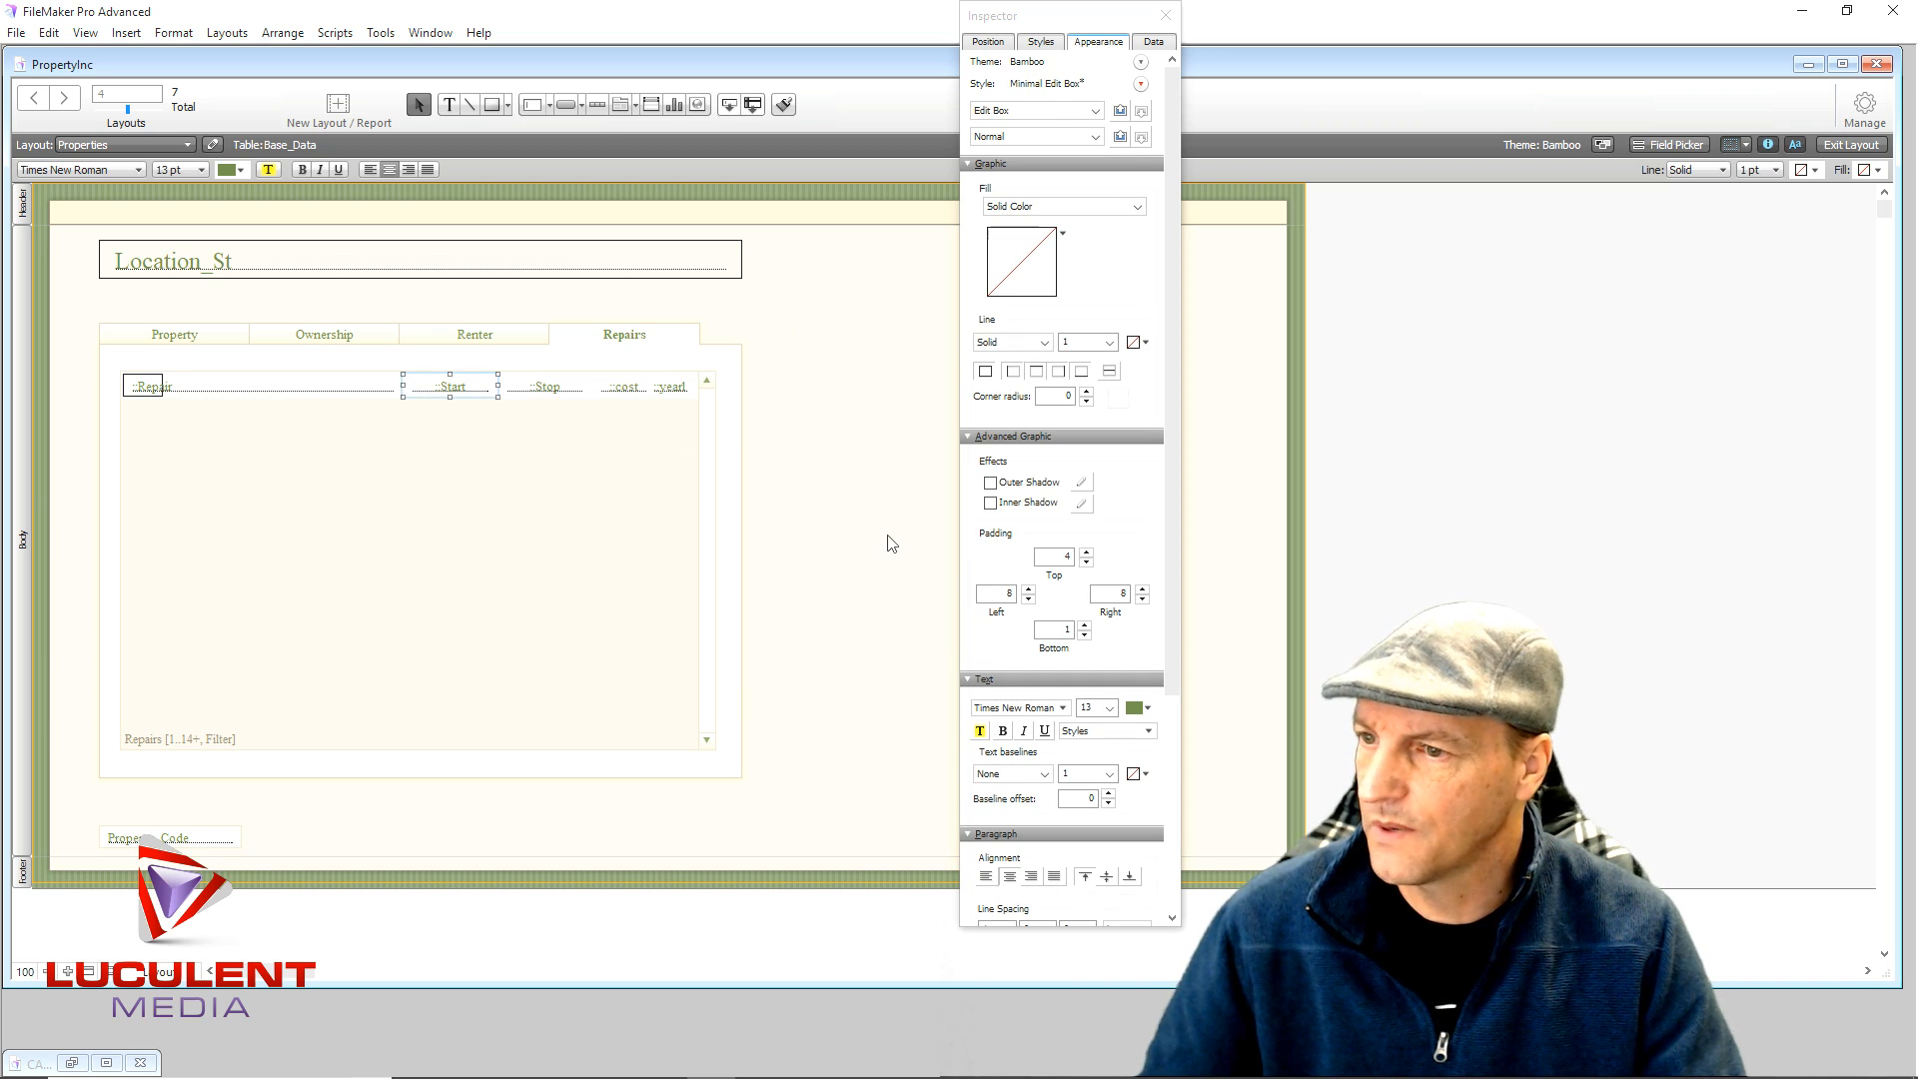
click(629, 389)
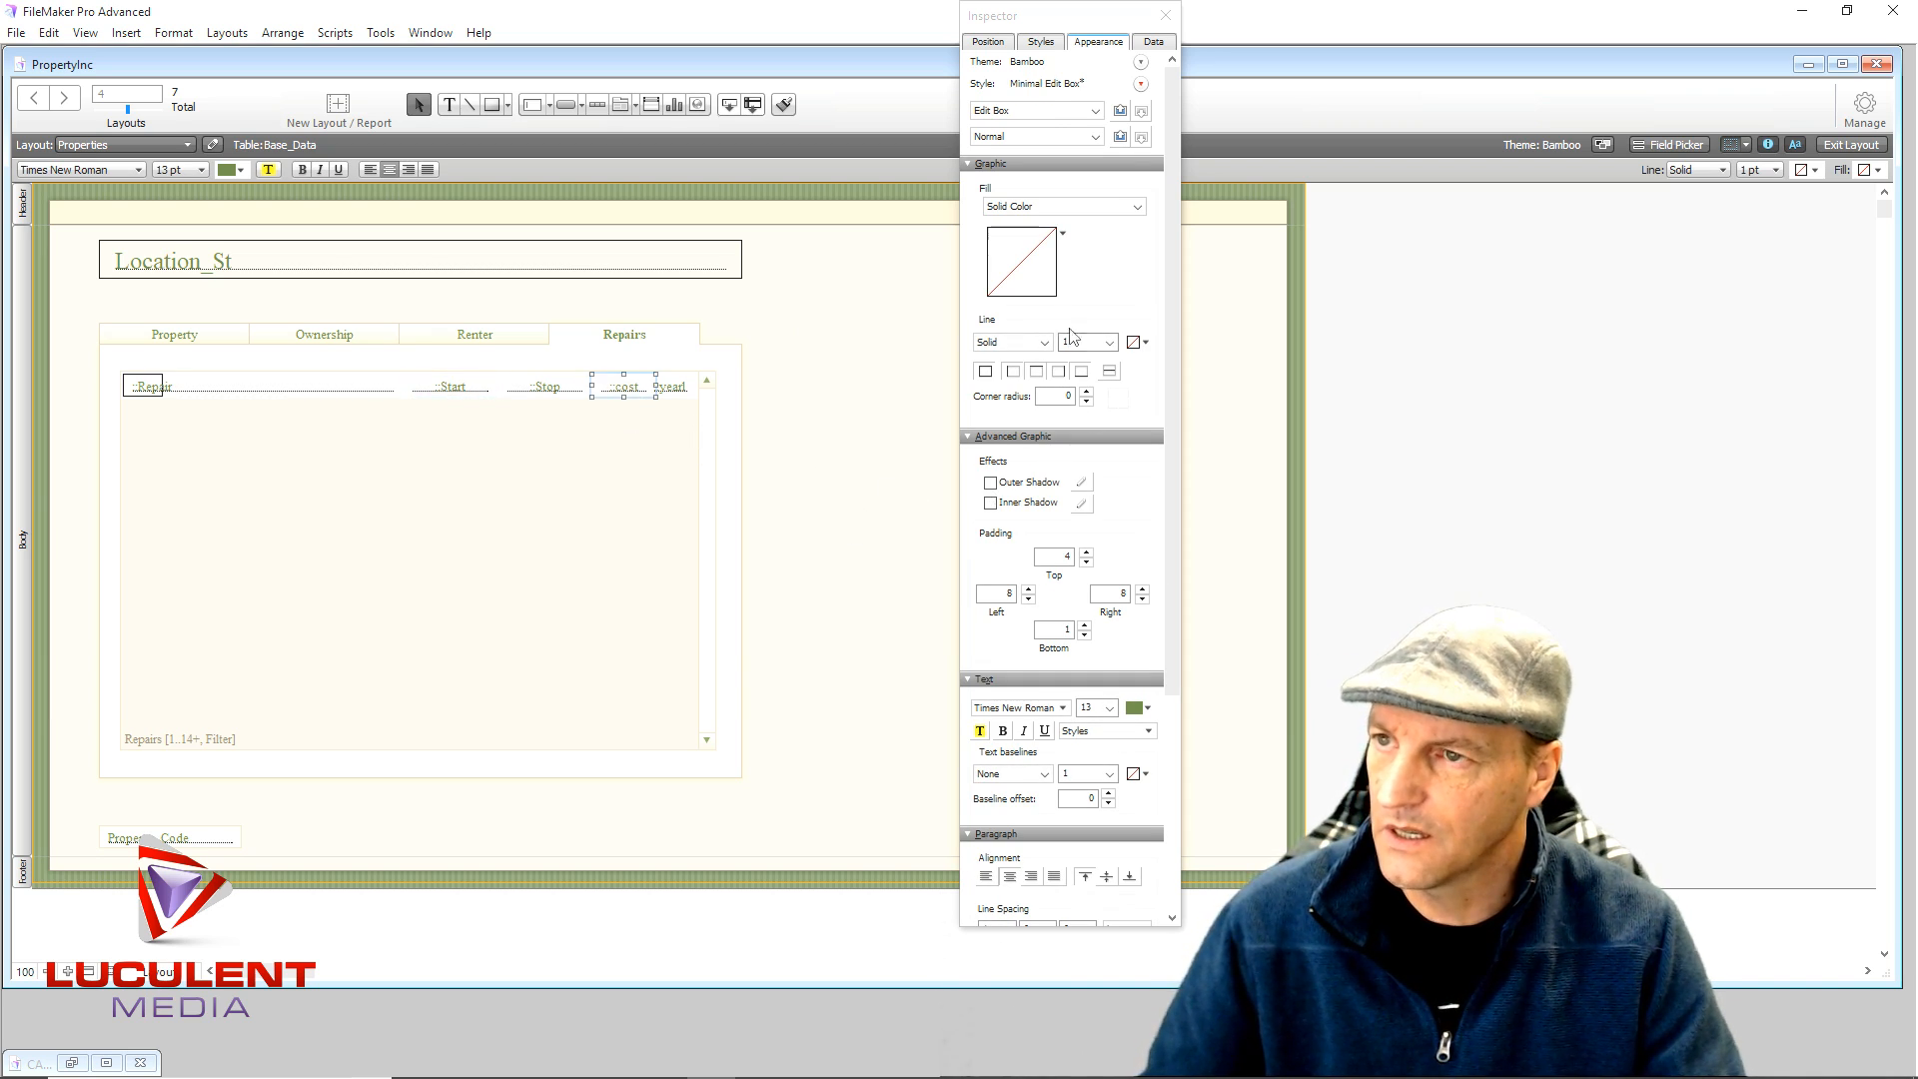
- Format the cost field as Currency with a fixed number of decimals and system separator settings
click(1153, 41)
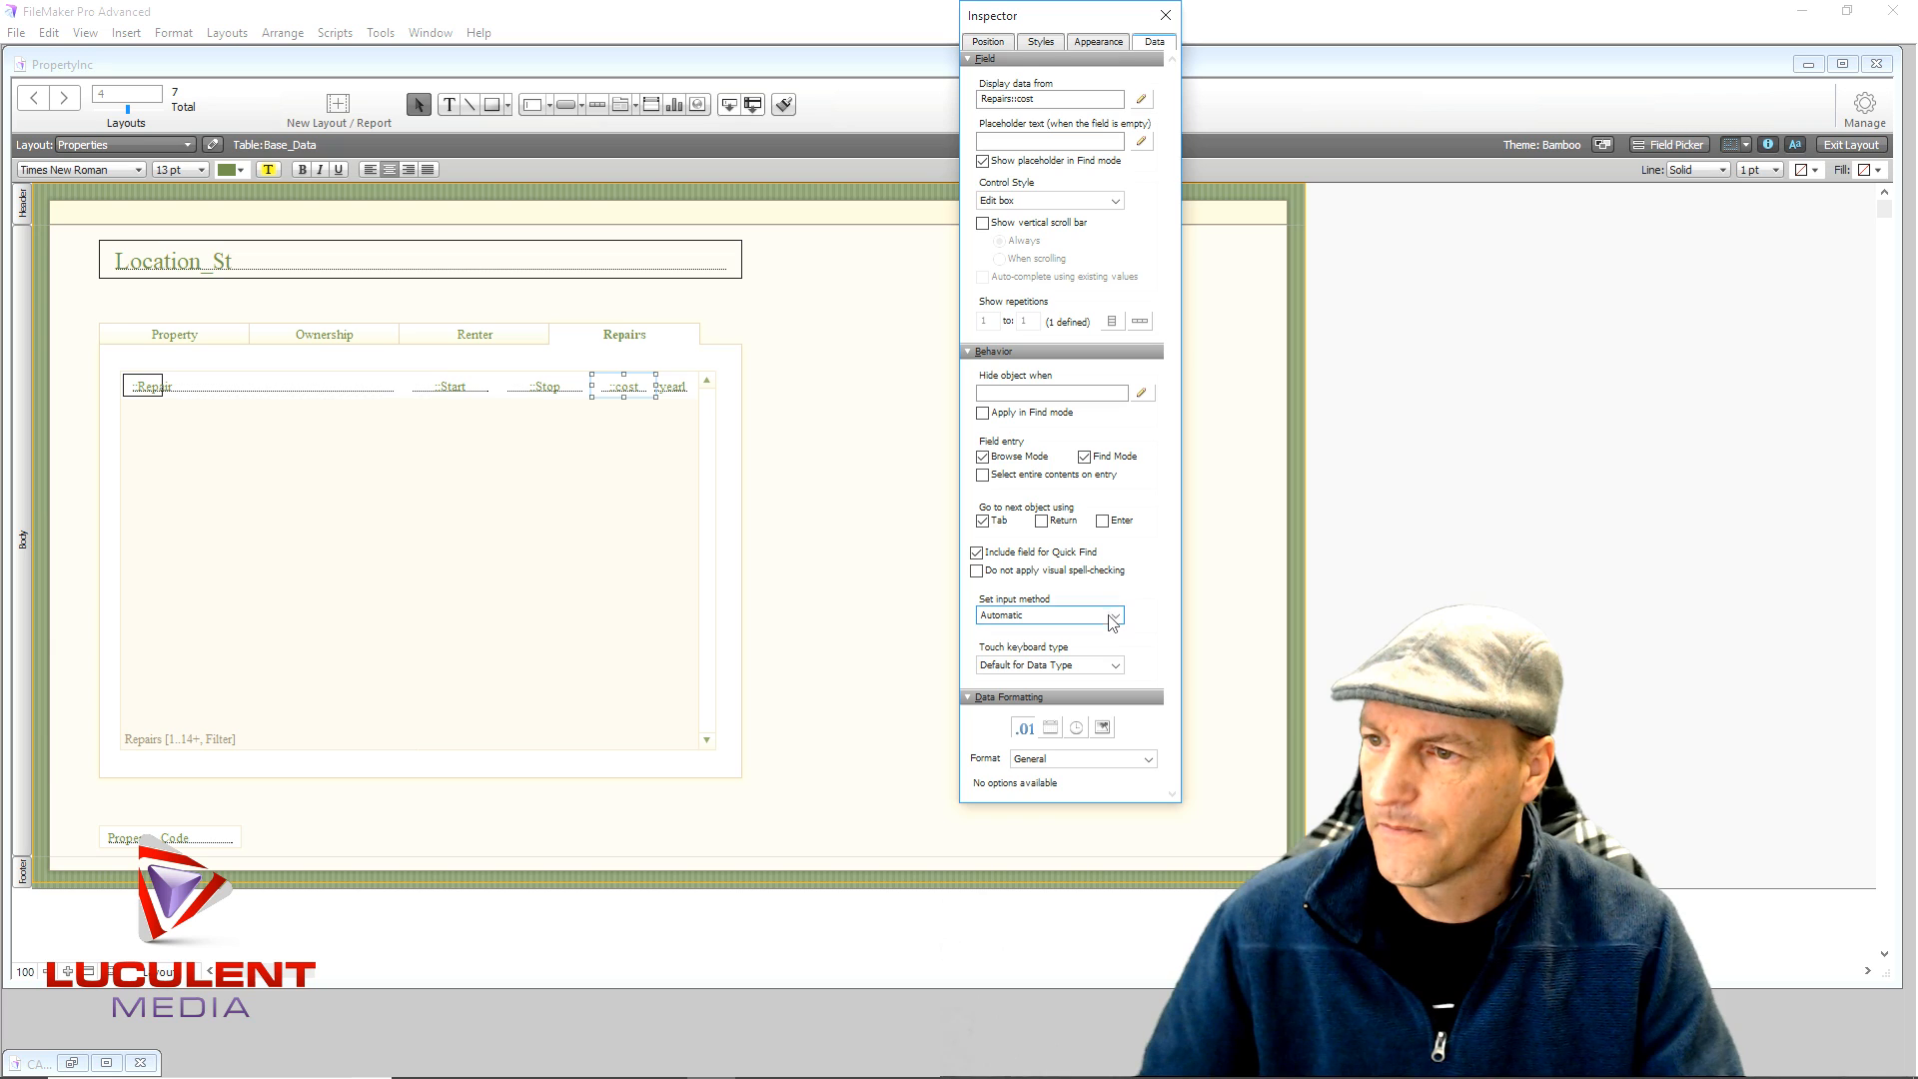
click(1124, 761)
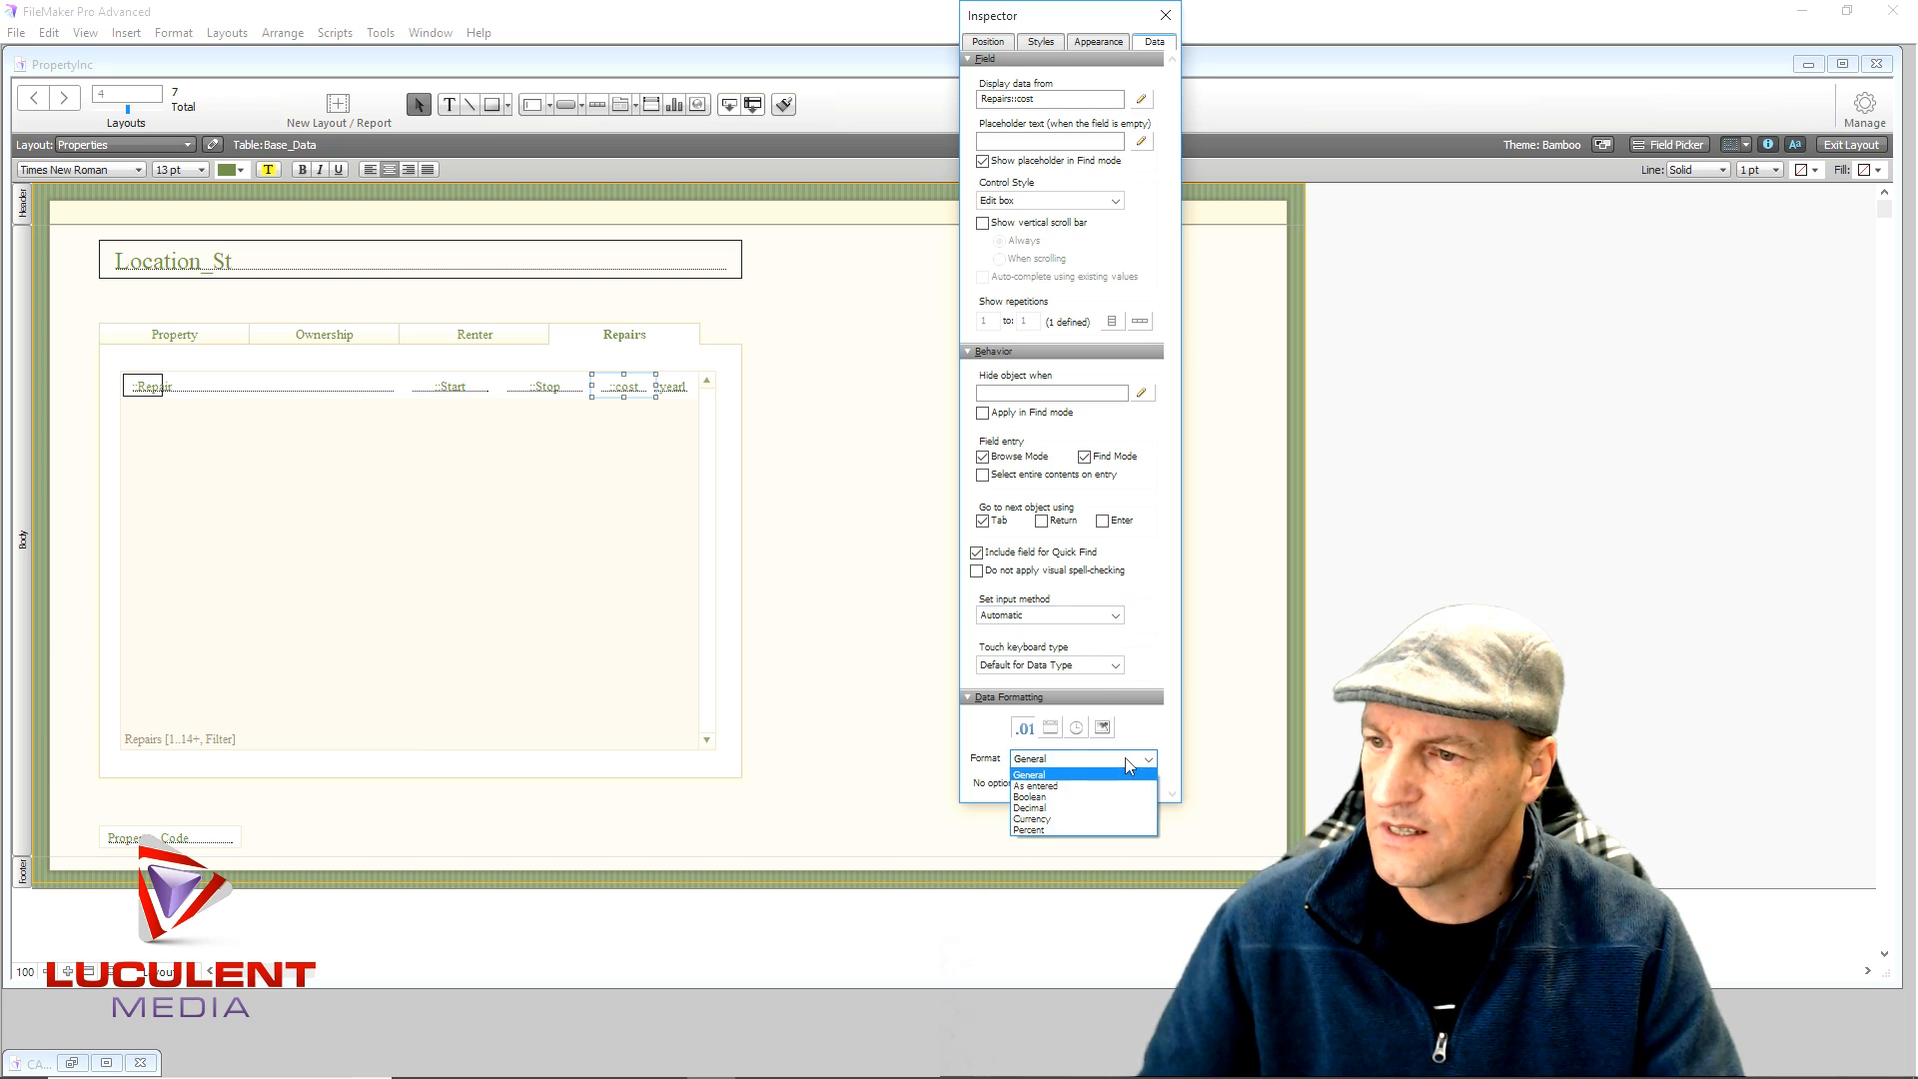
click(1071, 829)
click(977, 787)
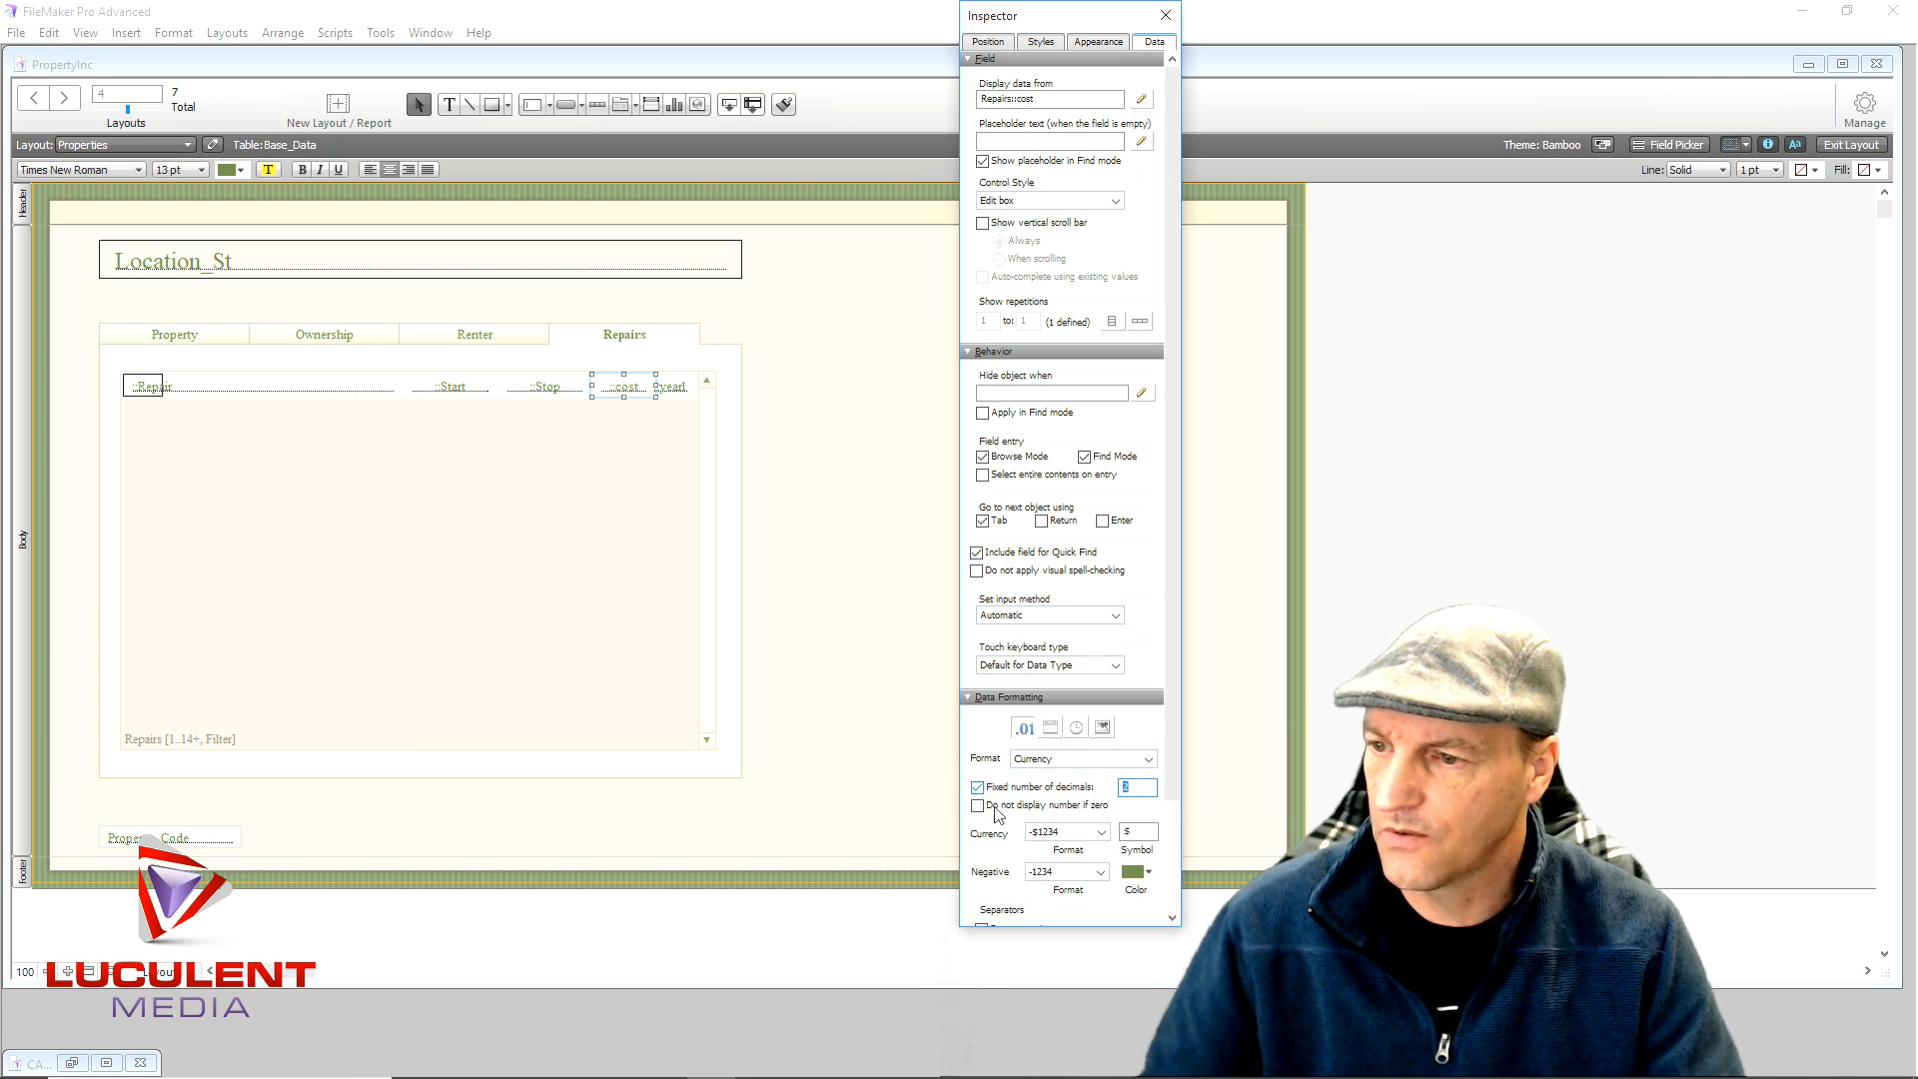
drag(1113, 22, 780, 19)
scroll(731, 759, down, 2)
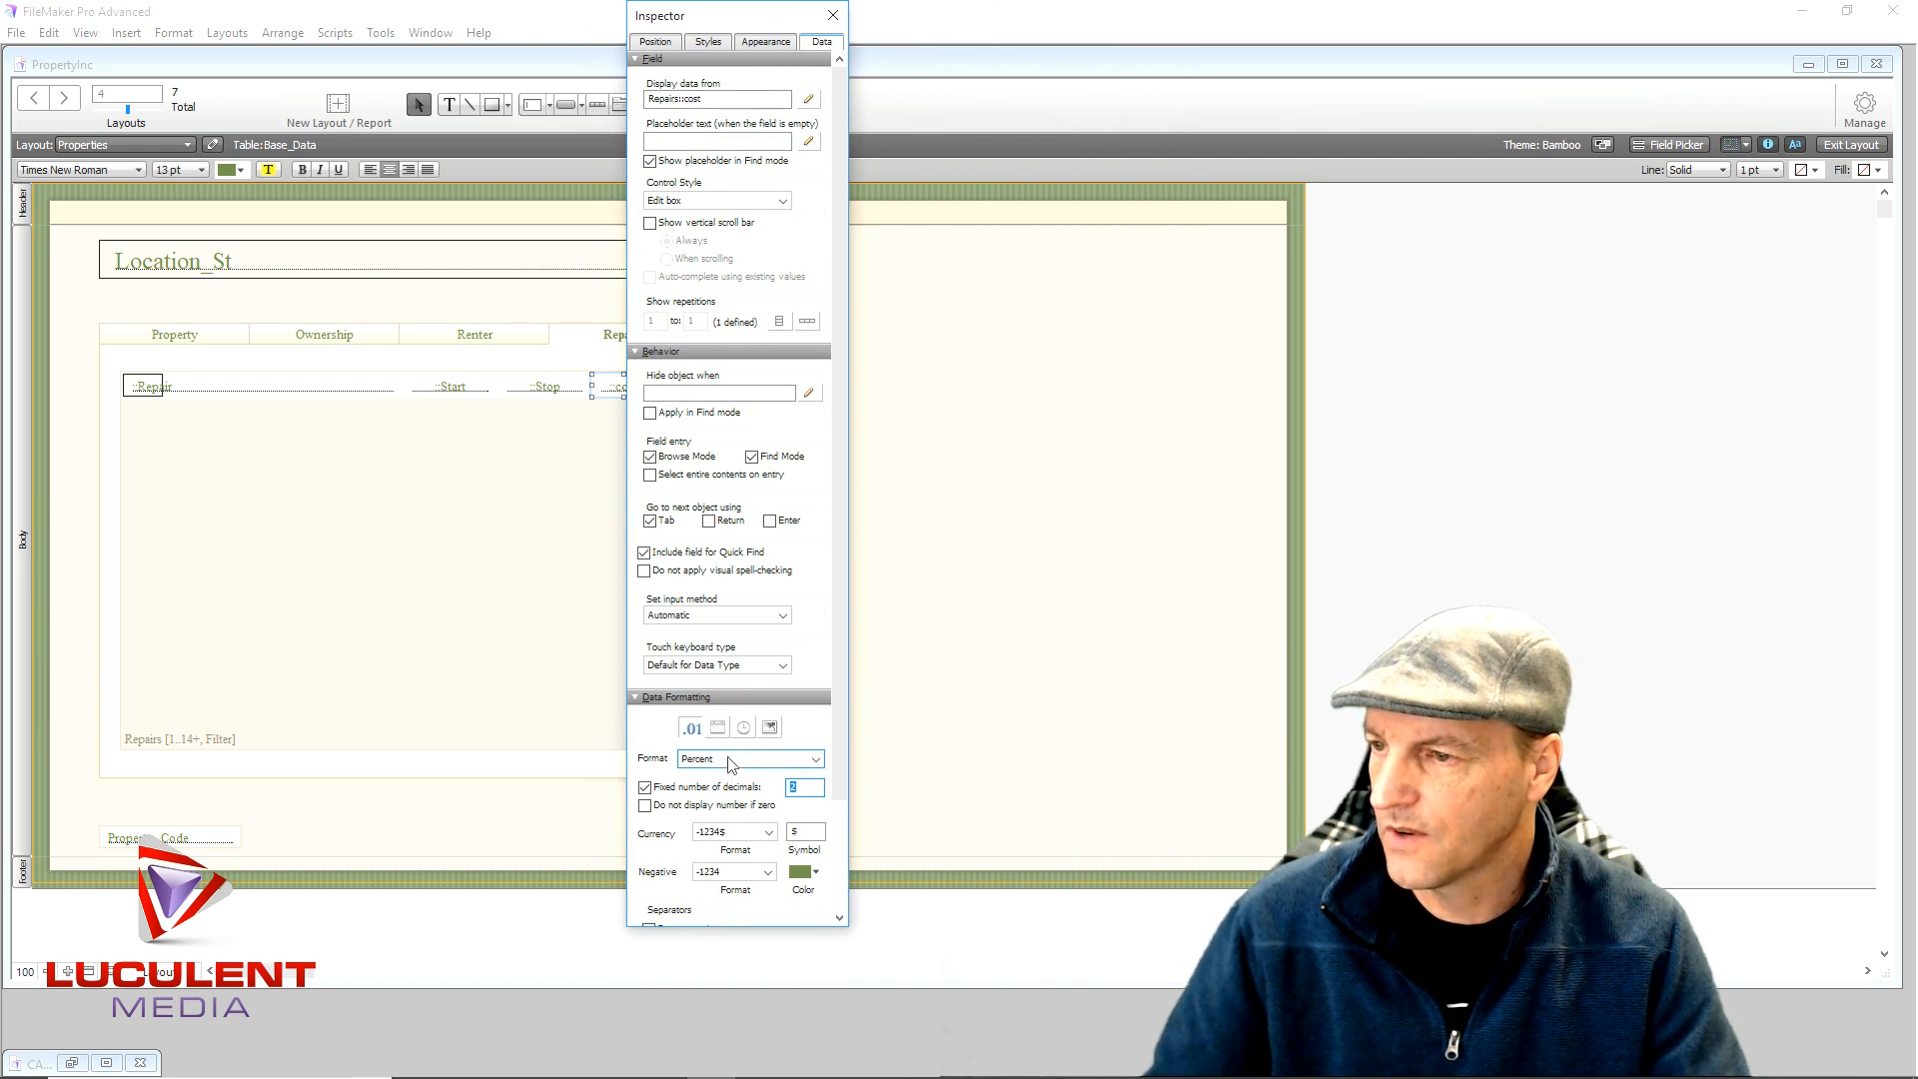
scroll(838, 718, up, 1)
scroll(838, 718, up, 1)
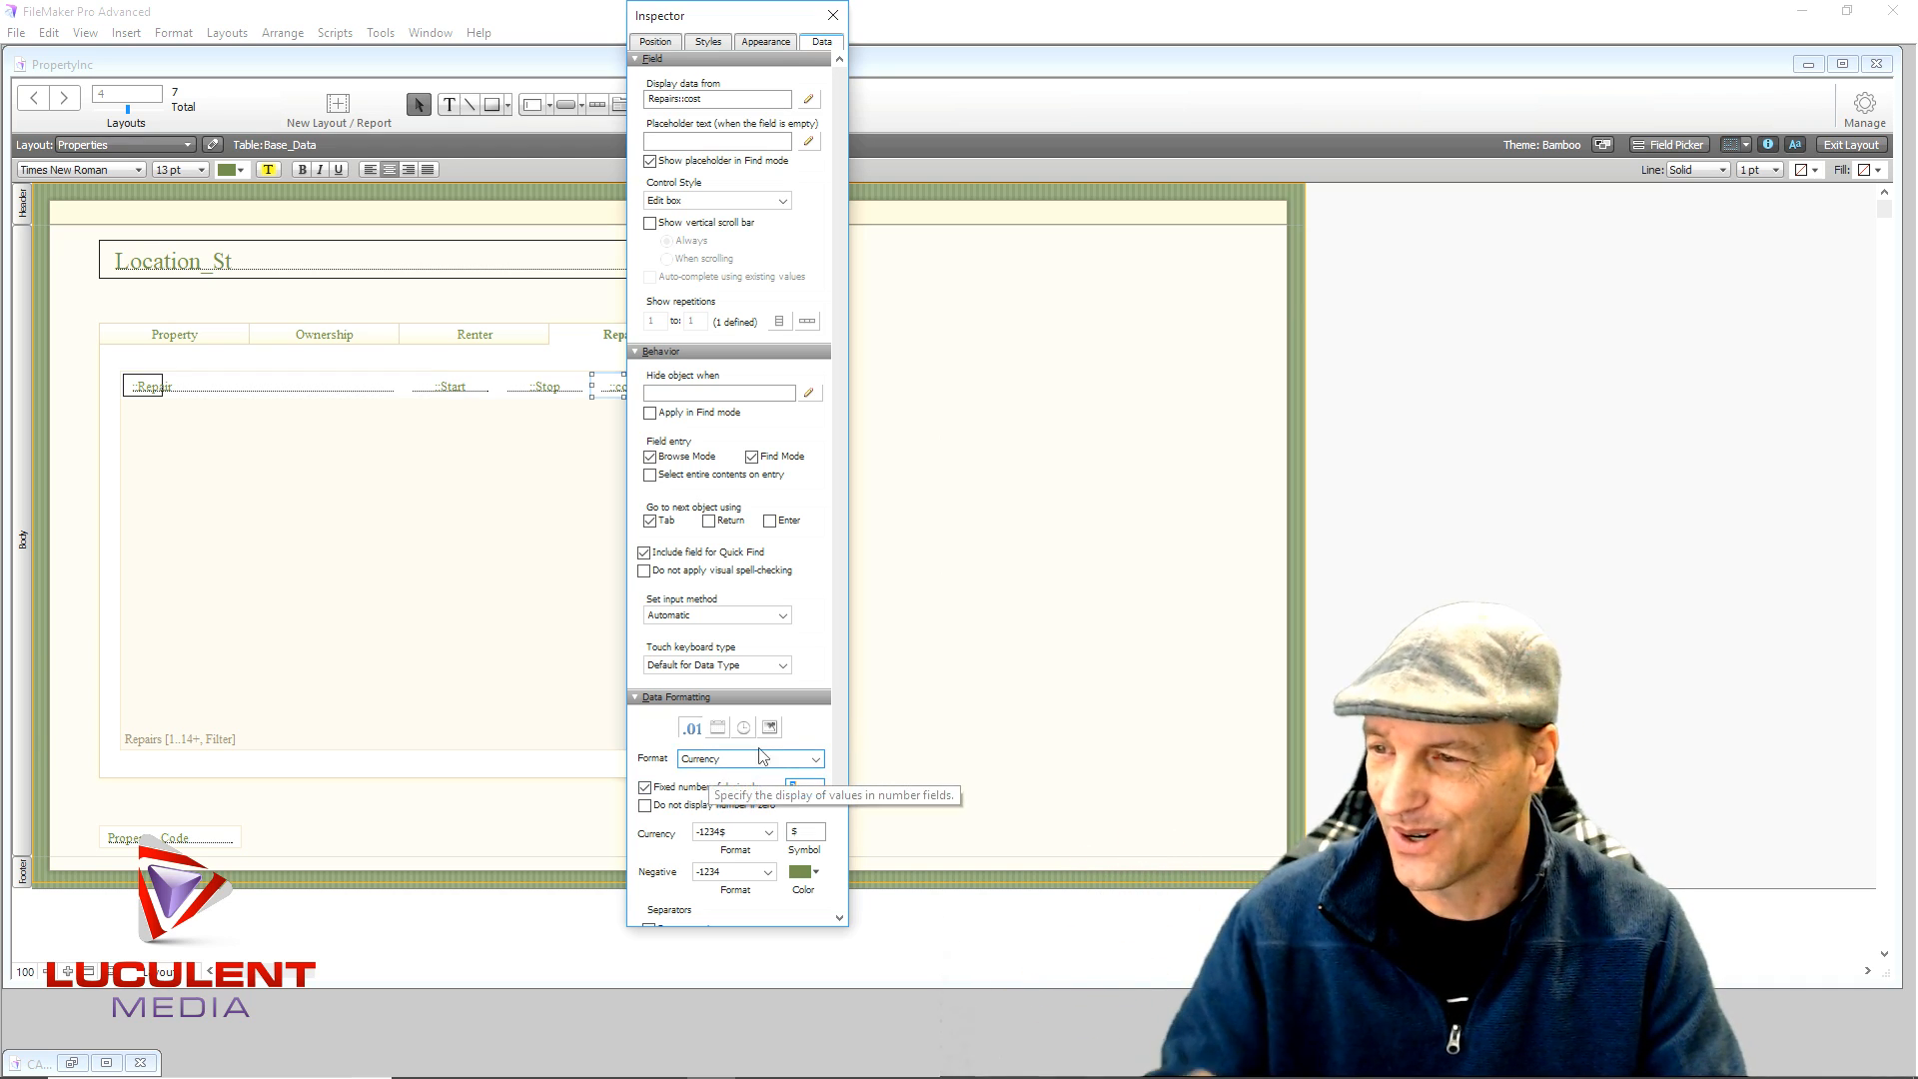
drag(837, 729, 836, 818)
click(650, 824)
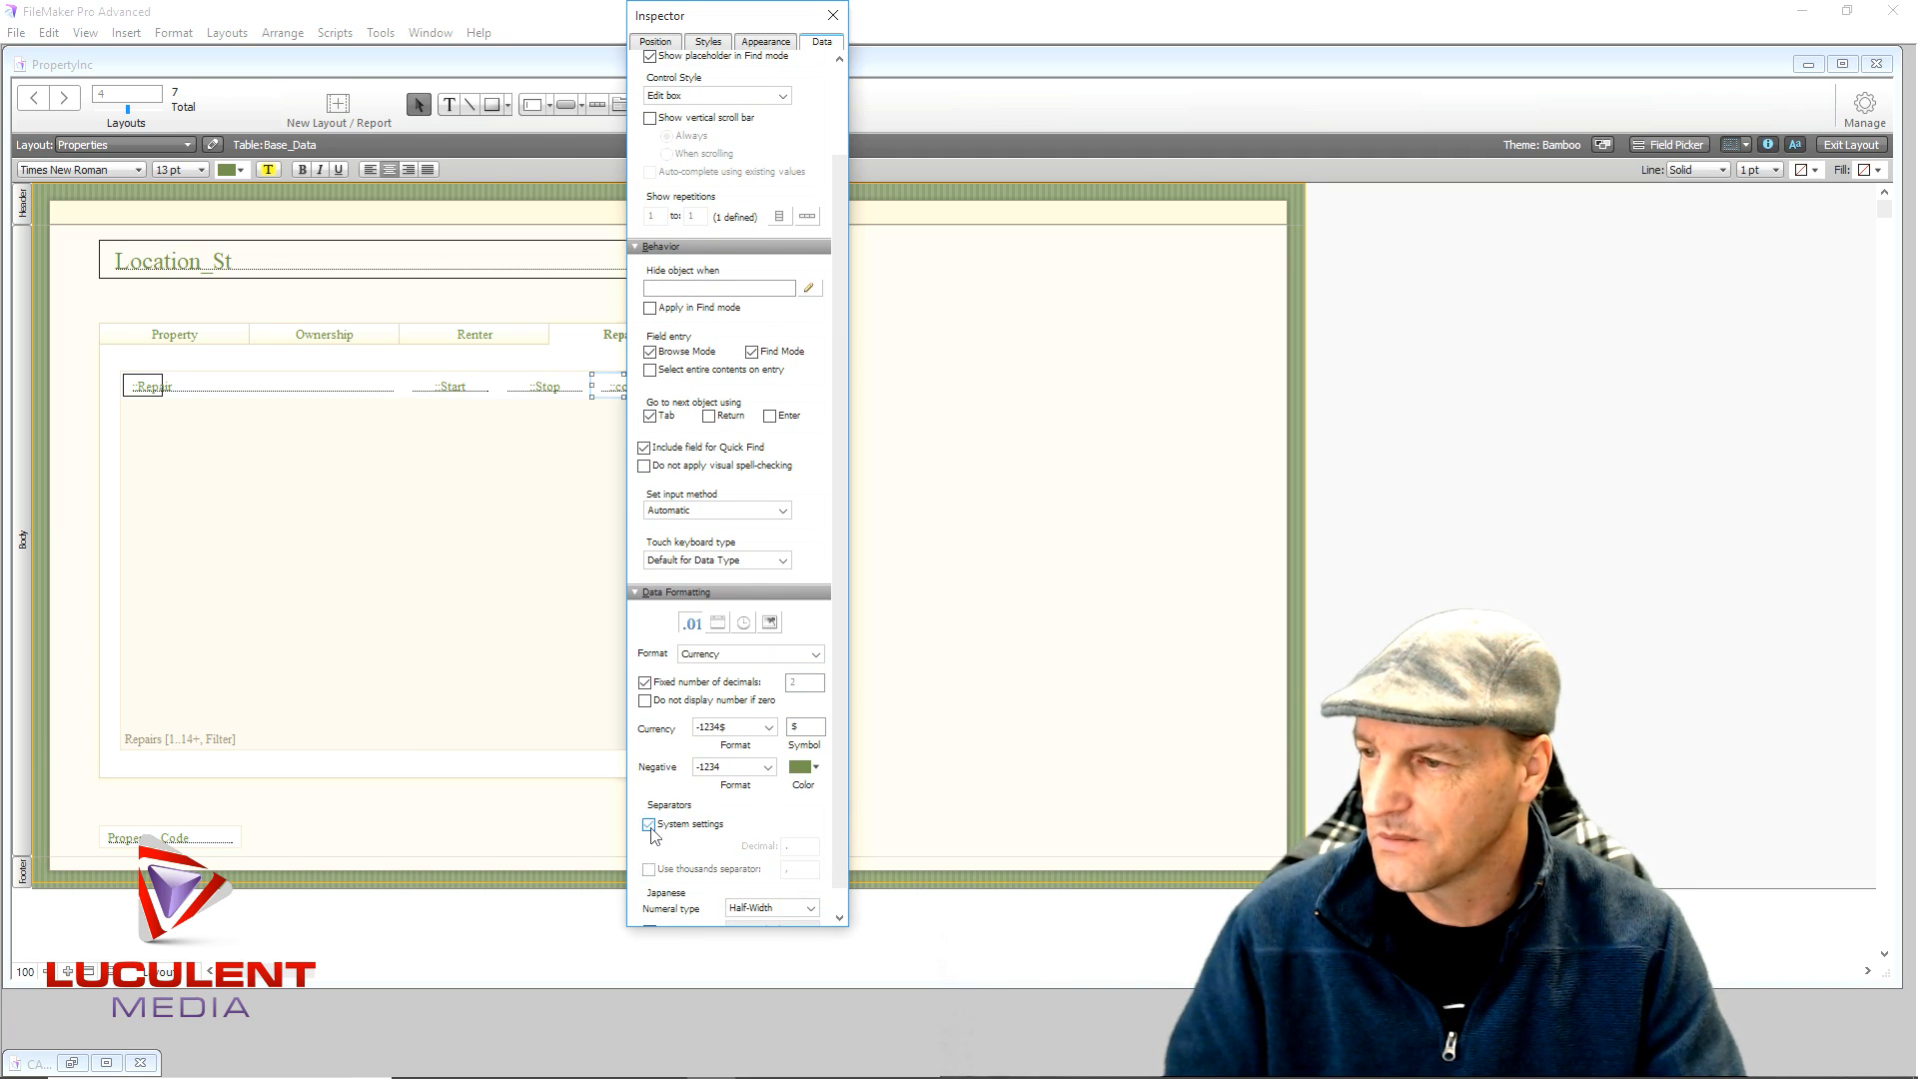
click(832, 15)
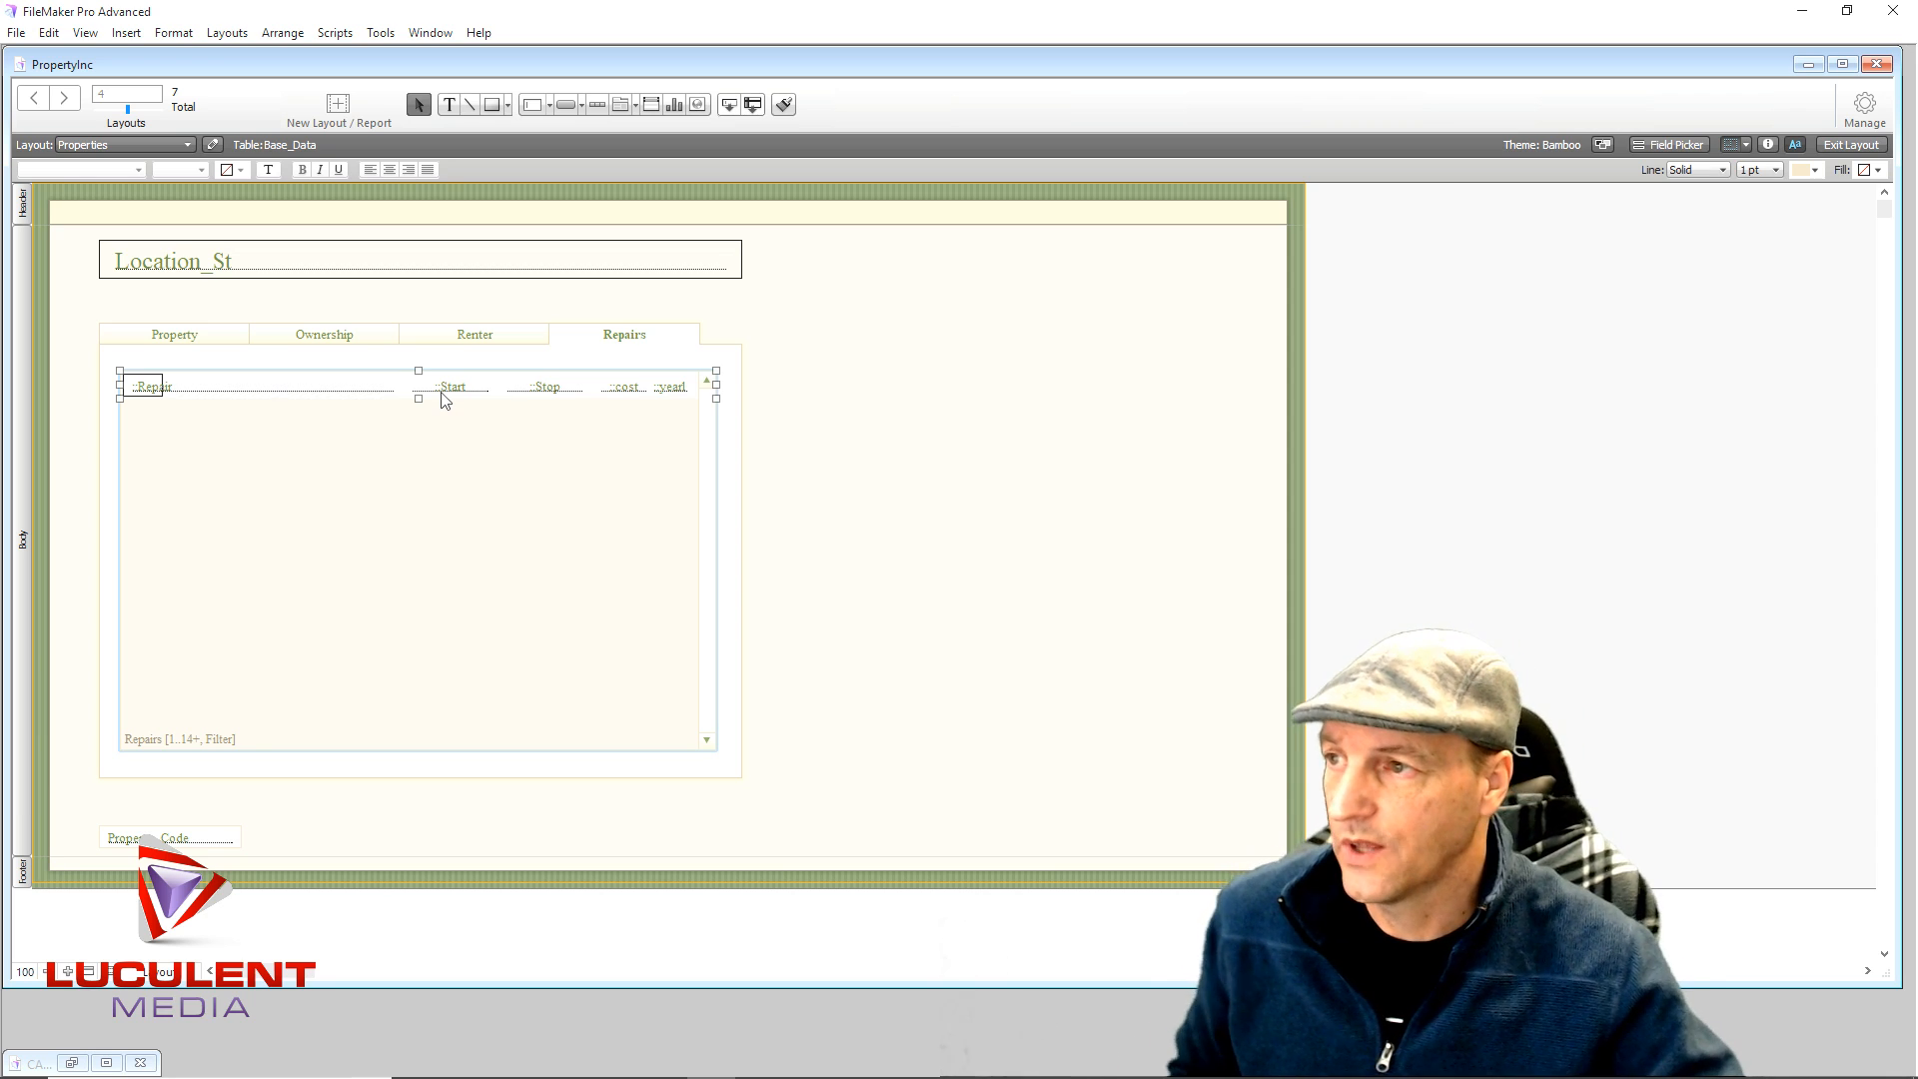
- Make the Repairs table's Start field auto-enter the creation date
click(1867, 119)
click(1671, 141)
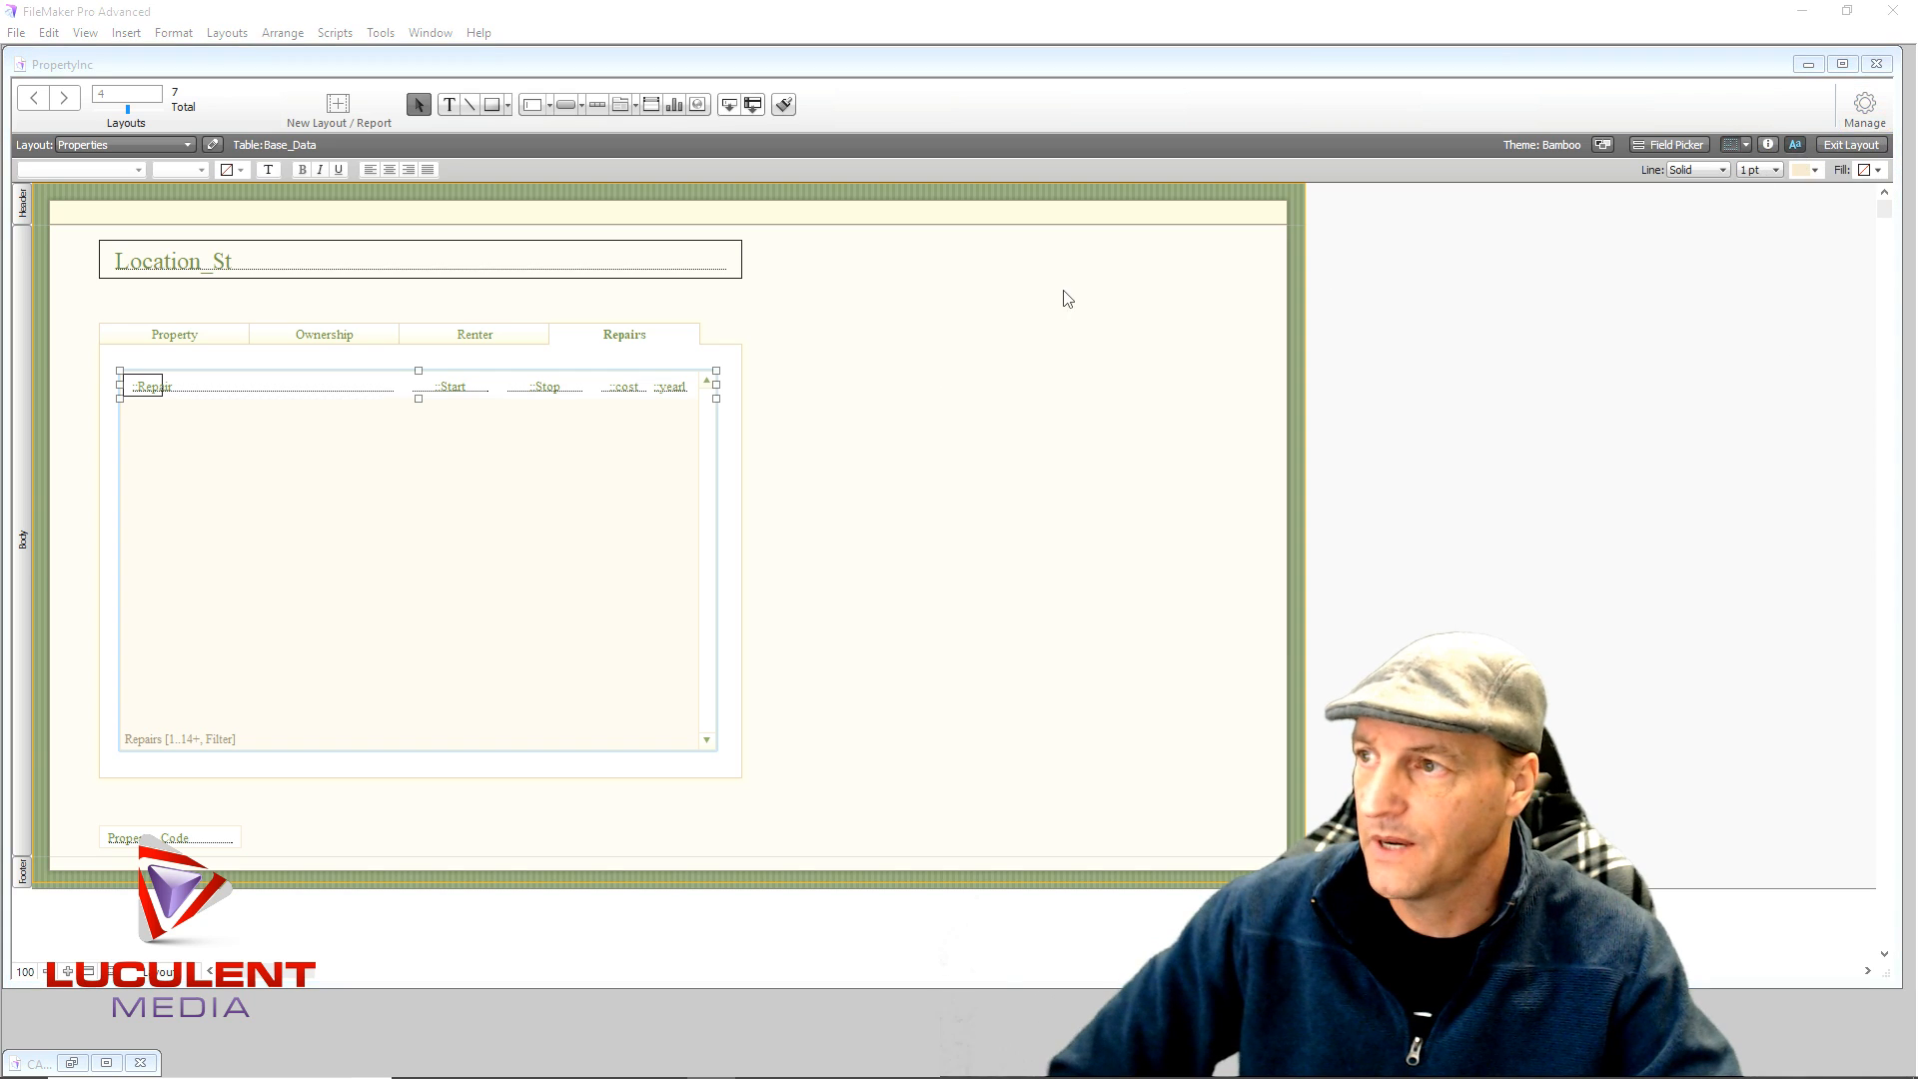
click(369, 175)
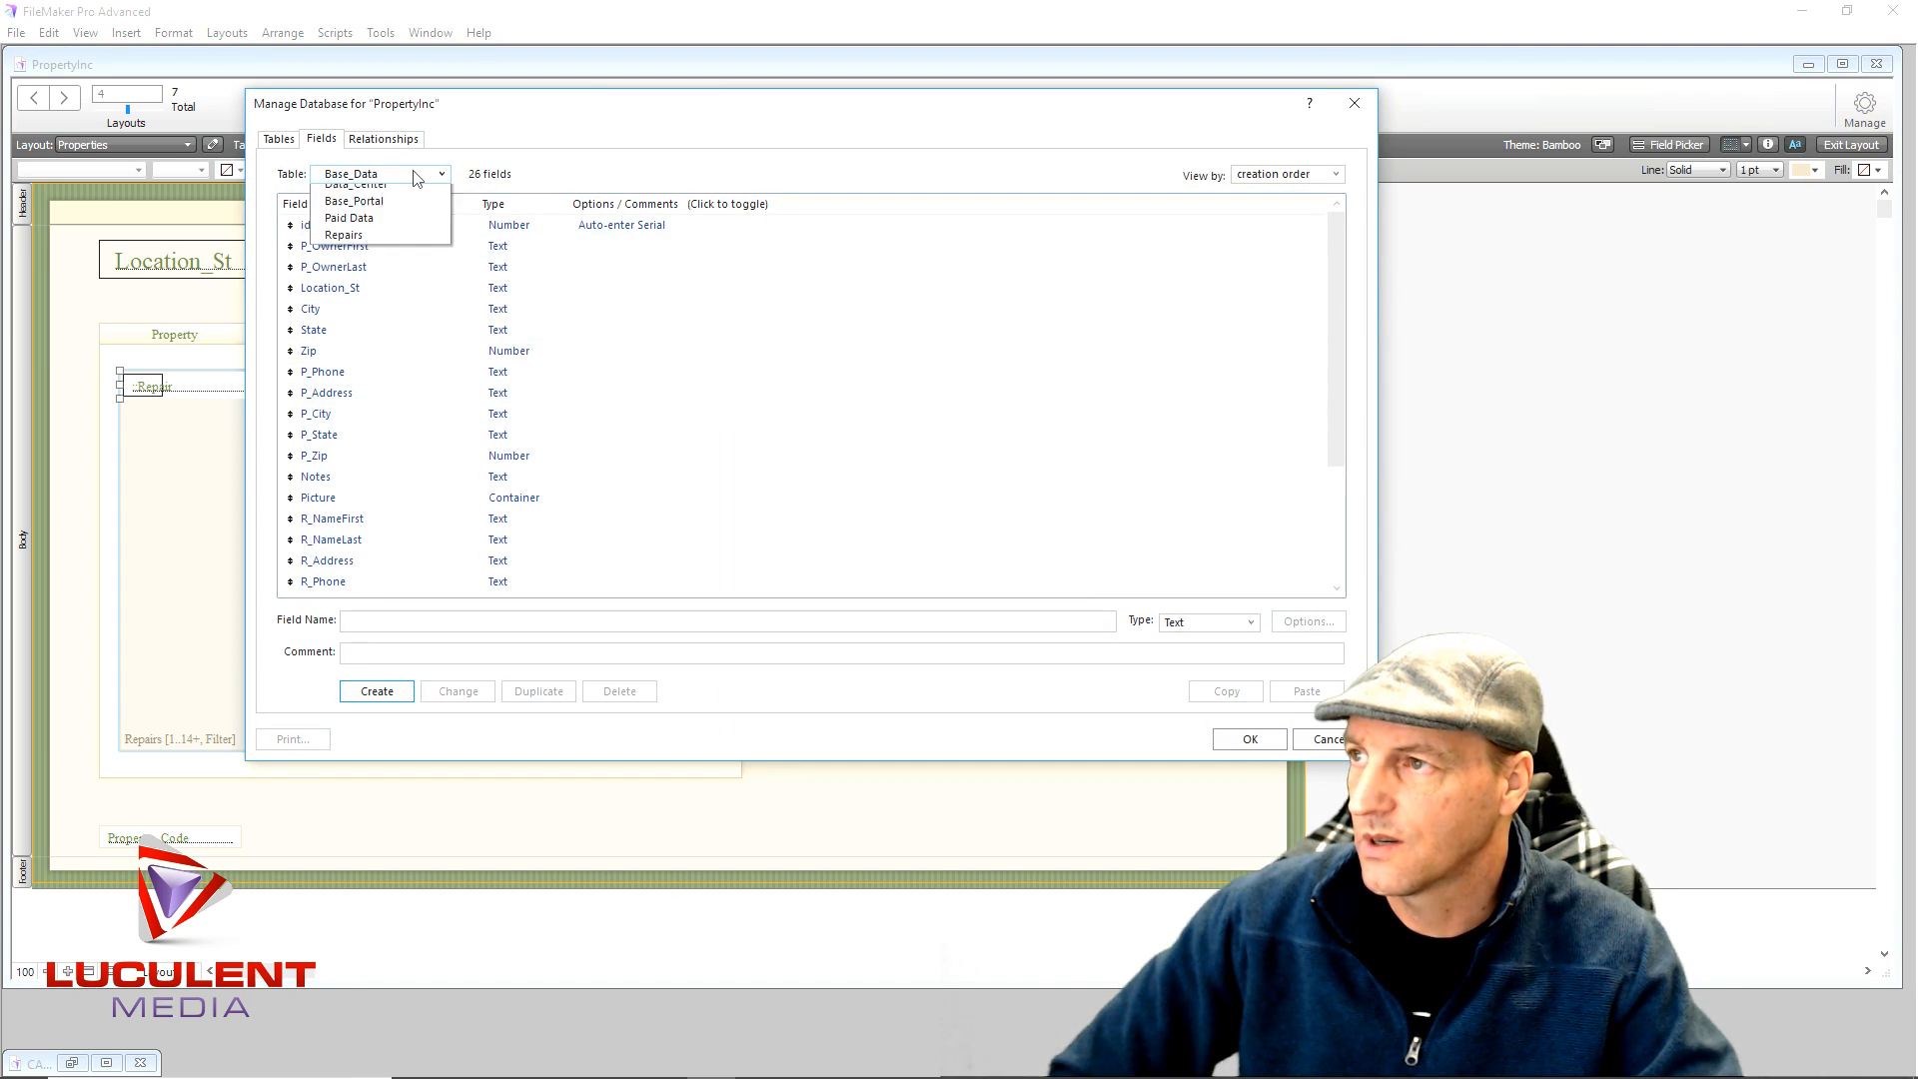
click(377, 312)
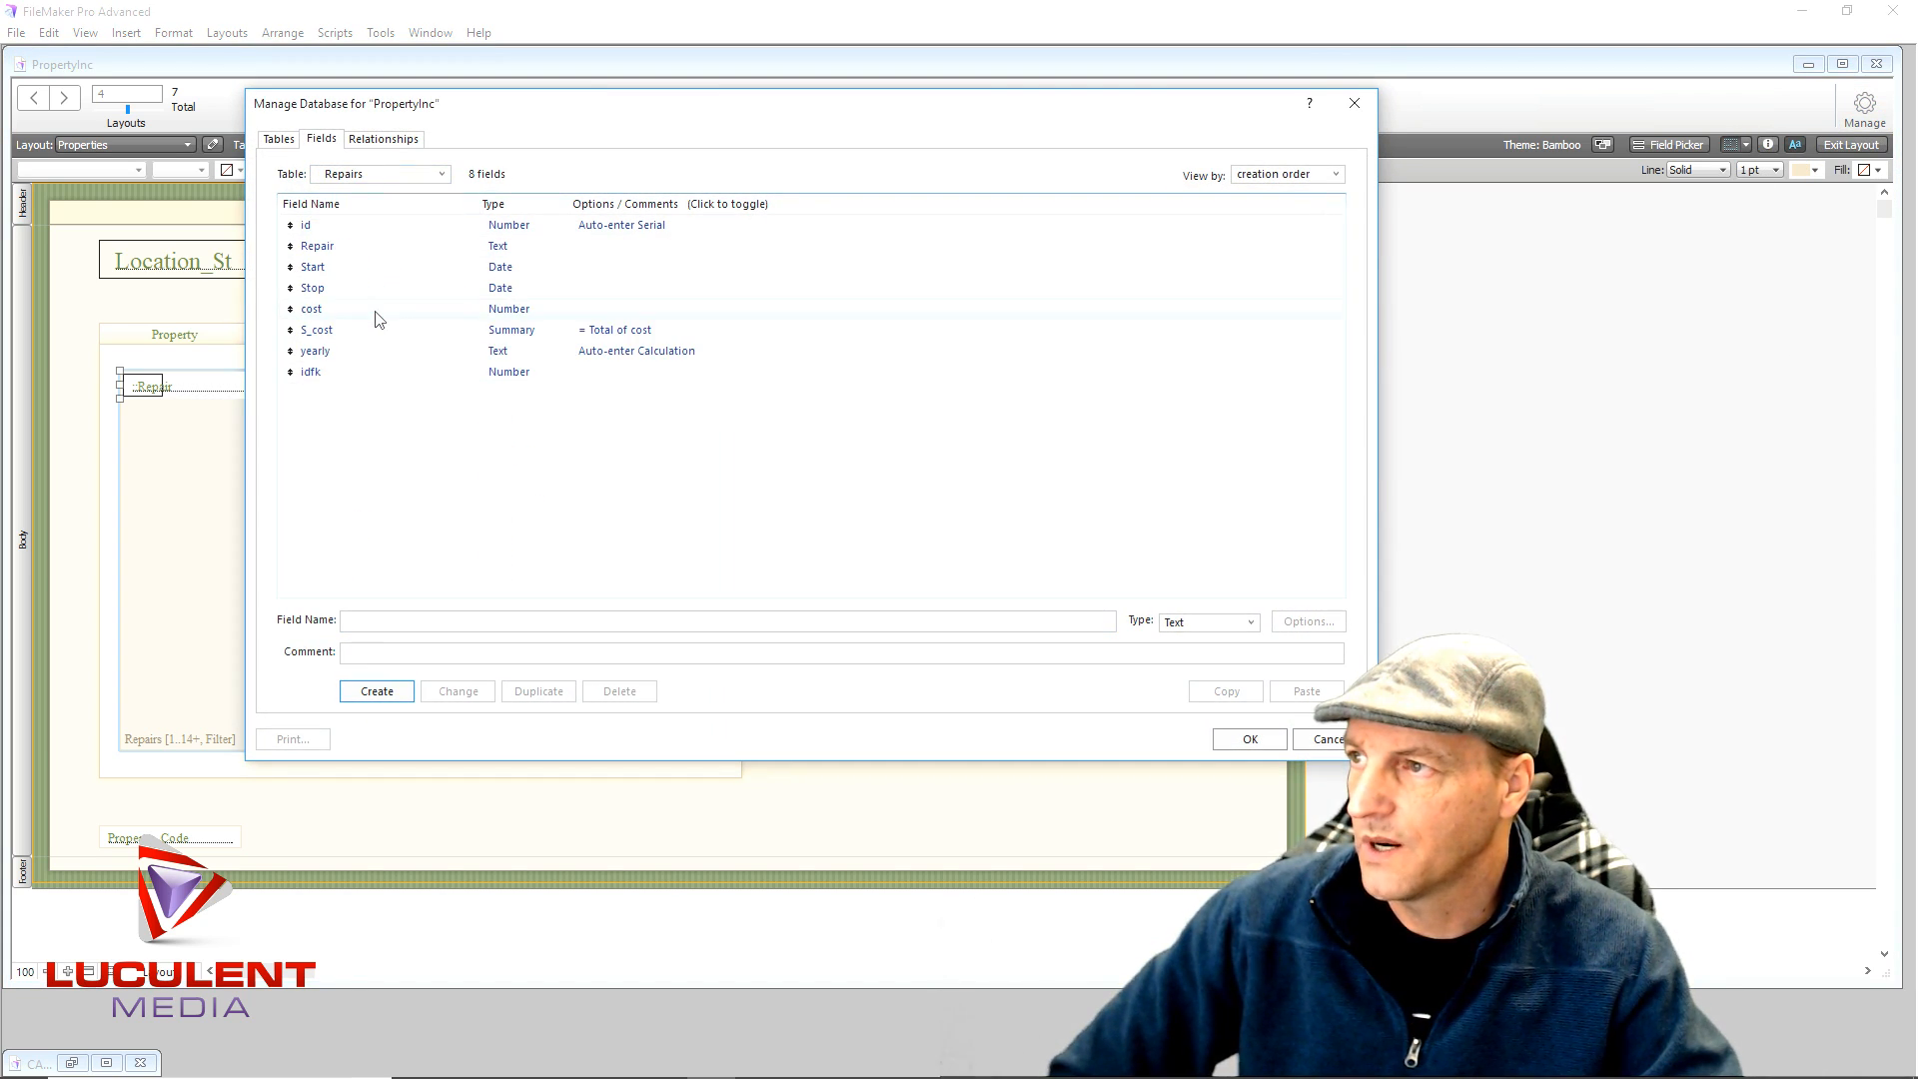
double_click(502, 270)
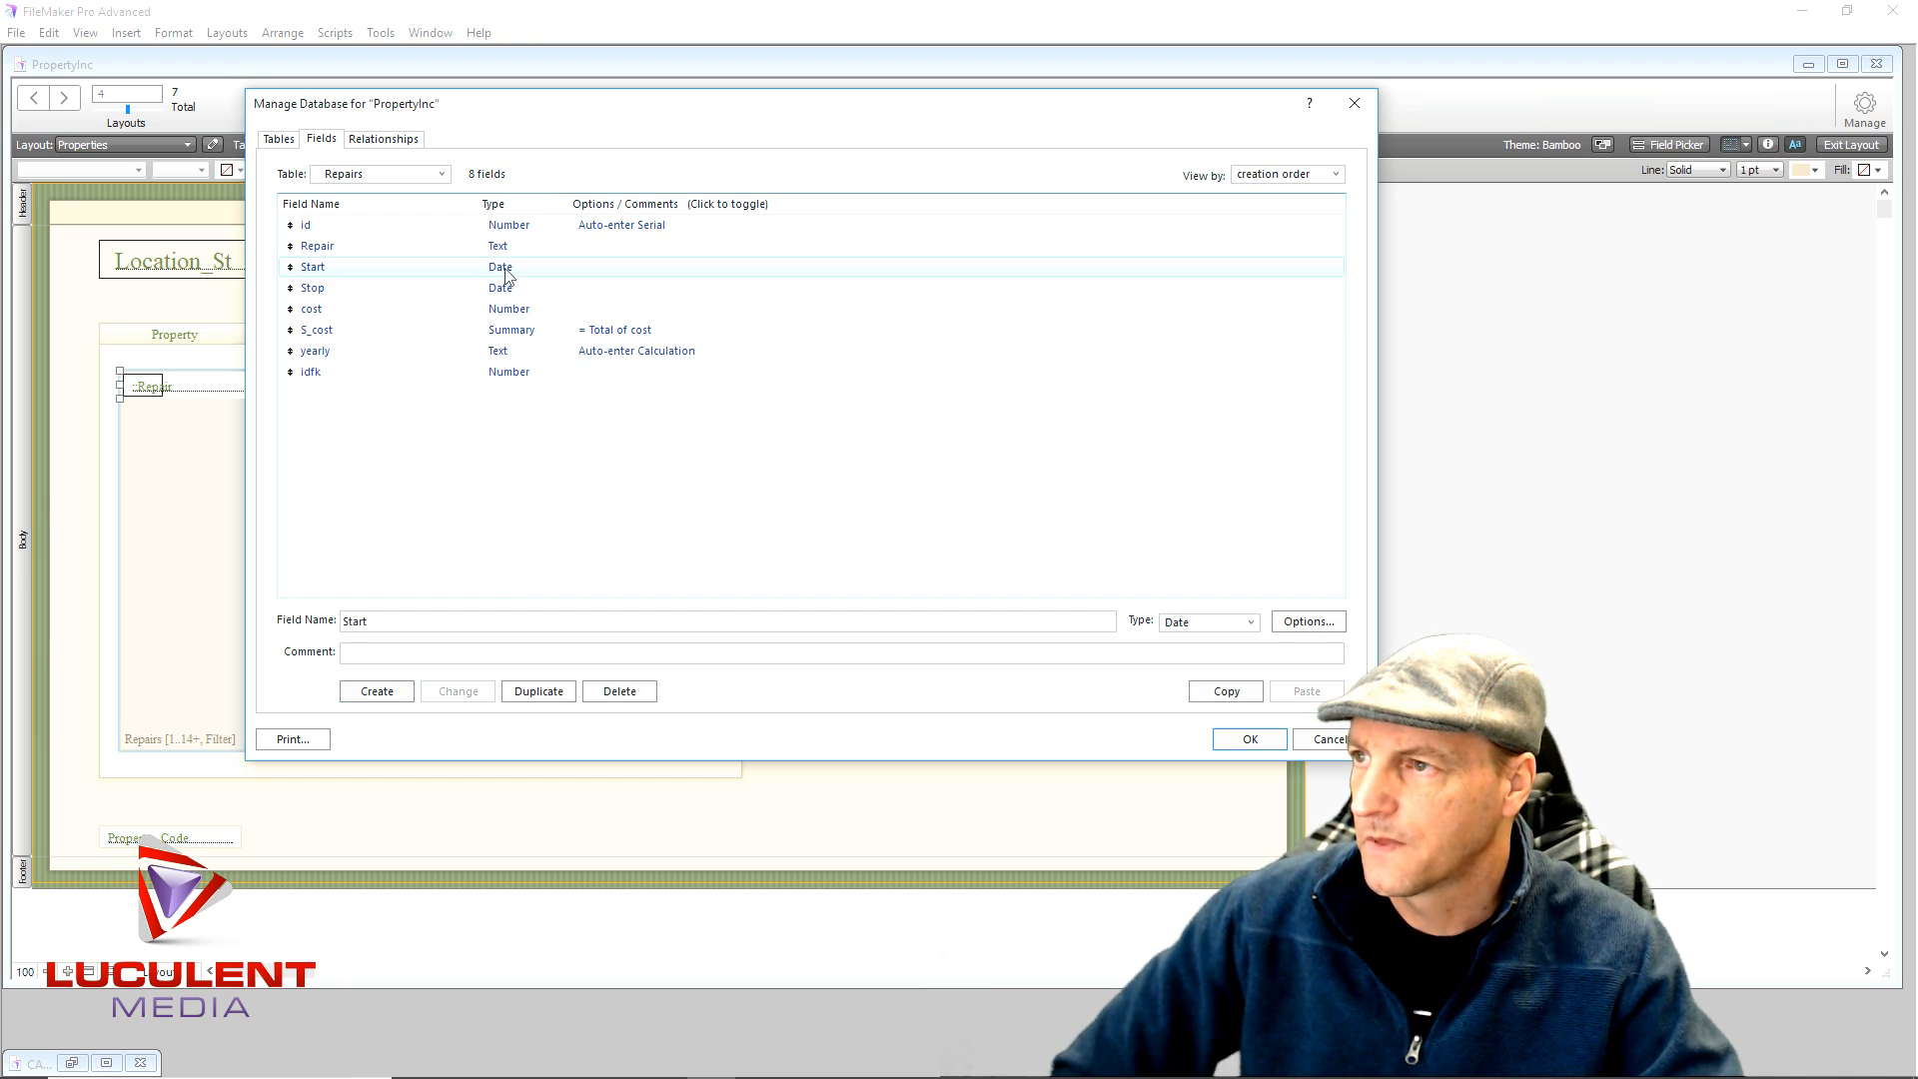
click(580, 190)
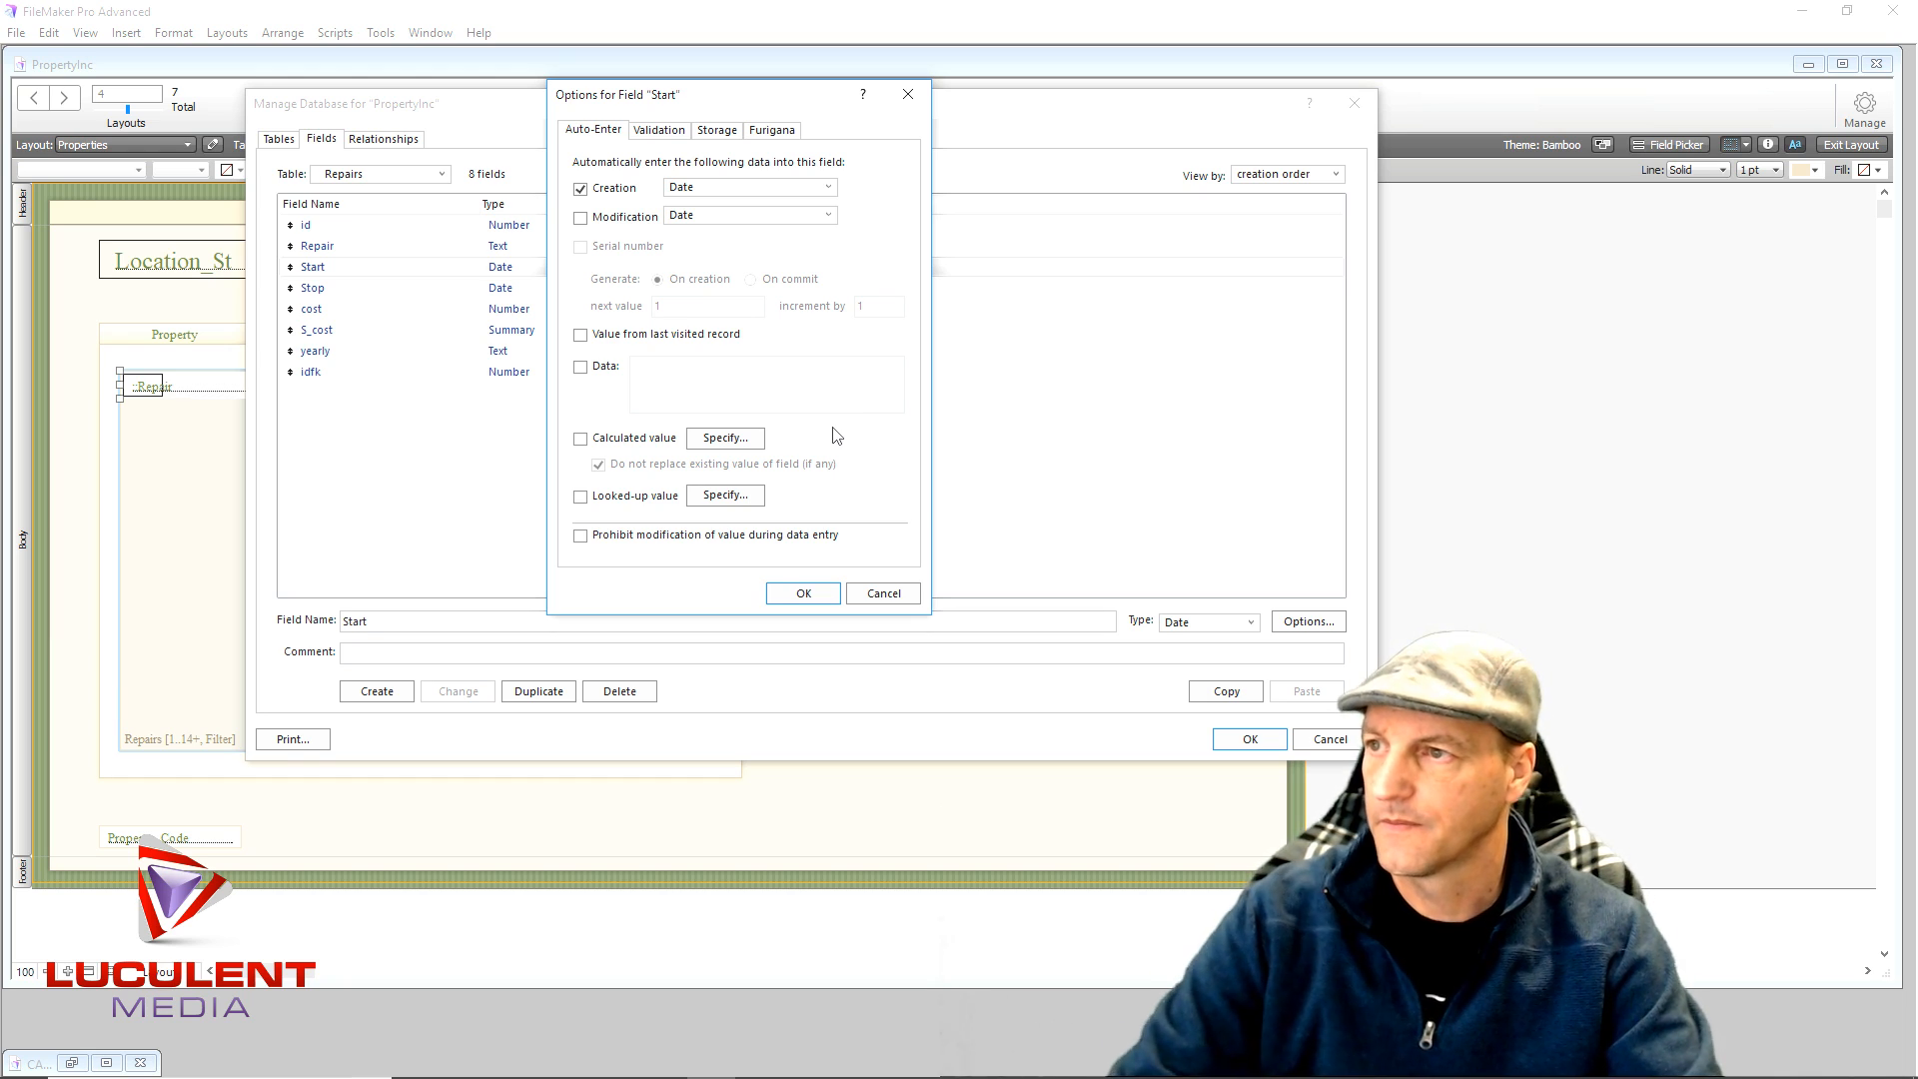
click(802, 594)
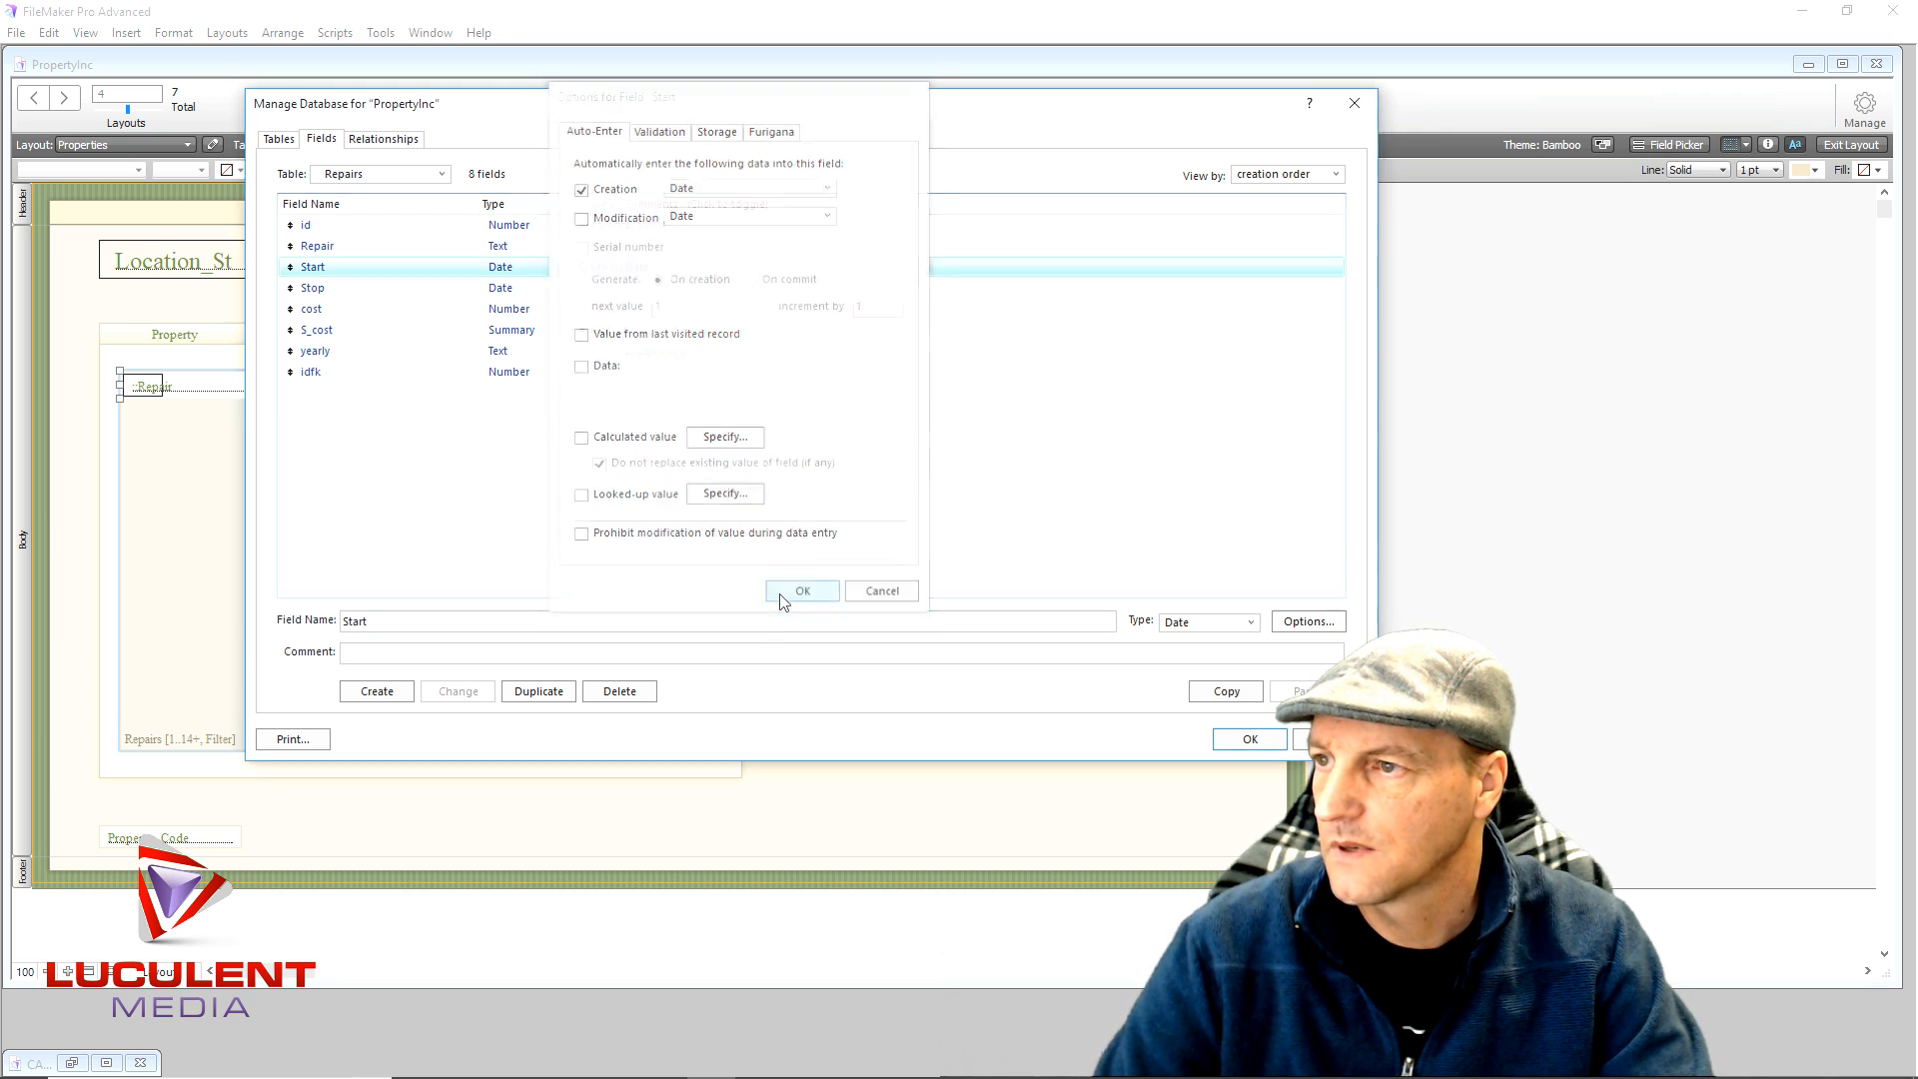
click(1247, 739)
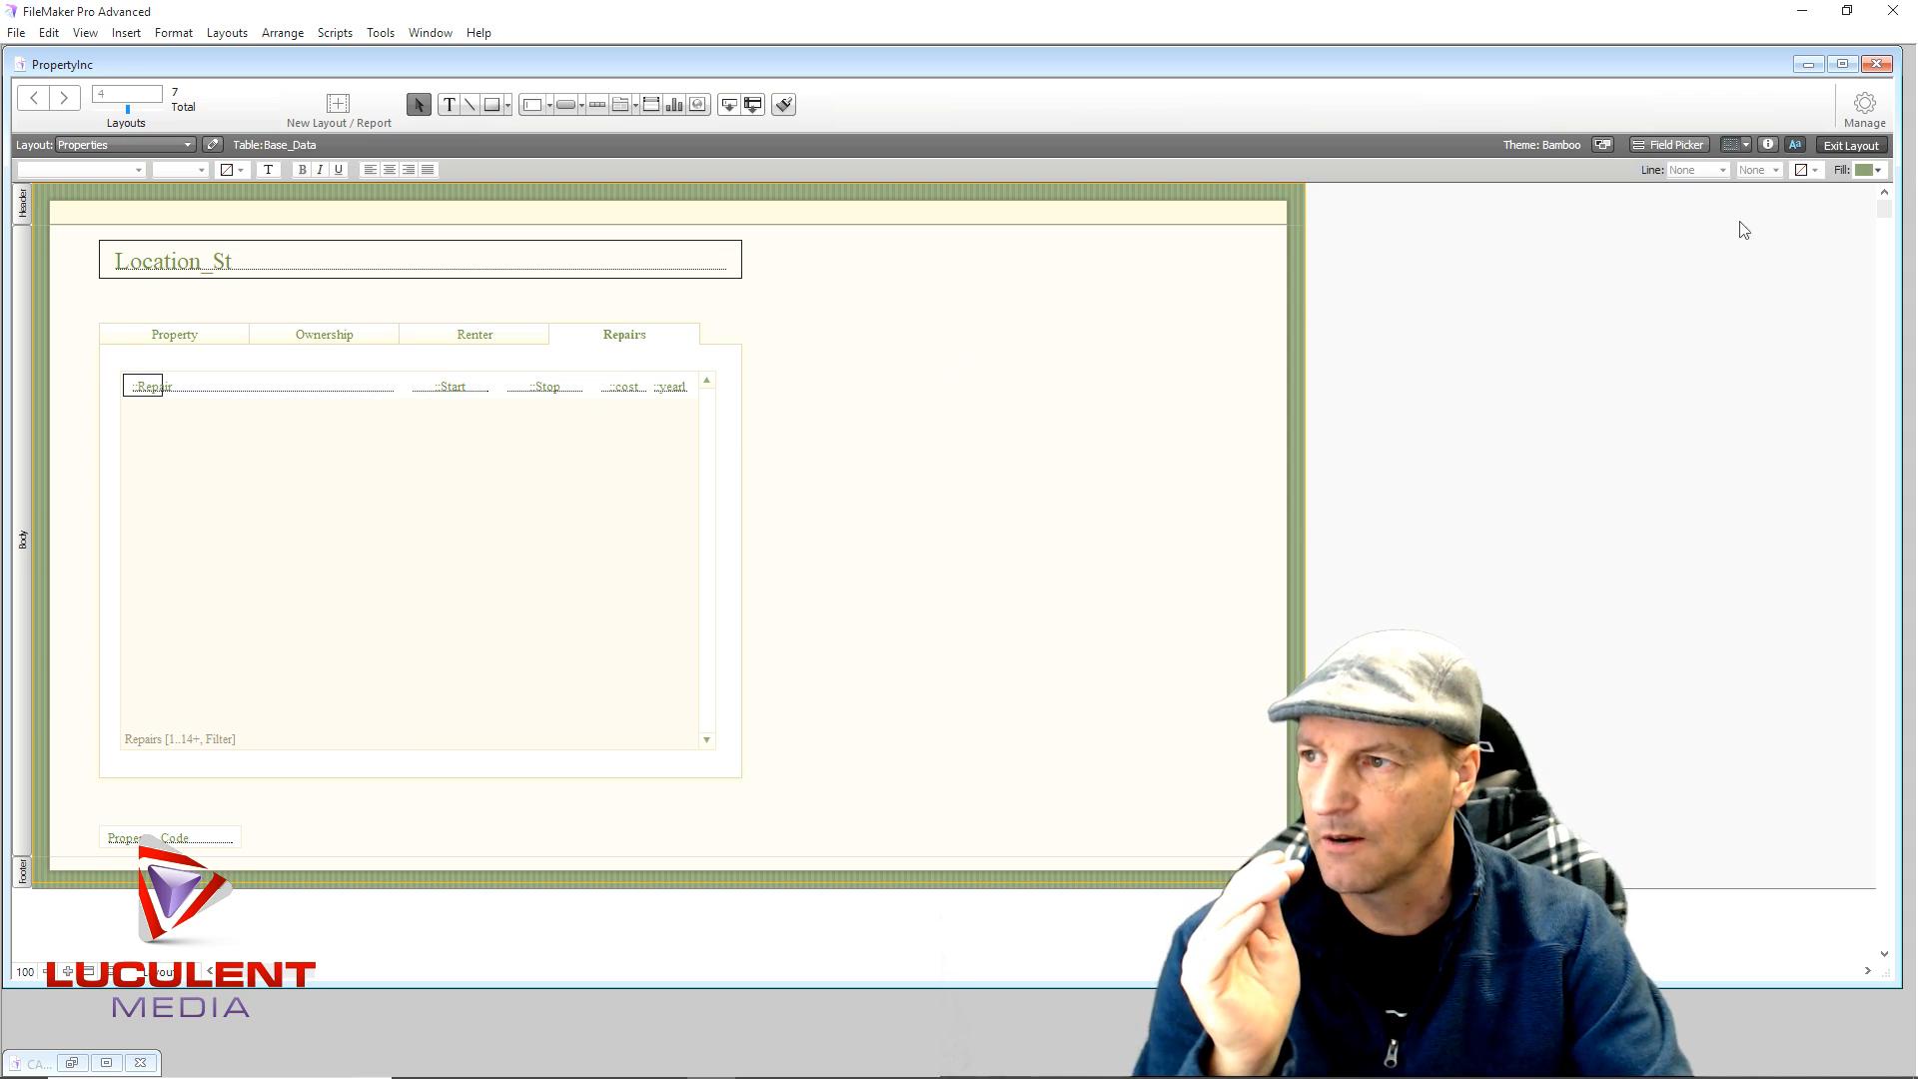
- Switch to Browse mode and step through the Repairs tab portal fields
key(ctrl+b)
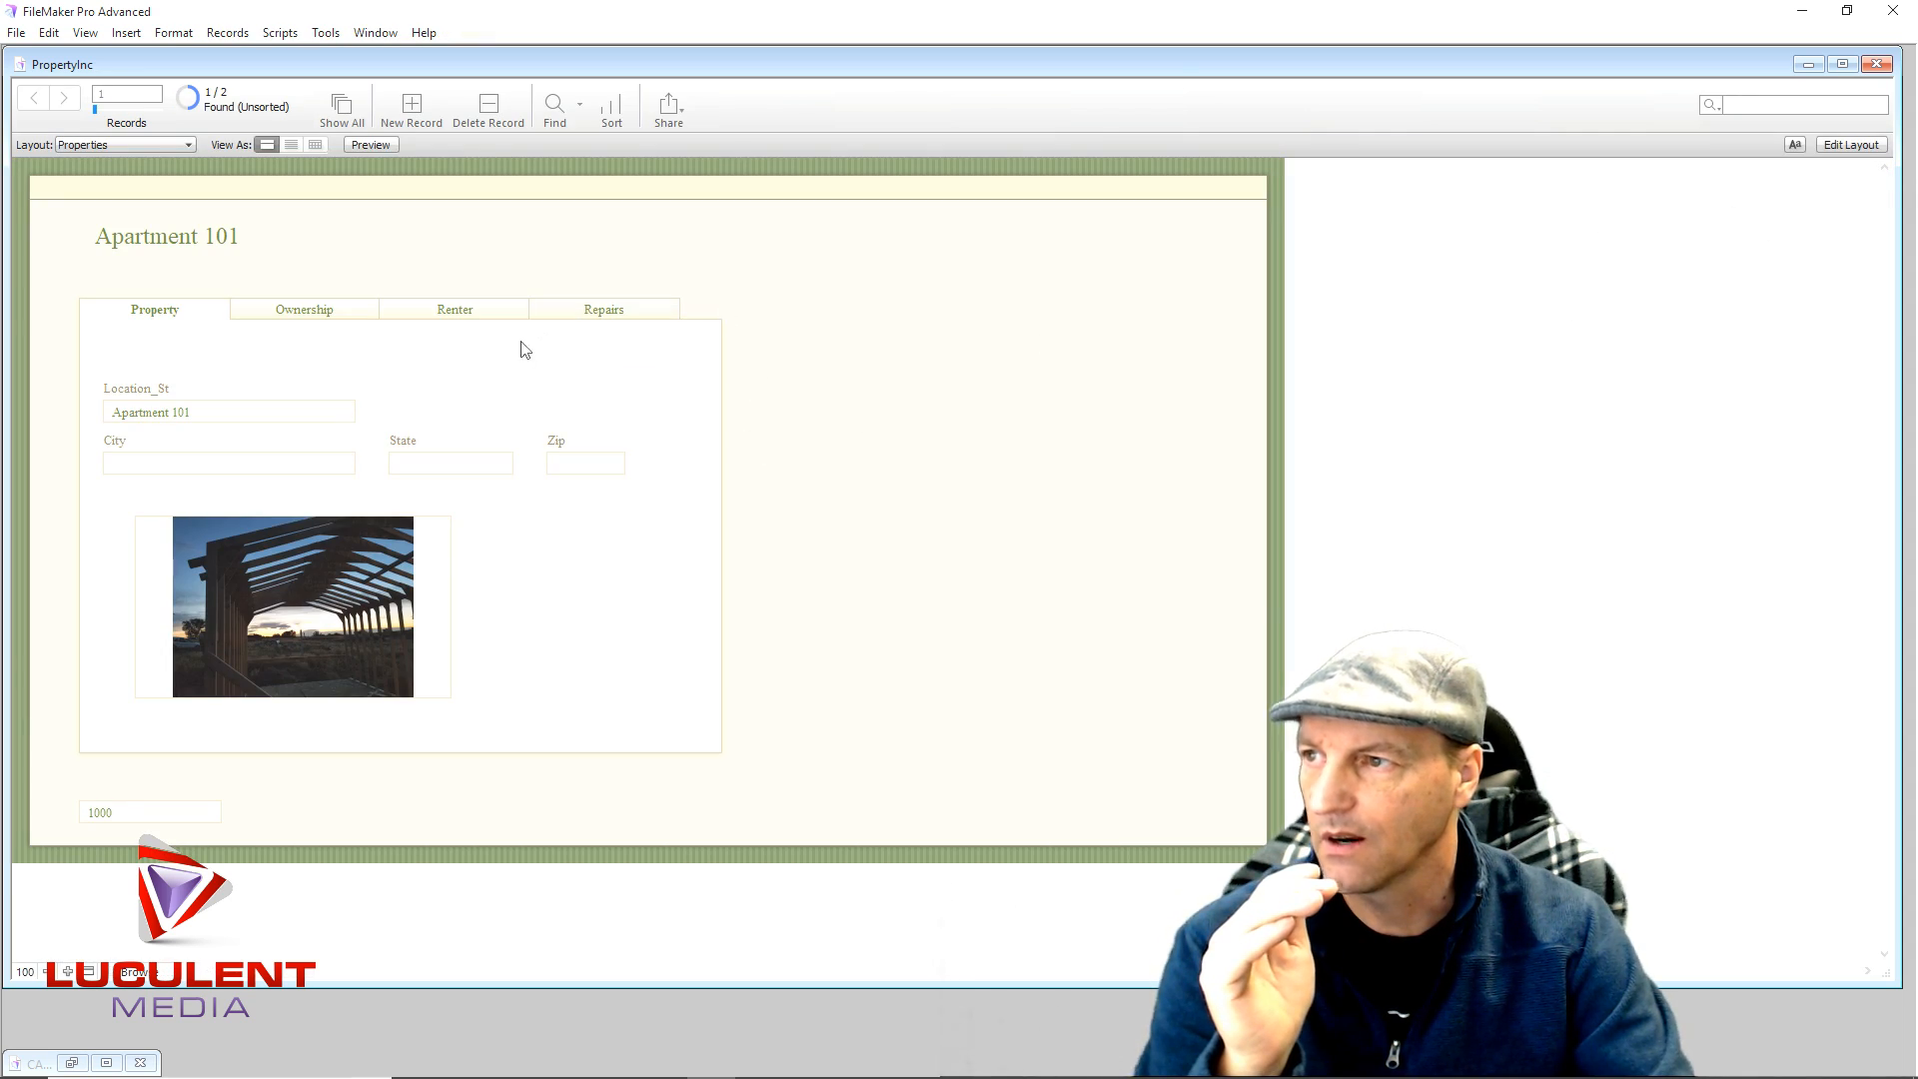
click(600, 311)
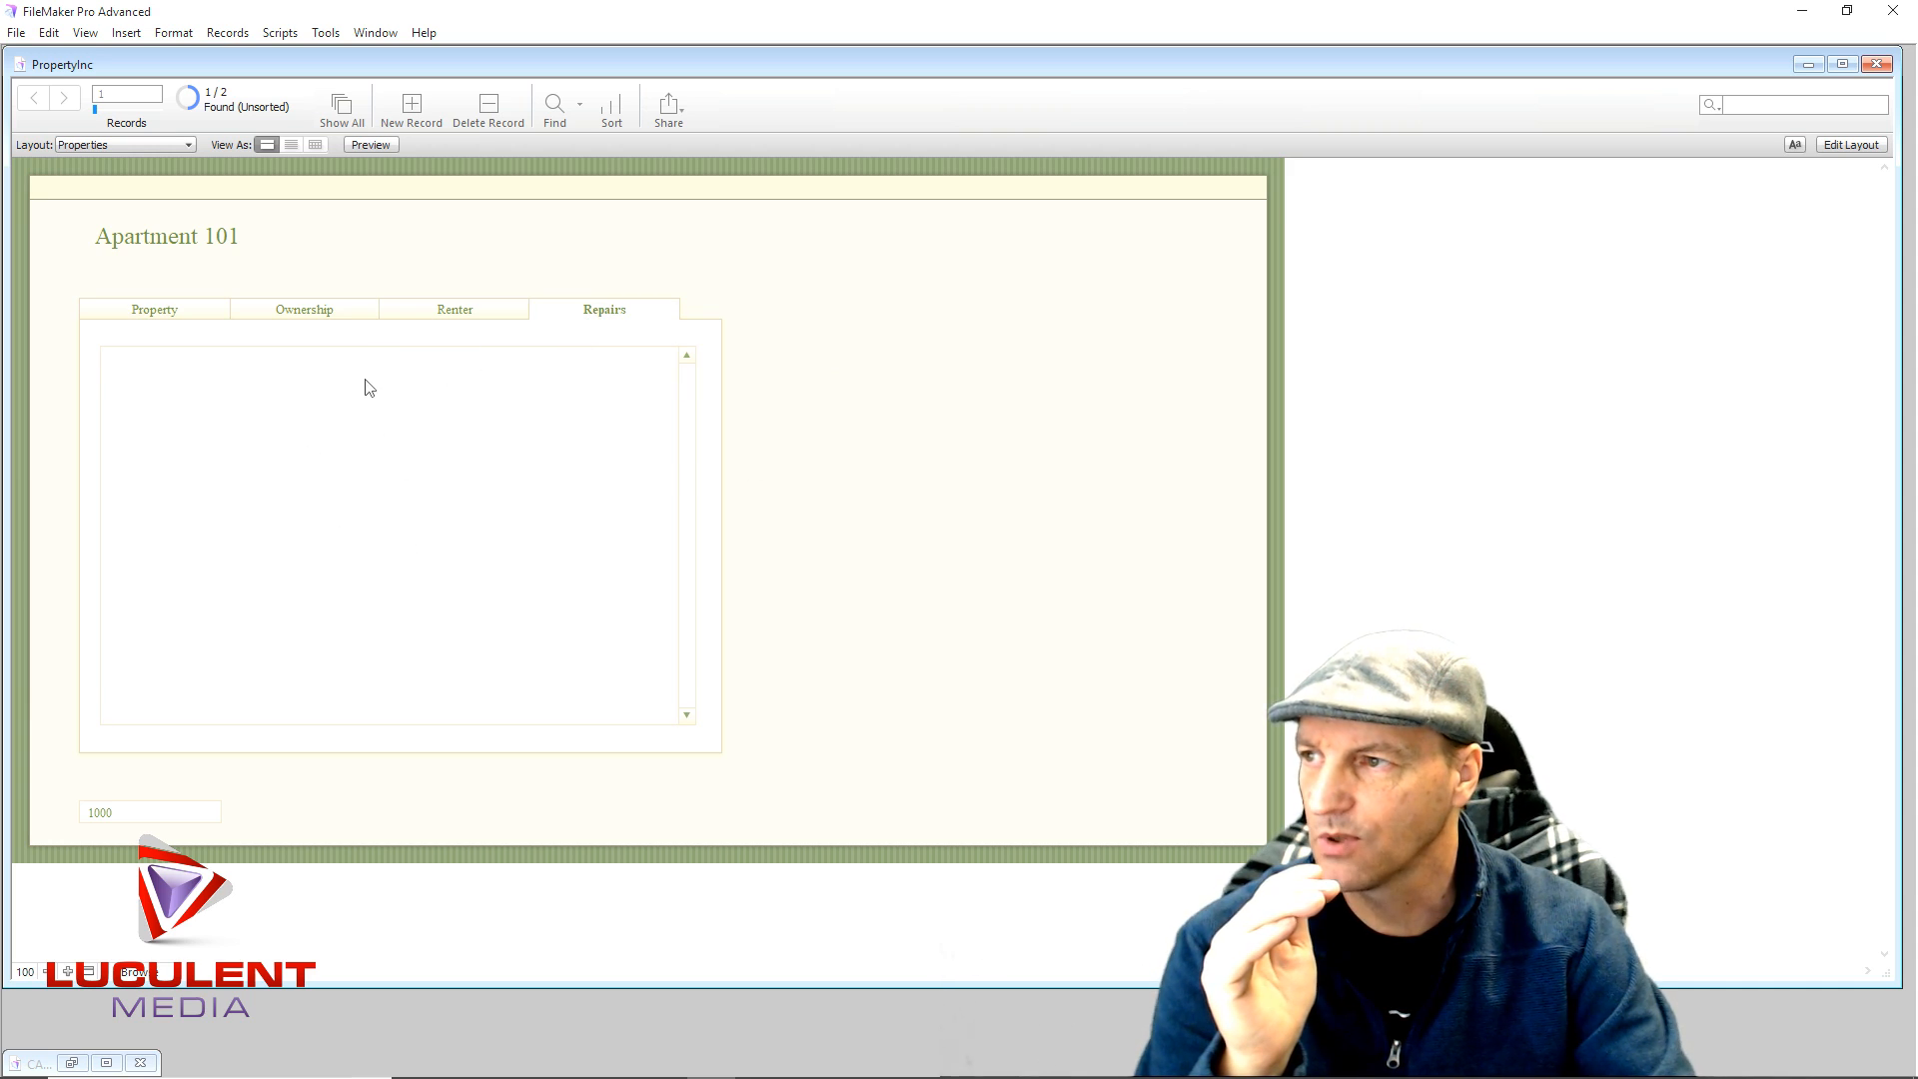
click(369, 360)
click(468, 363)
click(540, 373)
click(613, 368)
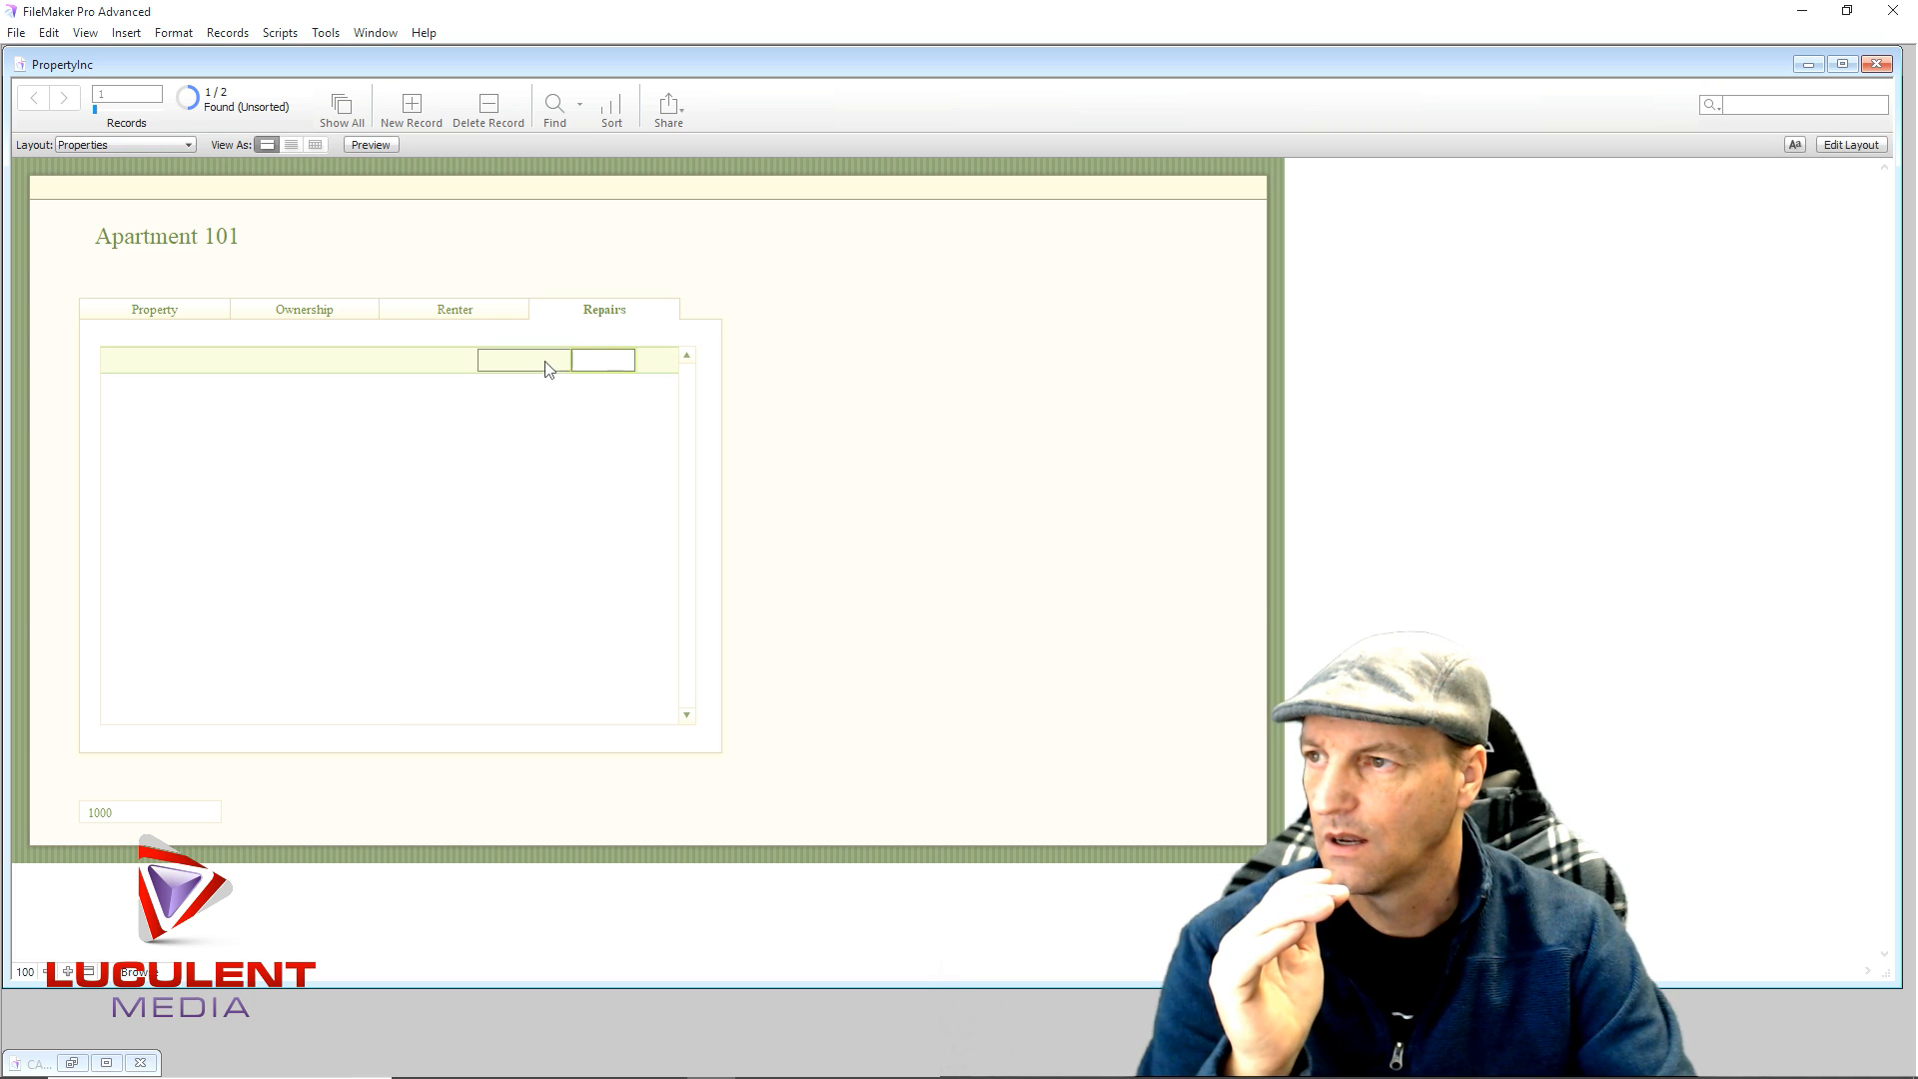
- Enter a test heater repair in the first portal row and dismiss the idlink error
click(358, 367)
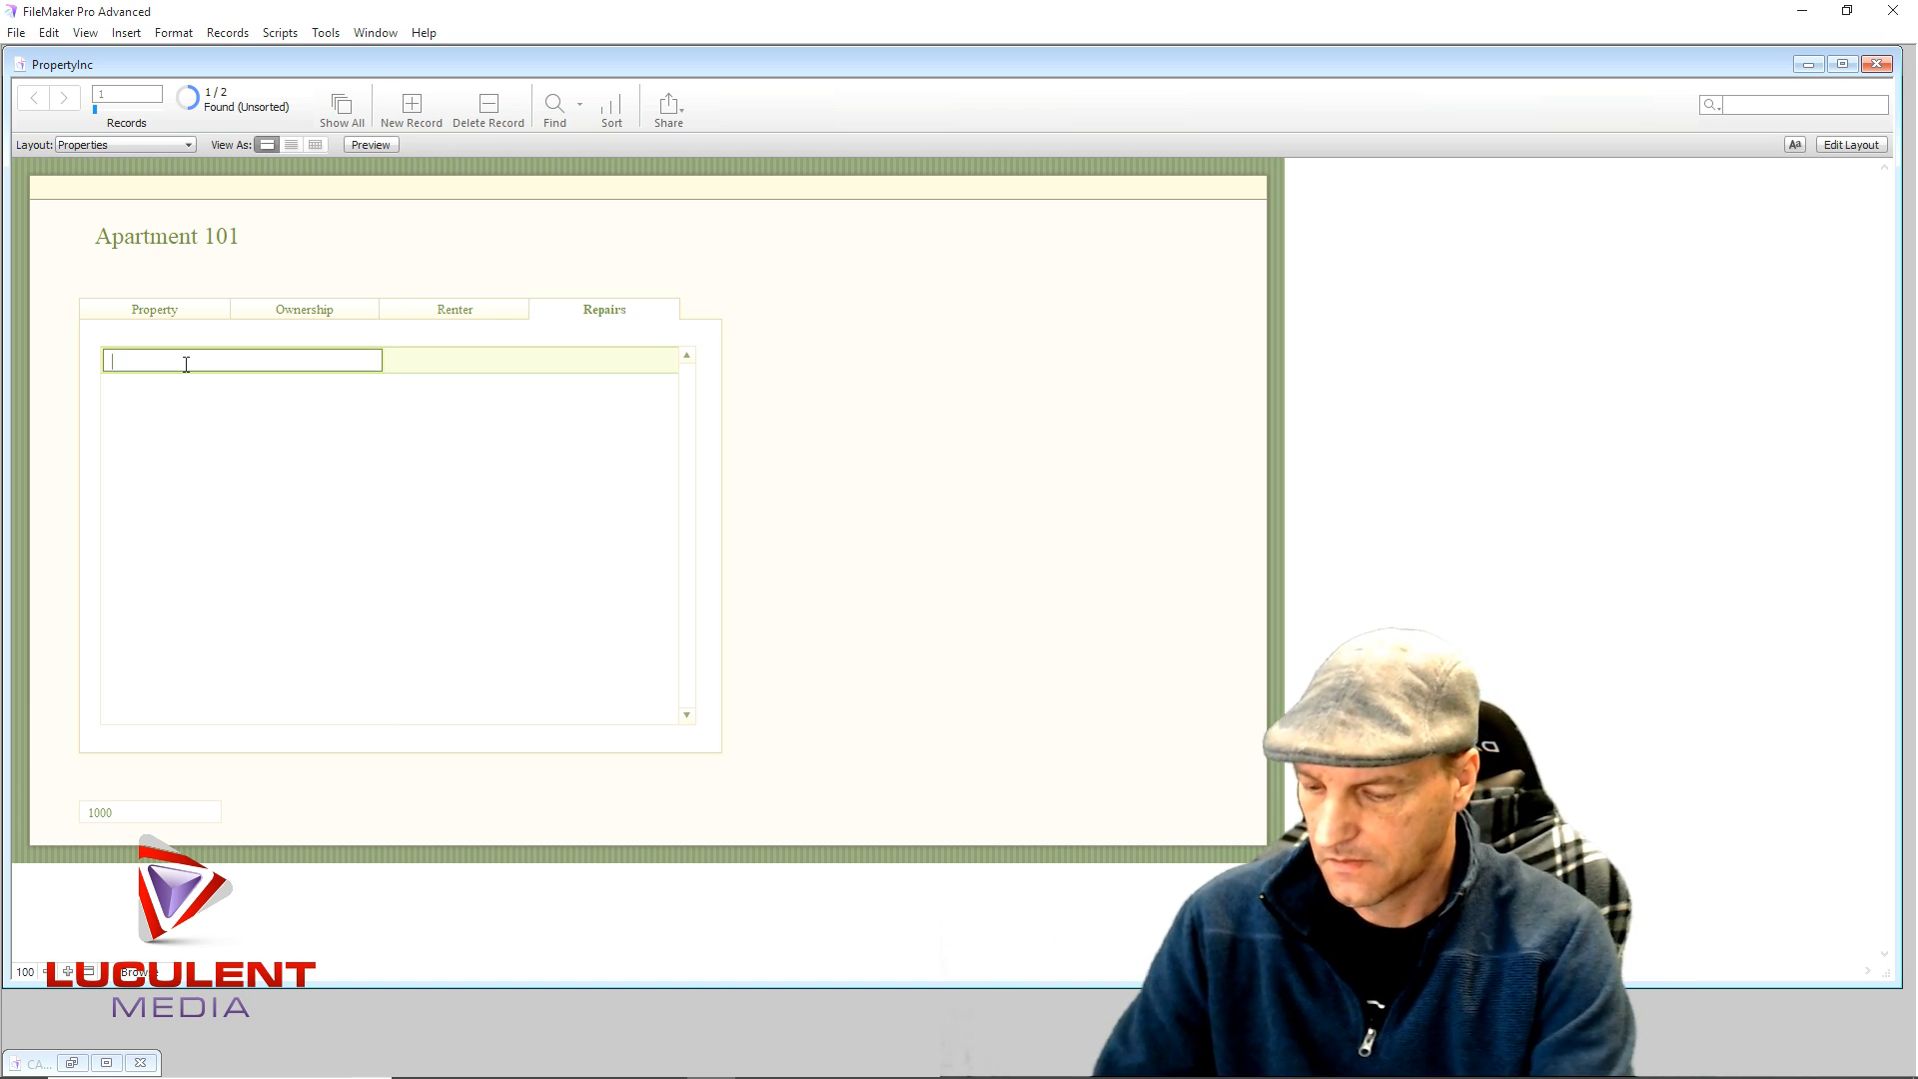
text(Replace Wat)
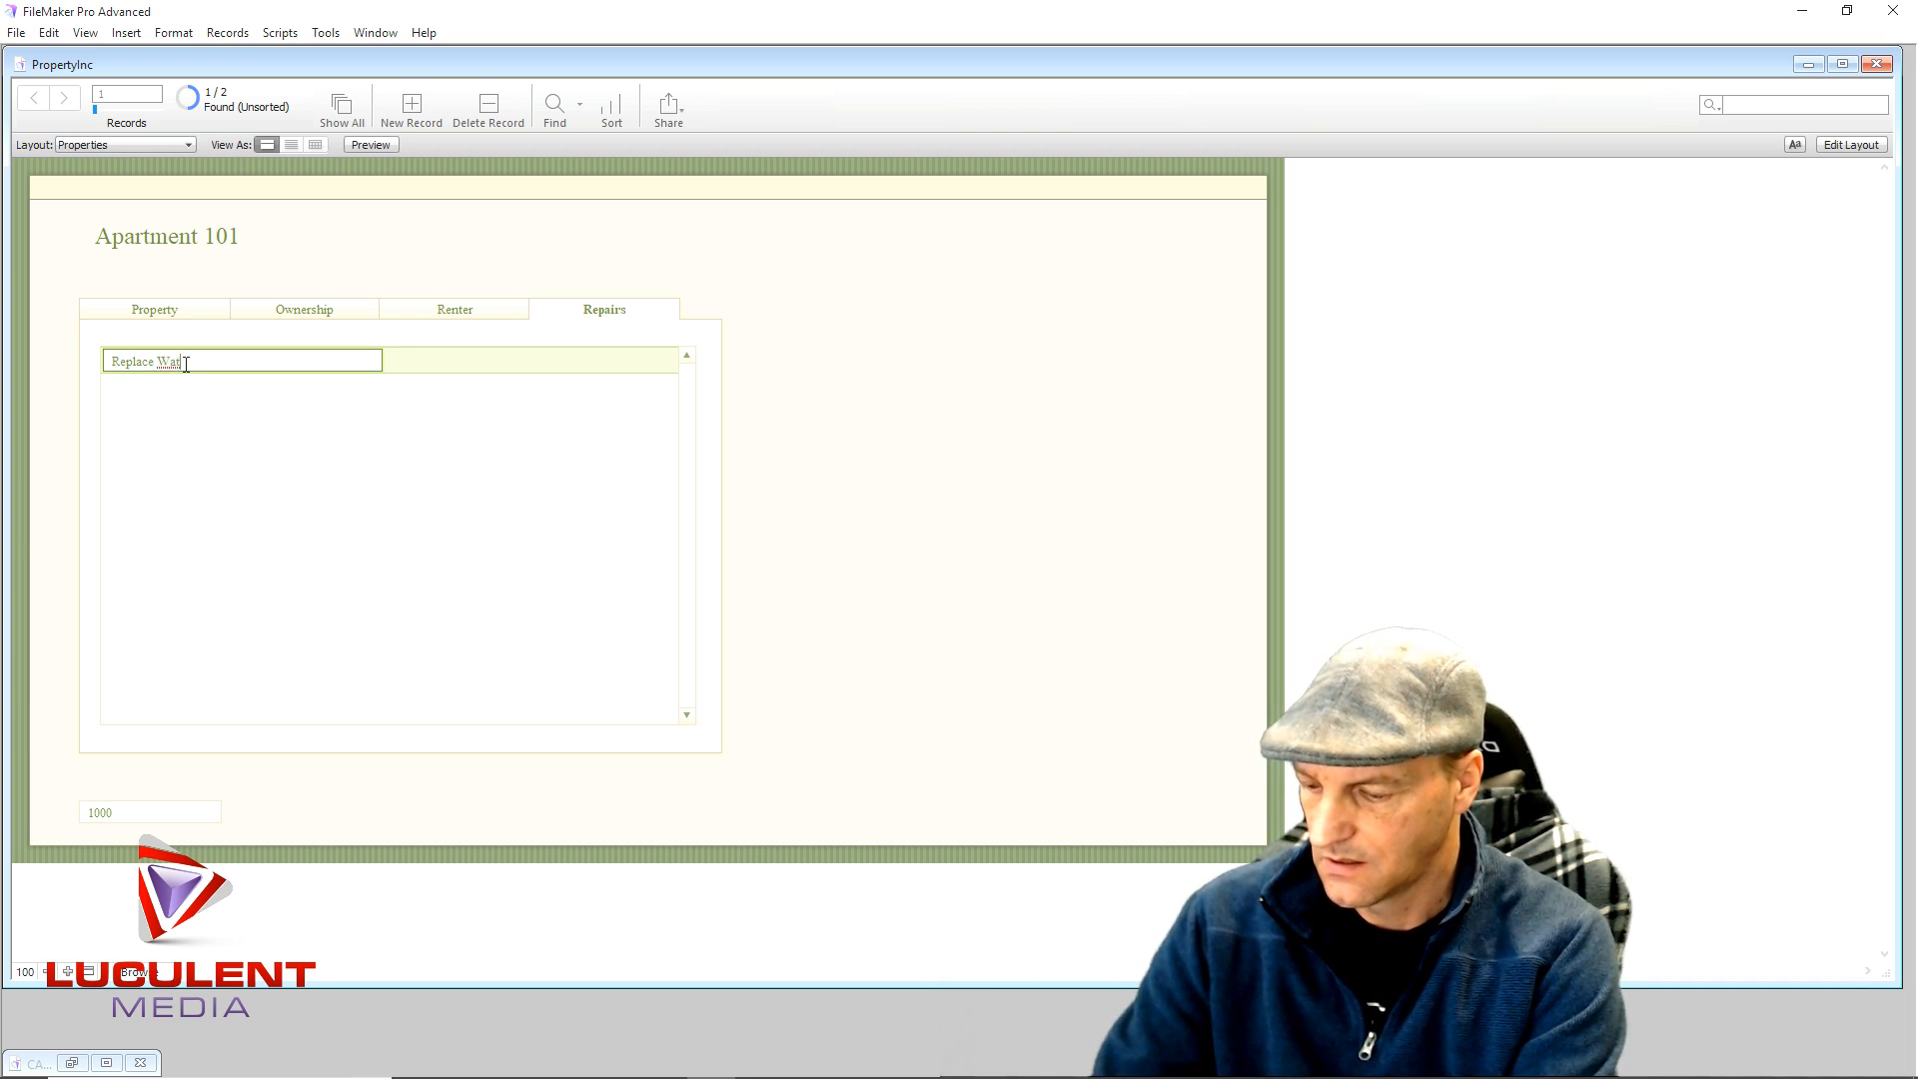
text(Heater)
click(428, 365)
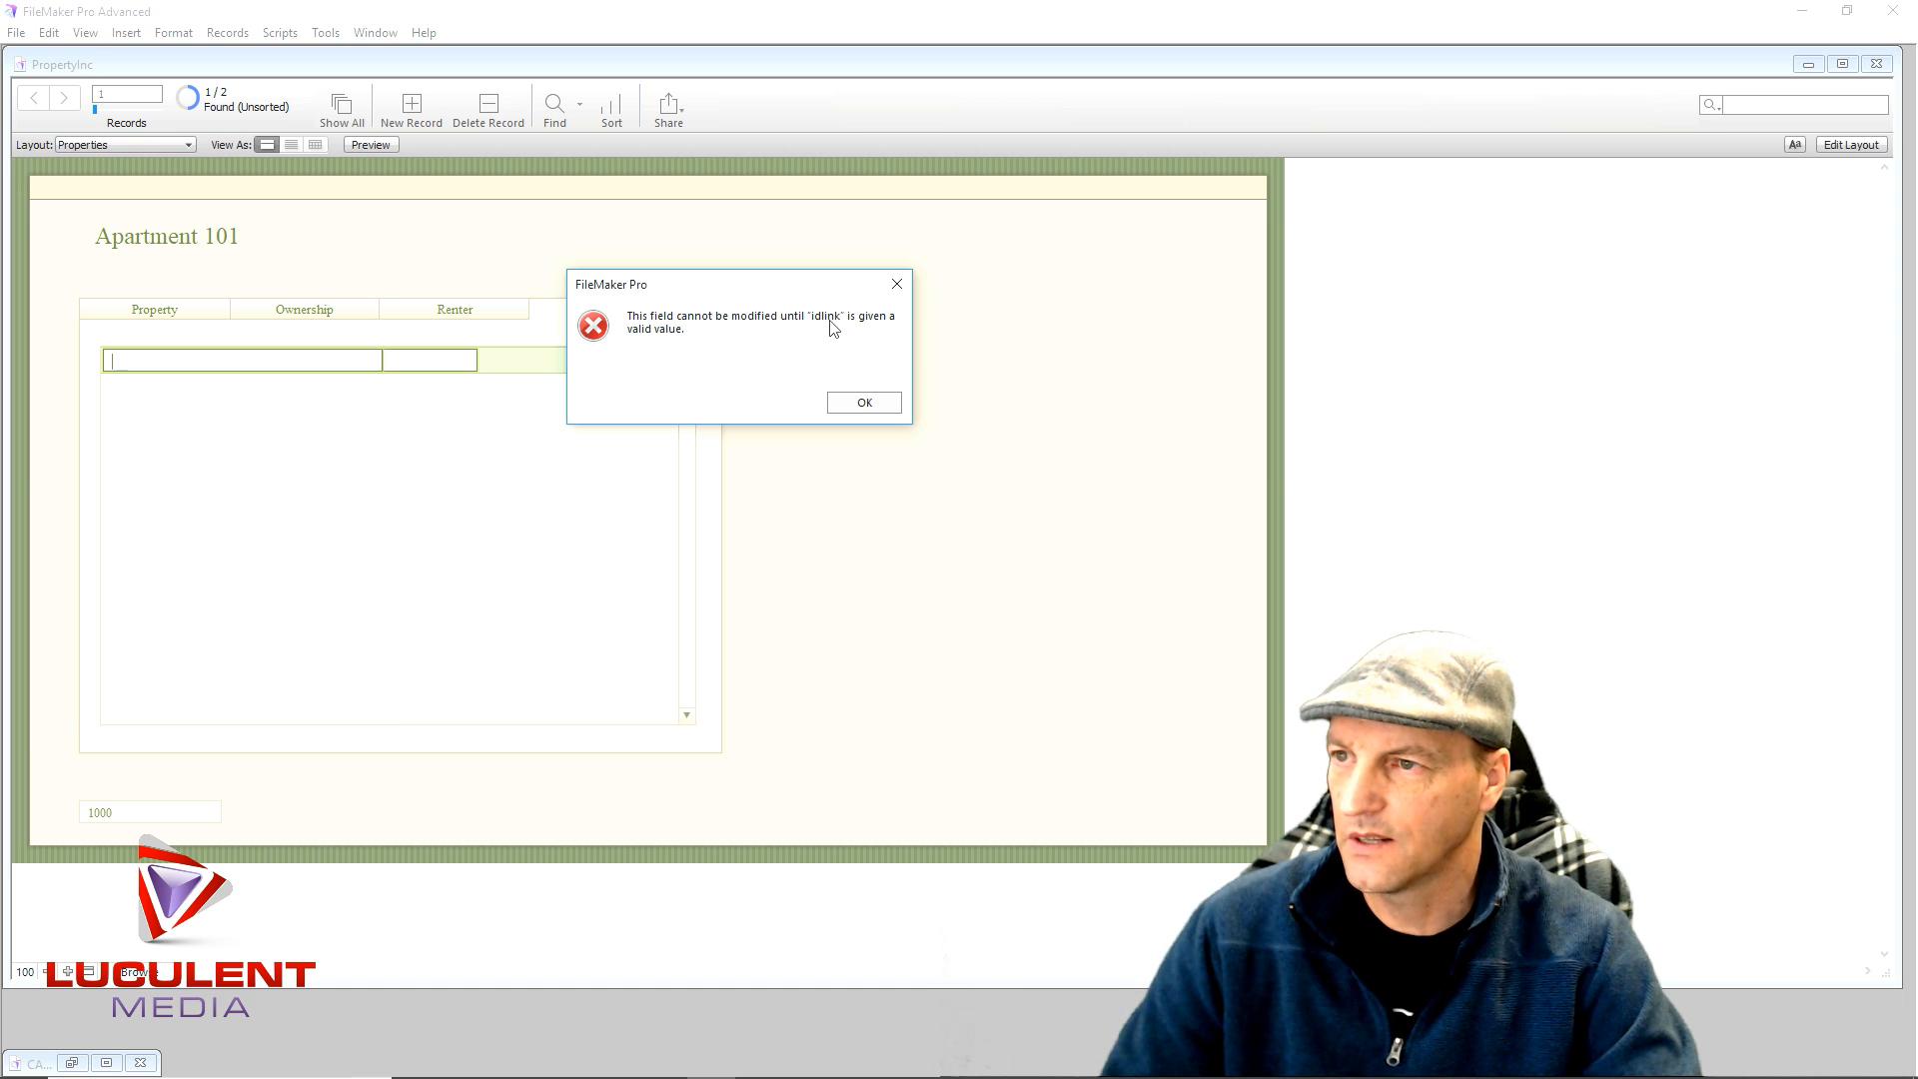
click(844, 410)
click(429, 358)
click(527, 361)
click(634, 362)
- Set the idlink field's auto-enter serial next value to 10000 and close Manage Database
click(1850, 145)
click(1864, 105)
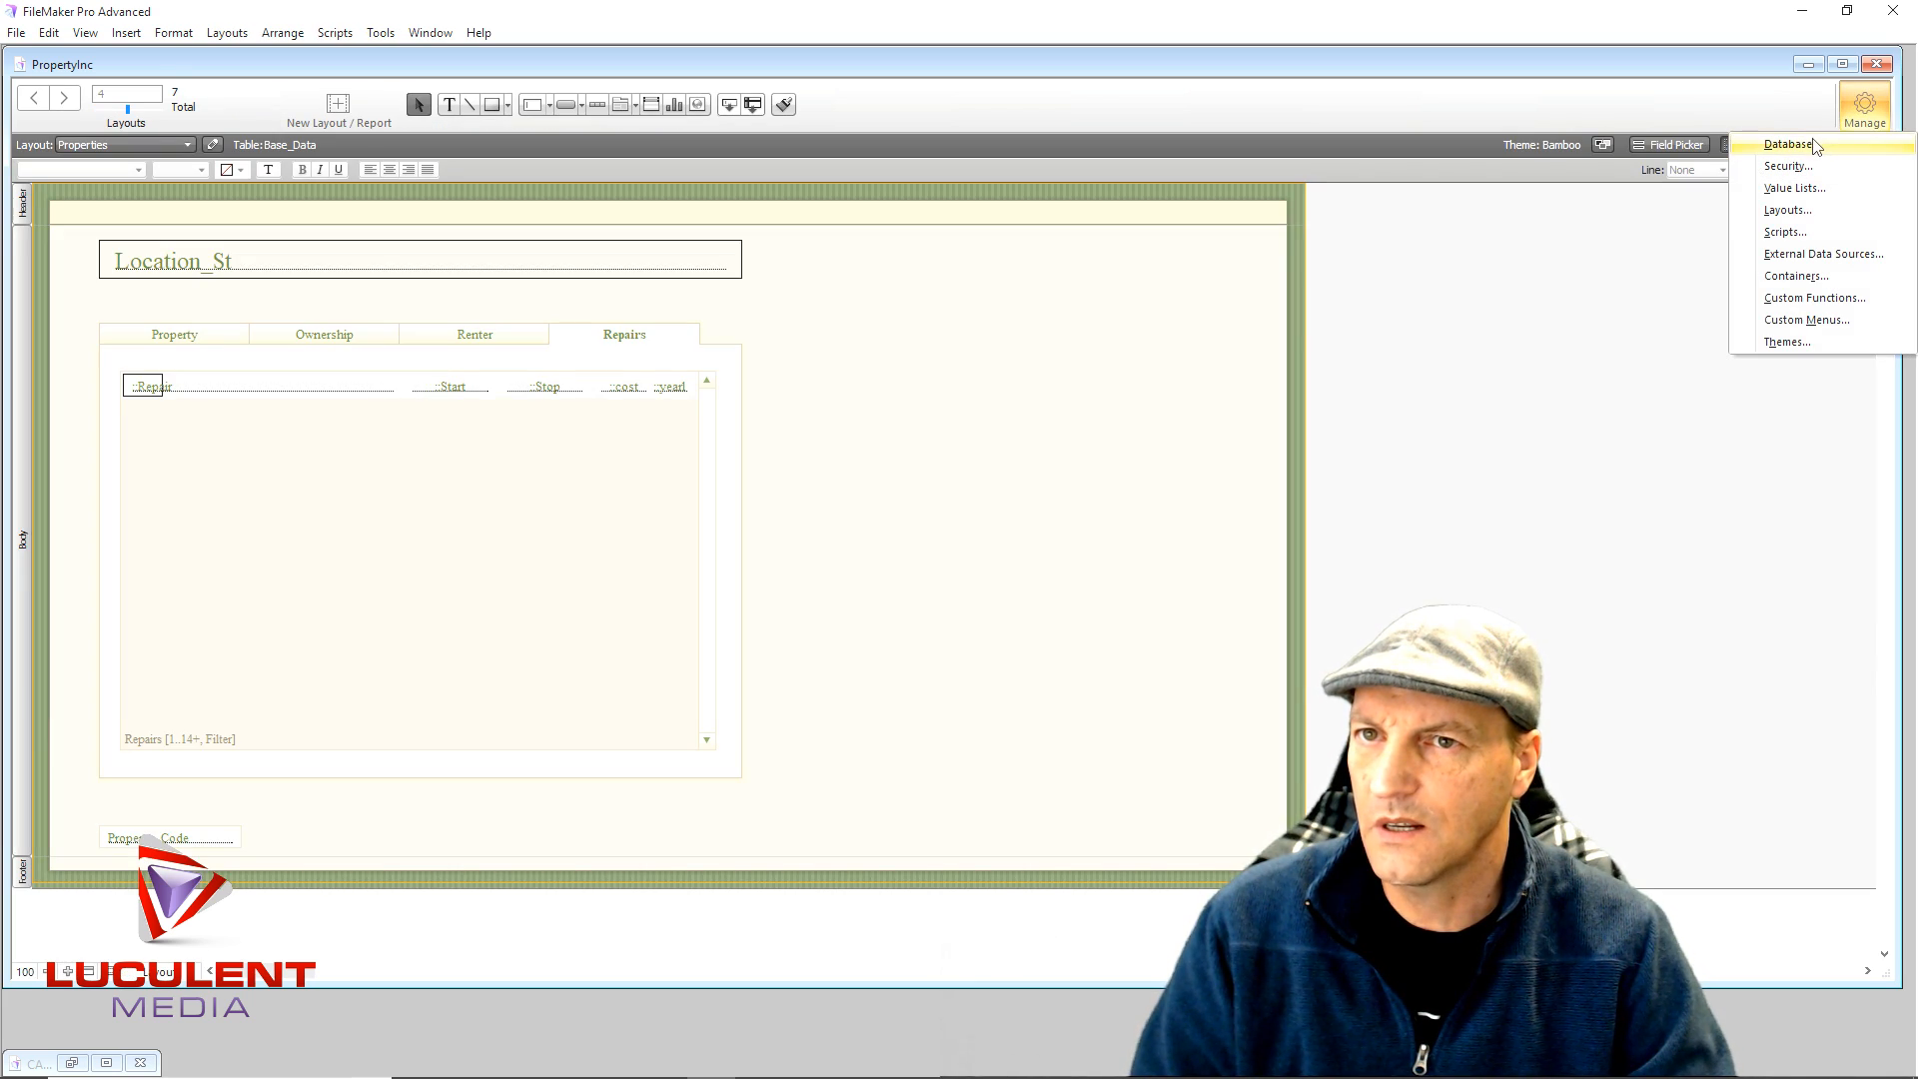
click(1815, 146)
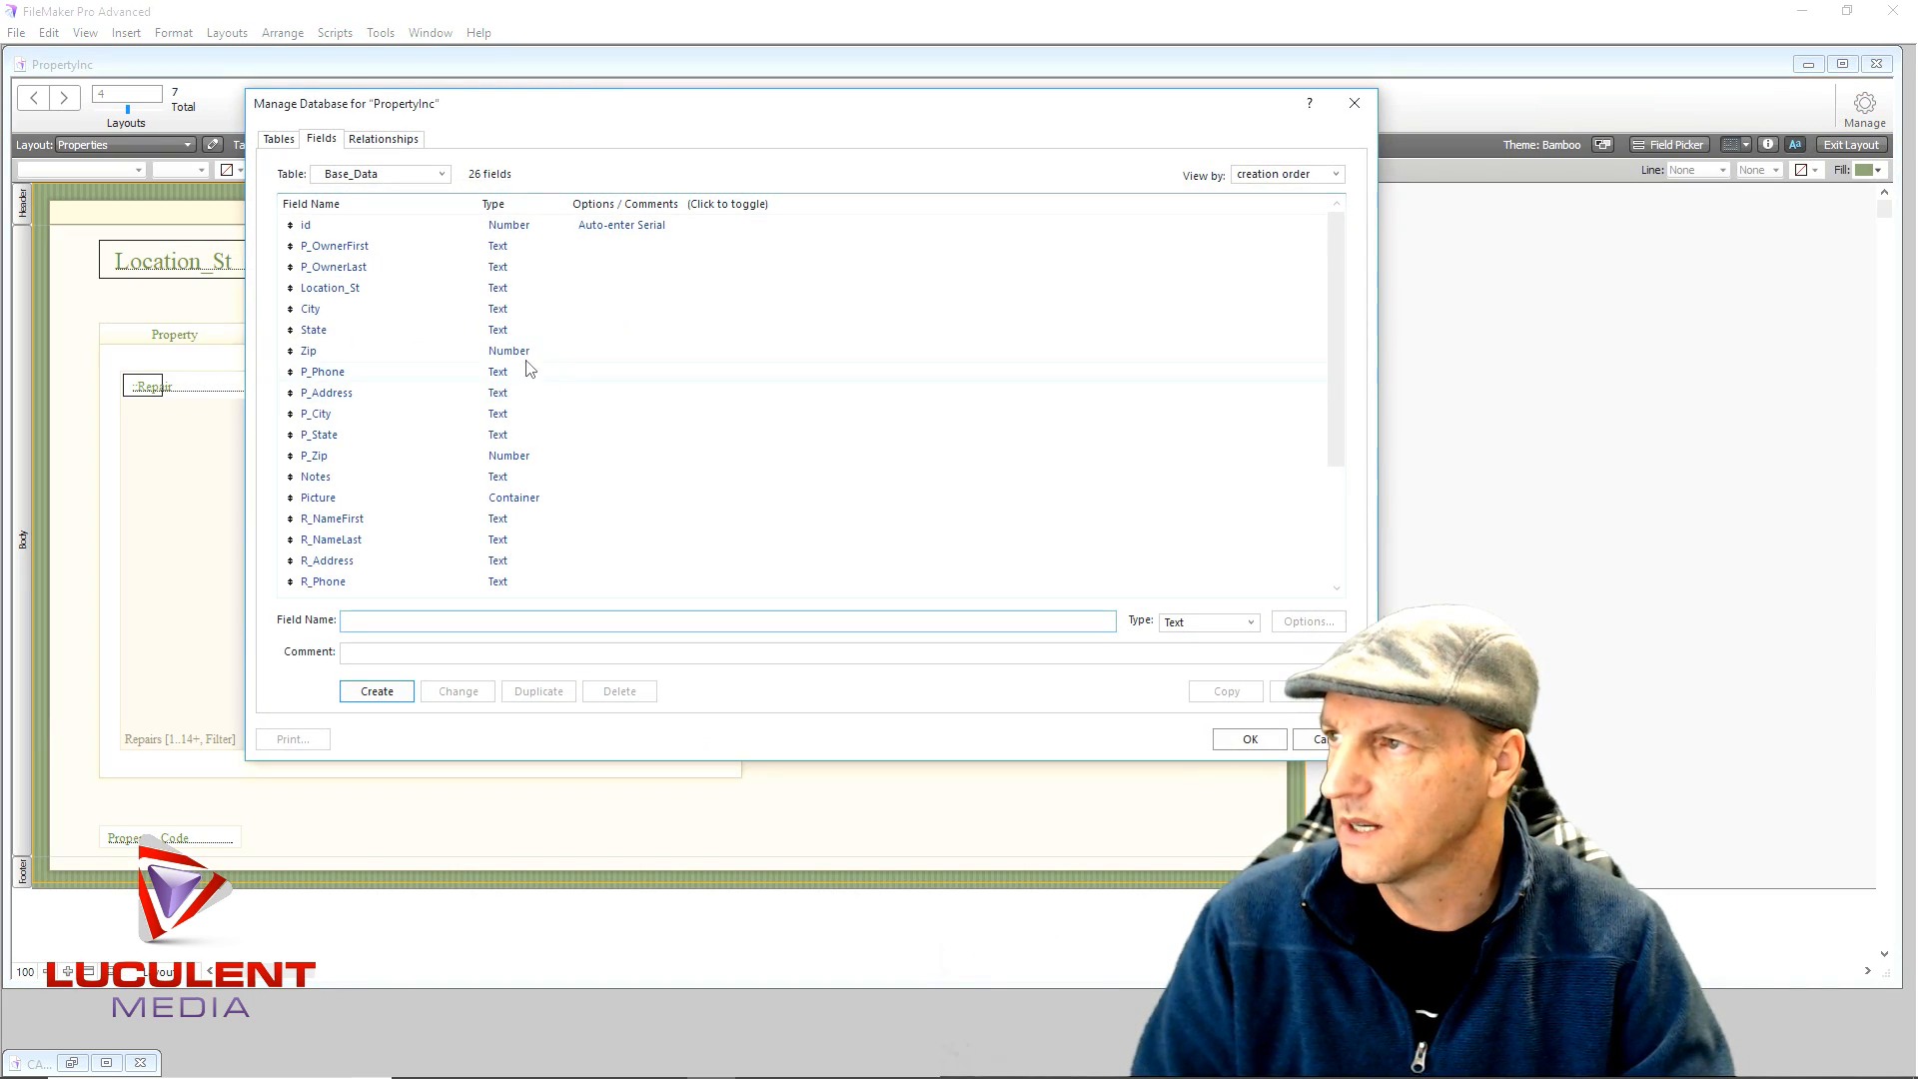
scroll(436, 500, down, 3)
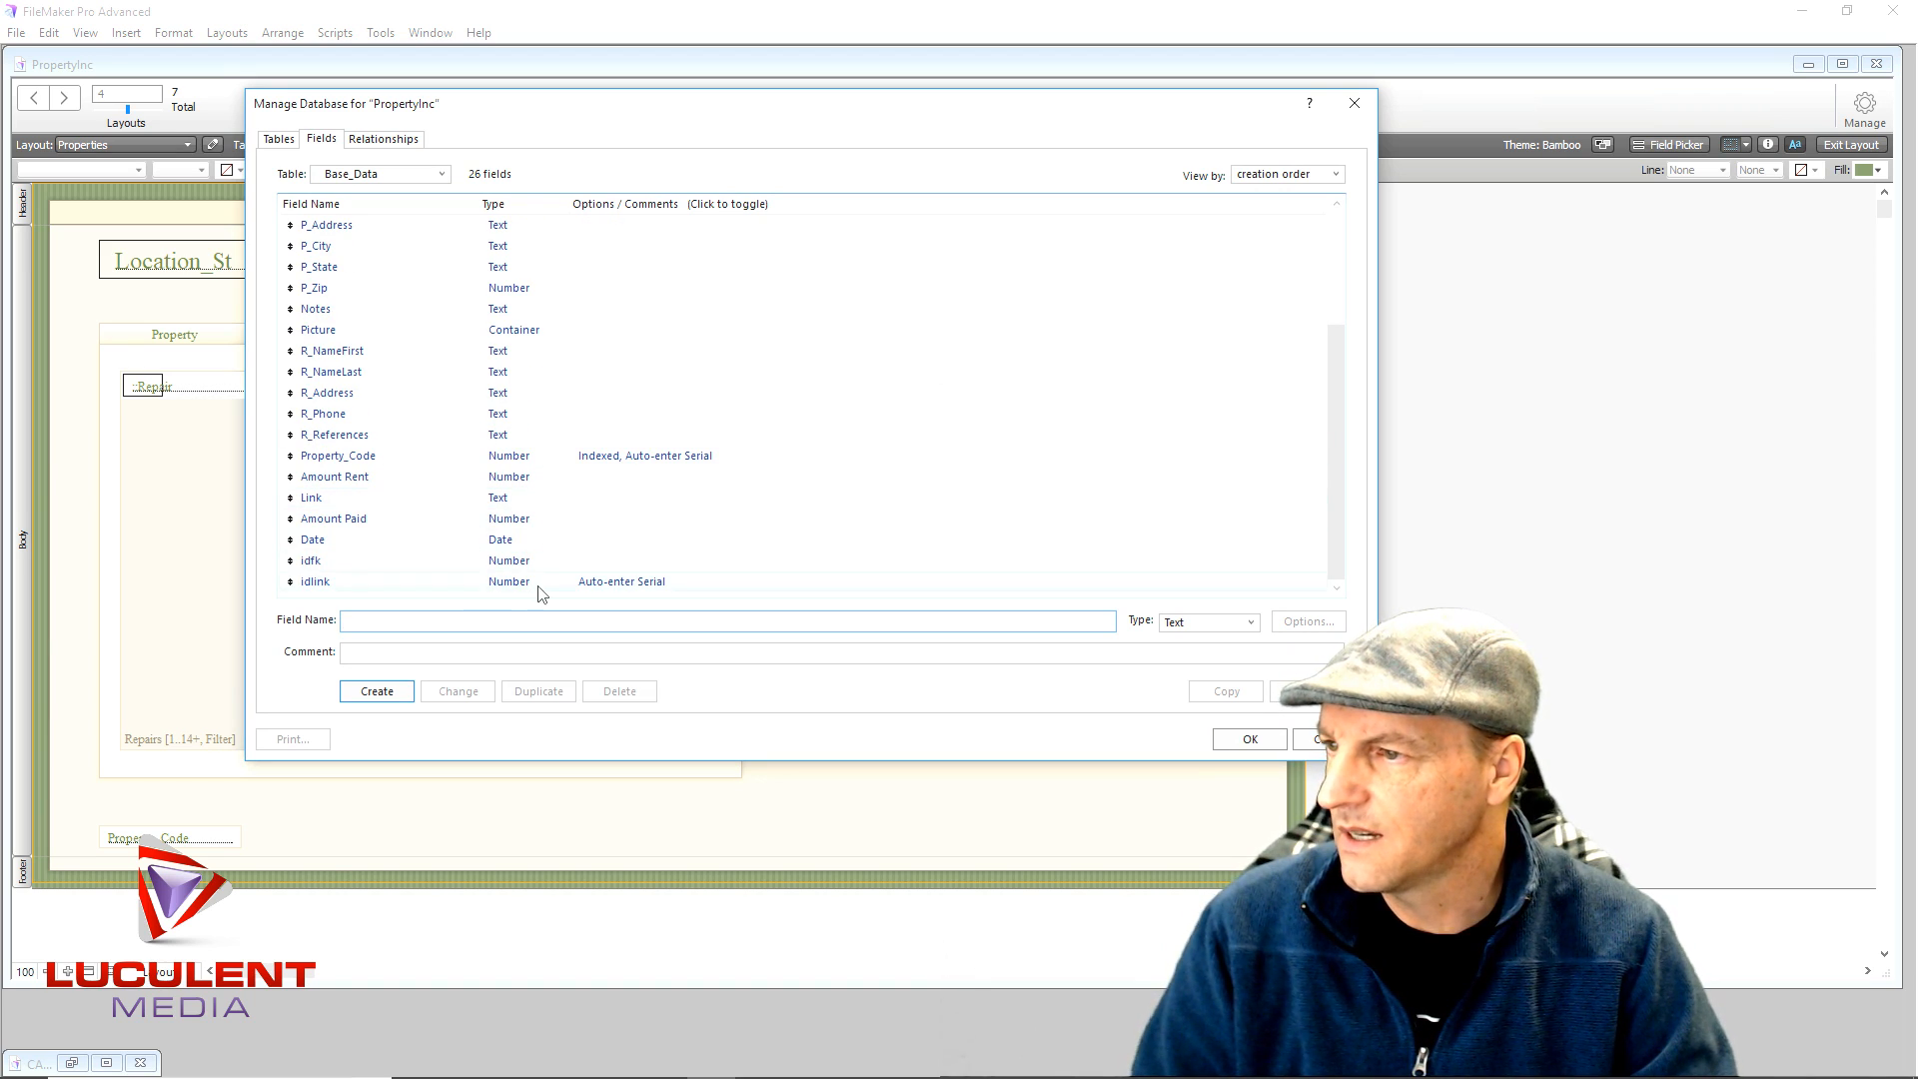
click(613, 584)
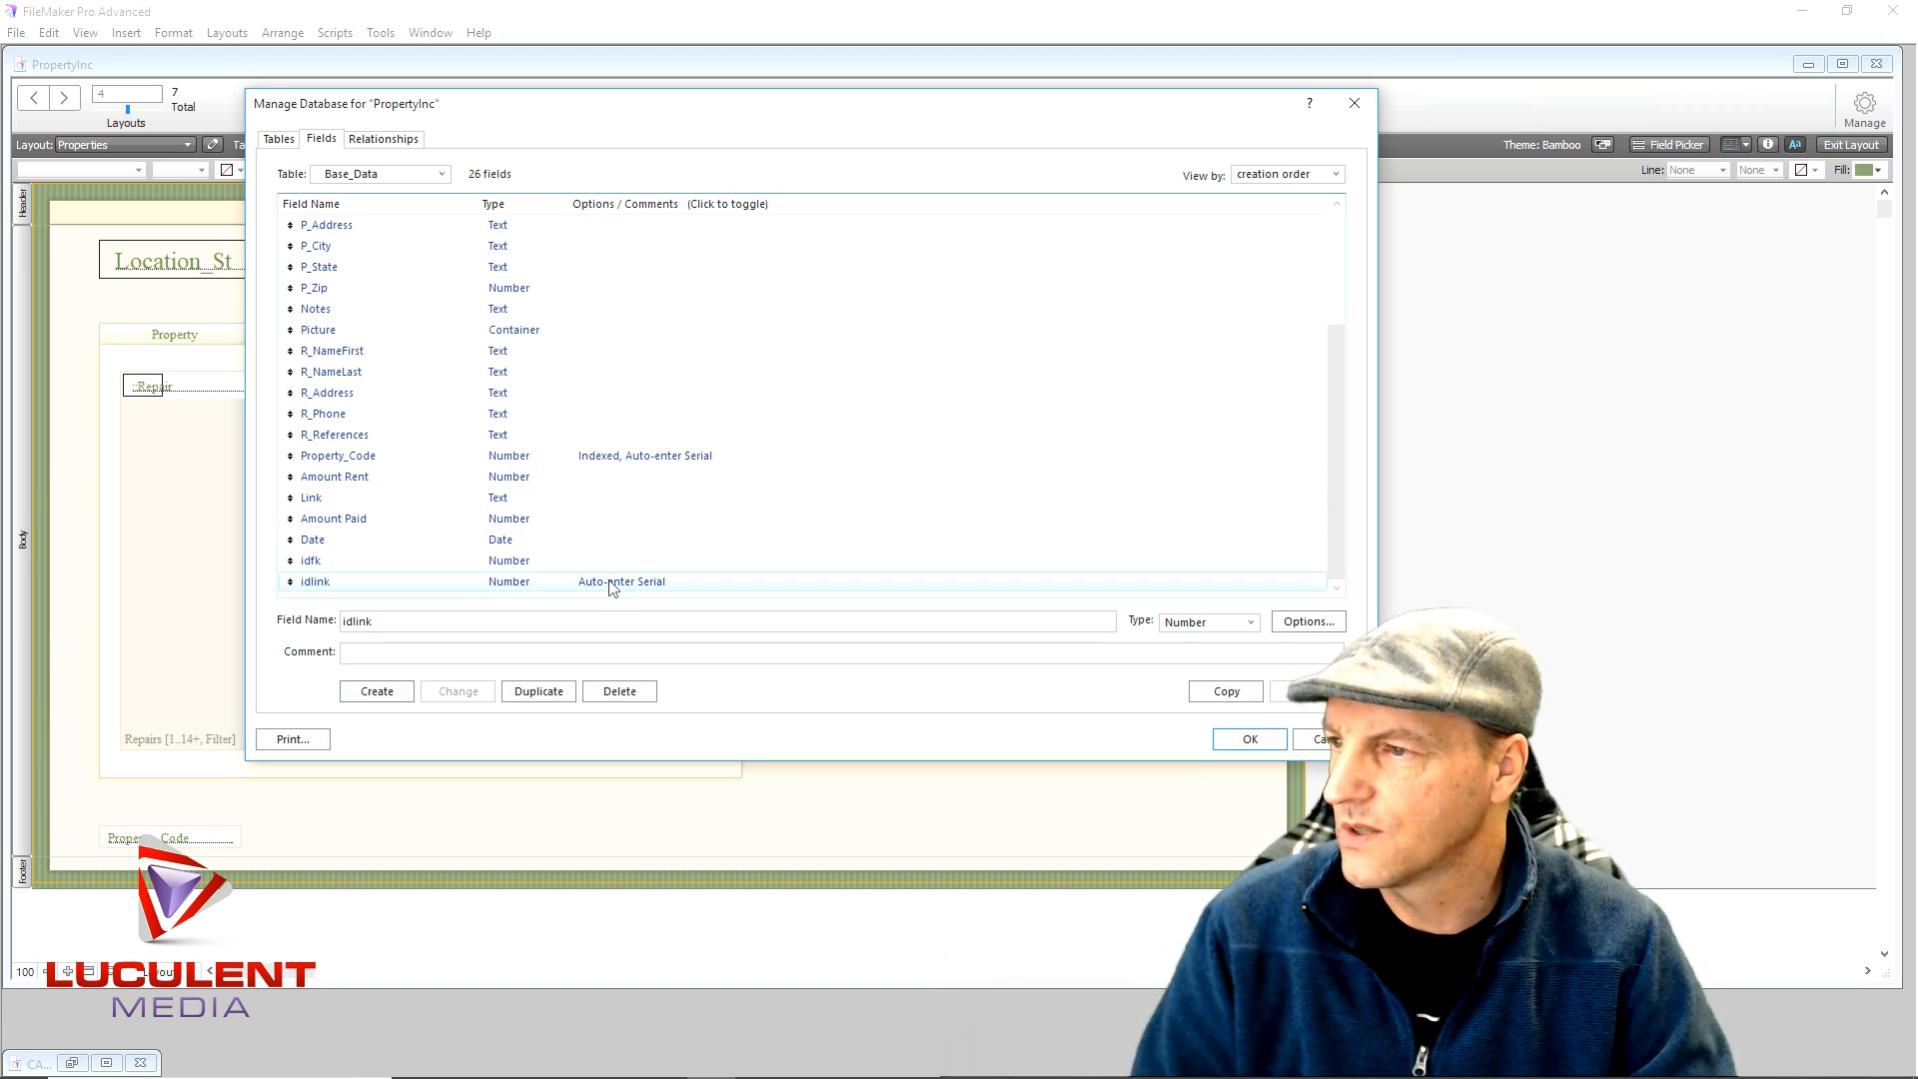
double_click(612, 583)
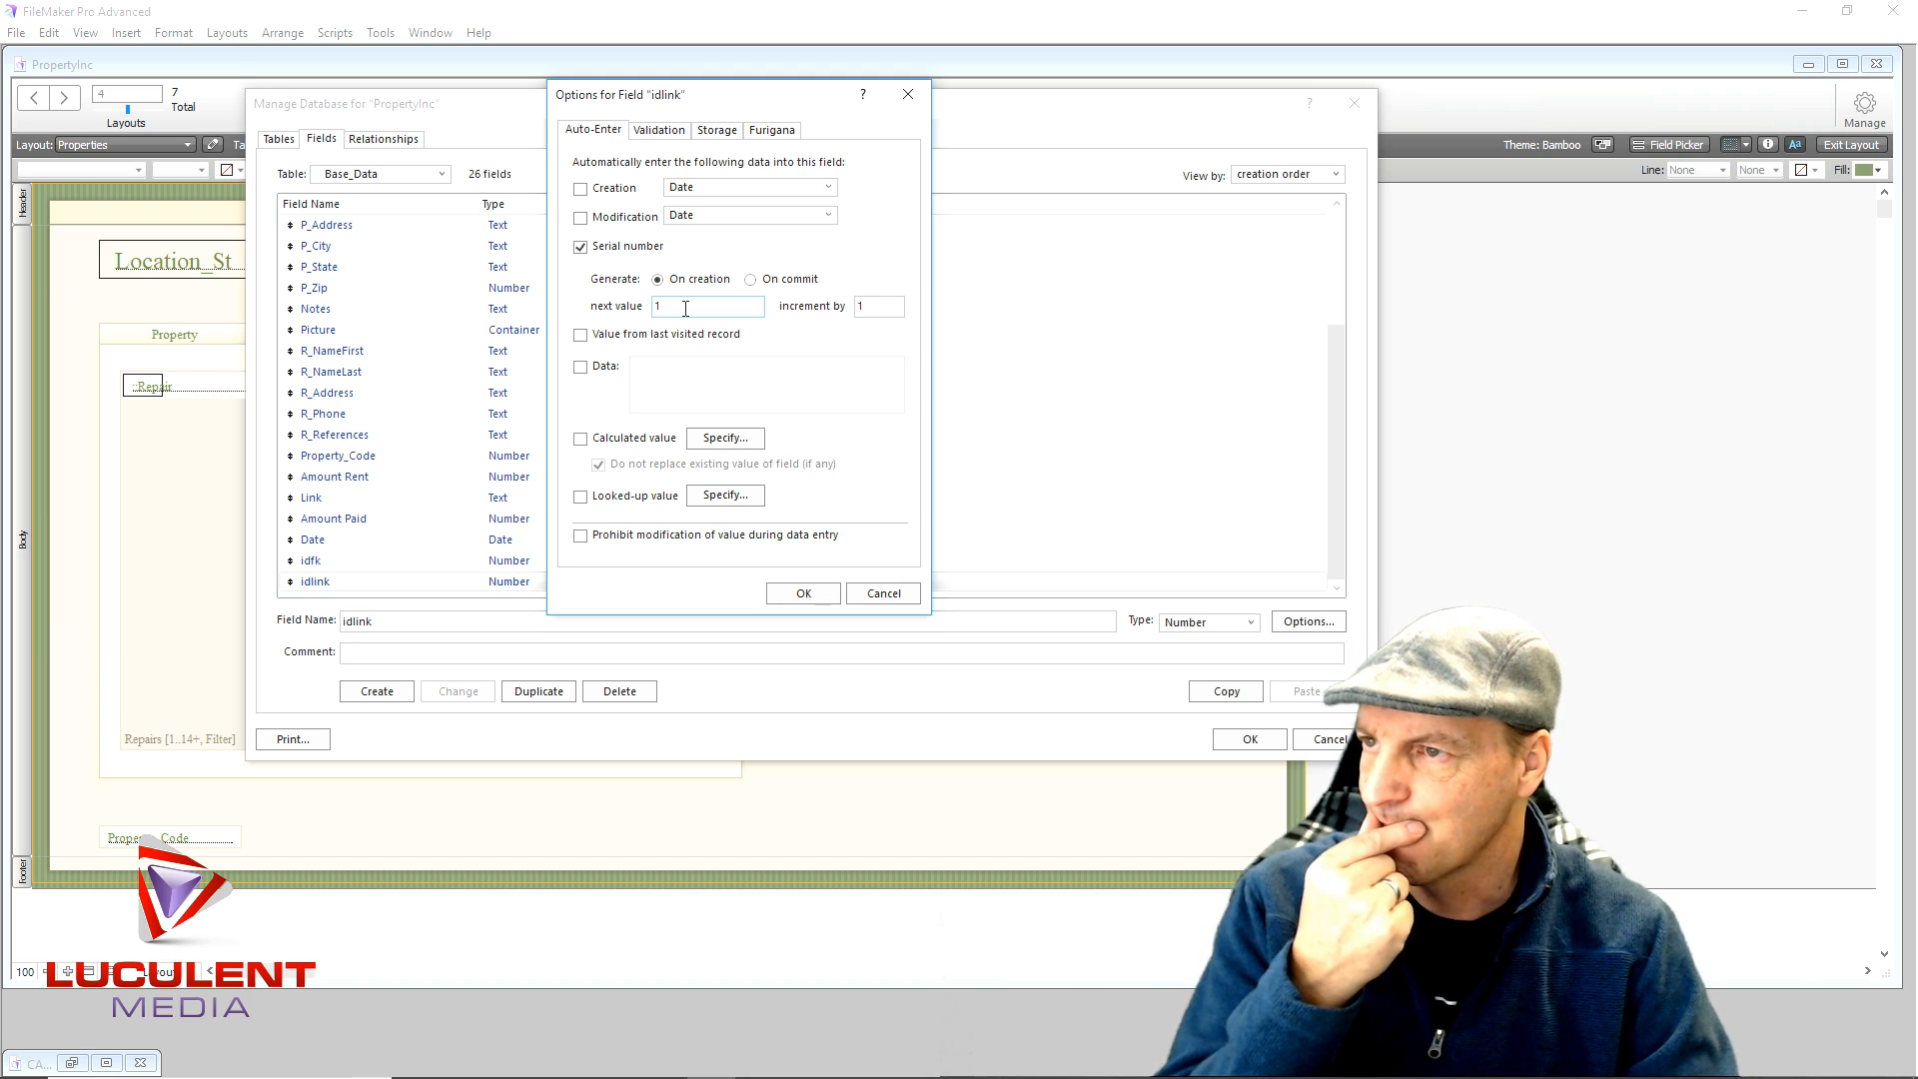
drag(685, 307, 651, 312)
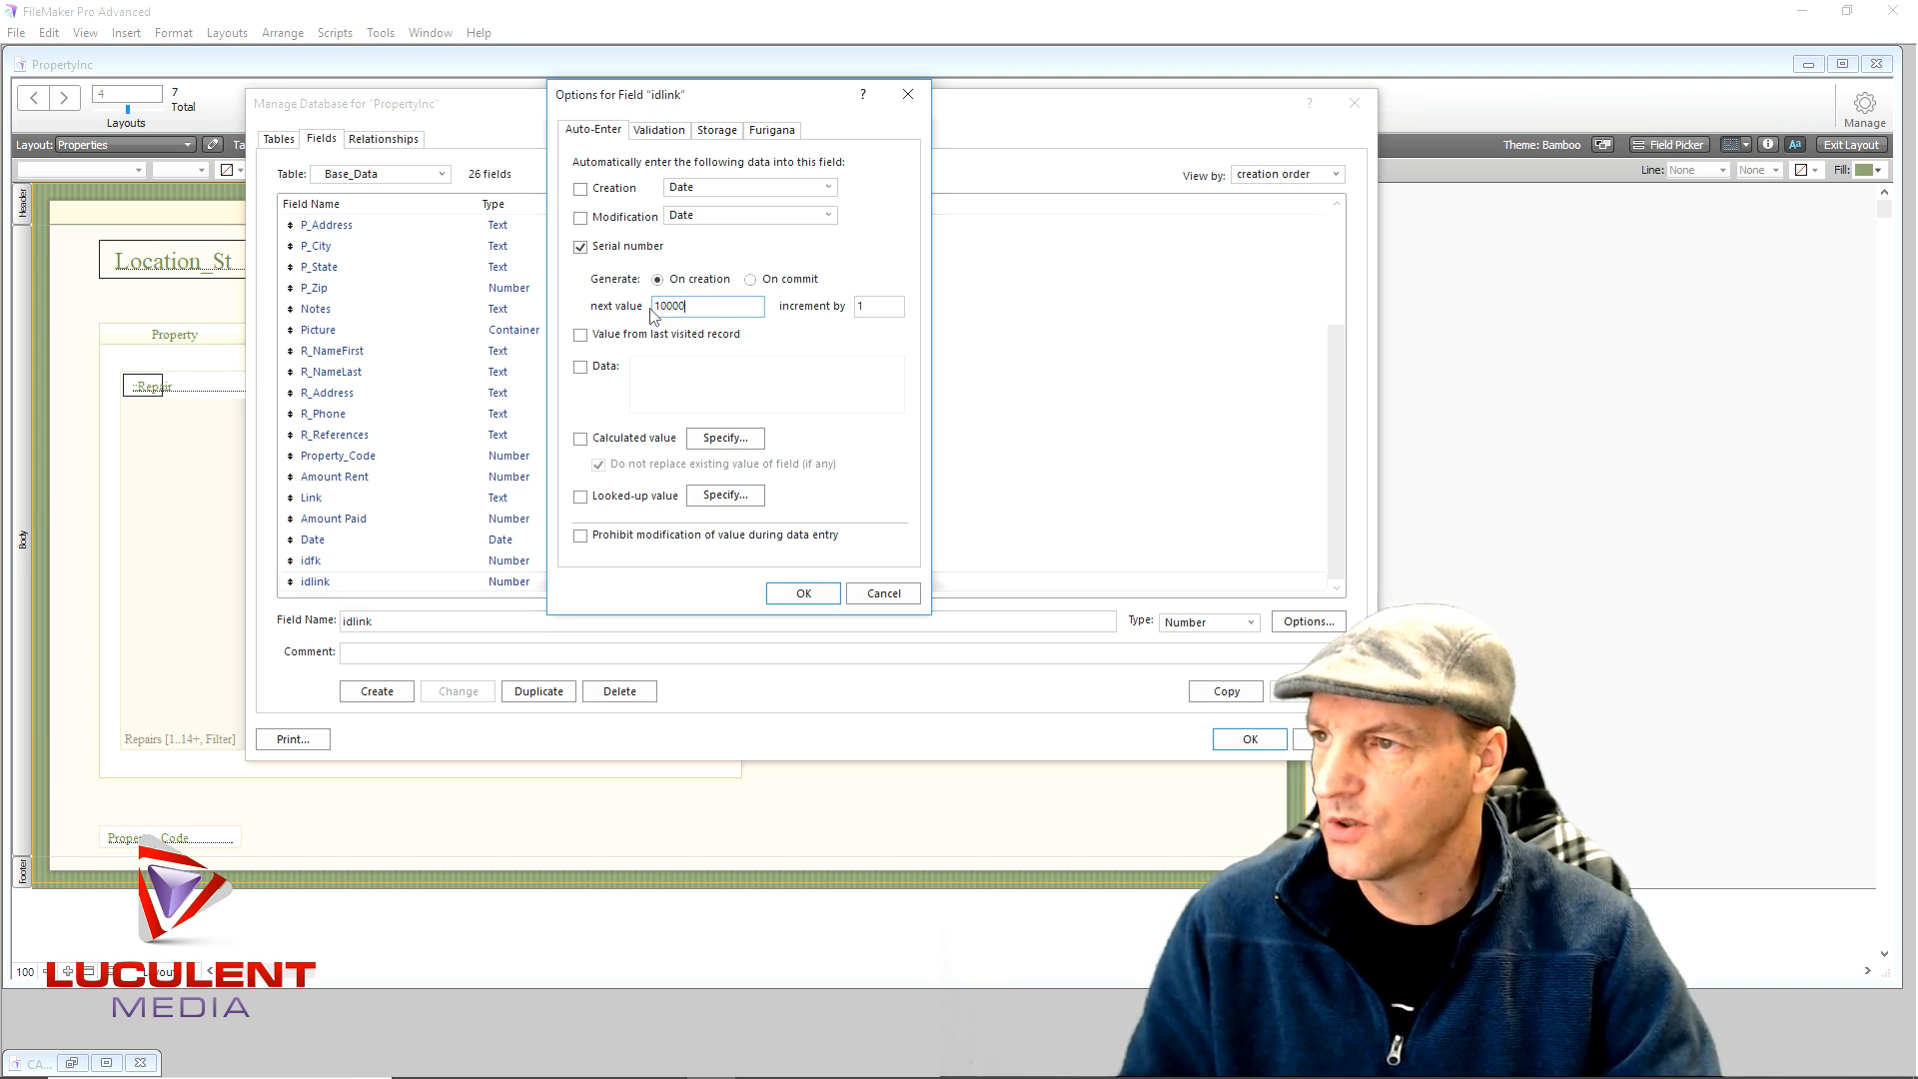
click(802, 593)
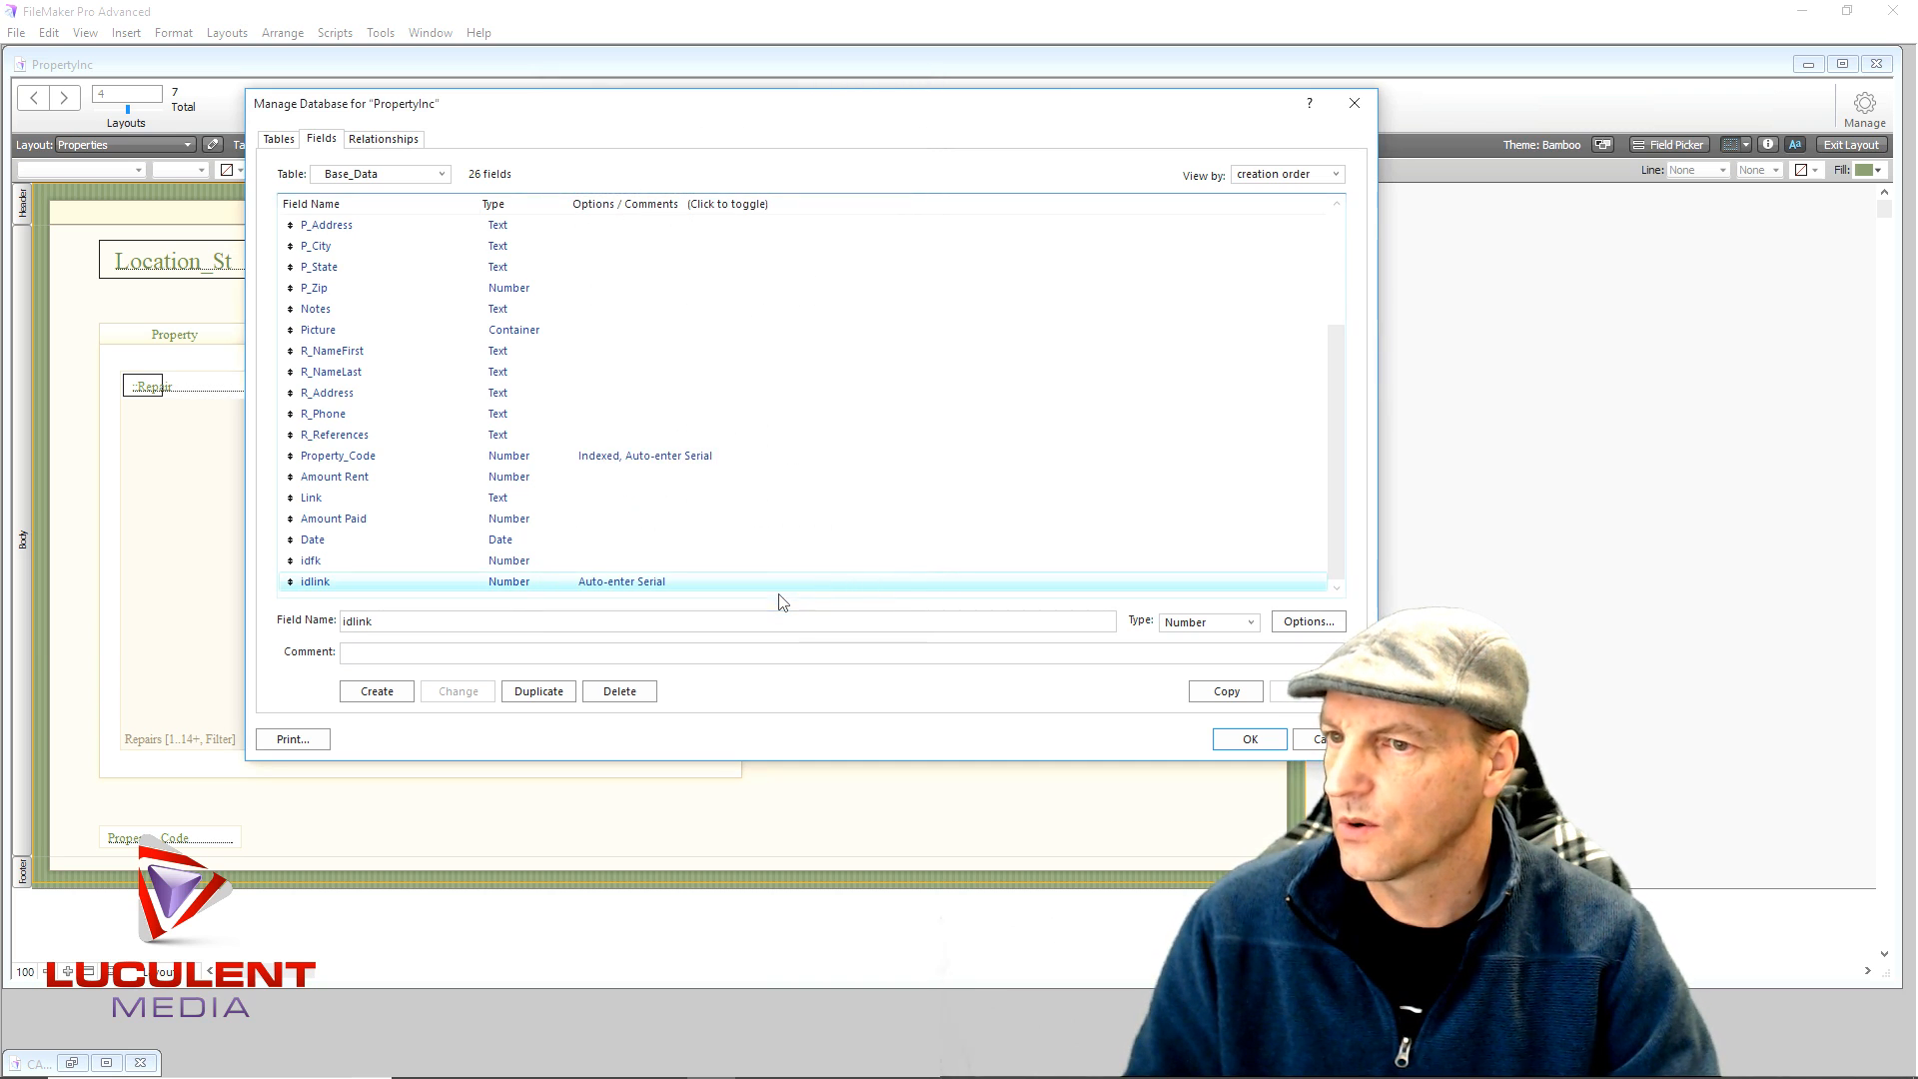
click(1244, 741)
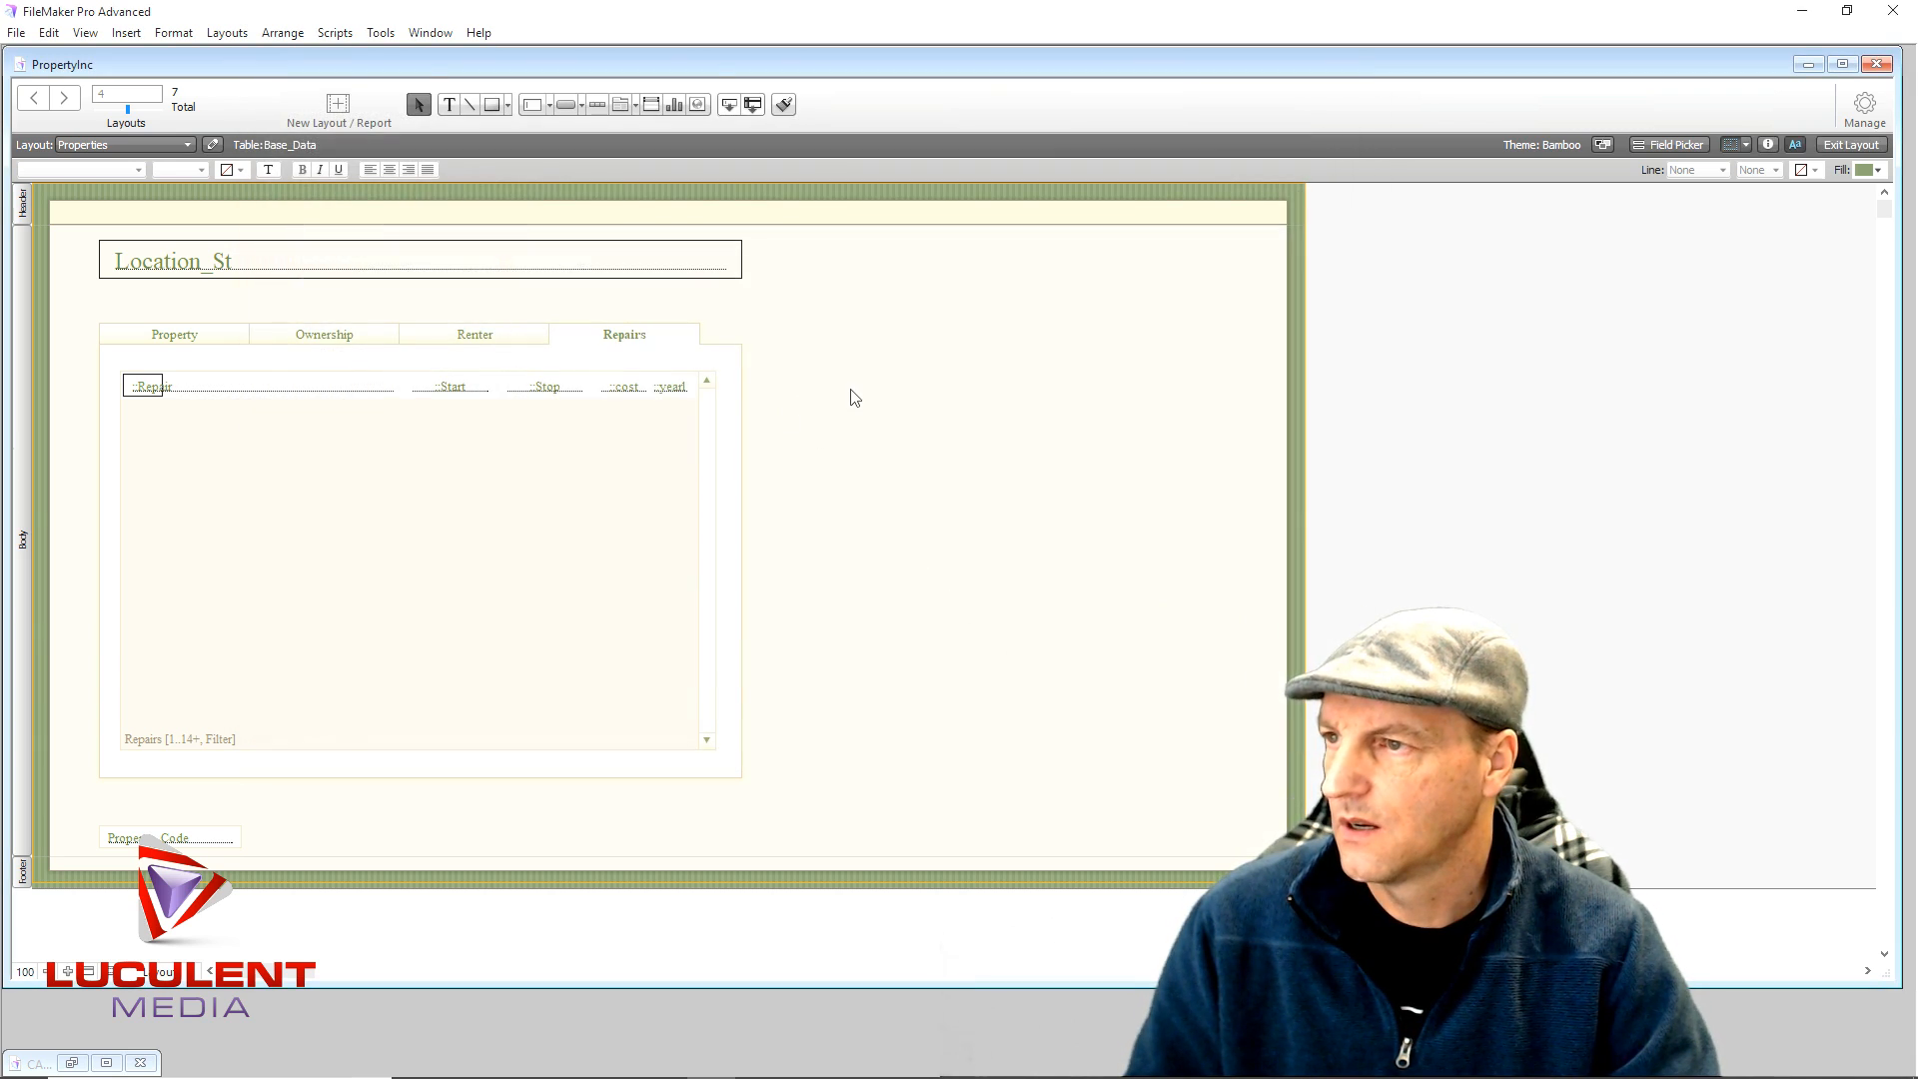
- In Browse mode, try entering 'Water Heater' on the Repairs tab and dismiss the idlink error
click(1851, 145)
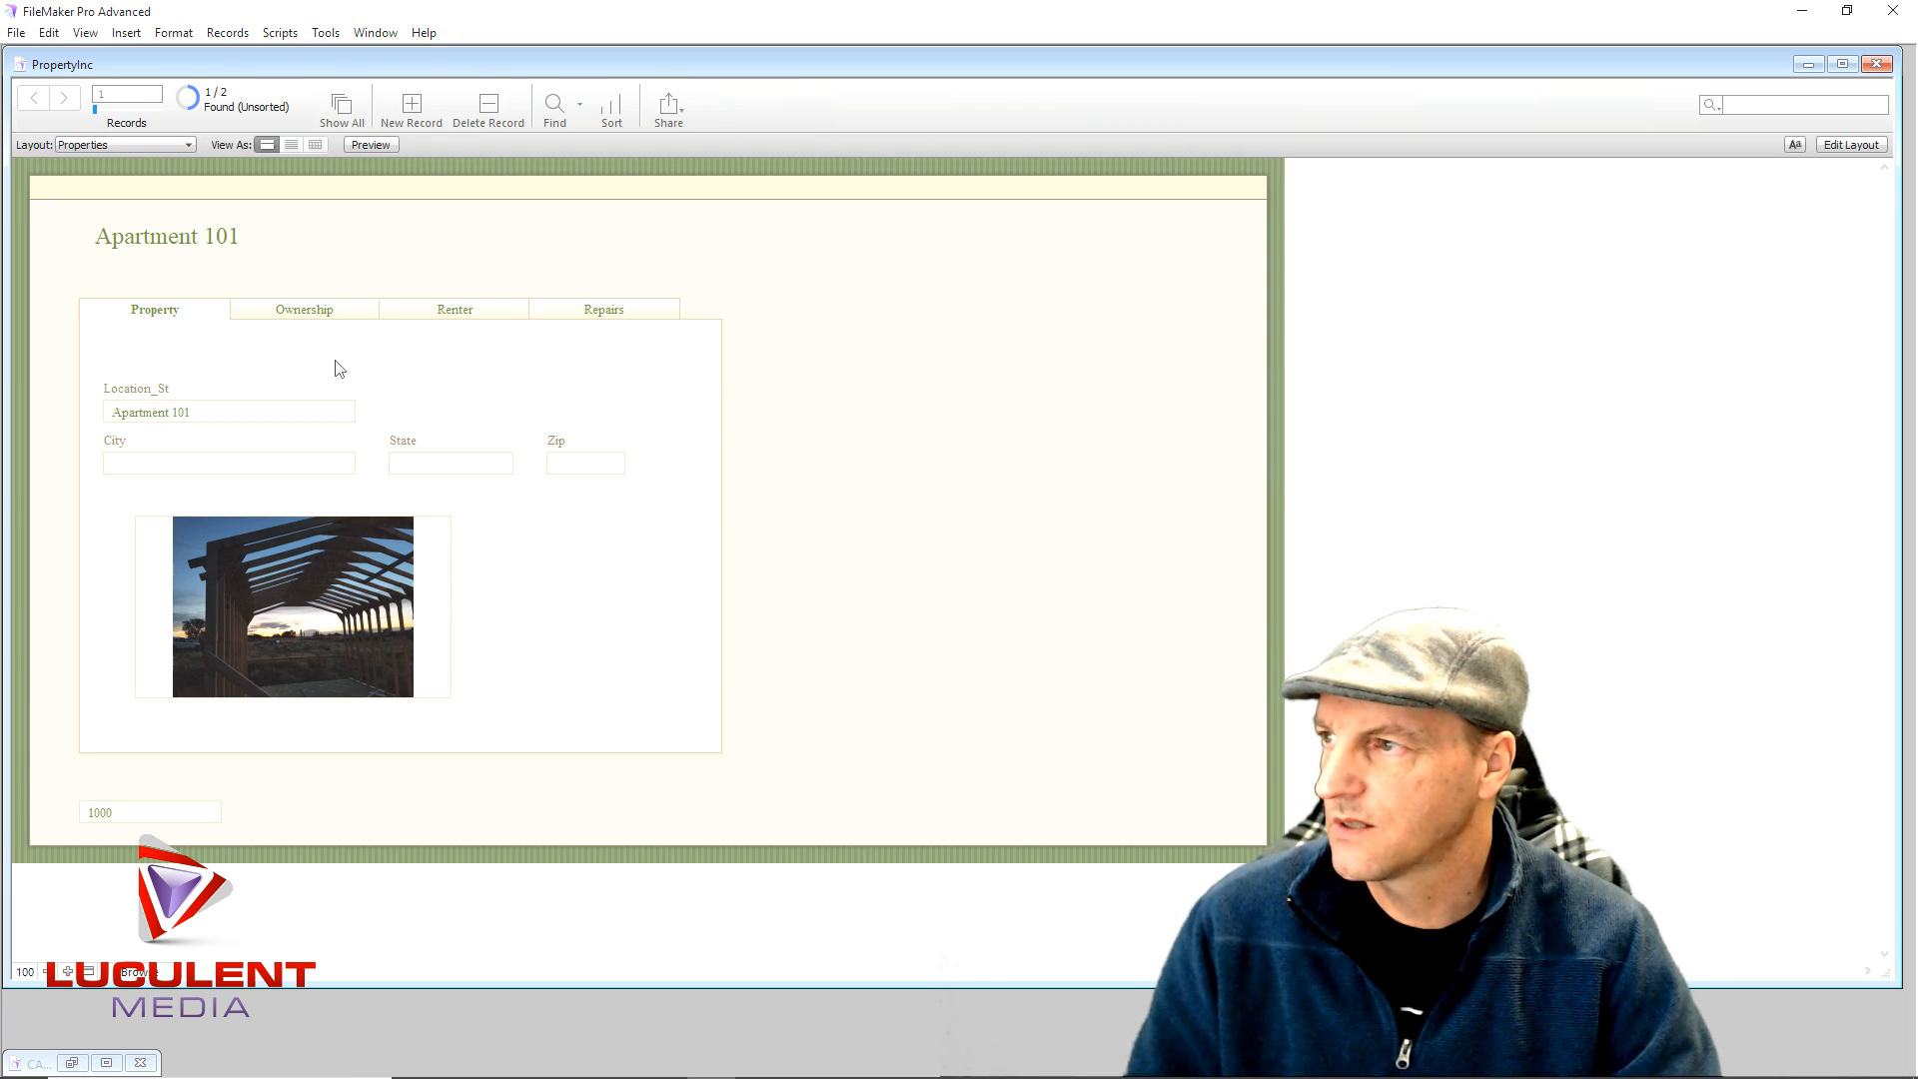
click(604, 309)
click(174, 359)
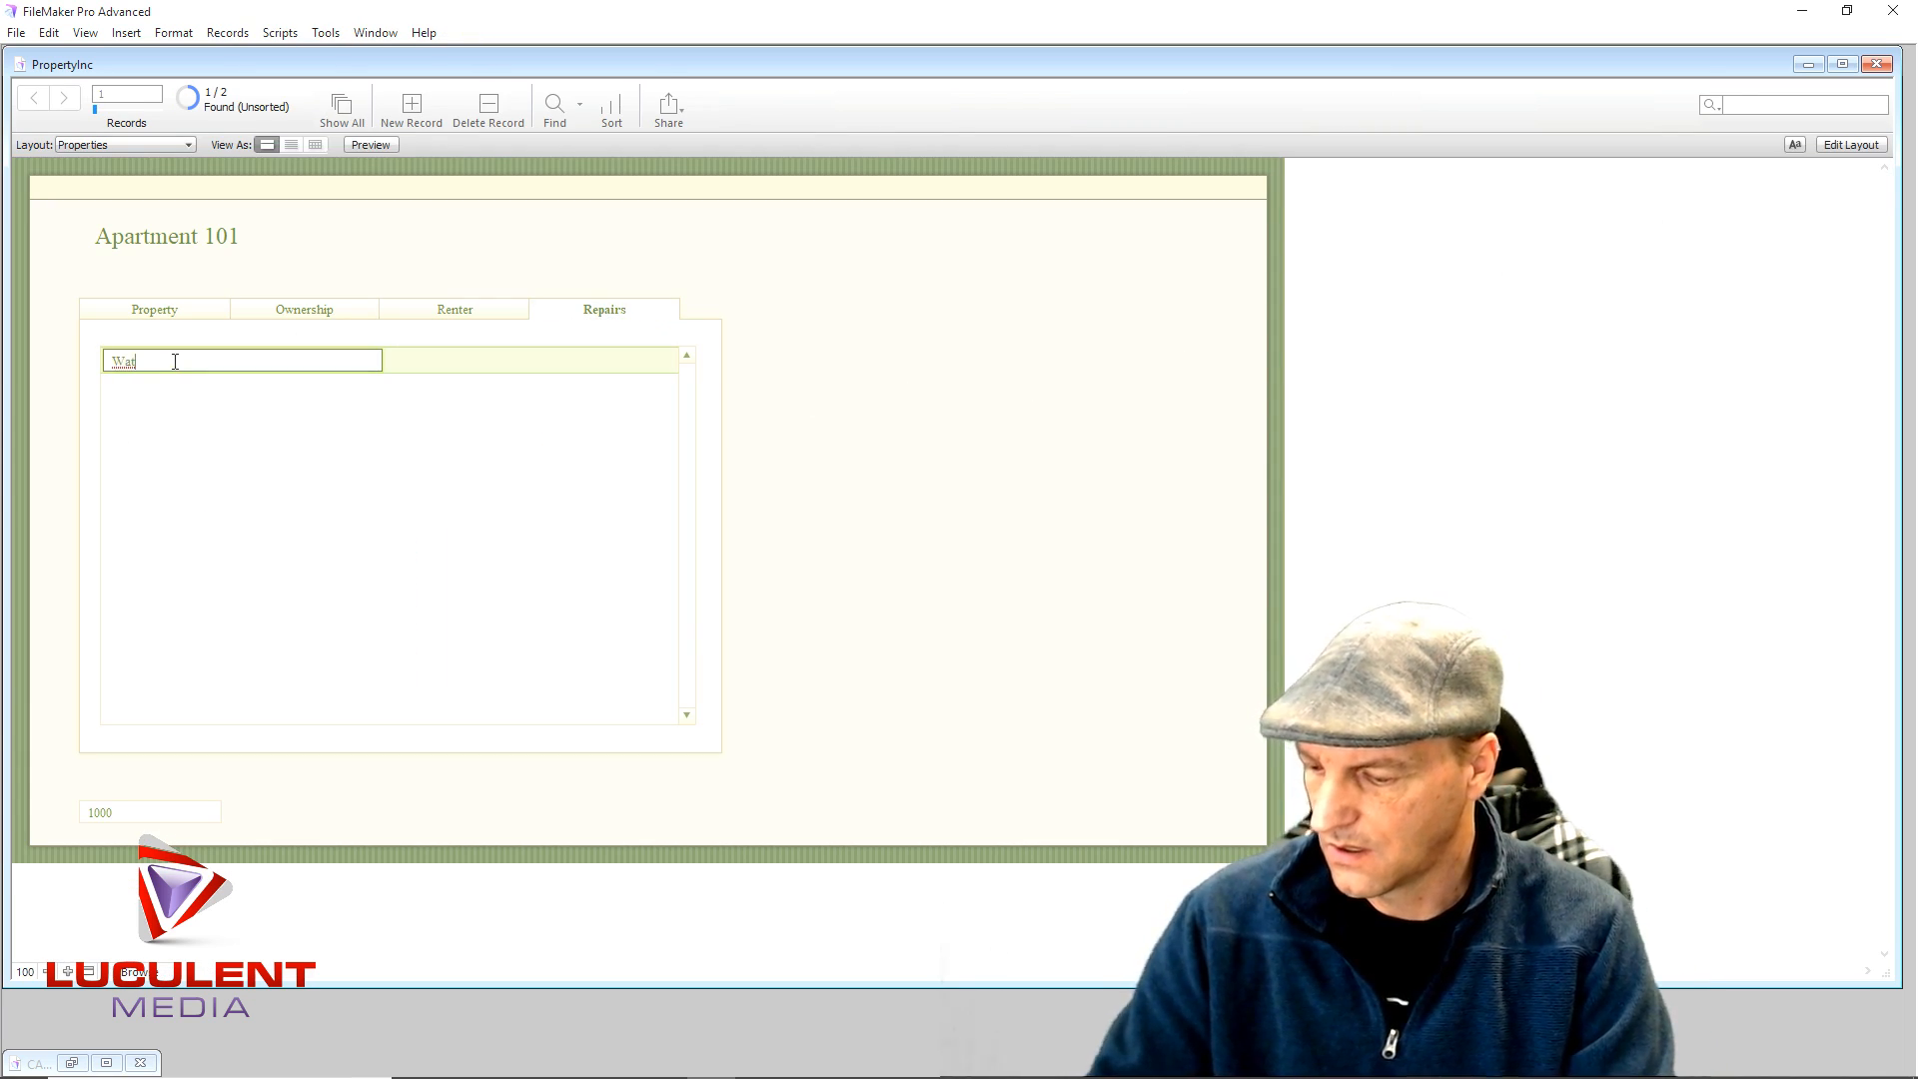
text(Water Heater)
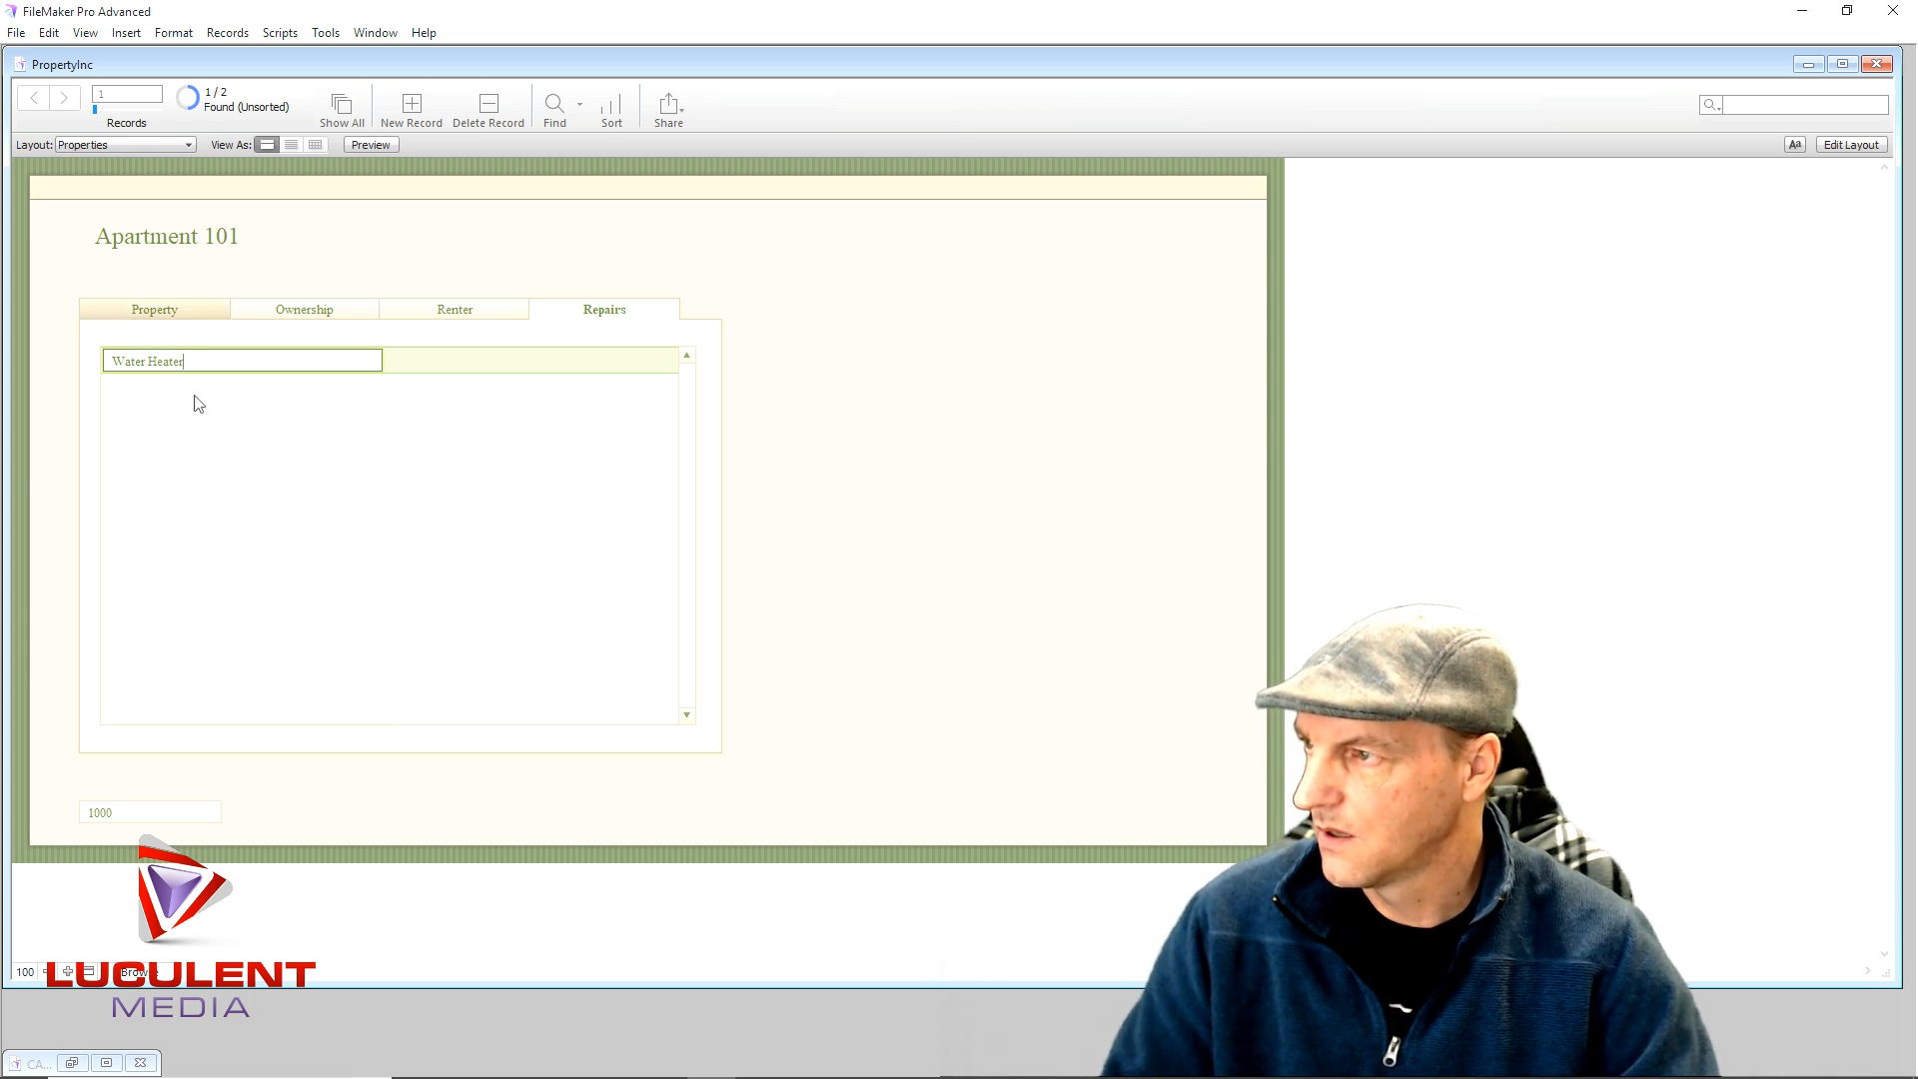
click(312, 421)
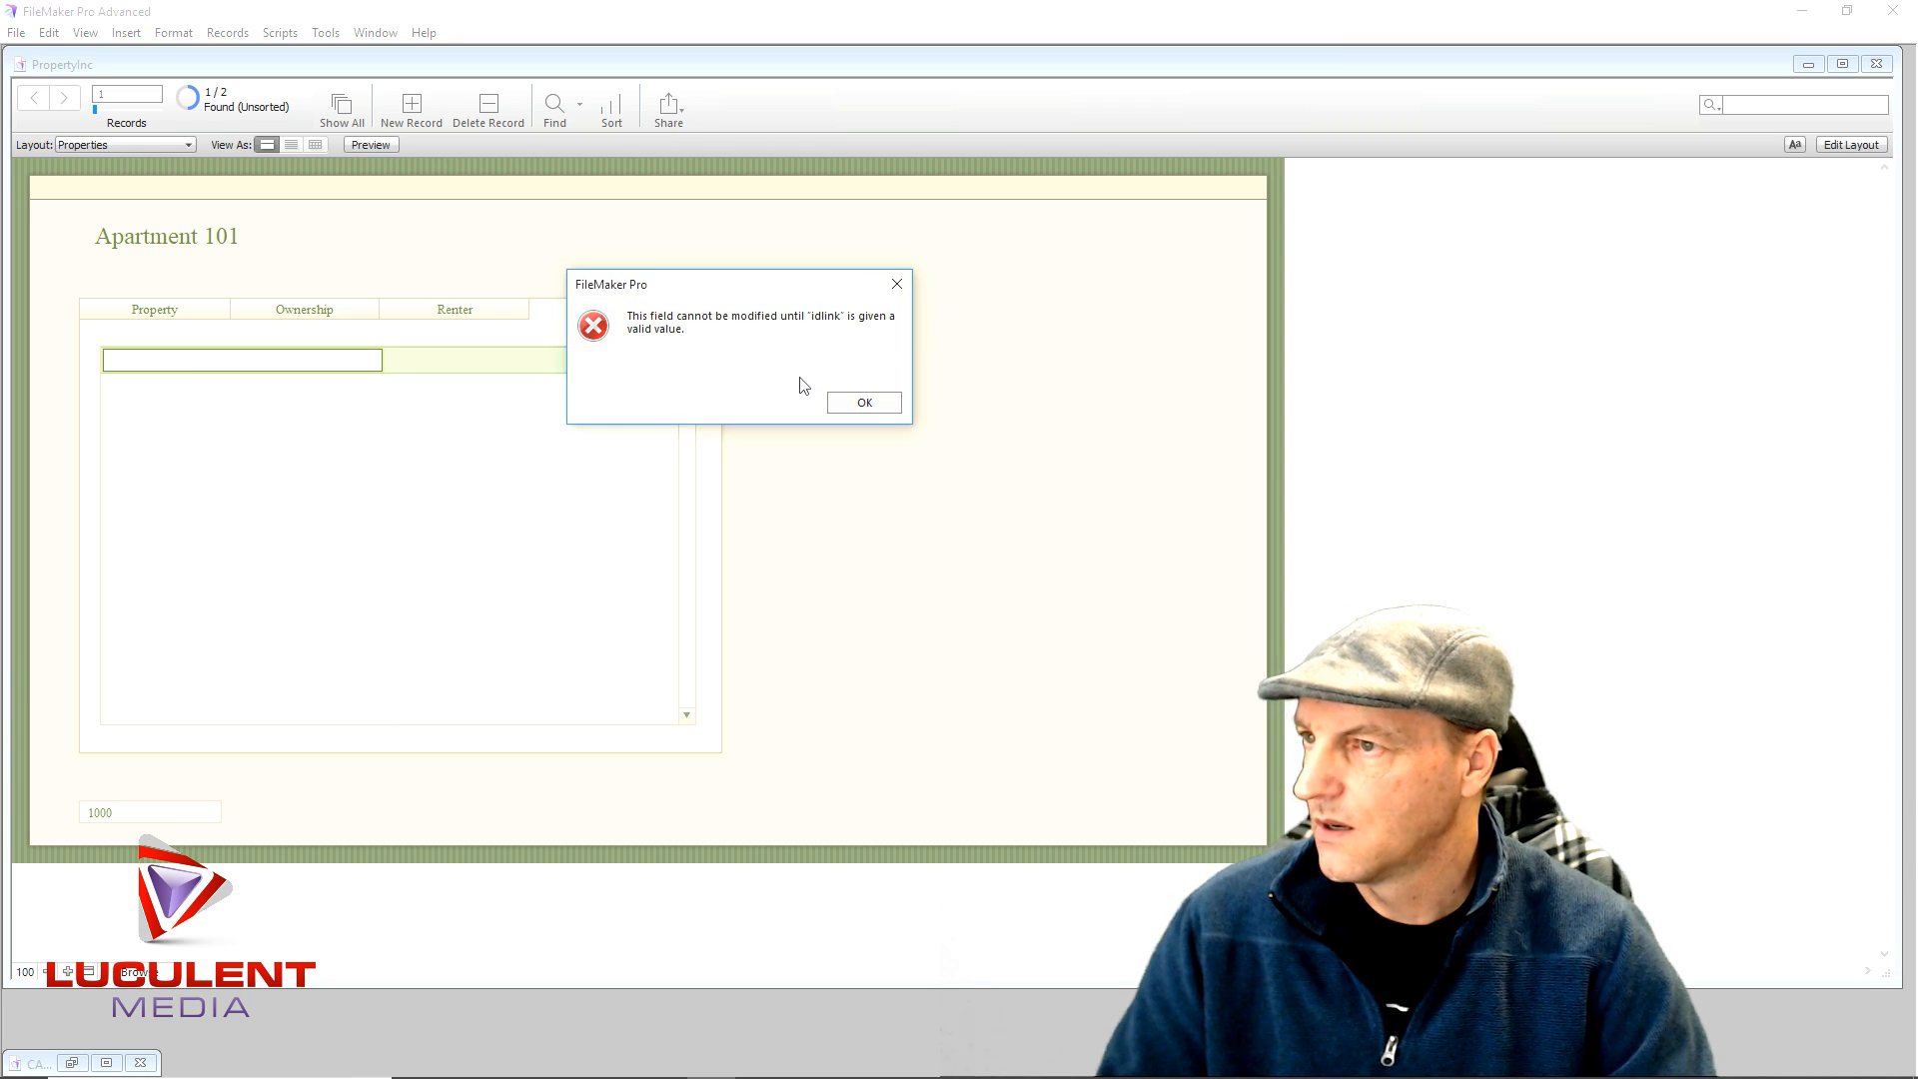
click(861, 401)
- Create a new property record and enter a 'water' repair in its Repairs portal row
click(412, 108)
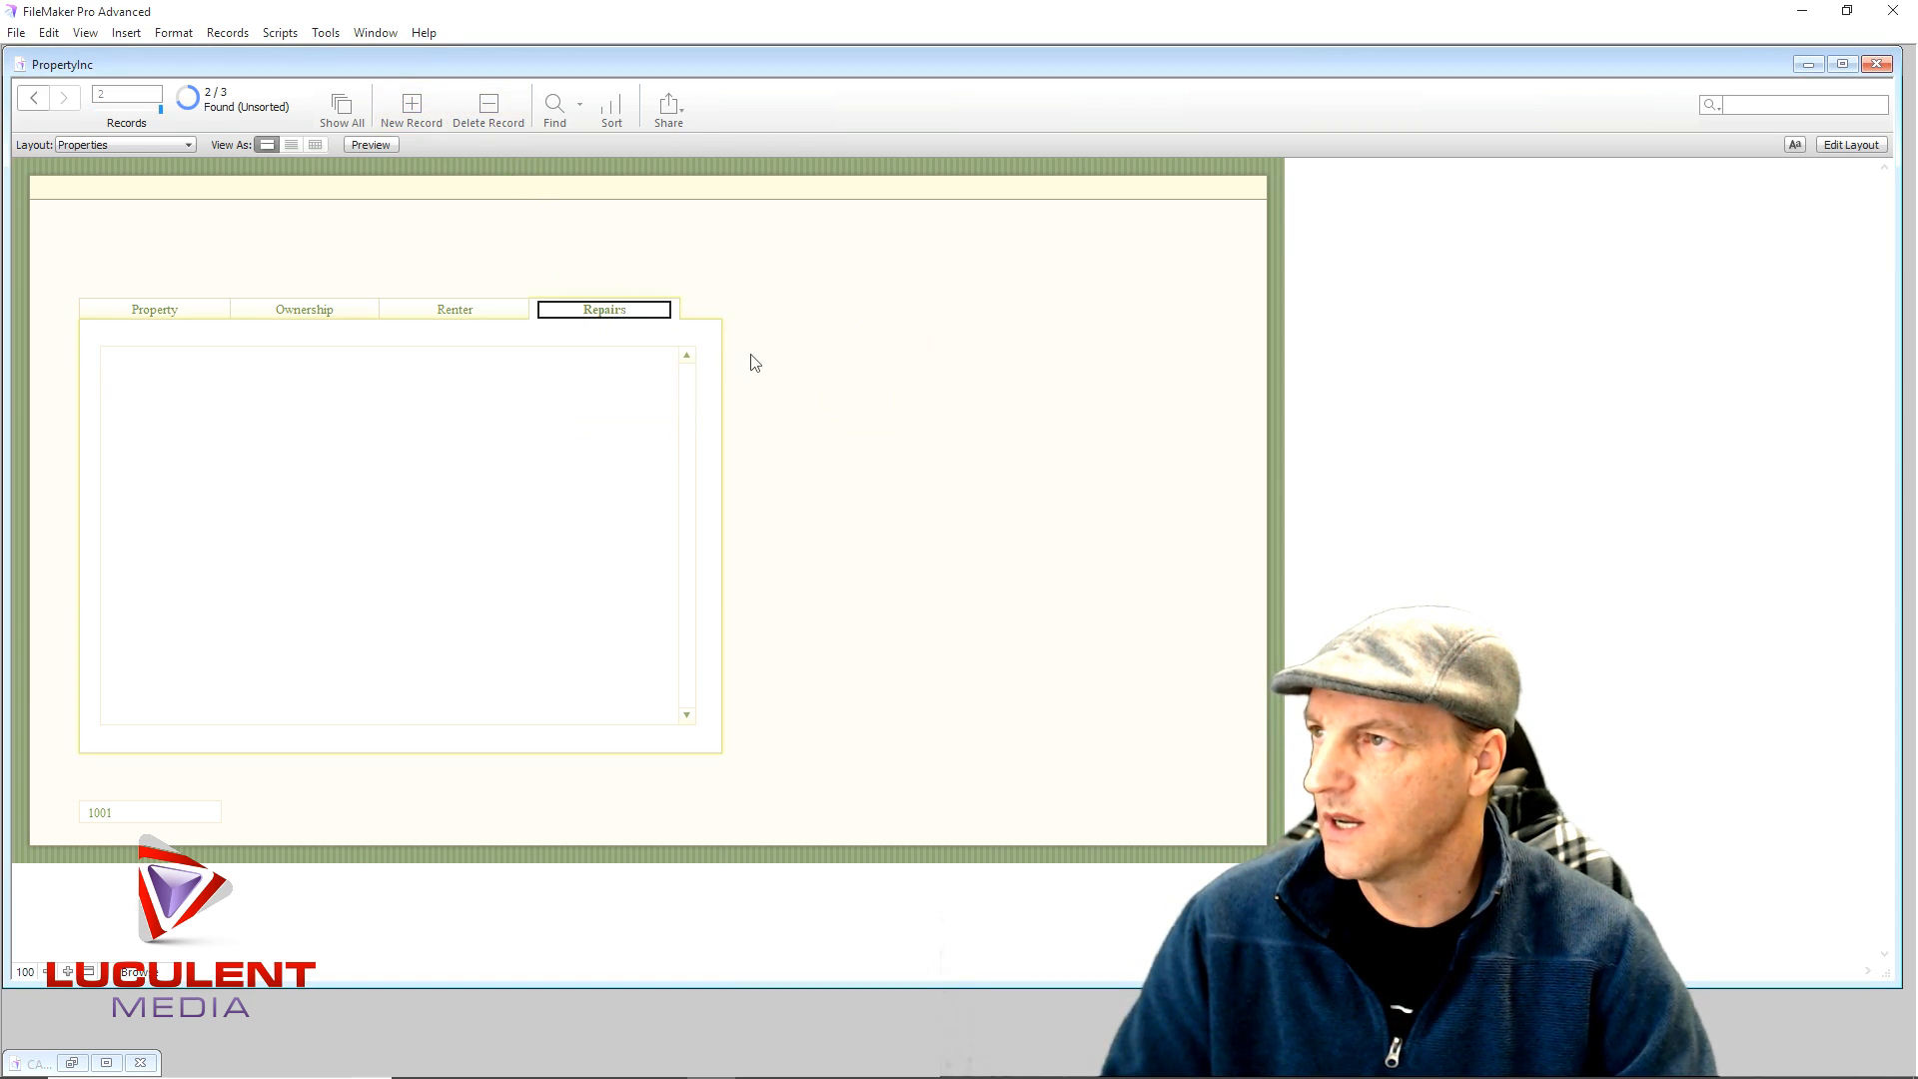
click(137, 361)
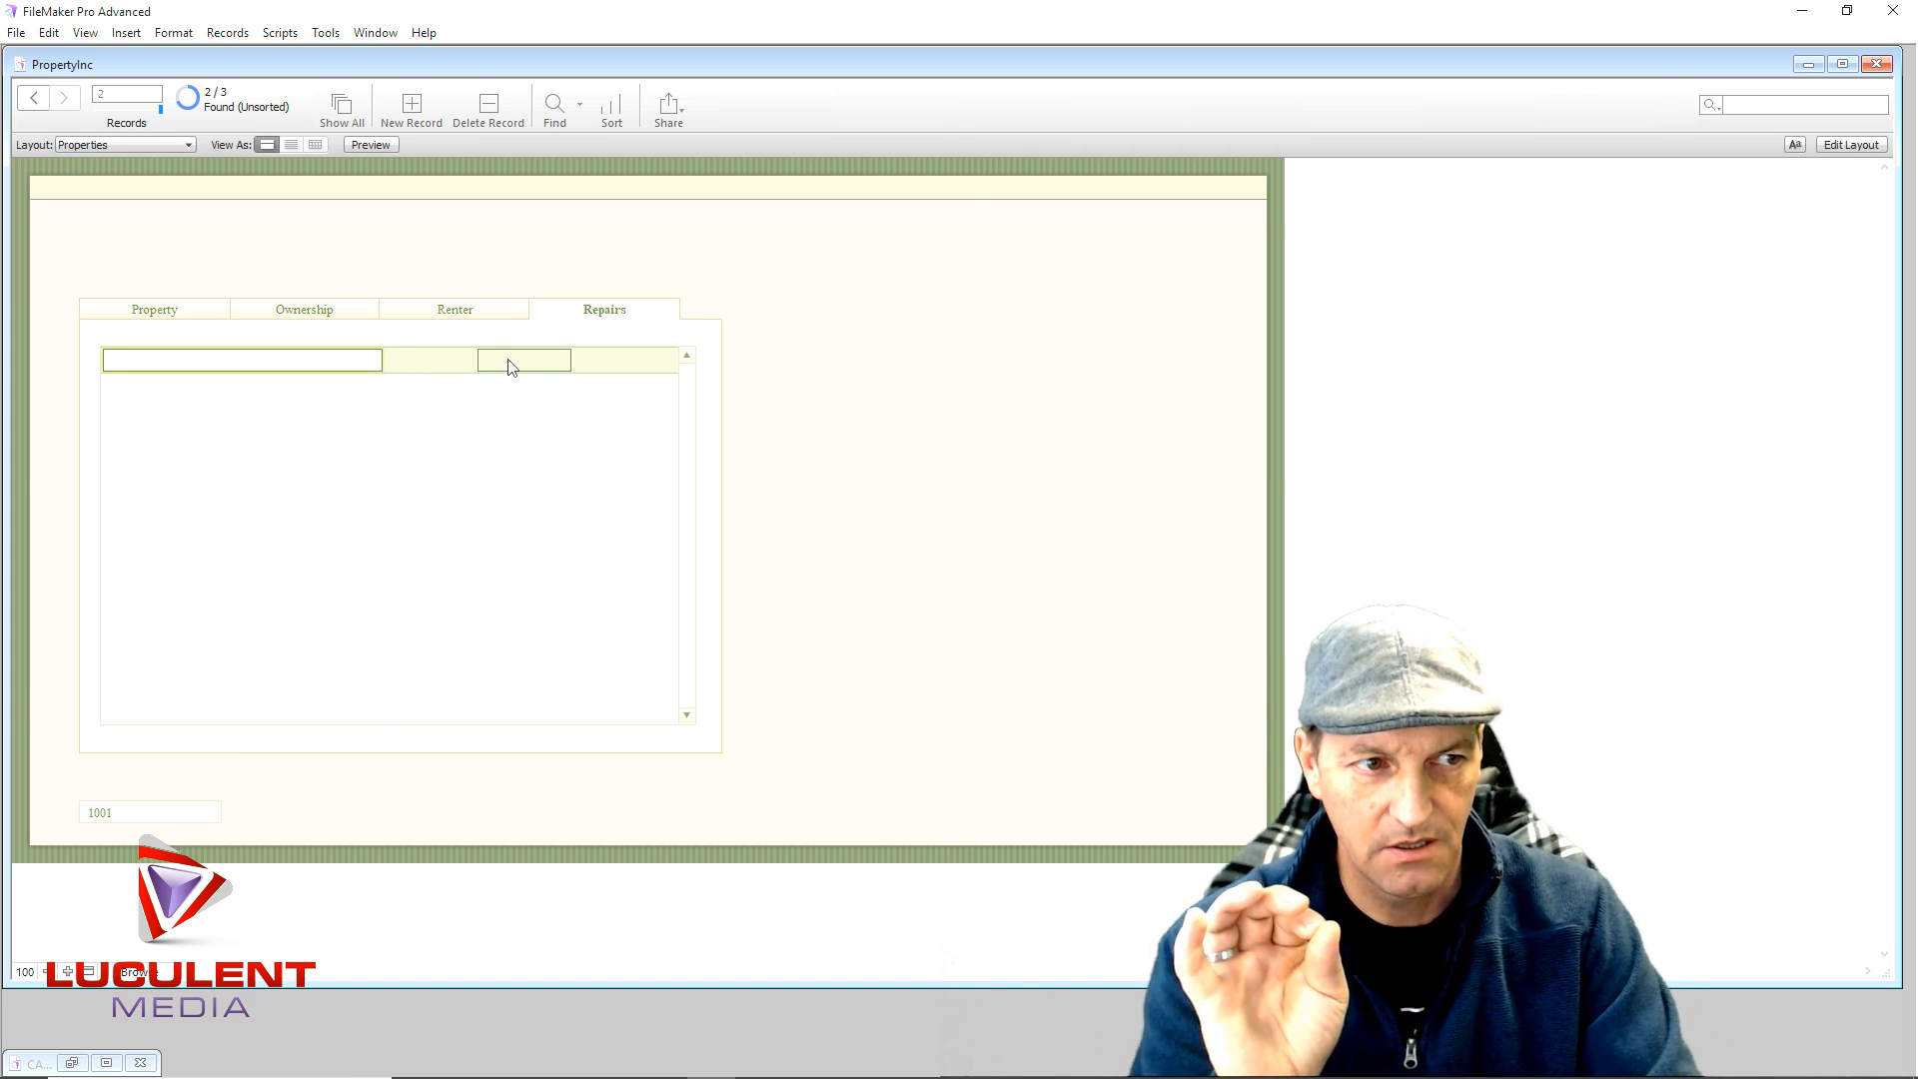
text(water heater)
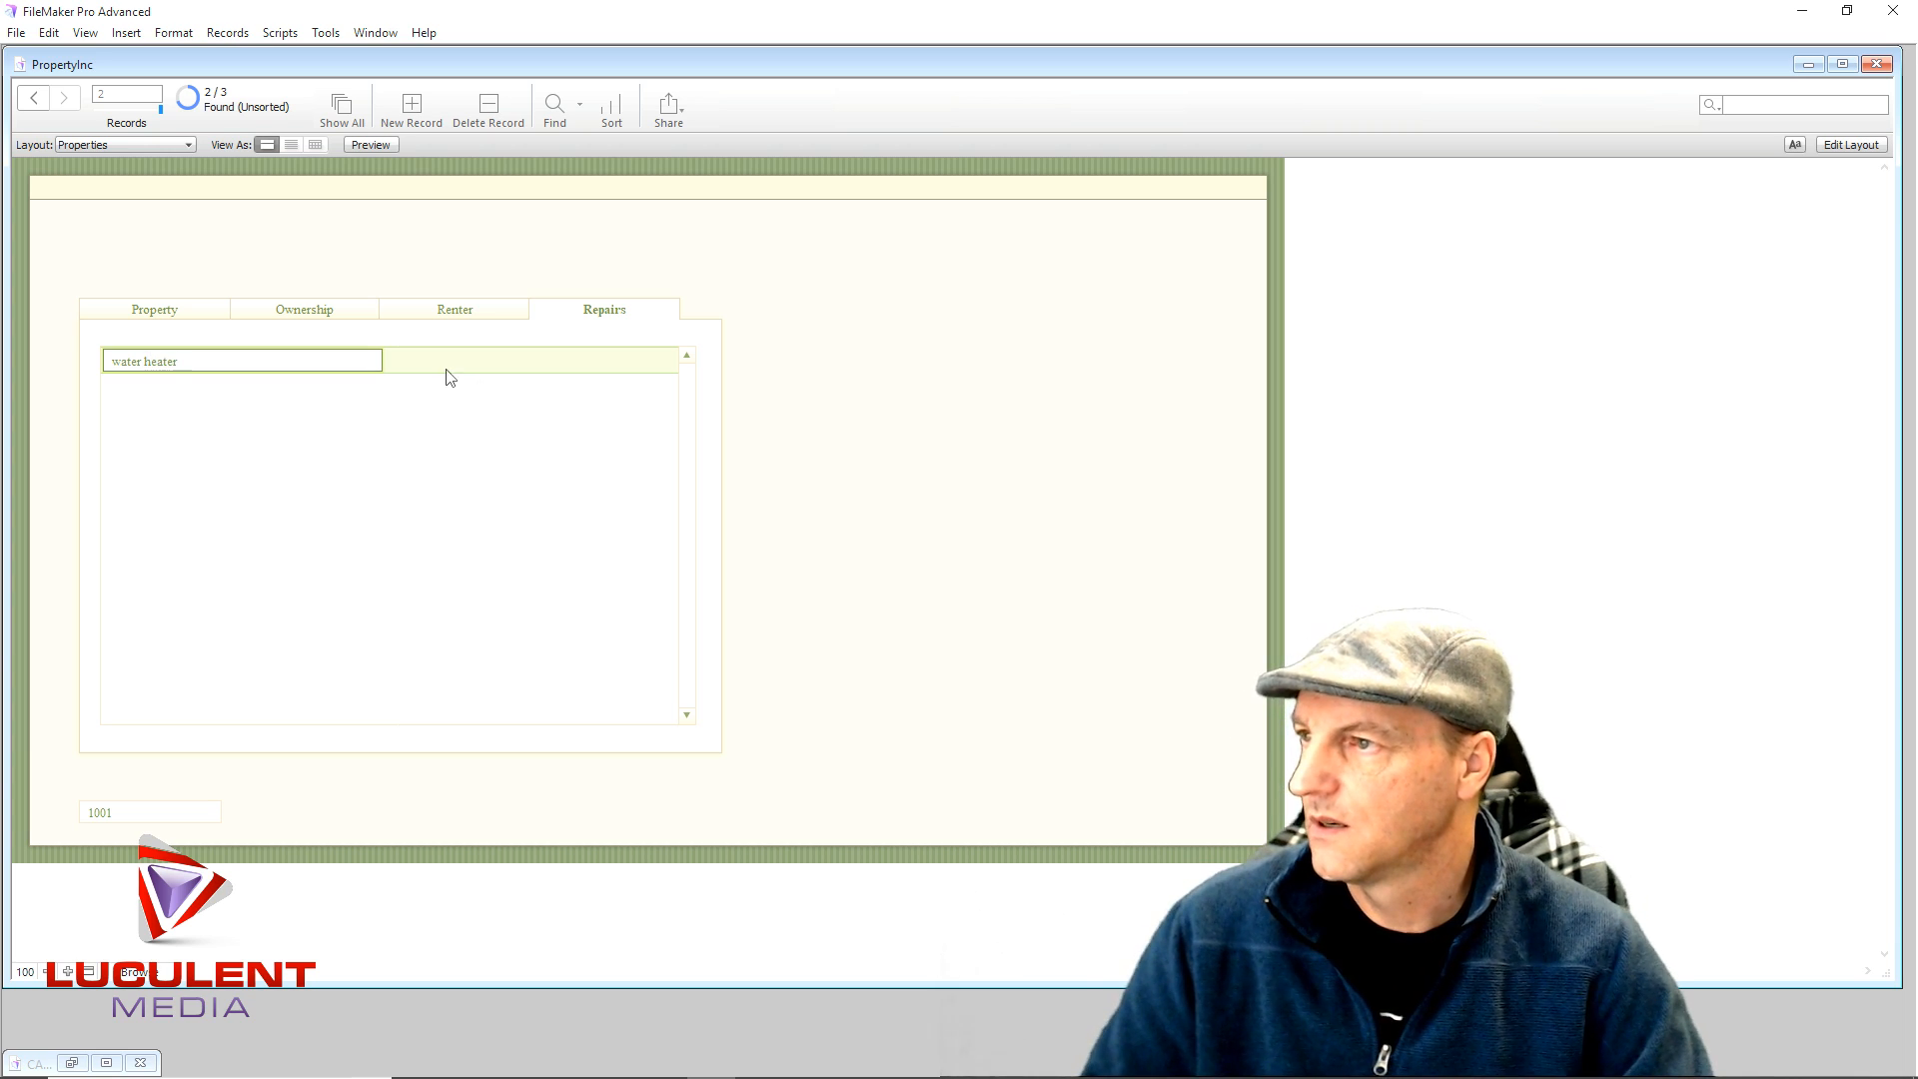
click(442, 364)
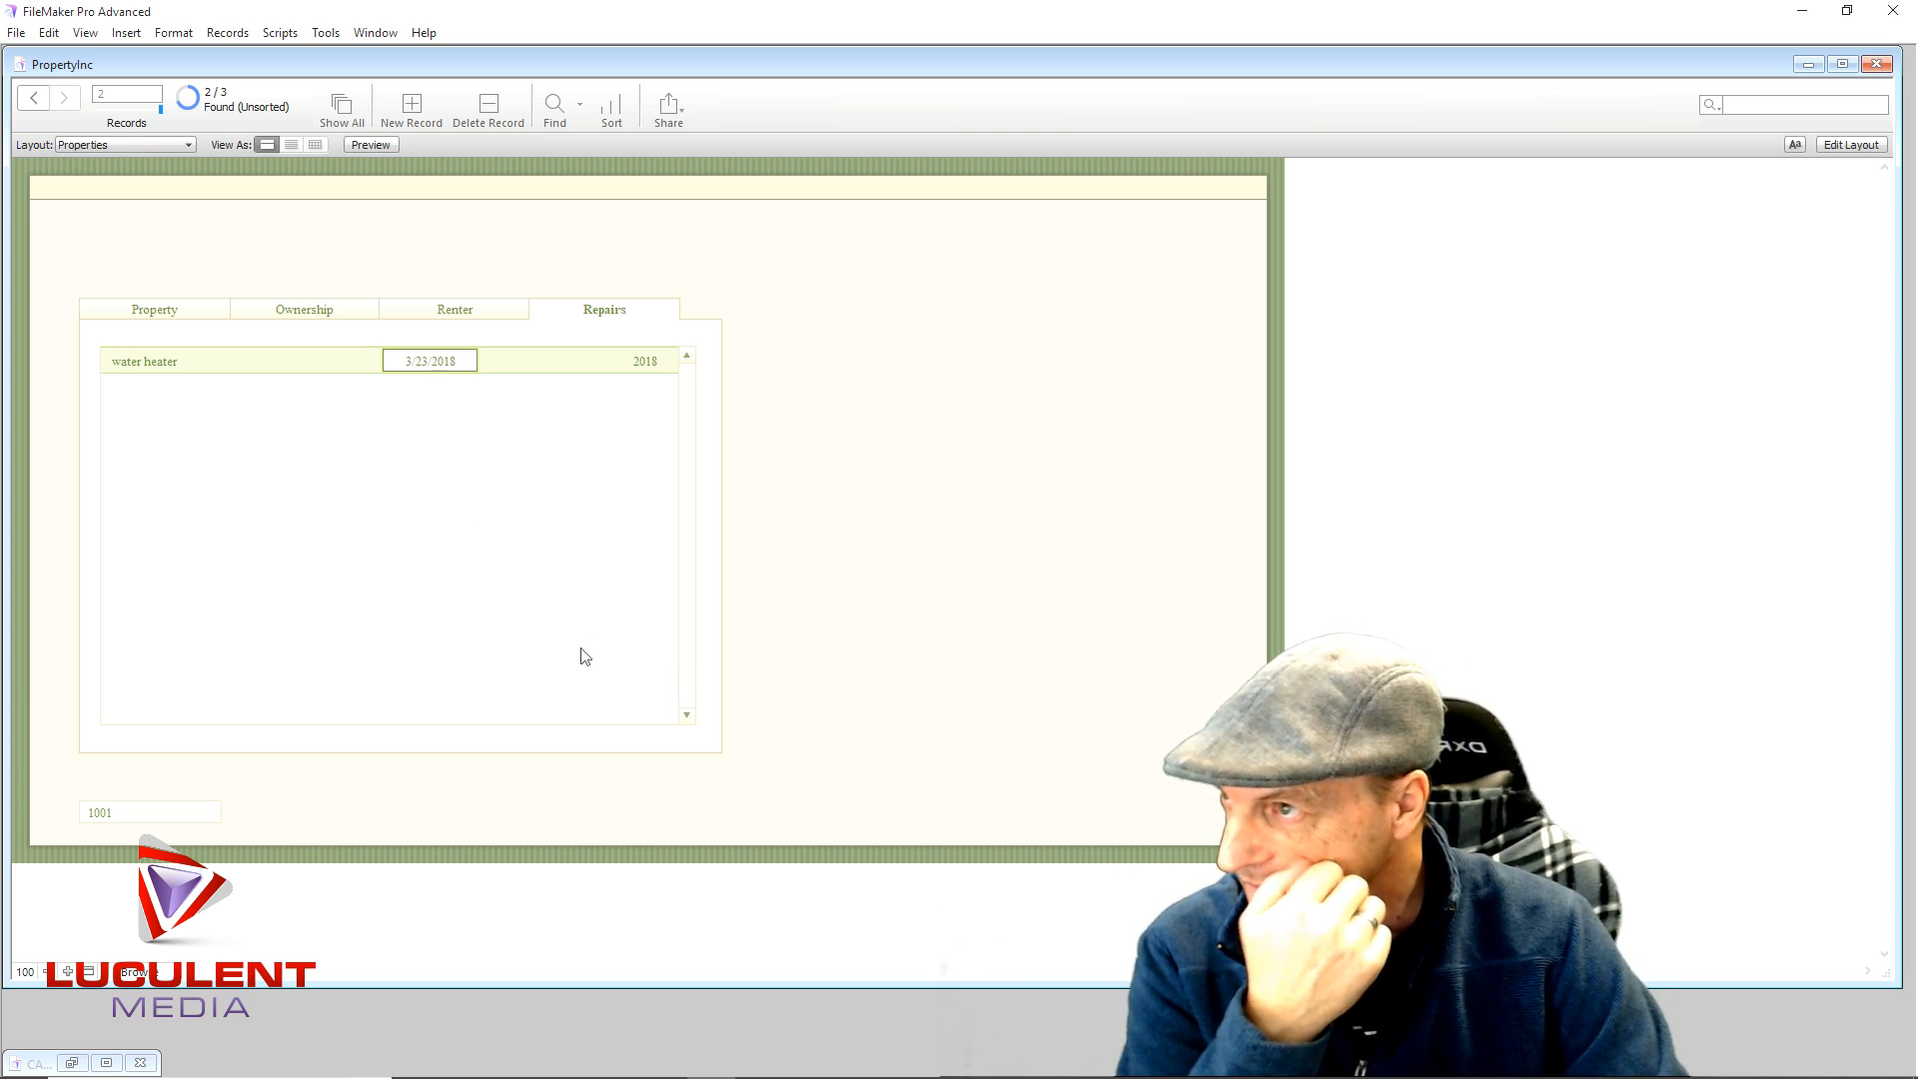
click(151, 310)
click(177, 409)
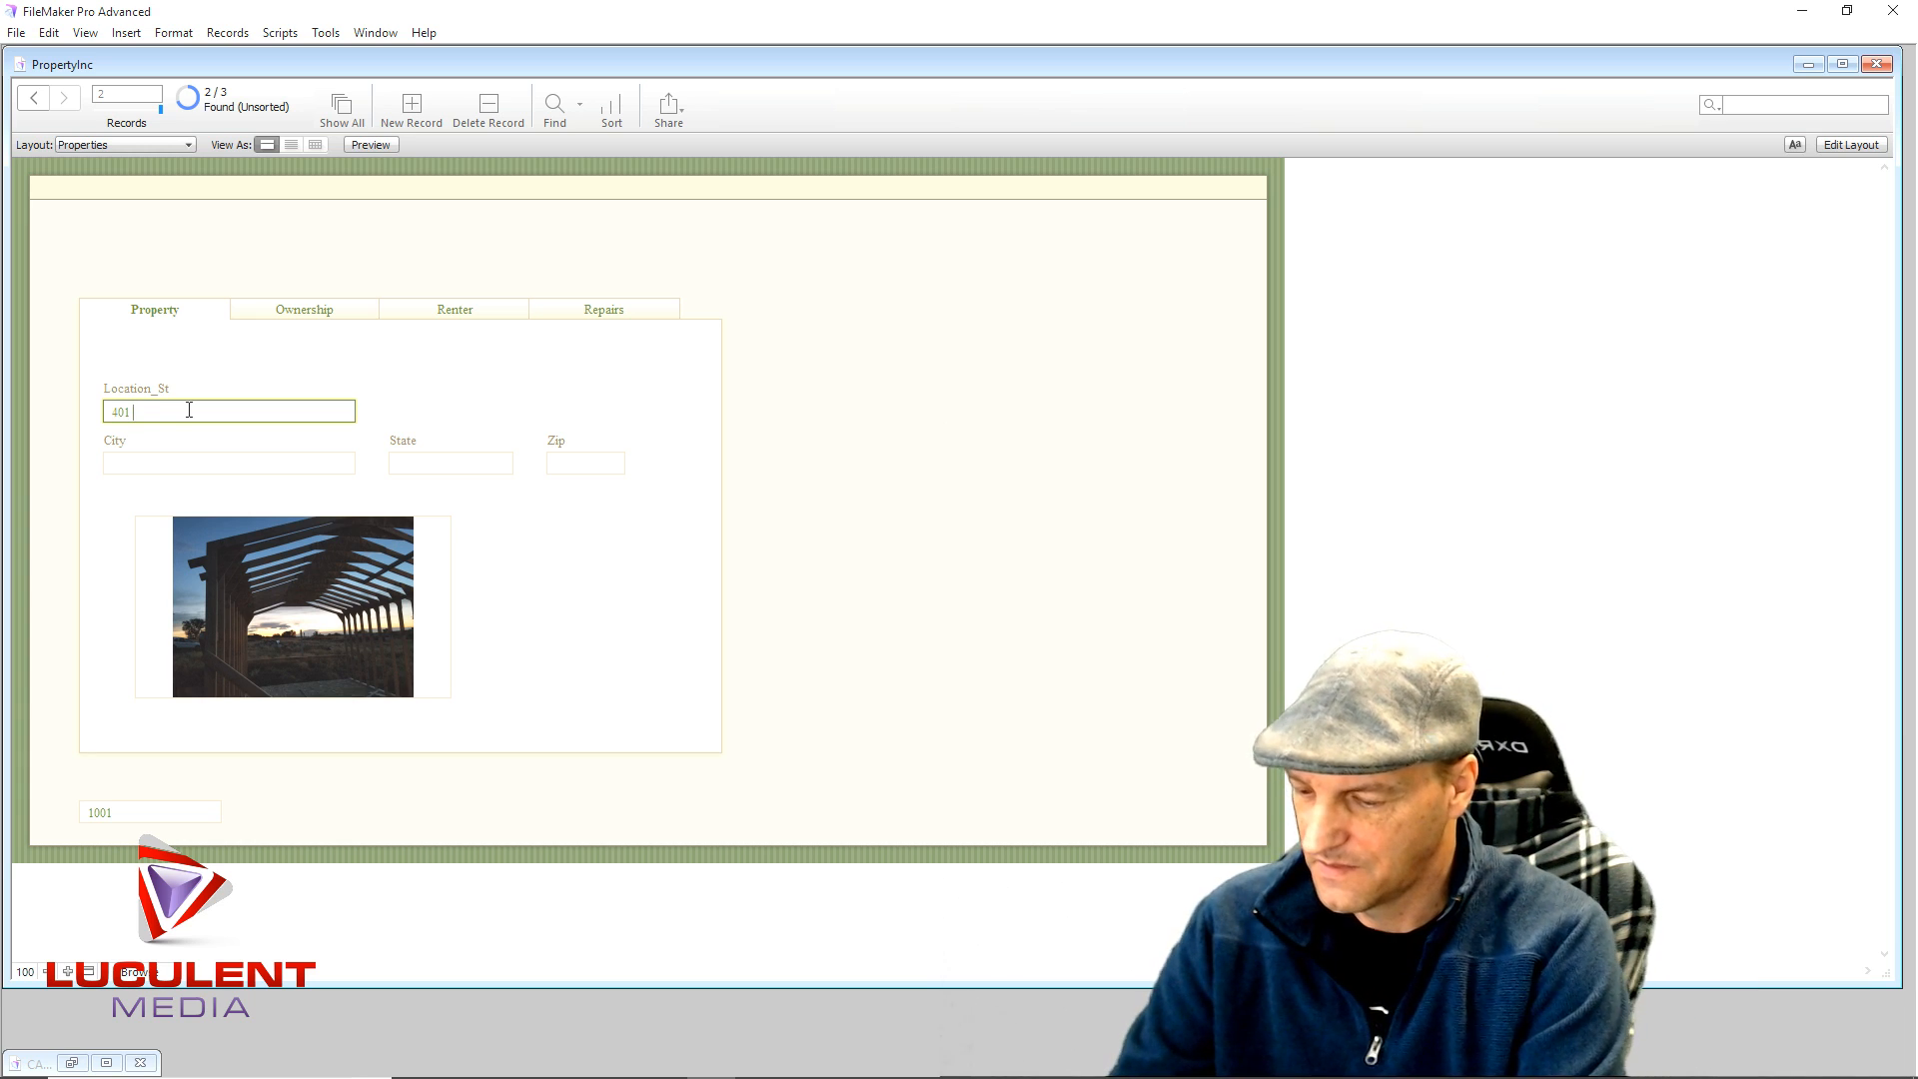
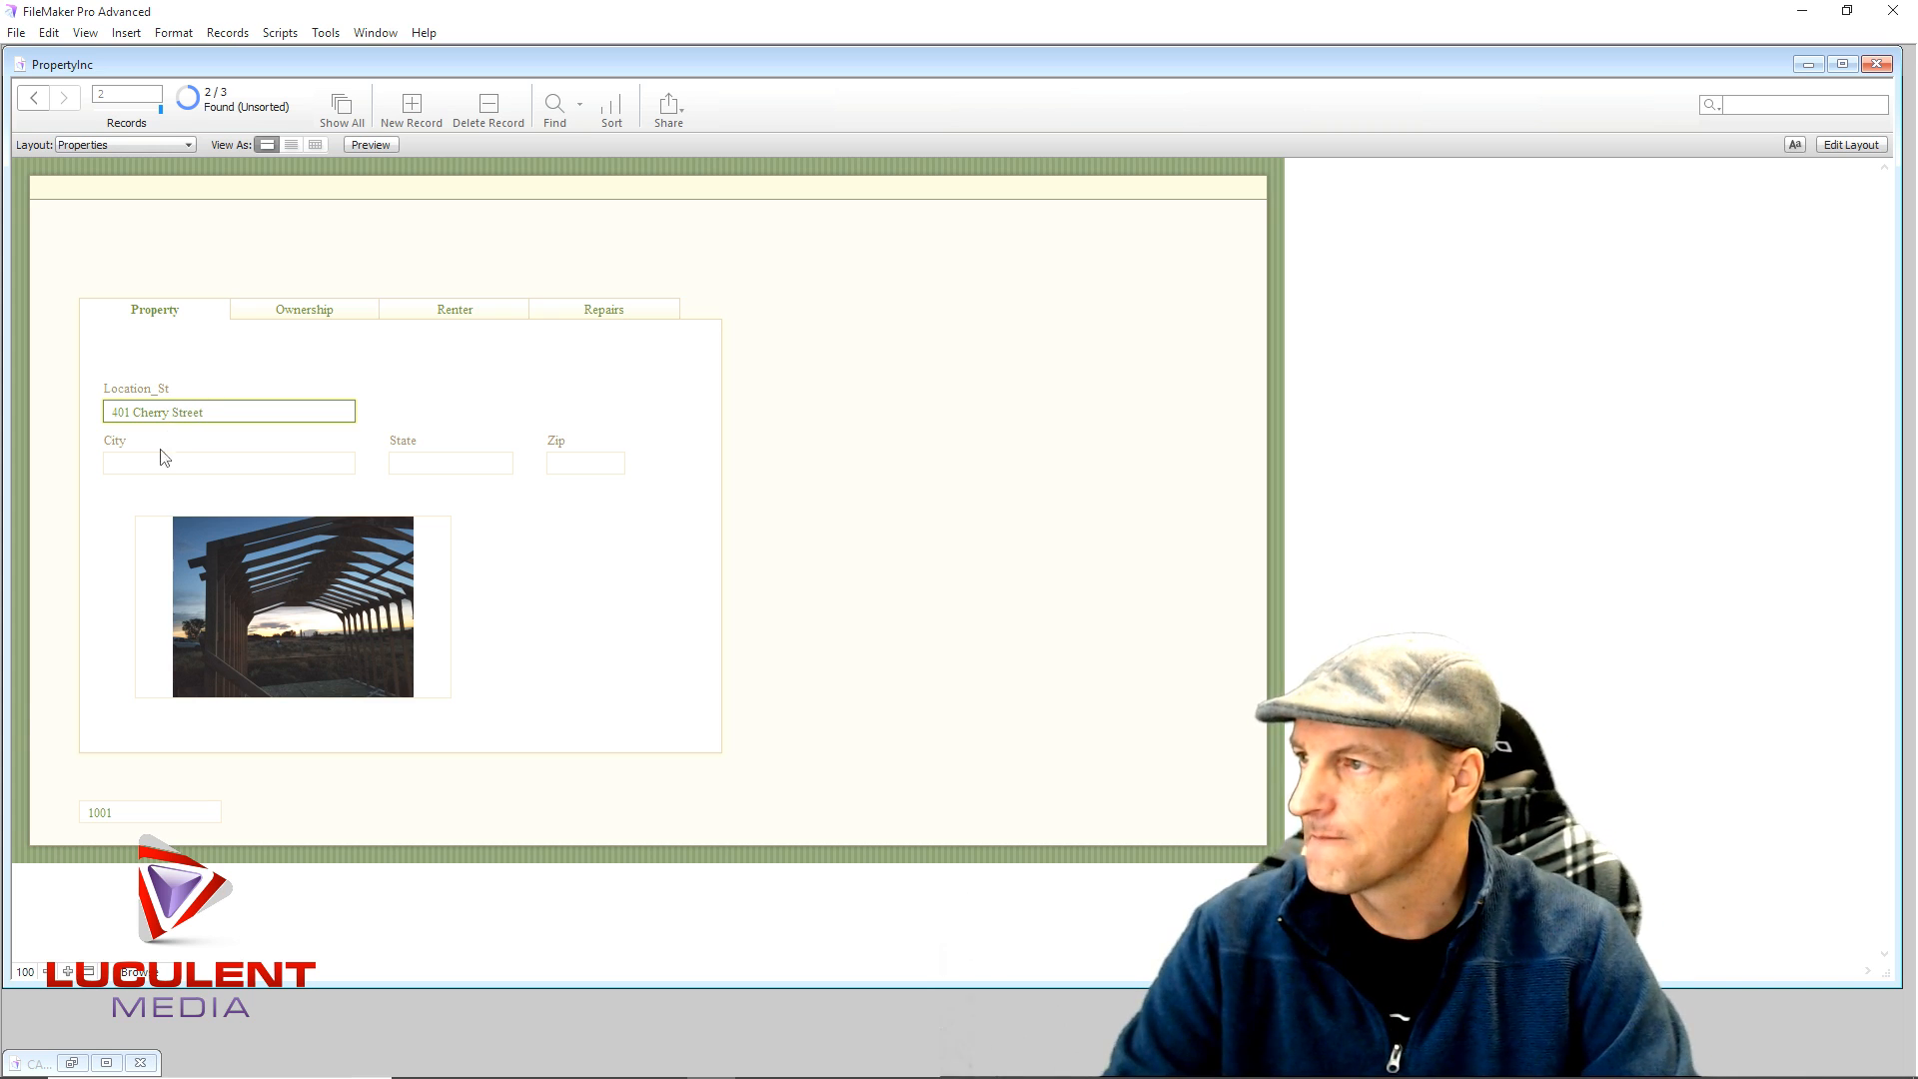
click(173, 463)
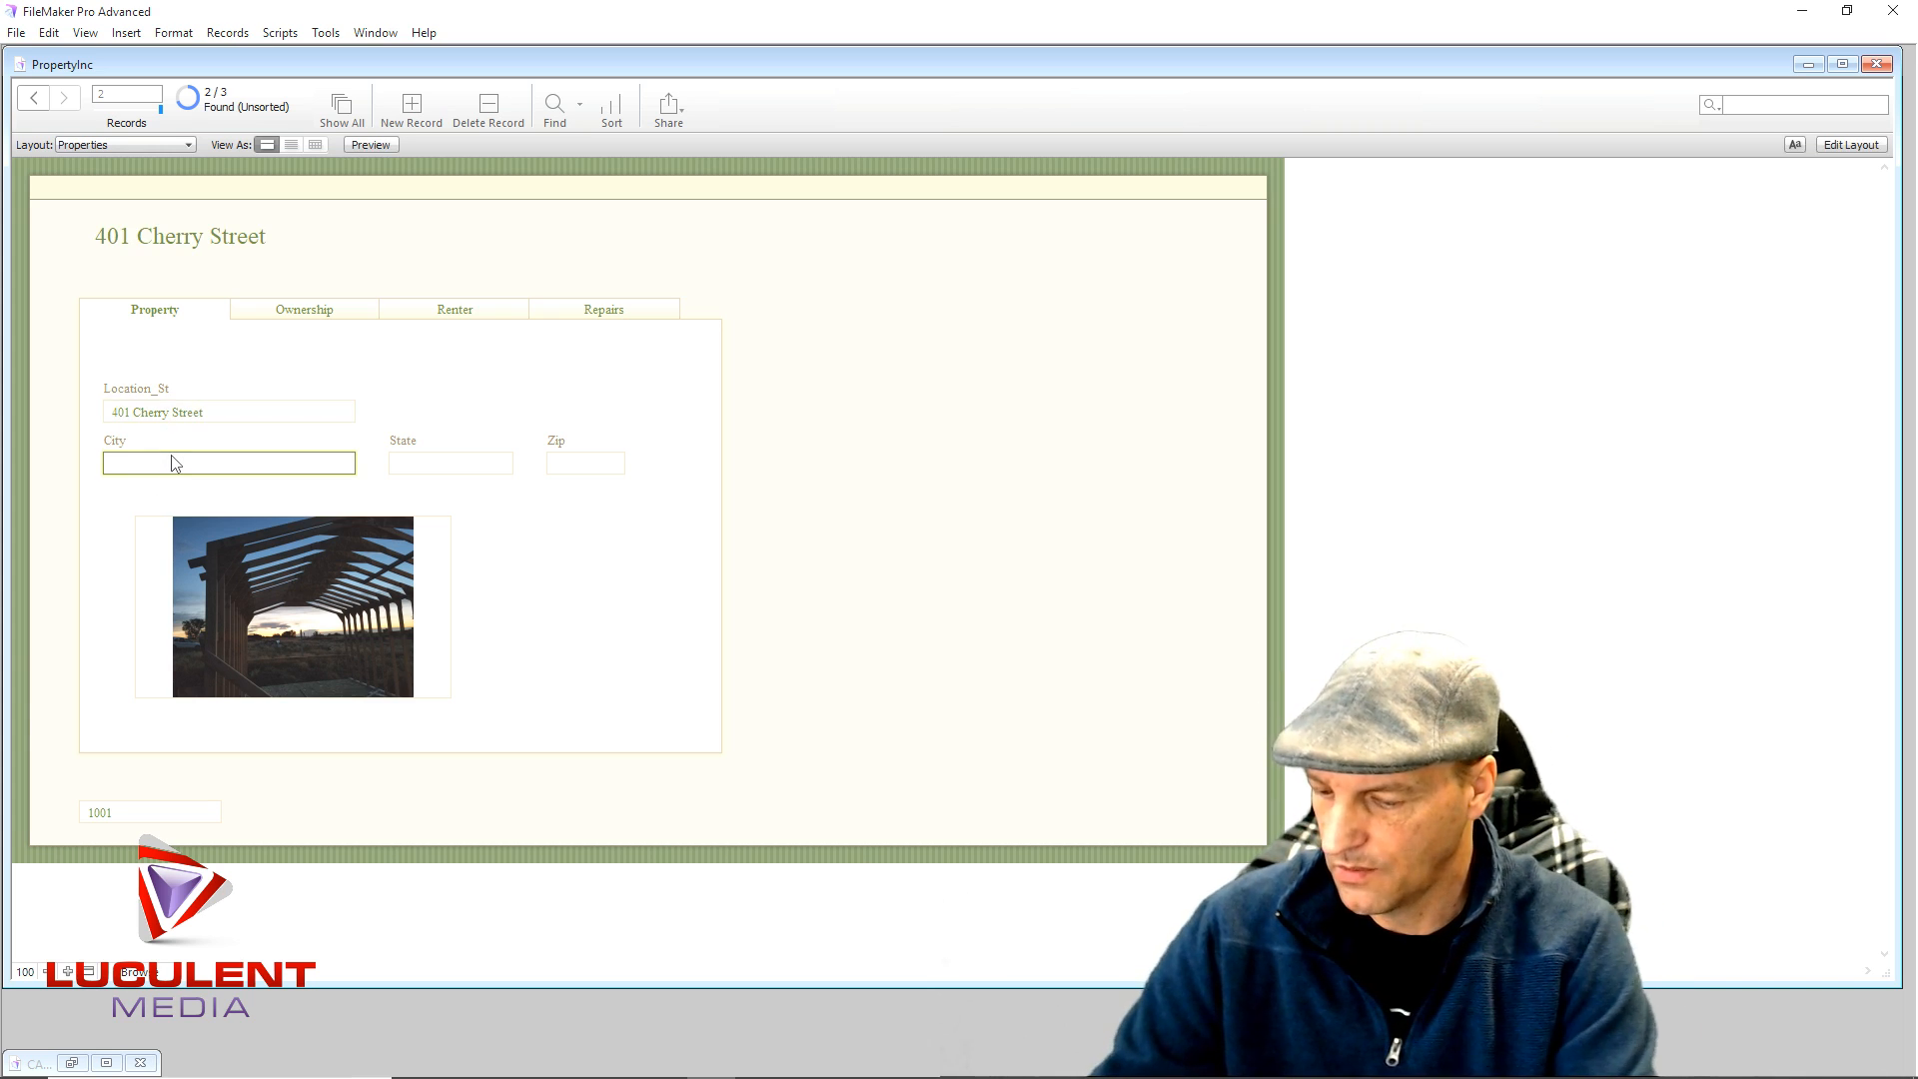
text(Alabaster)
click(415, 463)
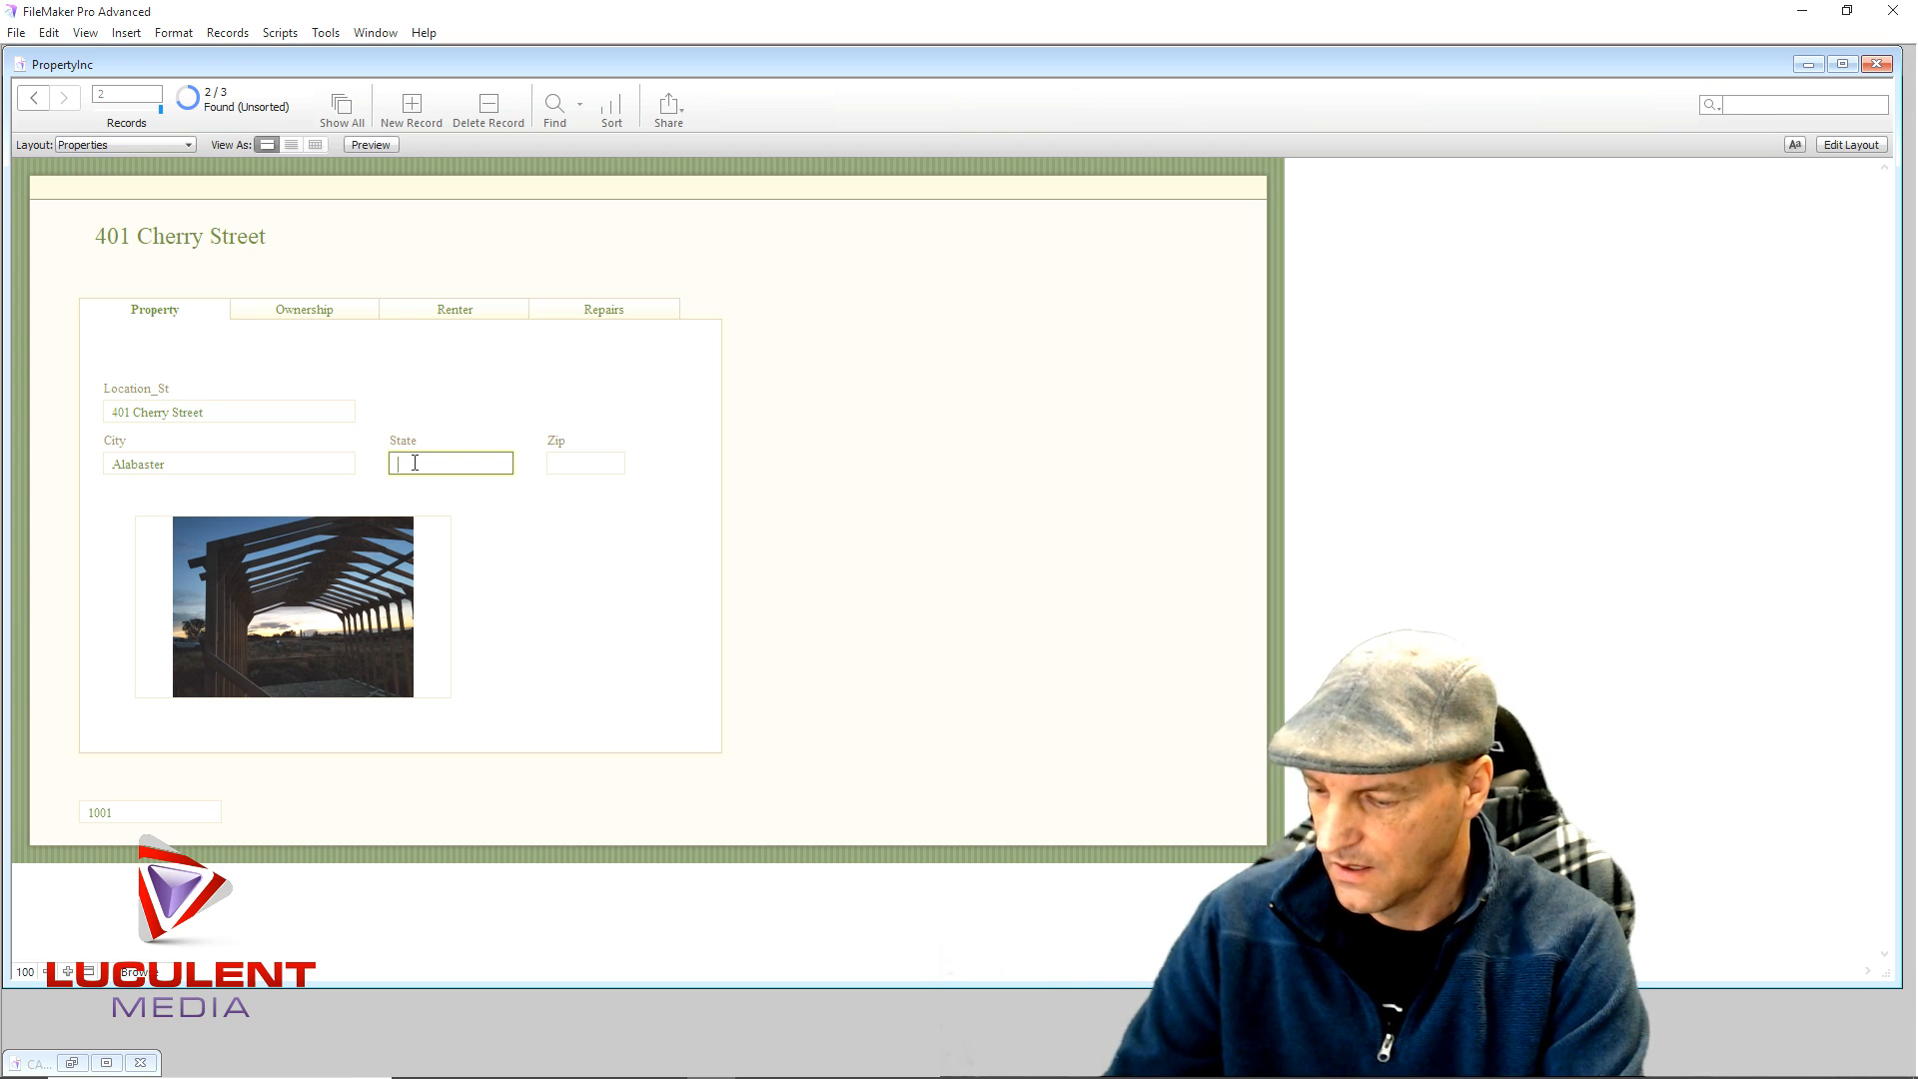
click(565, 461)
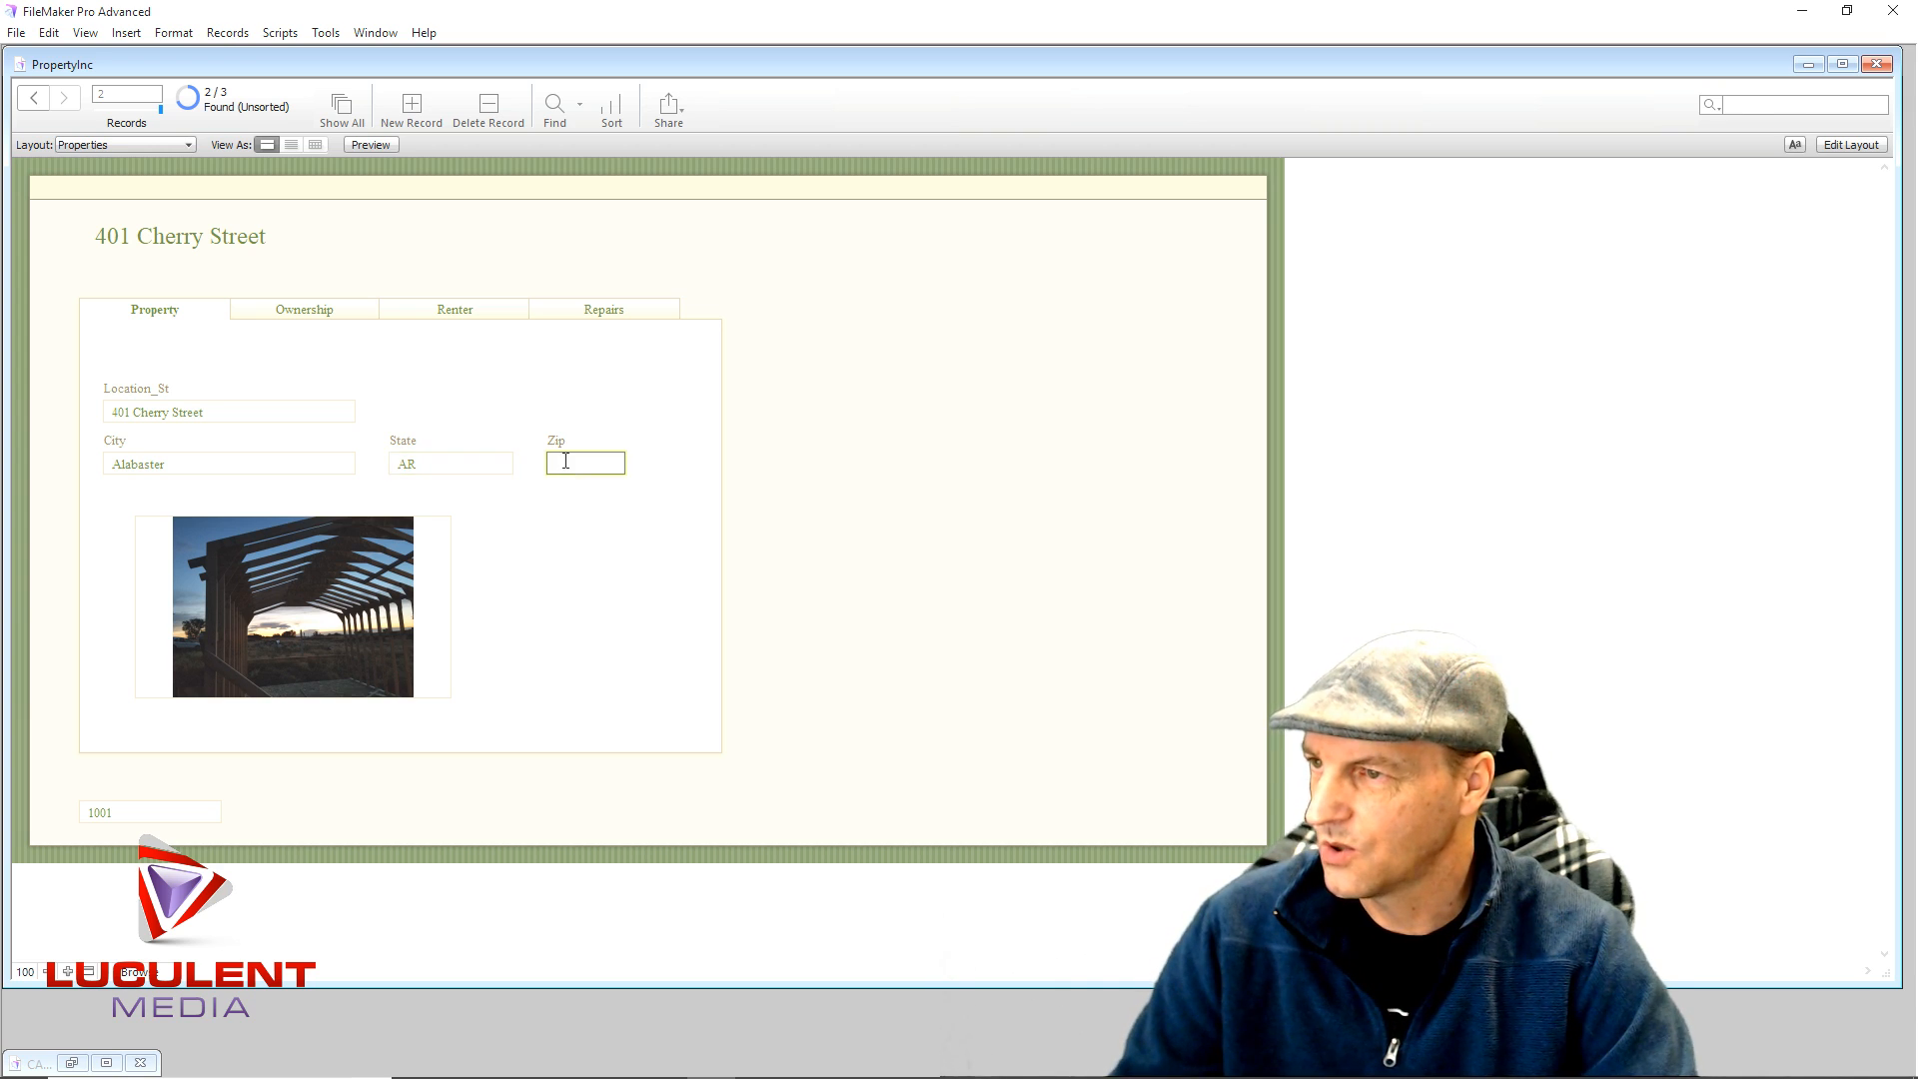
click(532, 521)
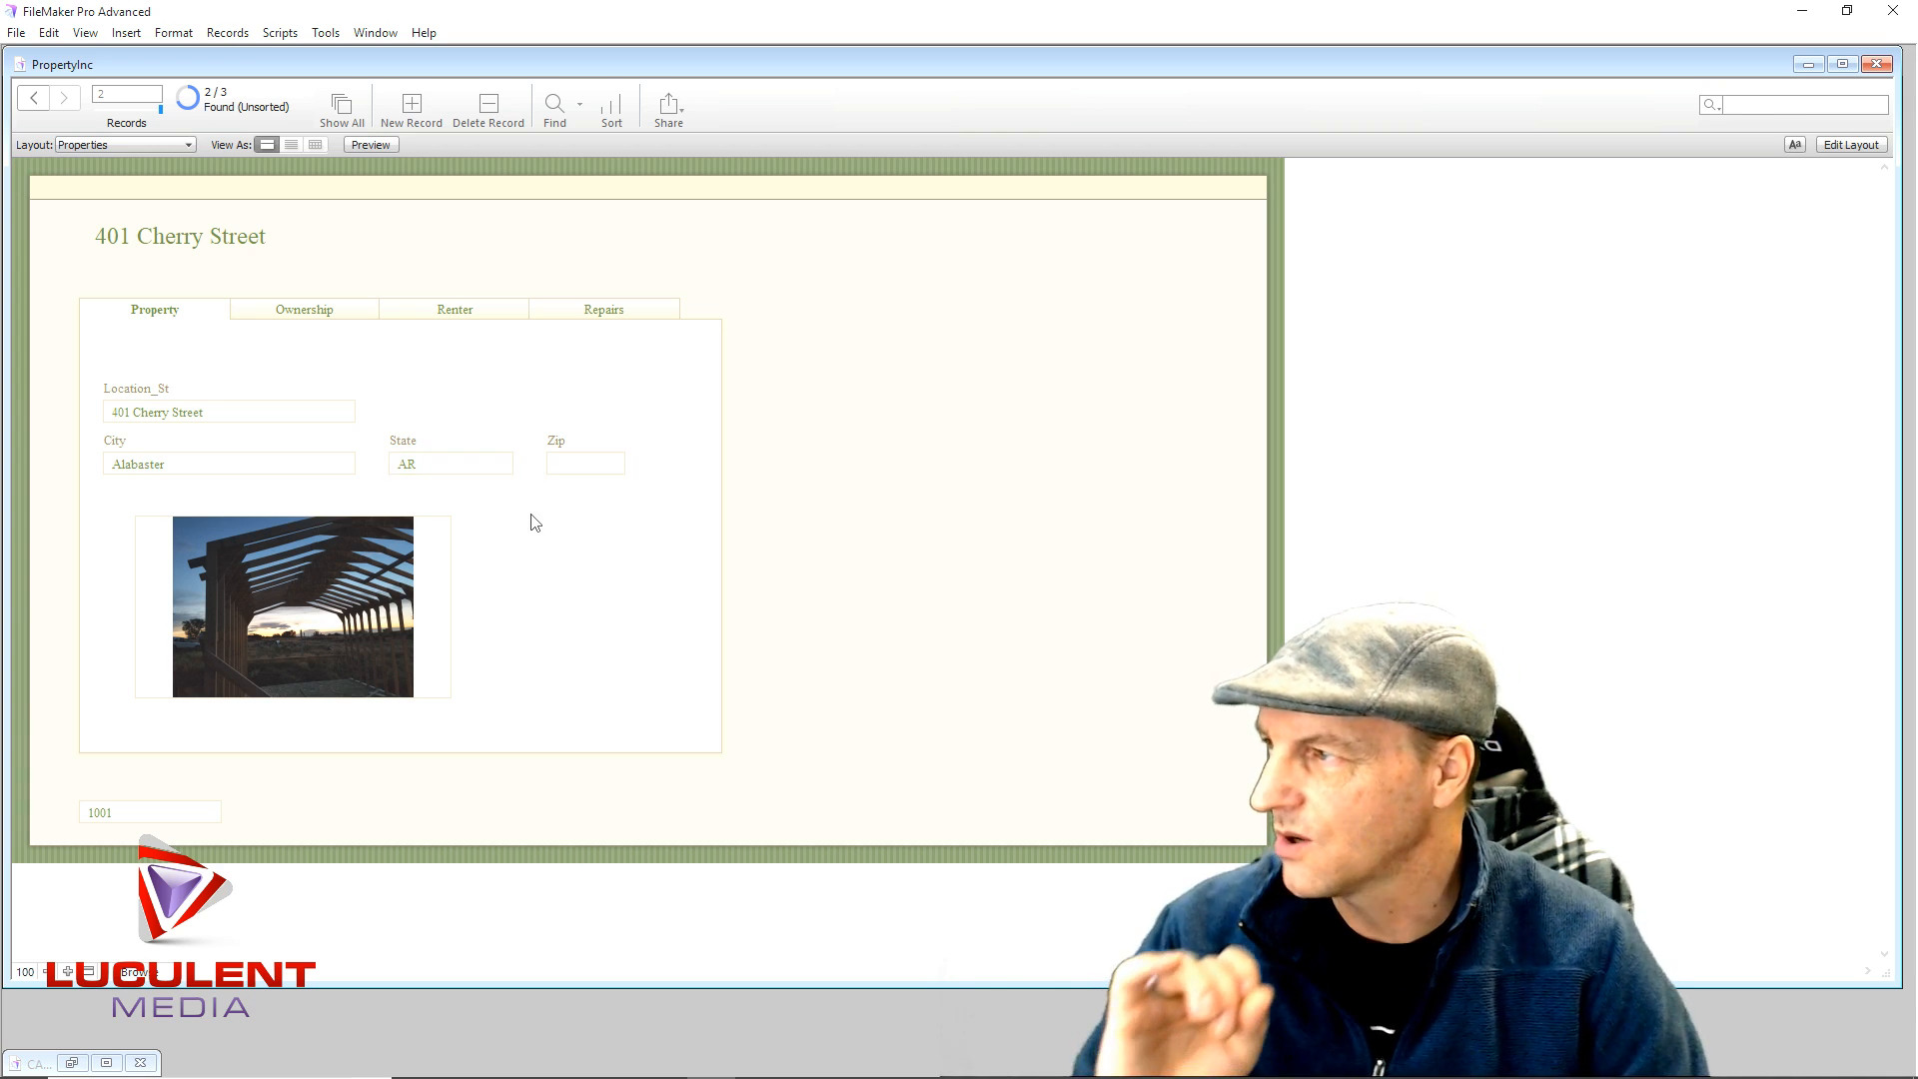
- Review the Ownership, Renter and Repairs tabs, checking the water heater repair's fields
click(313, 318)
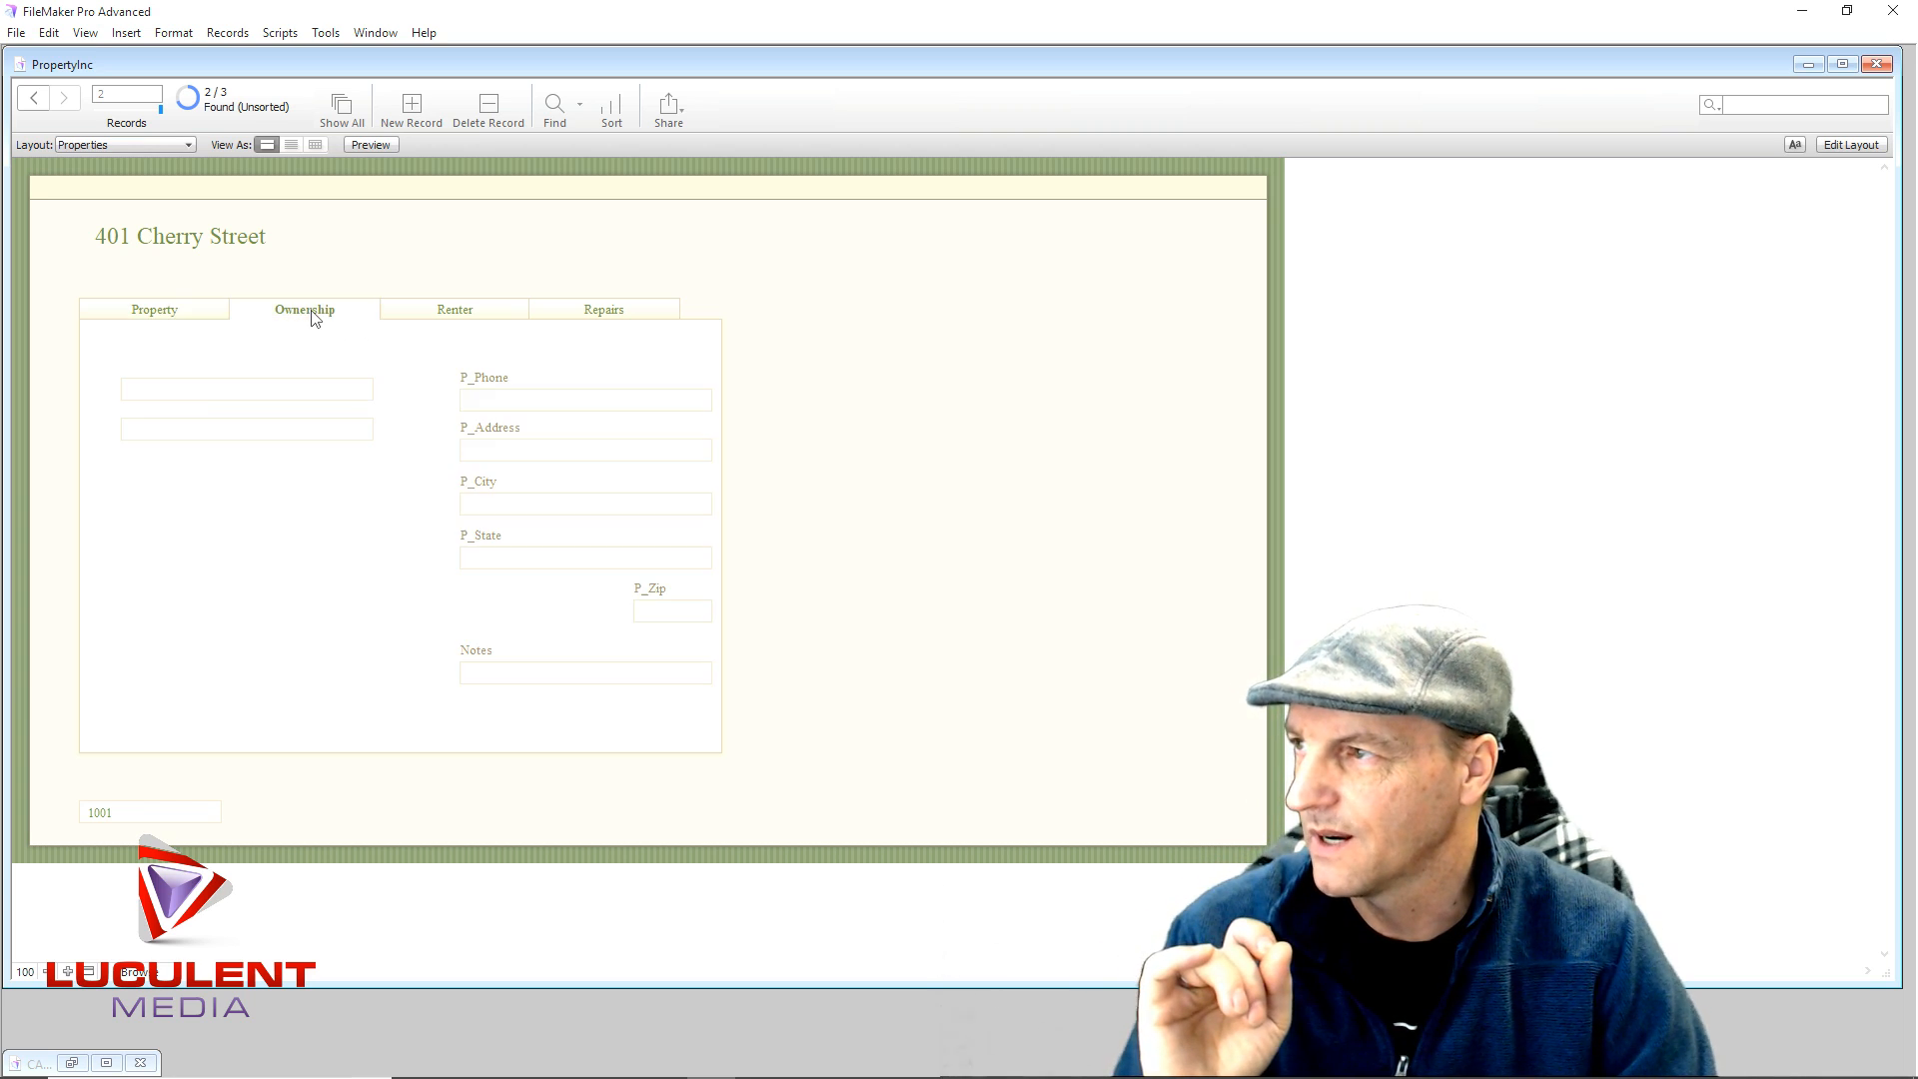
click(412, 315)
click(556, 312)
click(158, 365)
click(438, 372)
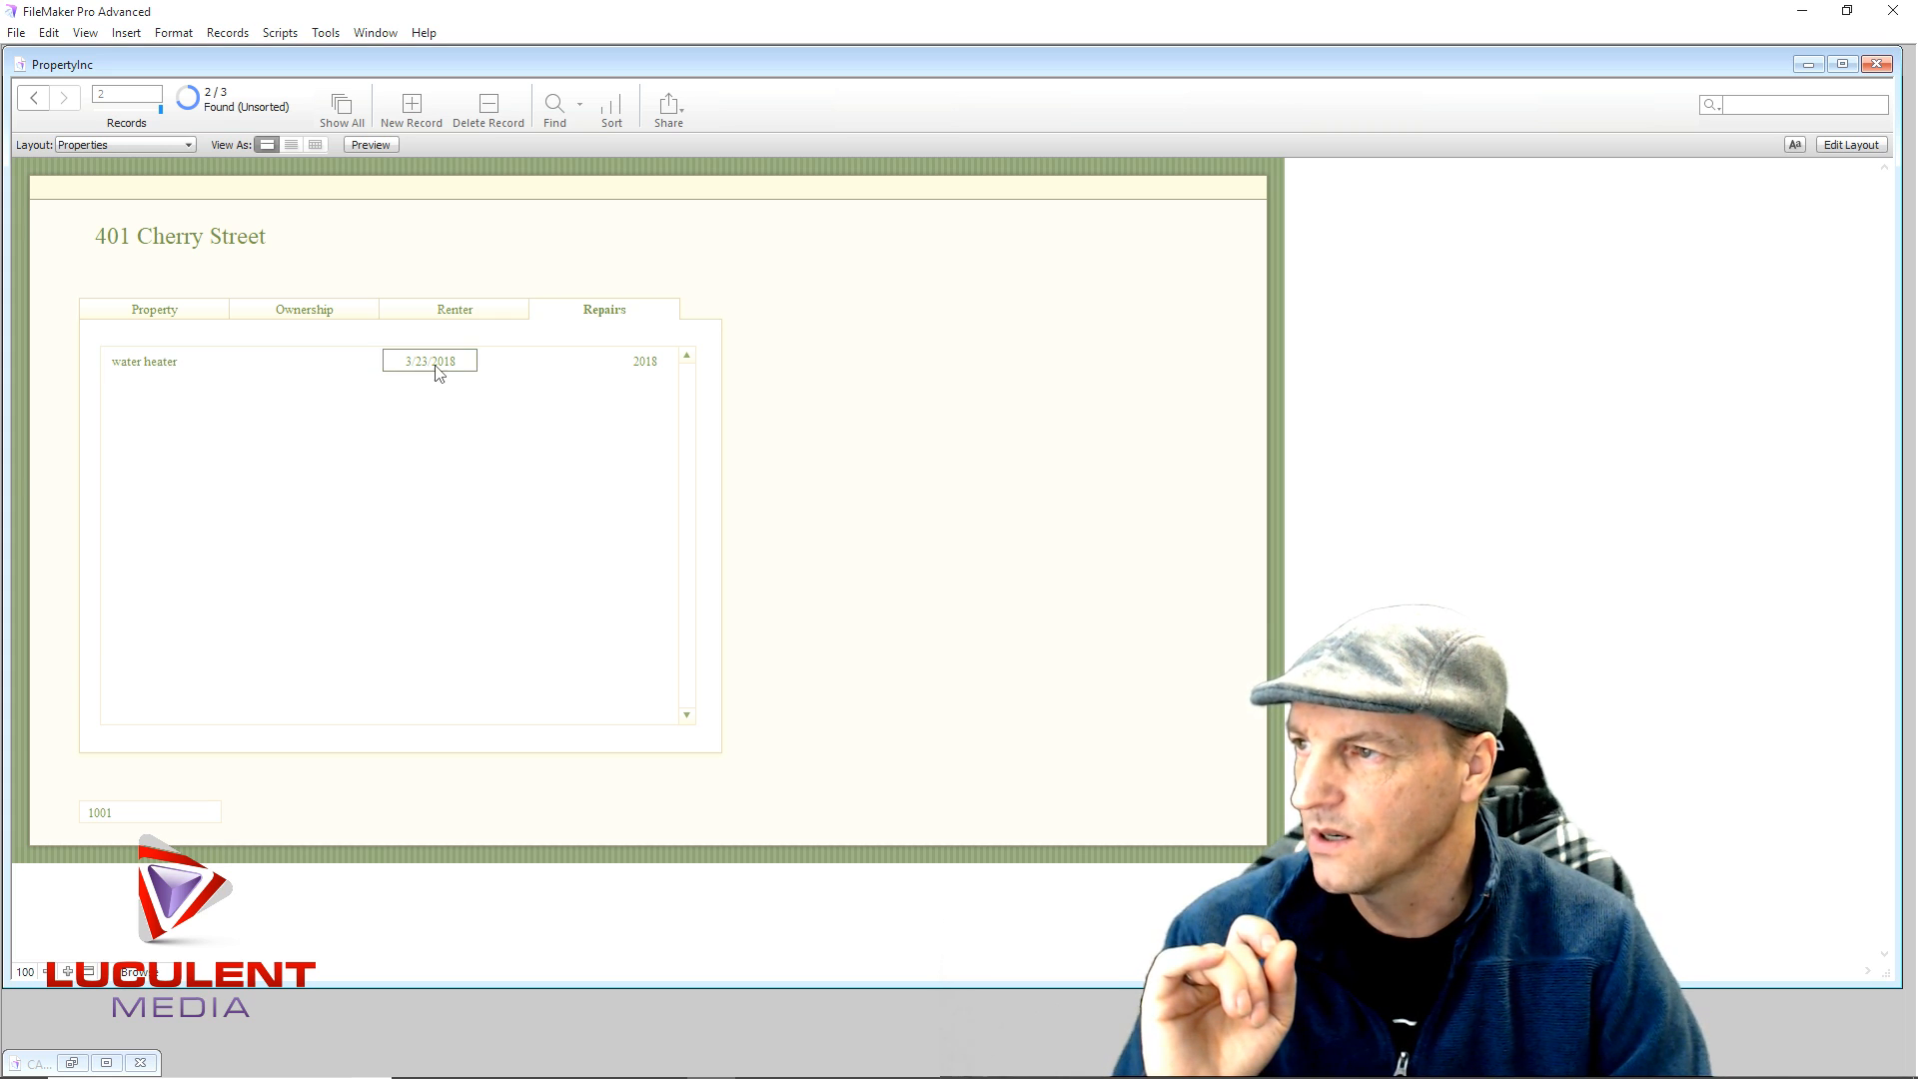
key(Tab)
click(652, 366)
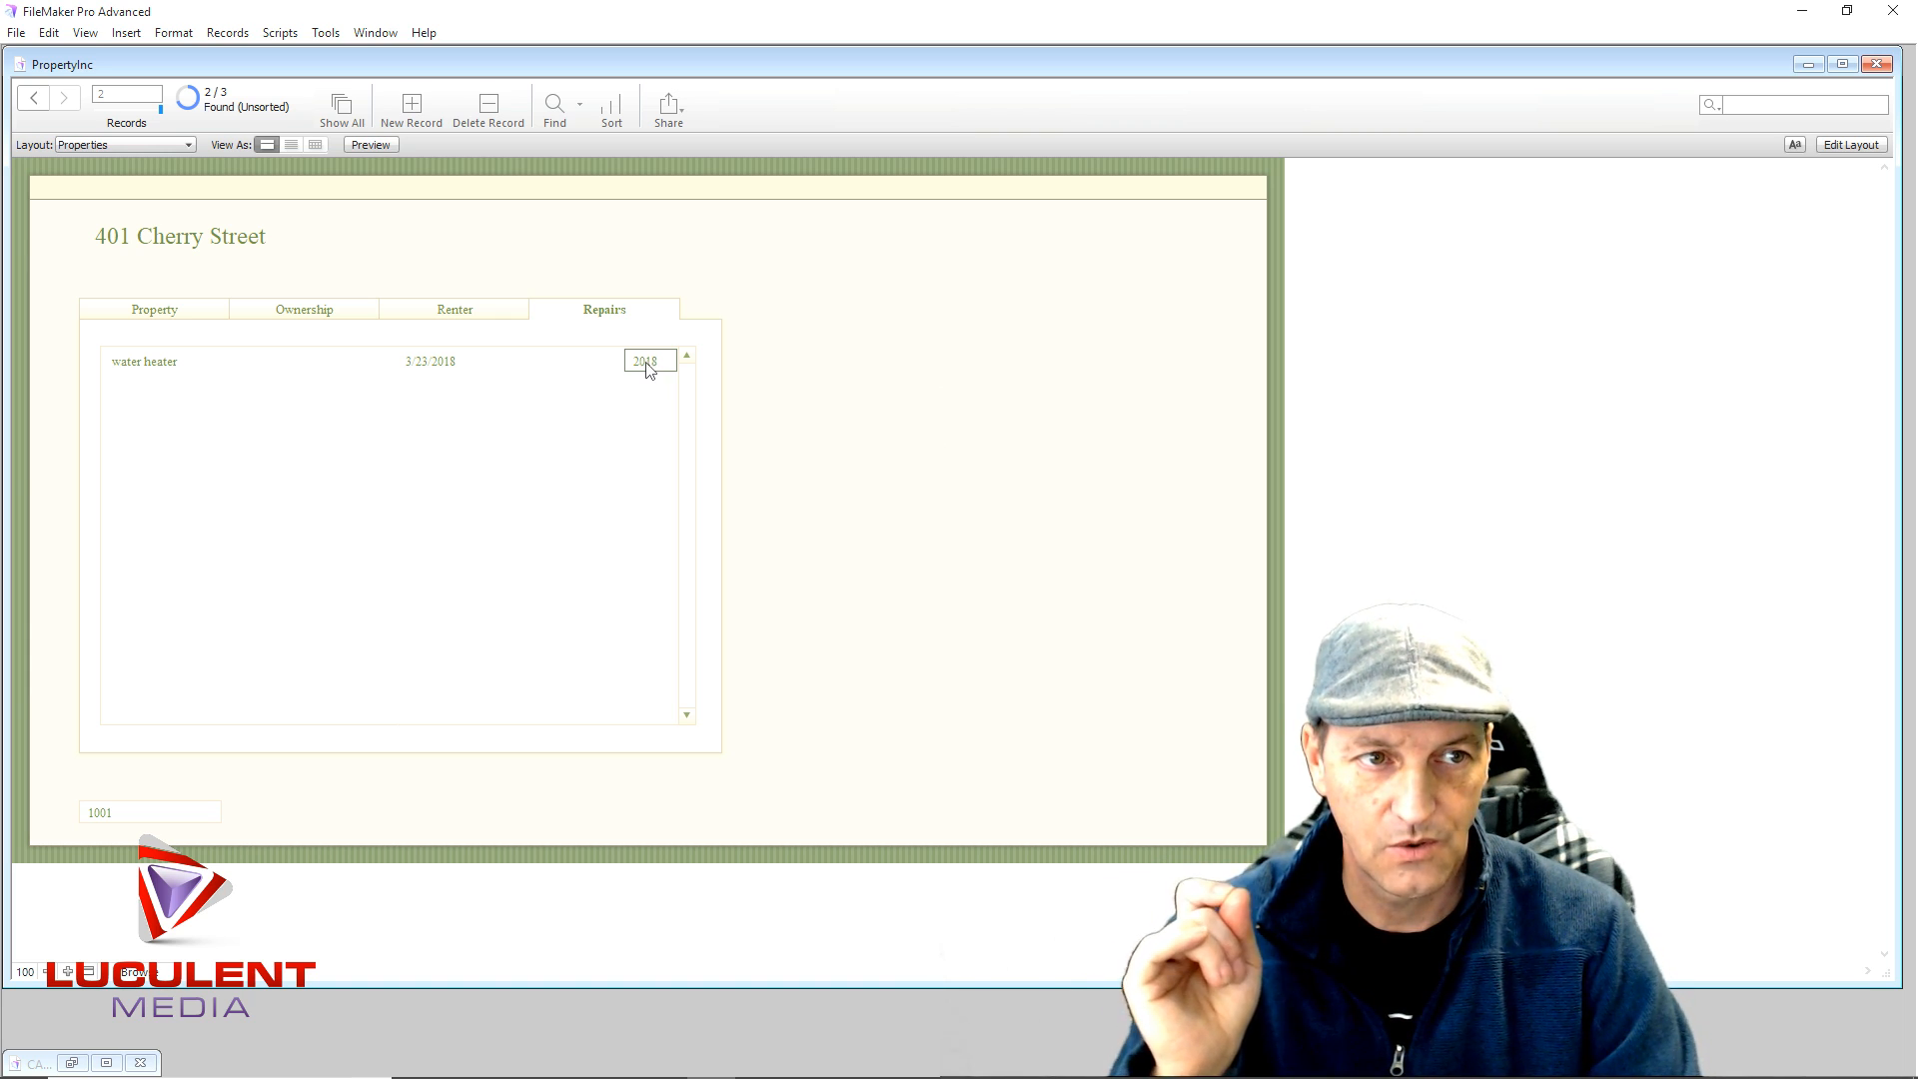
click(560, 361)
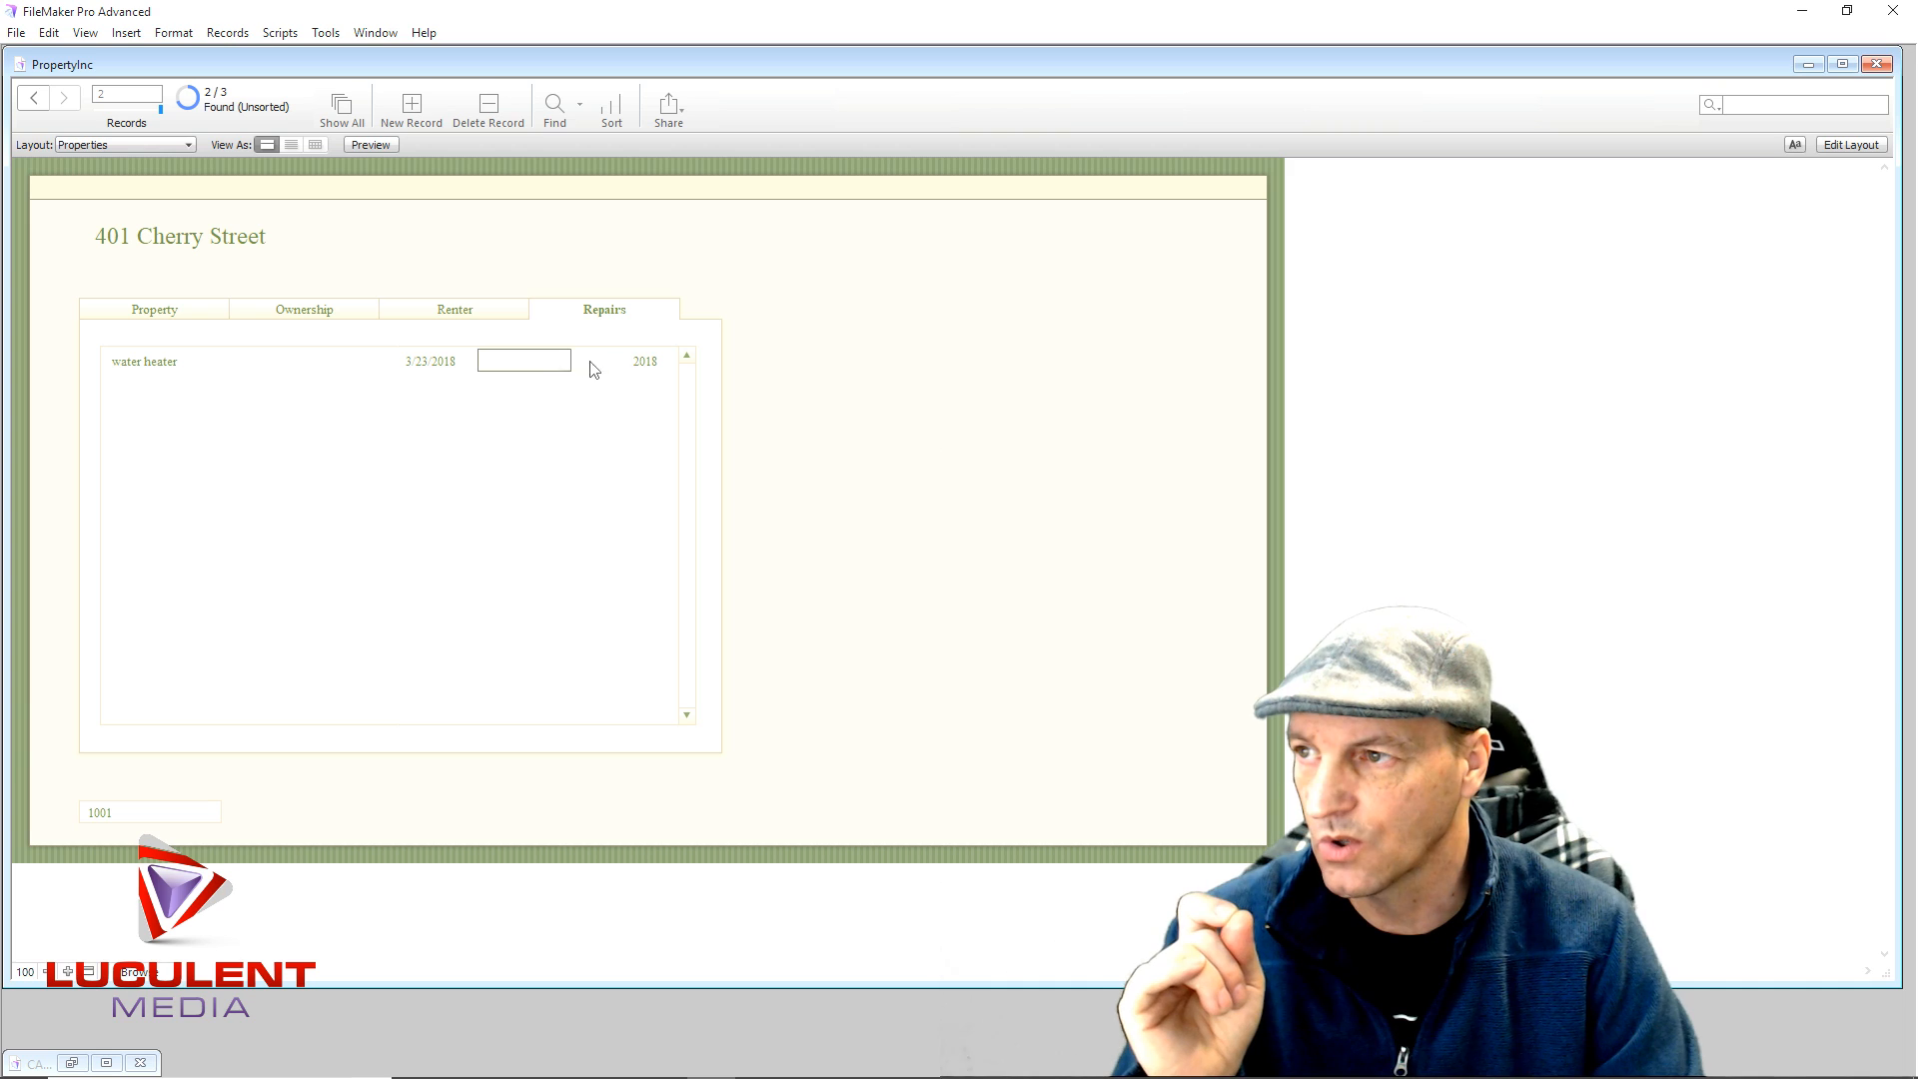
click(591, 365)
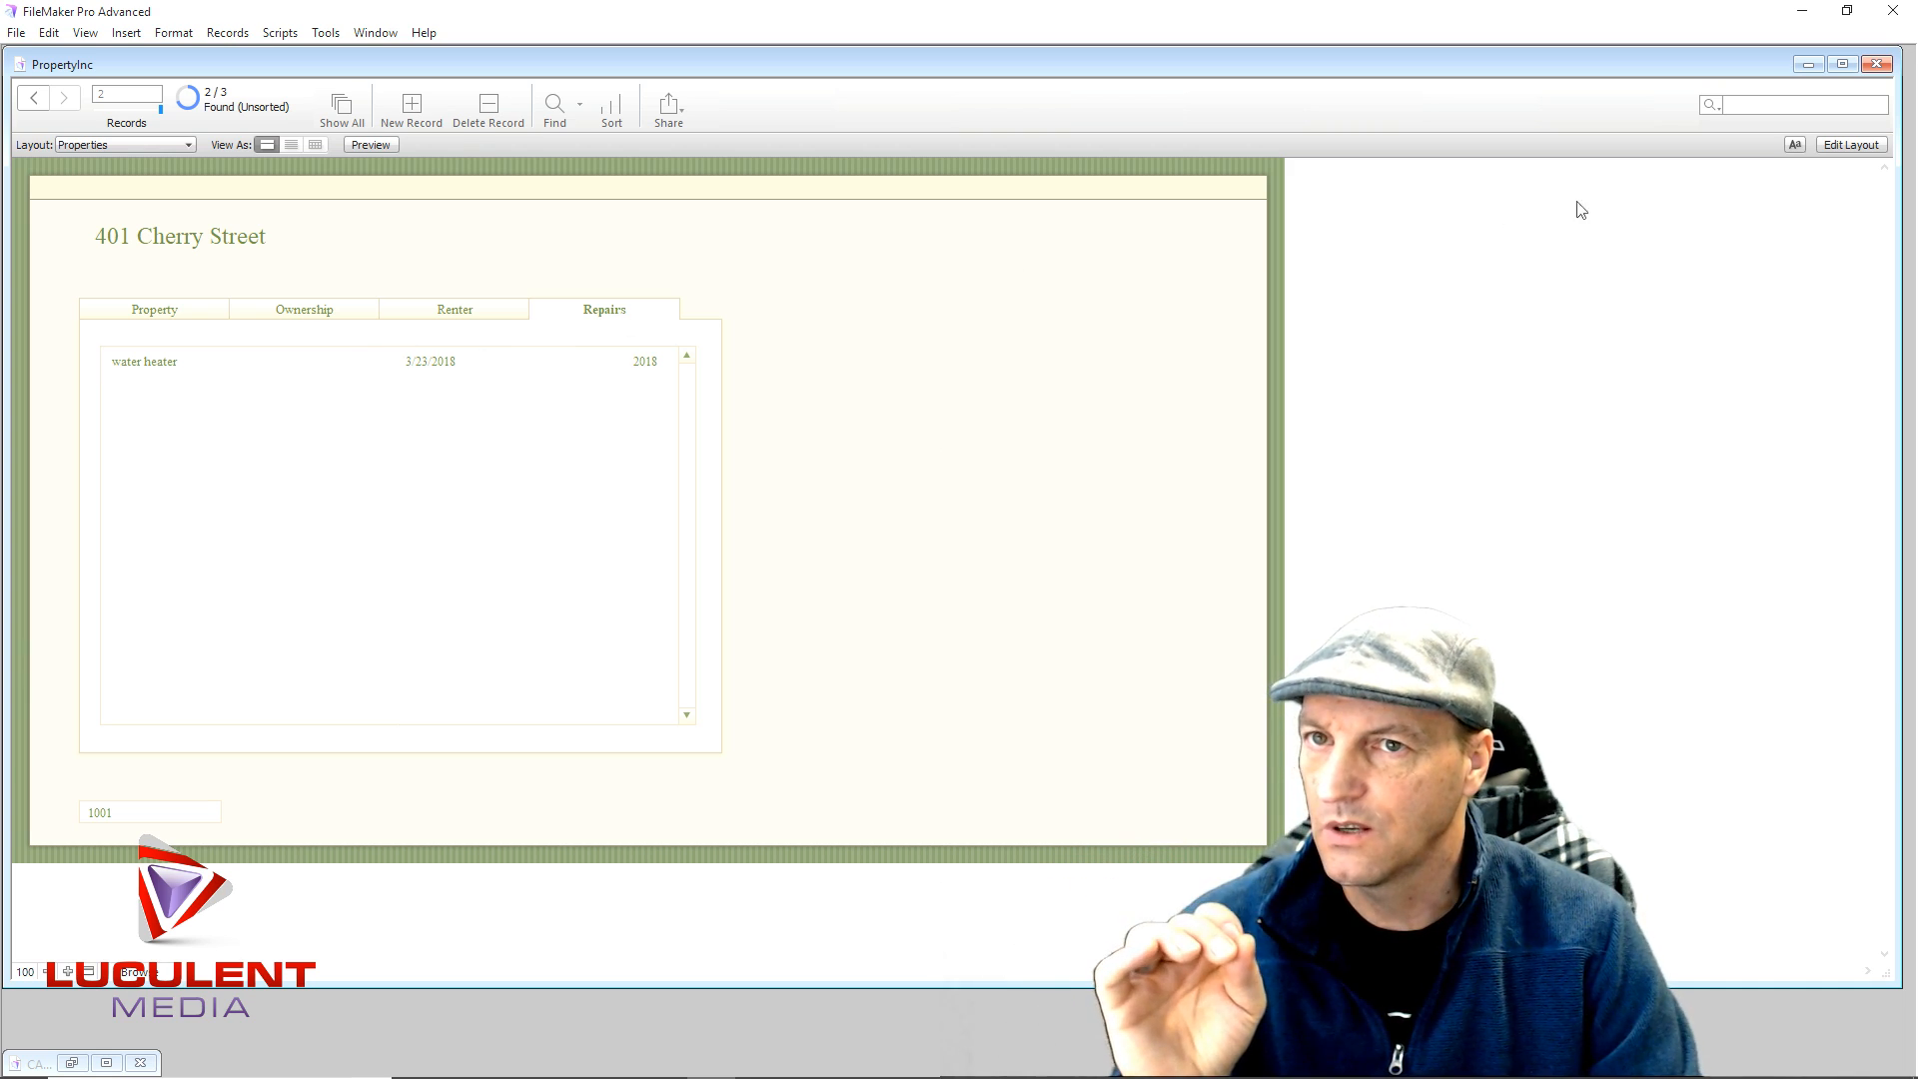
click(1836, 146)
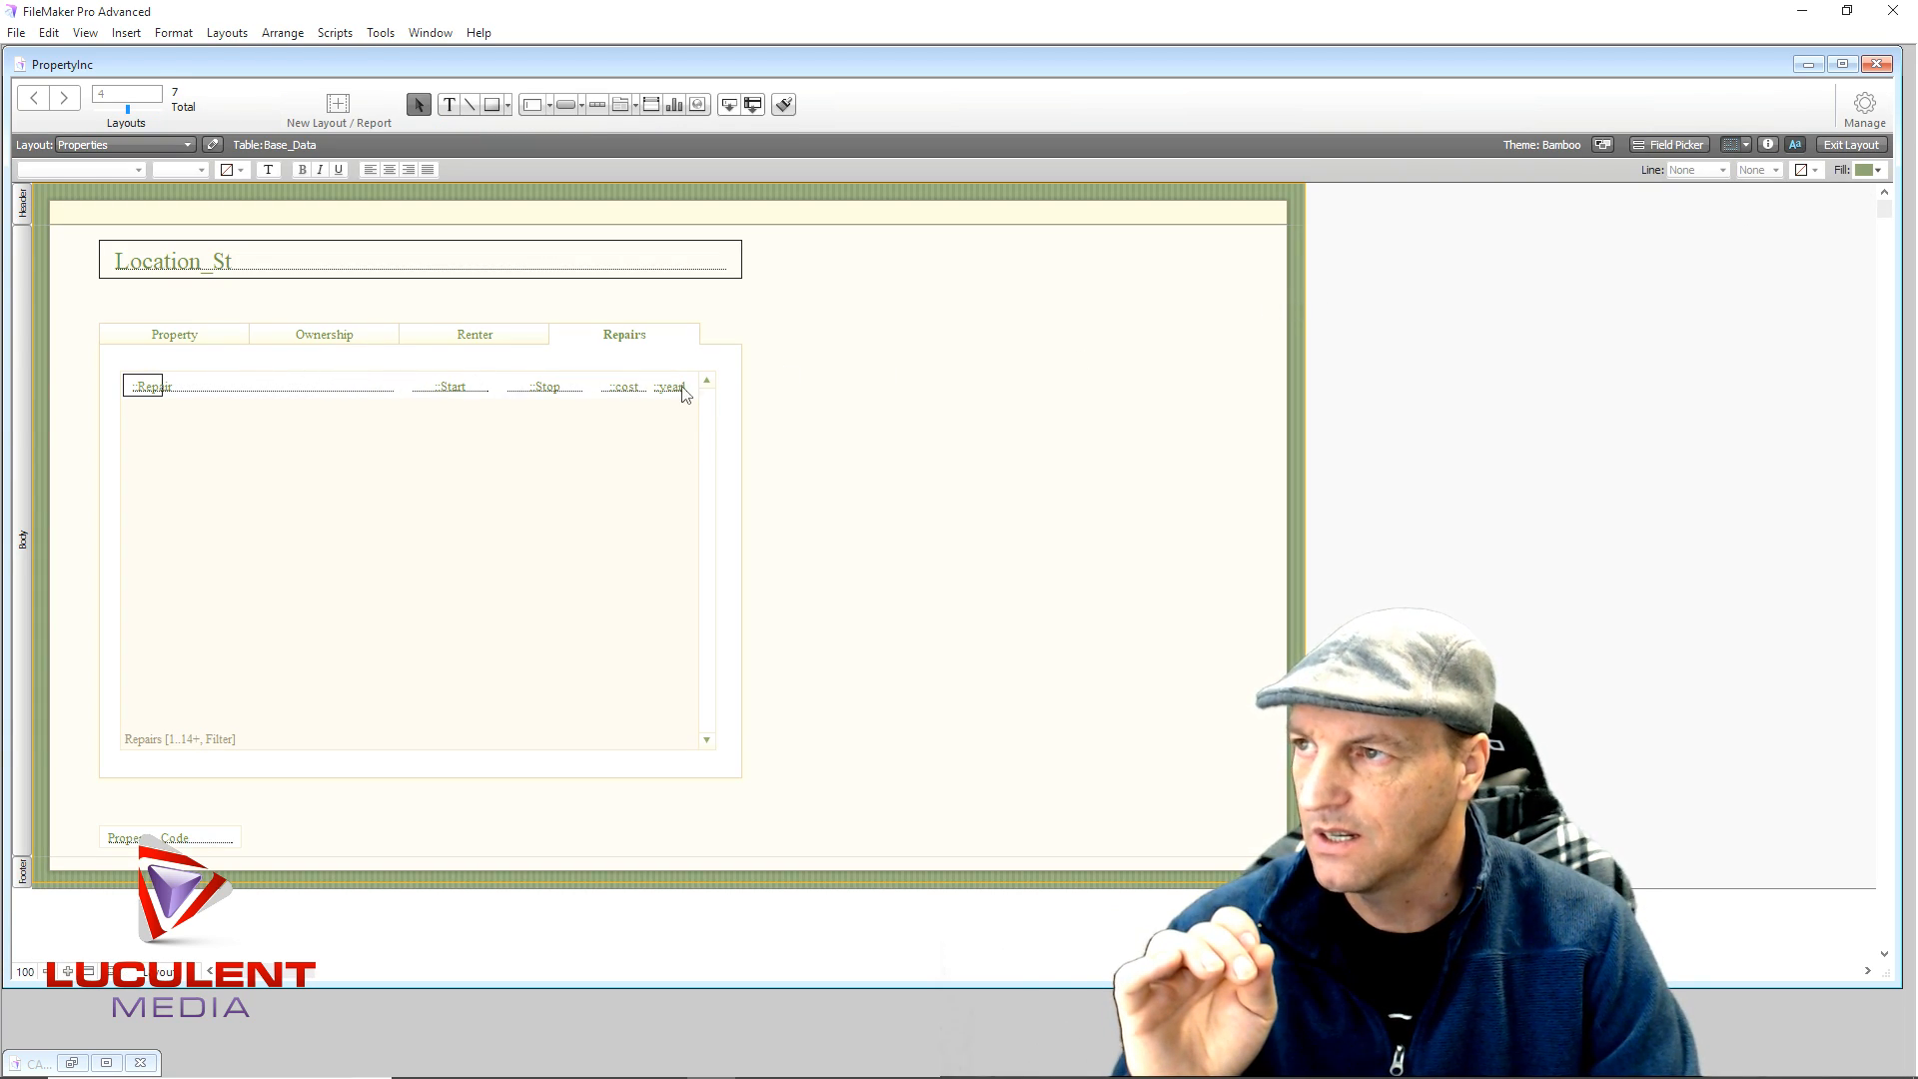
- Add a Repairs Needed text label above the Repairs portal
click(449, 105)
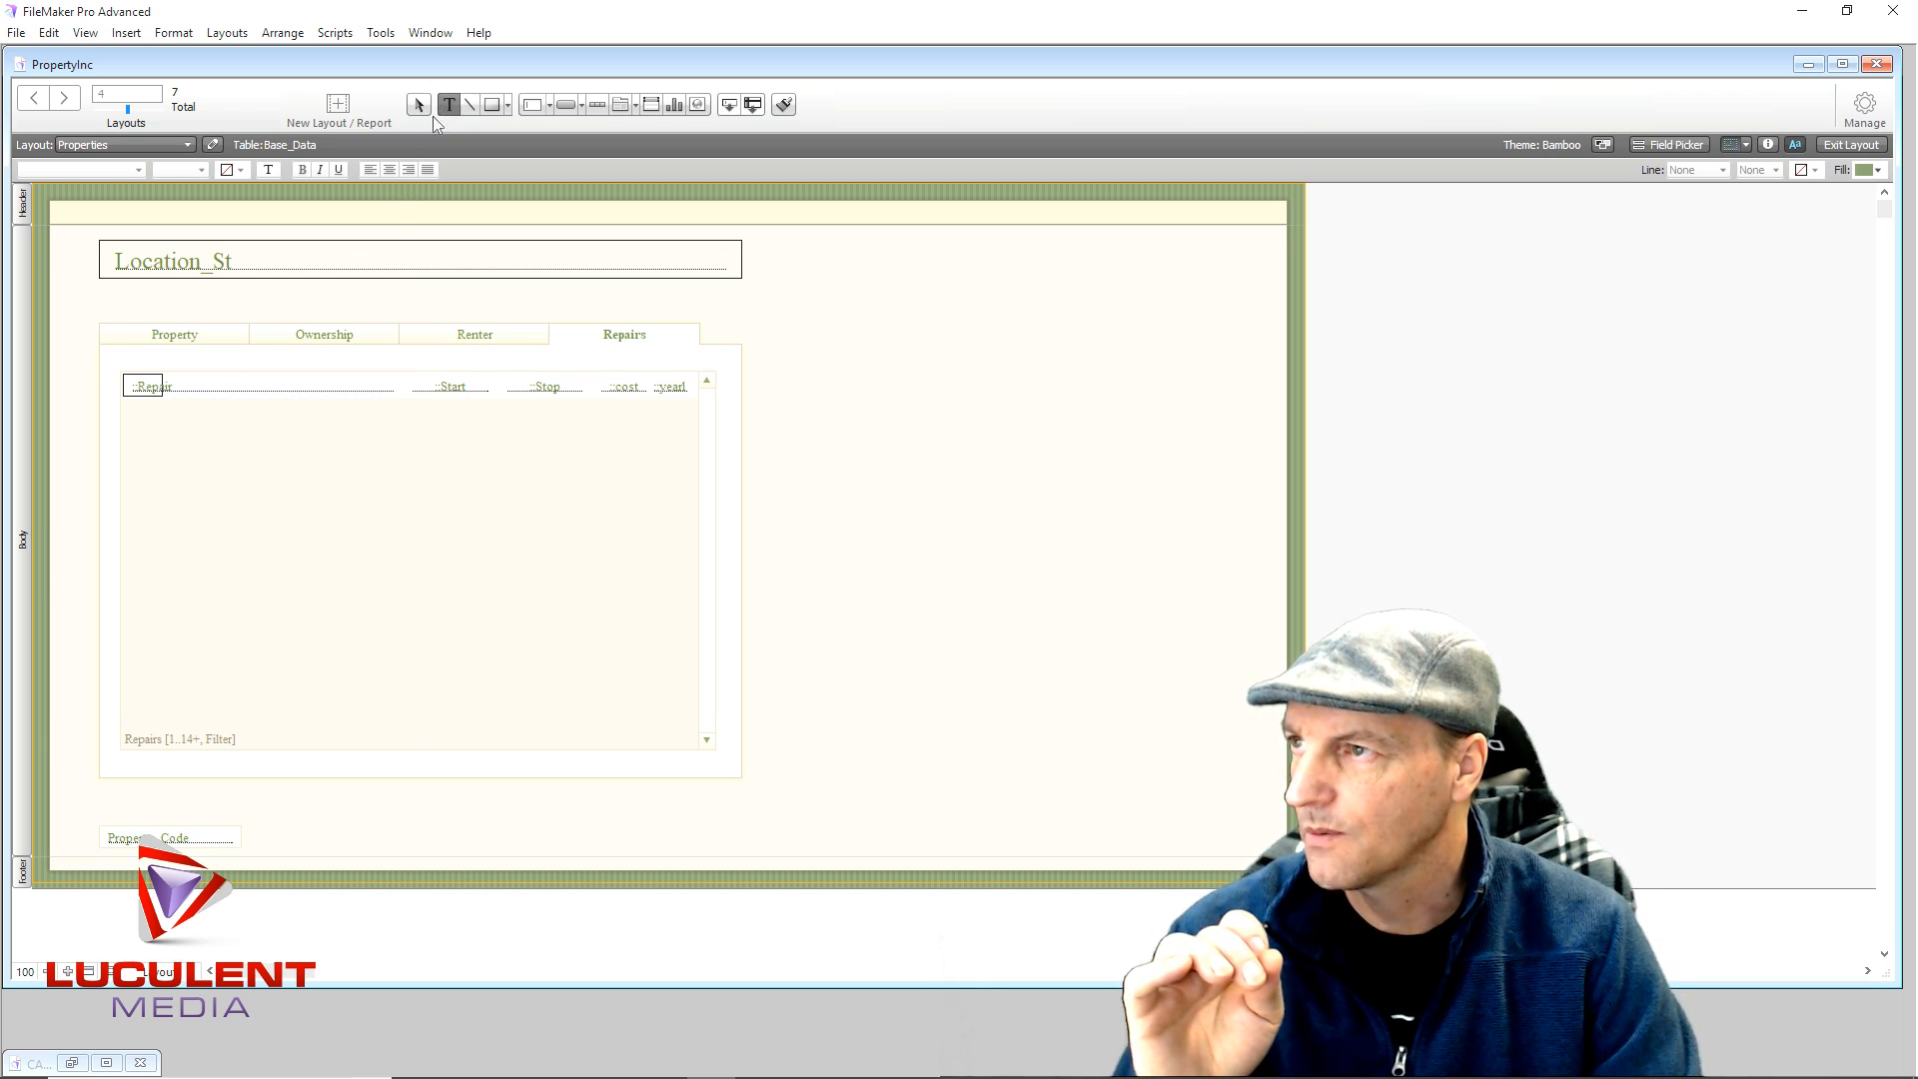
click(229, 360)
text(Repair)
key(BackSpace)
key(BackSpace)
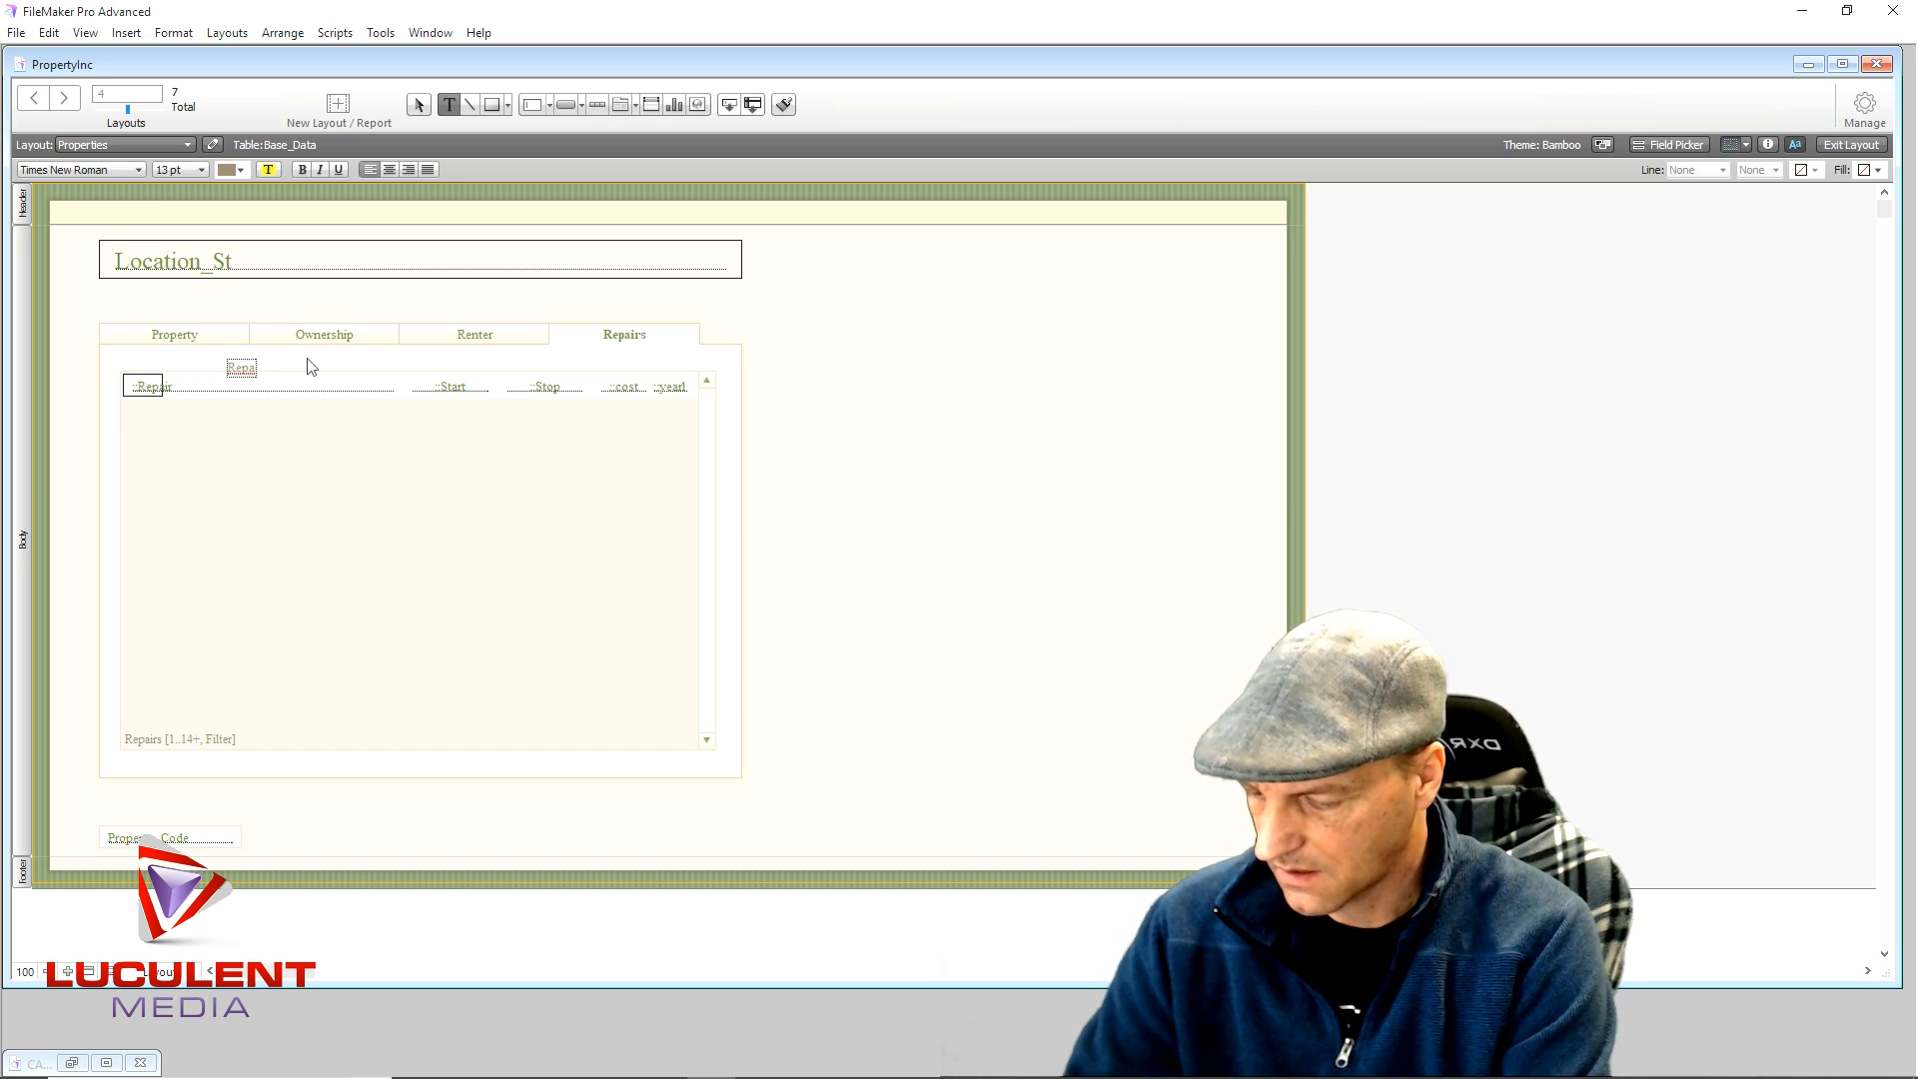
text(irs No)
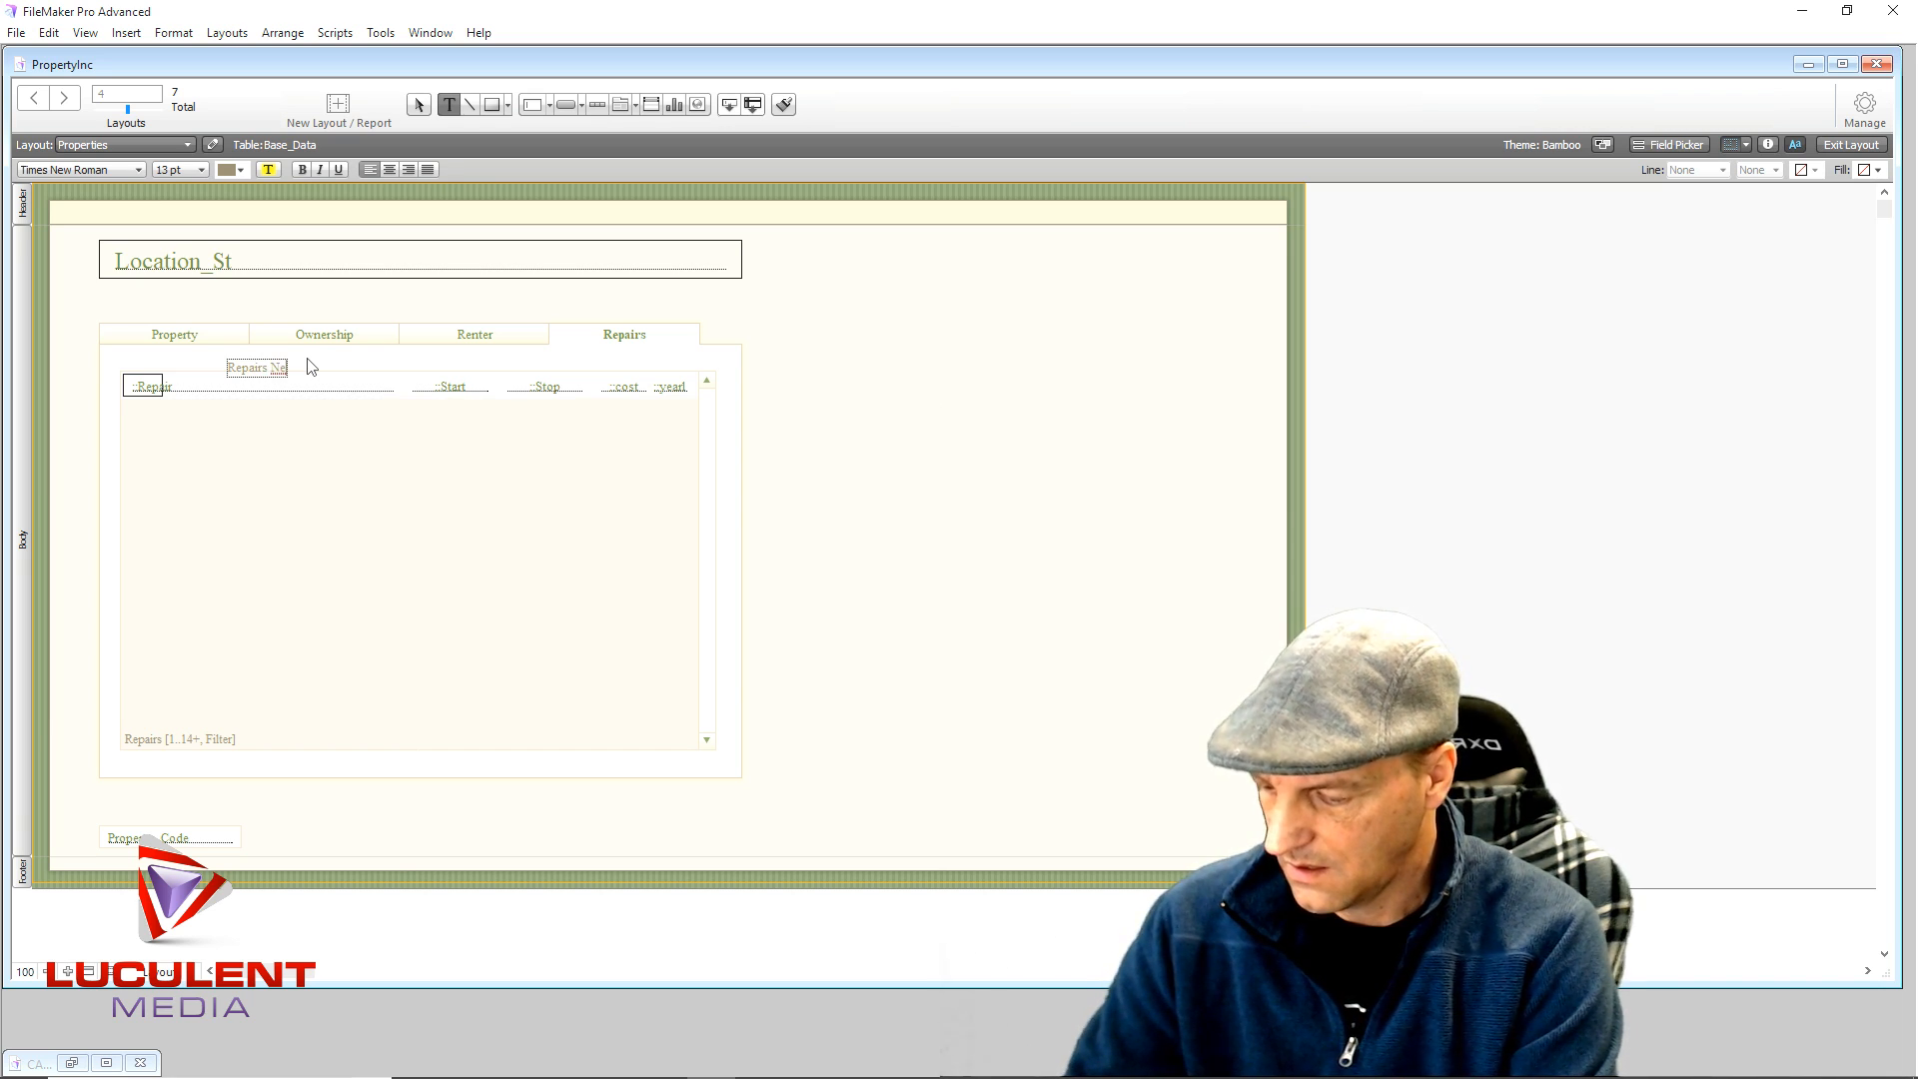
text(ede)
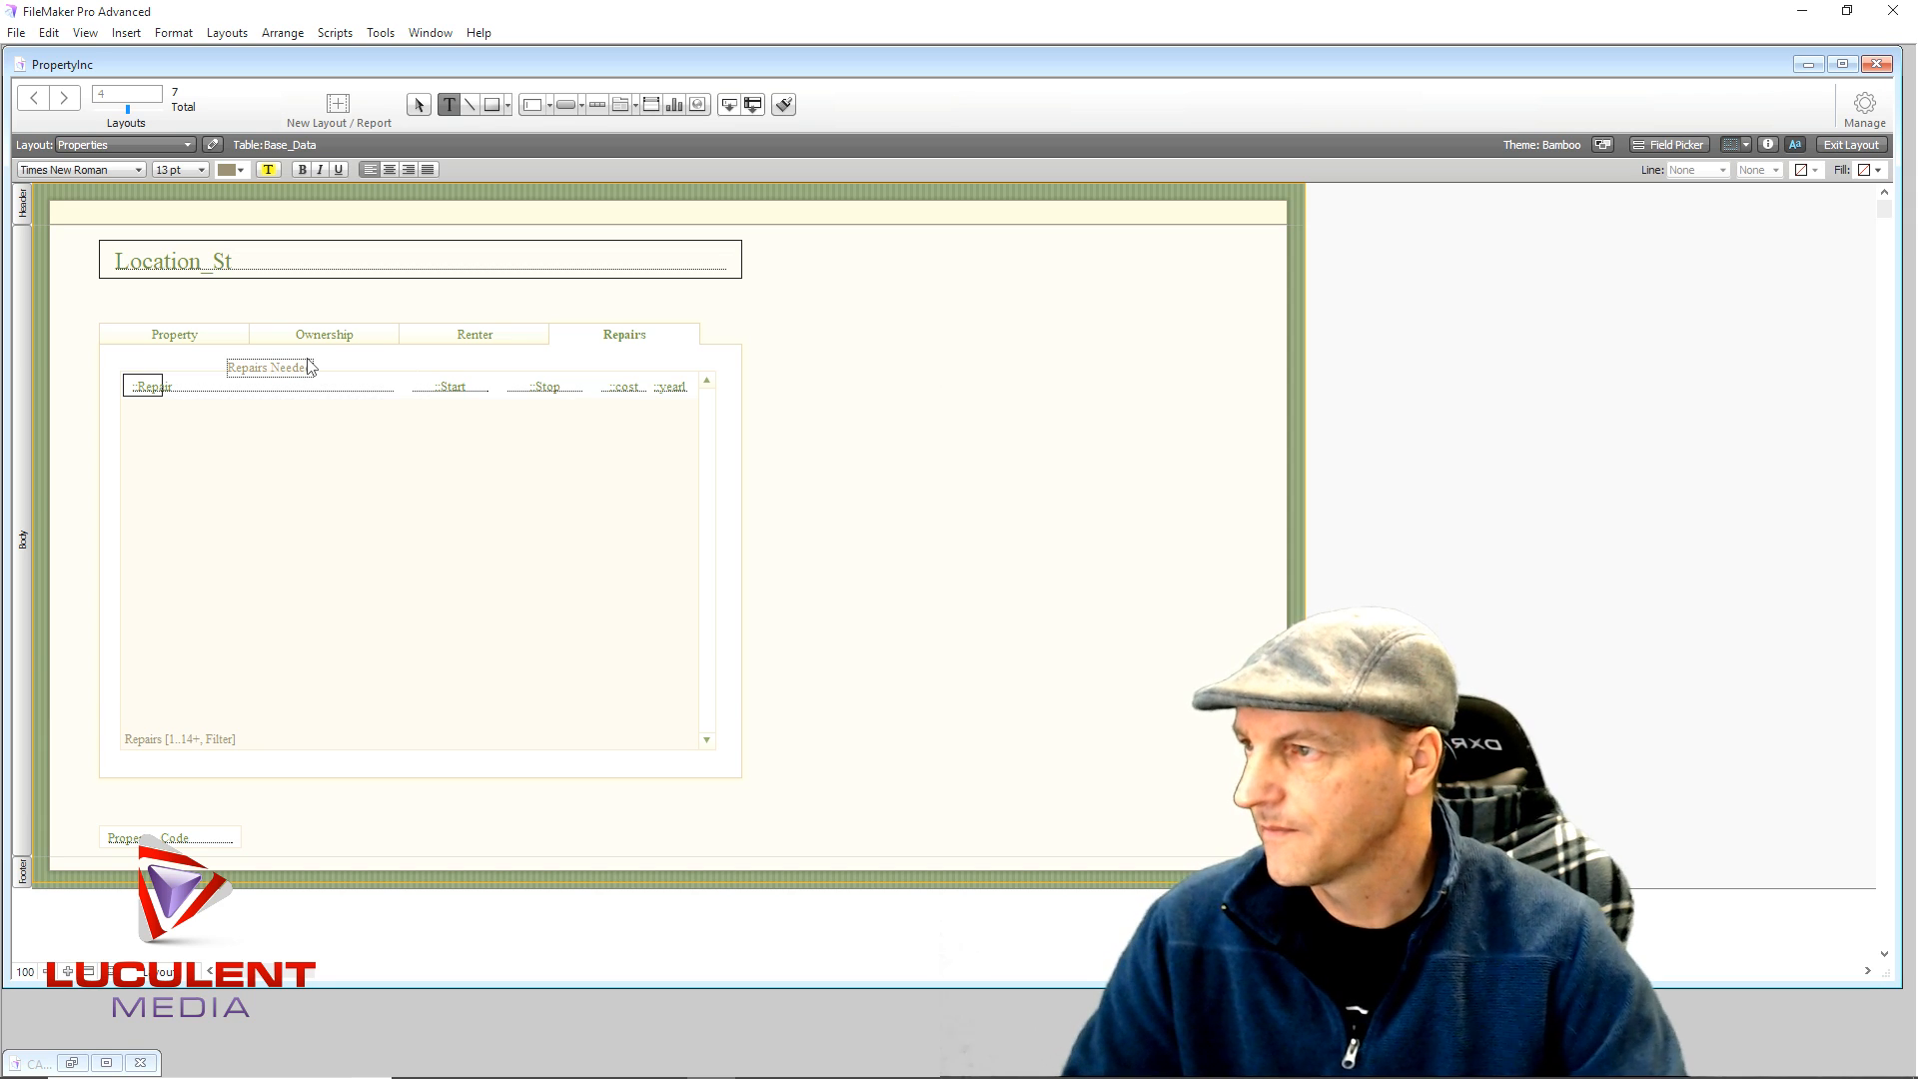
text(d)
click(201, 363)
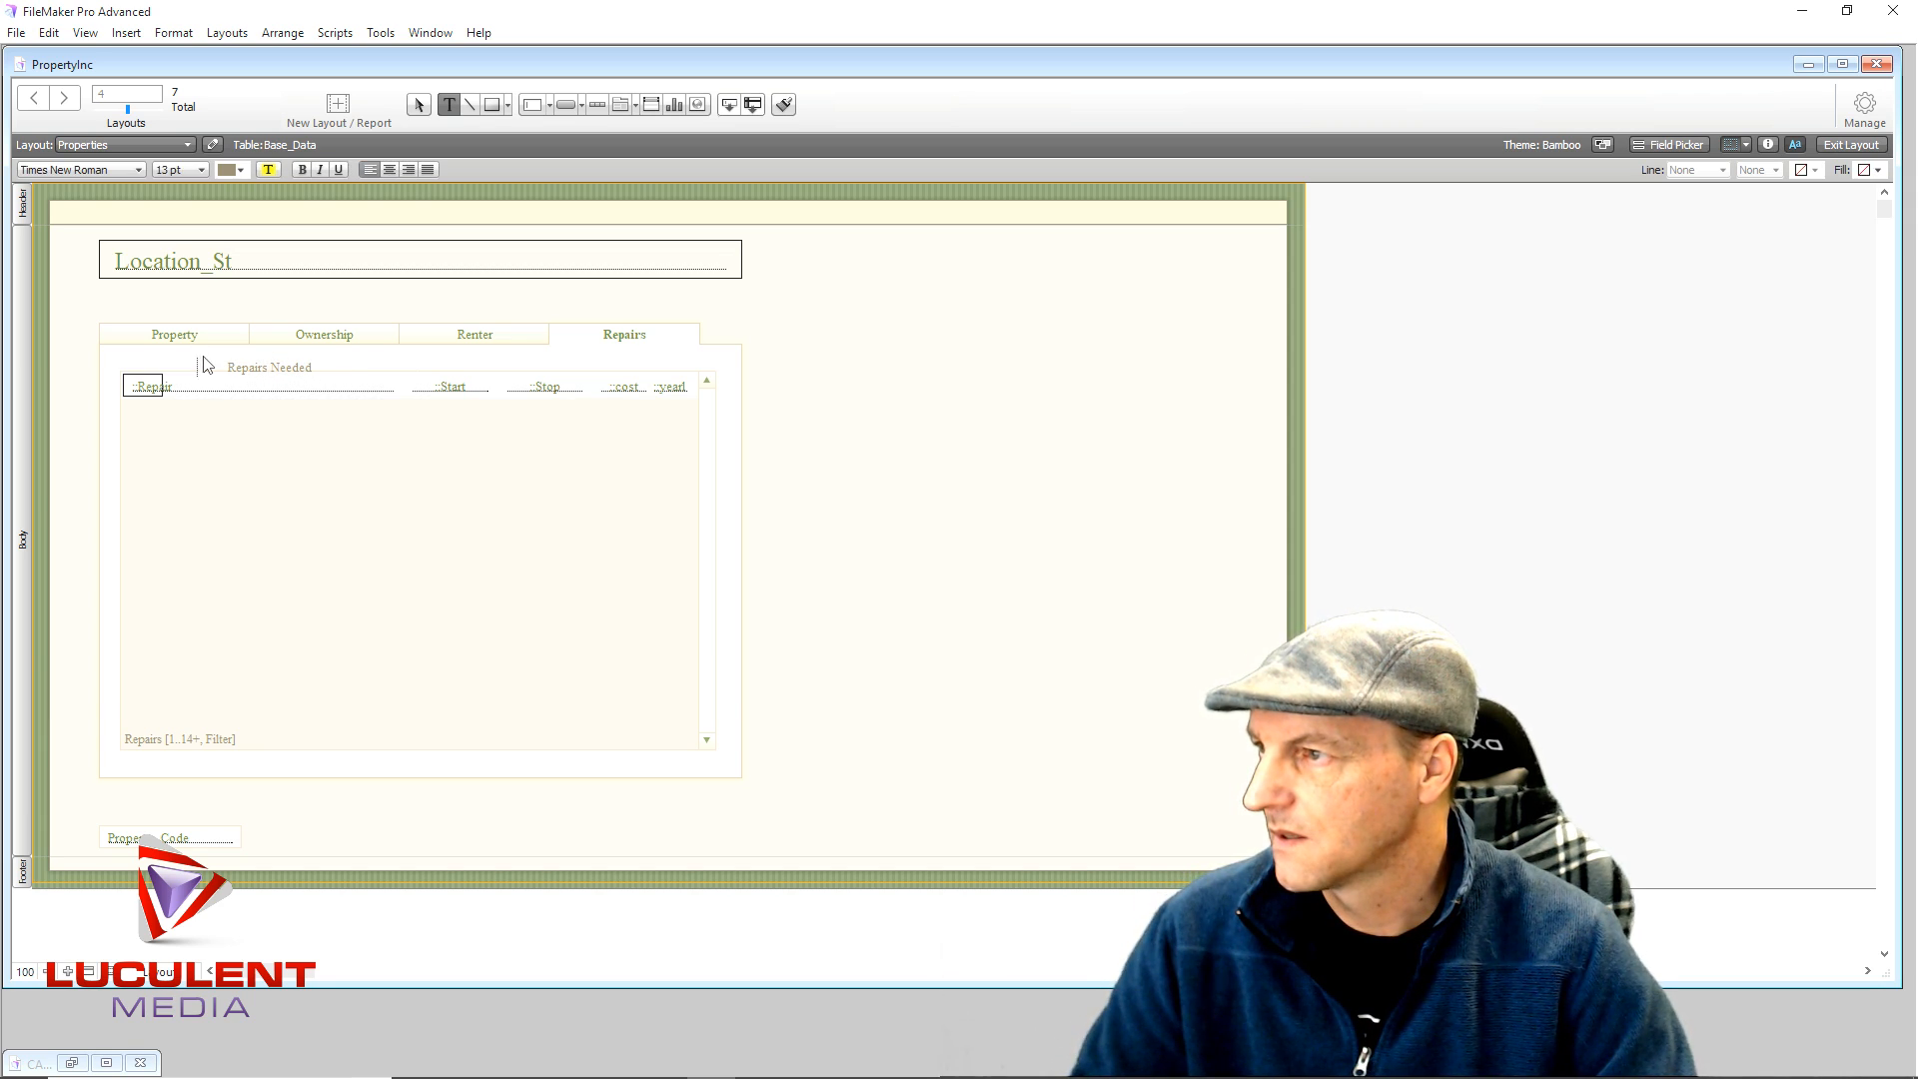
- Rework the label above the portal, then erase the old label's text
click(256, 367)
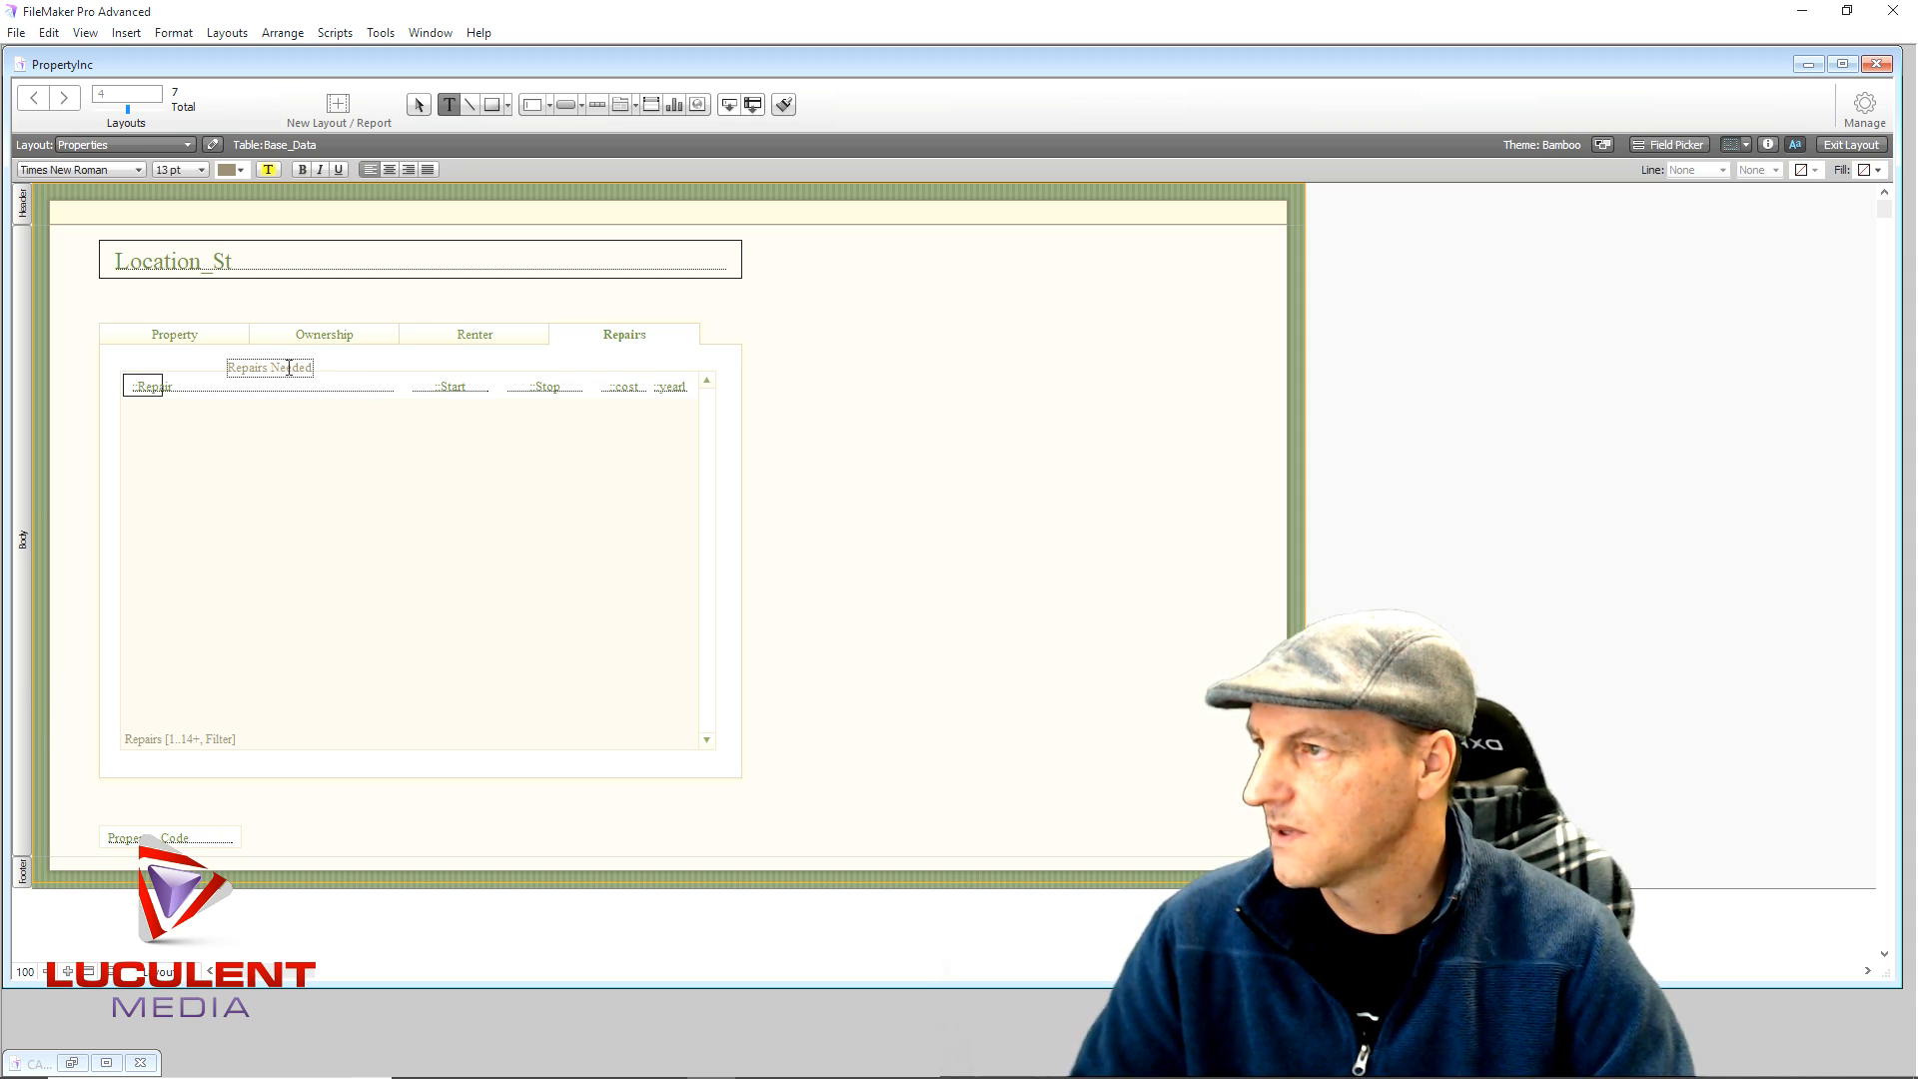
click(341, 369)
click(284, 370)
drag(323, 358, 237, 359)
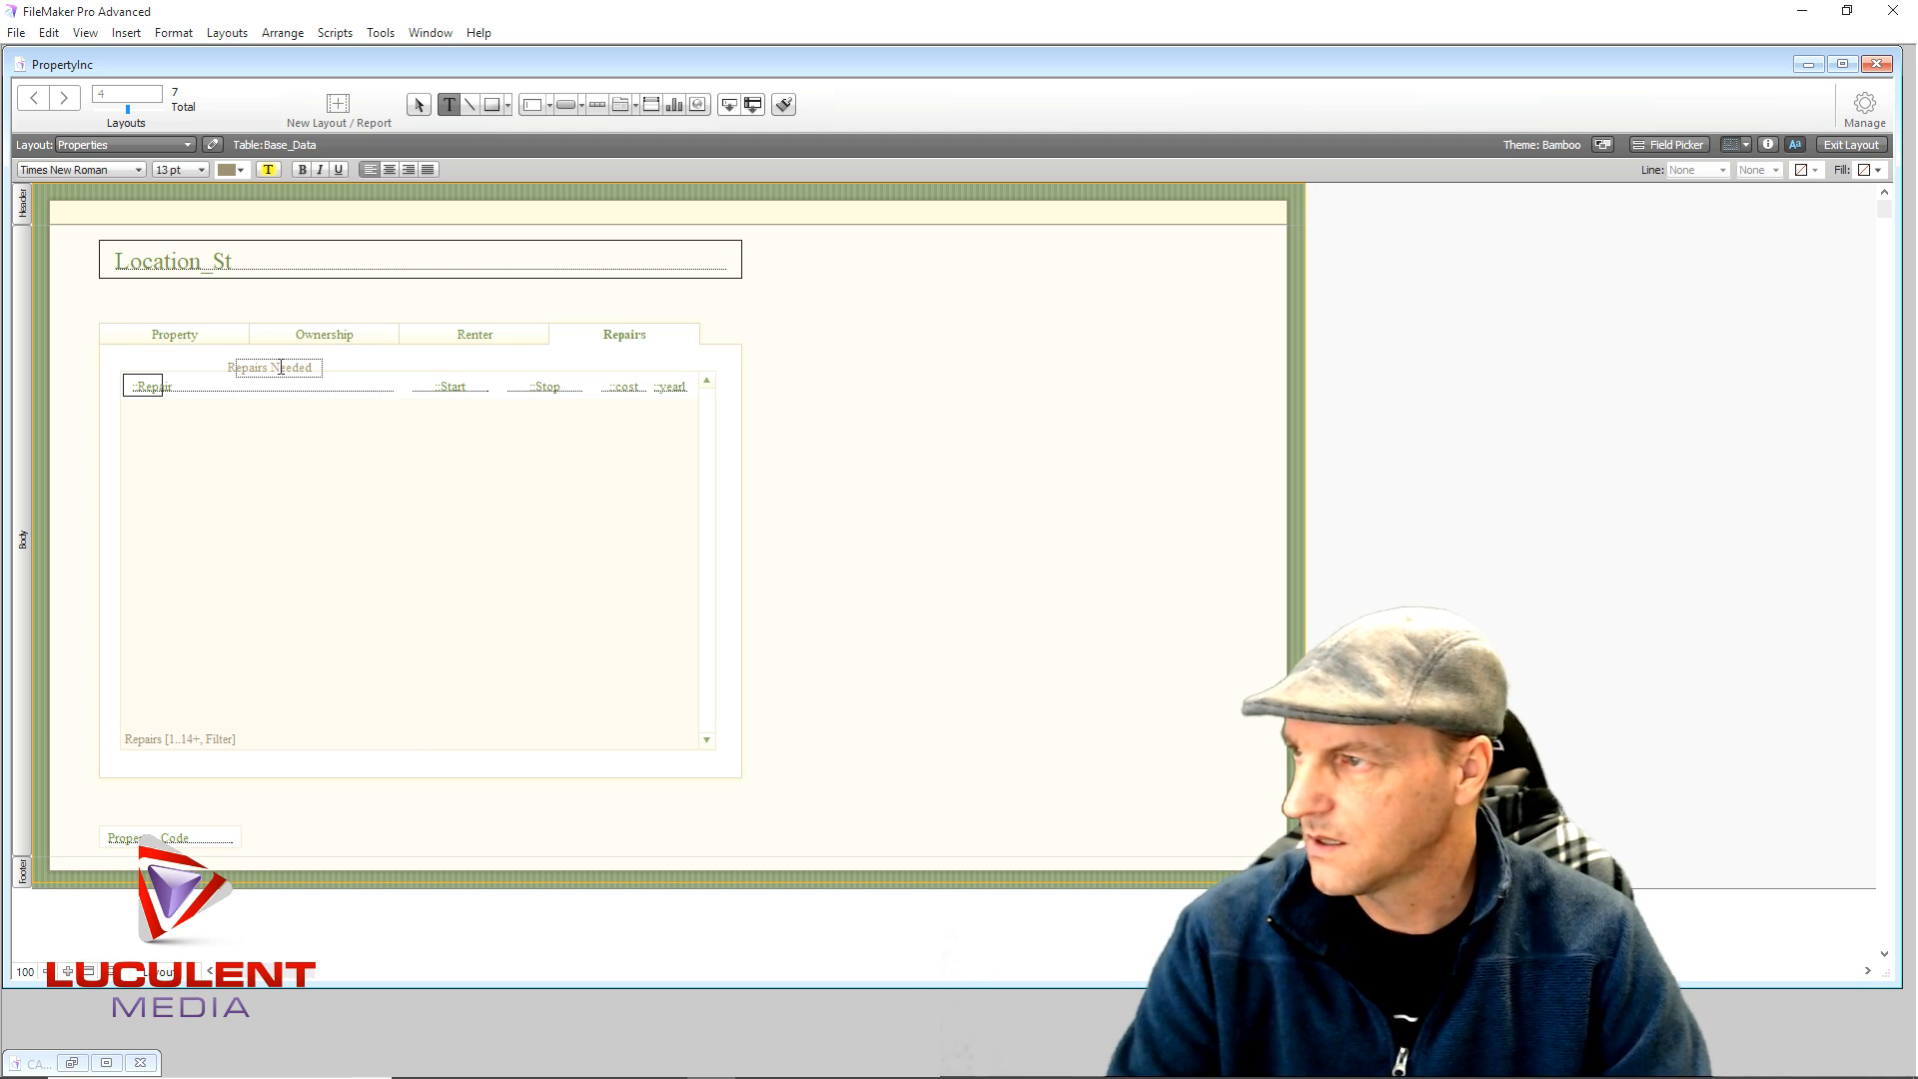
click(299, 319)
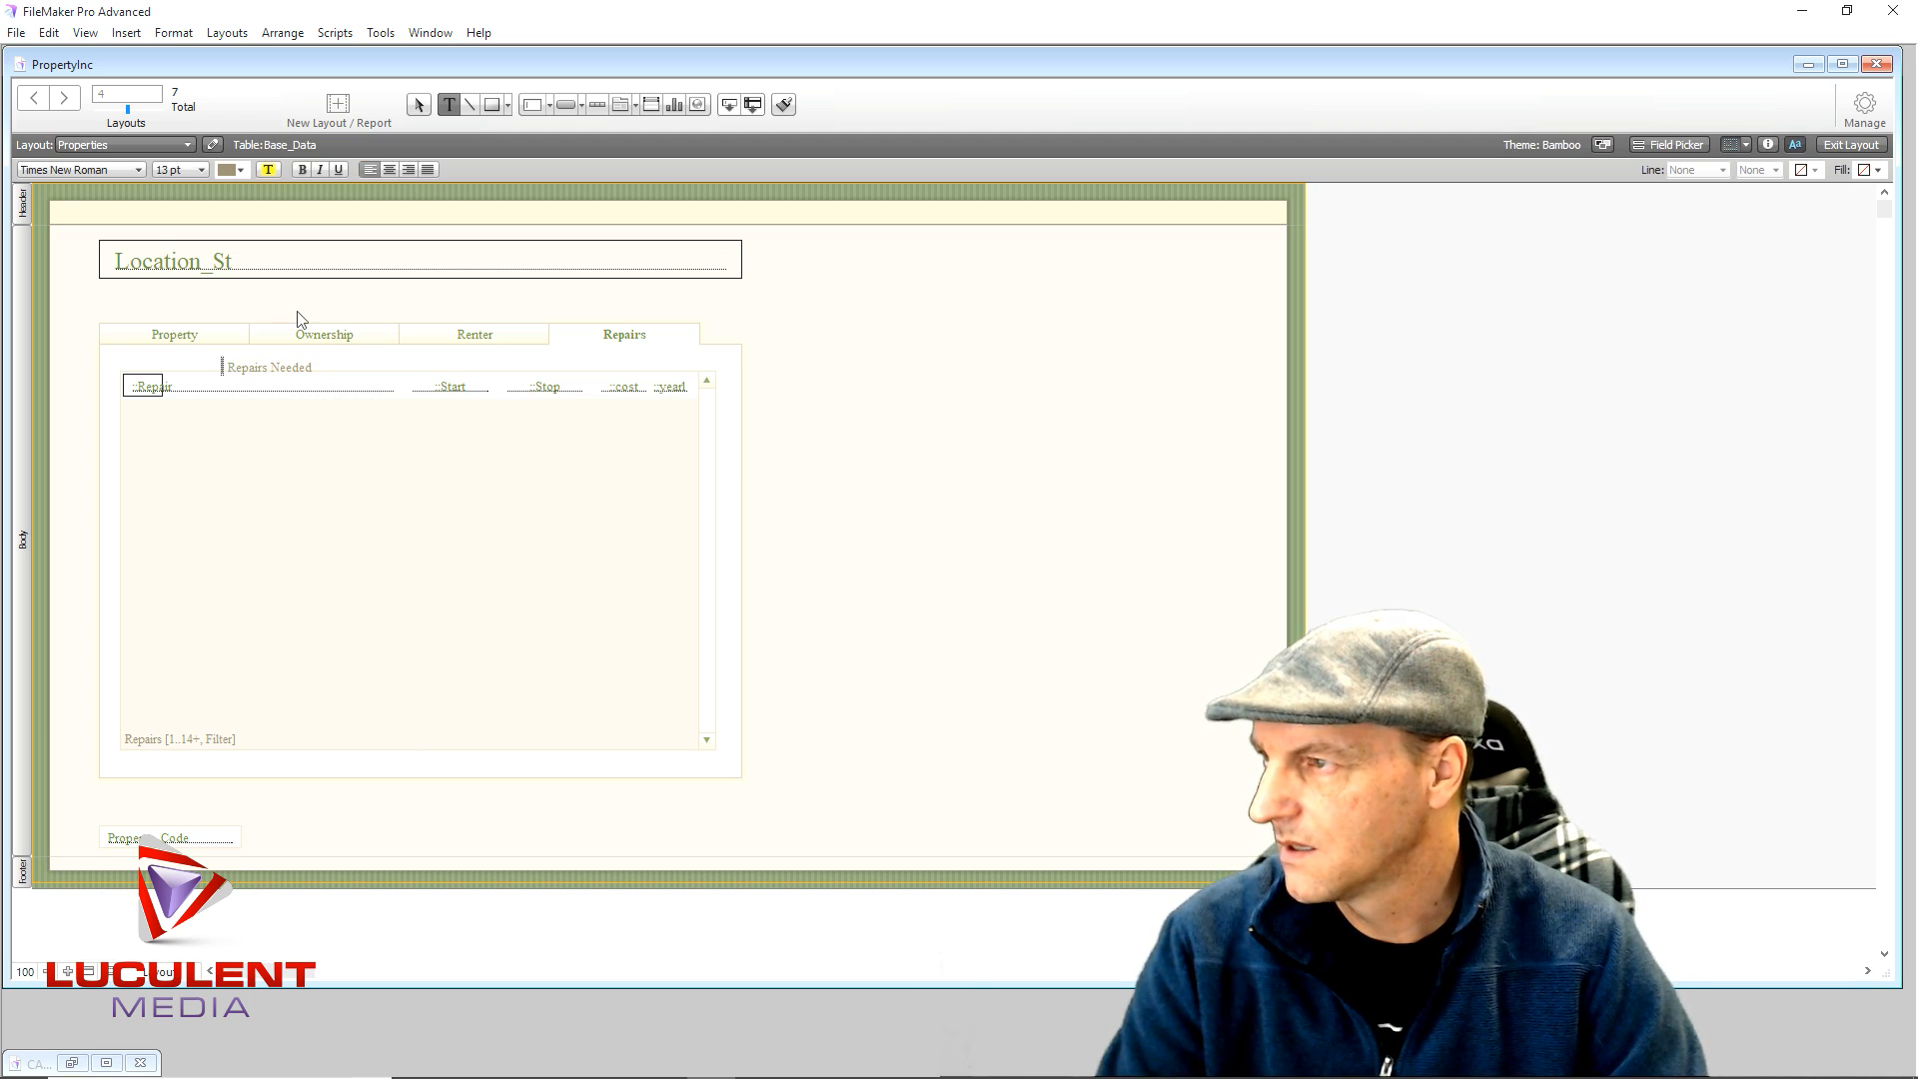
click(252, 369)
key(Delete)
key(Delete)
key(Delete)
key(Delete)
key(Delete)
key(Delete)
key(Delete)
key(Delete)
key(Delete)
key(Delete)
key(Delete)
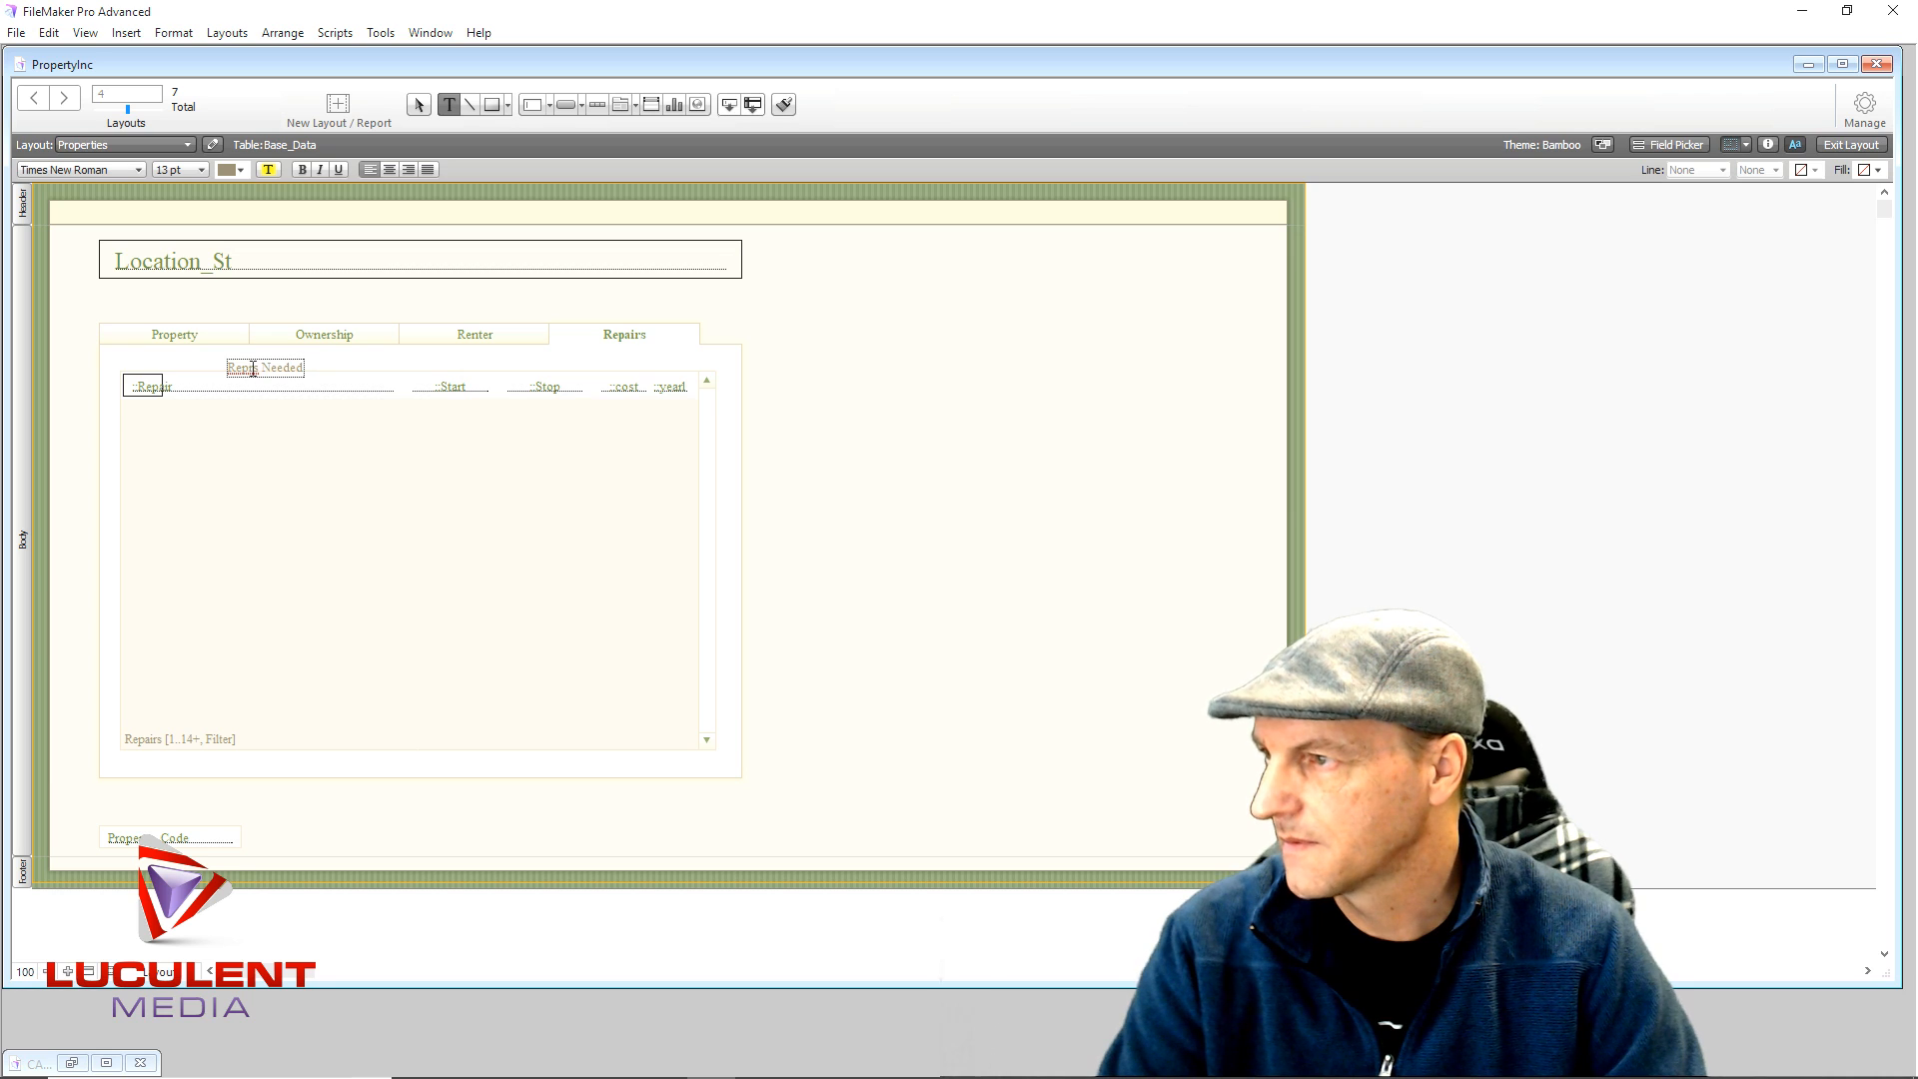
key(BackSpace)
key(BackSpace)
key(BackSpace)
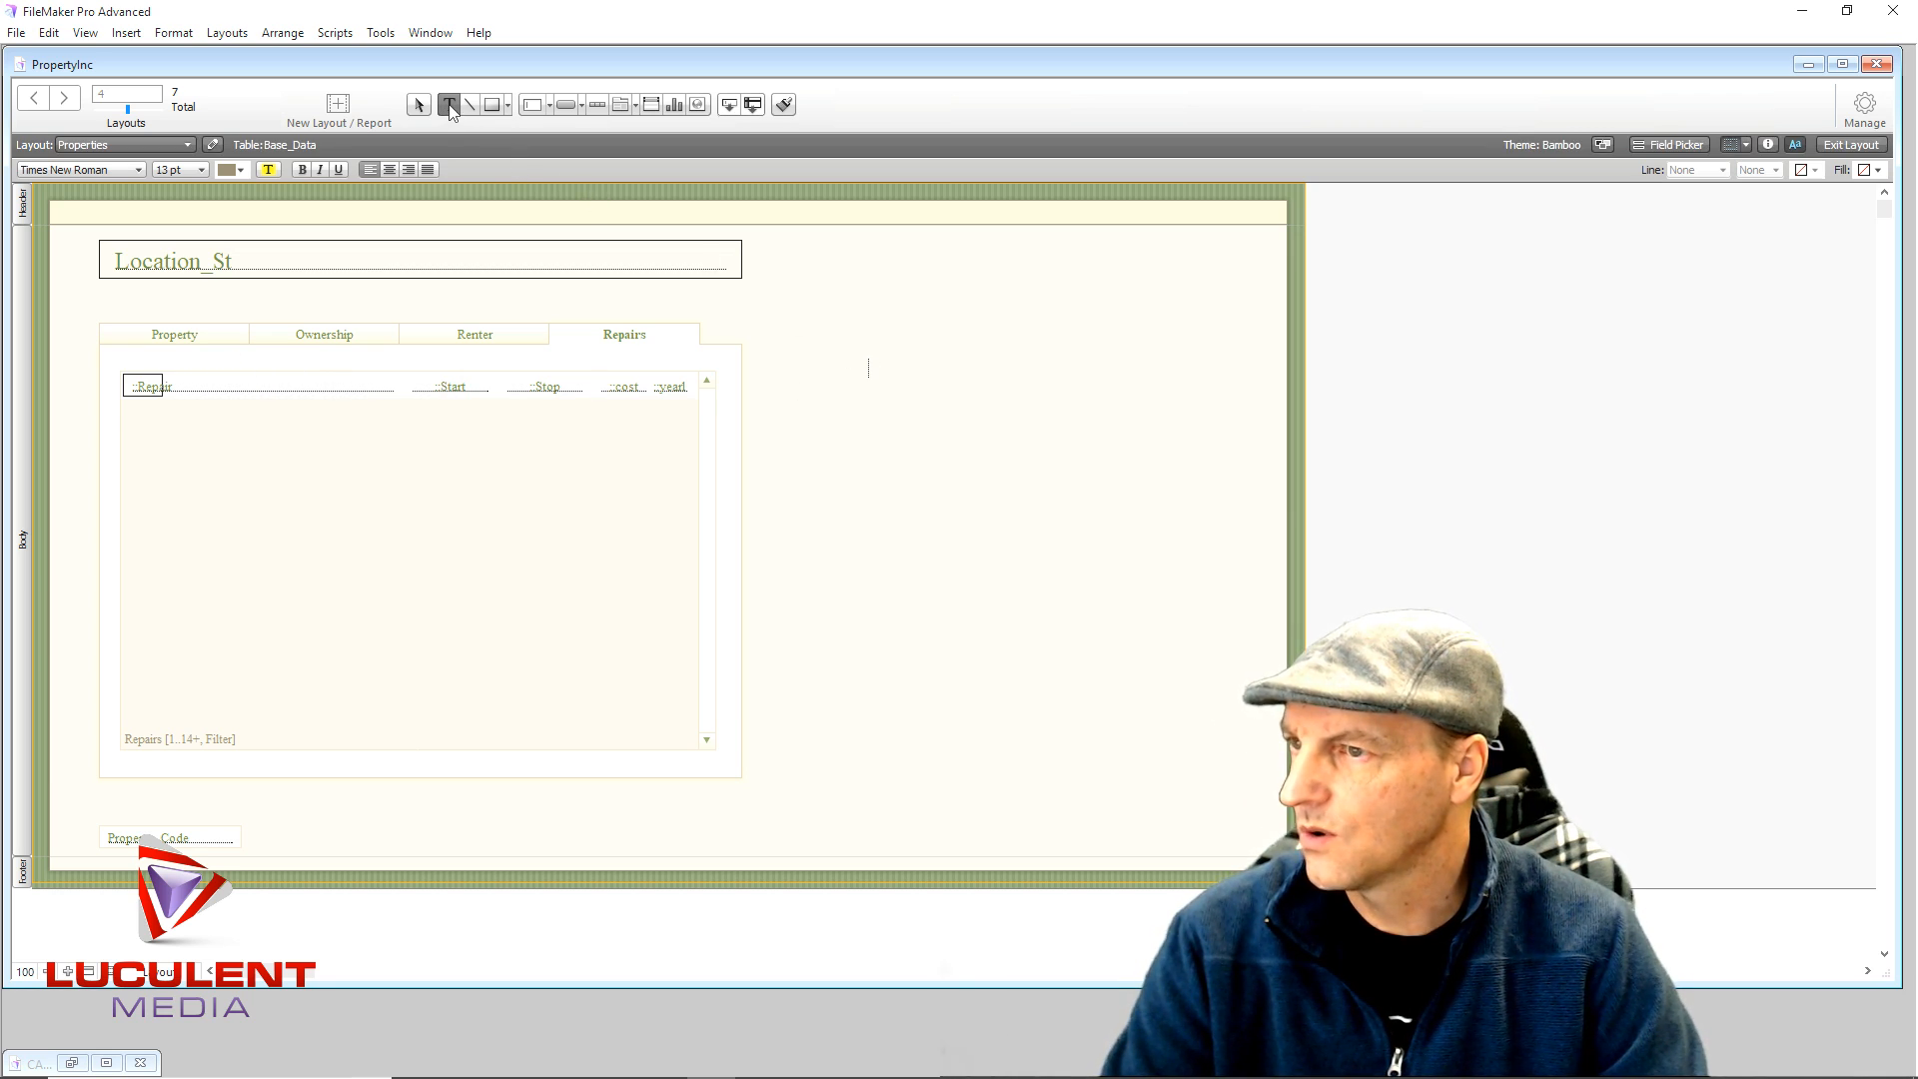
- Type Repairs Needed in a new text box beside the tab panel, then erase it
click(815, 373)
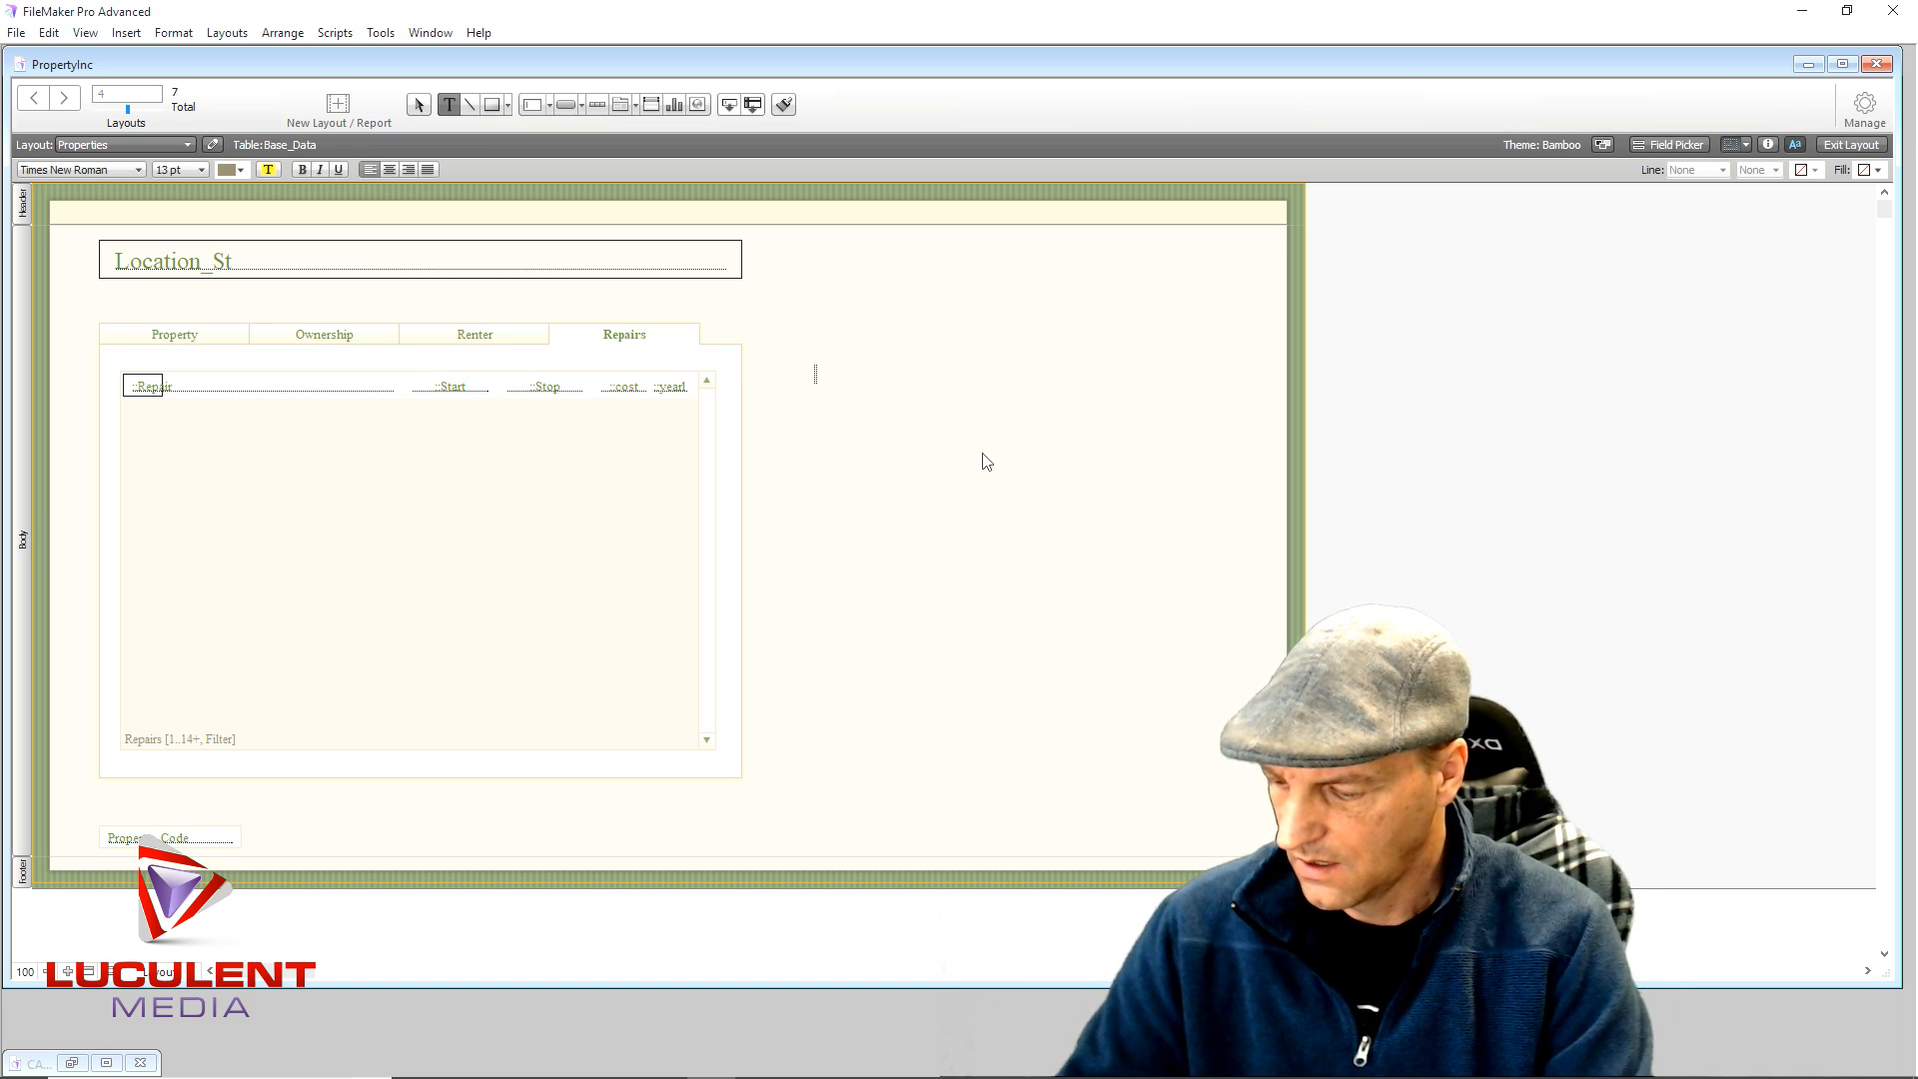
text(Repa)
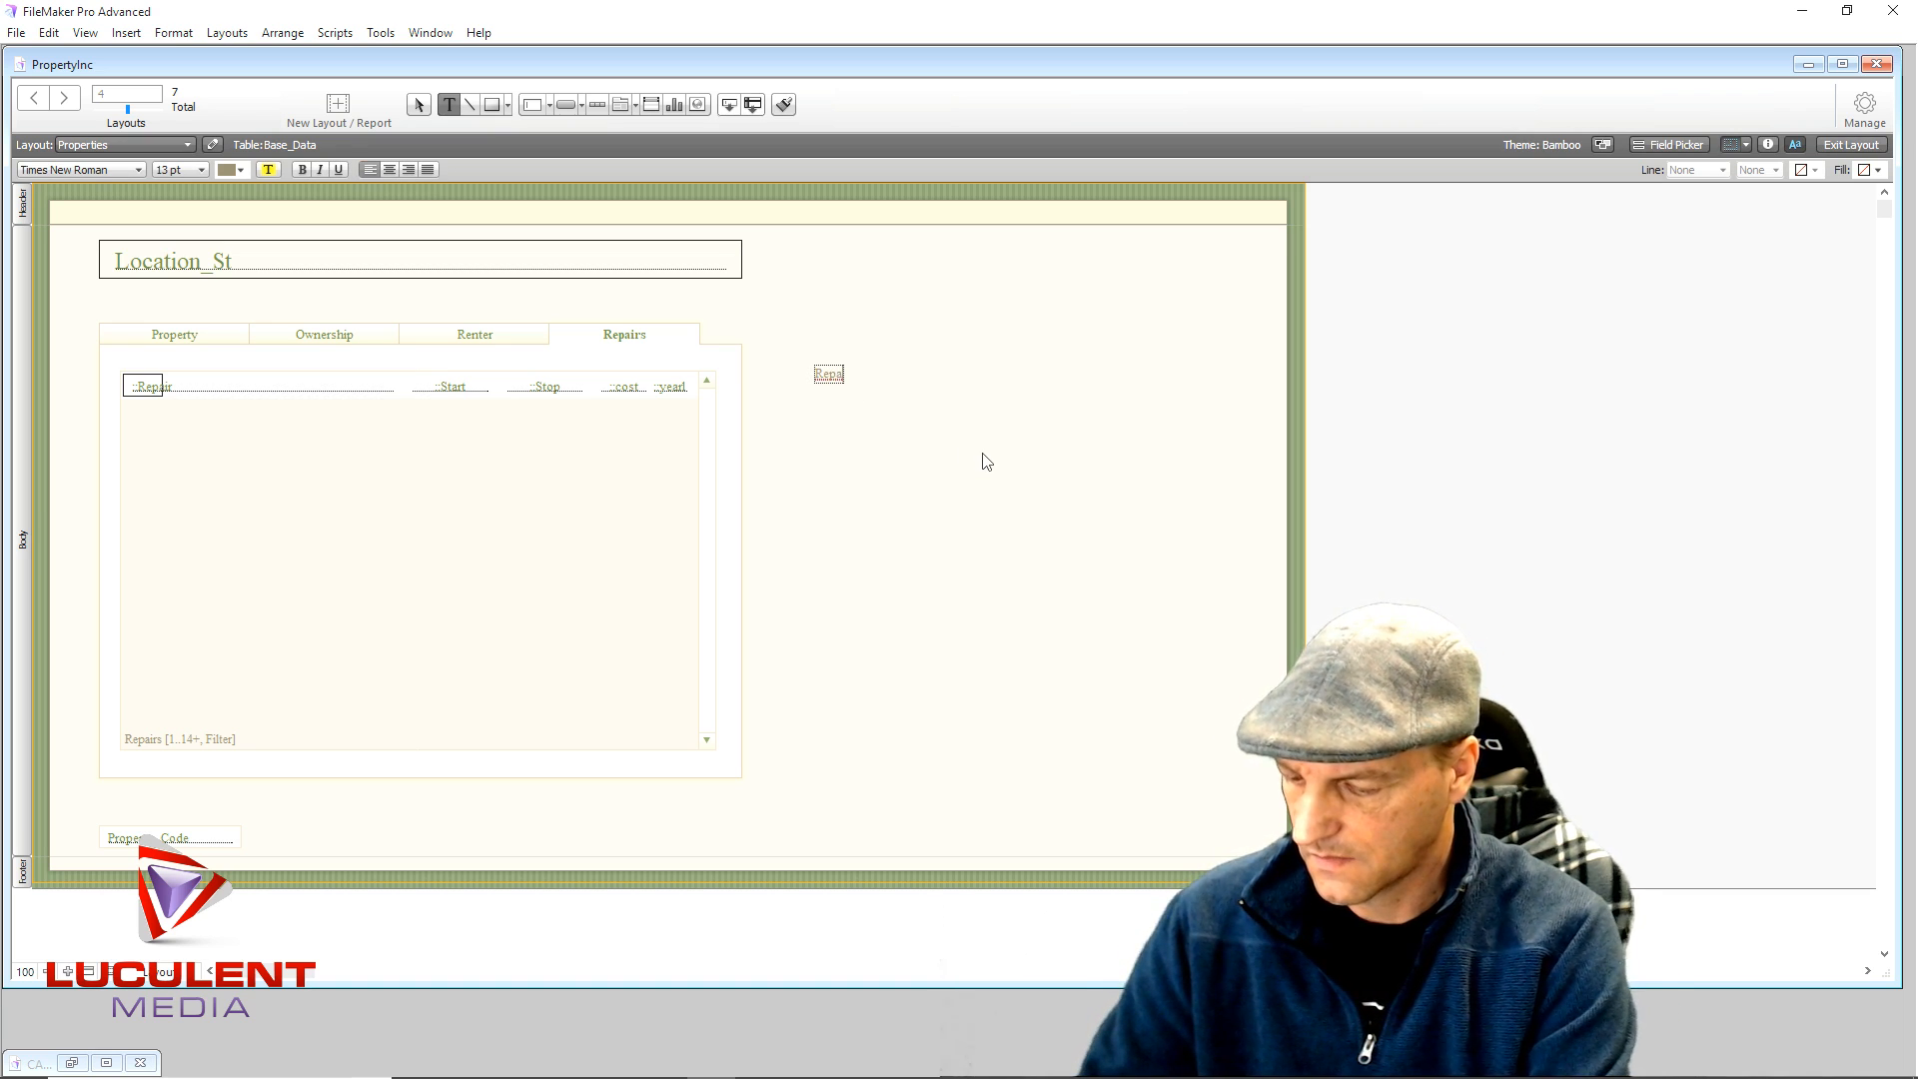
text(irs)
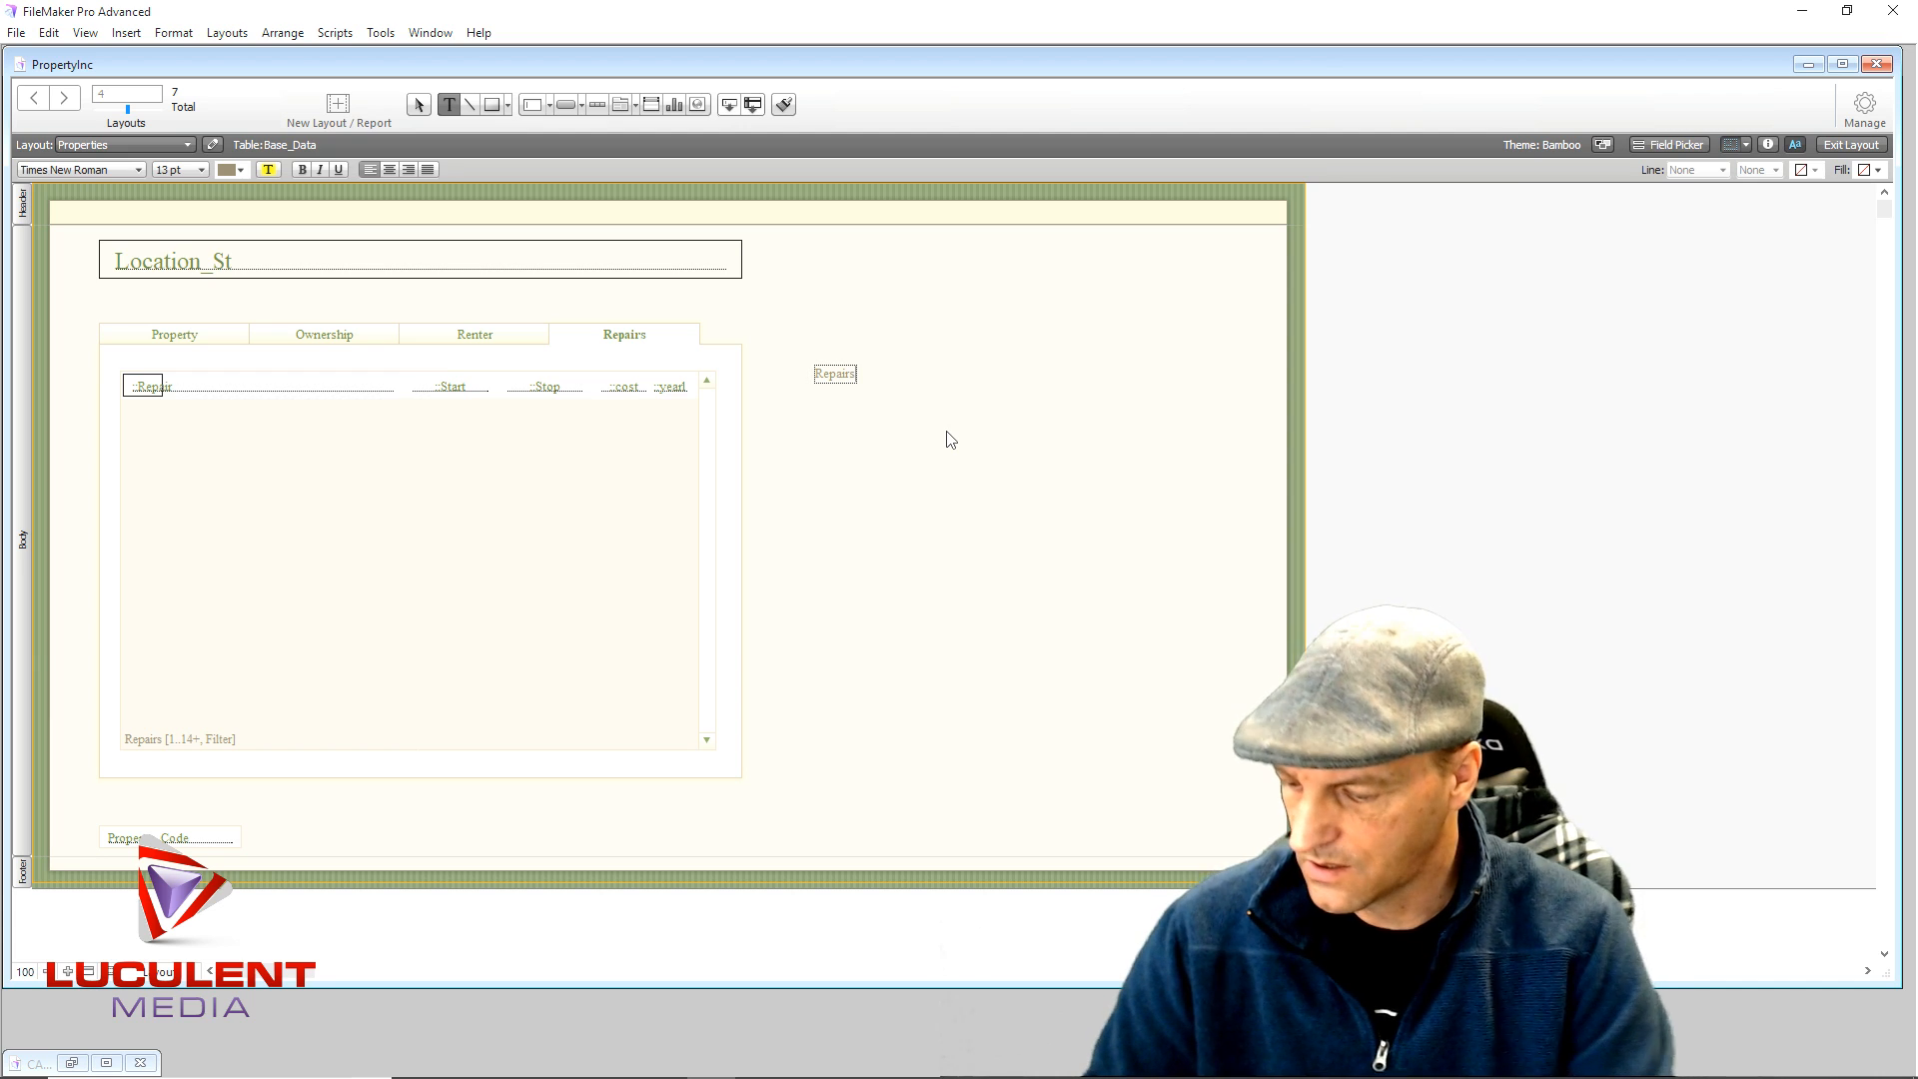
text( Needed)
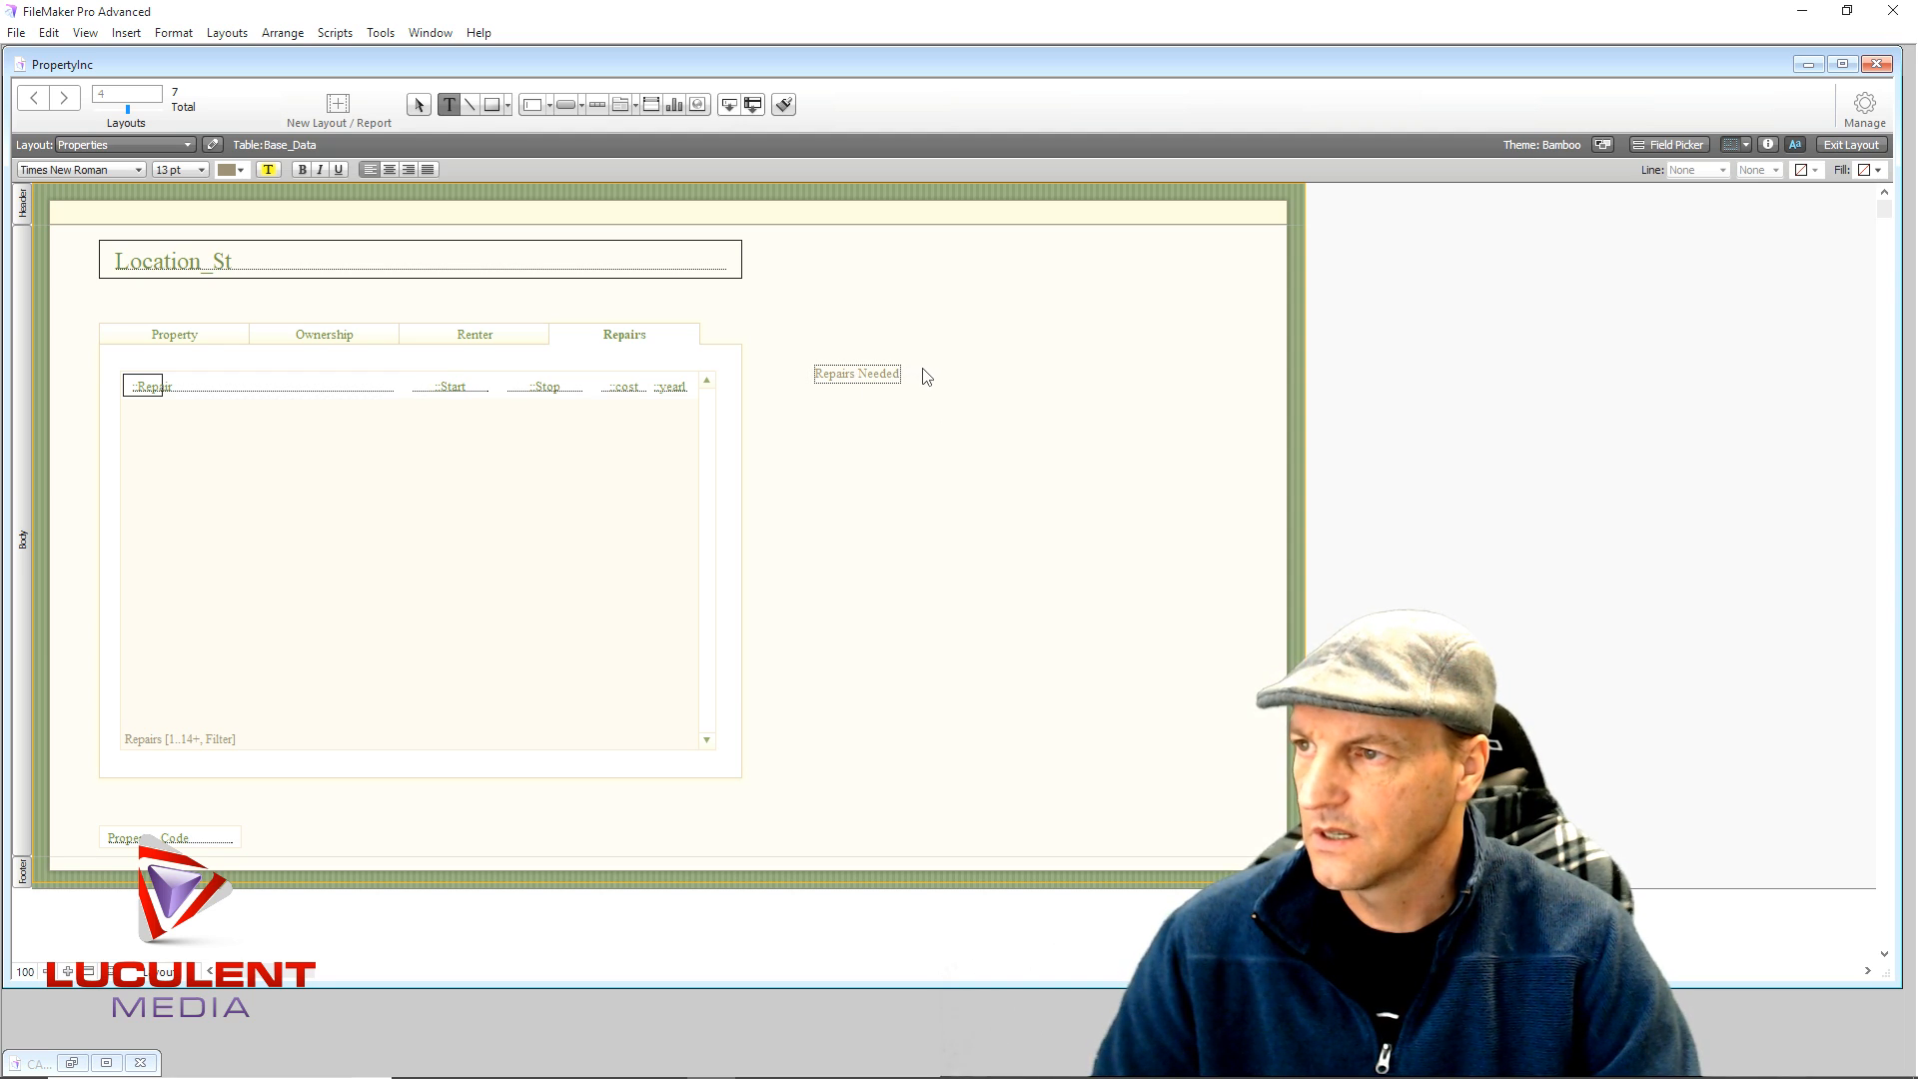
mouse_move(918, 375)
mouse_down()
mouse_move(869, 375)
mouse_move(919, 388)
mouse_up()
click(866, 418)
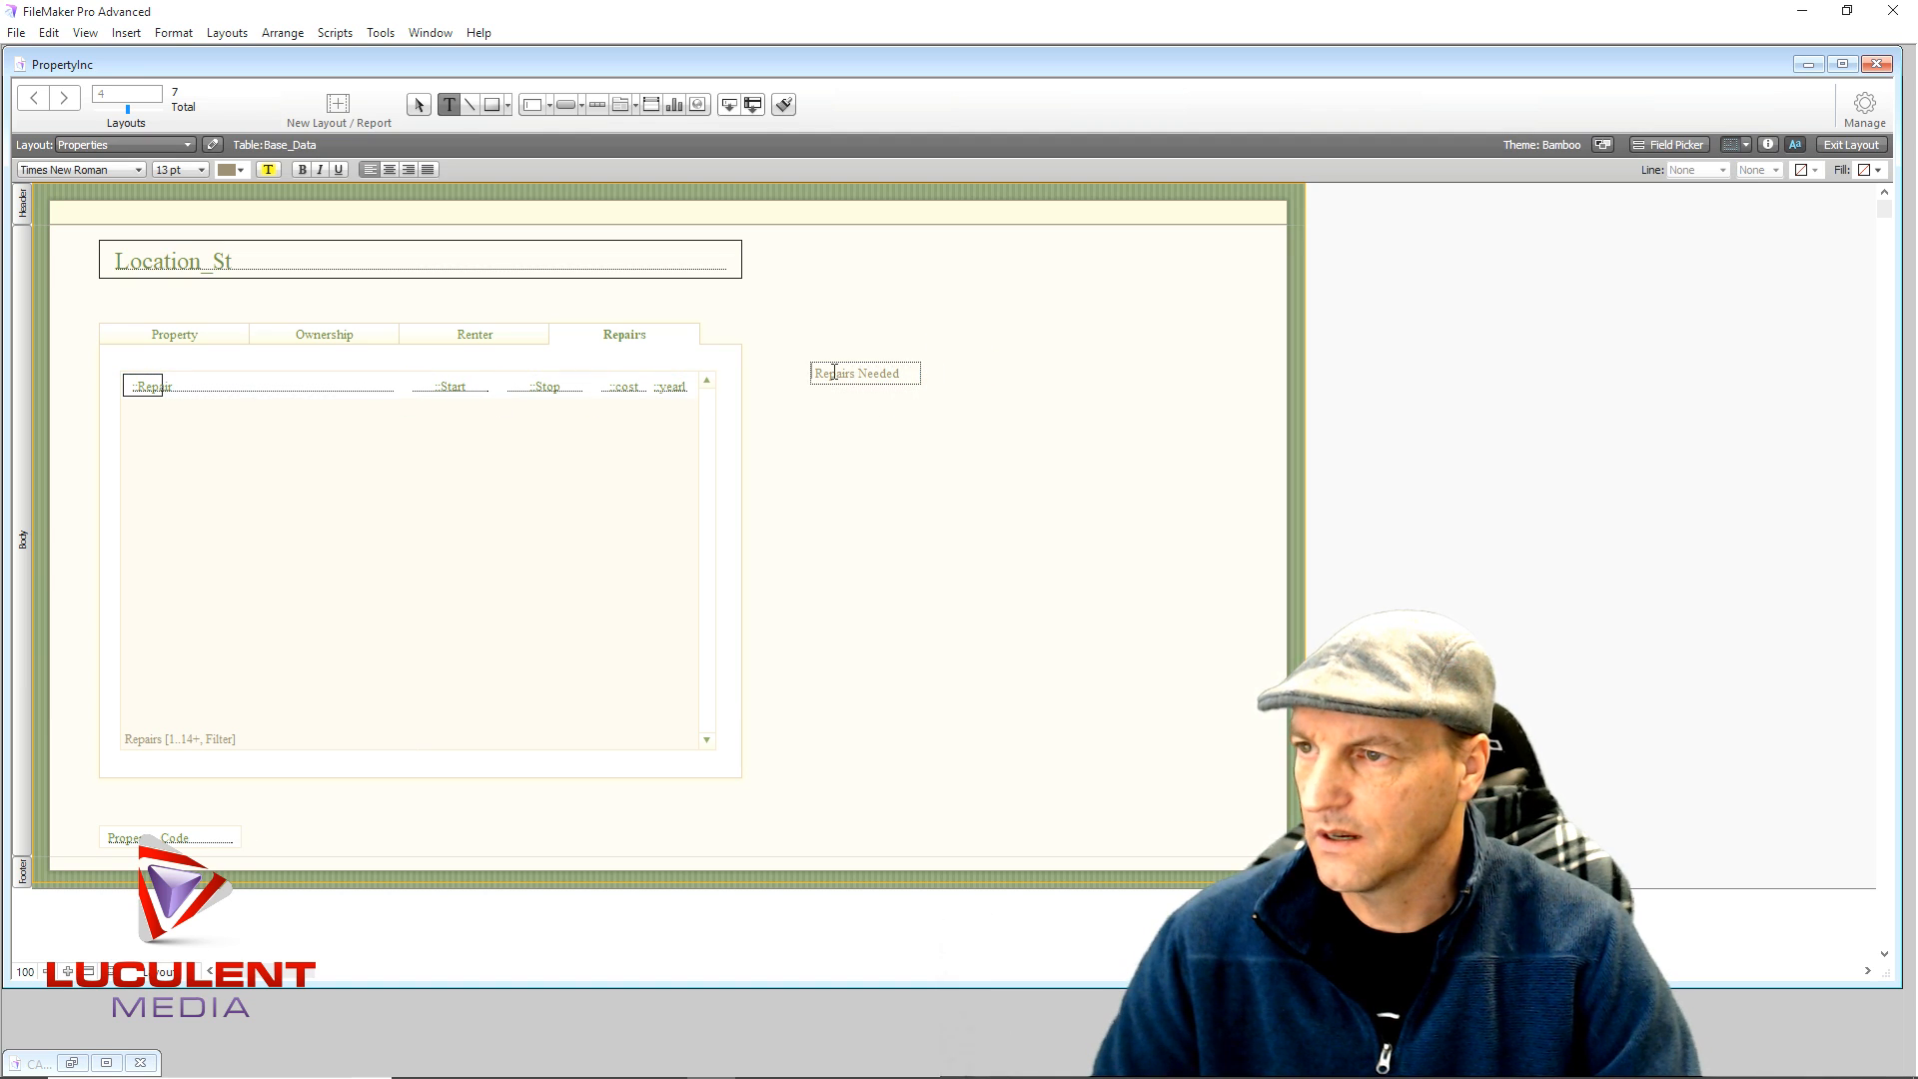
click(903, 386)
click(901, 378)
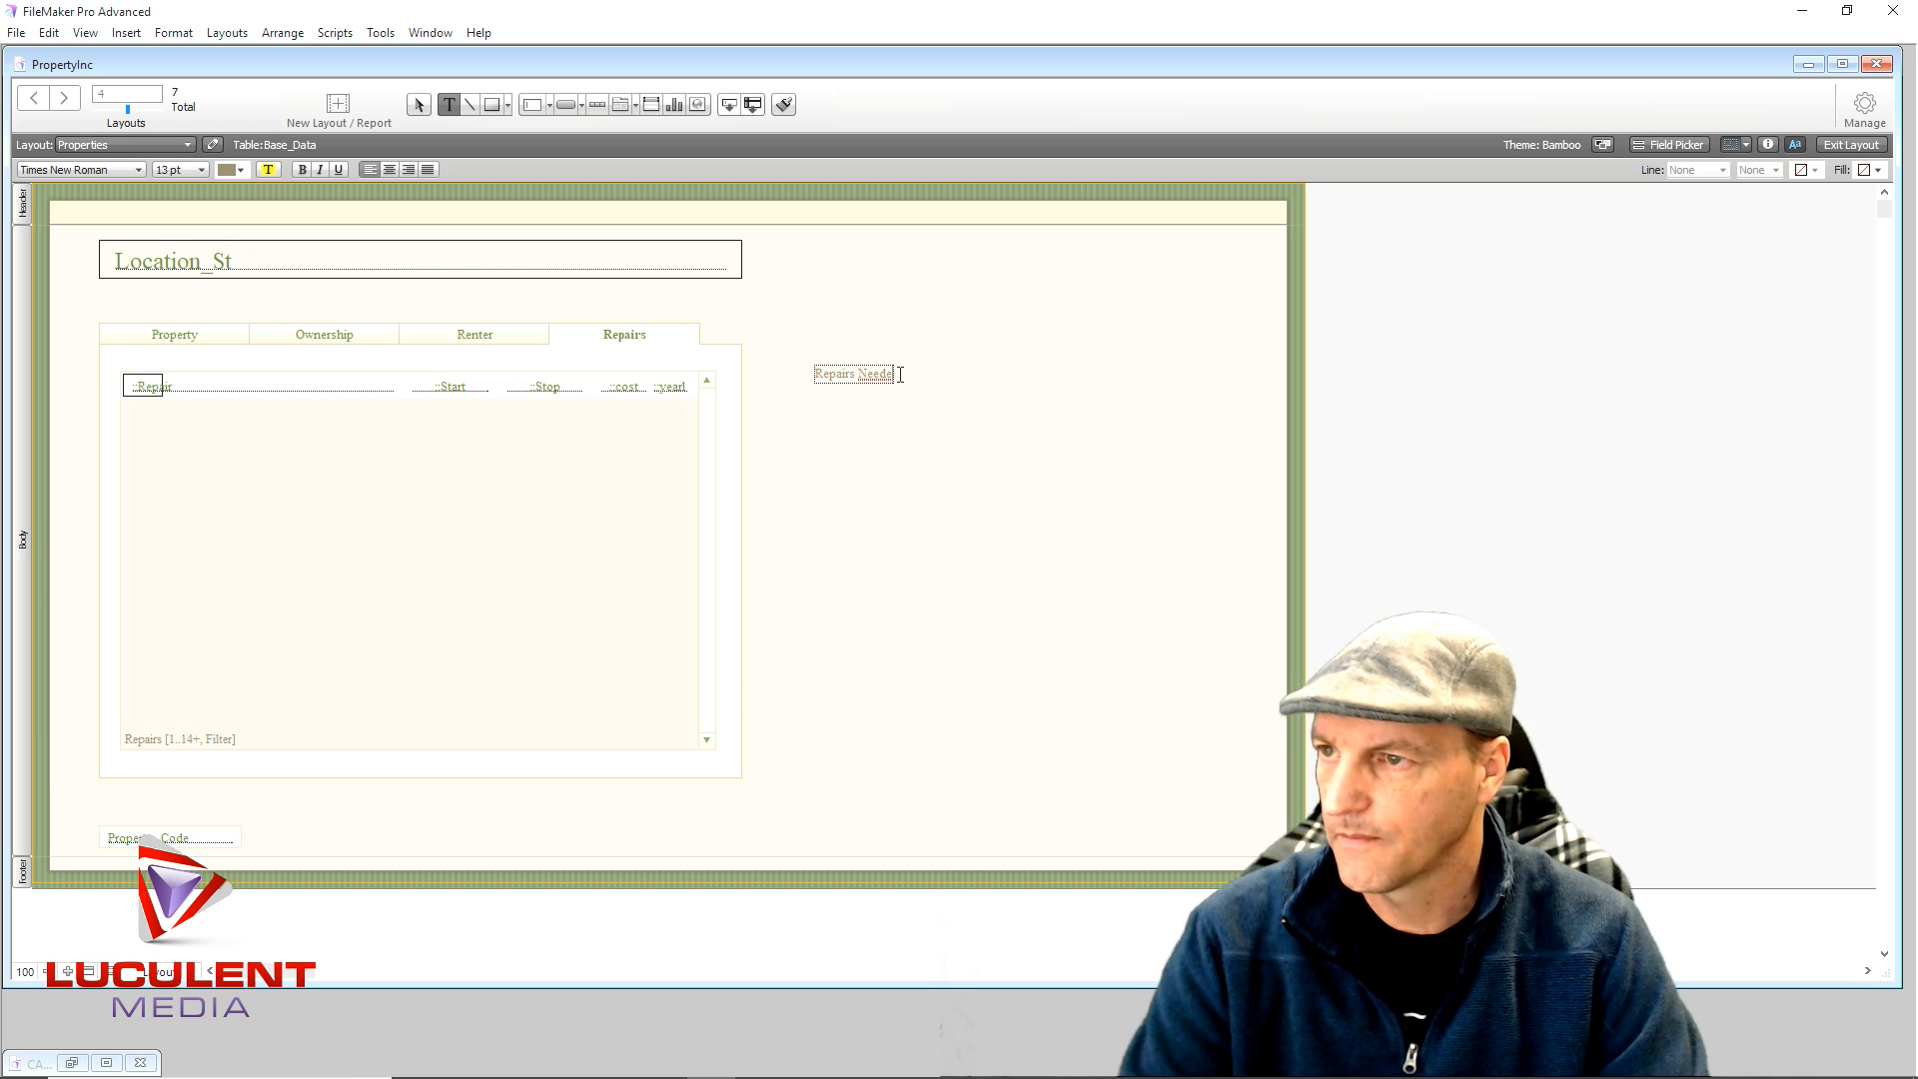
key(BackSpace)
key(BackSpace)
key(BackSpace)
key(BackSpace)
key(BackSpace)
key(BackSpace)
key(BackSpace)
key(BackSpace)
key(BackSpace)
key(BackSpace)
key(BackSpace)
key(BackSpace)
key(BackSpace)
key(BackSpace)
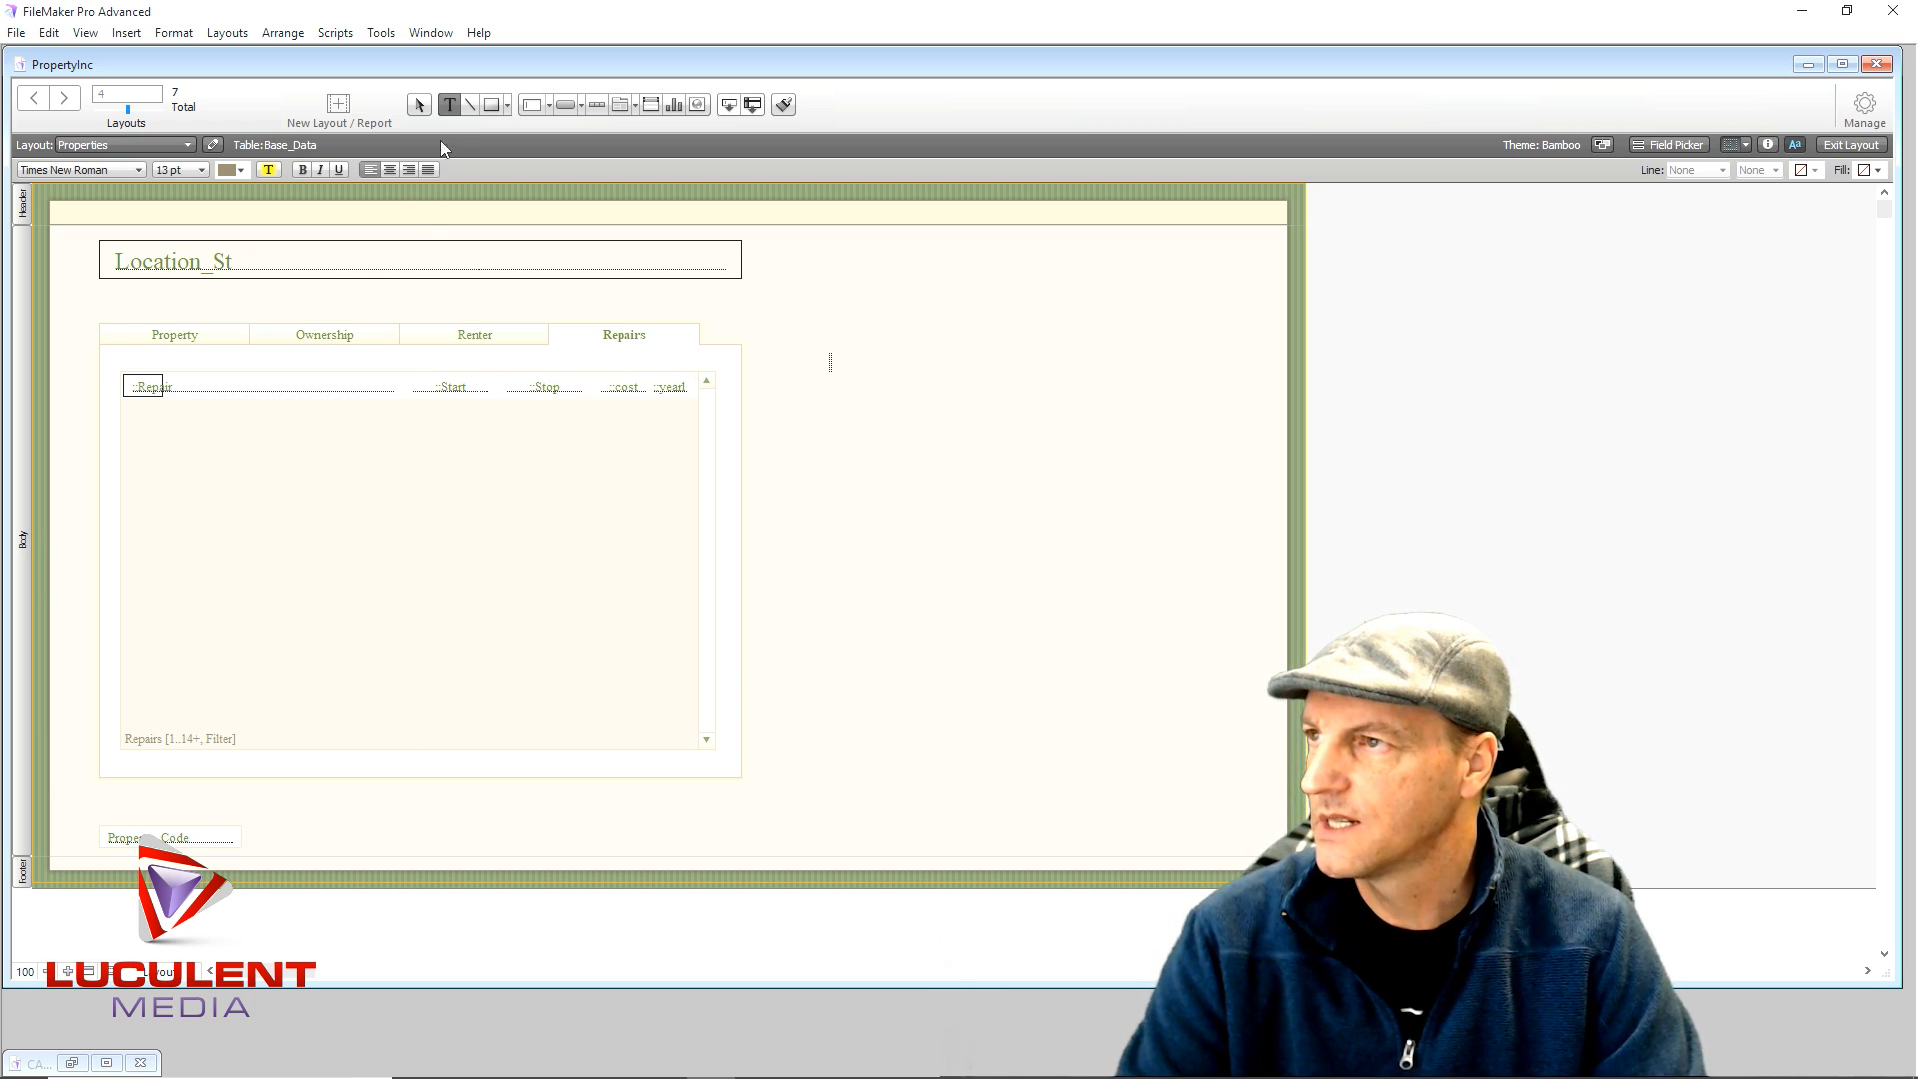
- Retype the Repairs Needed label right of the tab panel and Ctrl-drag a duplicate below it
click(419, 104)
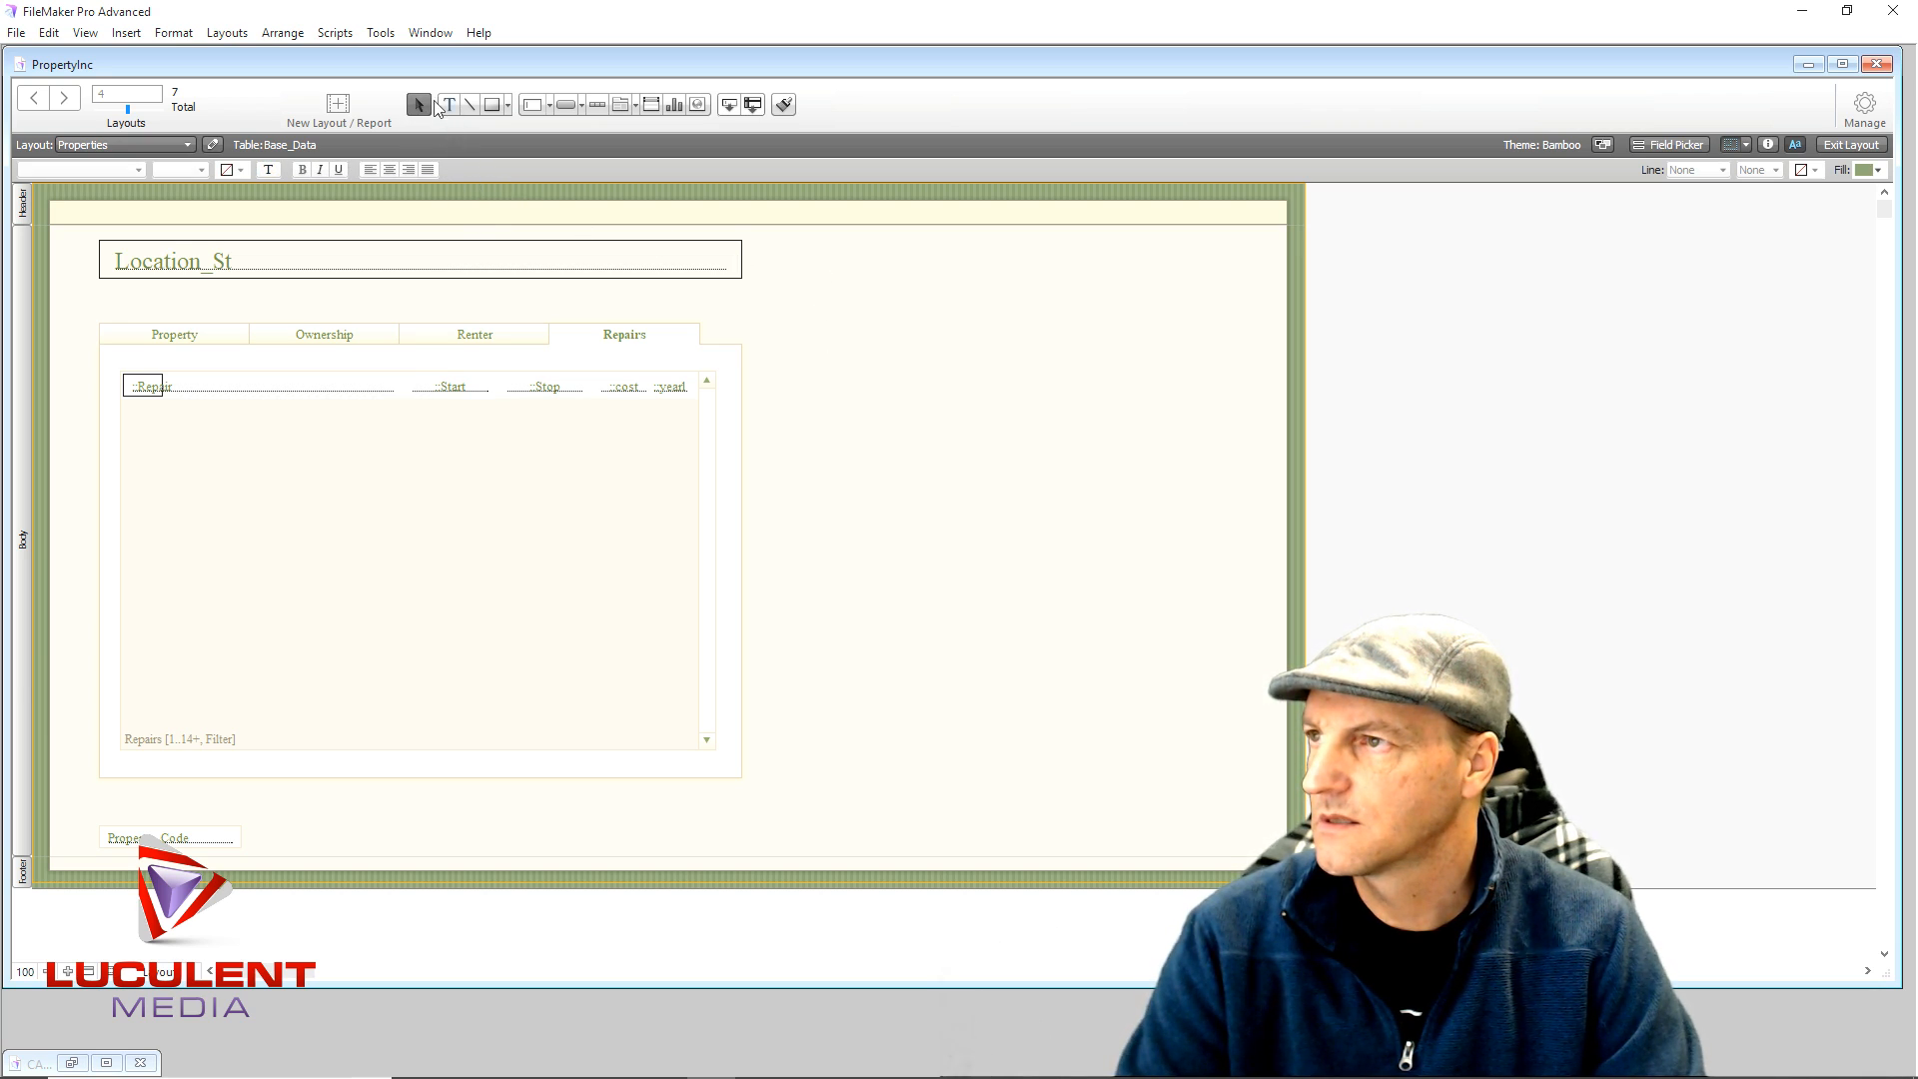
click(448, 104)
click(816, 316)
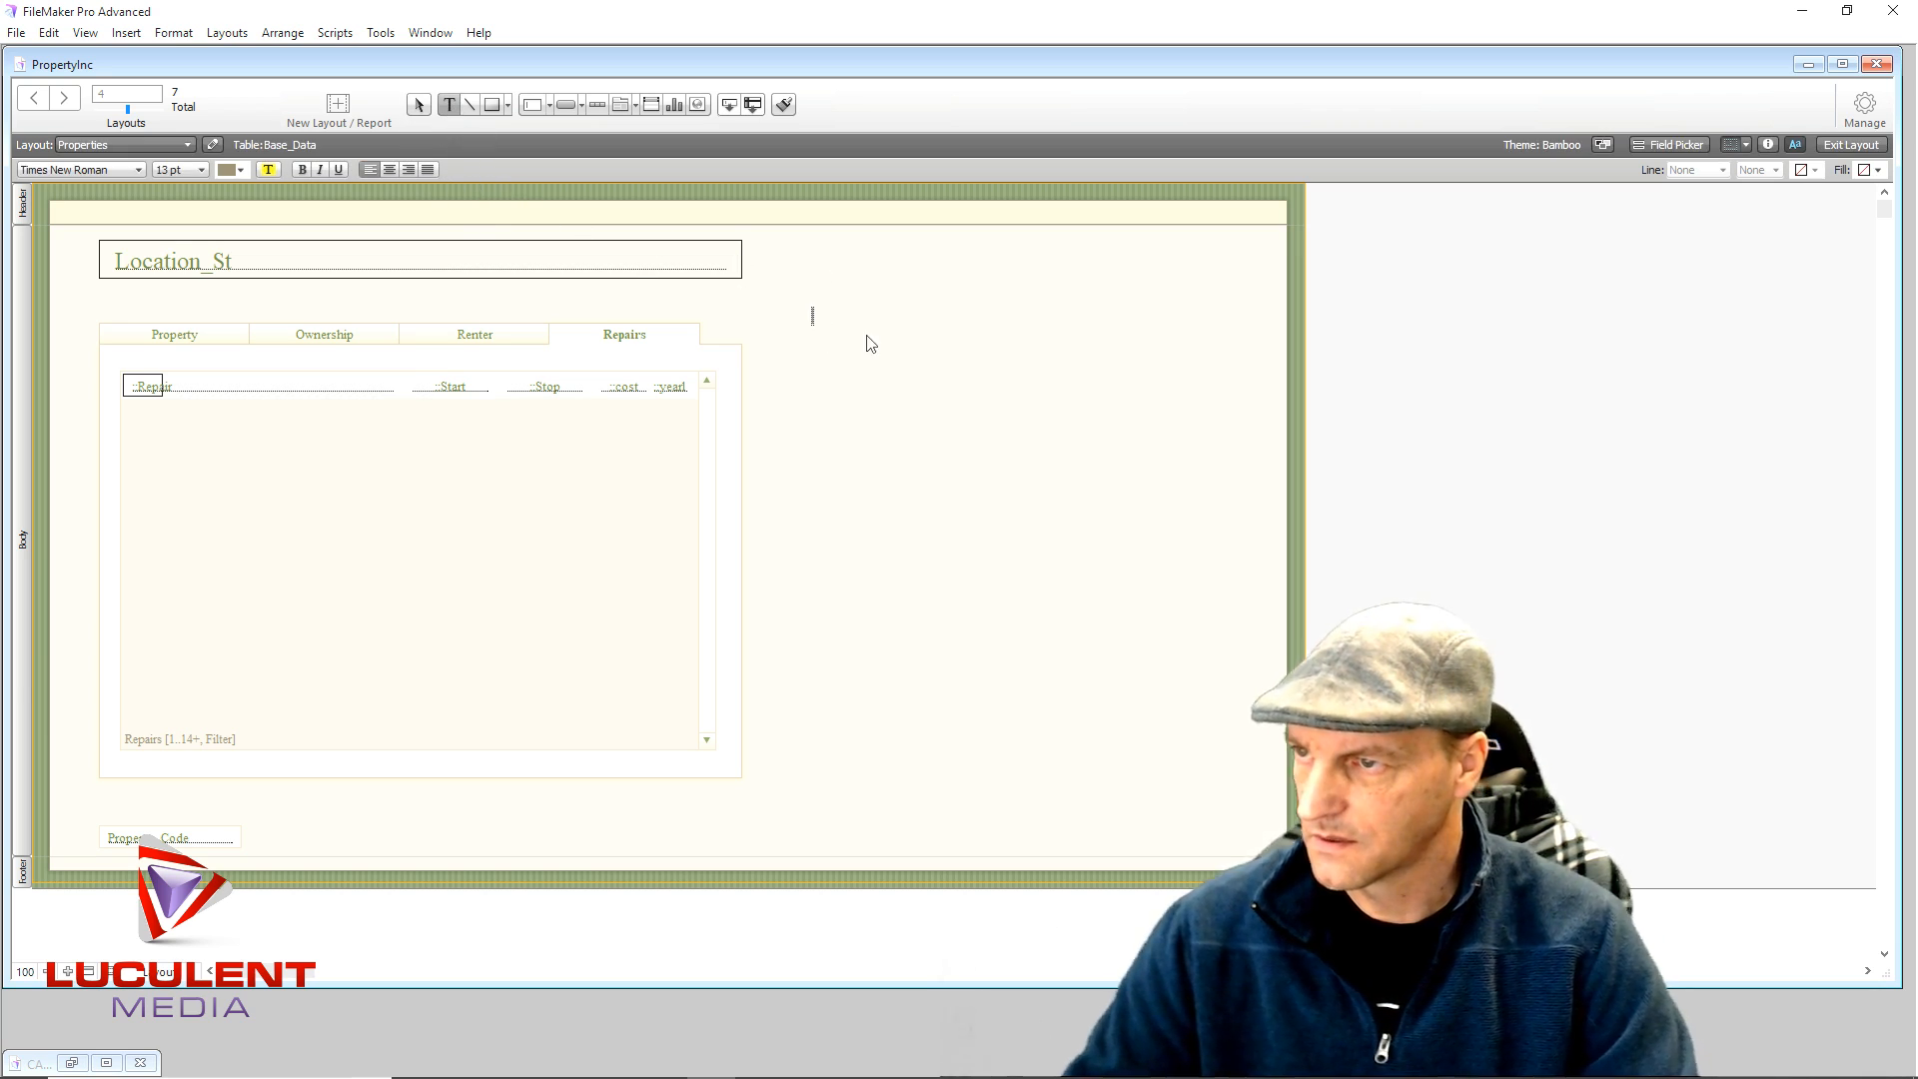
text(Rep)
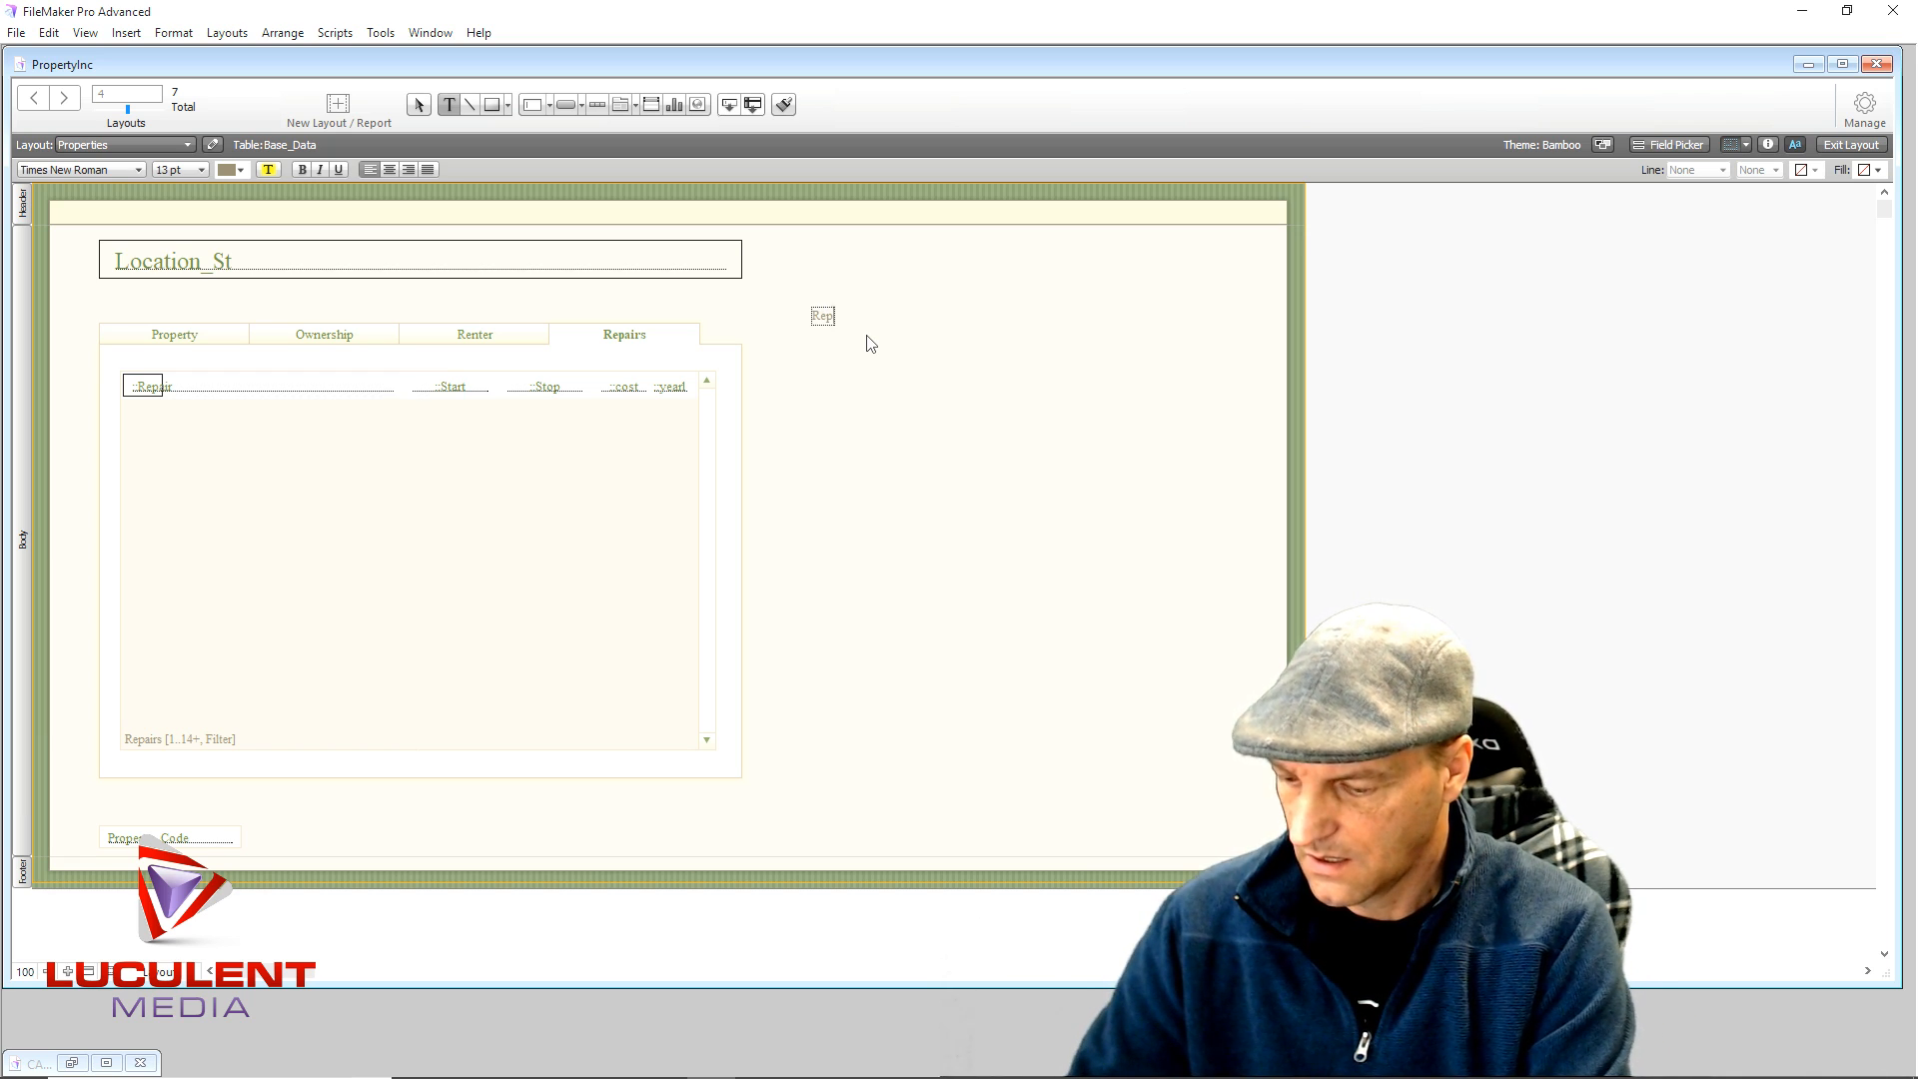
text(airs Nee)
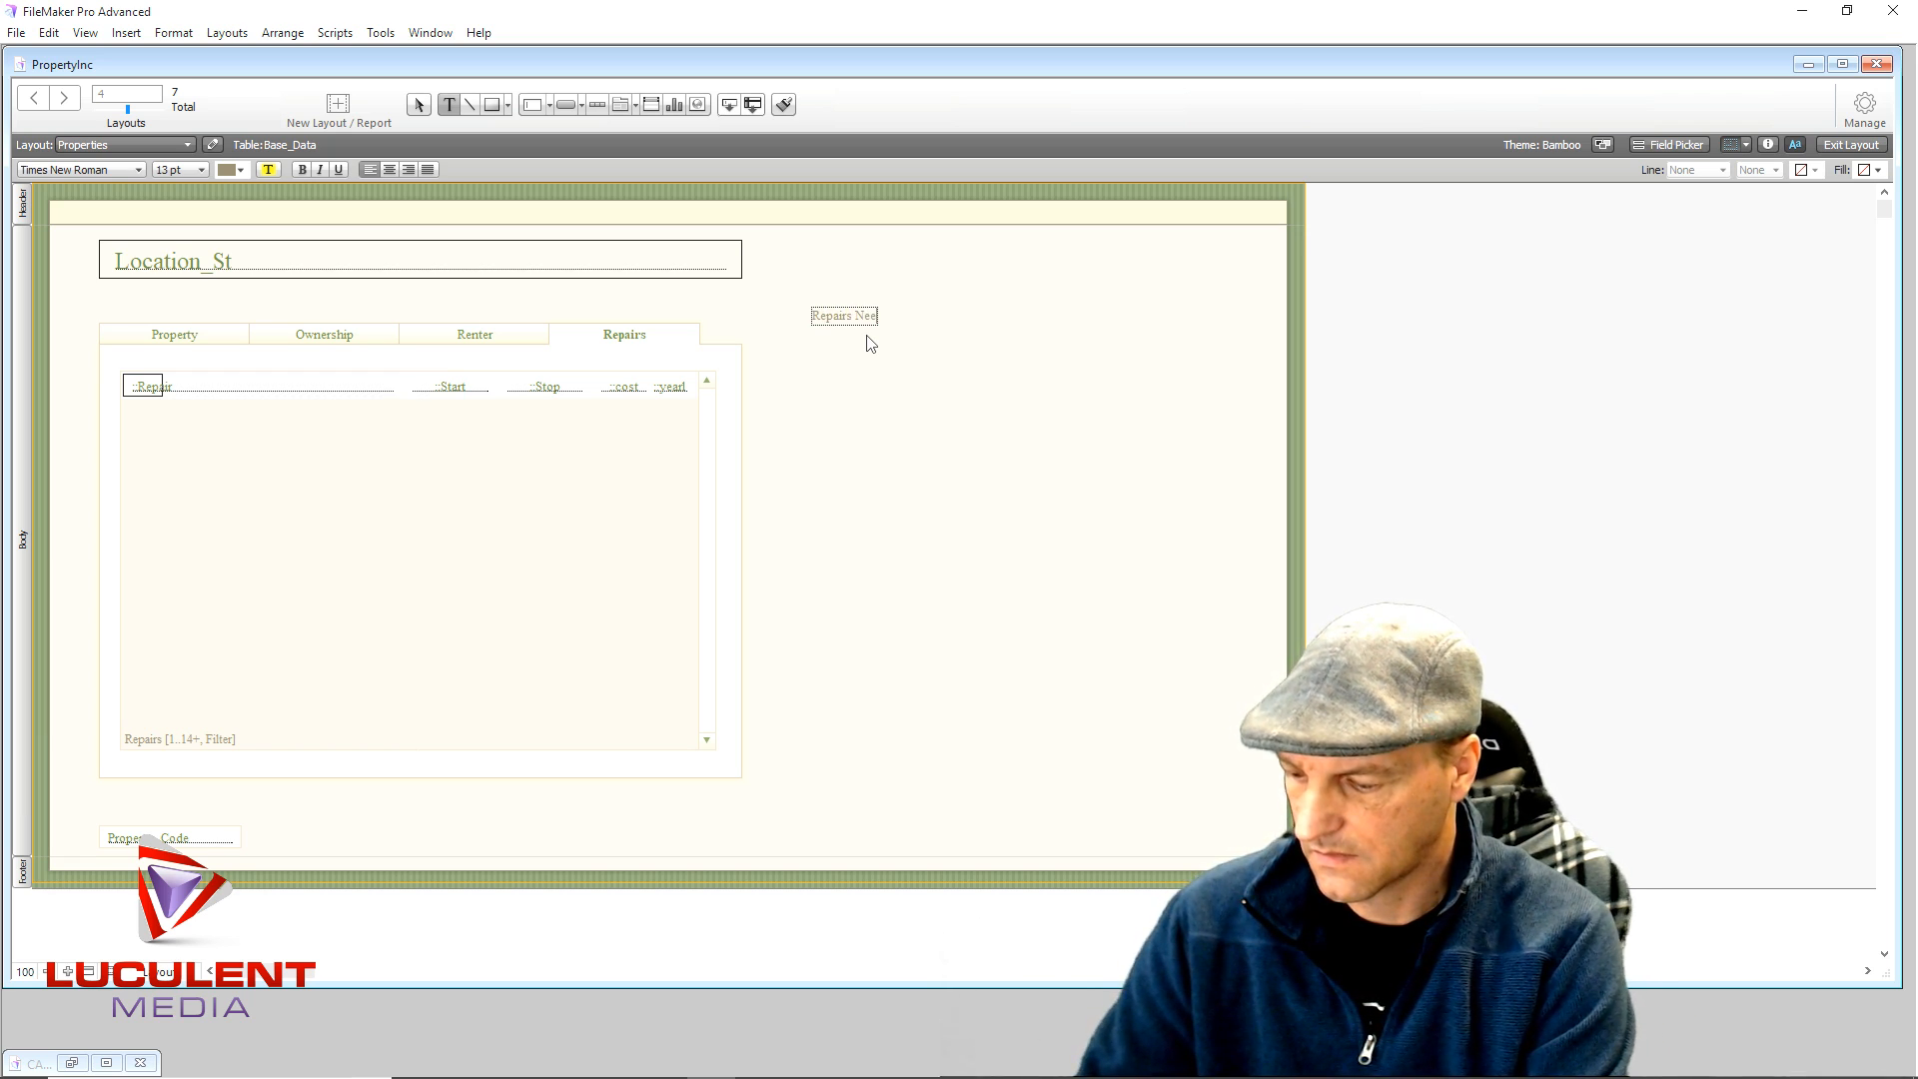
text(eed)
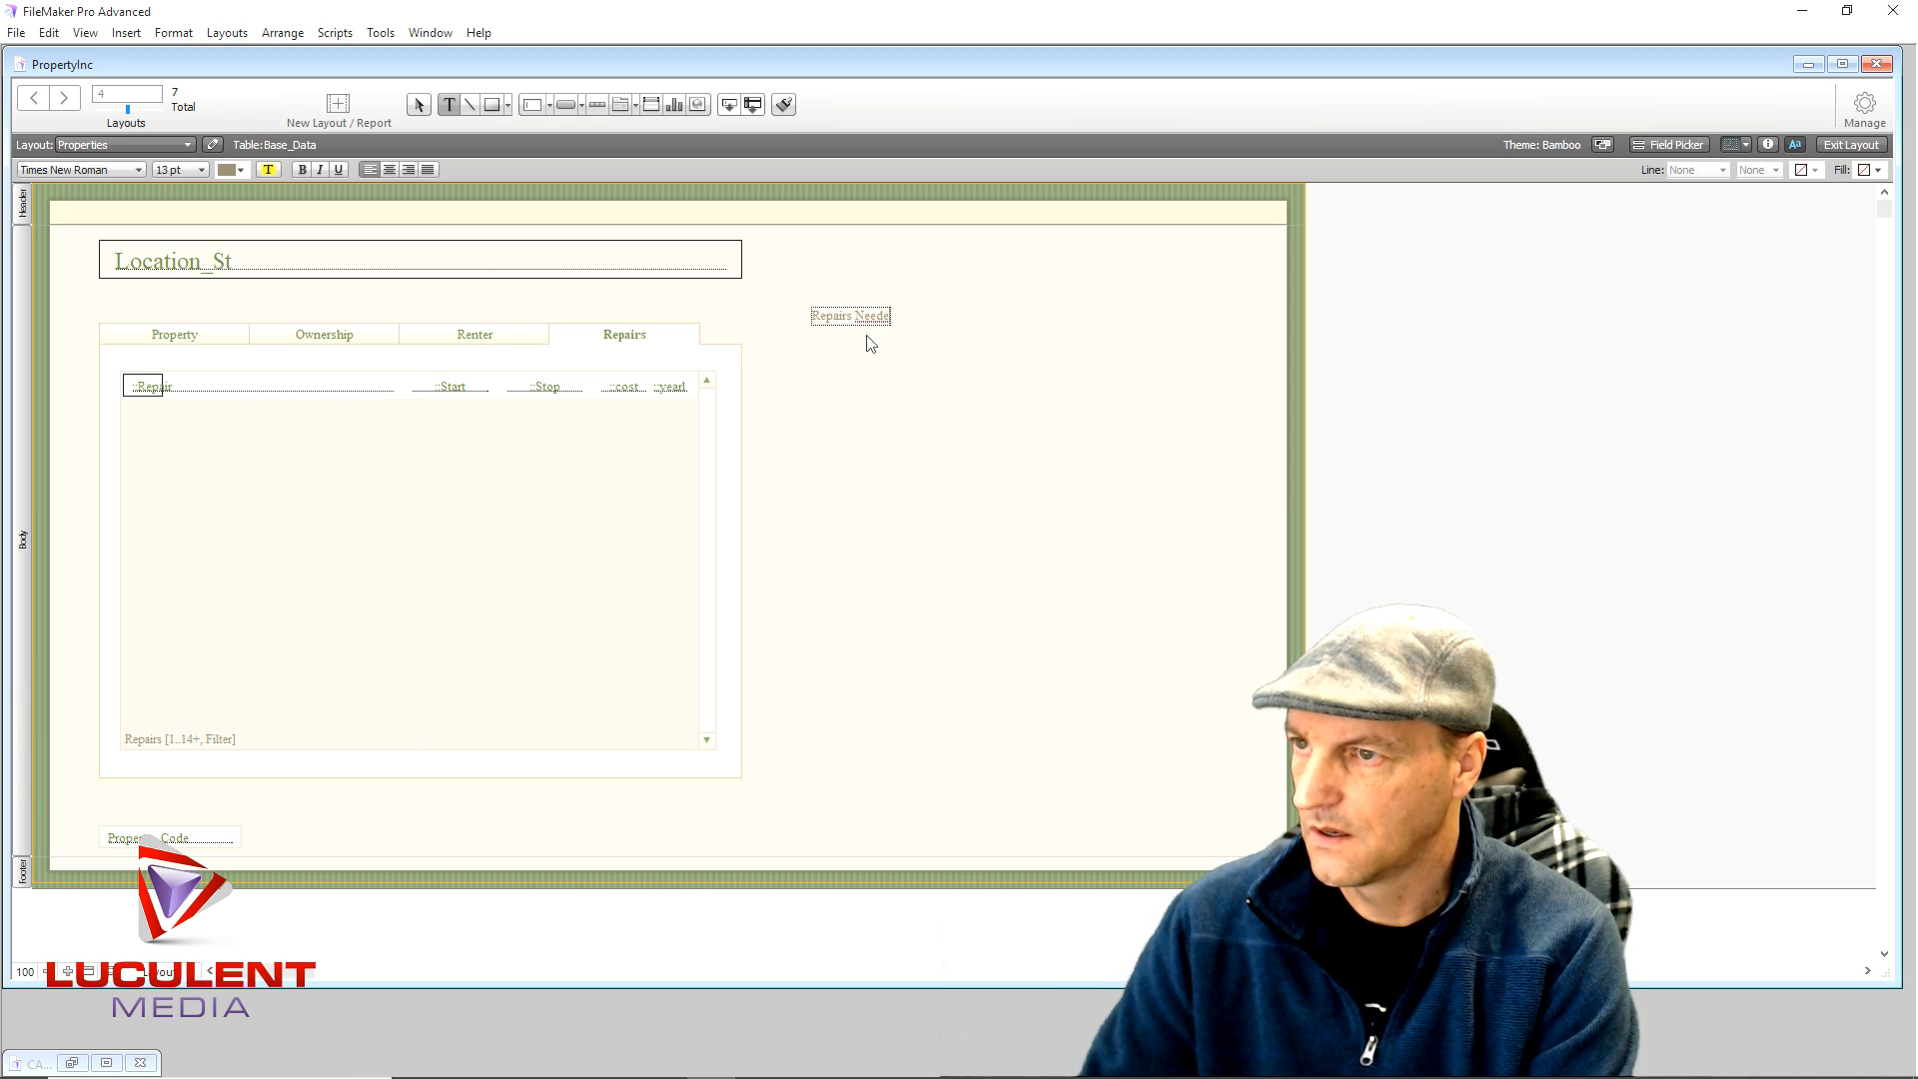
key(Escape)
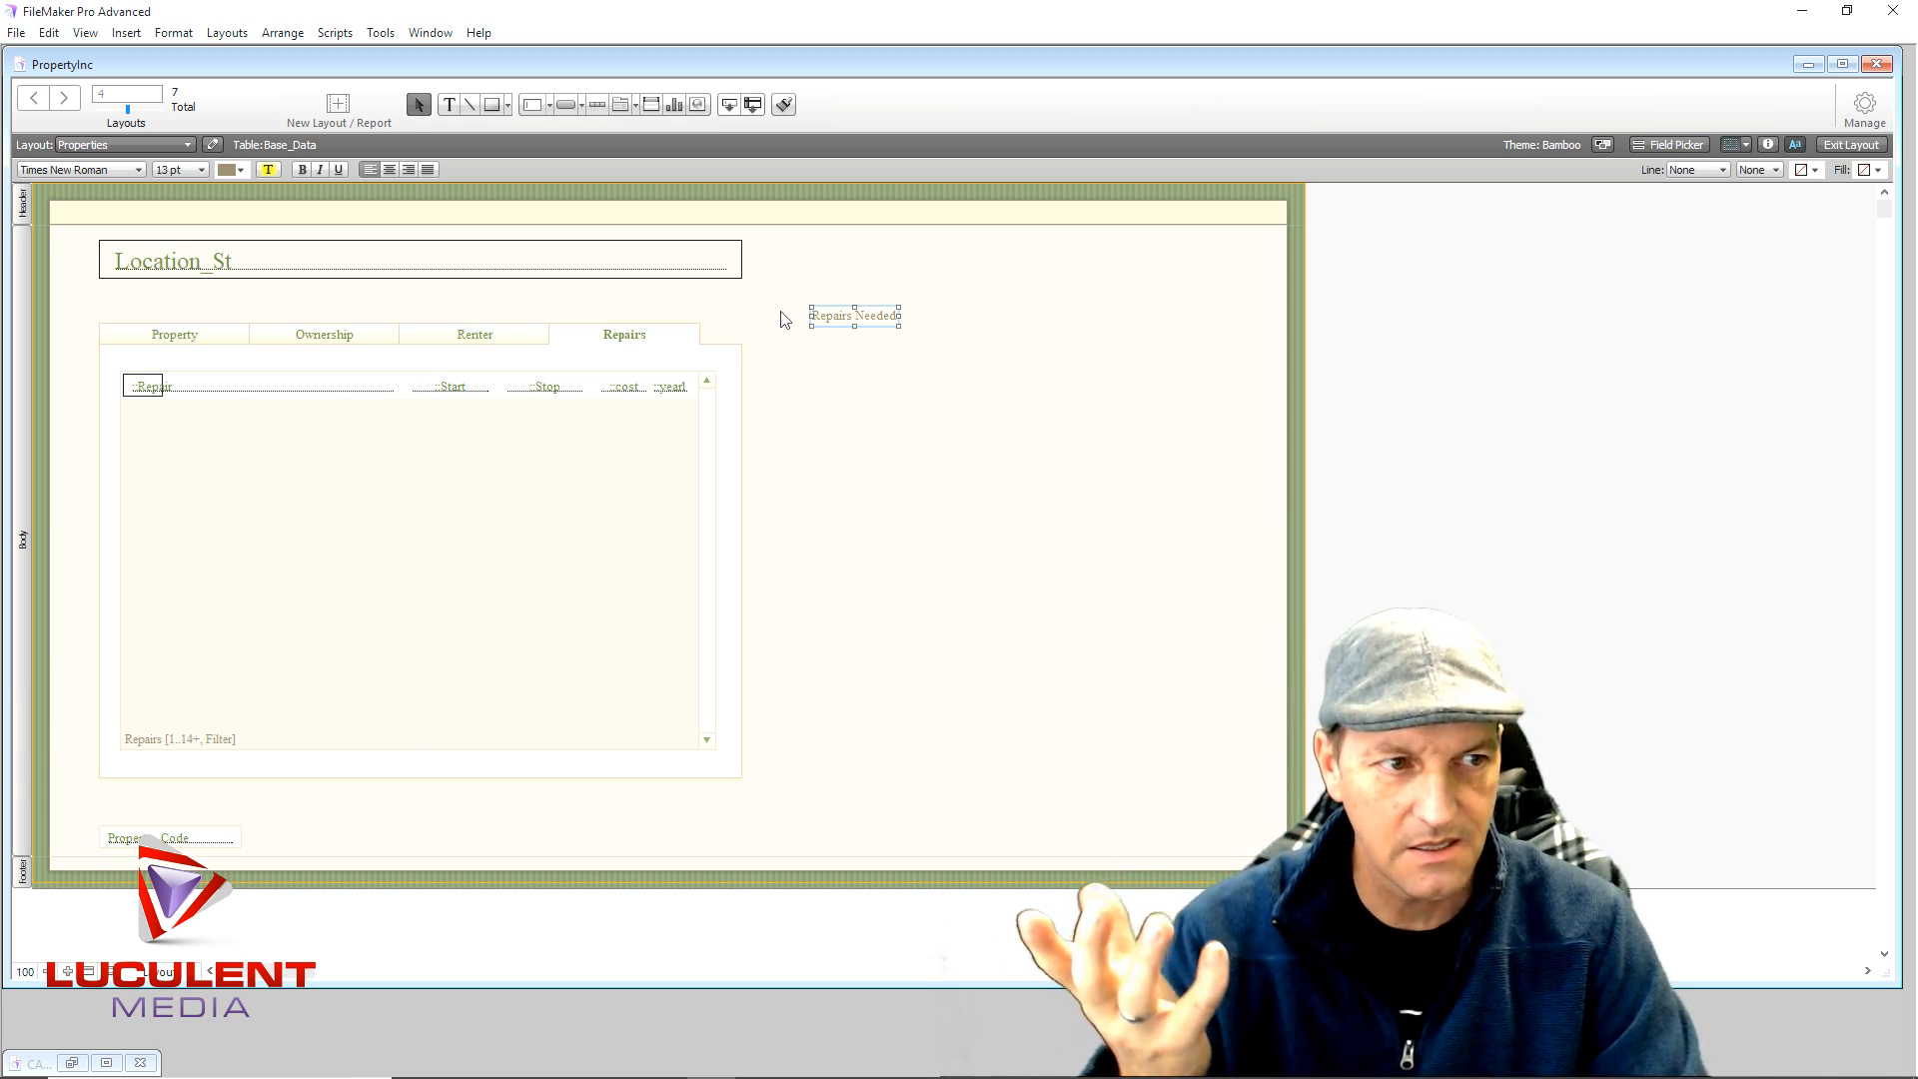
mouse_move(866, 307)
mouse_down()
mouse_move(541, 334)
mouse_move(893, 313)
mouse_move(866, 313)
mouse_up()
click(867, 318)
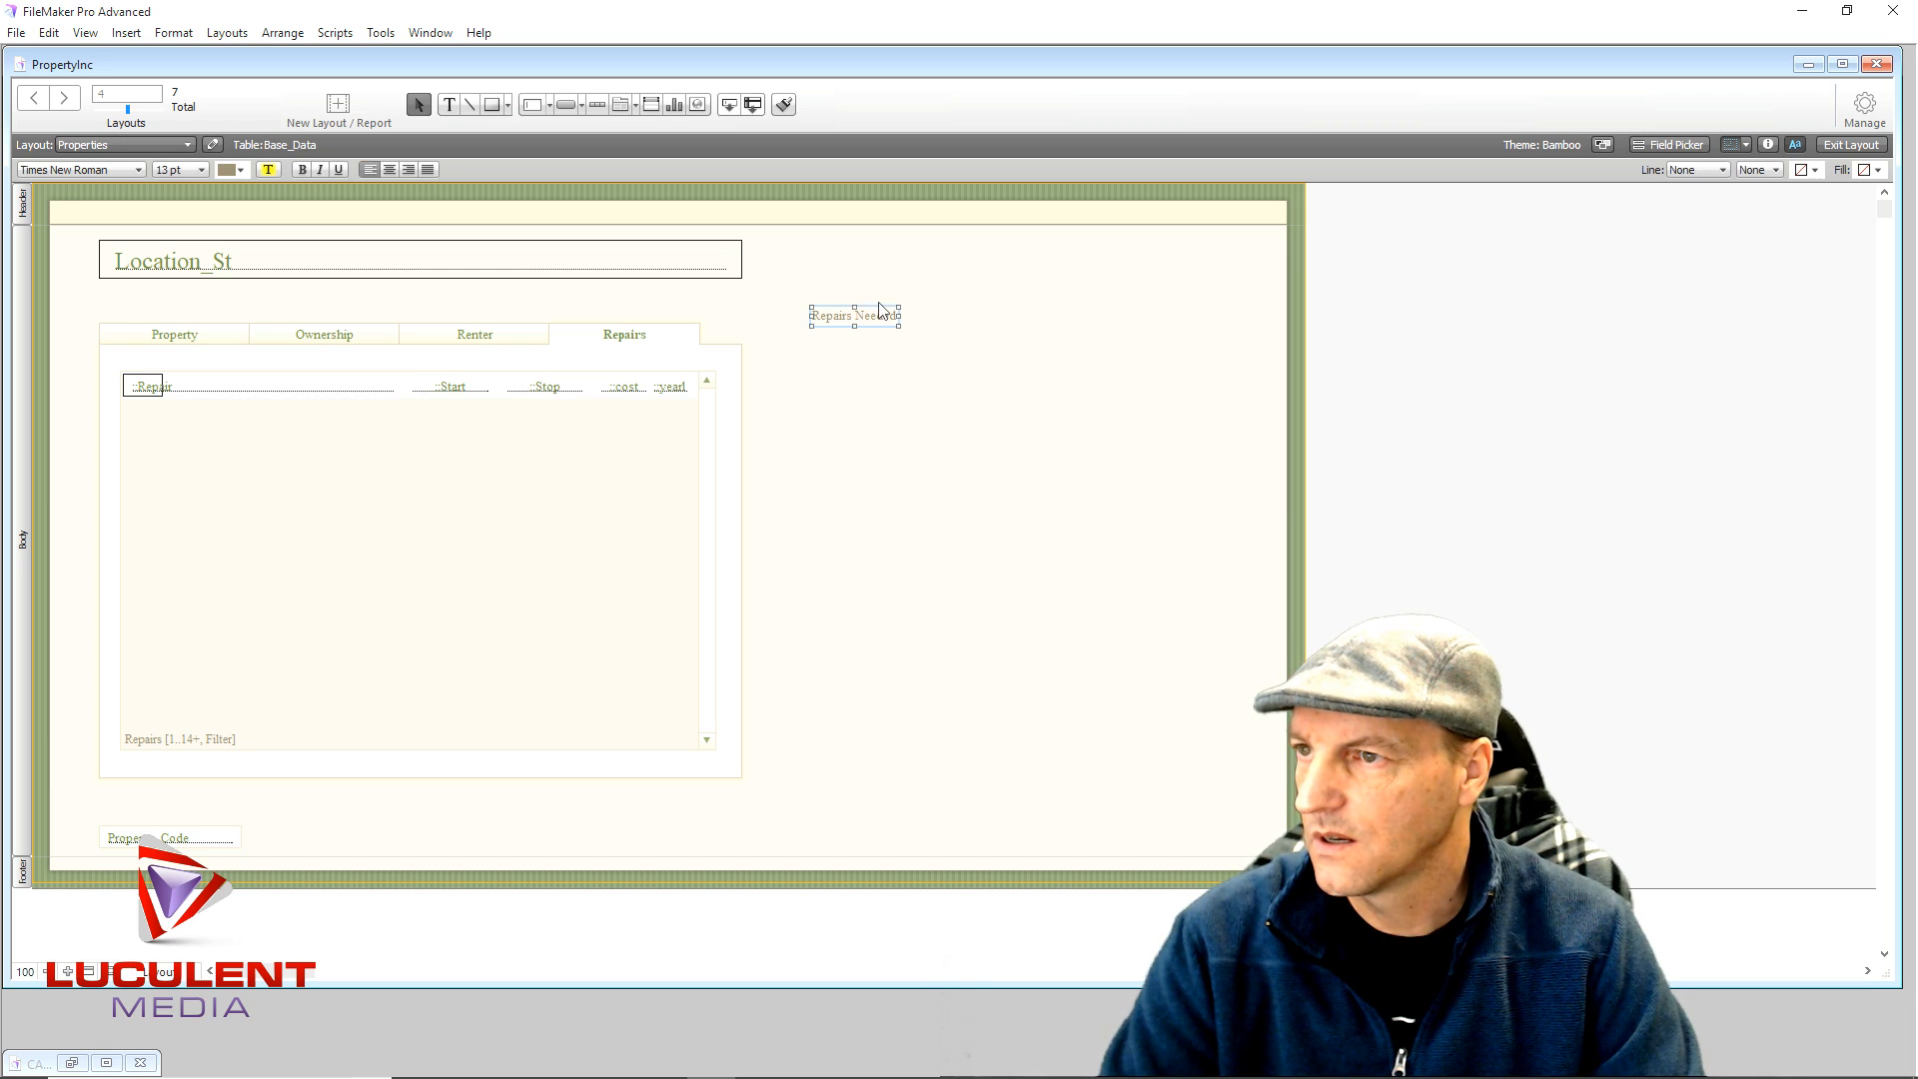
drag(875, 319, 884, 422)
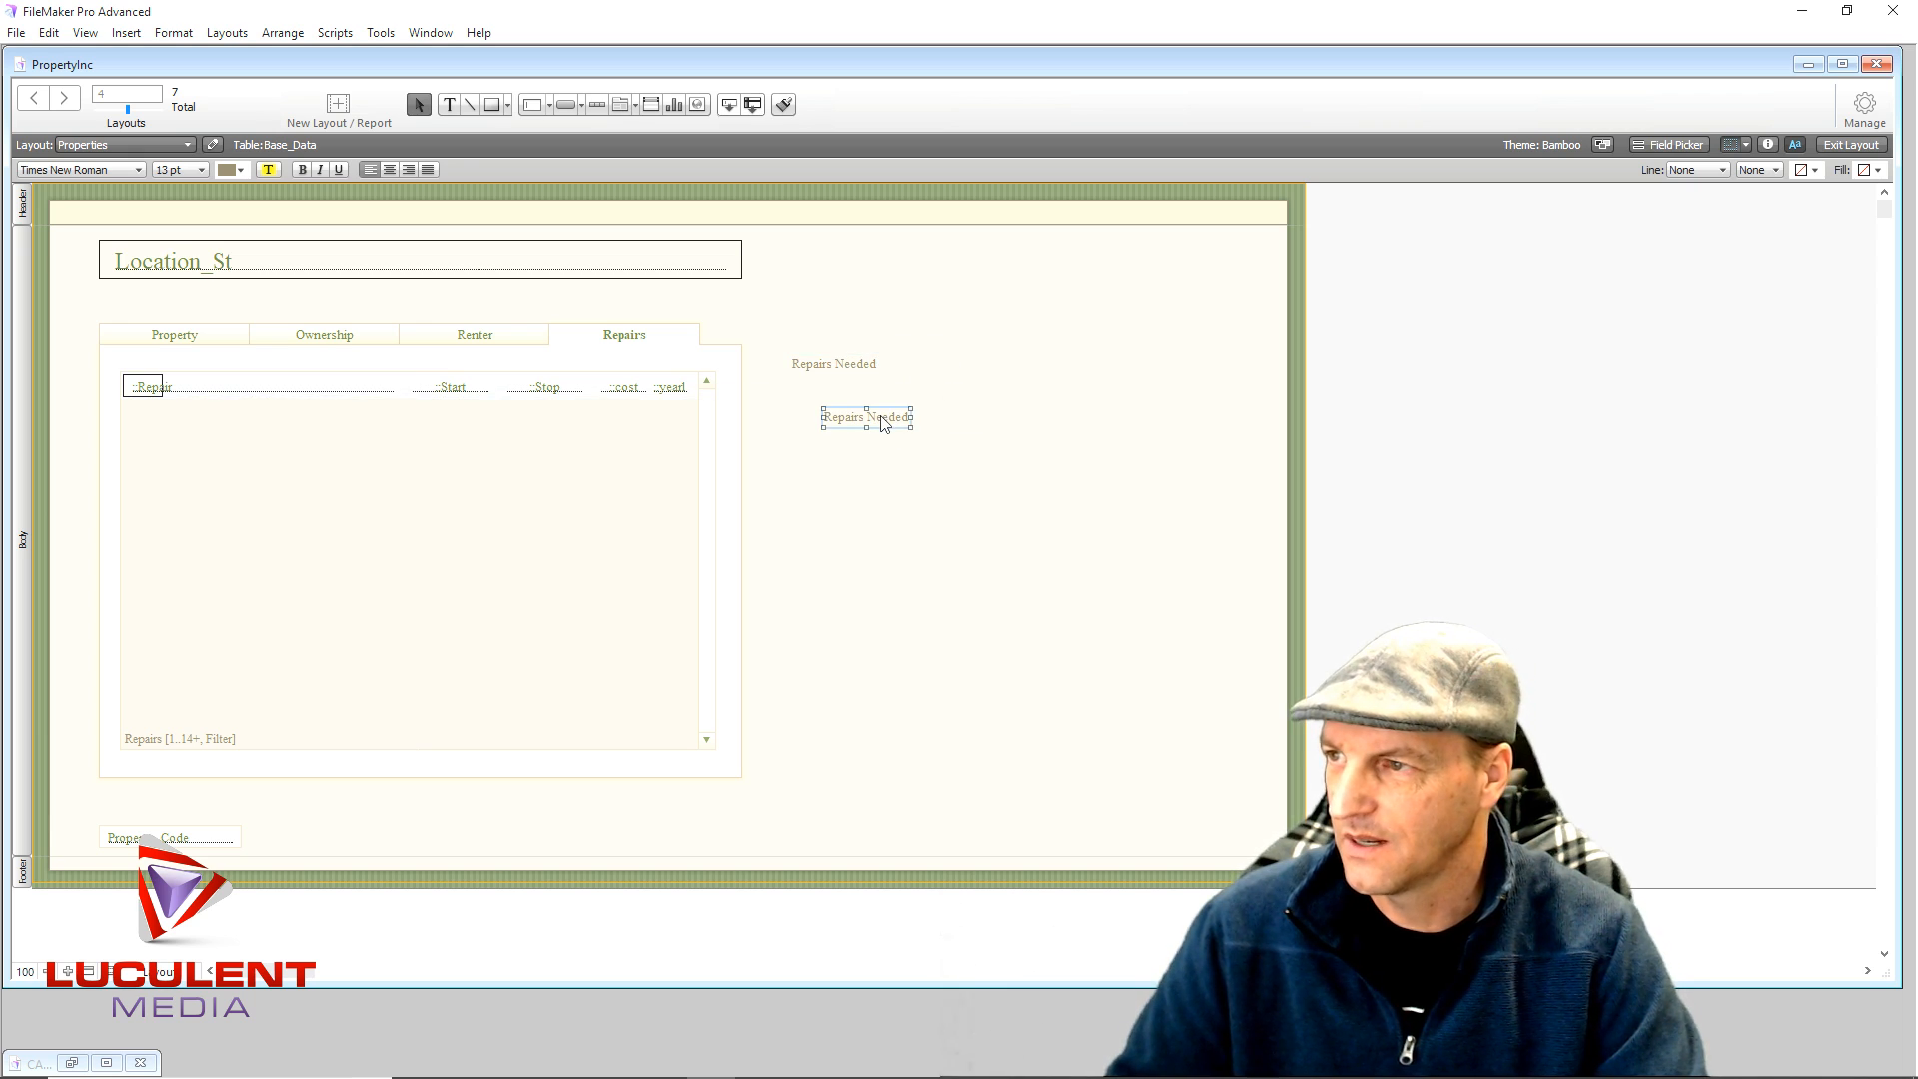
- Rename the copied label to Start, then duplicate it as a Stop label
double_click(884, 423)
text(Start)
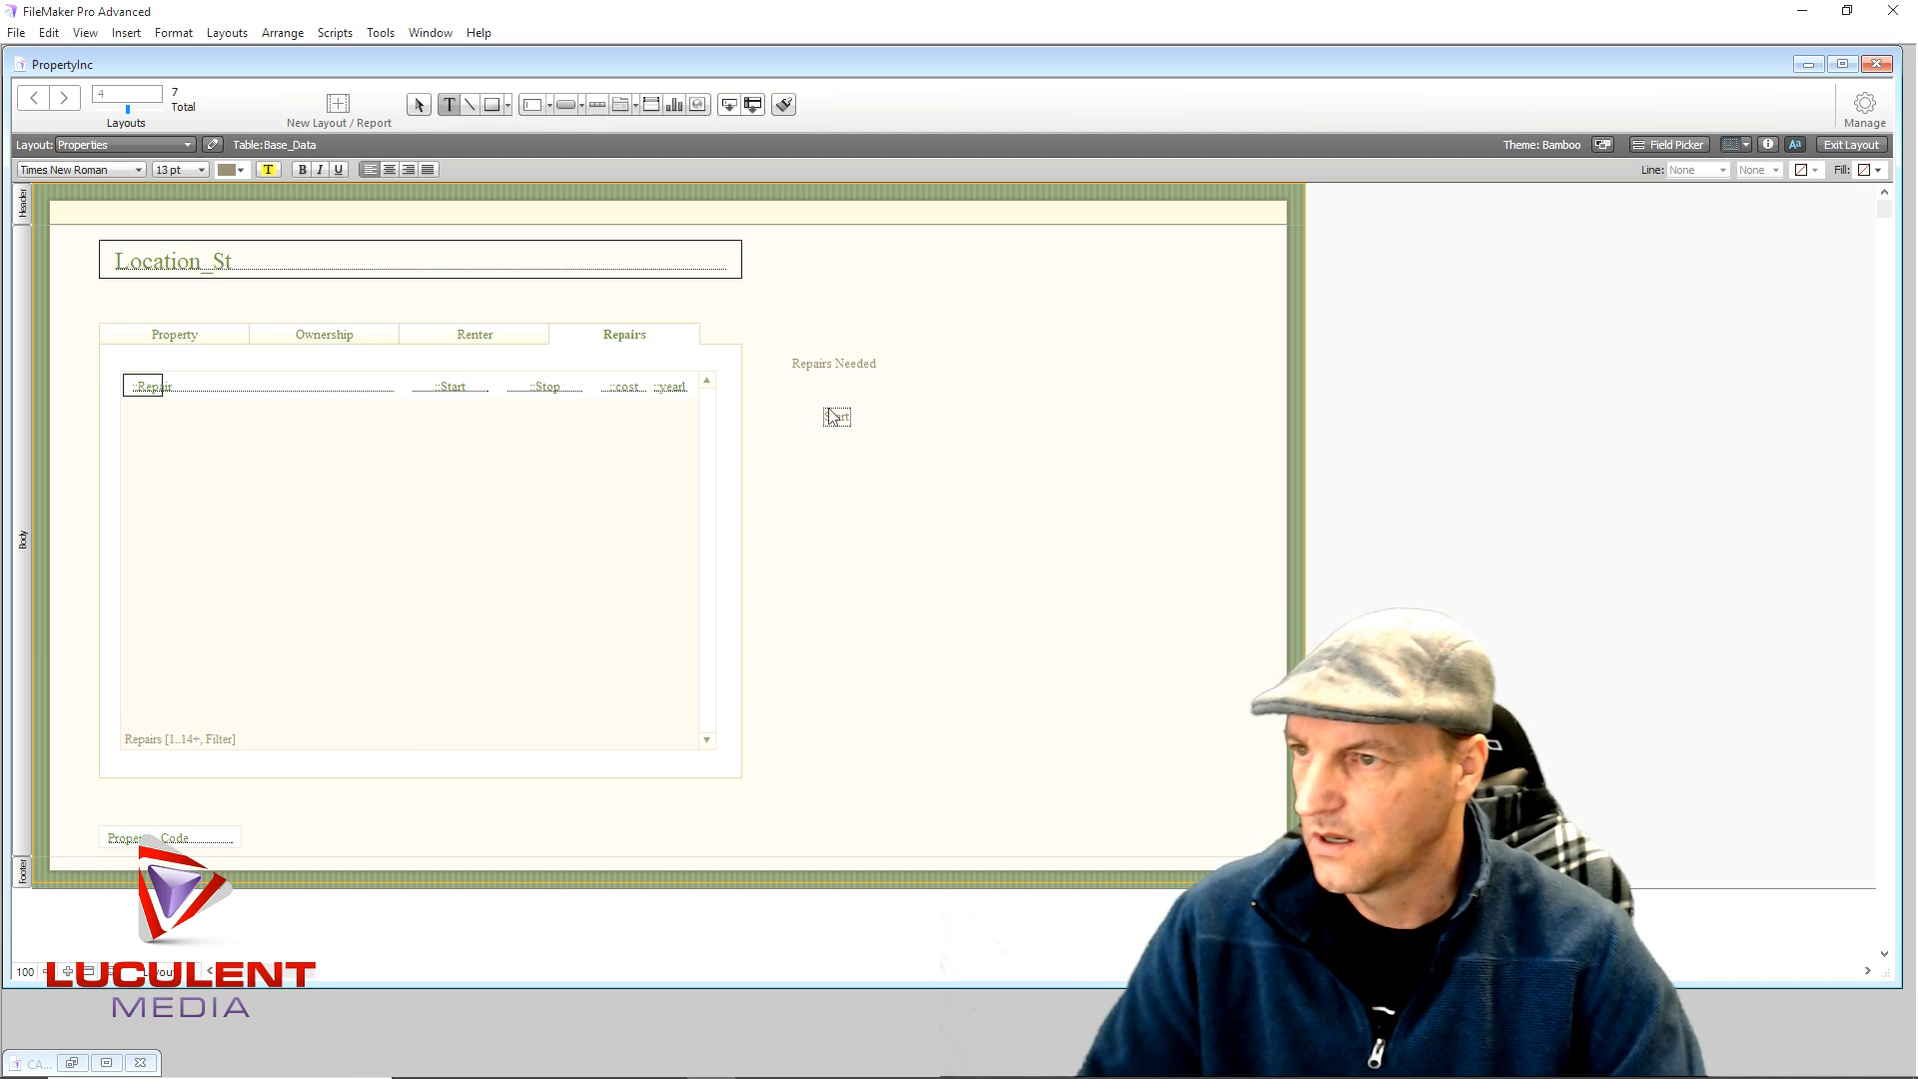
click(950, 425)
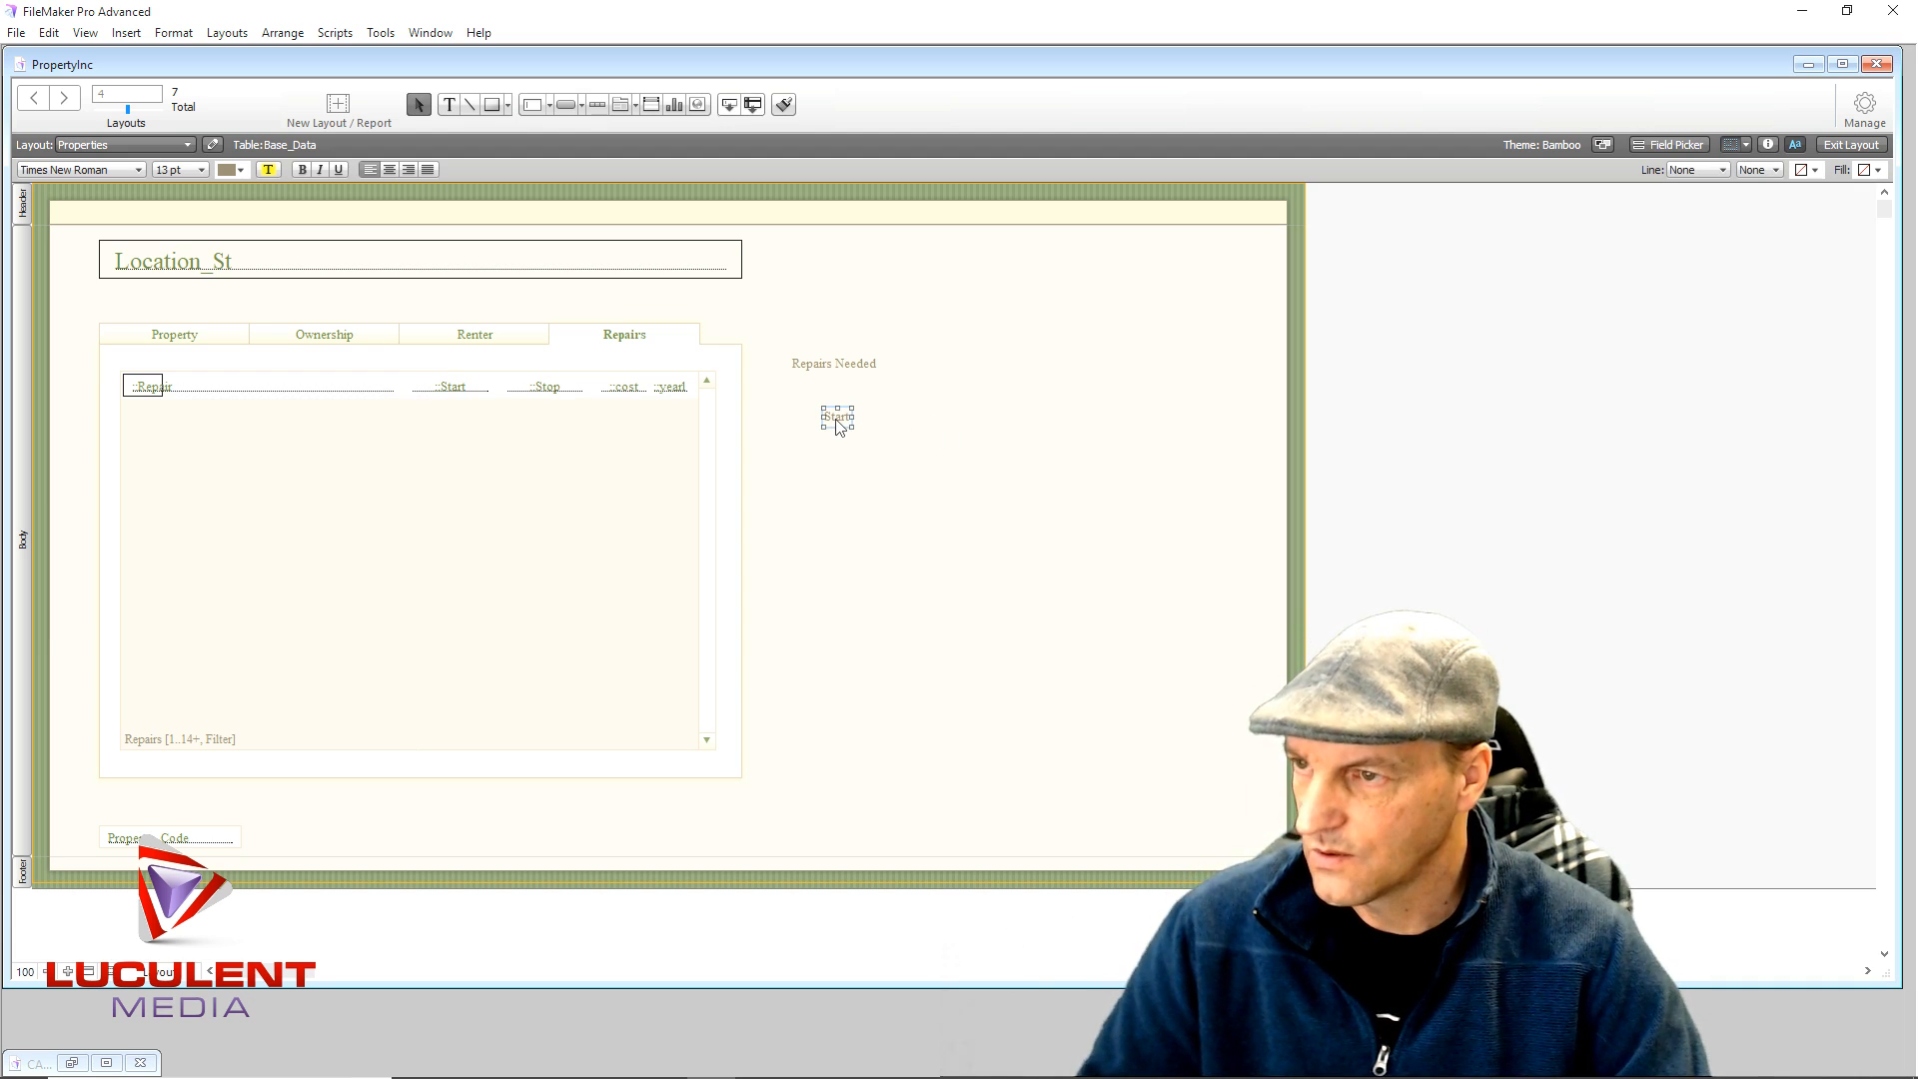
ctrl+drag(837, 421, 929, 453)
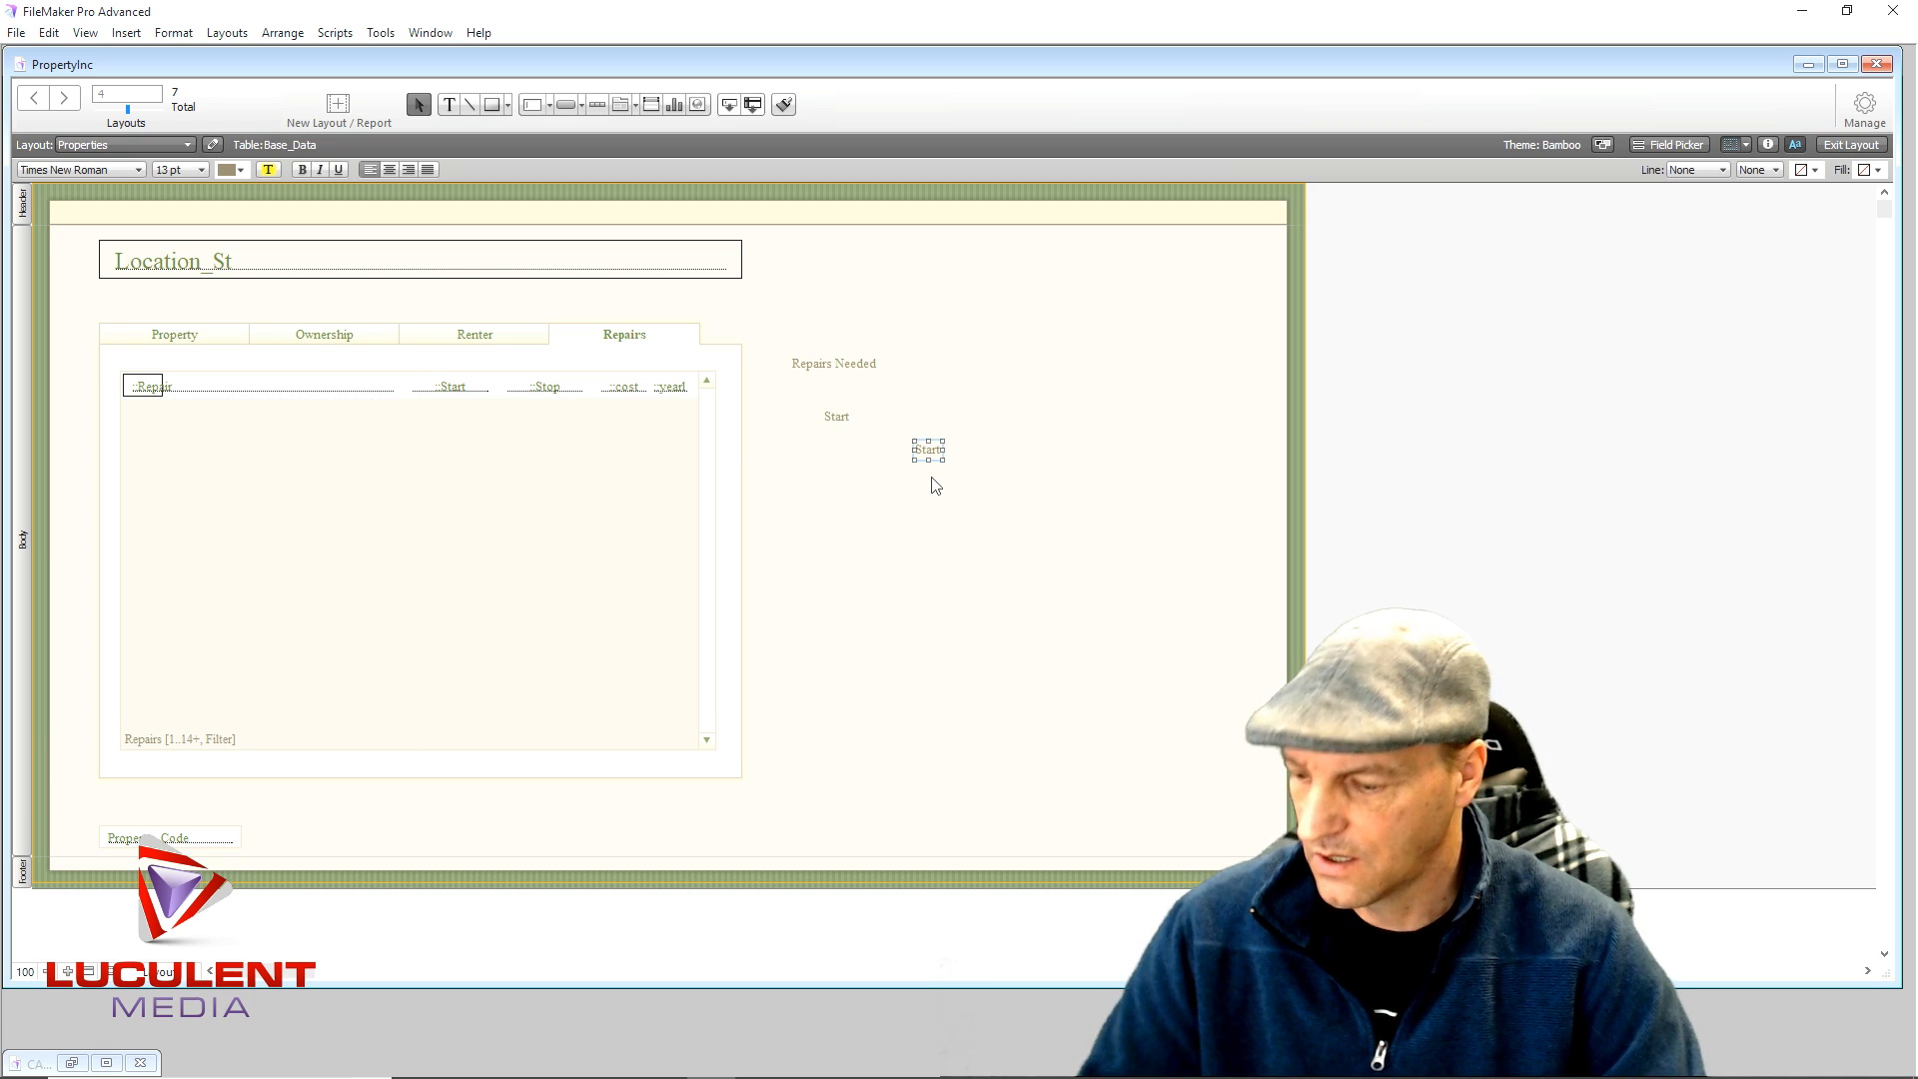
text(Stop)
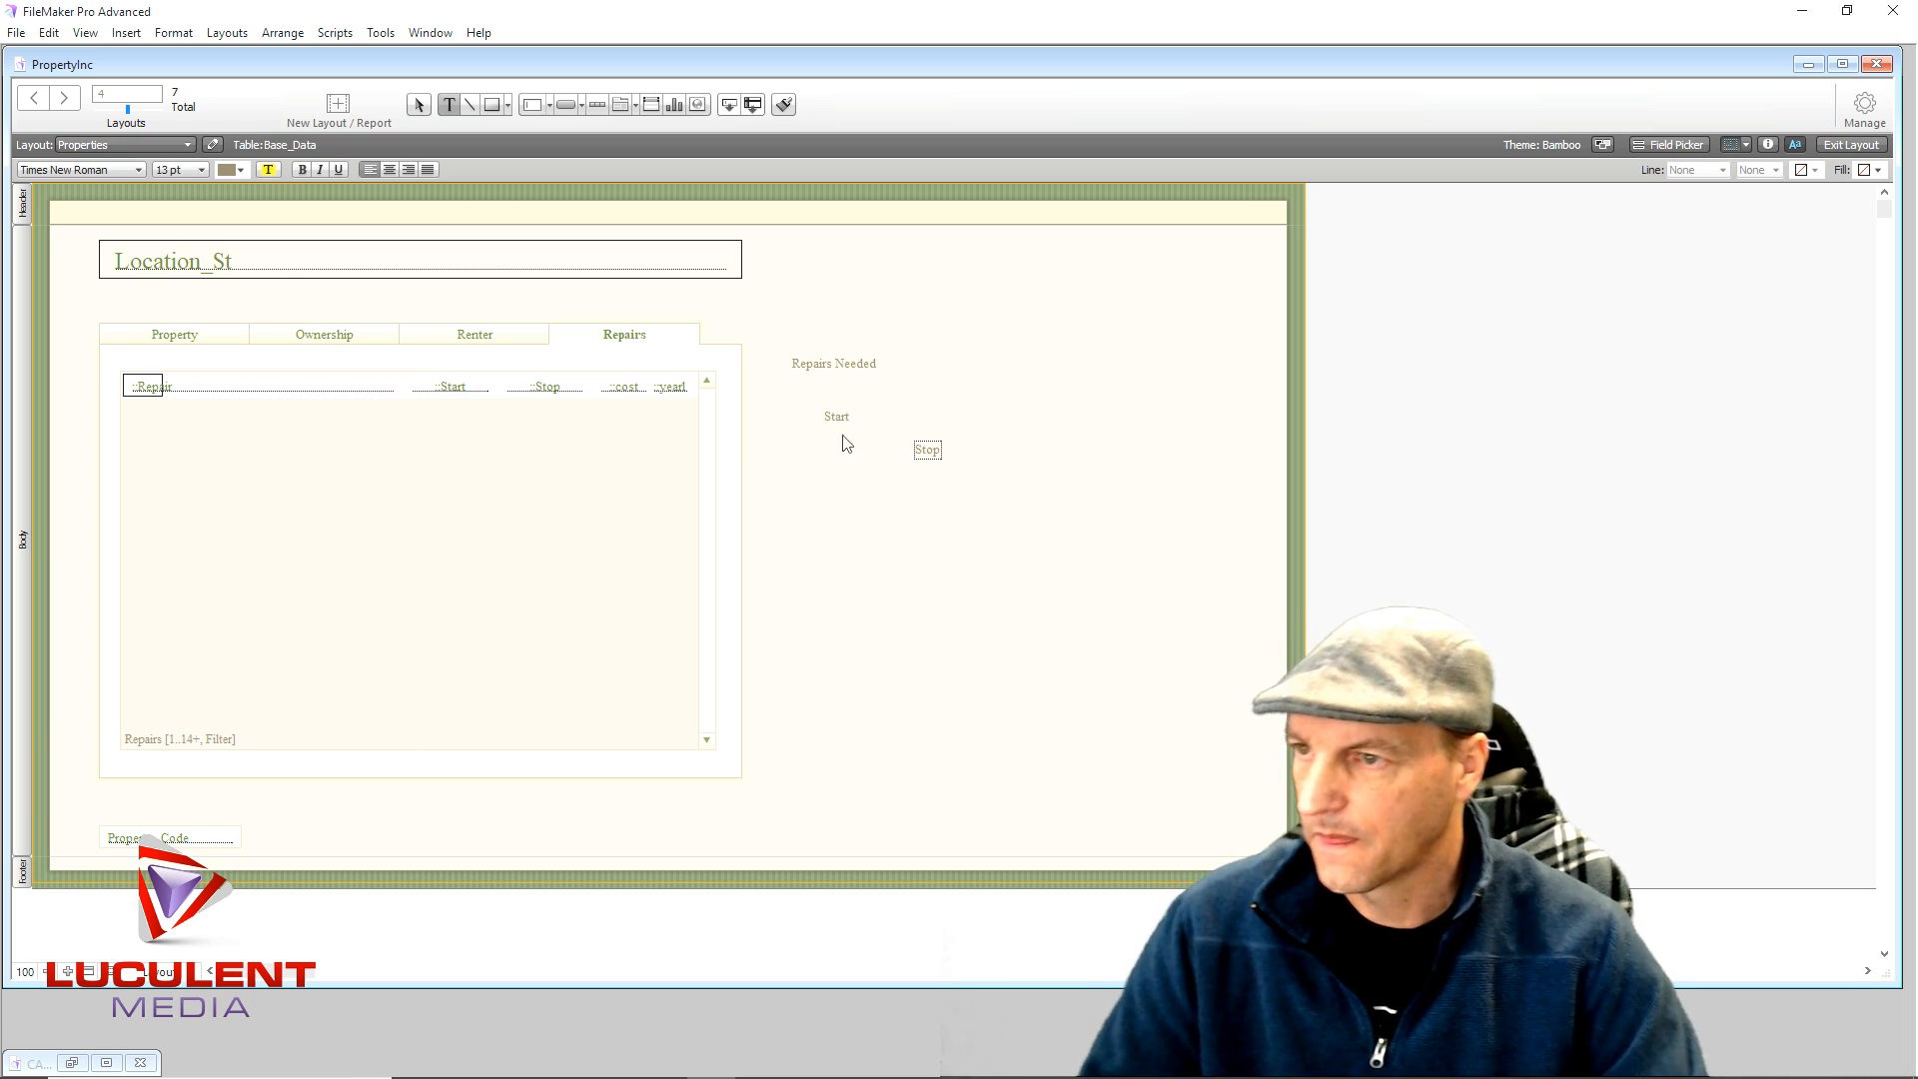
click(899, 465)
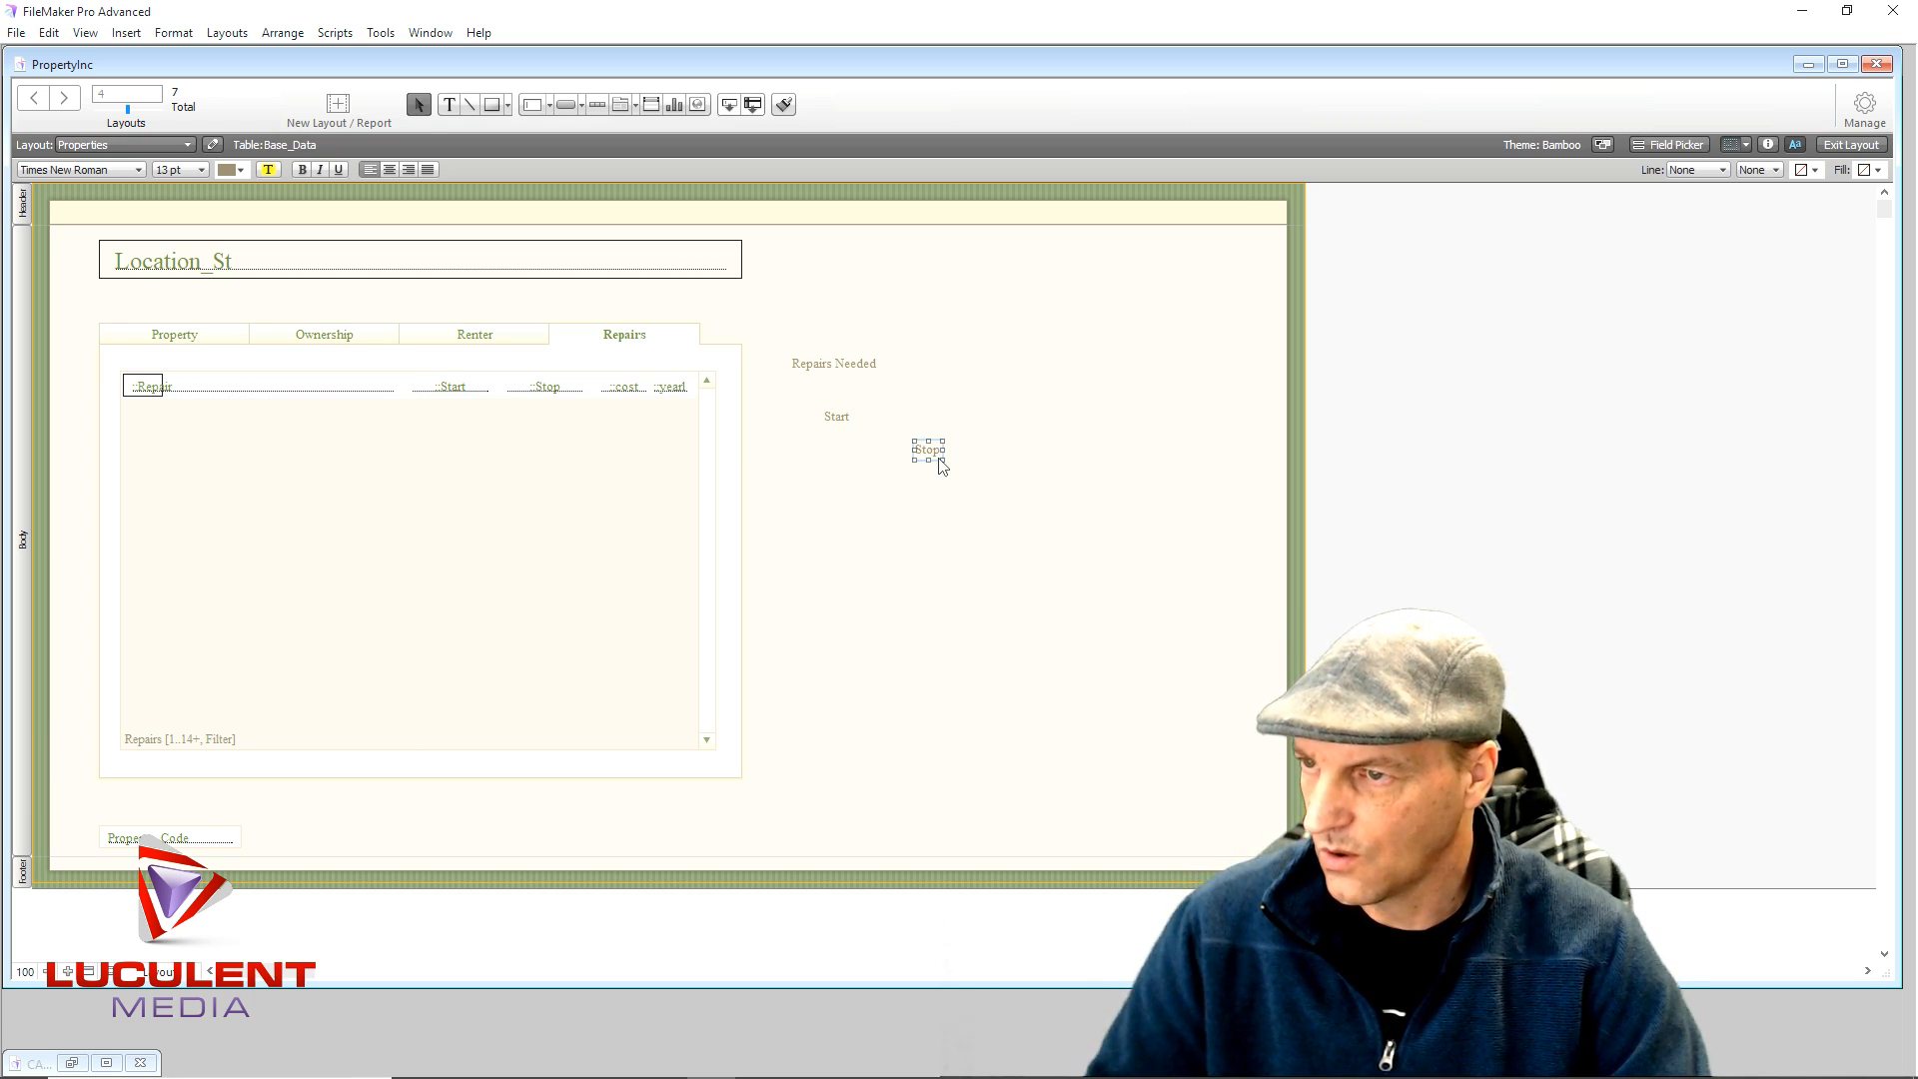
- Duplicate the Stop label and start retyping the copy as Cost
drag(924, 460, 964, 405)
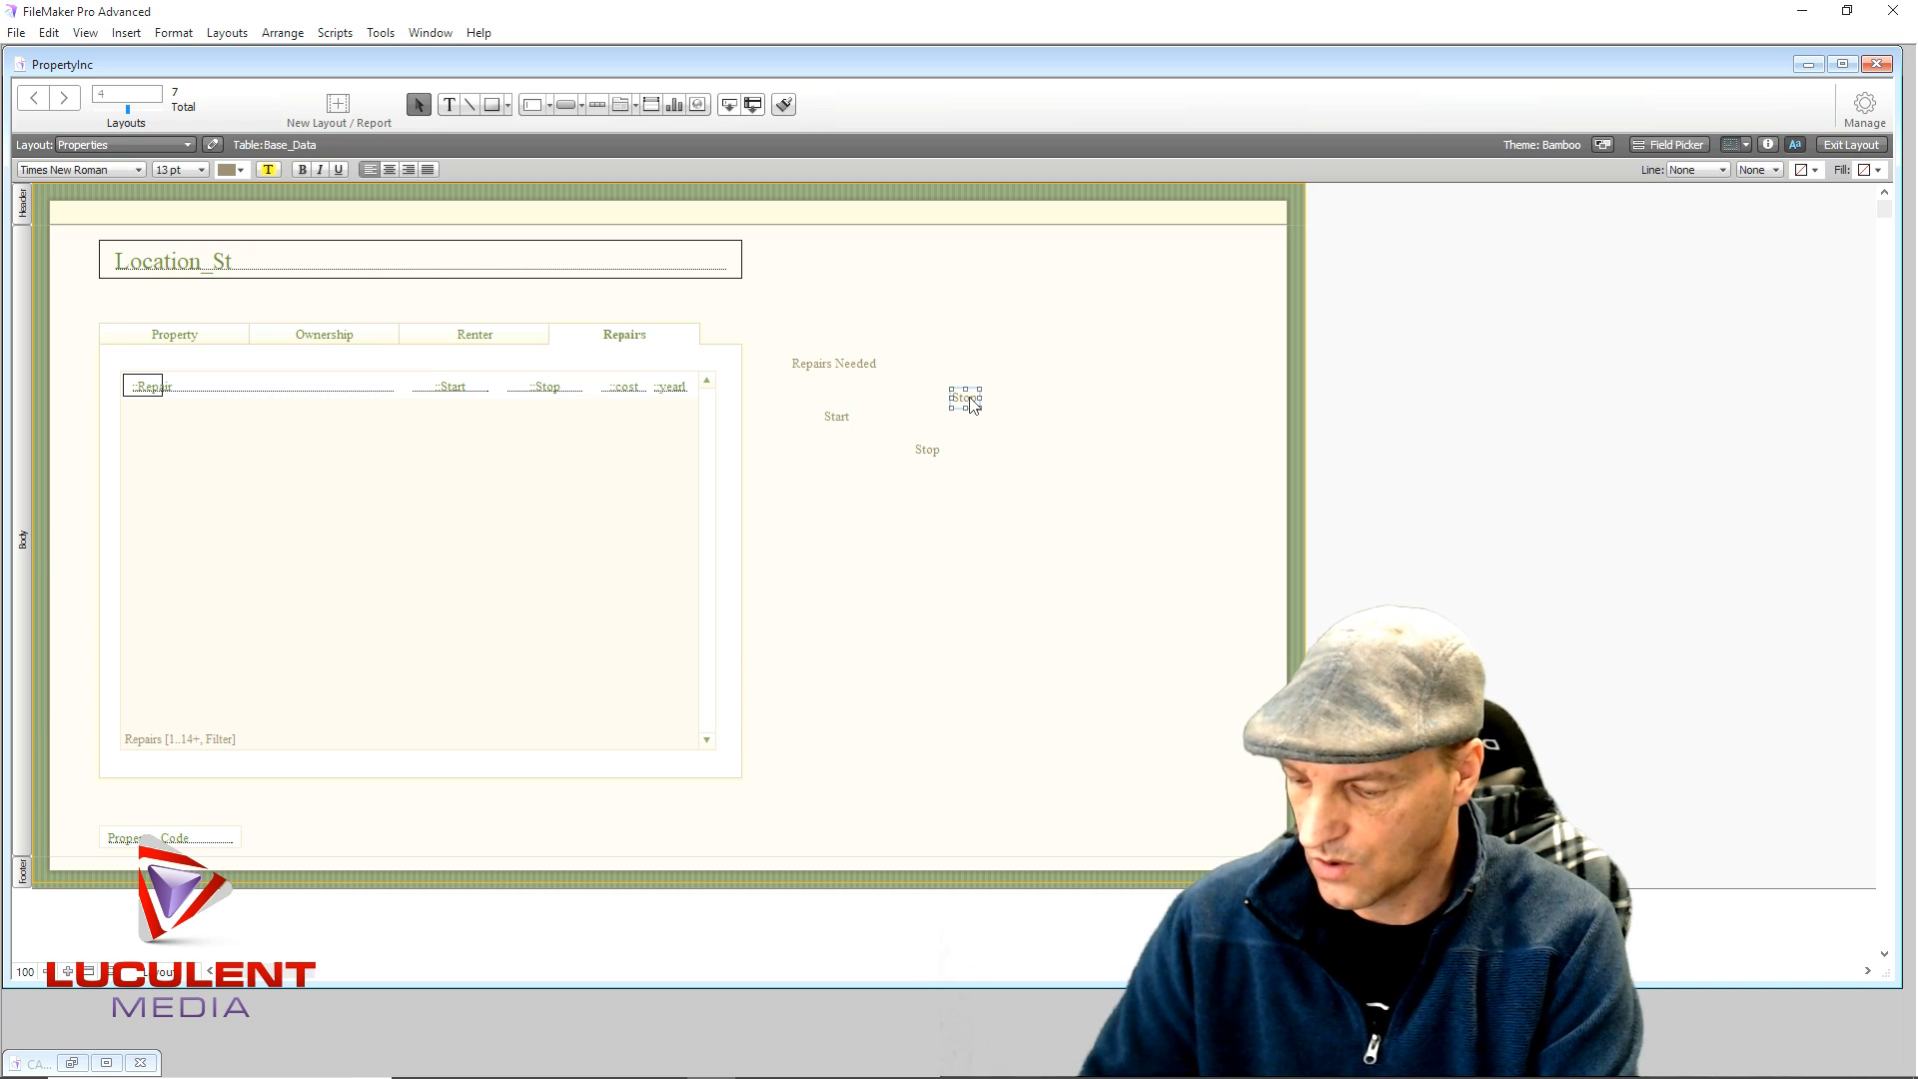
double_click(969, 401)
text(Cost)
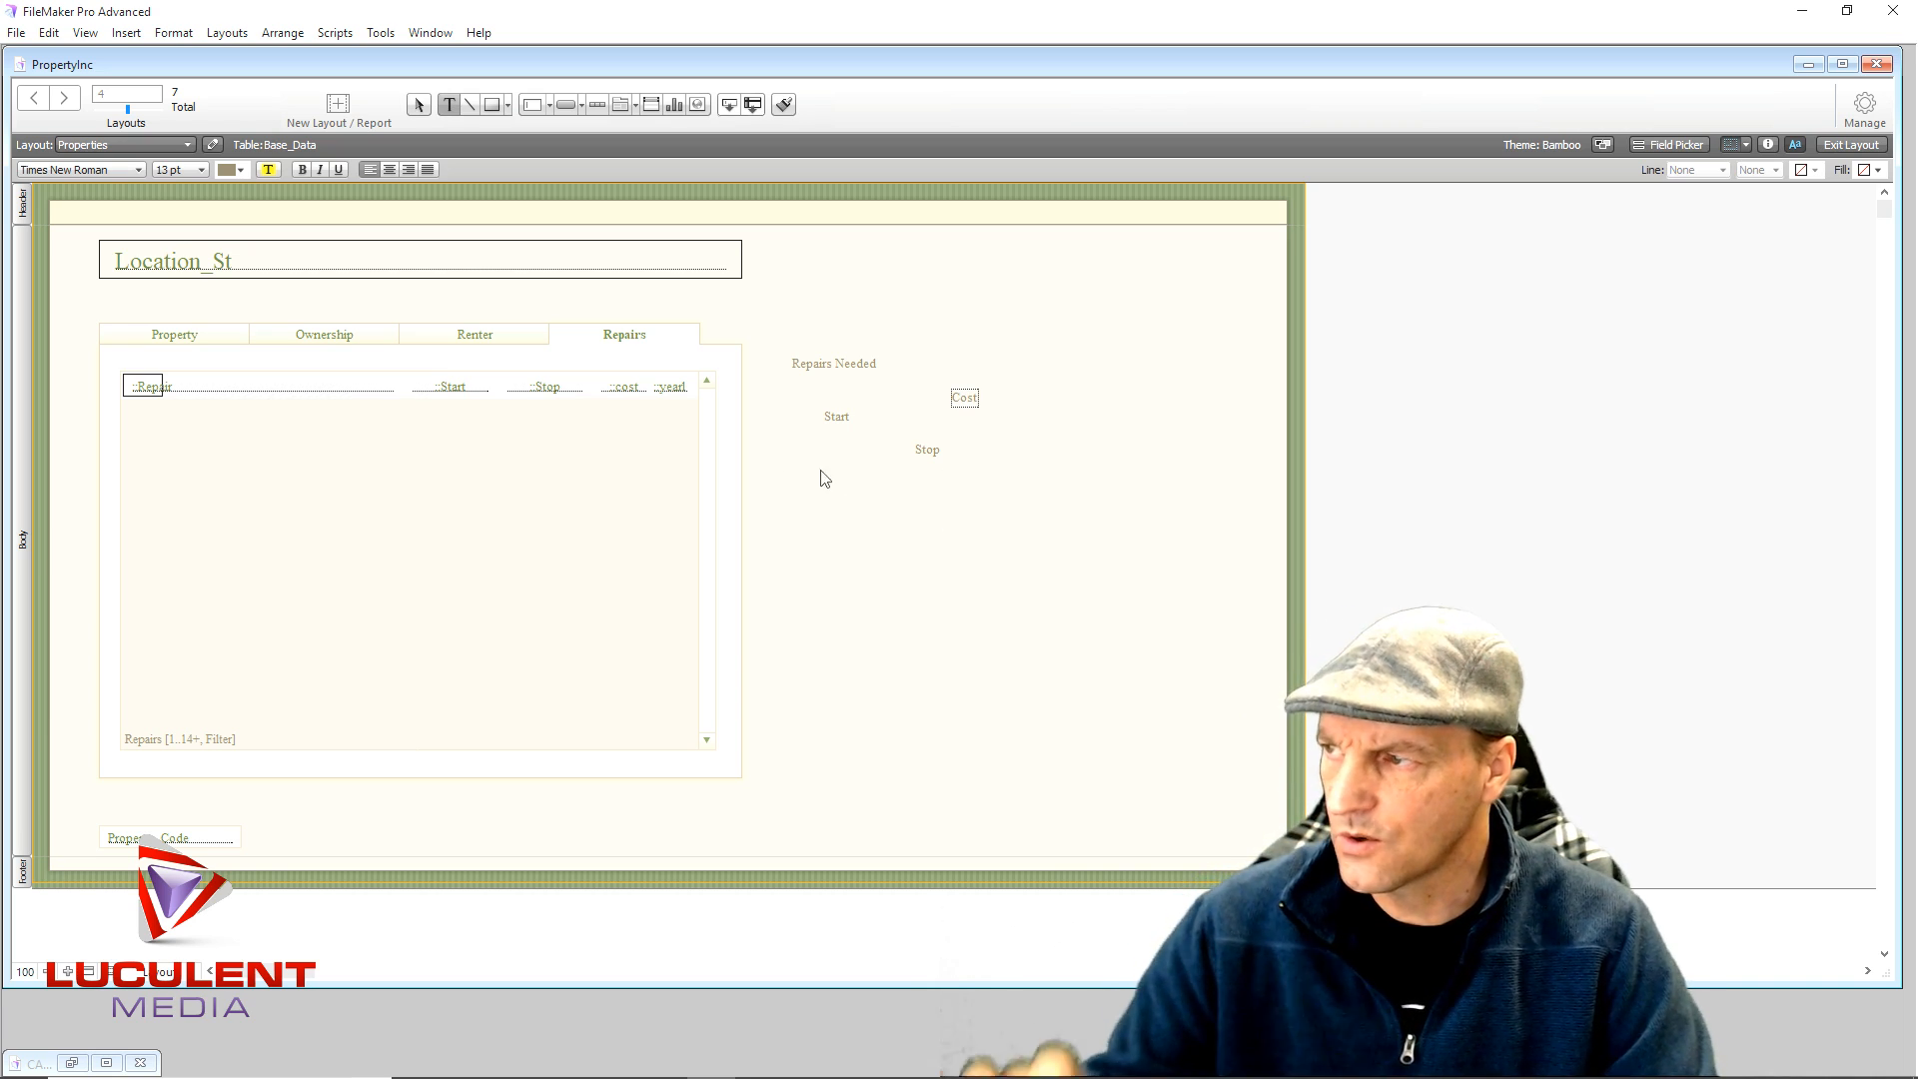
- Move Repairs Needed, Start, Stop and Cost labels above their matching portal columns
click(857, 363)
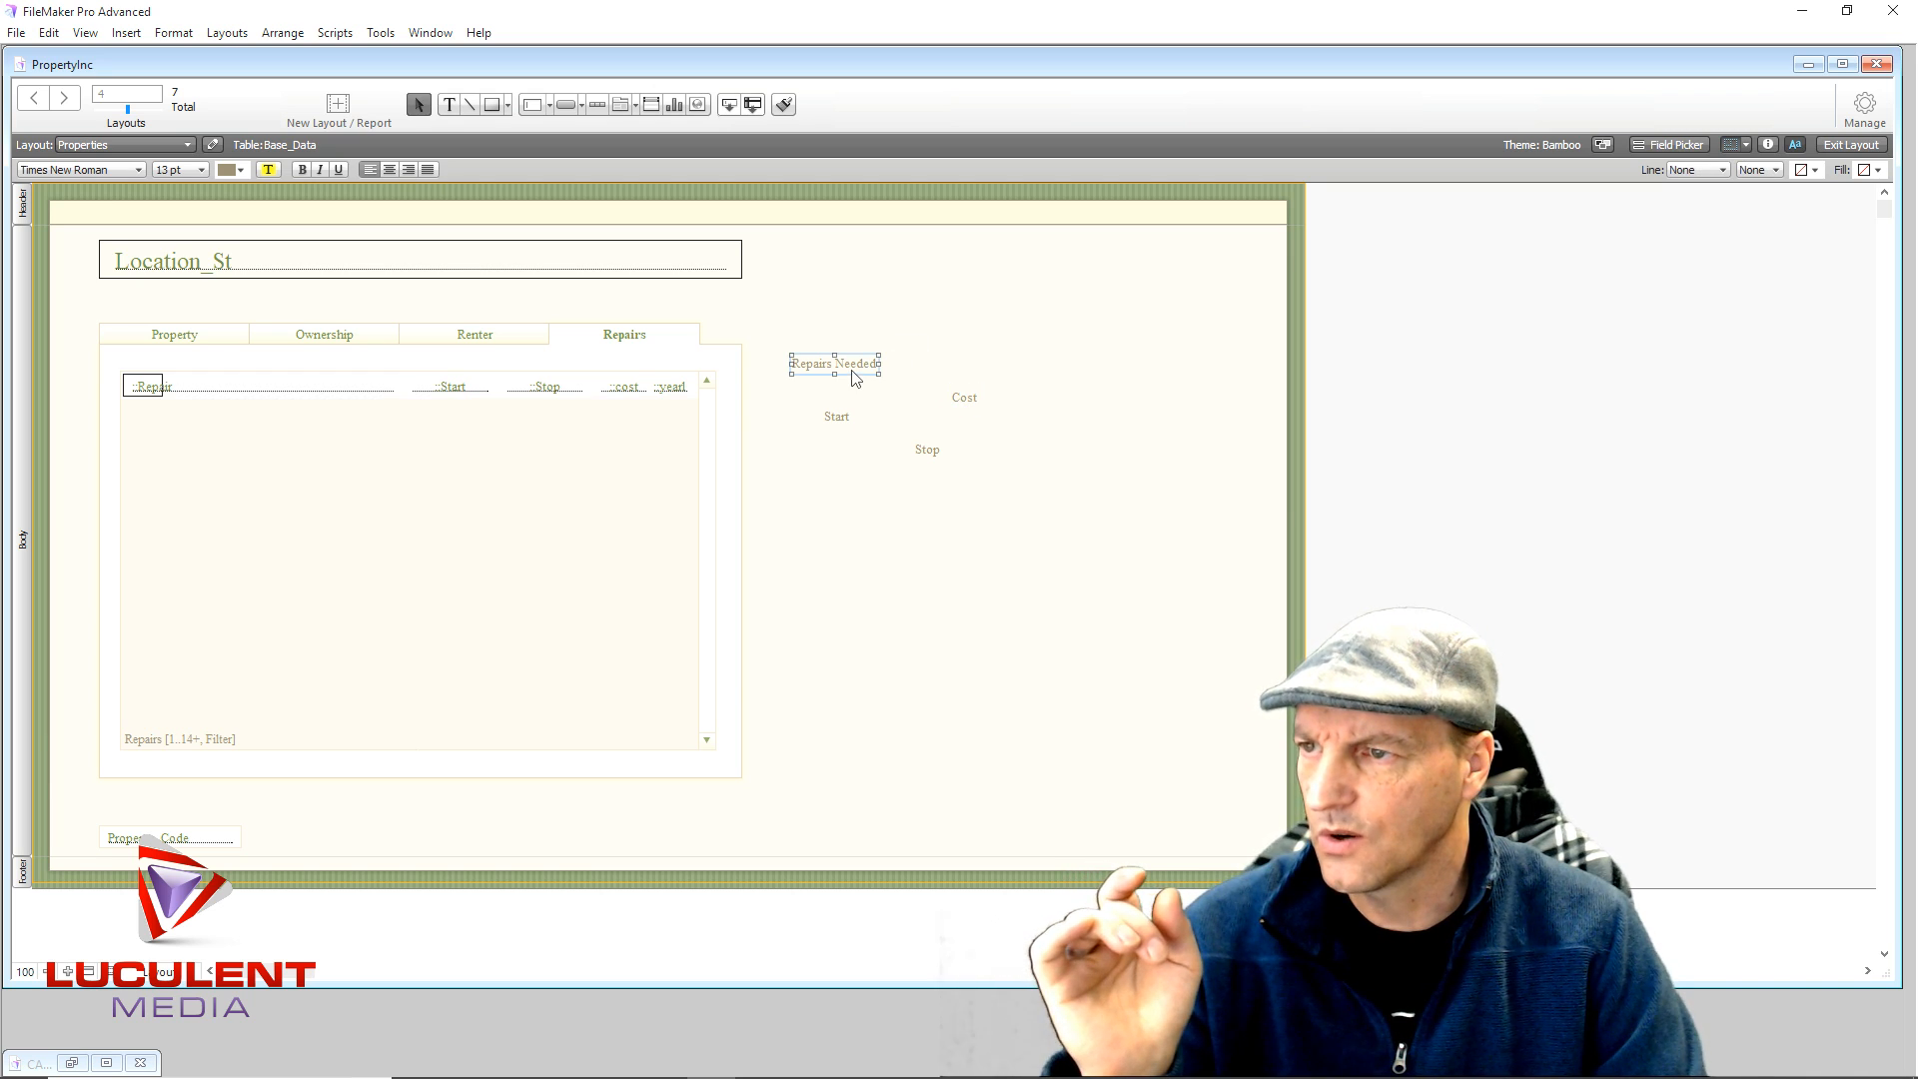
drag(857, 363, 183, 365)
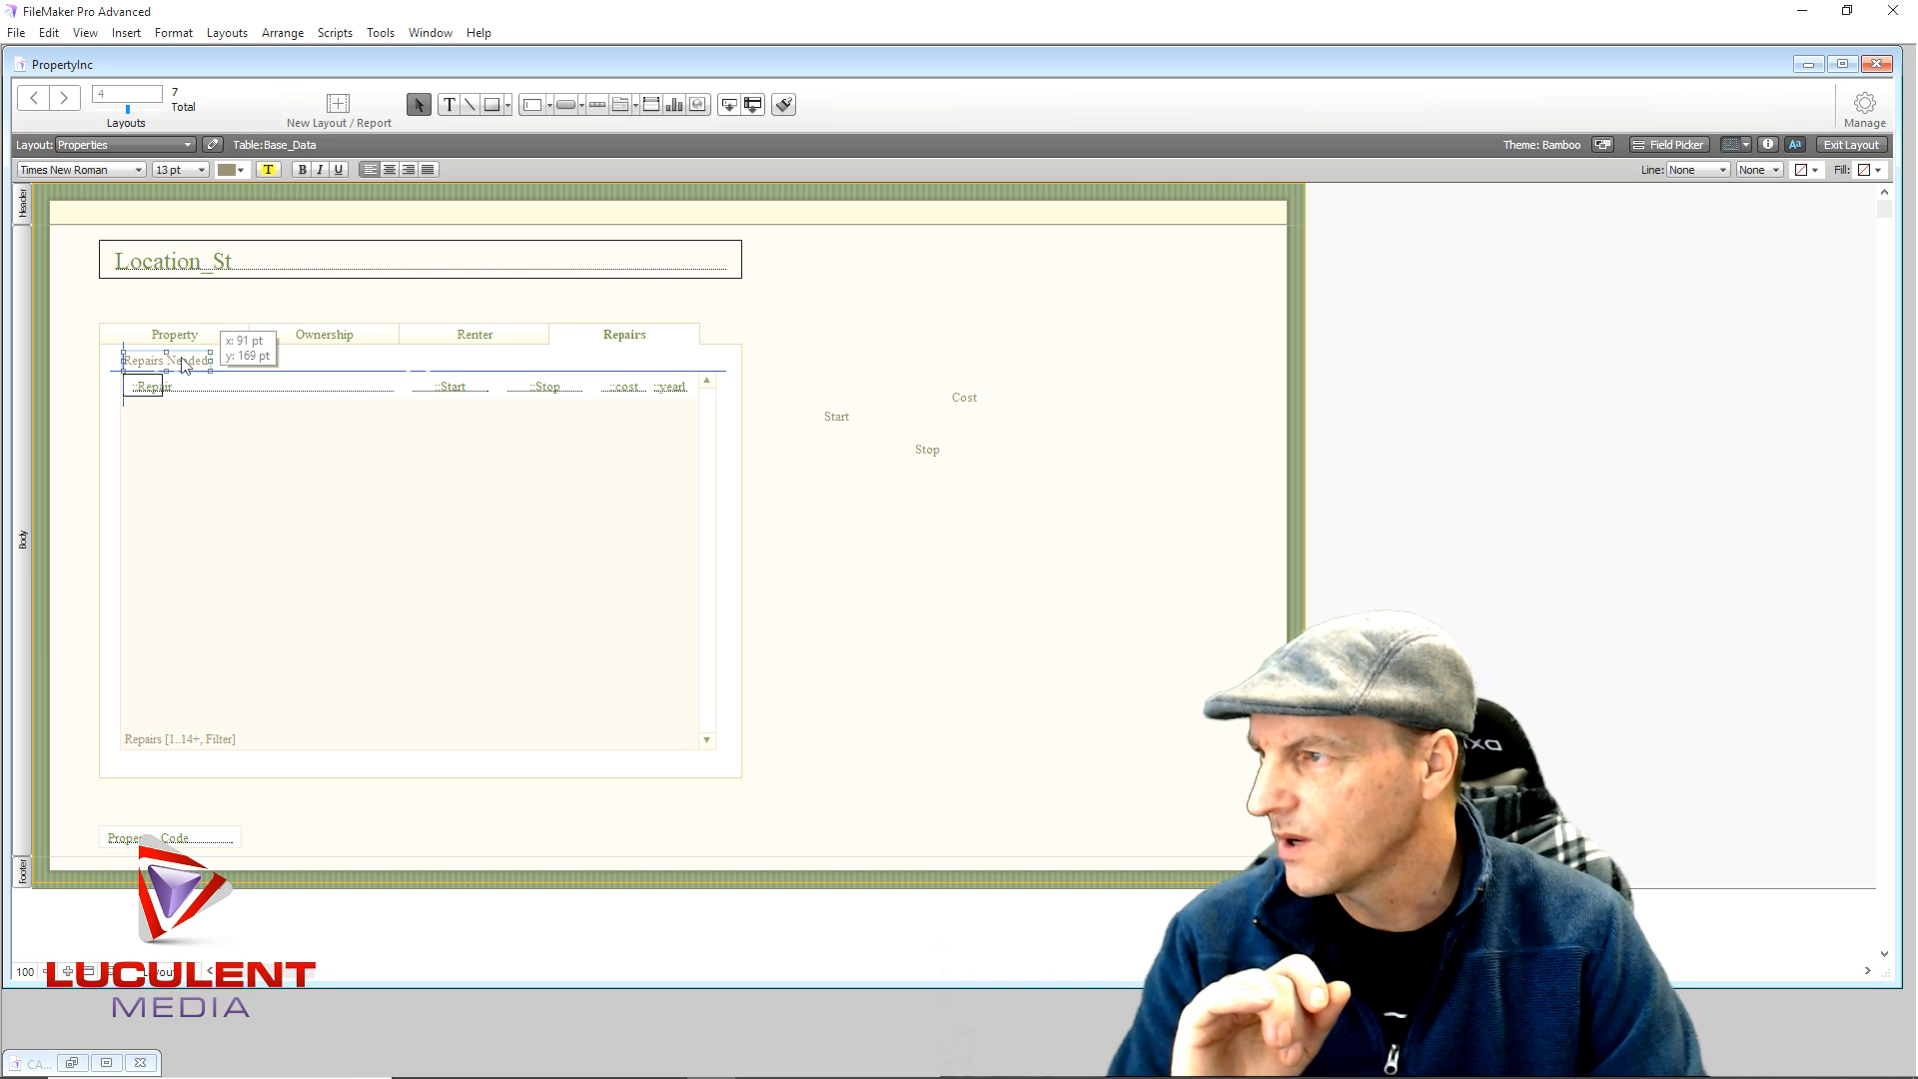
drag(183, 365, 183, 365)
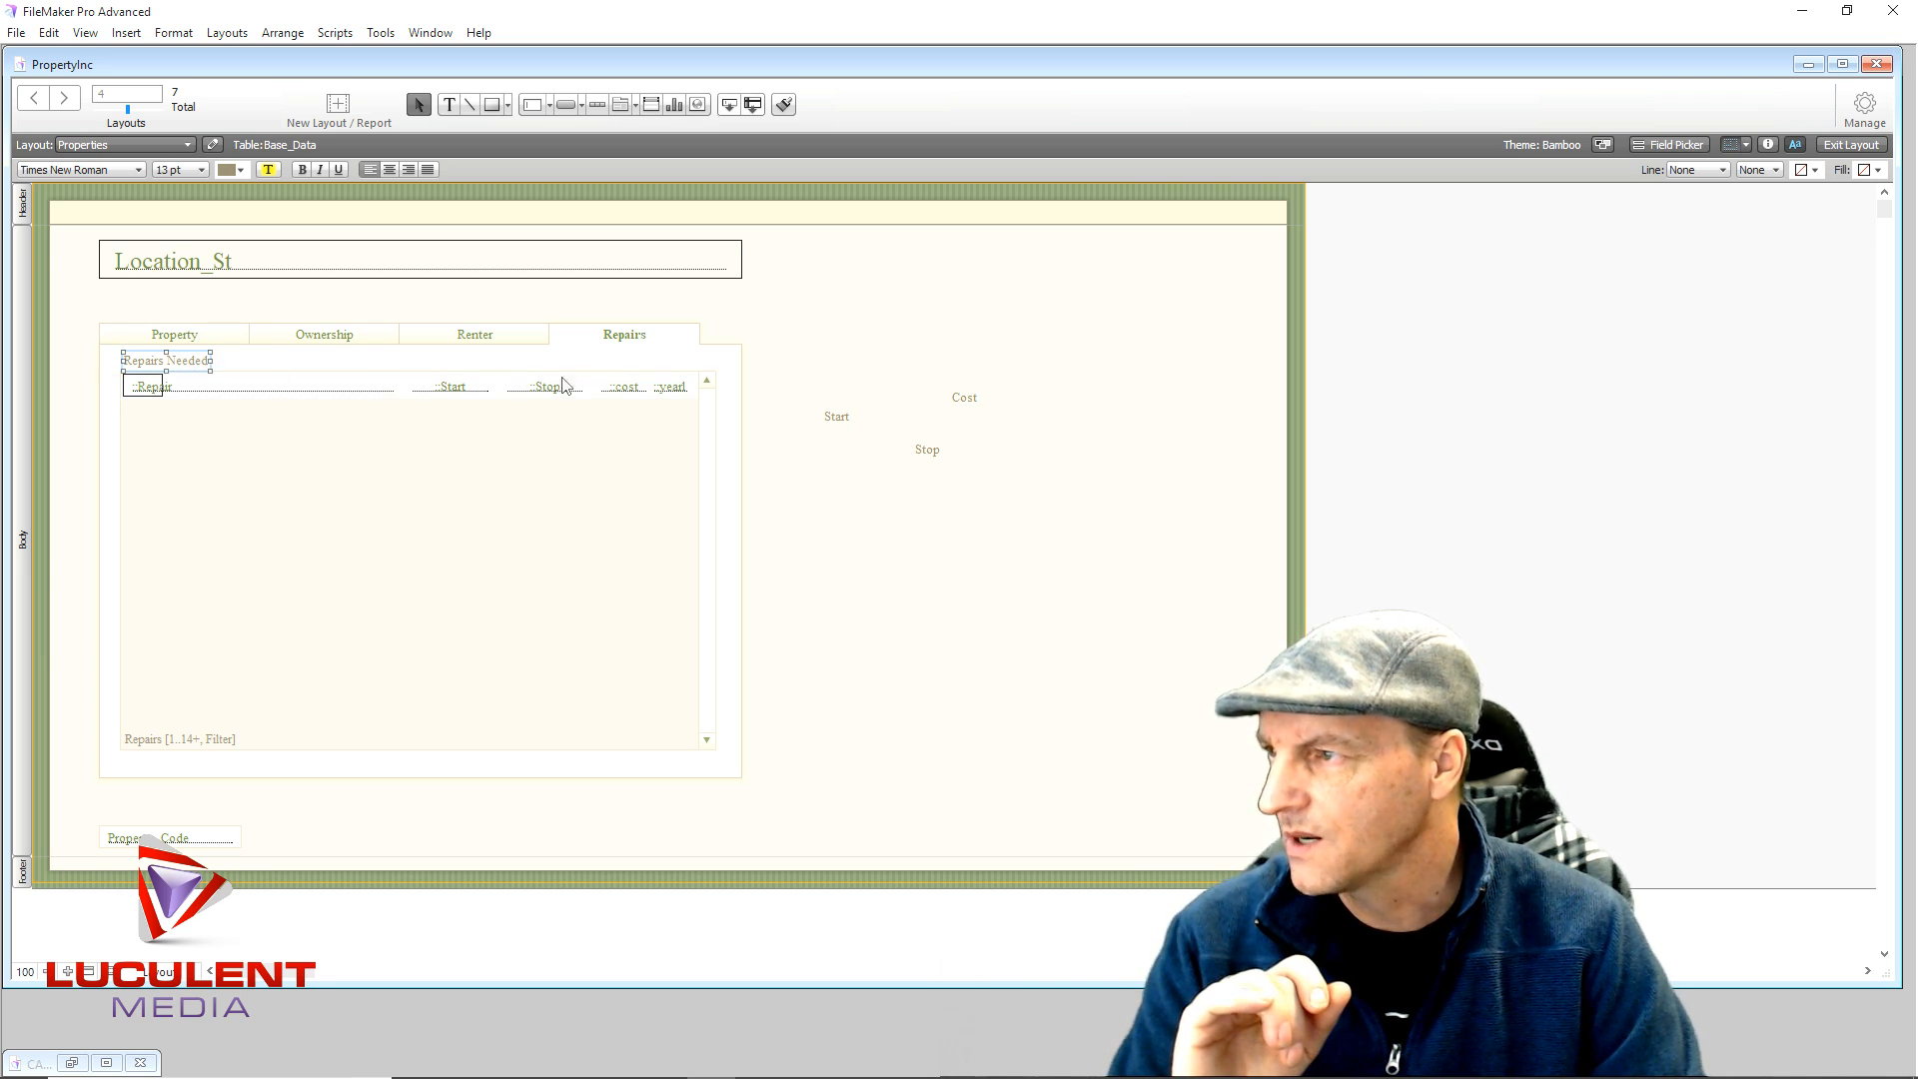
click(841, 422)
drag(841, 422, 456, 372)
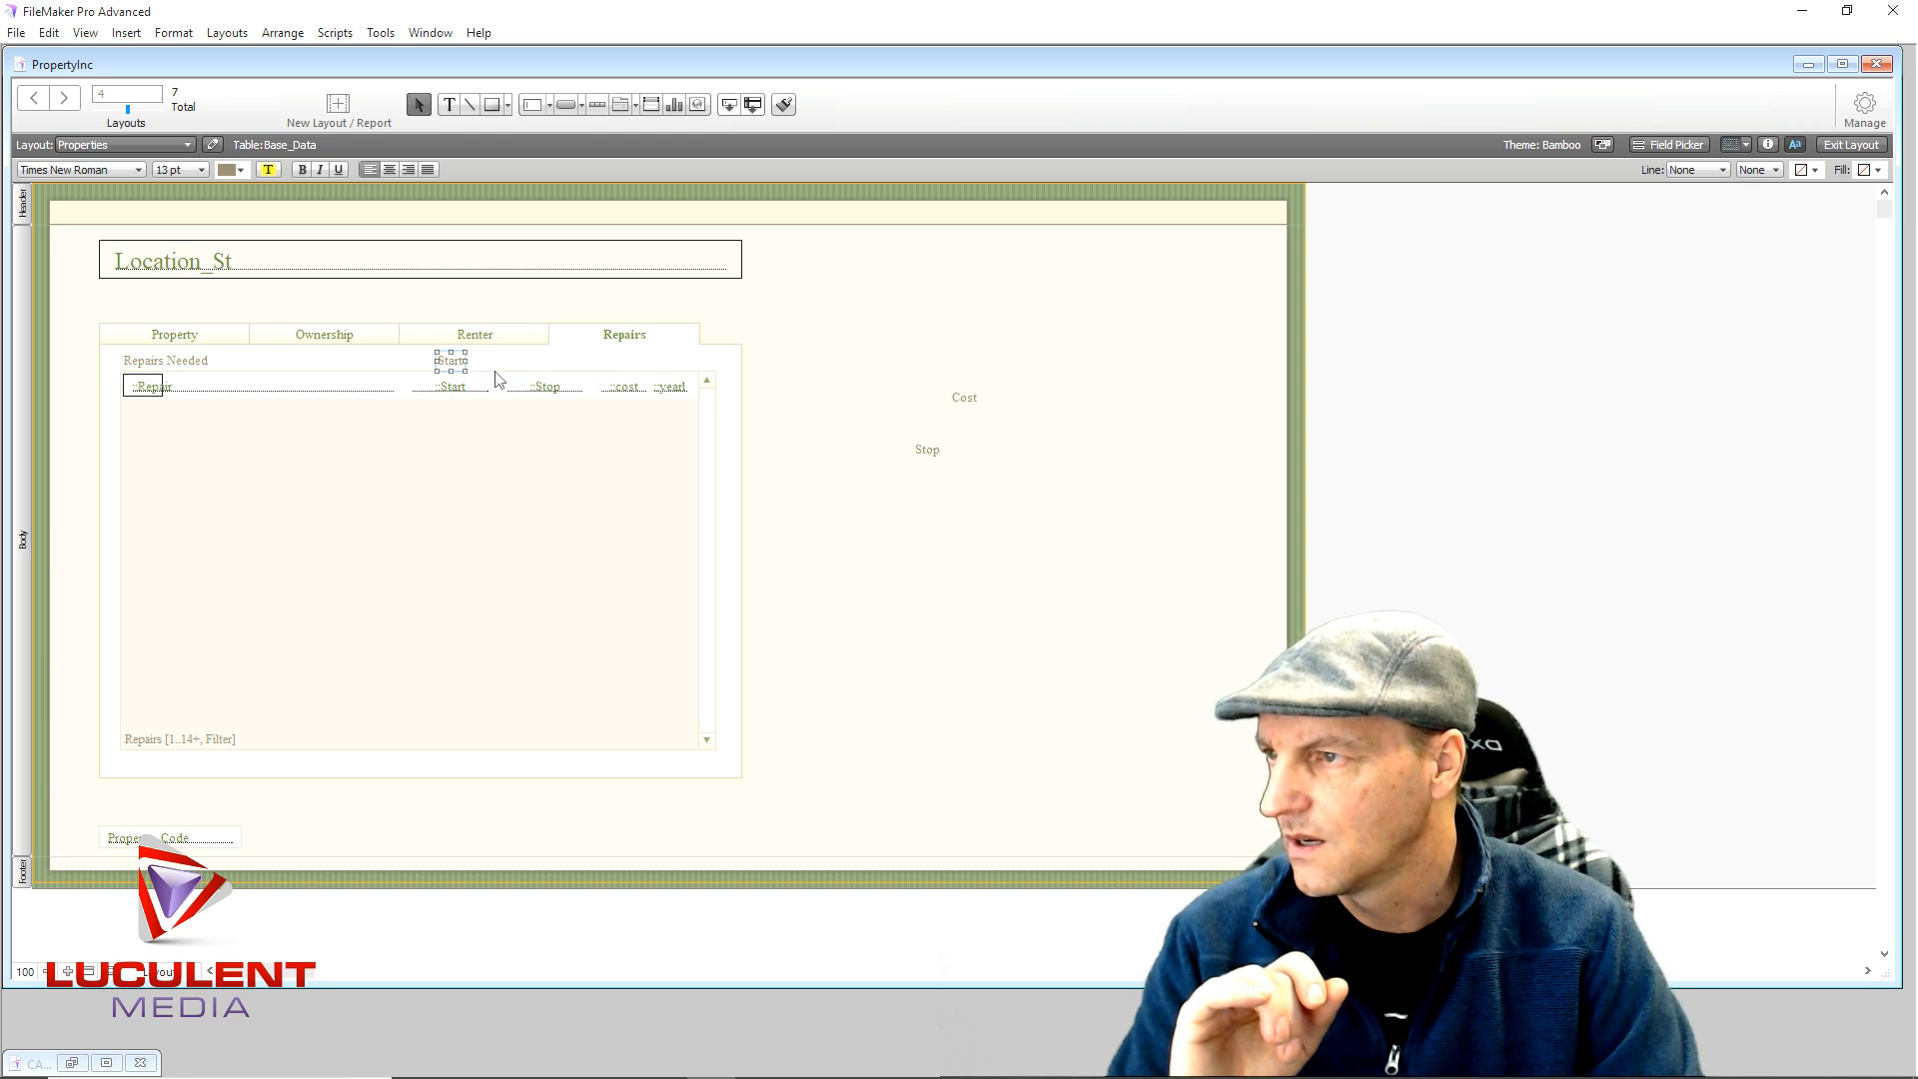
drag(930, 458, 552, 377)
drag(965, 399, 631, 370)
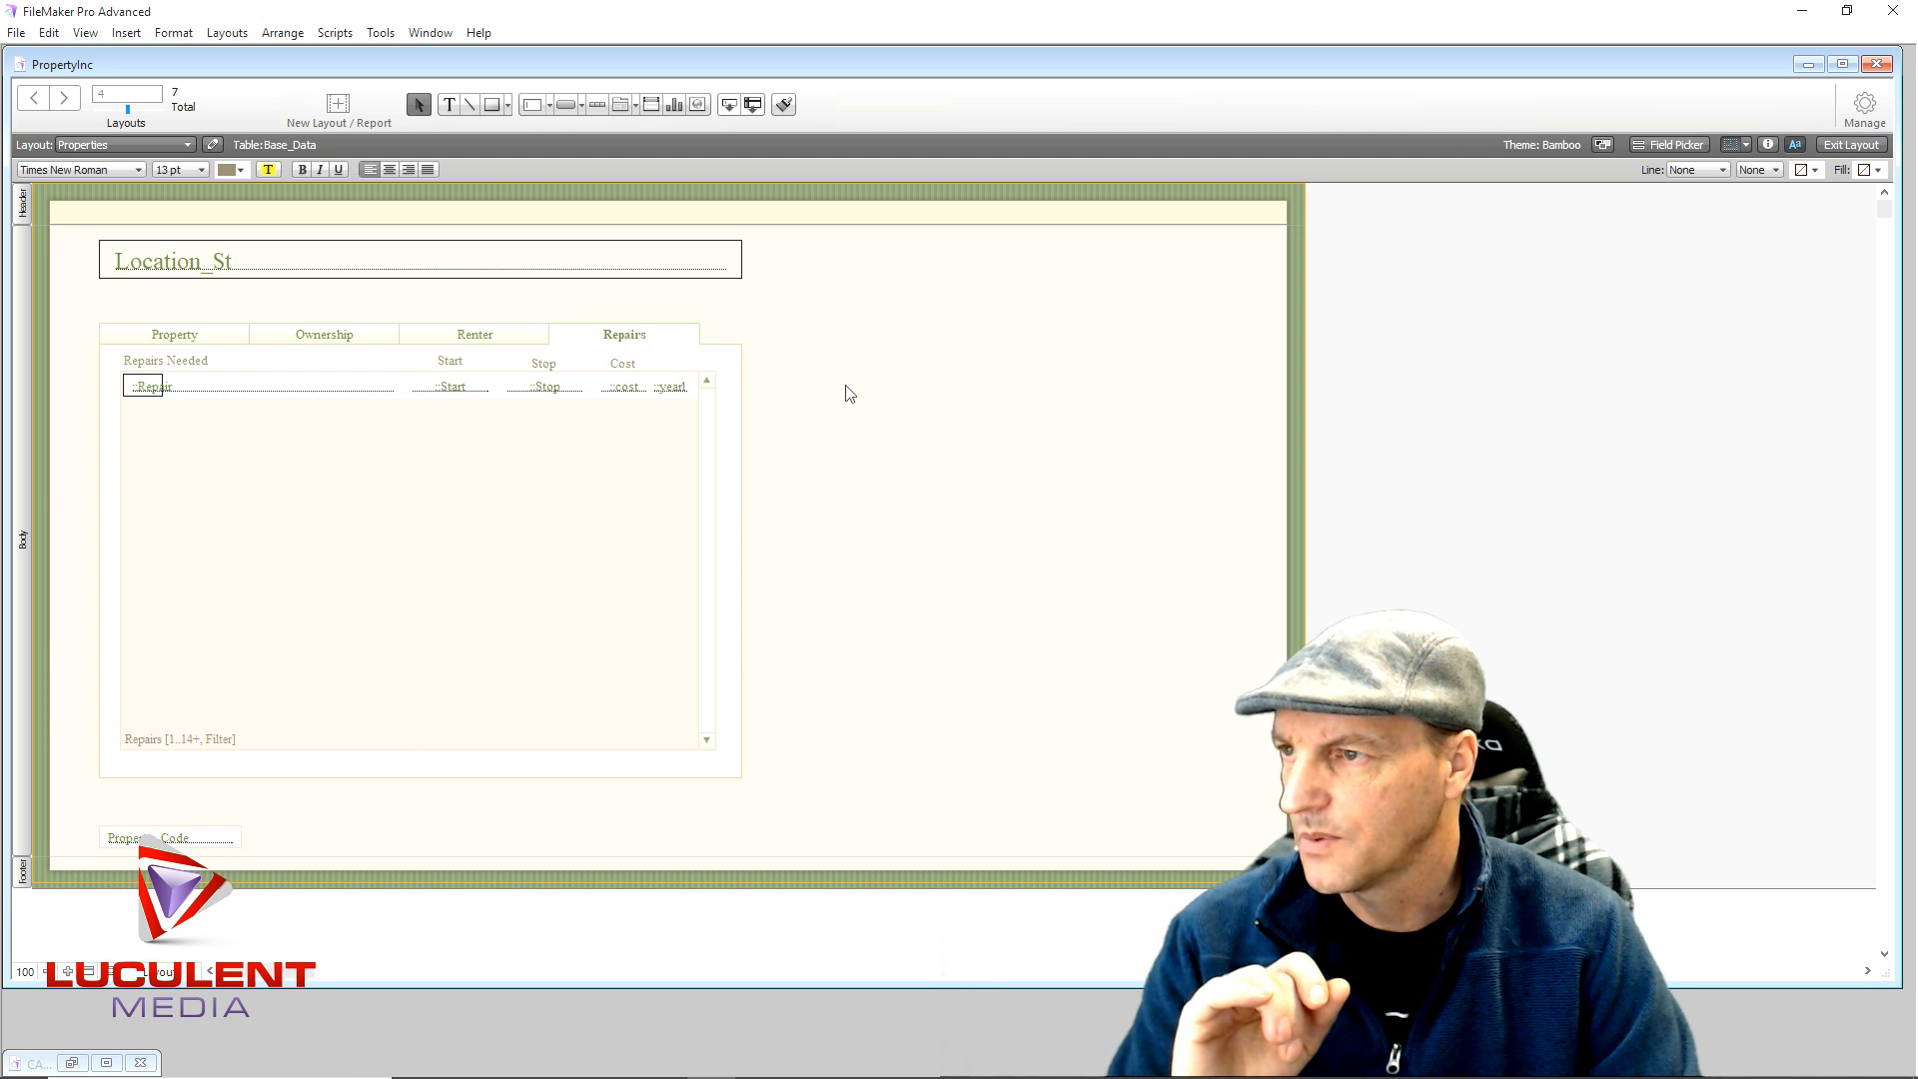
click(850, 393)
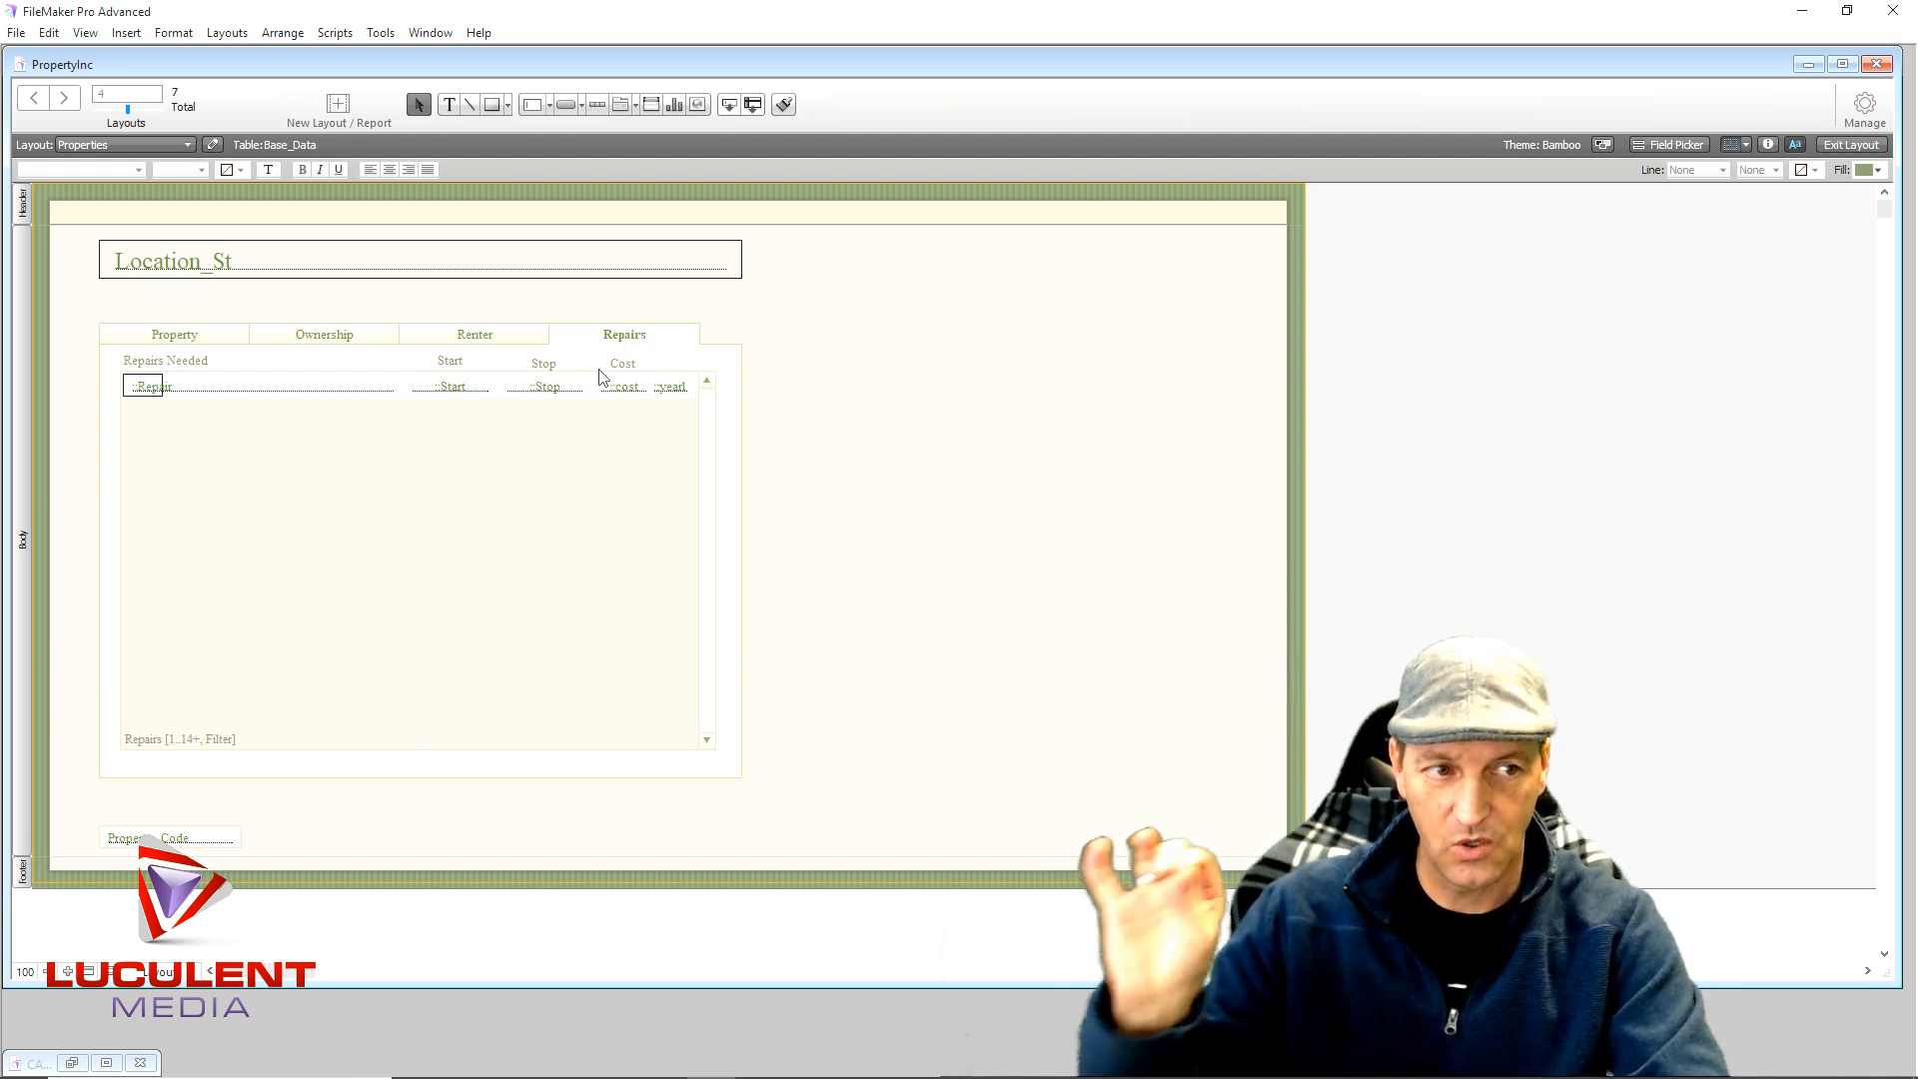
- Select all four header labels together: Repairs Needed, Start, Stop and Cost
click(174, 365)
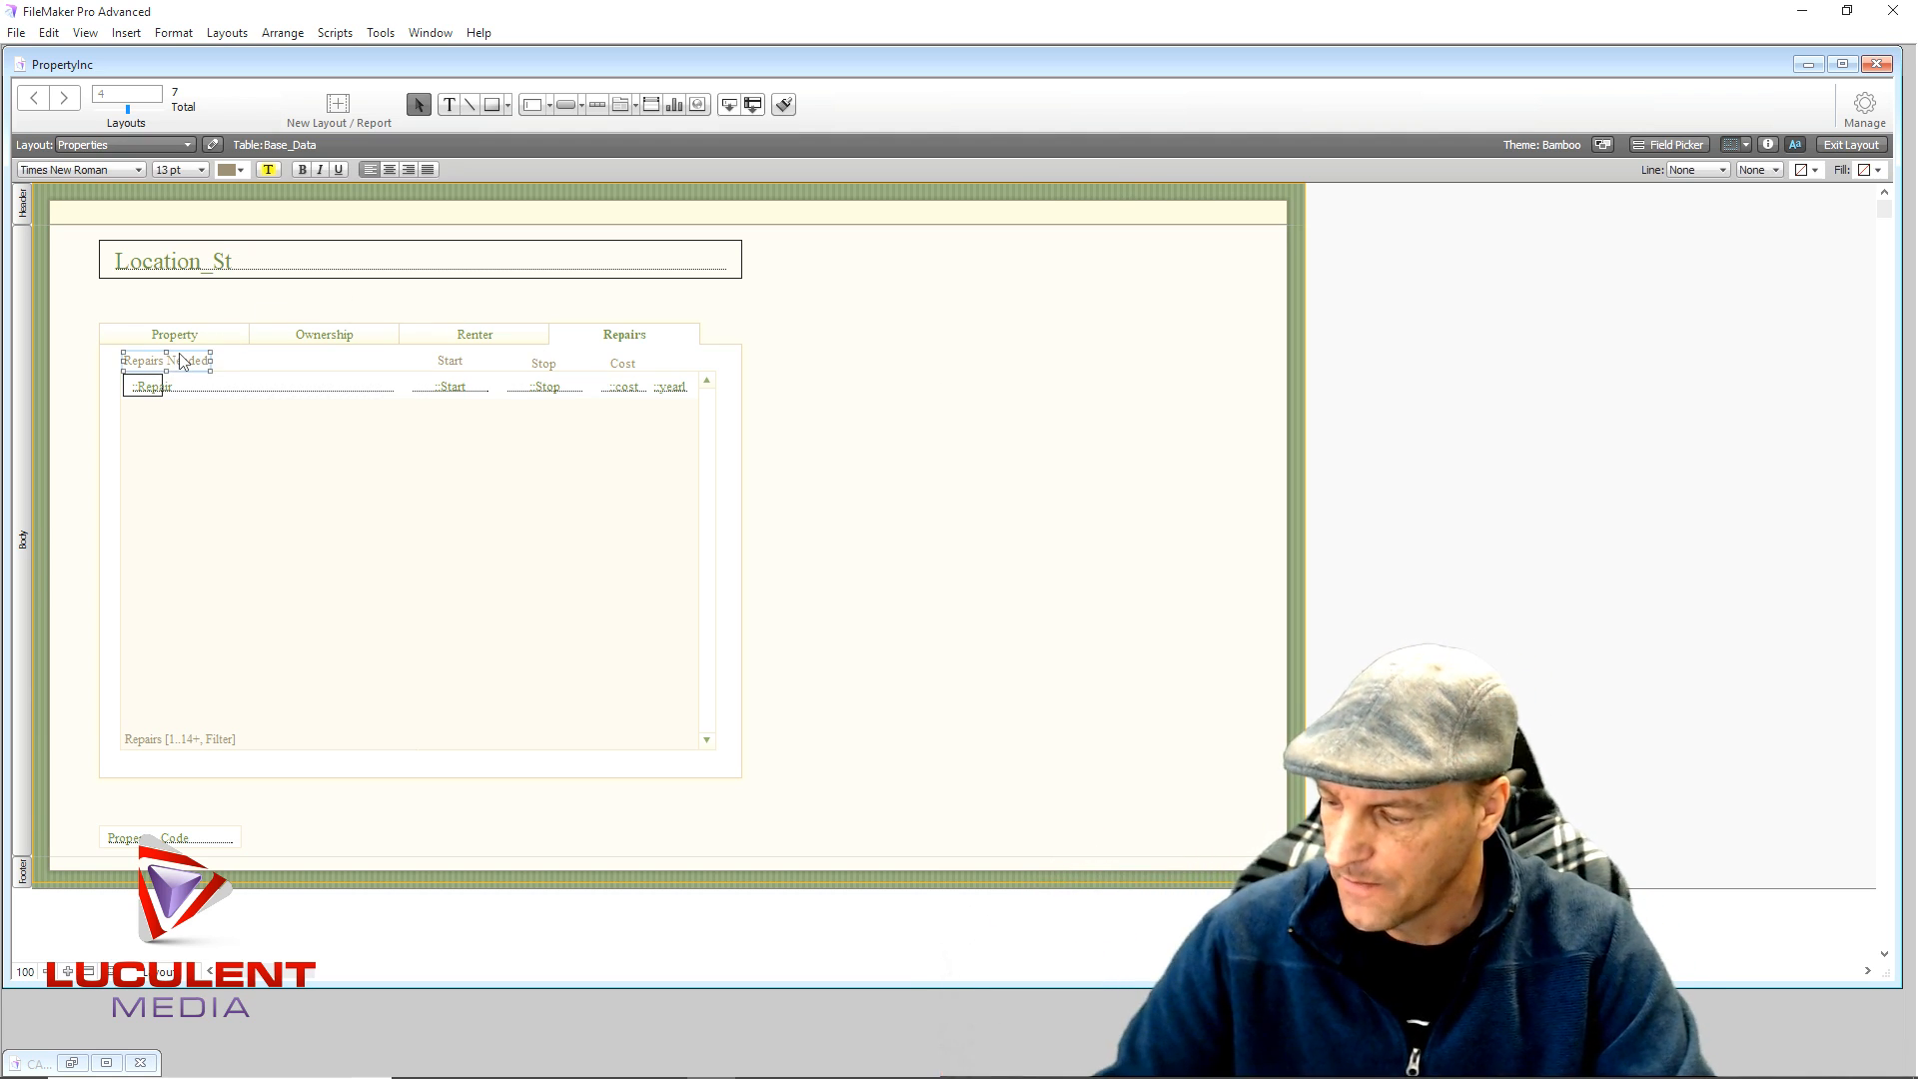
shift+click(449, 365)
shift+click(545, 366)
shift+click(623, 365)
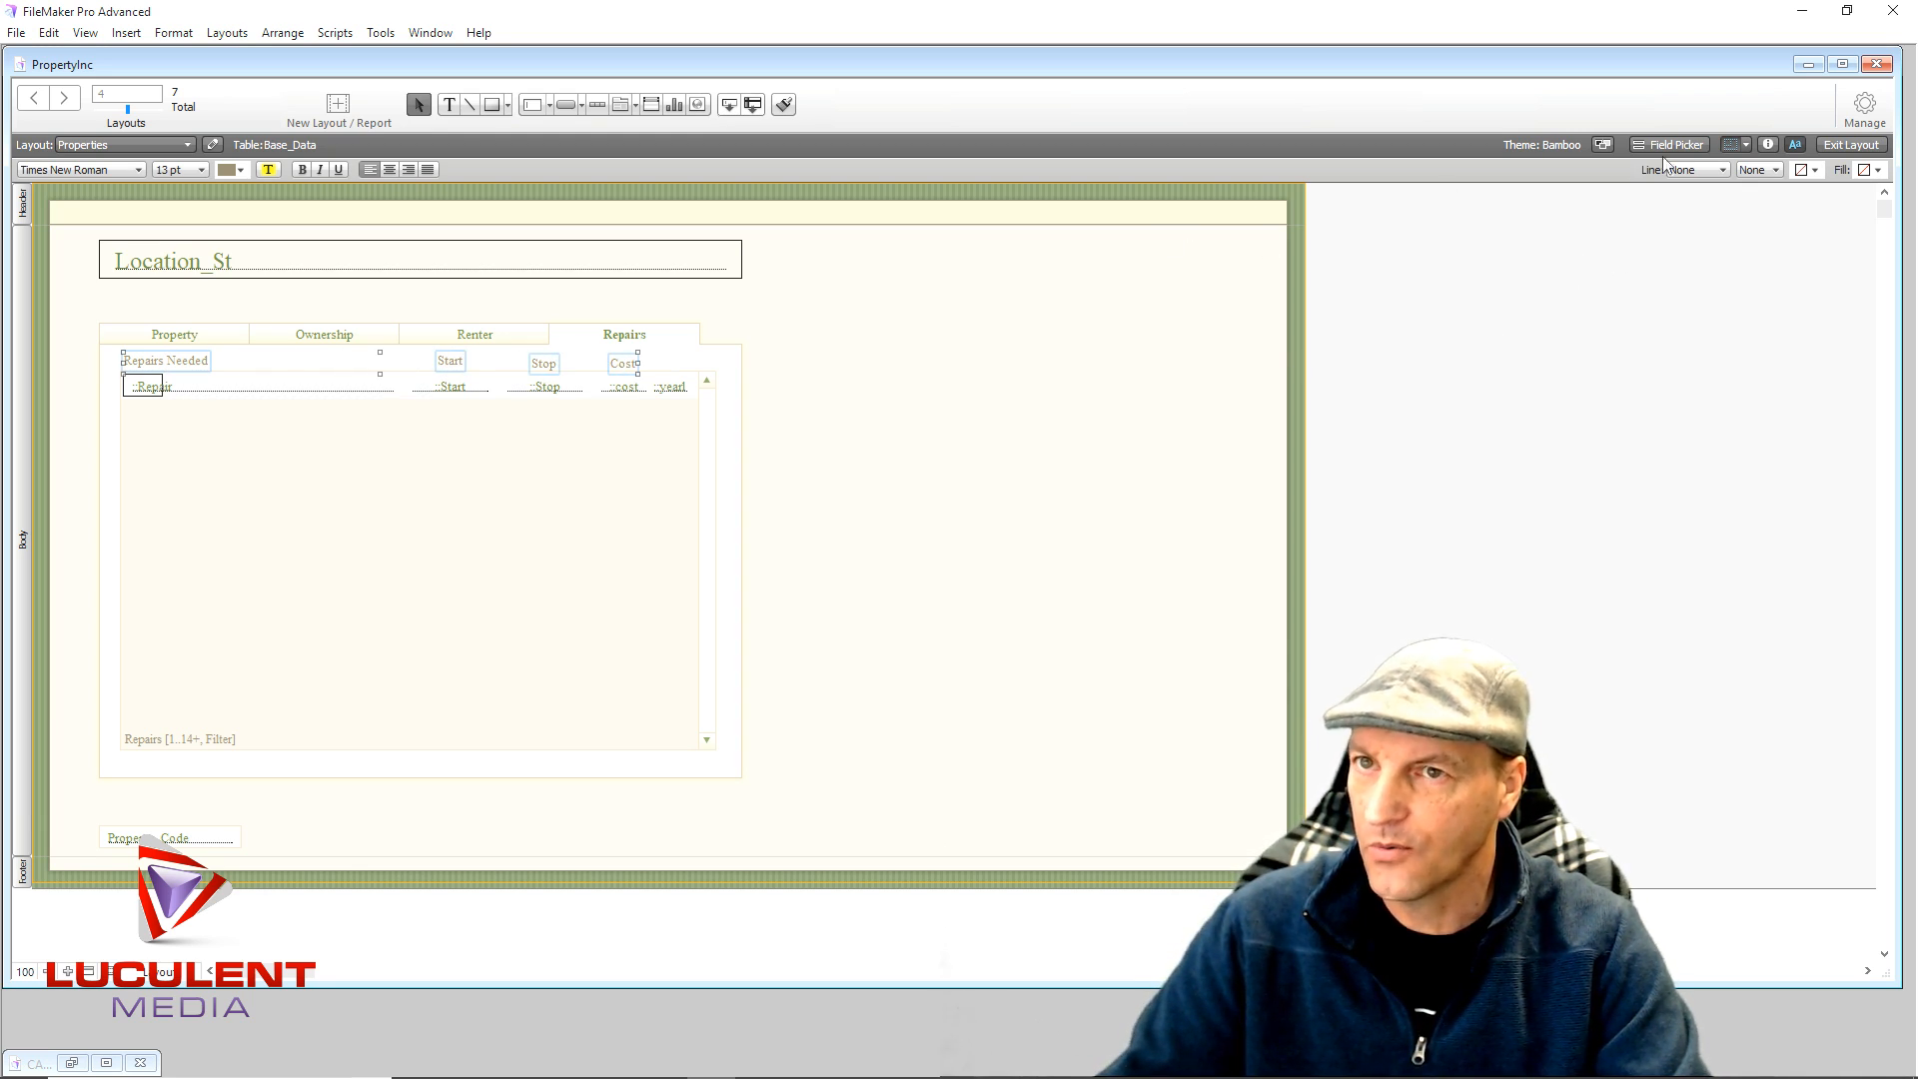
- Align the four header labels' top edges at 169 pt from the Inspector's Position settings
click(1767, 145)
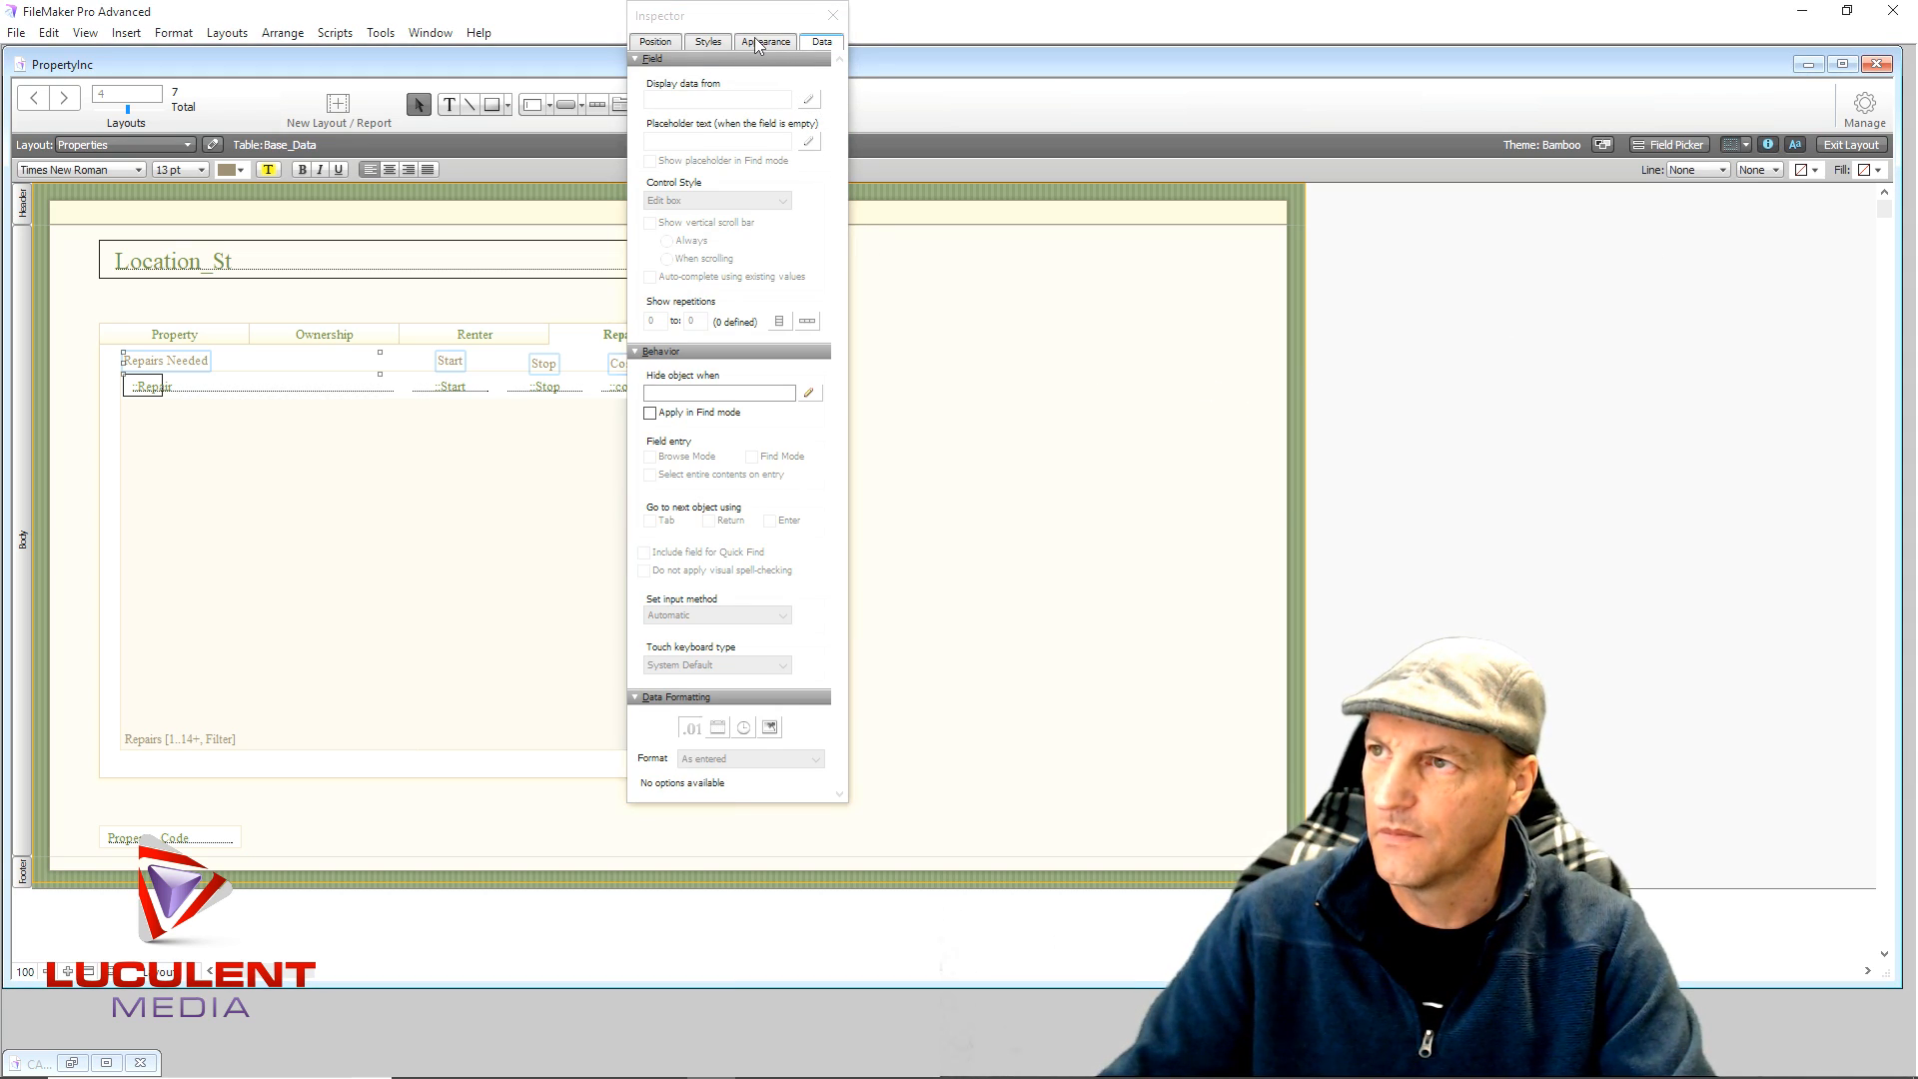
click(669, 43)
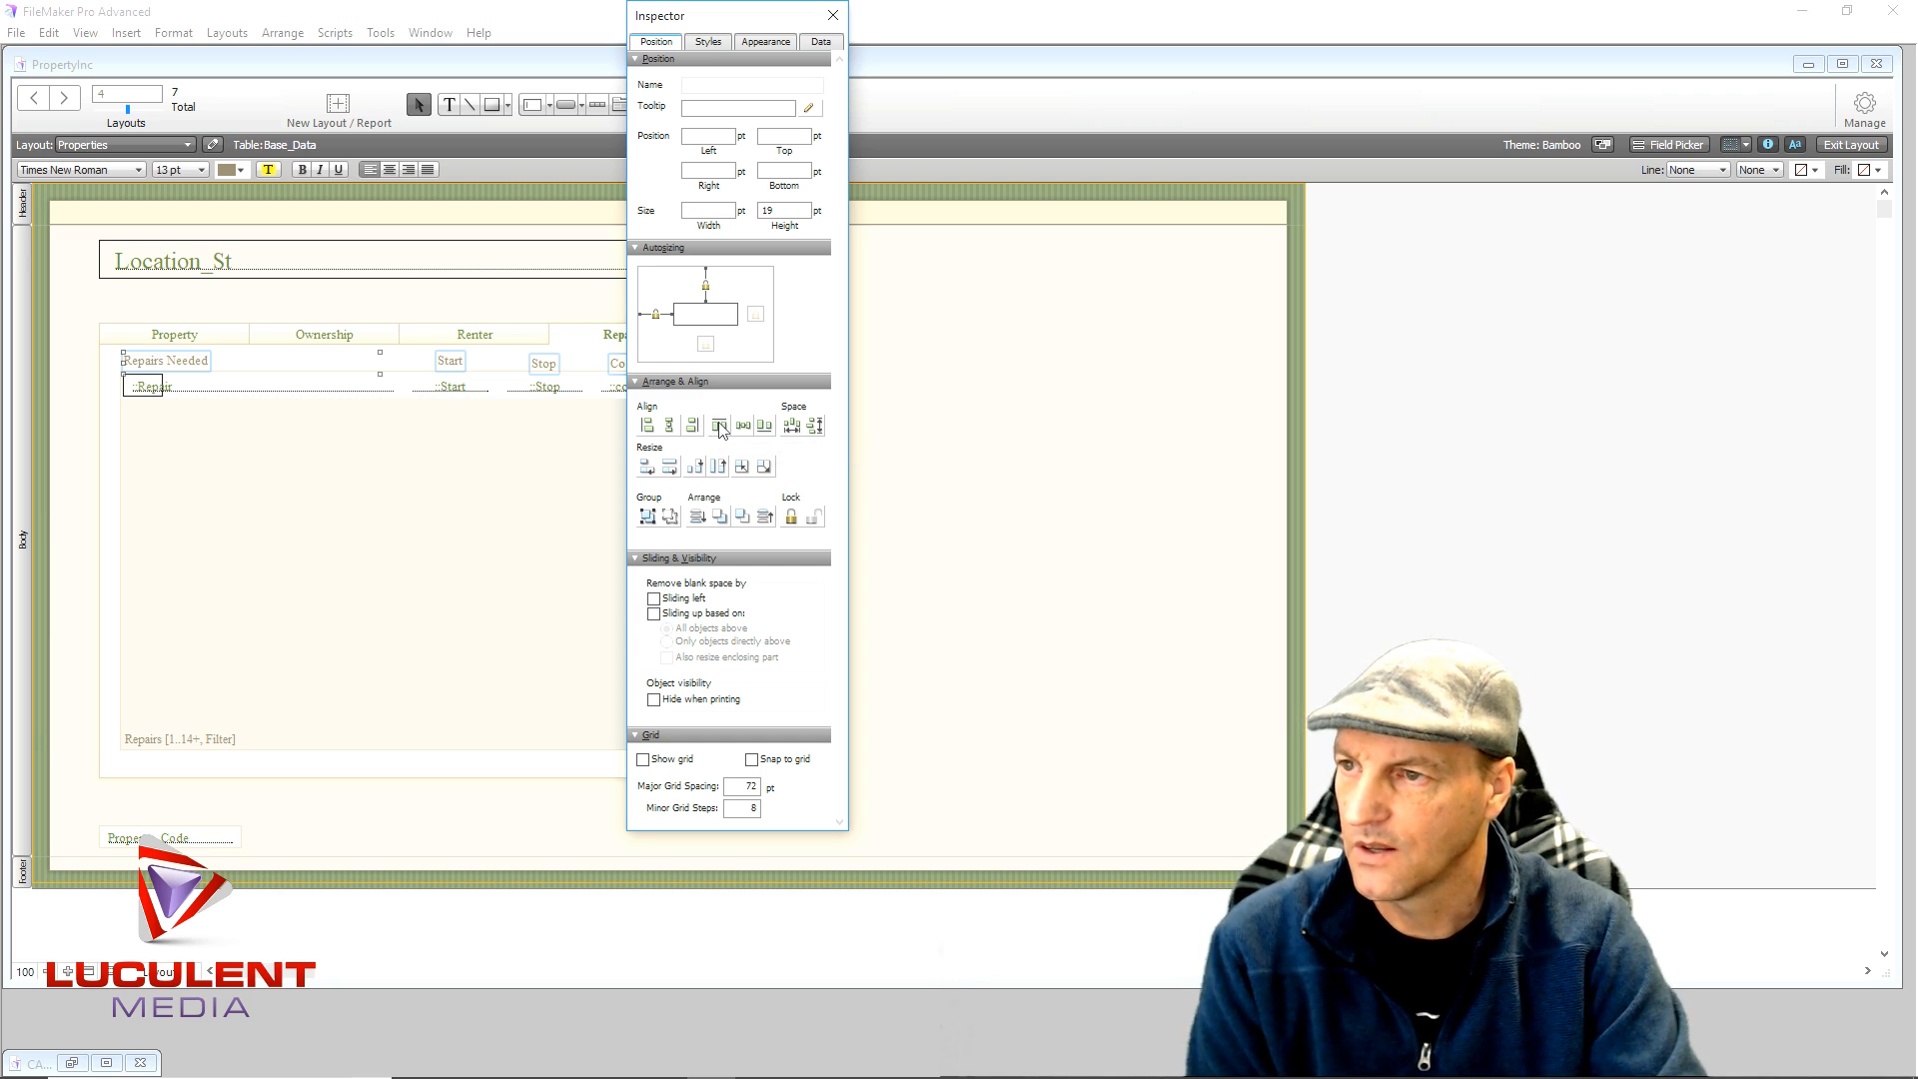
click(722, 430)
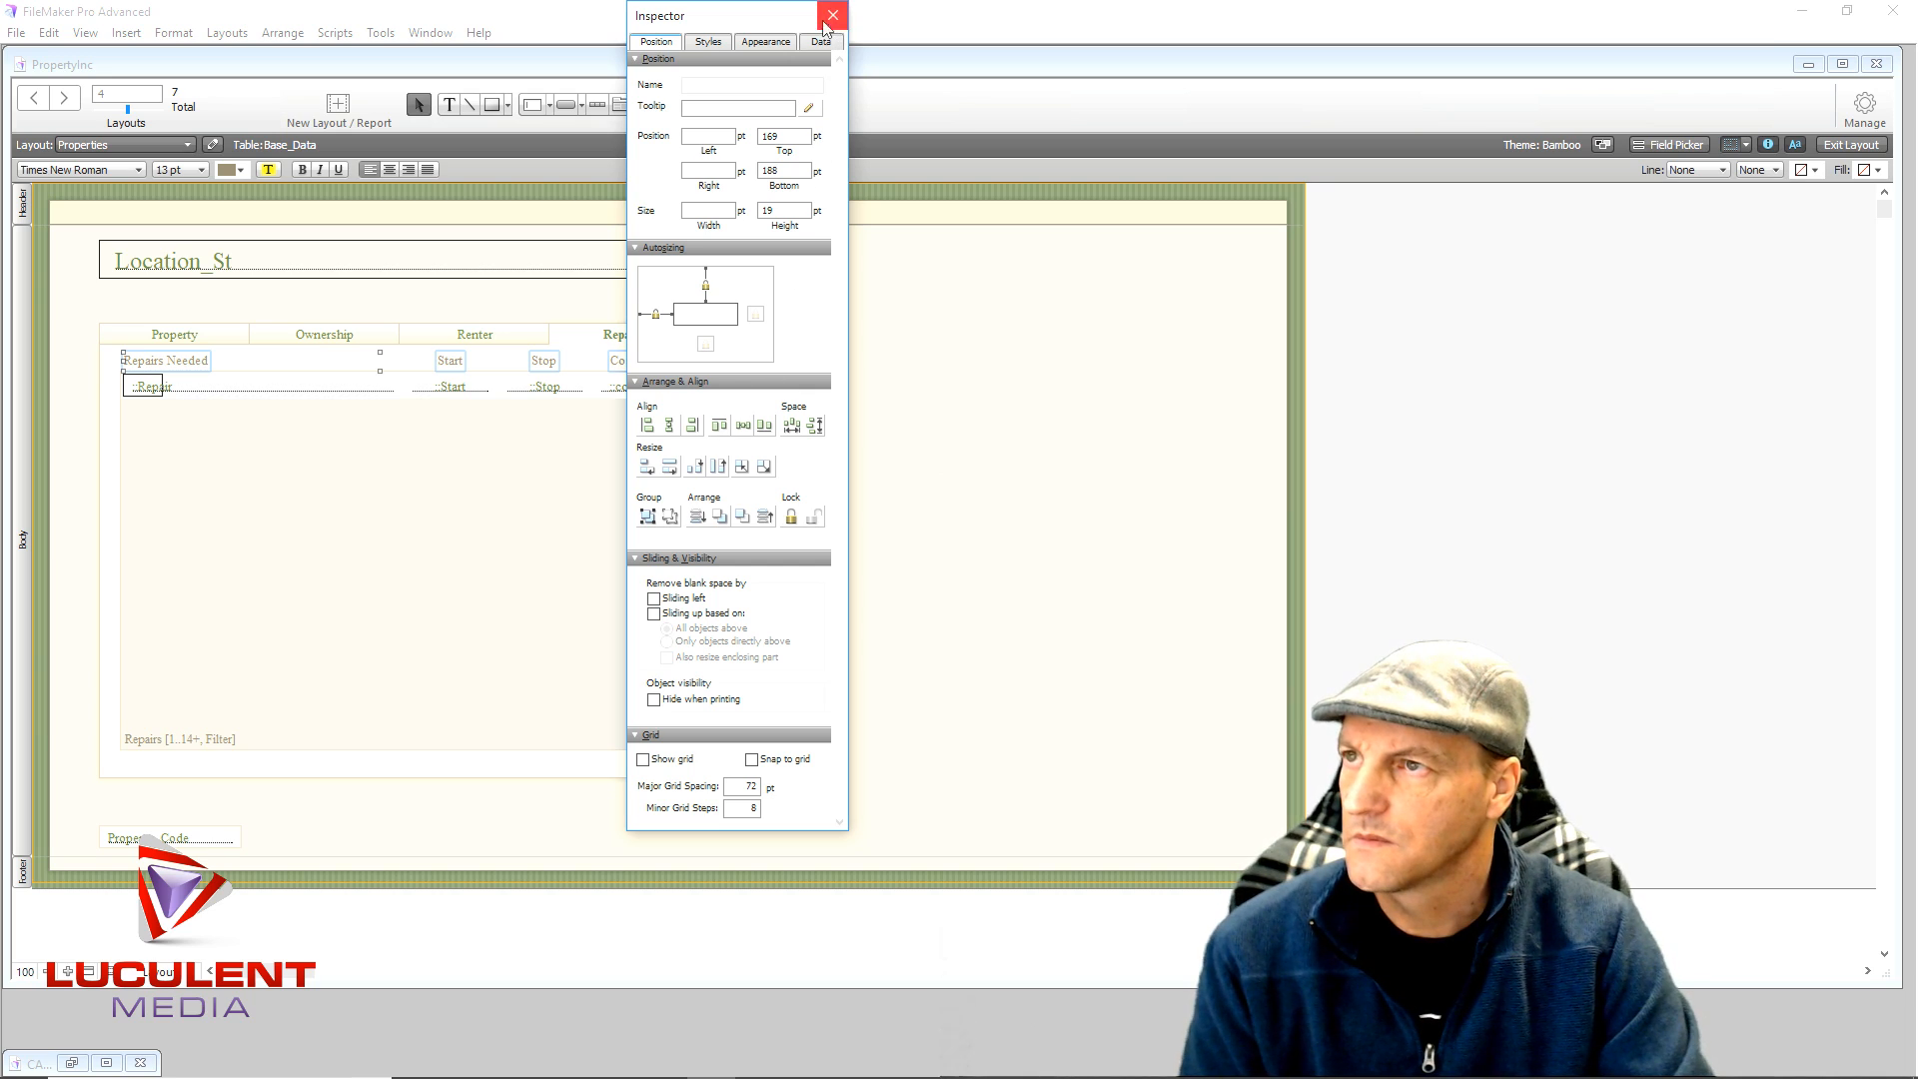
drag(754, 30, 1050, 53)
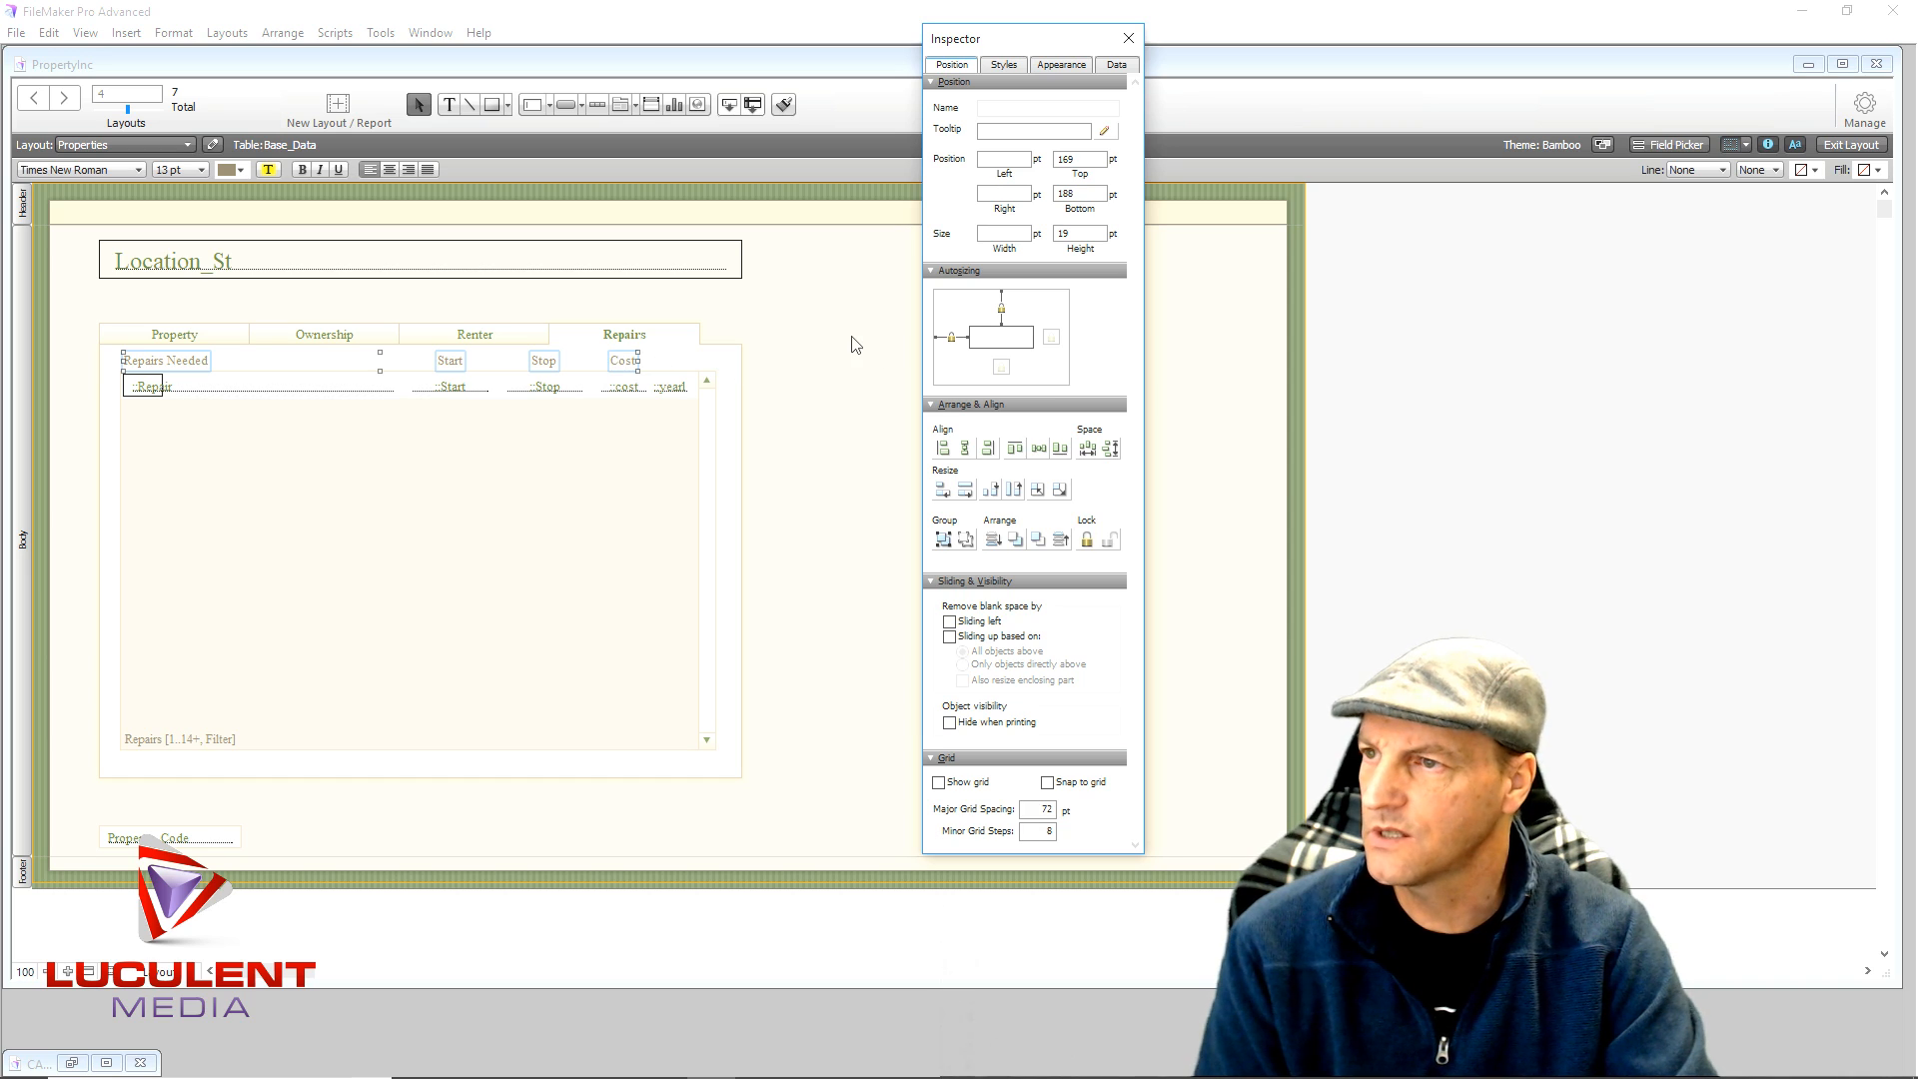
click(825, 460)
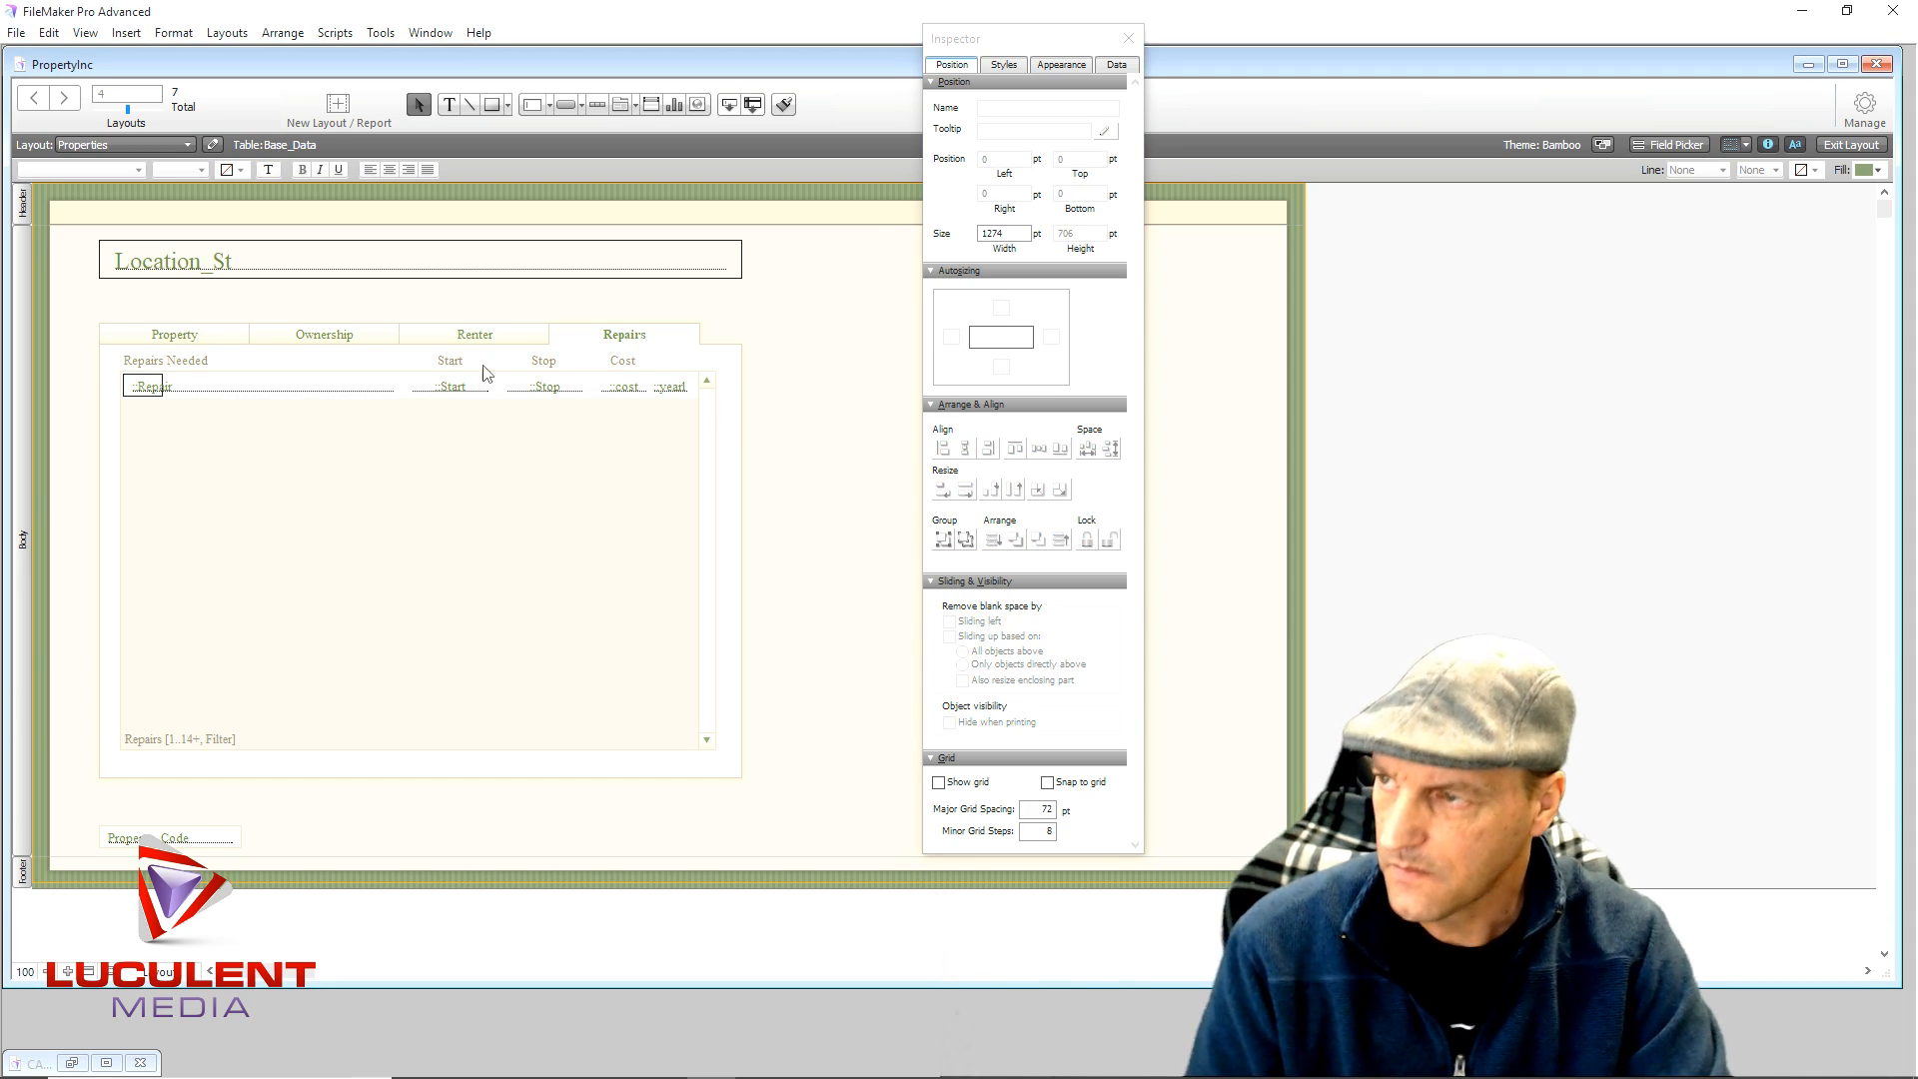
- Make the Repairs Needed and Start headers bold red
click(178, 365)
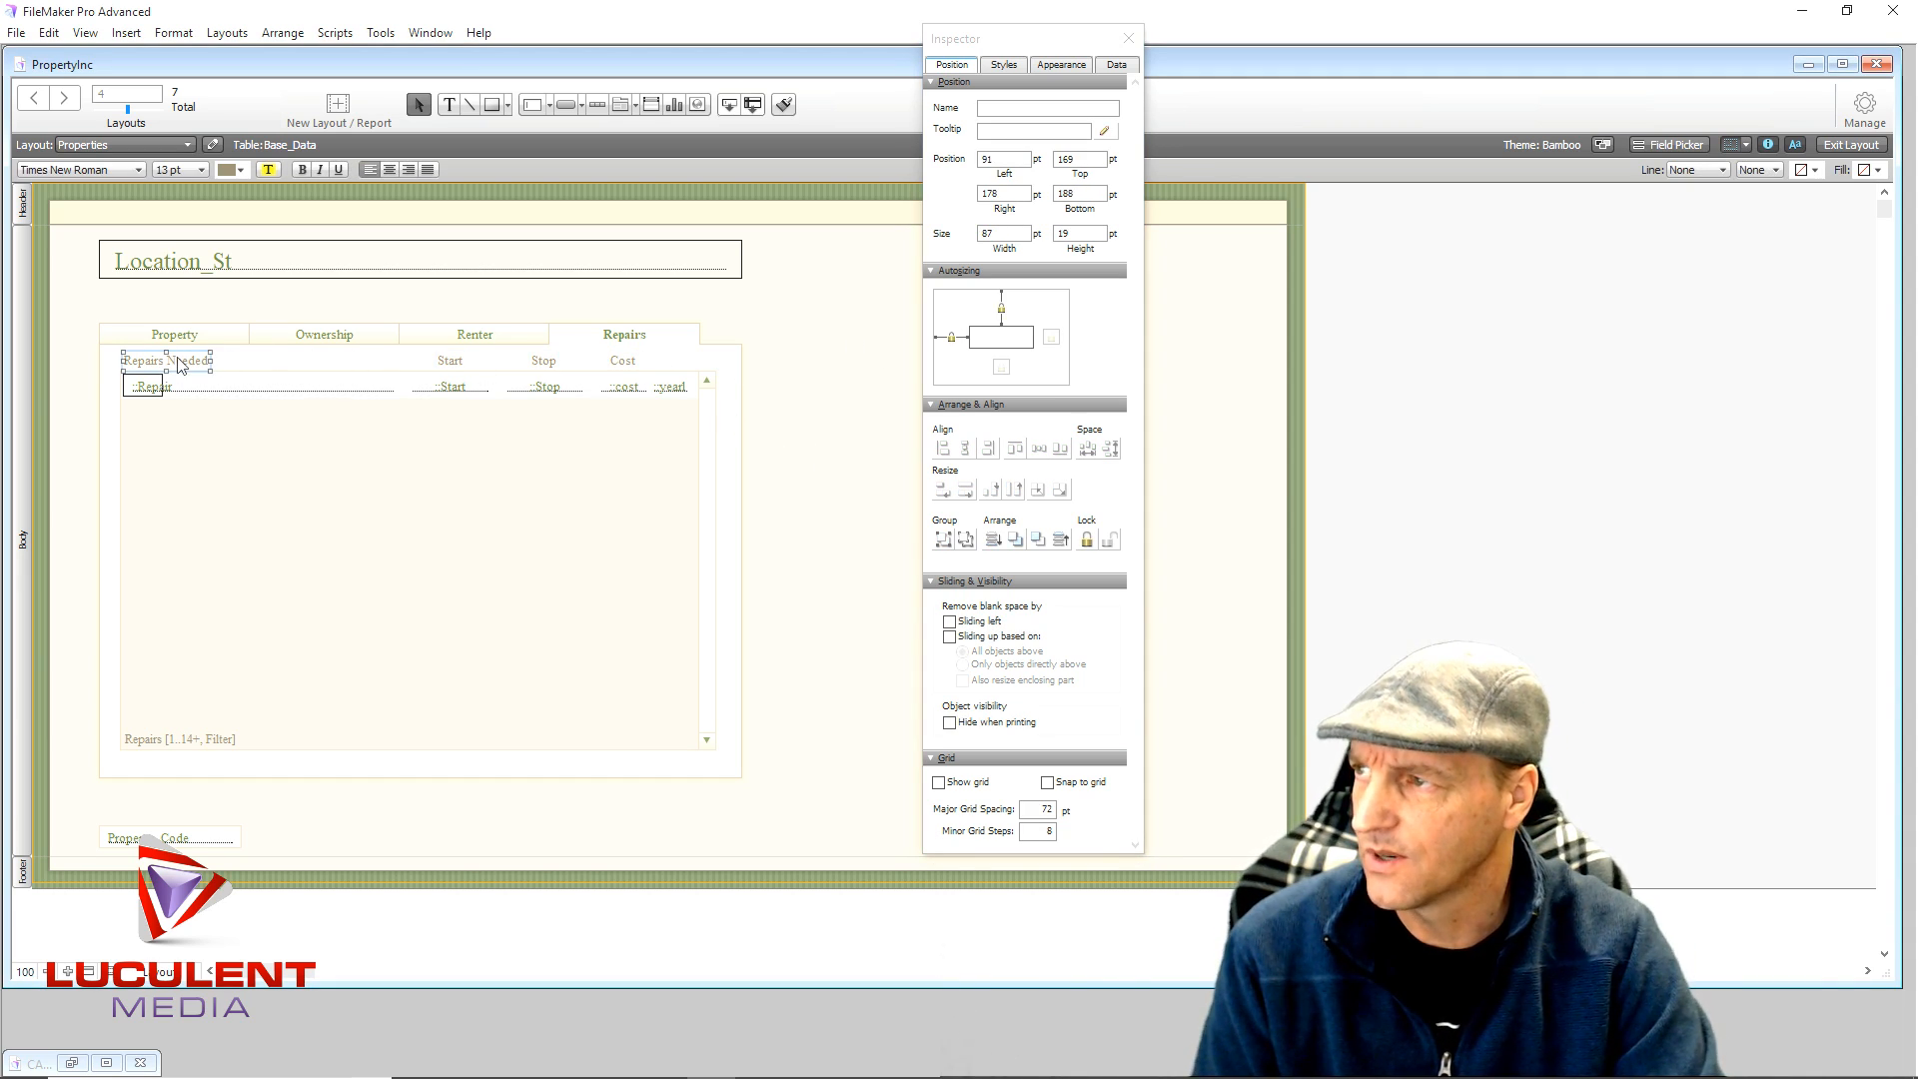
click(301, 168)
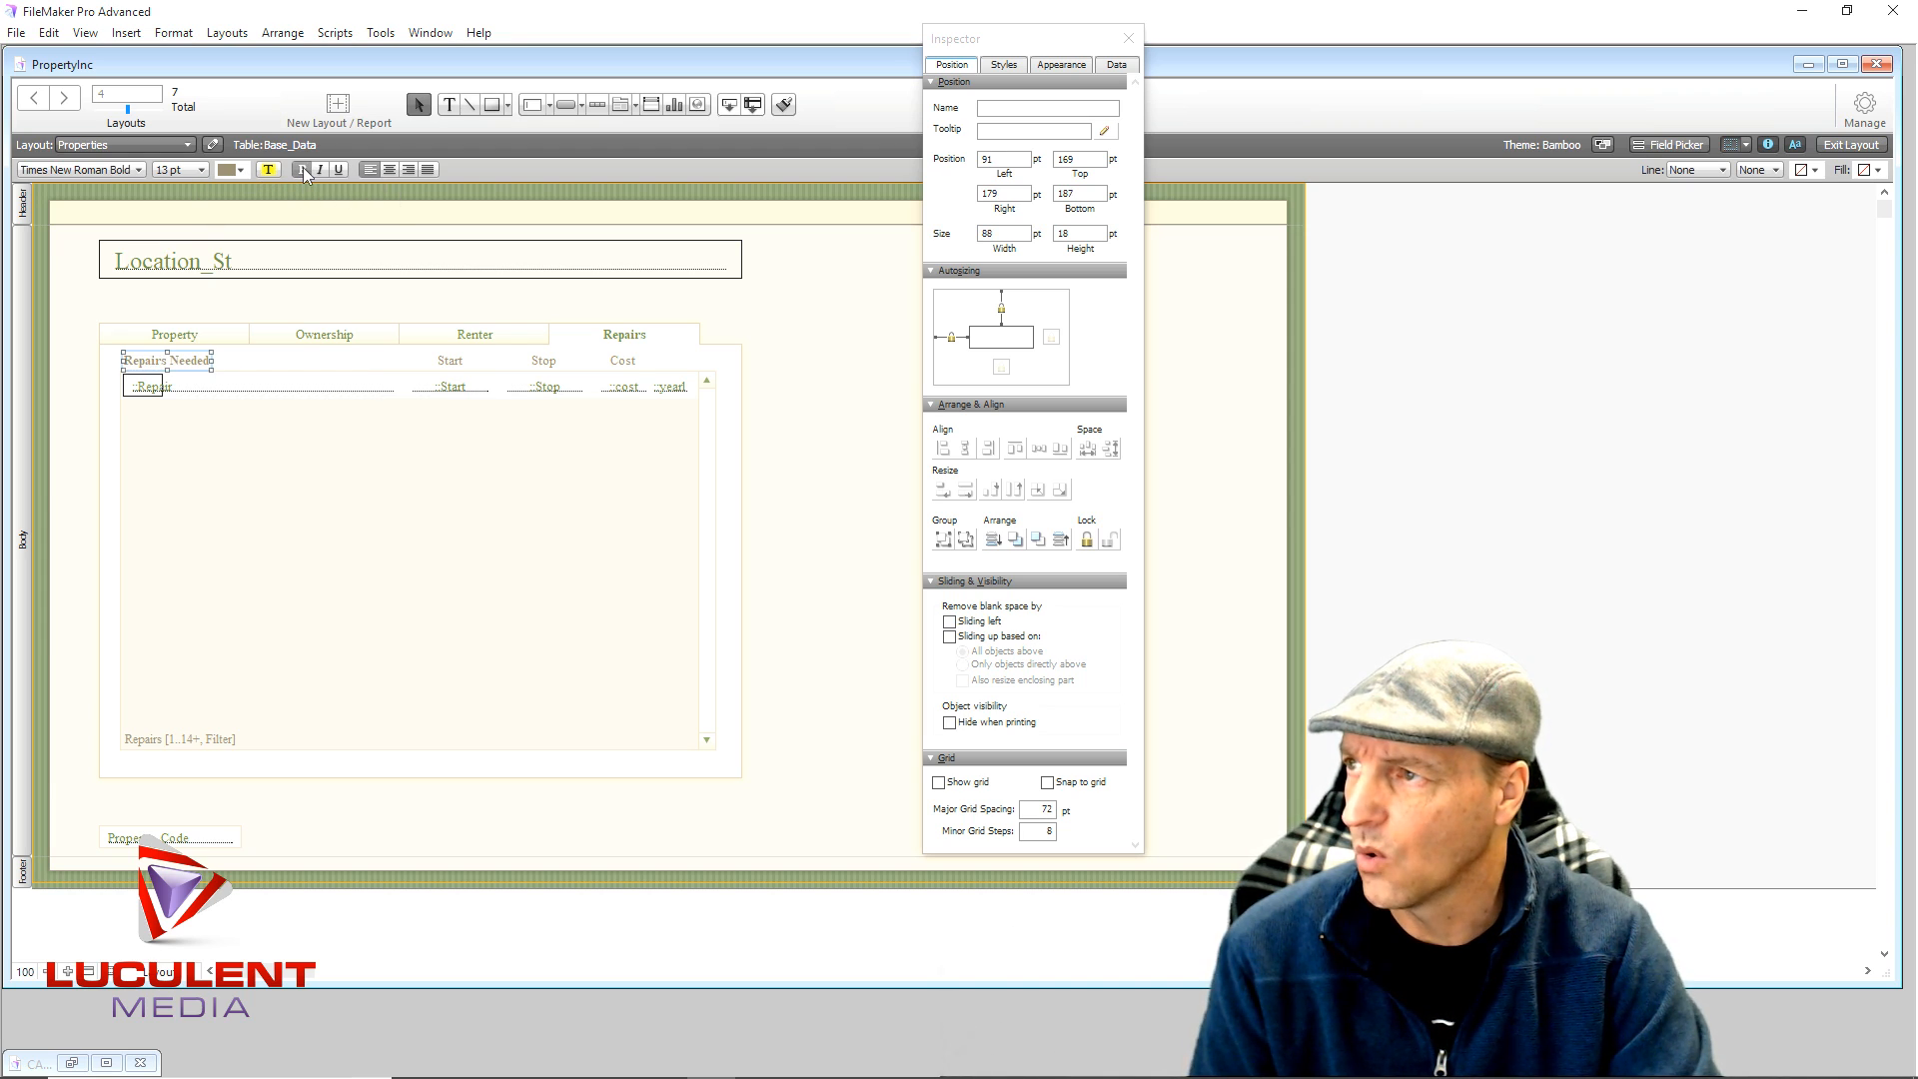
click(241, 171)
click(226, 368)
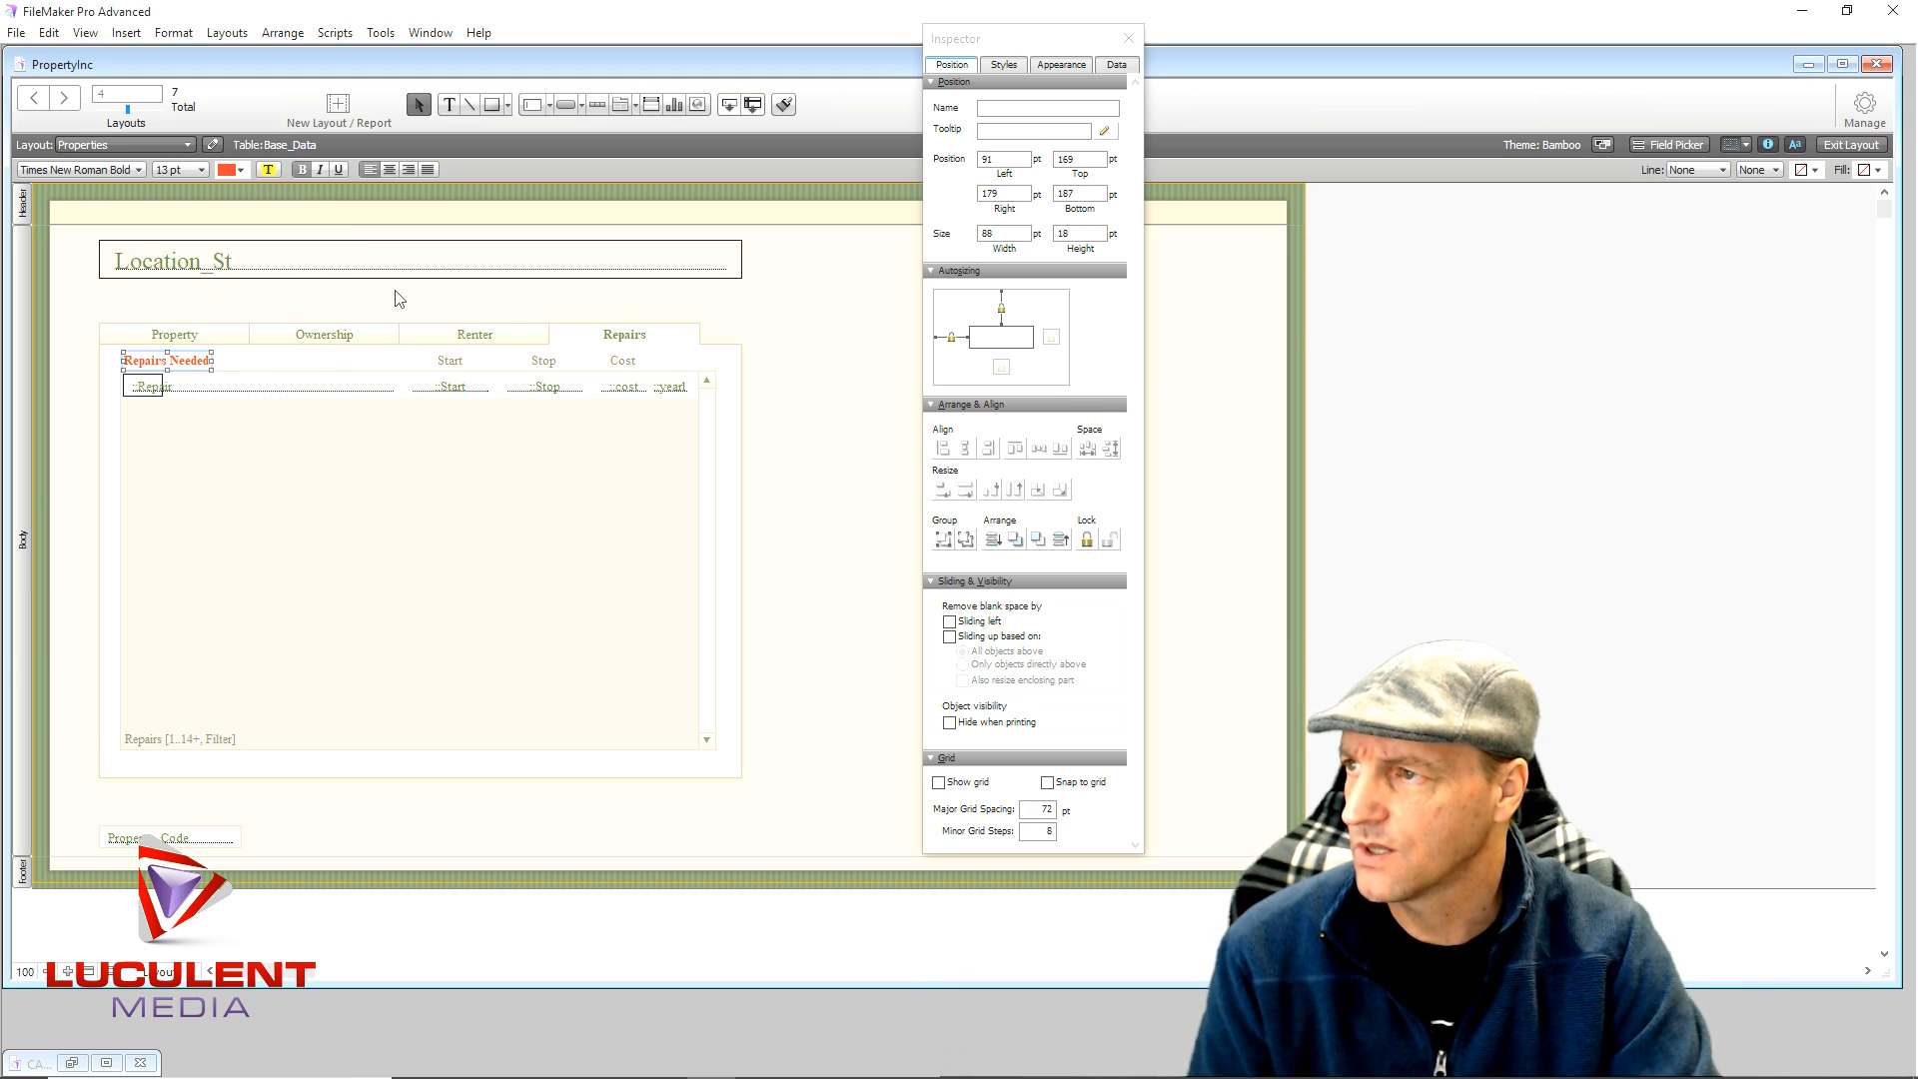
click(453, 362)
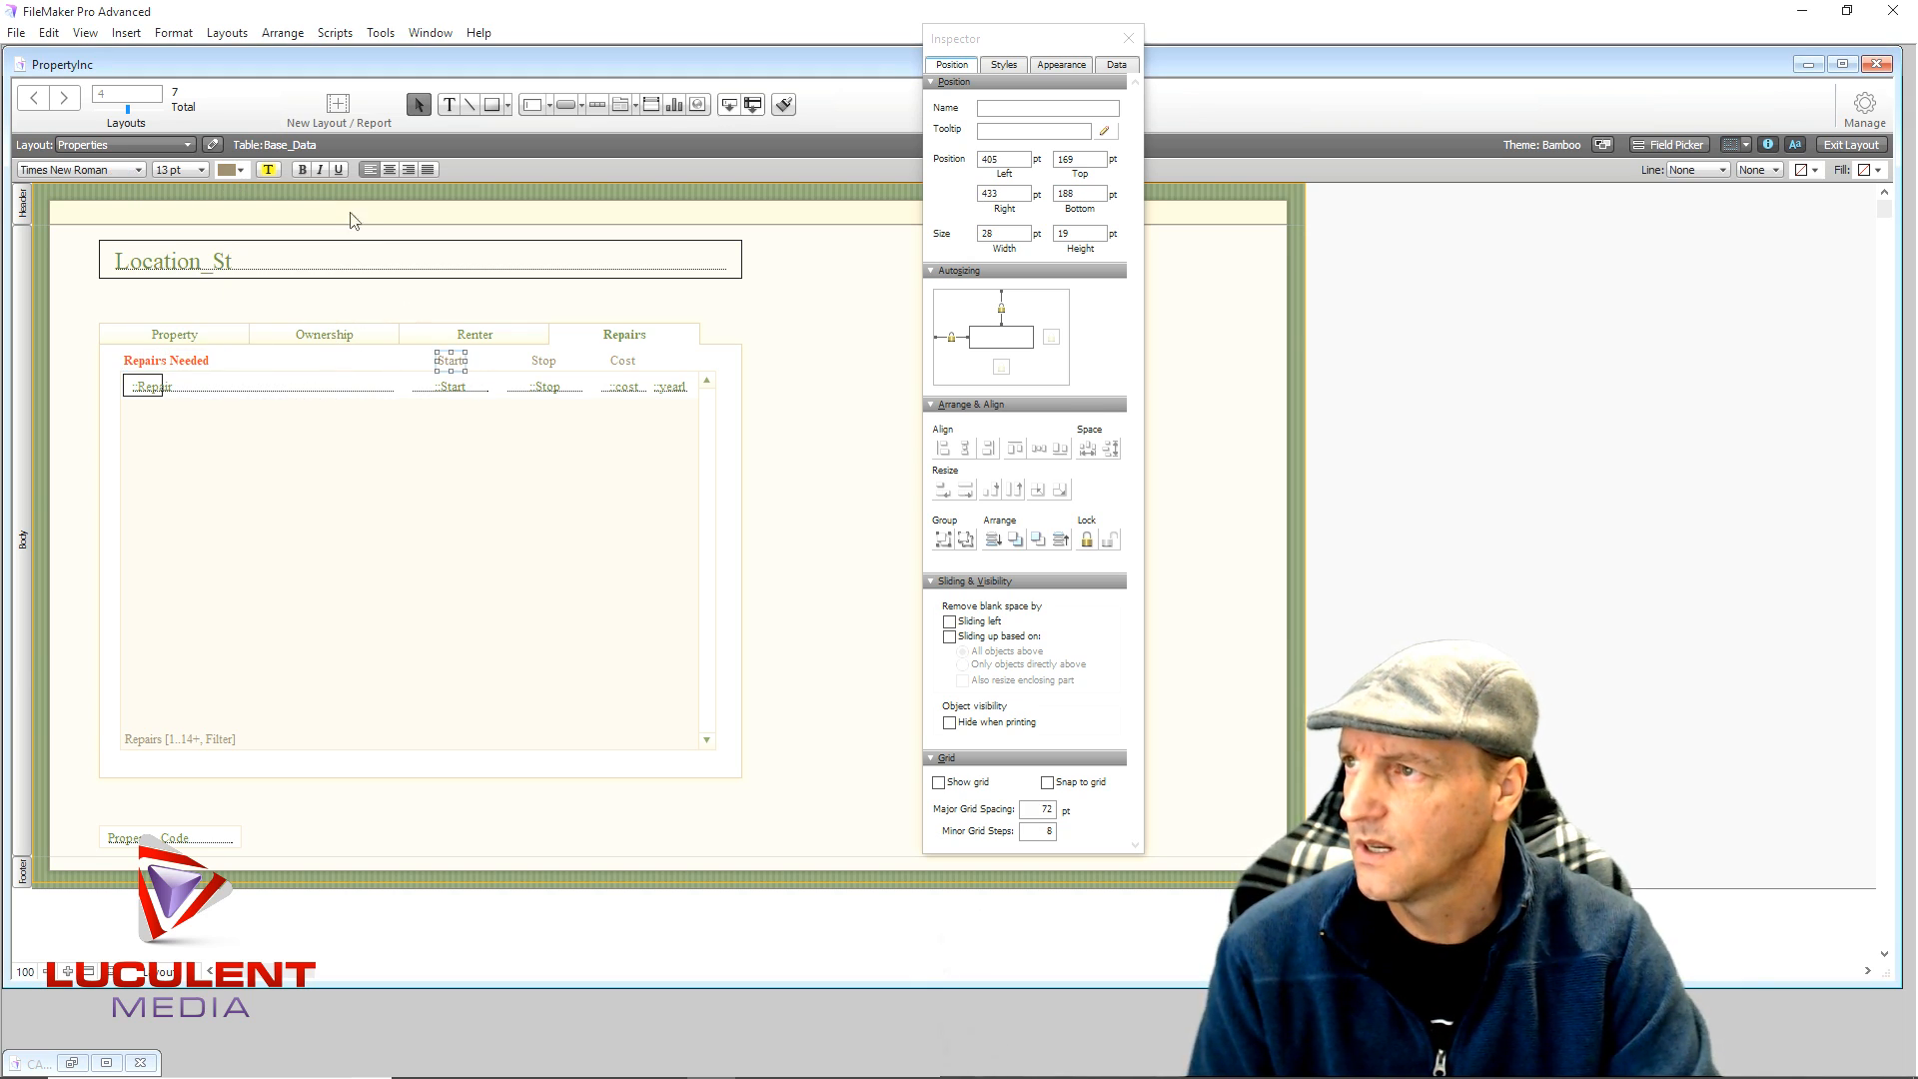
click(239, 168)
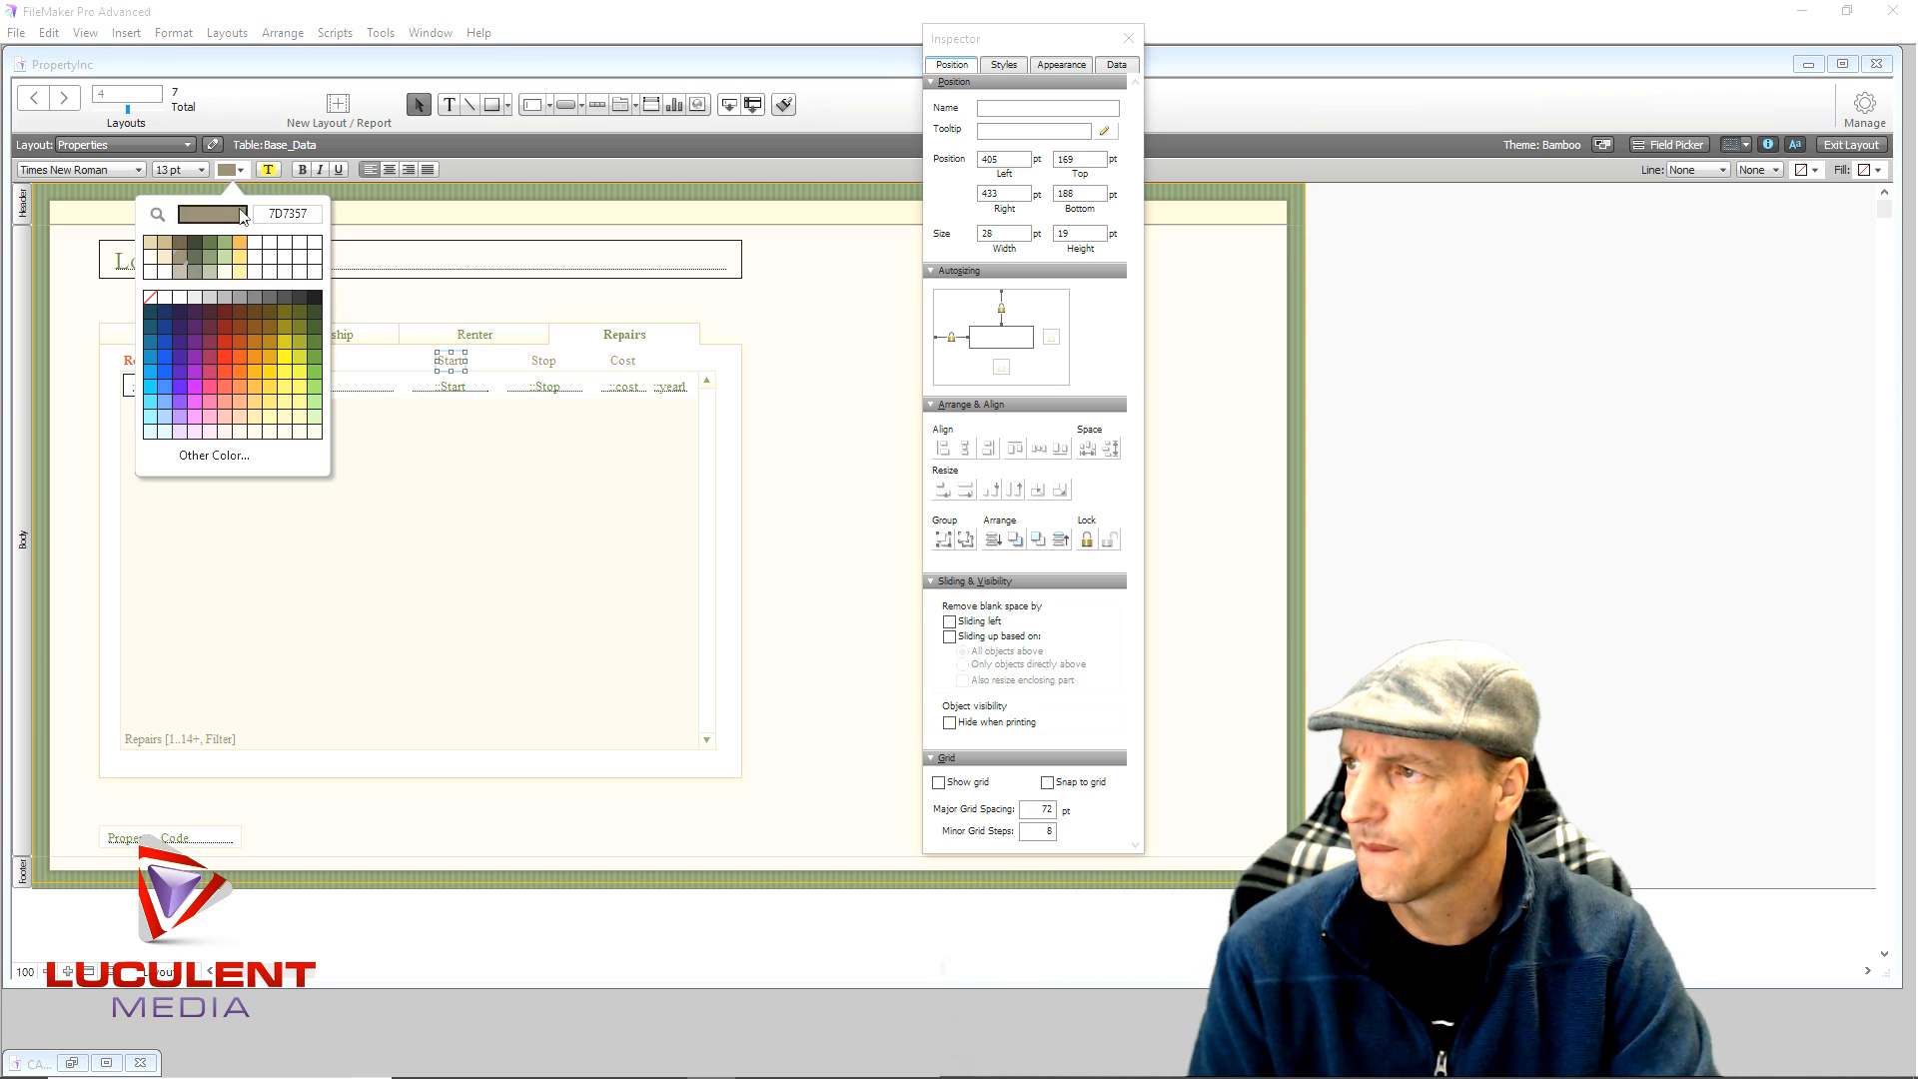
click(222, 372)
click(302, 169)
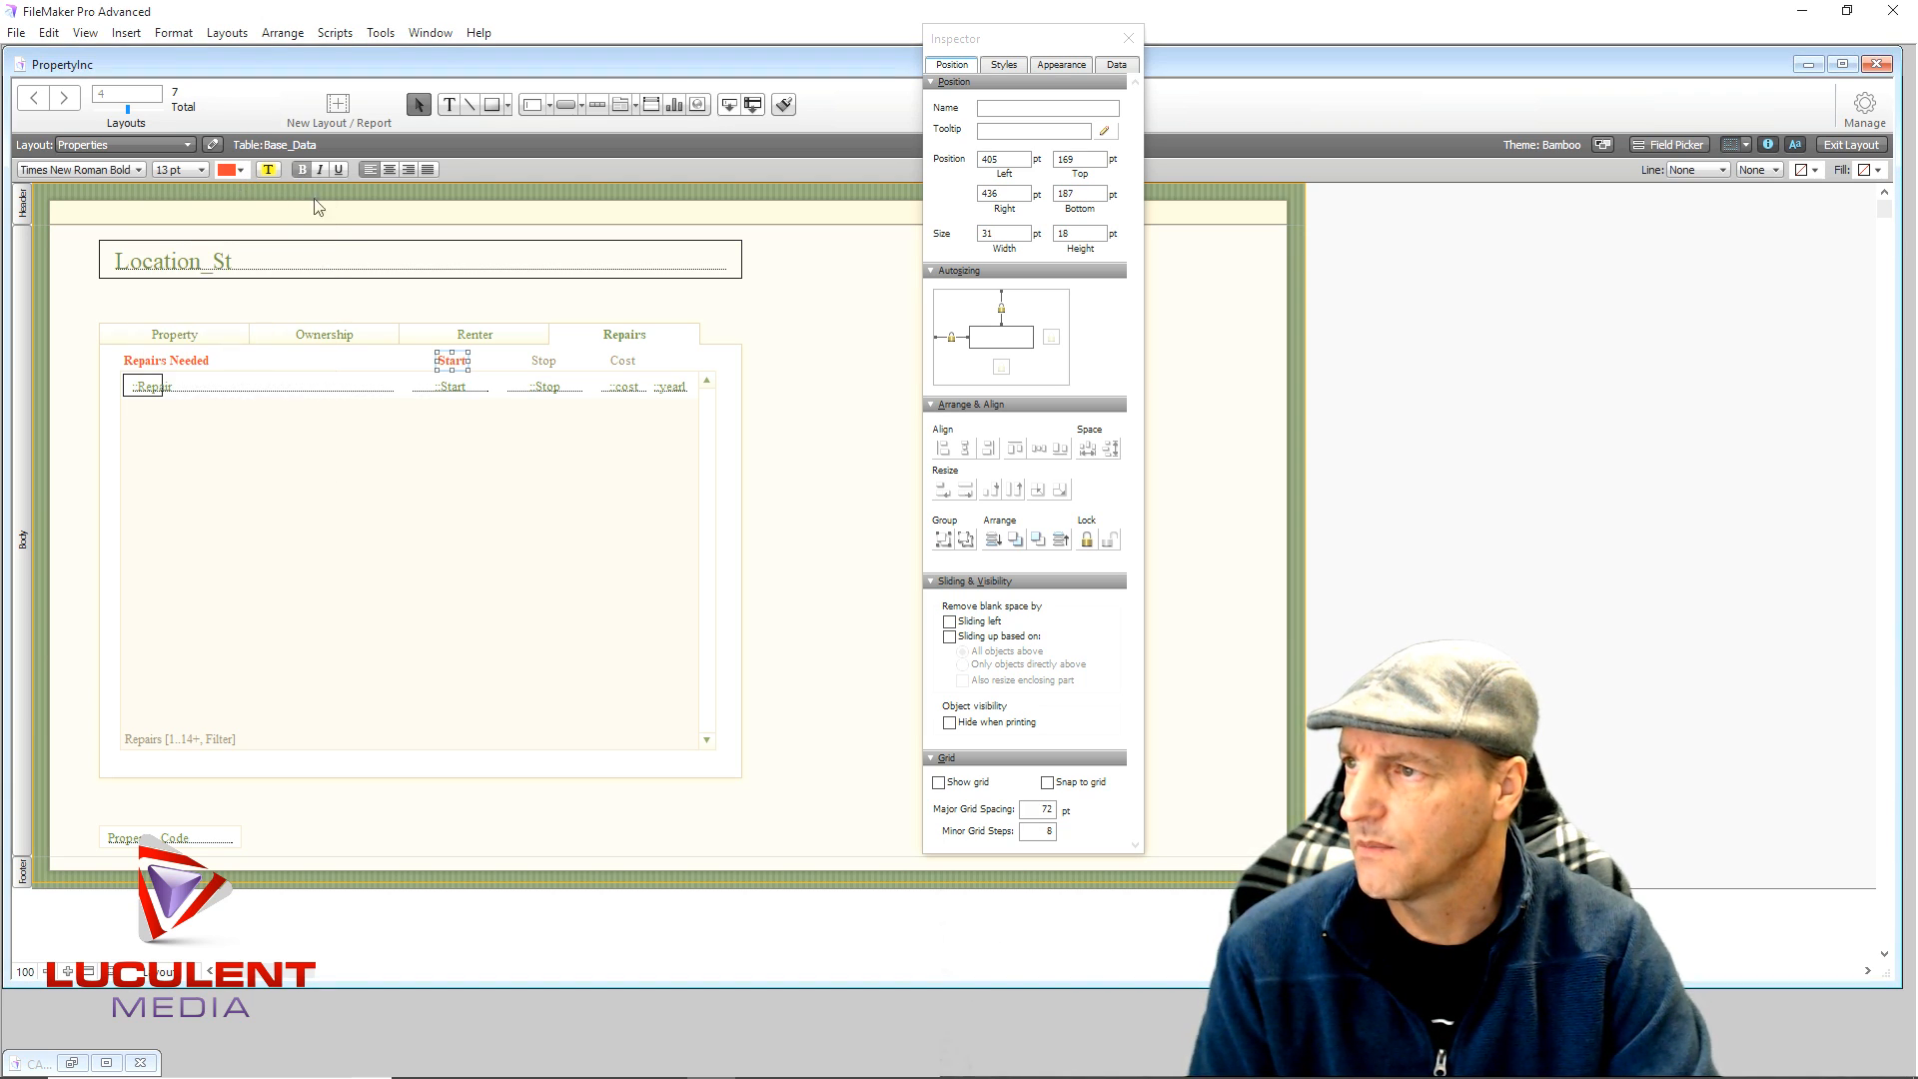
- Make the Stop and Cost headers bold red, then close the Inspector
click(543, 364)
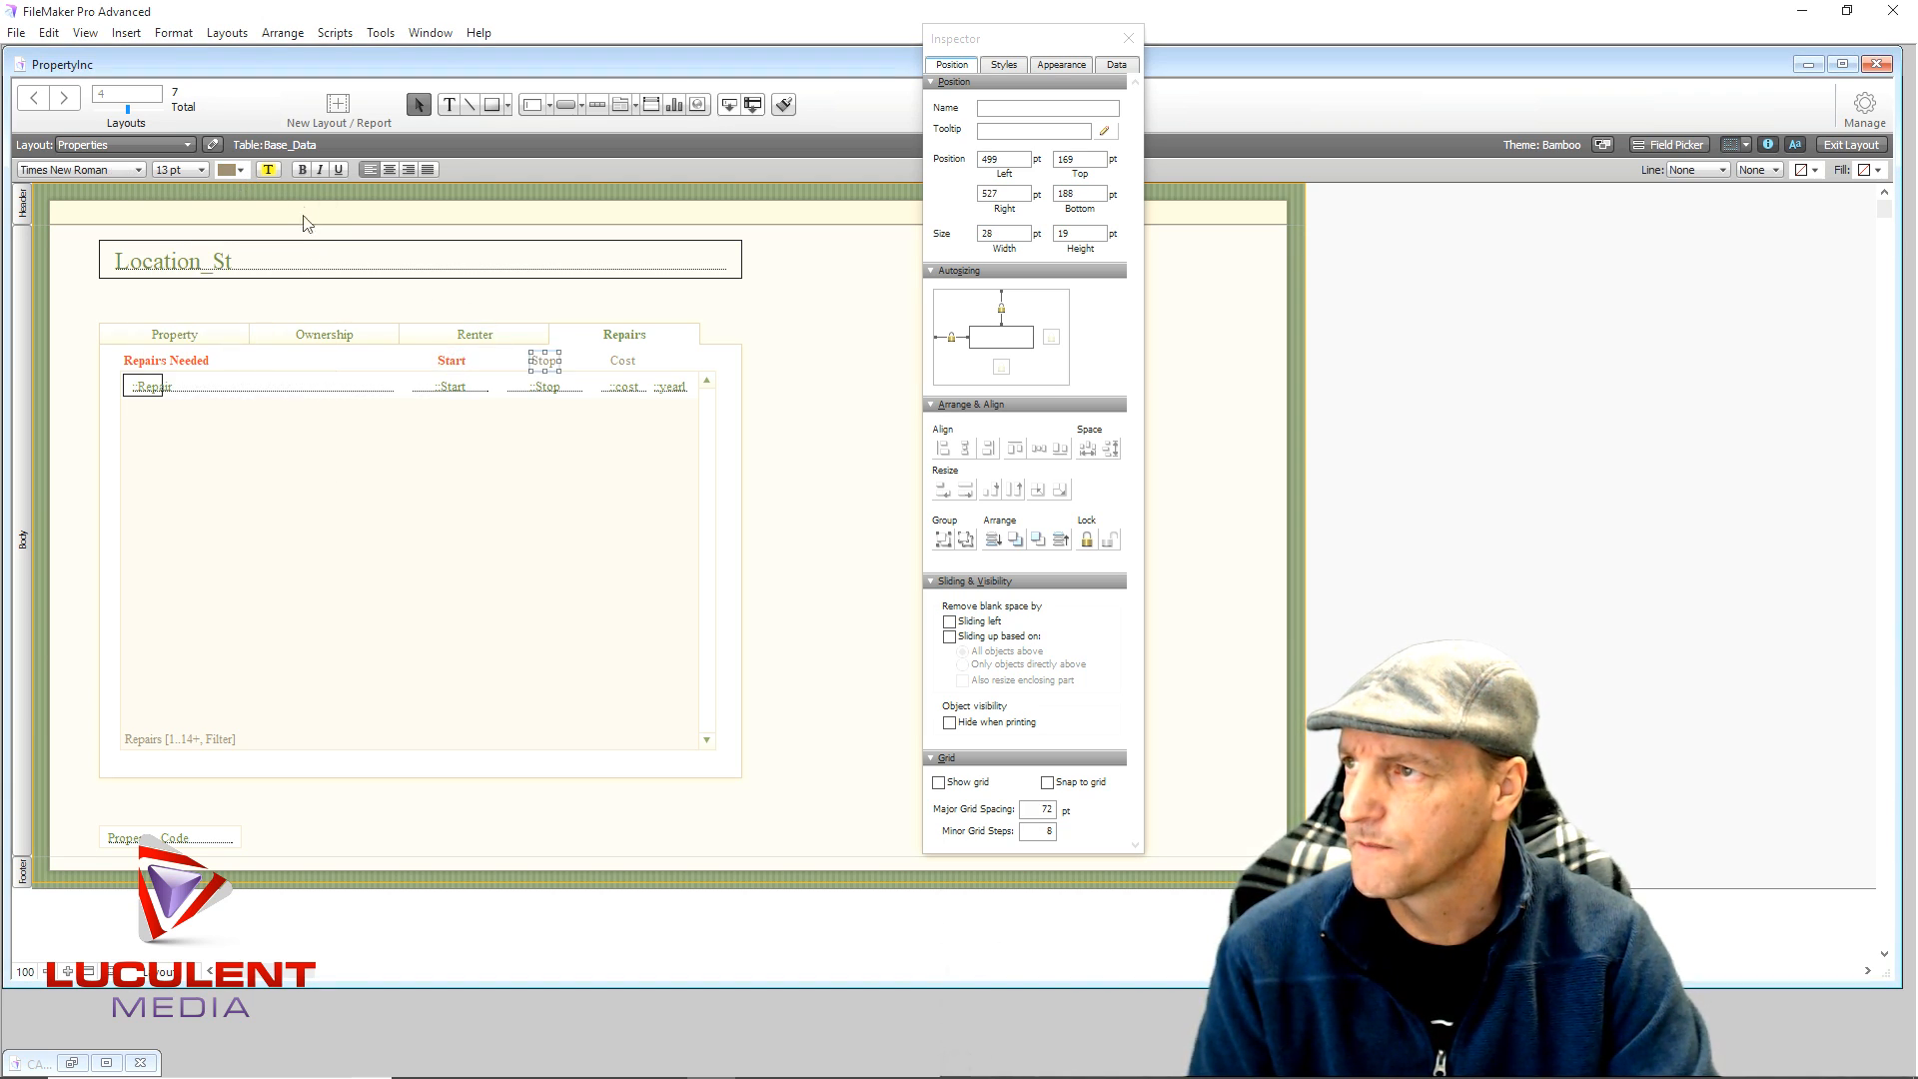
click(238, 168)
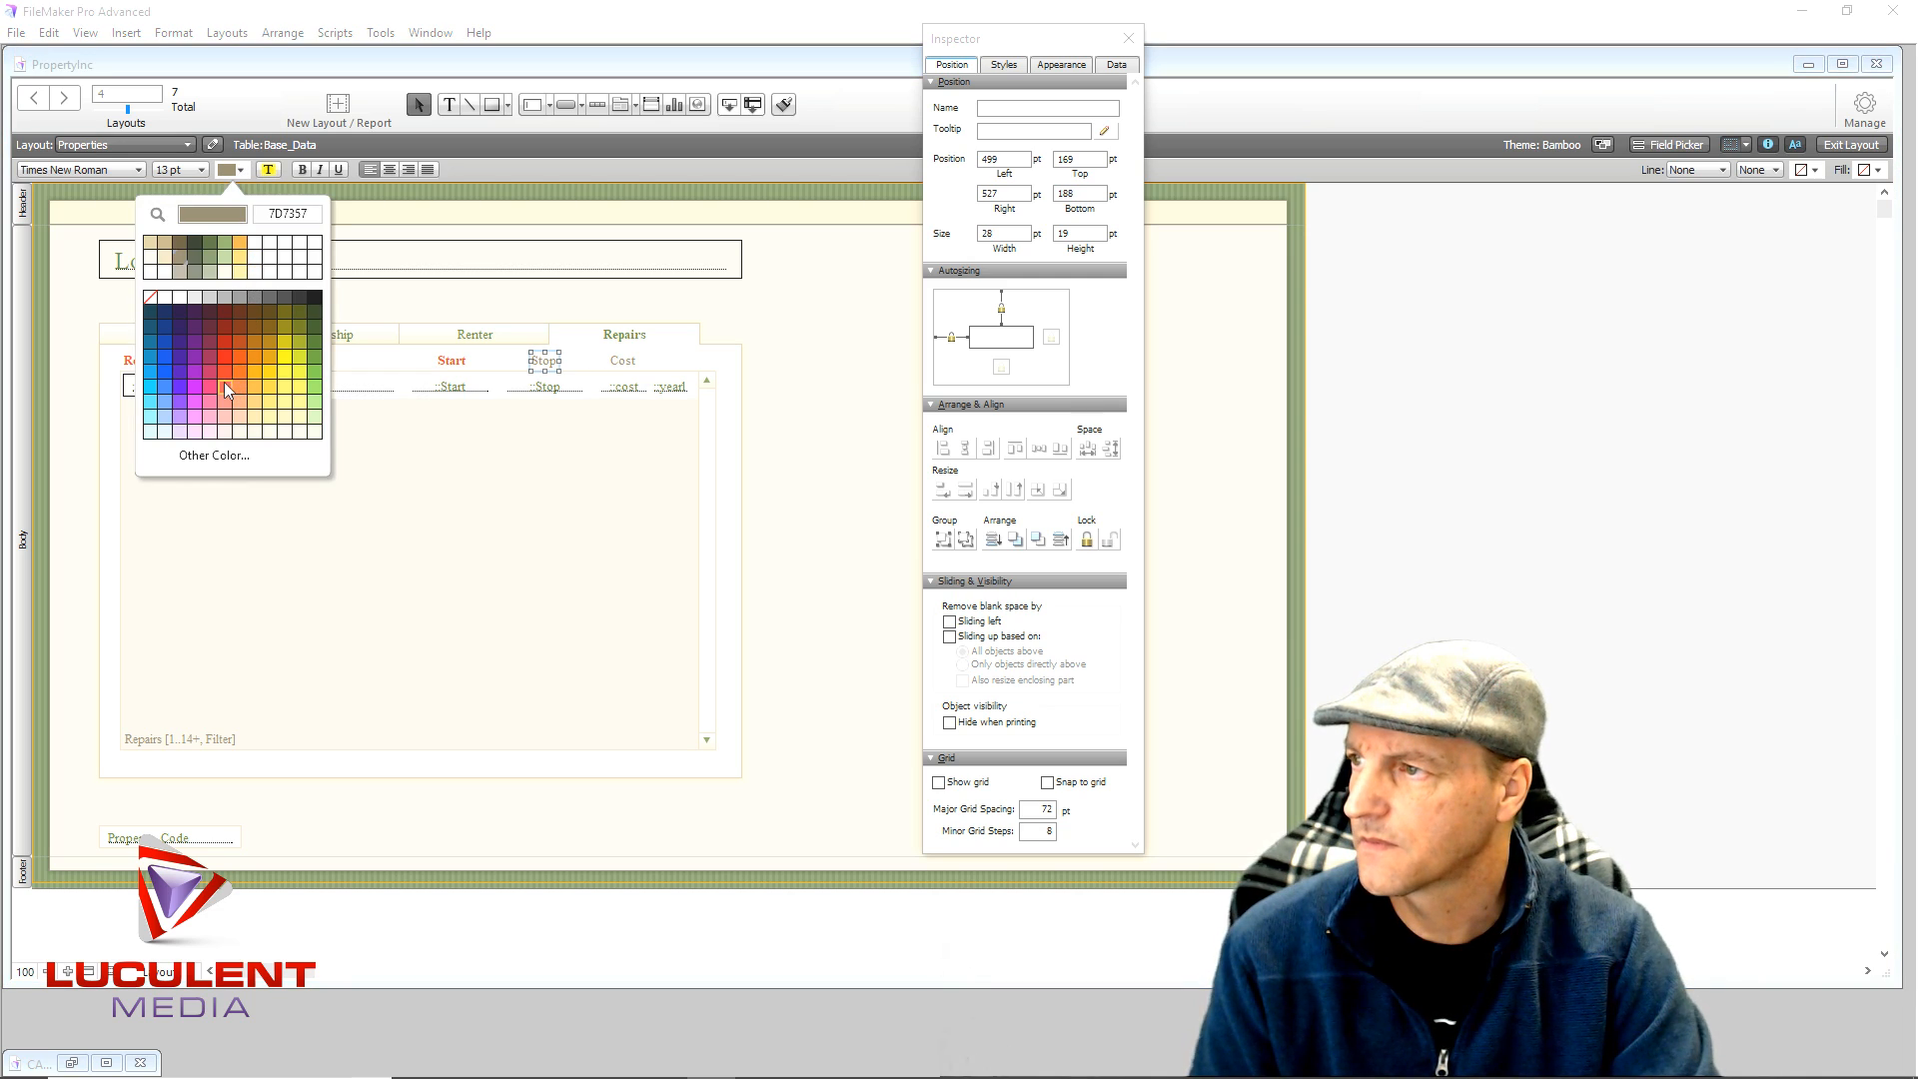
click(224, 372)
click(301, 170)
click(621, 362)
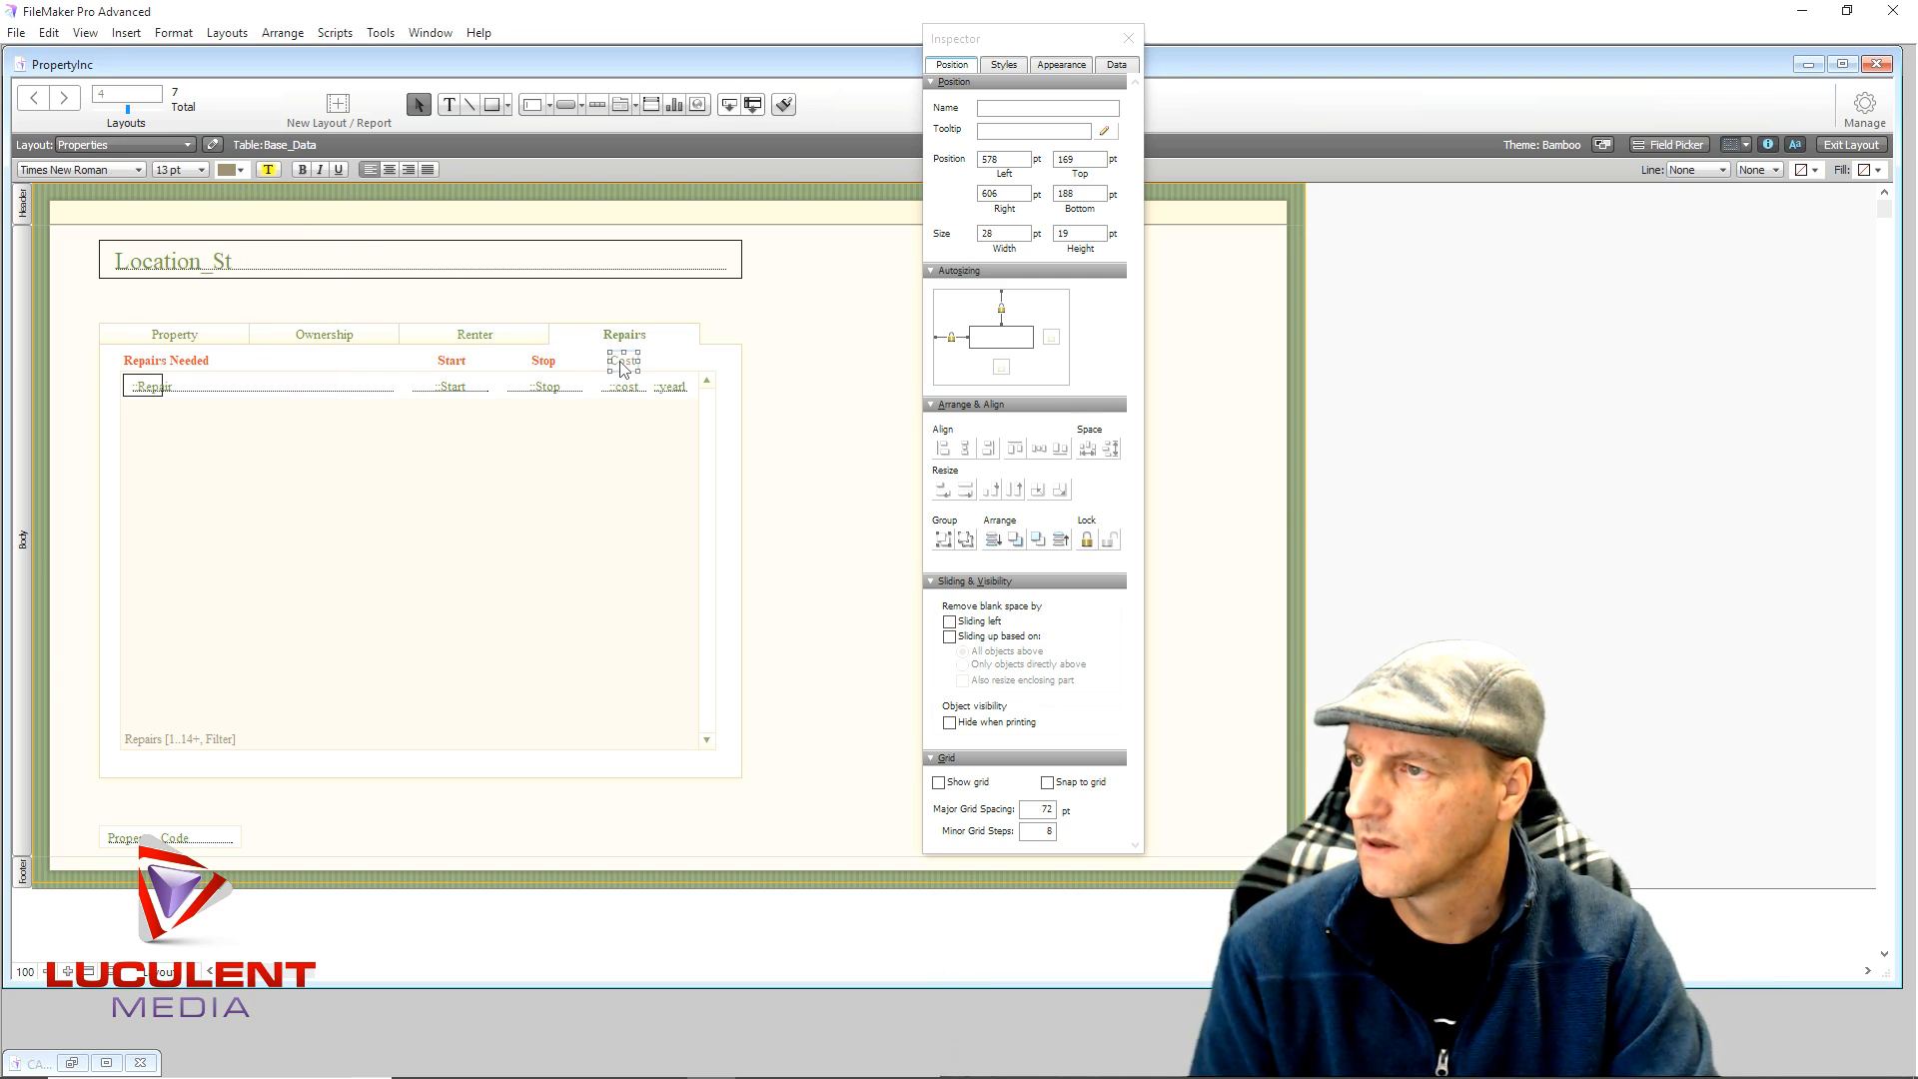
click(236, 170)
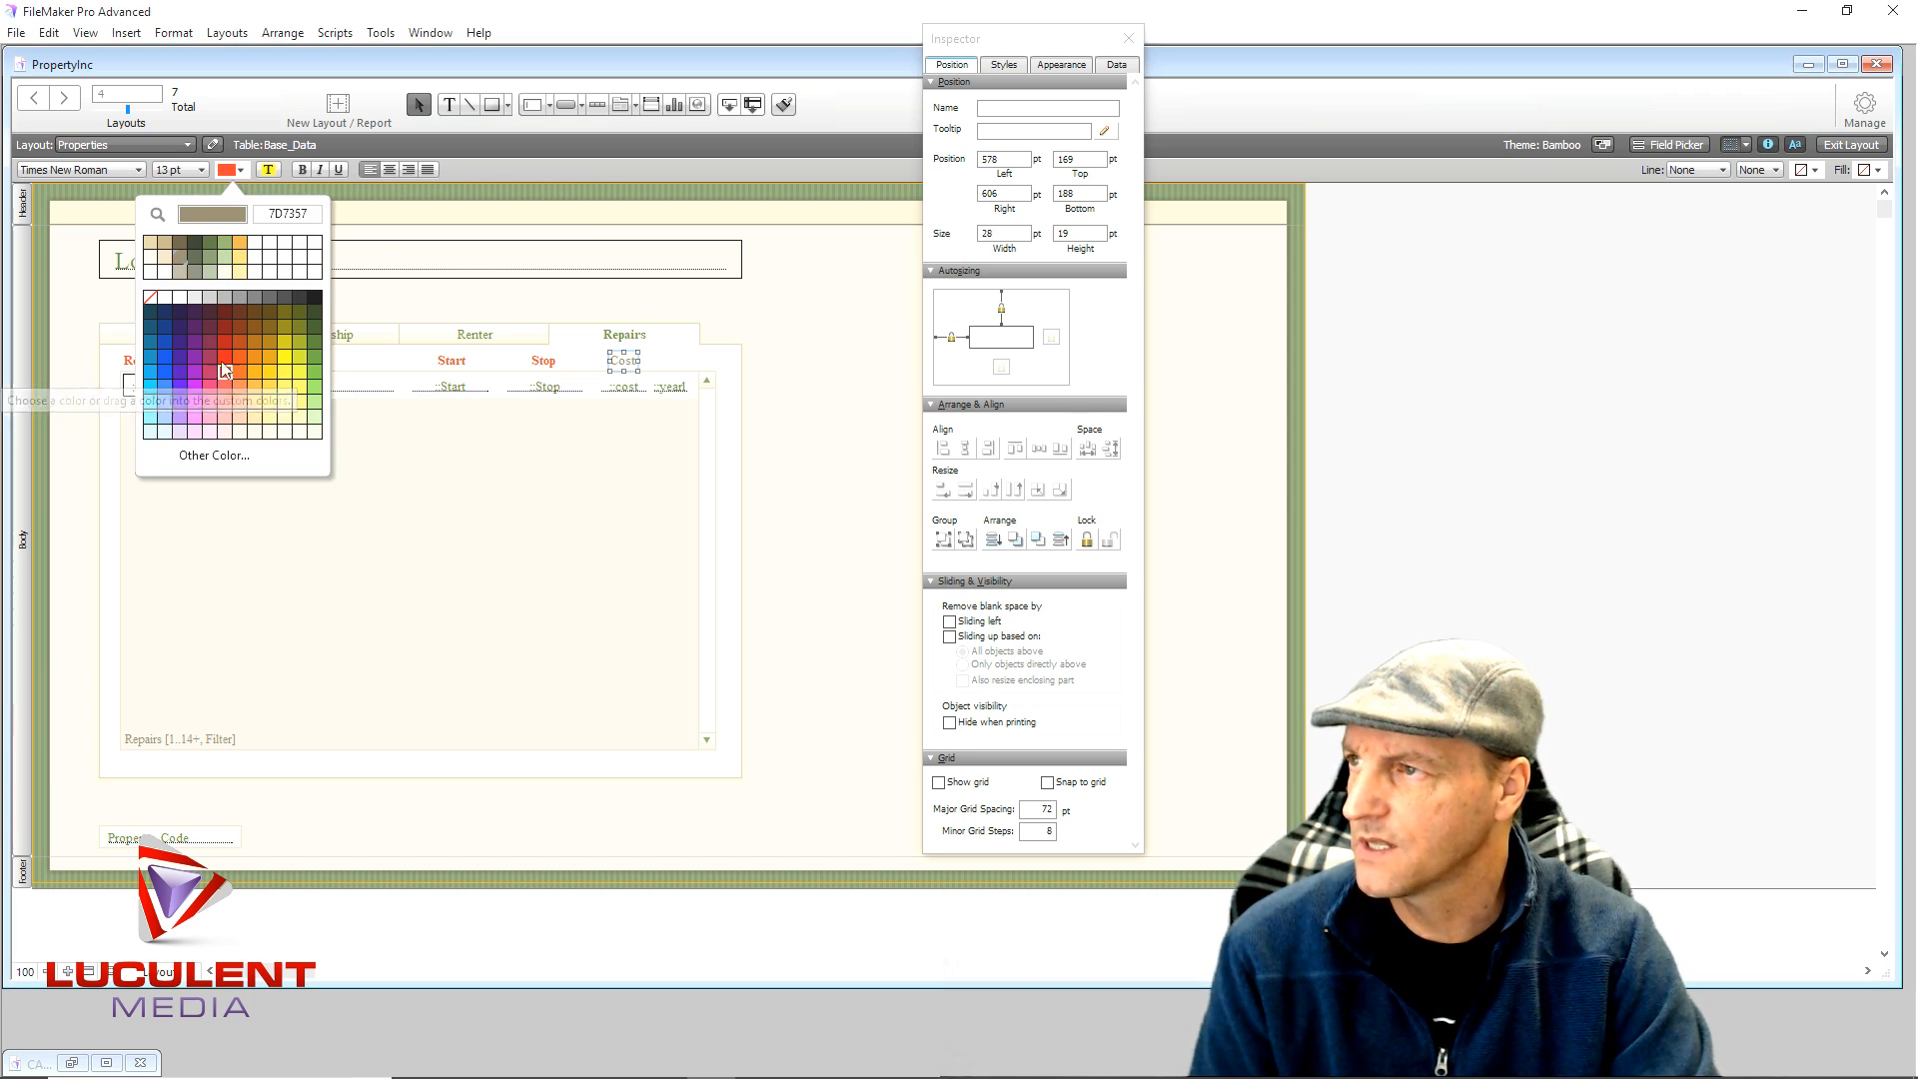
click(226, 361)
click(303, 170)
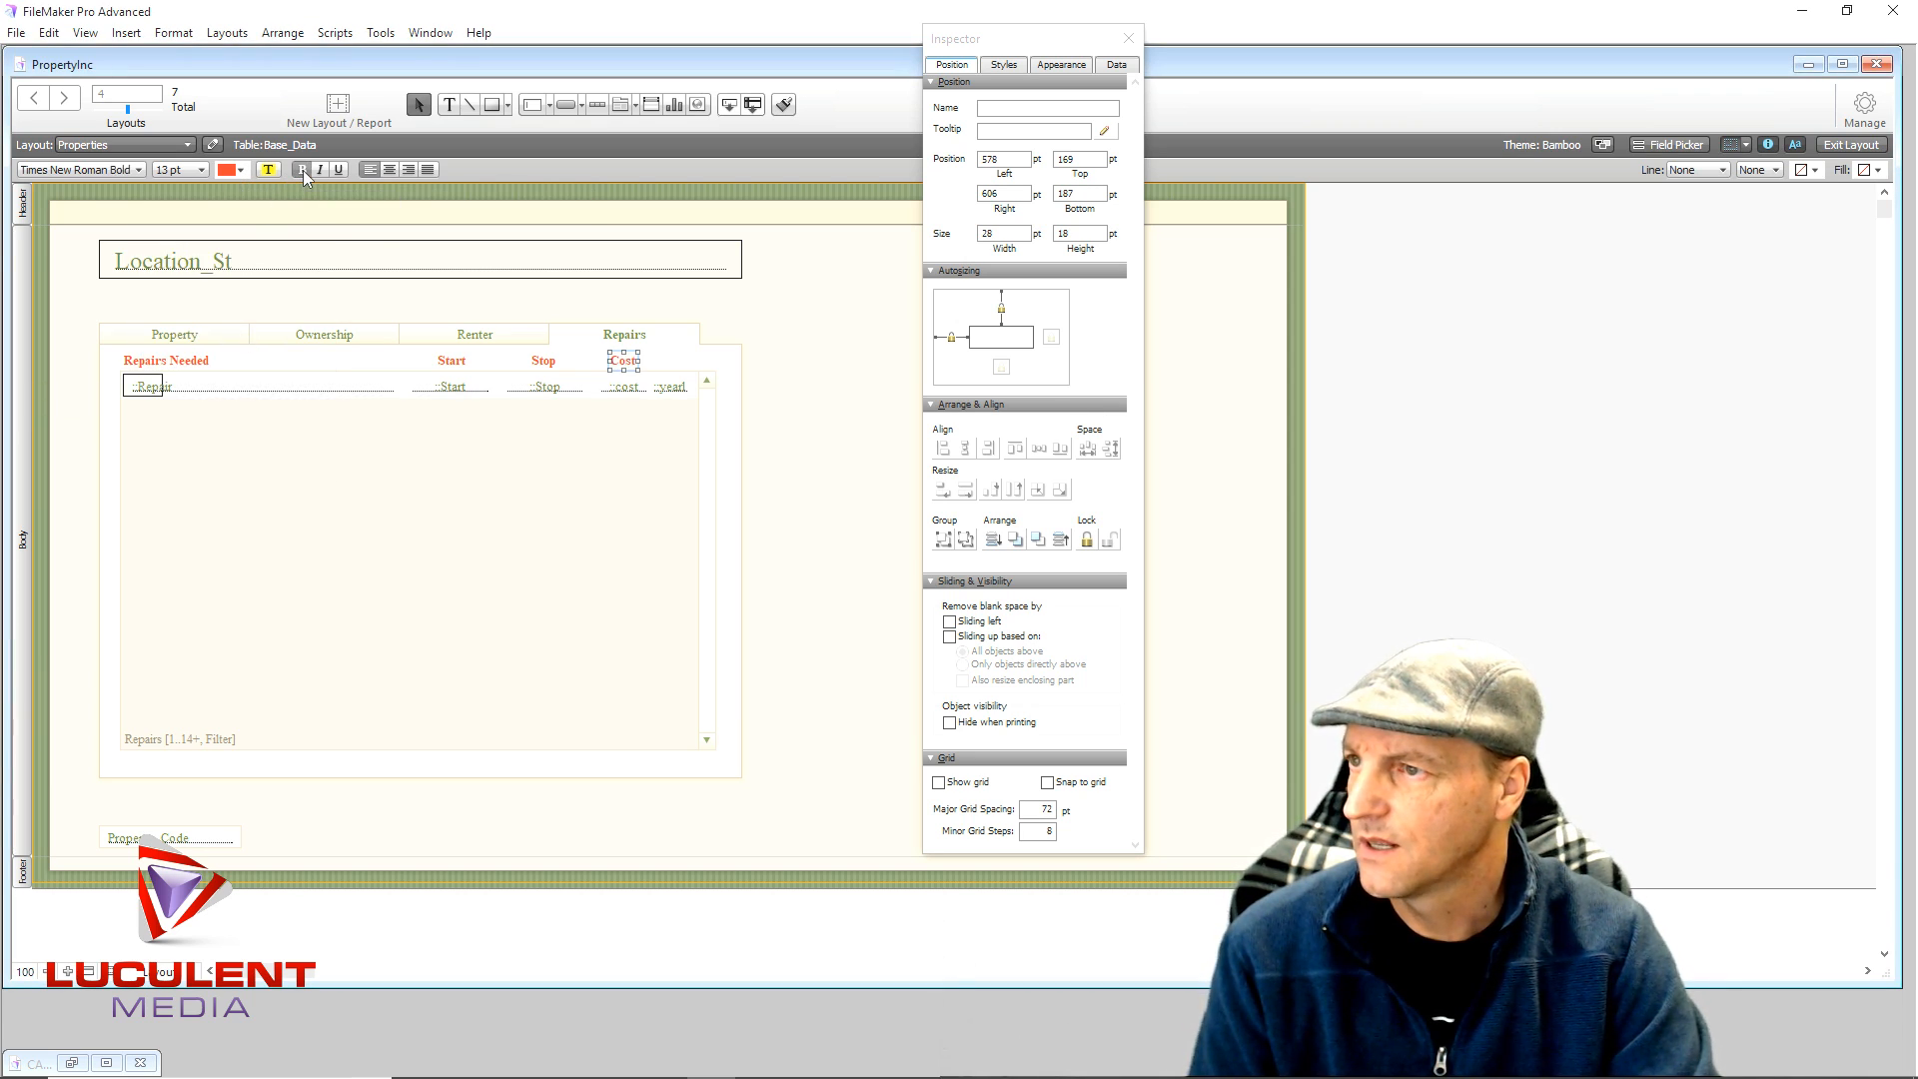
click(750, 337)
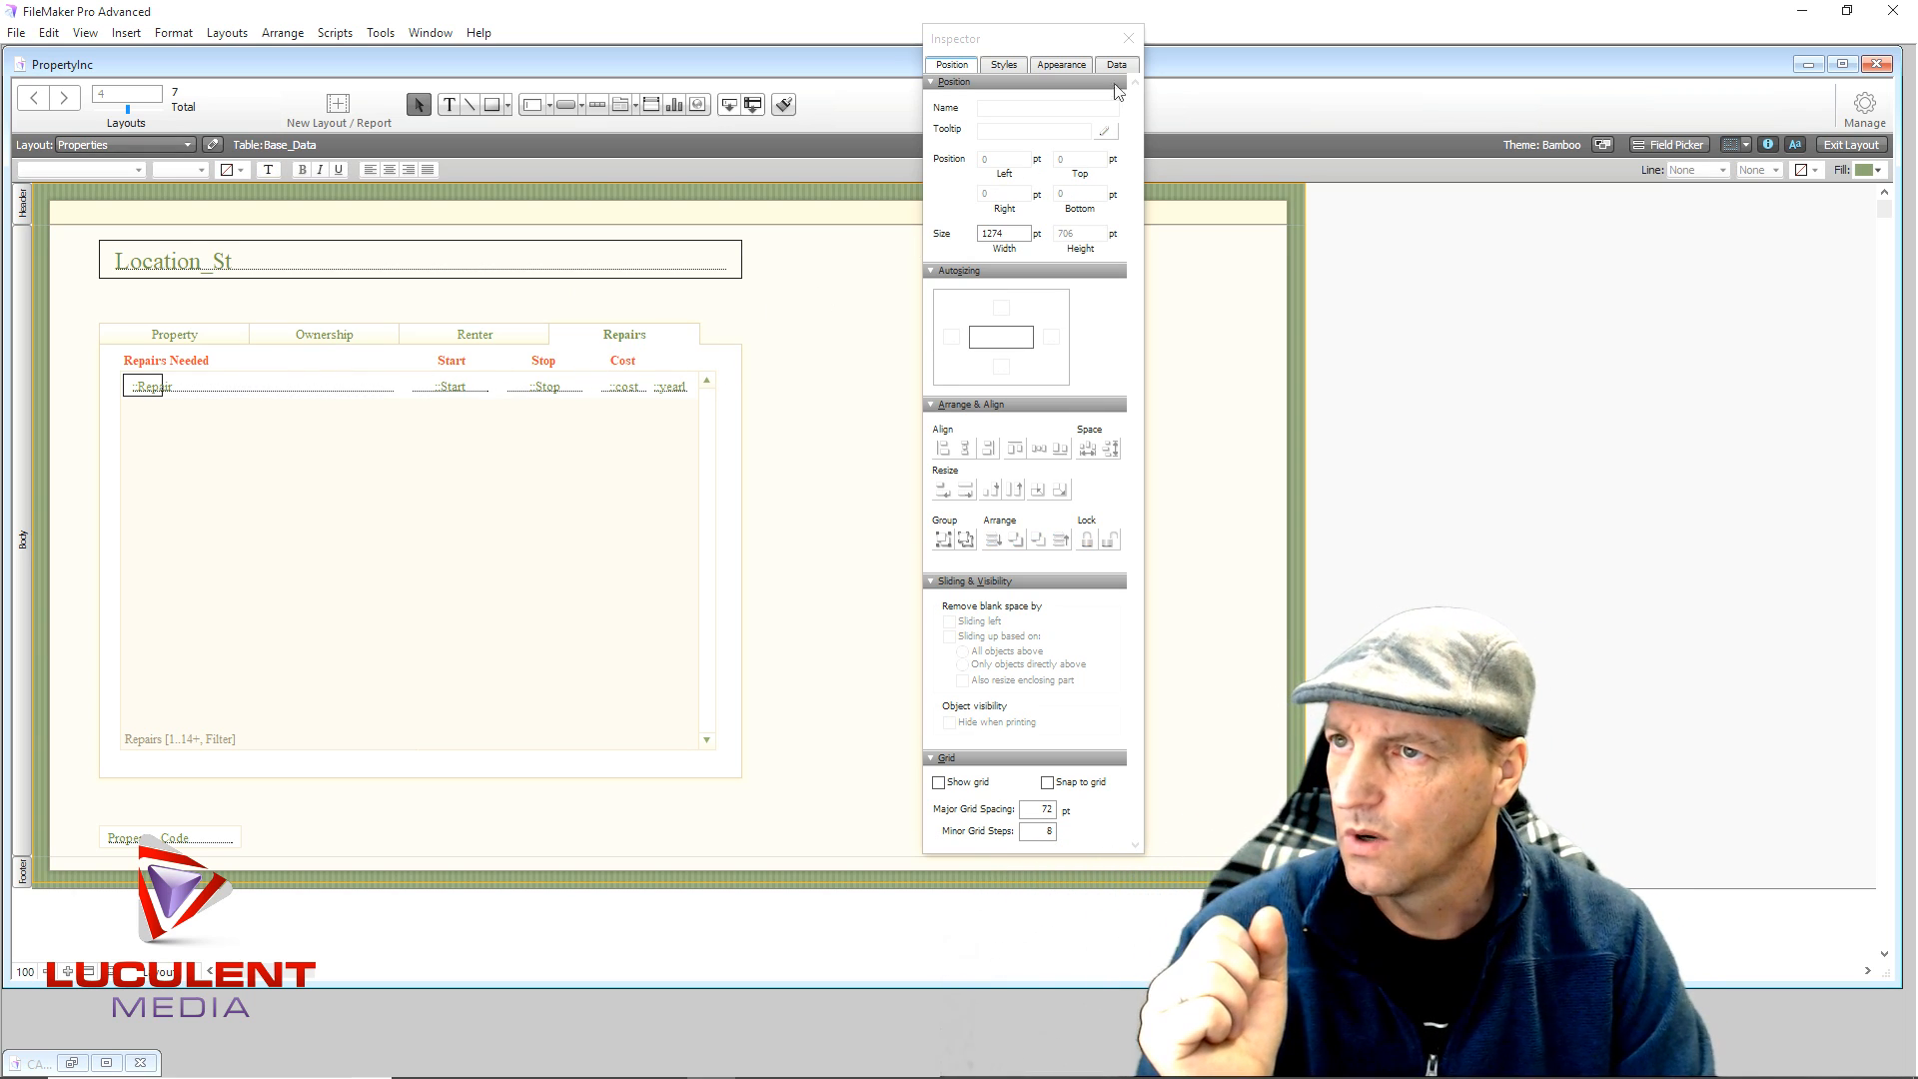
click(1129, 38)
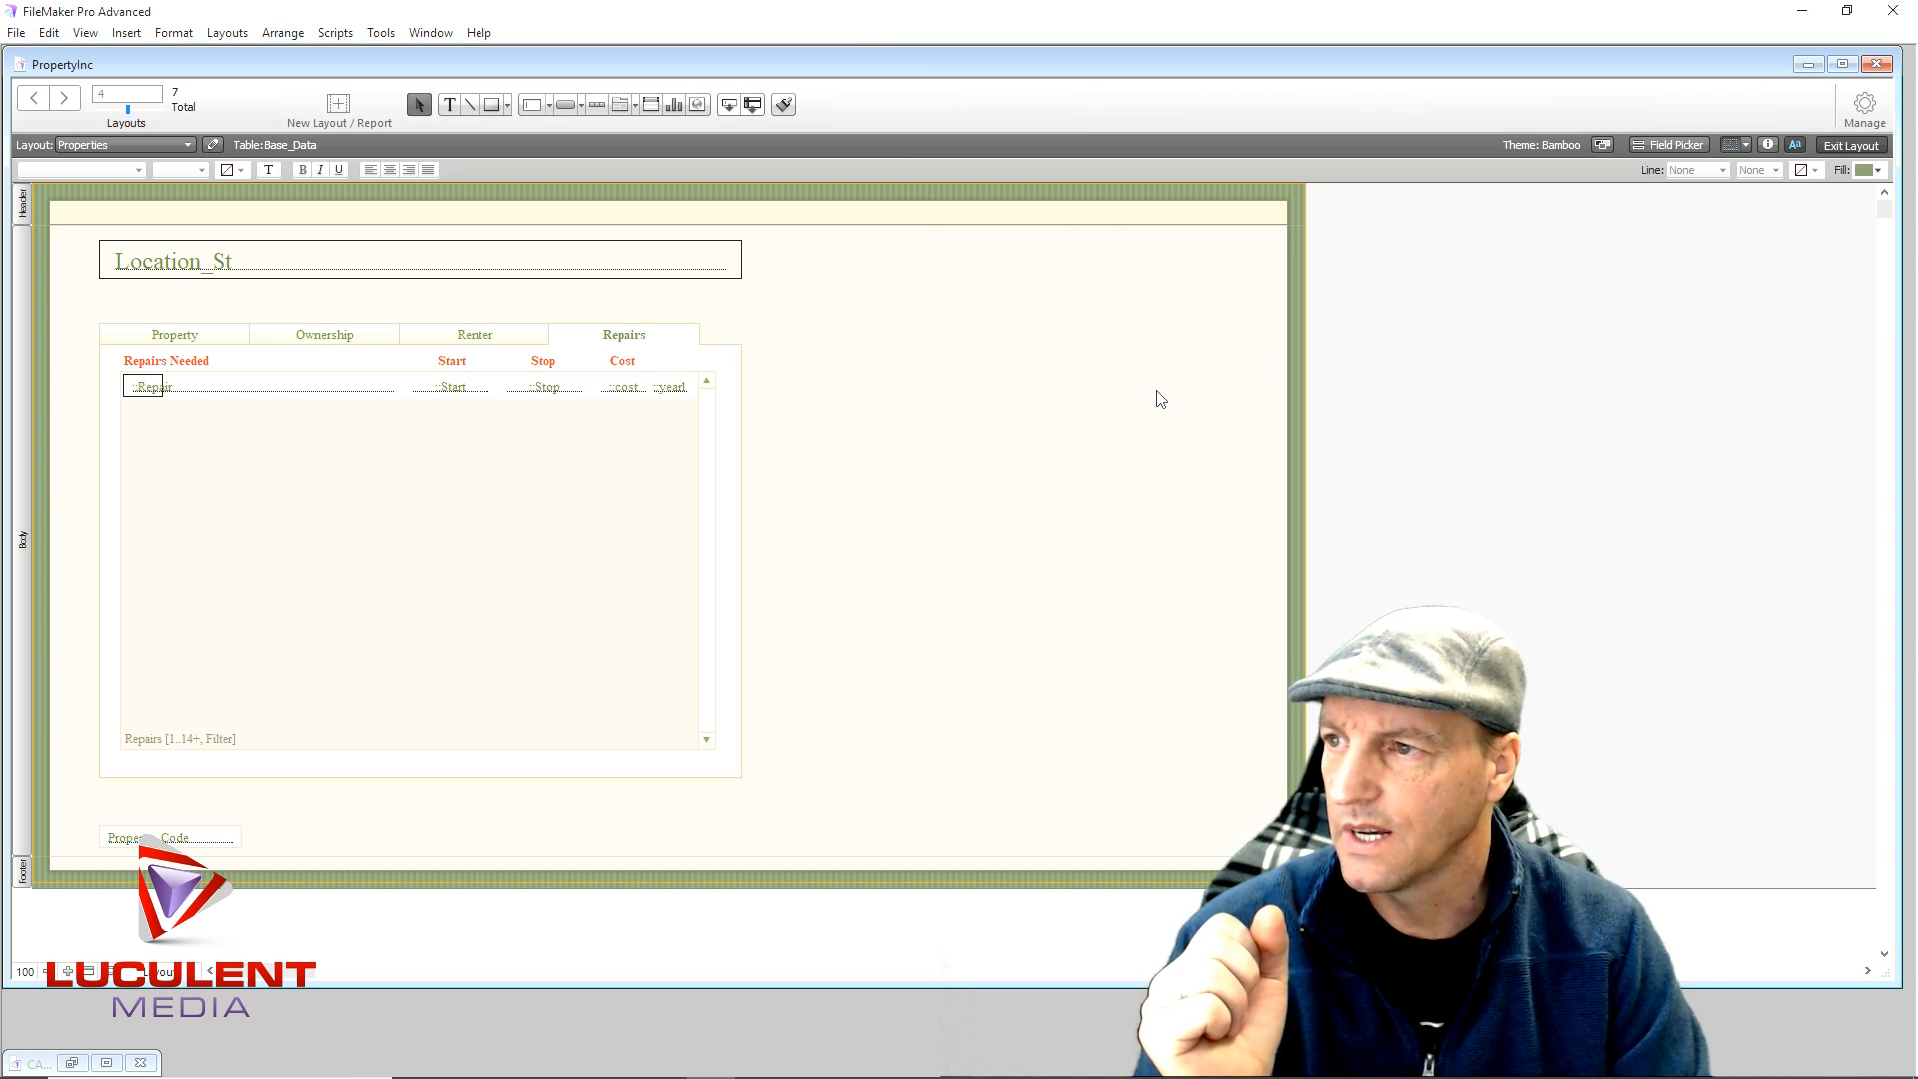
- In Browse mode, enter a $125.00 cost for the water heater repair on the Repairs tab
click(1851, 146)
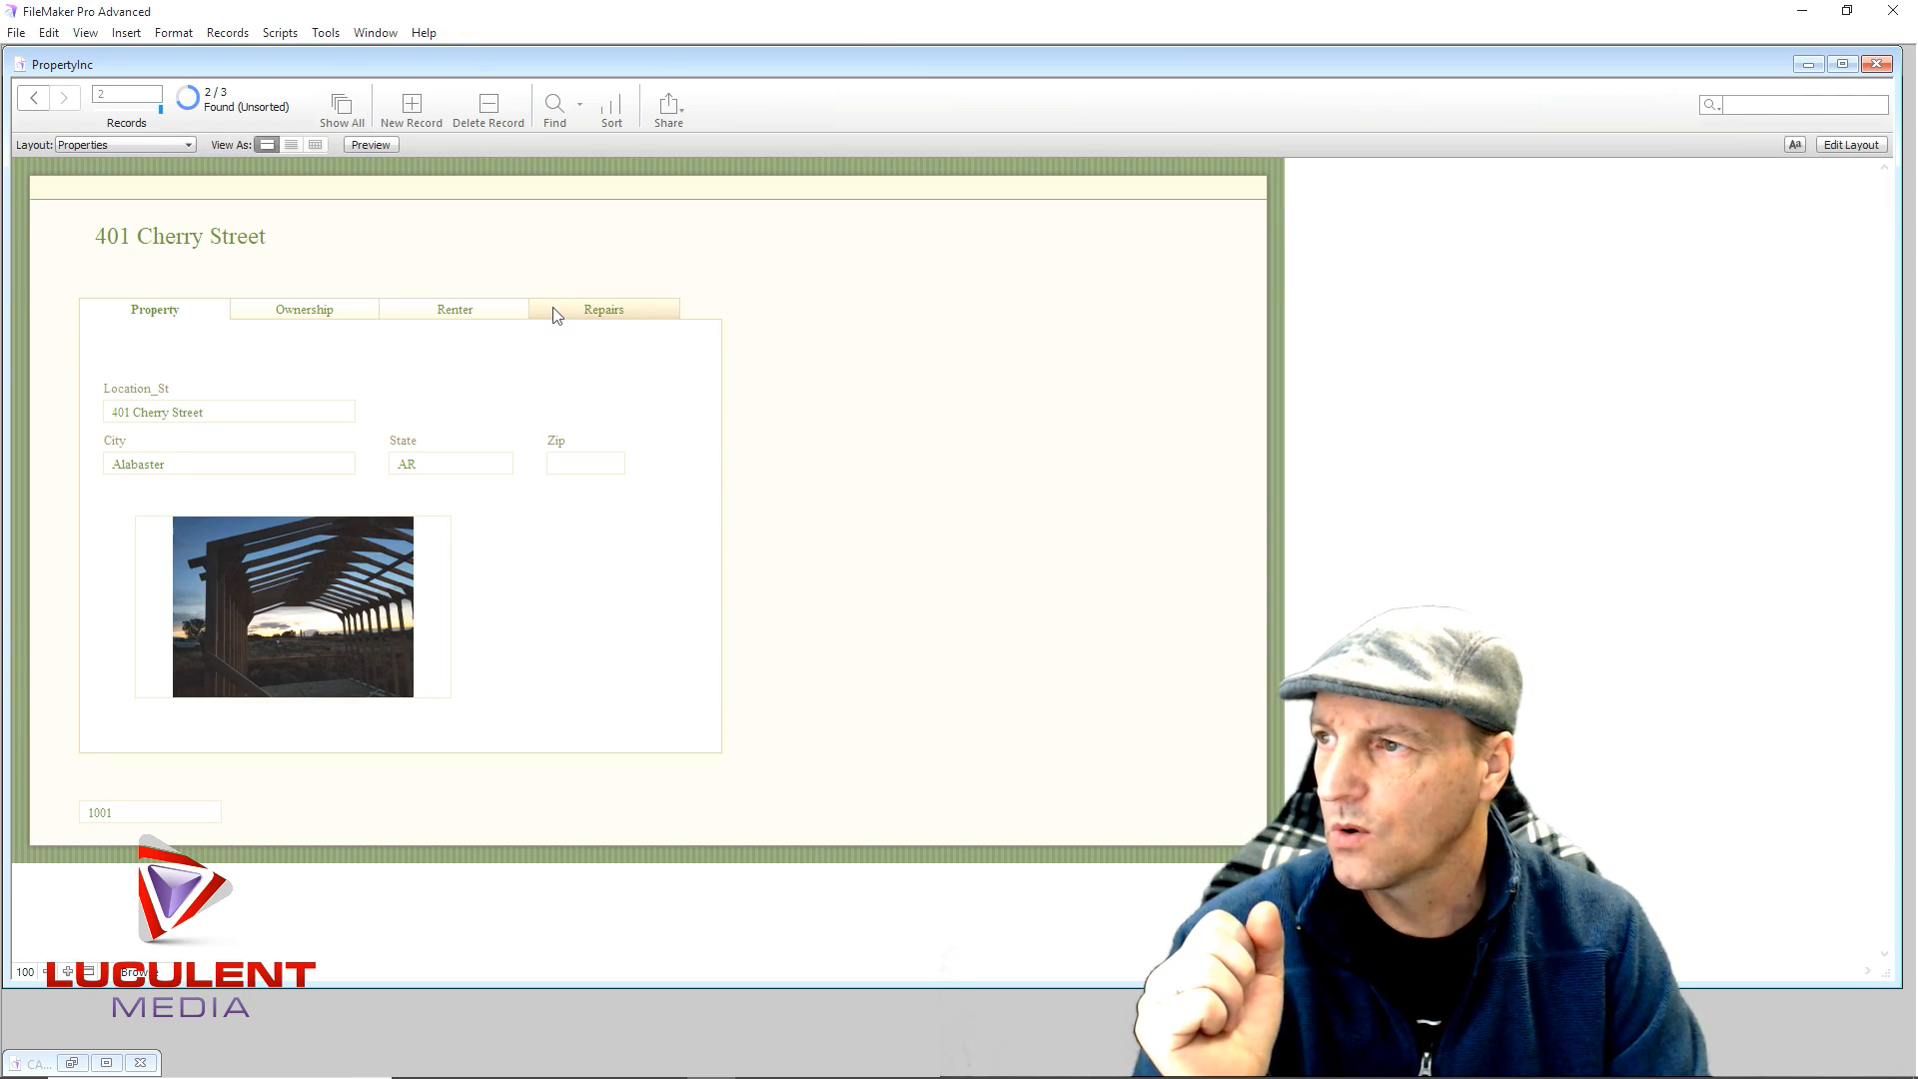
click(556, 312)
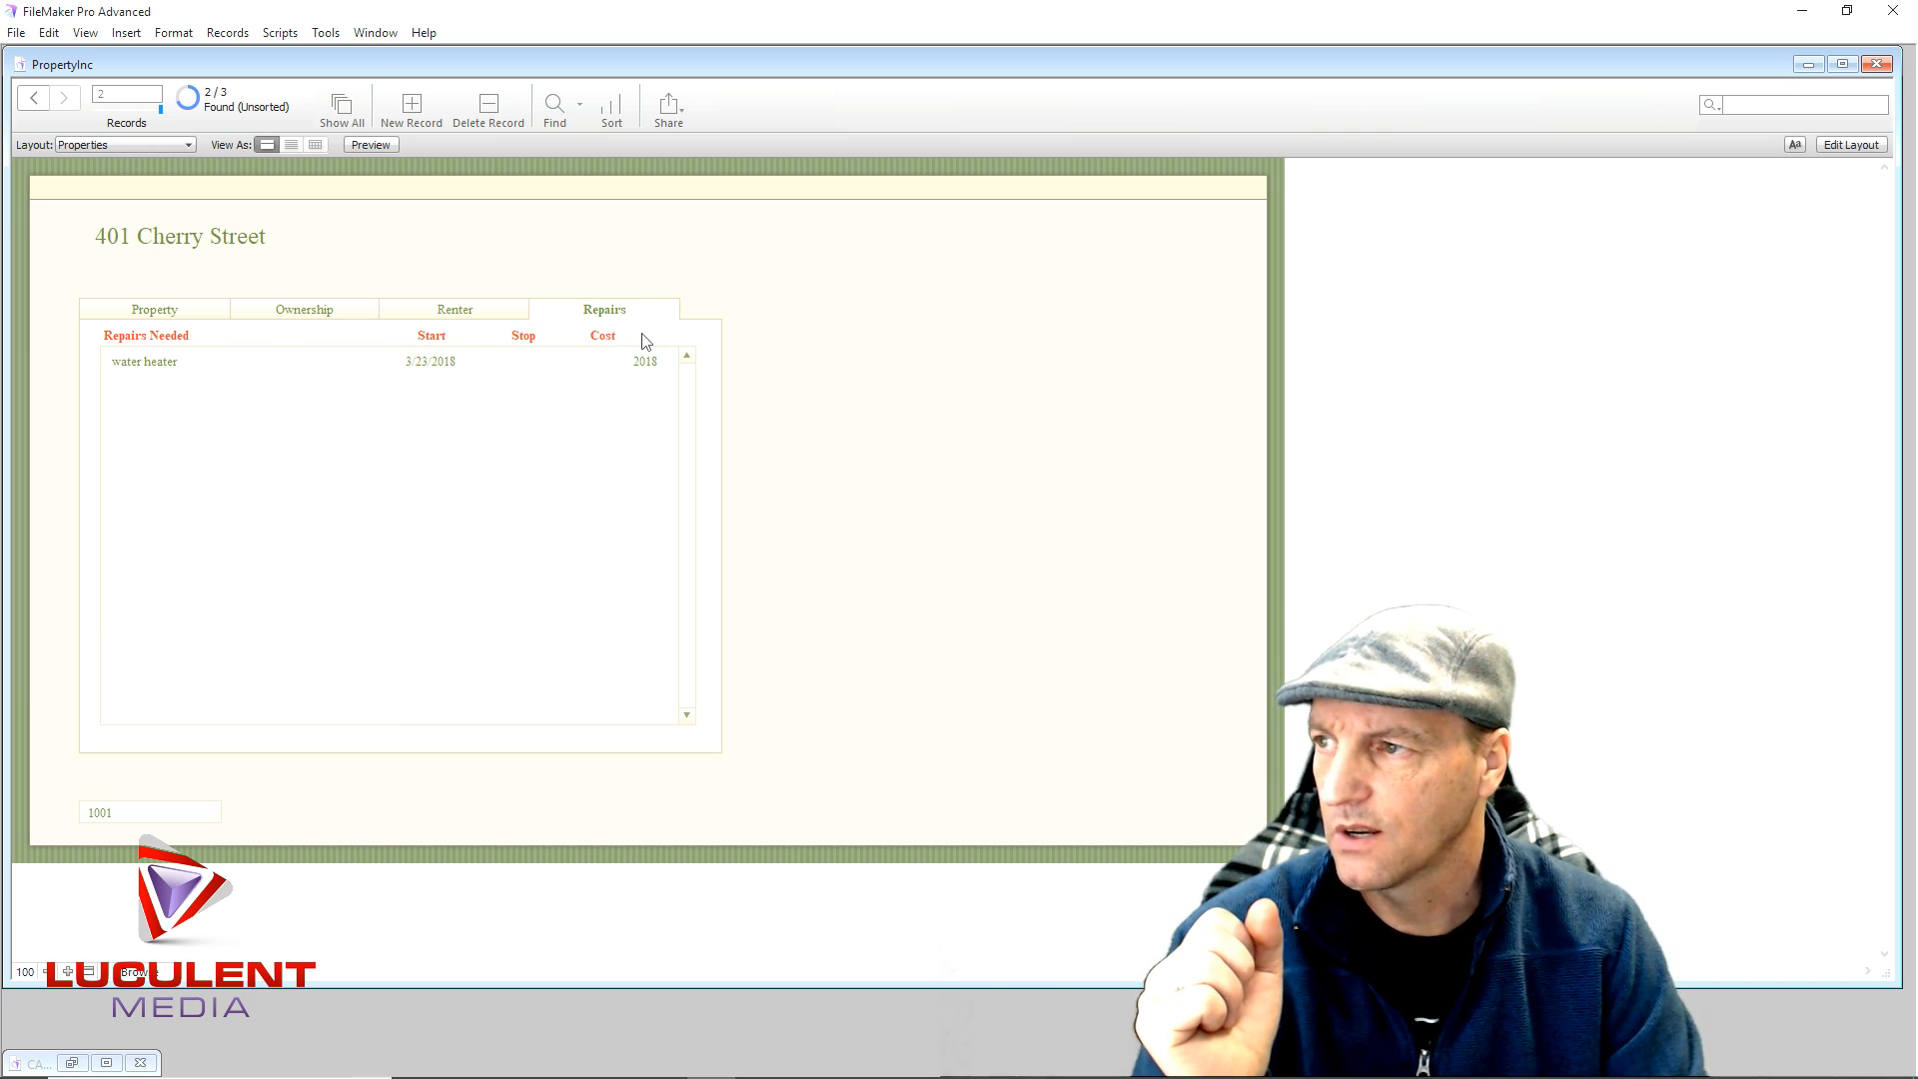
click(366, 386)
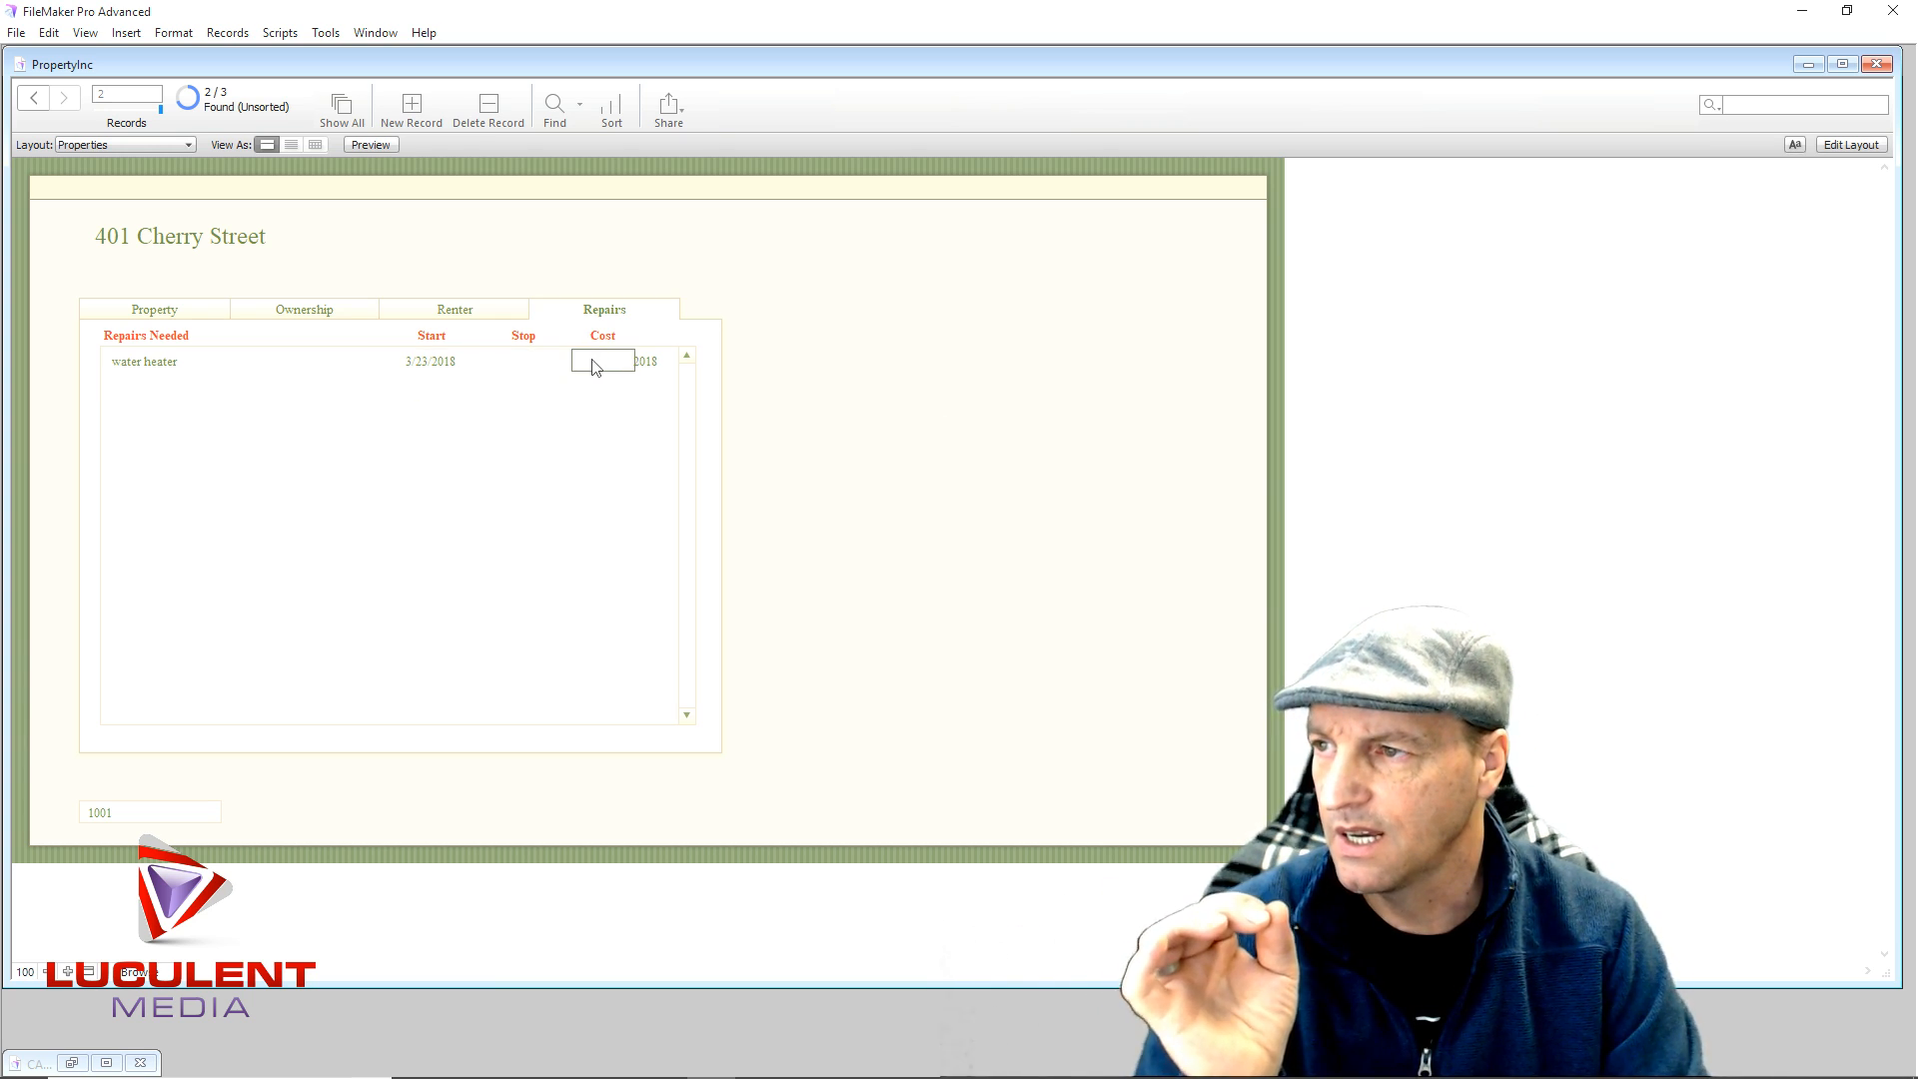
click(593, 362)
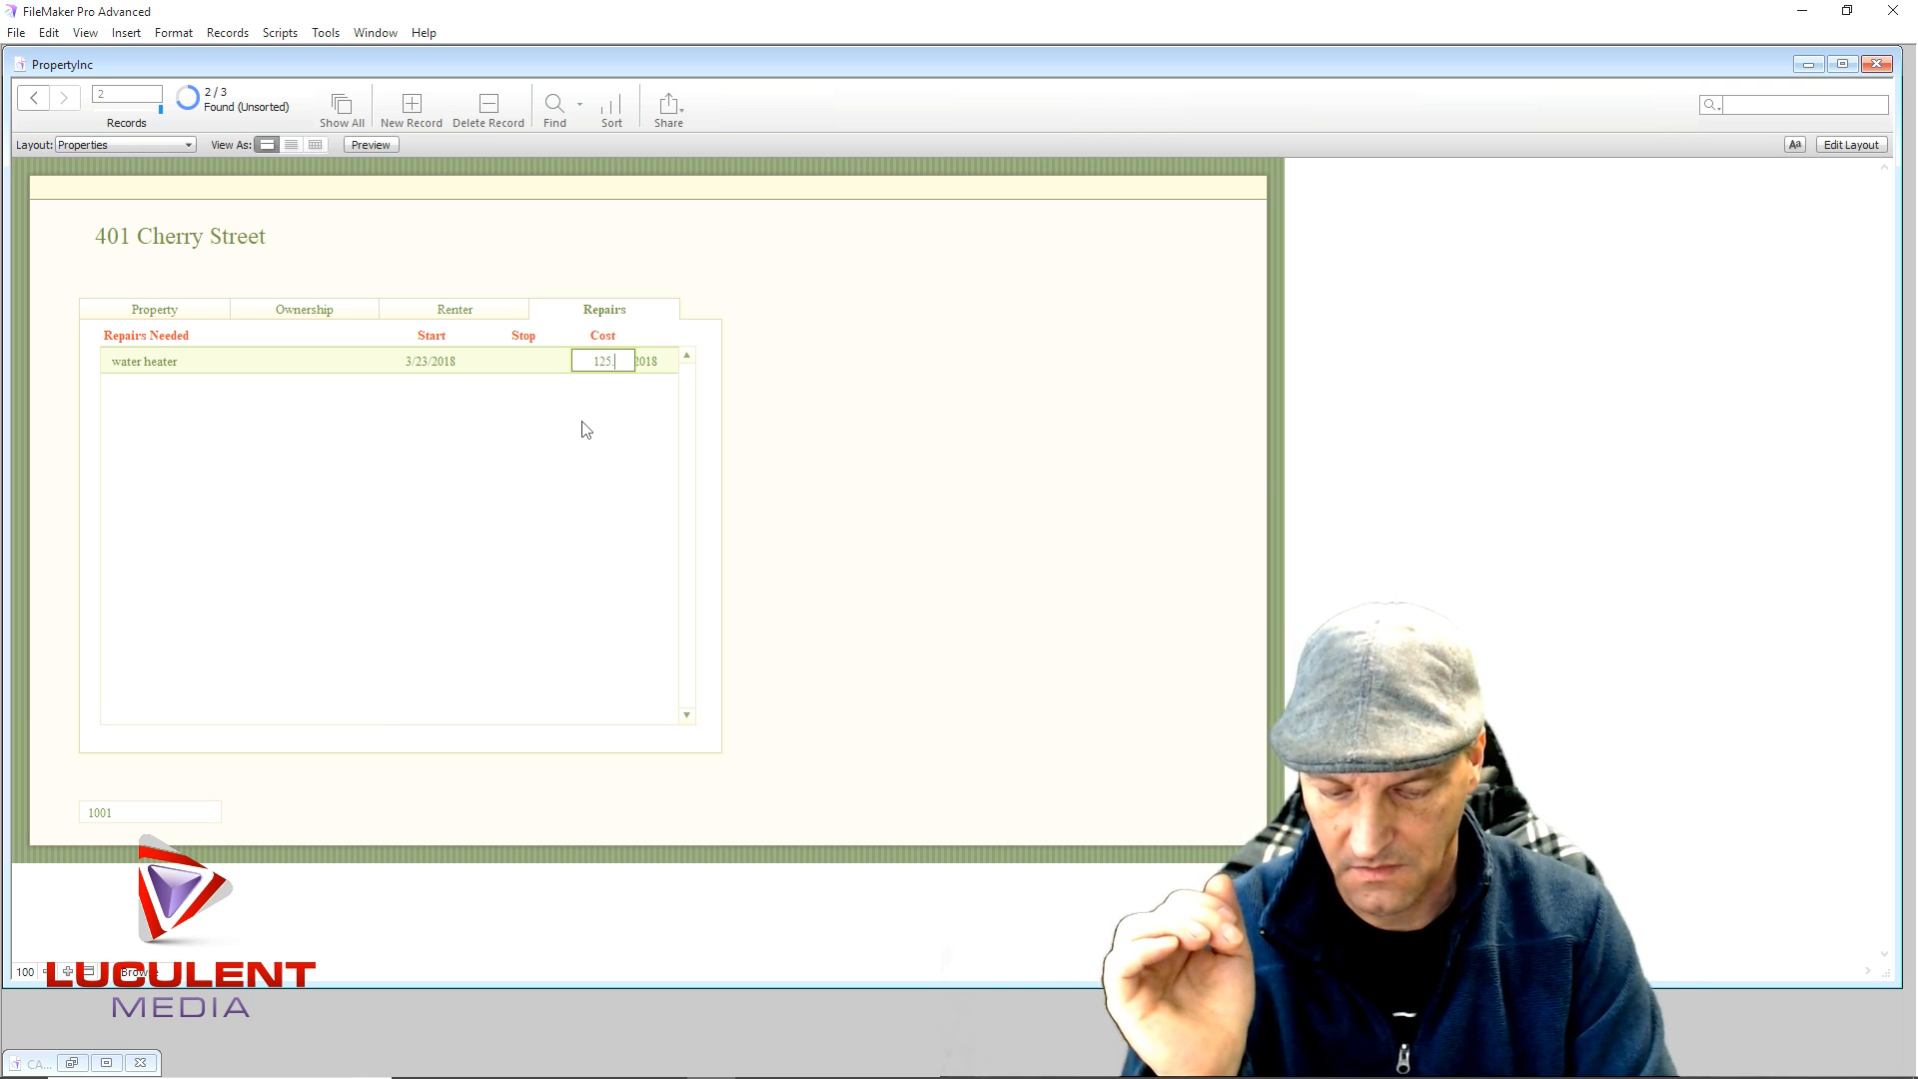
click(913, 254)
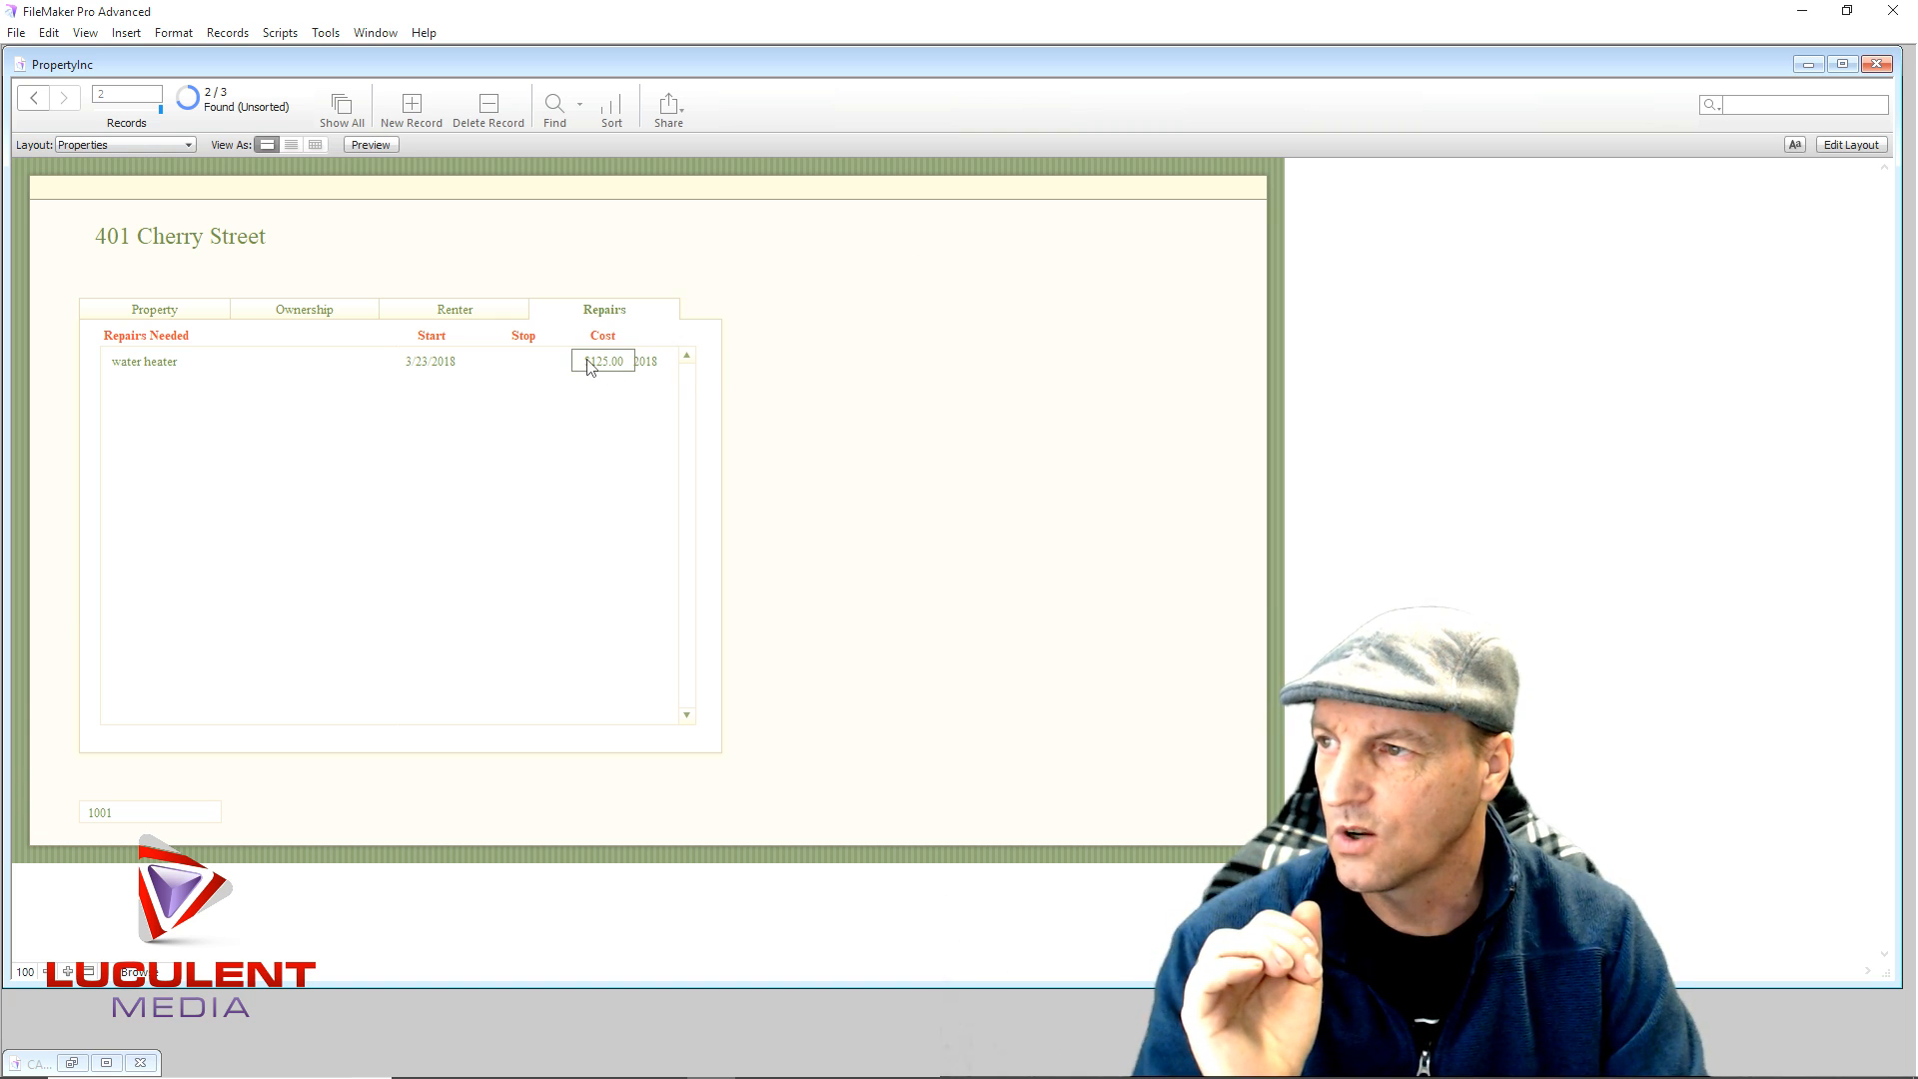
click(513, 362)
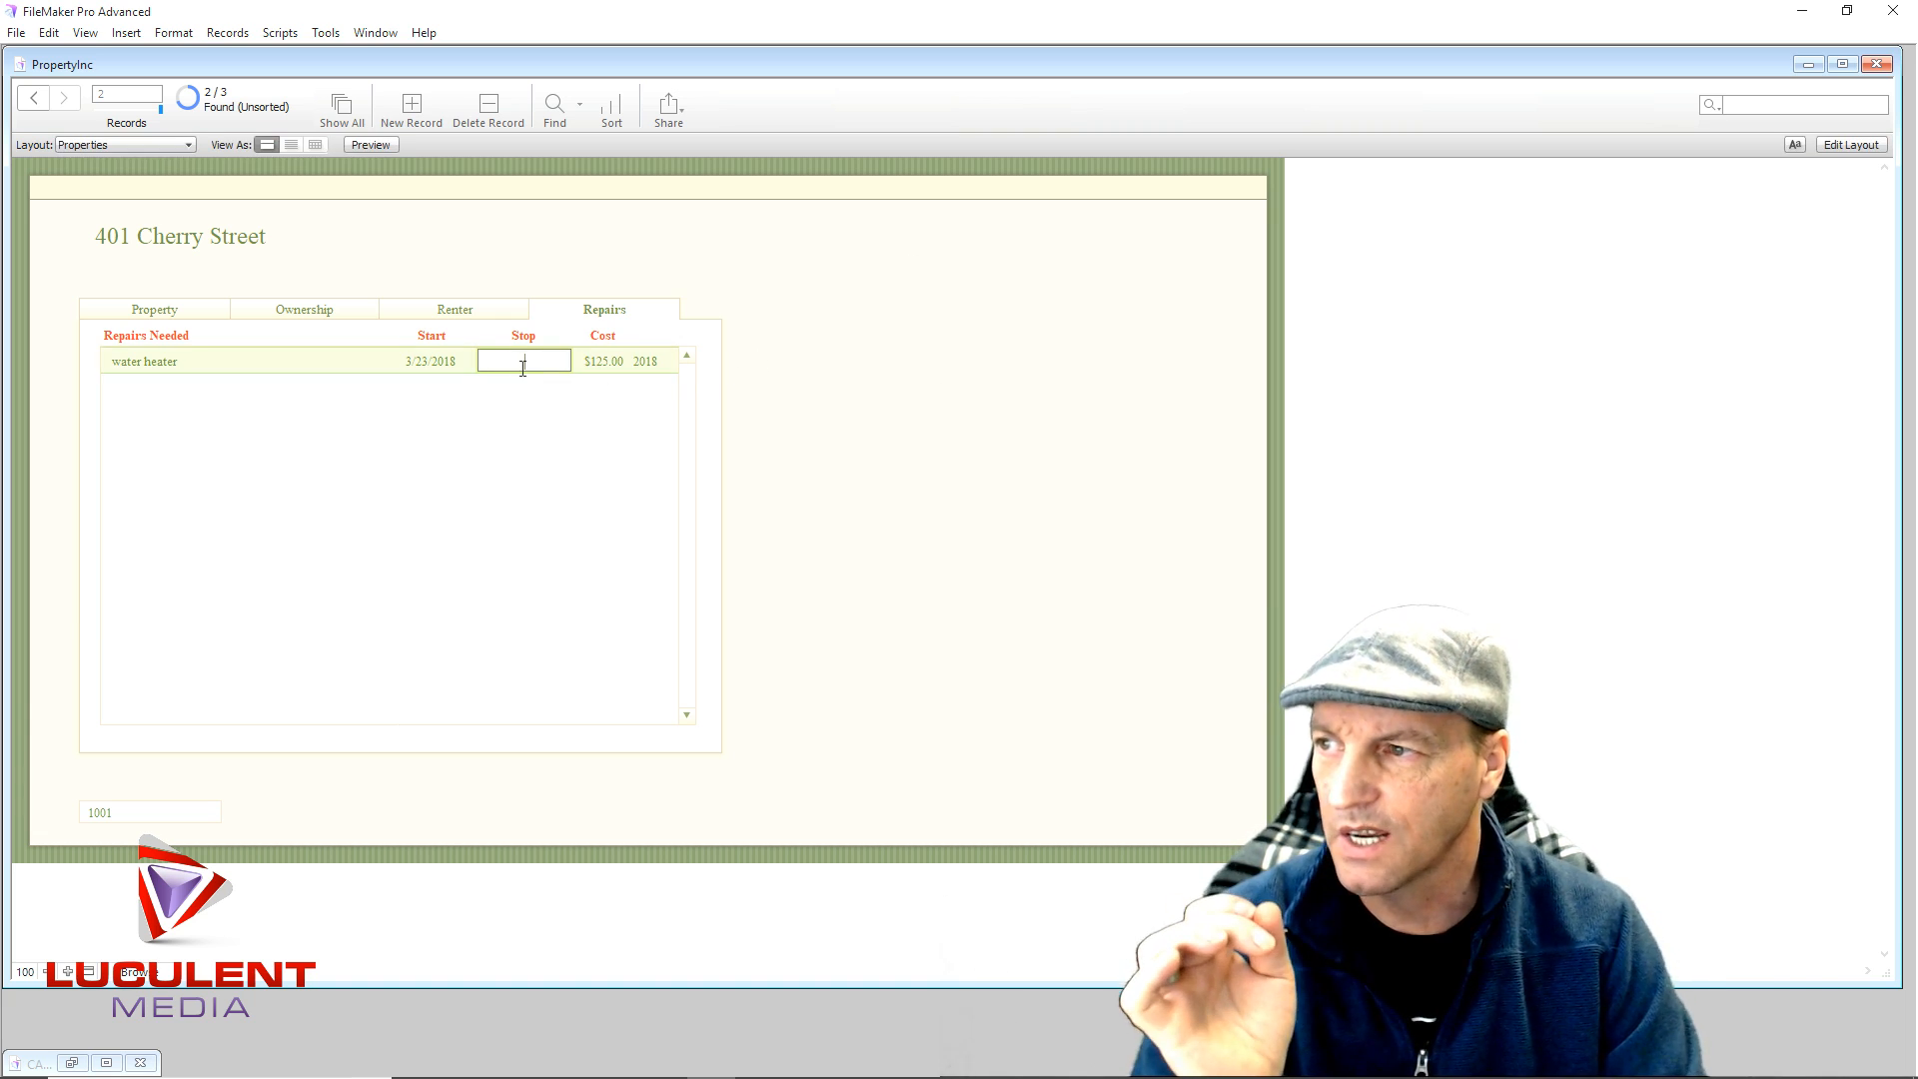
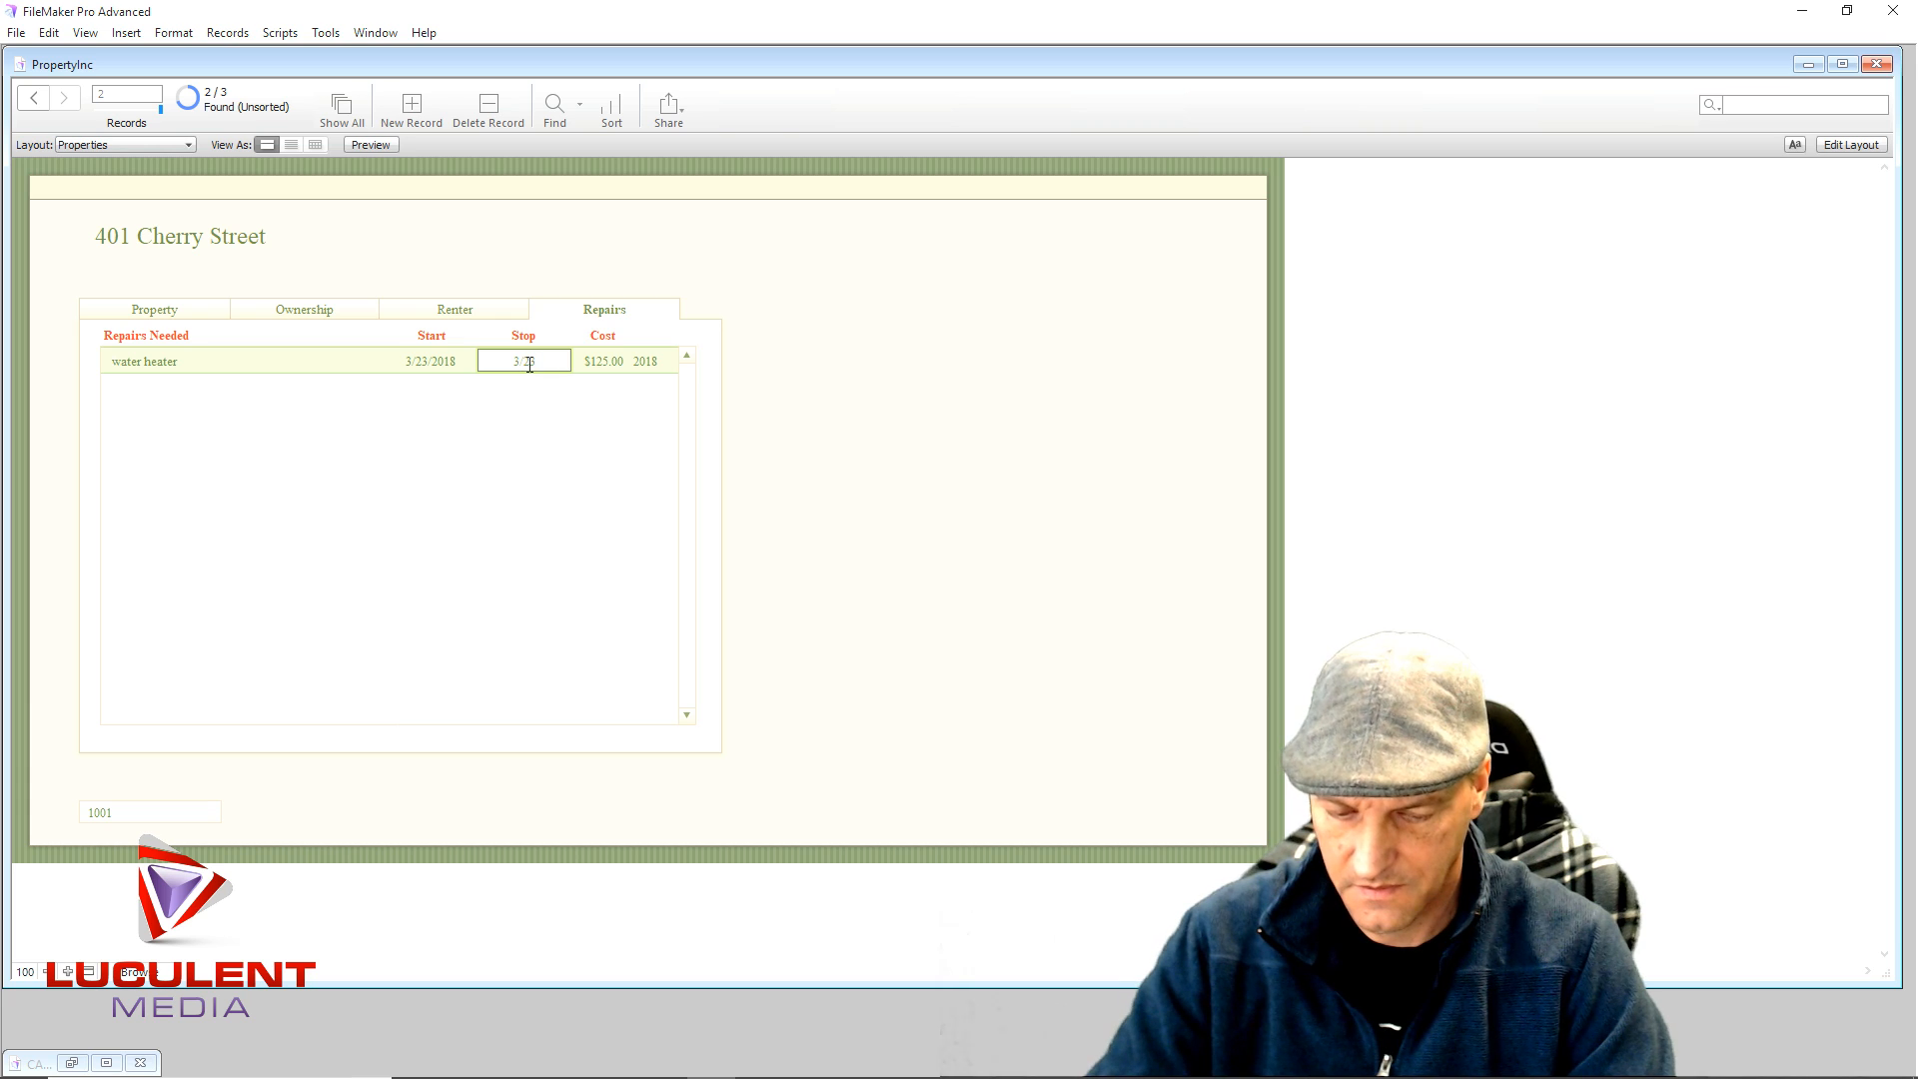
- Finish the water heater's Stop date as 3/23/2018, view the Property tab, then enter Layout mode
text(18)
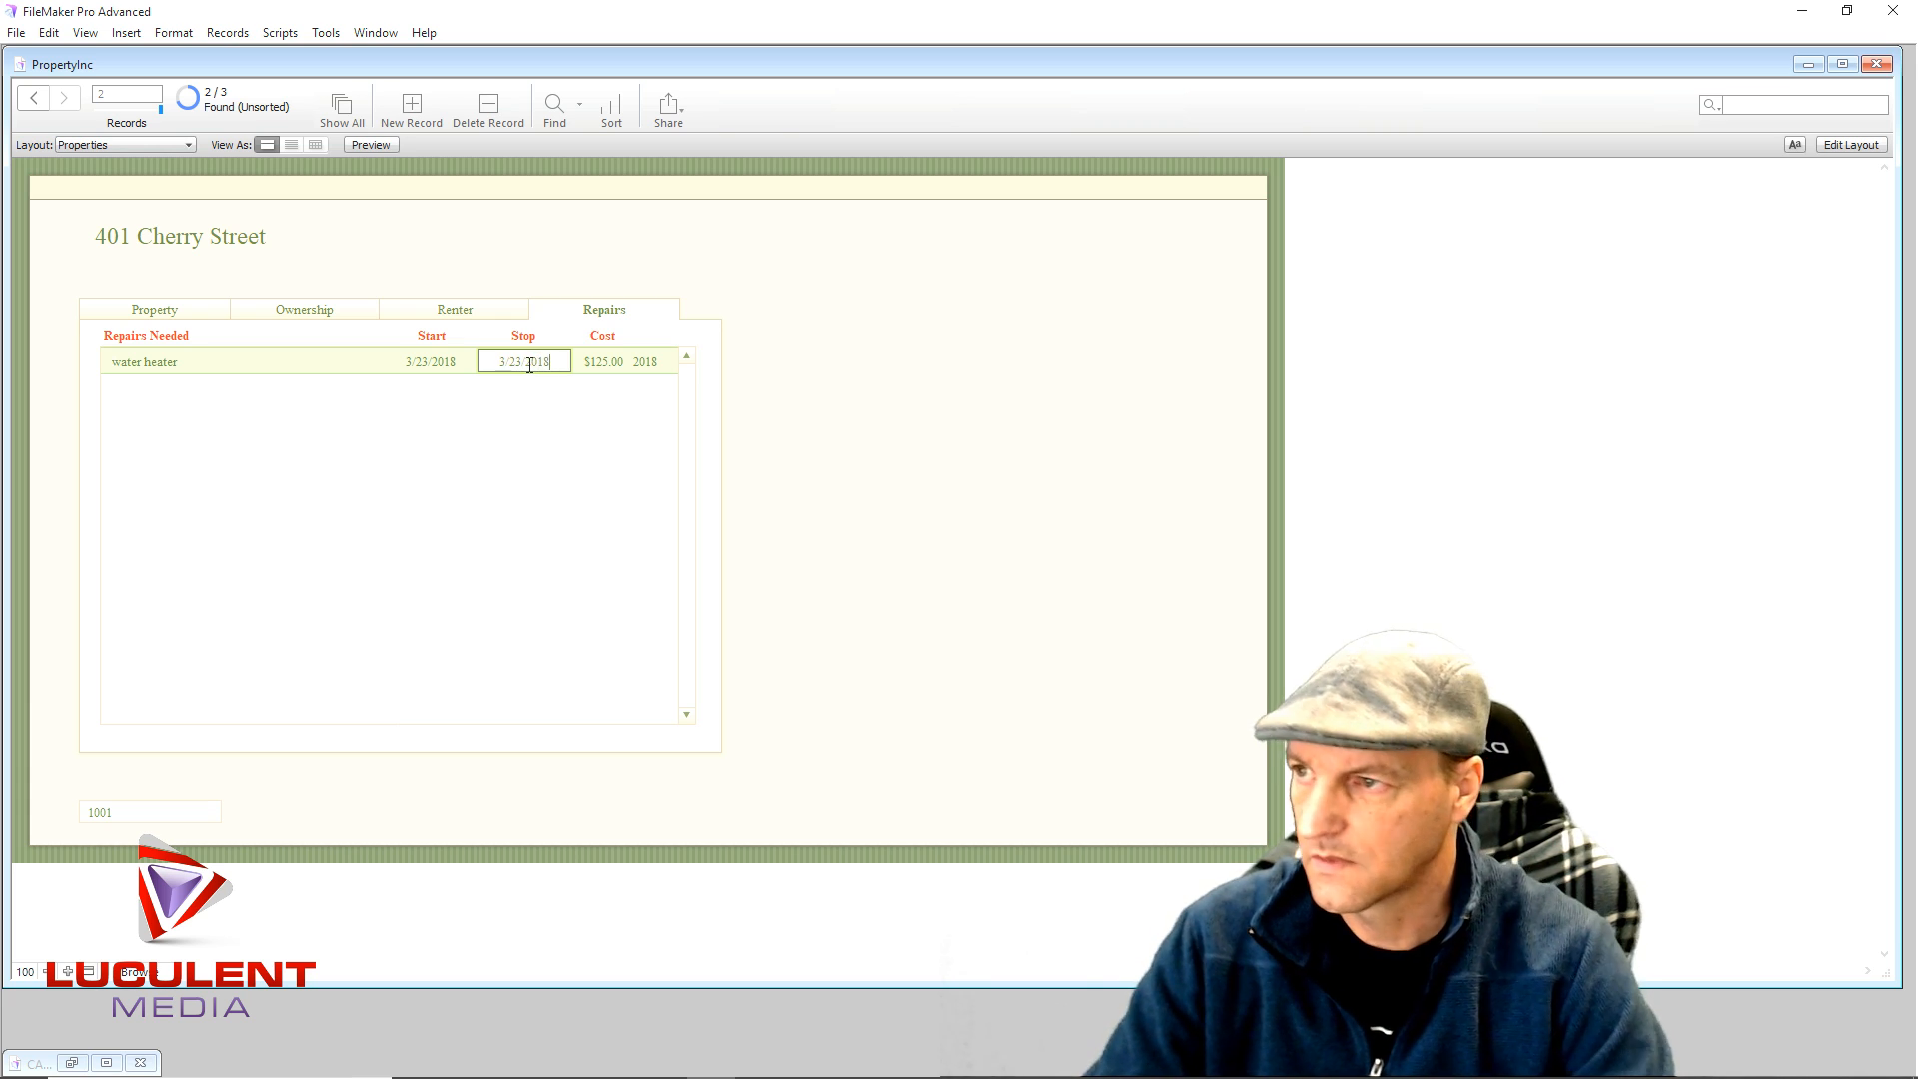
click(1005, 397)
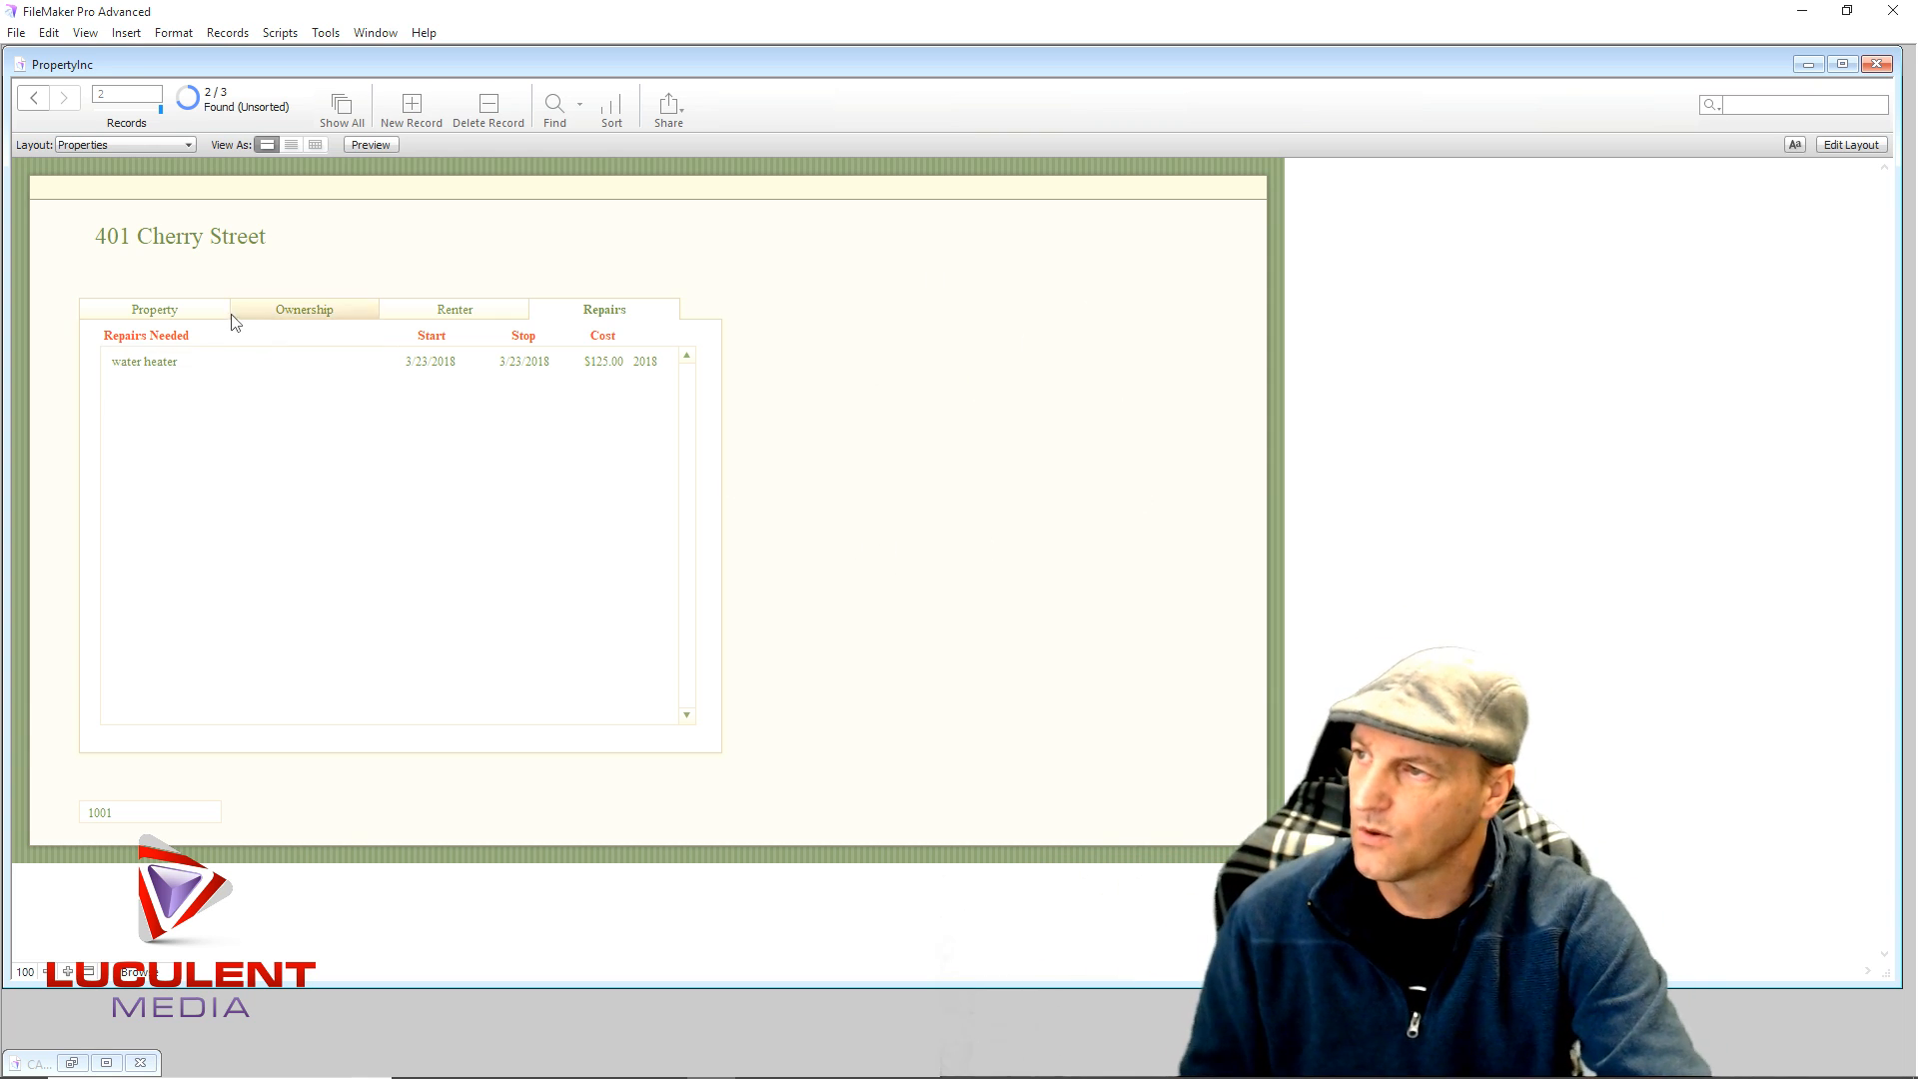
click(205, 313)
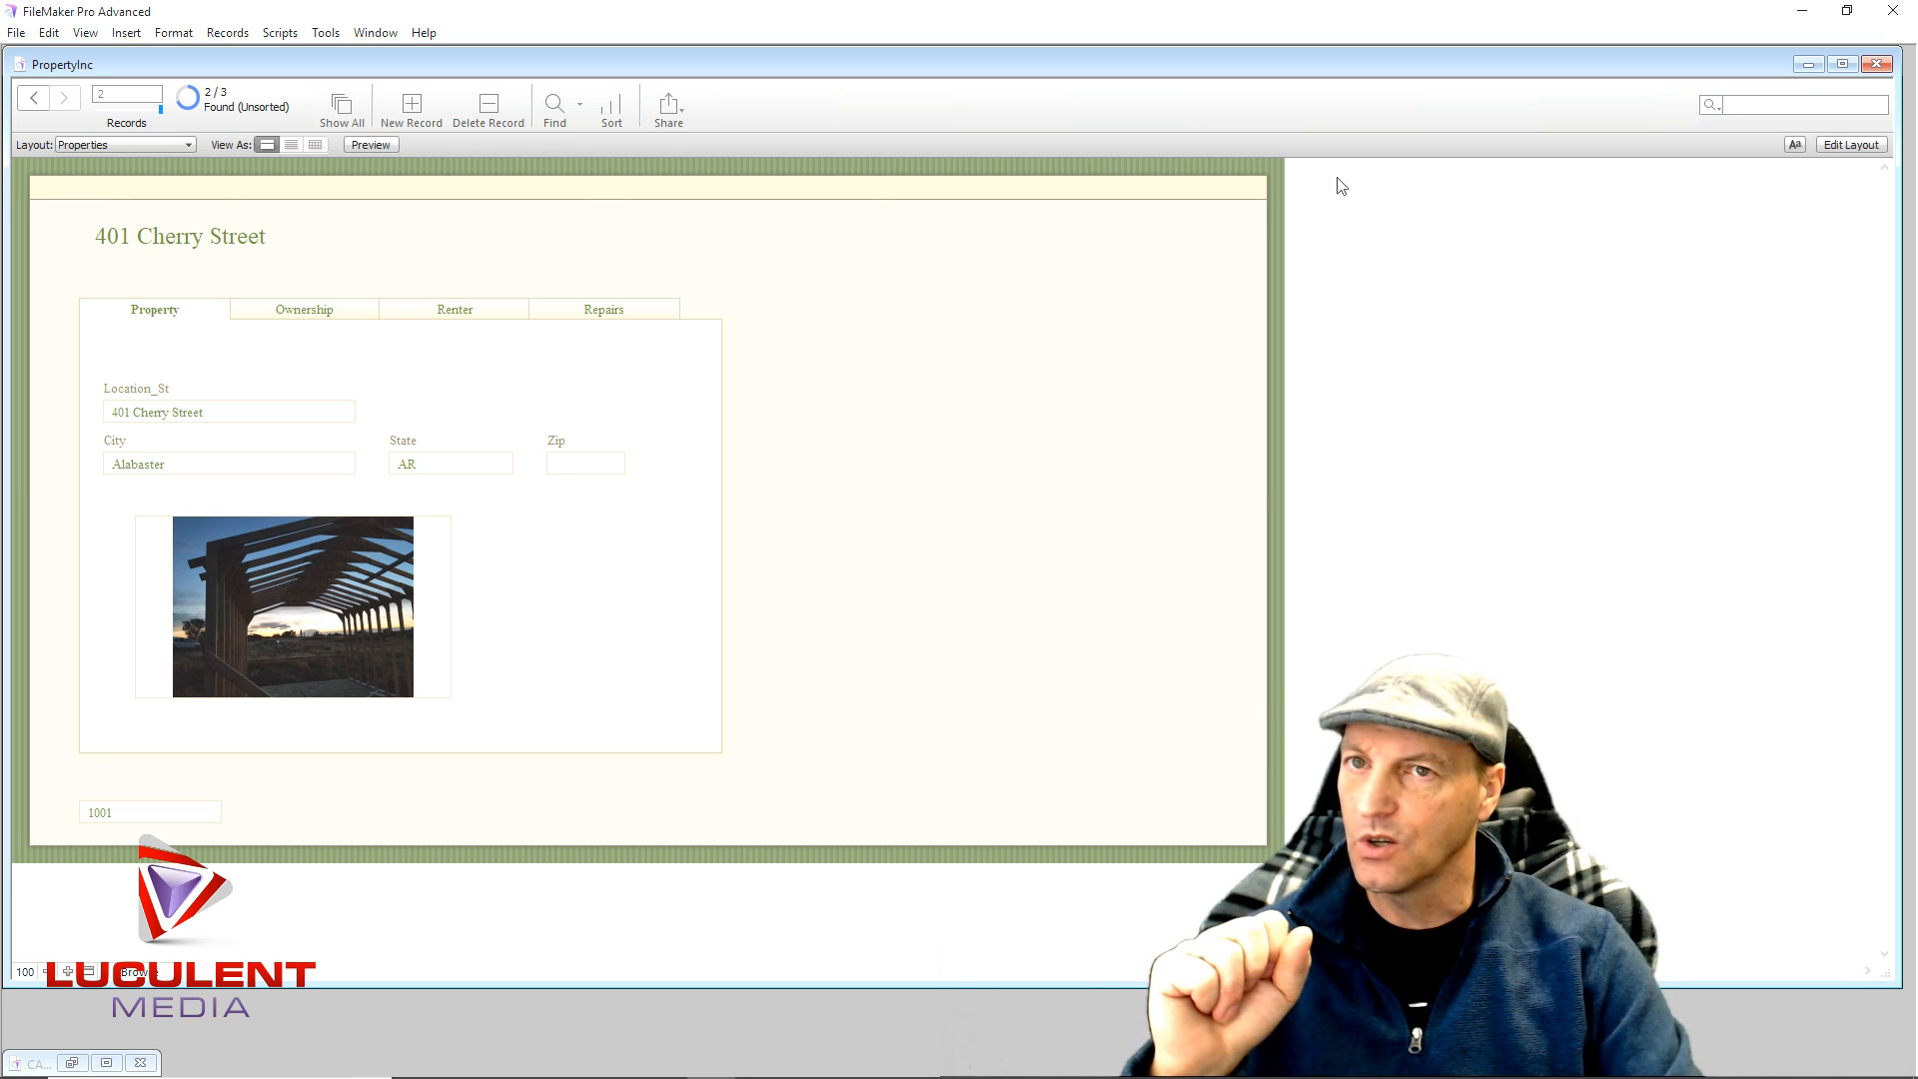
click(1850, 145)
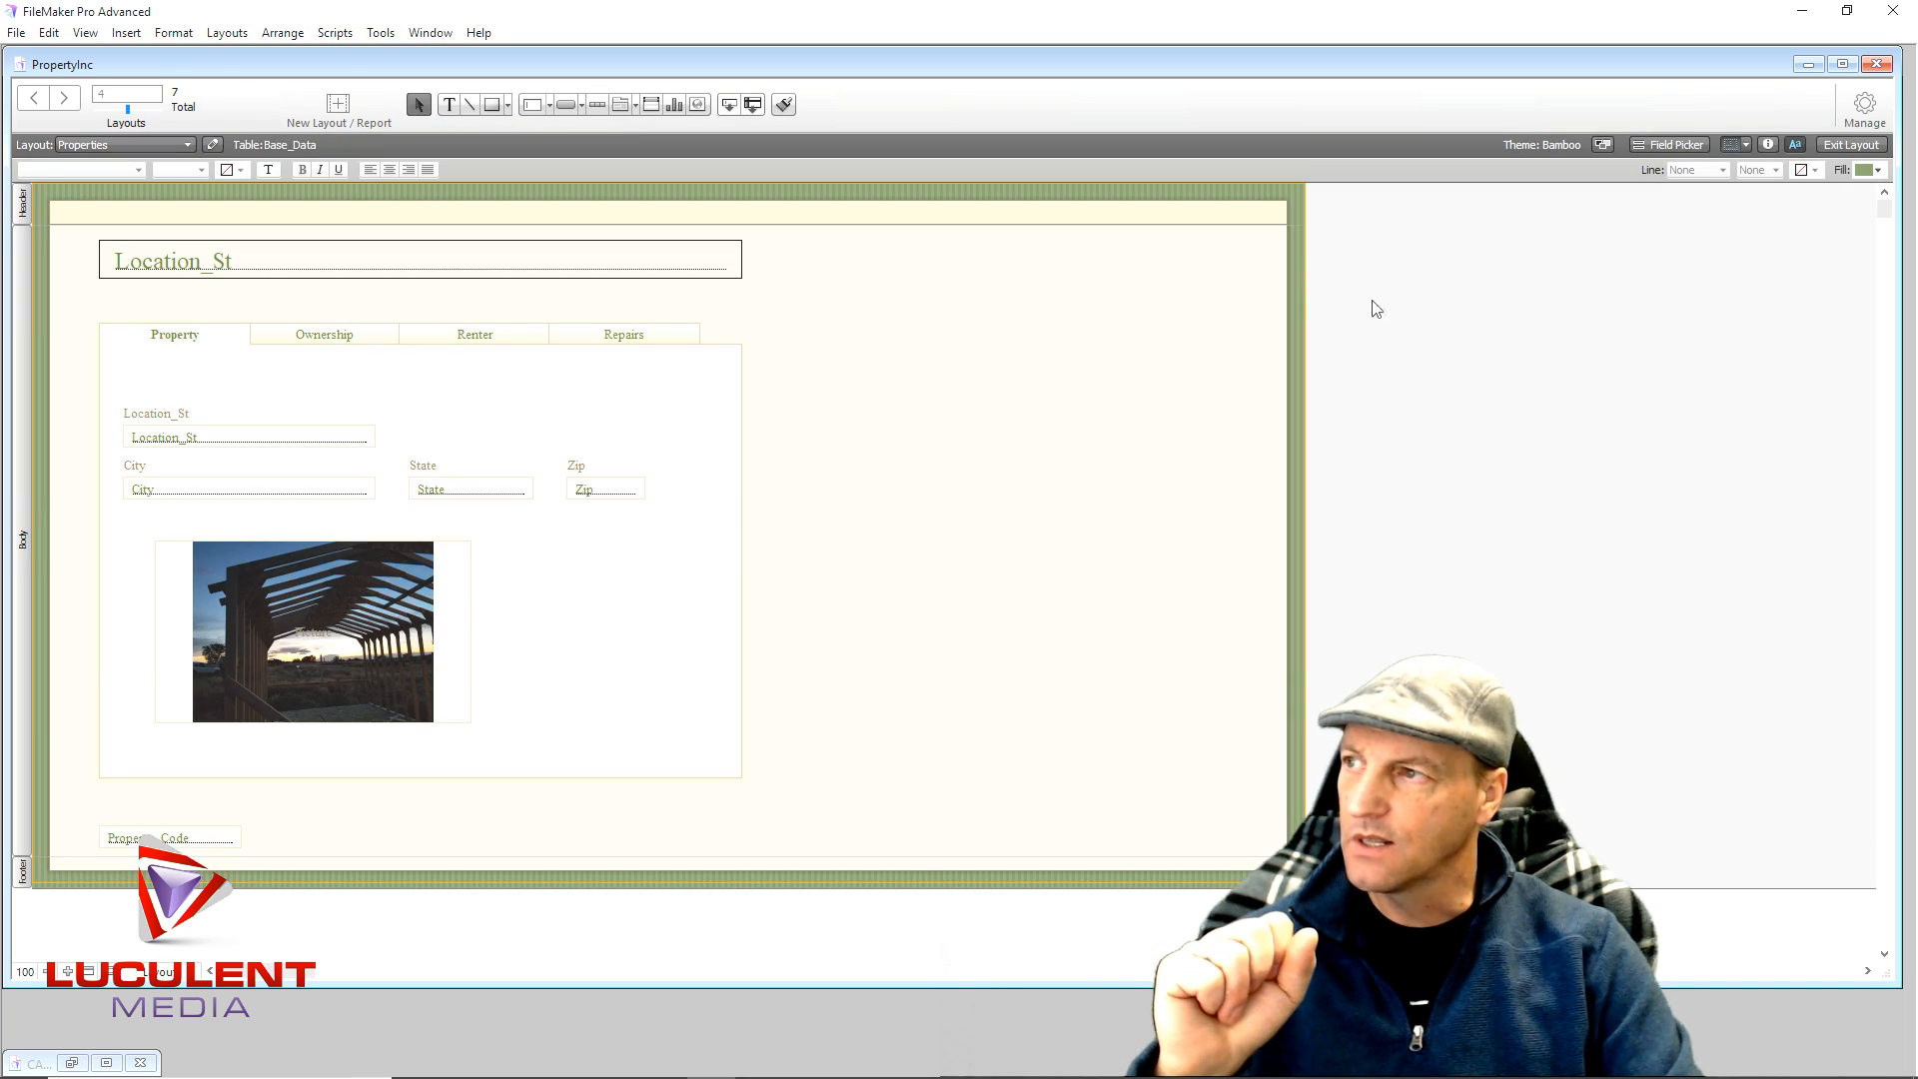
- Move the Location_St header field down and enlarge the header to about 76 pt
click(24, 206)
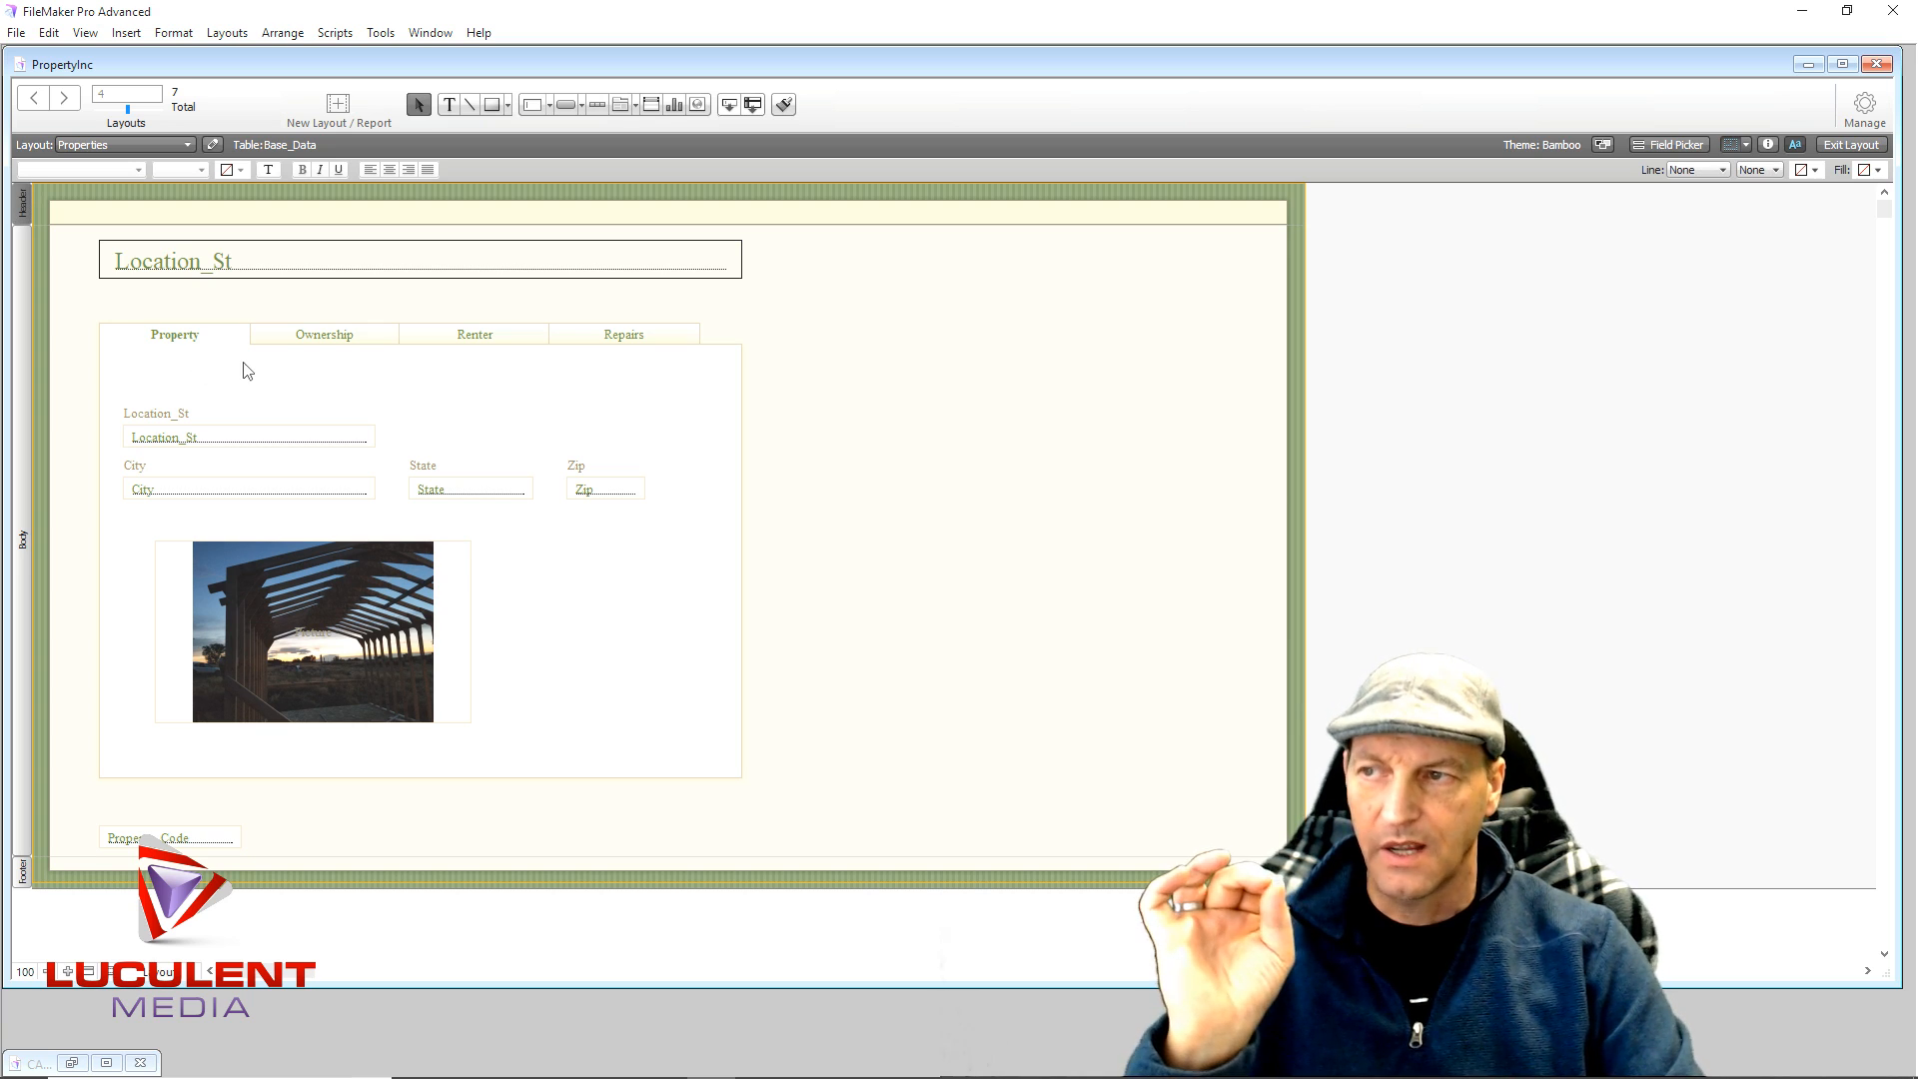
click(388, 277)
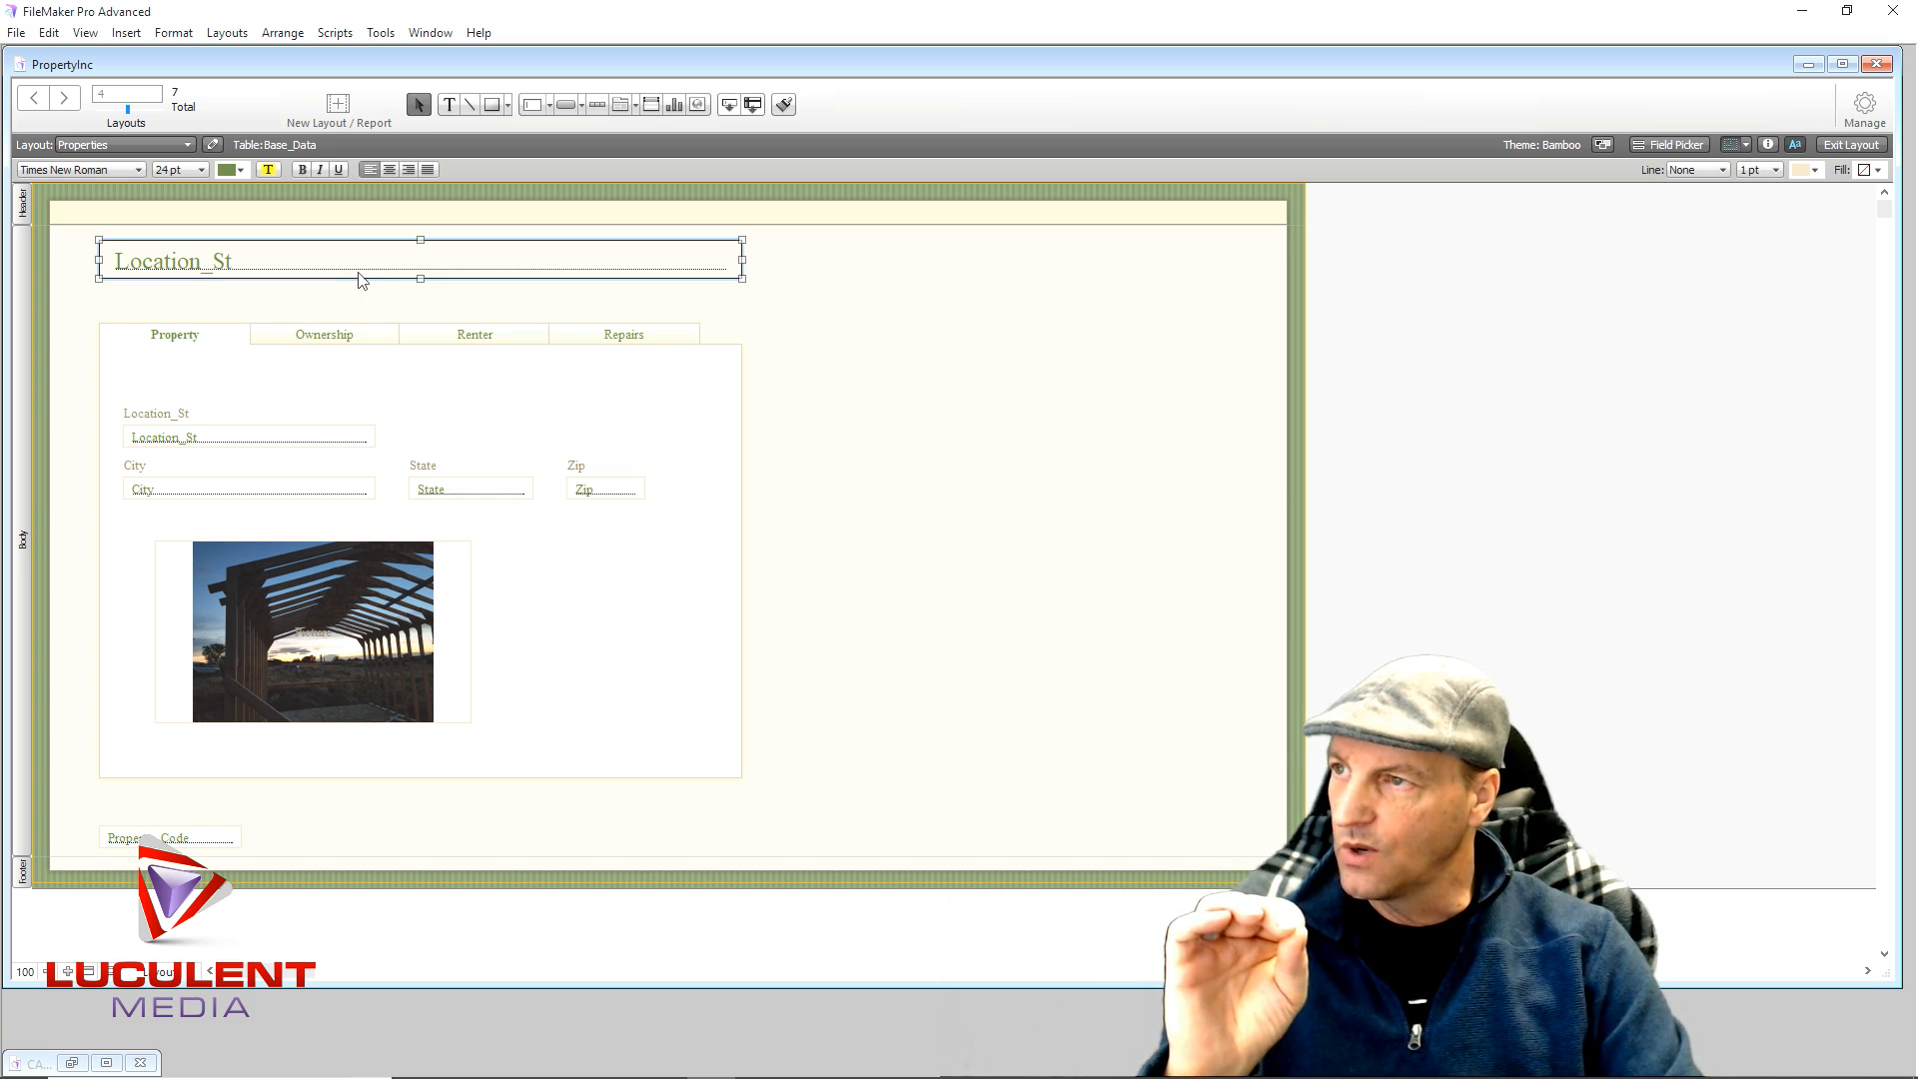
drag(365, 270, 360, 304)
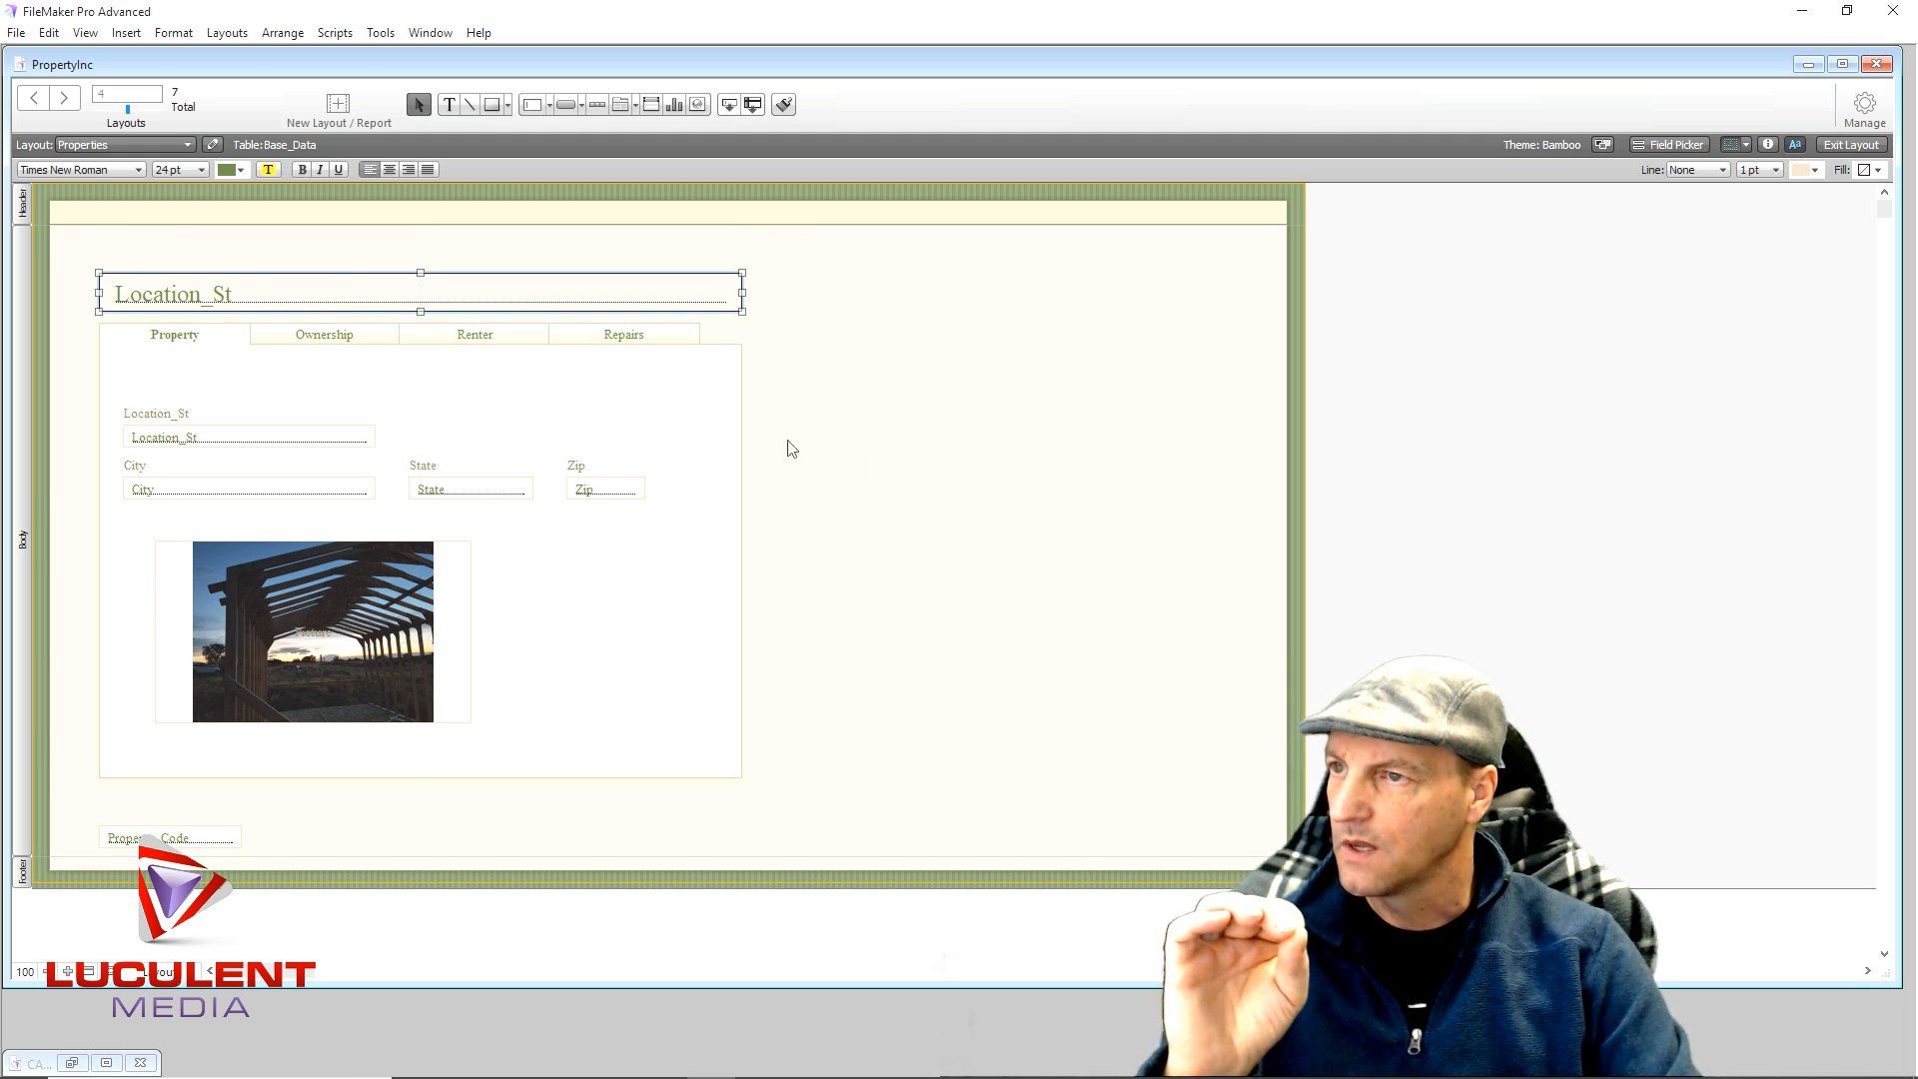
click(1014, 466)
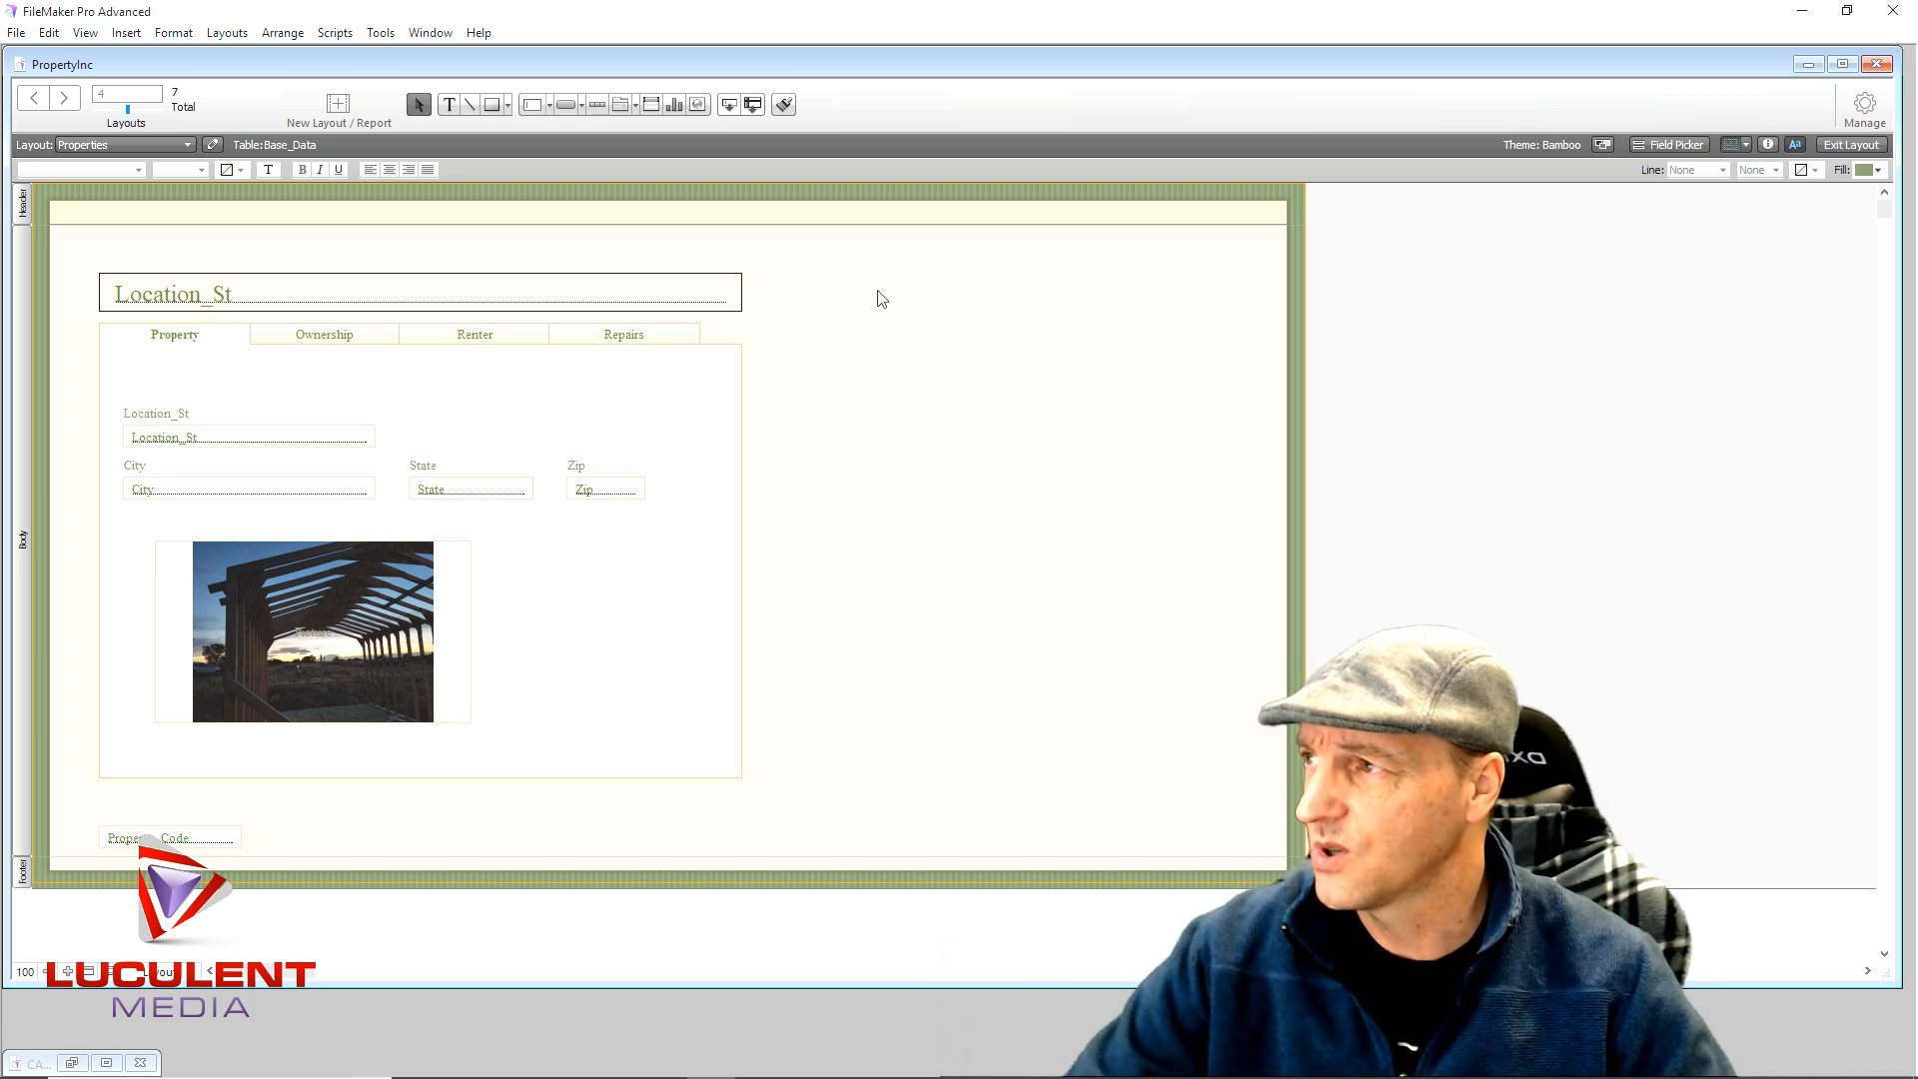
click(23, 208)
drag(487, 224, 484, 256)
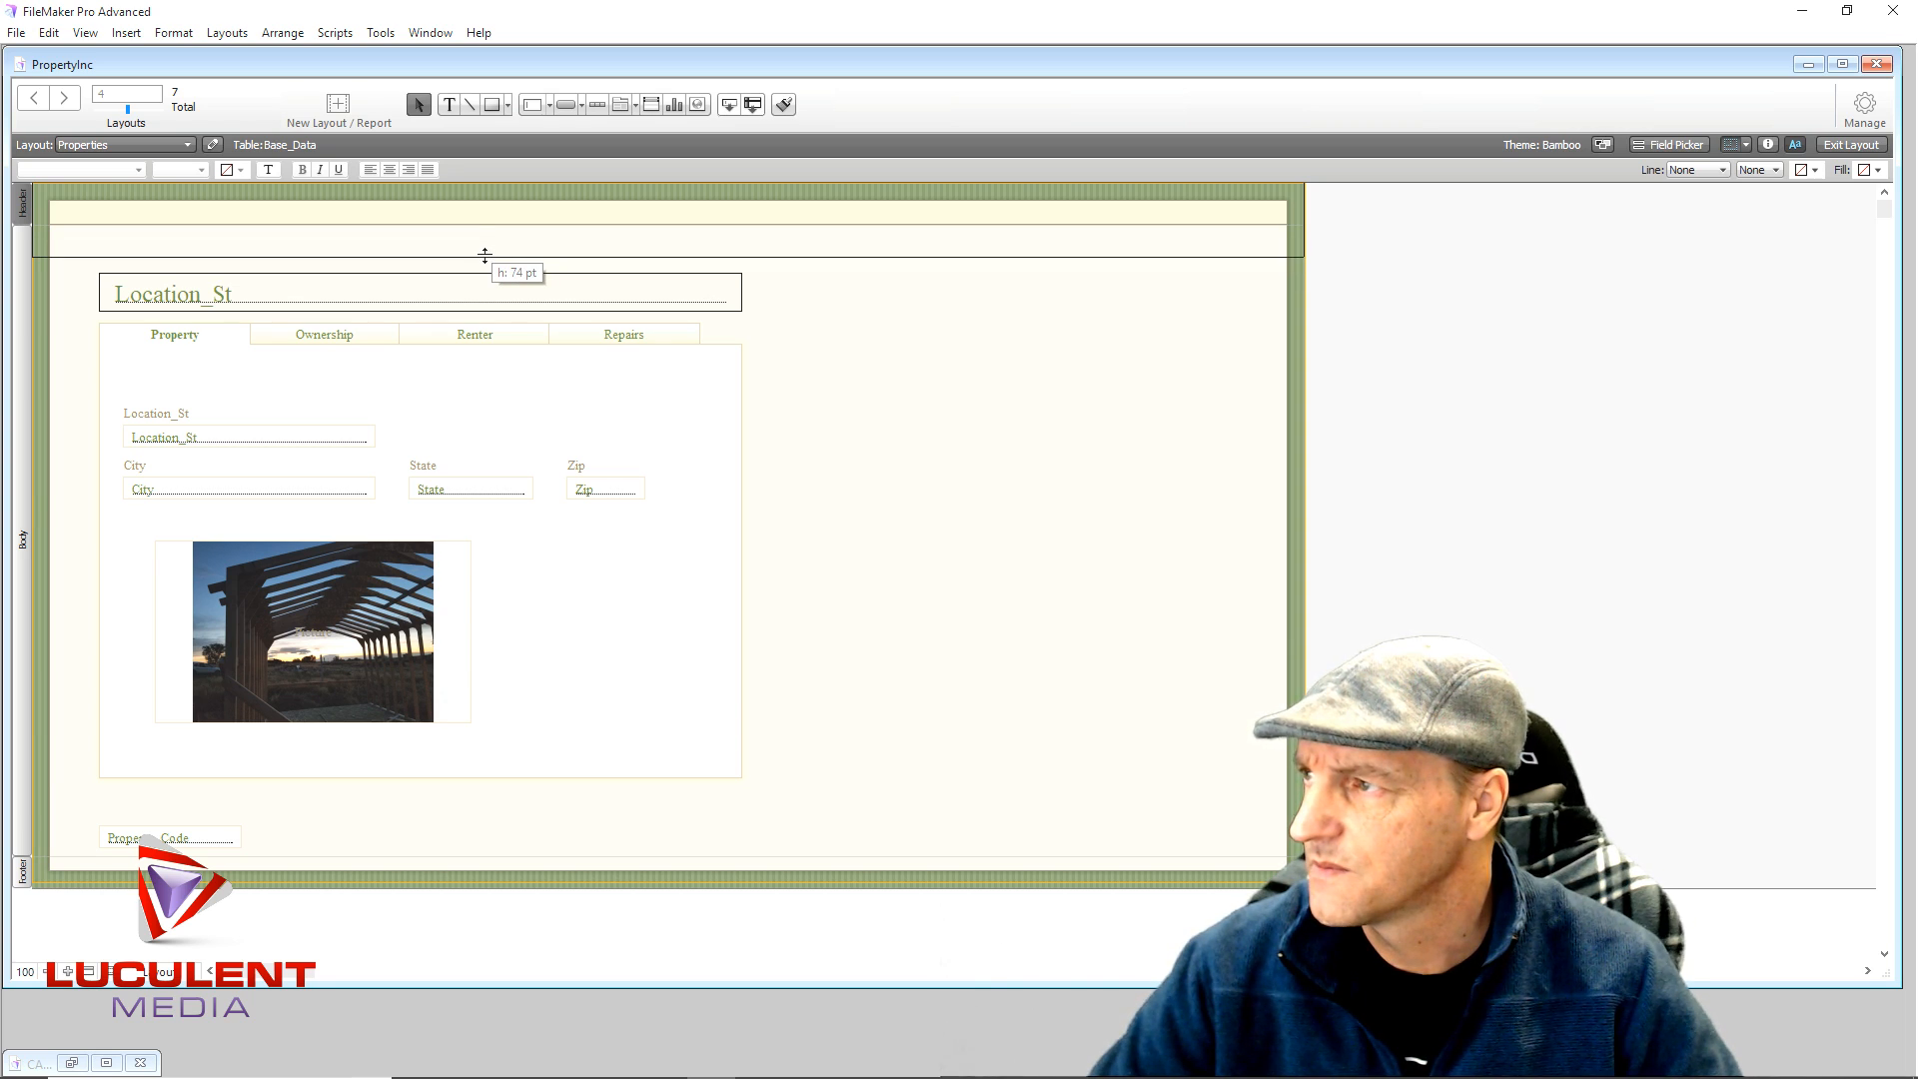
drag(484, 256, 486, 261)
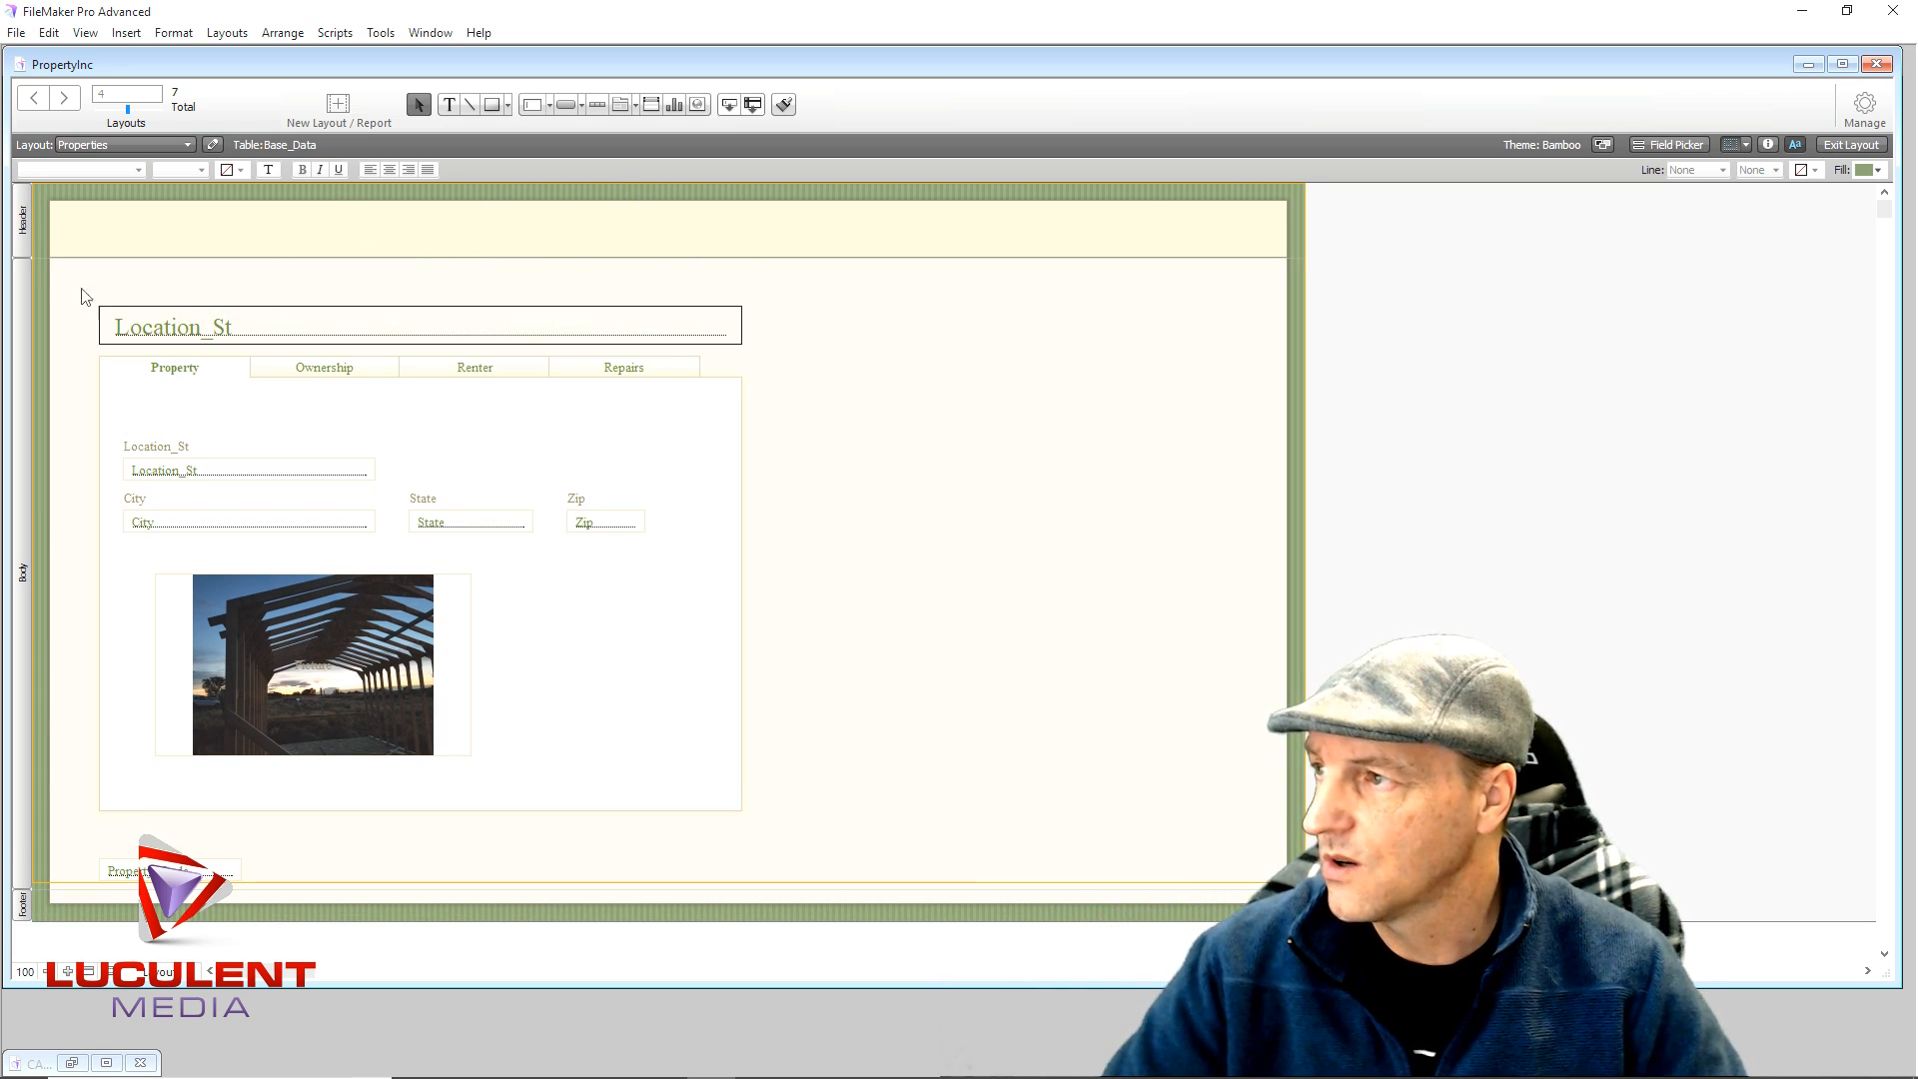
- Move the tab panel and its fields up beneath the header
drag(73, 281, 775, 875)
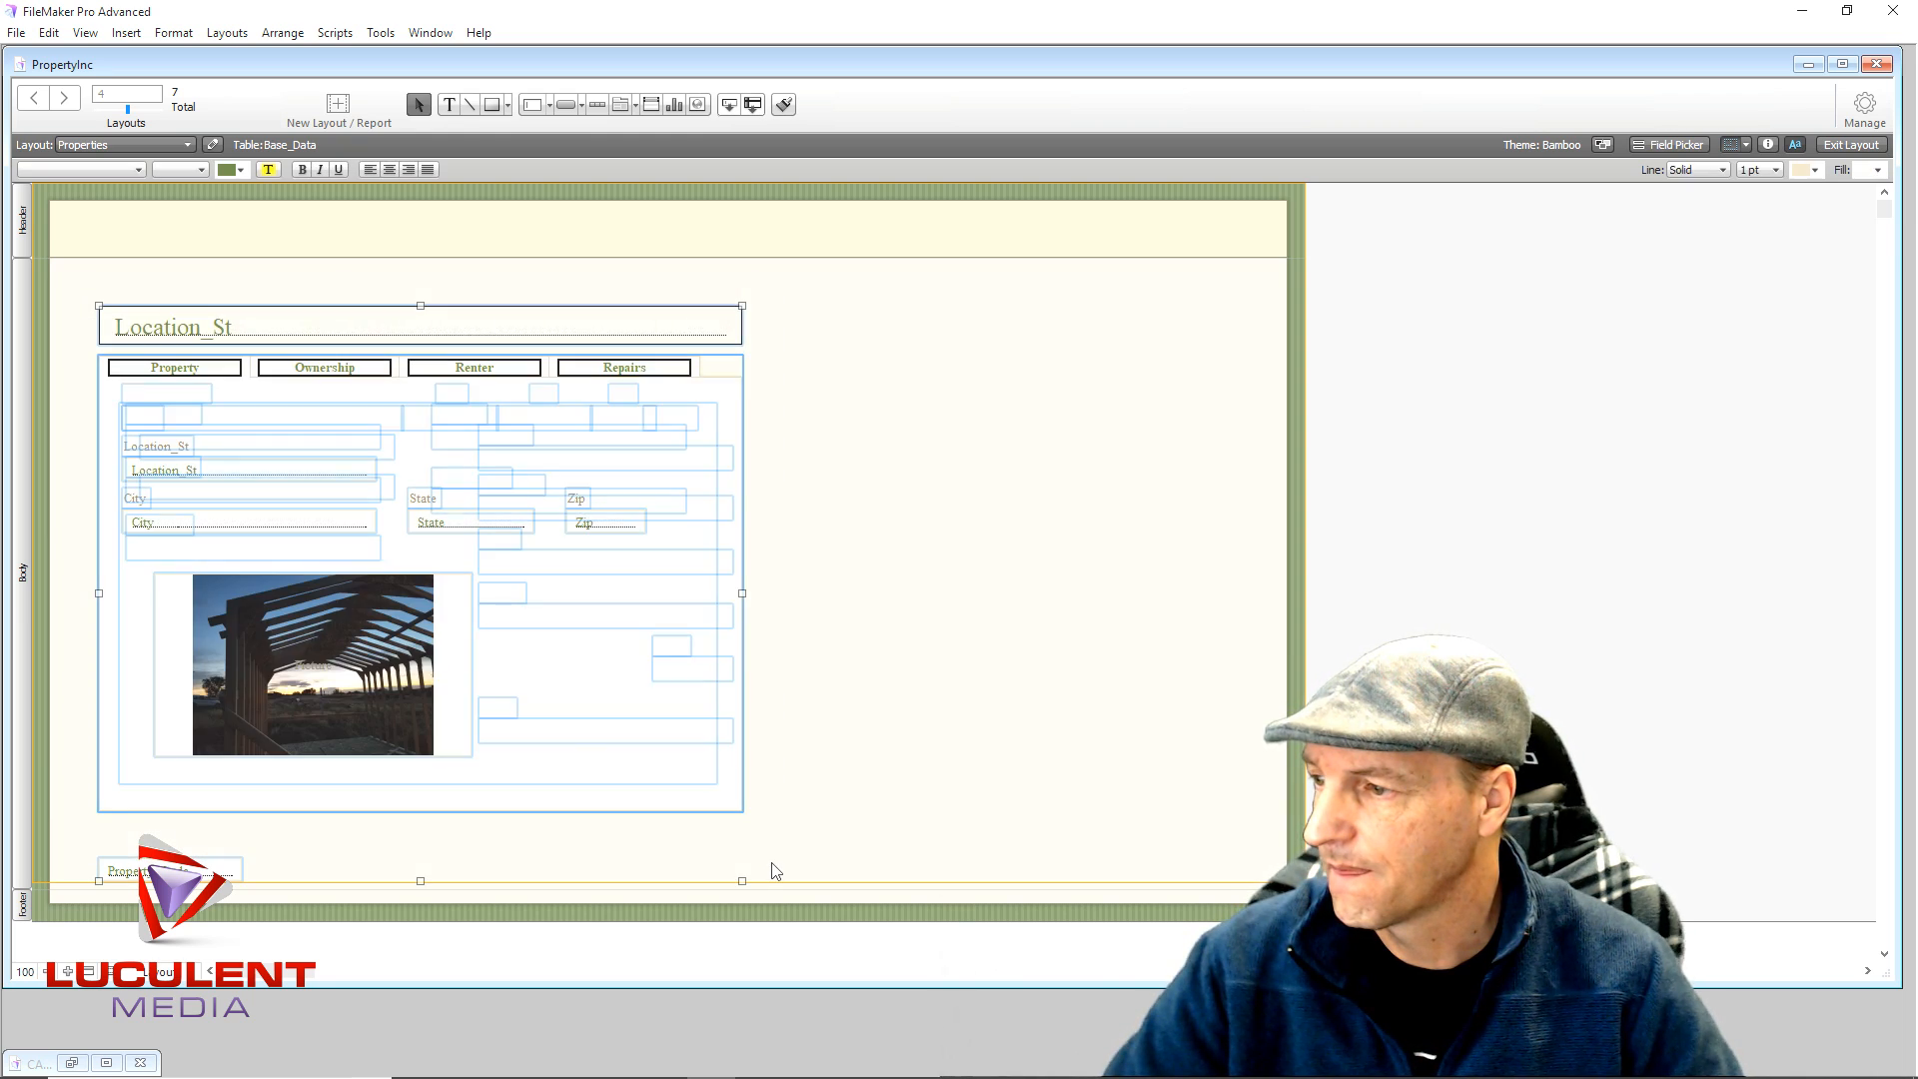
drag(393, 601, 392, 593)
key(Up)
key(Up)
key(Up)
key(Up)
key(Up)
key(Up)
key(Up)
key(Up)
key(Up)
key(Up)
key(Up)
key(Up)
key(Up)
key(Up)
key(Up)
key(Up)
key(Up)
key(Up)
key(Up)
key(Up)
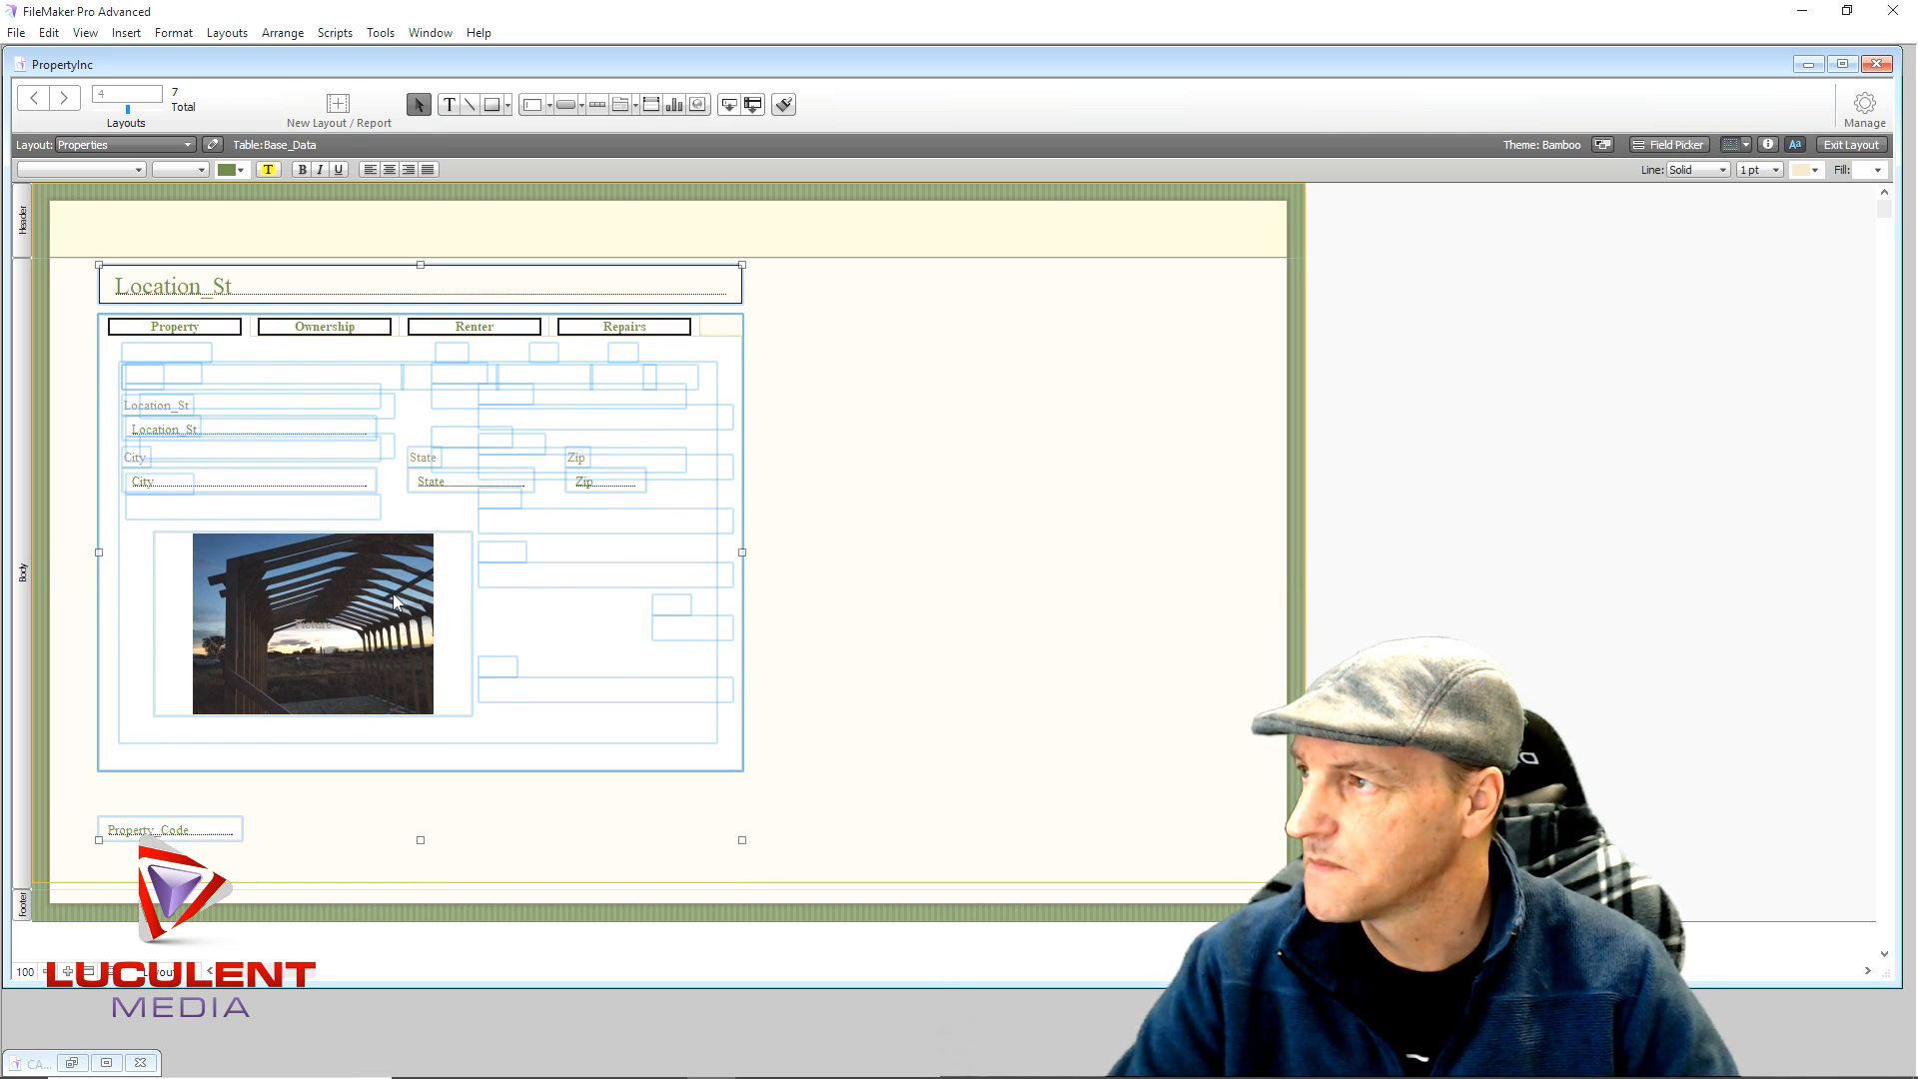
click(352, 914)
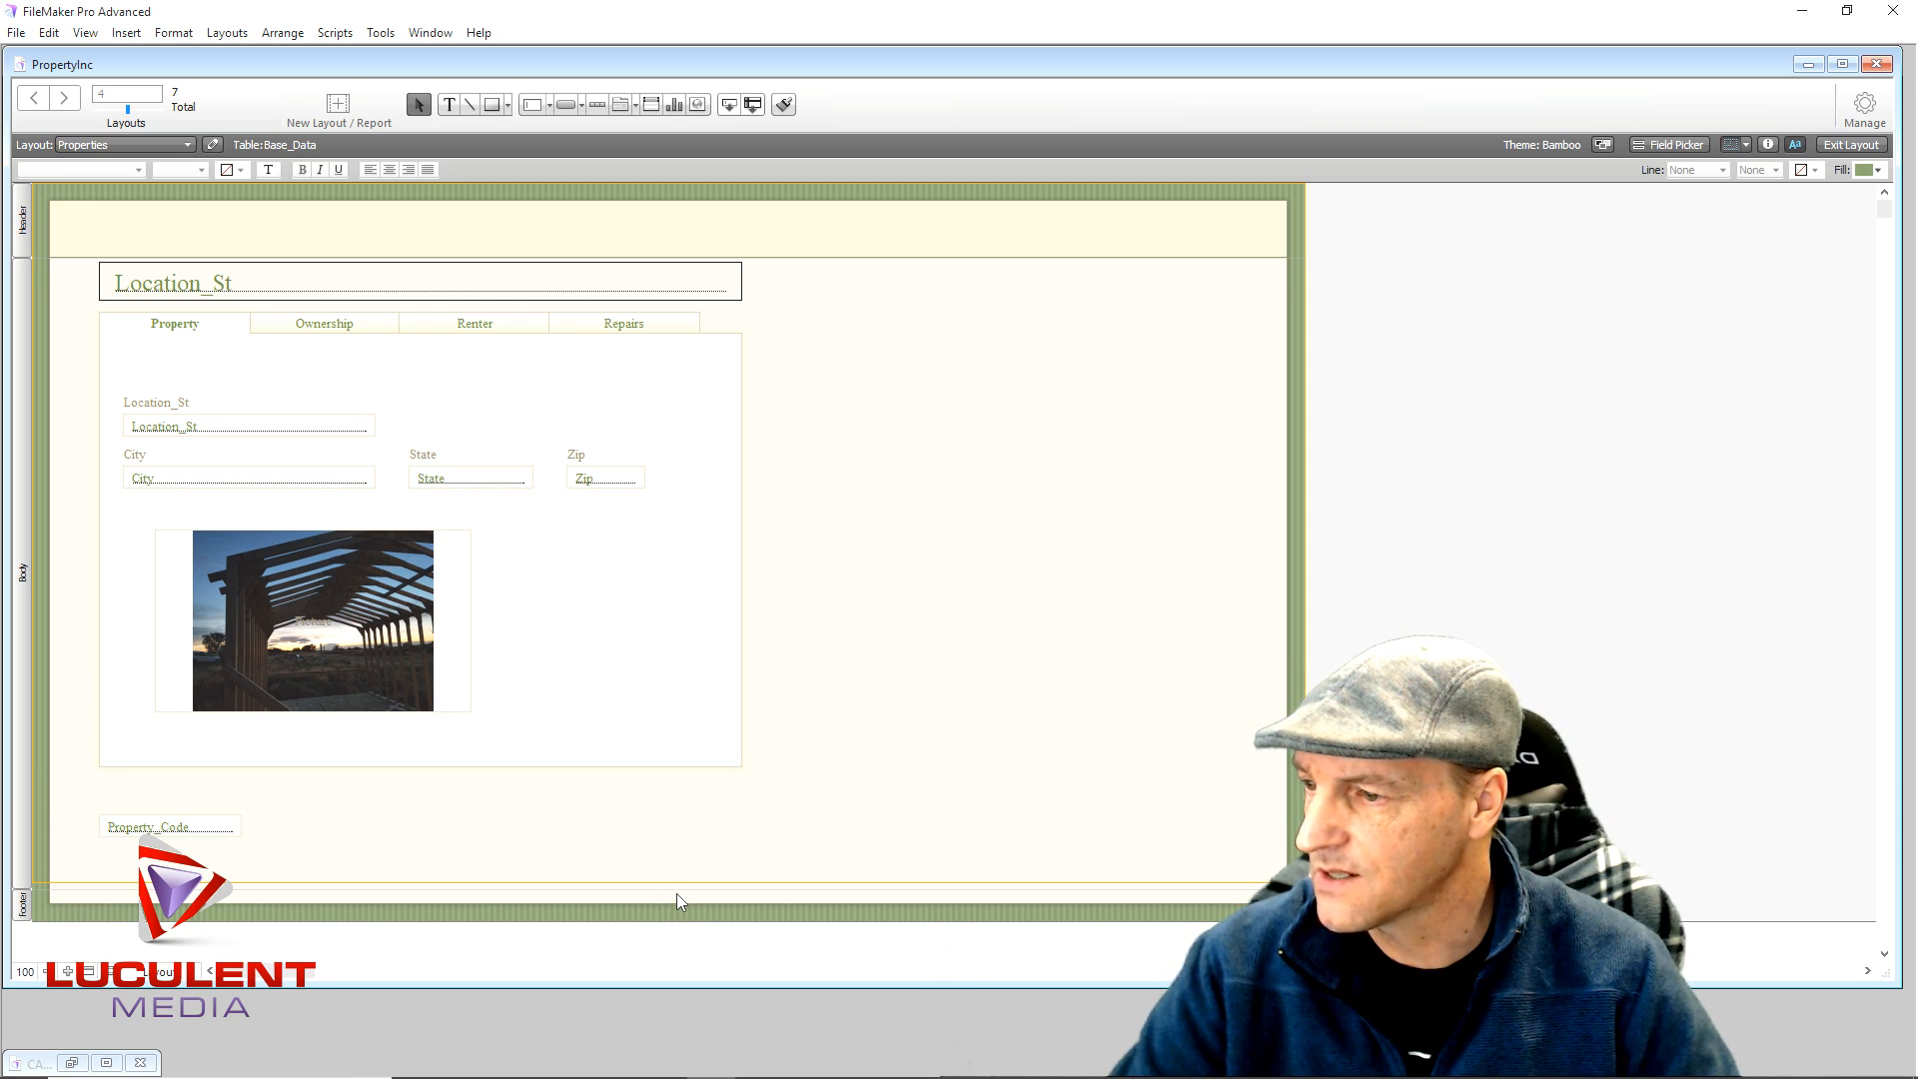
- Raise the body's bottom edge and shorten the footer part
drag(672, 904, 669, 885)
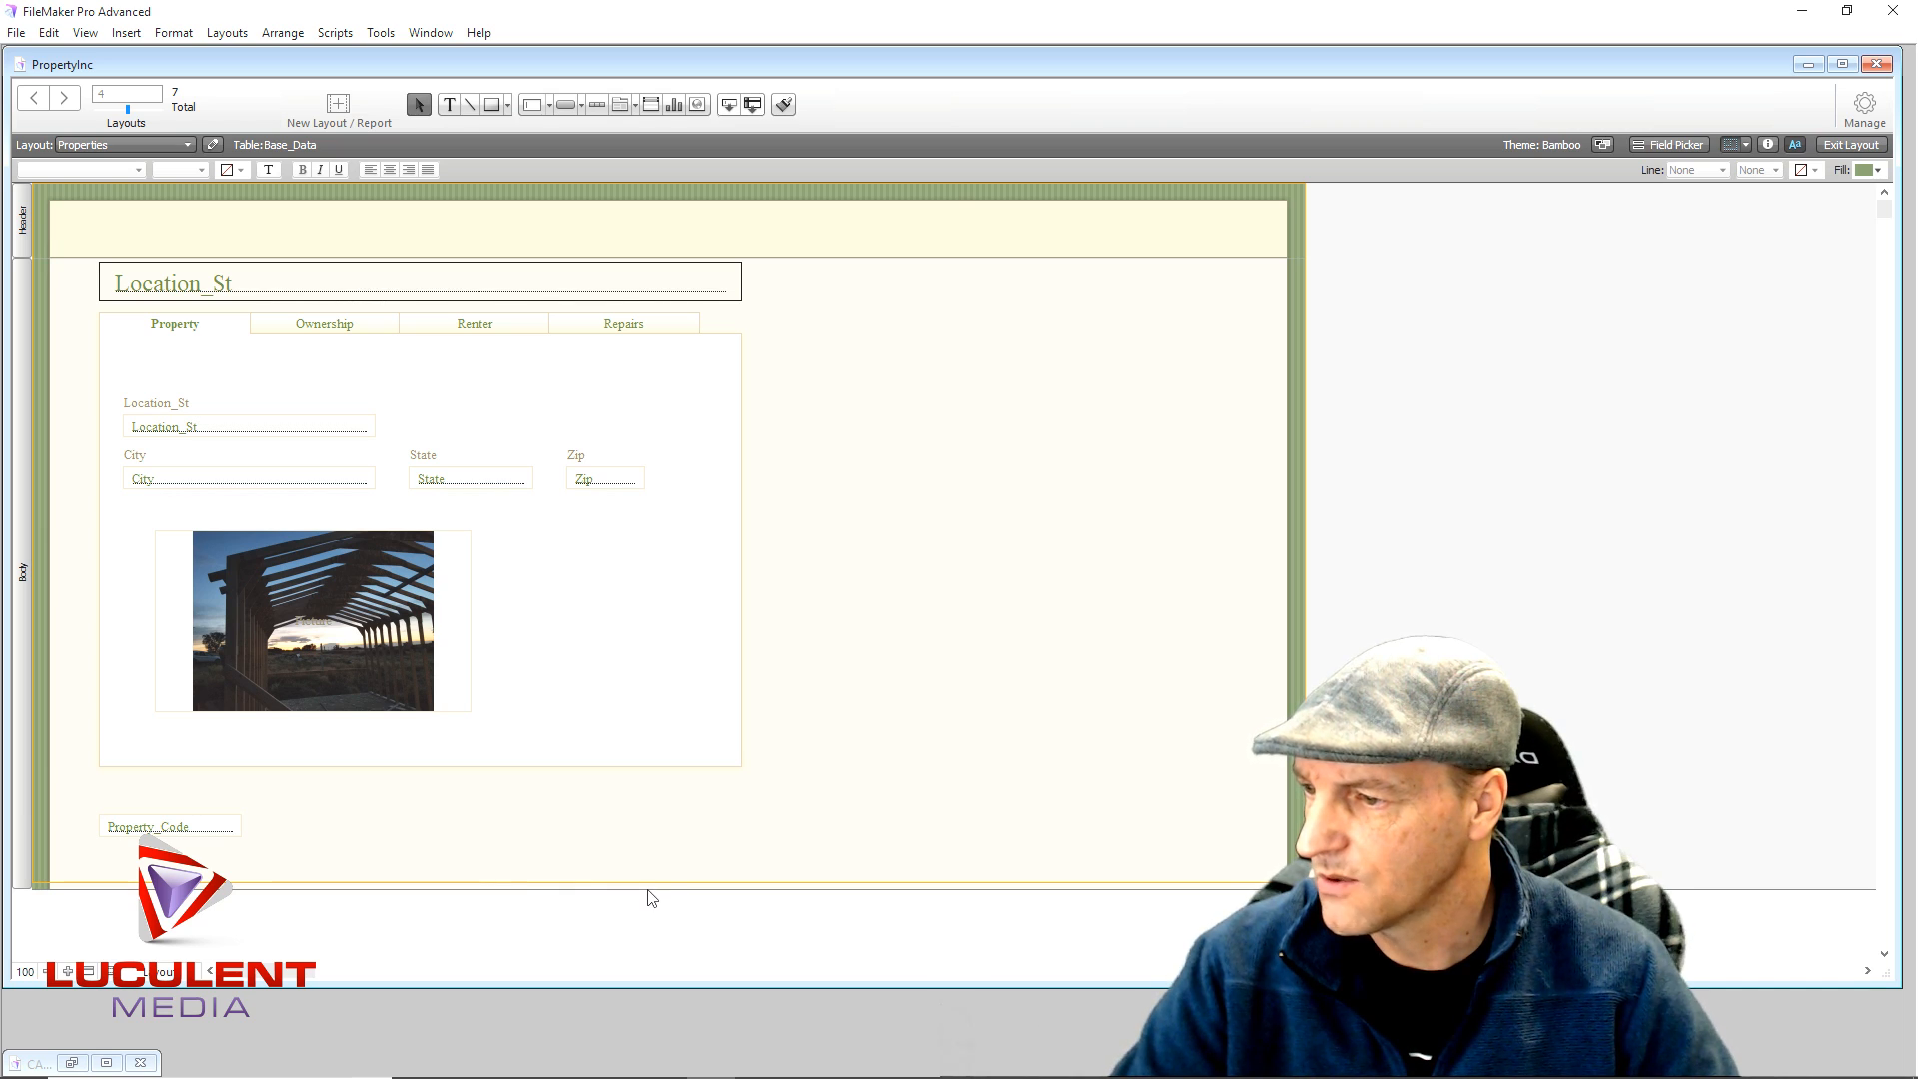
key(ctrl+z)
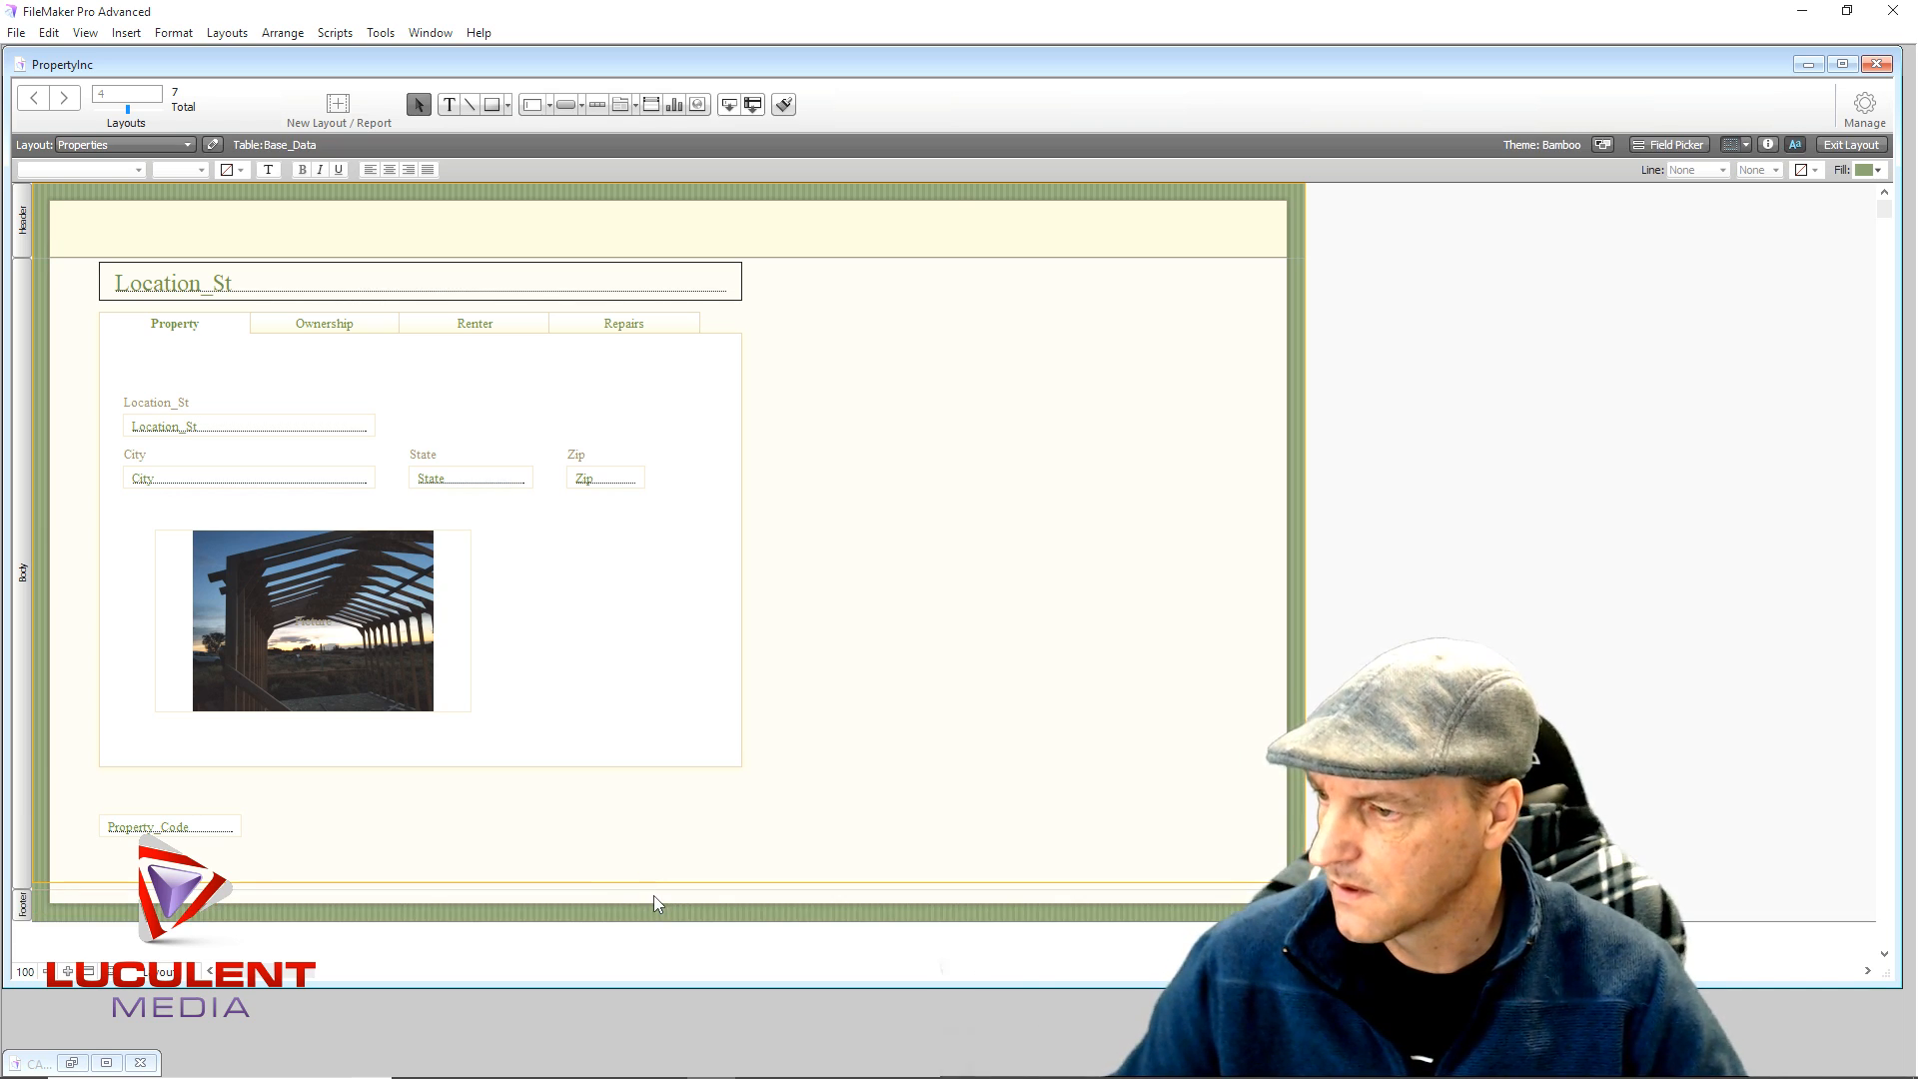
mouse_move(659, 889)
mouse_down()
mouse_move(665, 855)
mouse_move(661, 869)
mouse_up()
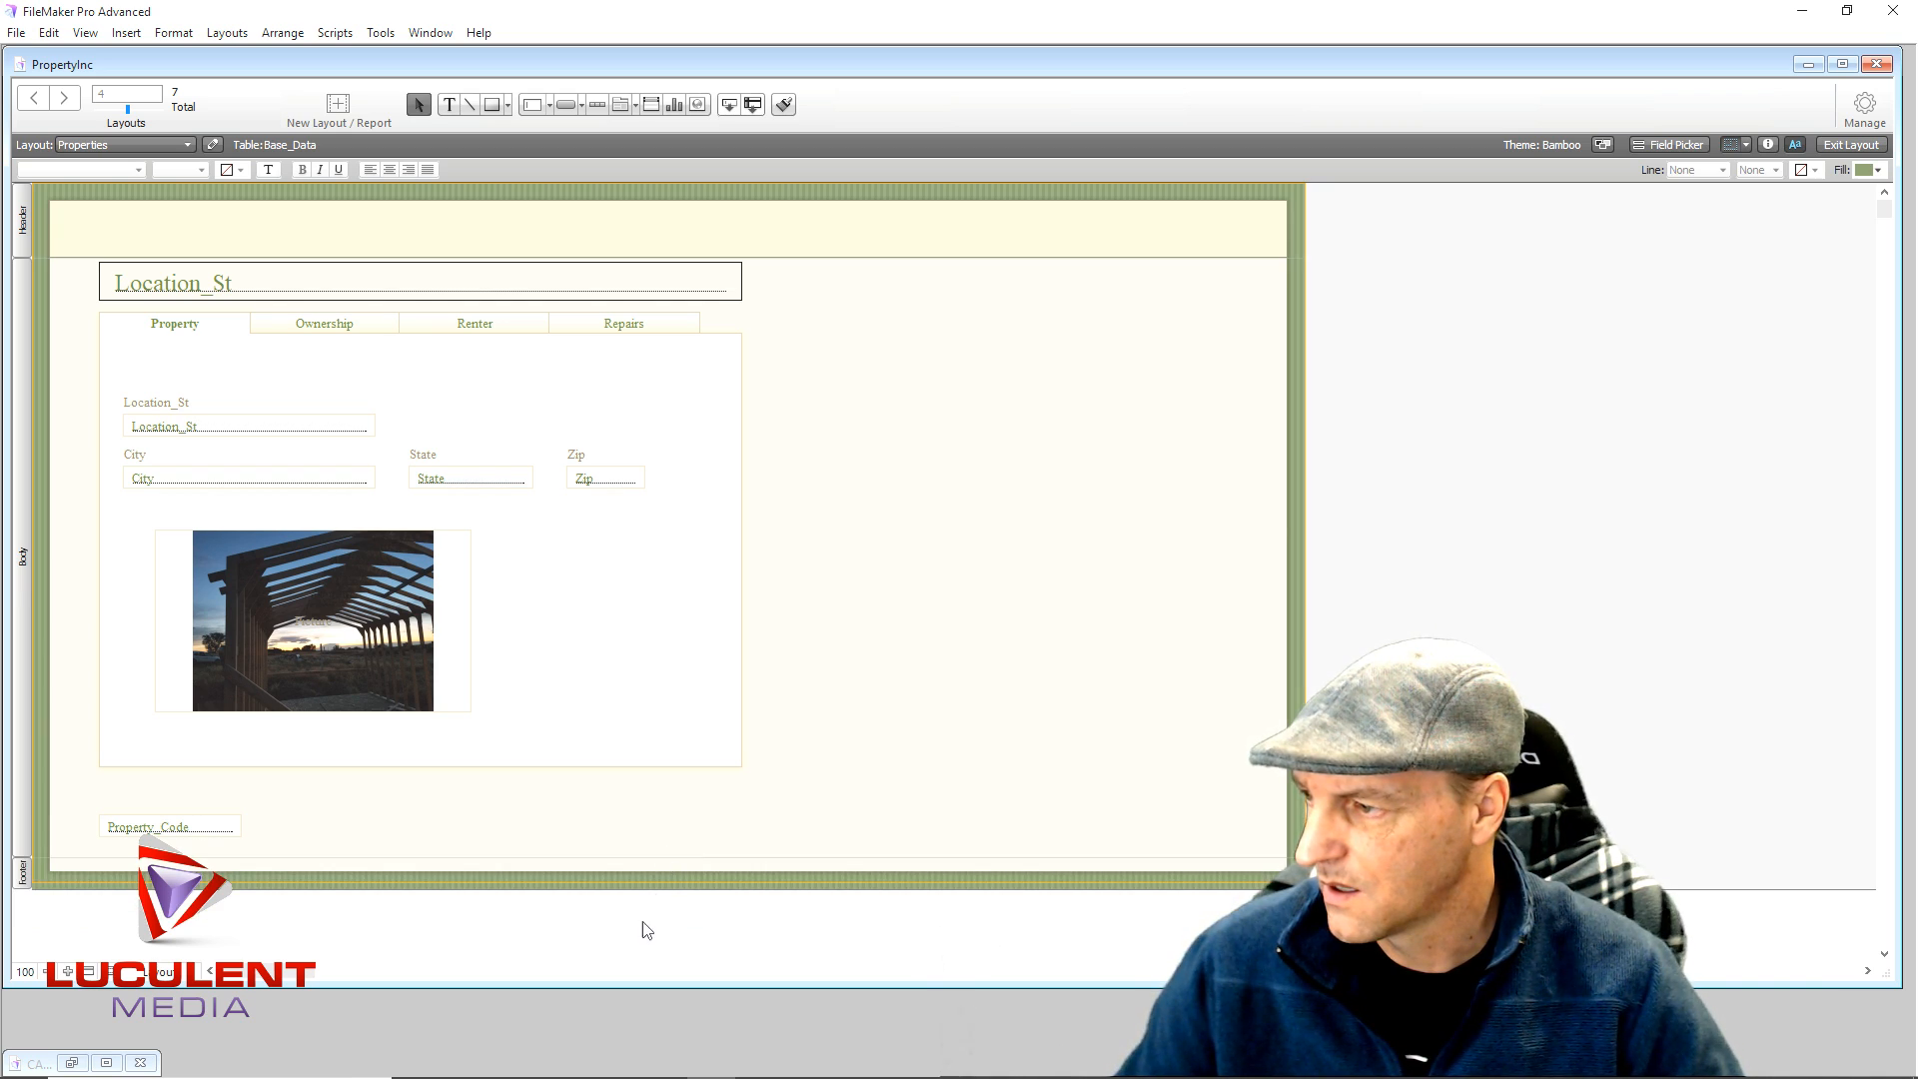
click(644, 858)
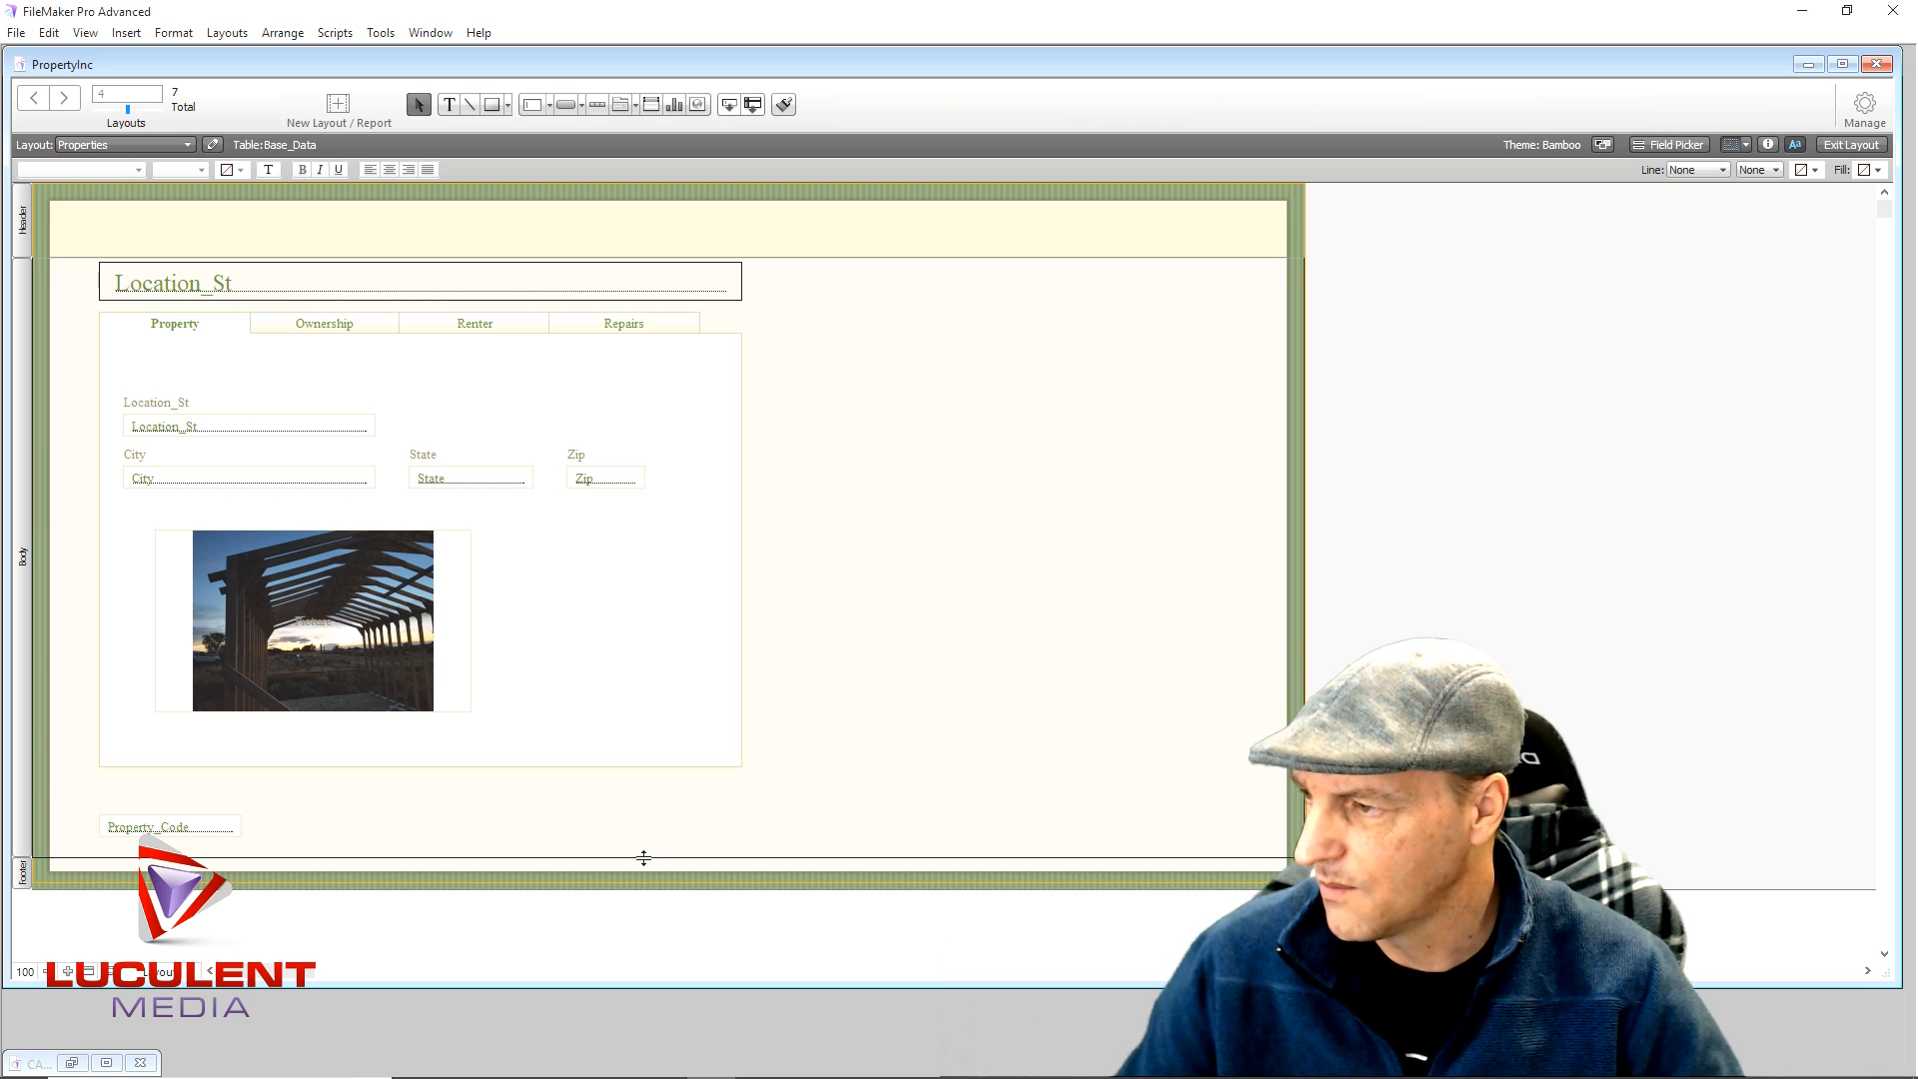
drag(644, 852, 646, 848)
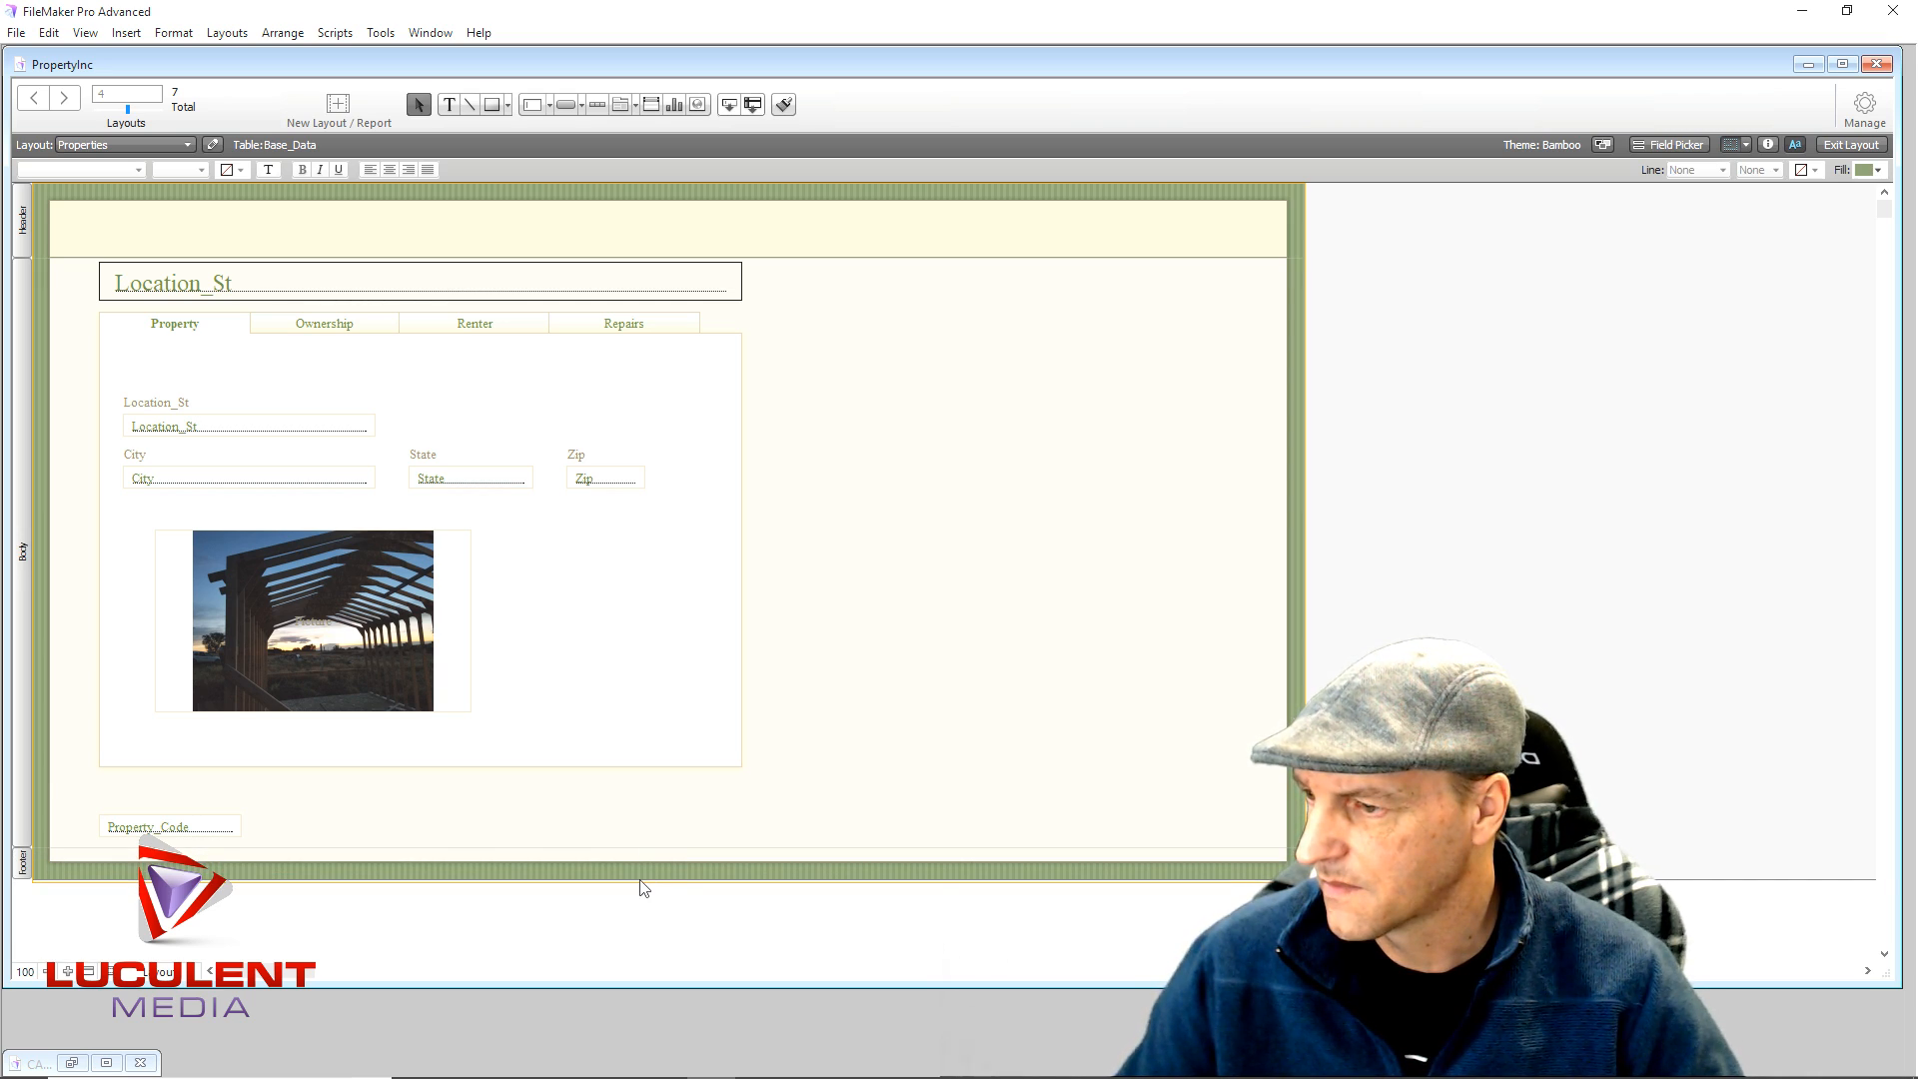
click(640, 877)
drag(641, 885, 647, 880)
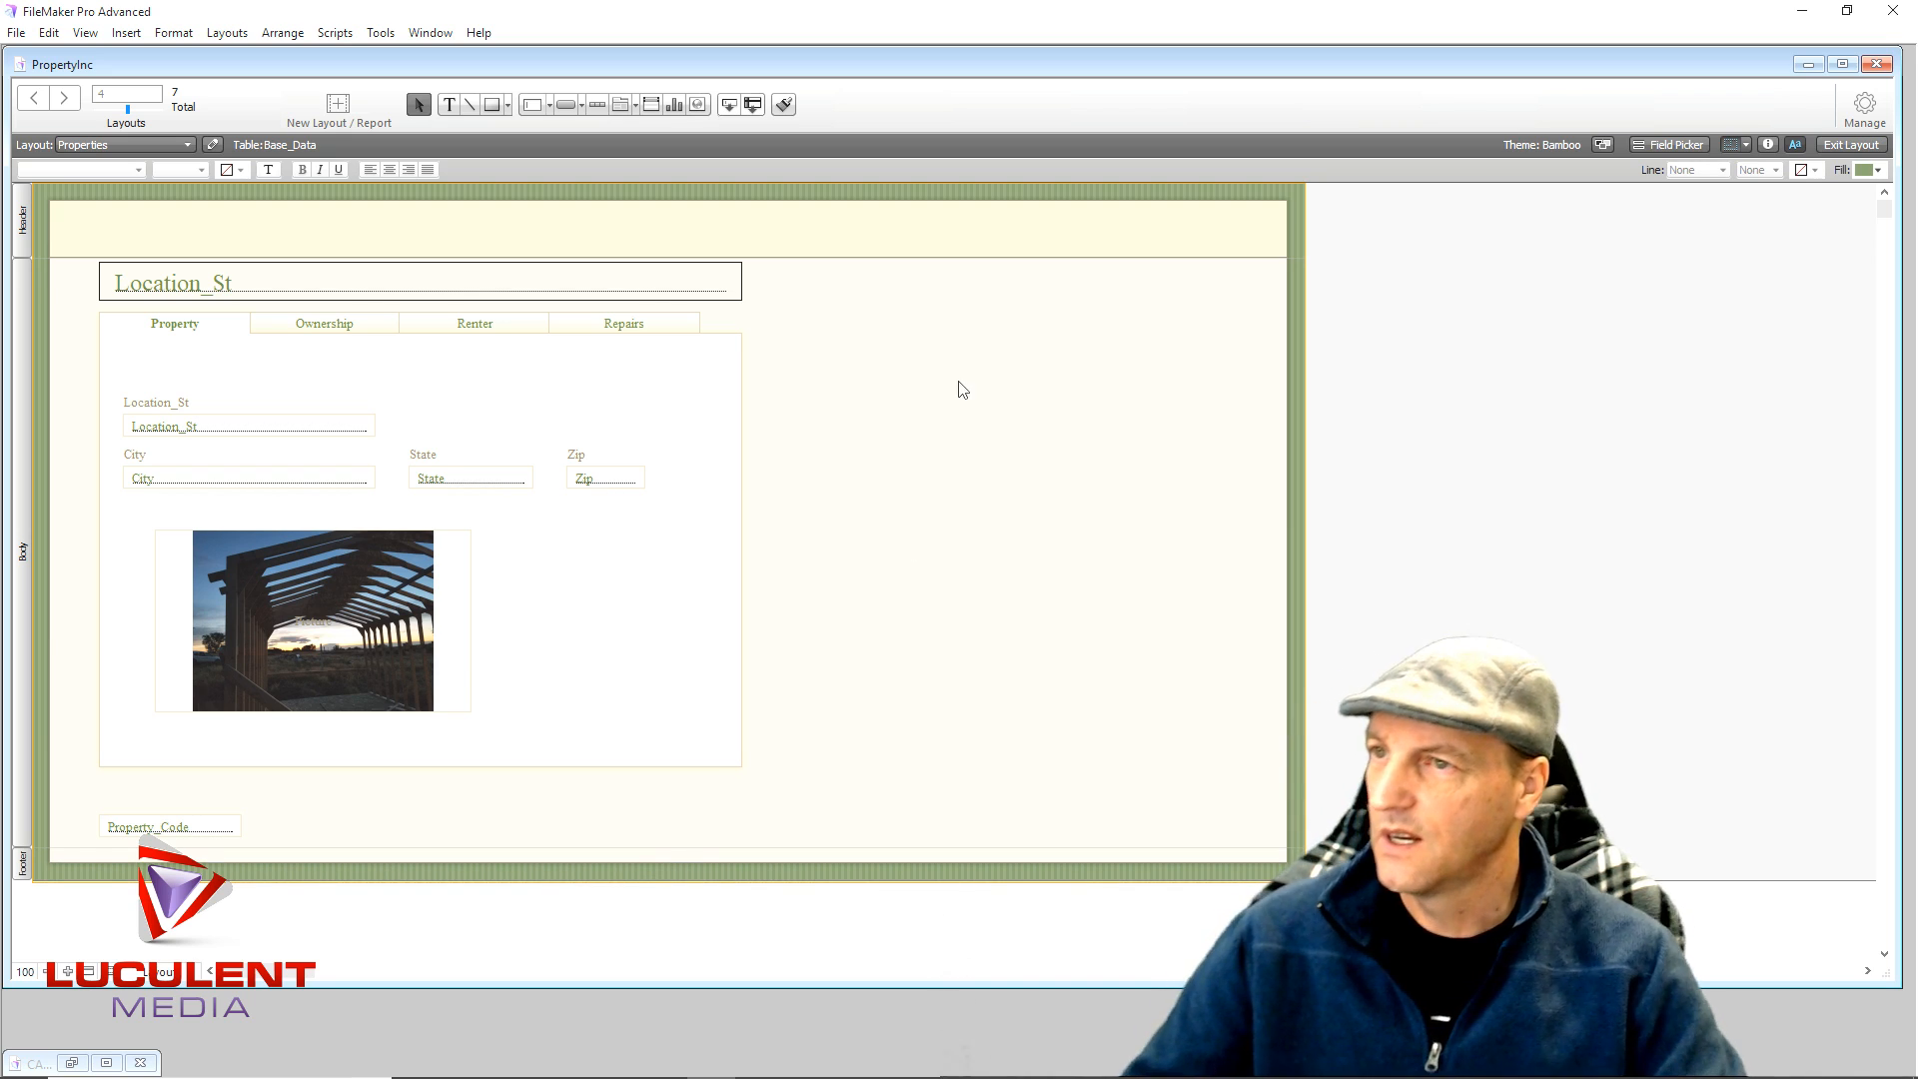
- Draw a button labelled 'Home' in the header and set it to run a single step
click(566, 104)
drag(1008, 210, 1108, 240)
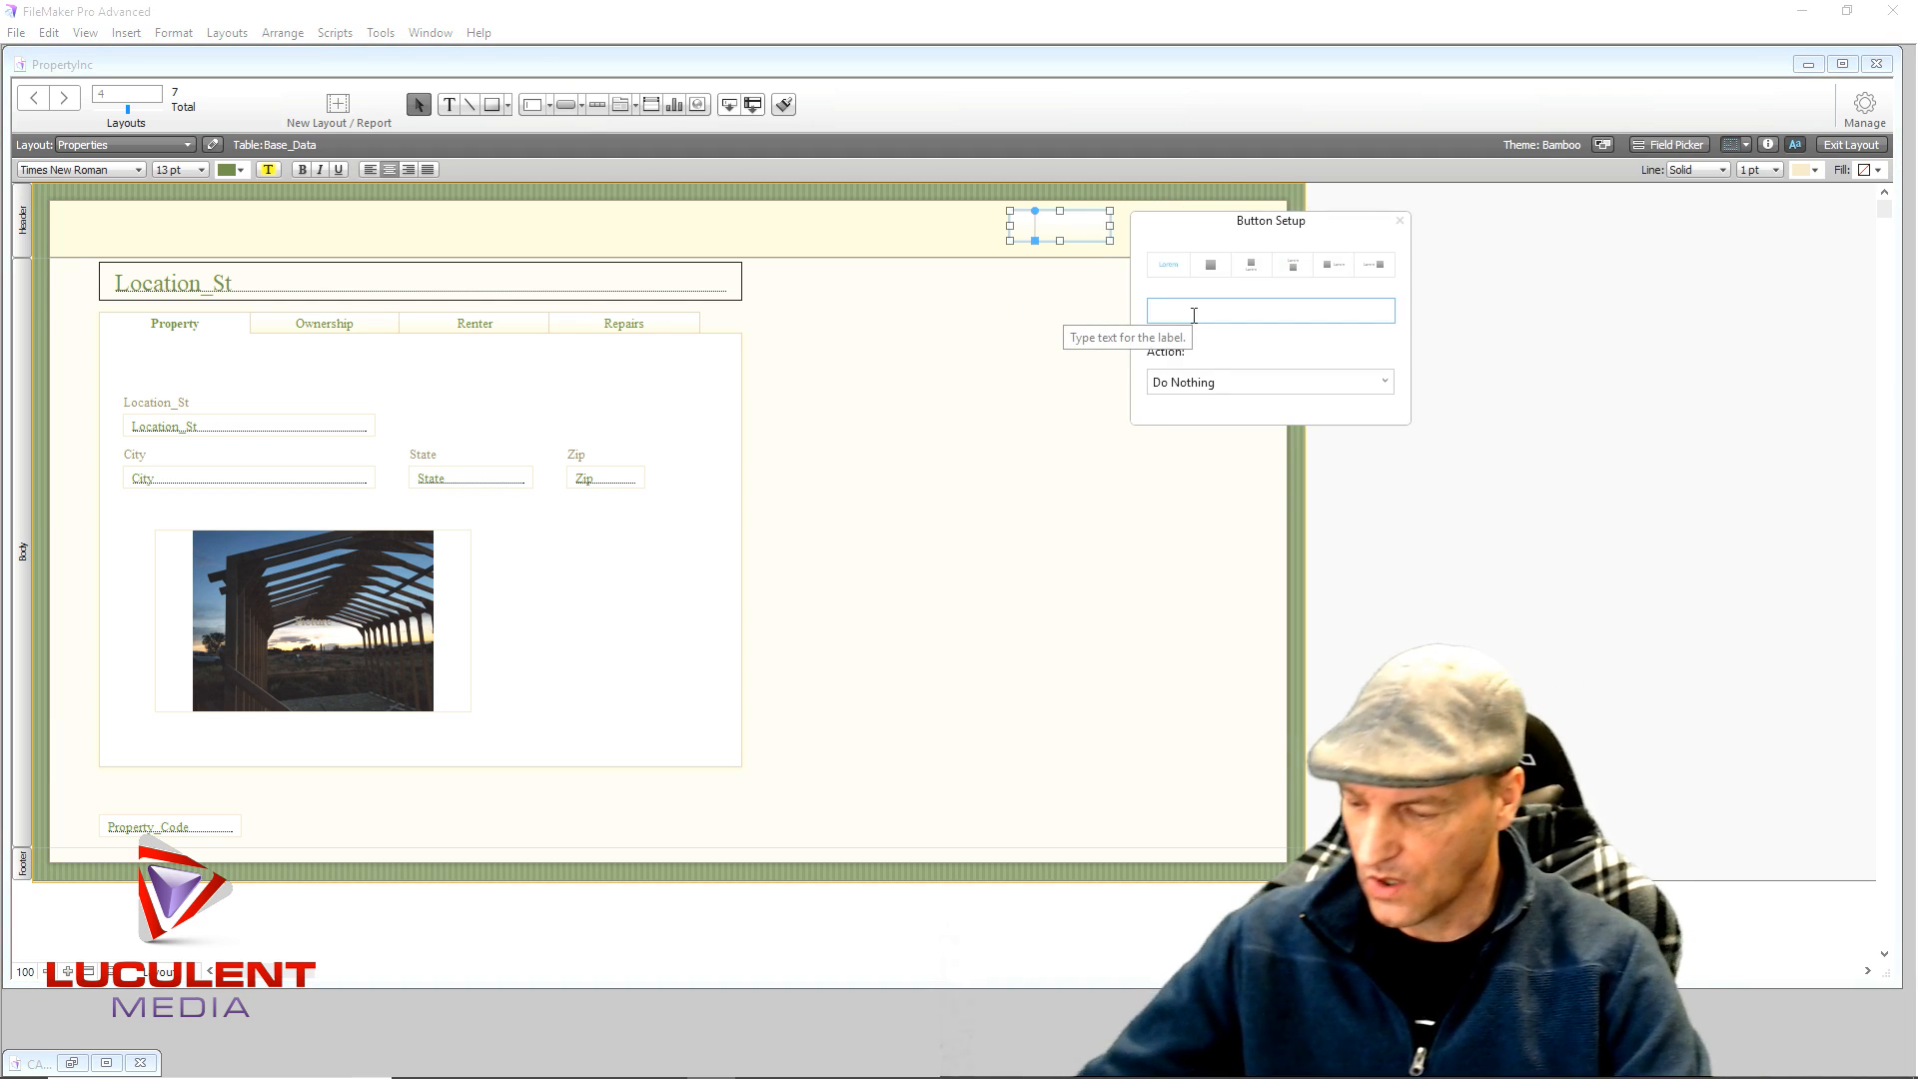
text(Home)
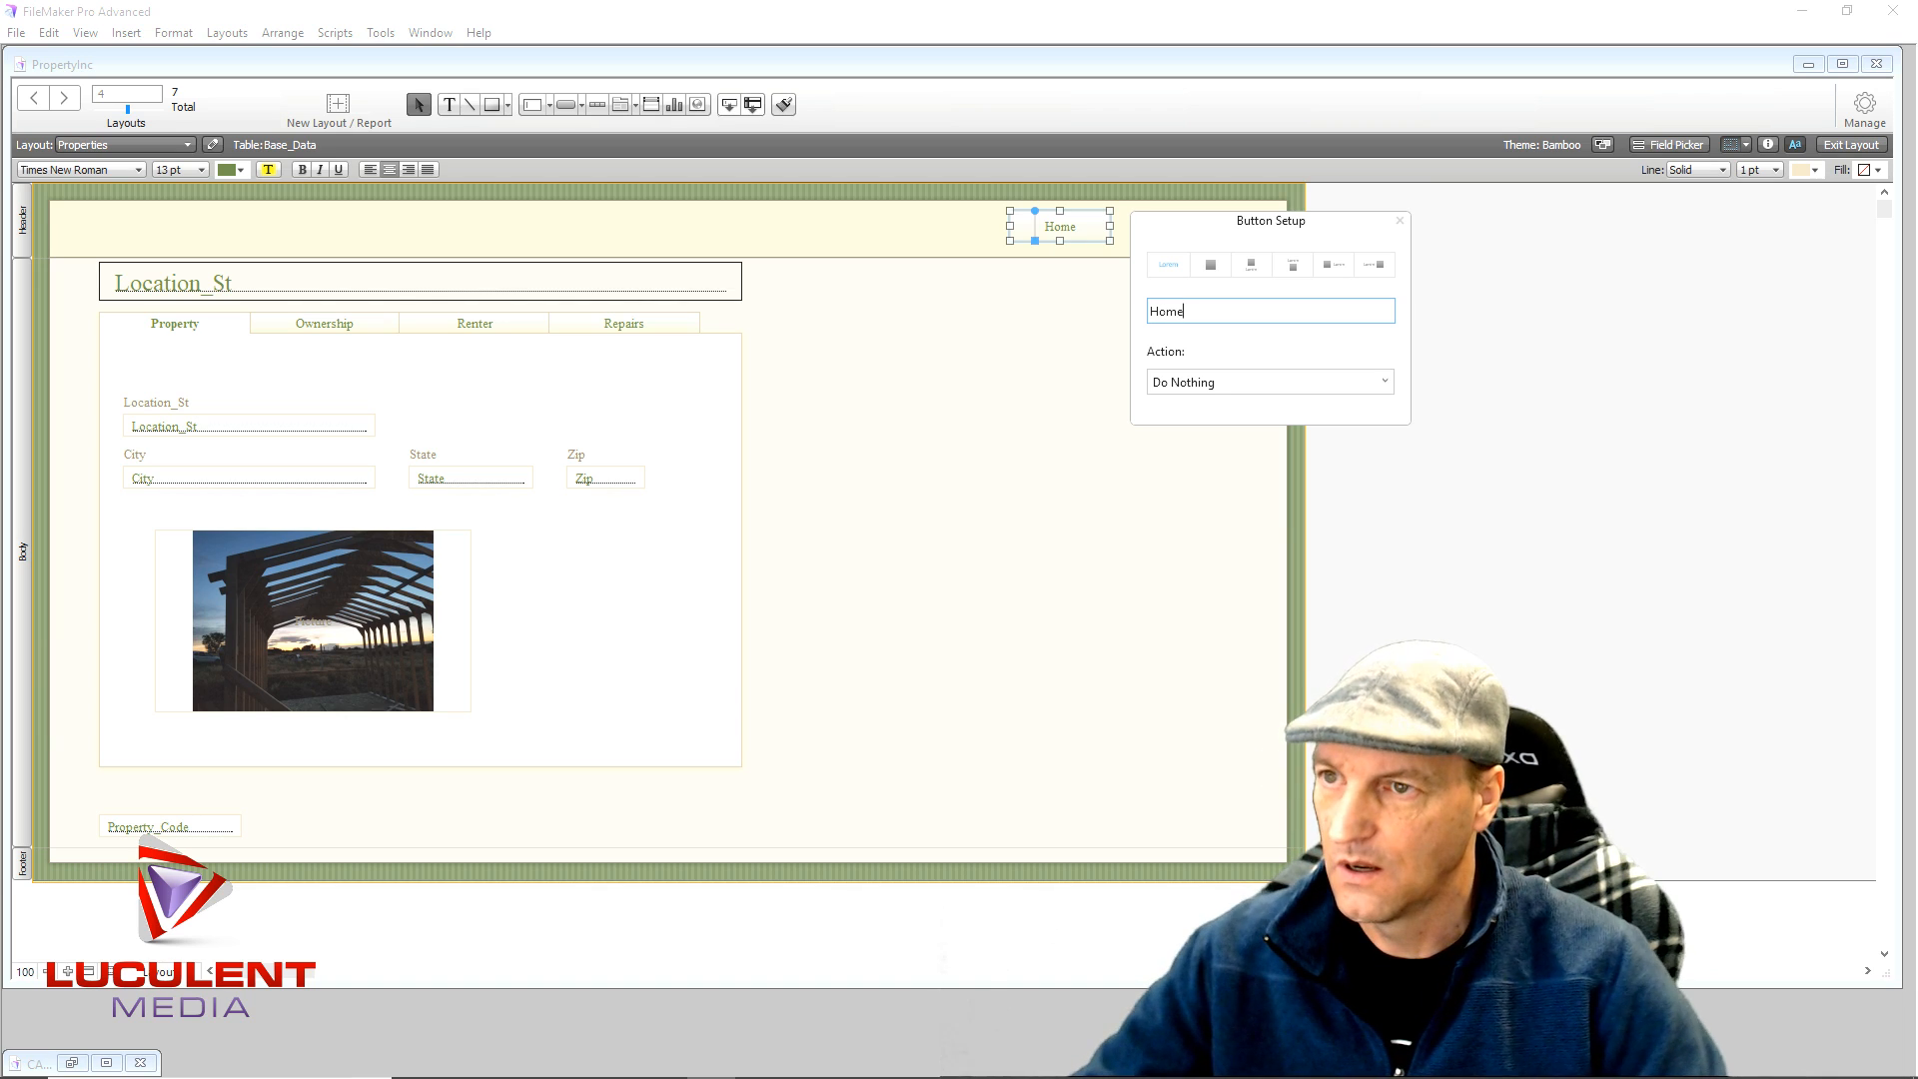
click(1231, 386)
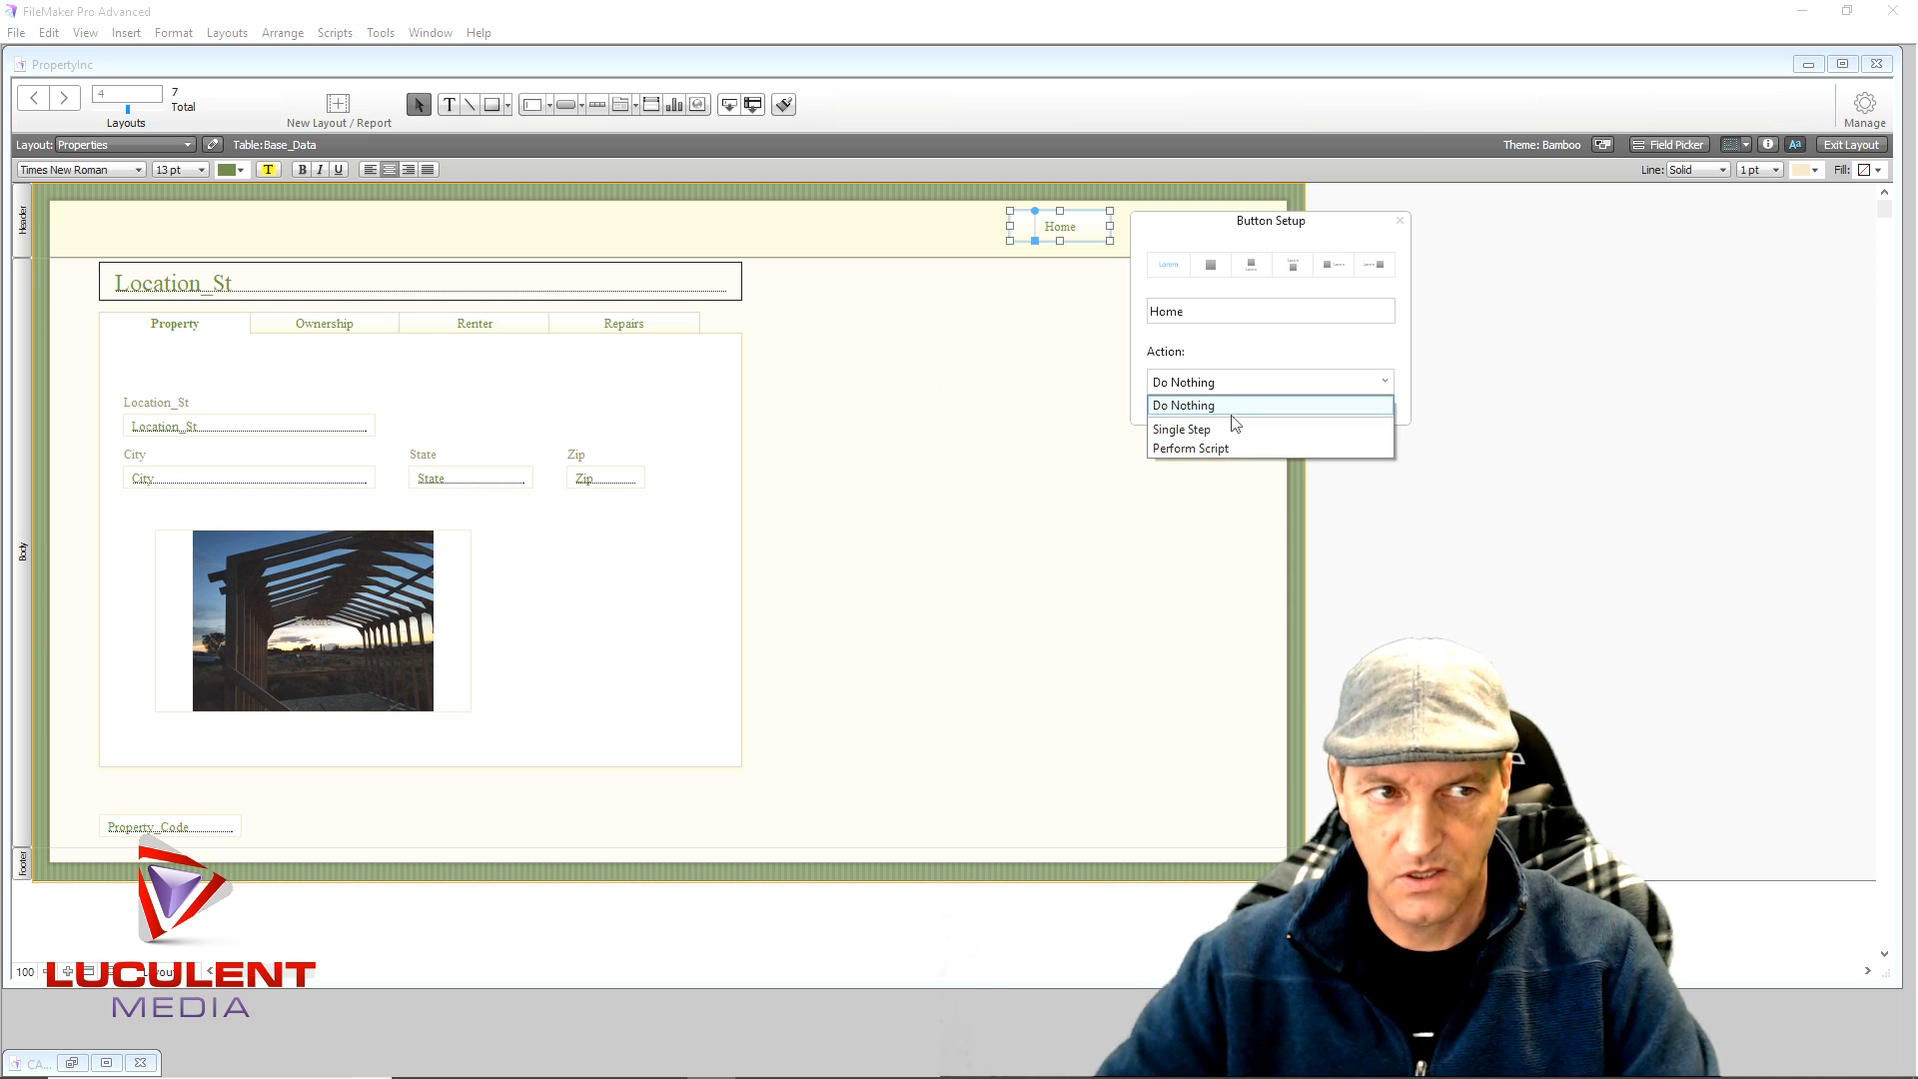
click(1235, 420)
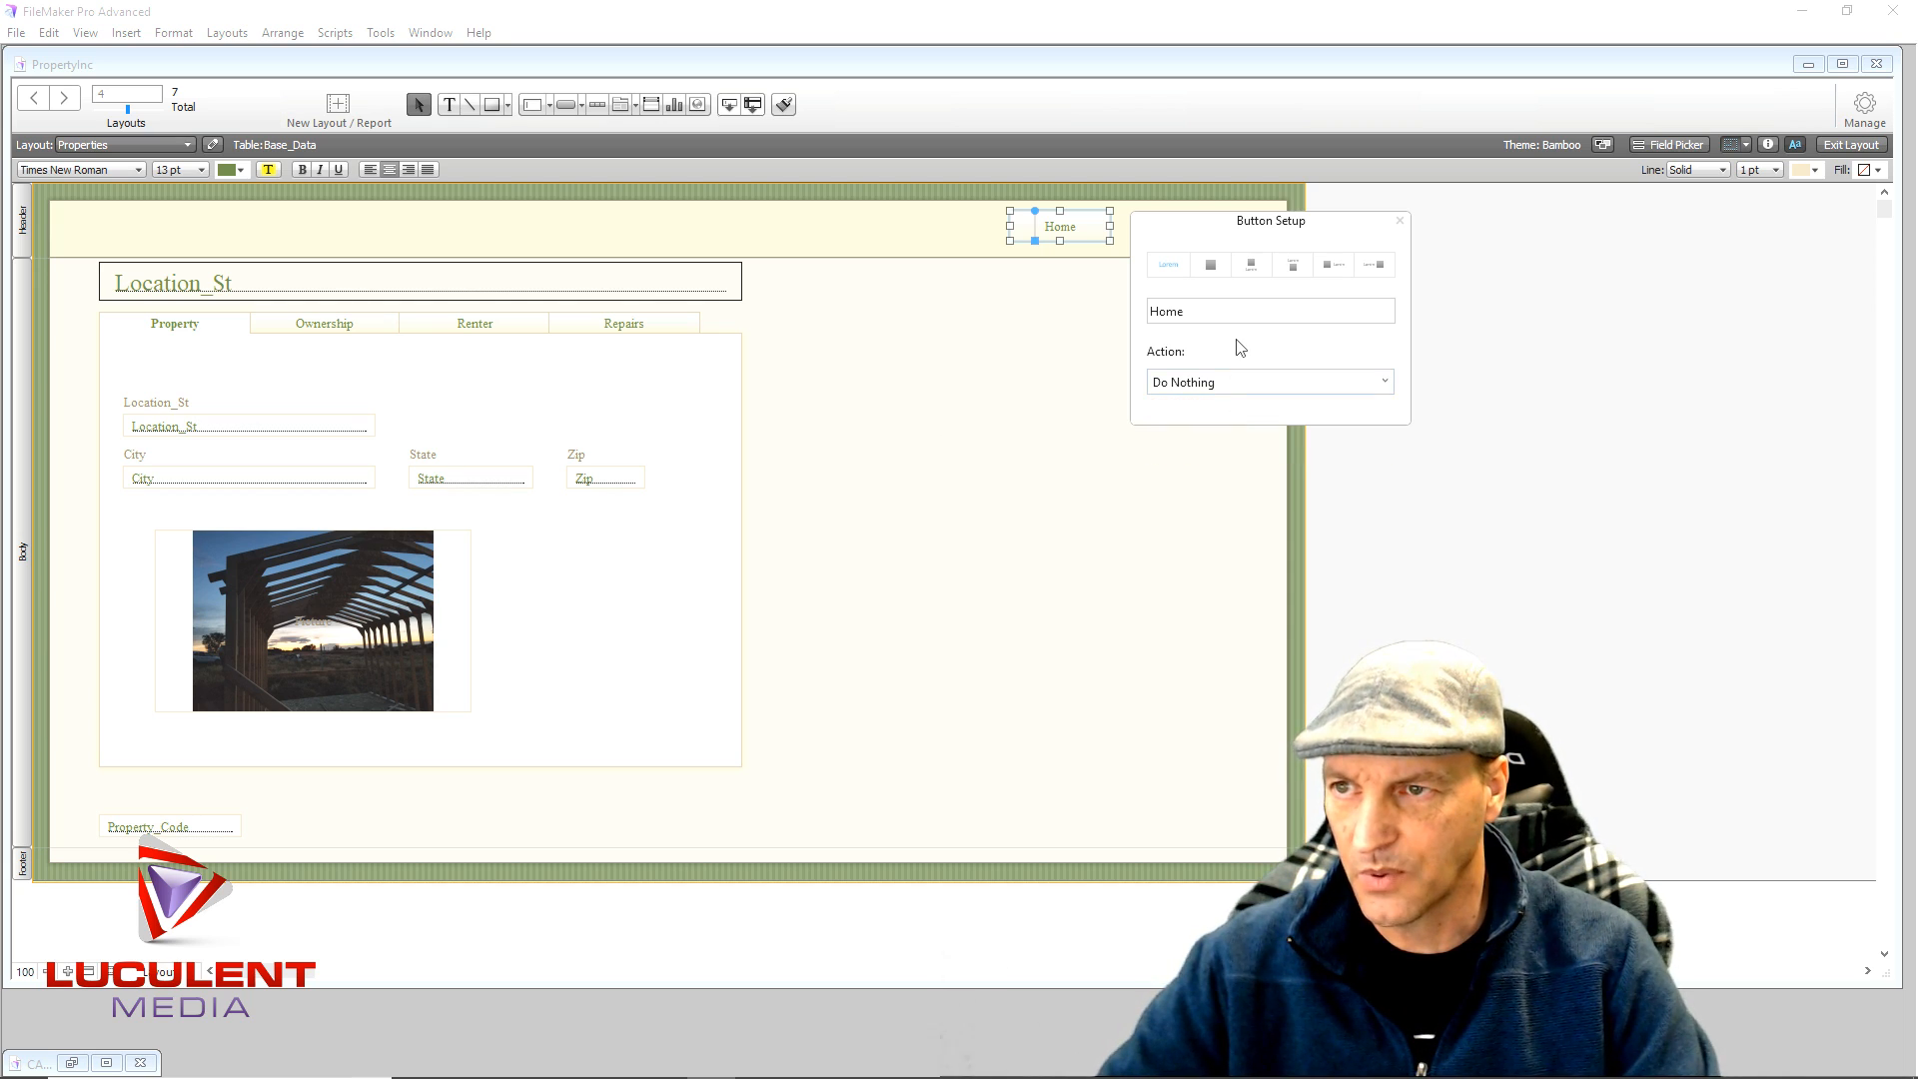
click(1226, 381)
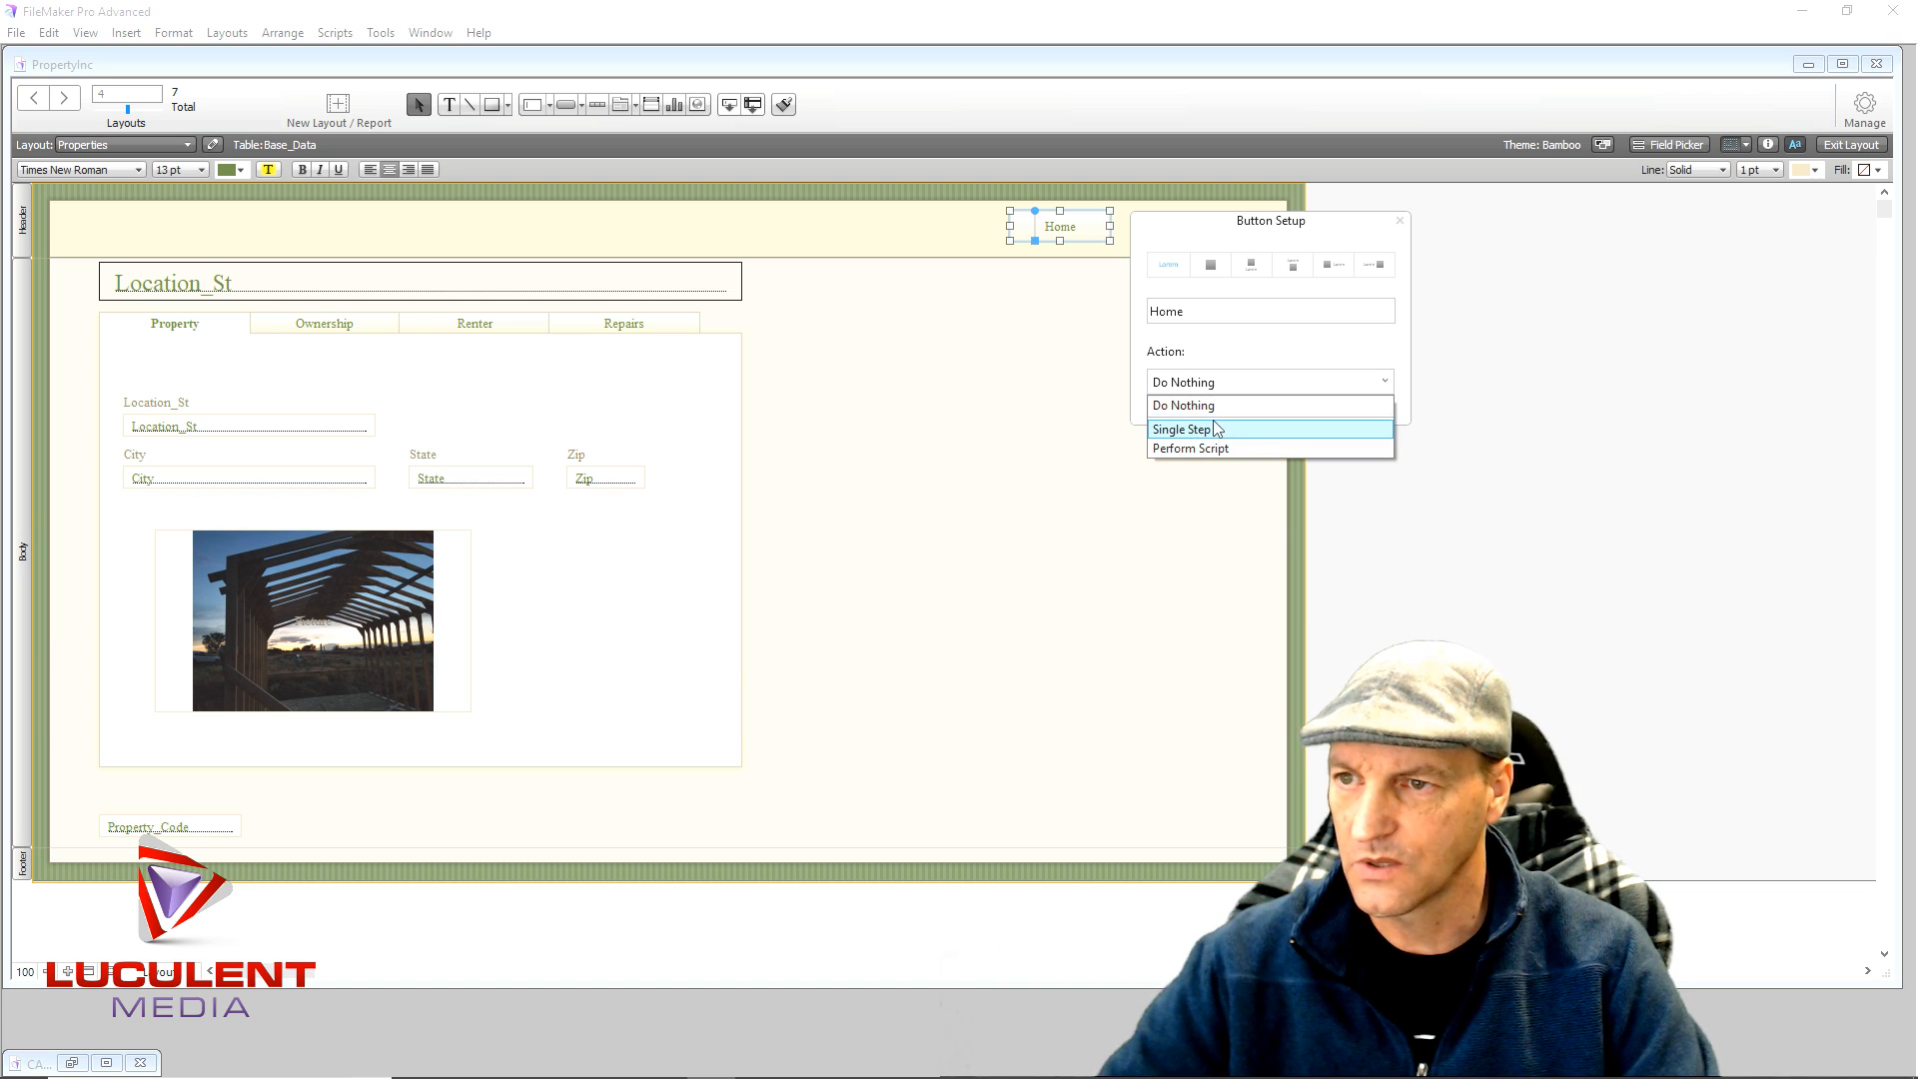
click(1216, 429)
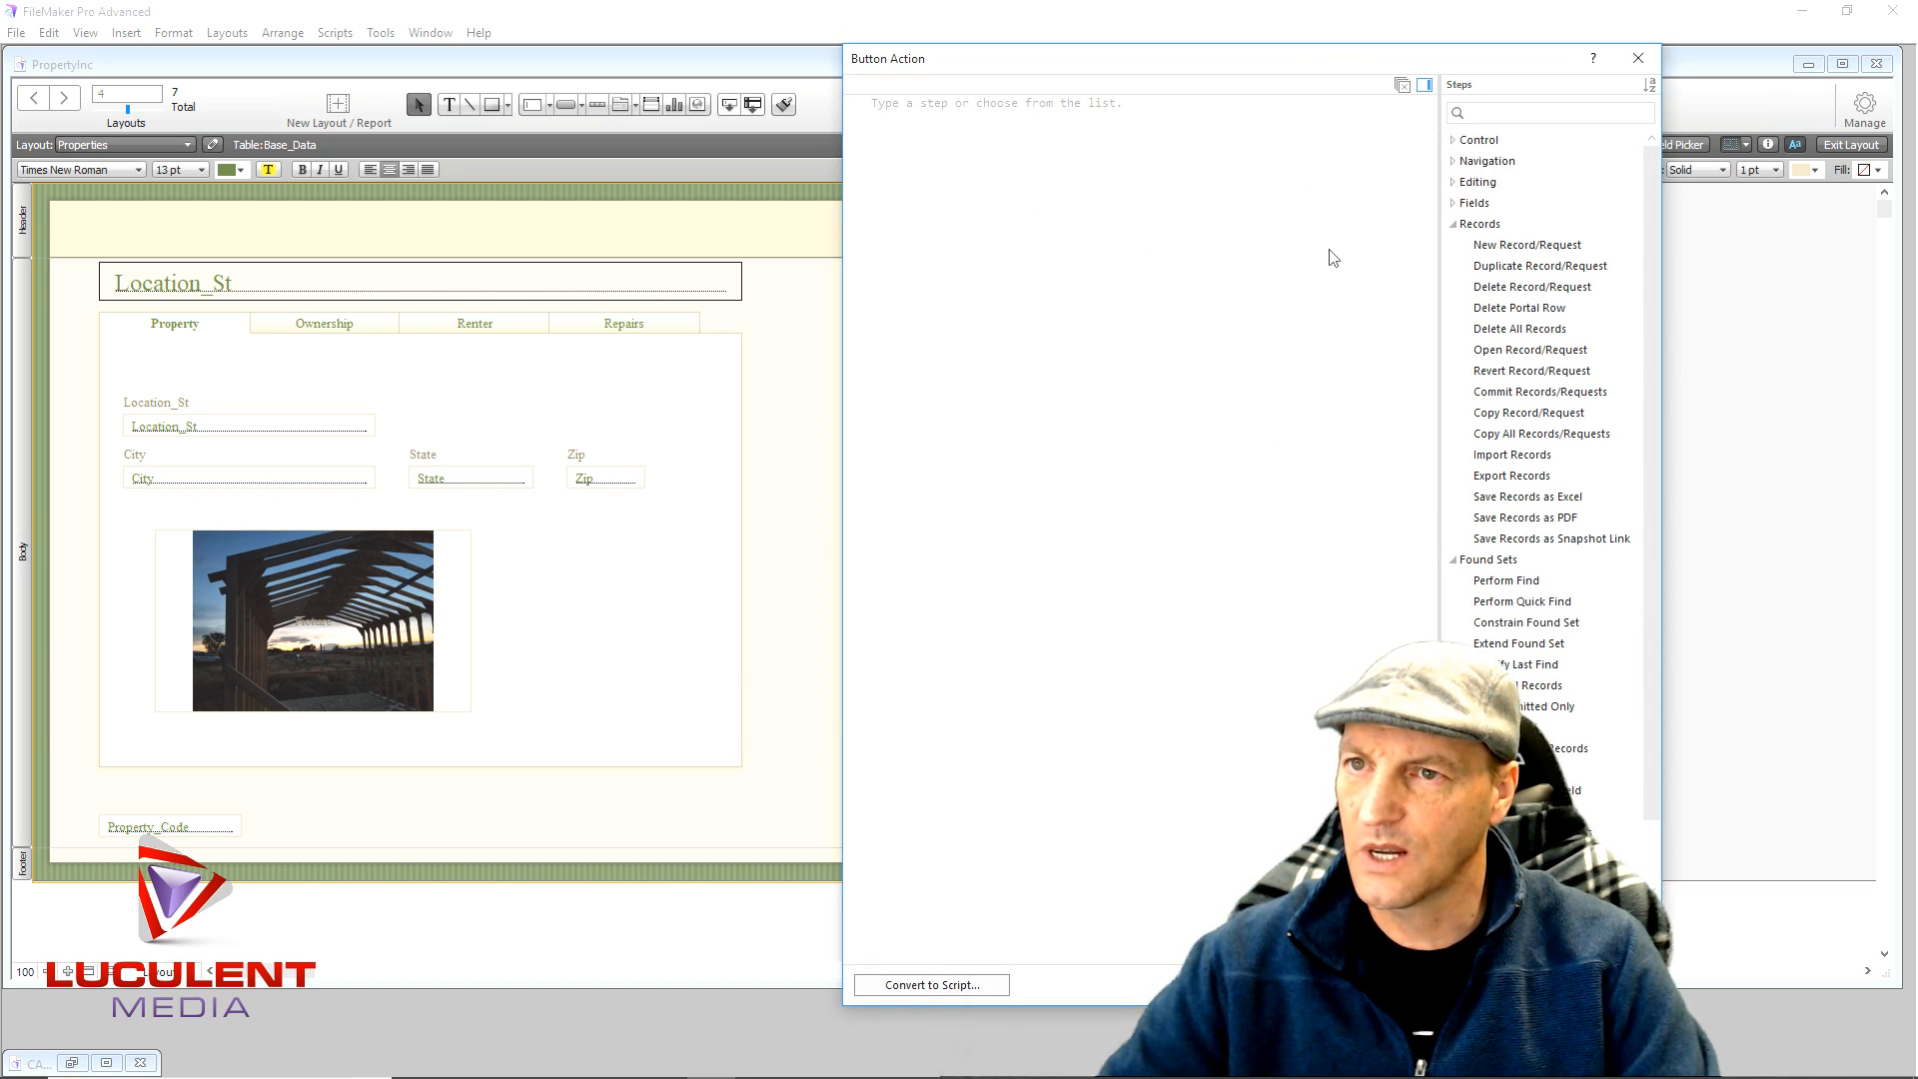
- Make the Home button go to the PropertyInc layout, with a hand cursor on hover
text(Go to Layout [original layout)
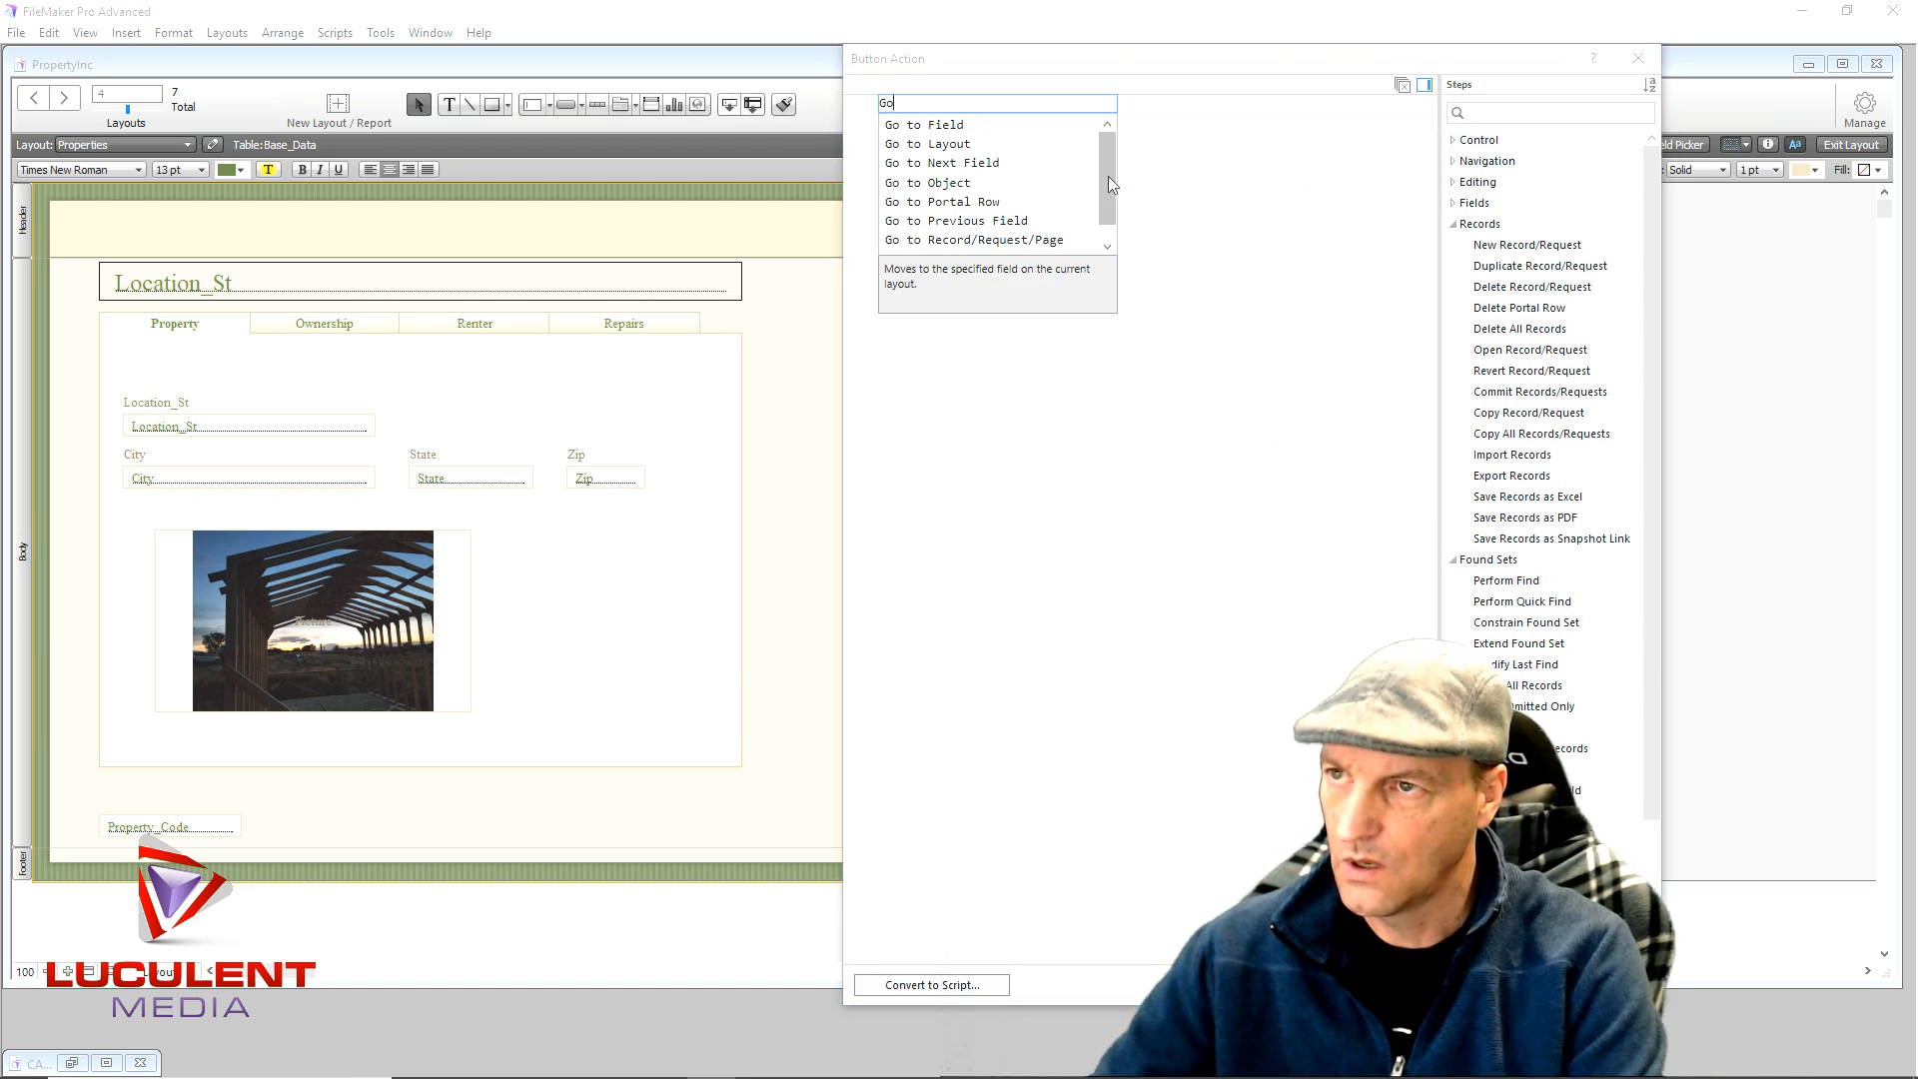
click(946, 145)
click(1029, 105)
click(1010, 135)
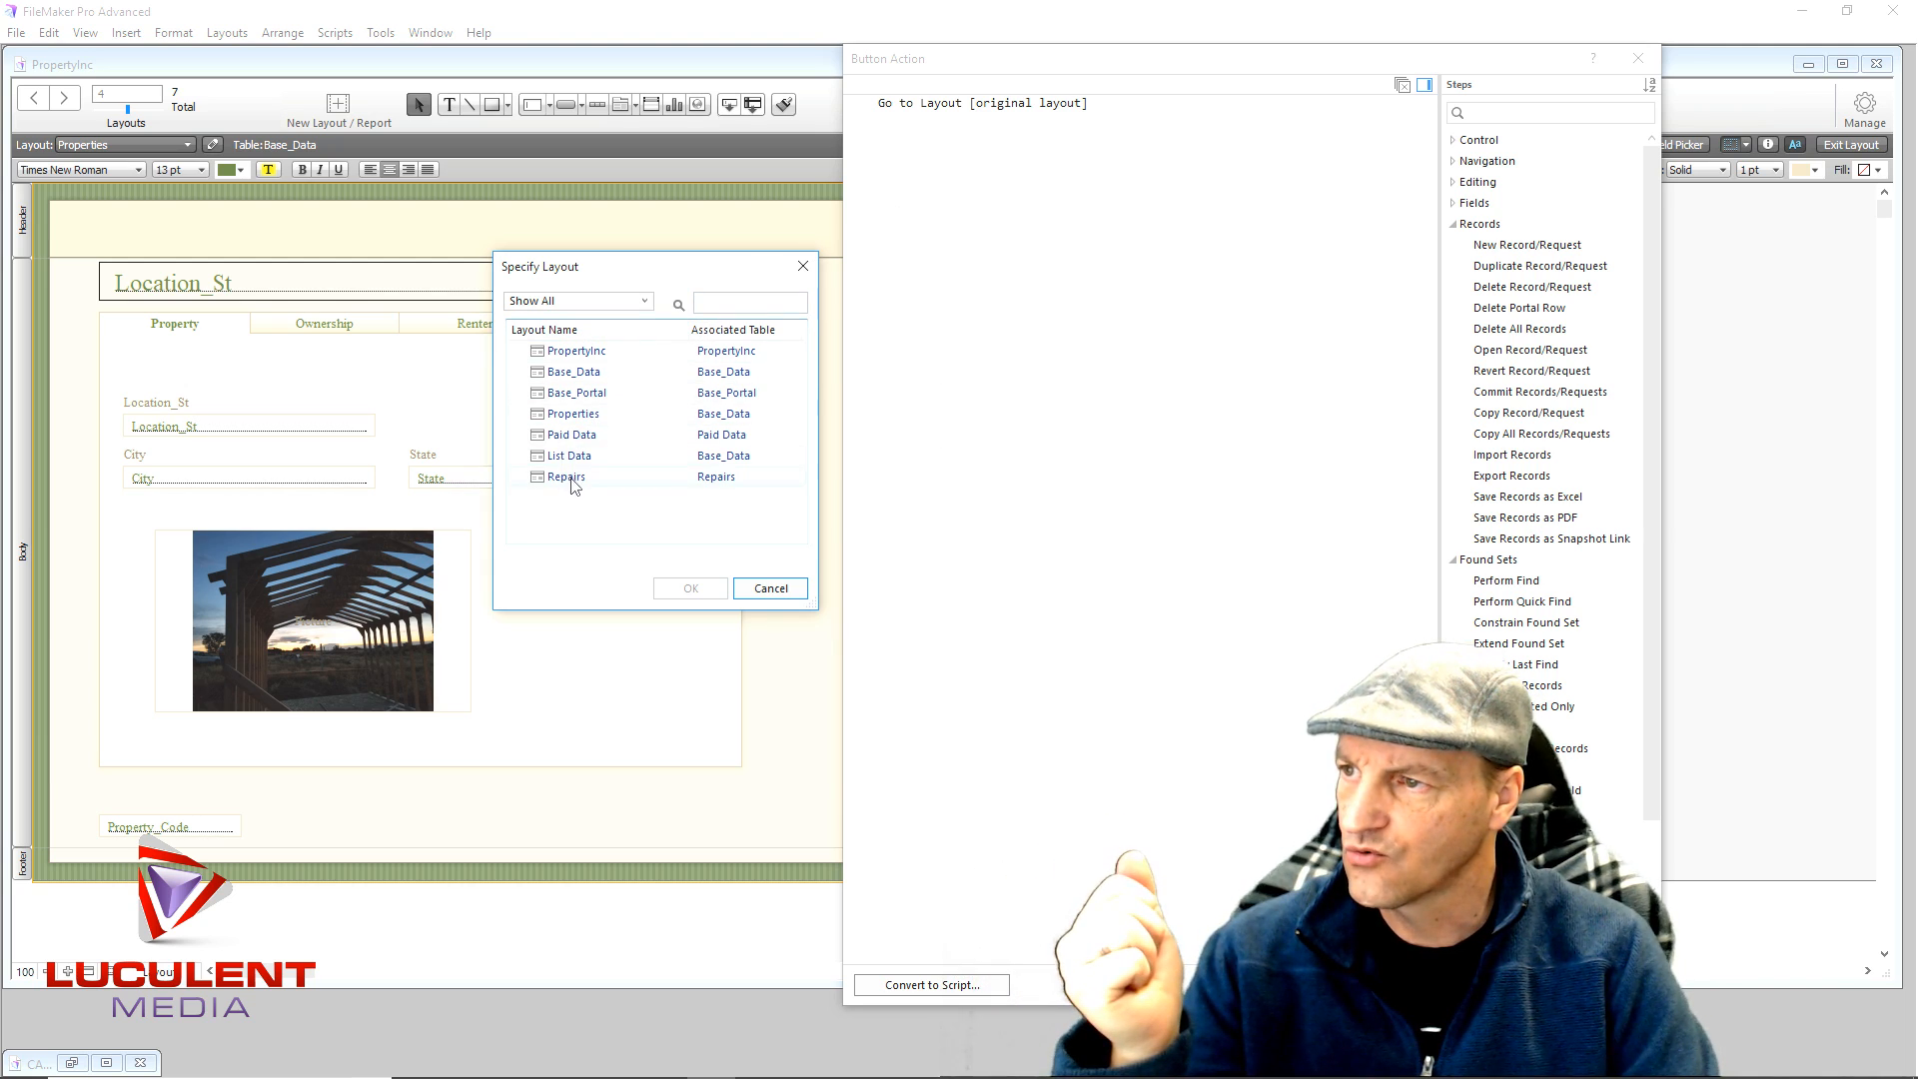
double_click(580, 351)
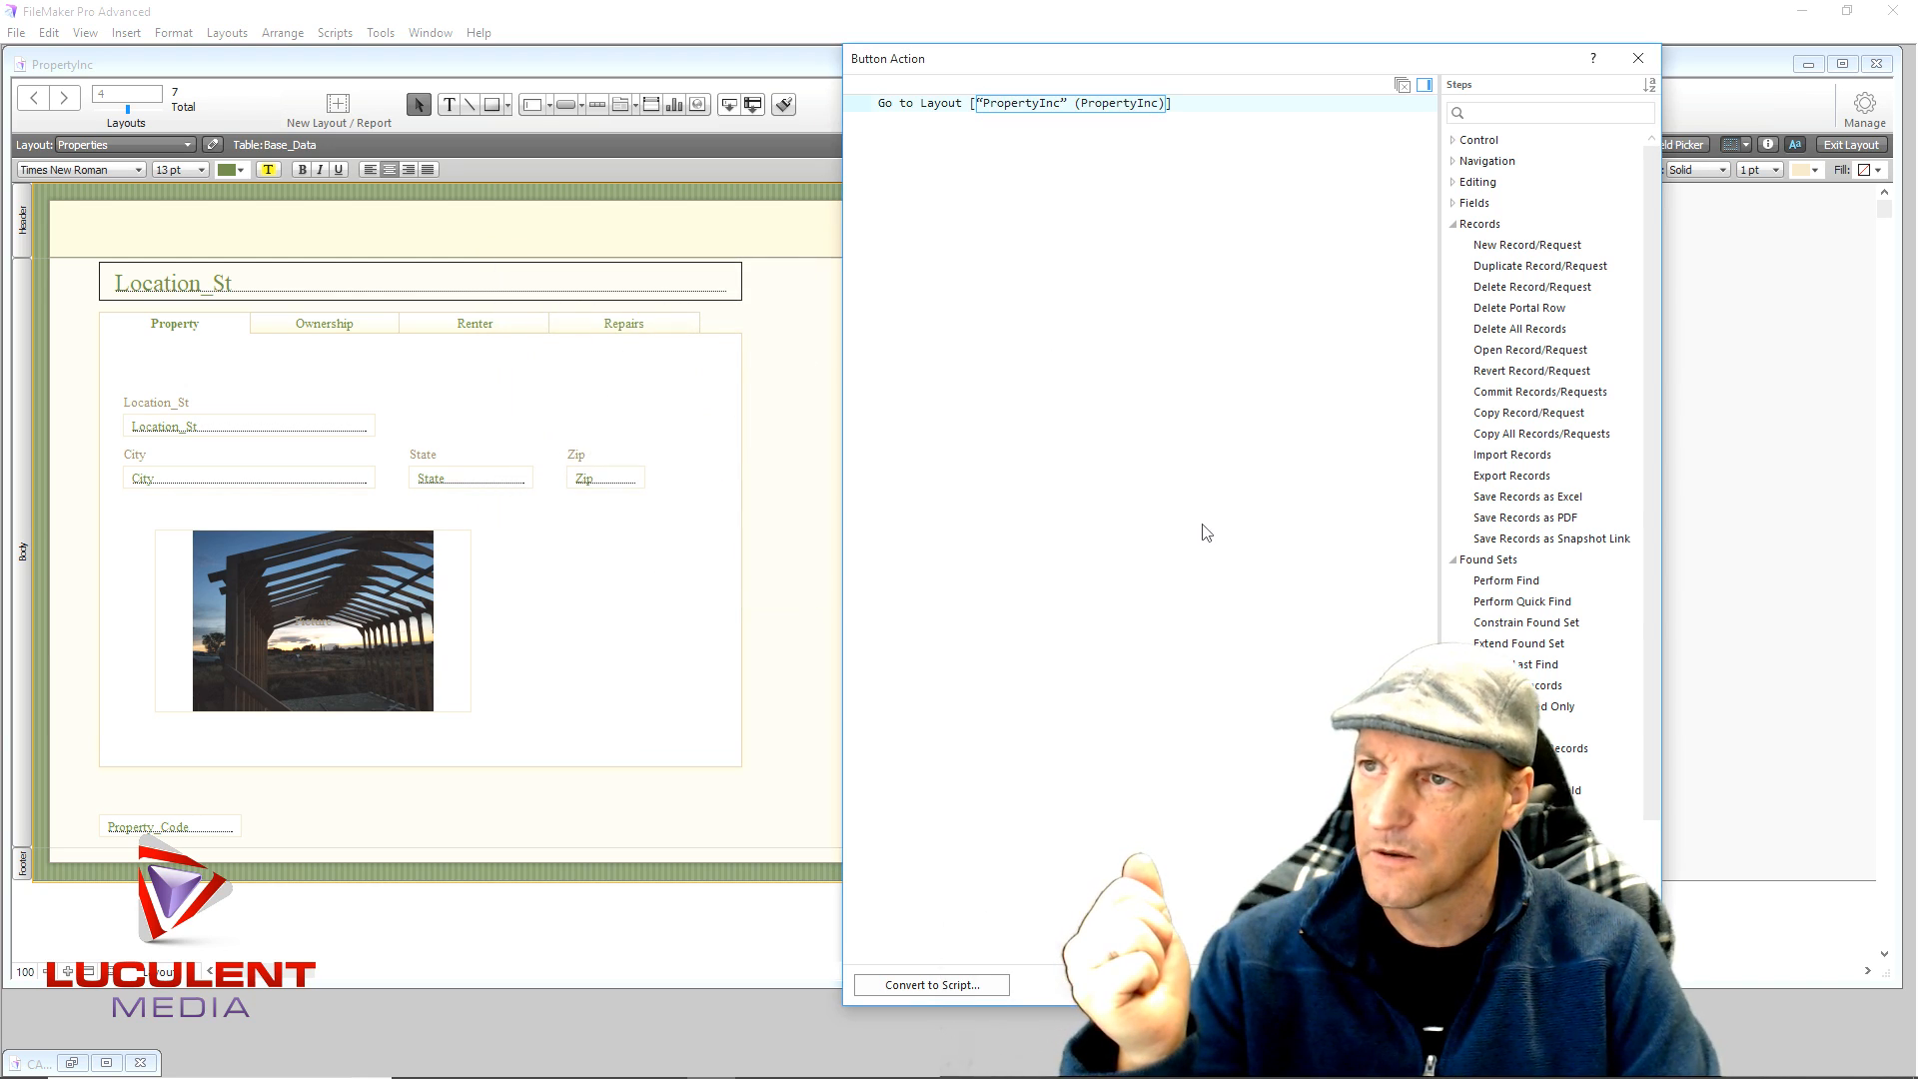
click(1521, 985)
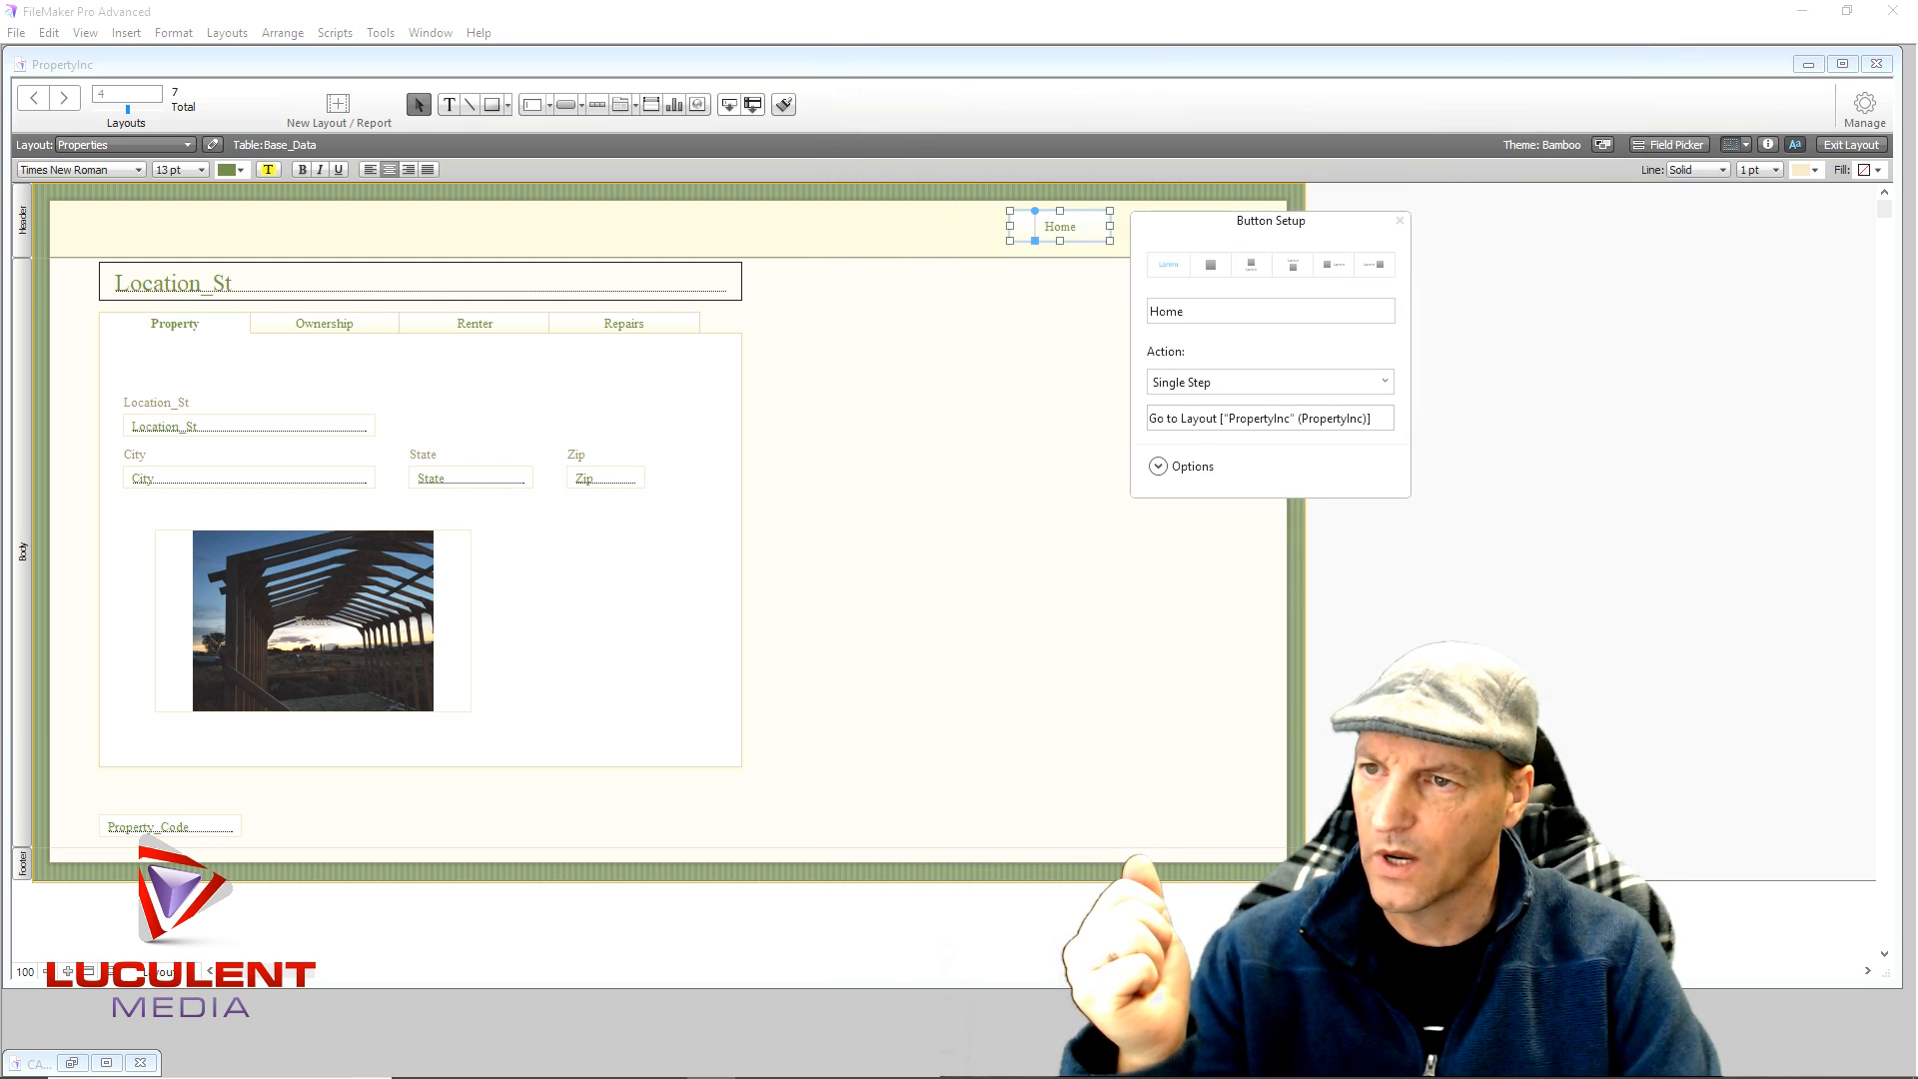
click(1159, 467)
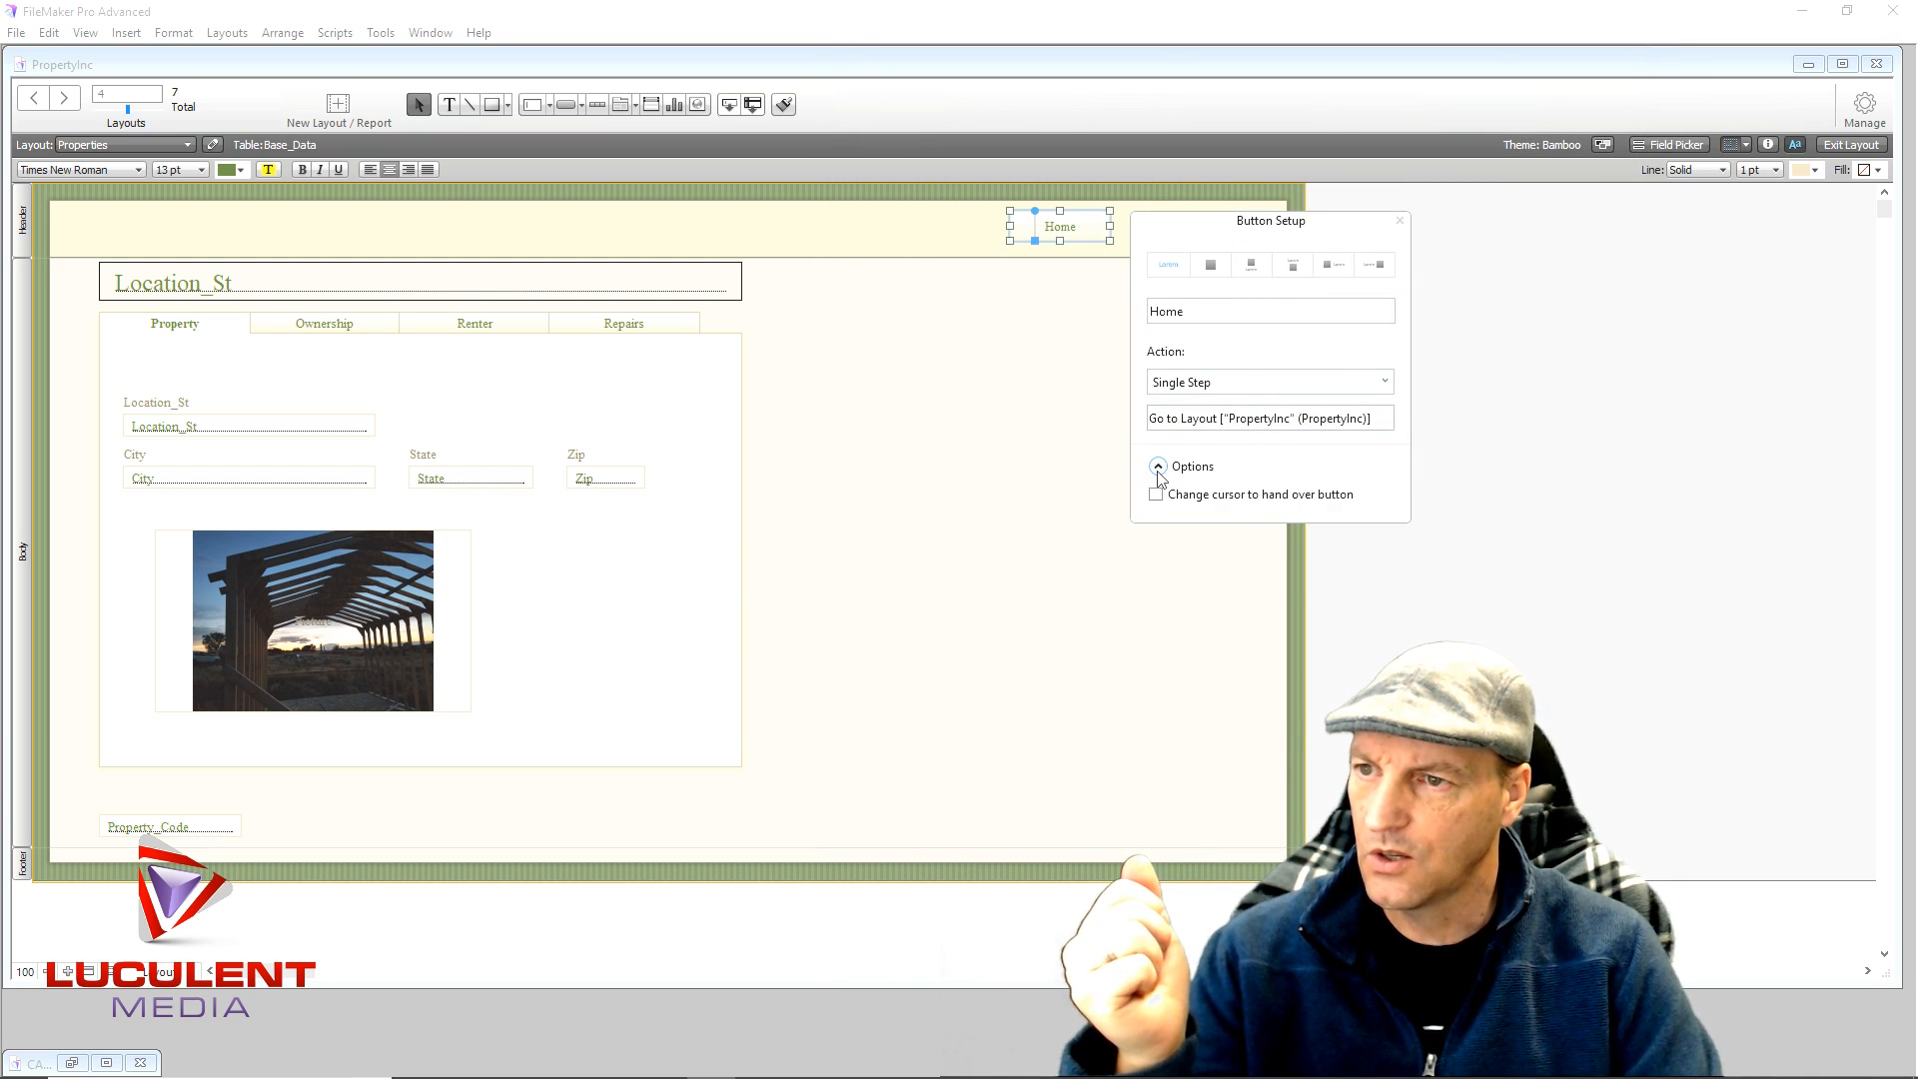
click(1156, 495)
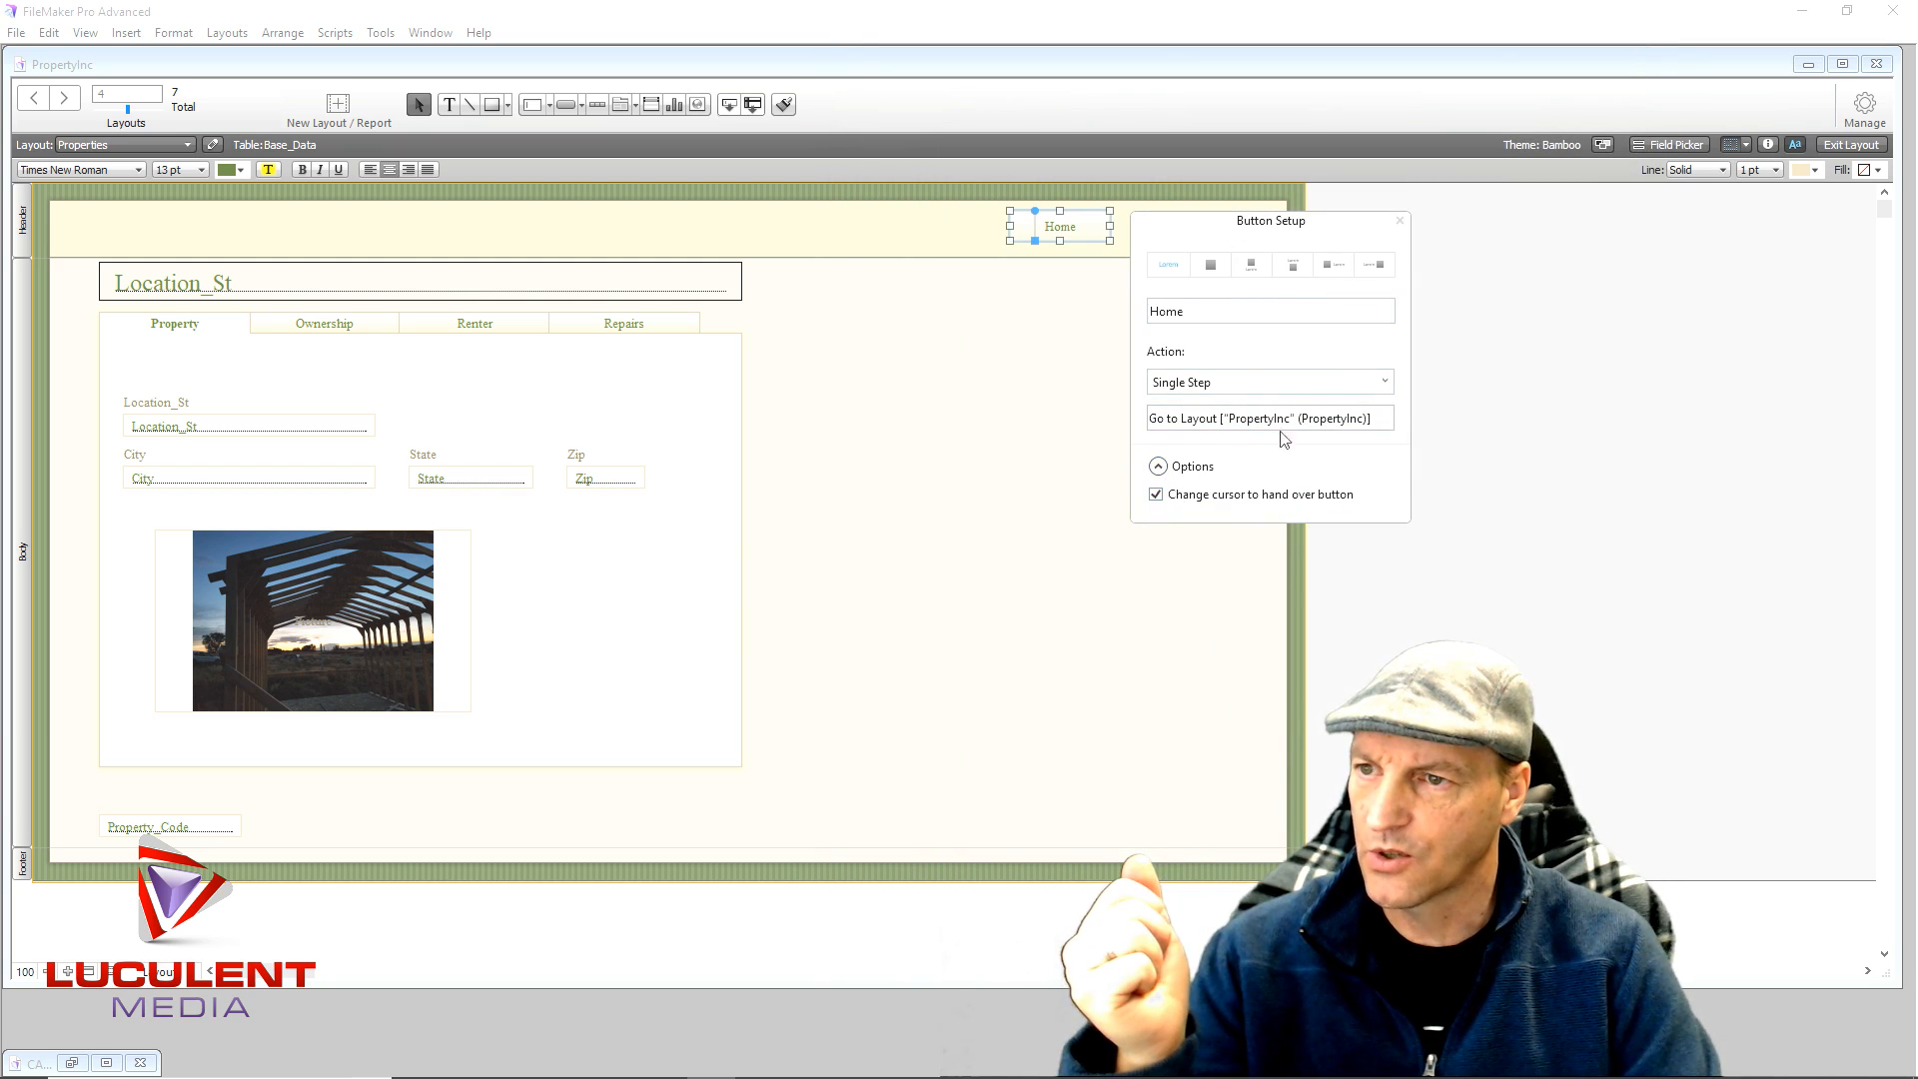
click(1399, 221)
- Move the Home button right in the header and give it a dark green border
click(1074, 328)
click(1068, 230)
drag(1068, 230, 1190, 233)
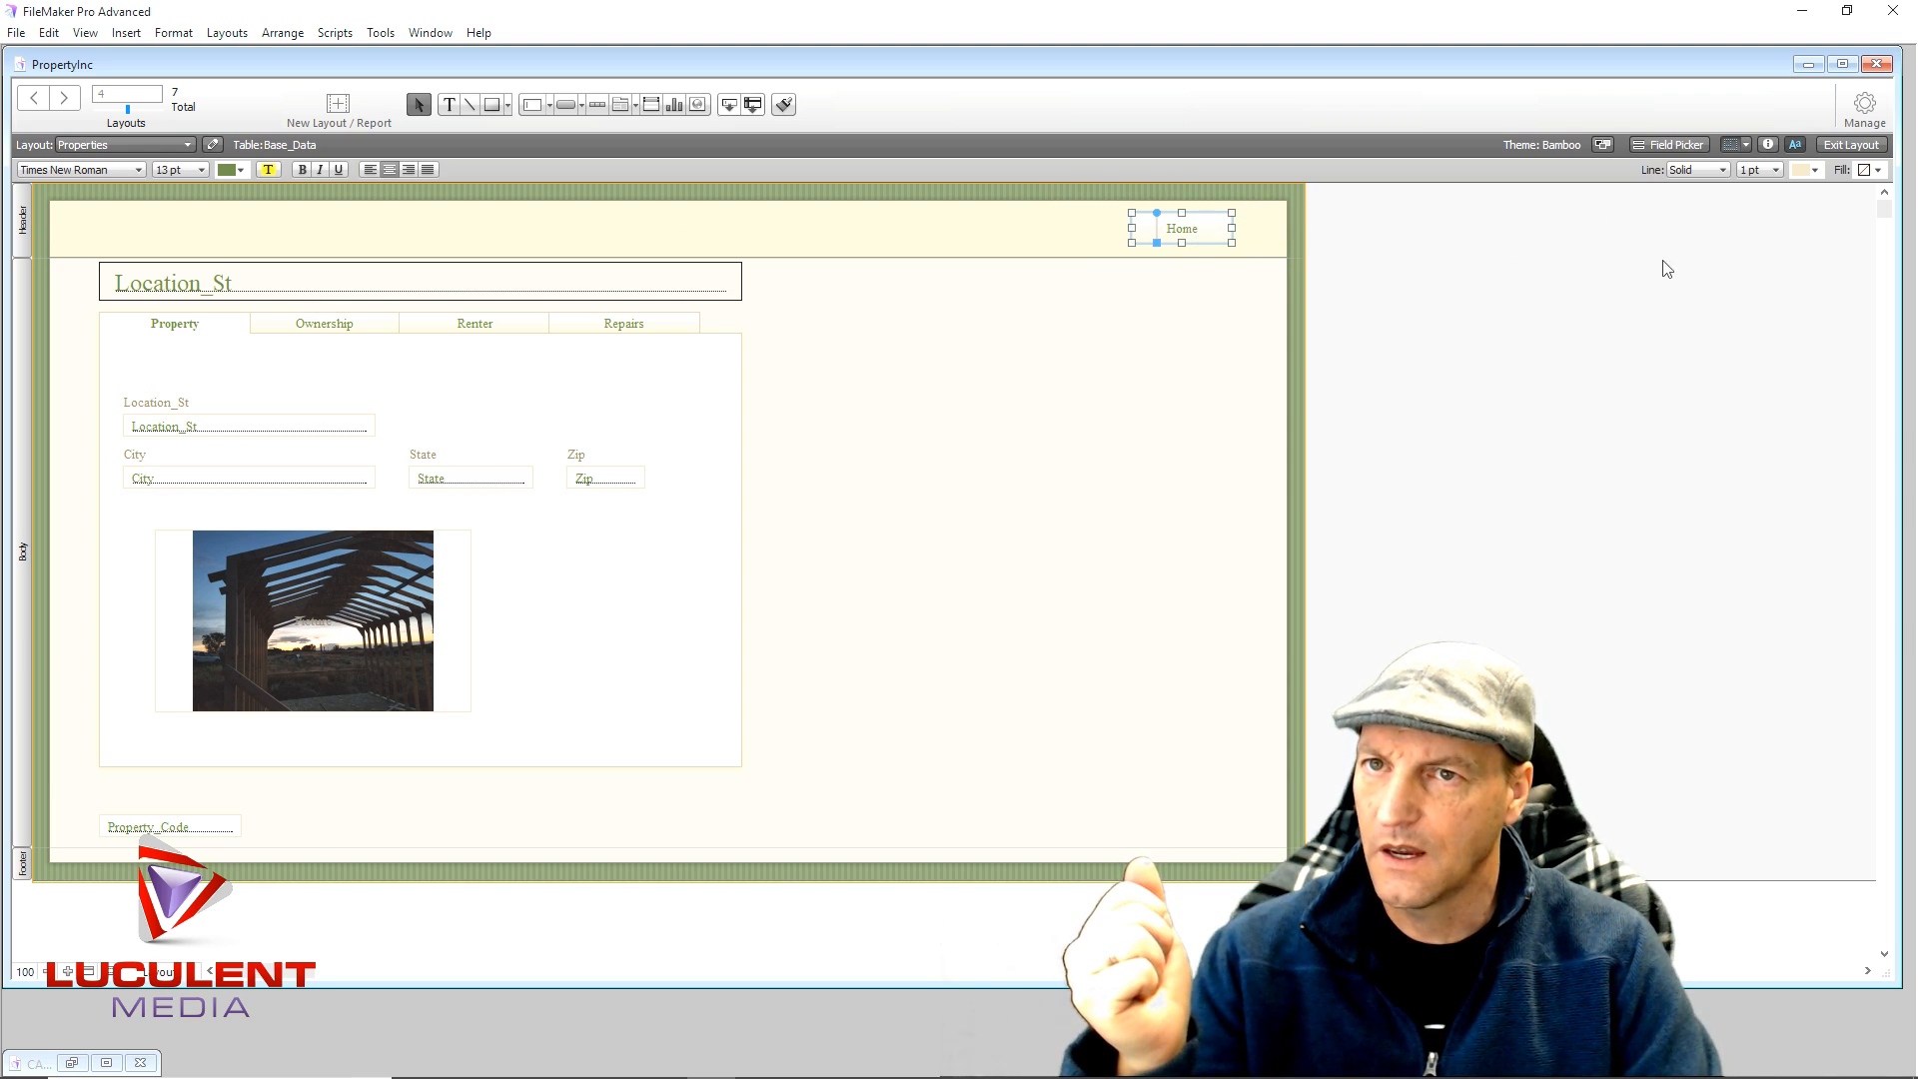
click(1767, 144)
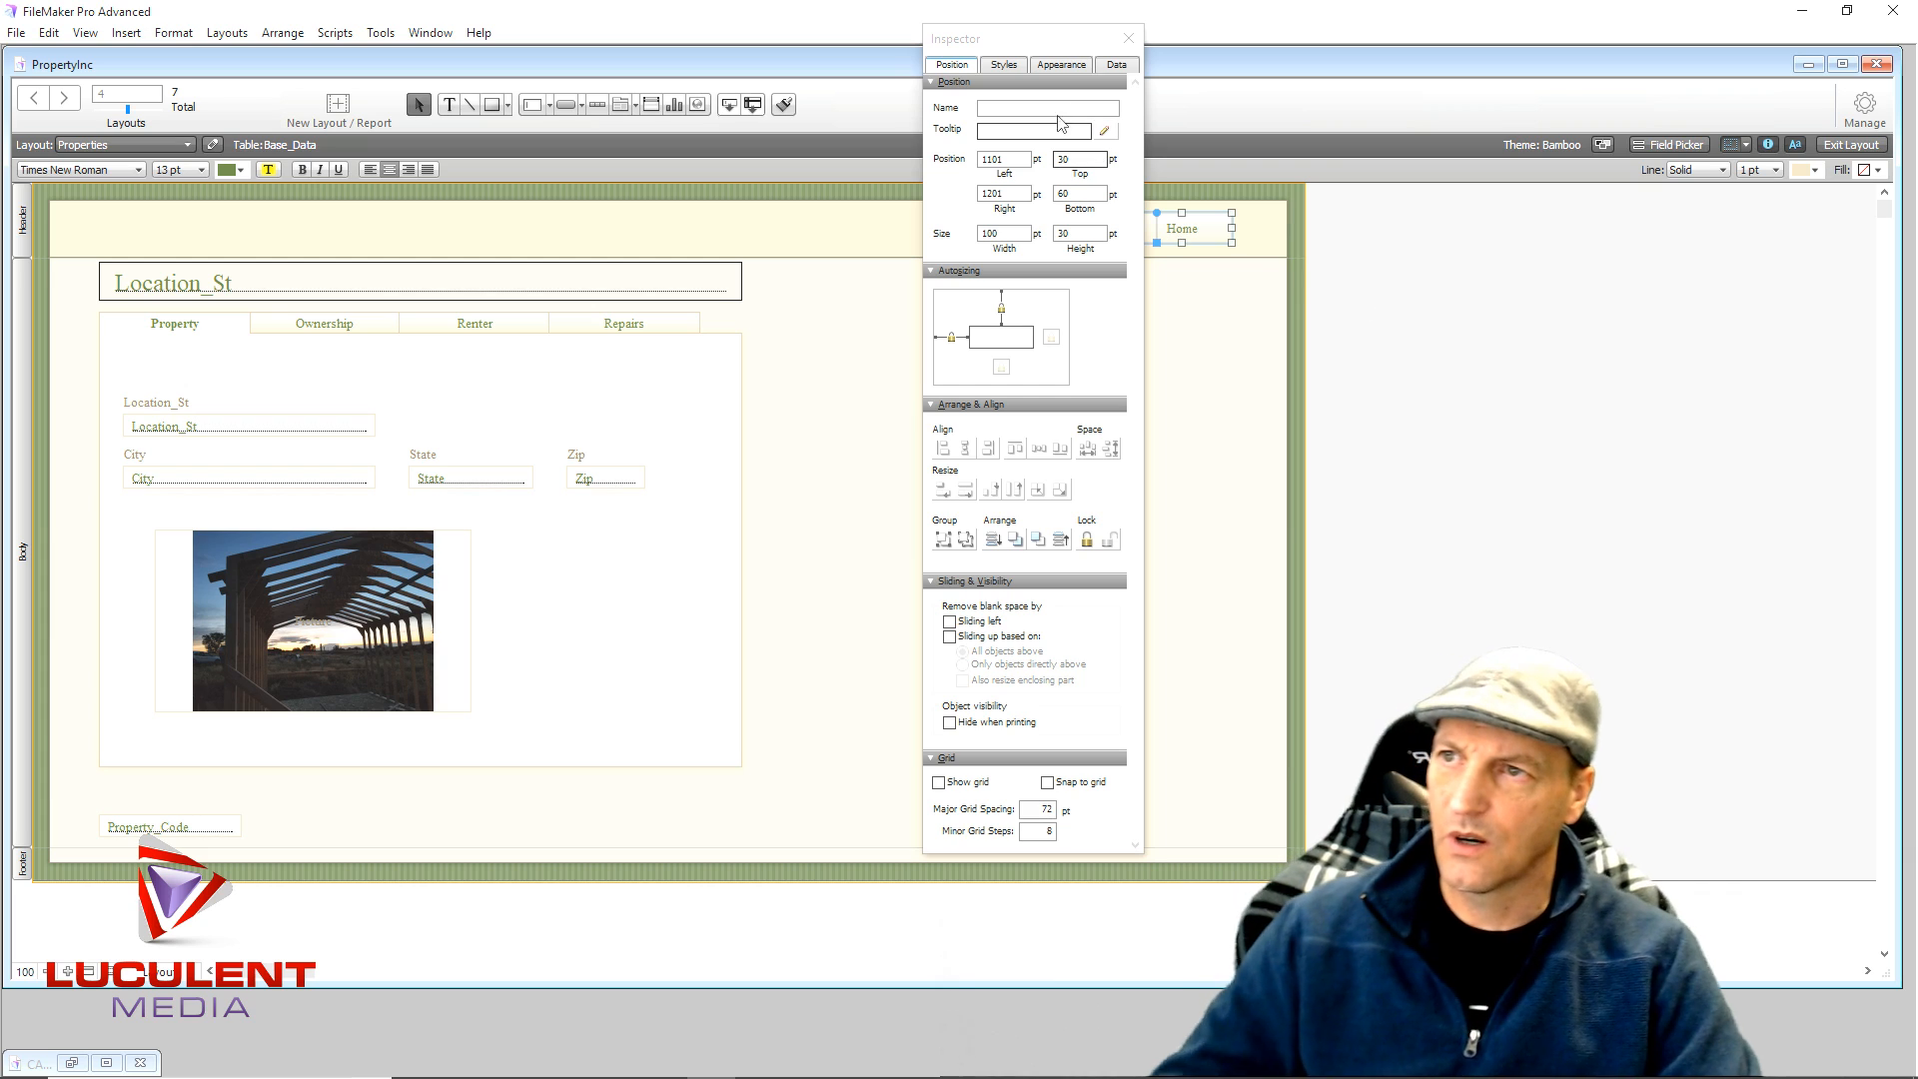
click(1061, 64)
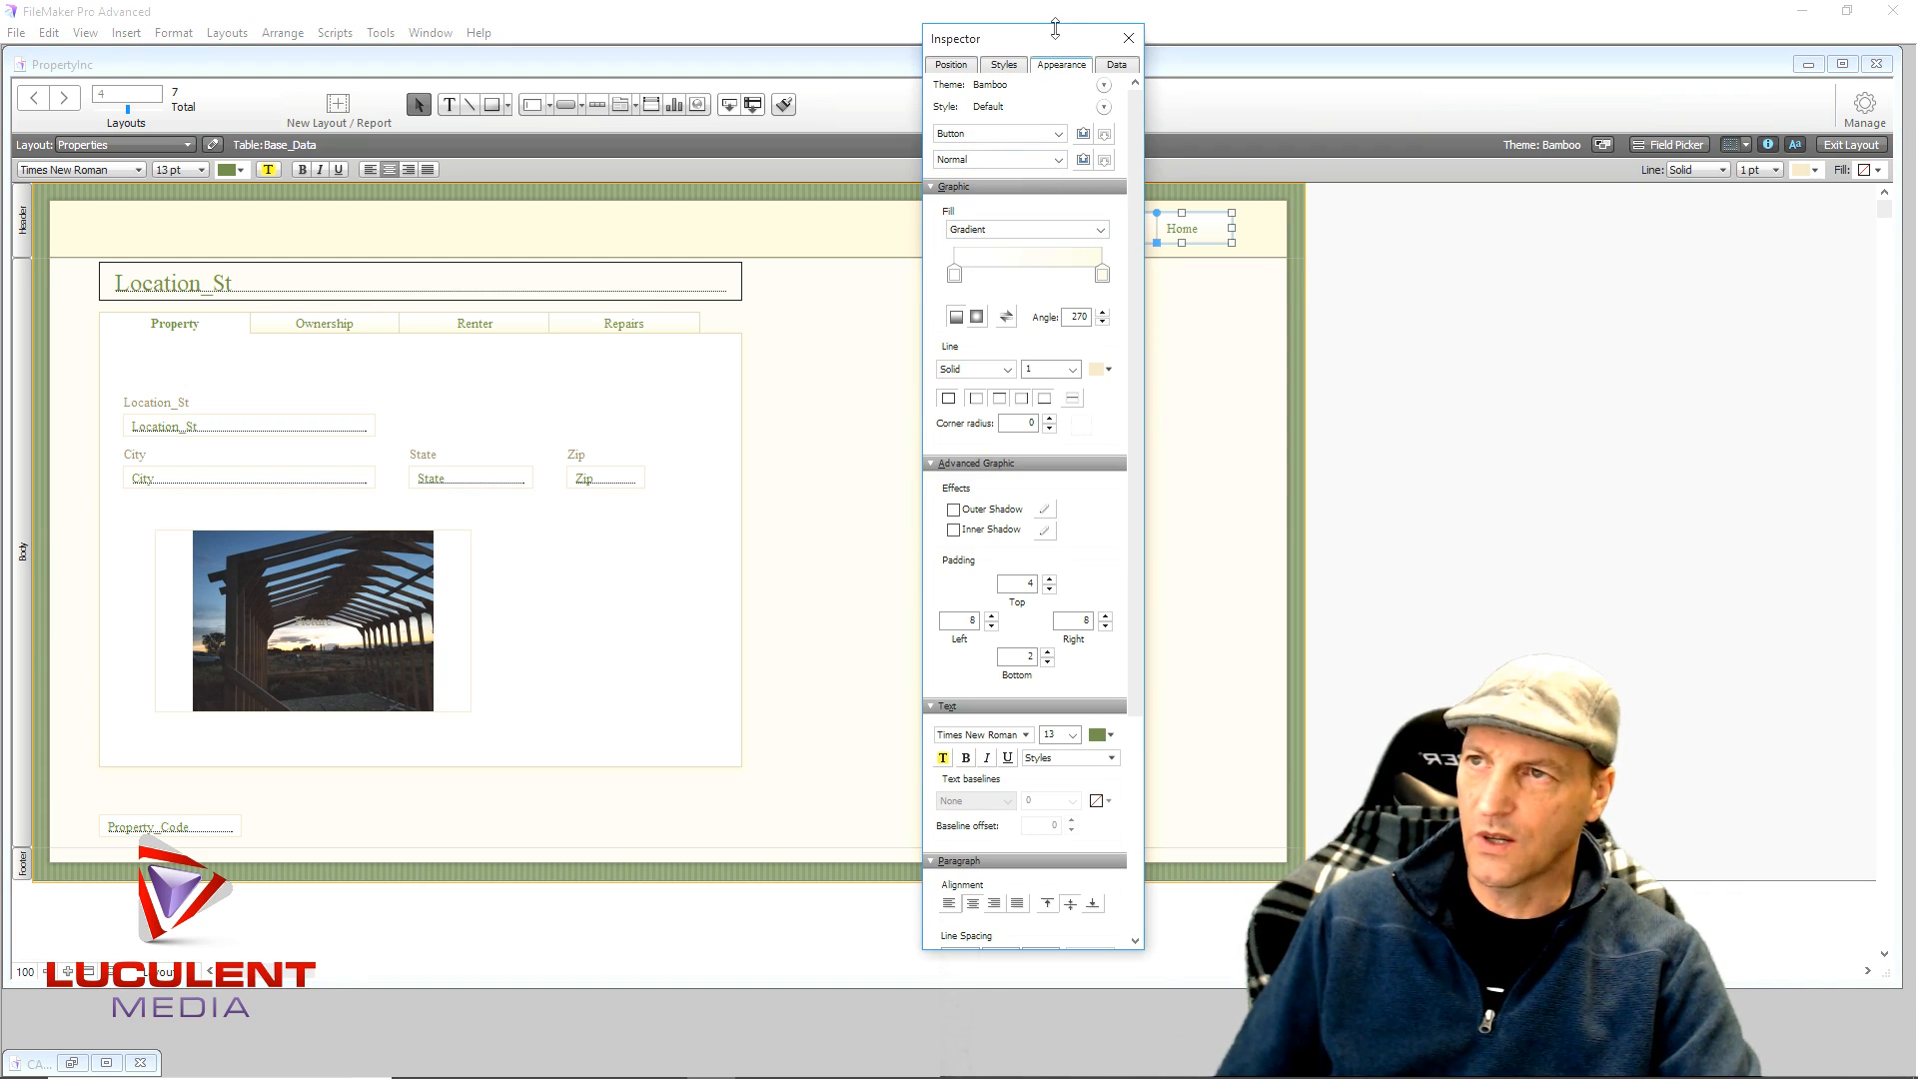
drag(1043, 45, 735, 40)
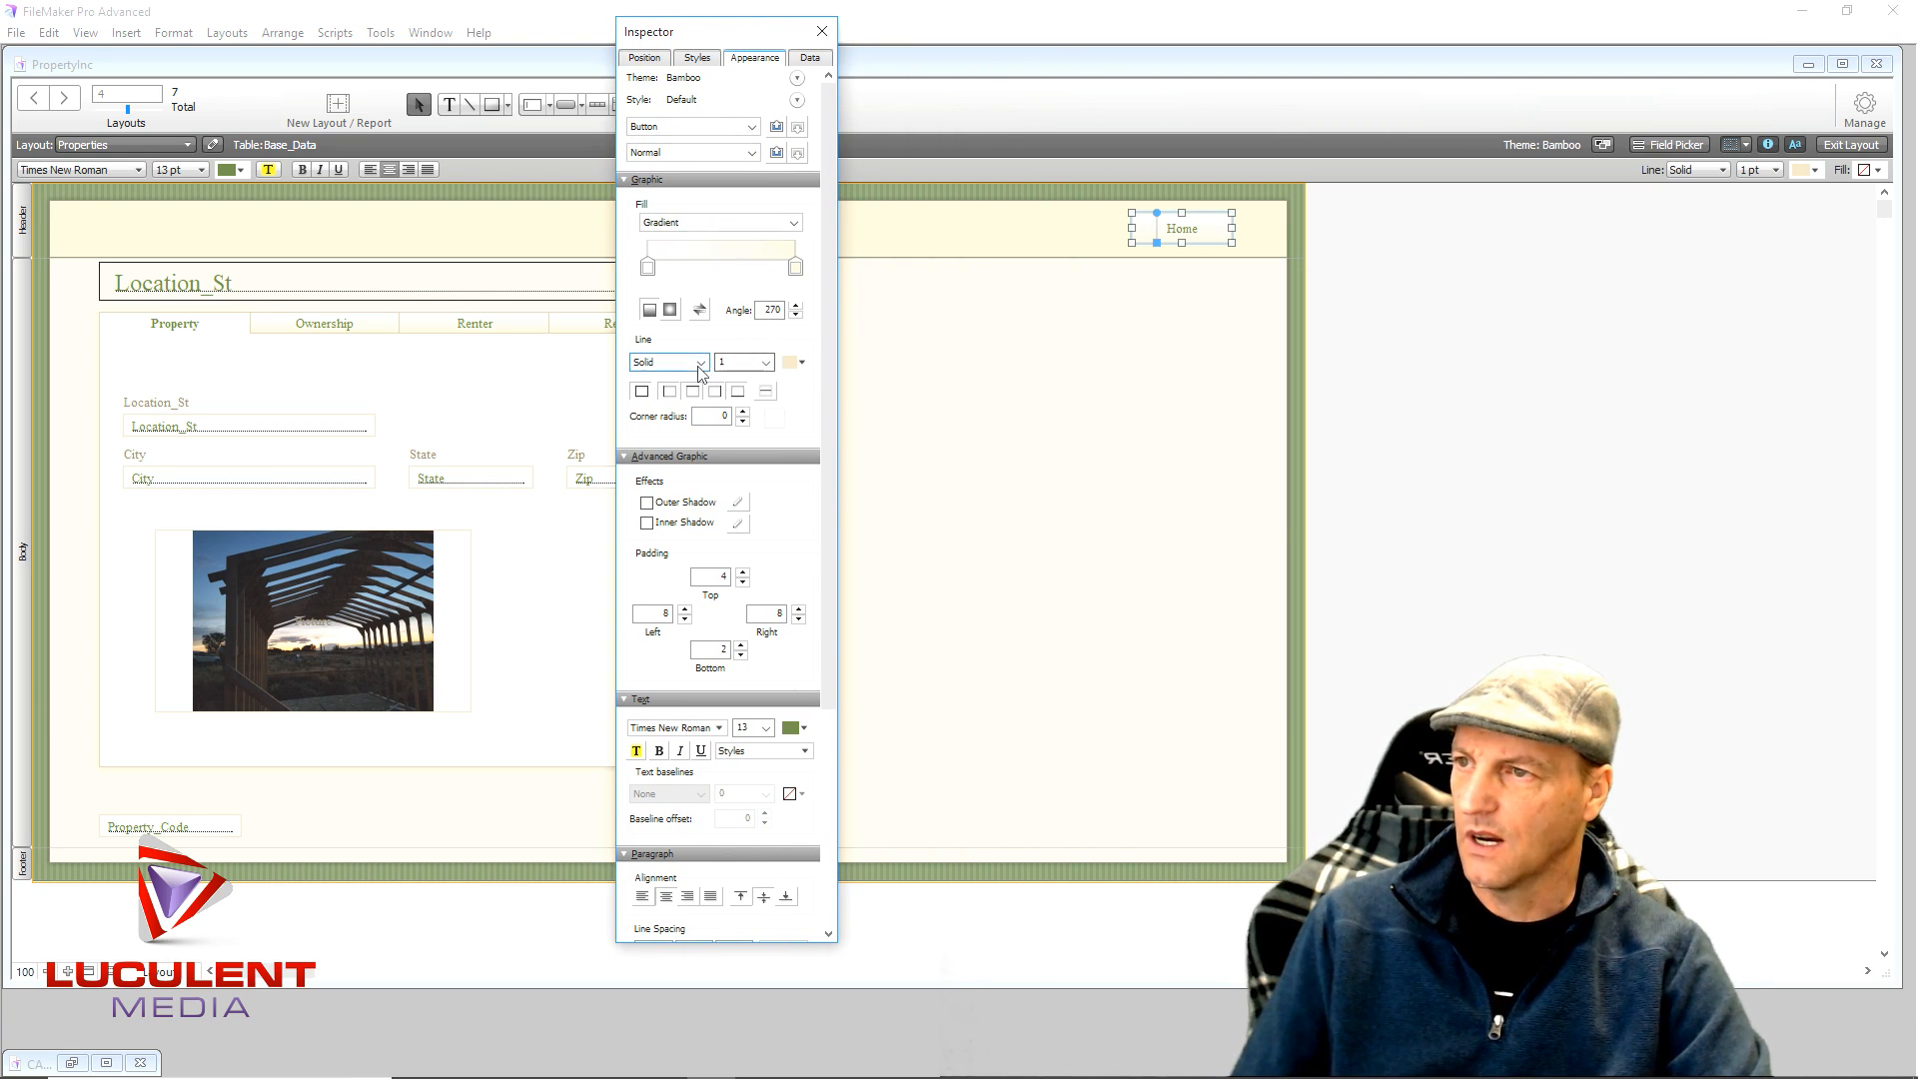
click(789, 366)
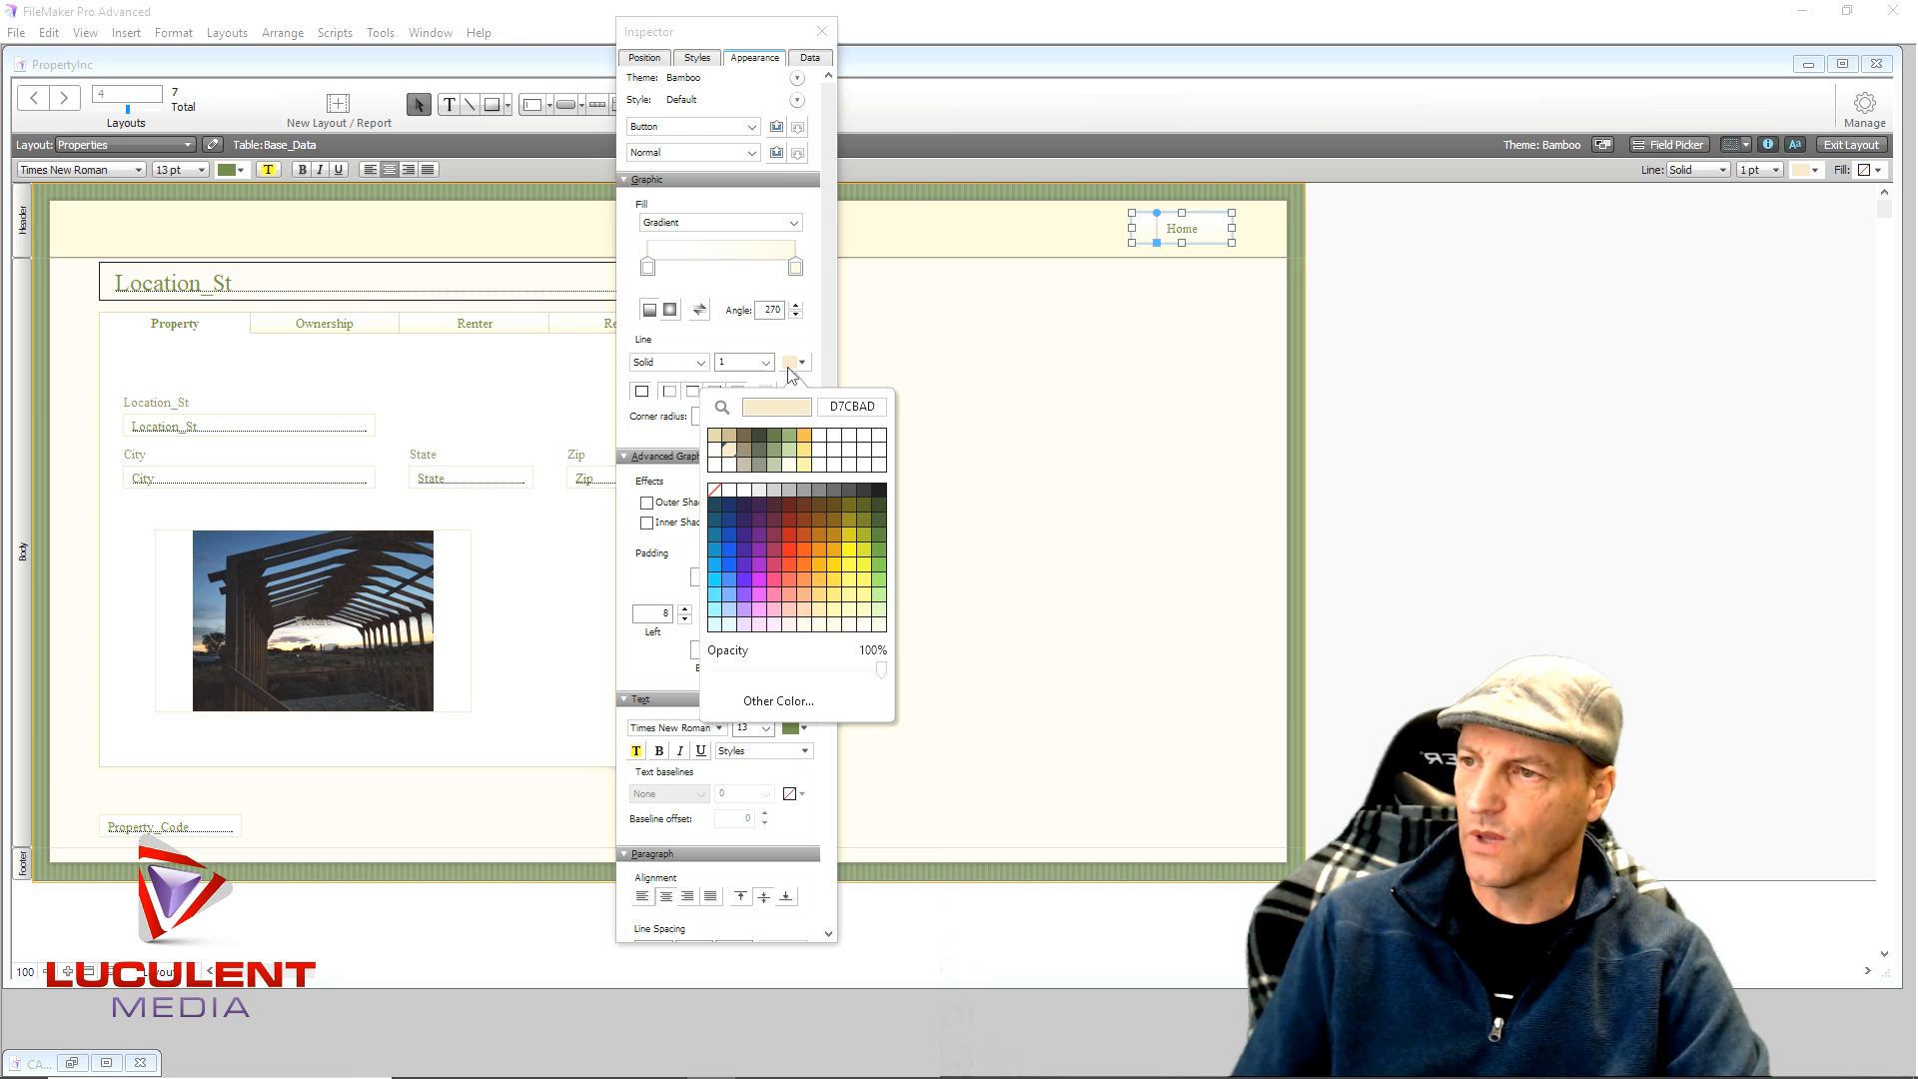
click(879, 521)
click(1056, 479)
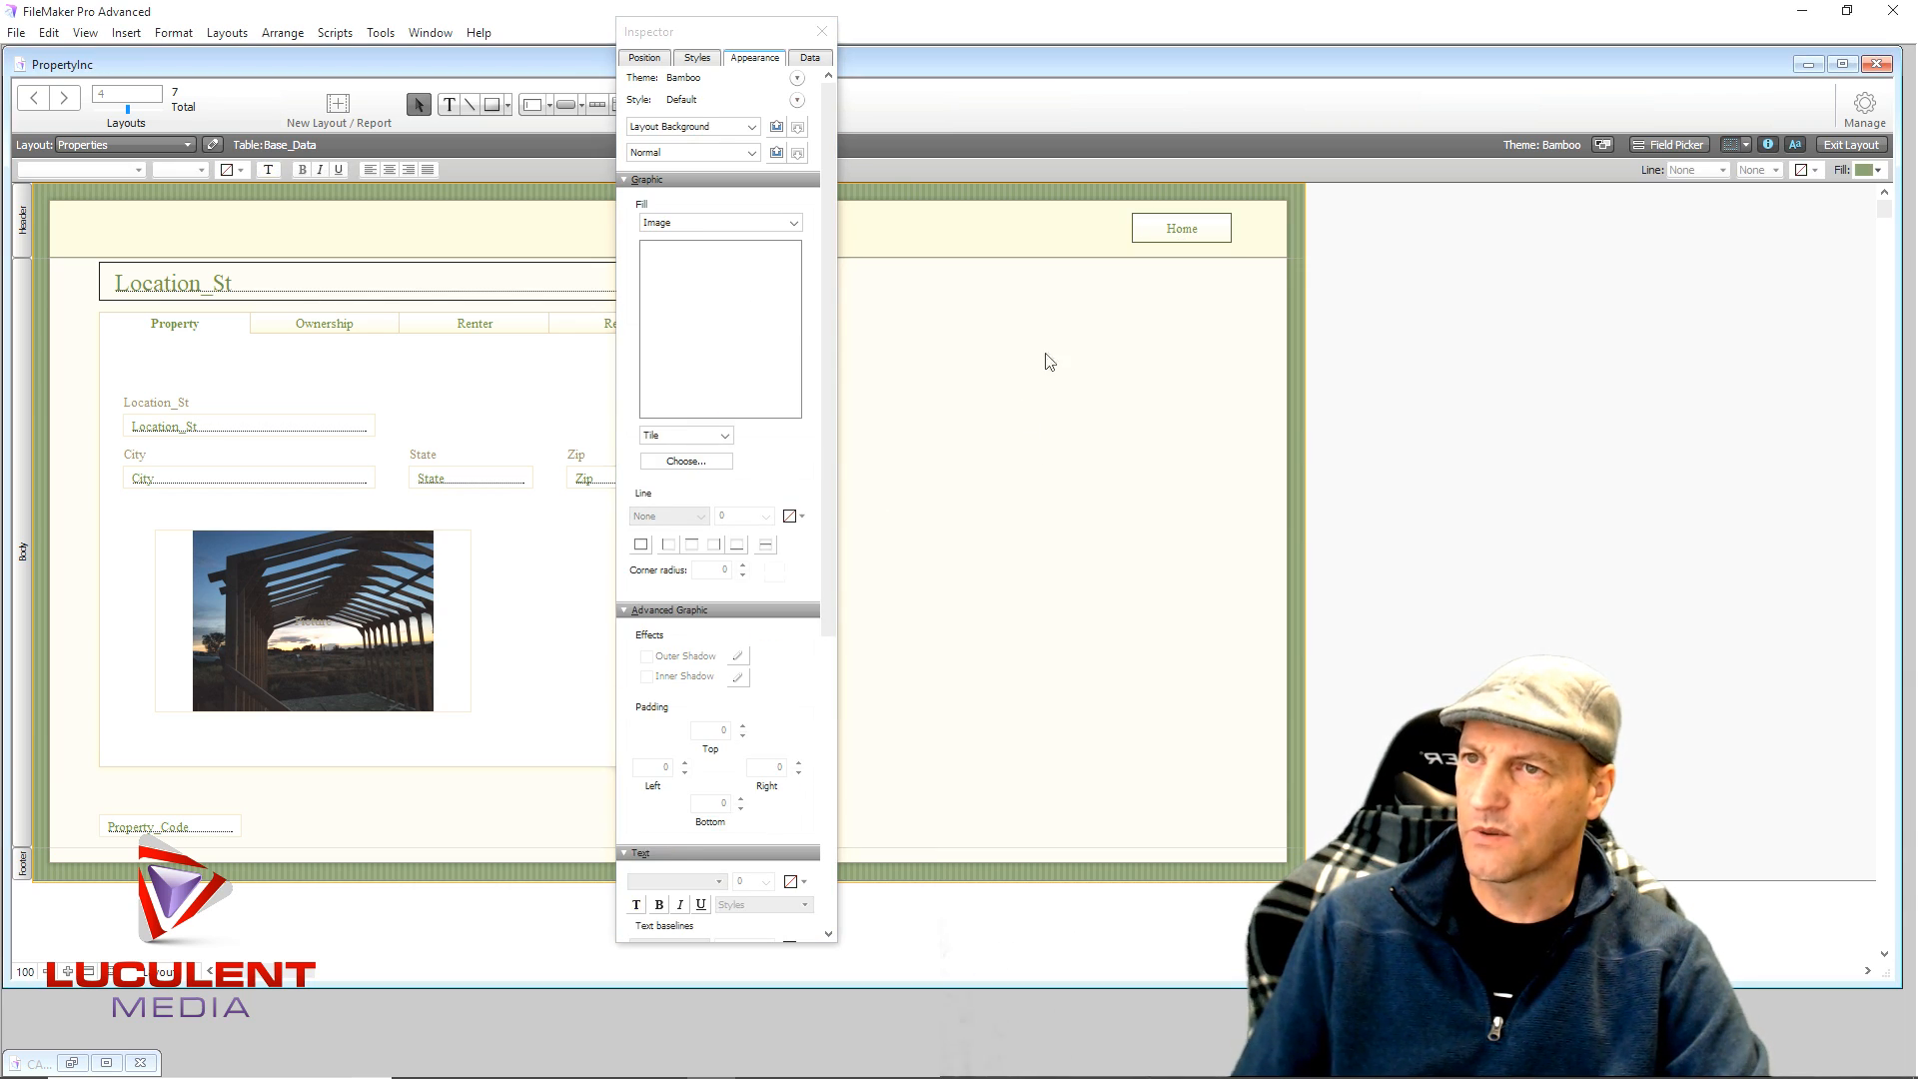
click(821, 31)
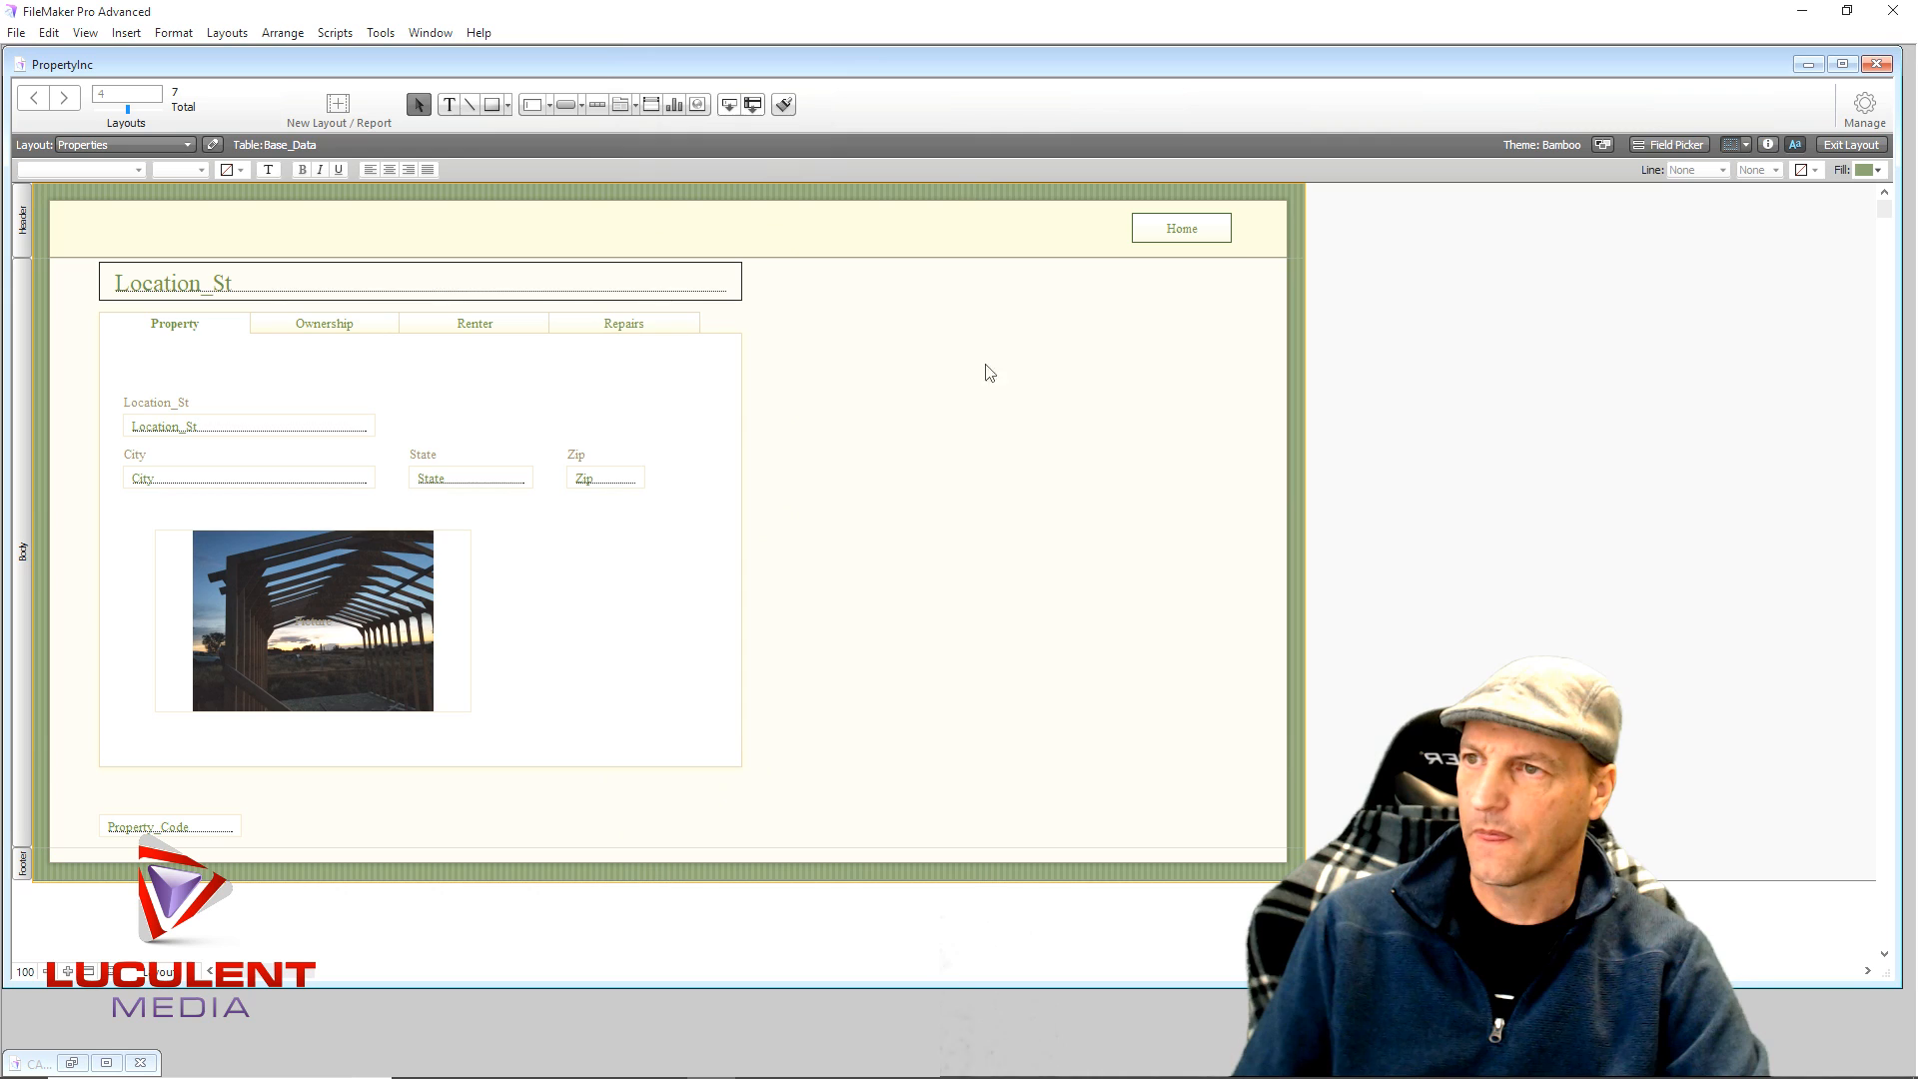
- In Browse mode, test the Home and 101 buttons twice, ending on Apartment 101's rent list
click(1856, 146)
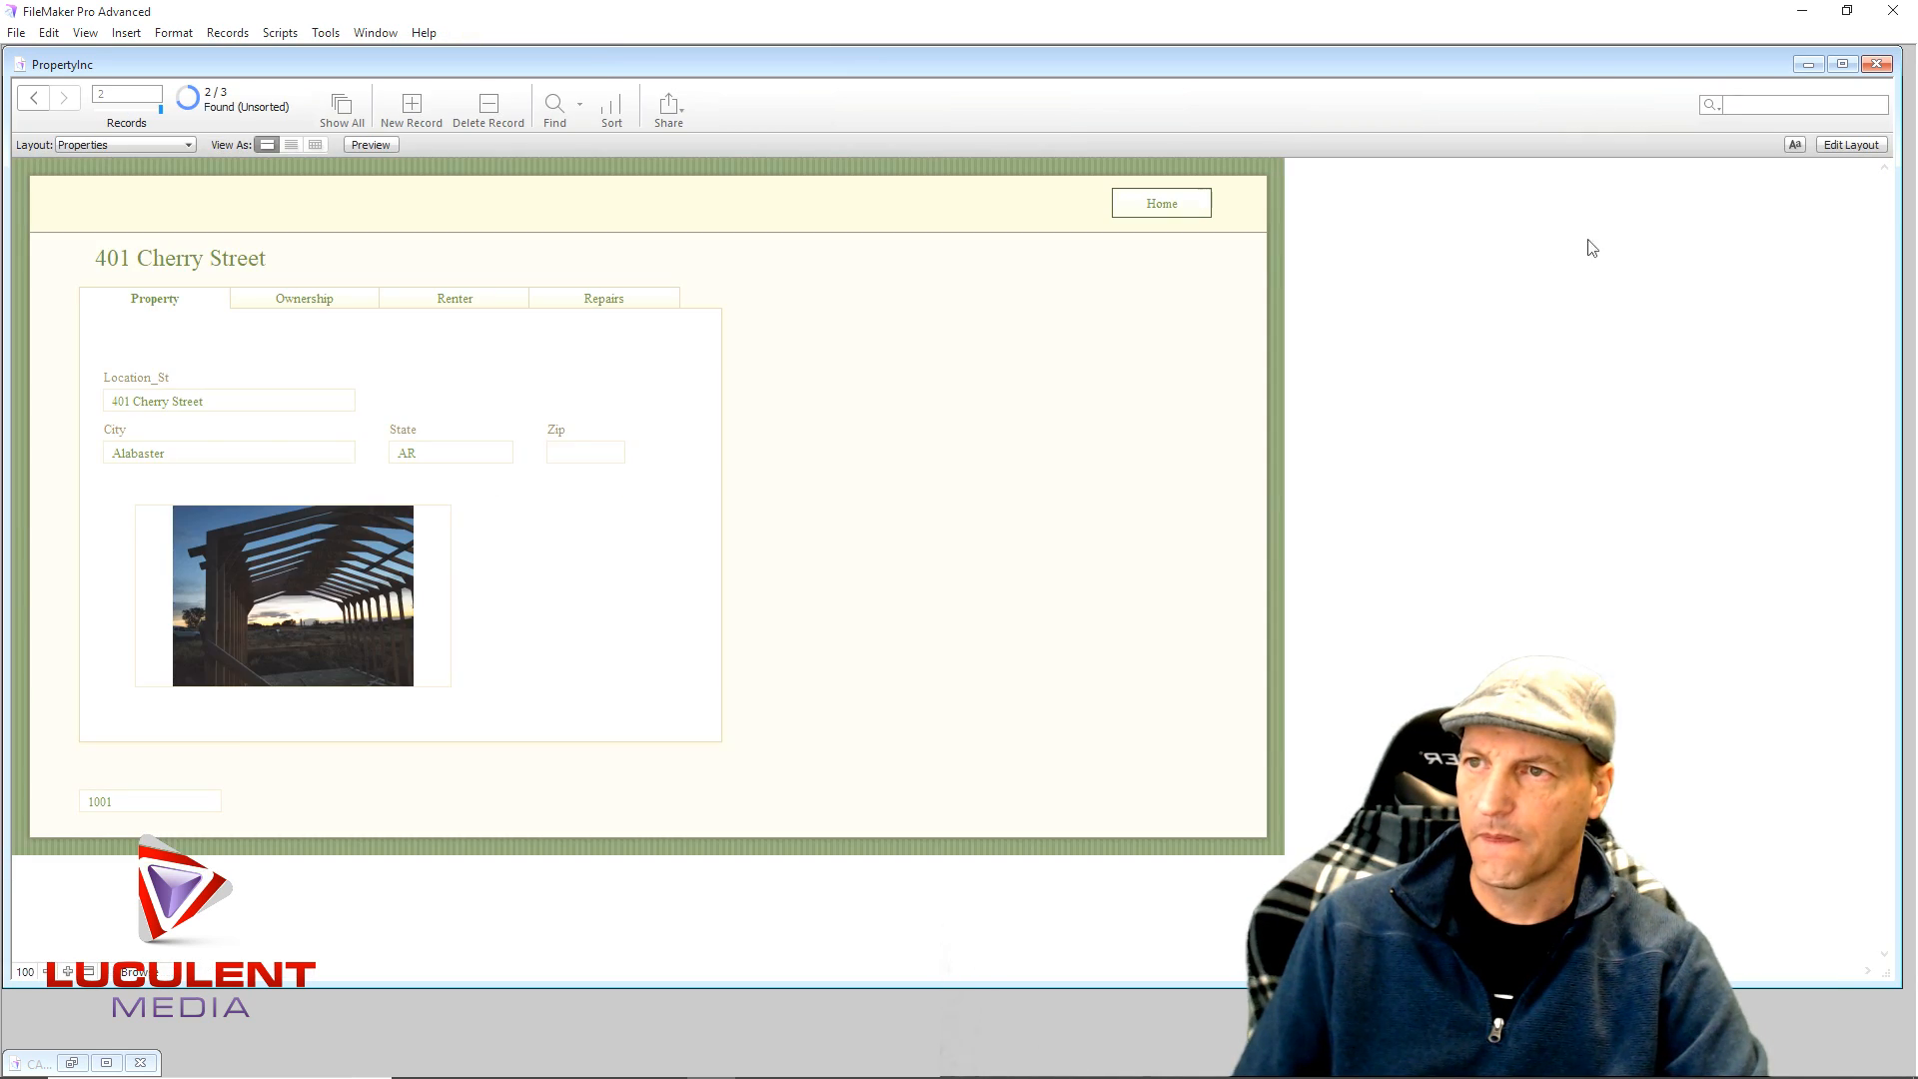
click(1169, 206)
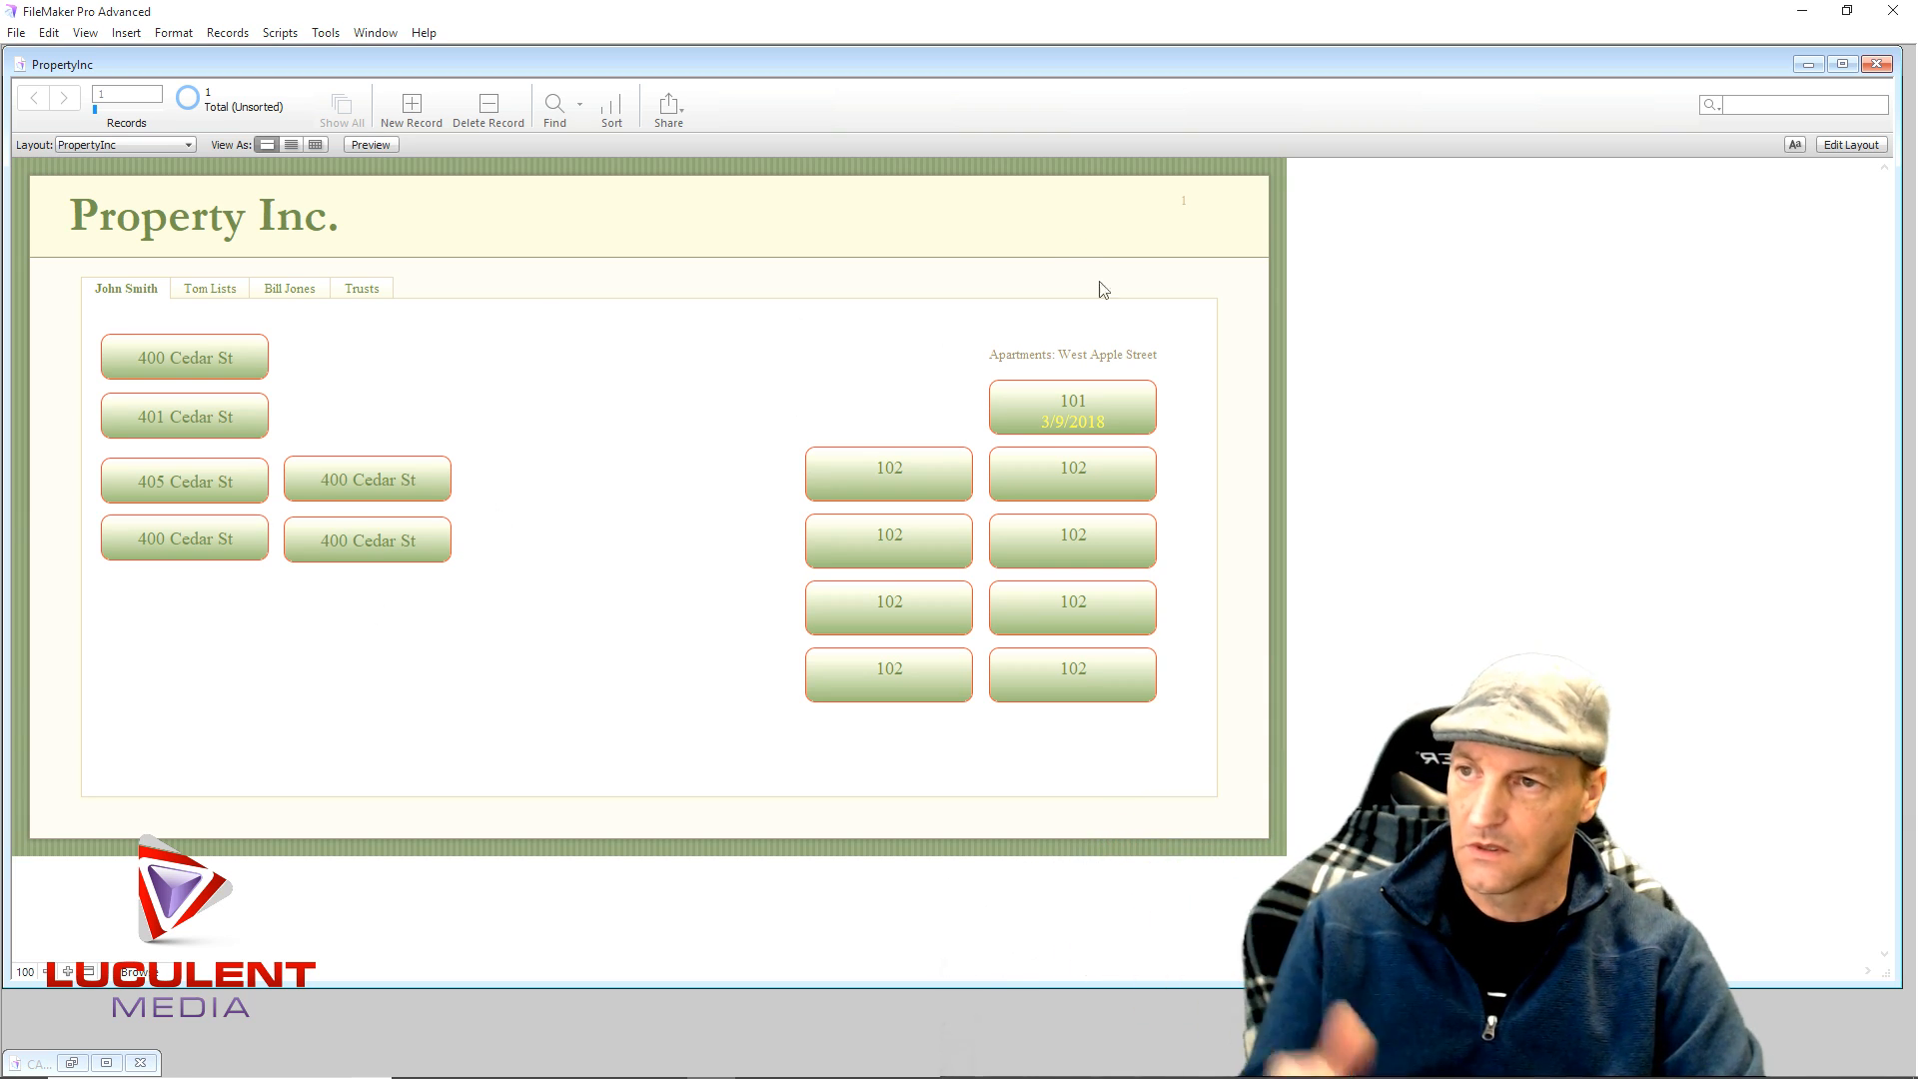
click(1039, 409)
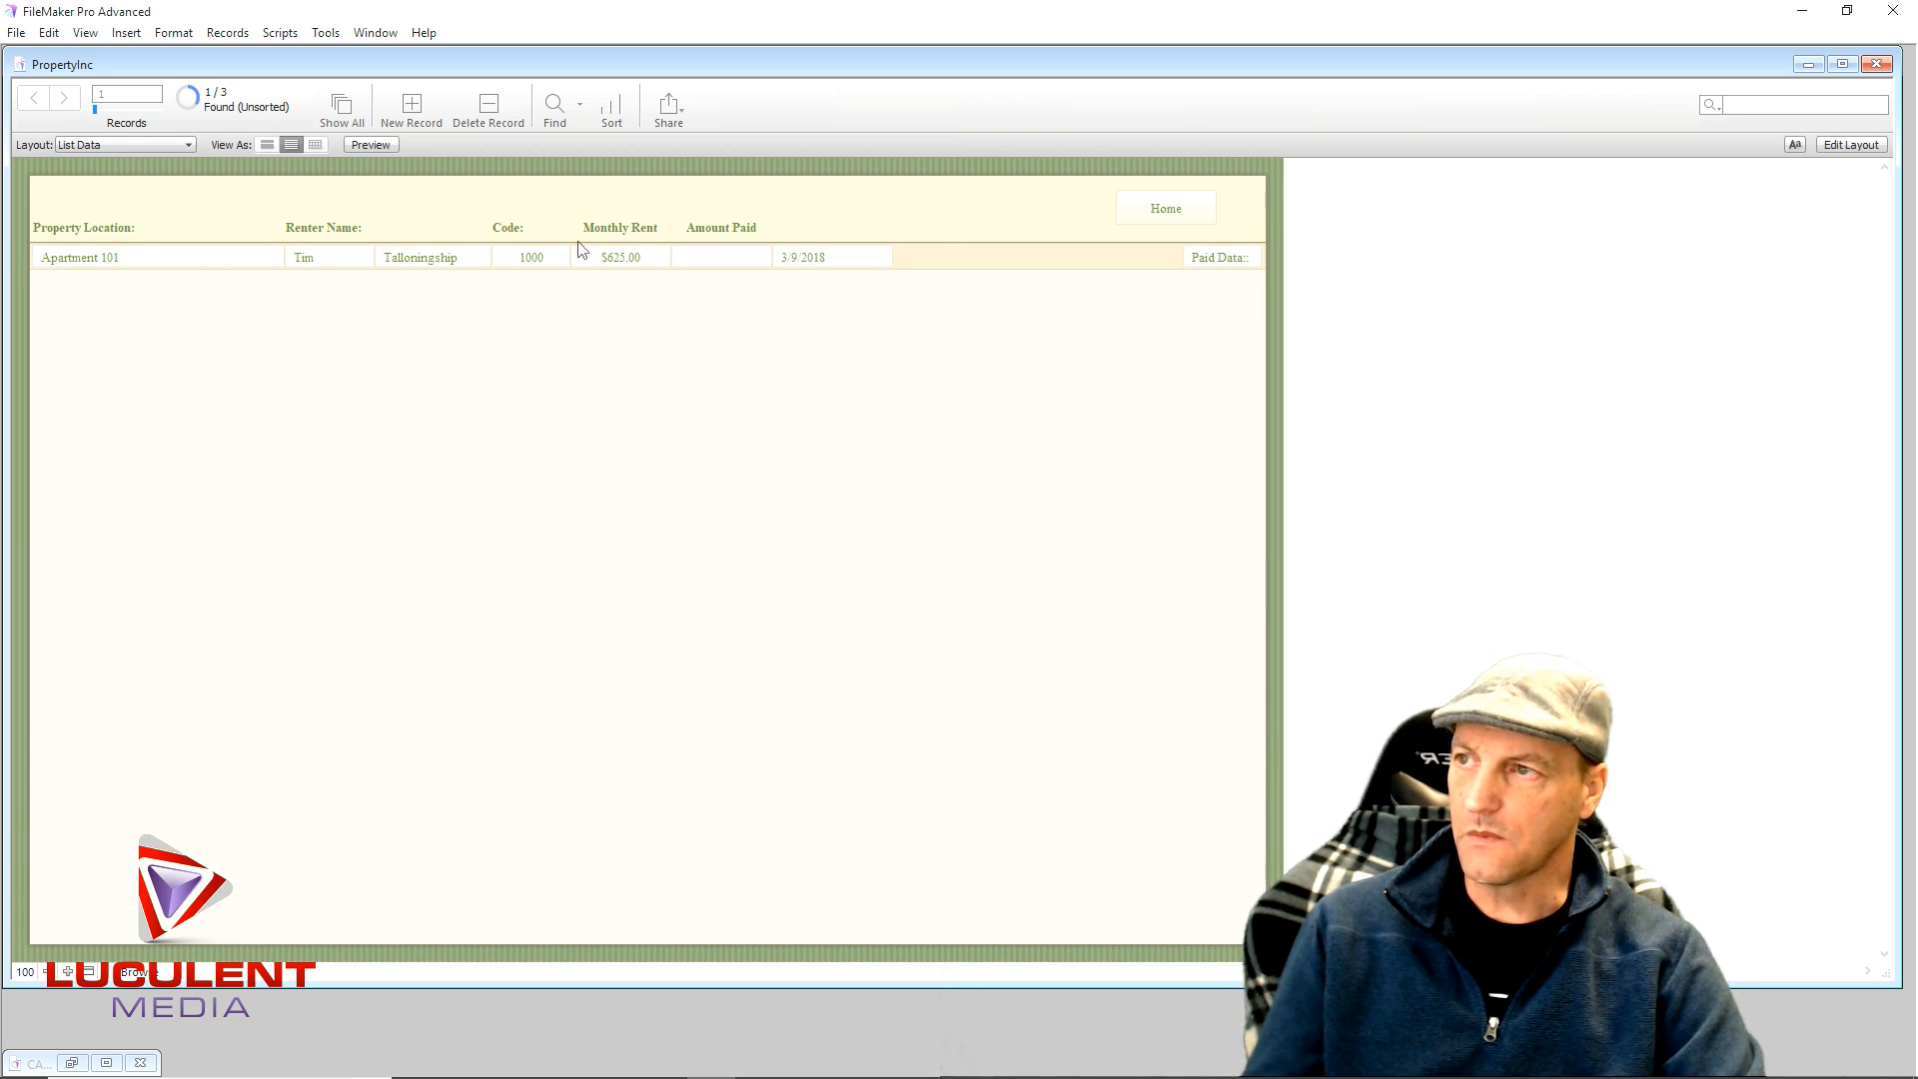
click(1138, 206)
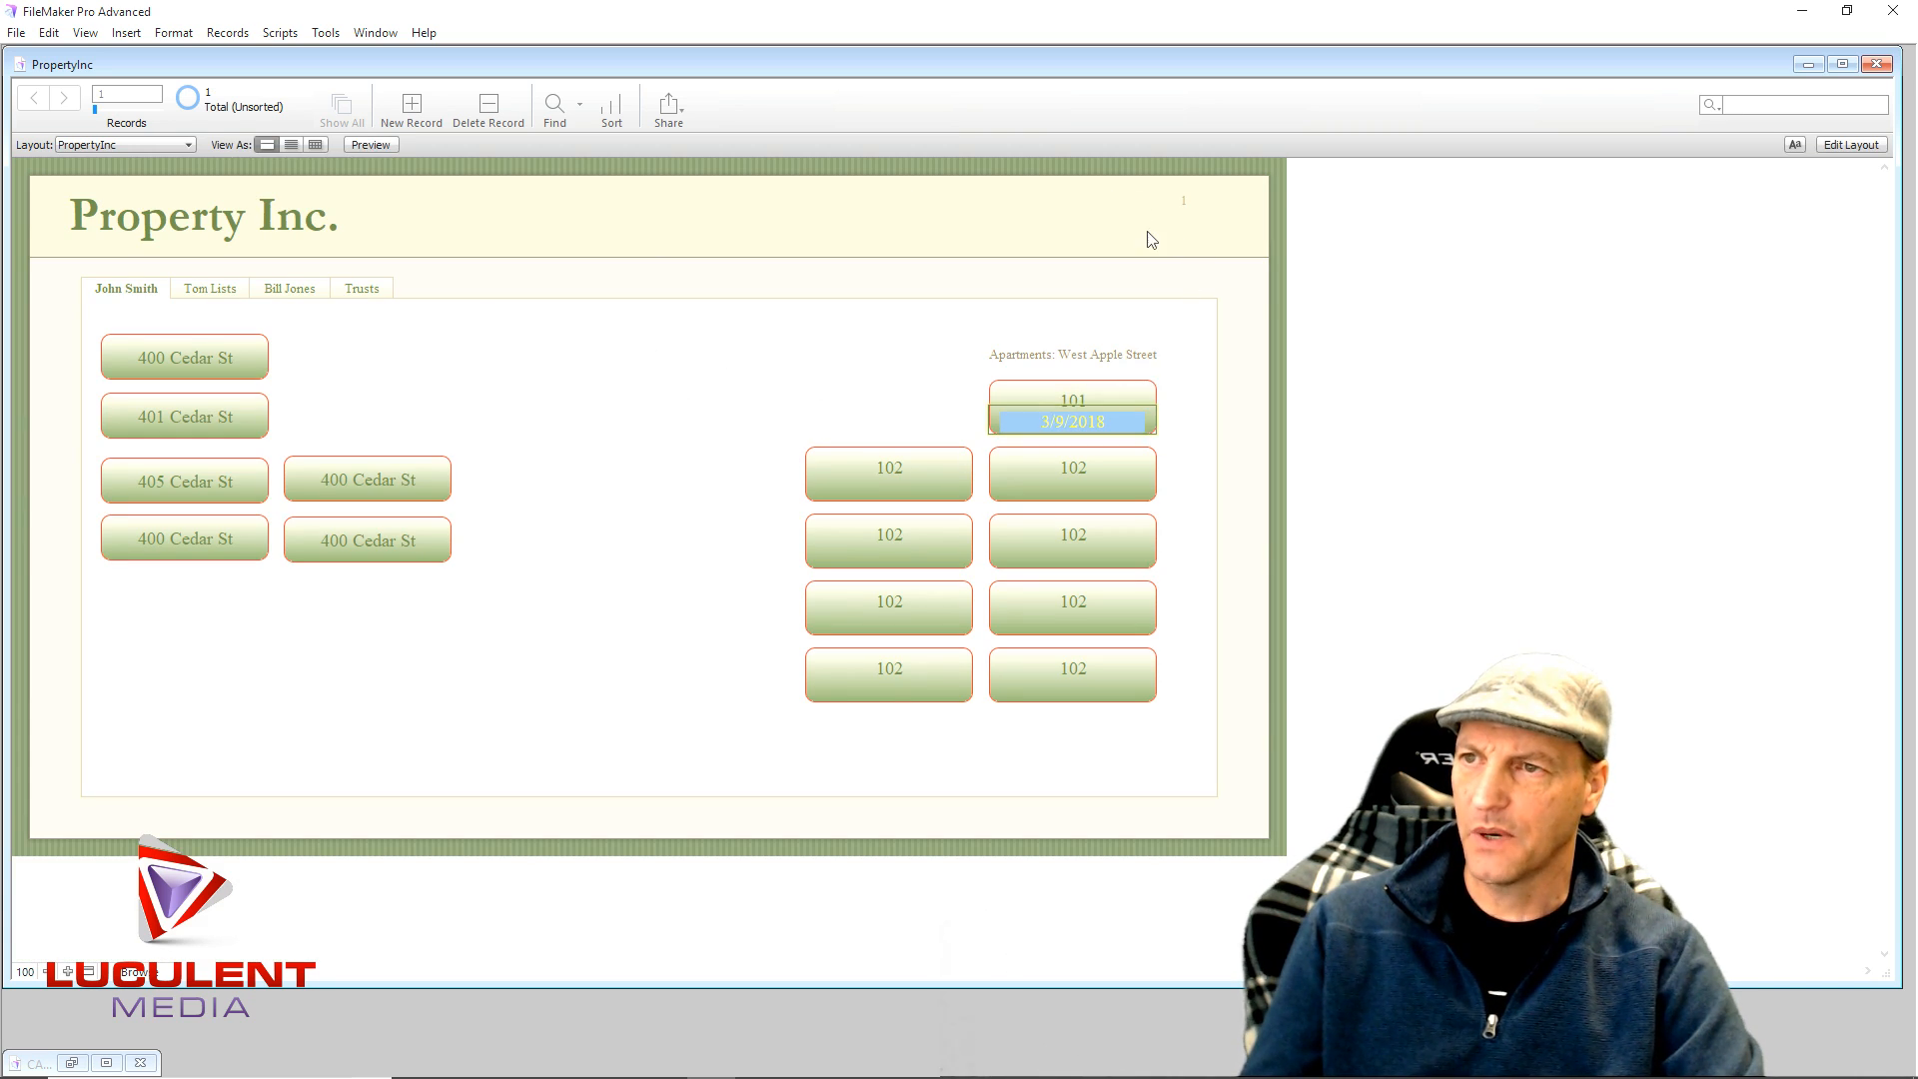
click(1041, 400)
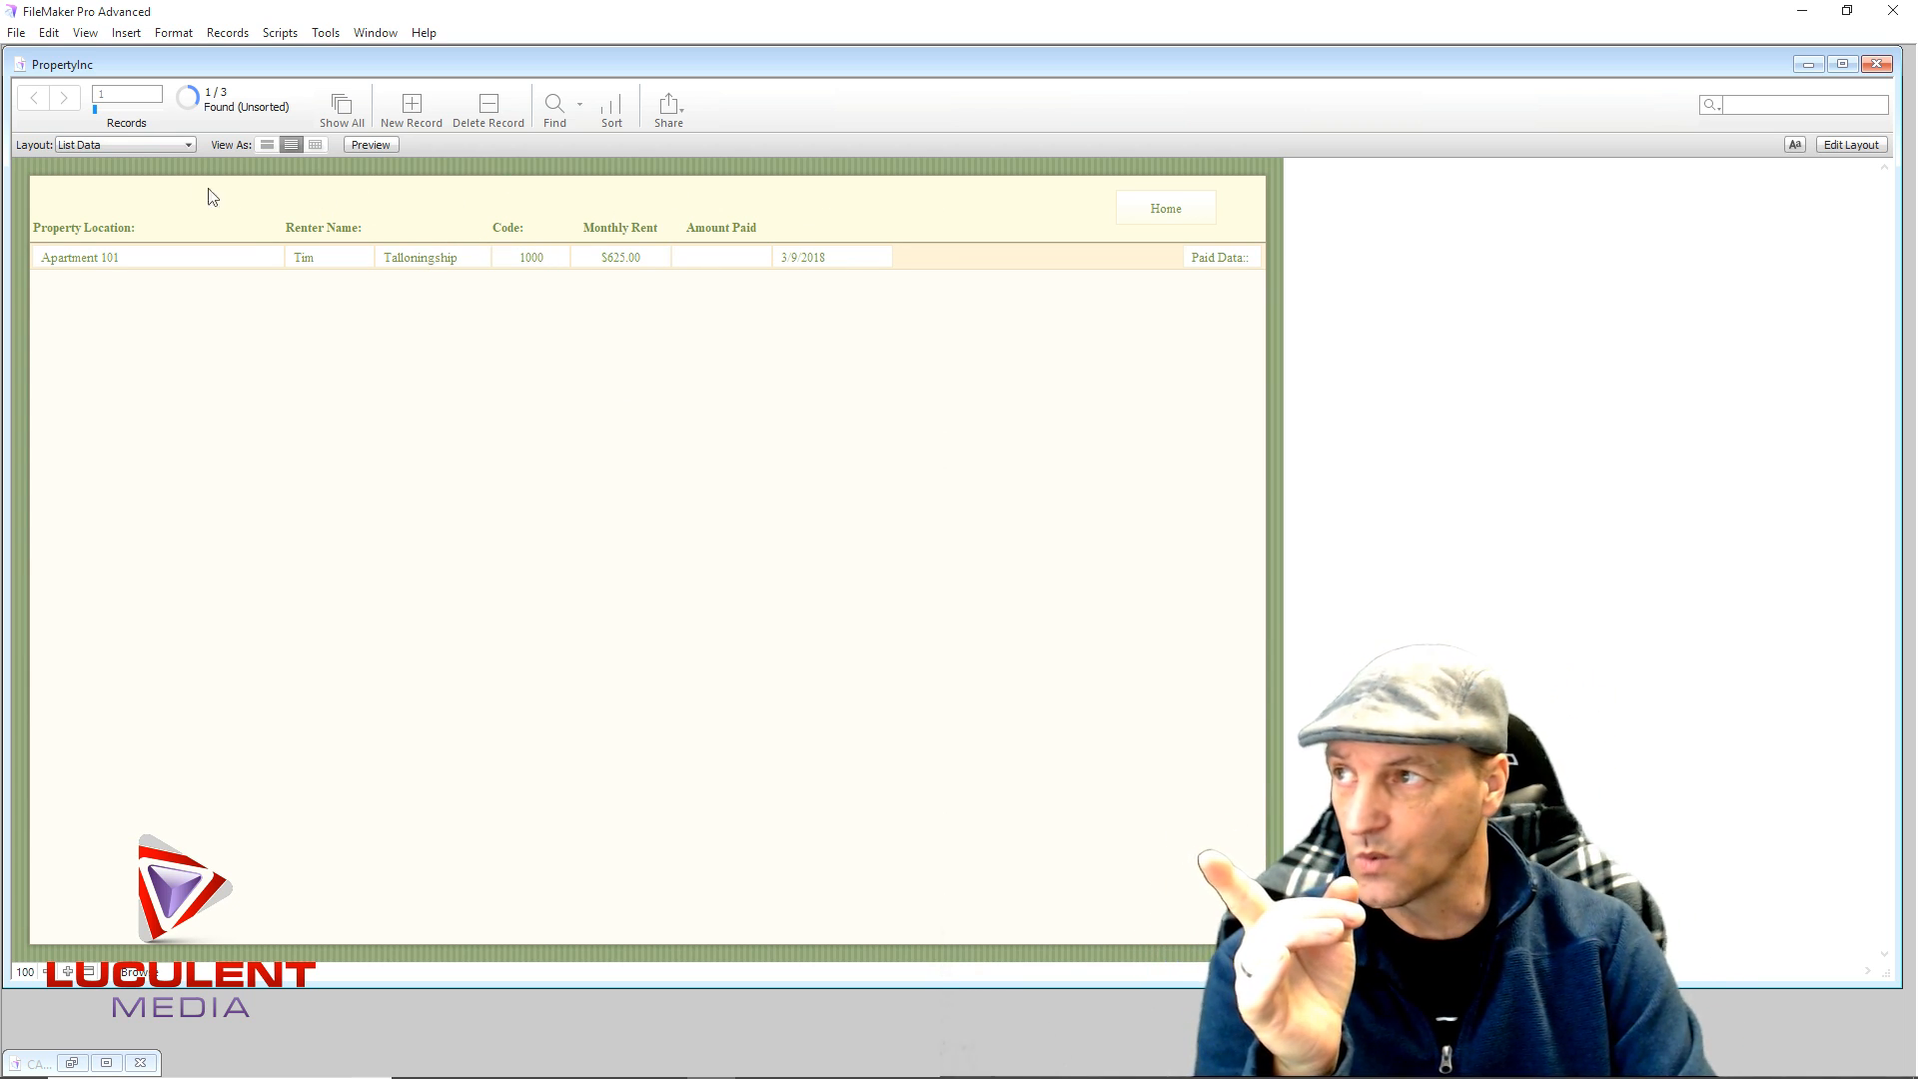
- Switch to the Base_Data layout, then to the Properties layout
click(187, 145)
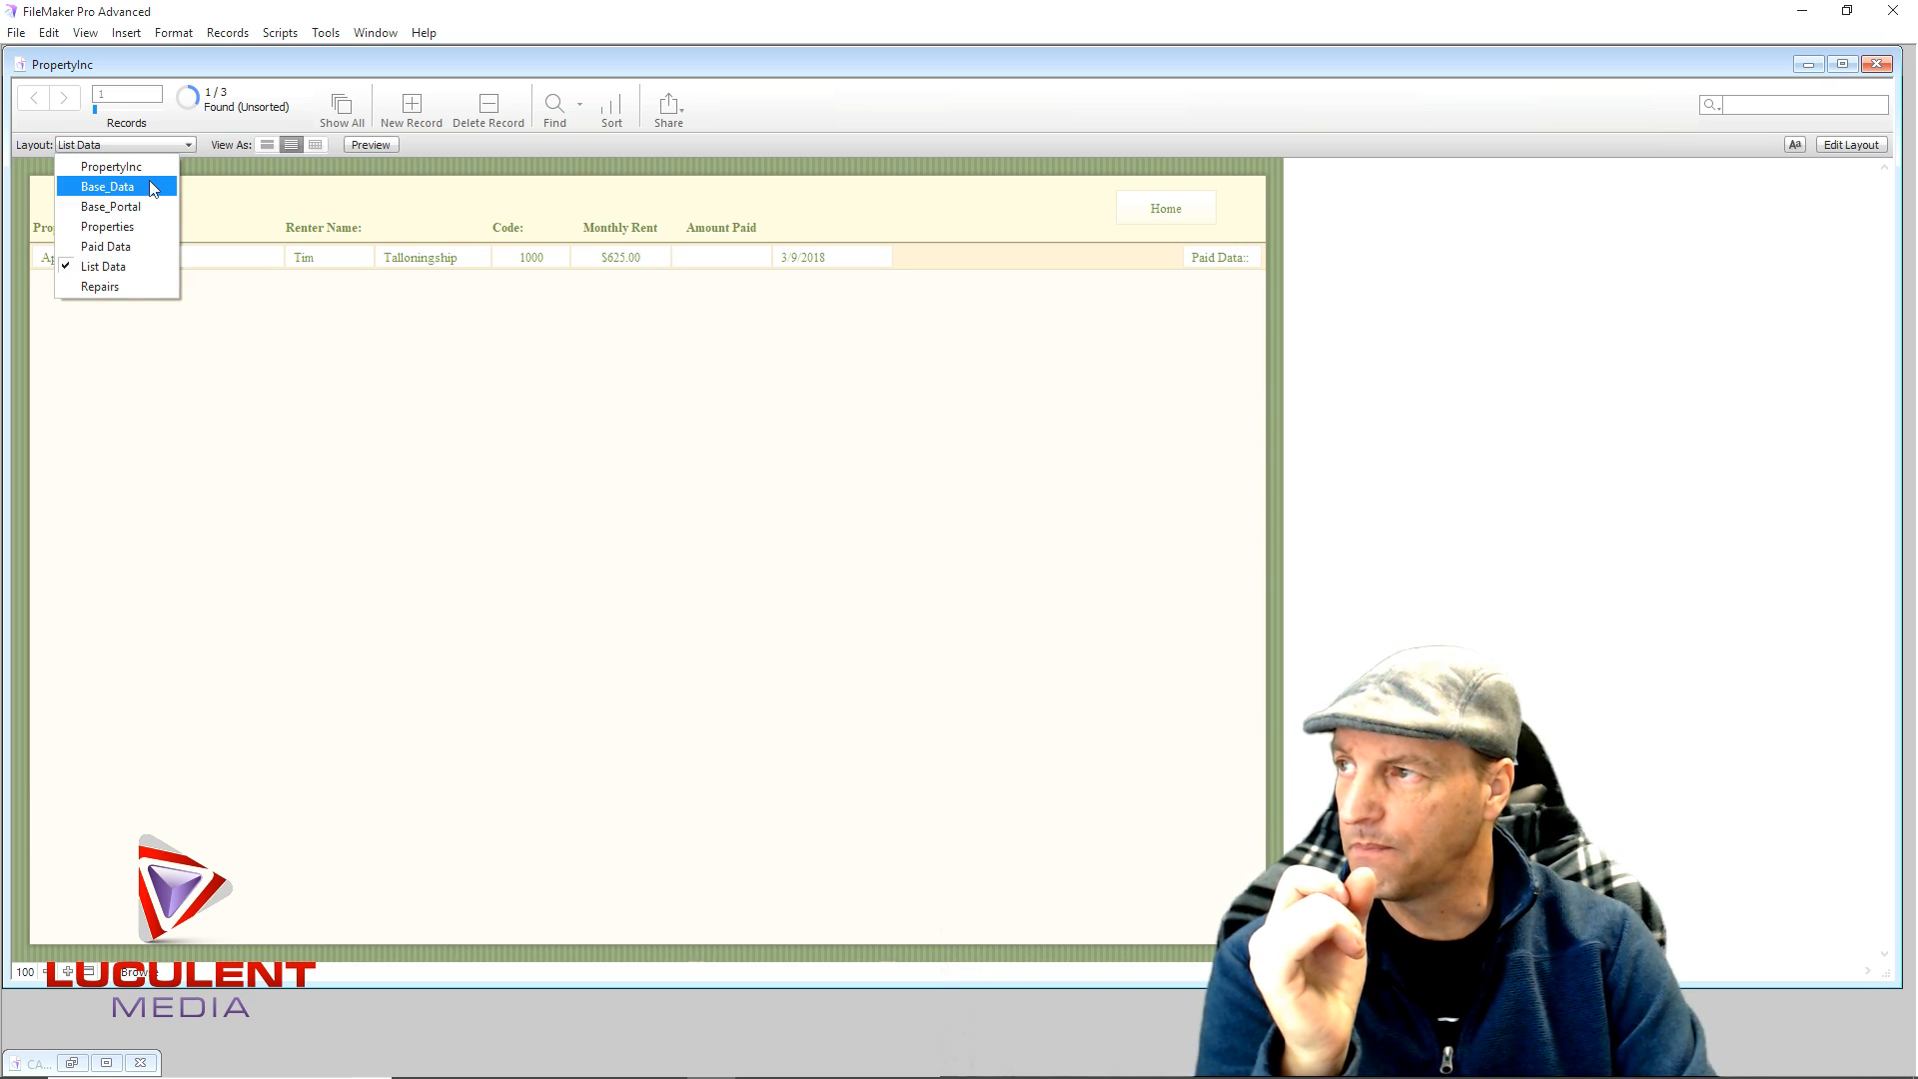
click(106, 186)
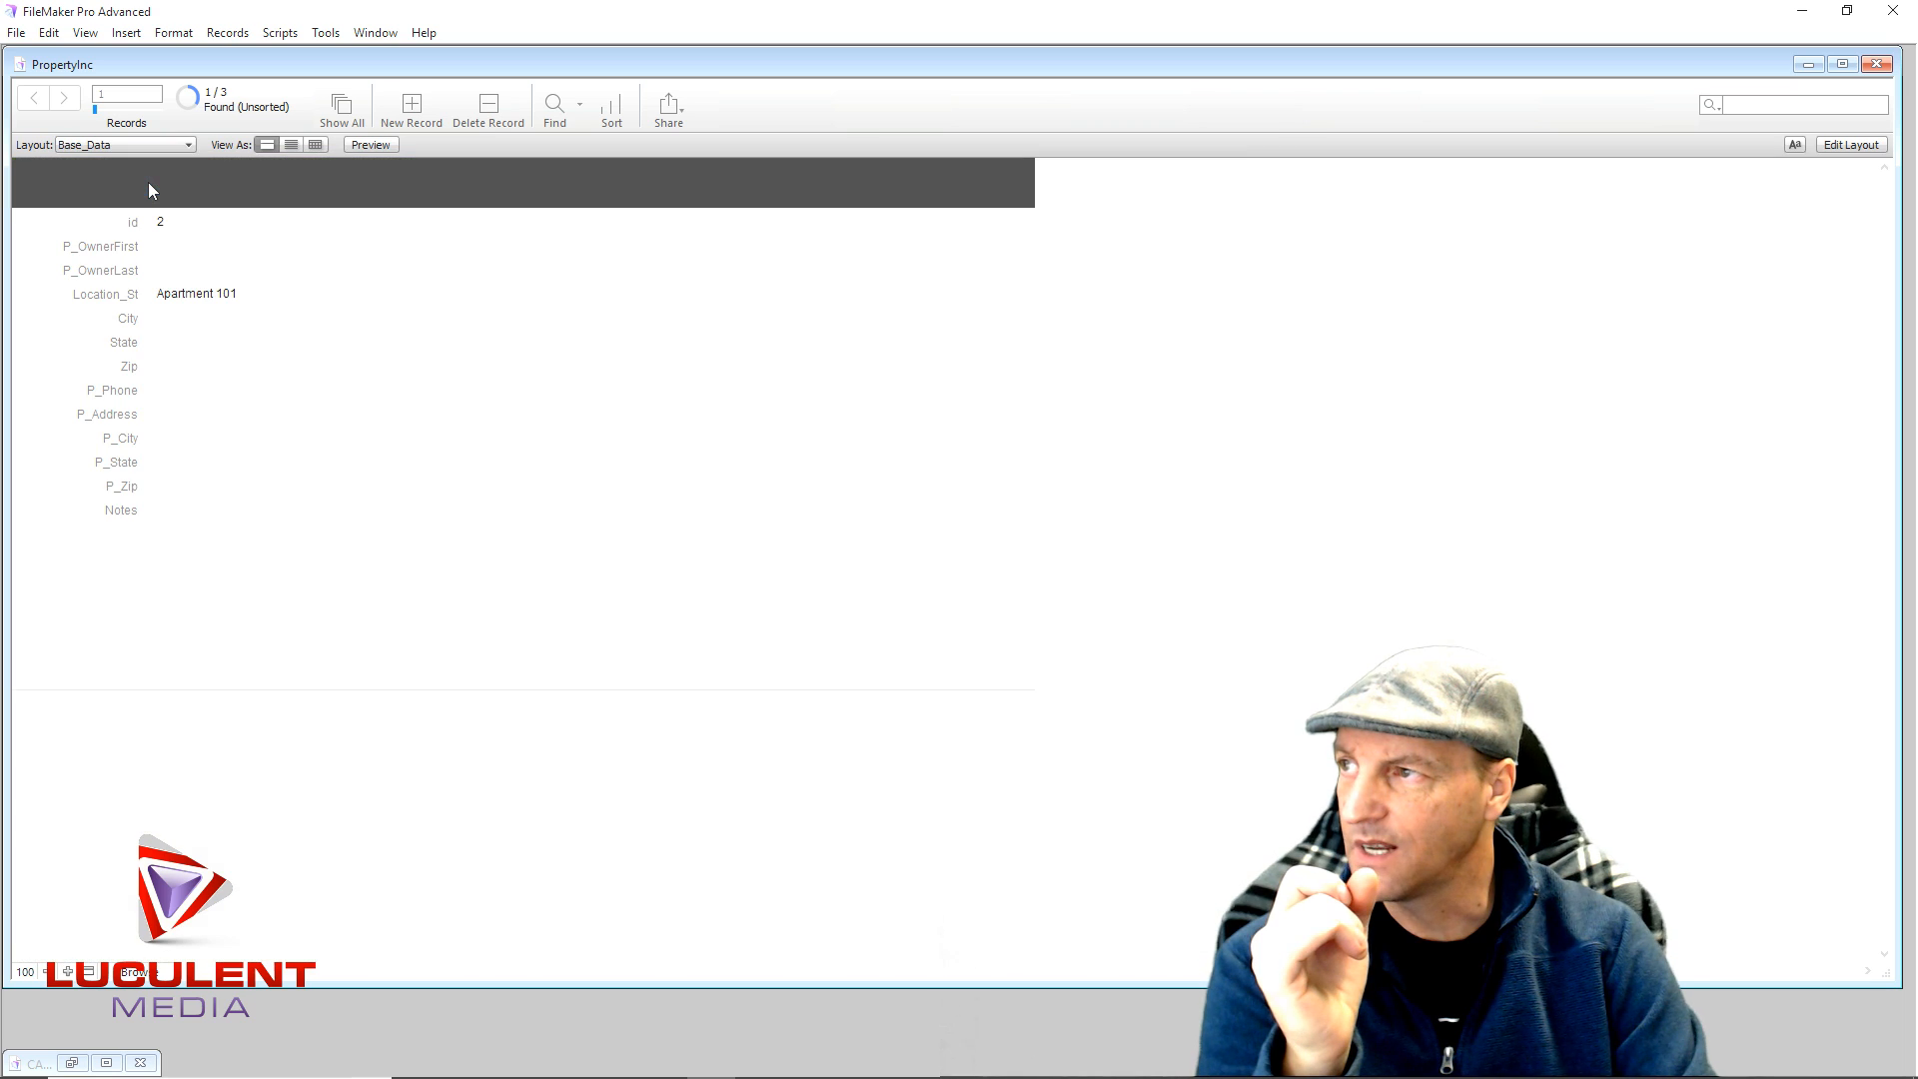
click(182, 146)
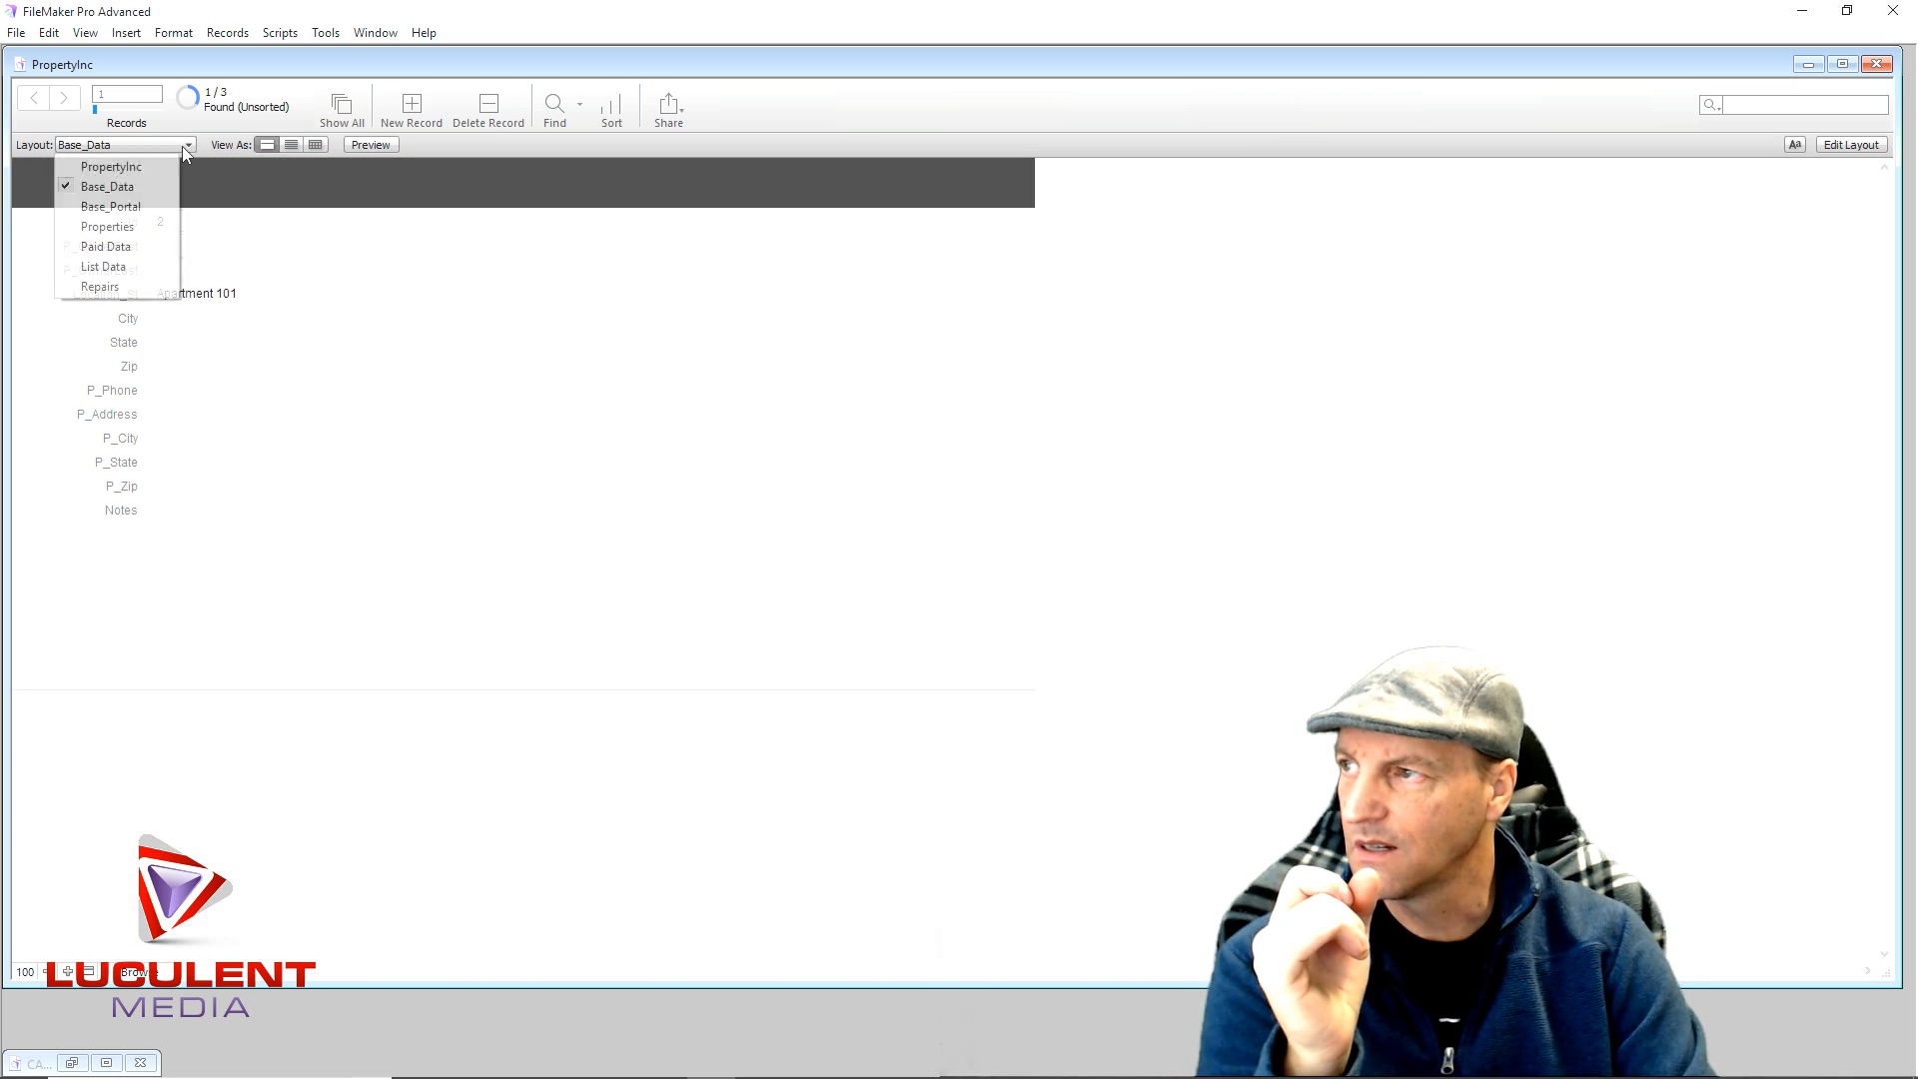
click(154, 228)
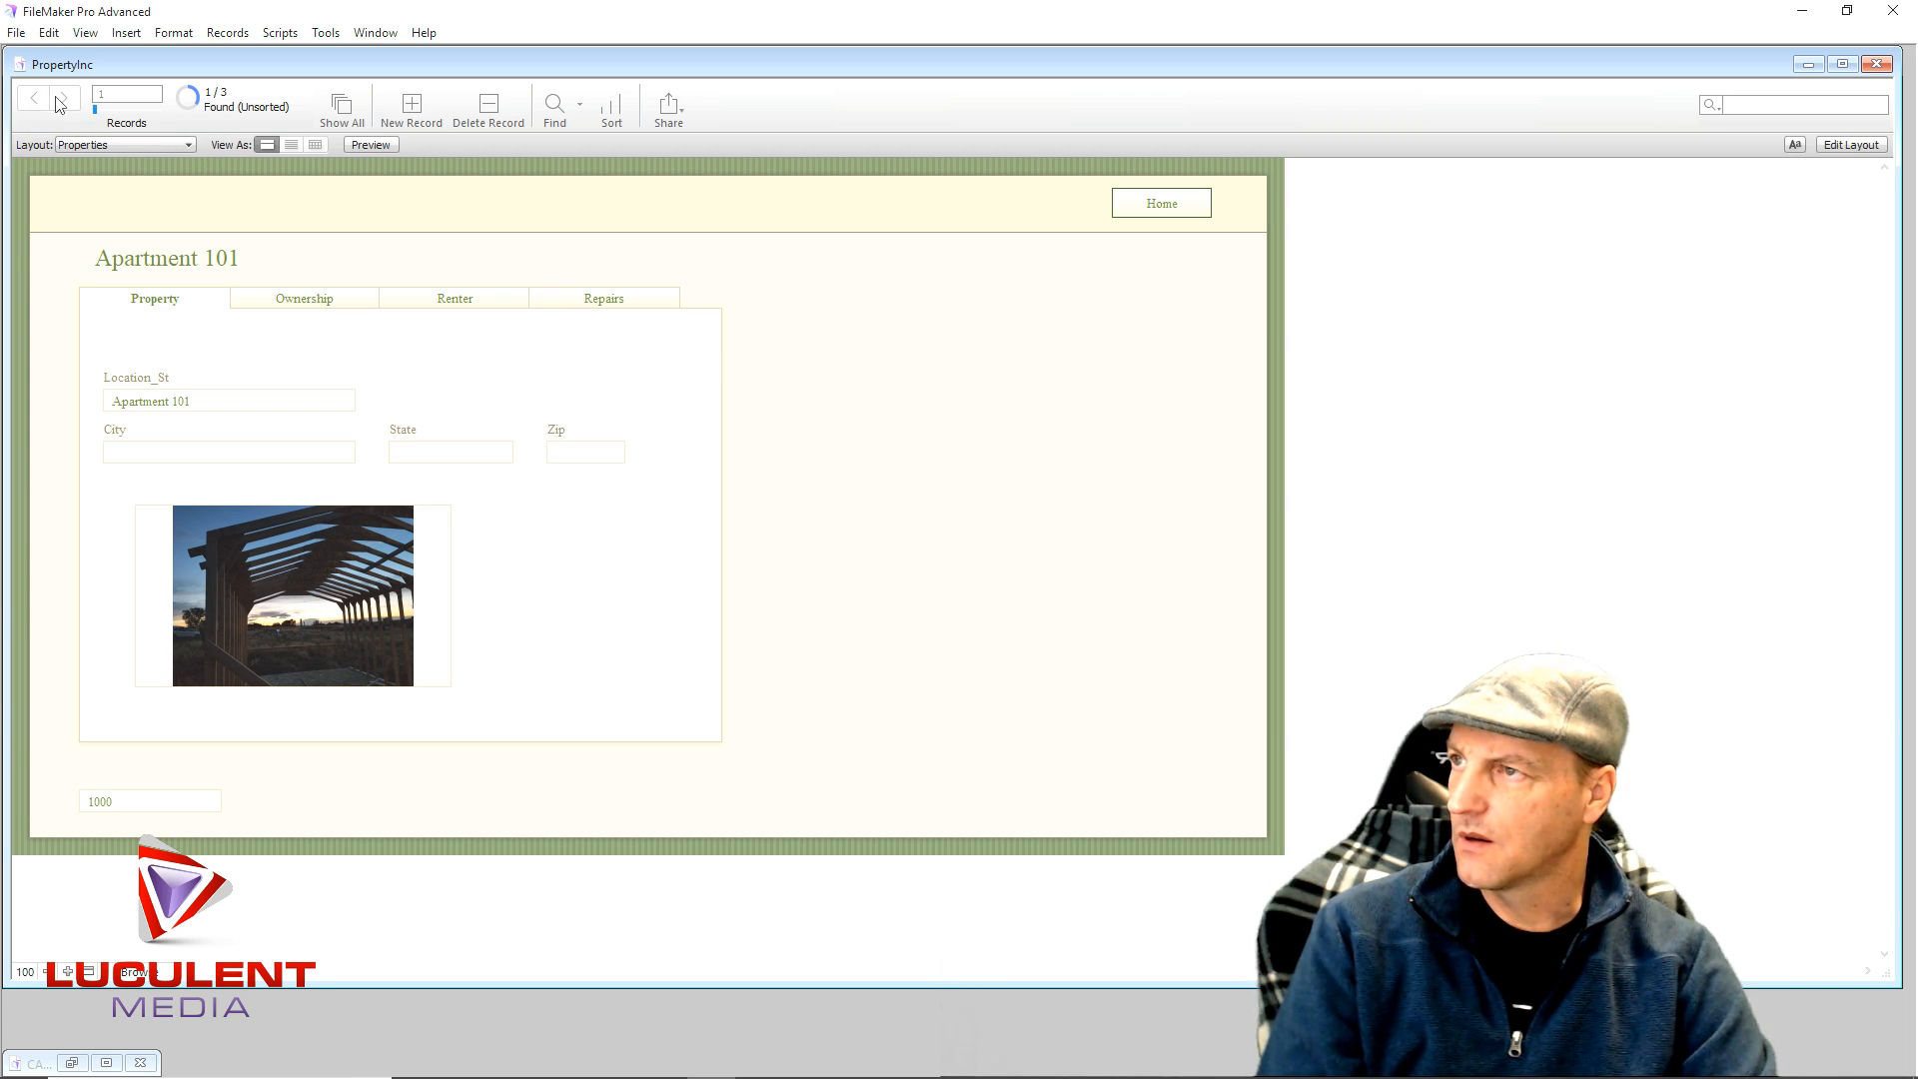
click(350, 112)
click(65, 100)
click(65, 100)
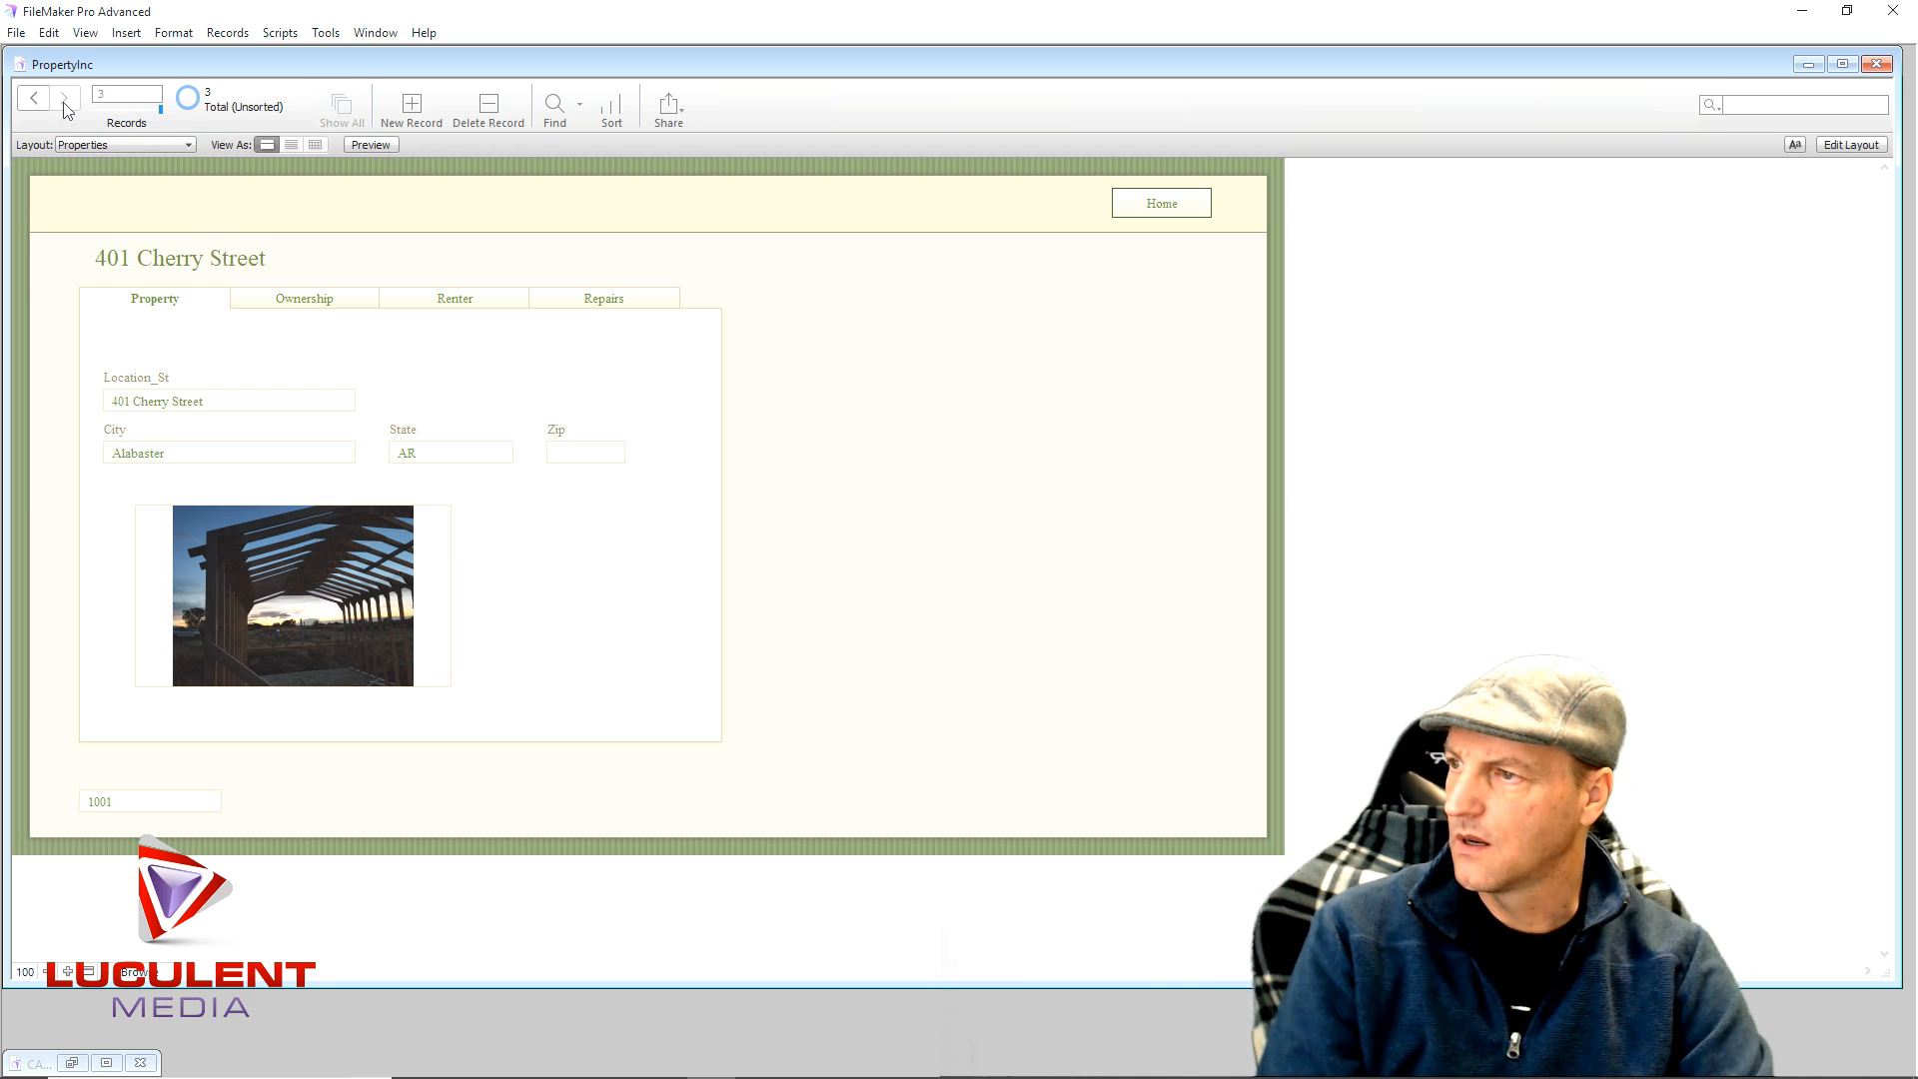
click(31, 103)
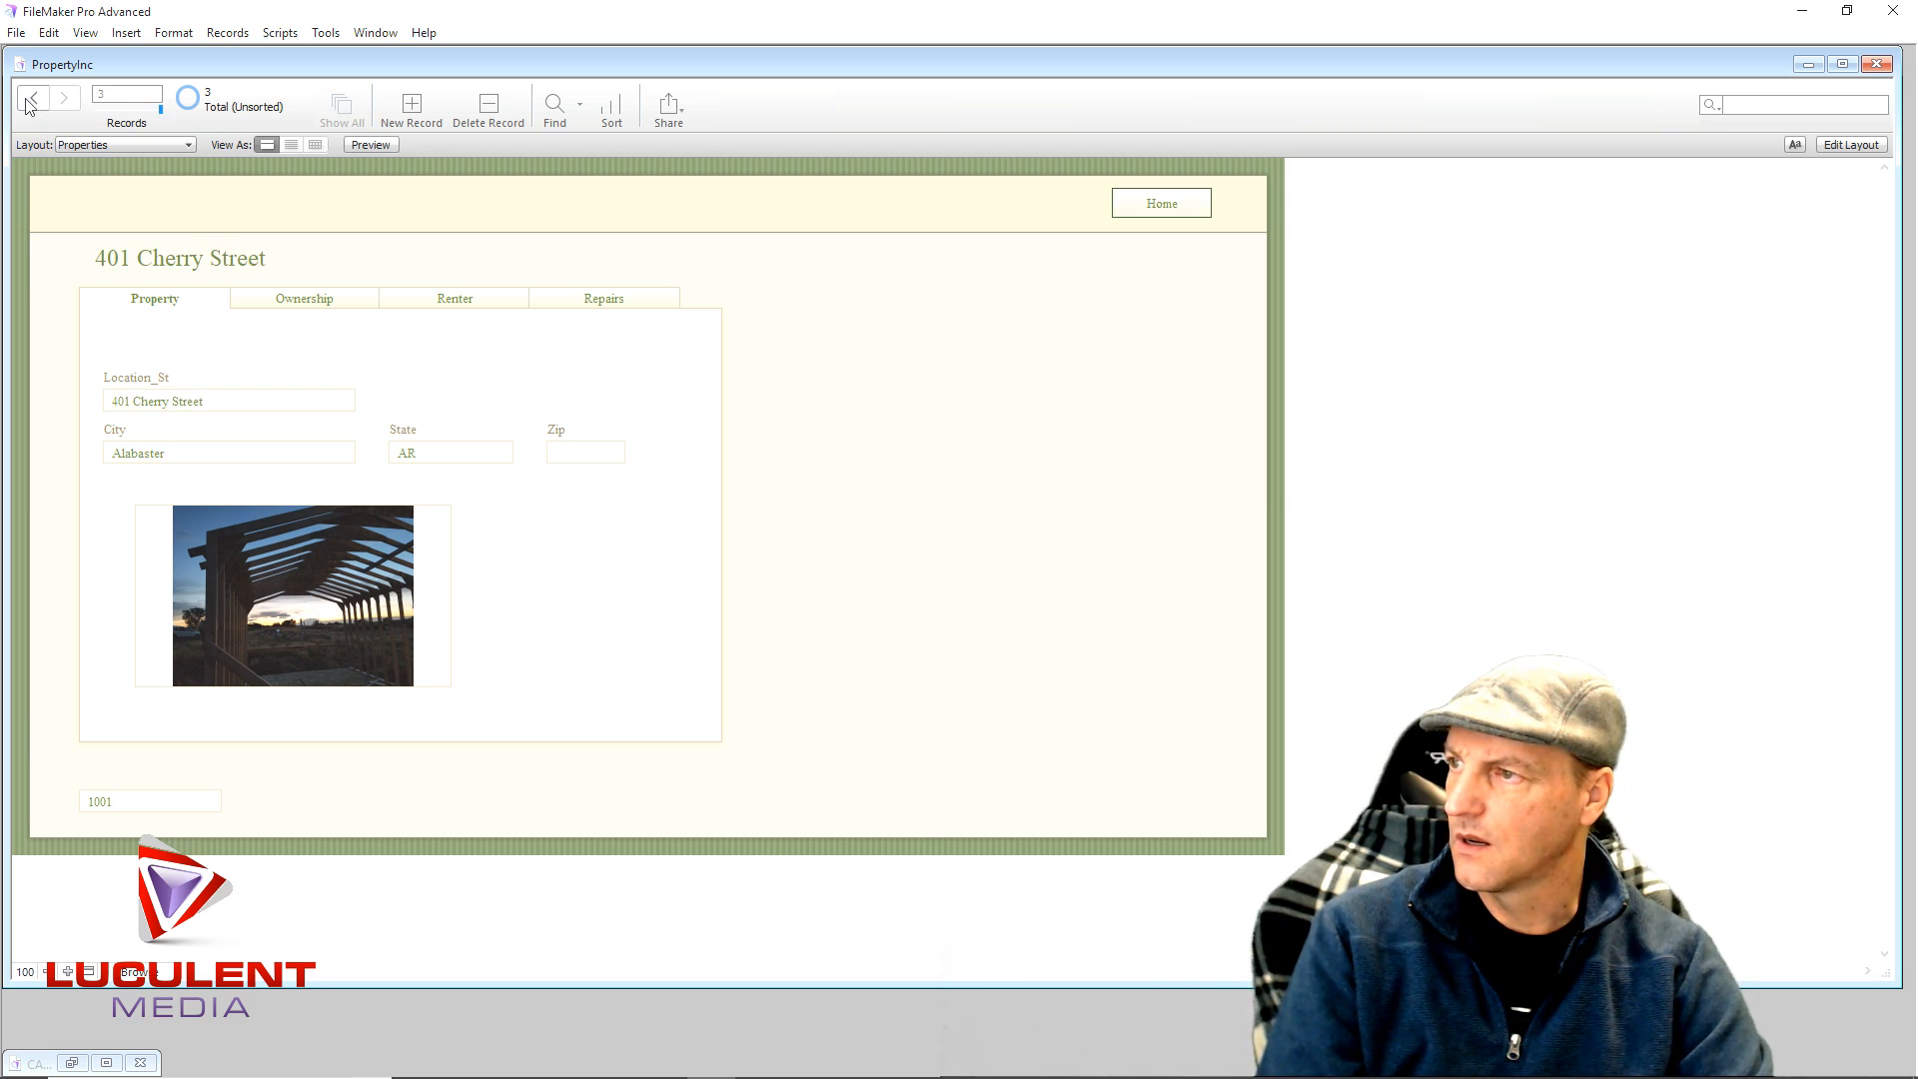
click(30, 104)
click(66, 100)
click(67, 101)
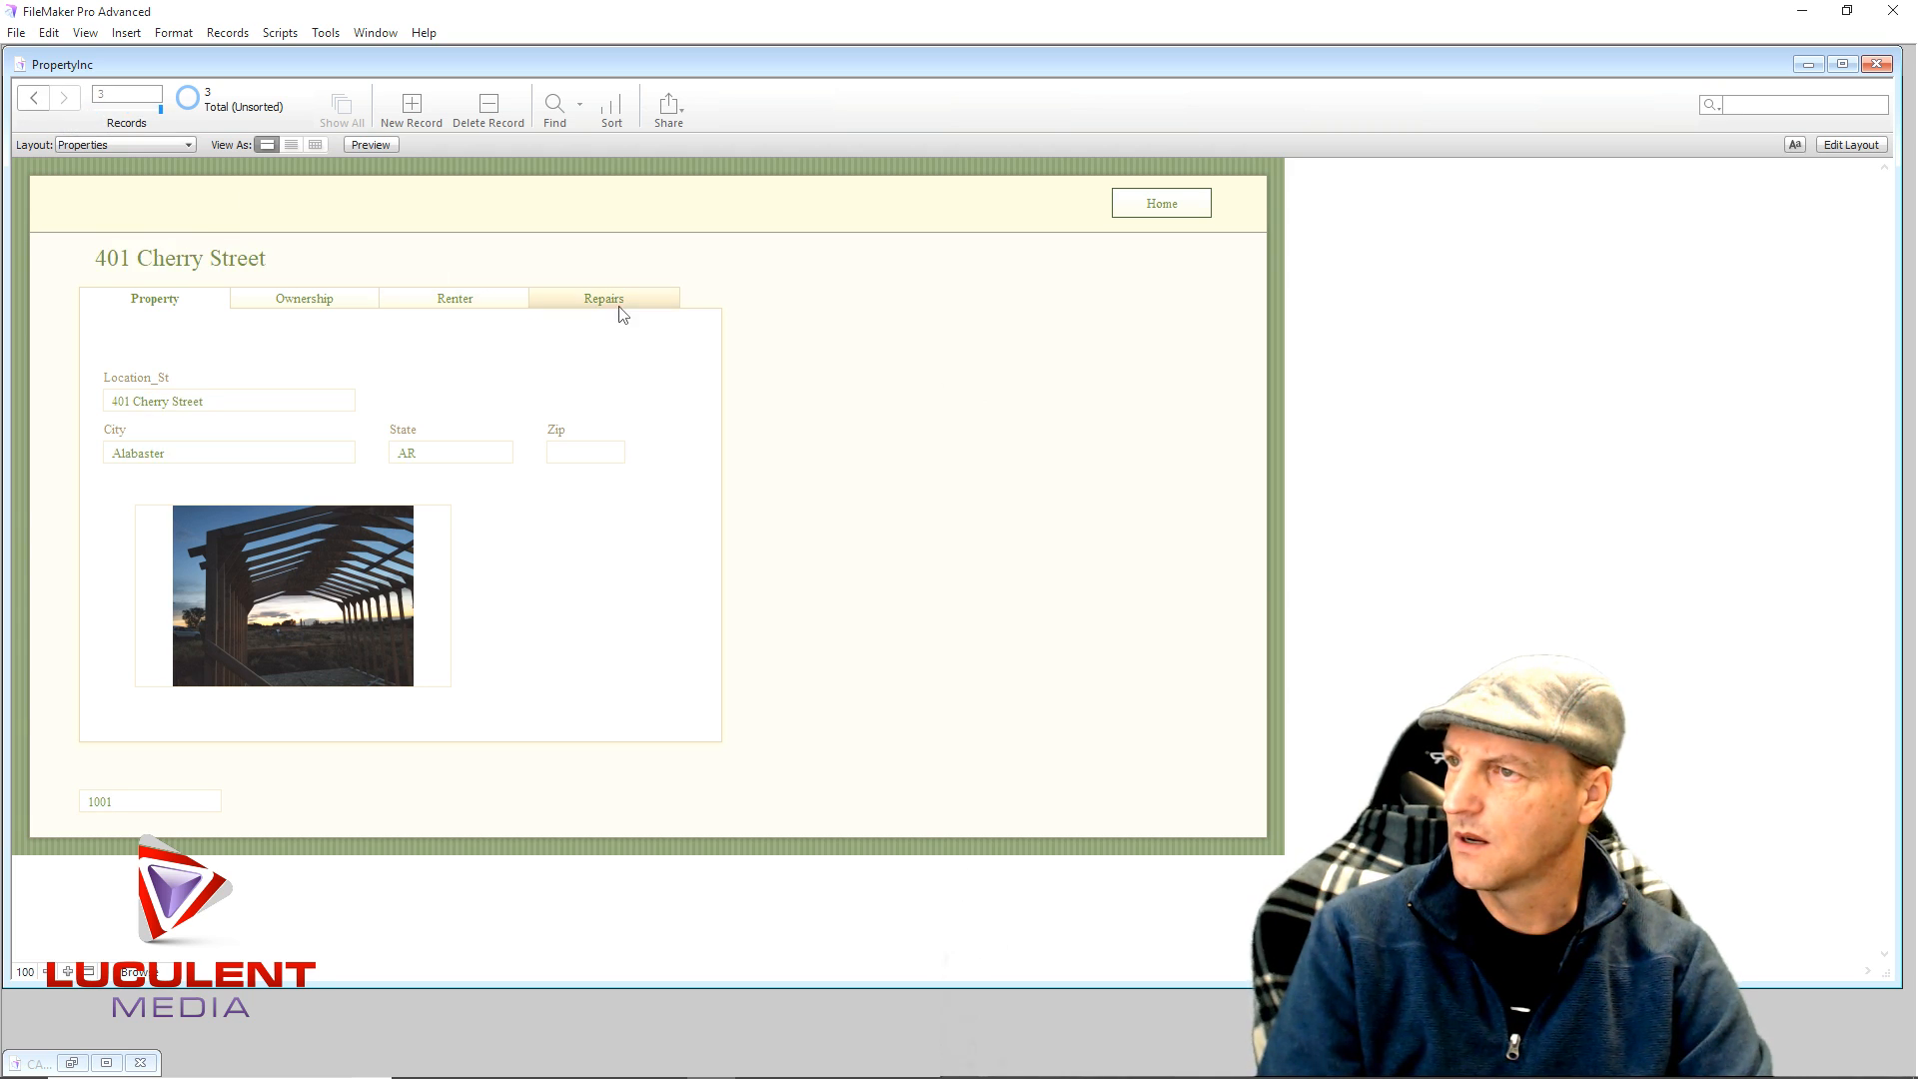
click(605, 300)
click(33, 103)
click(33, 103)
click(66, 101)
click(68, 103)
click(322, 355)
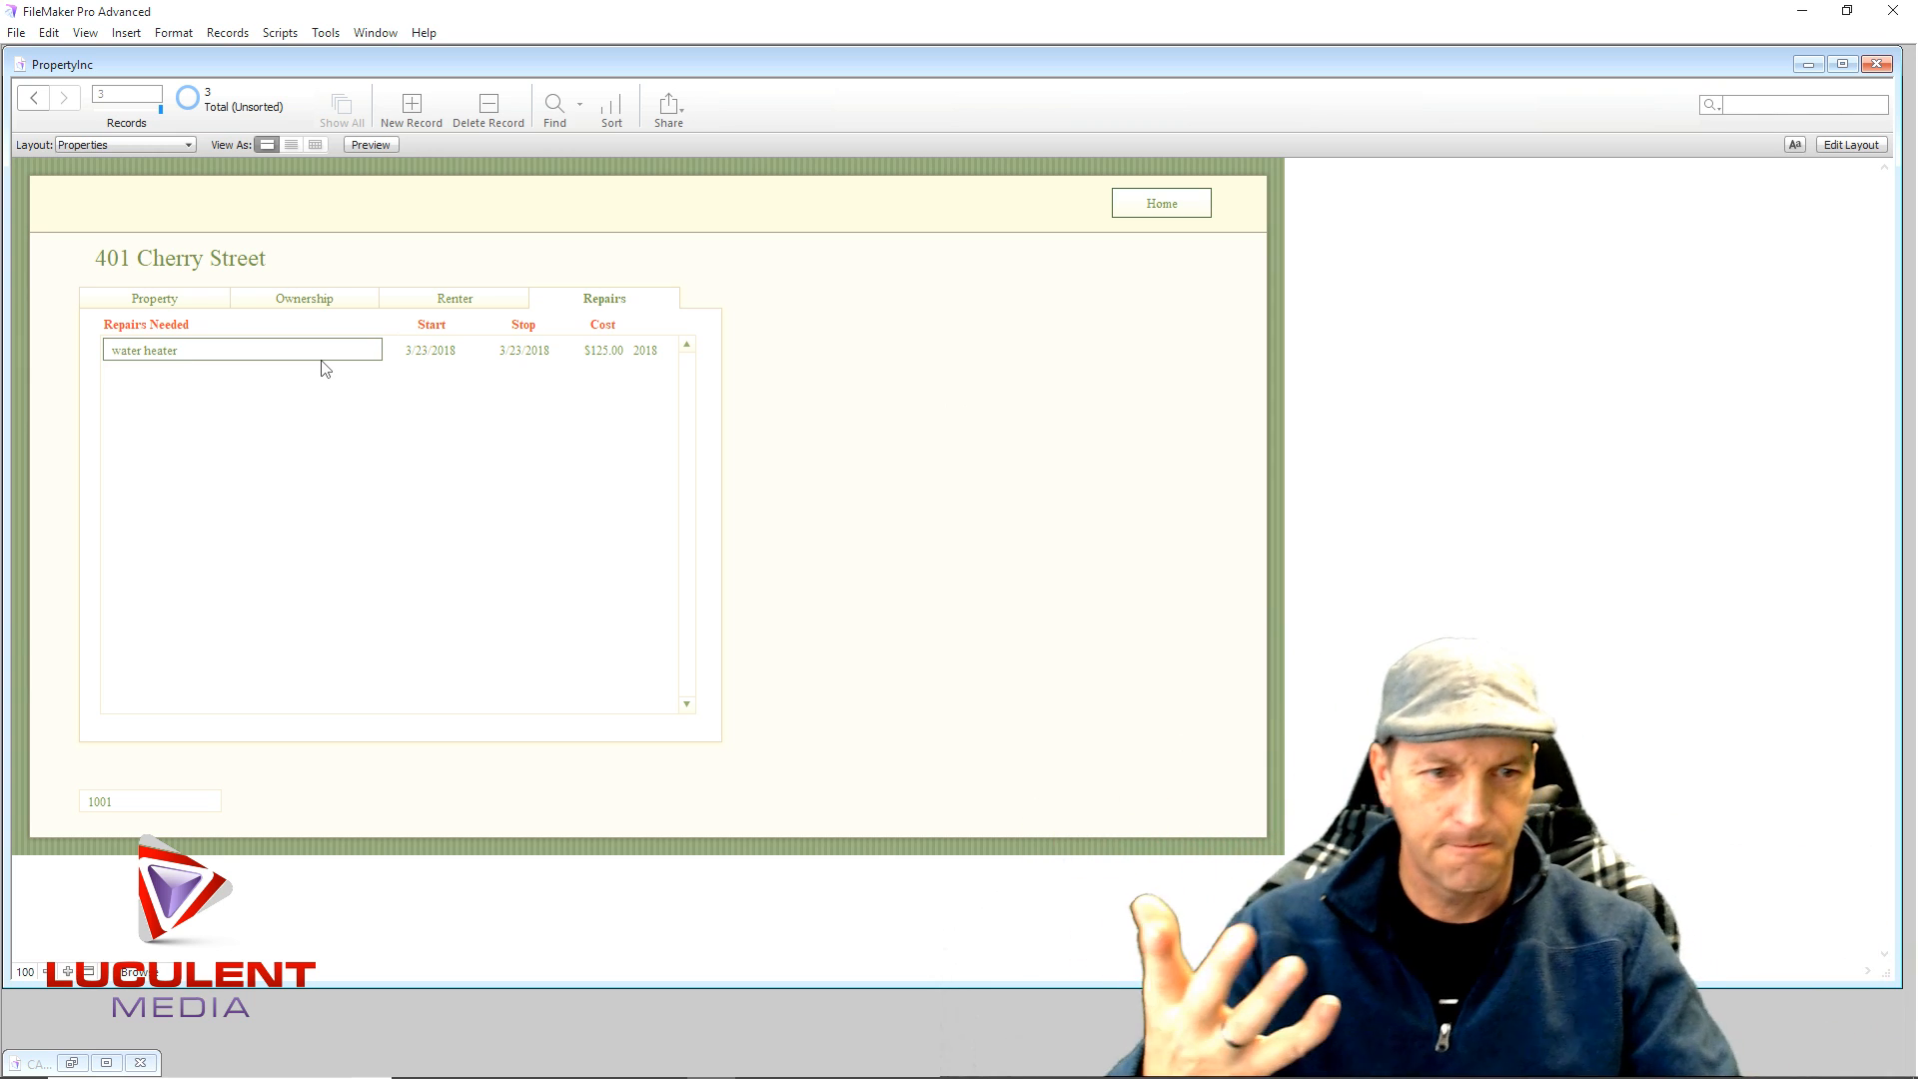
click(150, 297)
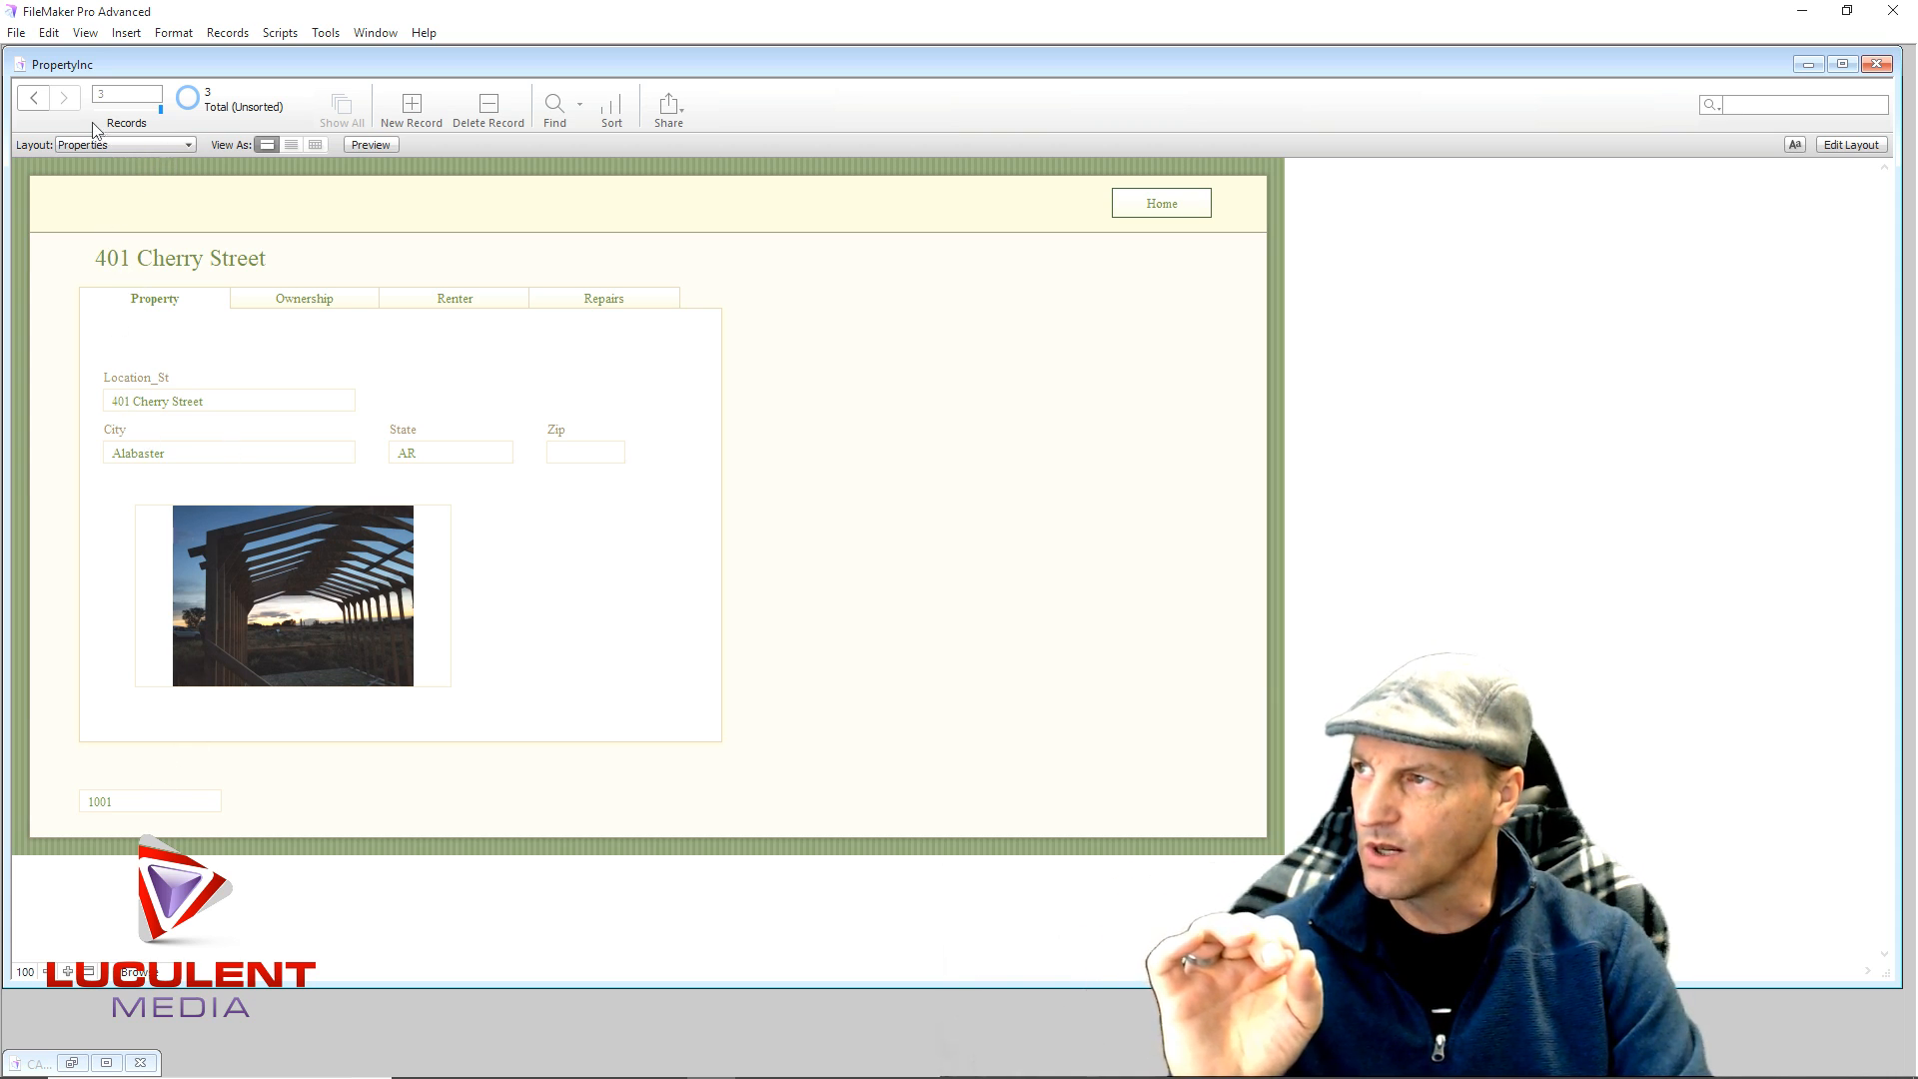
click(578, 303)
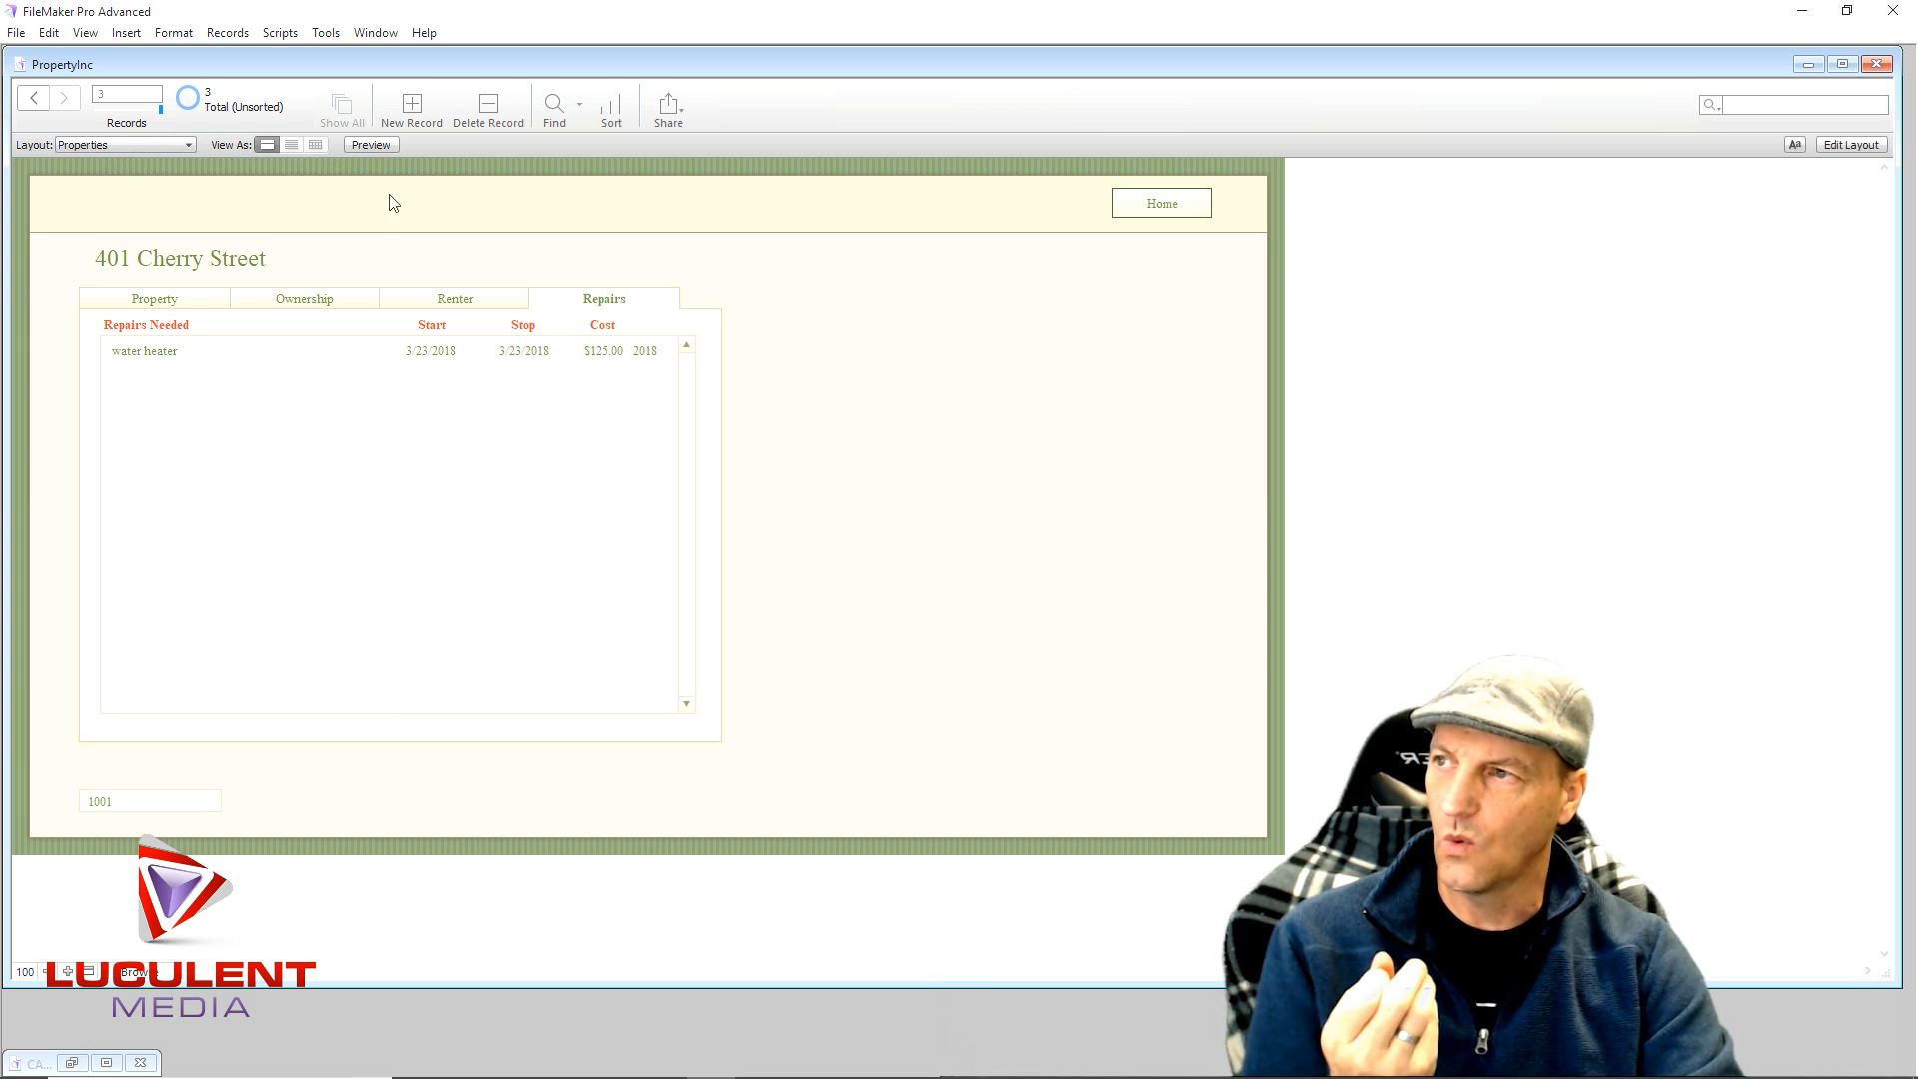
- Go Home, open Apartment 101's rent list, and click into its Apartment 101 location field
click(1133, 213)
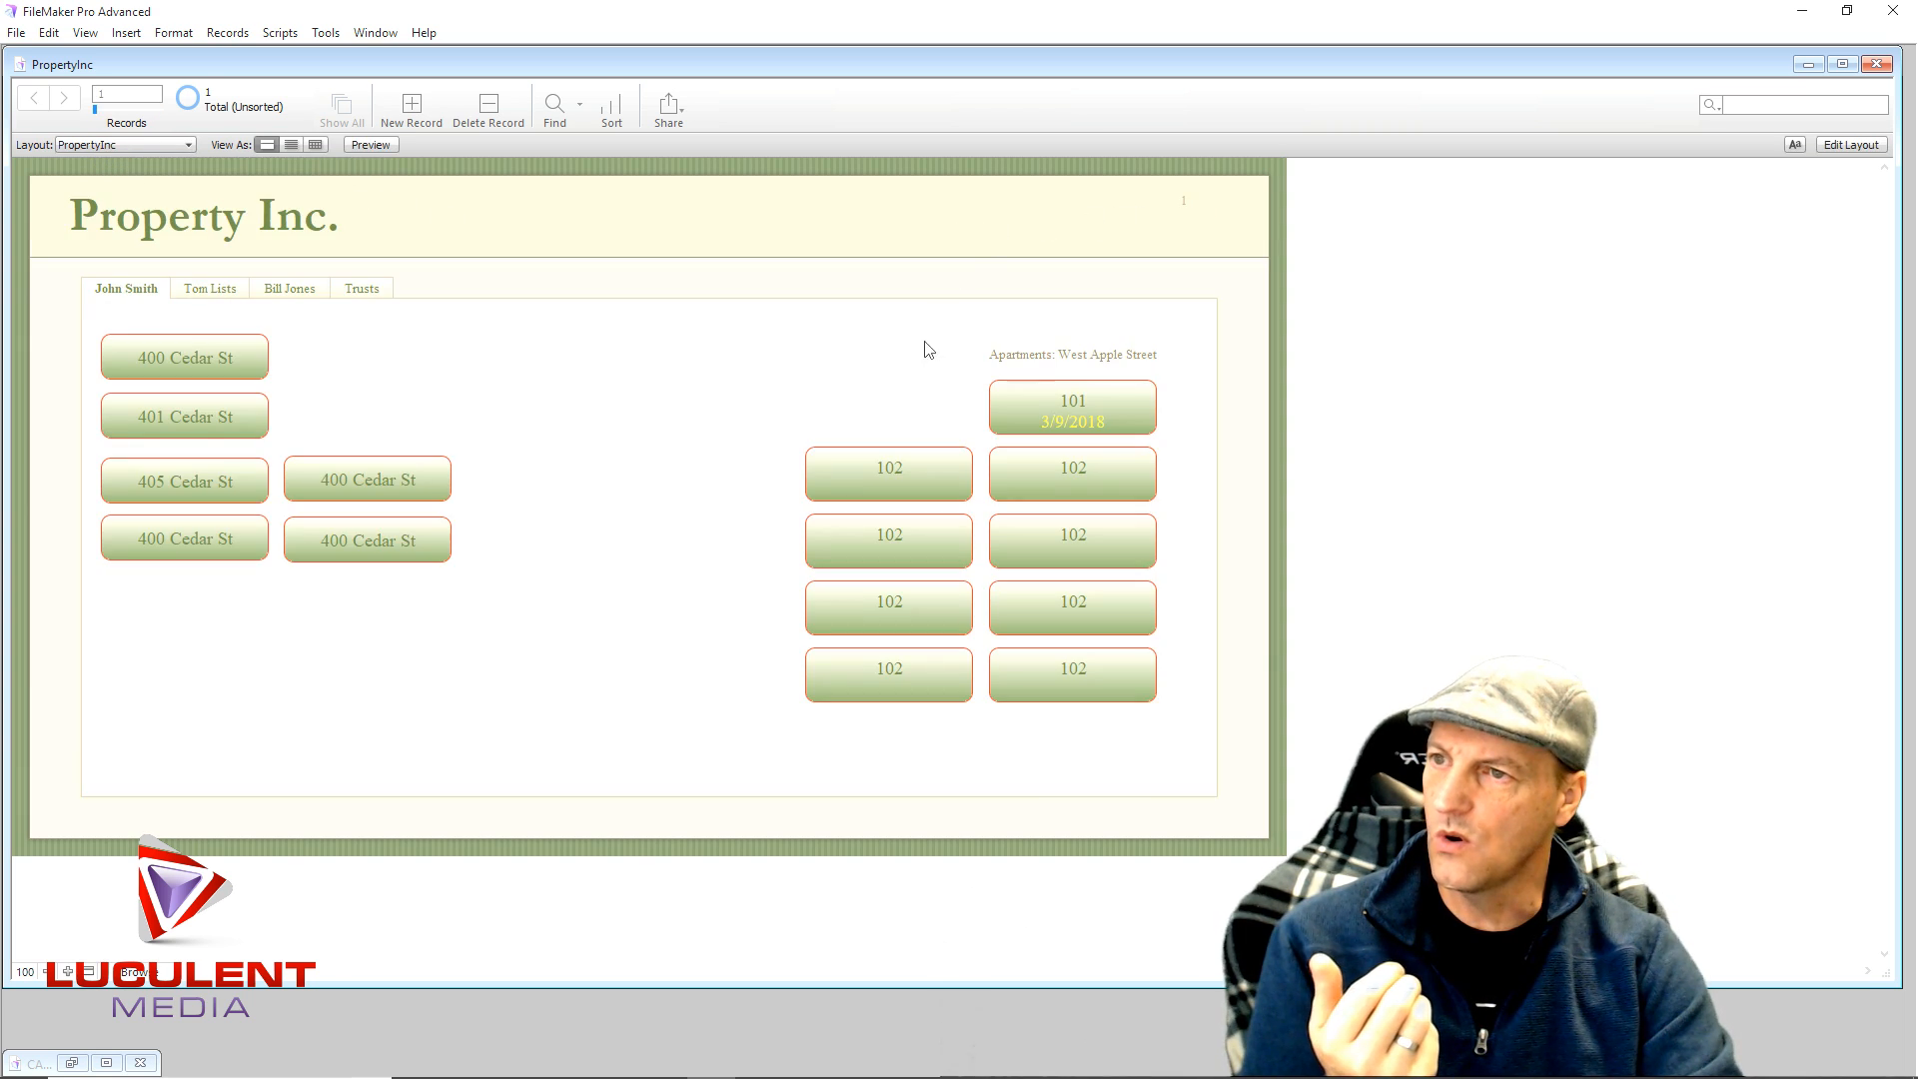
click(1020, 411)
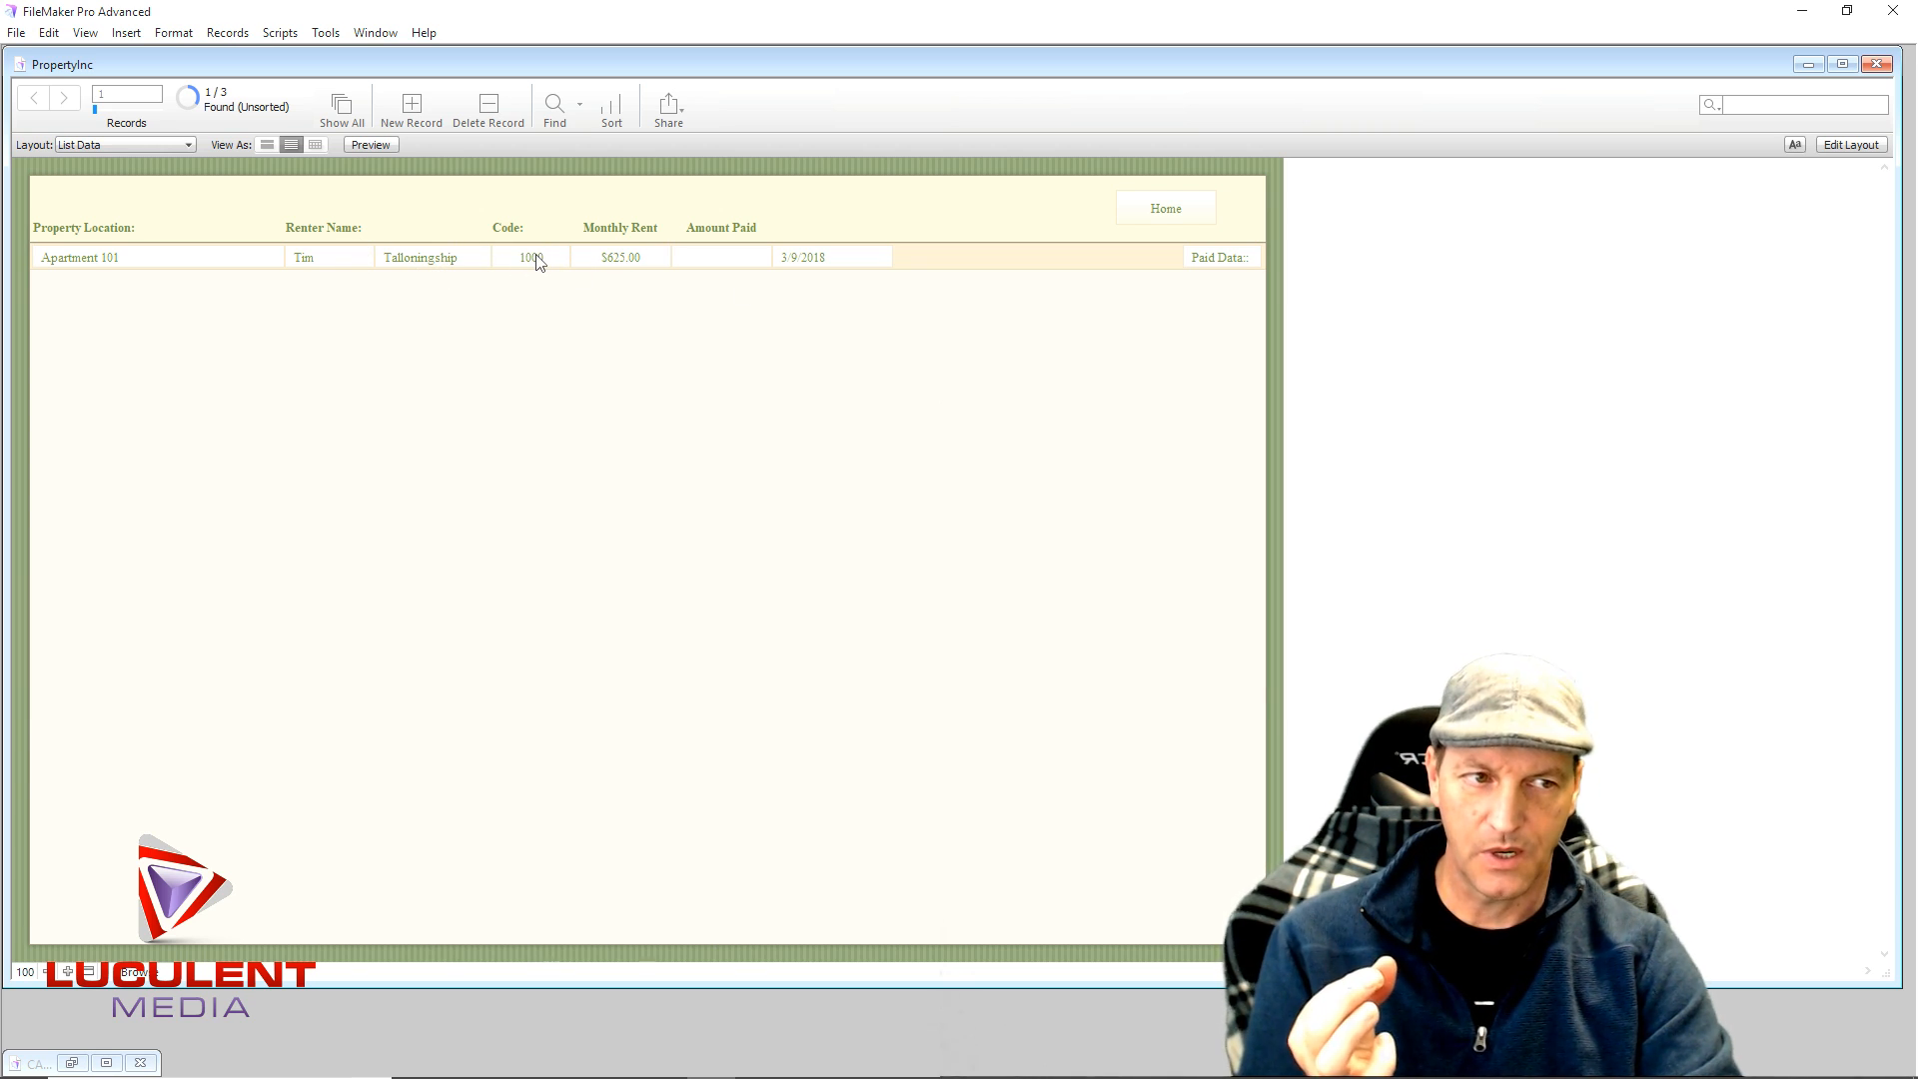
click(86, 260)
double_click(85, 257)
click(137, 262)
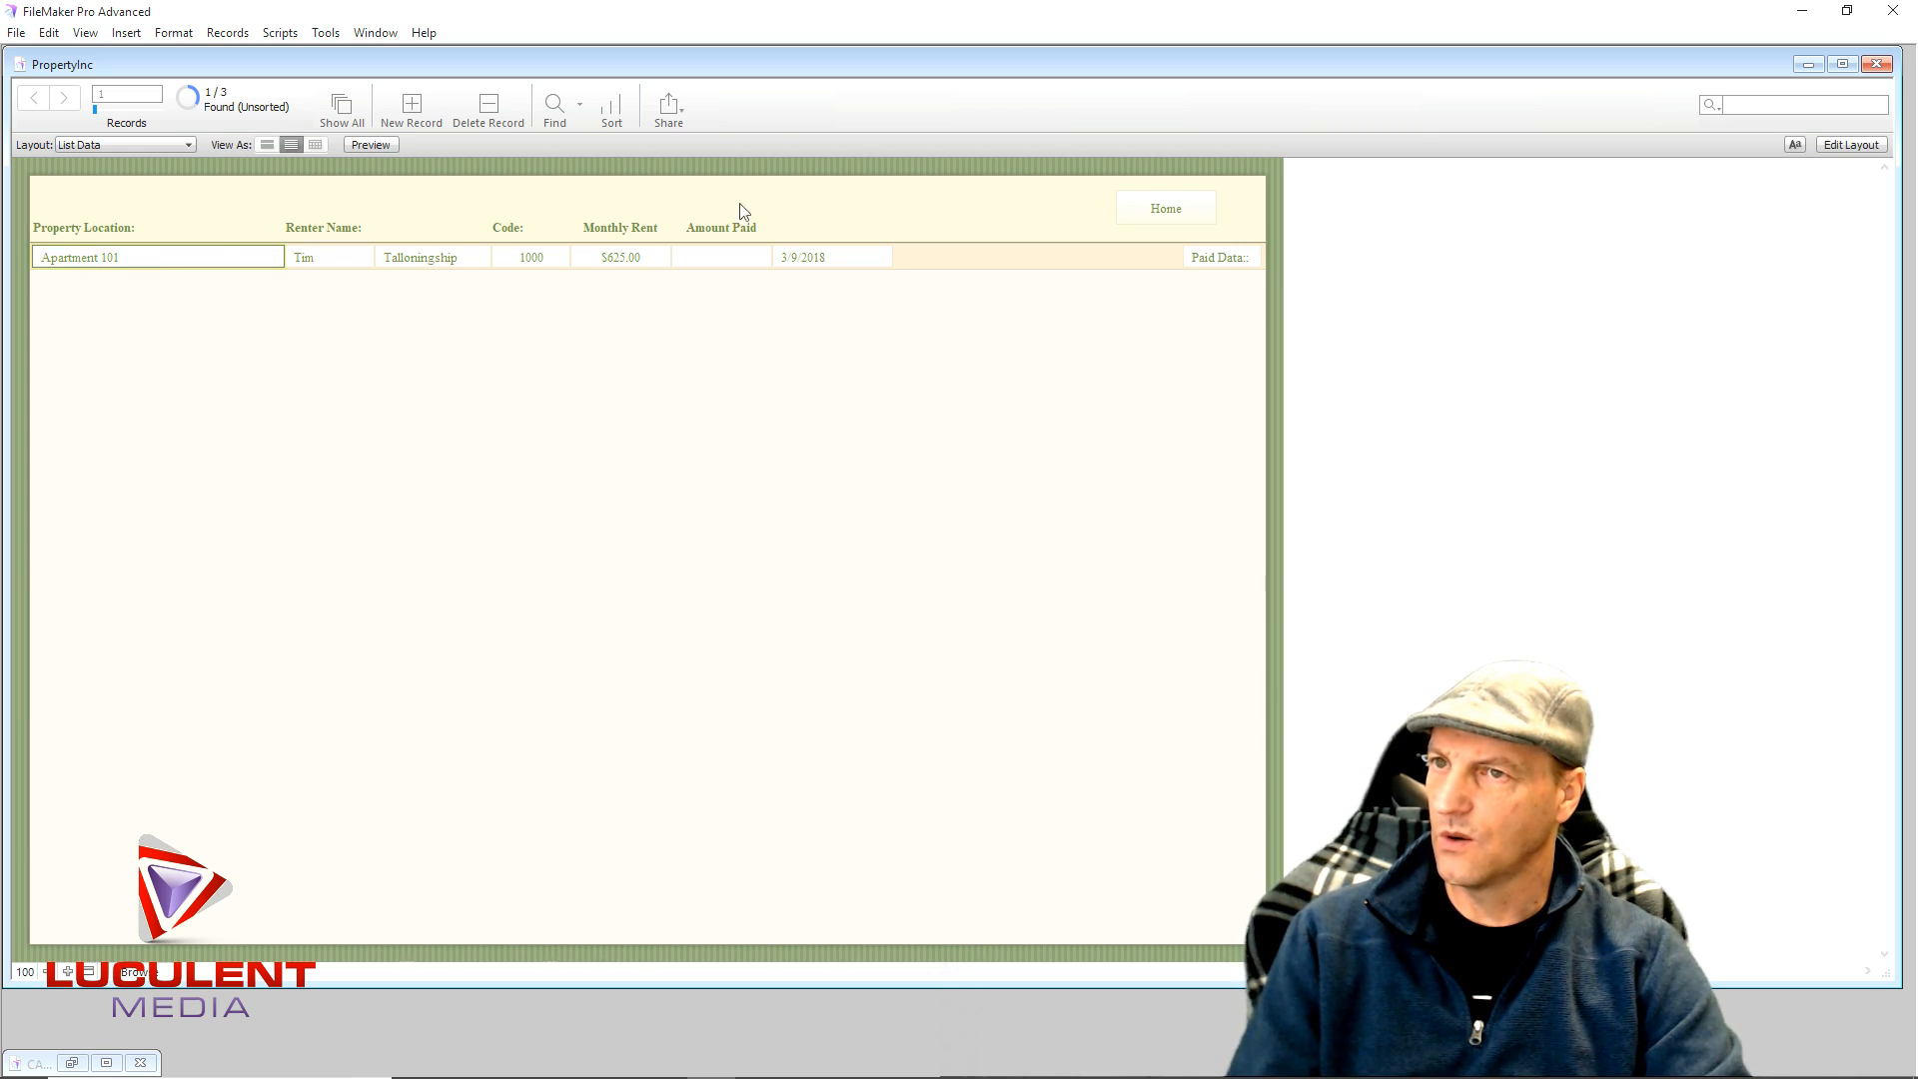
- In Layout mode, set the Location_St field's button action to Perform Script
click(1851, 146)
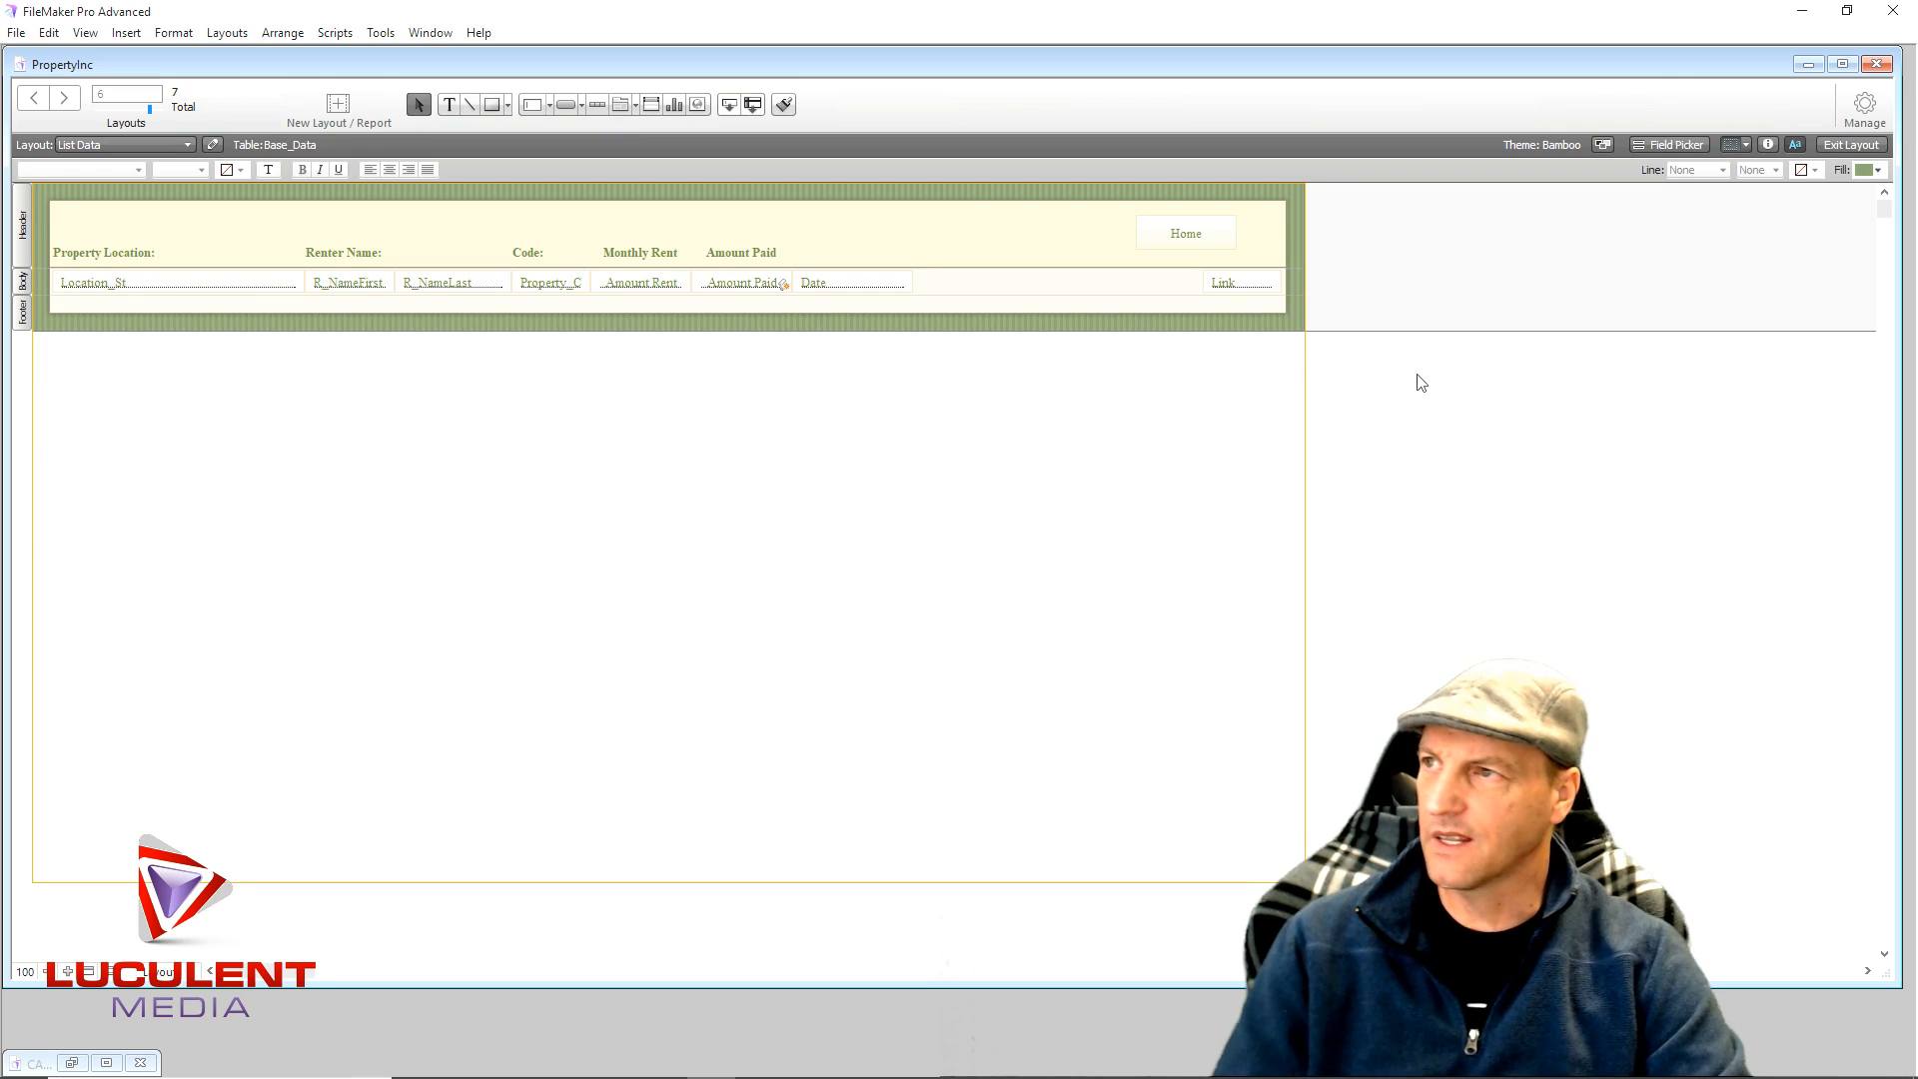
click(99, 289)
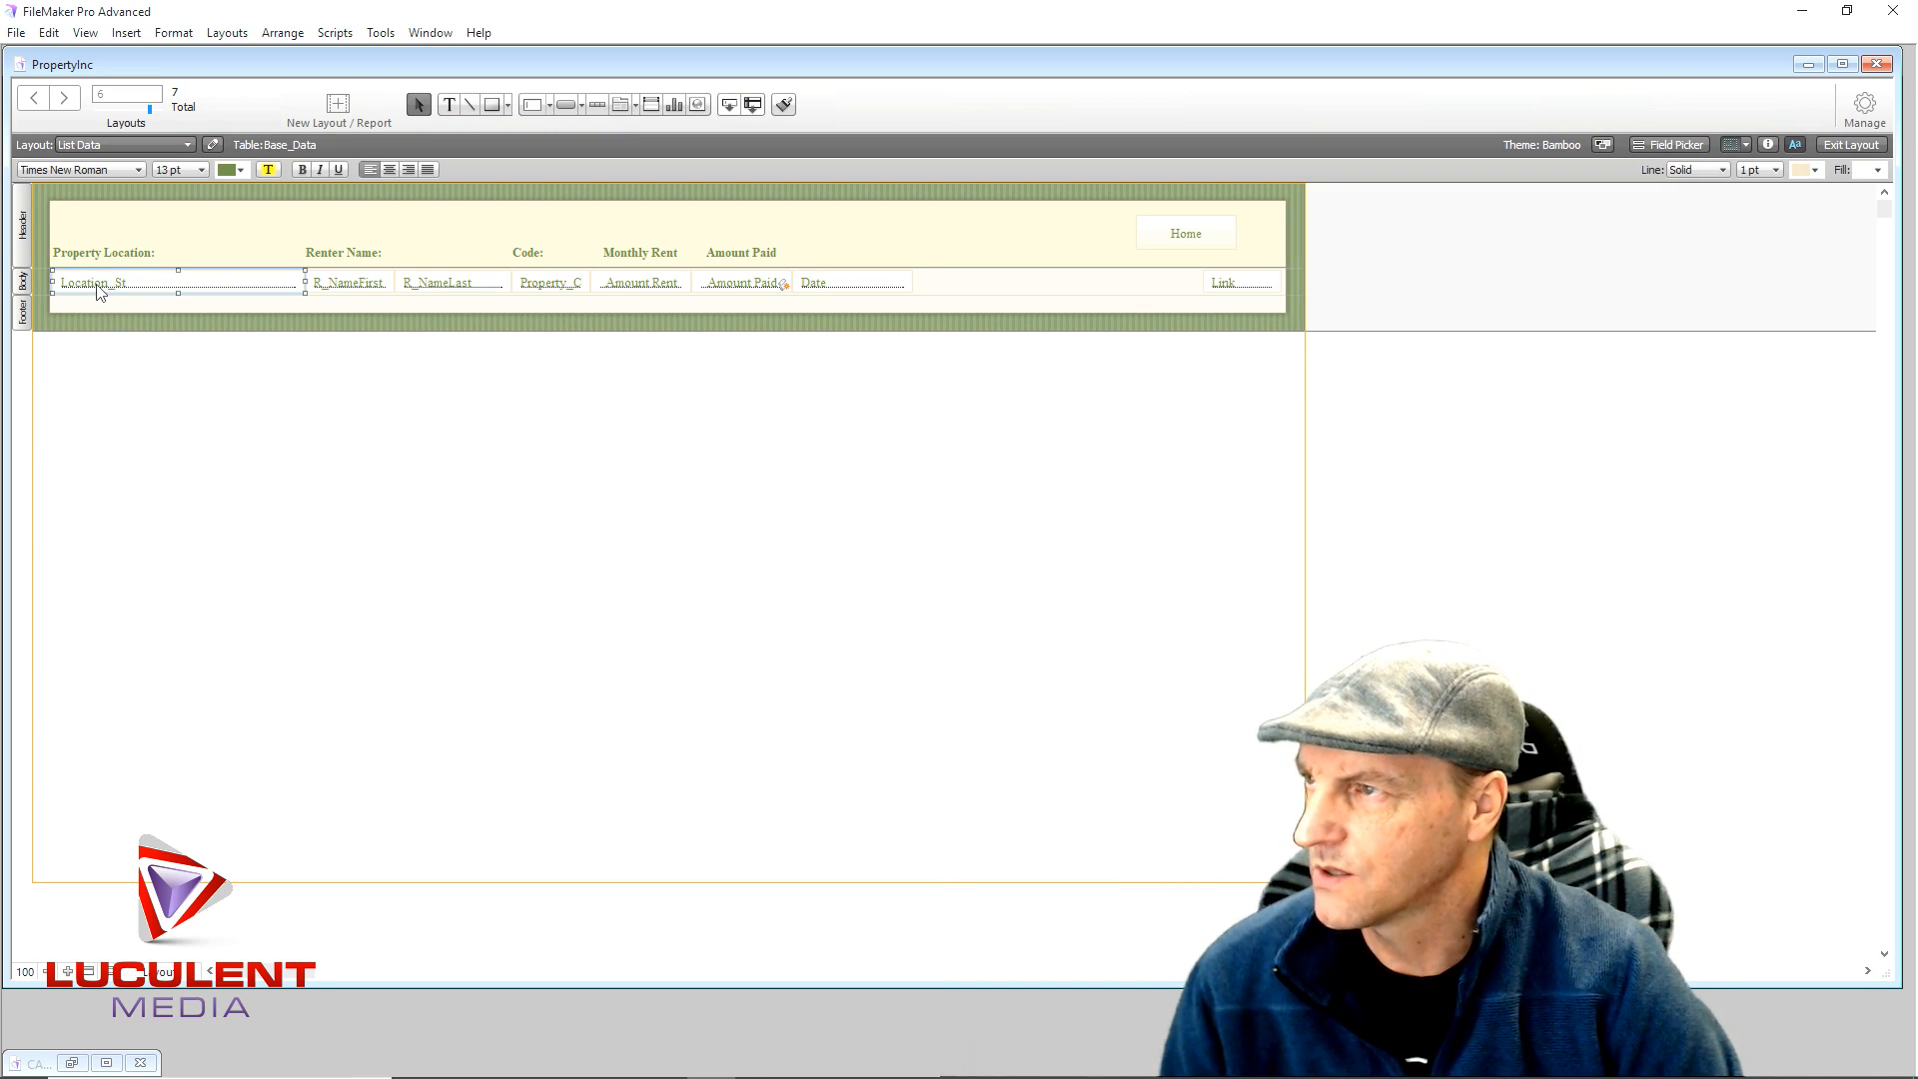
right_click(222, 284)
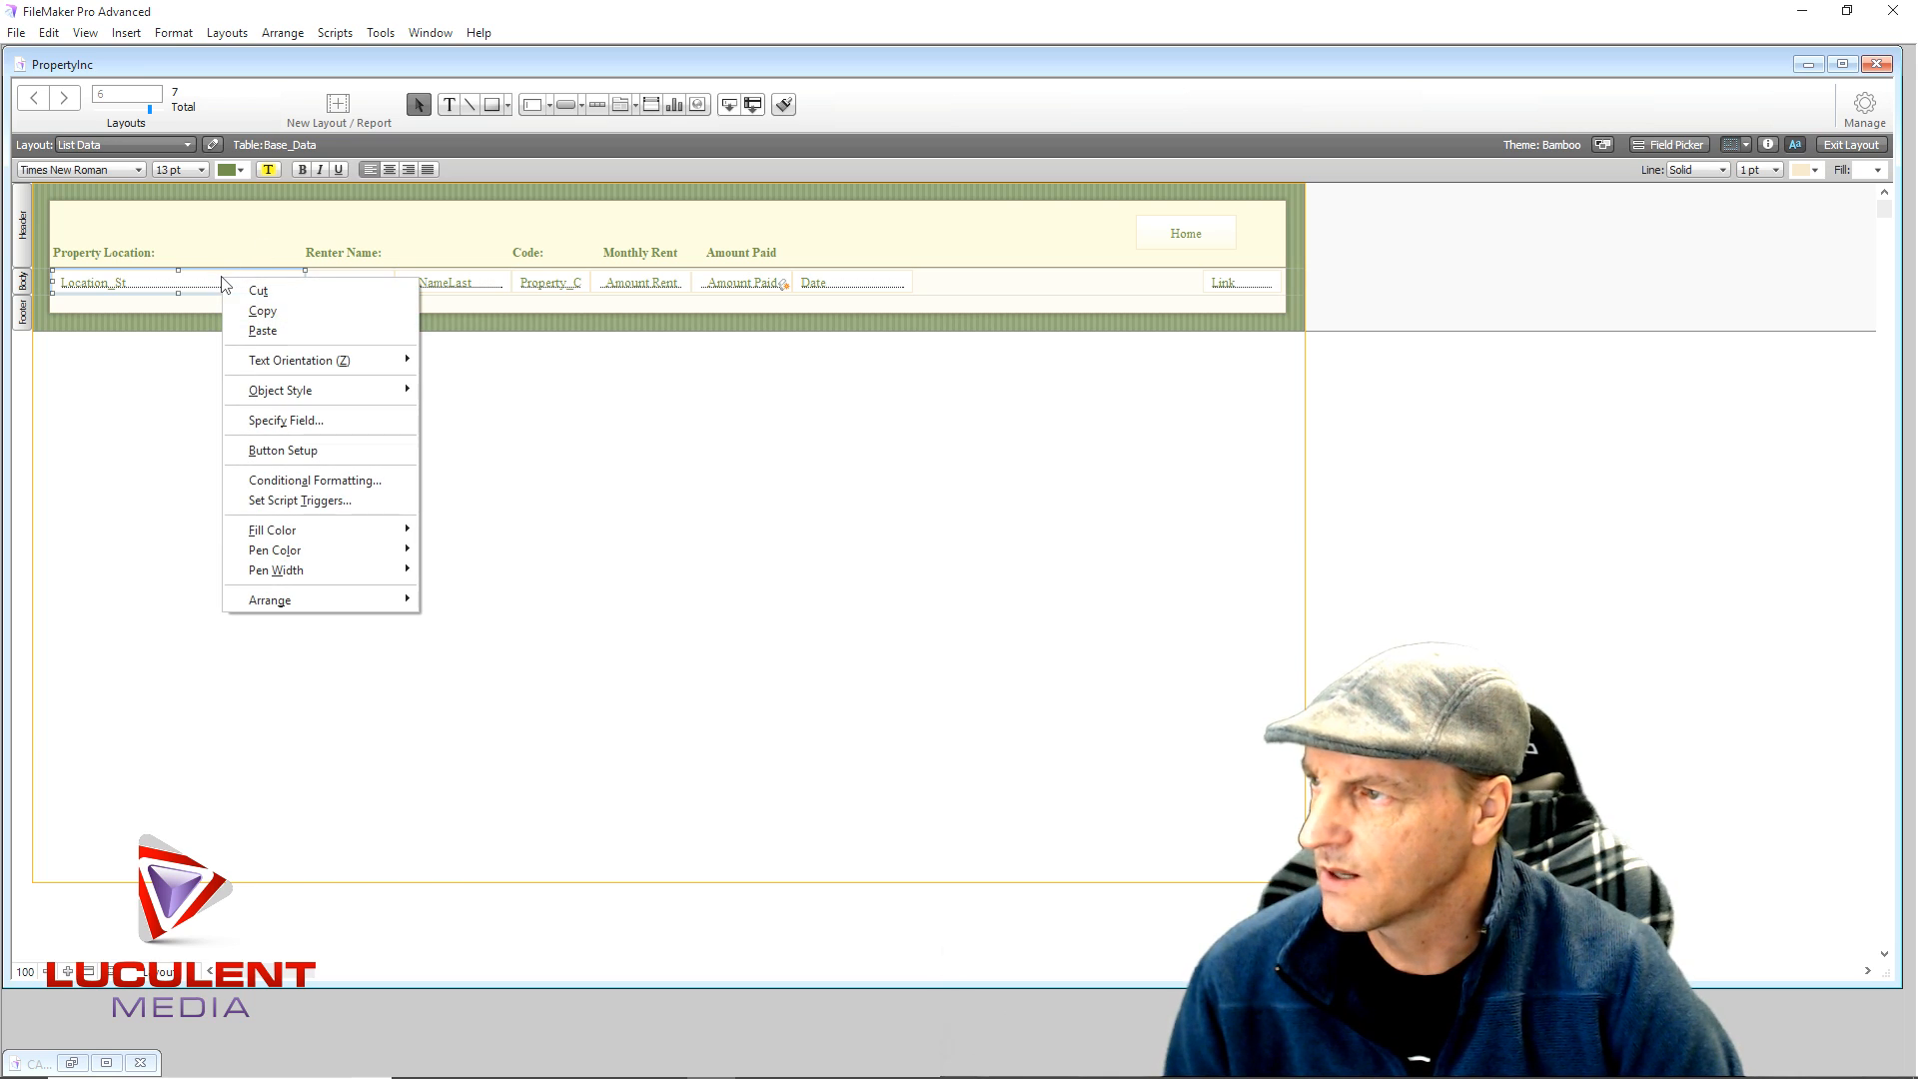
click(297, 451)
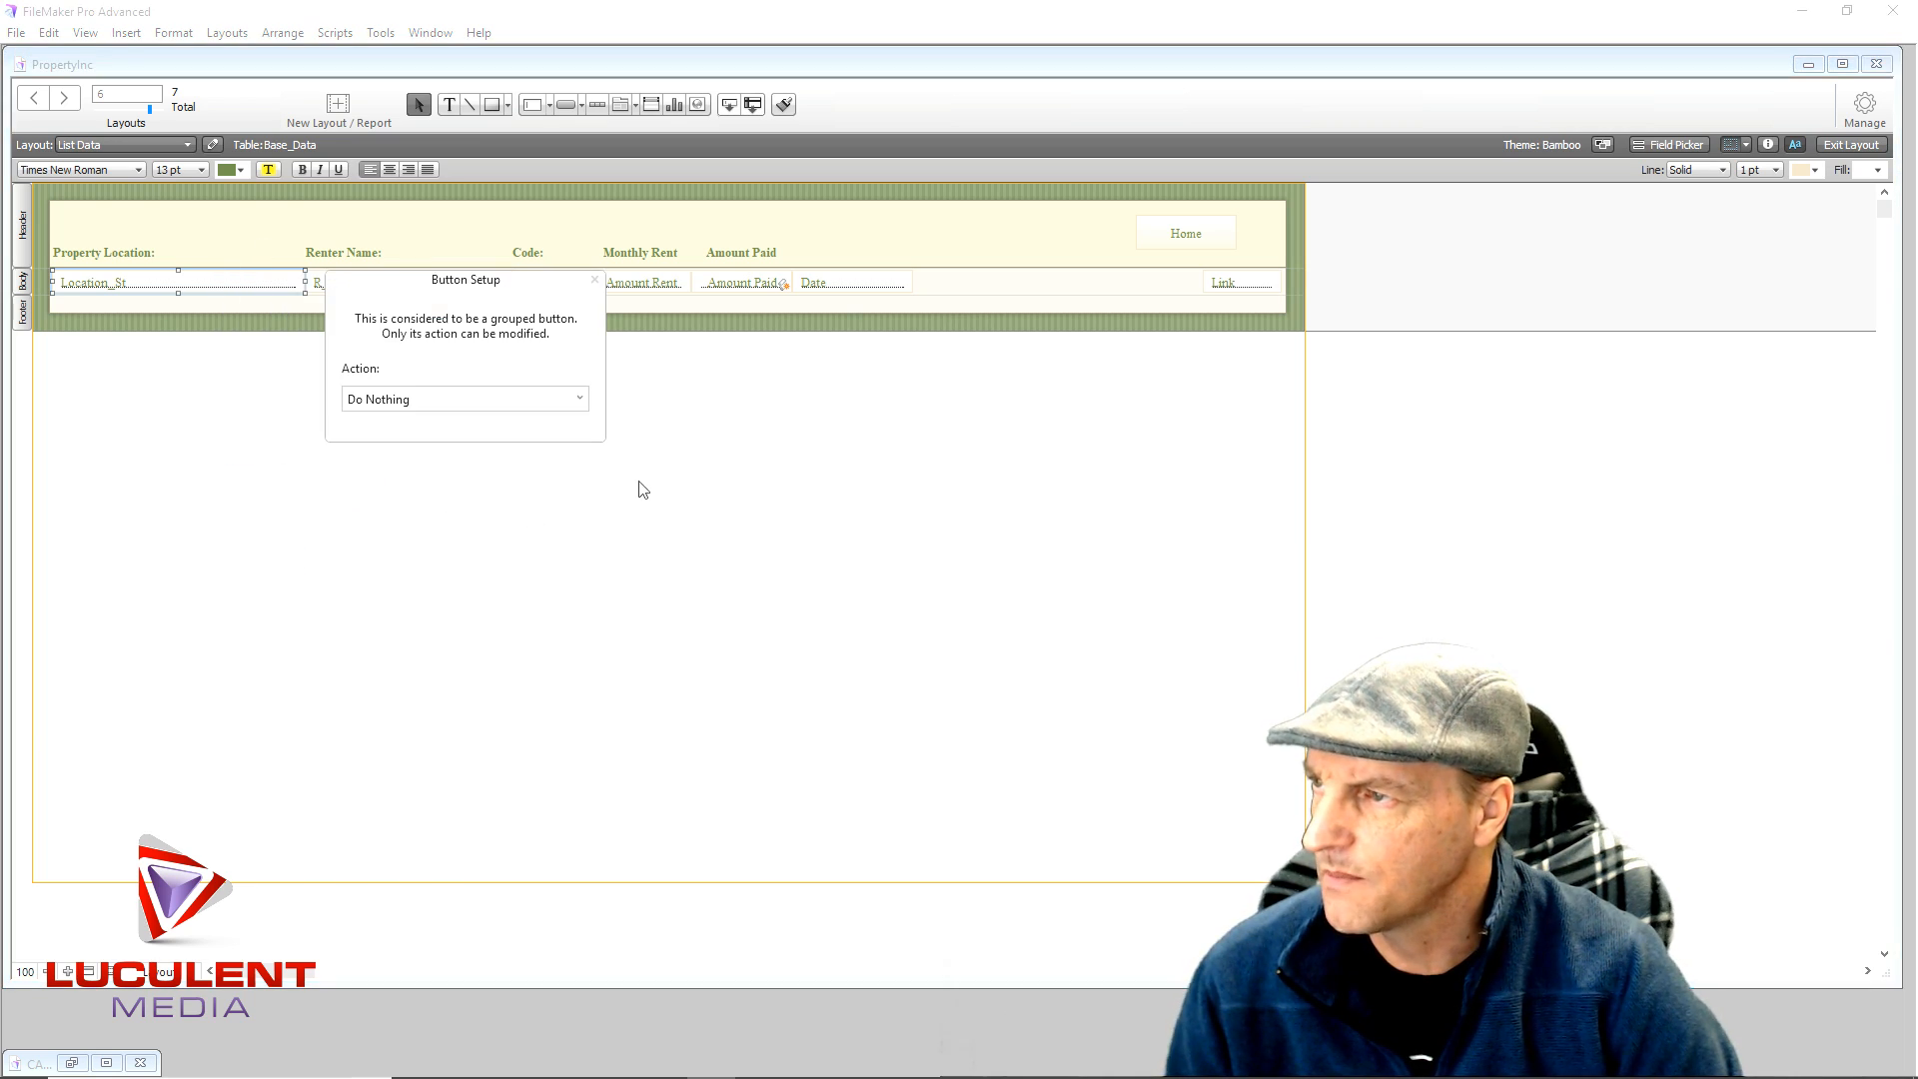
click(579, 402)
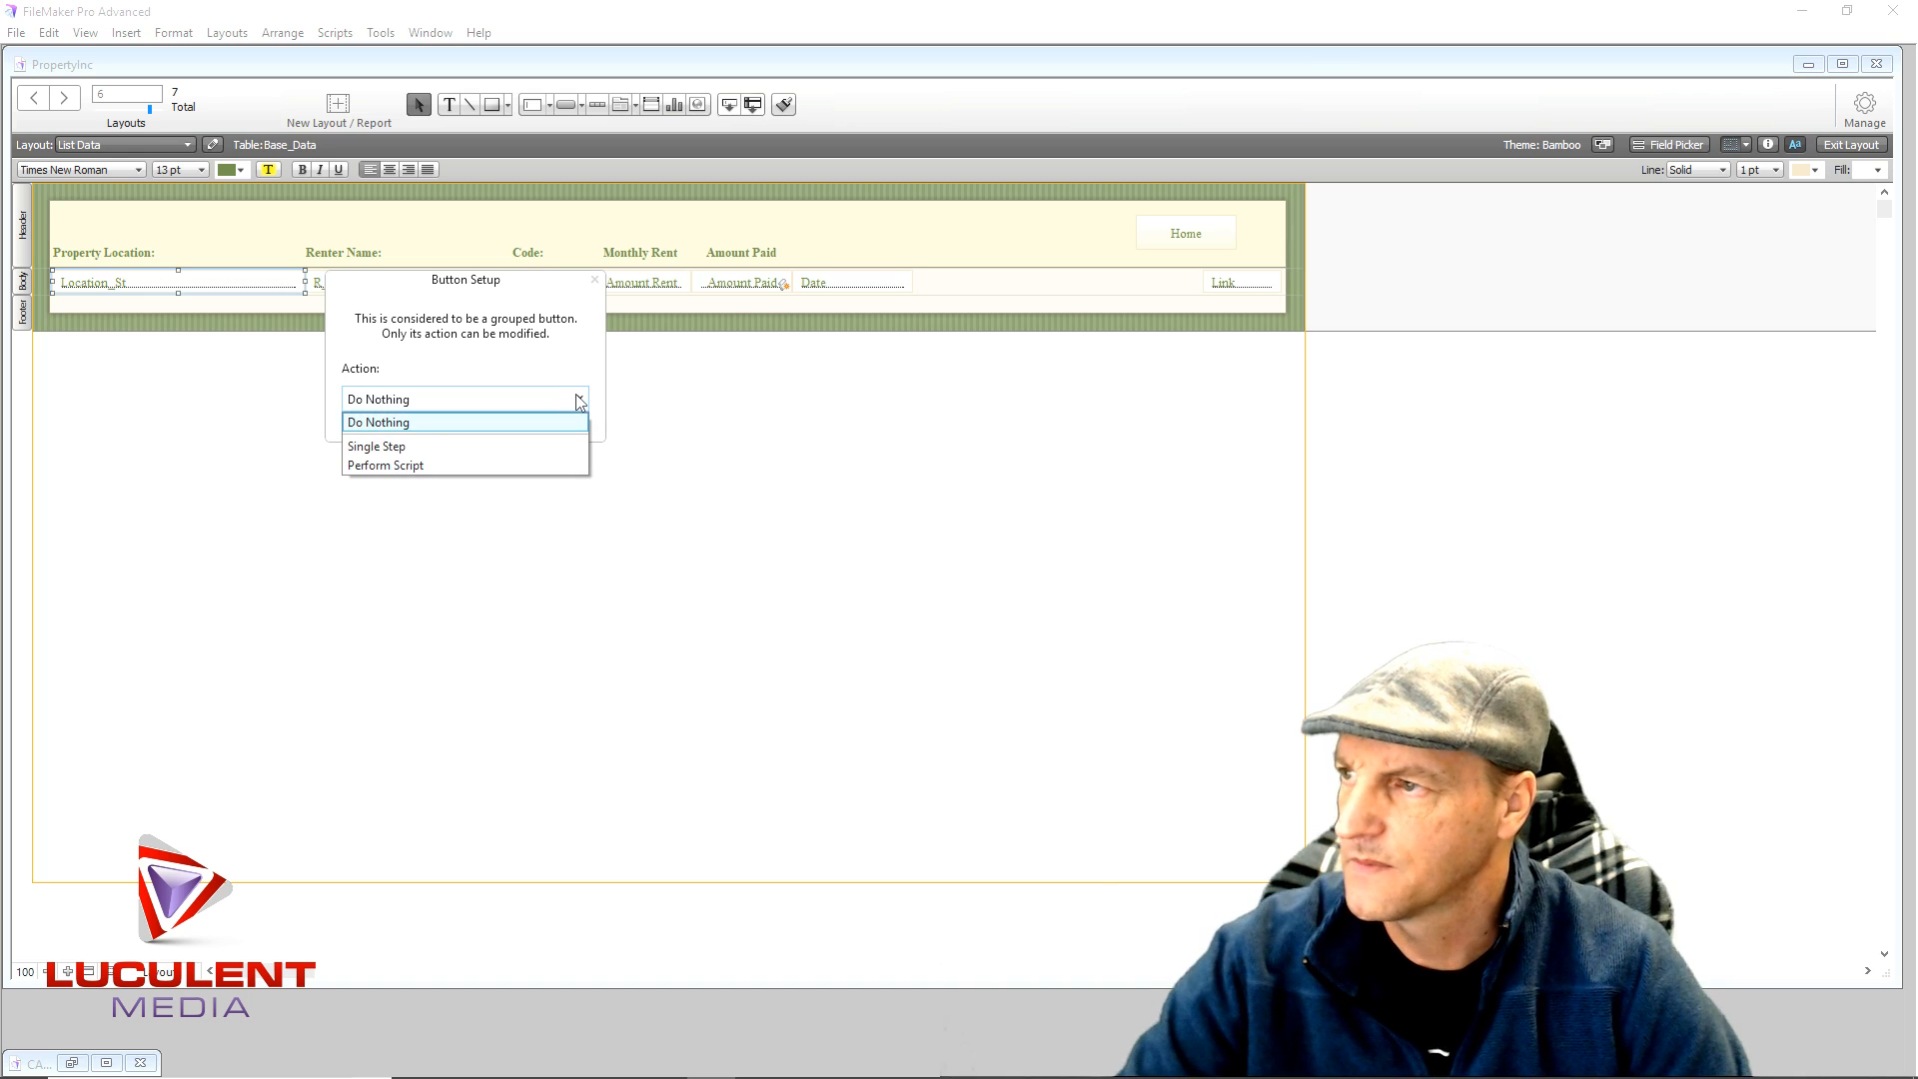
click(433, 460)
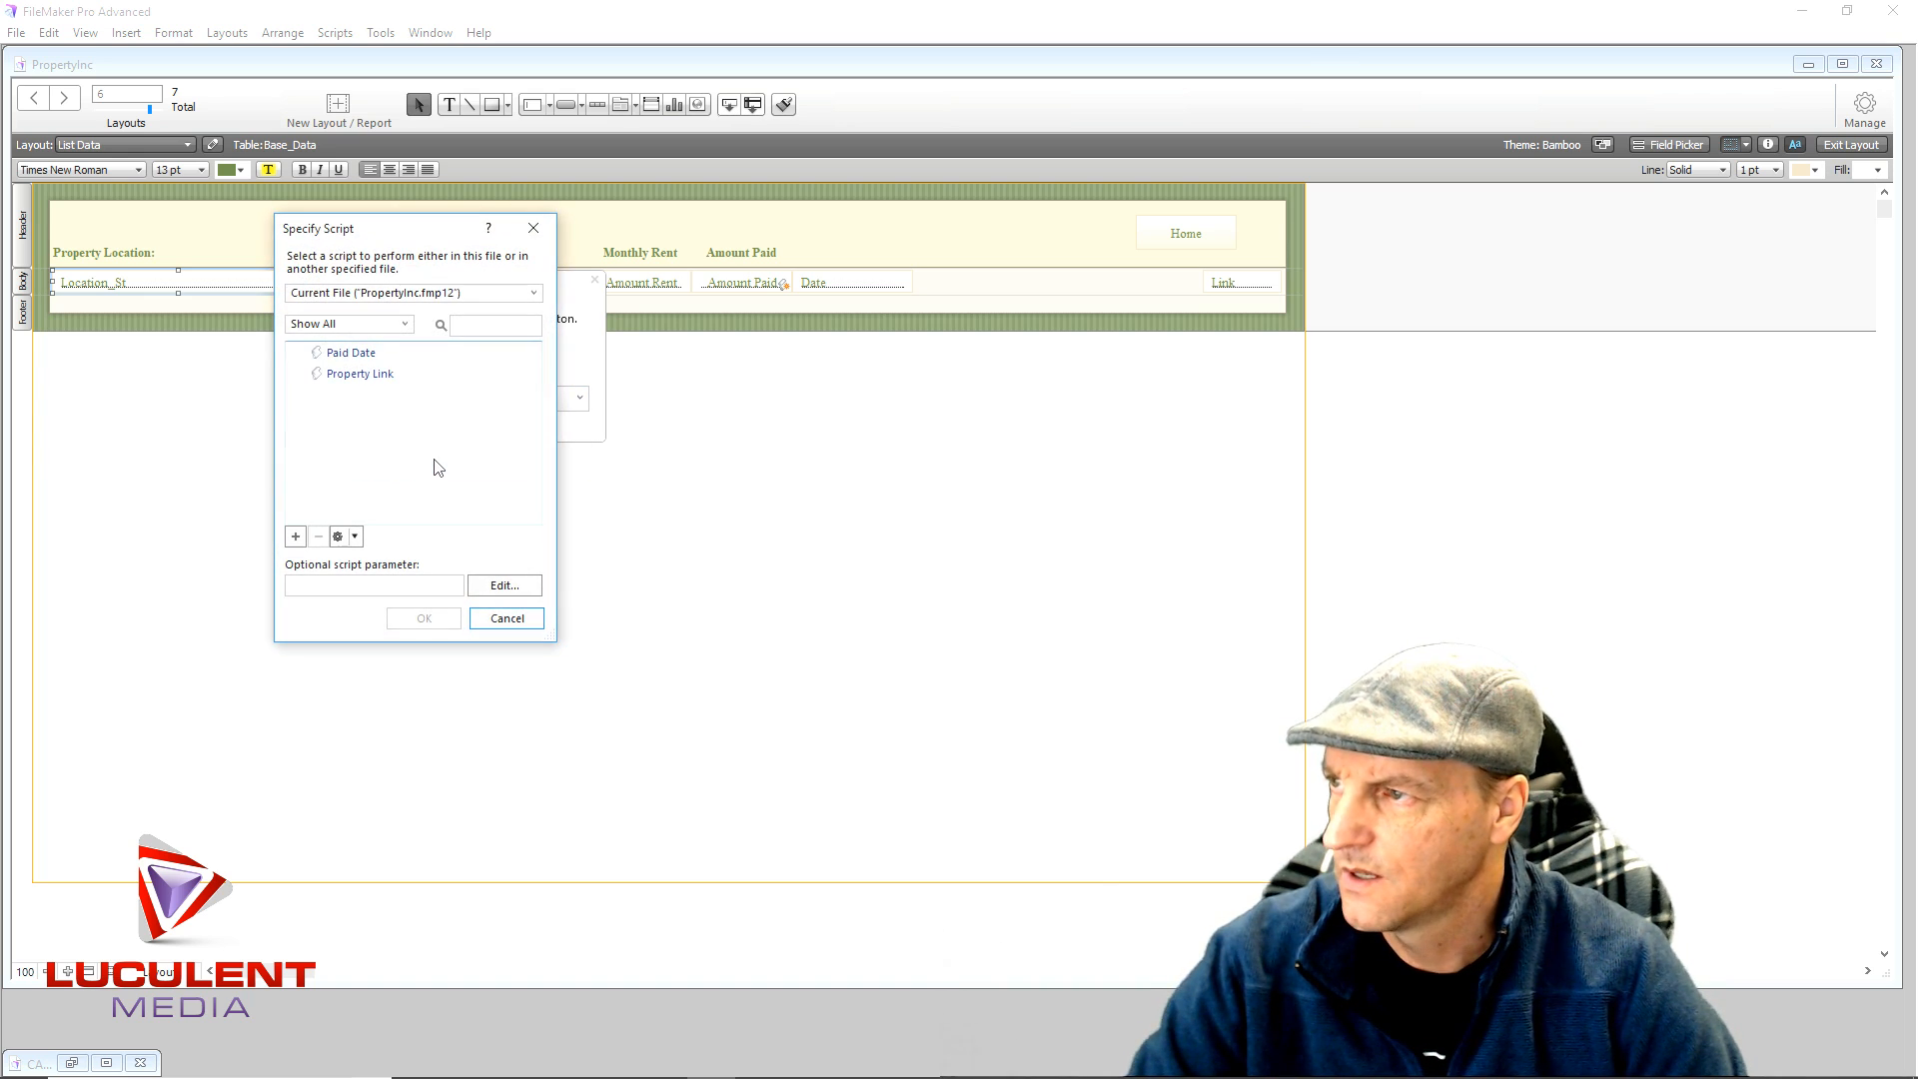
- Clear the optional script parameter and create a new script
click(328, 587)
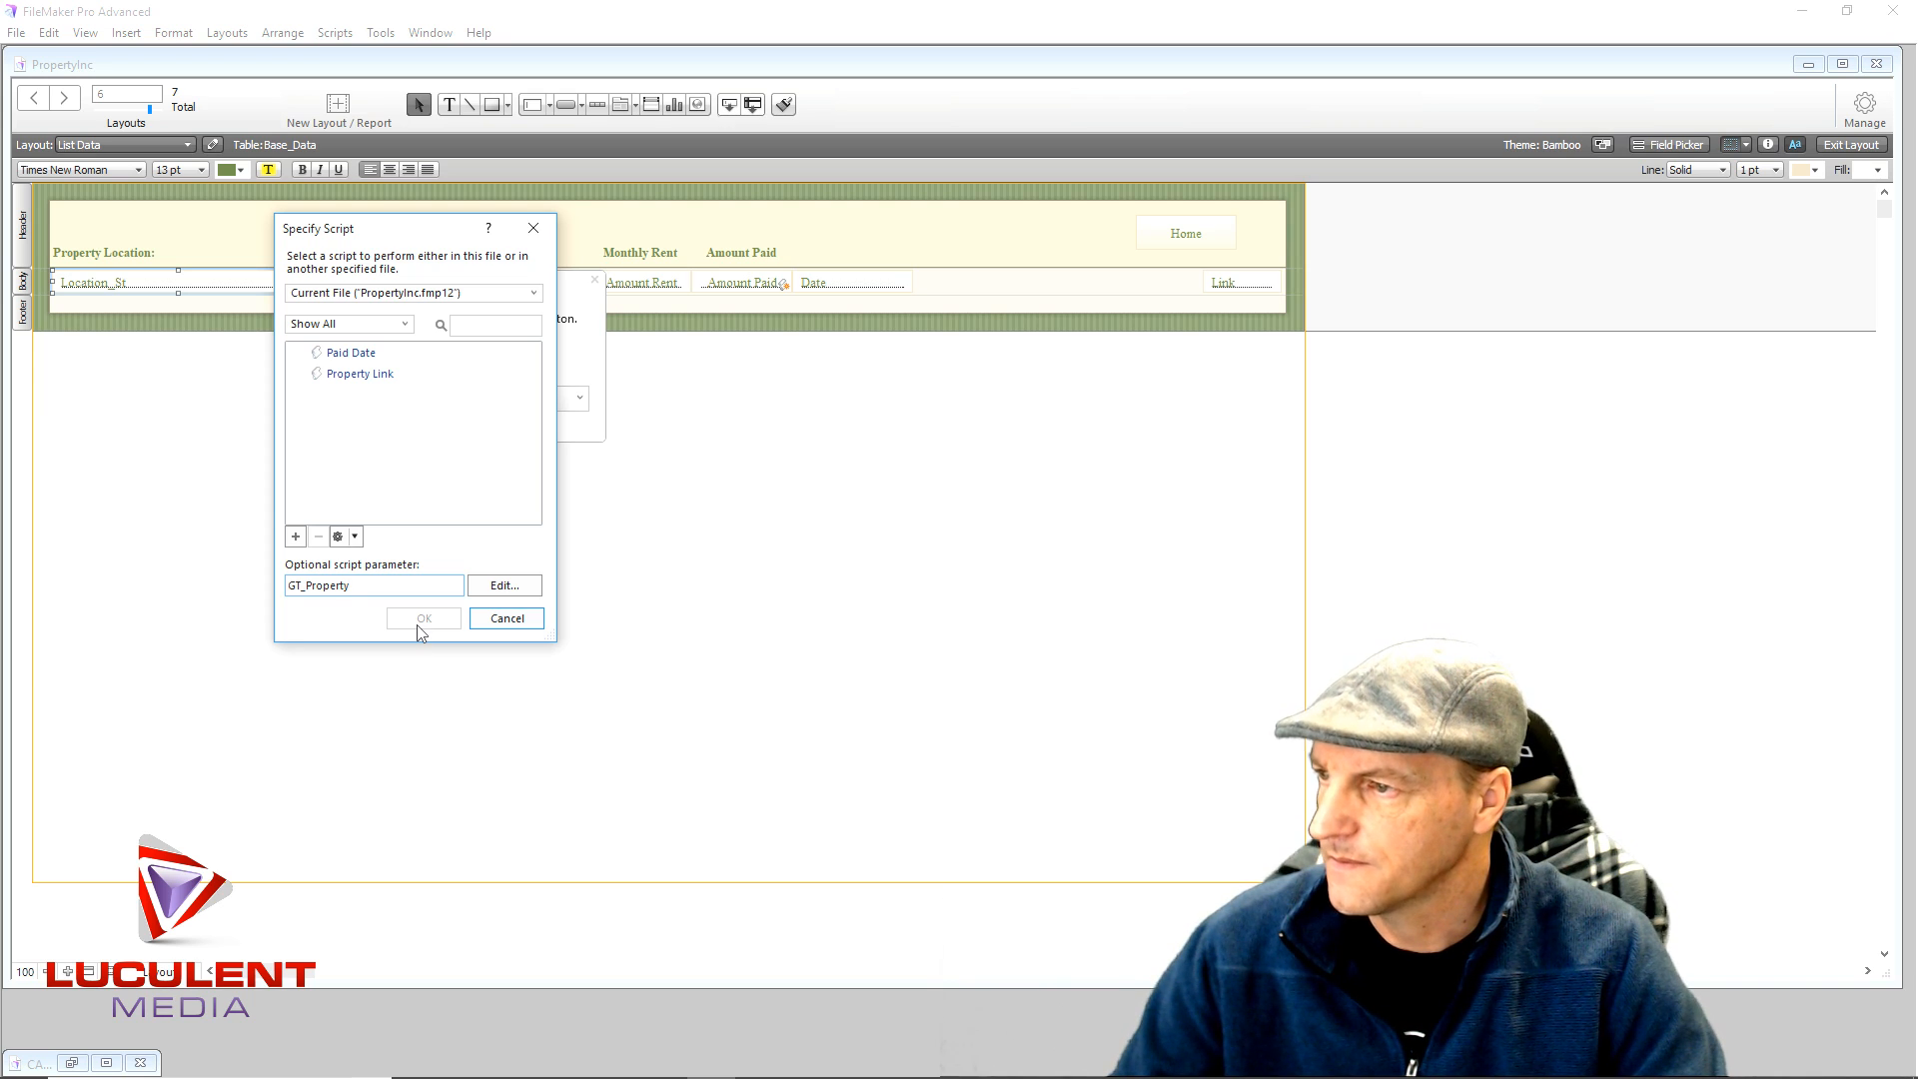
drag(352, 585, 278, 586)
key(ctrl+c)
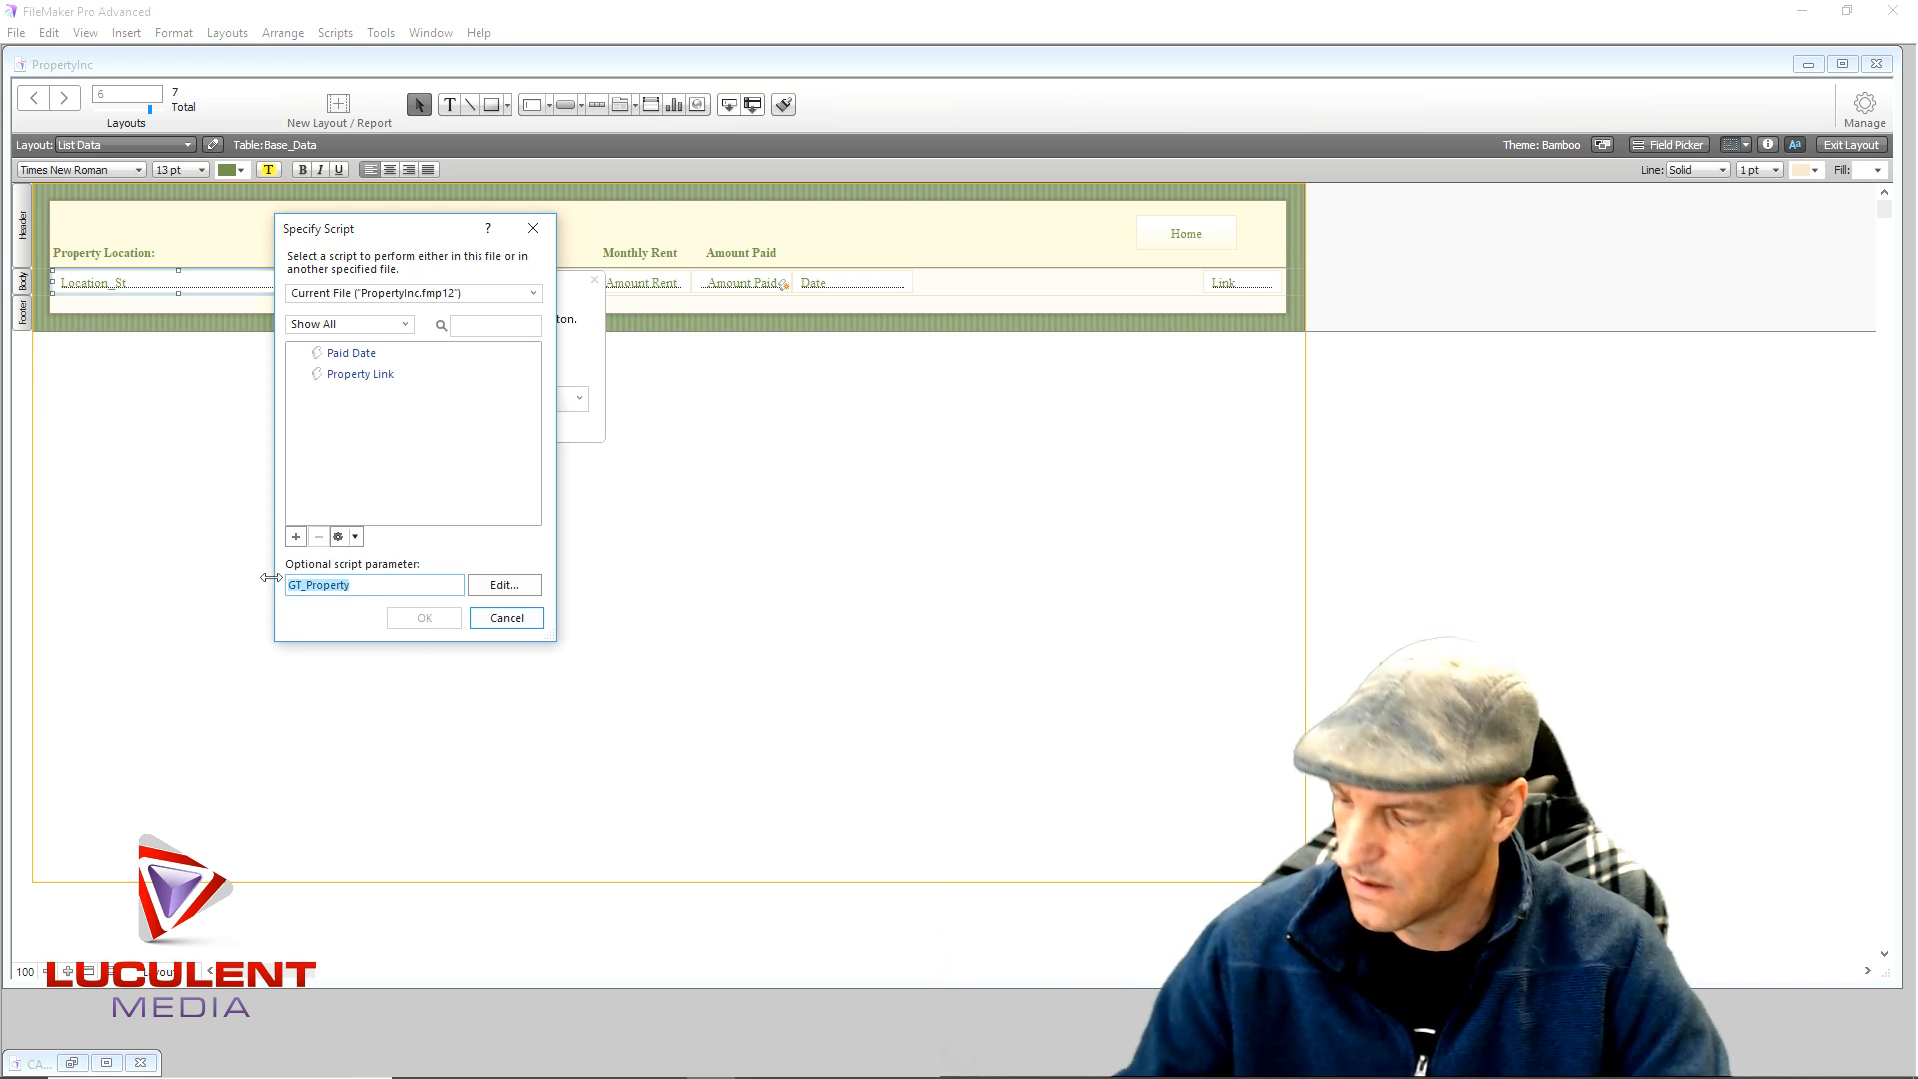
key(BackSpace)
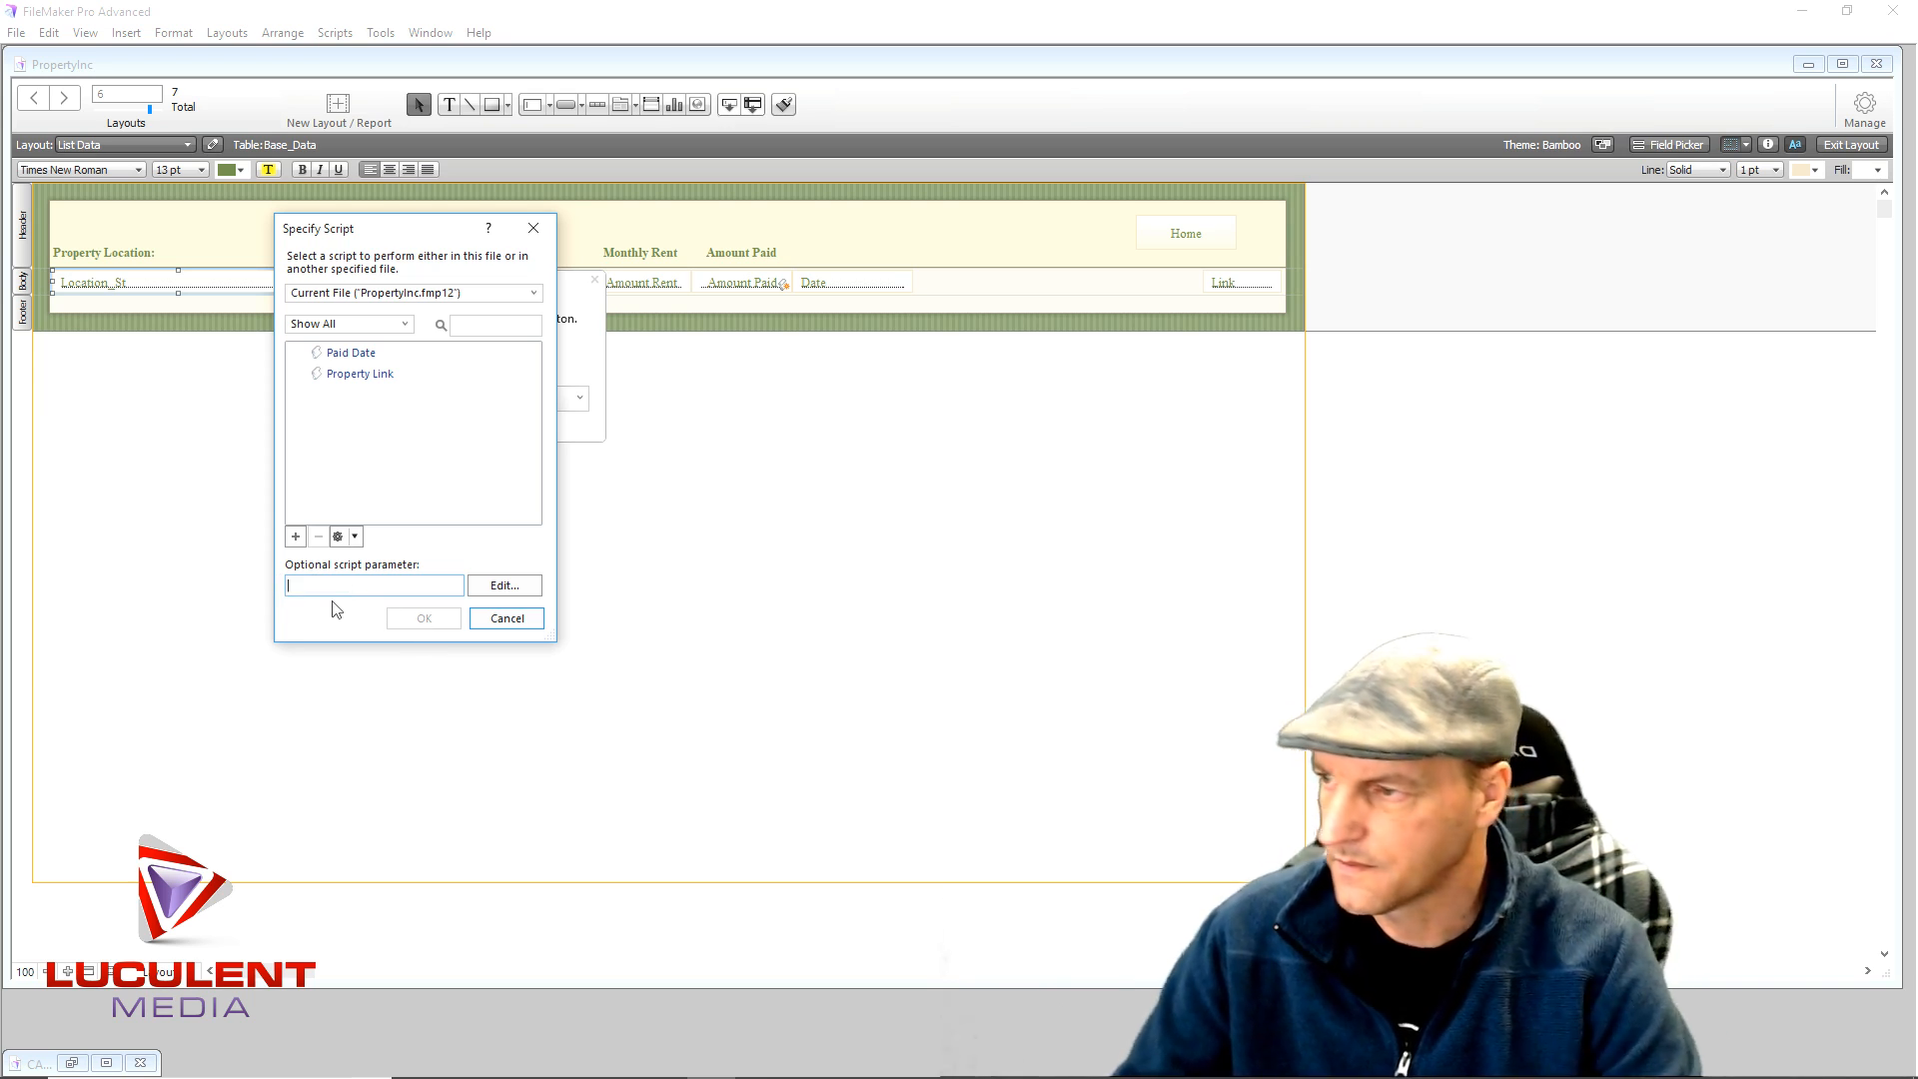
click(296, 537)
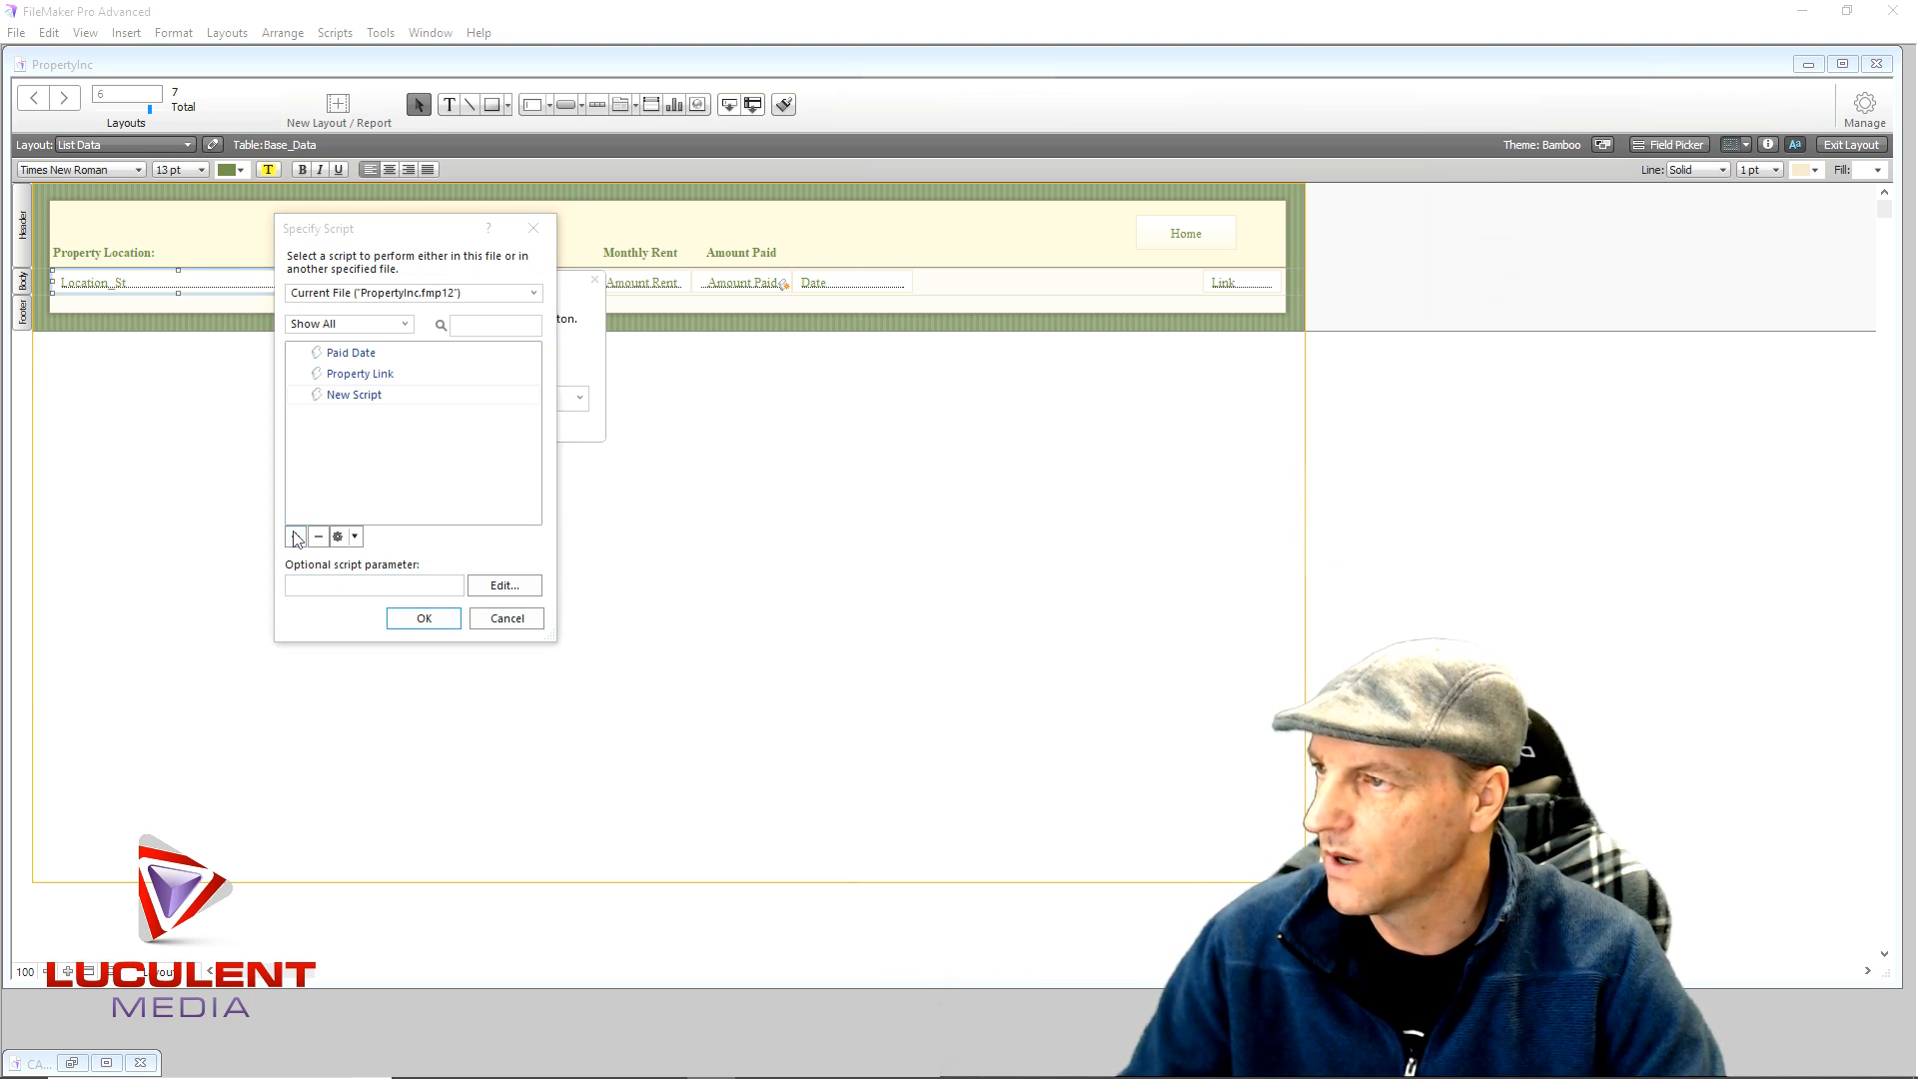
- Name the script GT_Property and add Set Variable $code = Base_Data::Property_Code
key(ctrl+v)
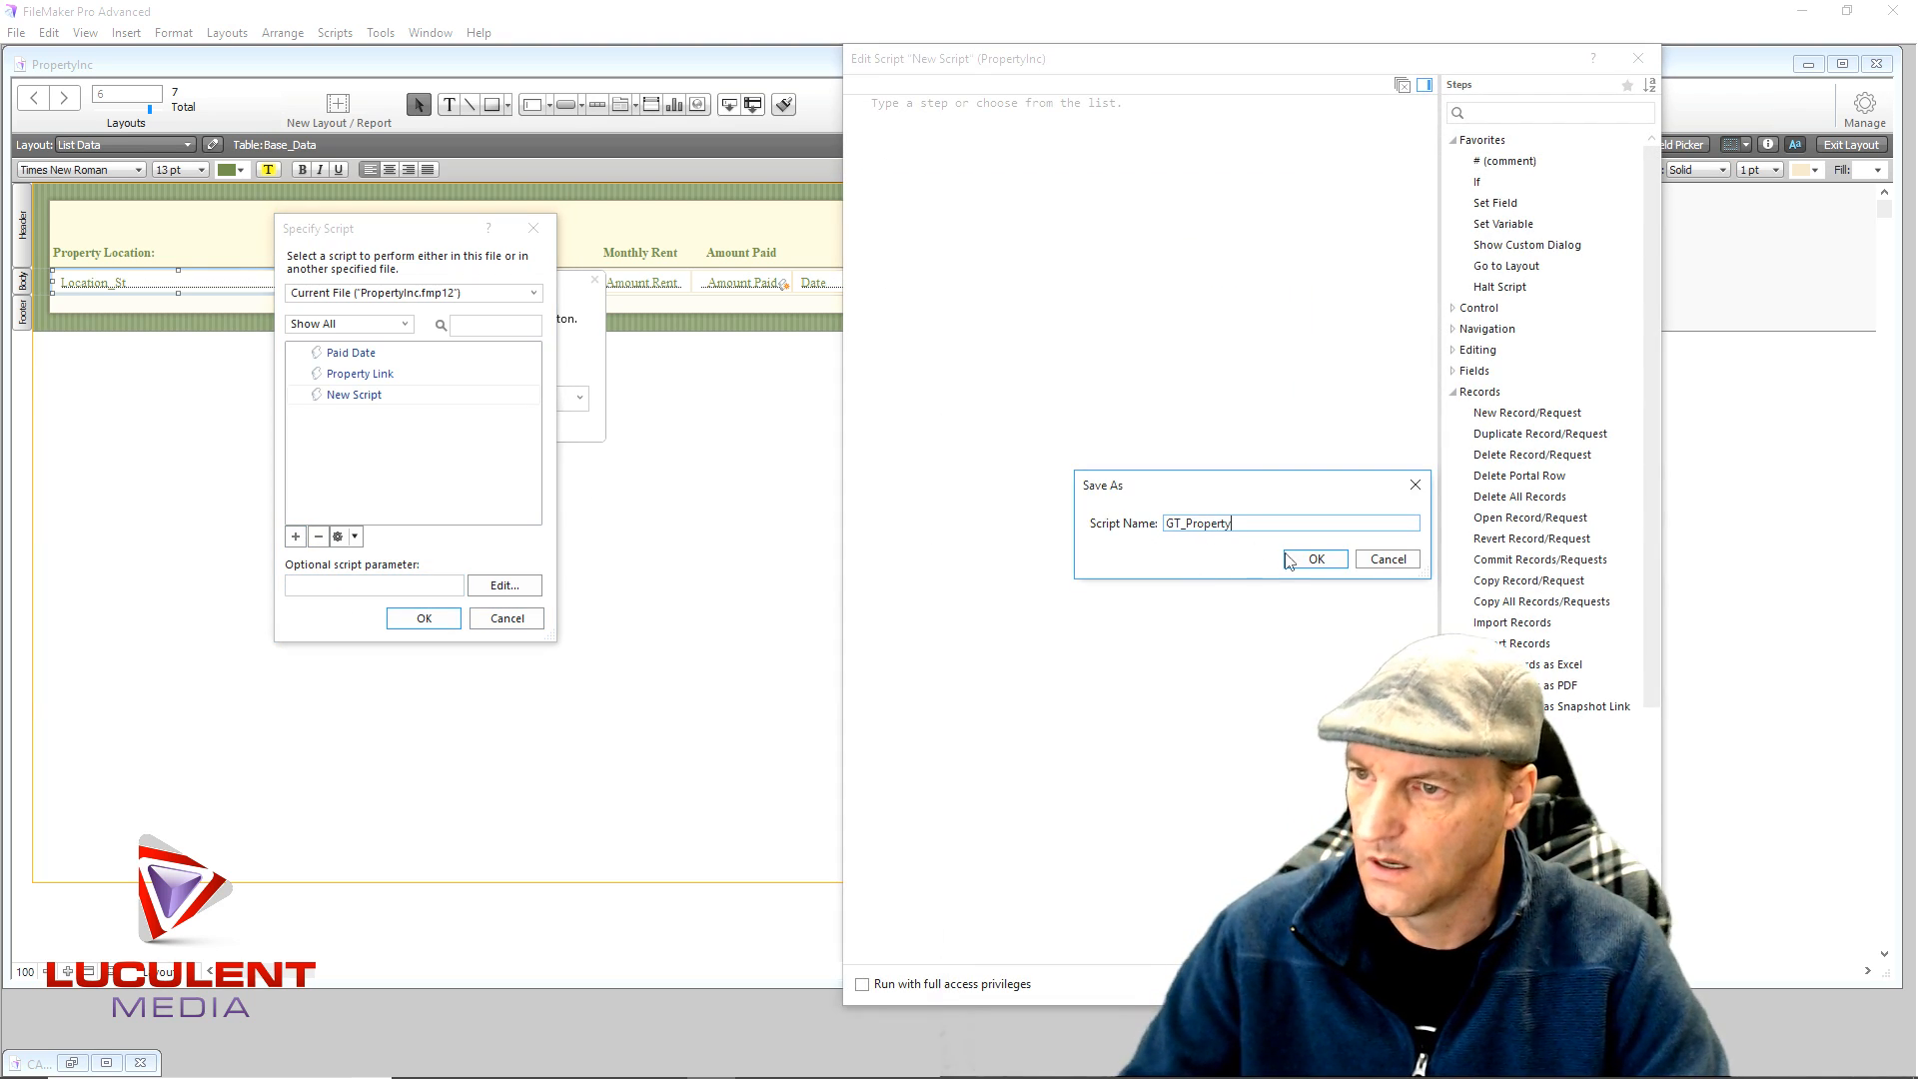
click(1317, 559)
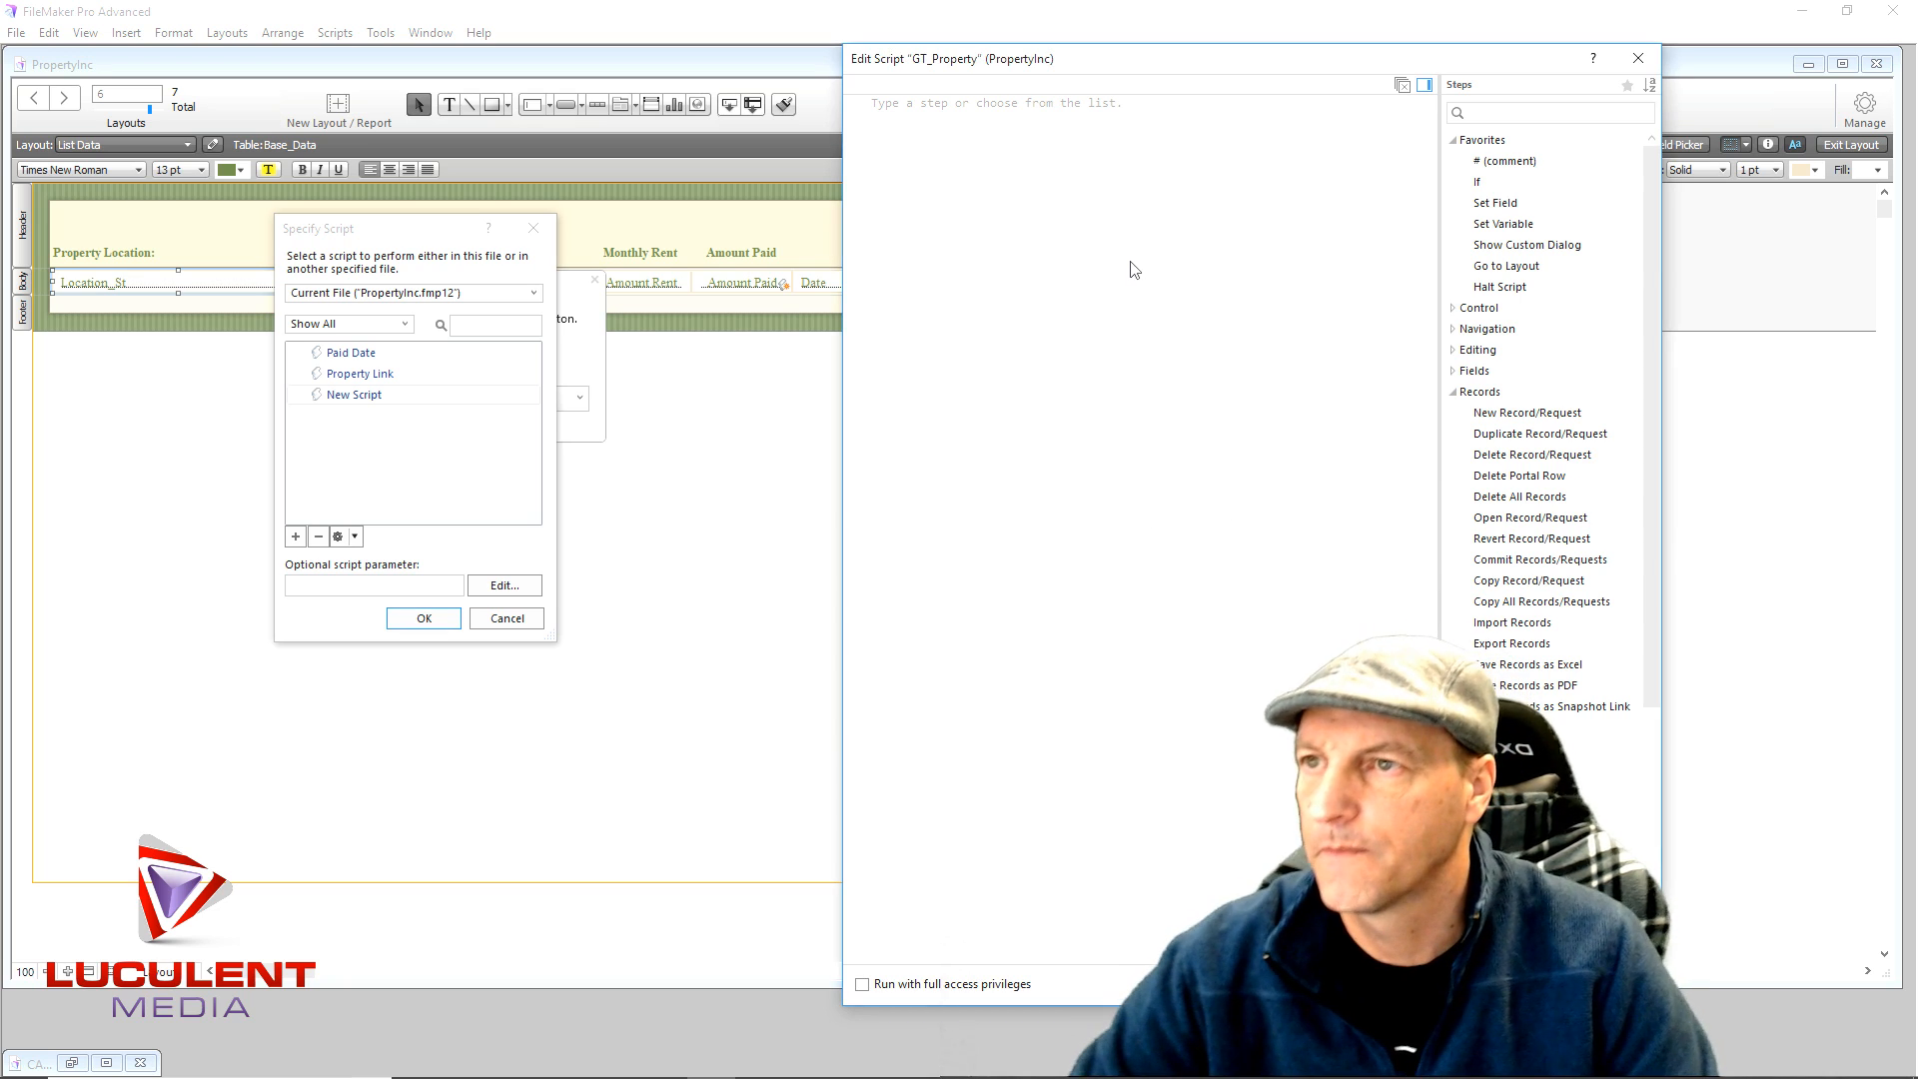
double_click(1511, 226)
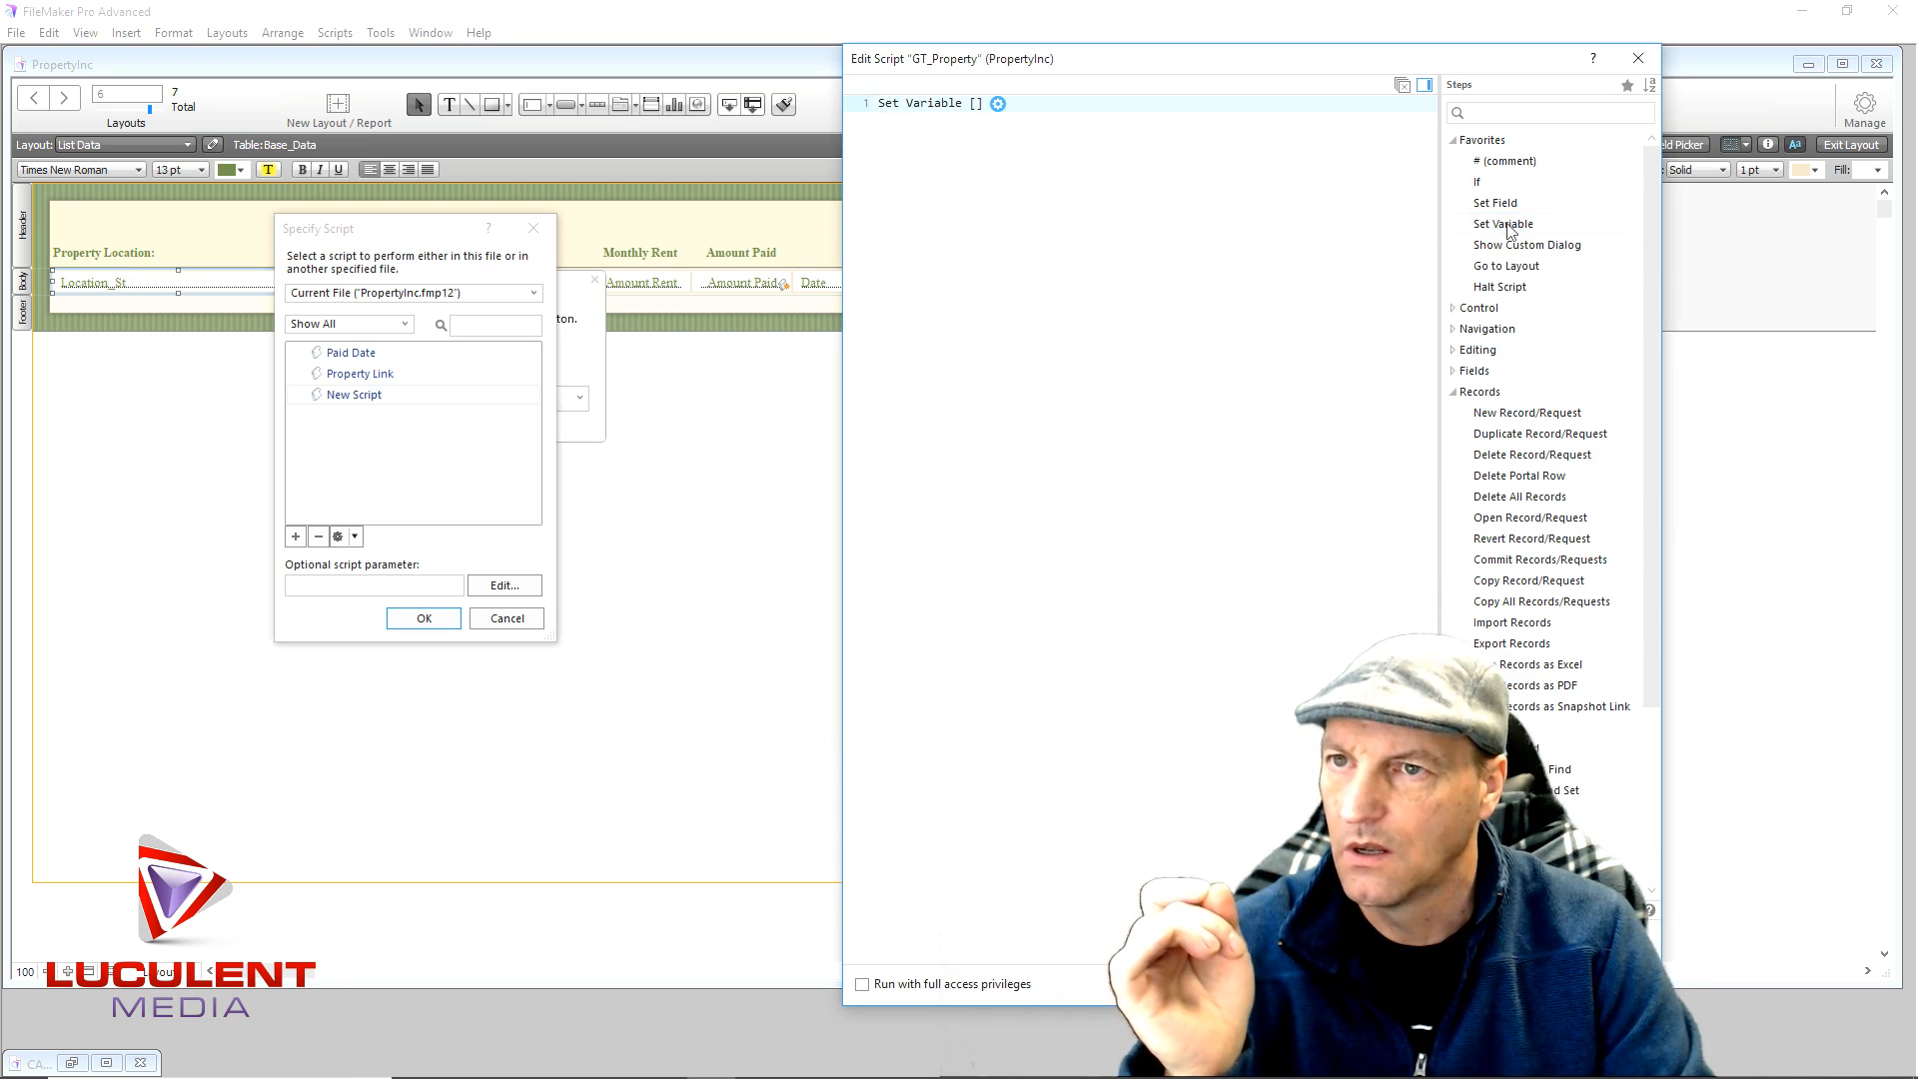
click(997, 105)
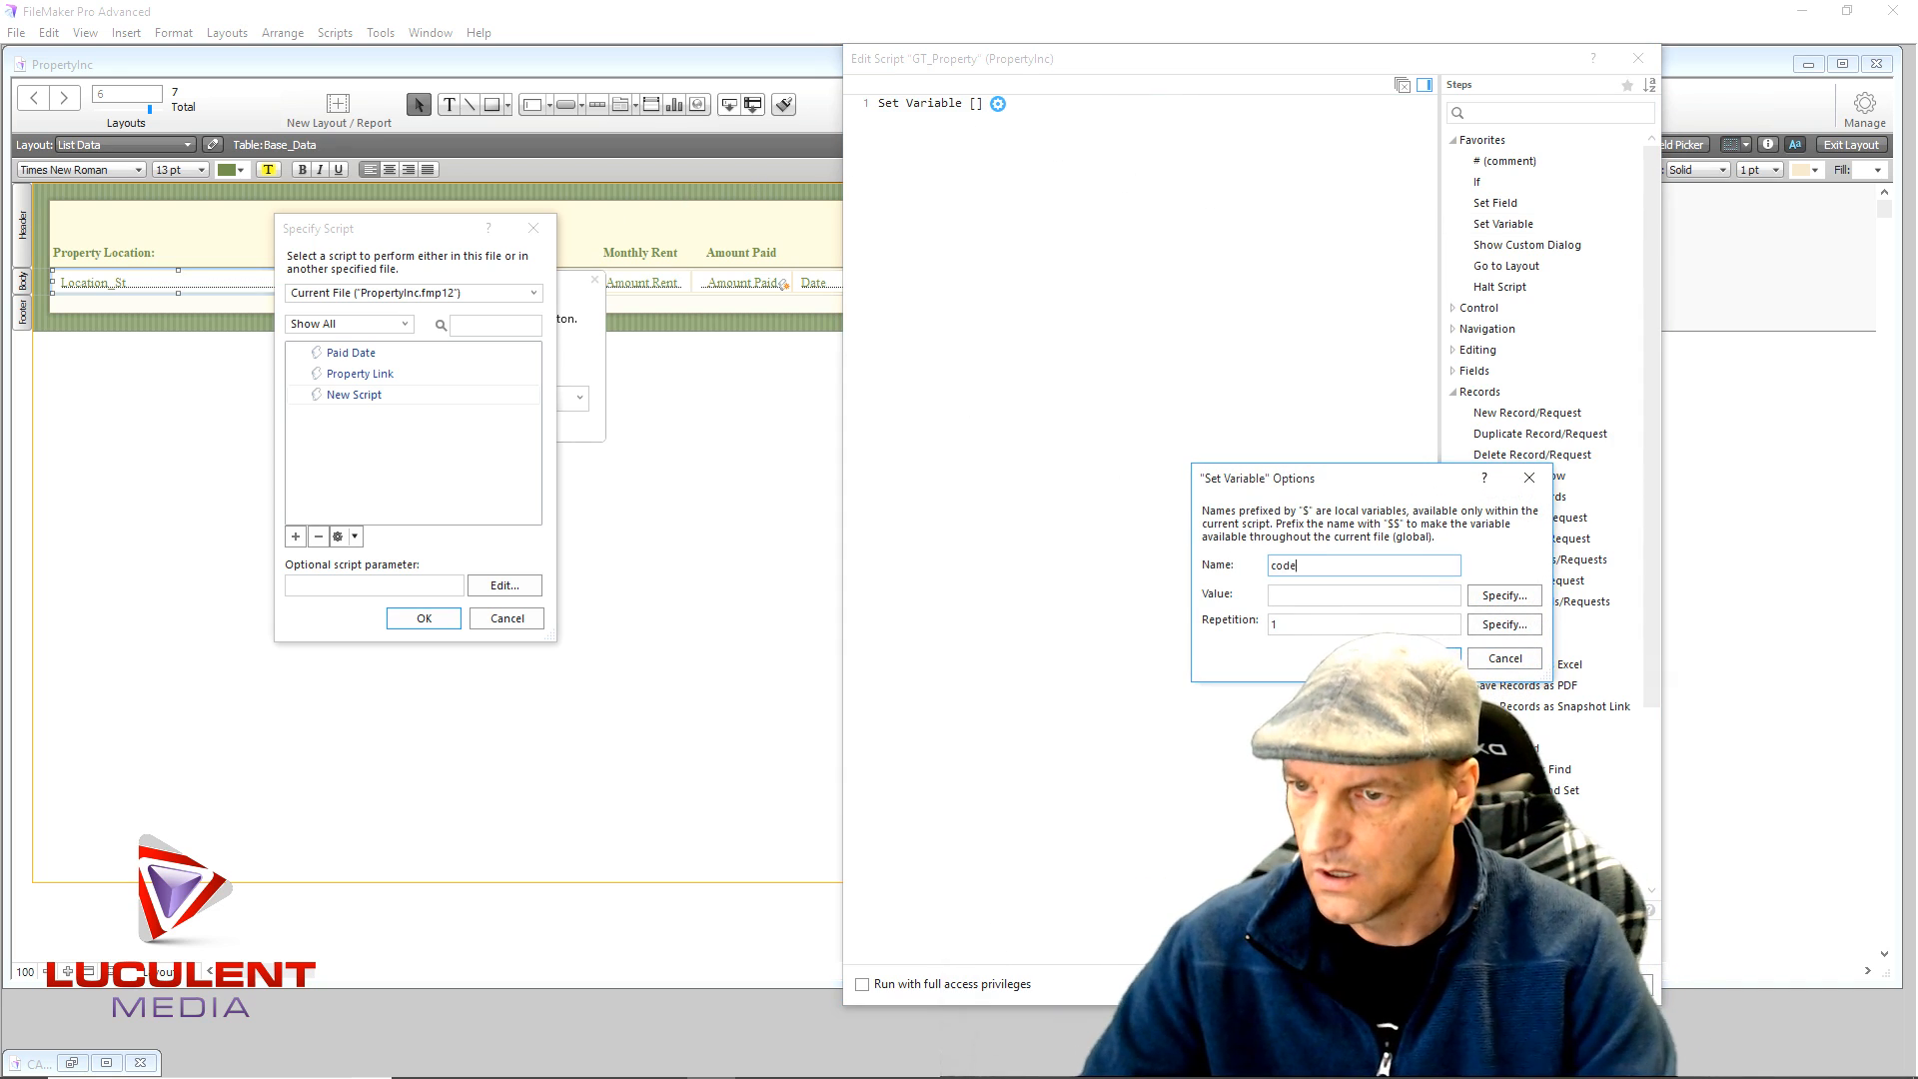
click(1500, 597)
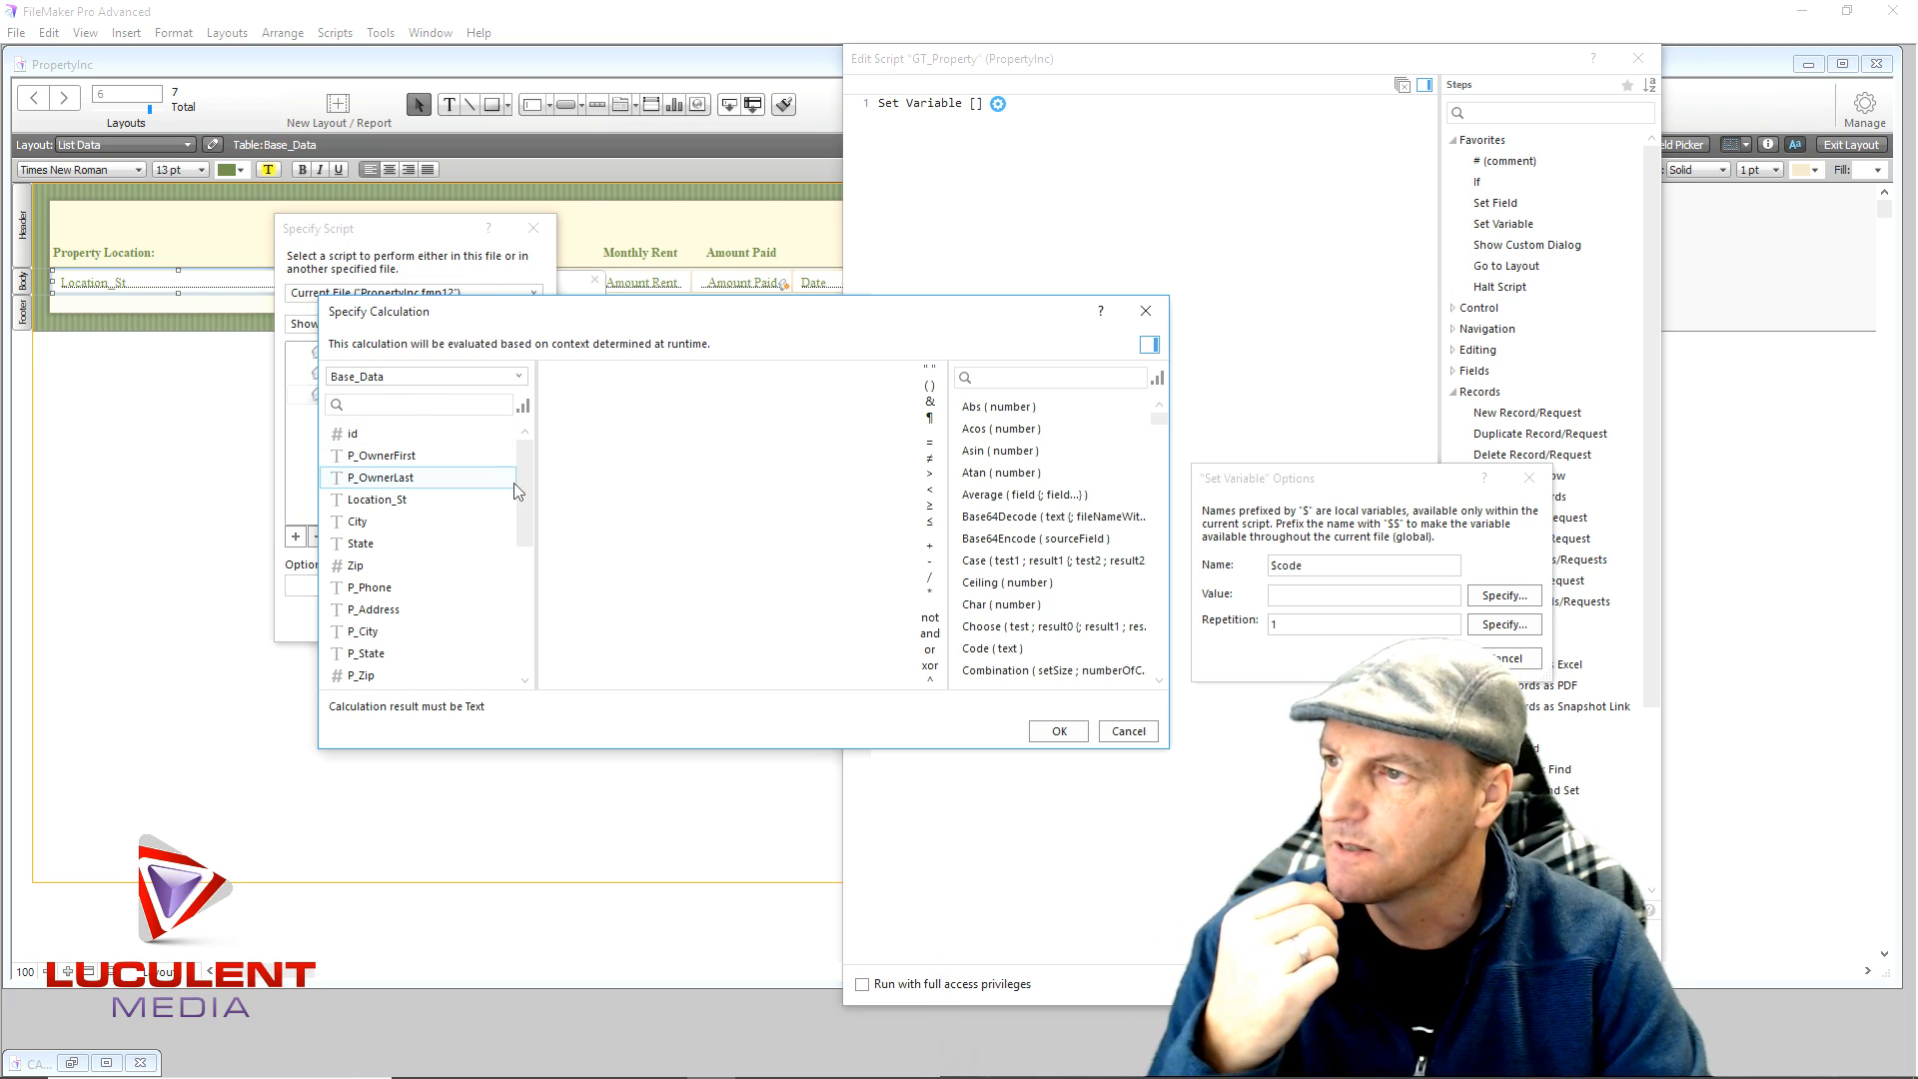
drag(524, 491, 518, 623)
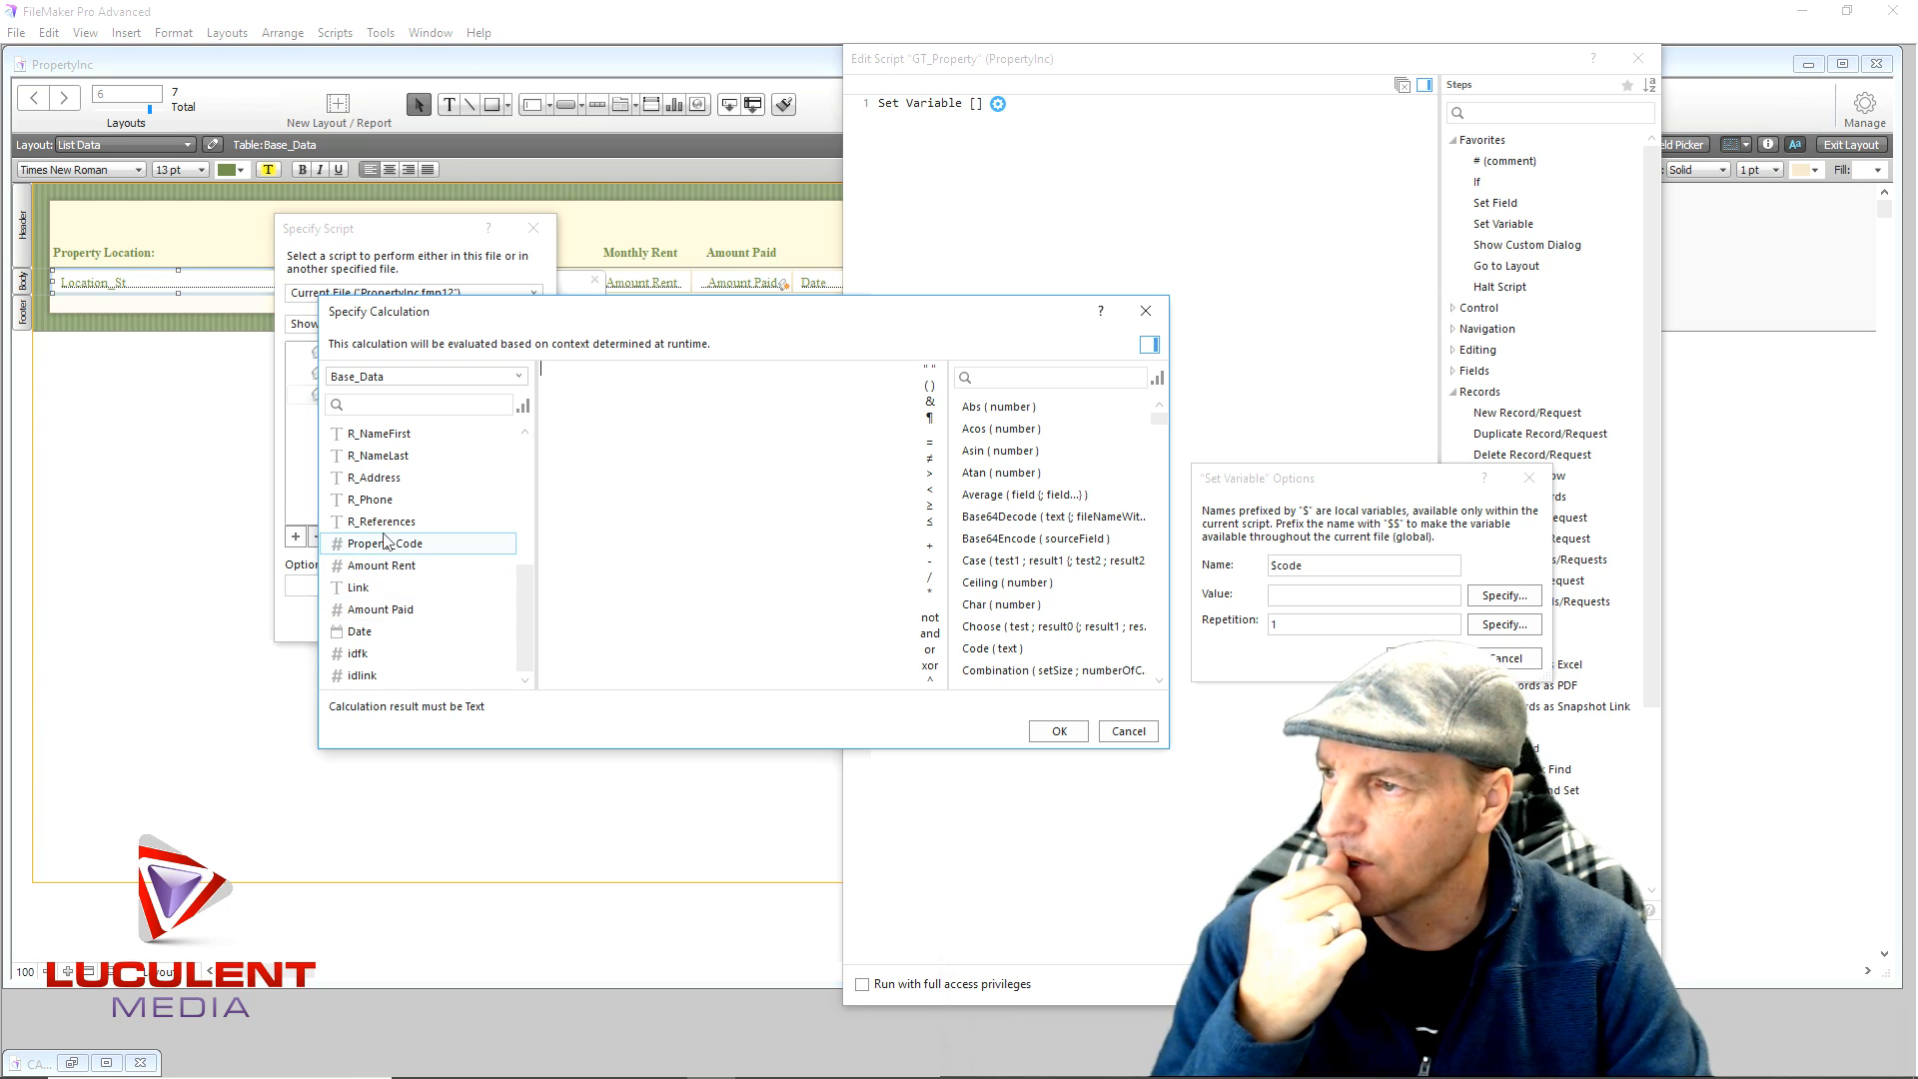
click(378, 544)
double_click(378, 544)
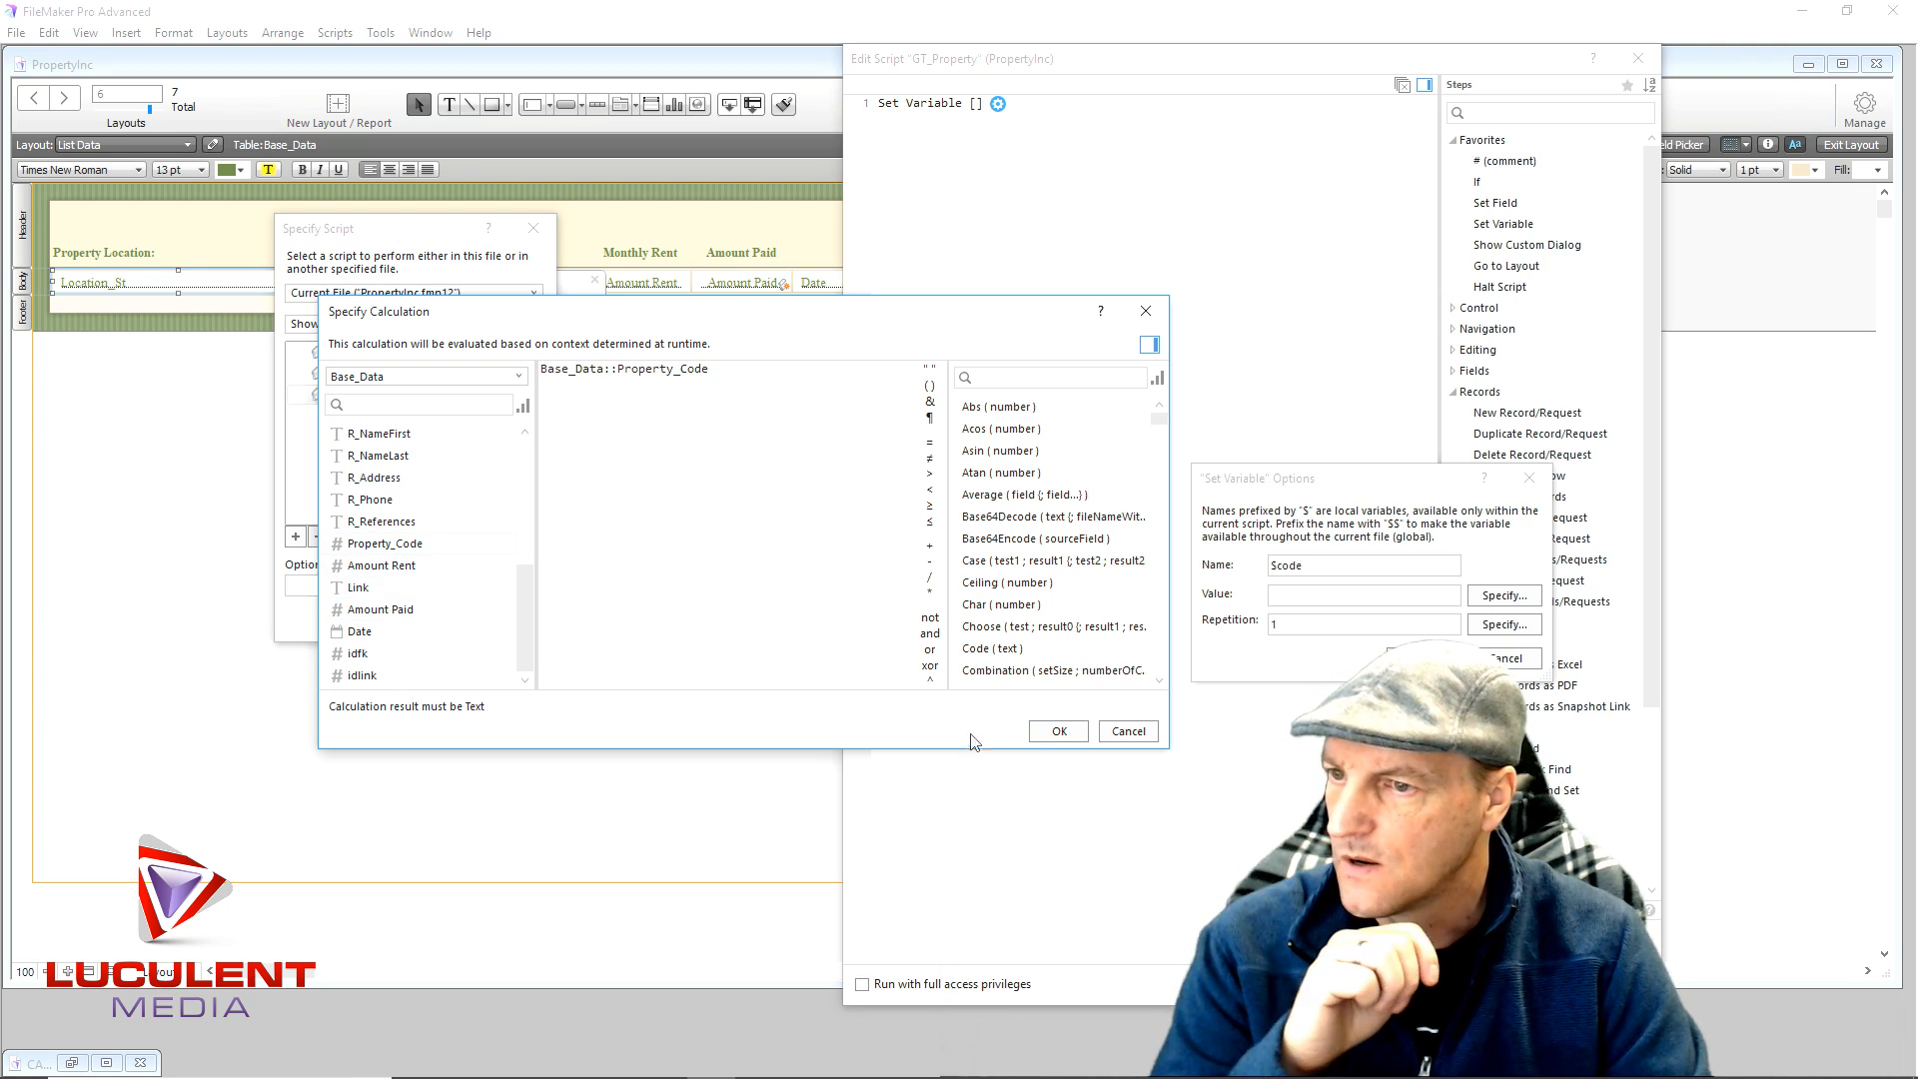
click(1057, 731)
key(Return)
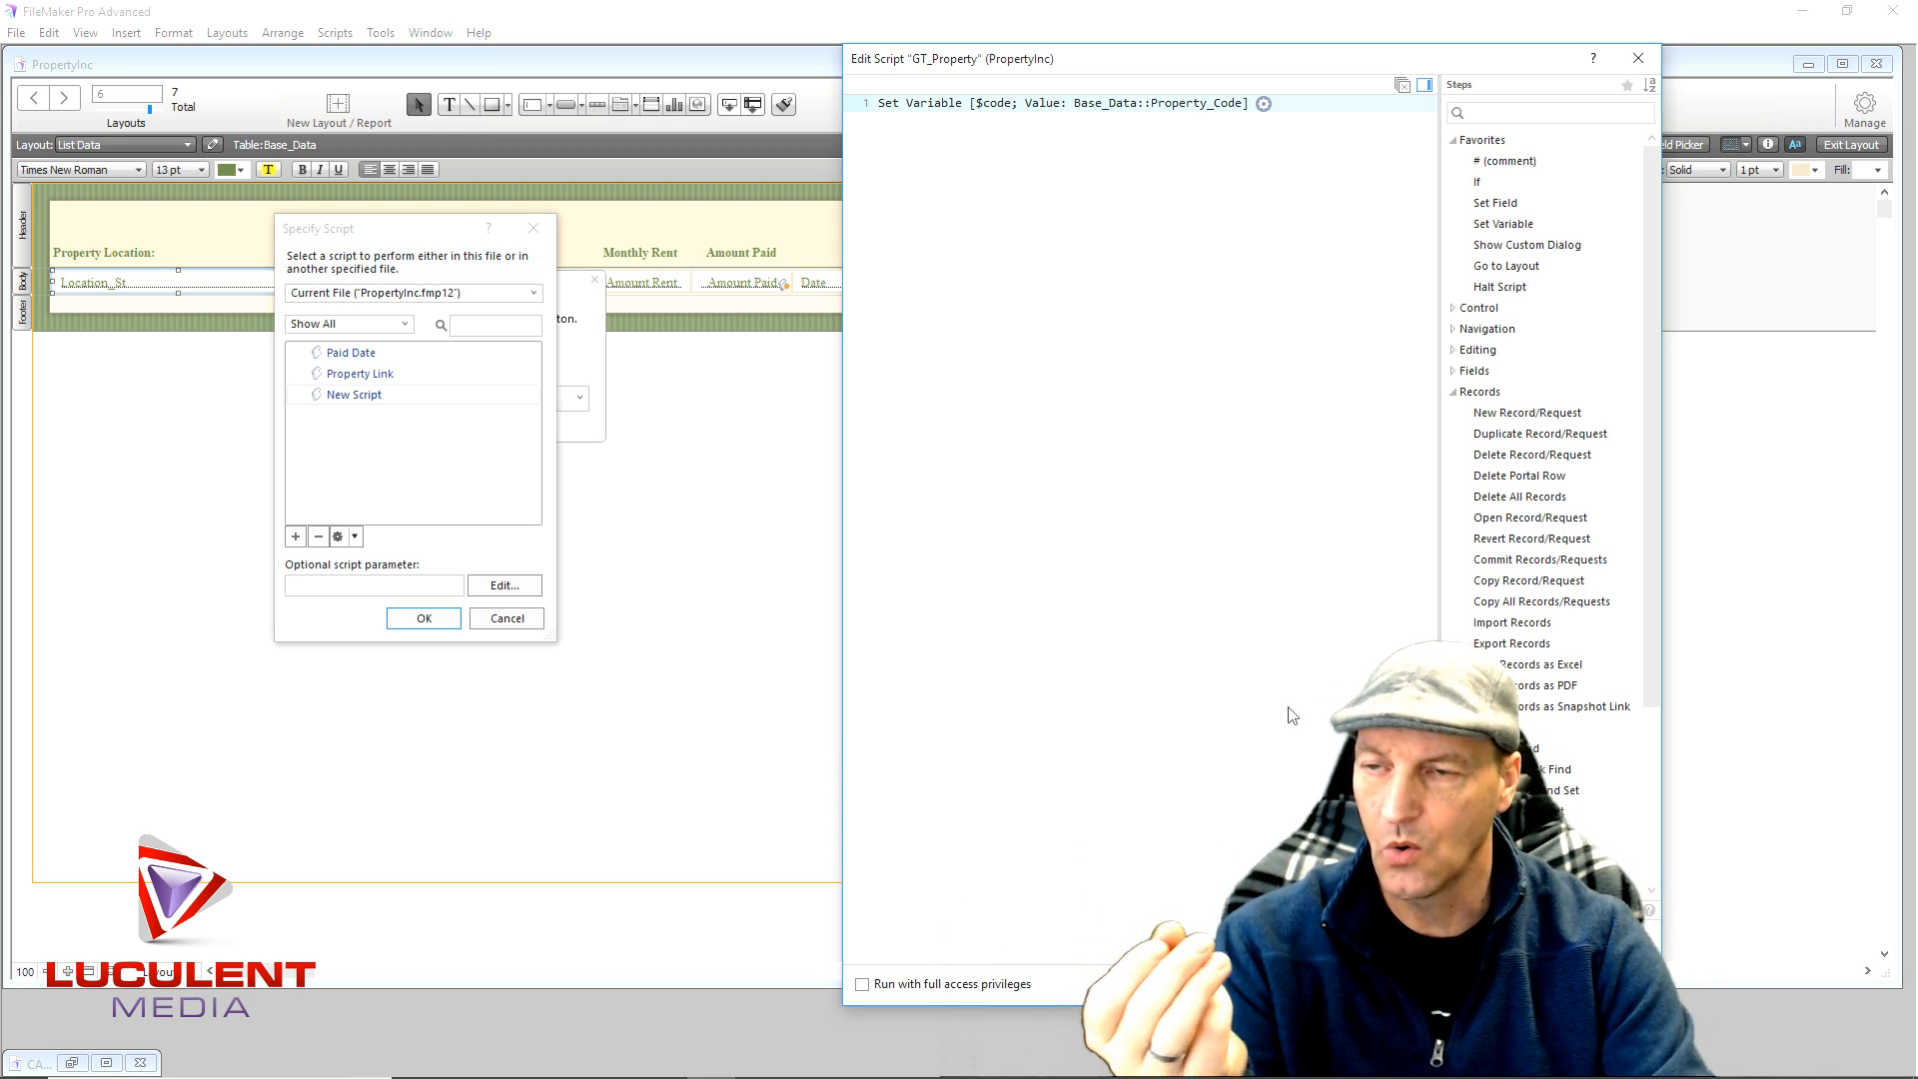
- Add a Go to Layout step targeting the Properties layout
double_click(1521, 275)
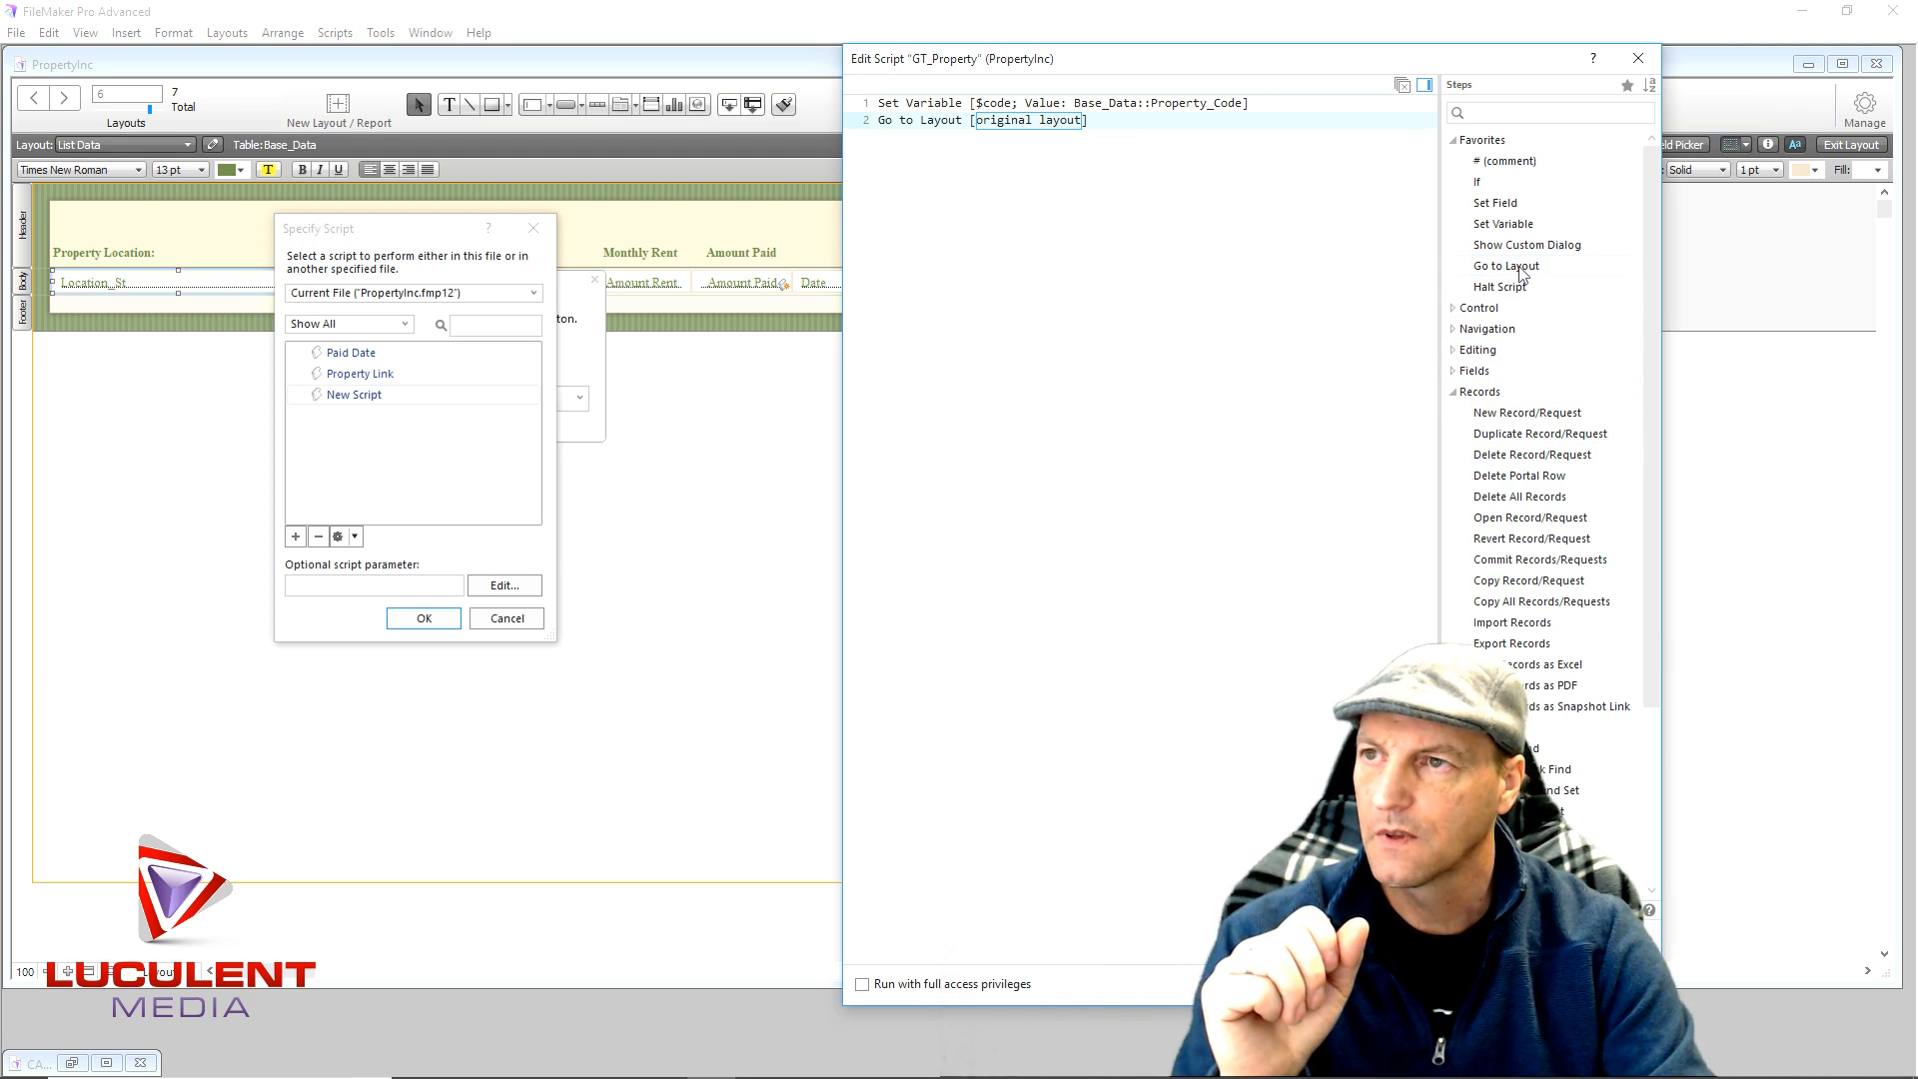
click(1071, 124)
click(1019, 152)
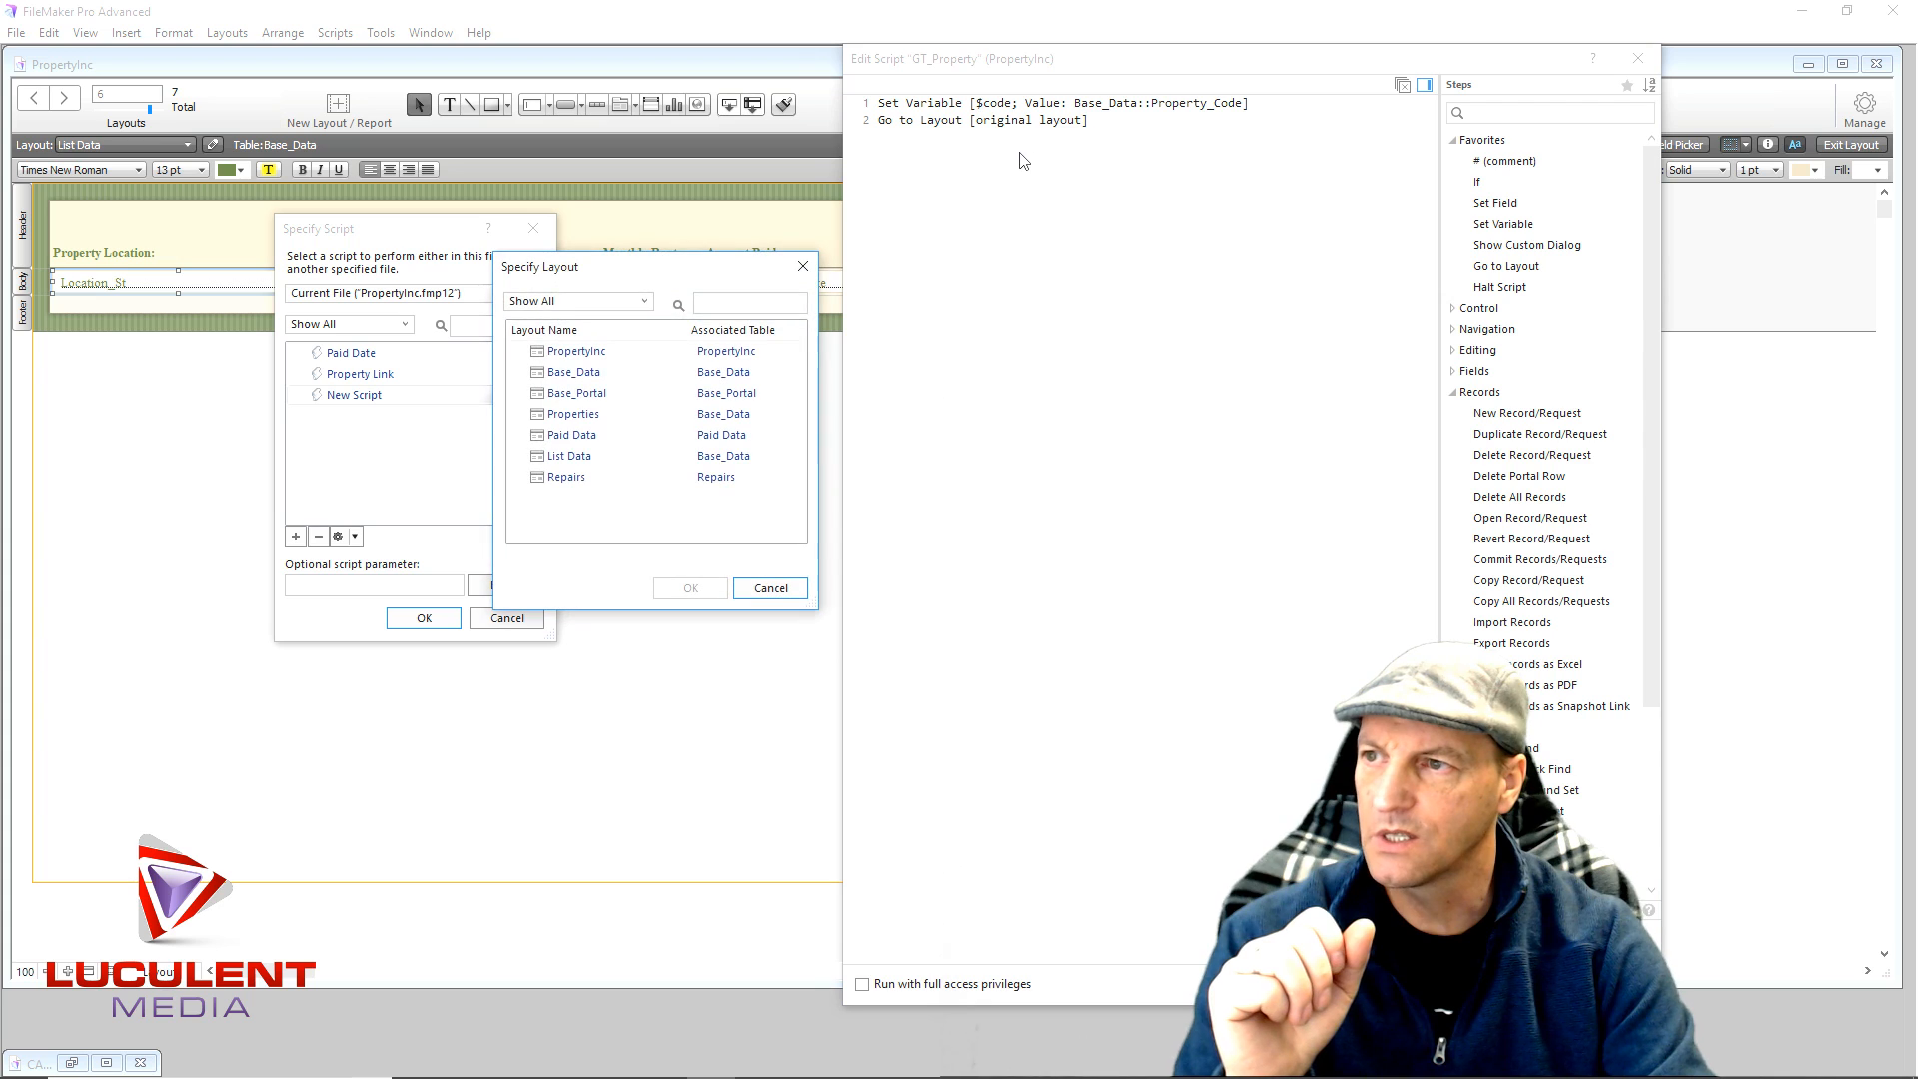
double_click(577, 414)
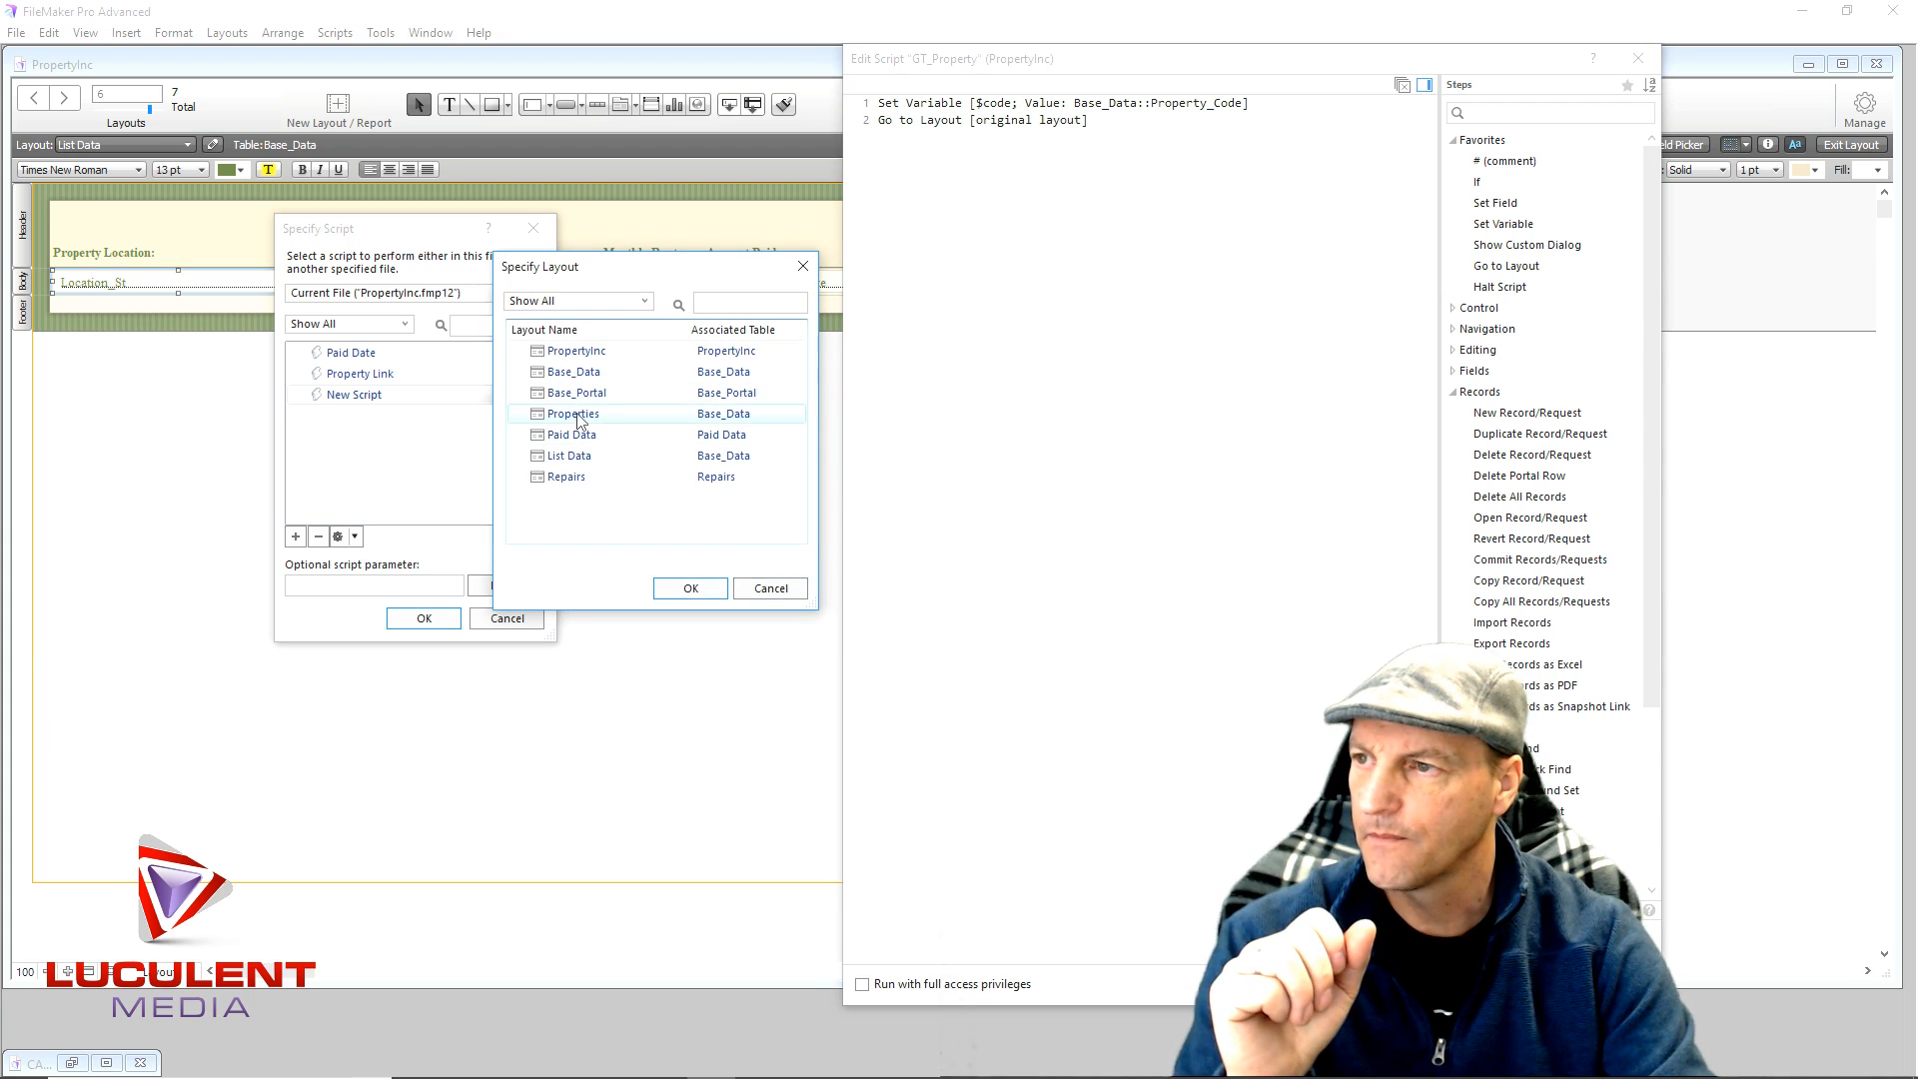
click(1062, 324)
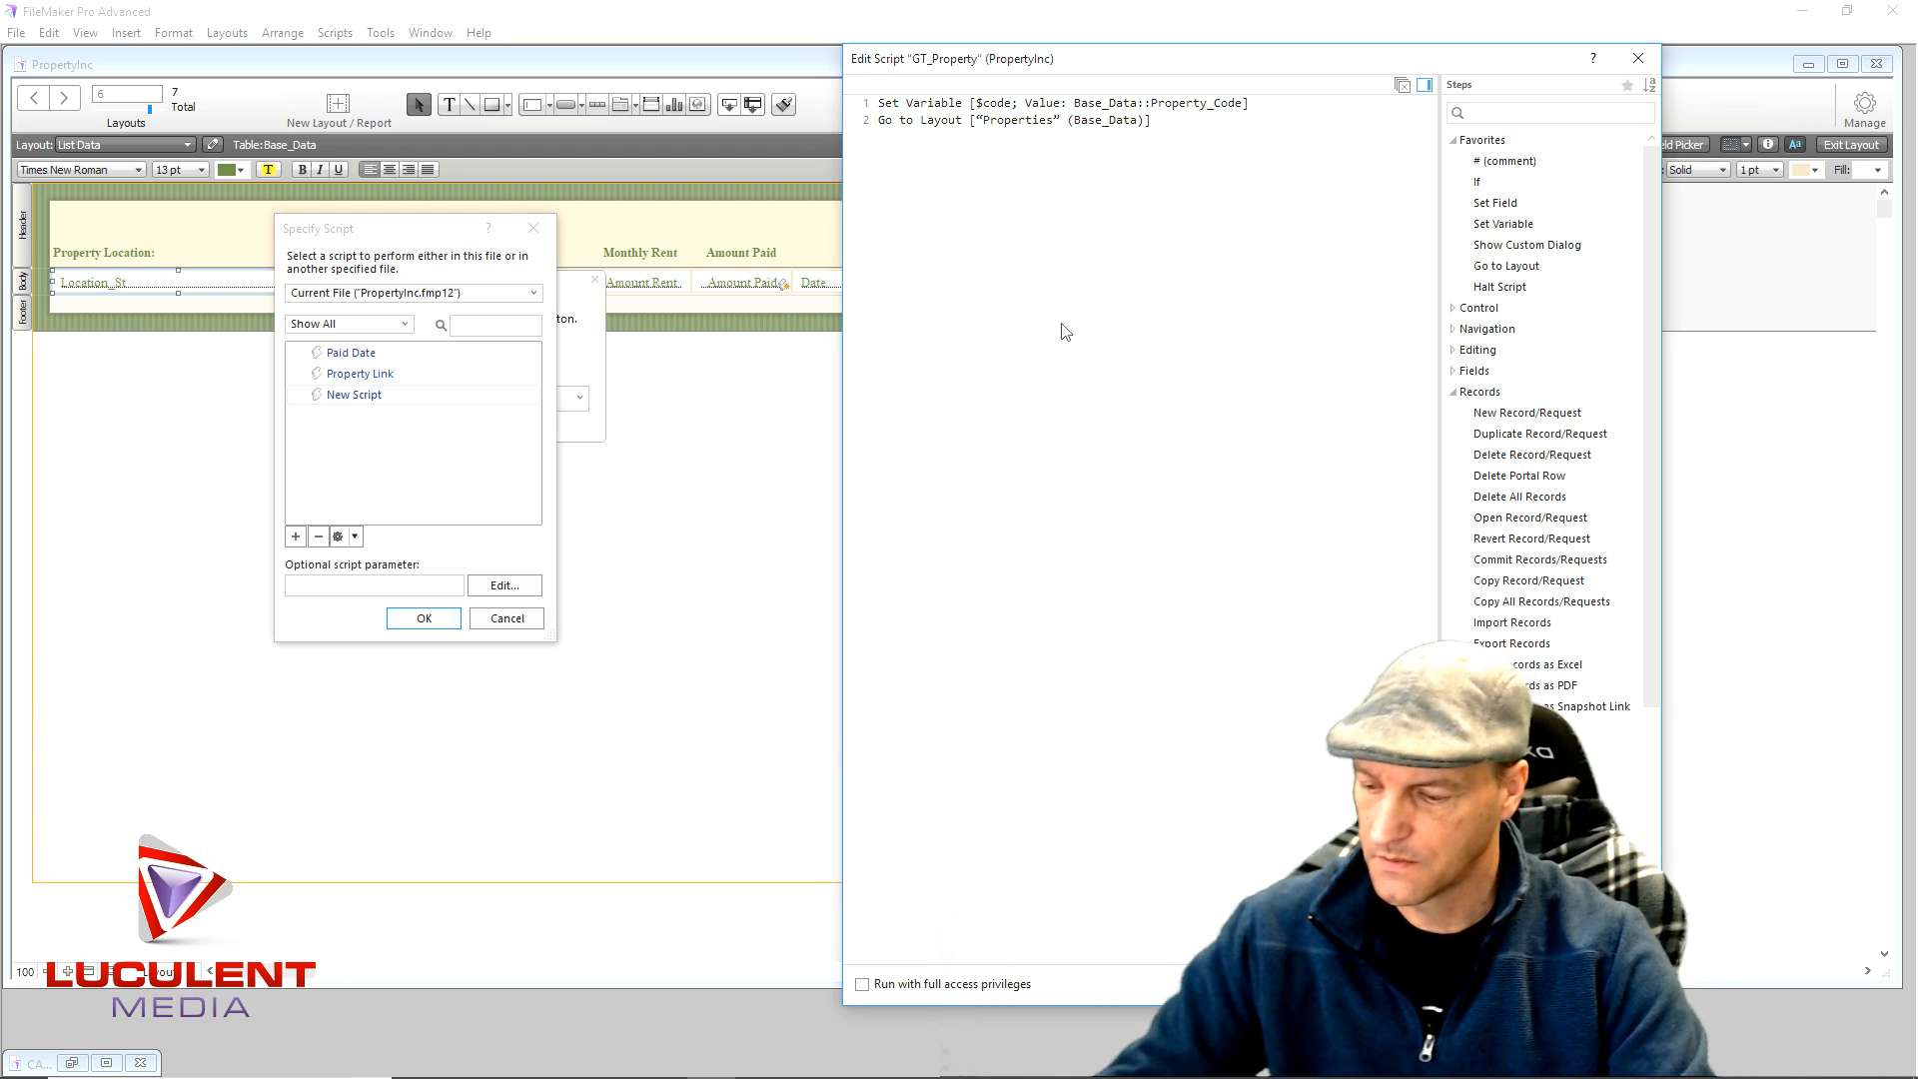
- Add an Enter Find Mode step and turn off its Pause option
text(Enter)
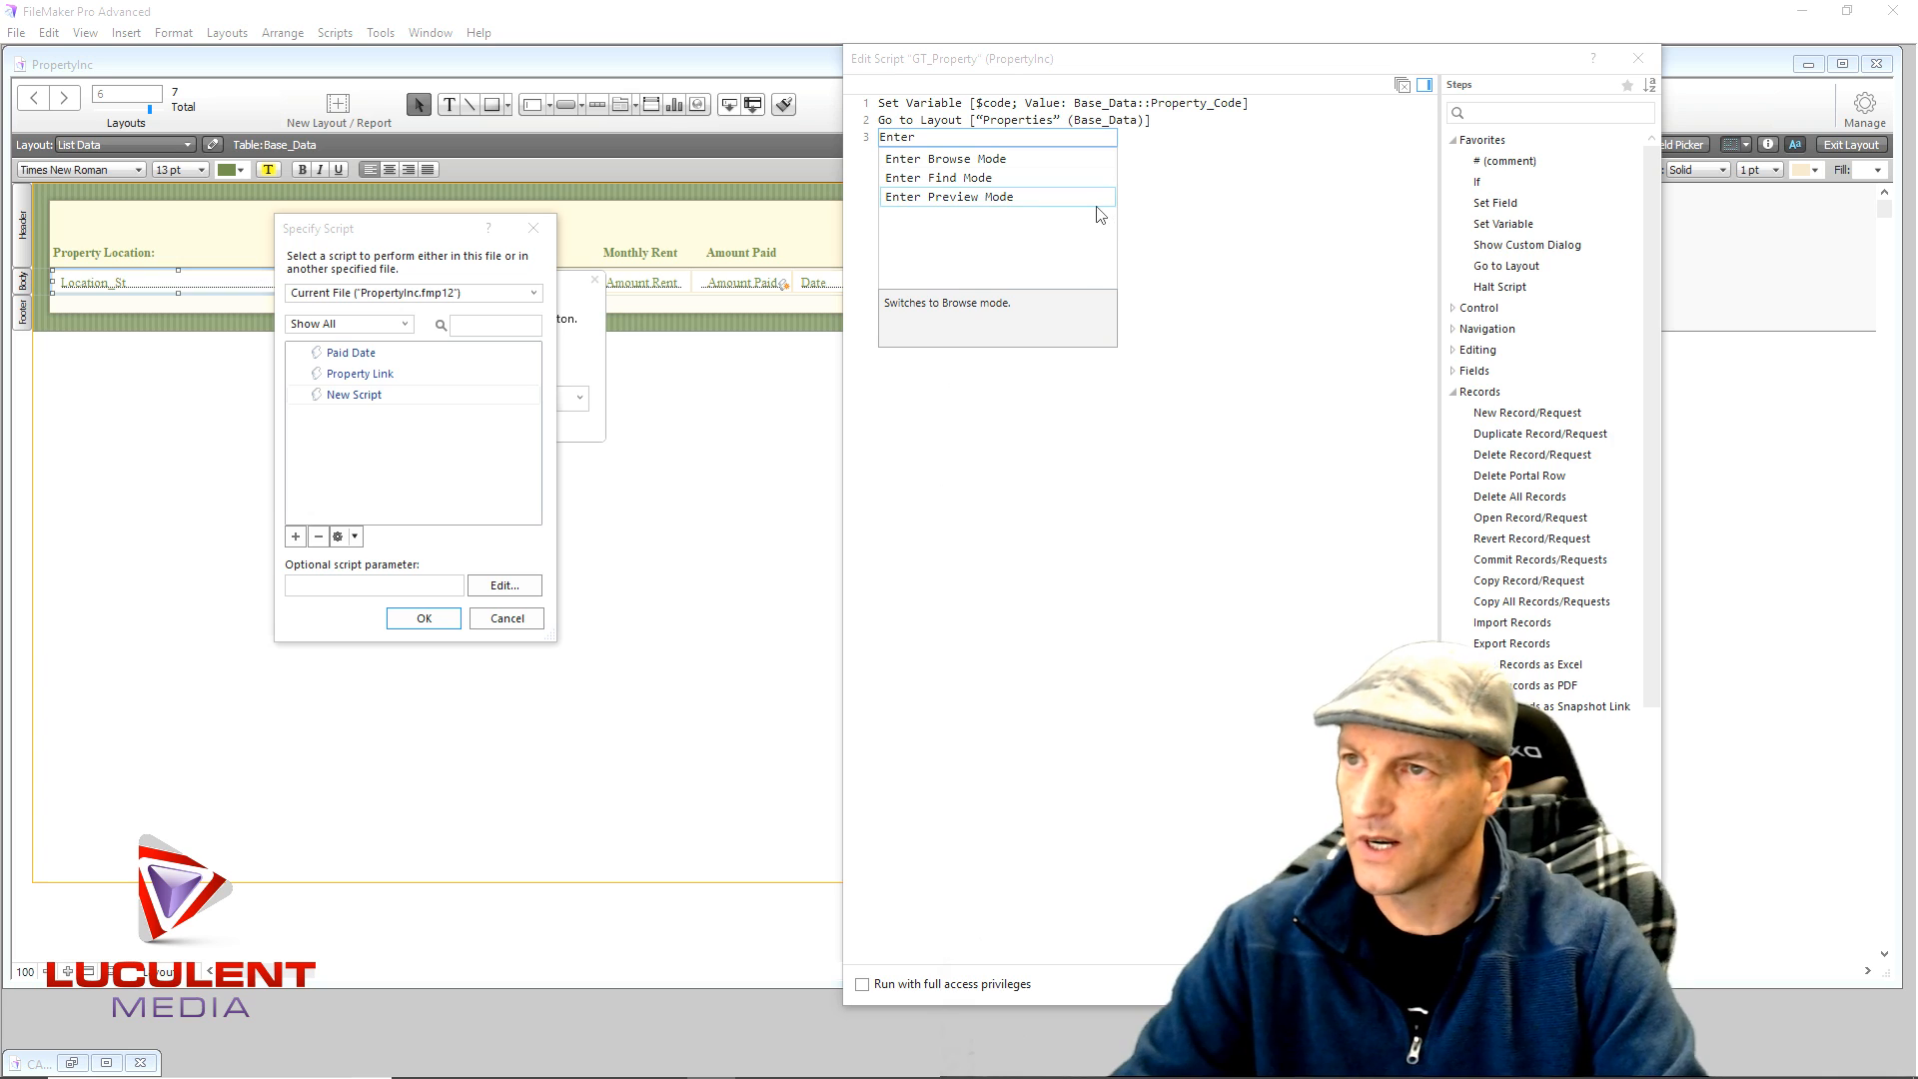
click(939, 179)
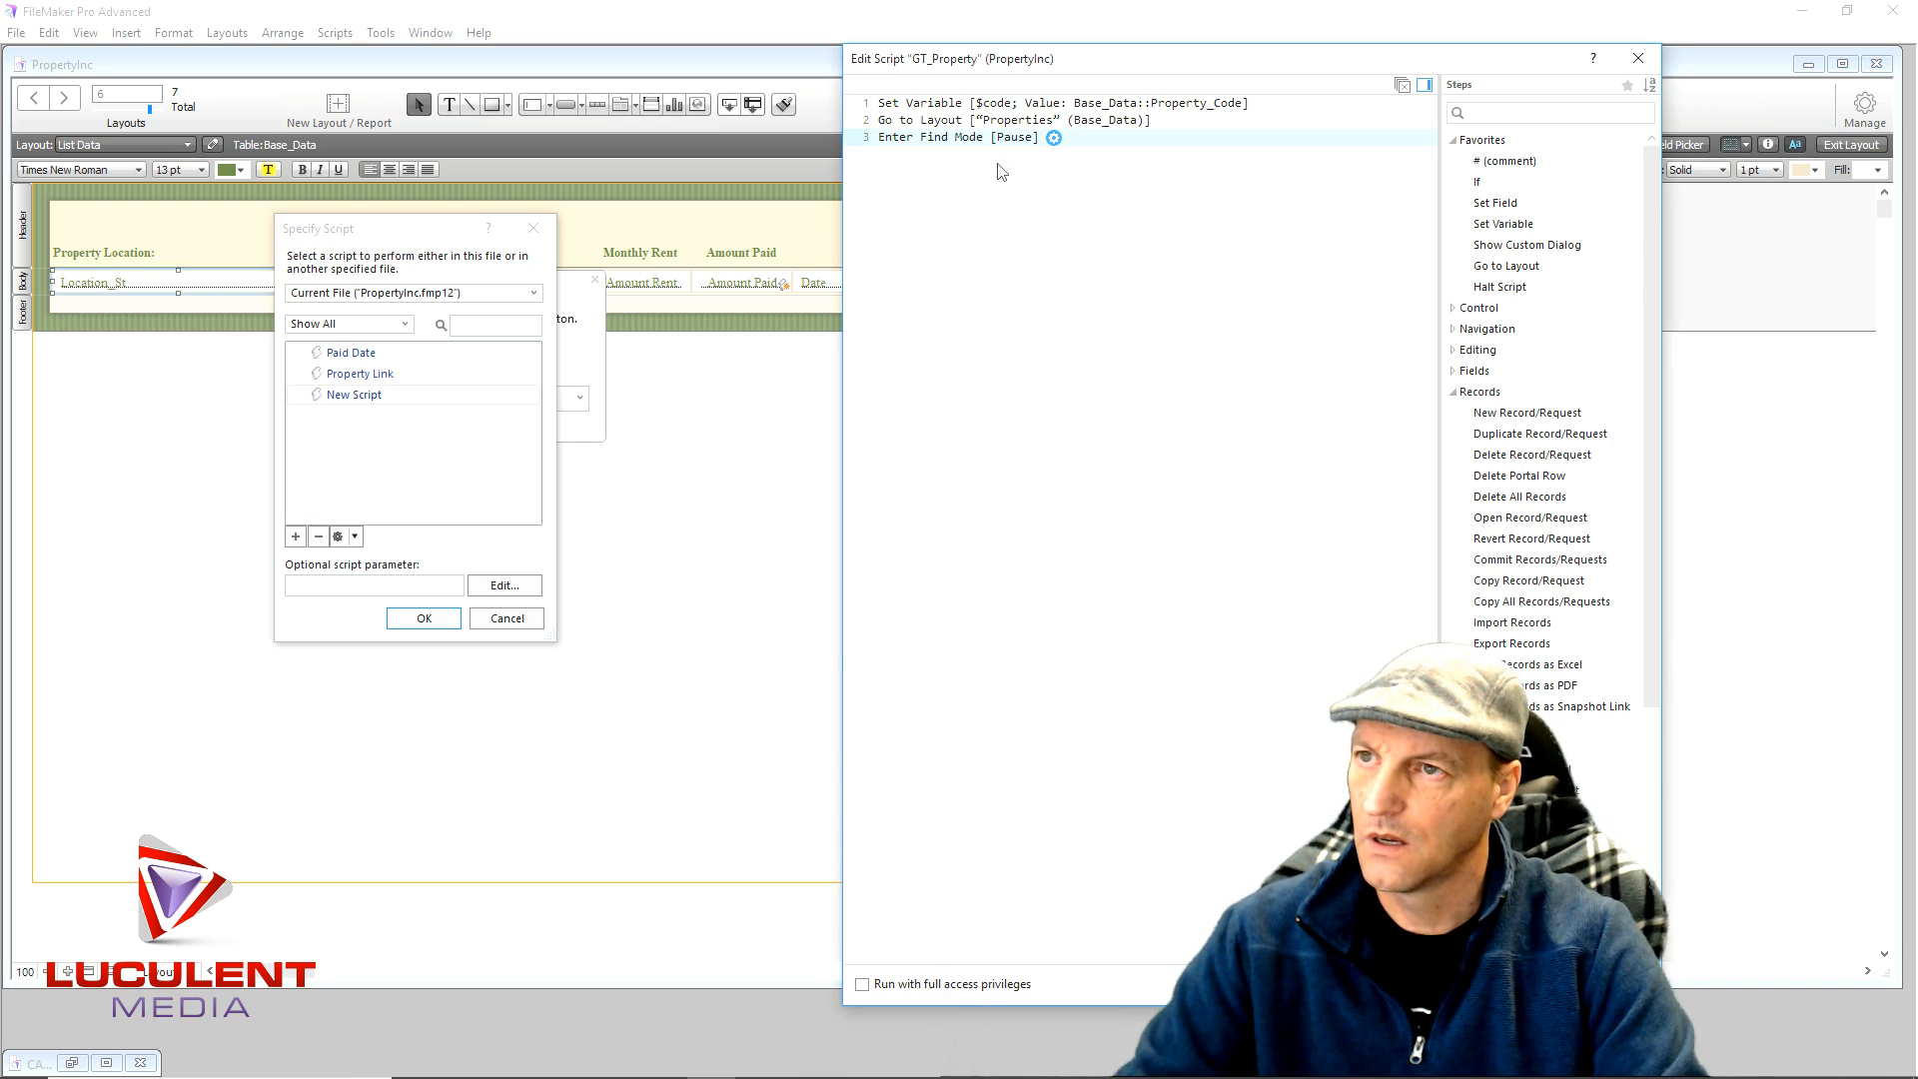
click(1052, 140)
click(929, 177)
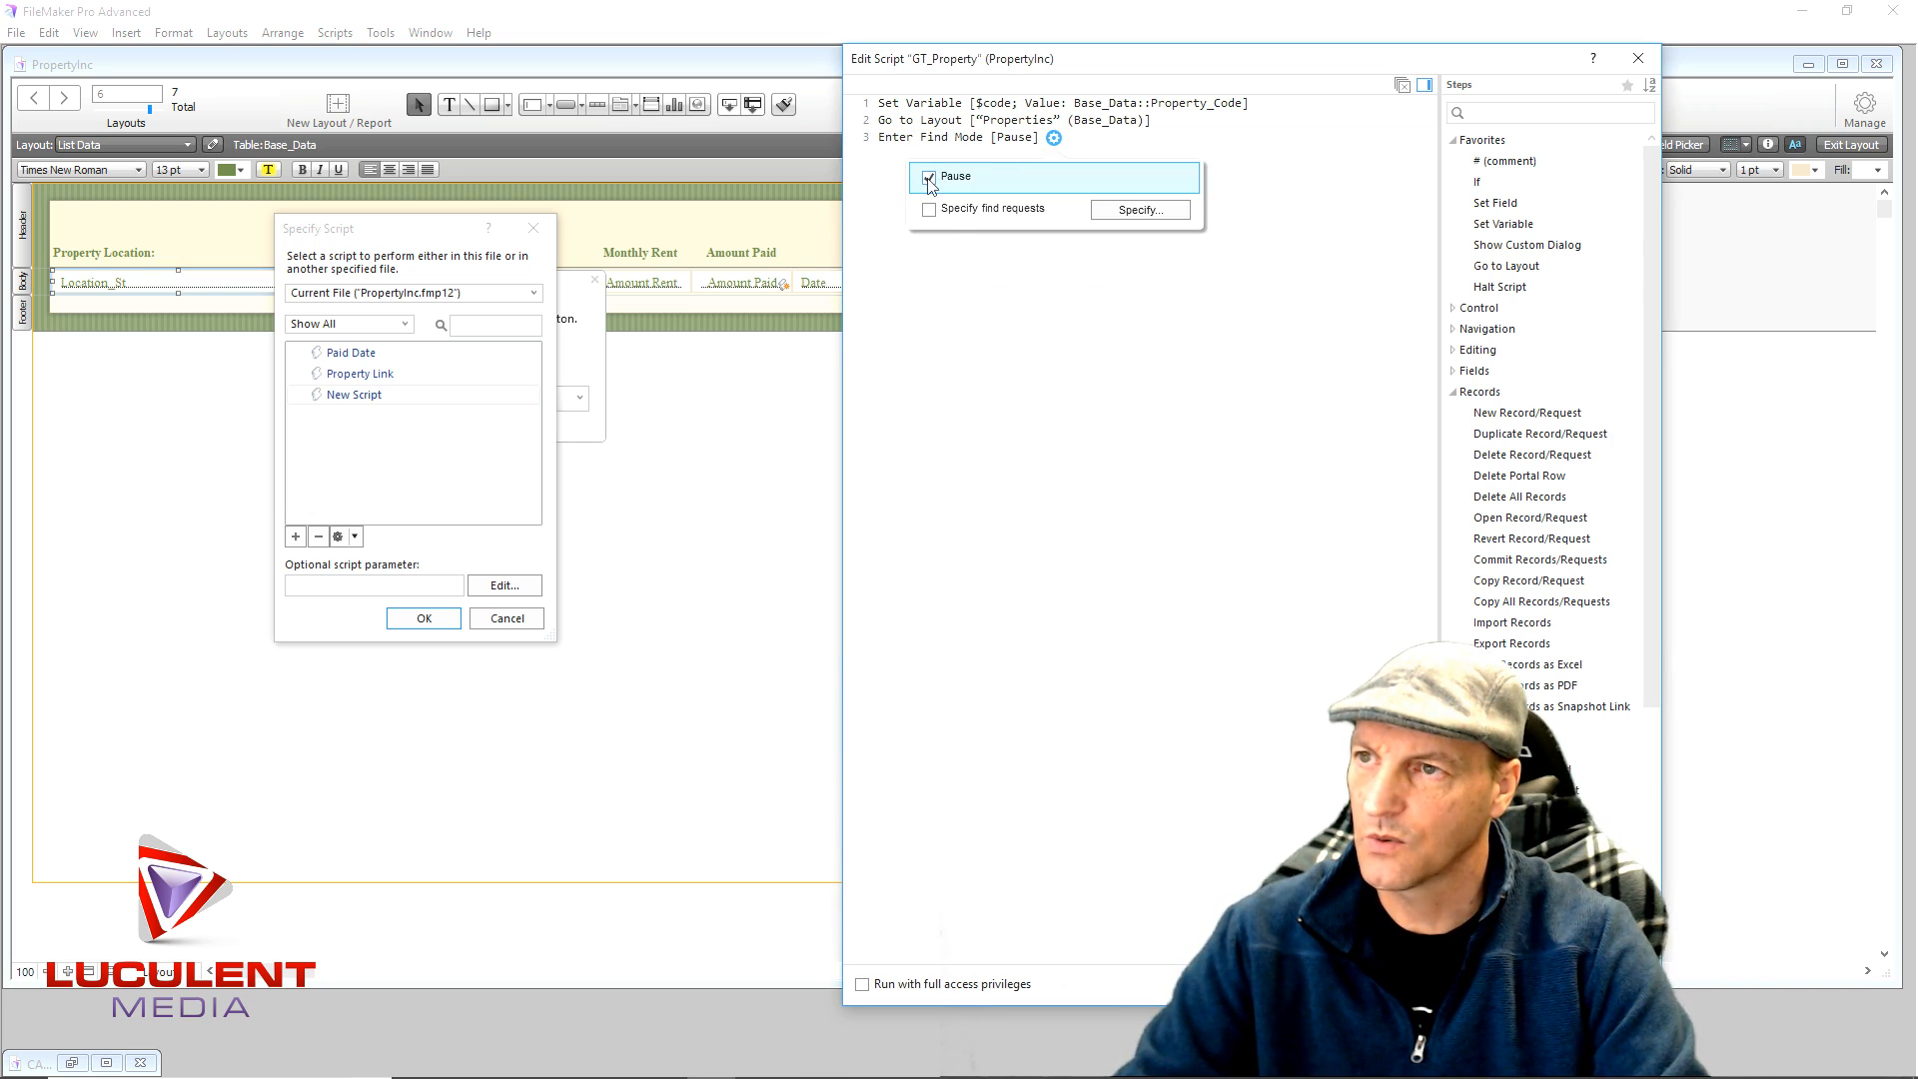
click(1002, 290)
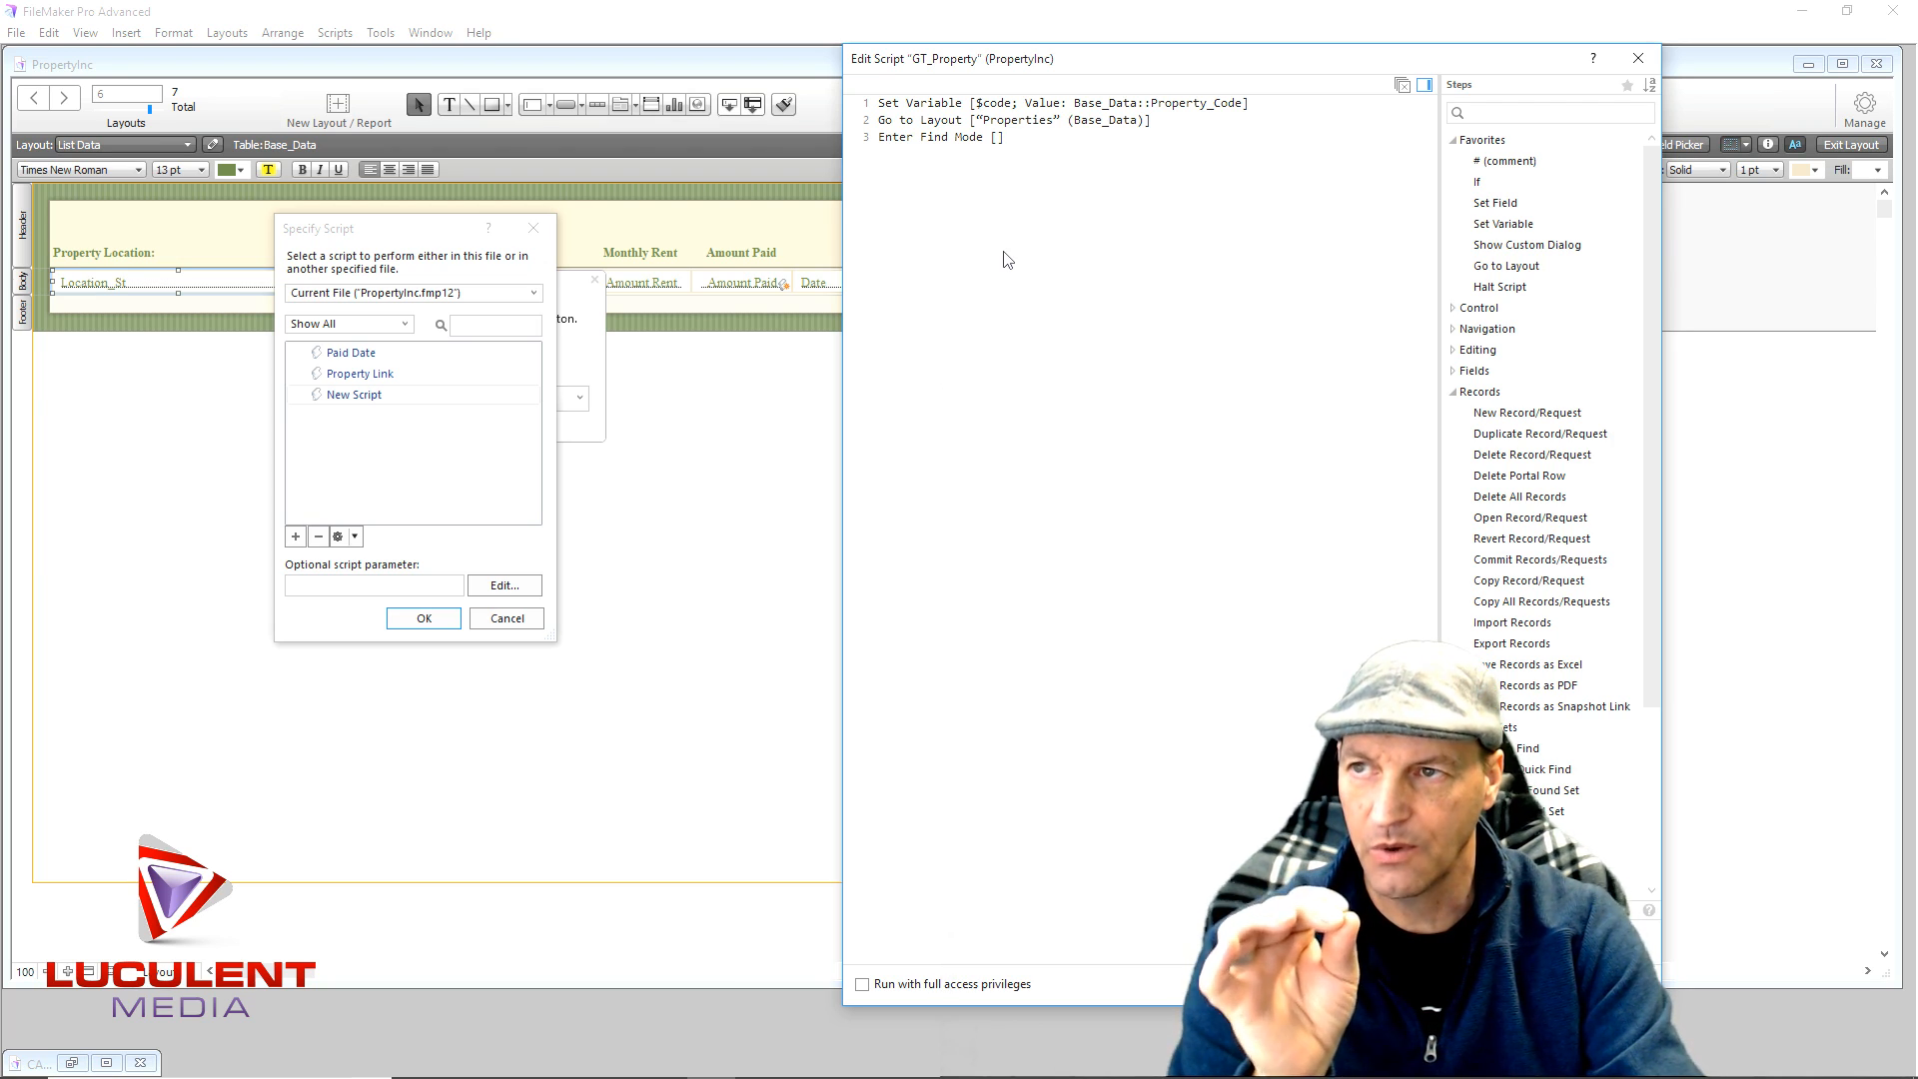
- Add a Set Field step setting Base_Data::Property_Code to $code
double_click(1501, 206)
click(1112, 195)
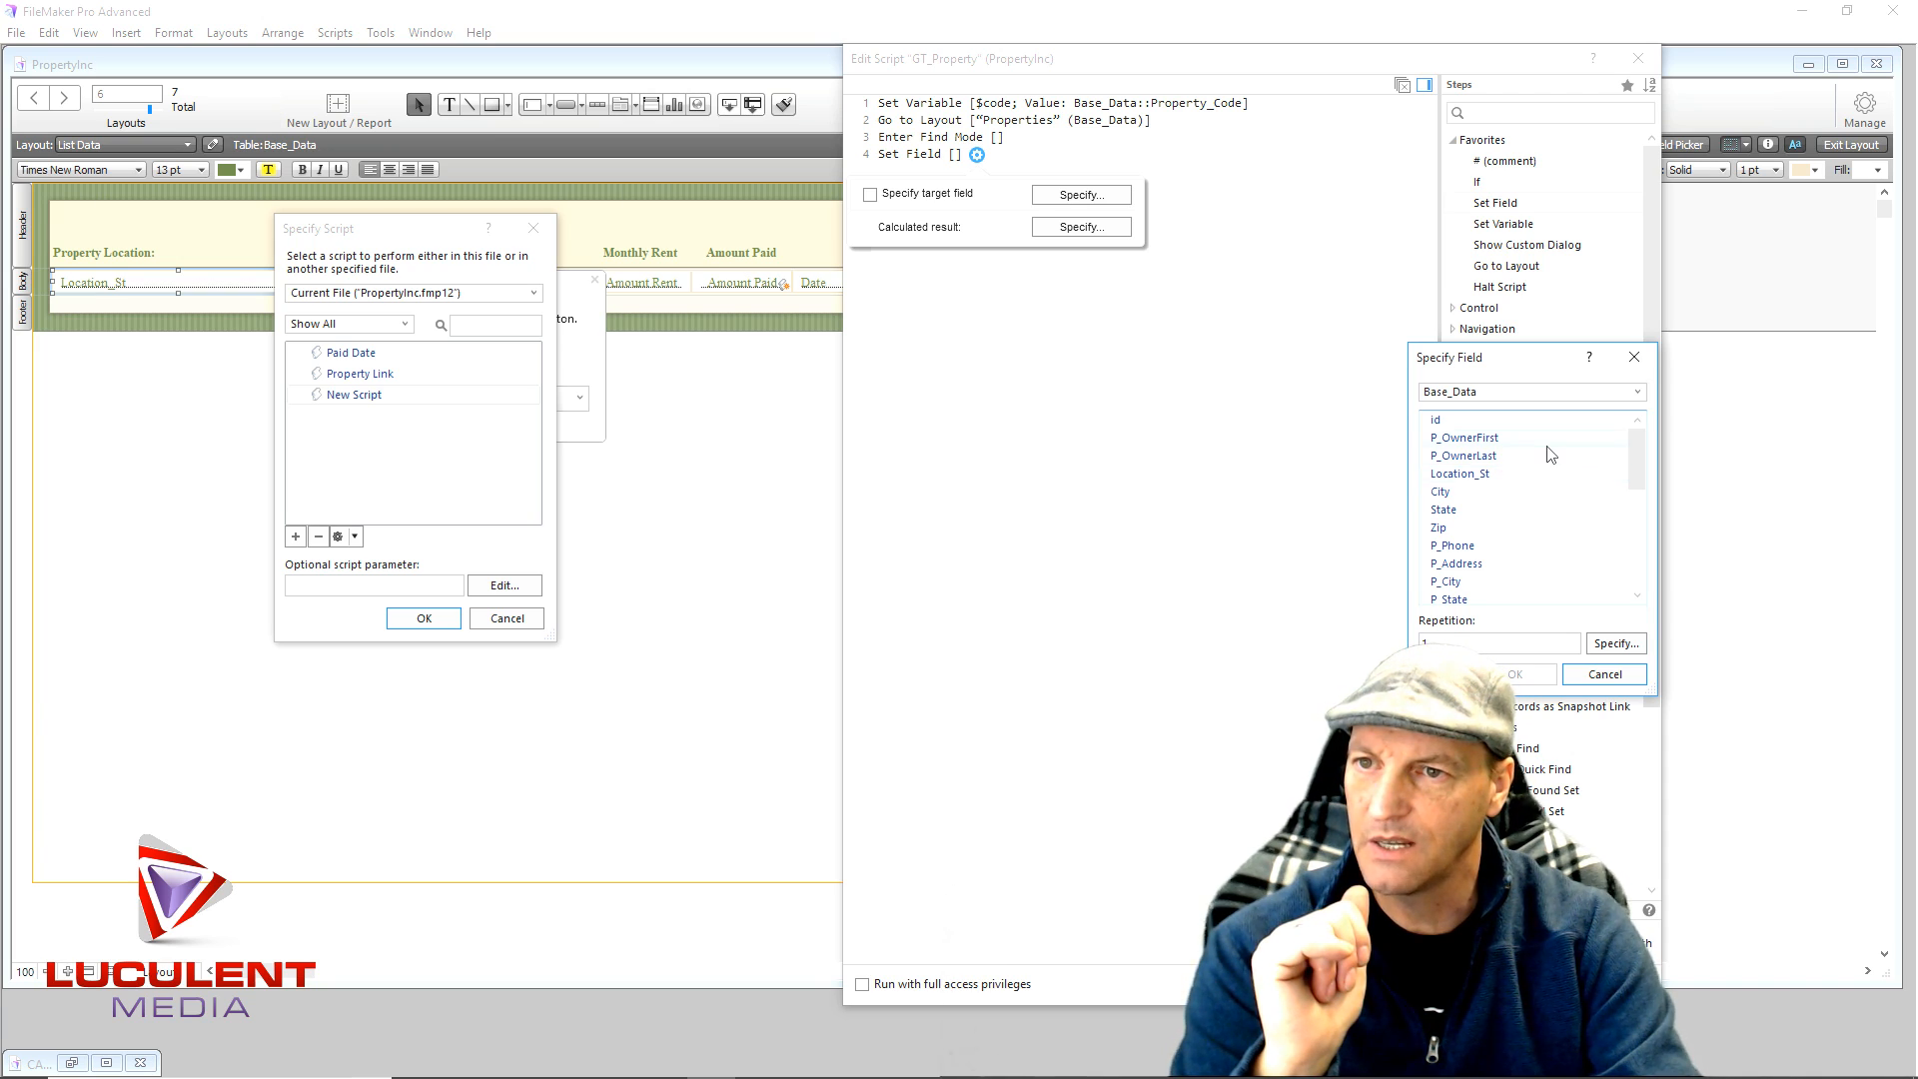
scroll(1549, 454, down, 3)
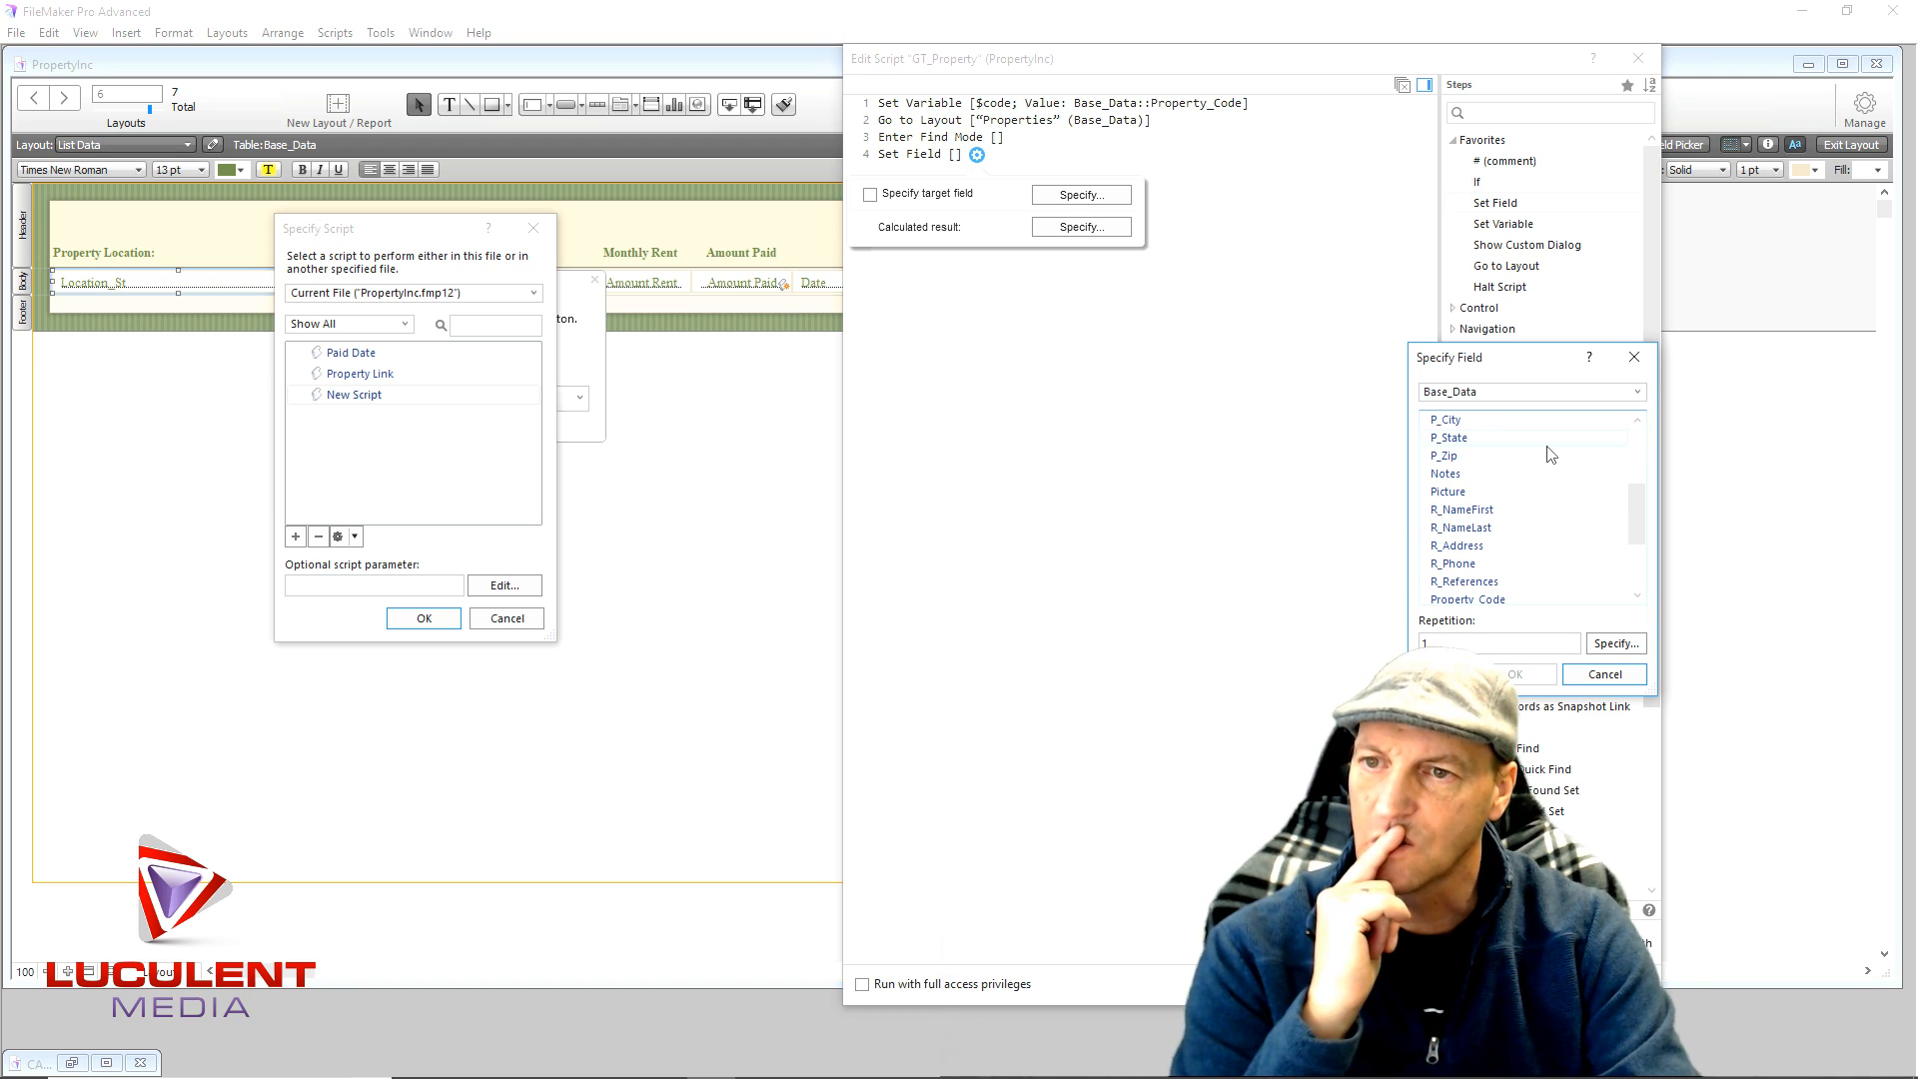
scroll(1550, 454, down, 1)
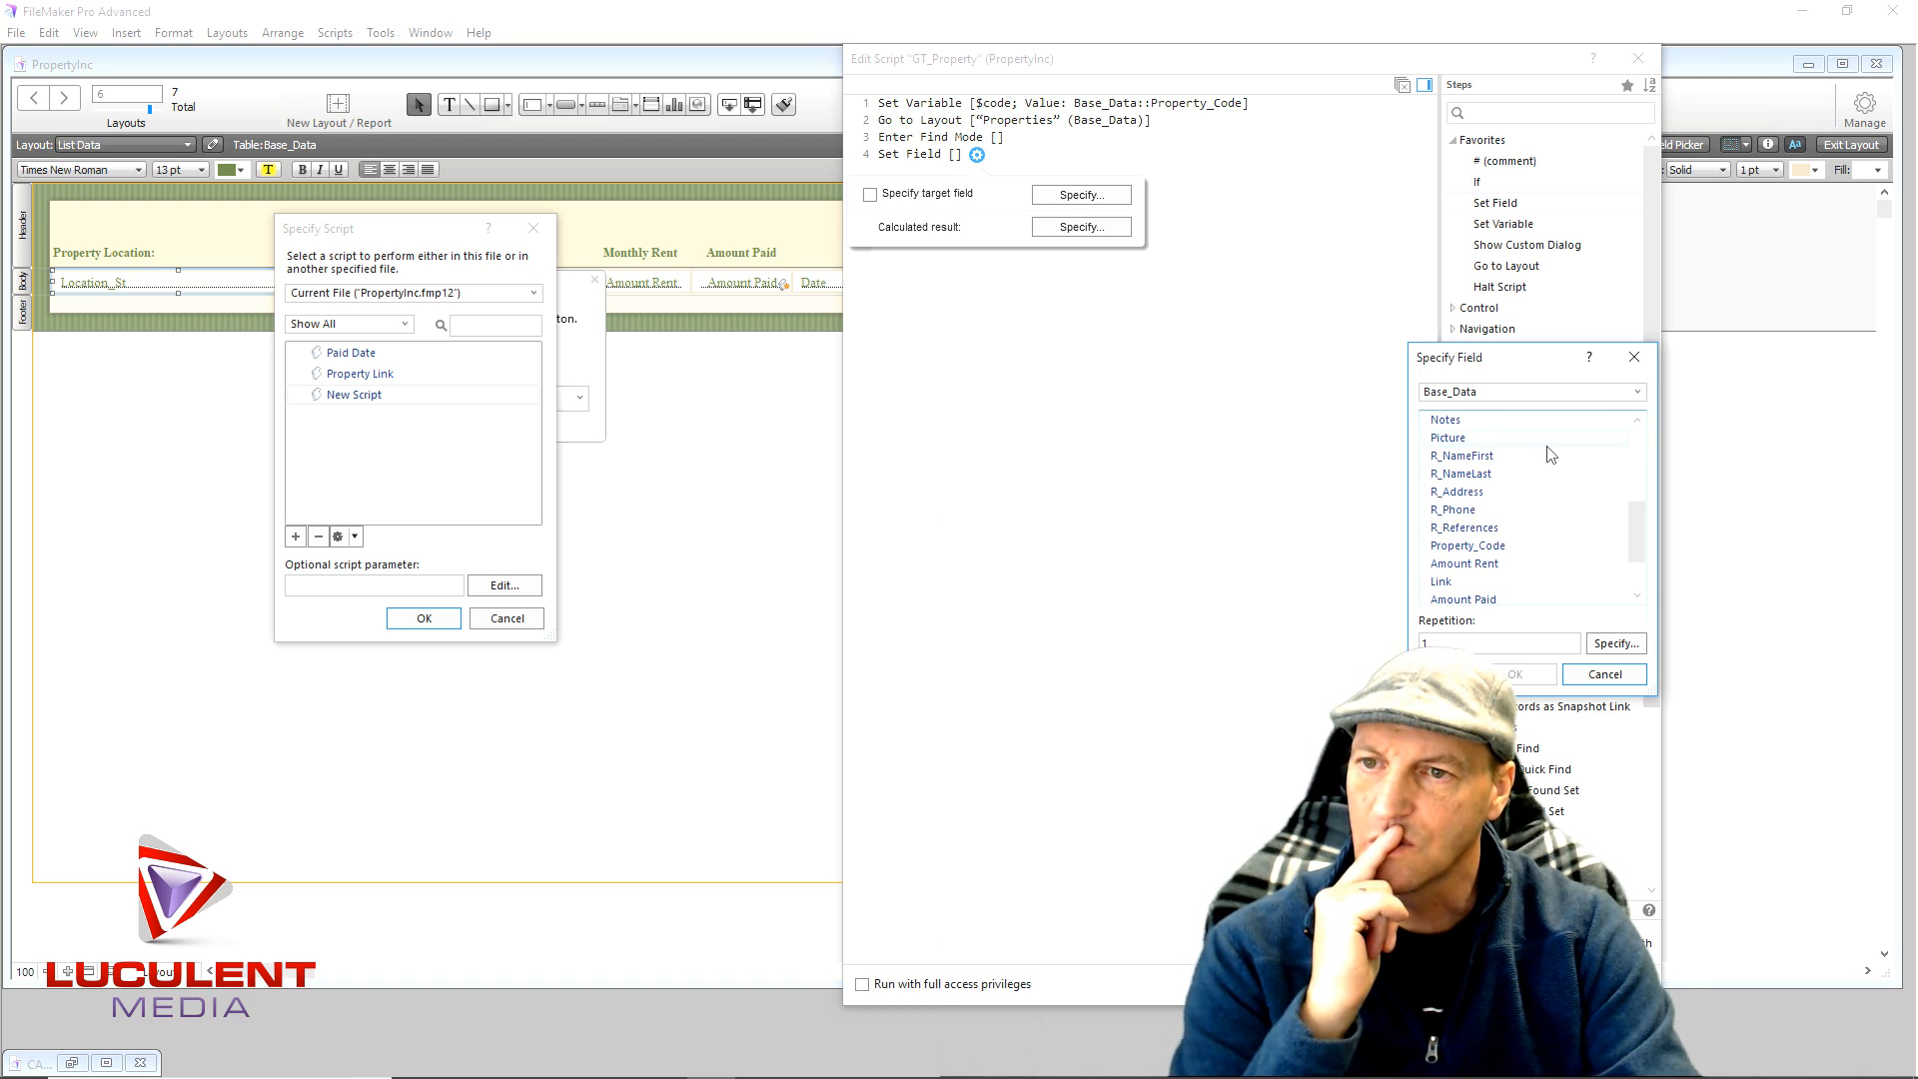
double_click(1466, 547)
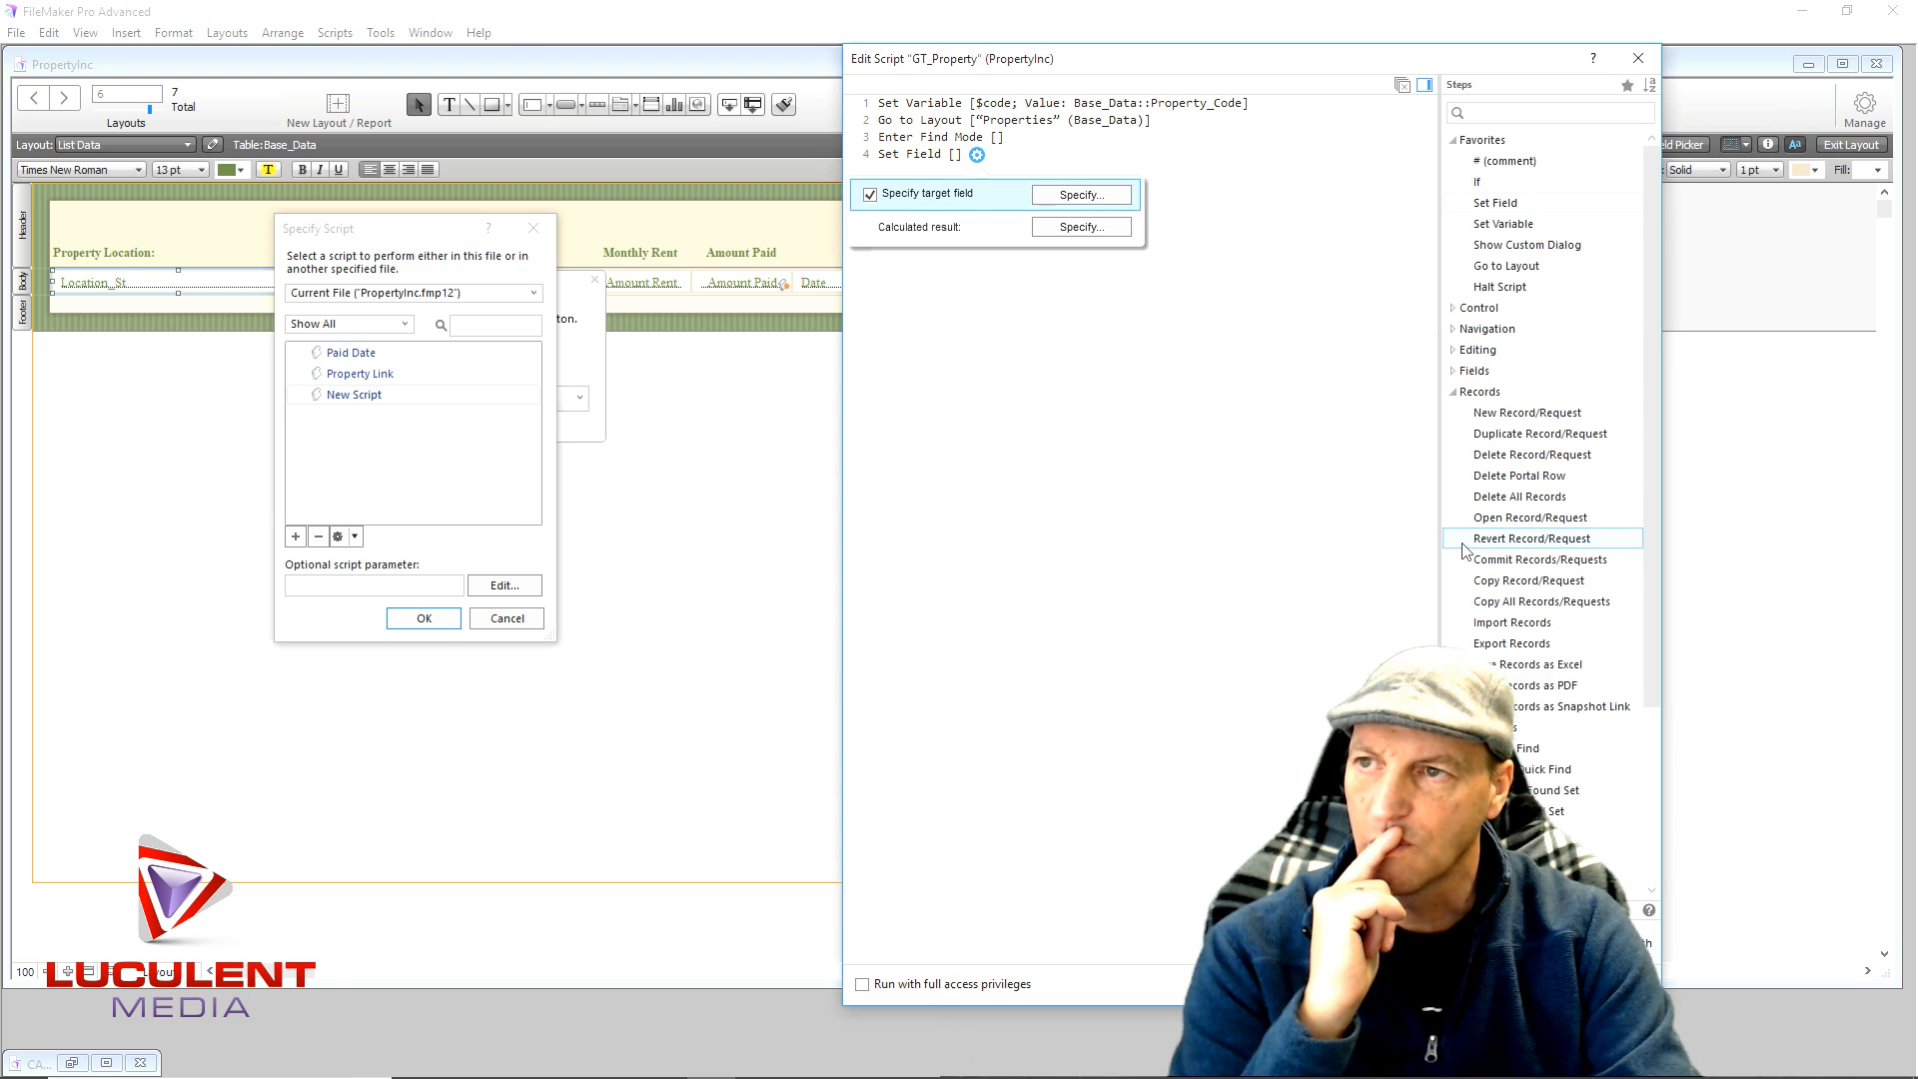
click(1117, 232)
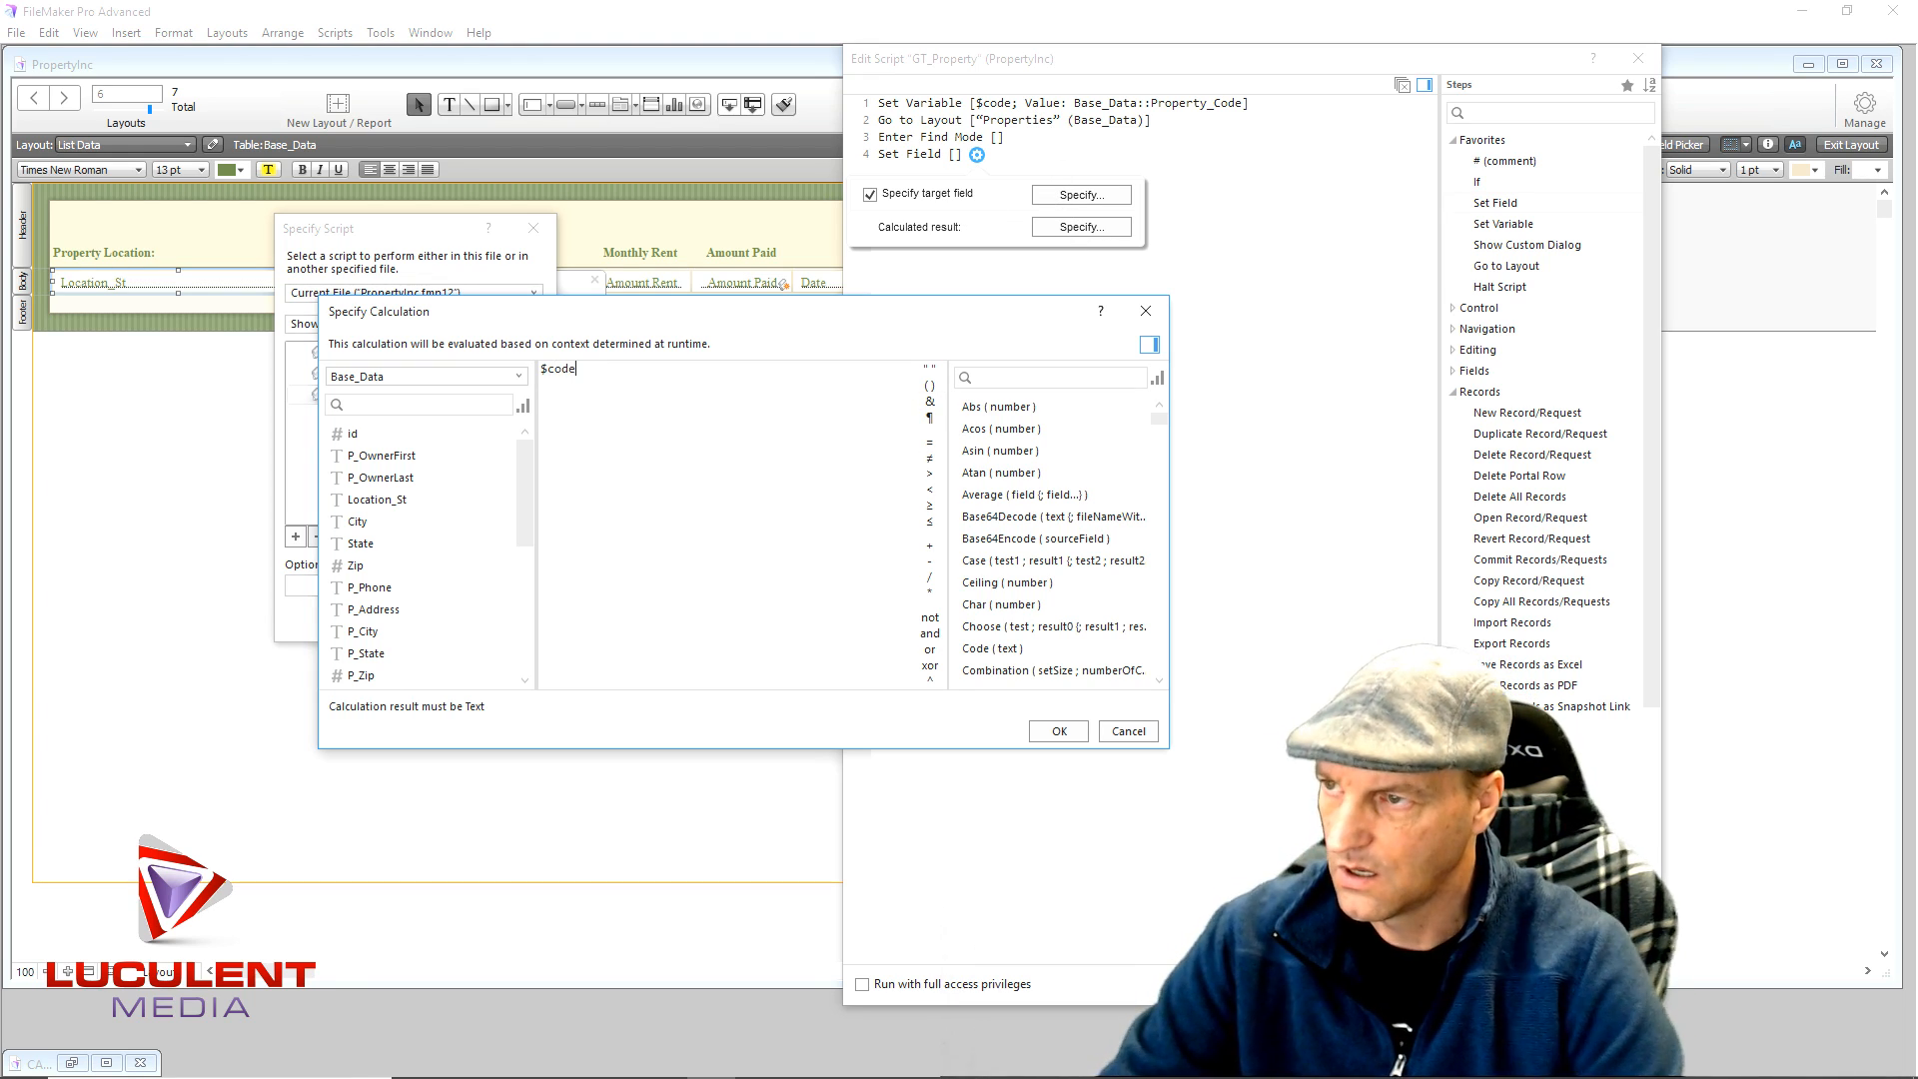
click(1058, 732)
click(1014, 480)
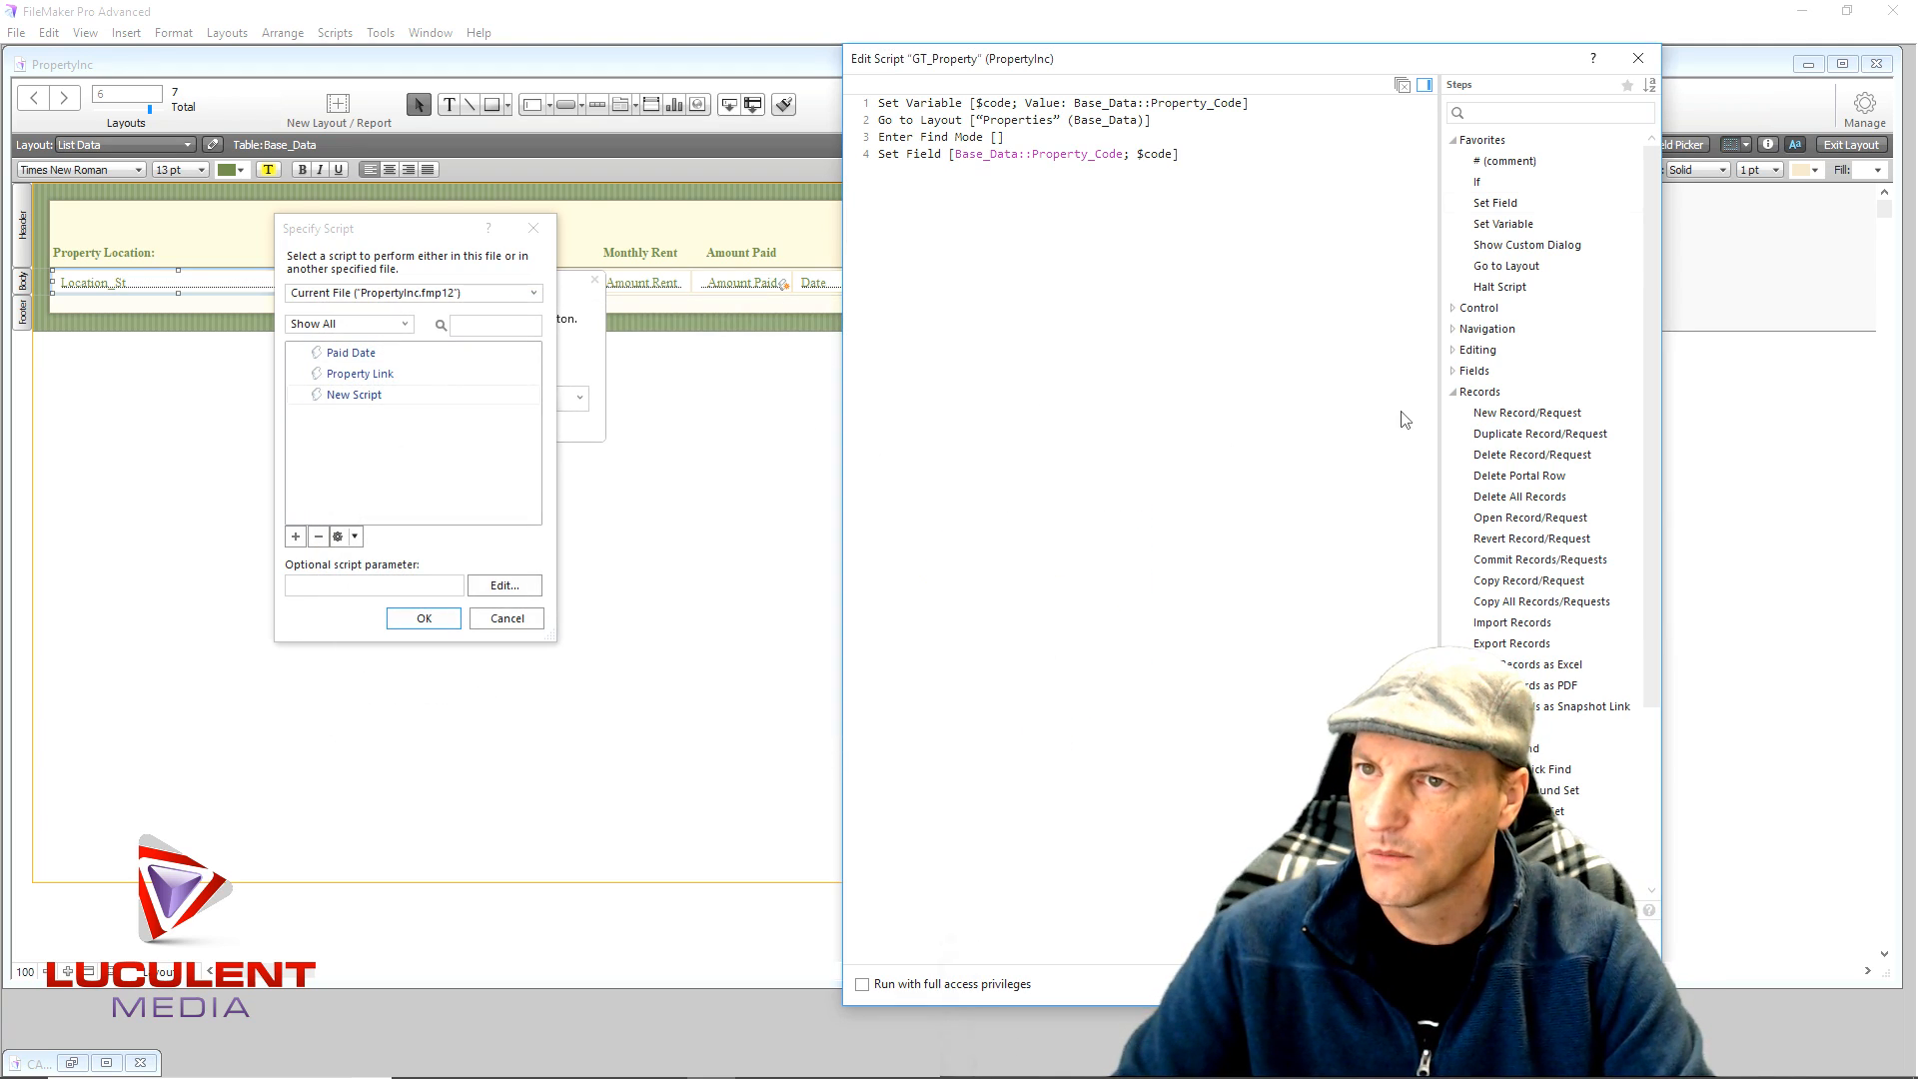
- Append Perform Find and Halt Script steps, then save and close GT_Property
text(Perform)
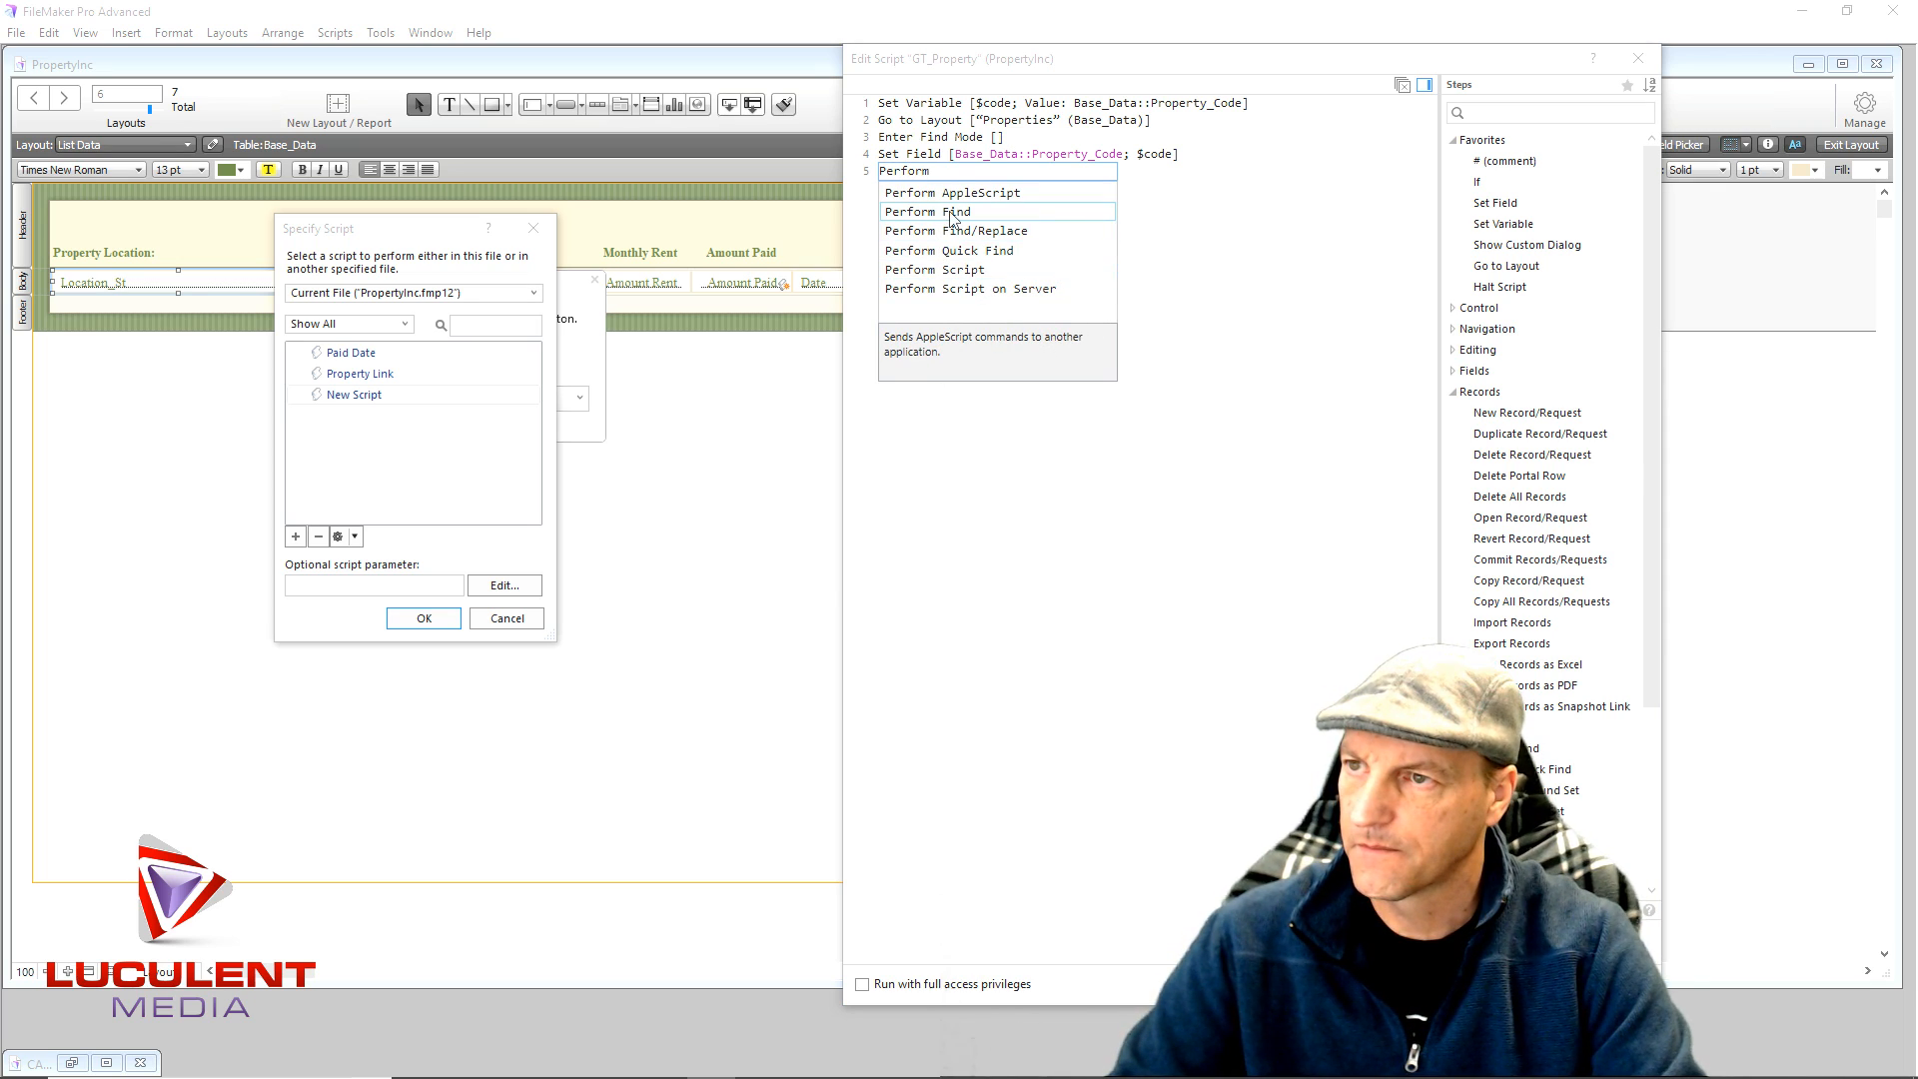
key(Escape)
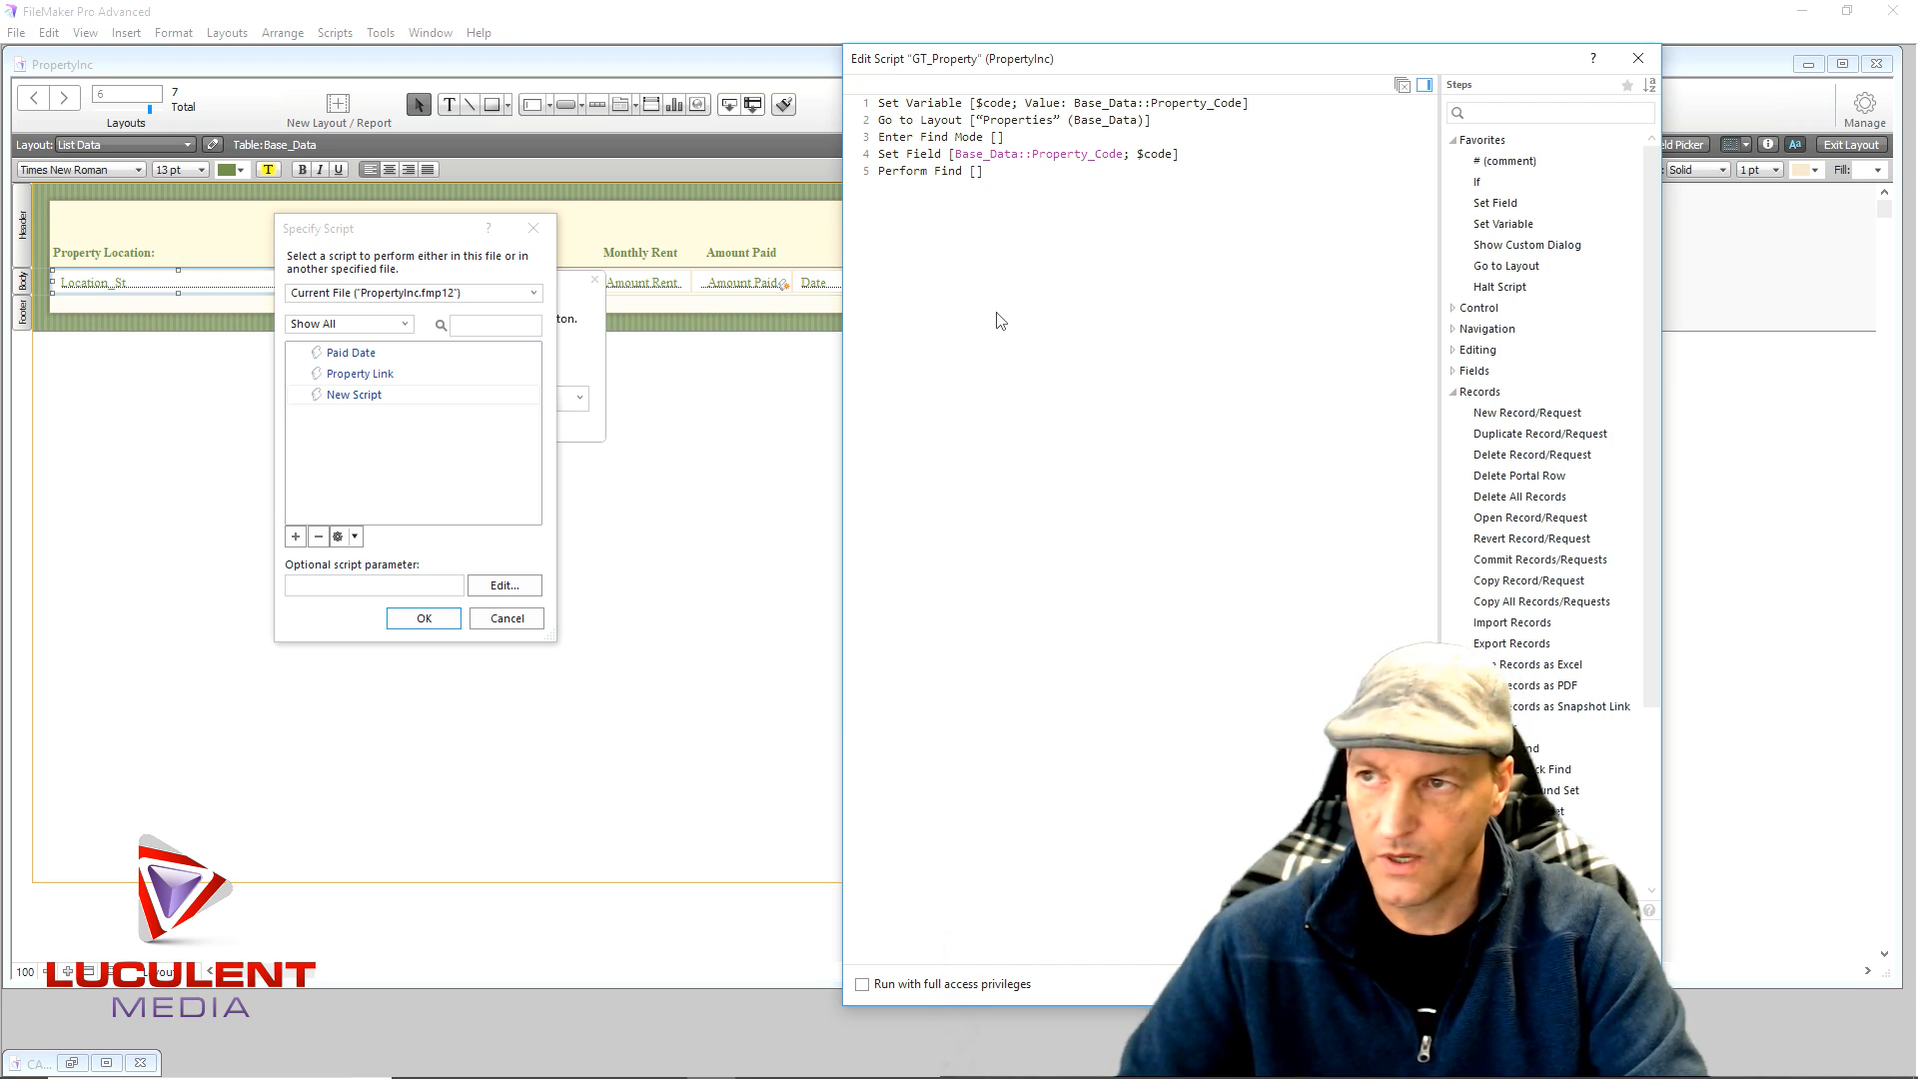
text(Ha)
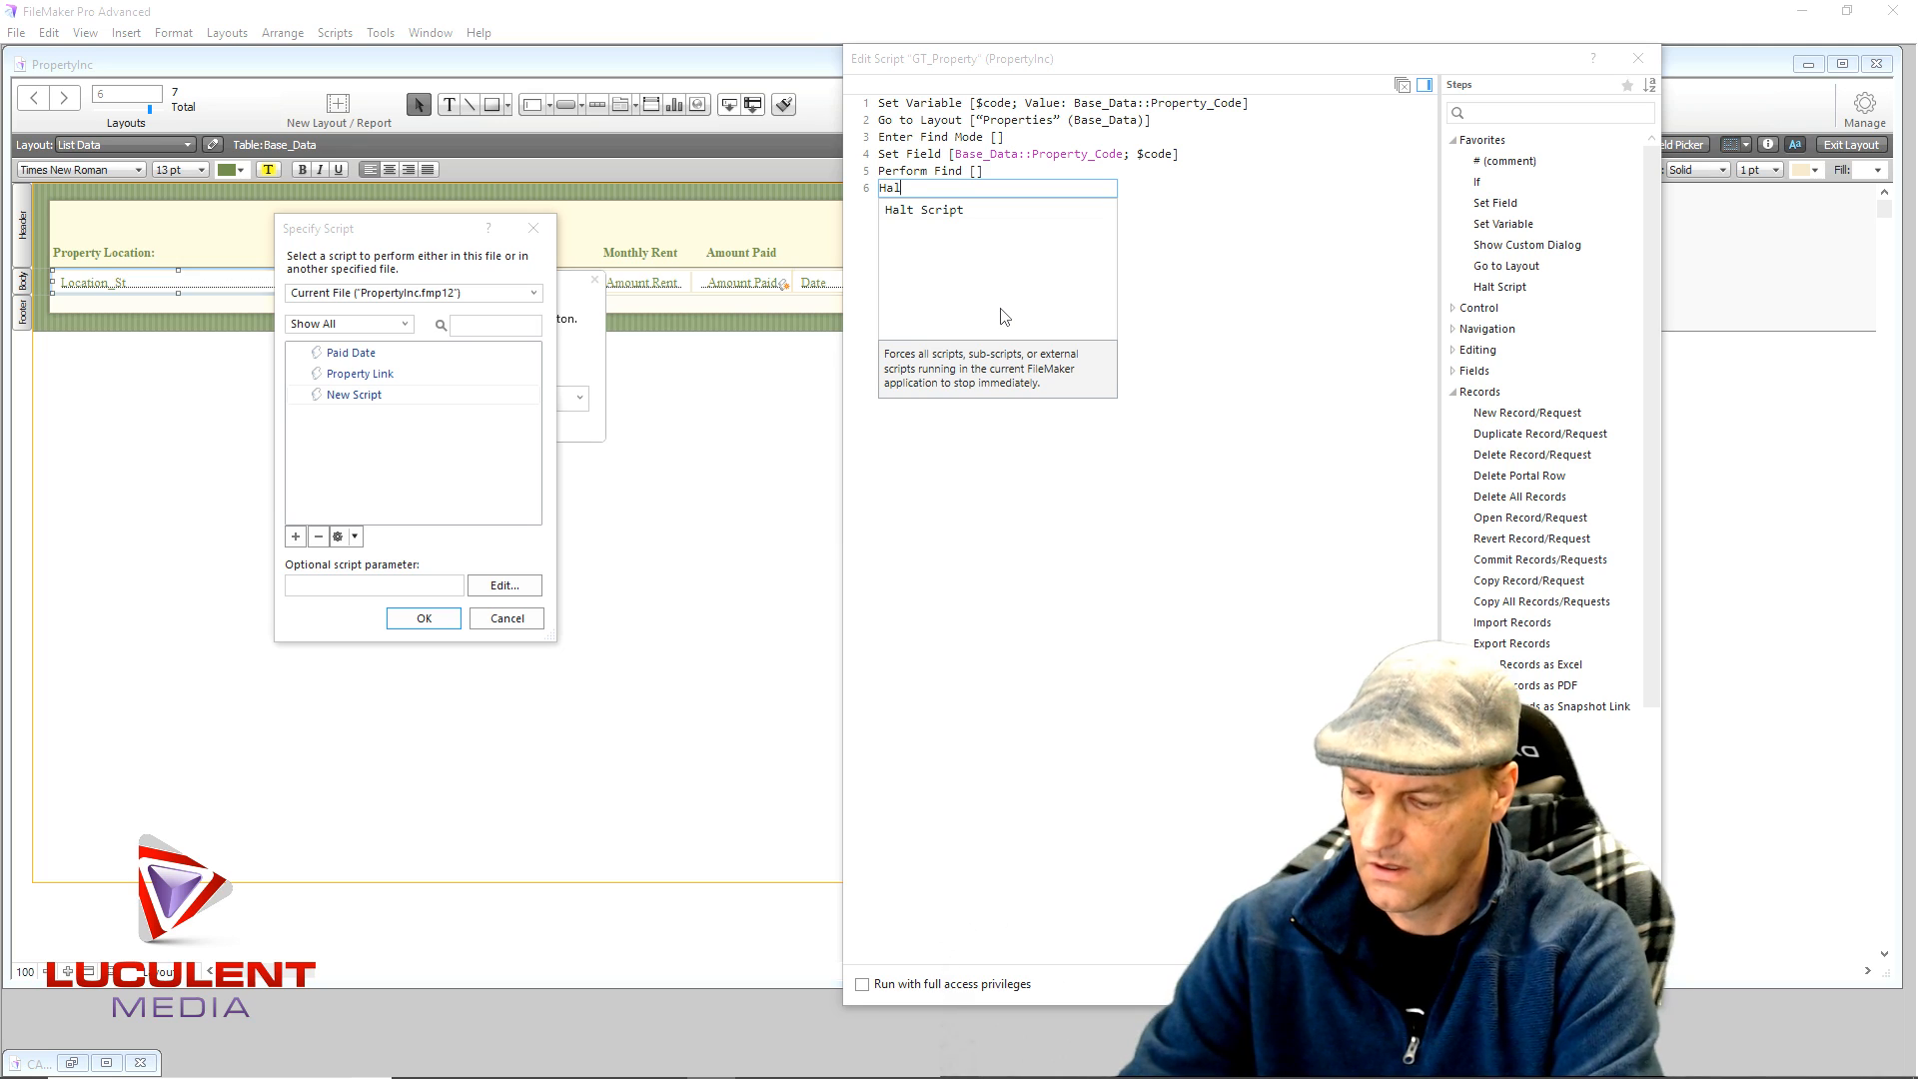
text(lt)
click(947, 211)
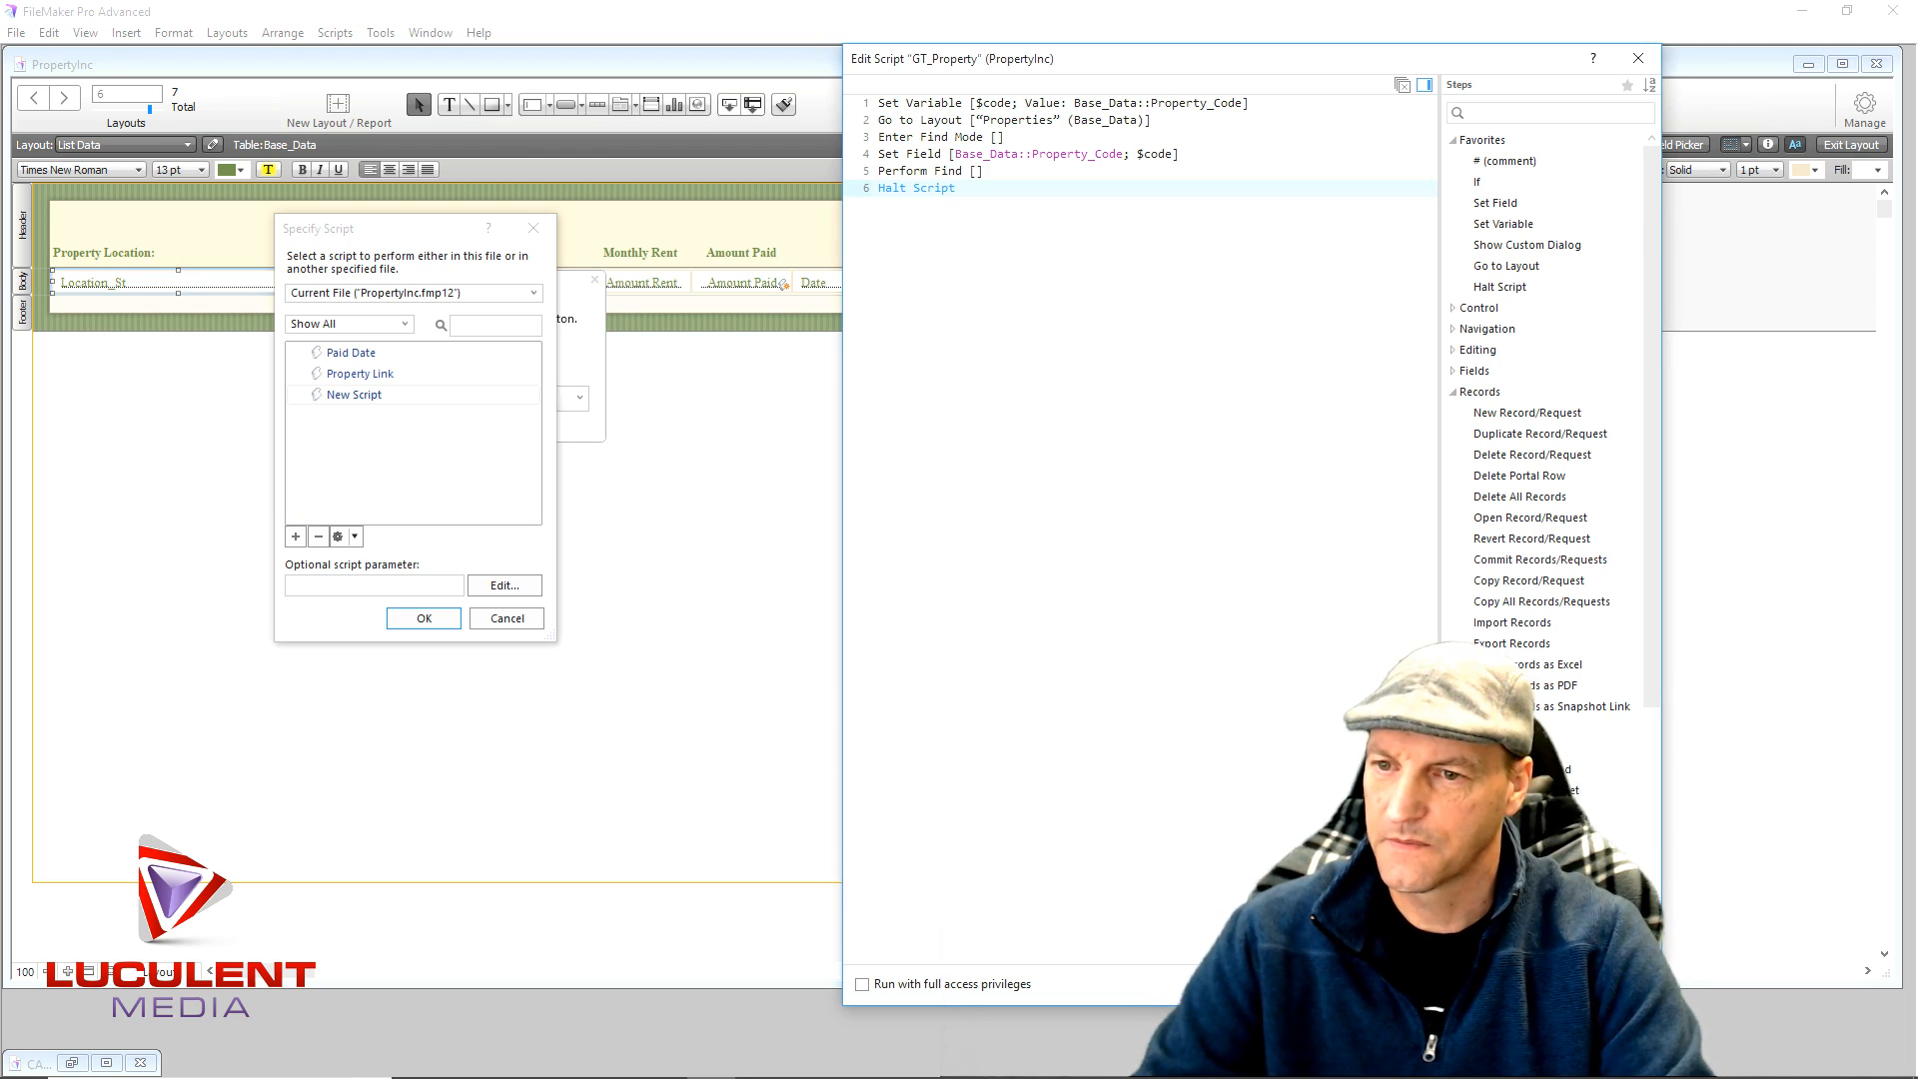
key(ctrl+w)
- Assign GT_Property to the button with a hand cursor on hover
click(424, 617)
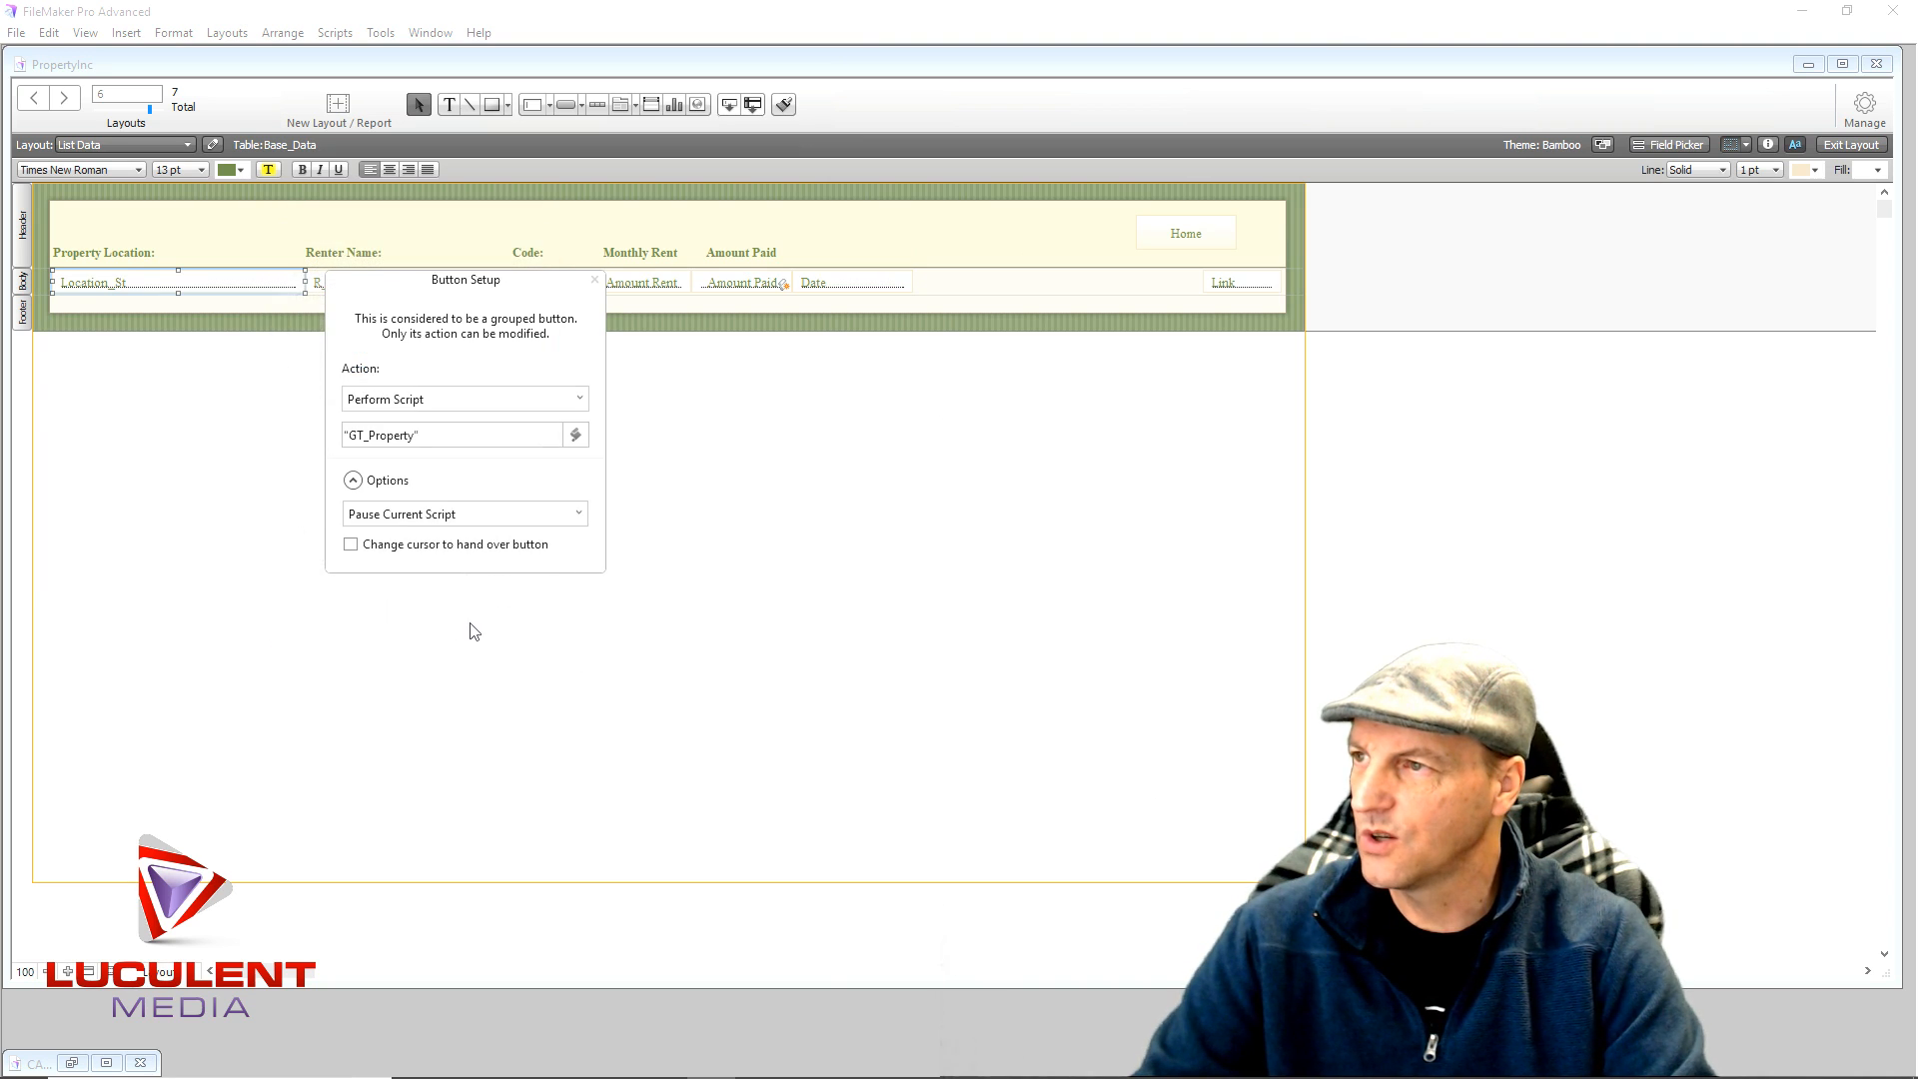
click(351, 546)
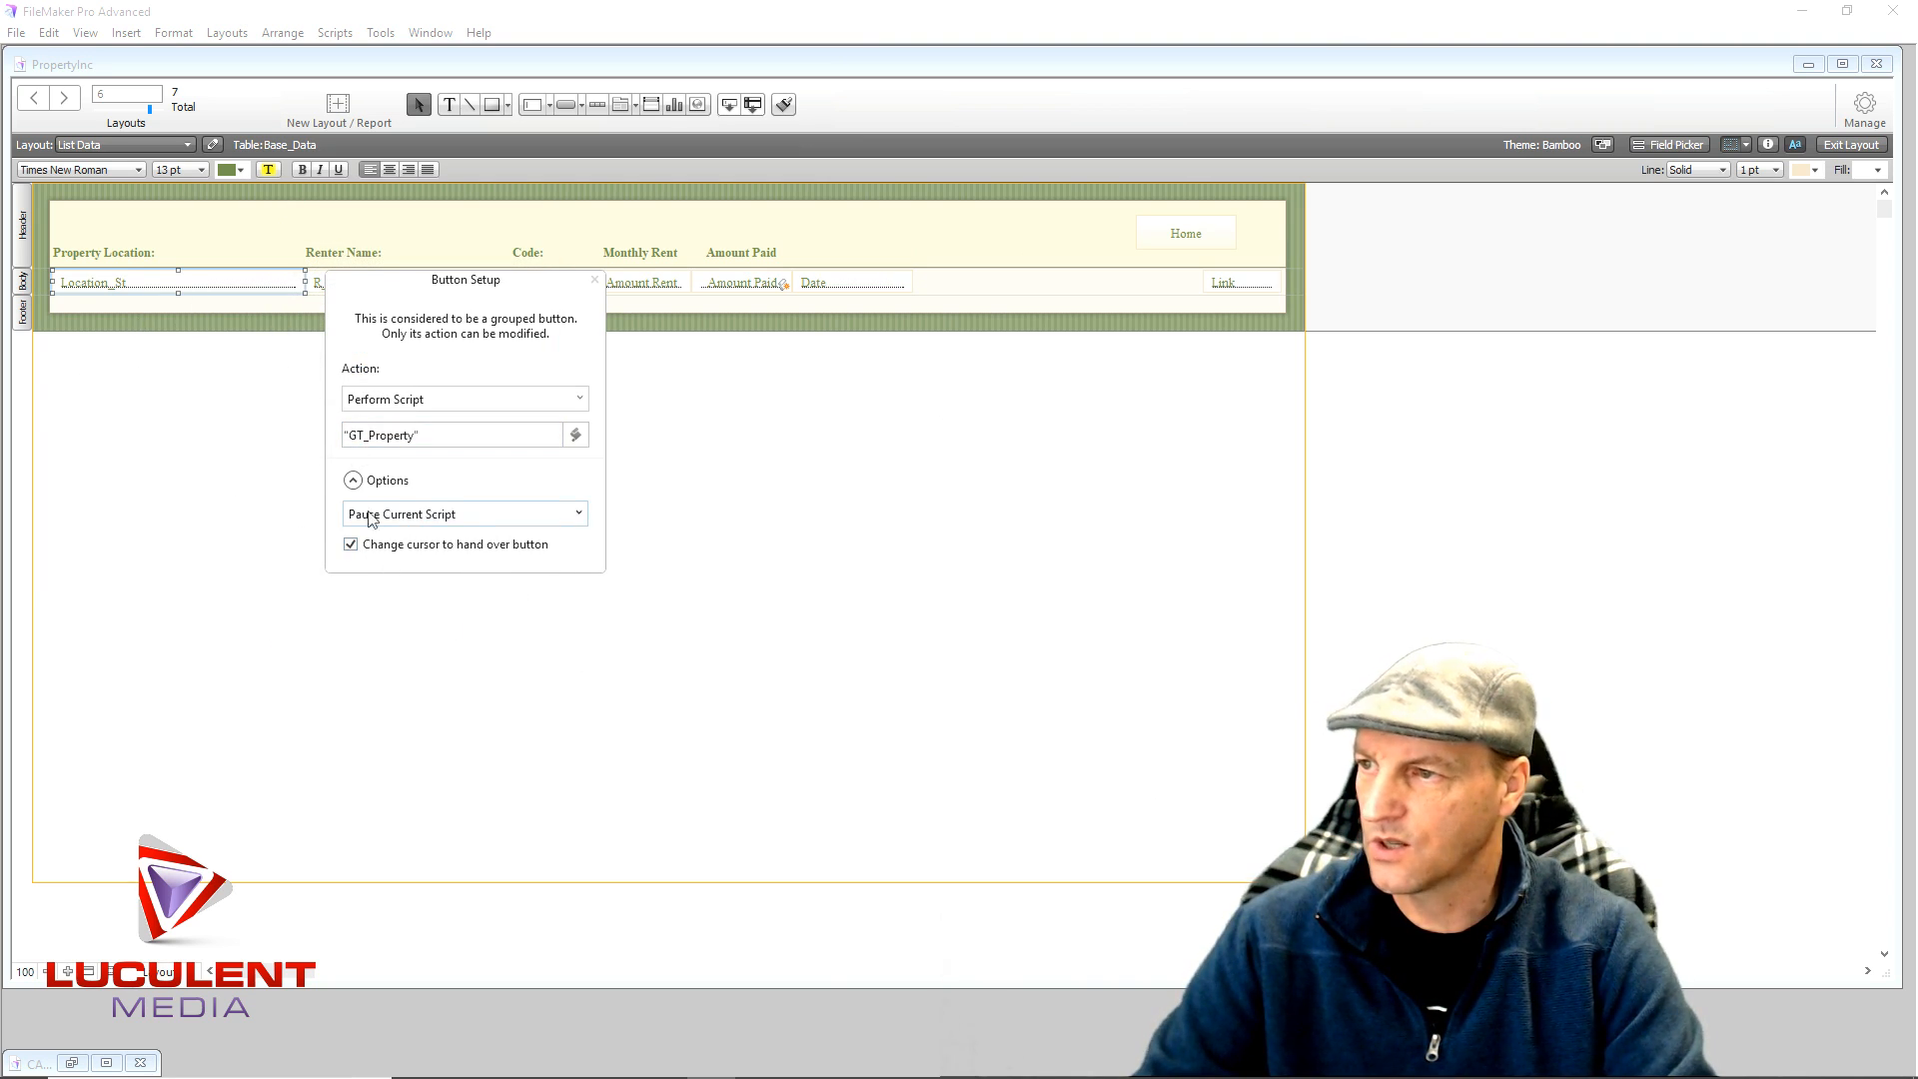
click(595, 280)
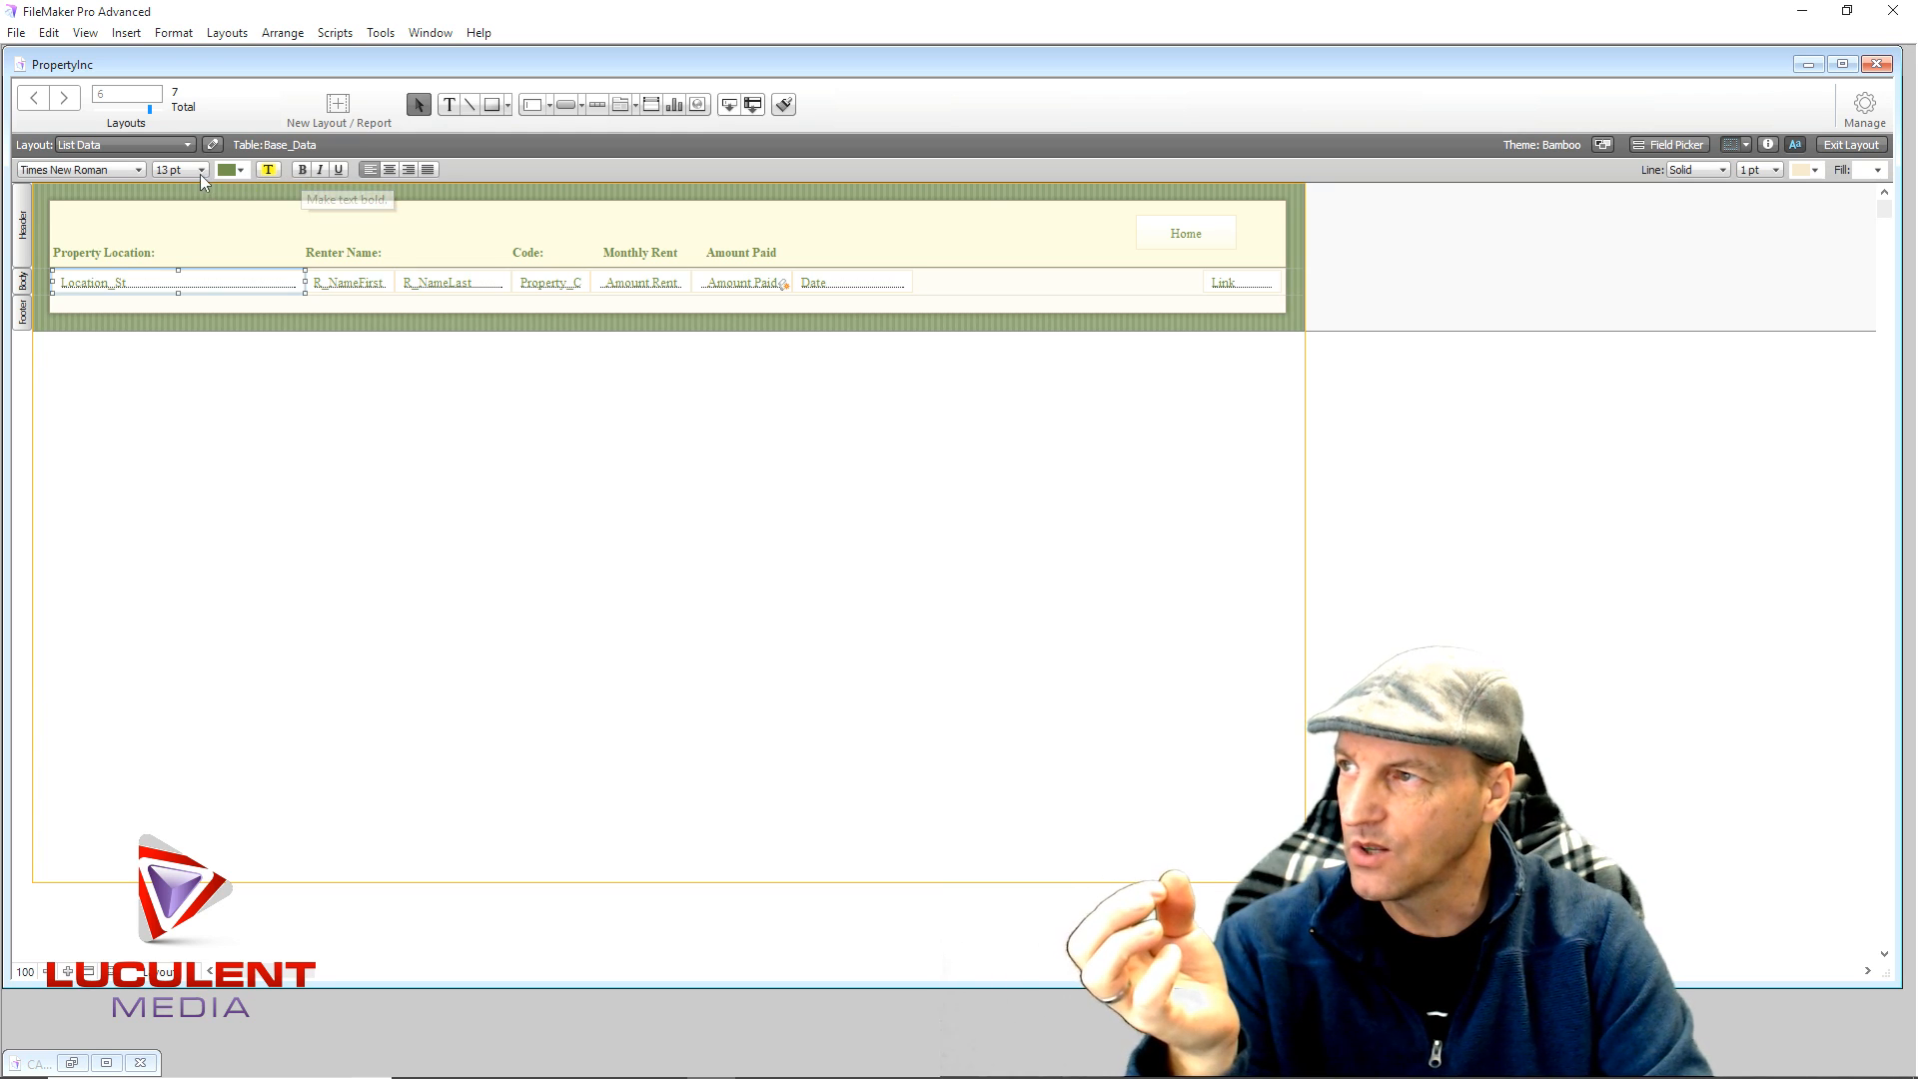
- Make the Location_St field's text light blue and underlined
click(240, 168)
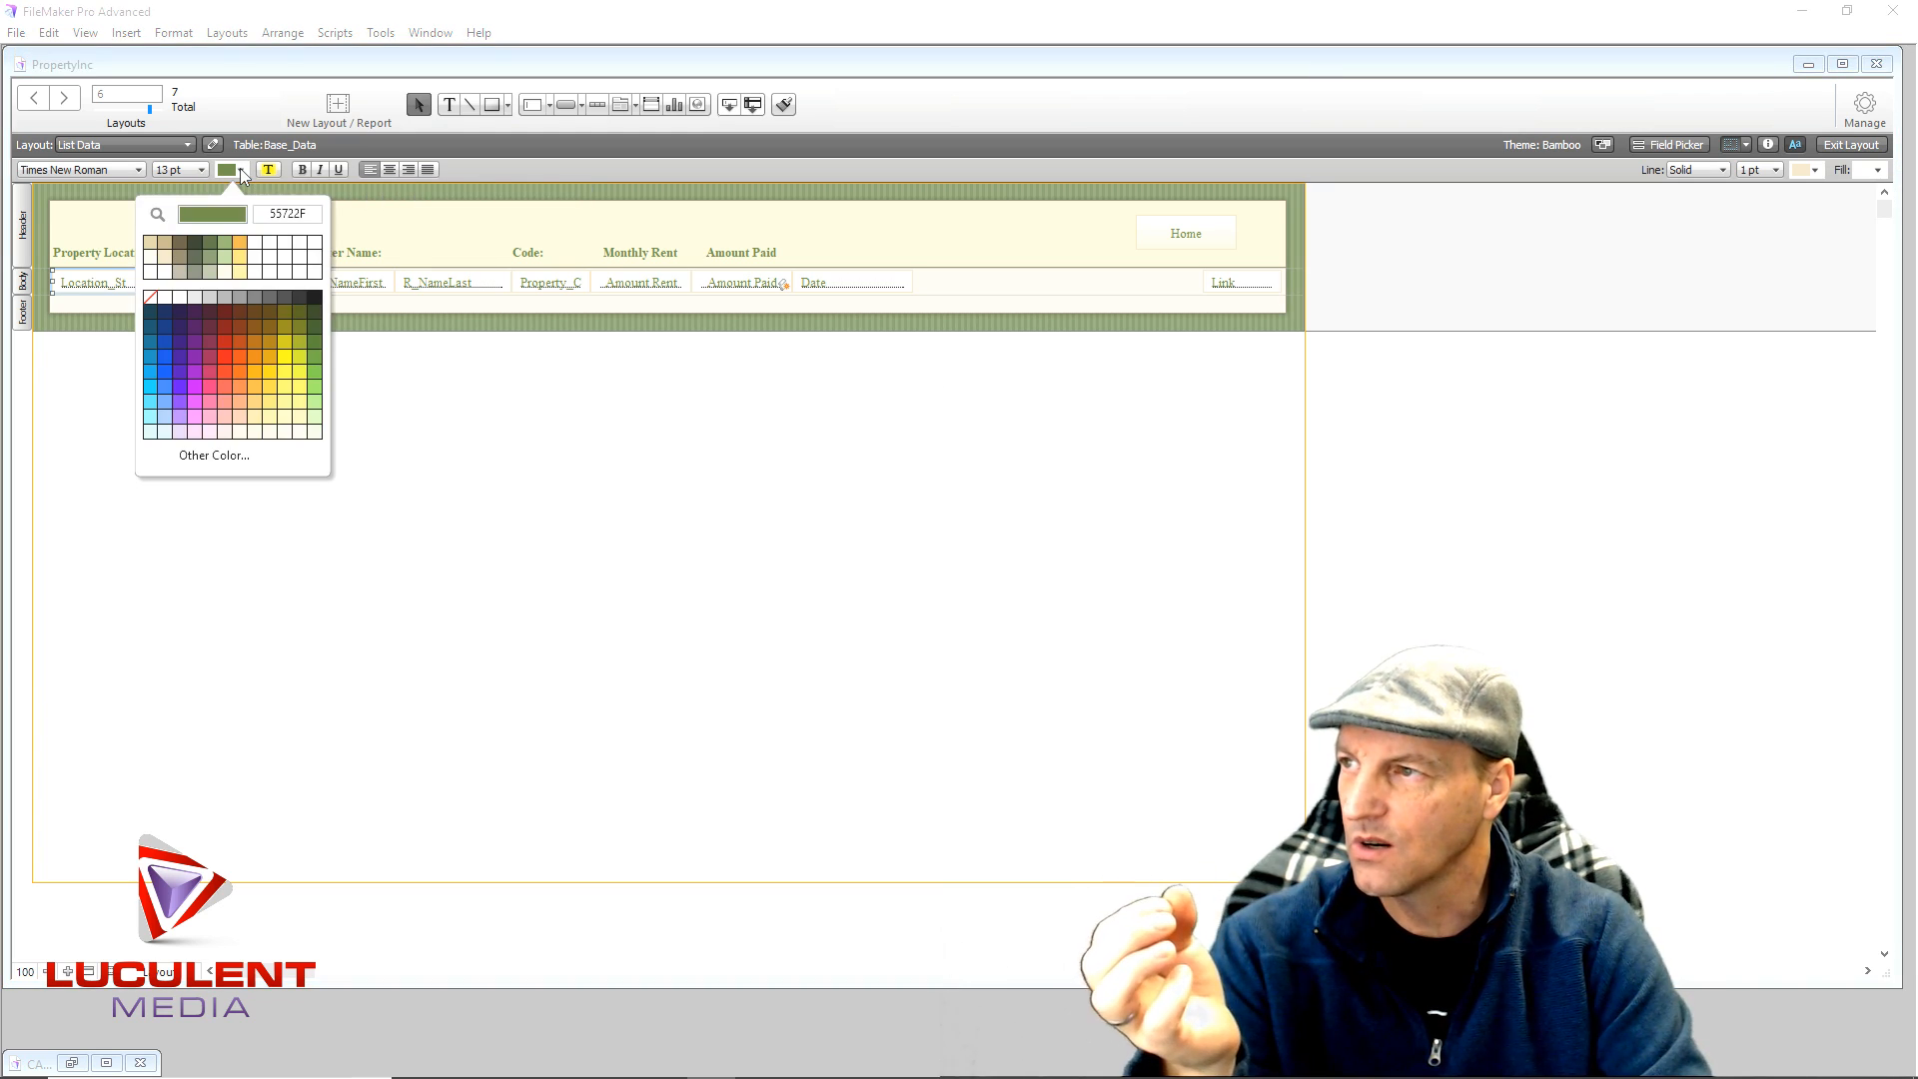
click(148, 386)
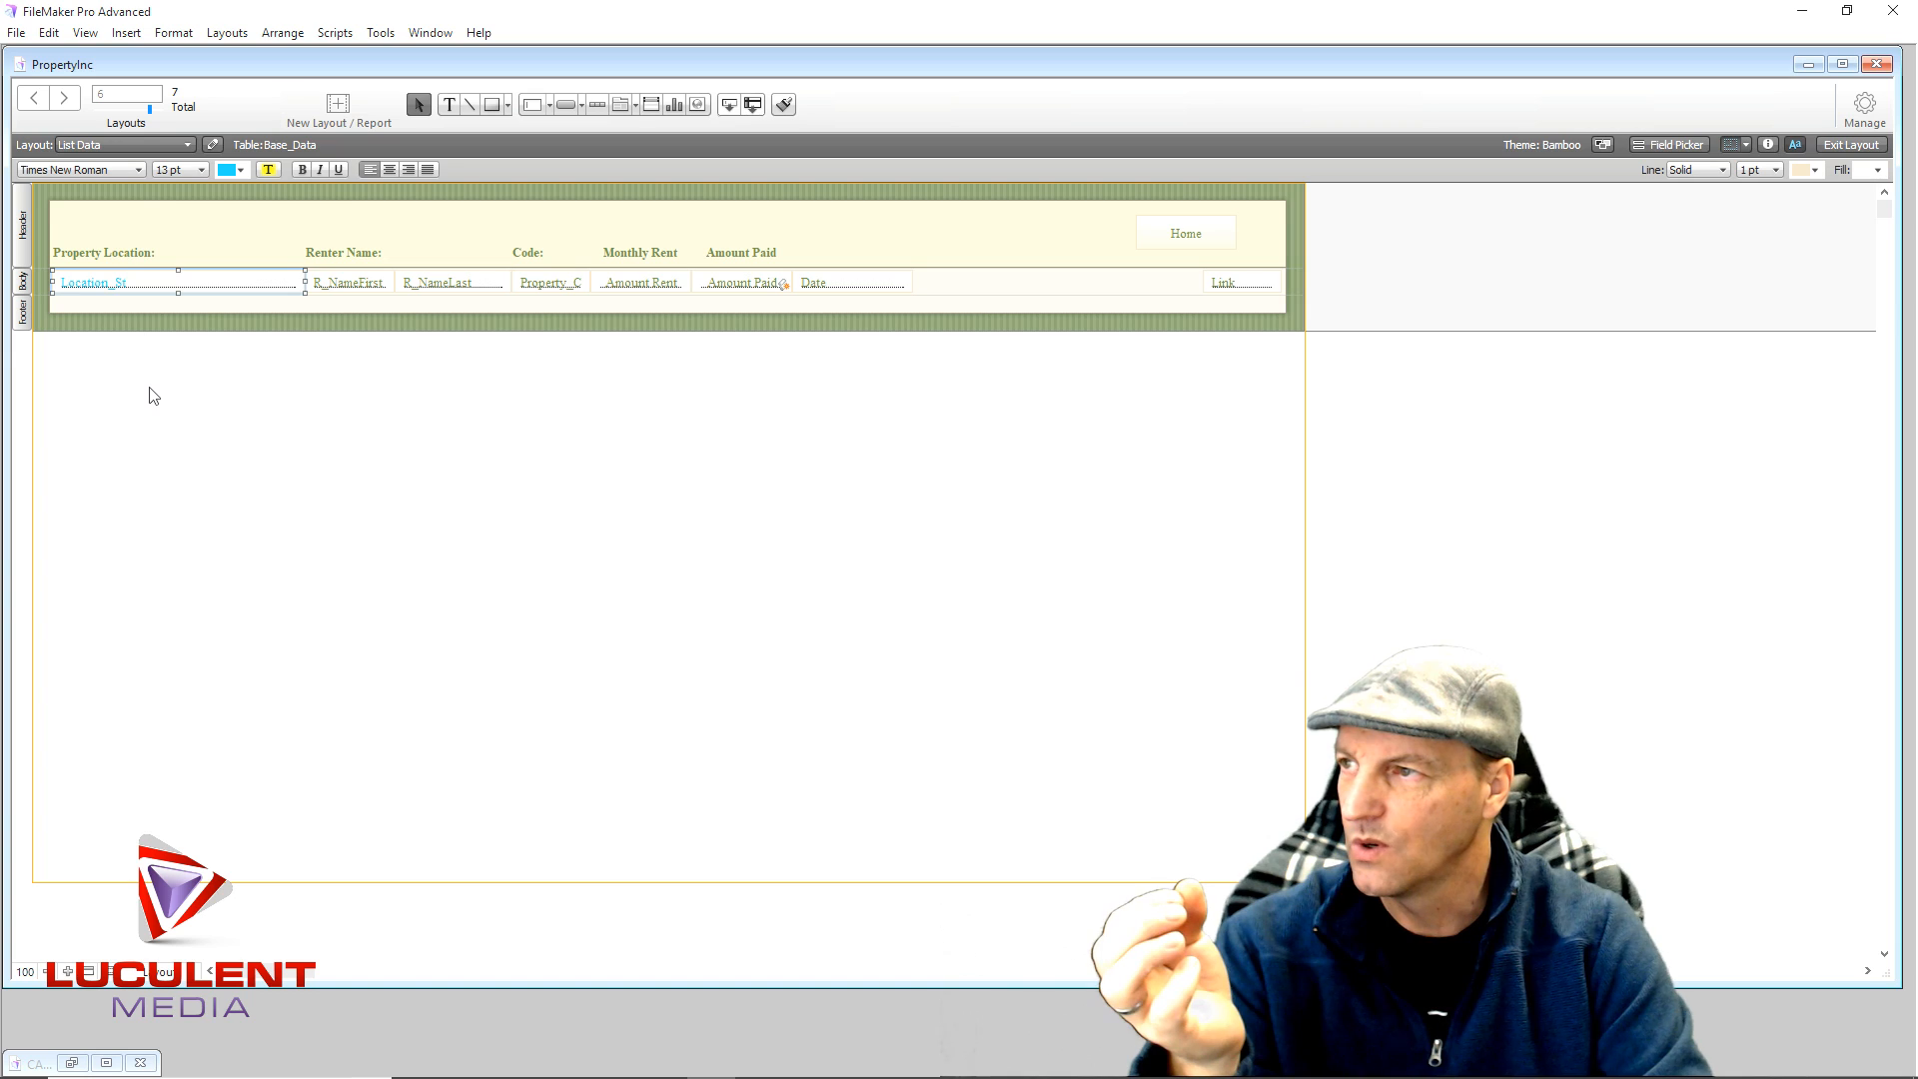
click(339, 168)
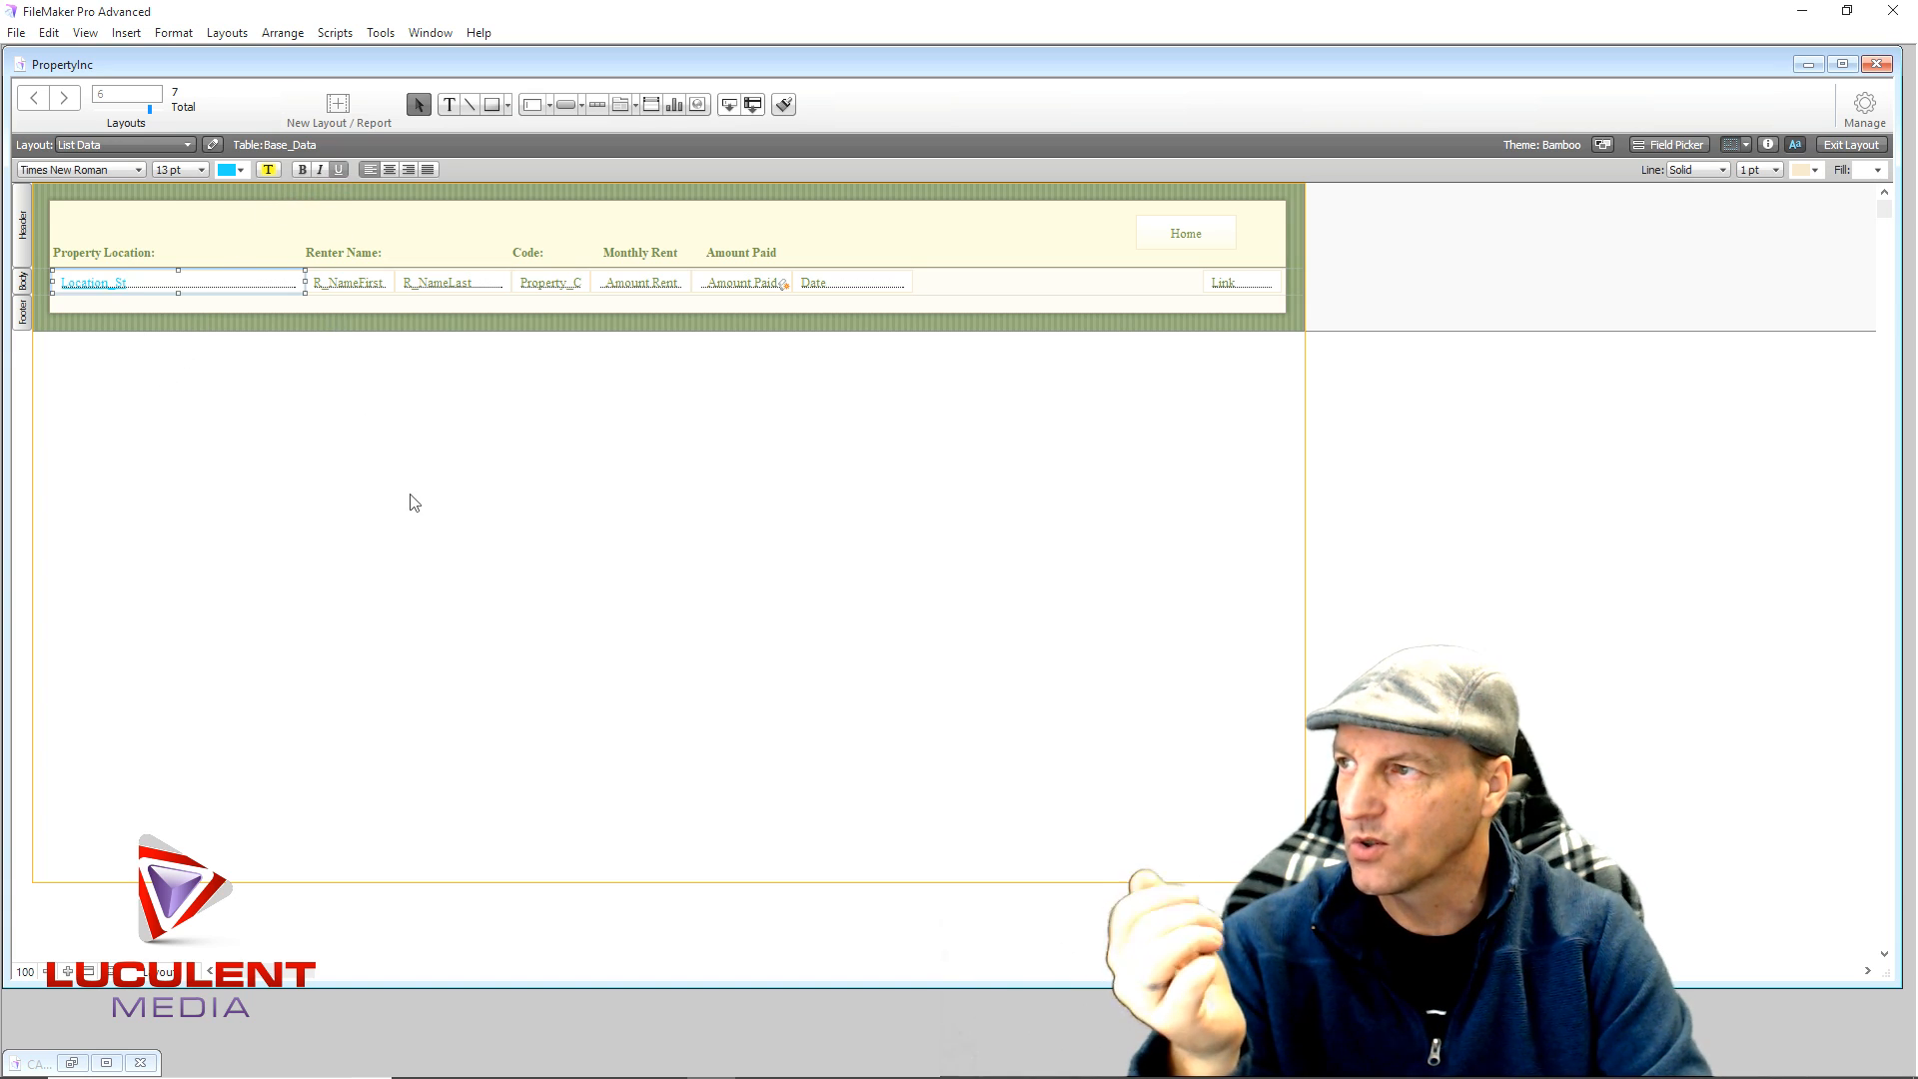
click(415, 502)
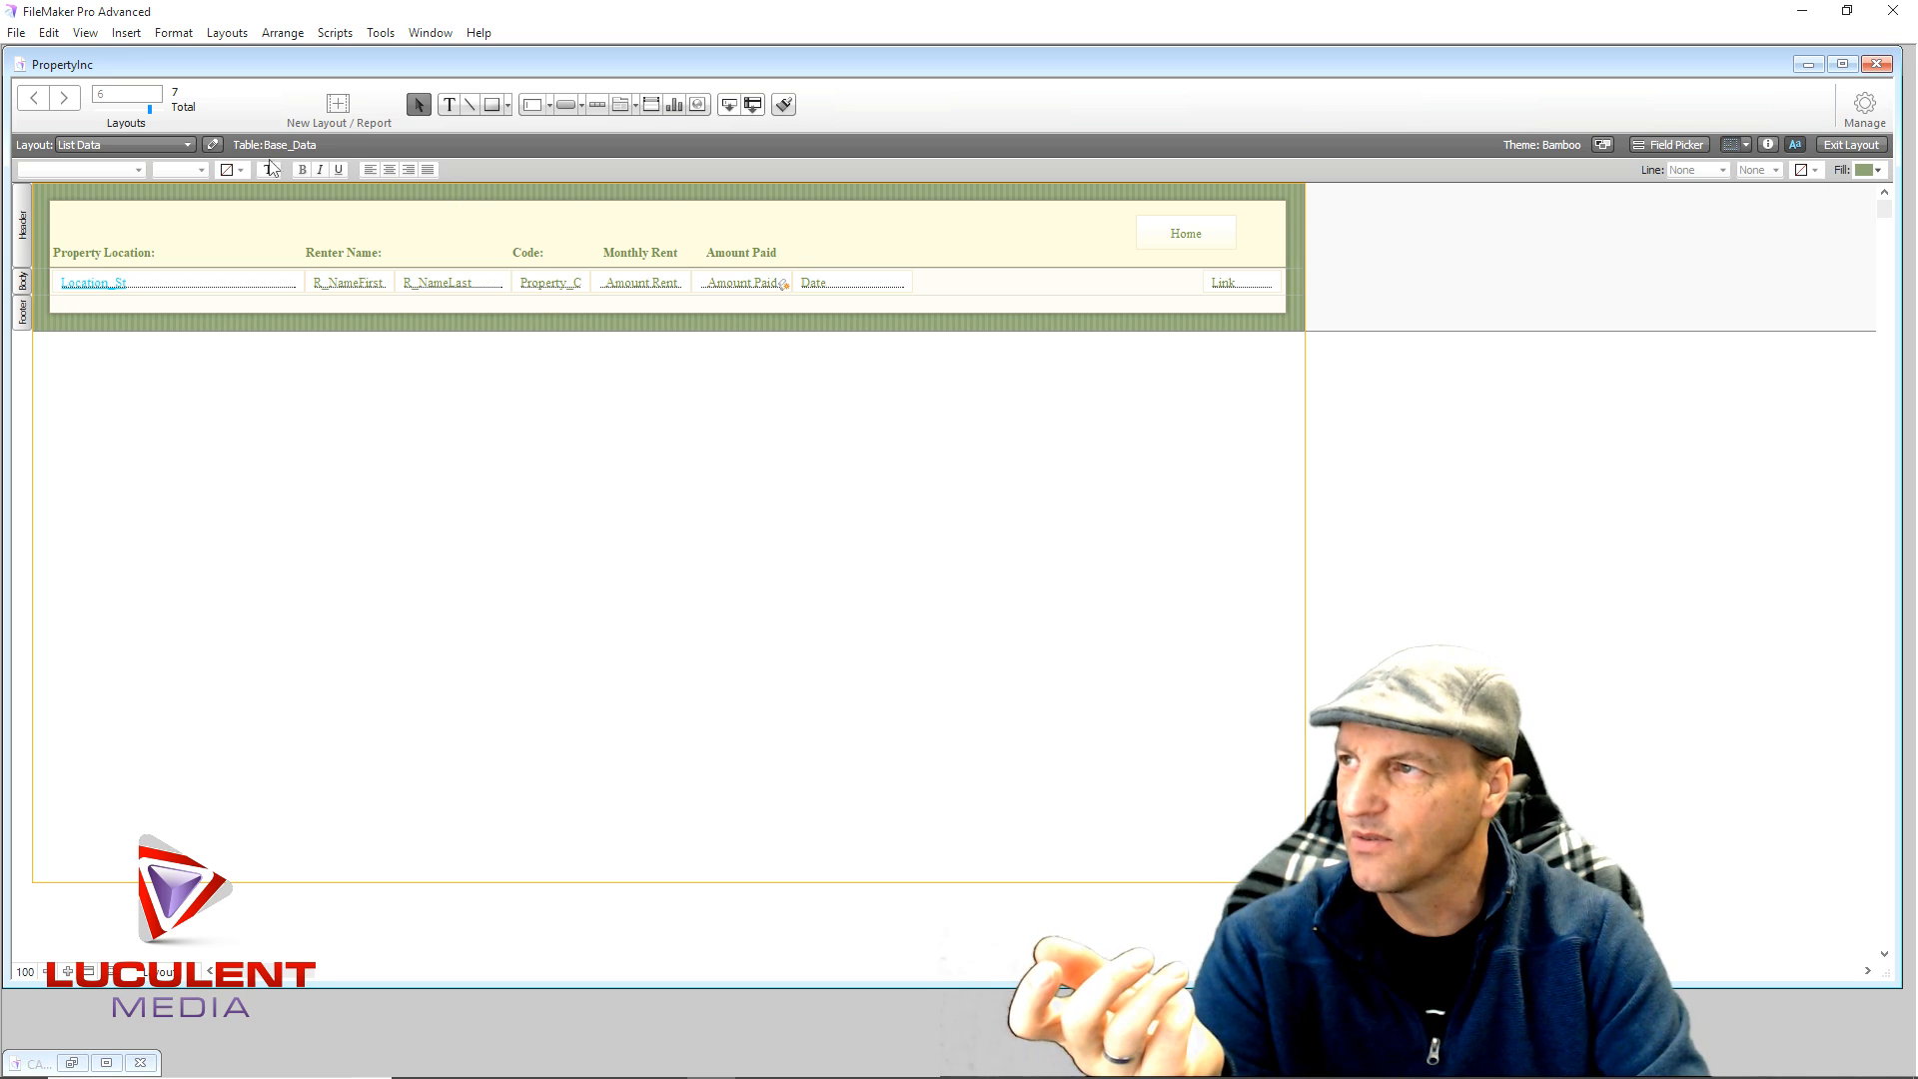
click(155, 285)
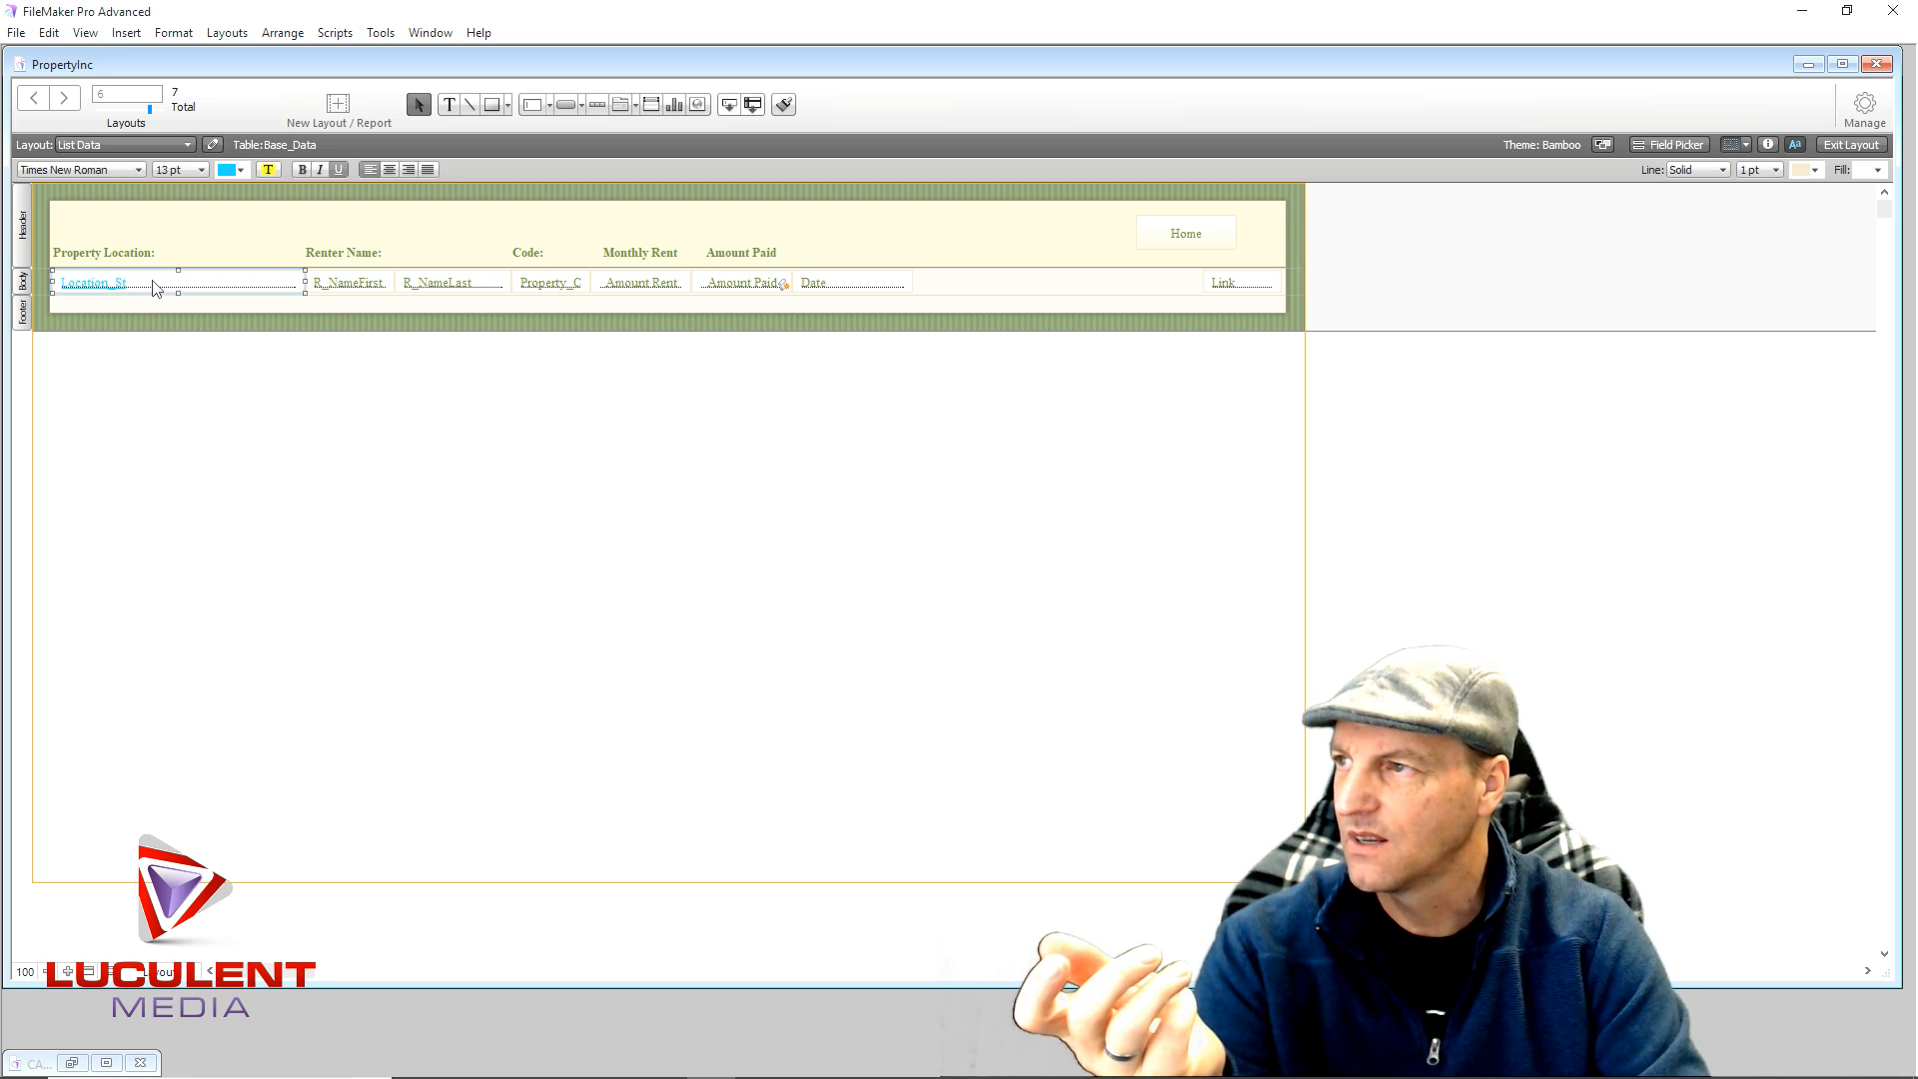
click(419, 374)
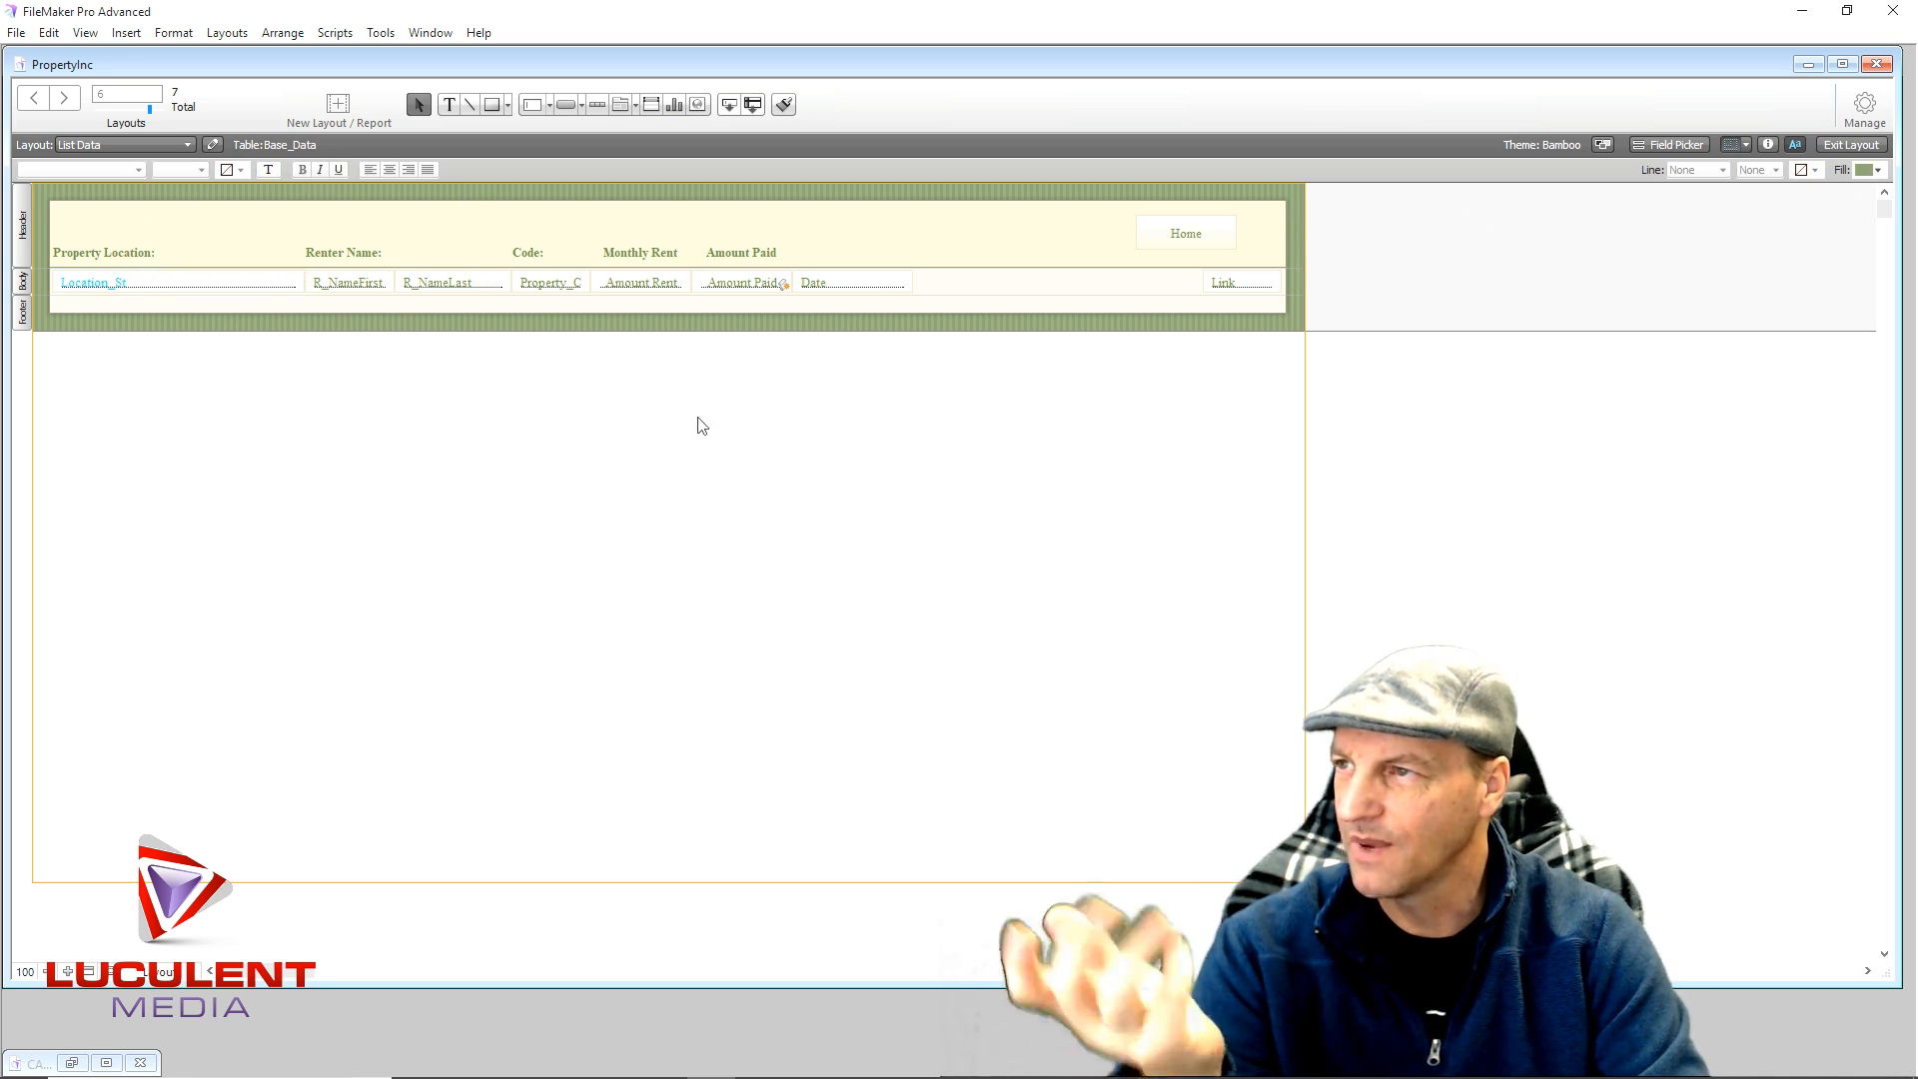
- Switch to Browse mode and preview Apartment 101's property details
click(1836, 148)
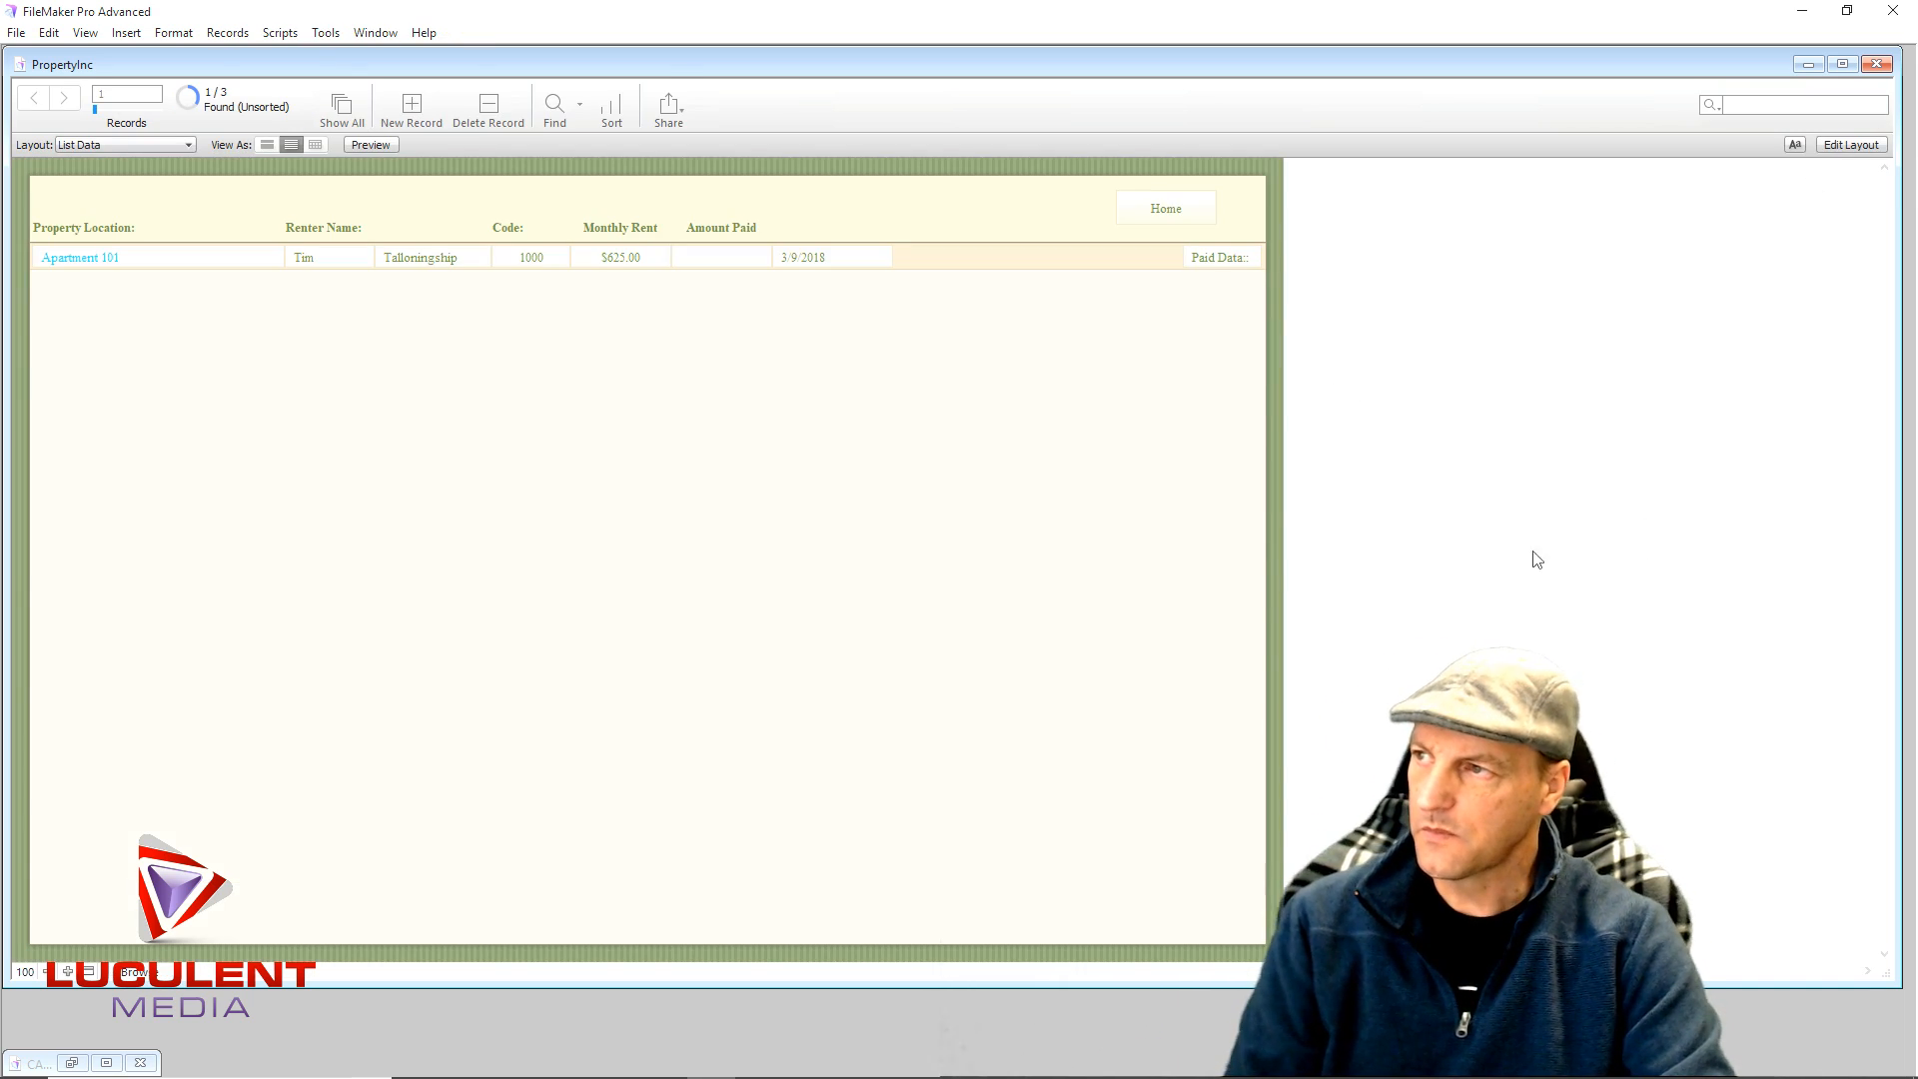
click(83, 259)
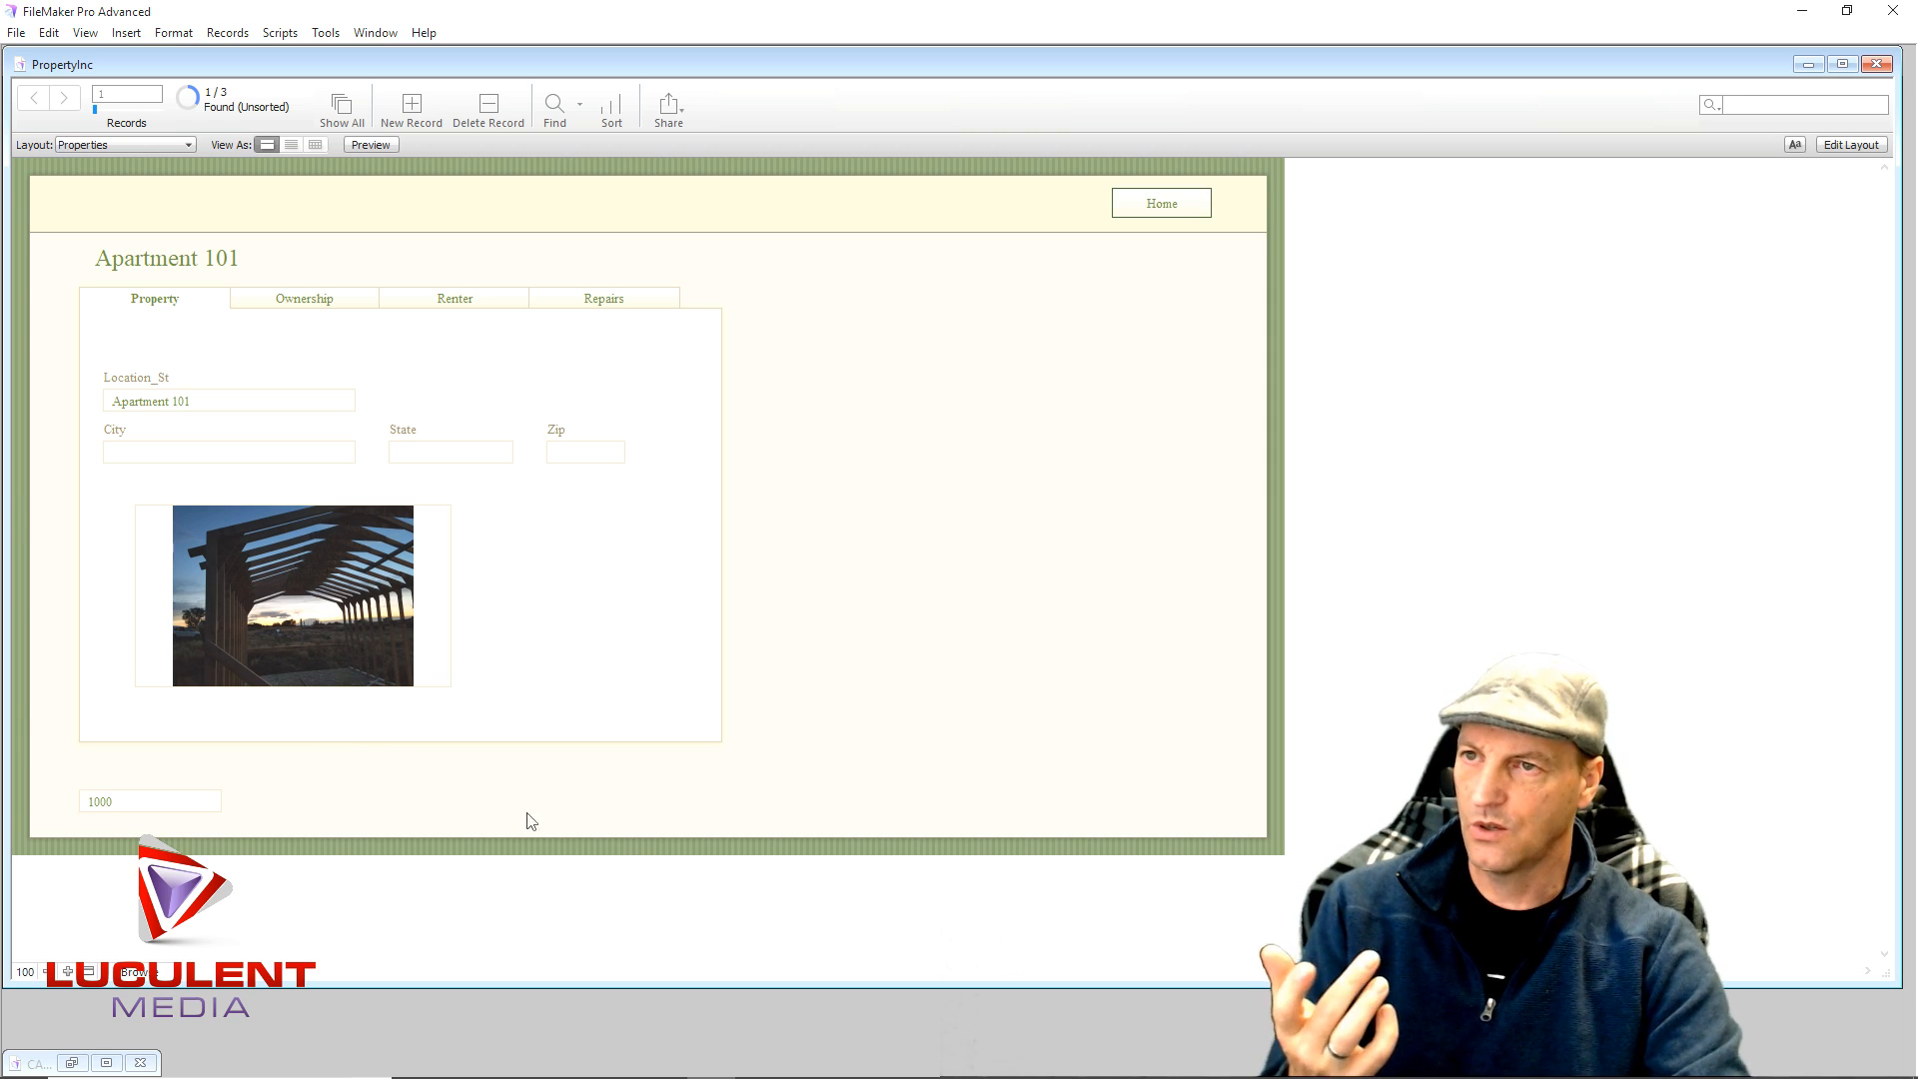
click(1137, 207)
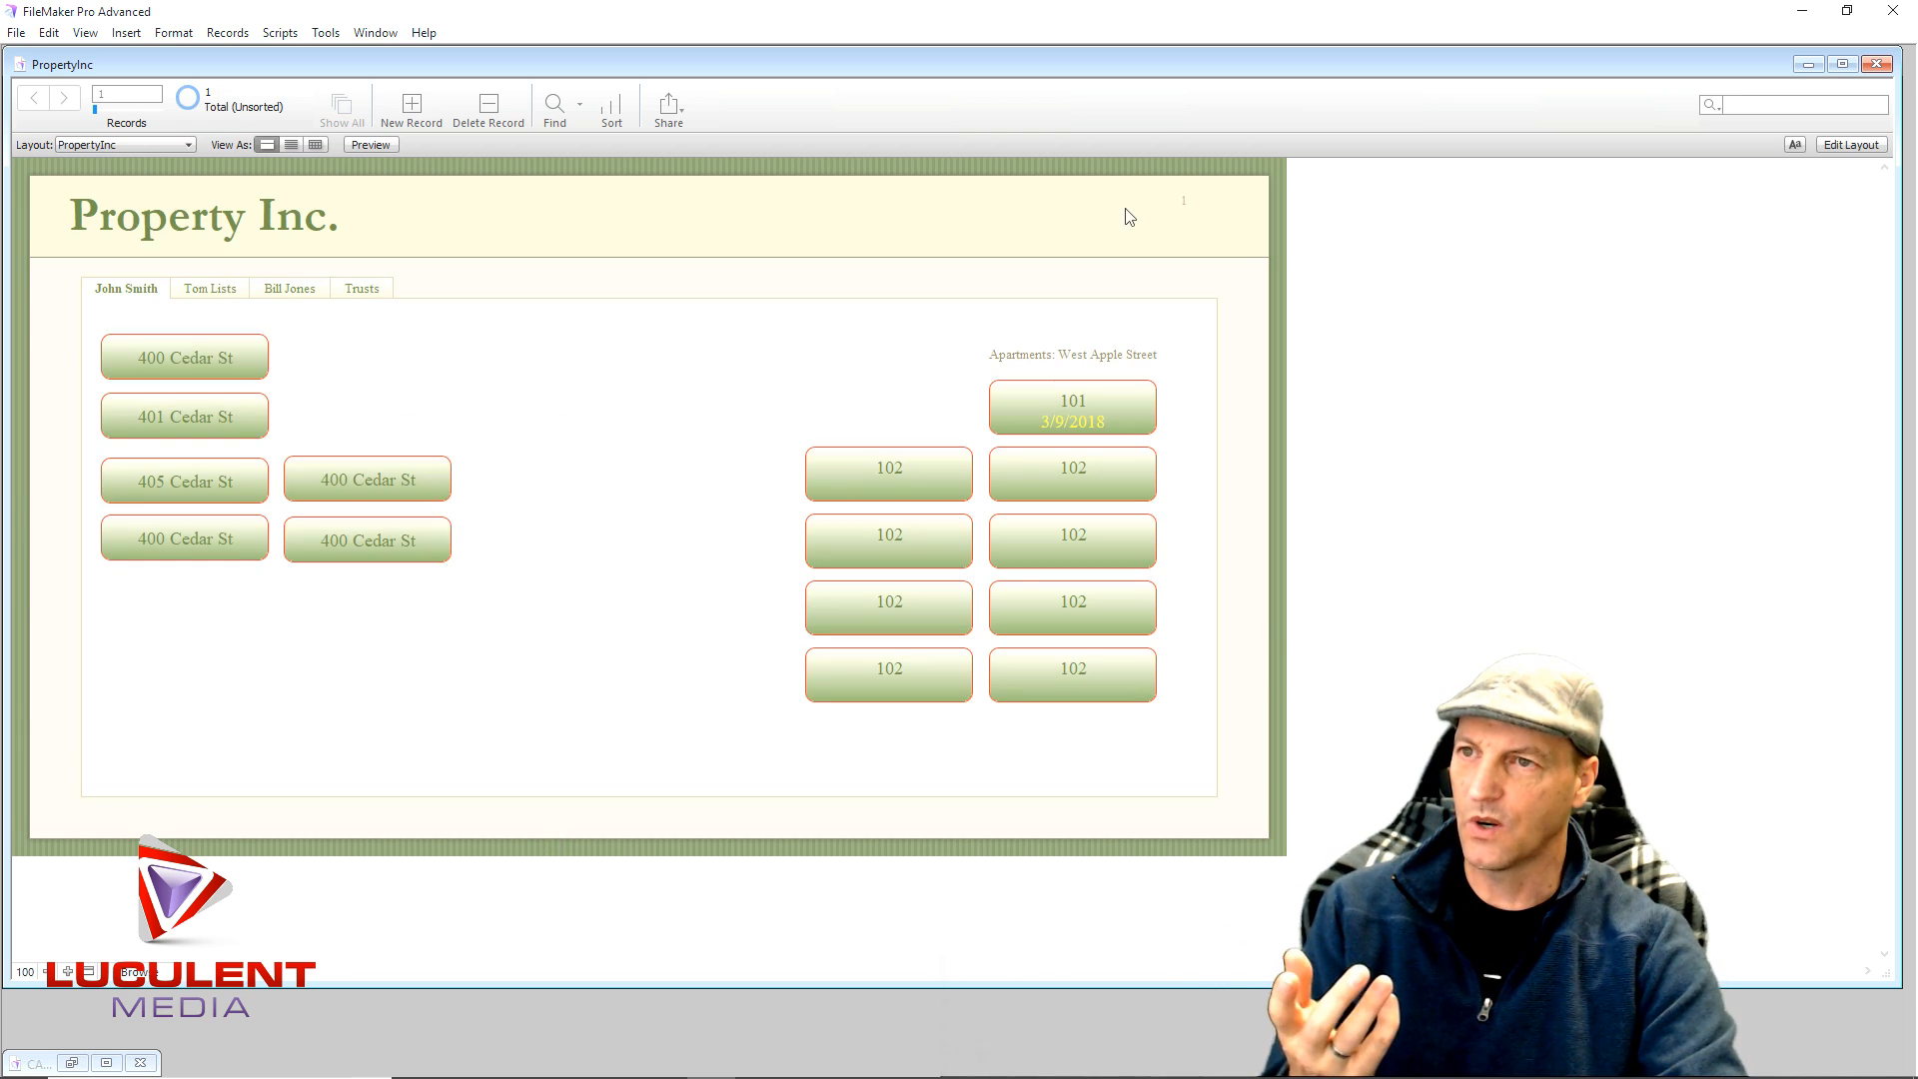
- Change Apartment 101's Code from 1000 to 1001
click(1027, 404)
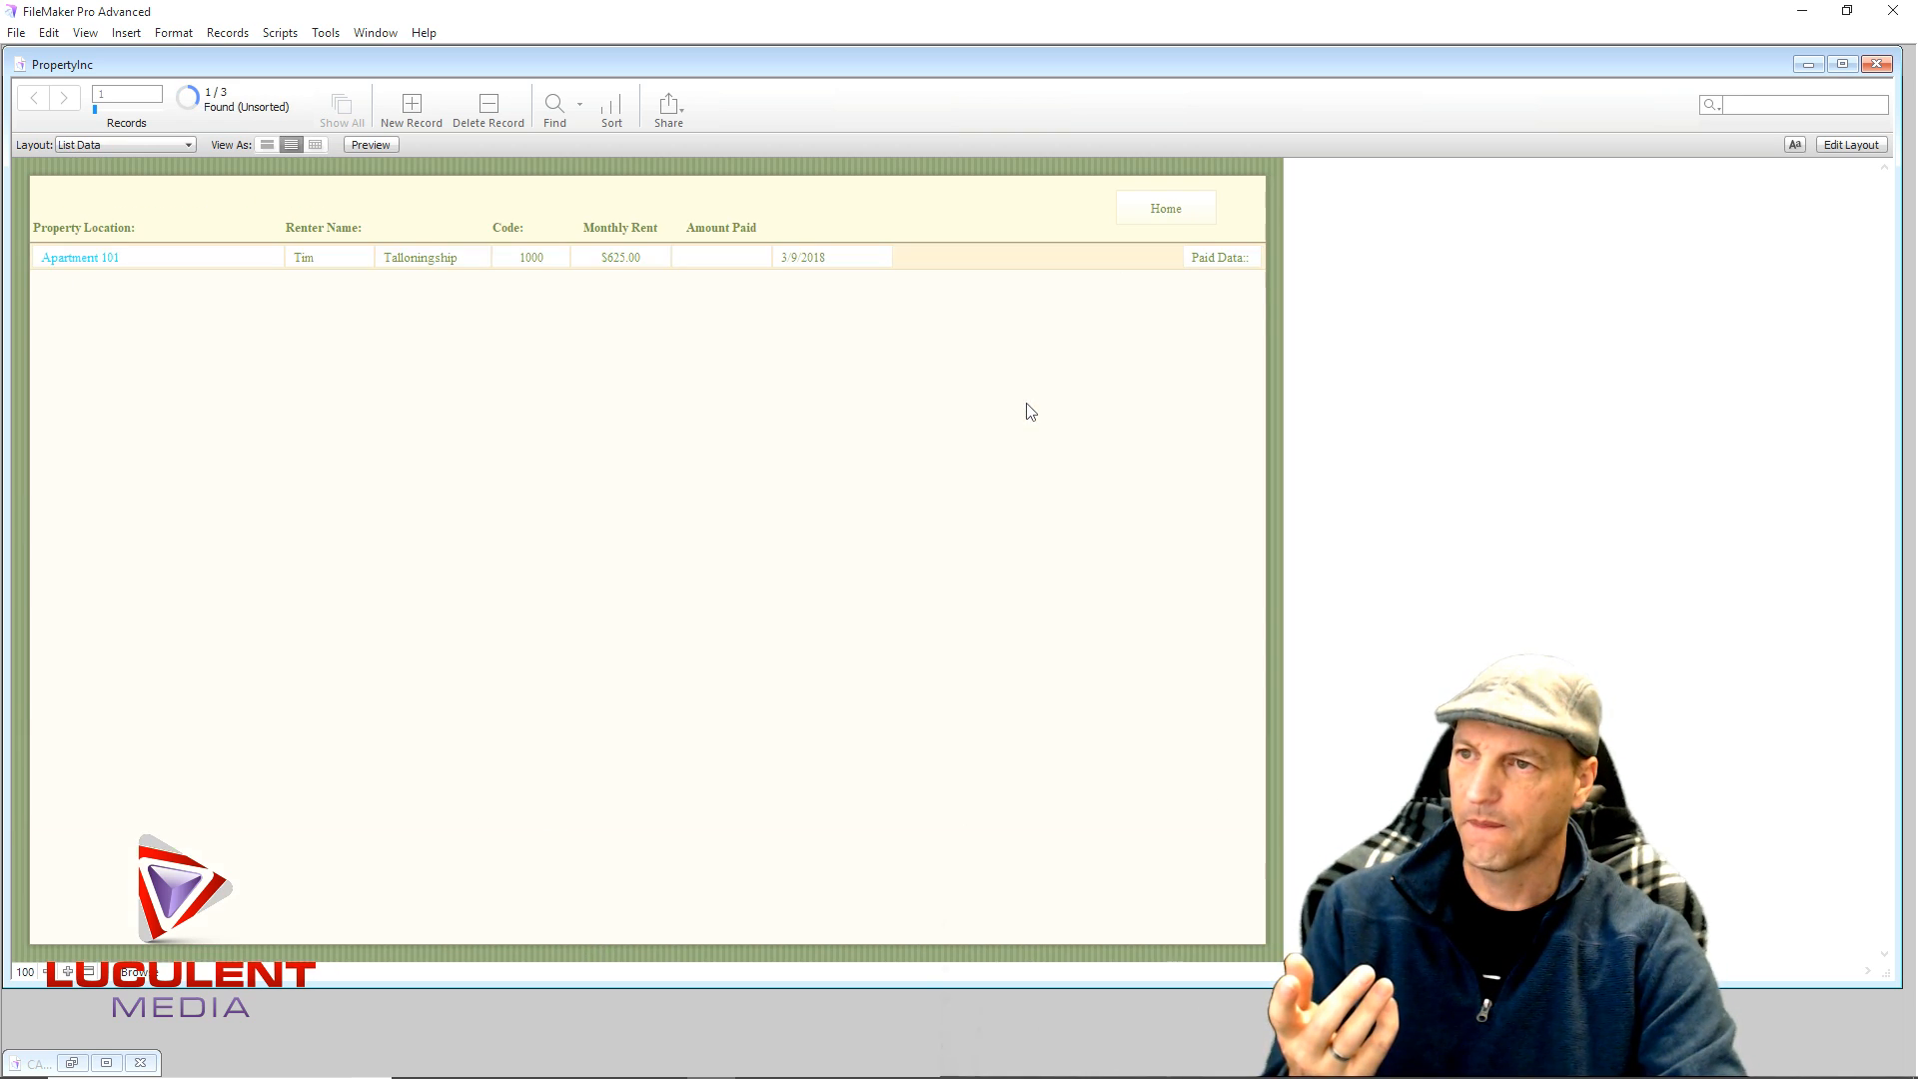
click(549, 258)
drag(544, 259, 539, 260)
text(1)
click(609, 354)
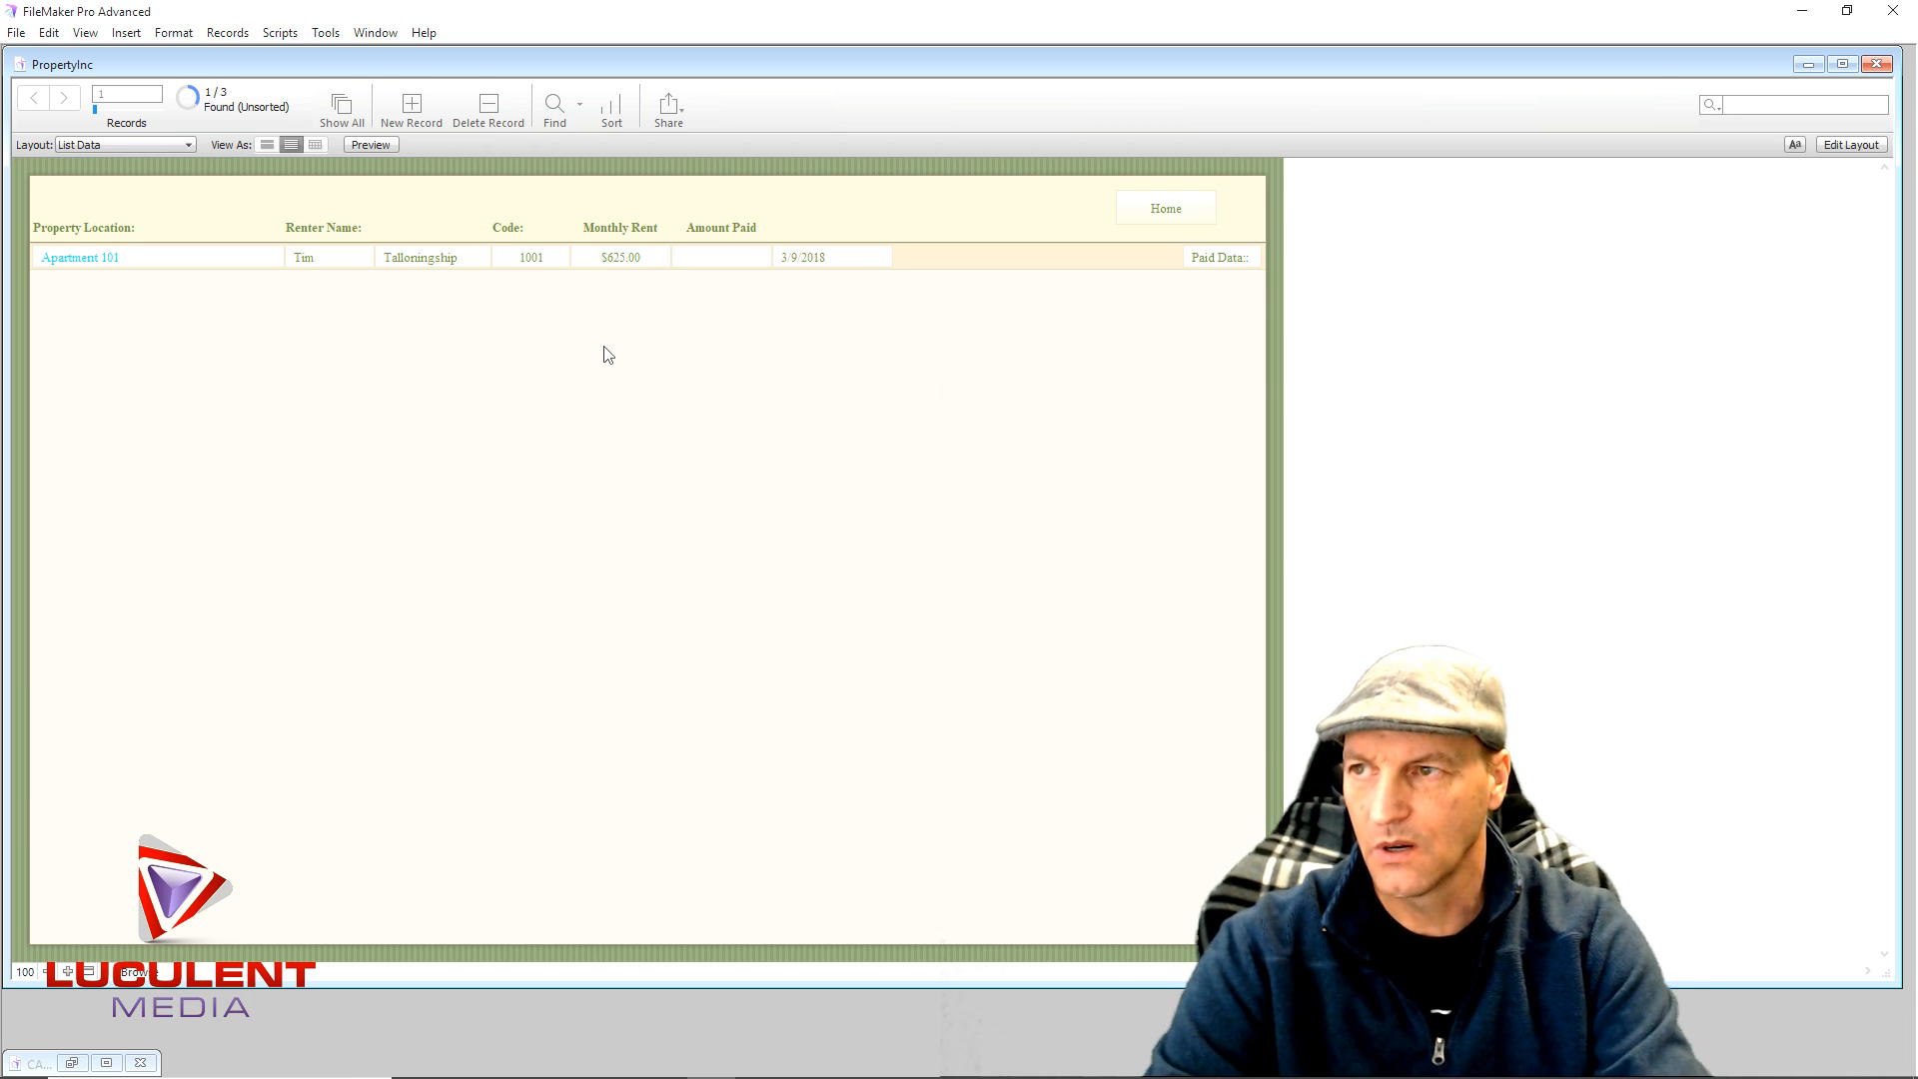
- Cycle through Apartment 101's Repairs, renter, ownership and address tabs, then return Home
click(76, 260)
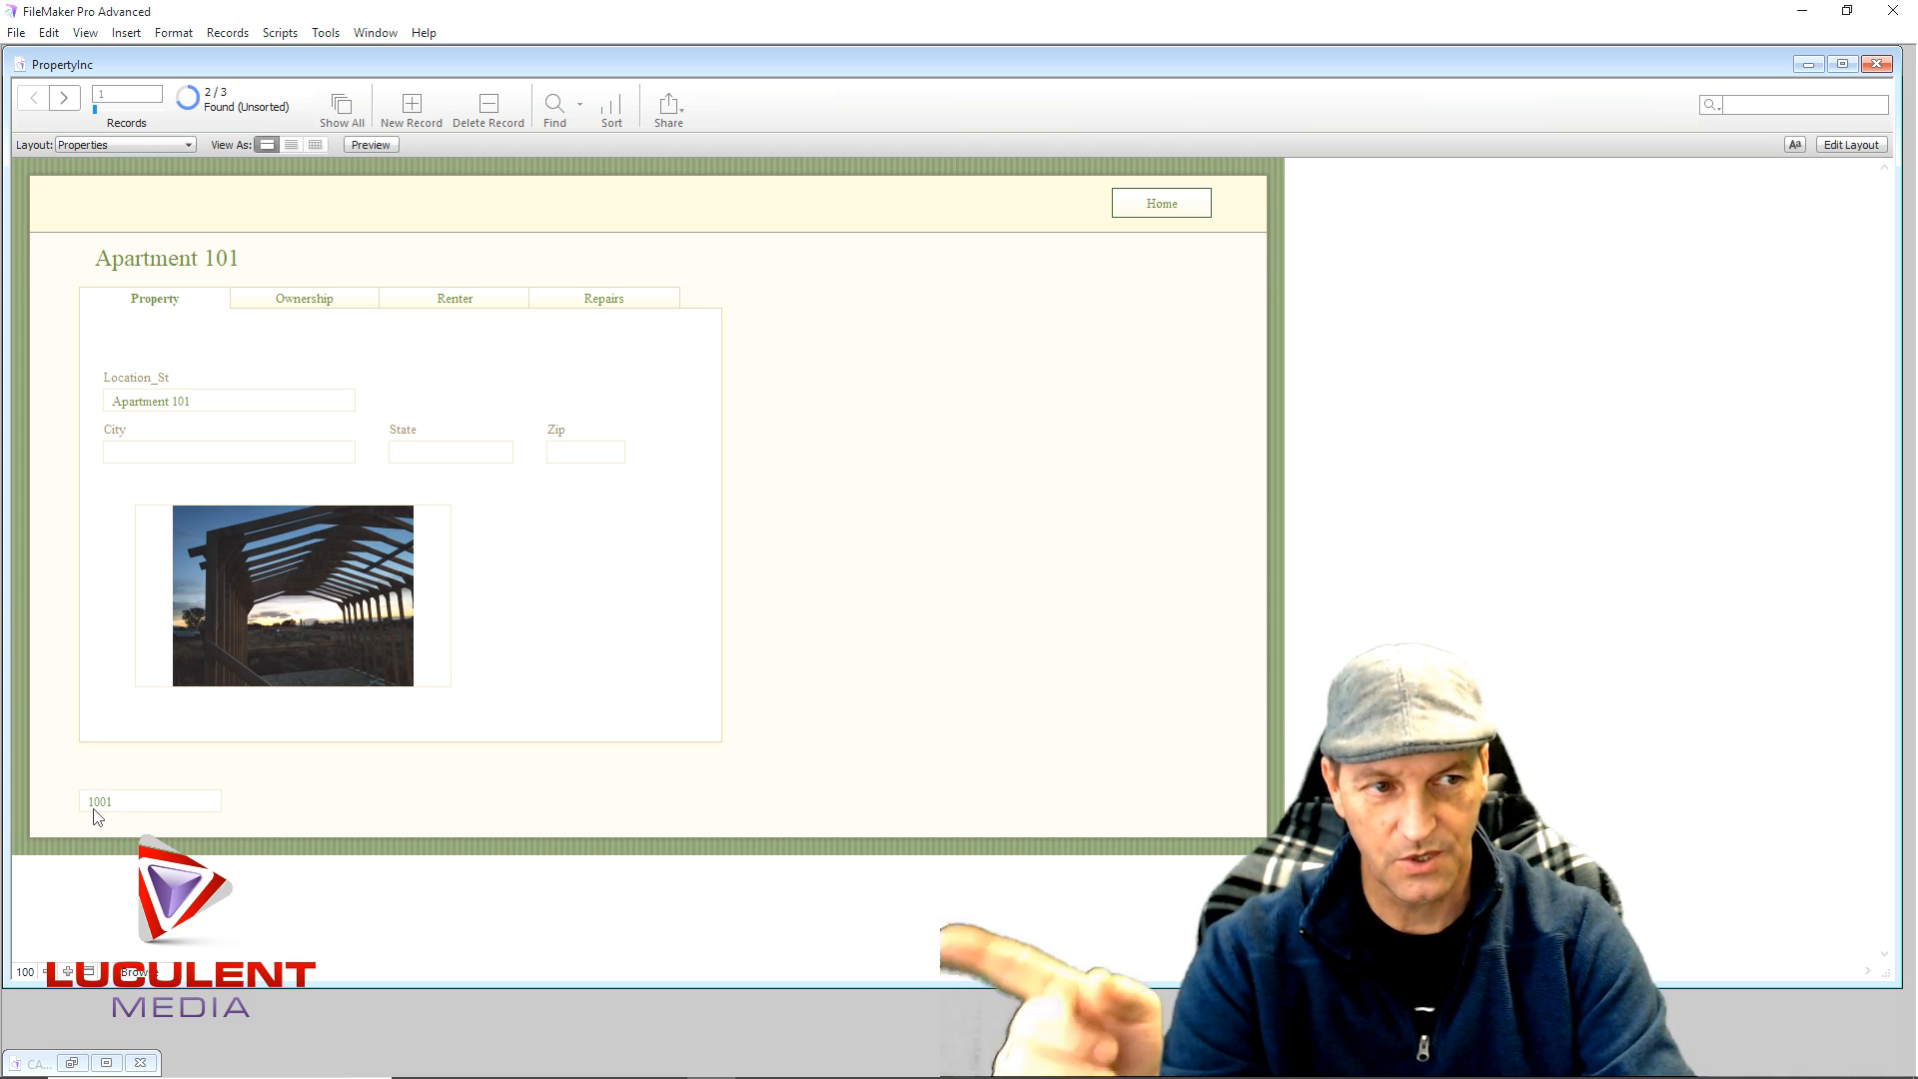
click(568, 300)
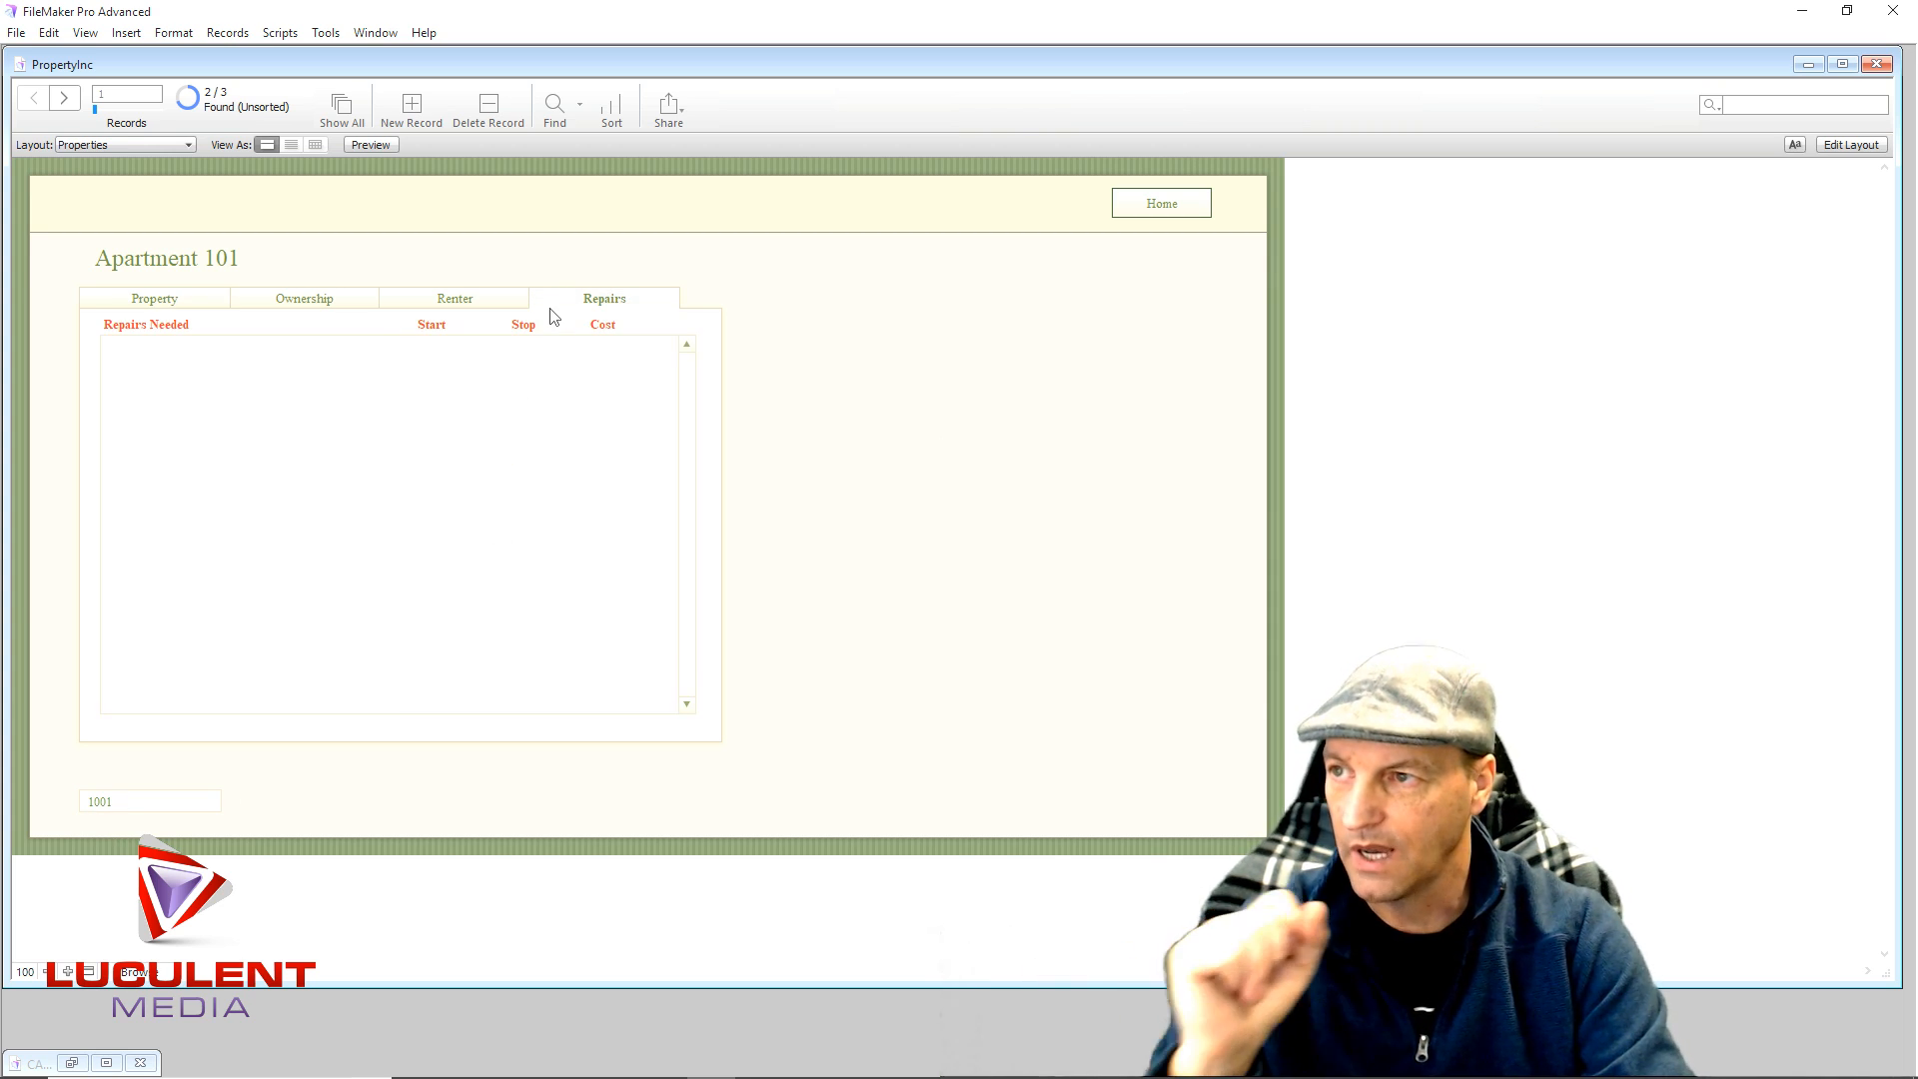
click(406, 302)
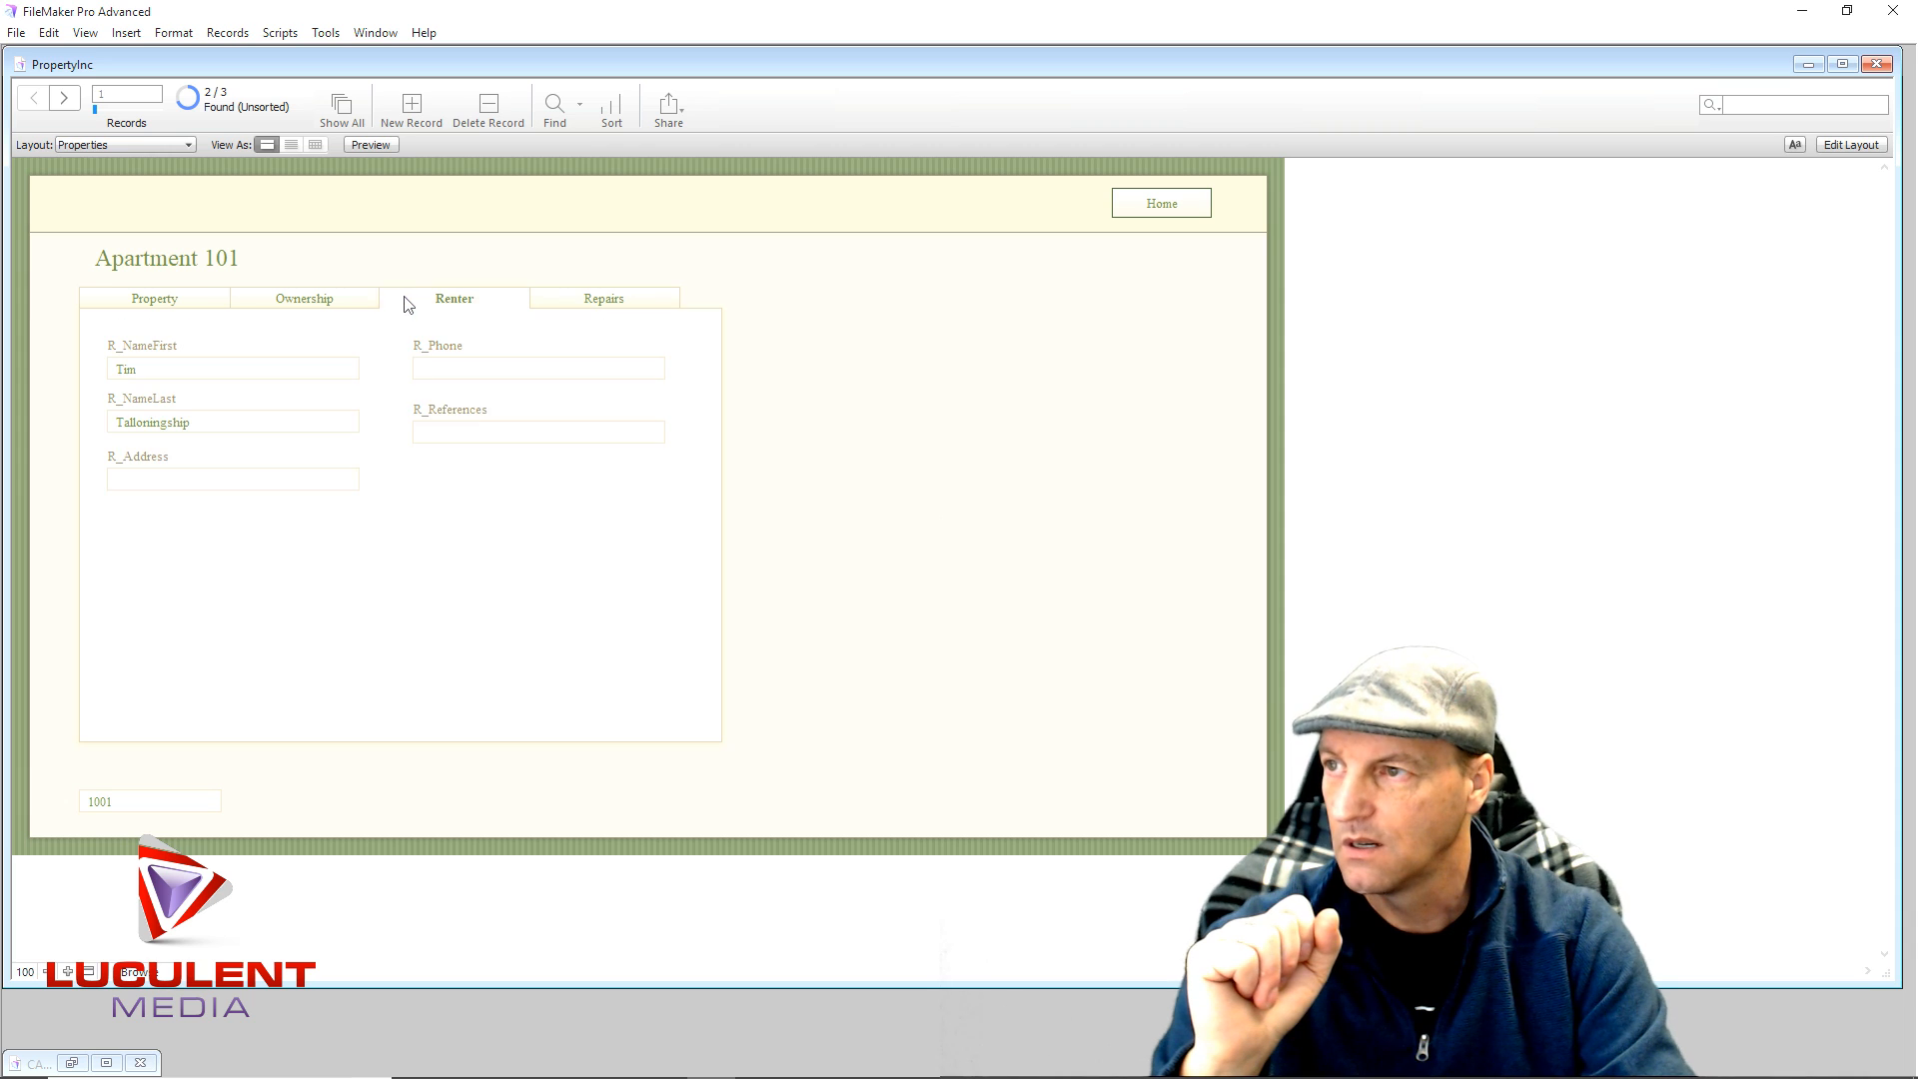
click(321, 302)
click(214, 305)
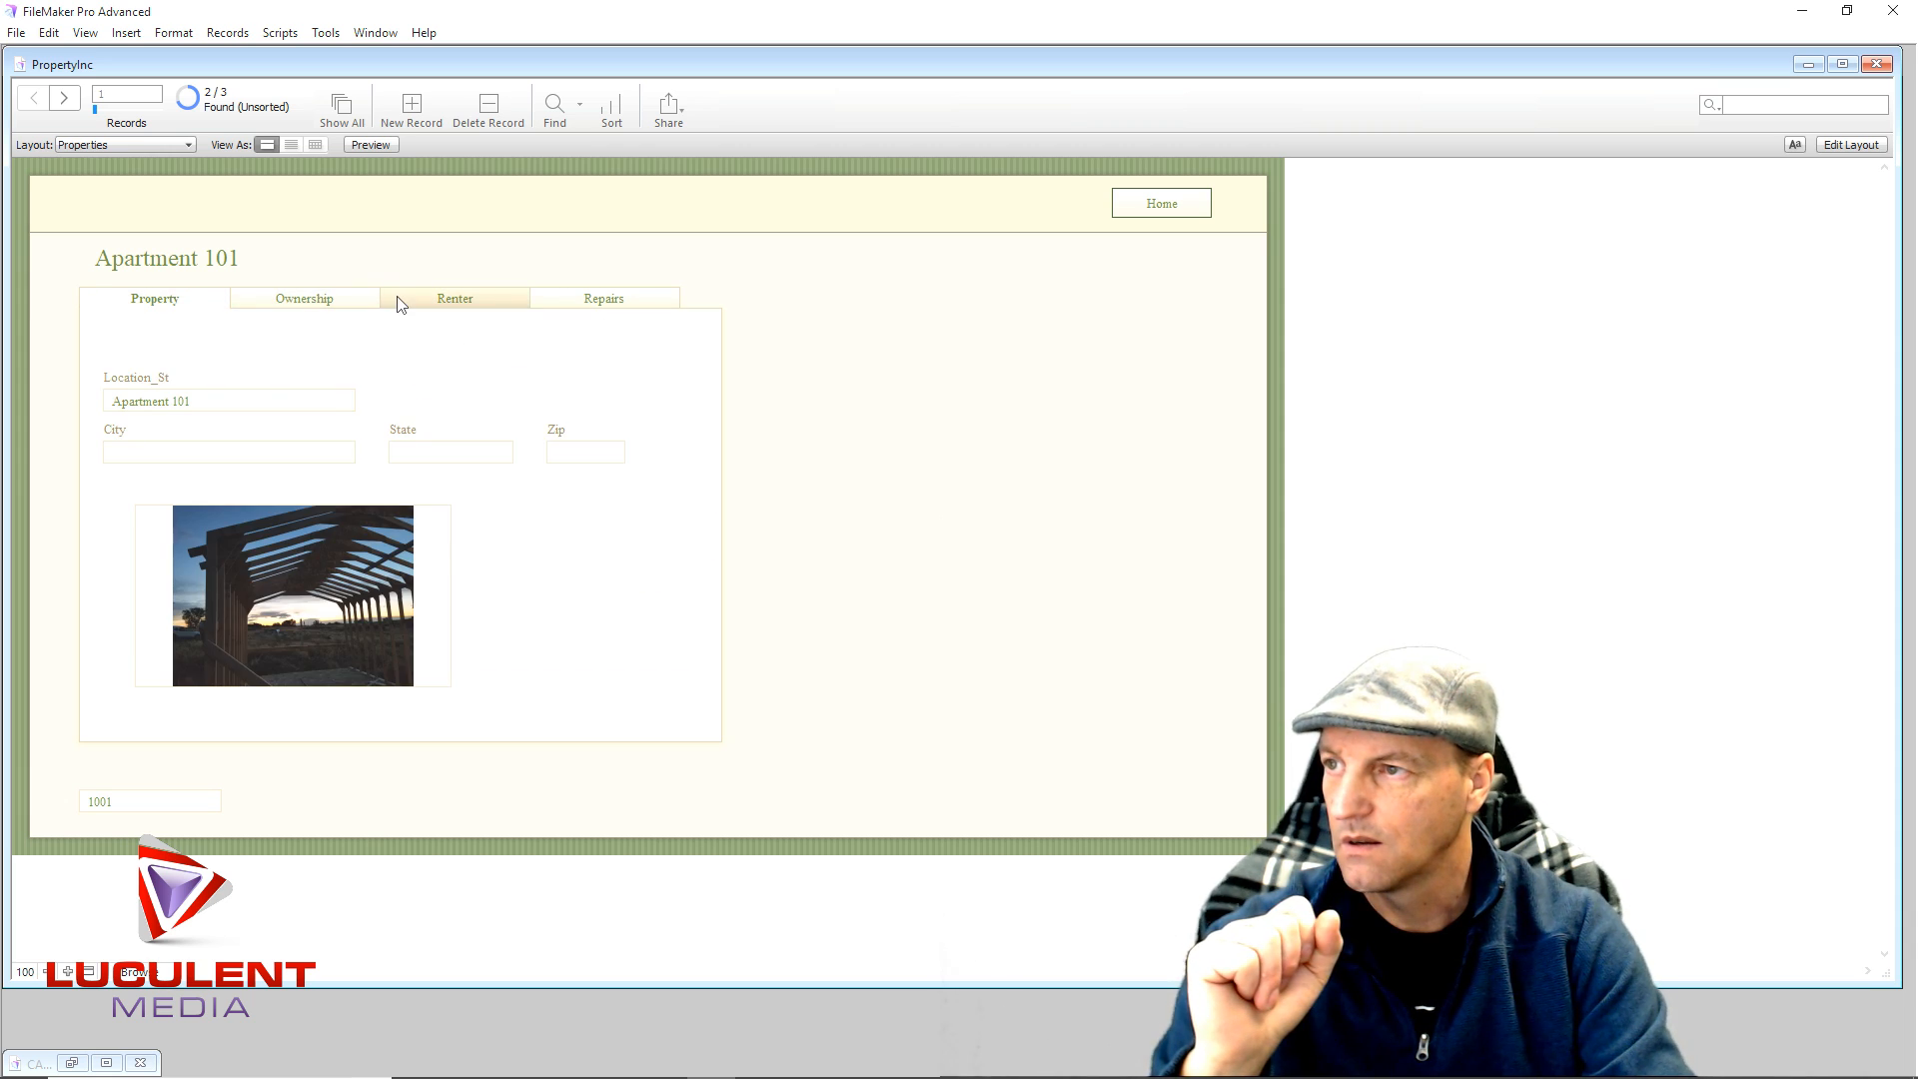
click(405, 300)
click(555, 301)
click(321, 304)
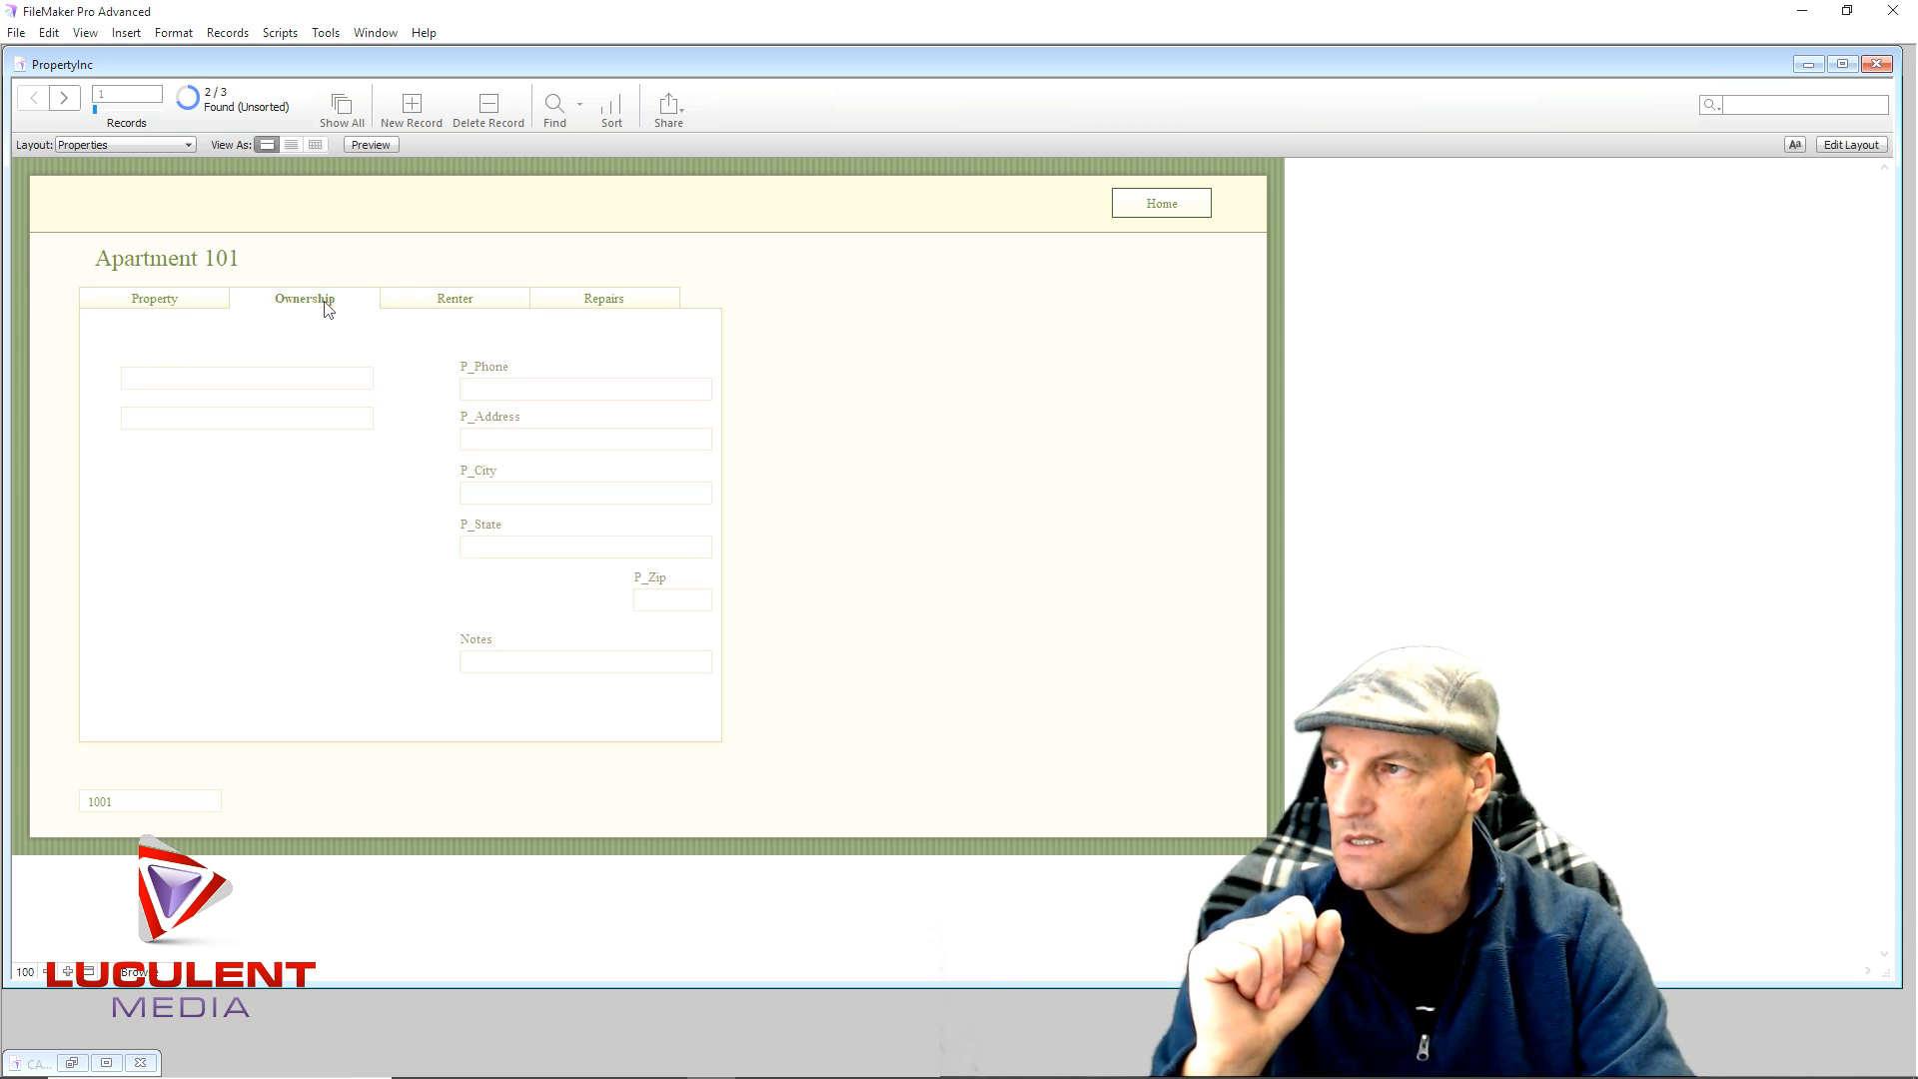
click(210, 302)
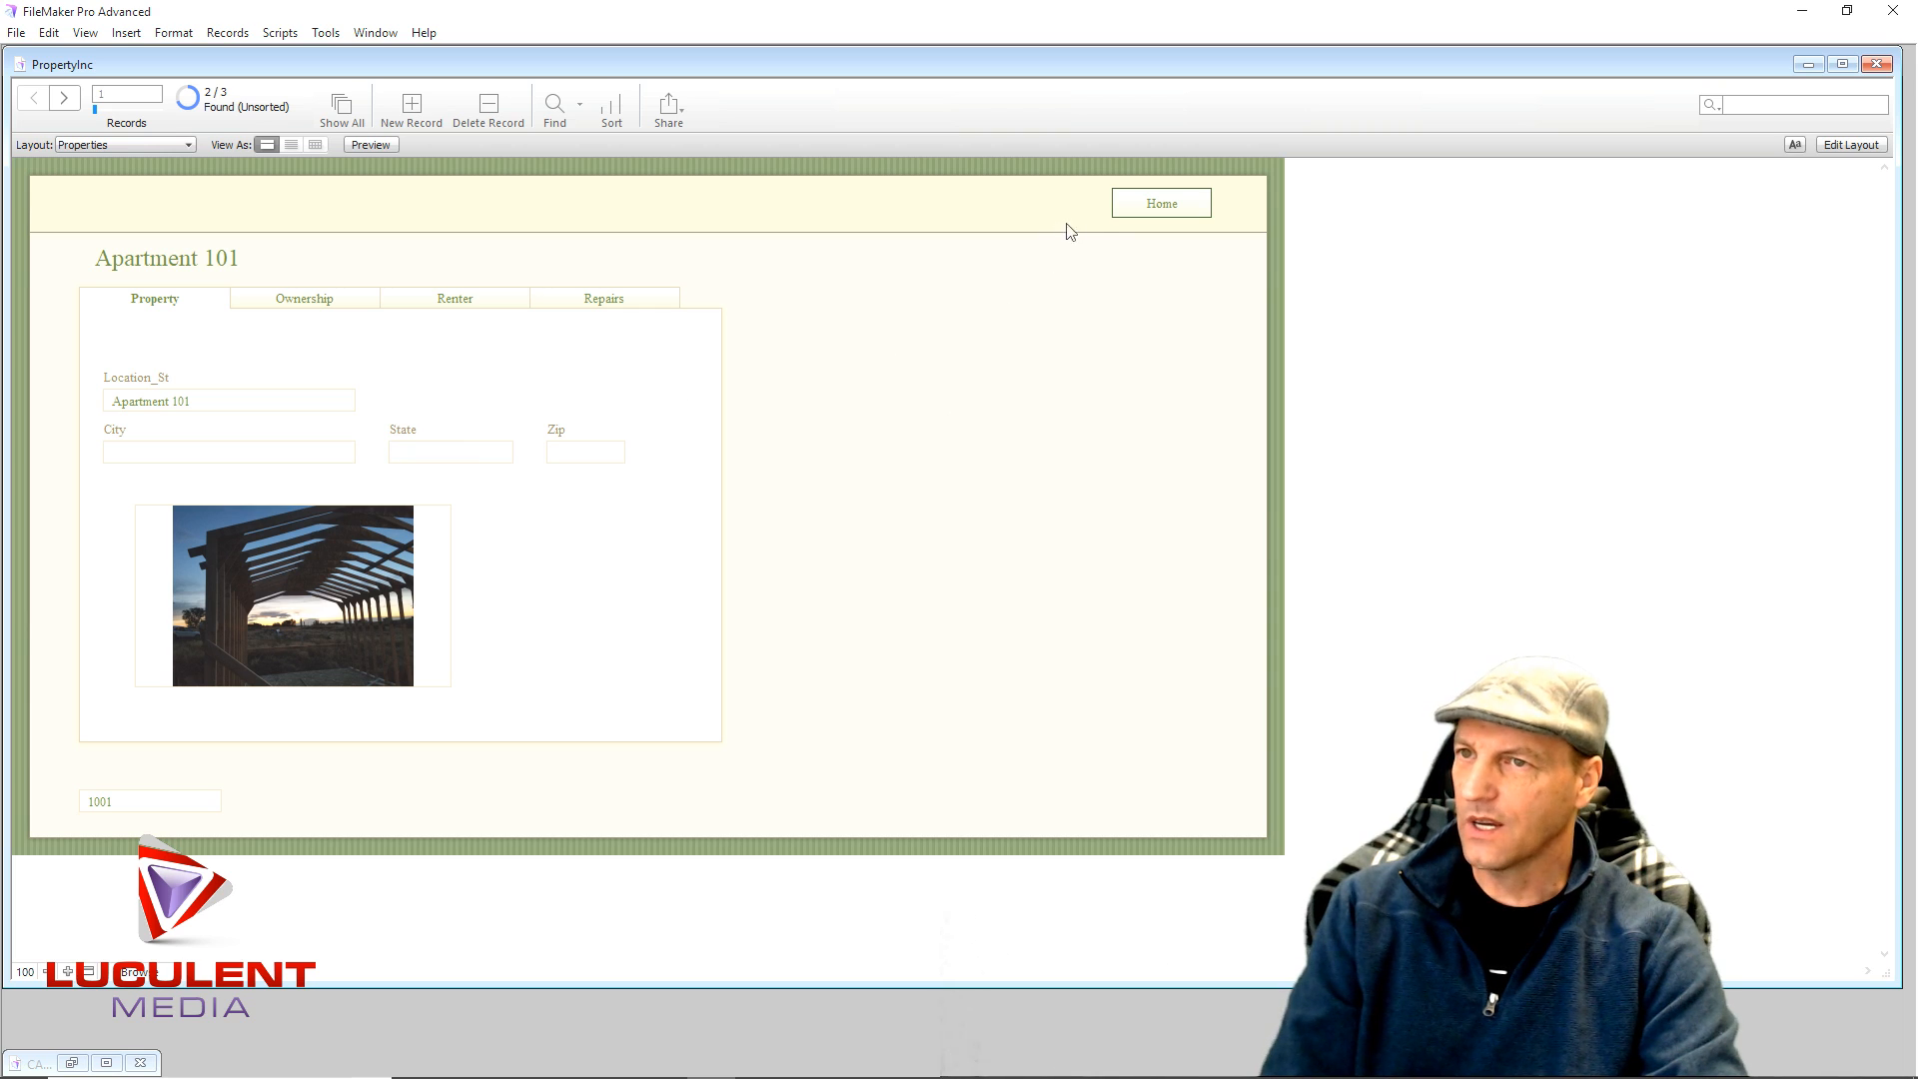
click(1121, 204)
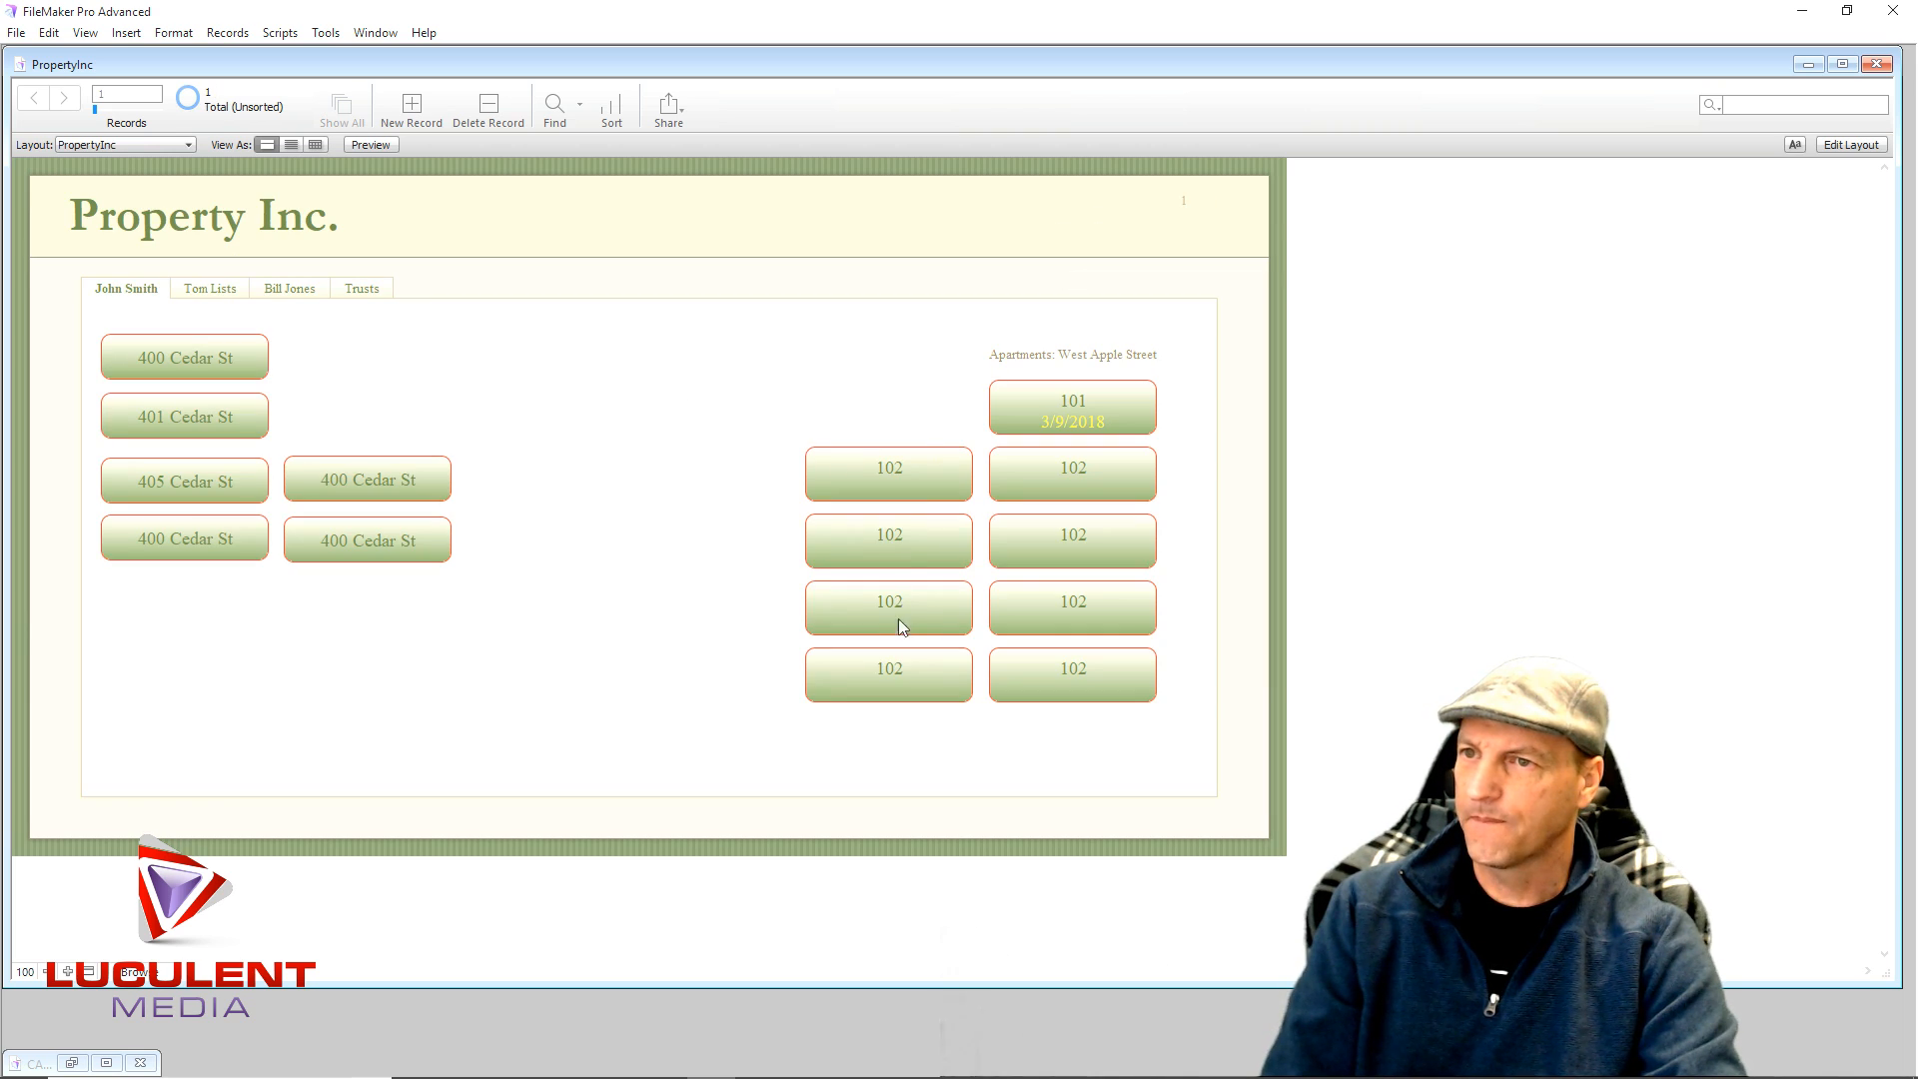
- Open the 101 records, dismiss the no-match message, and set Code back to 1000
click(1009, 408)
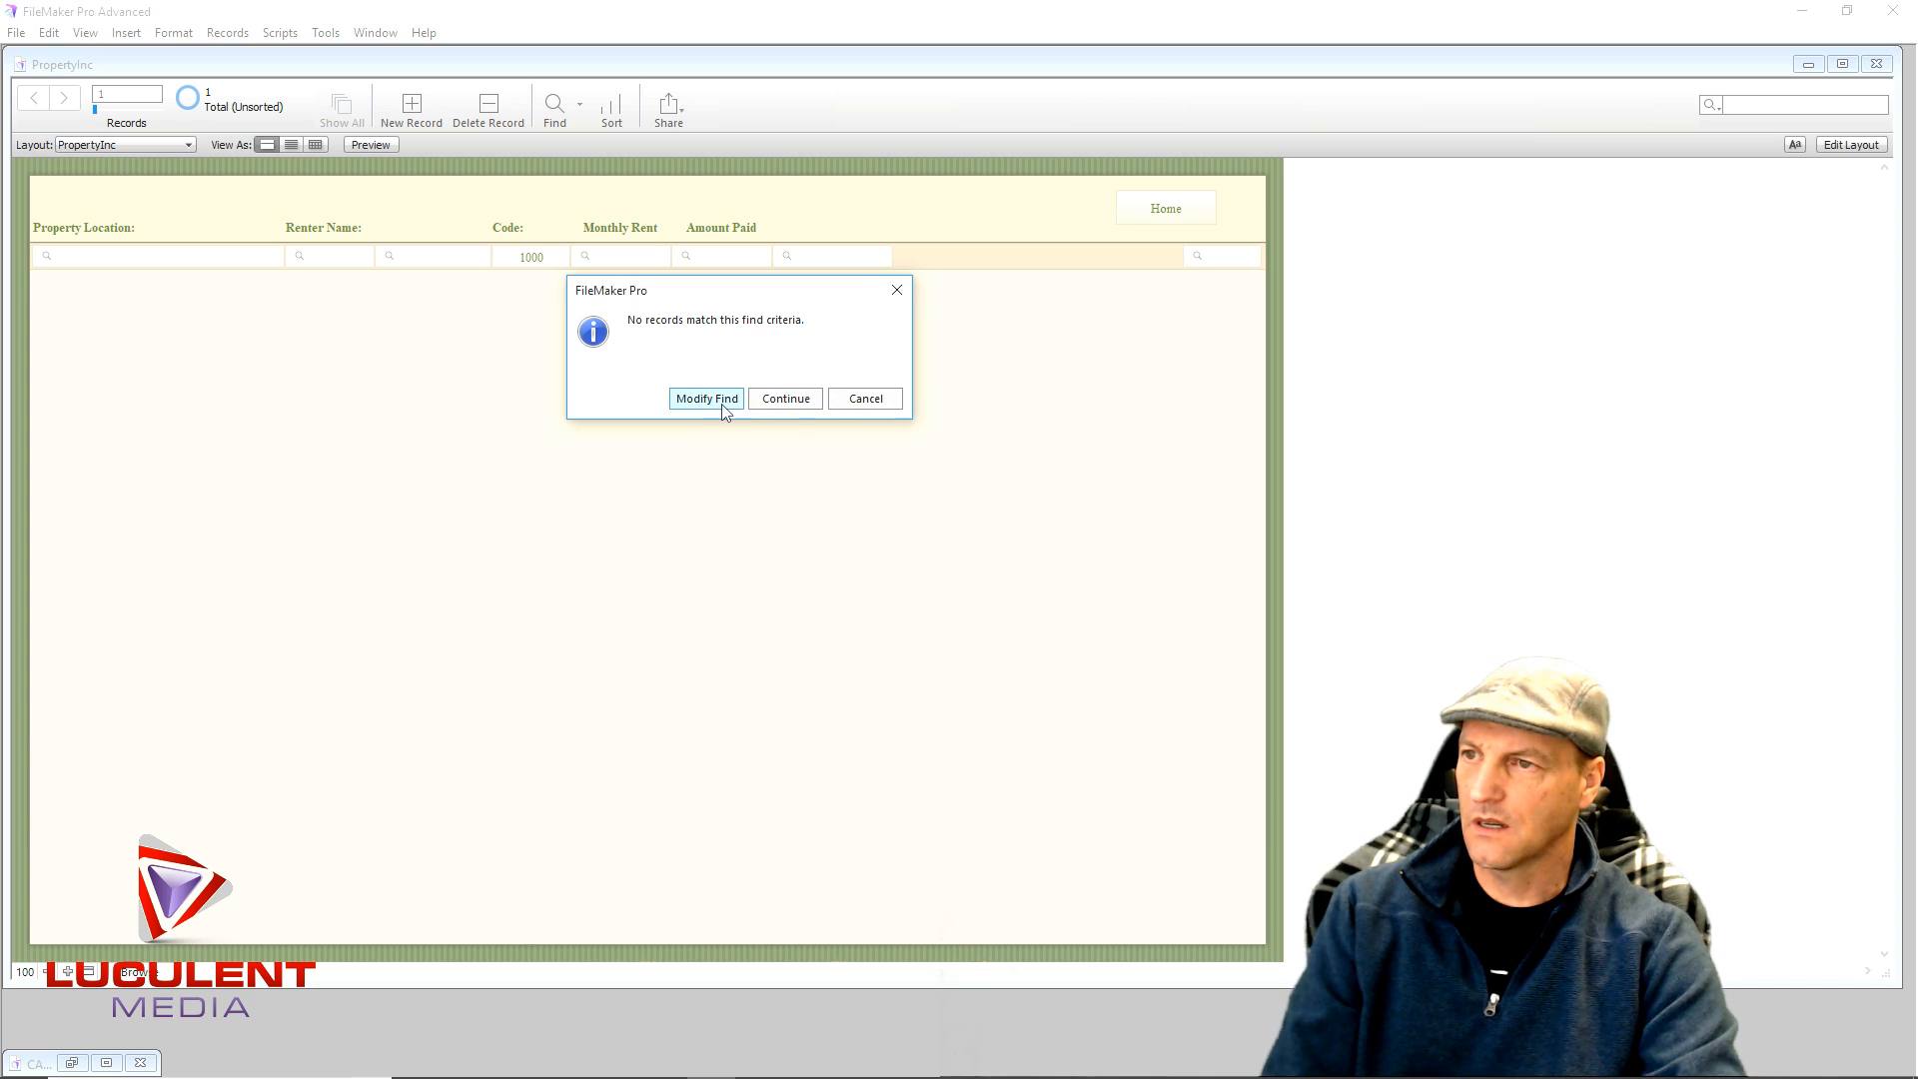
click(844, 404)
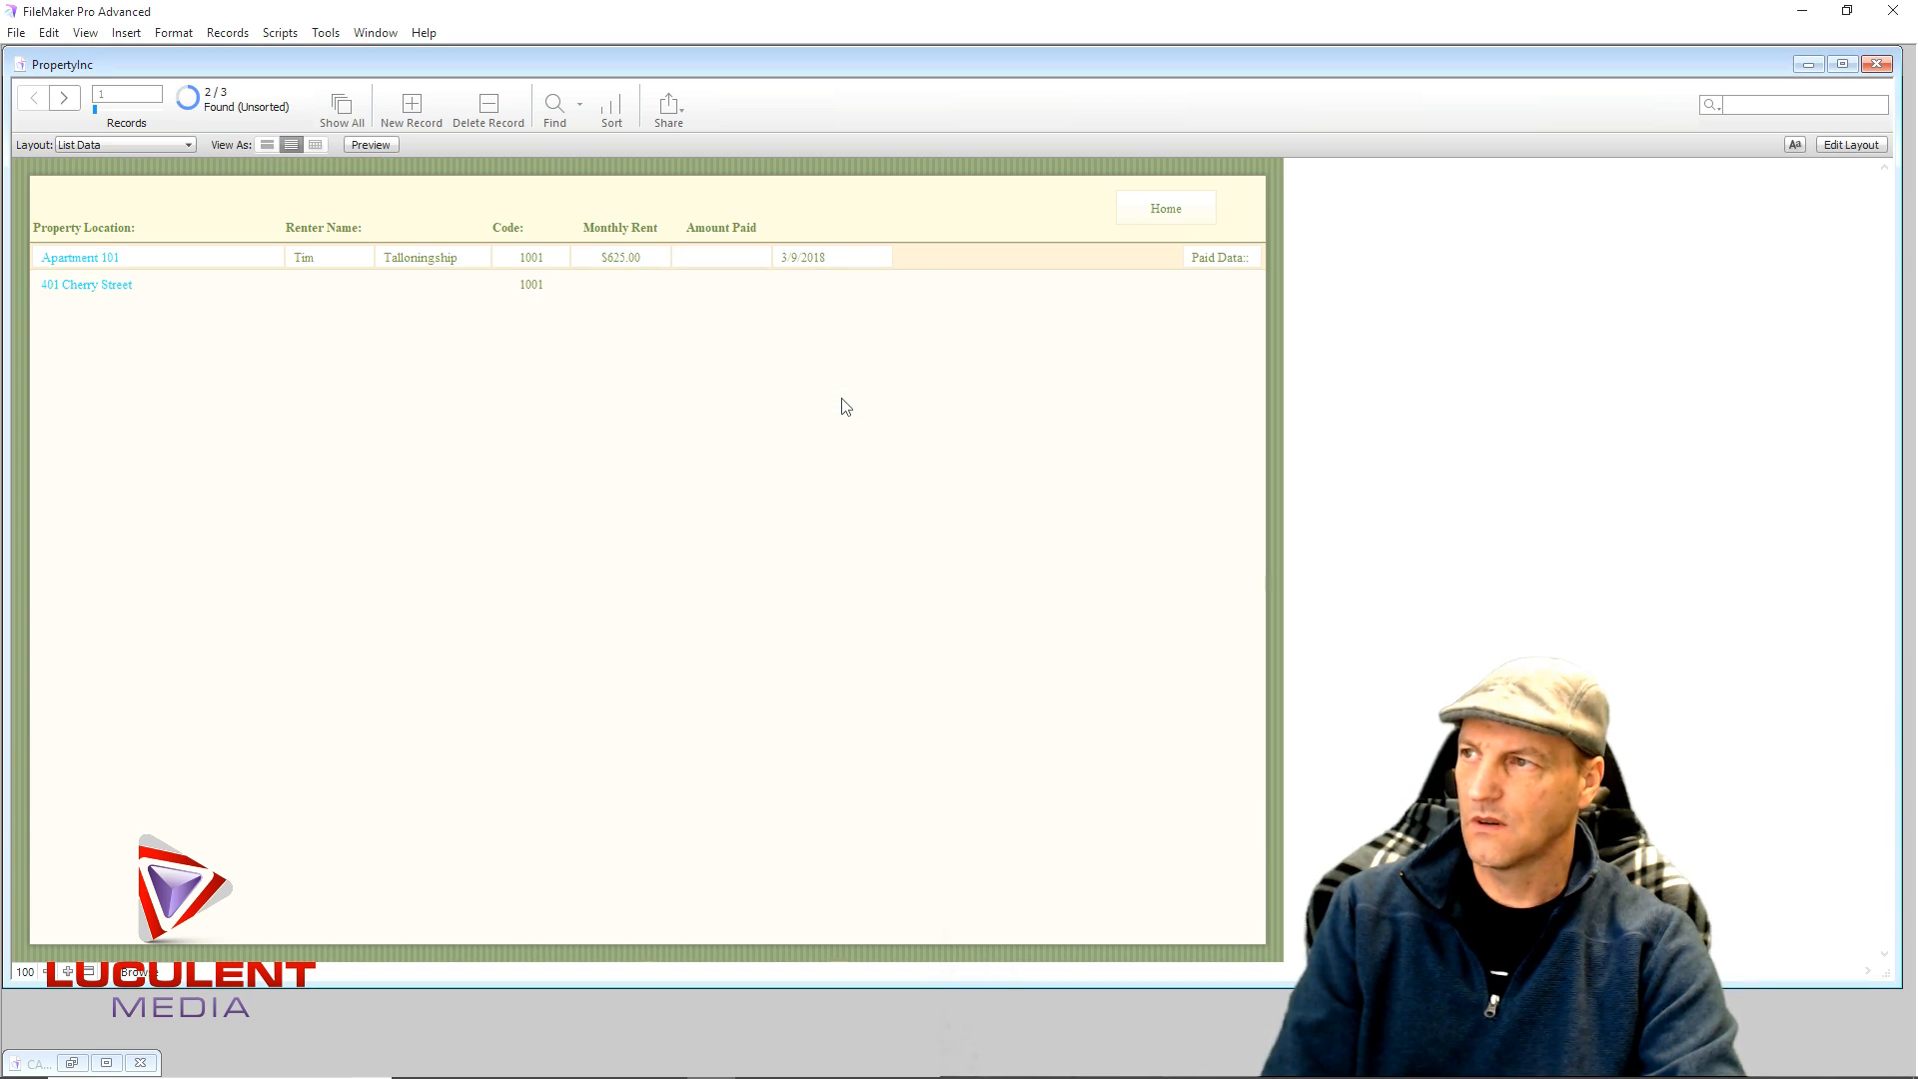
click(546, 261)
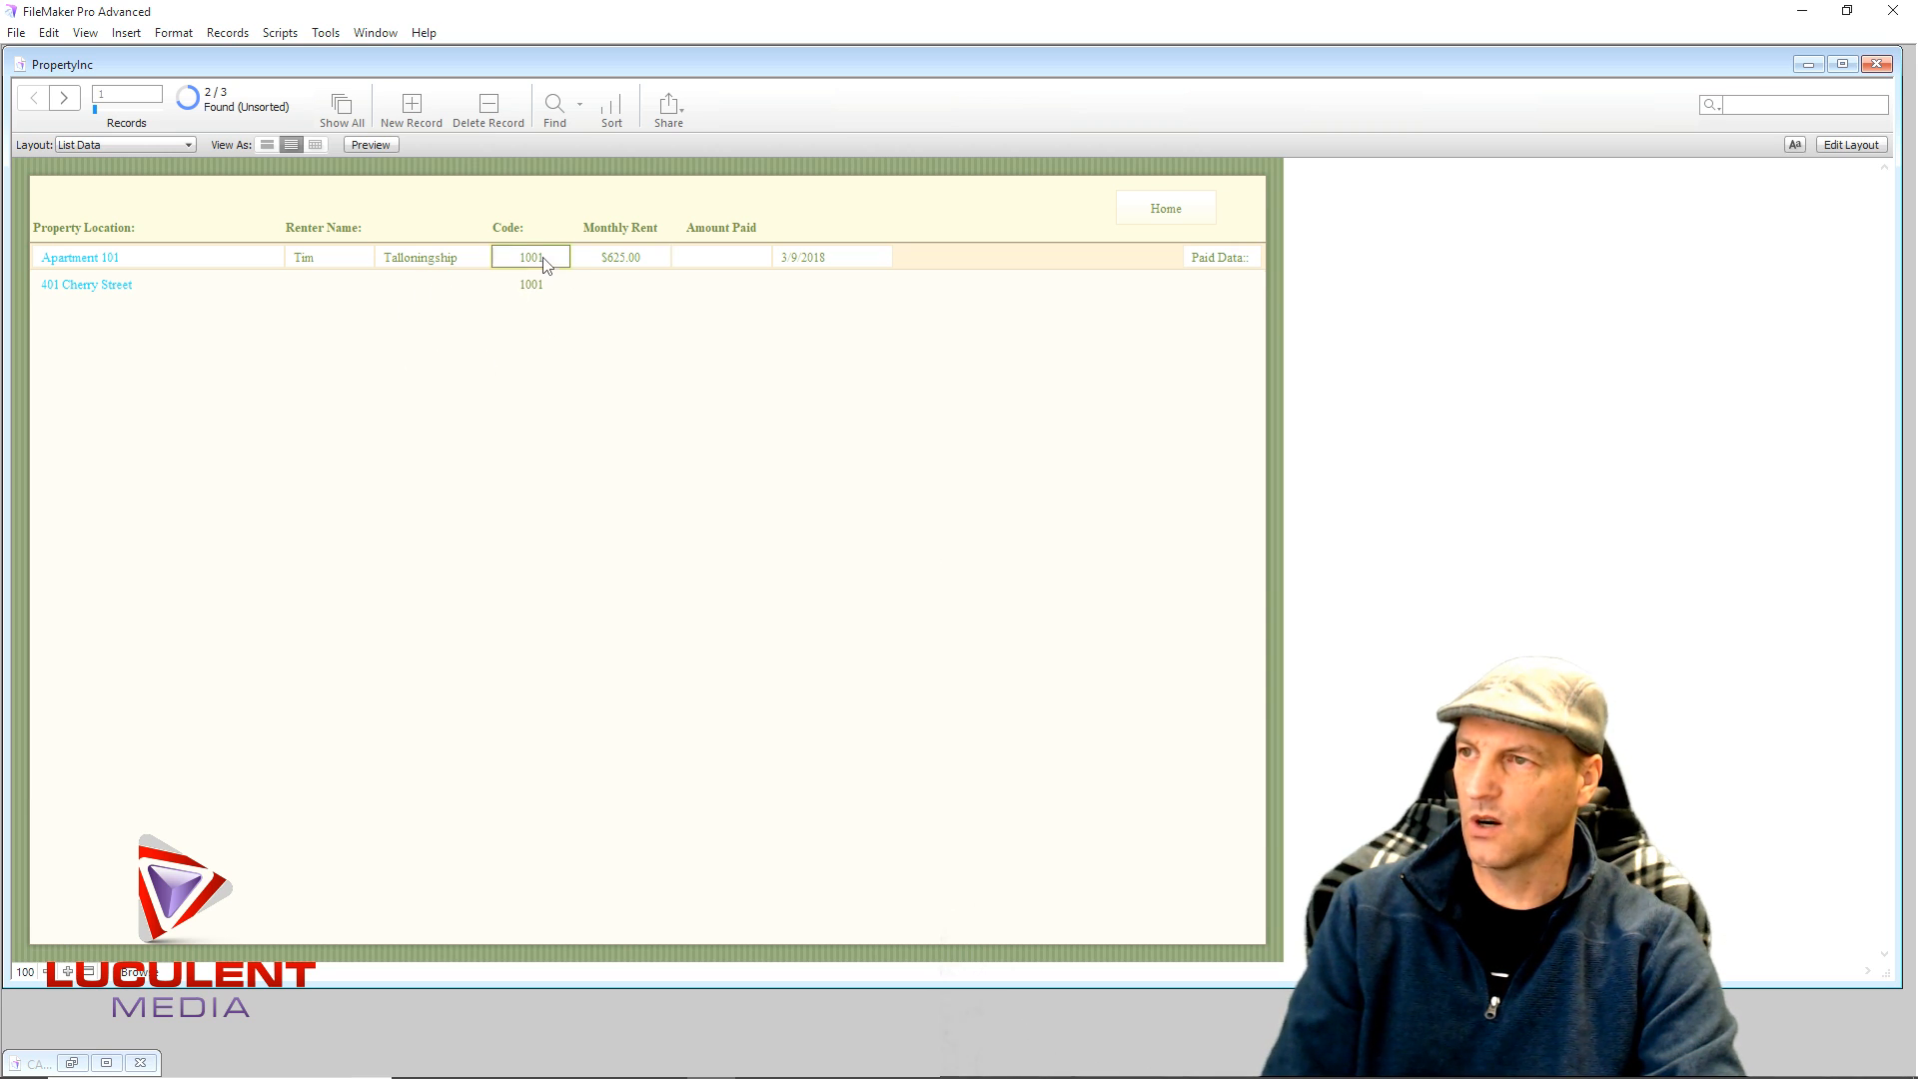
drag(545, 257, 541, 258)
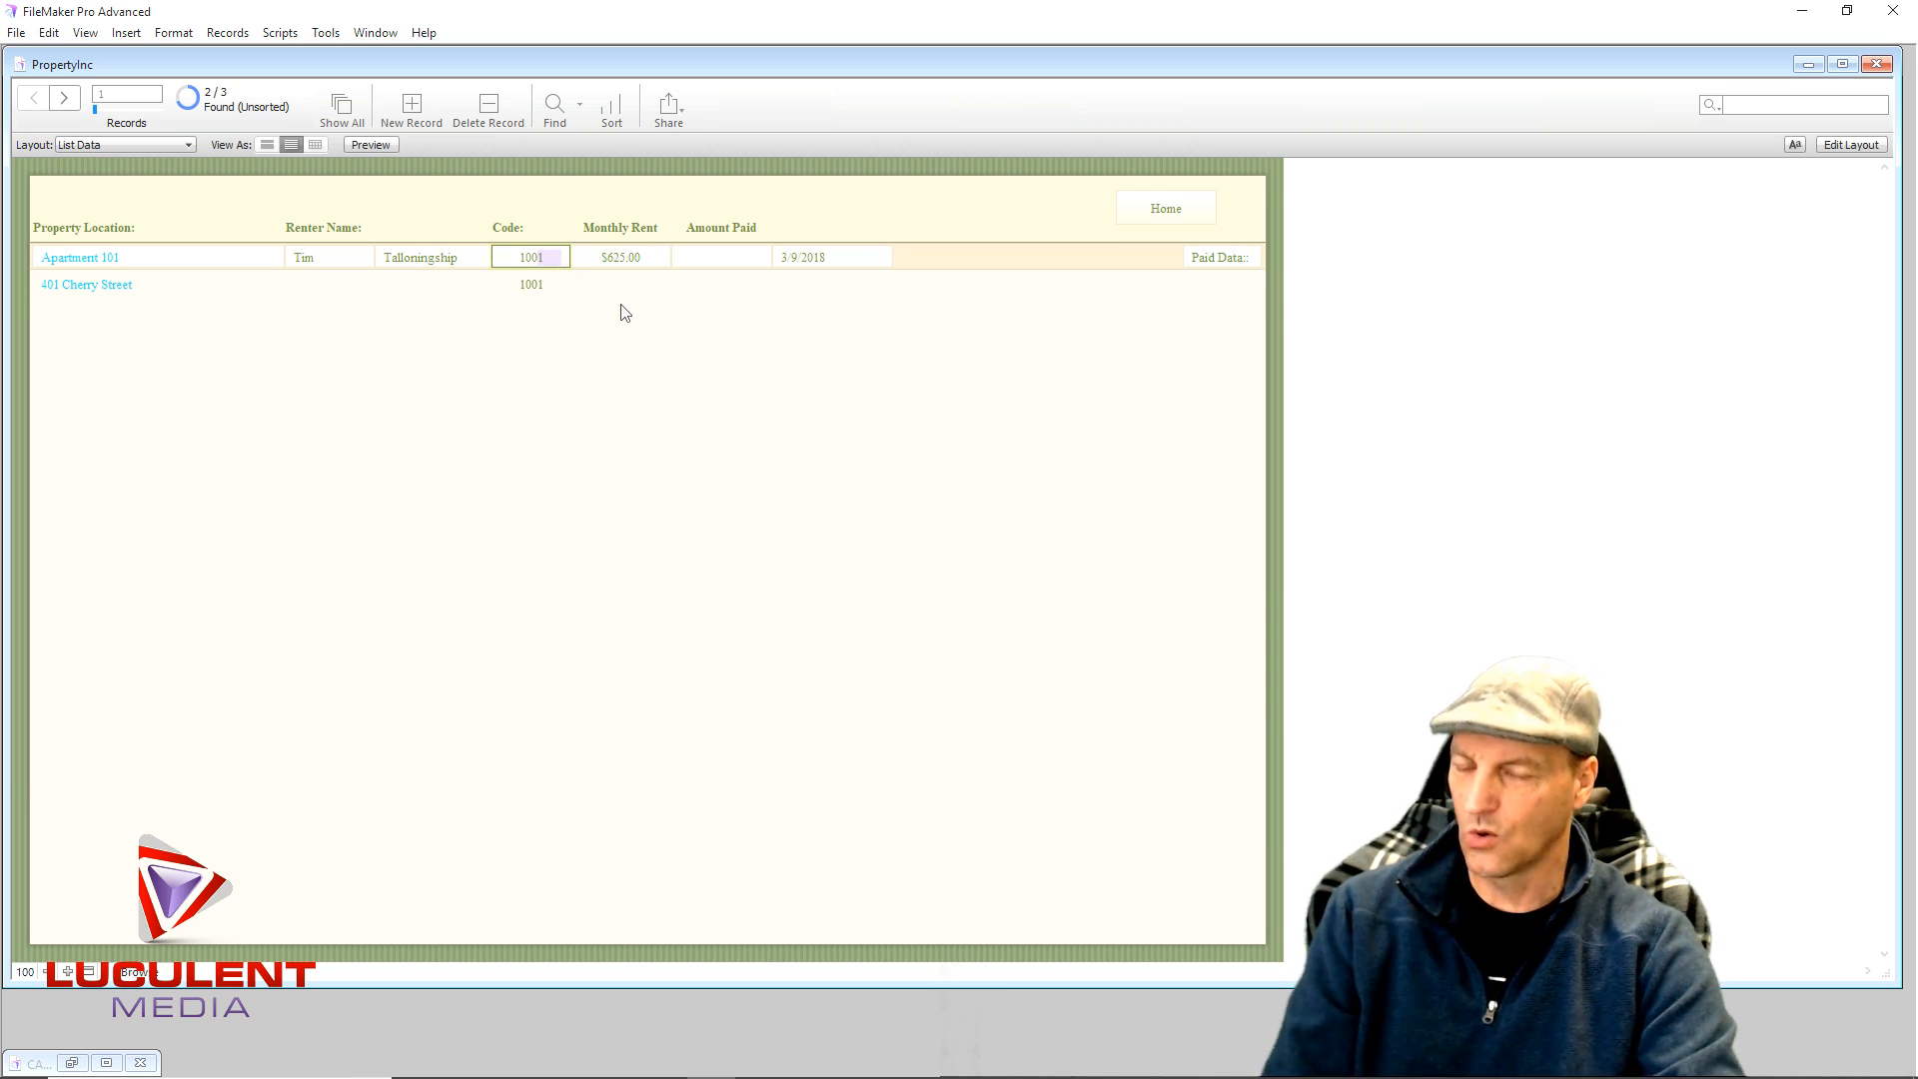
text(0)
click(547, 501)
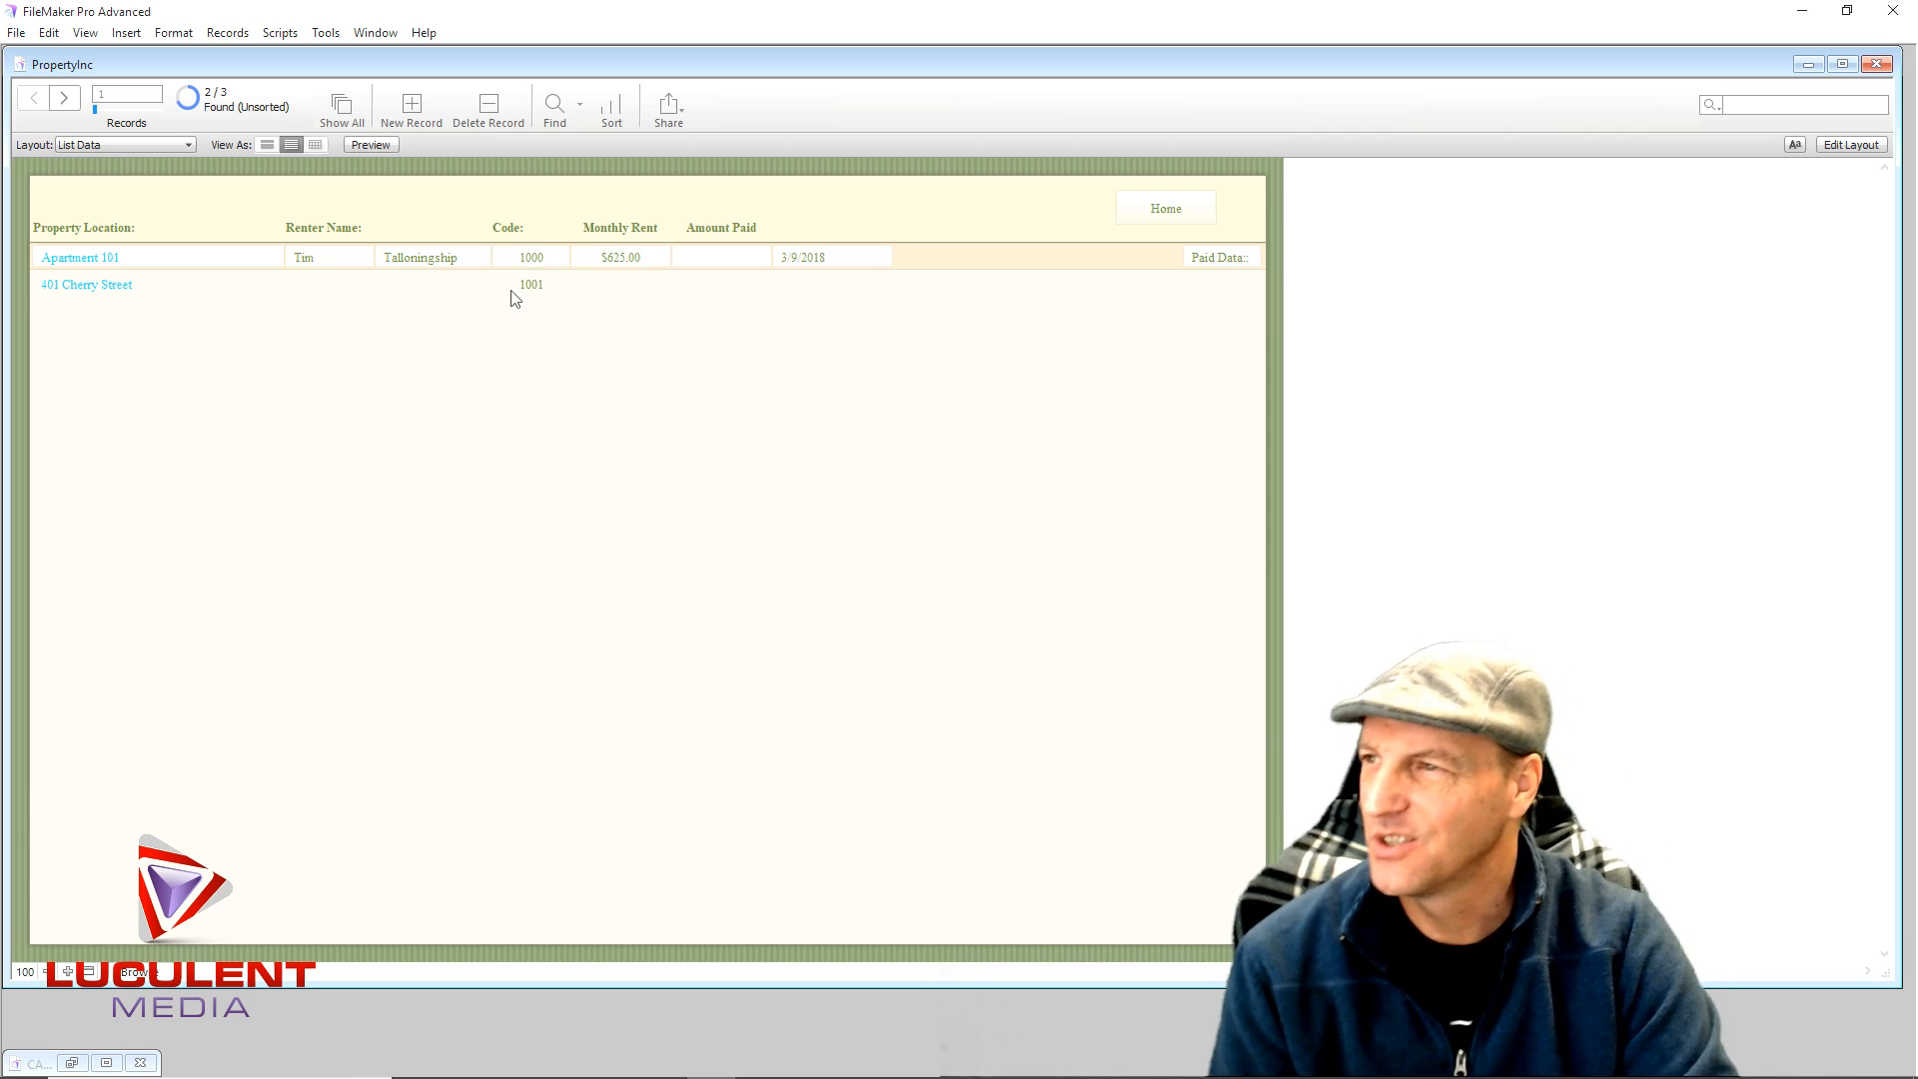
- Fill in the second record's renter first and last name
click(318, 288)
click(477, 287)
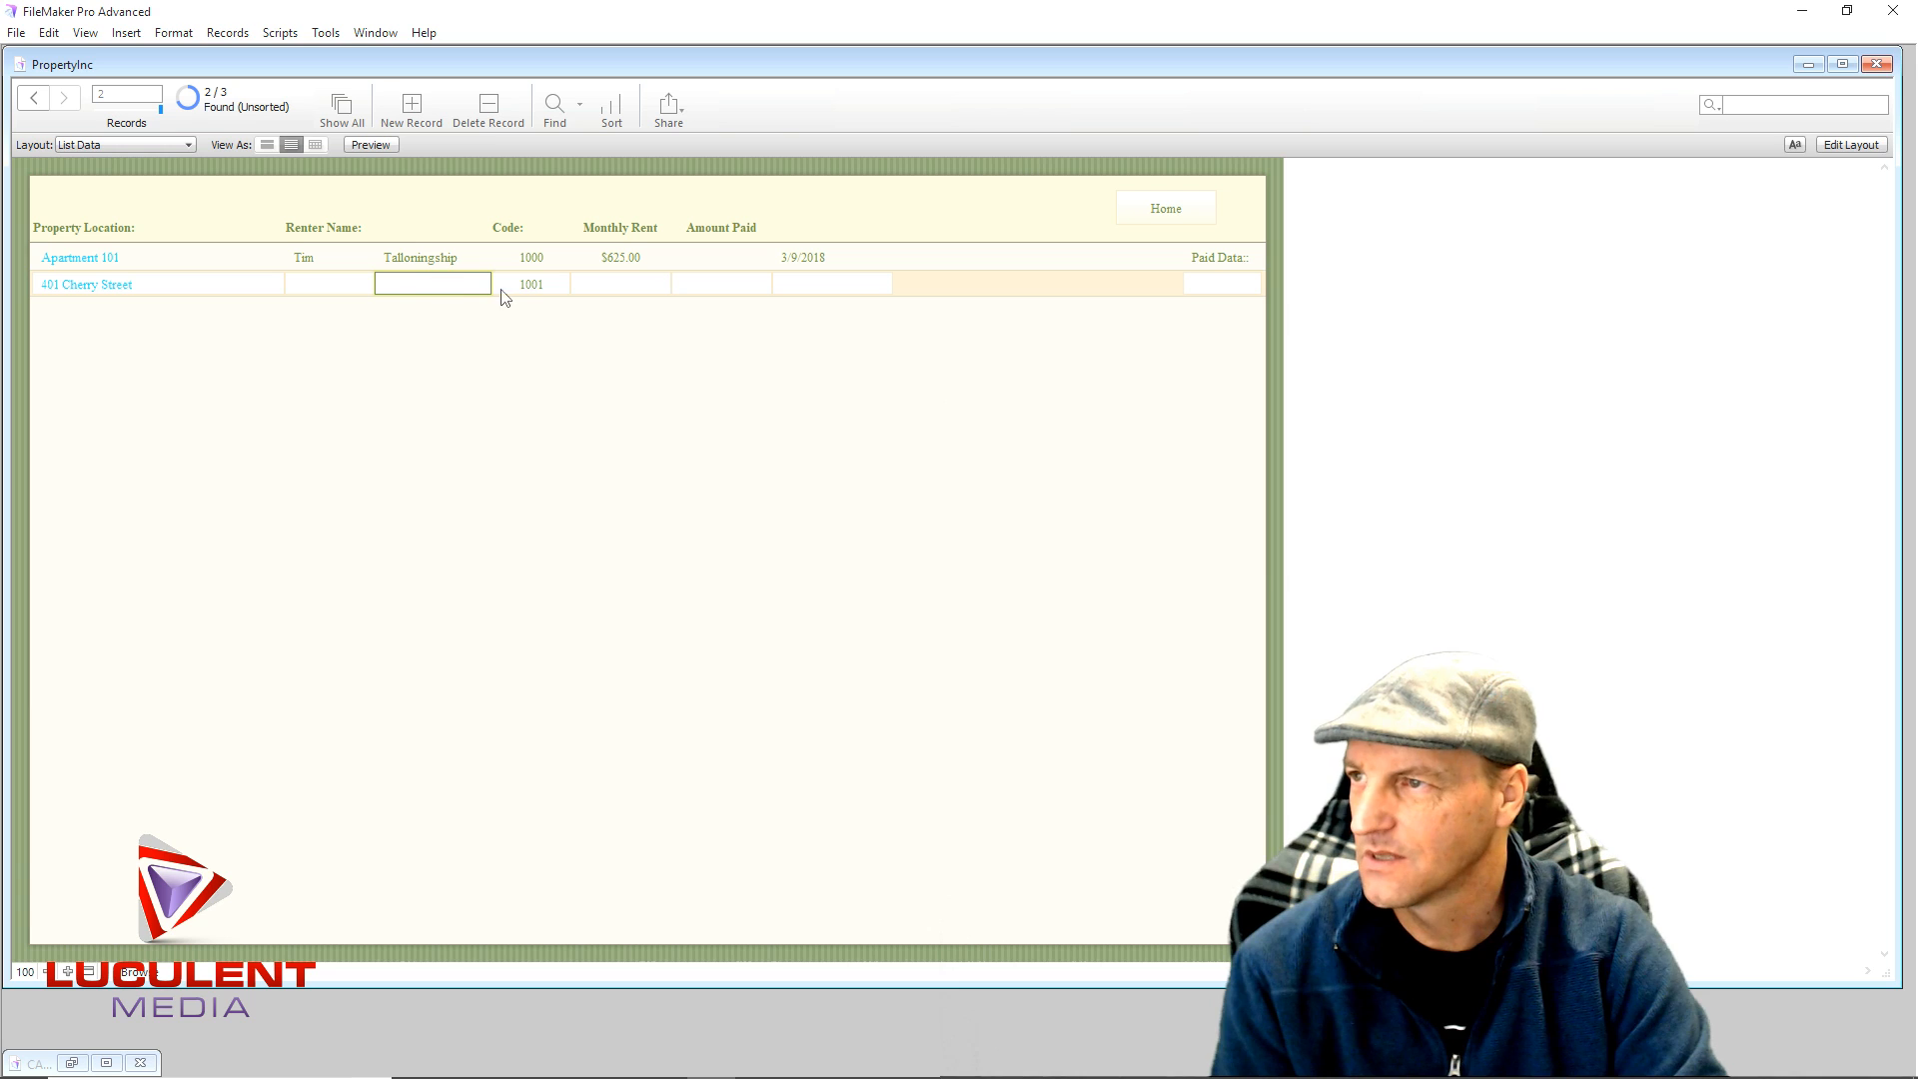
click(624, 290)
click(706, 290)
key(Tab)
click(935, 280)
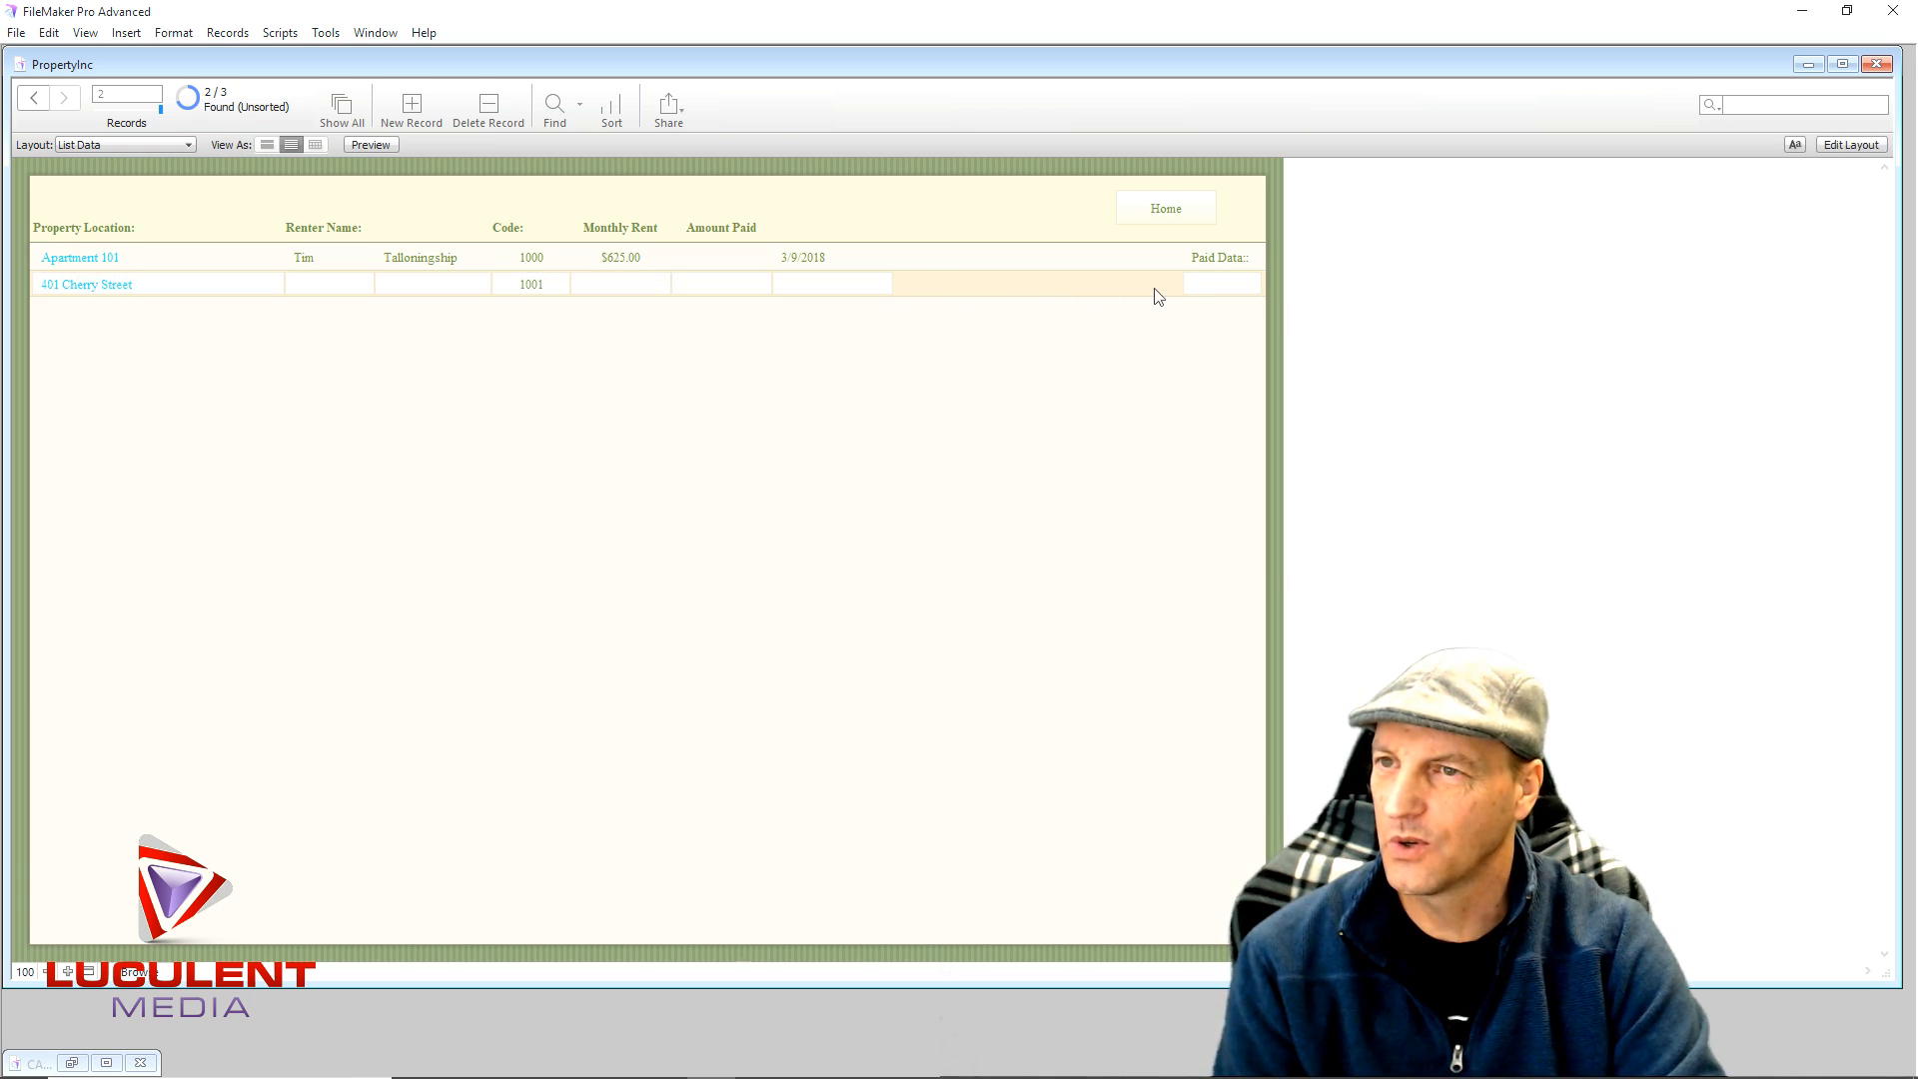
click(308, 285)
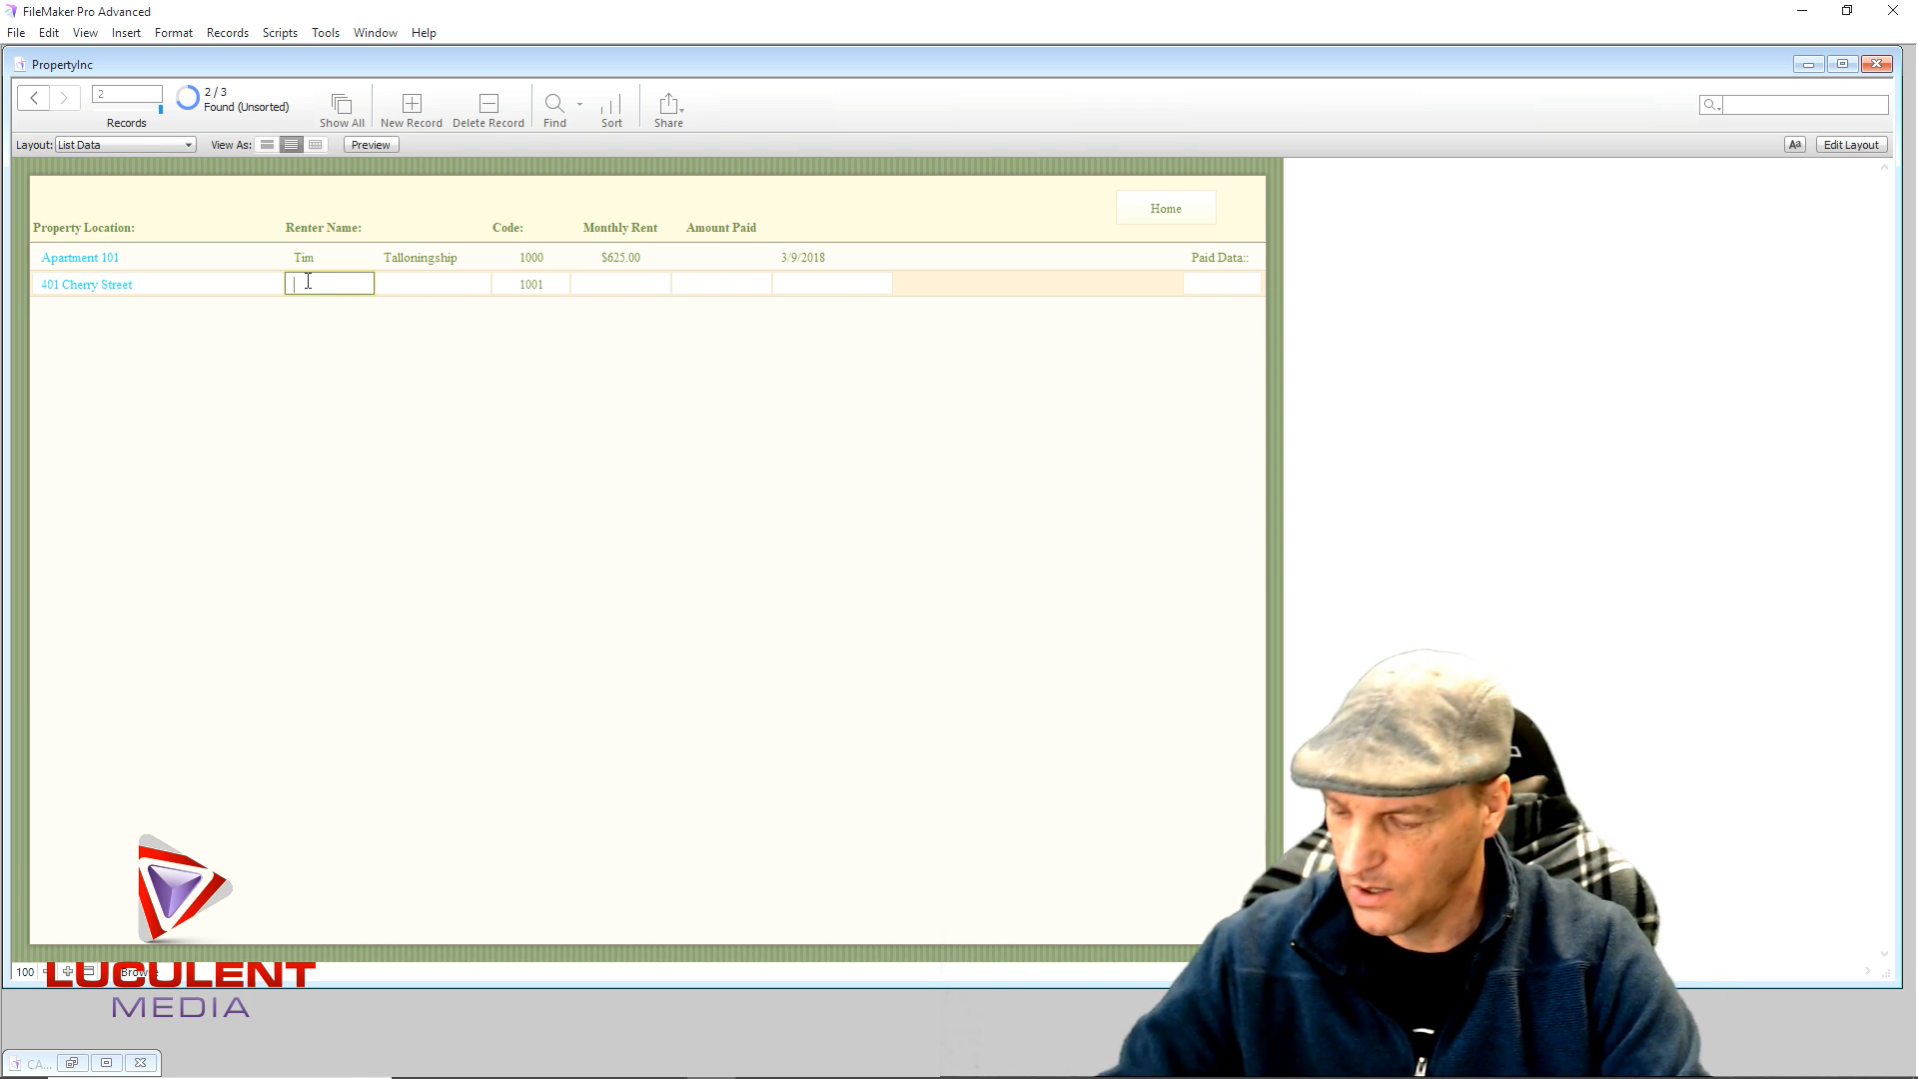
click(440, 281)
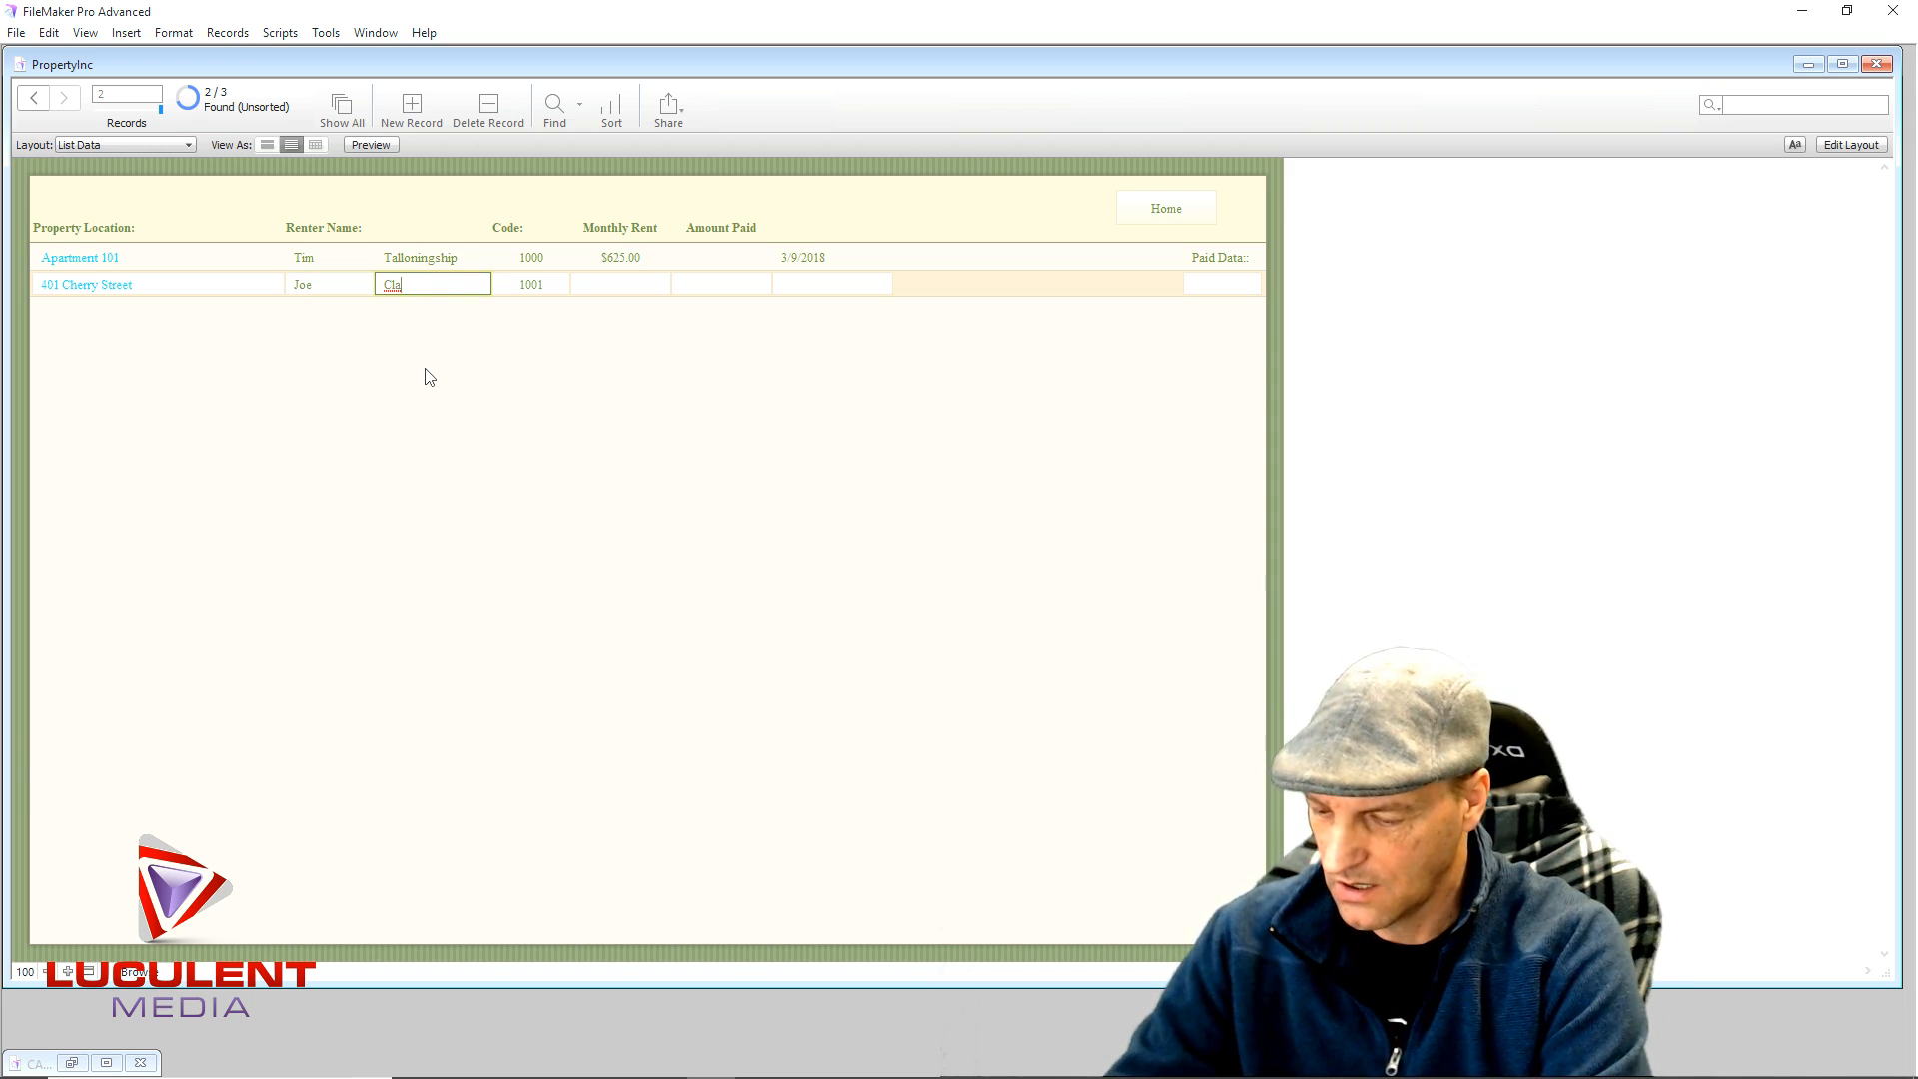
click(455, 381)
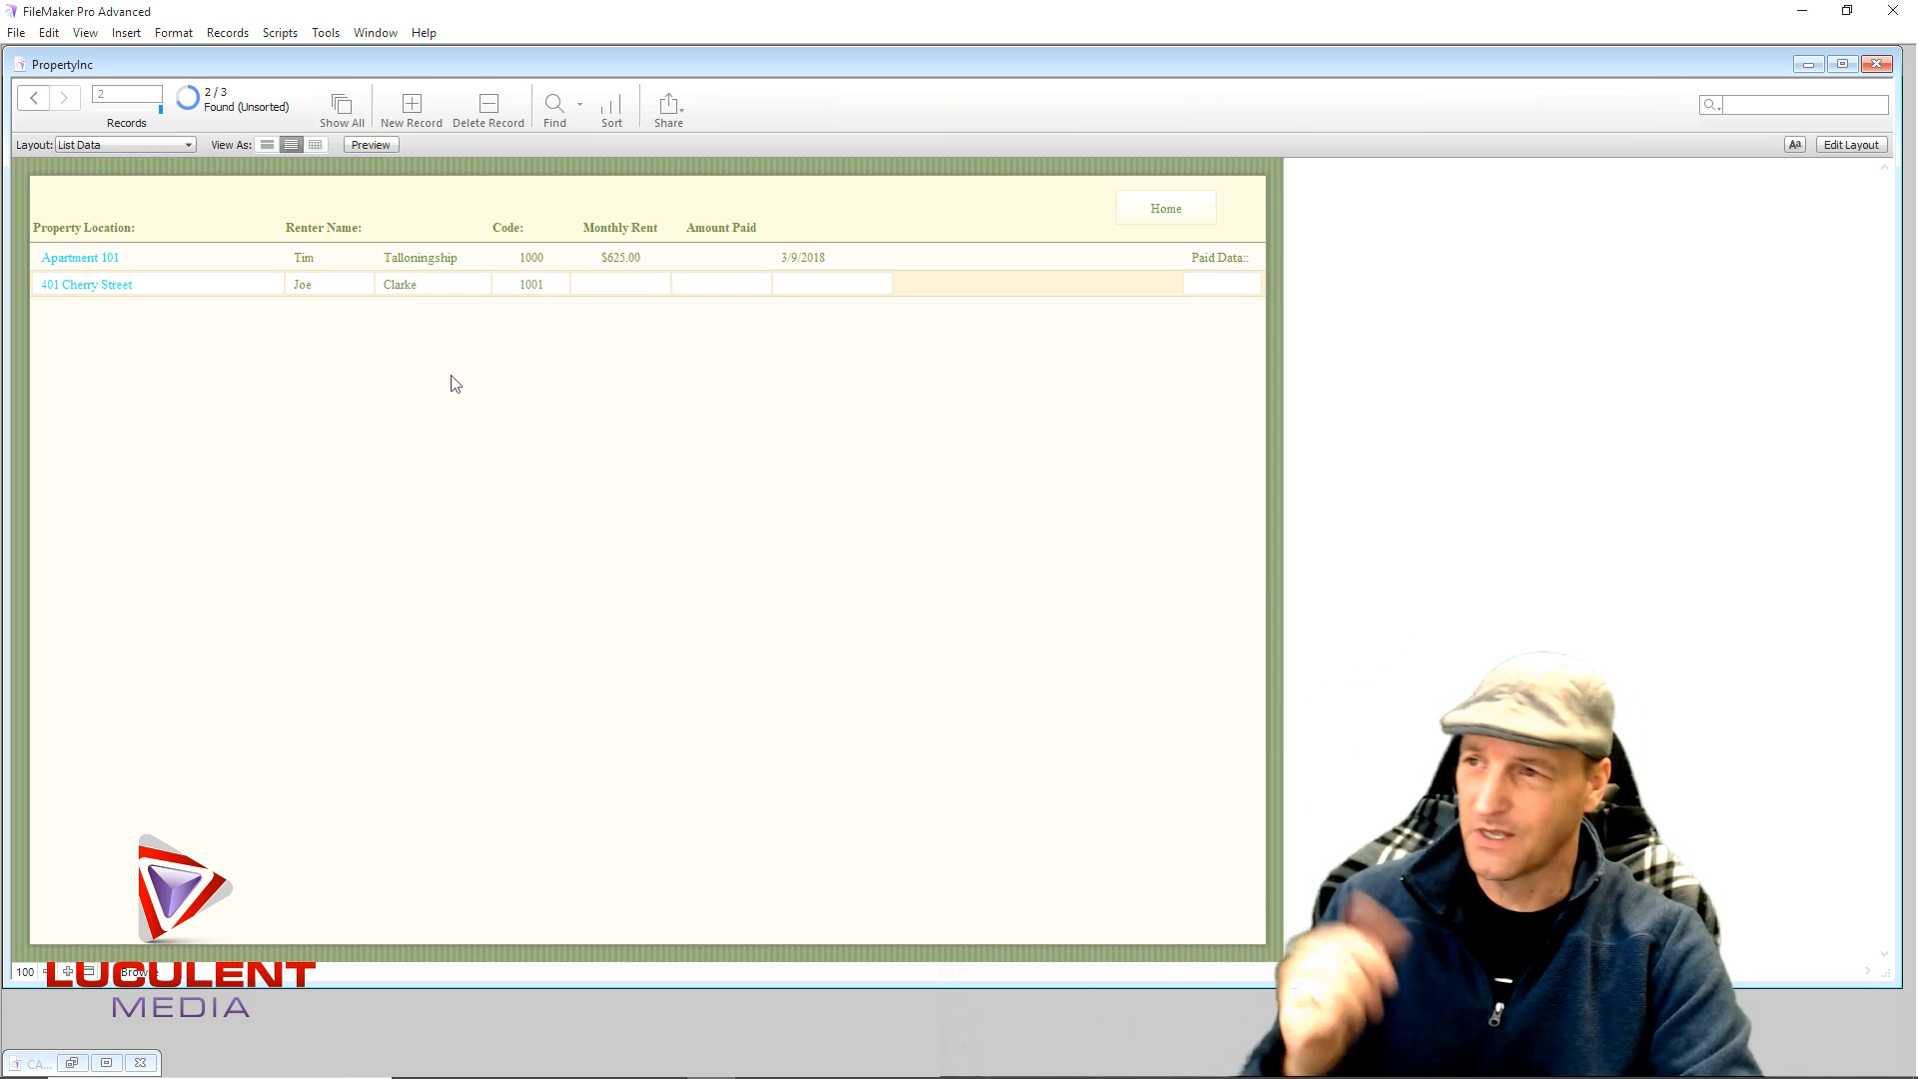
- Set the second record's Monthly Rent to 855 and open its property details
click(630, 283)
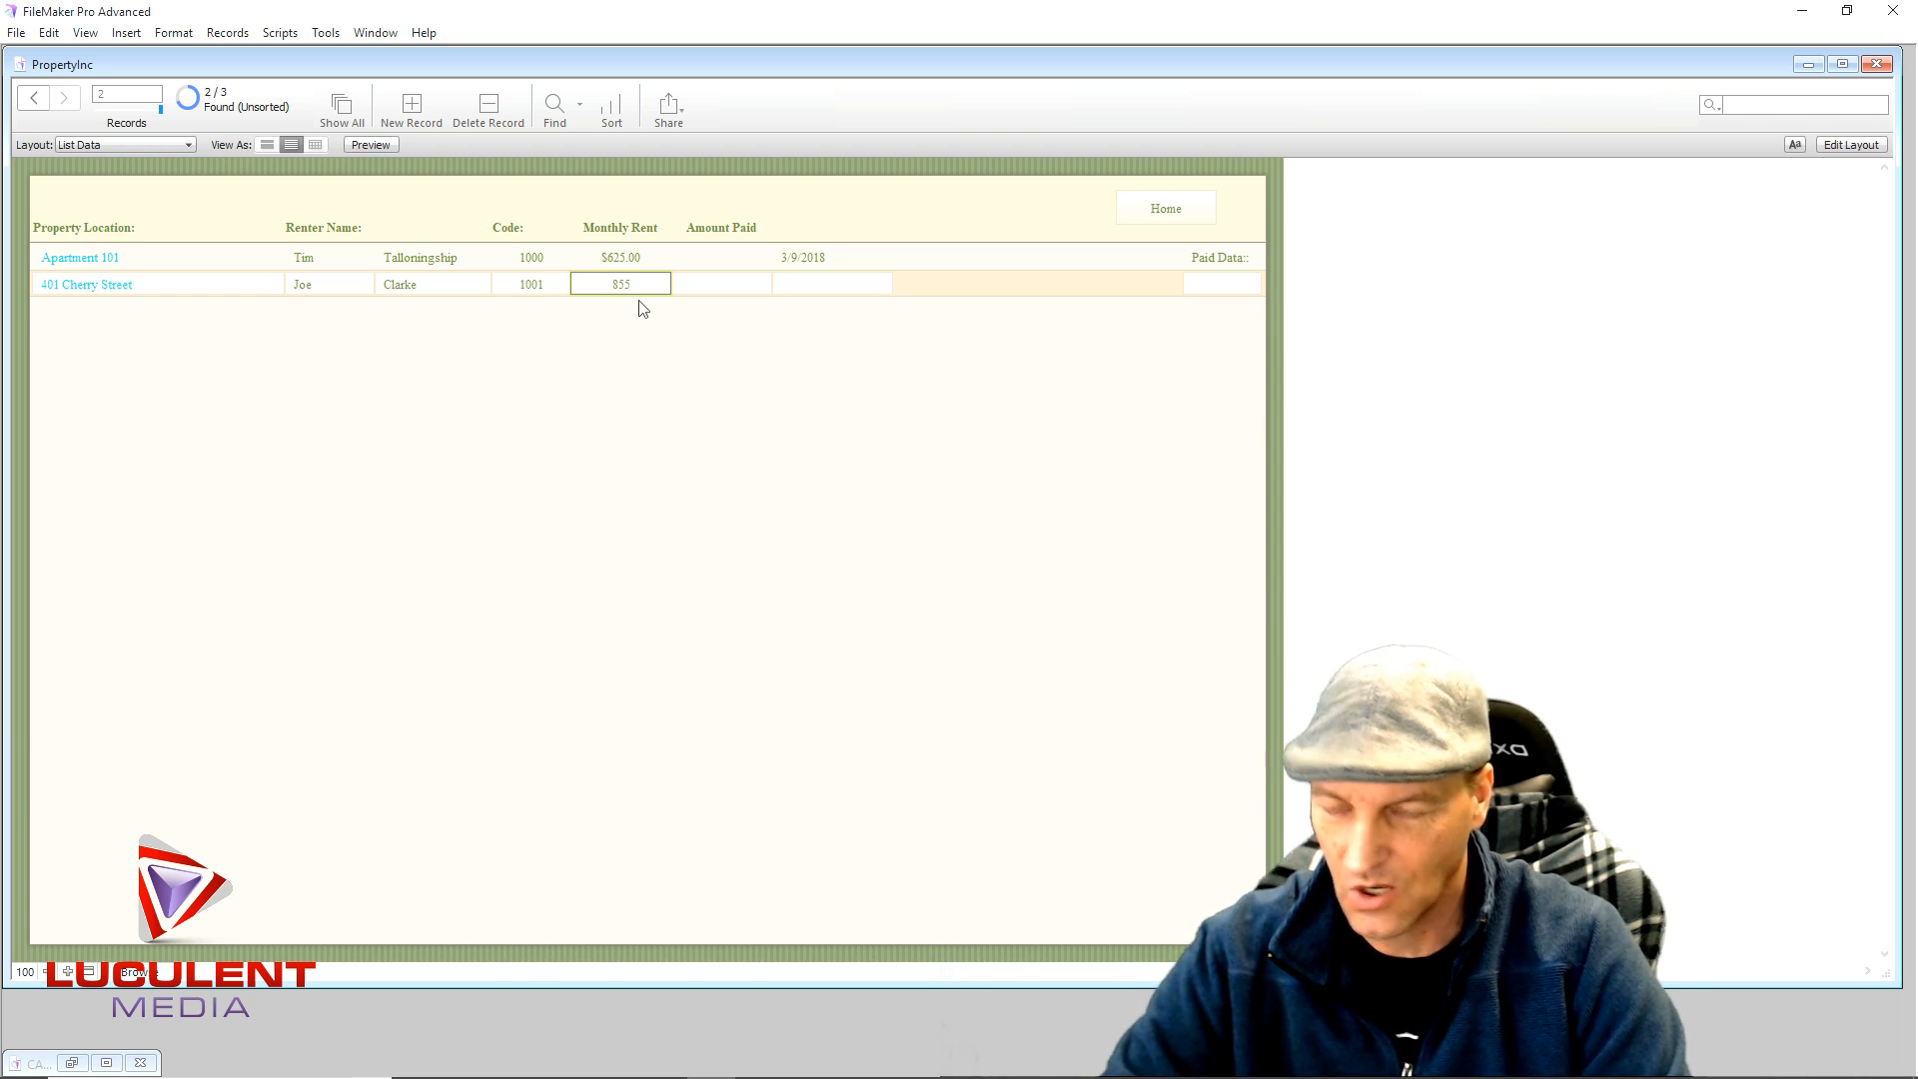
text(855)
click(679, 398)
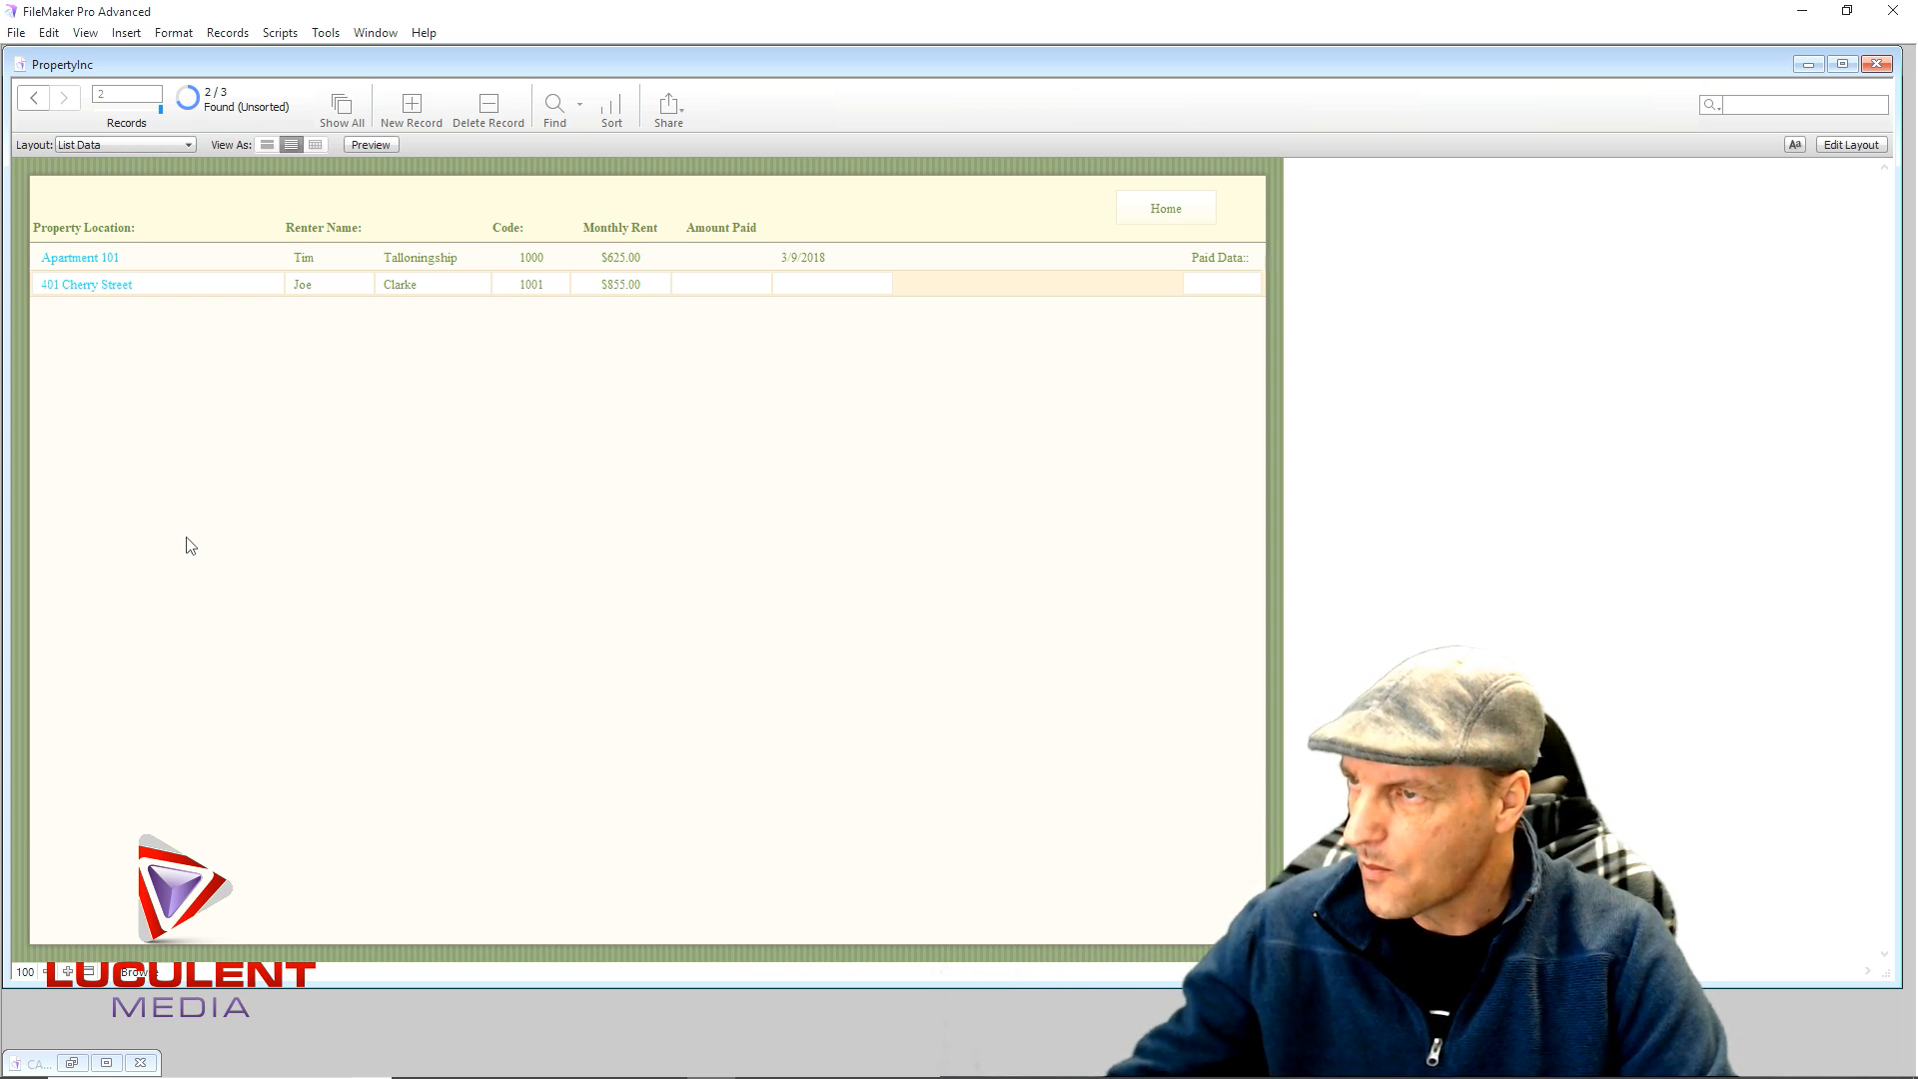
click(82, 289)
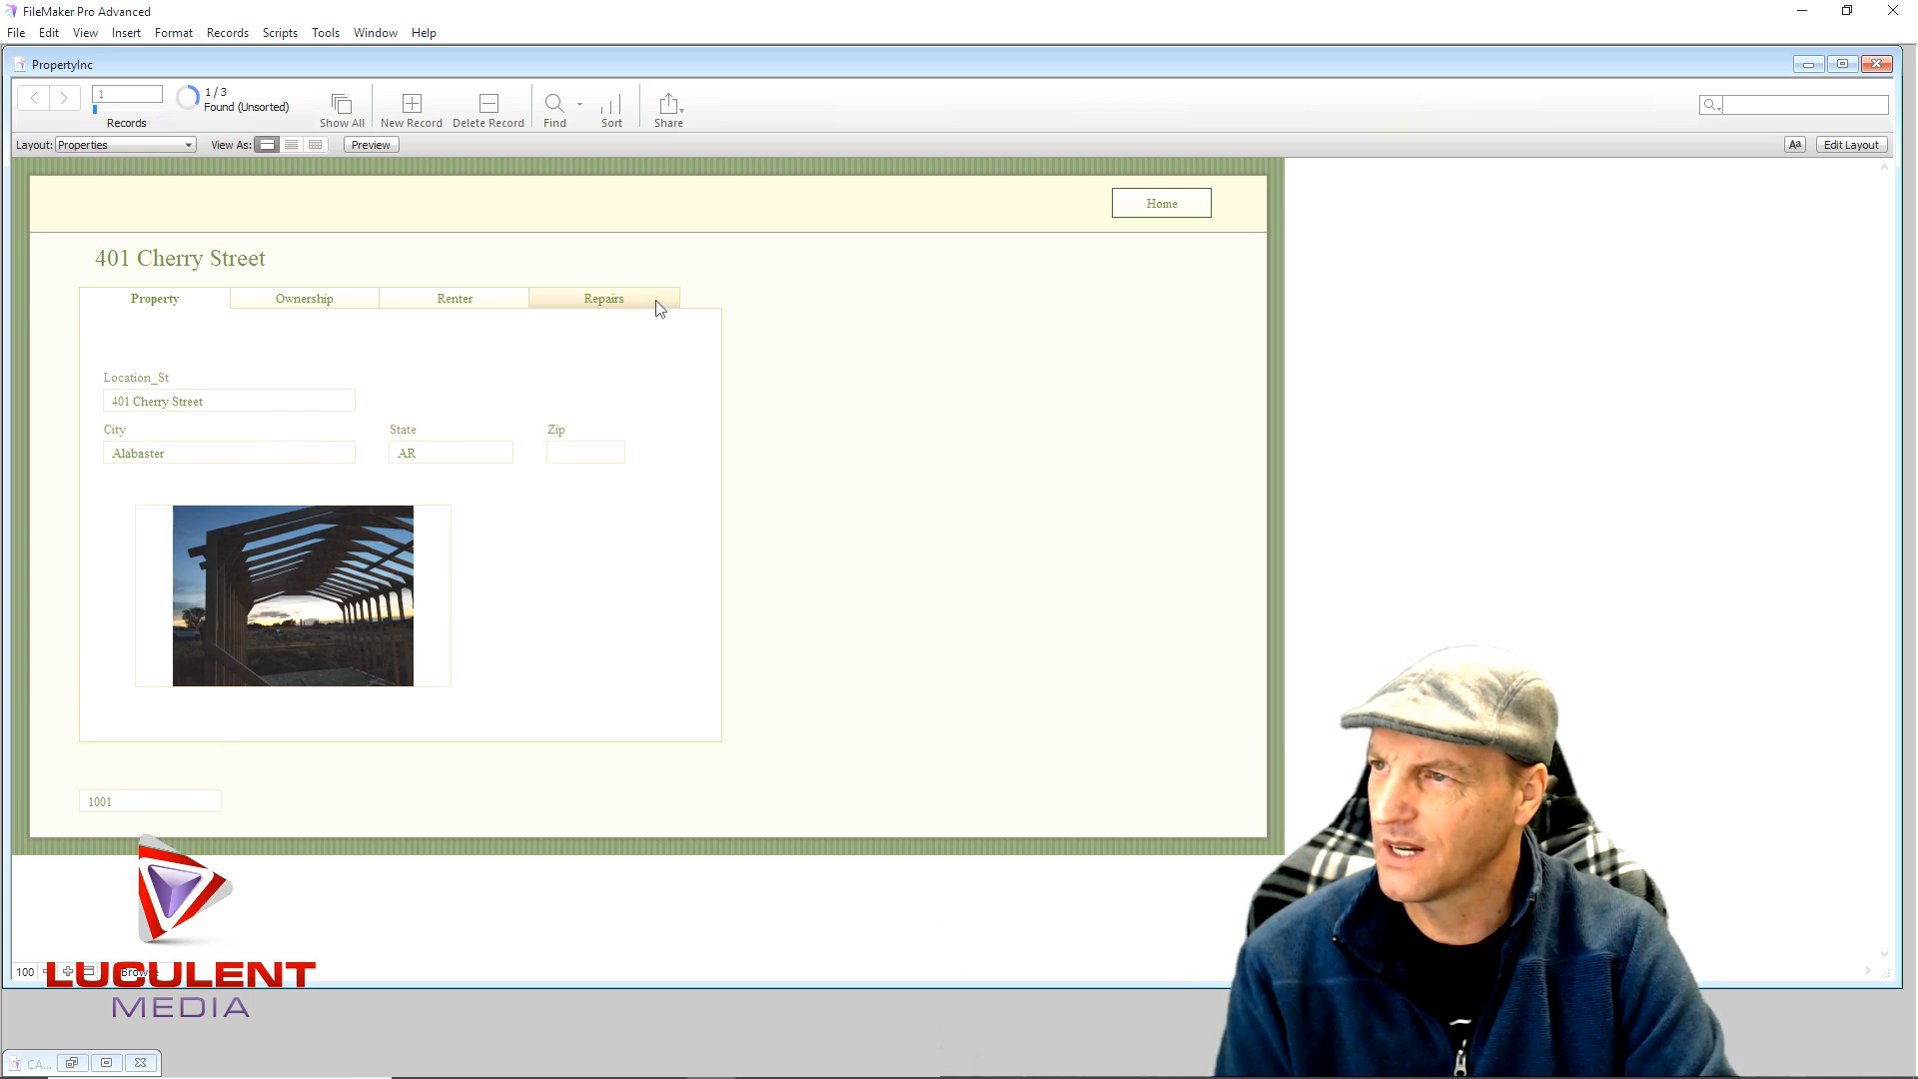
- Check the property's Repairs tab, then go Home and open the Apartment 101 record list
click(628, 306)
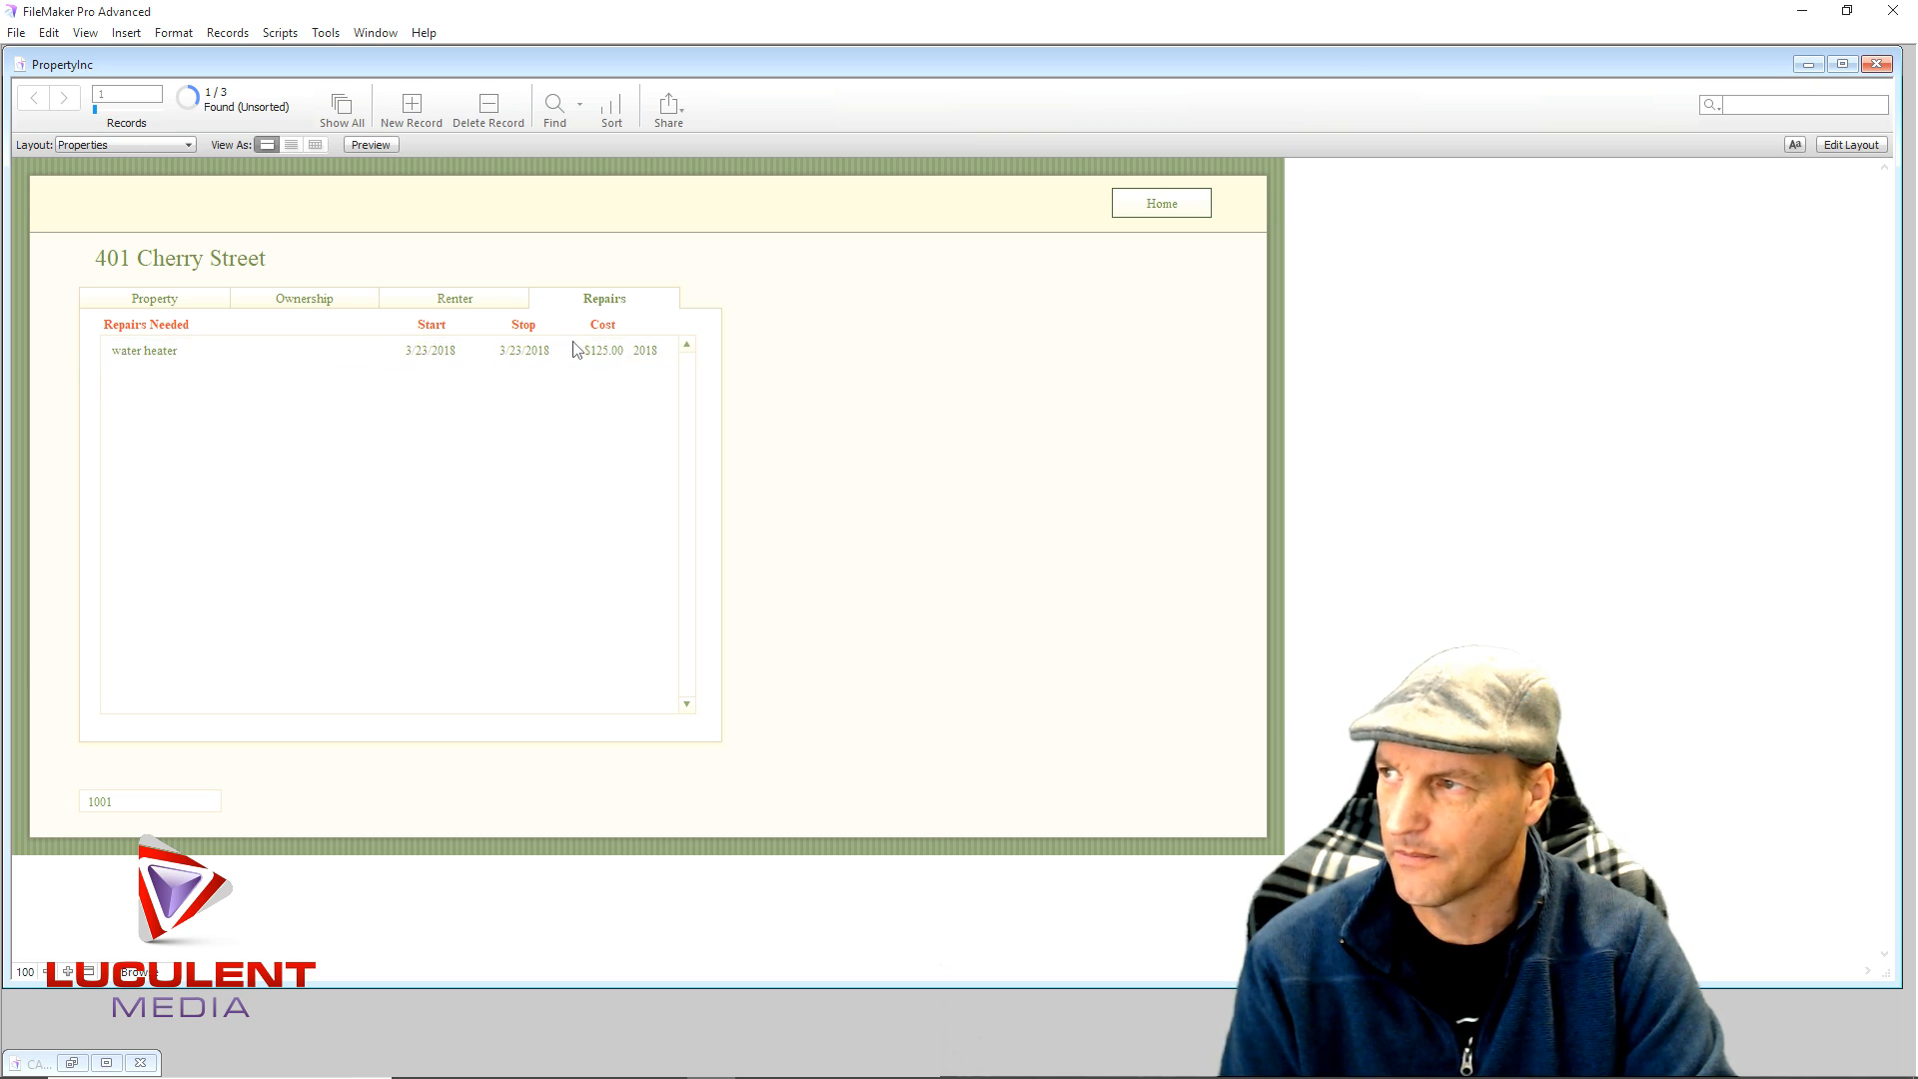
click(1121, 208)
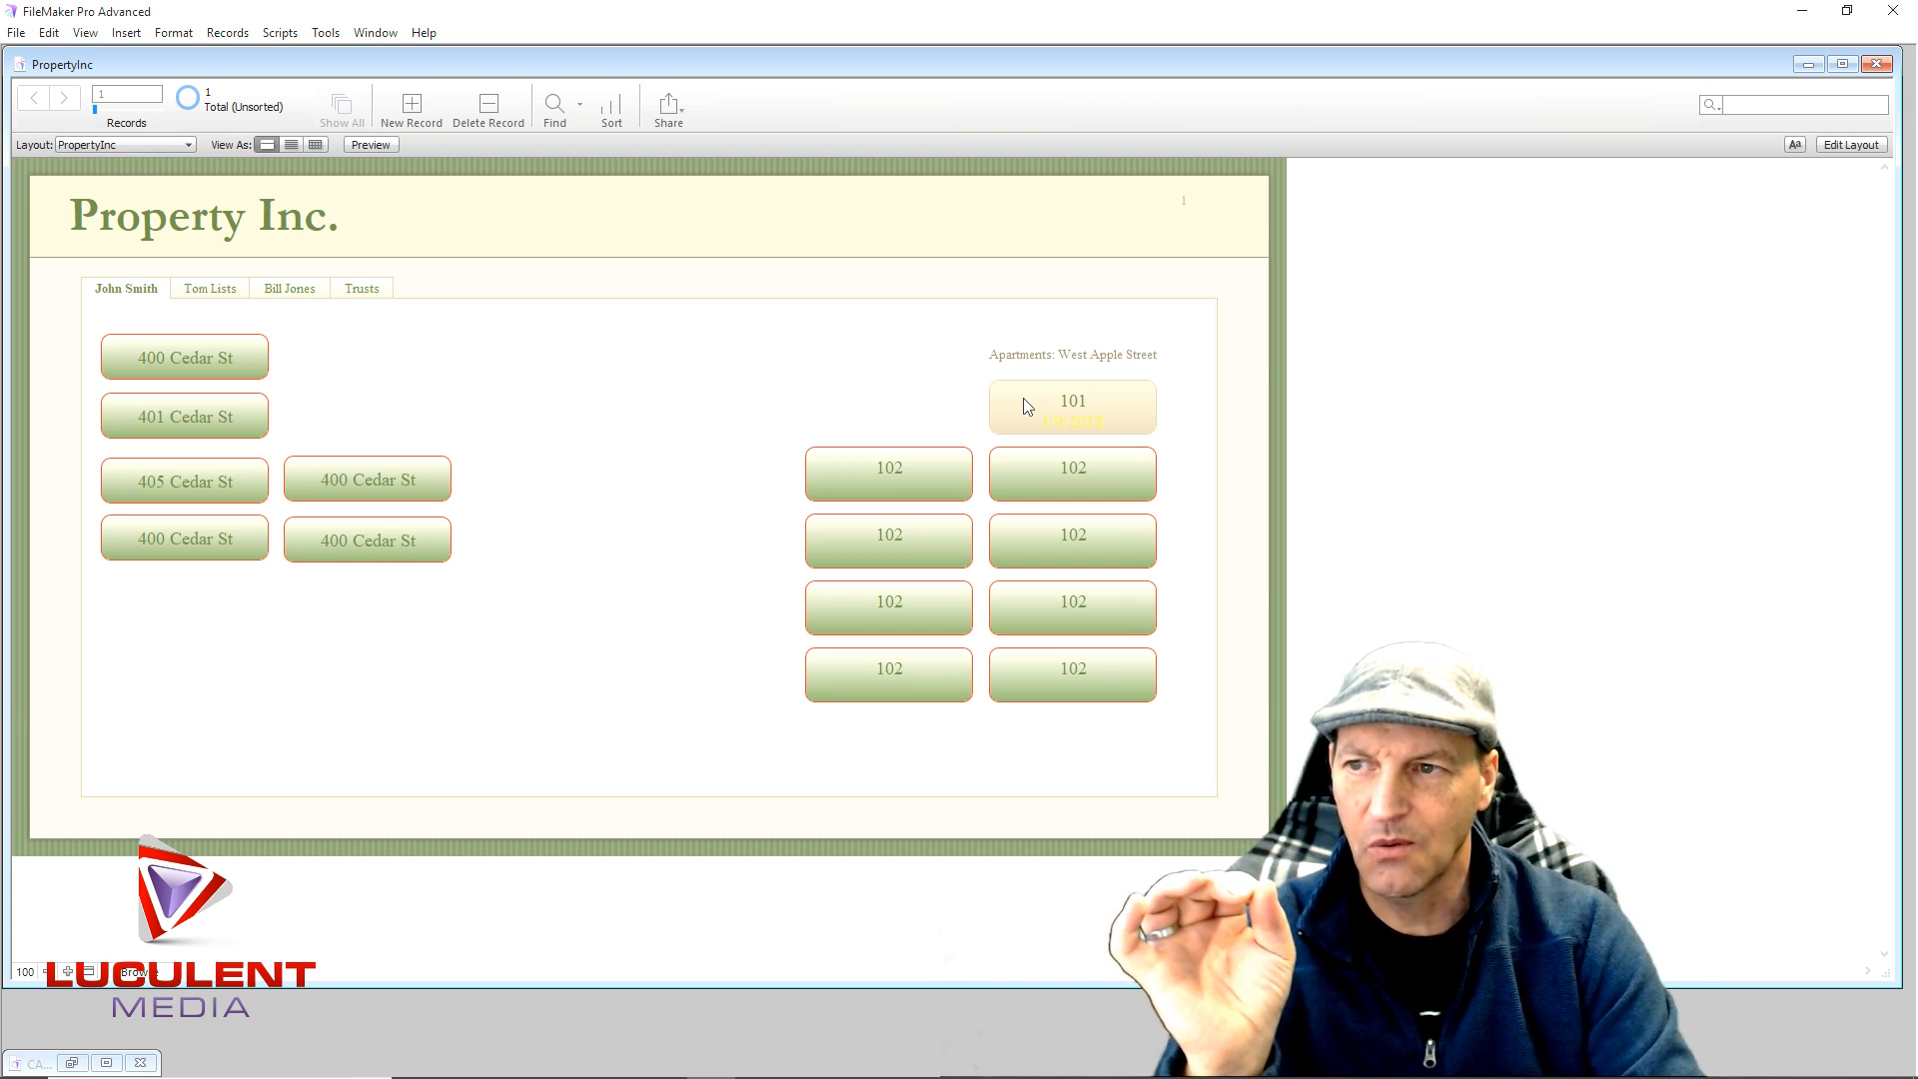
click(1028, 406)
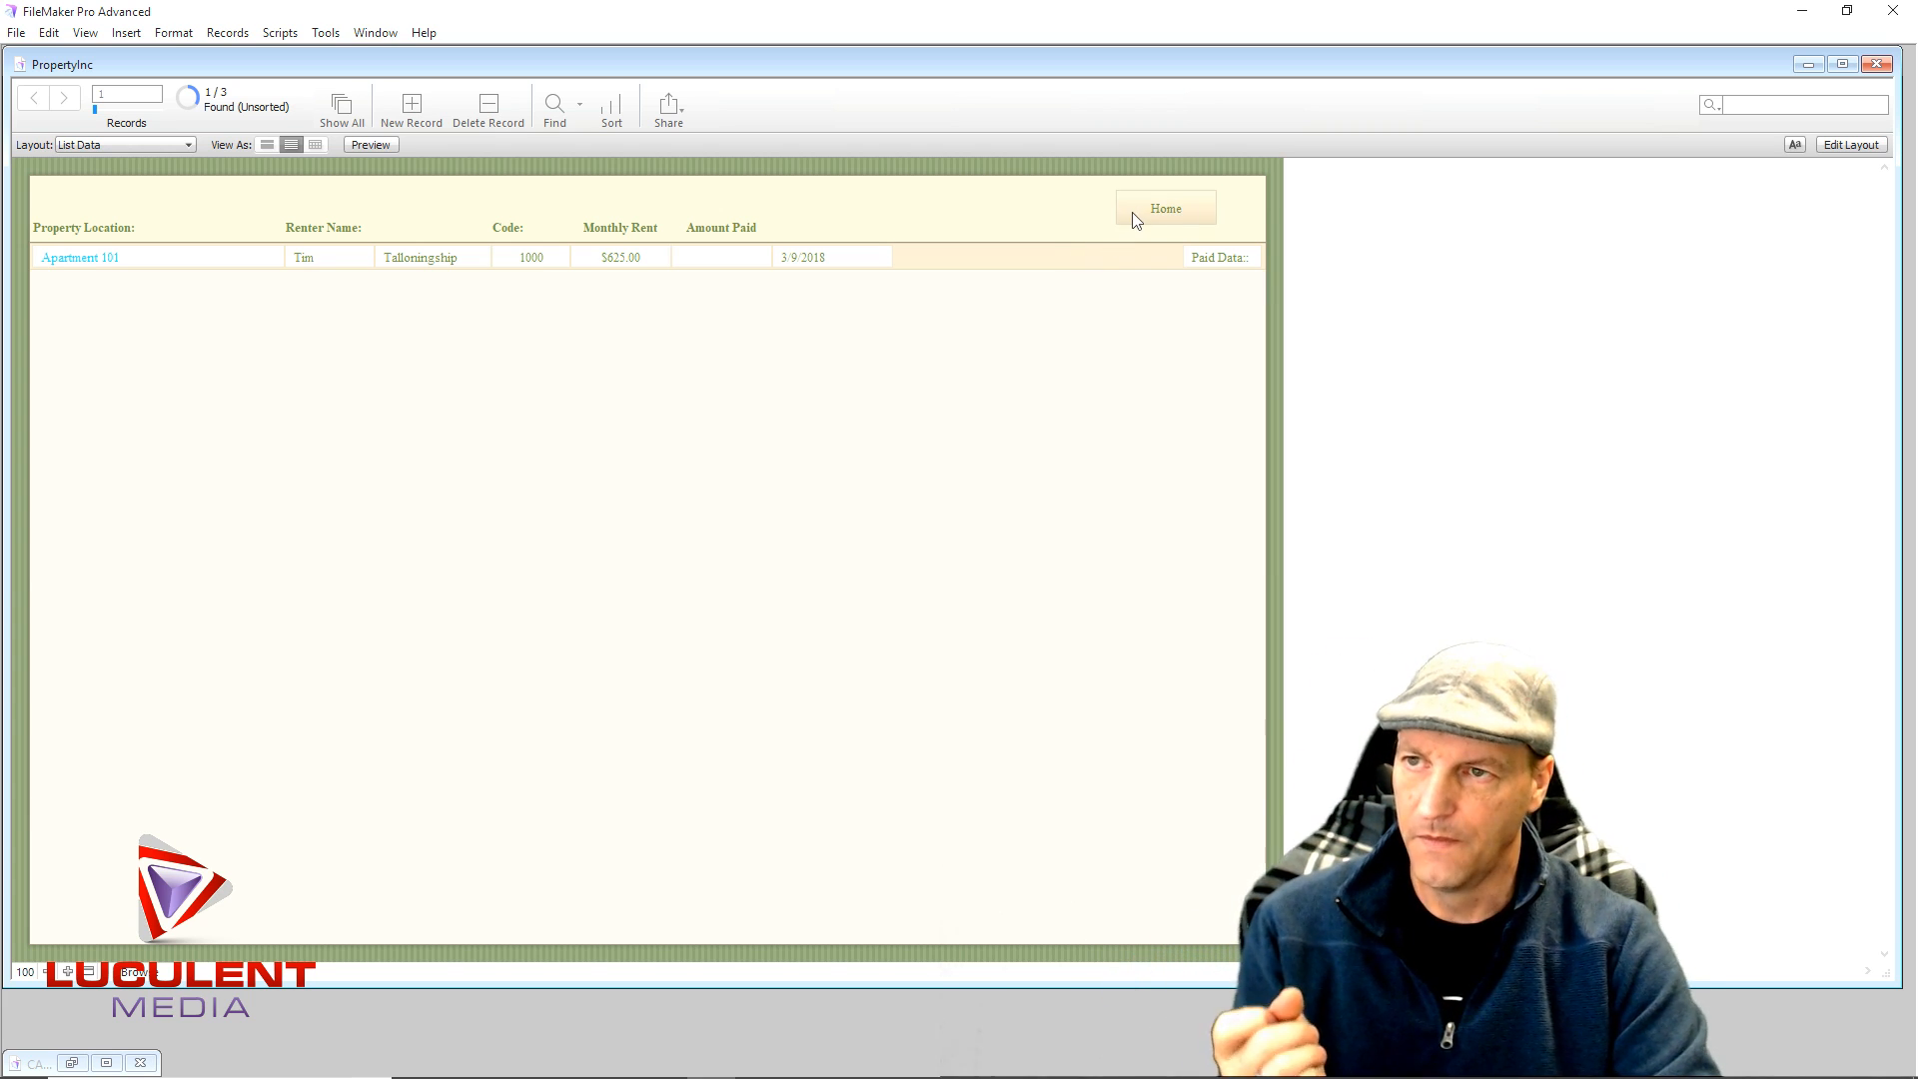
- In Layout mode, give the Home button a corner radius of 10
click(1834, 147)
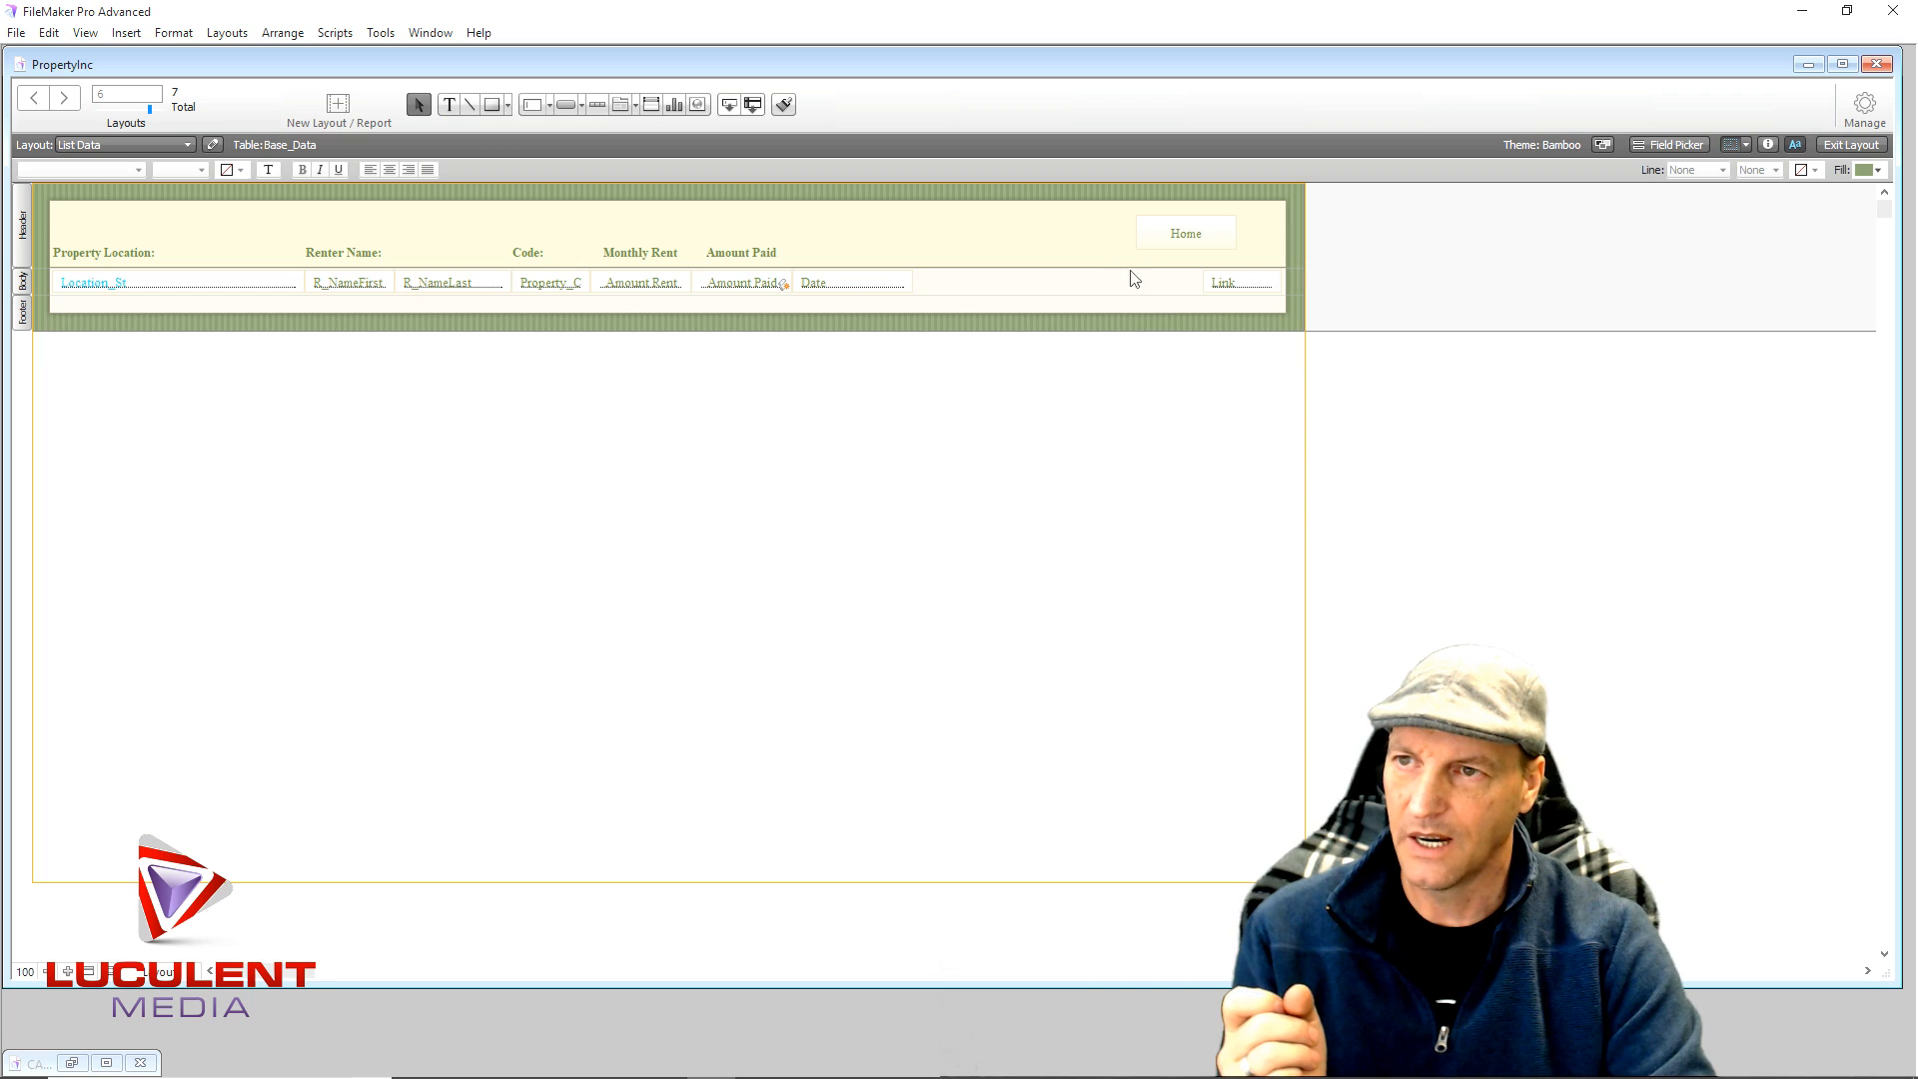
click(1156, 247)
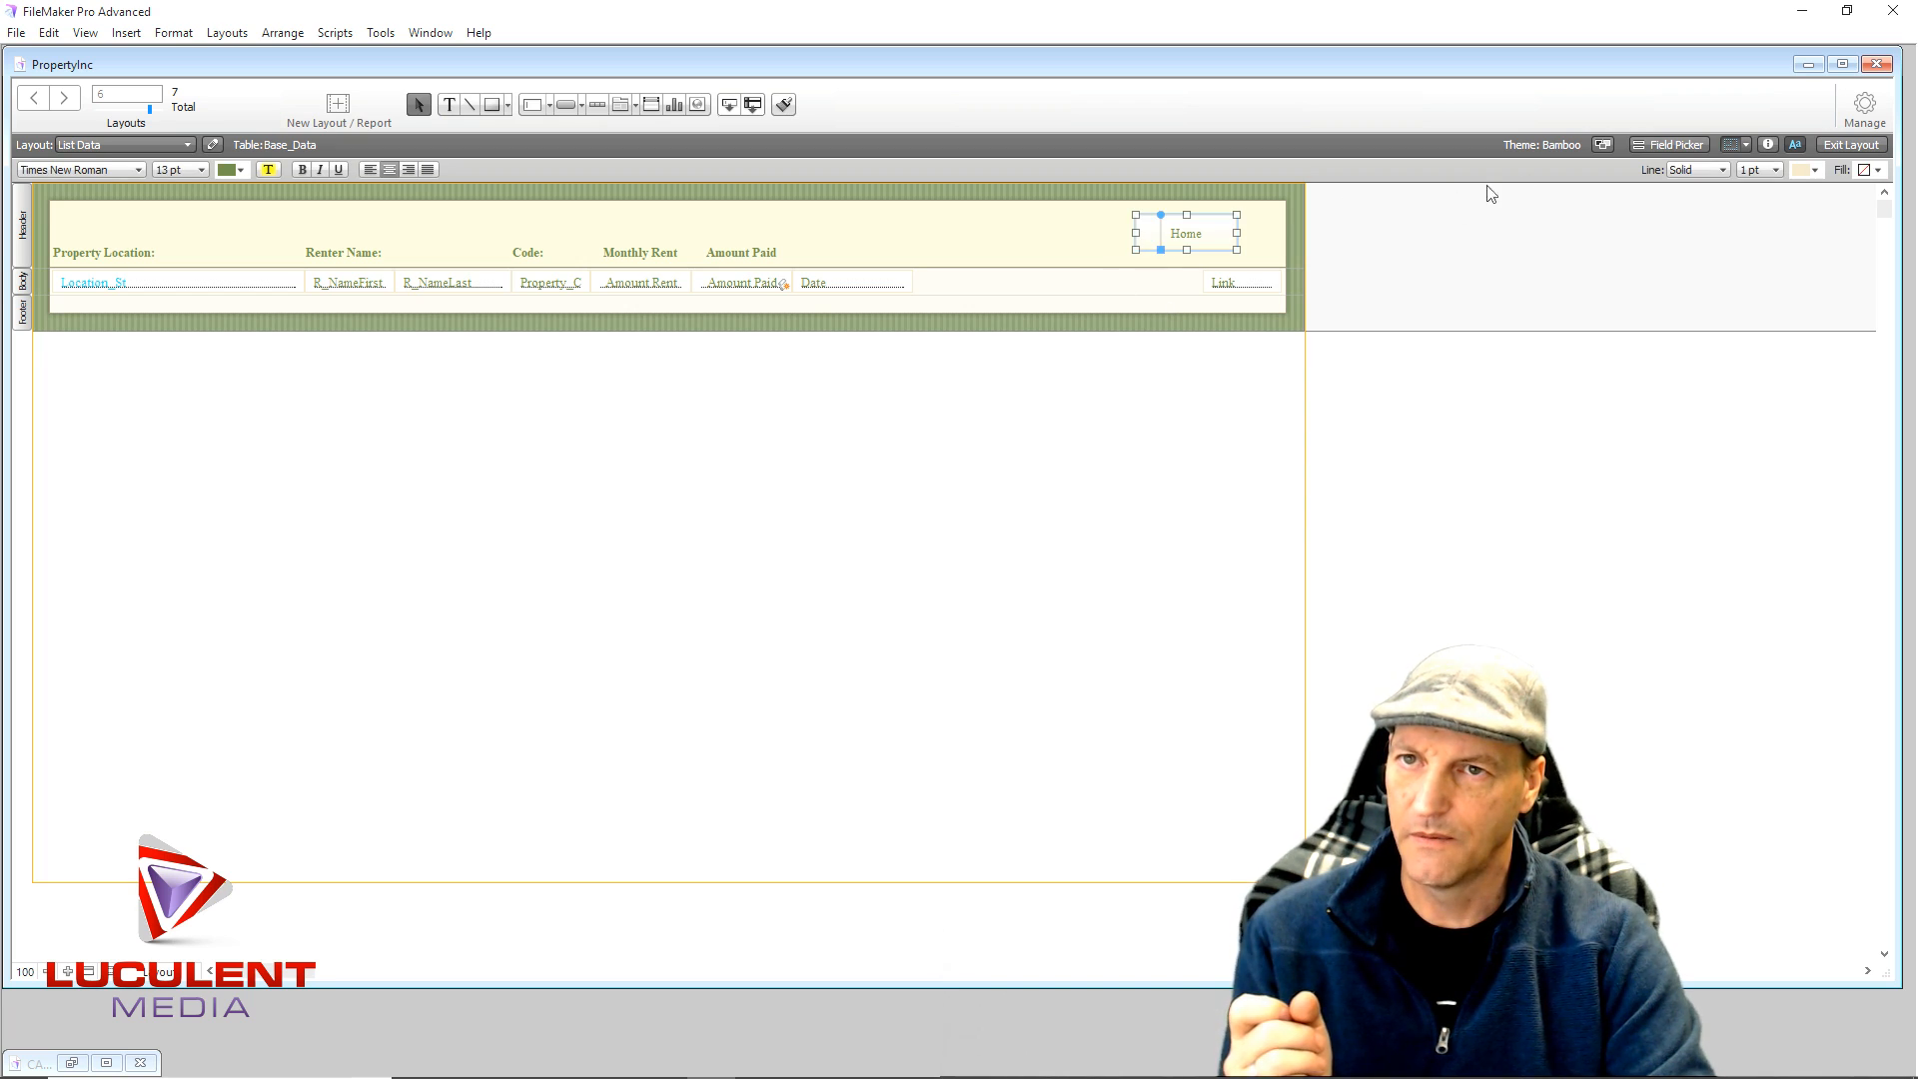
click(1767, 145)
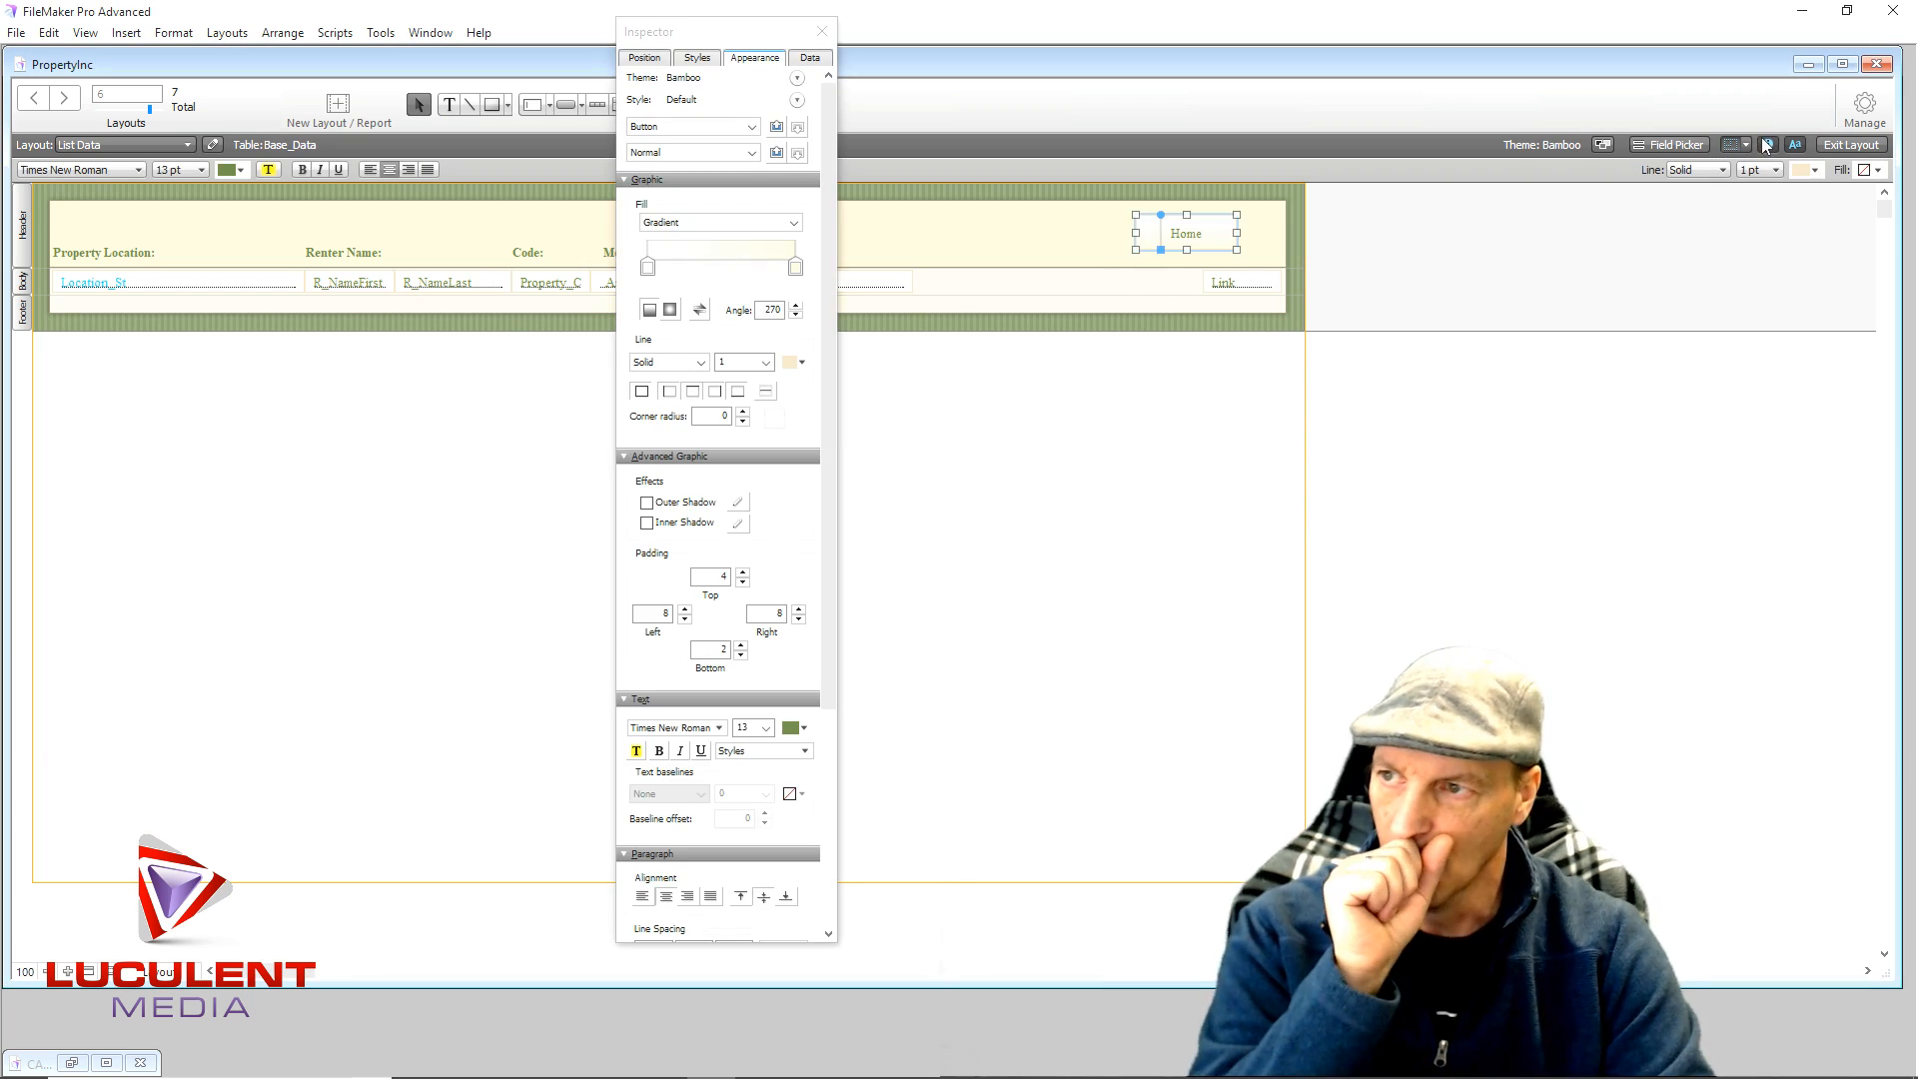
click(744, 413)
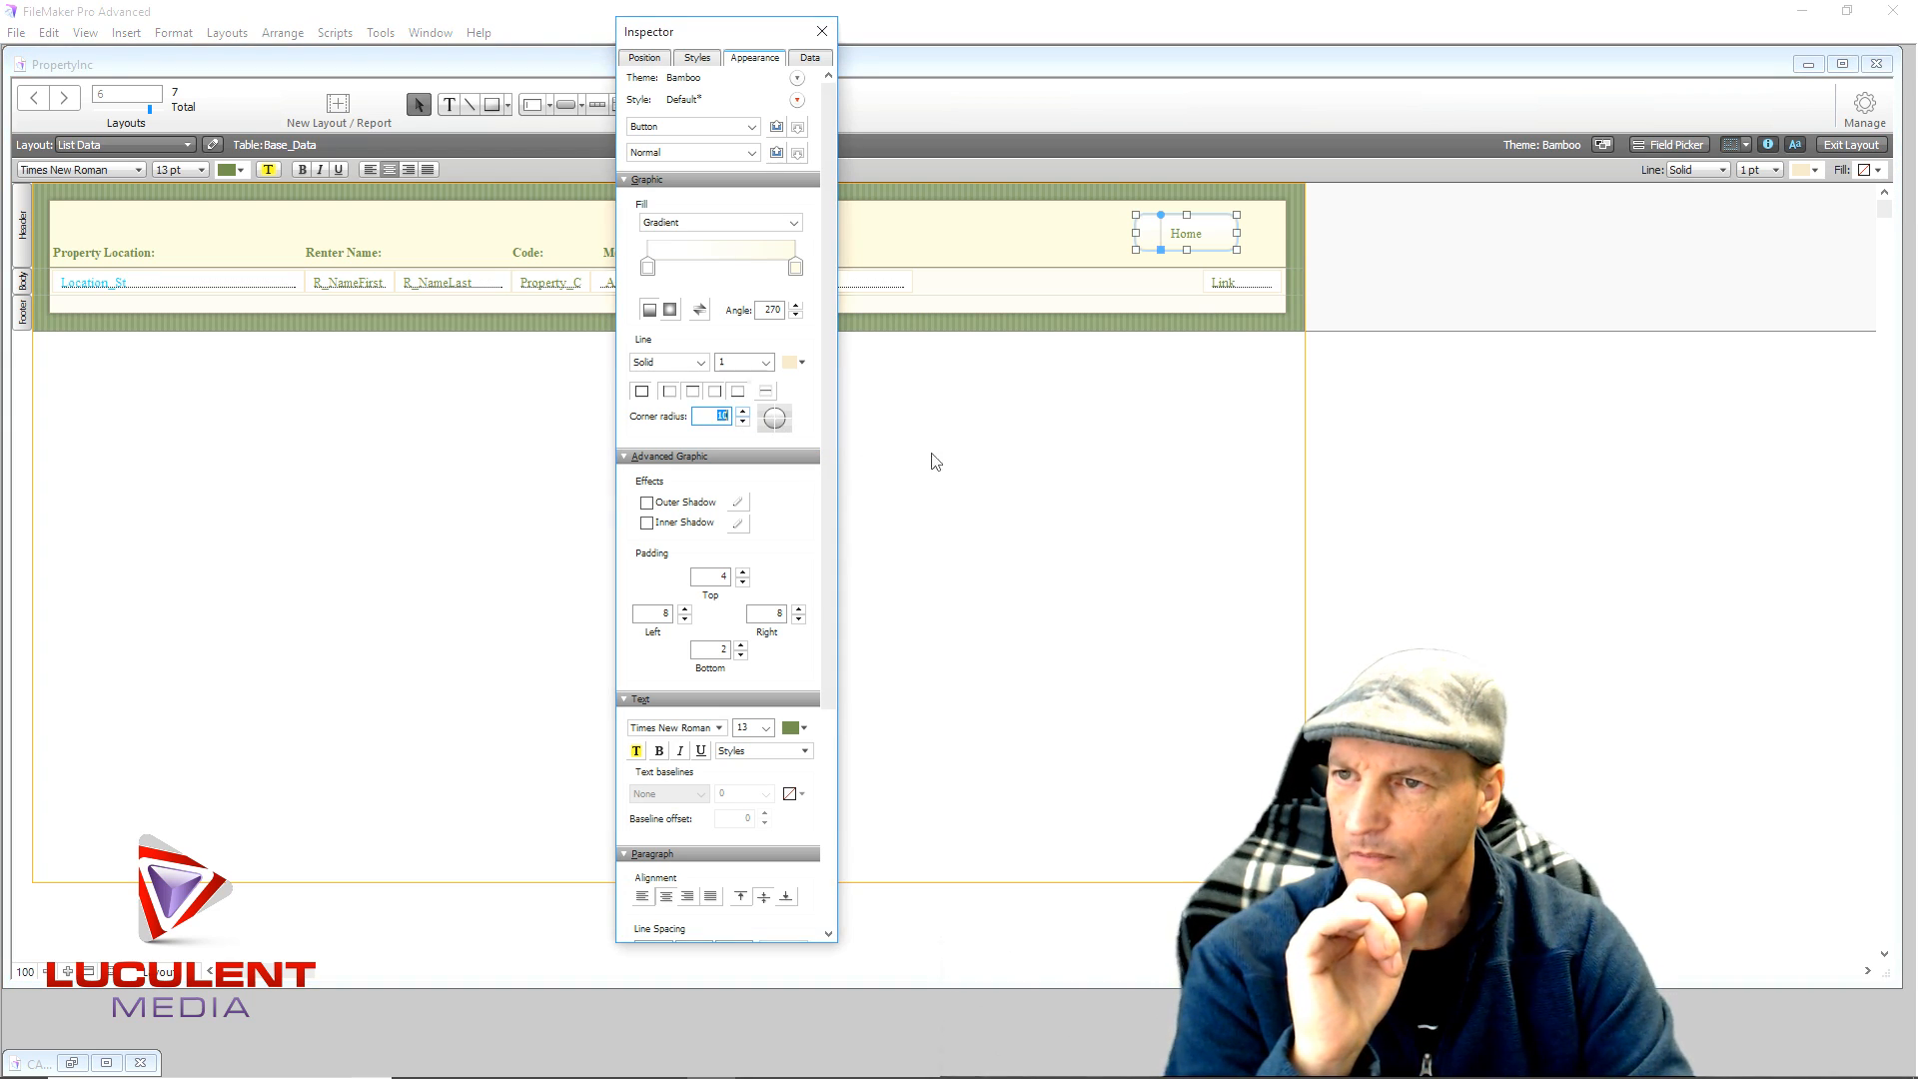
click(1100, 450)
click(1202, 248)
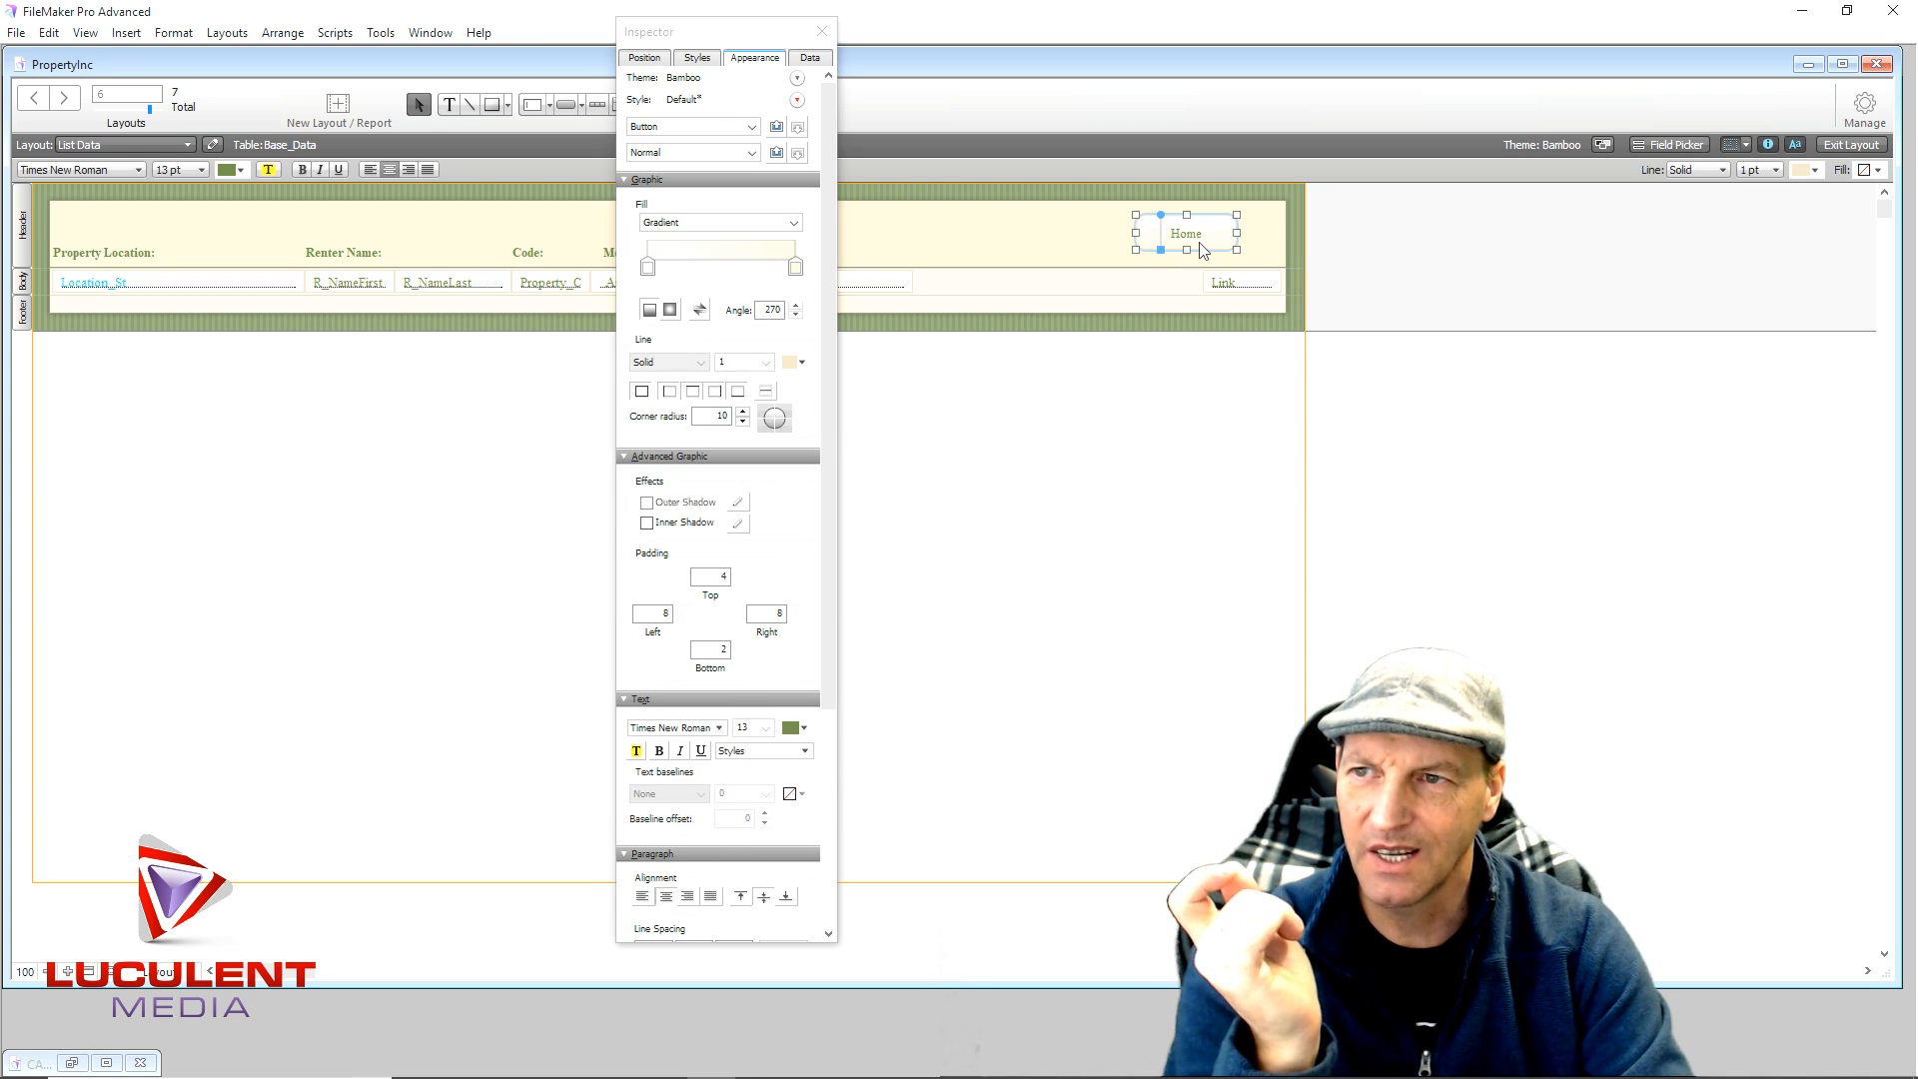
- Give the Home button a dark line colour border
click(804, 364)
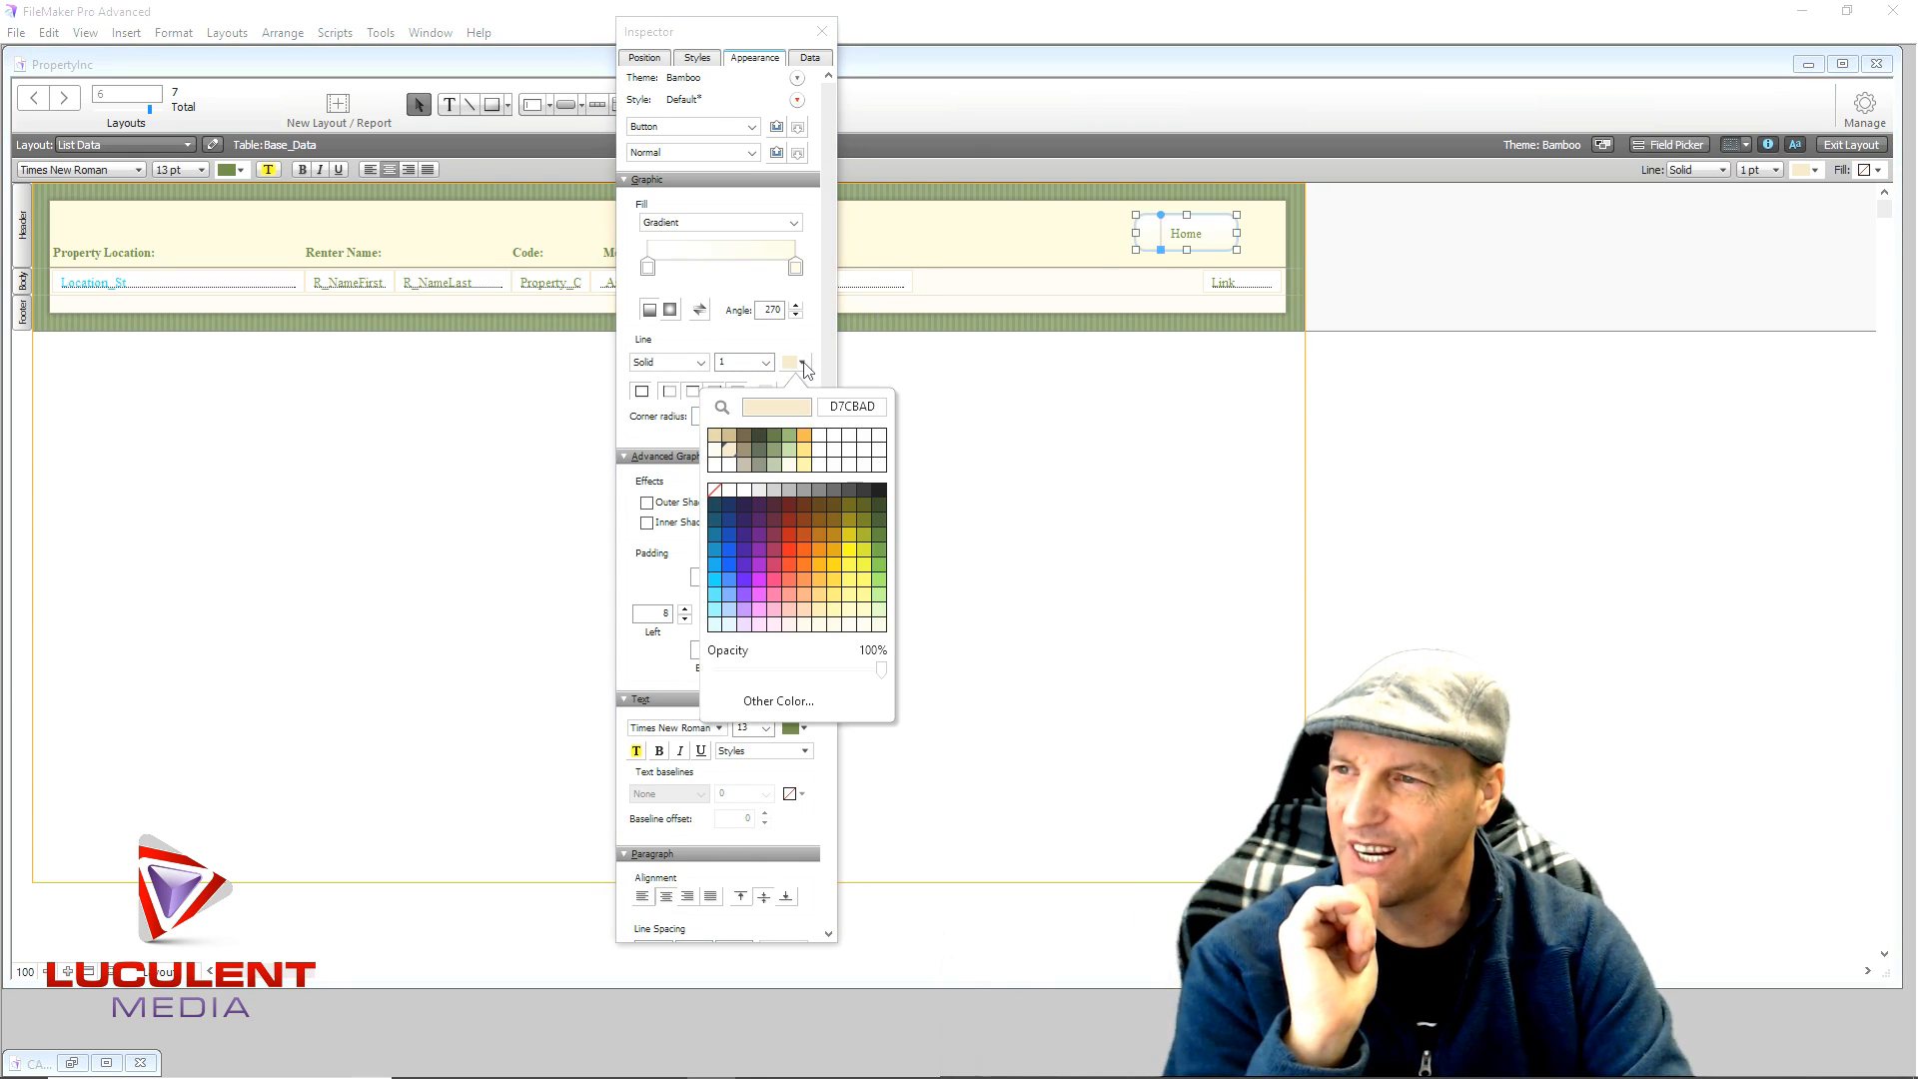
click(758, 435)
click(1171, 479)
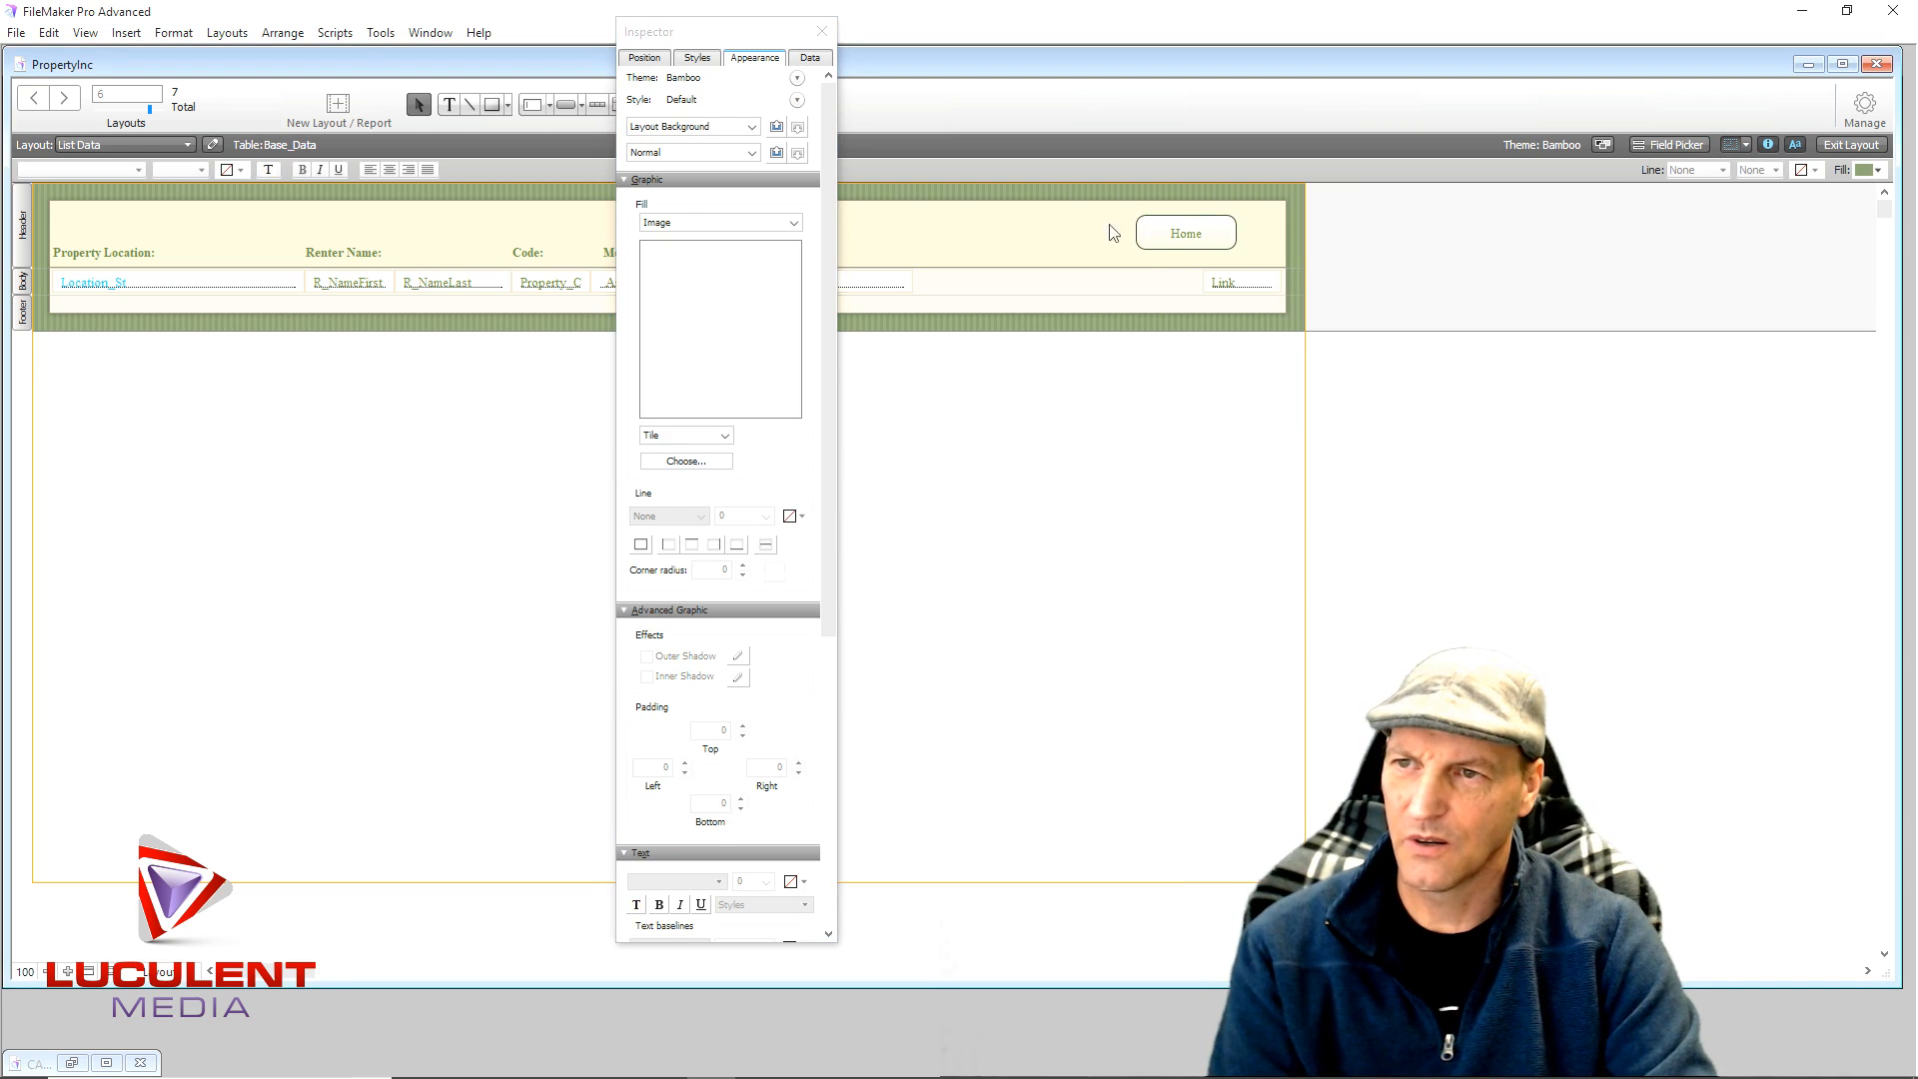
click(823, 33)
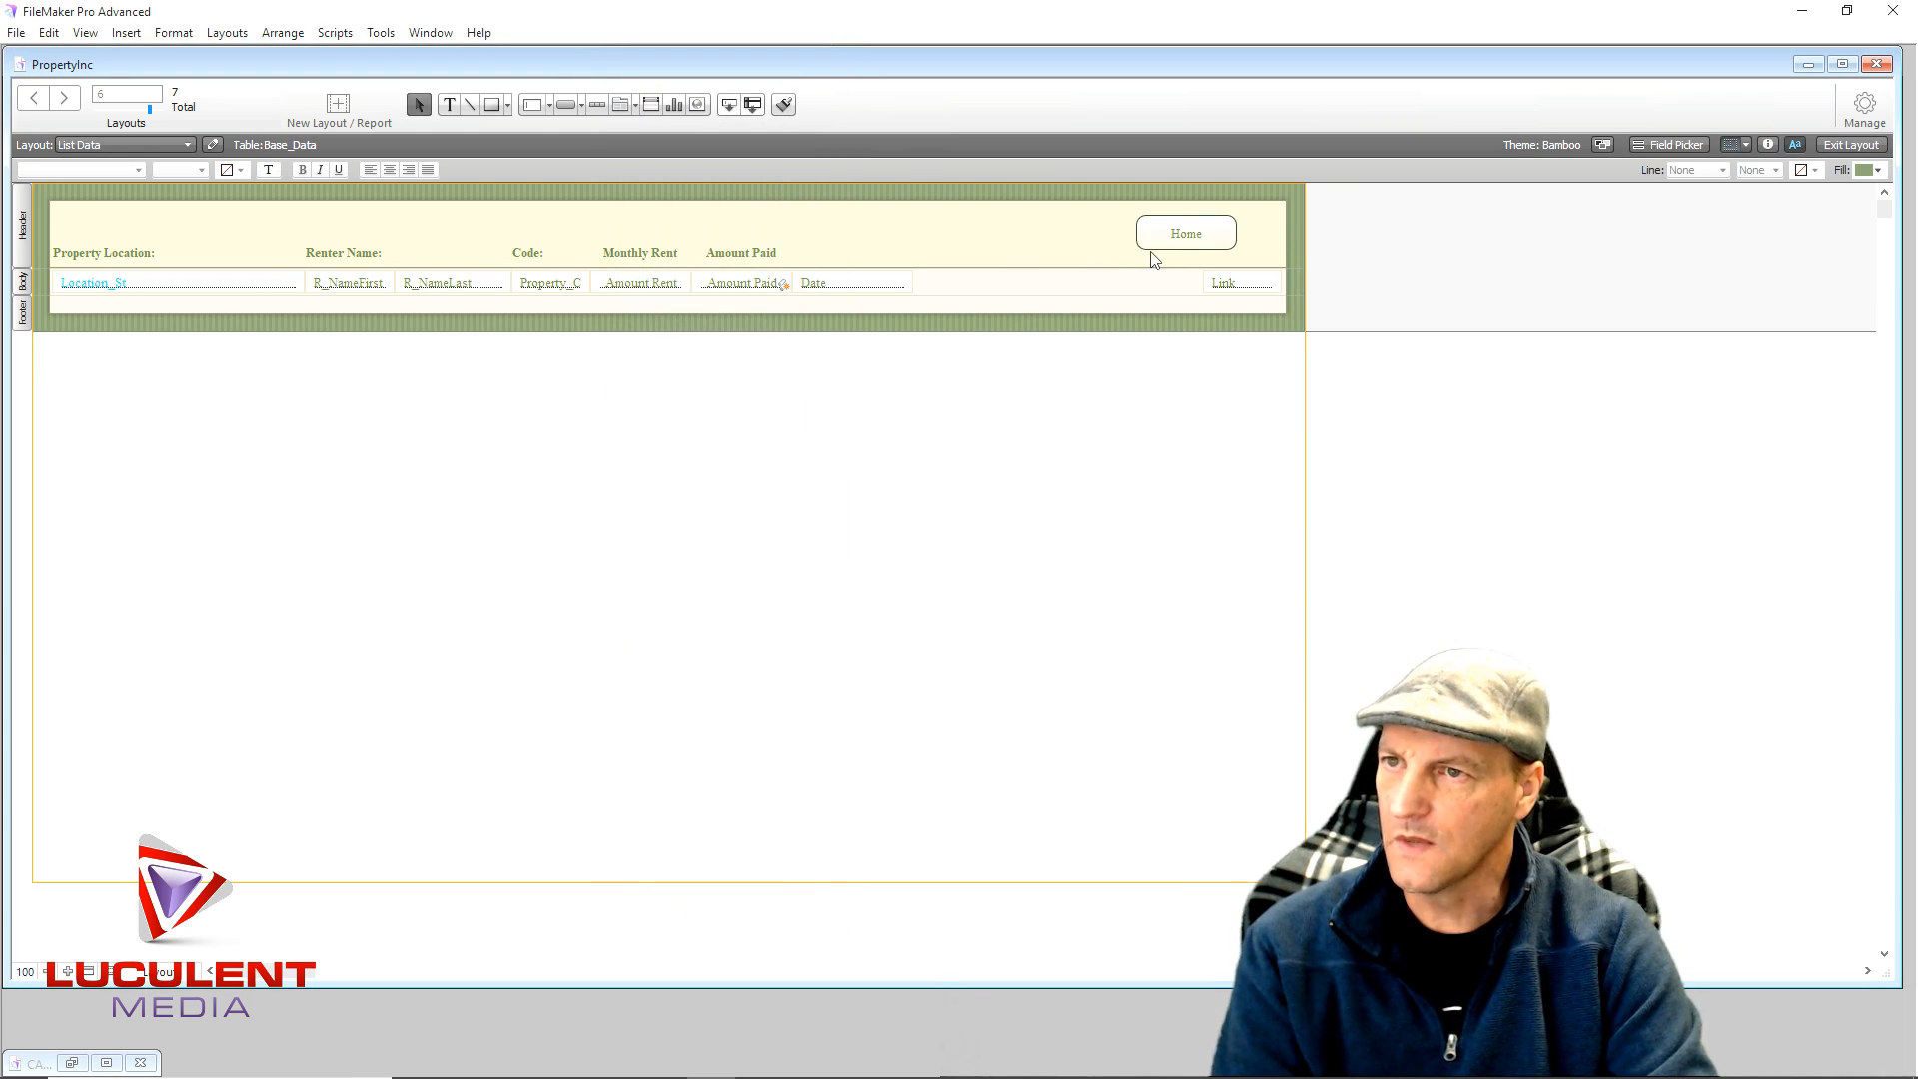
click(1161, 242)
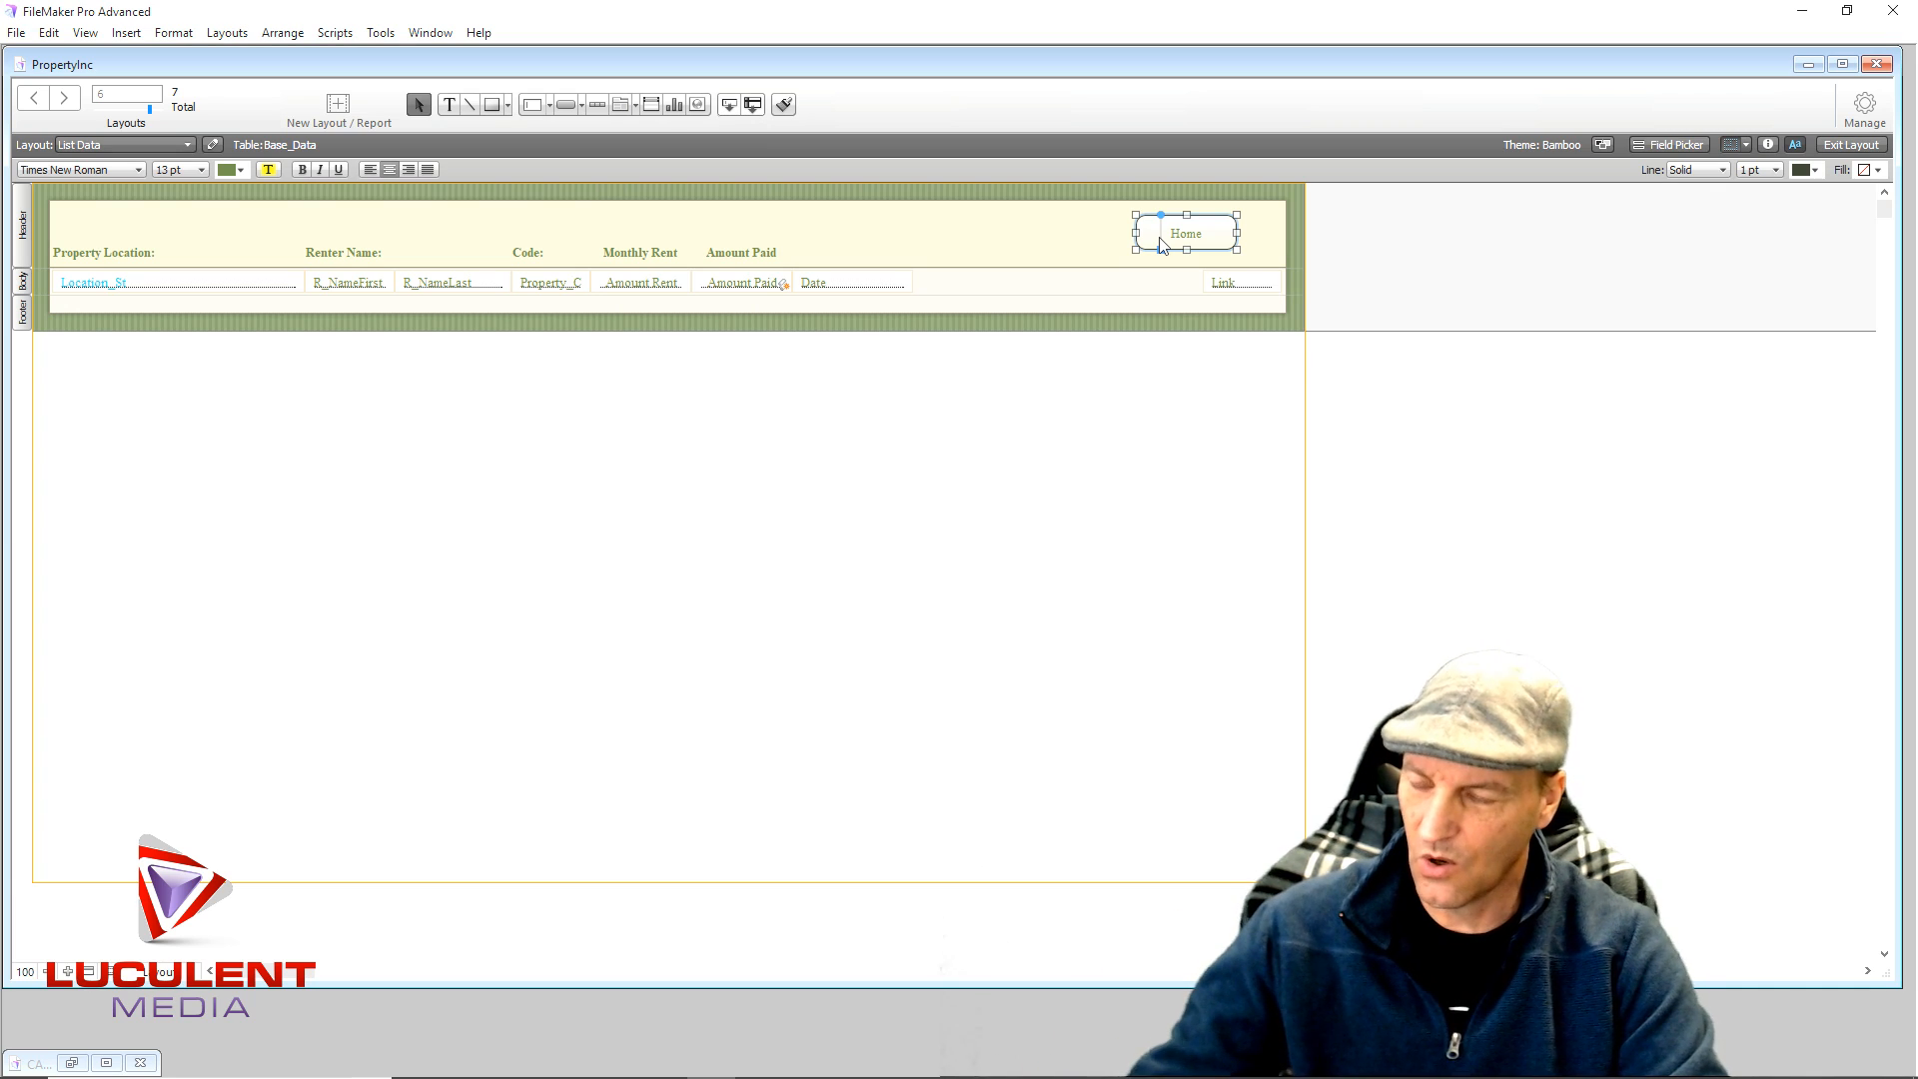
- Duplicate the Home button and relabel the middle copy Show All with action Do Nothing
drag(1146, 237, 920, 236)
click(876, 251)
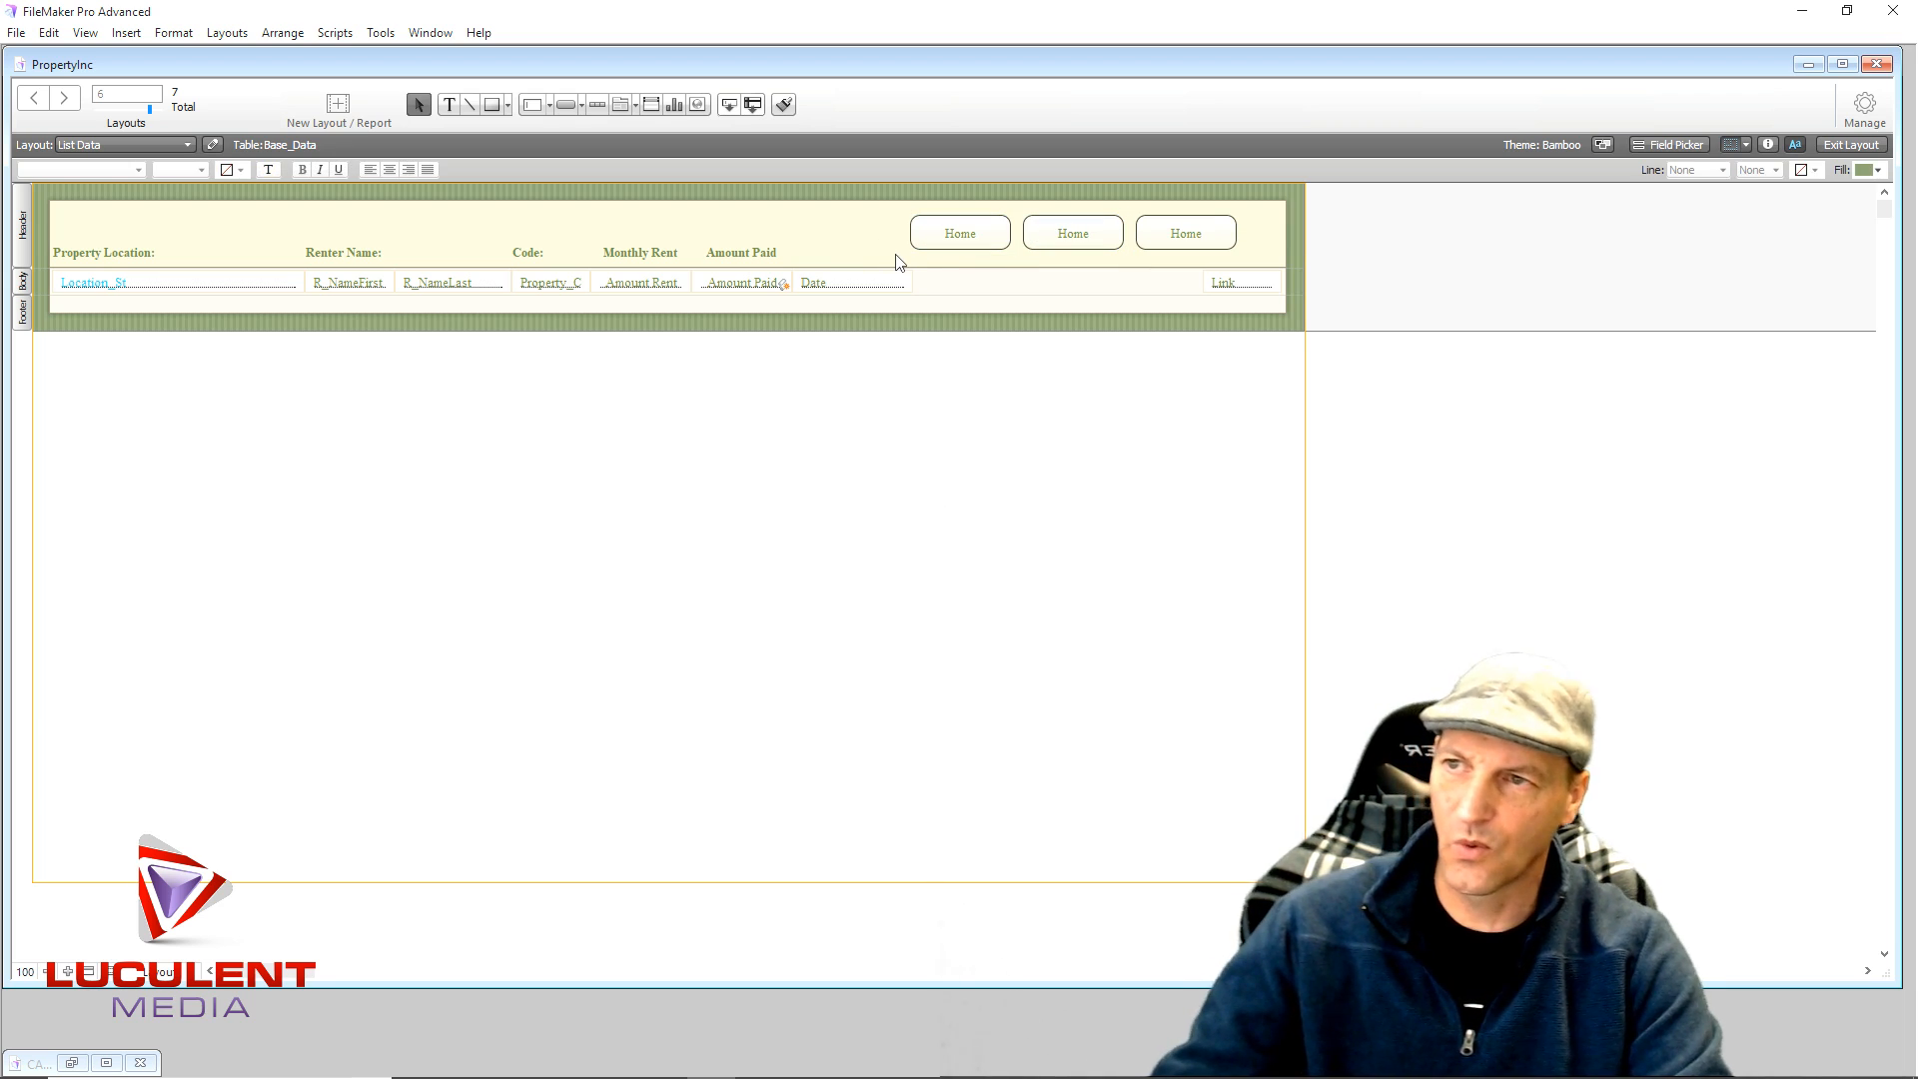
double_click(1106, 243)
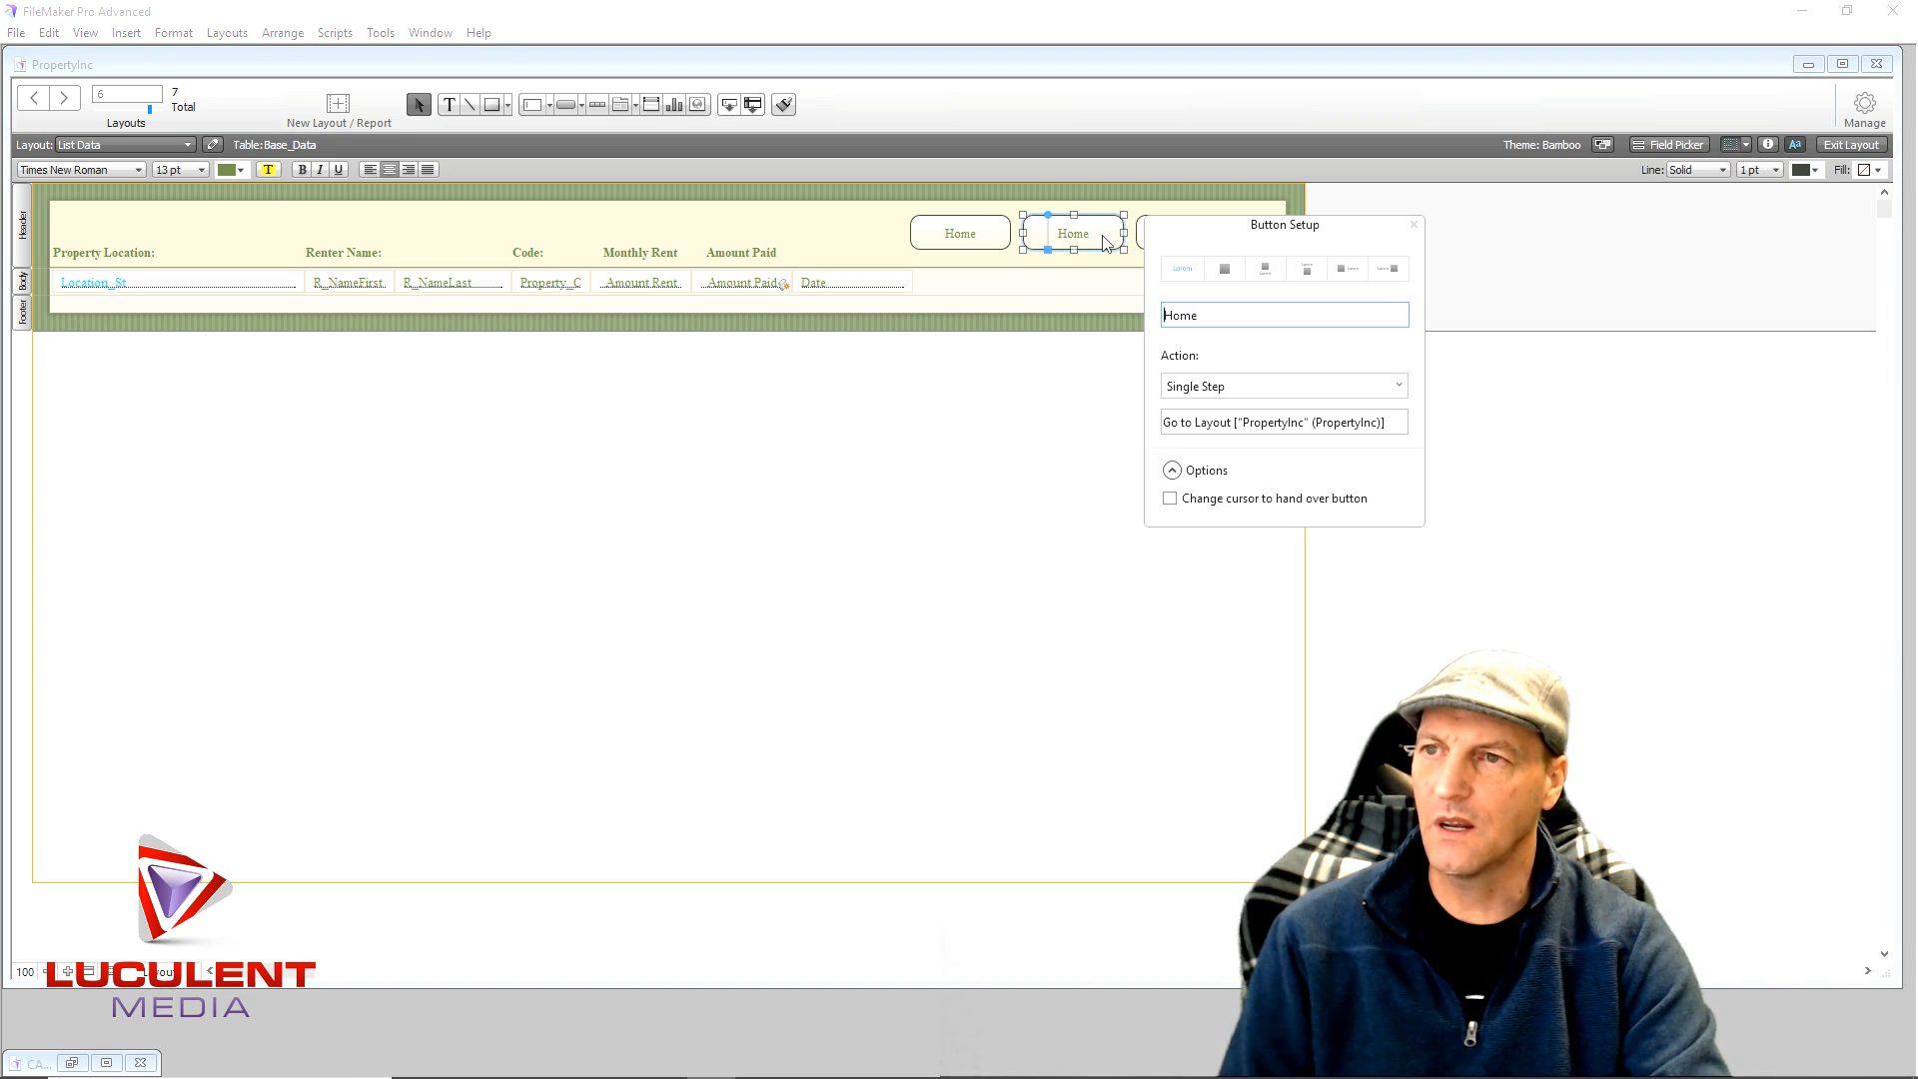
double_click(1165, 314)
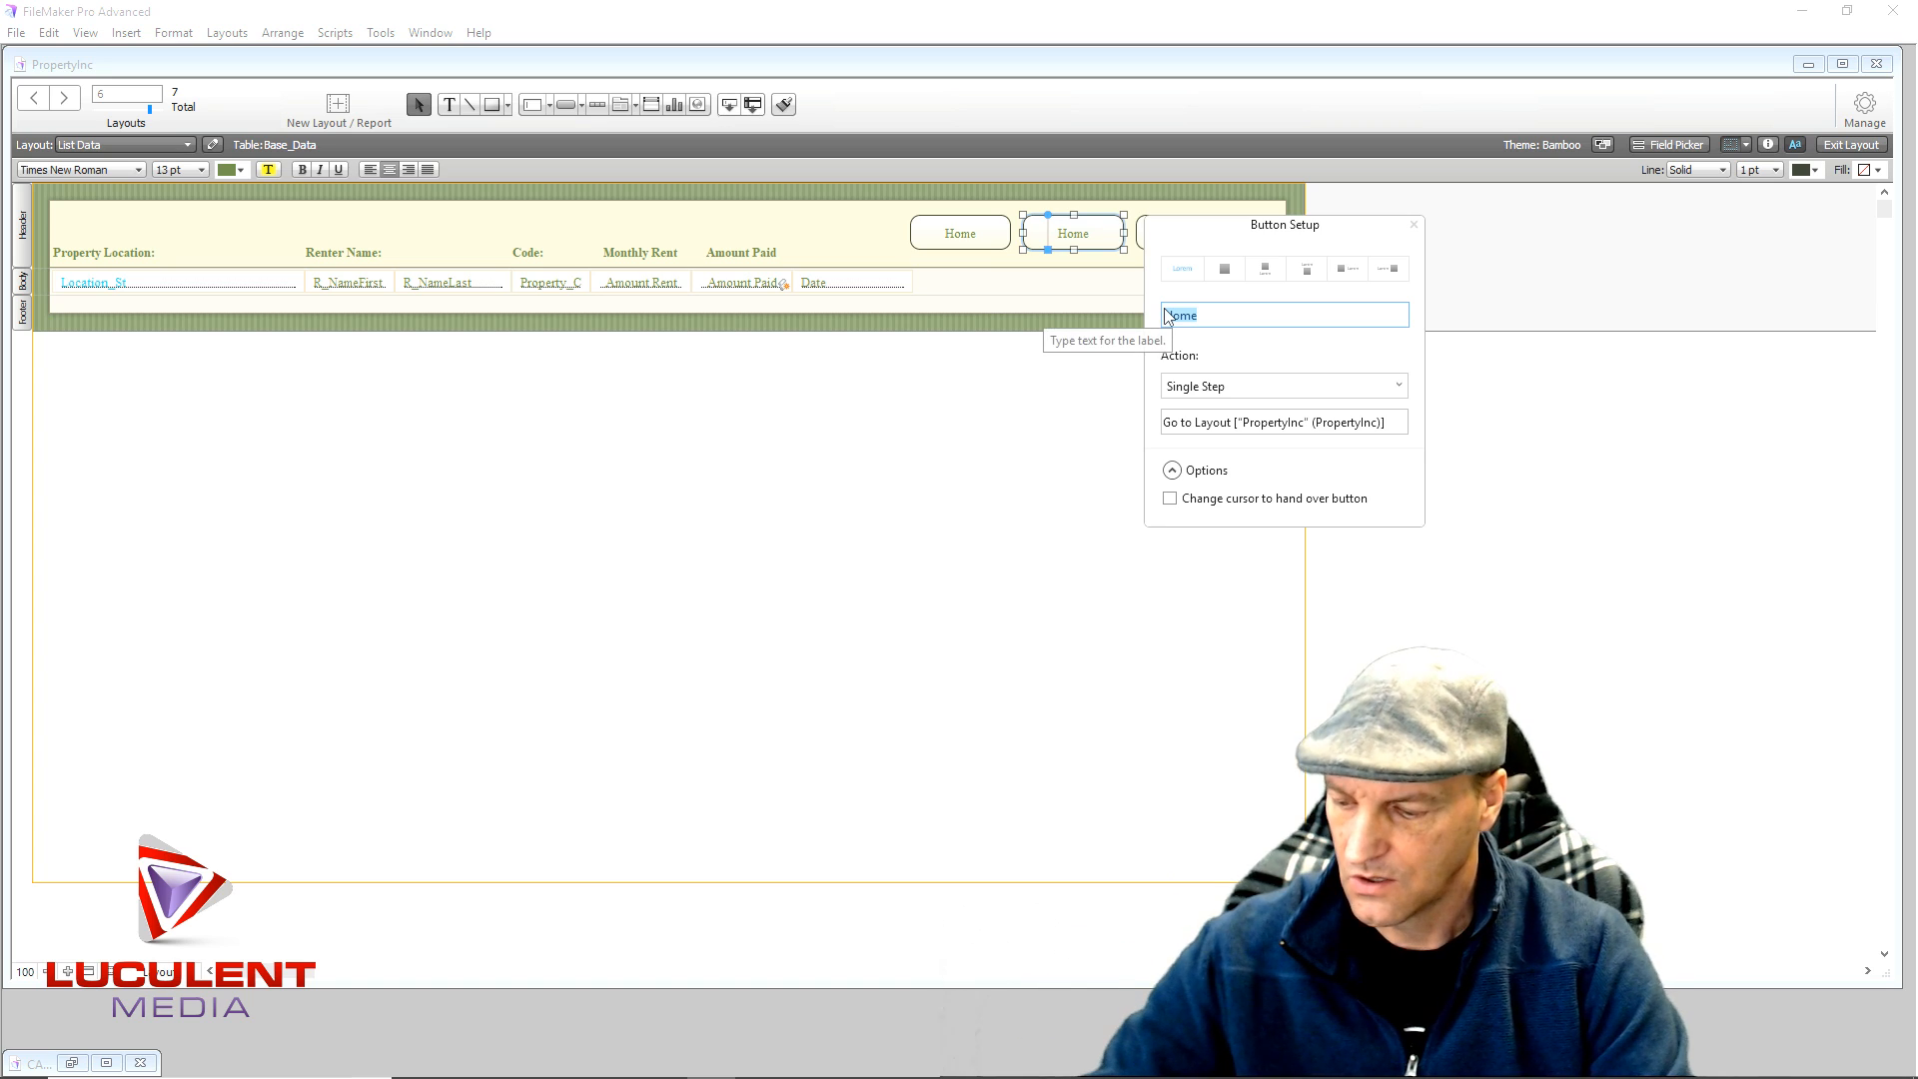
text(Show All)
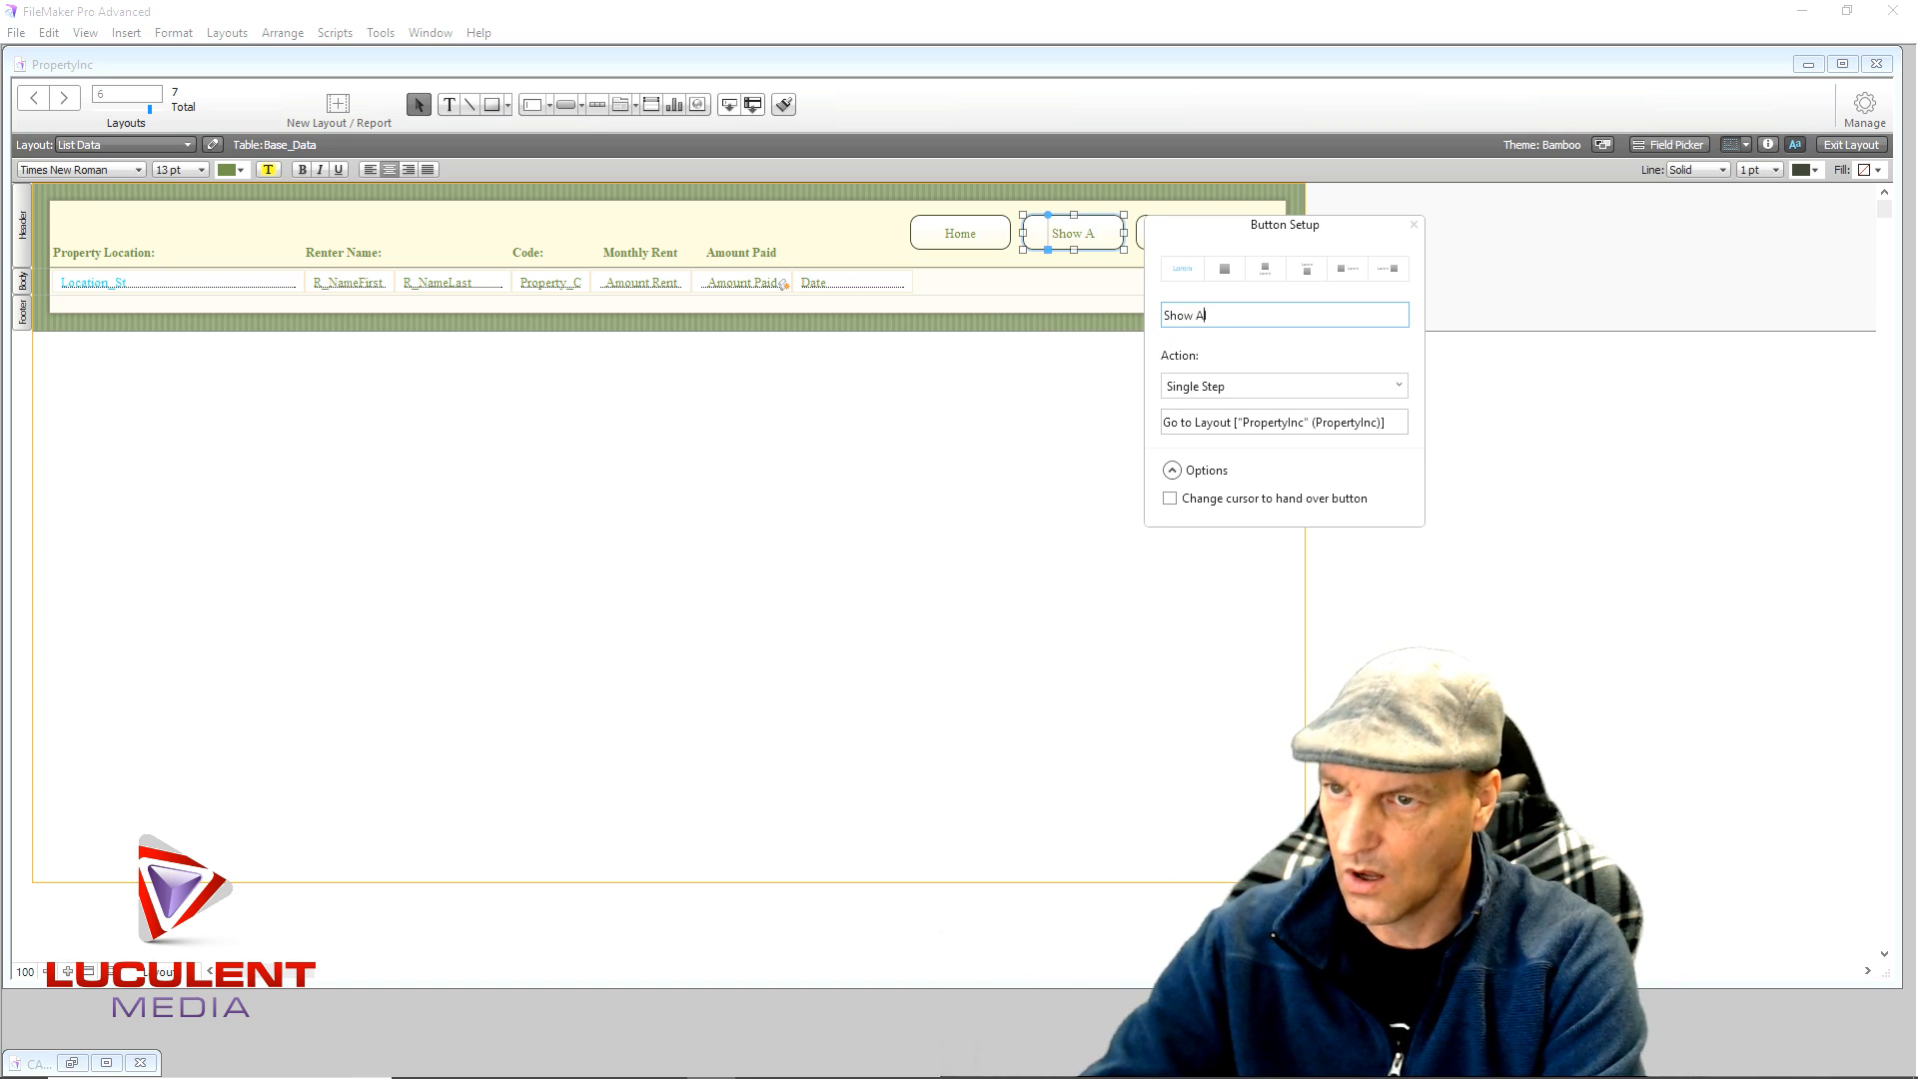
click(1251, 392)
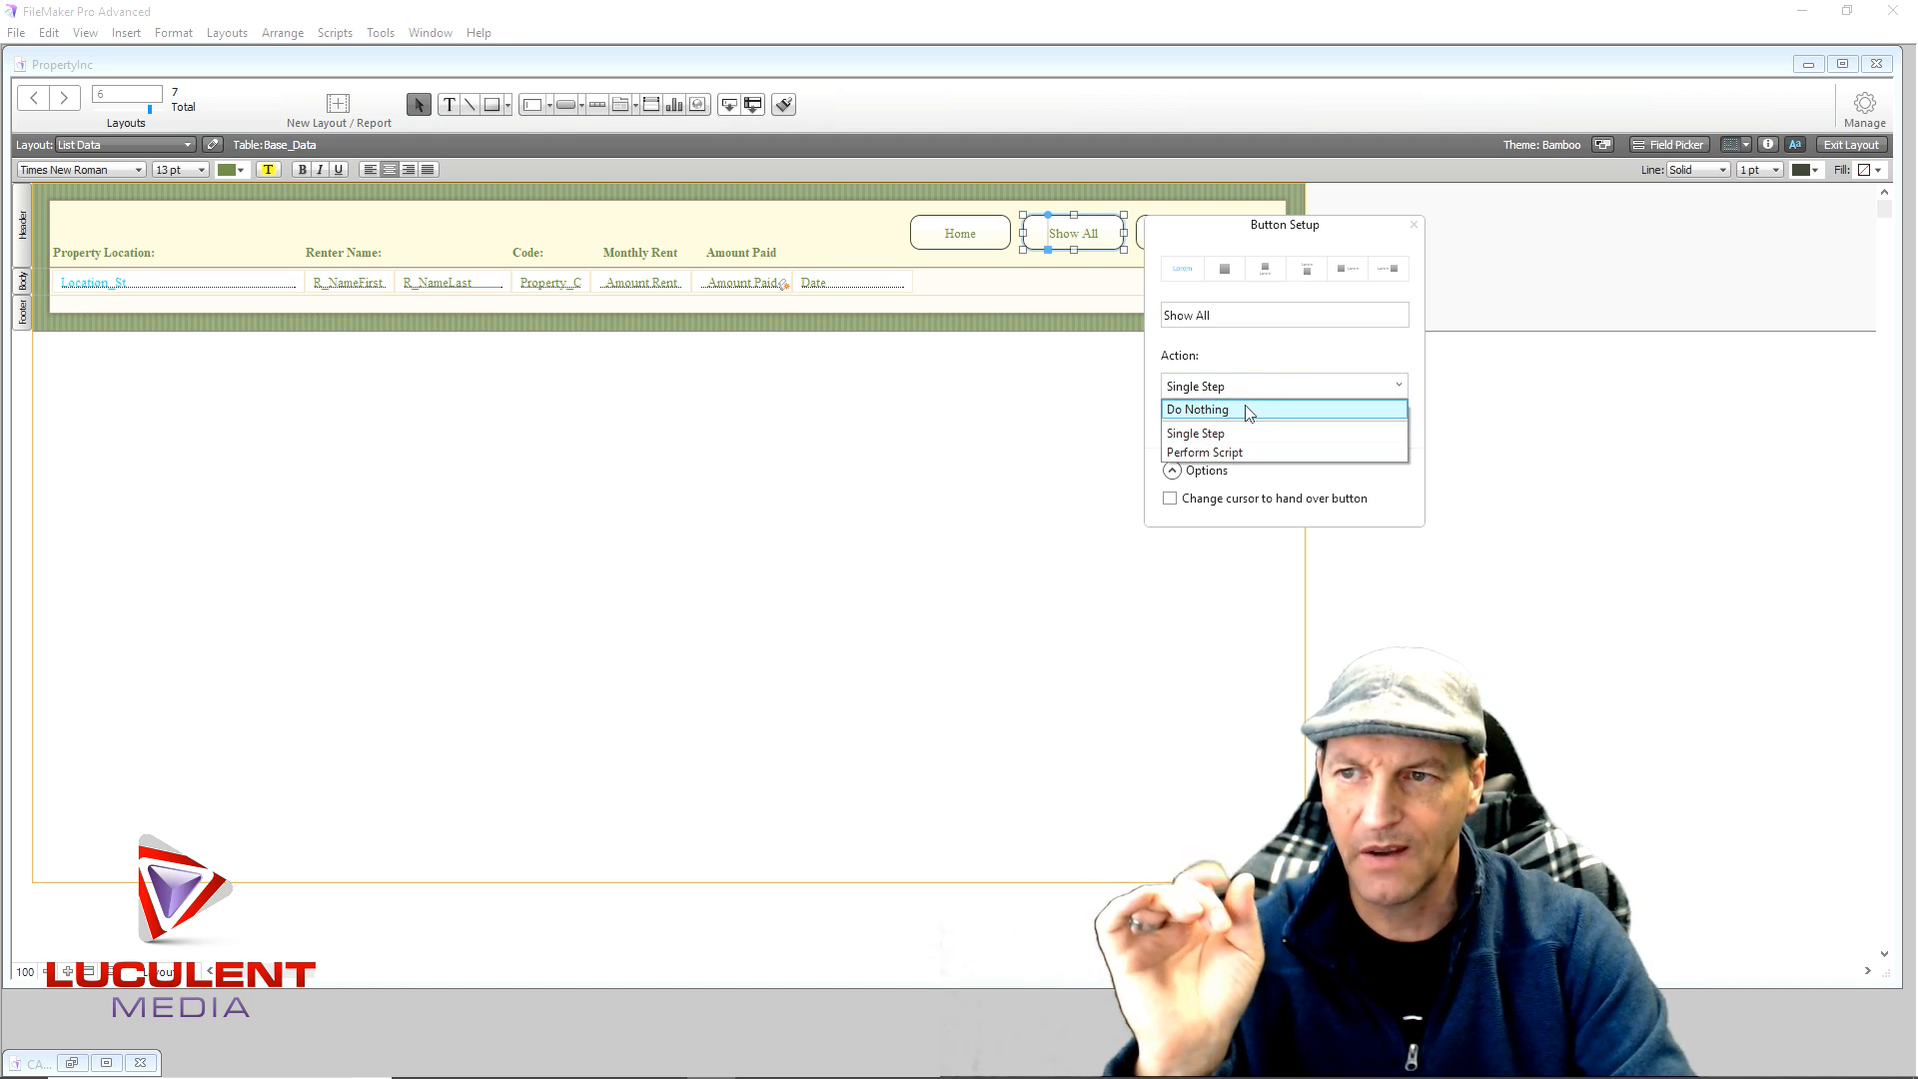
click(1252, 410)
click(1079, 494)
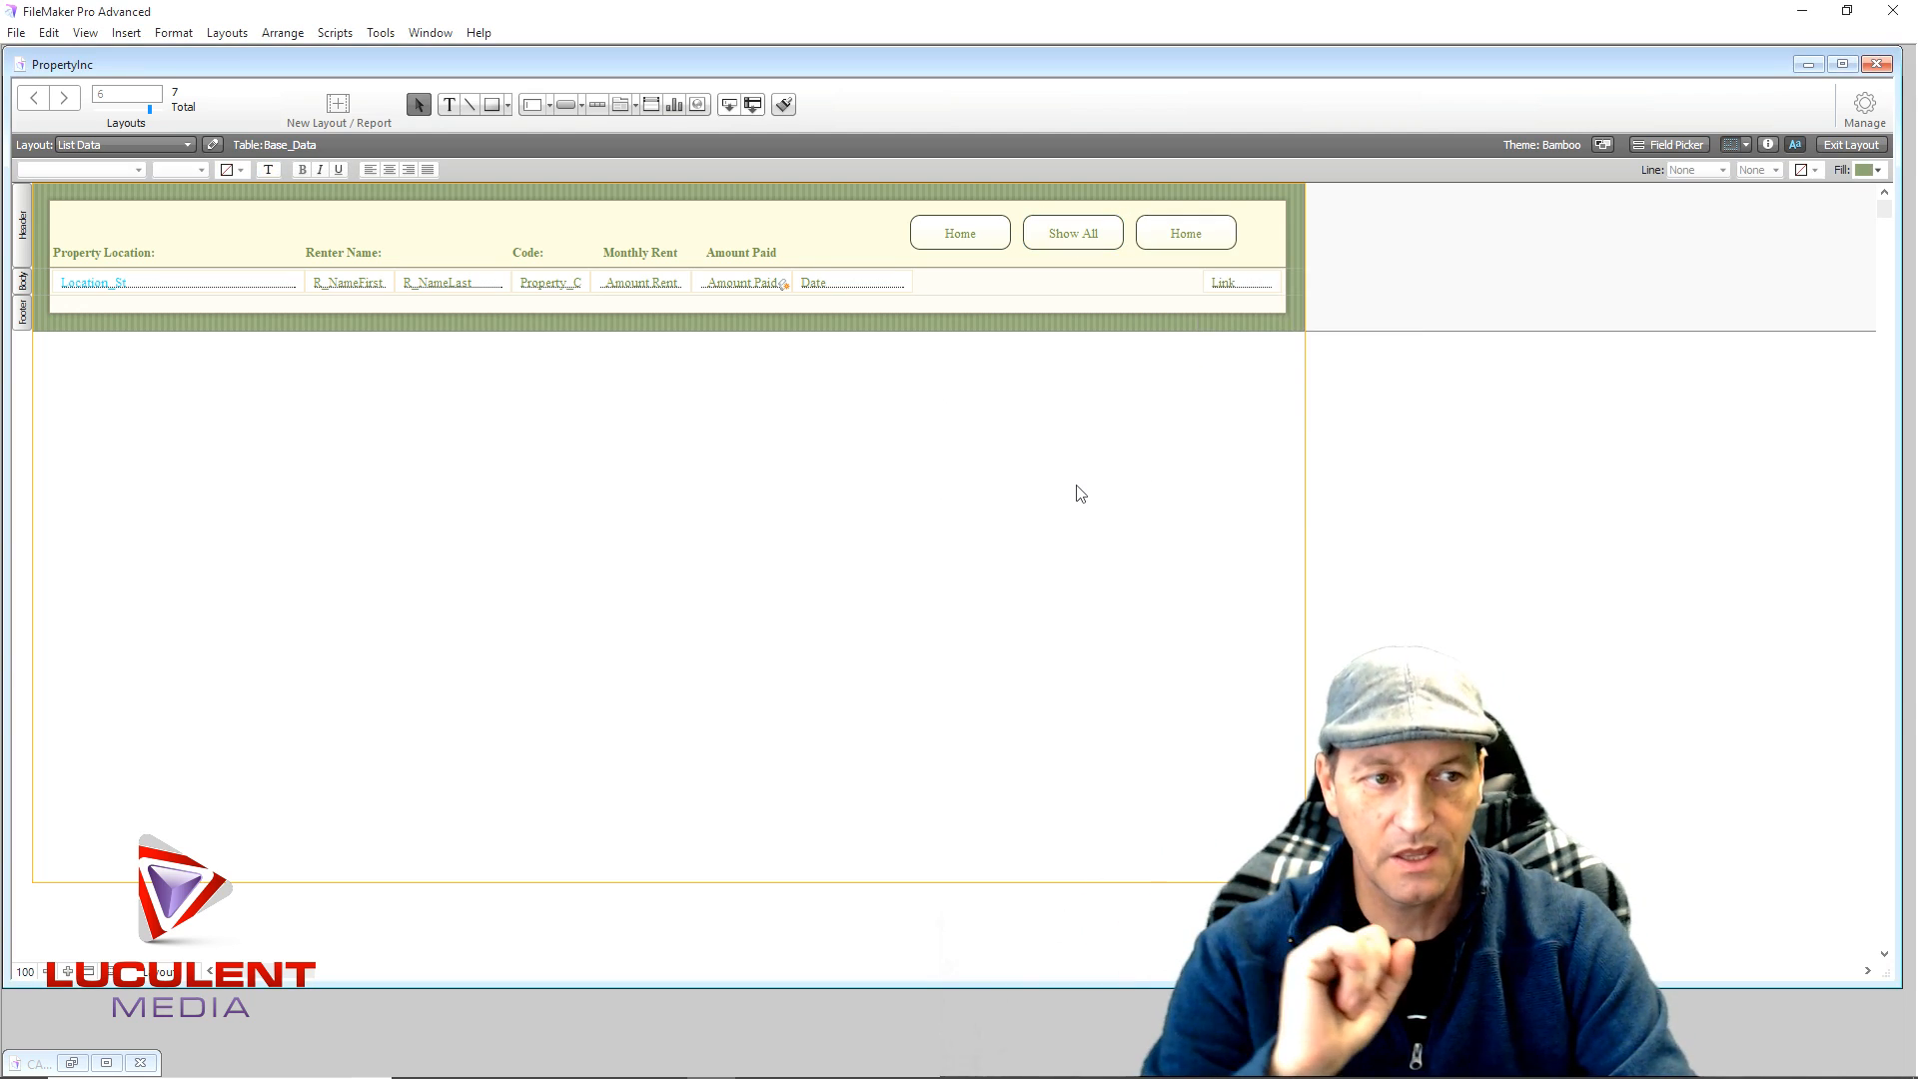
- Review the left Home button's setup and actions, closing without changes
click(1003, 237)
right_click(982, 243)
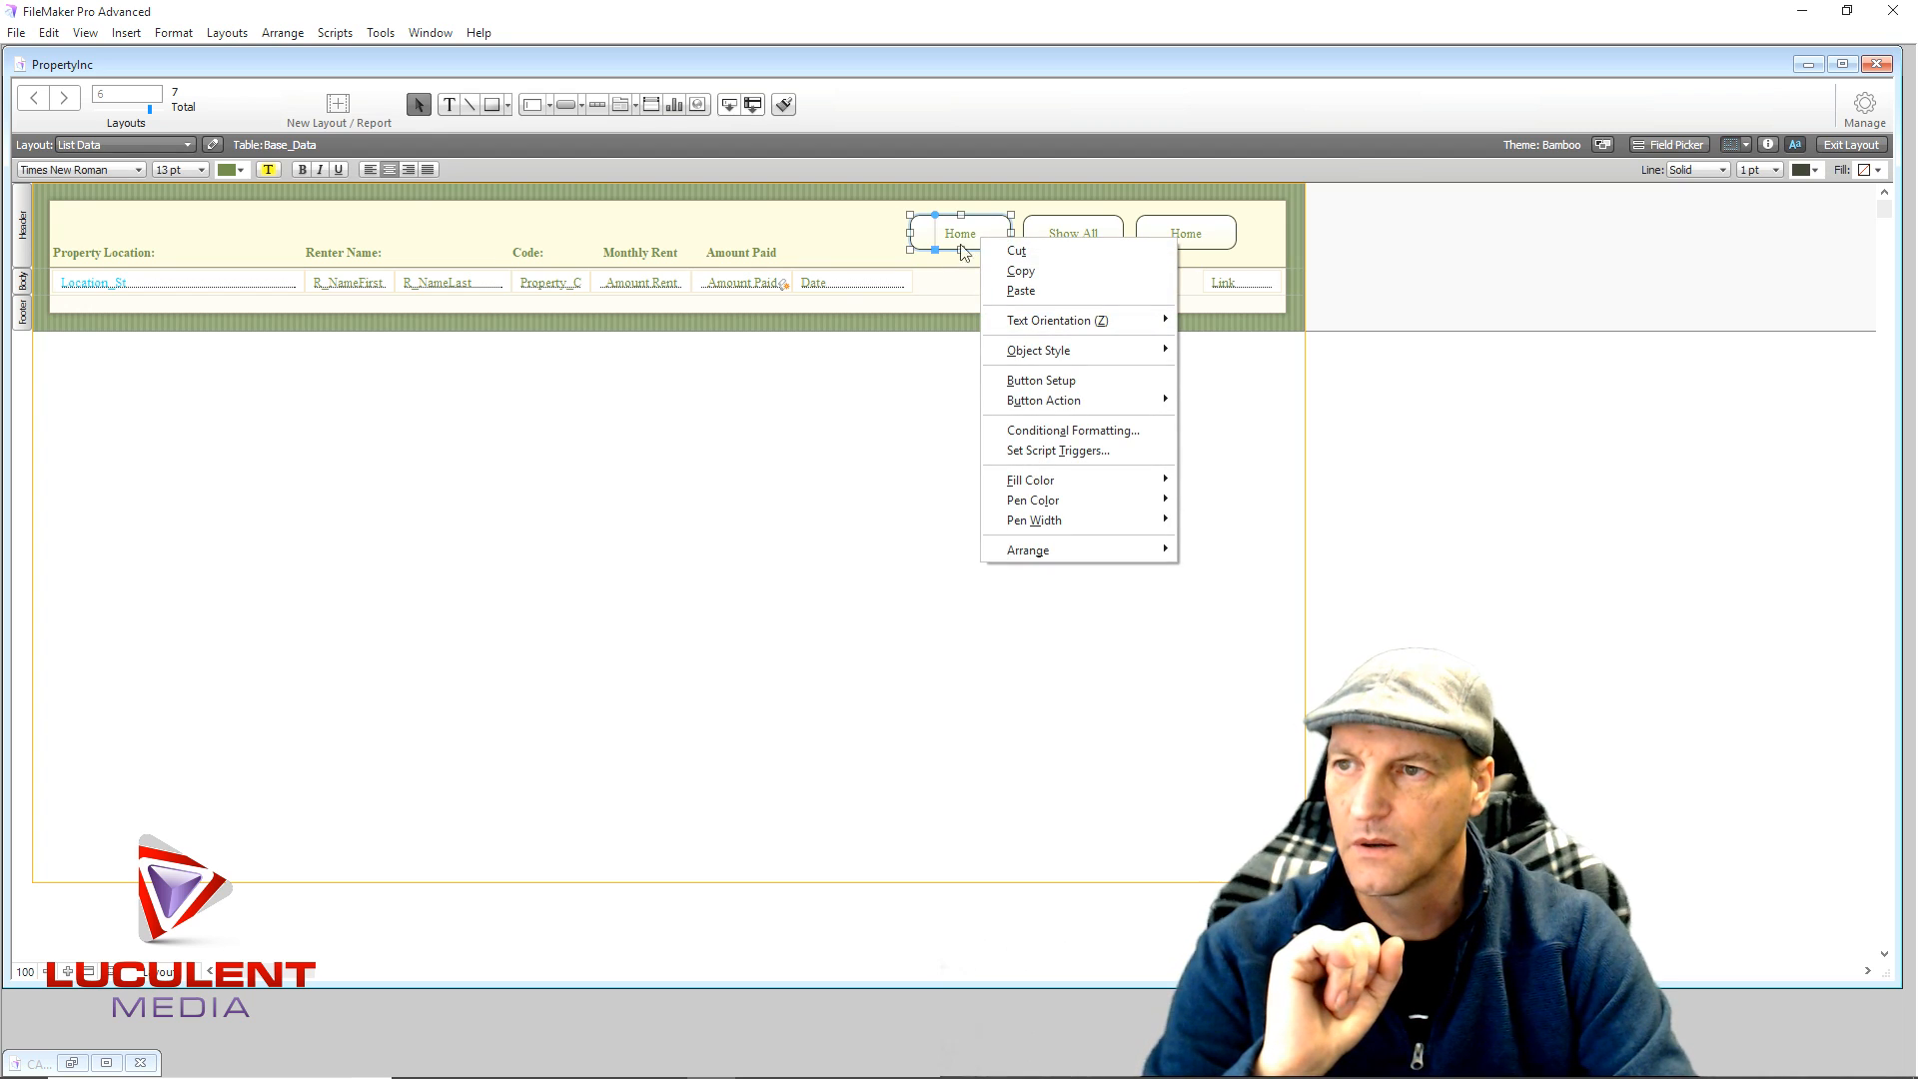
click(953, 392)
click(1003, 240)
double_click(1005, 247)
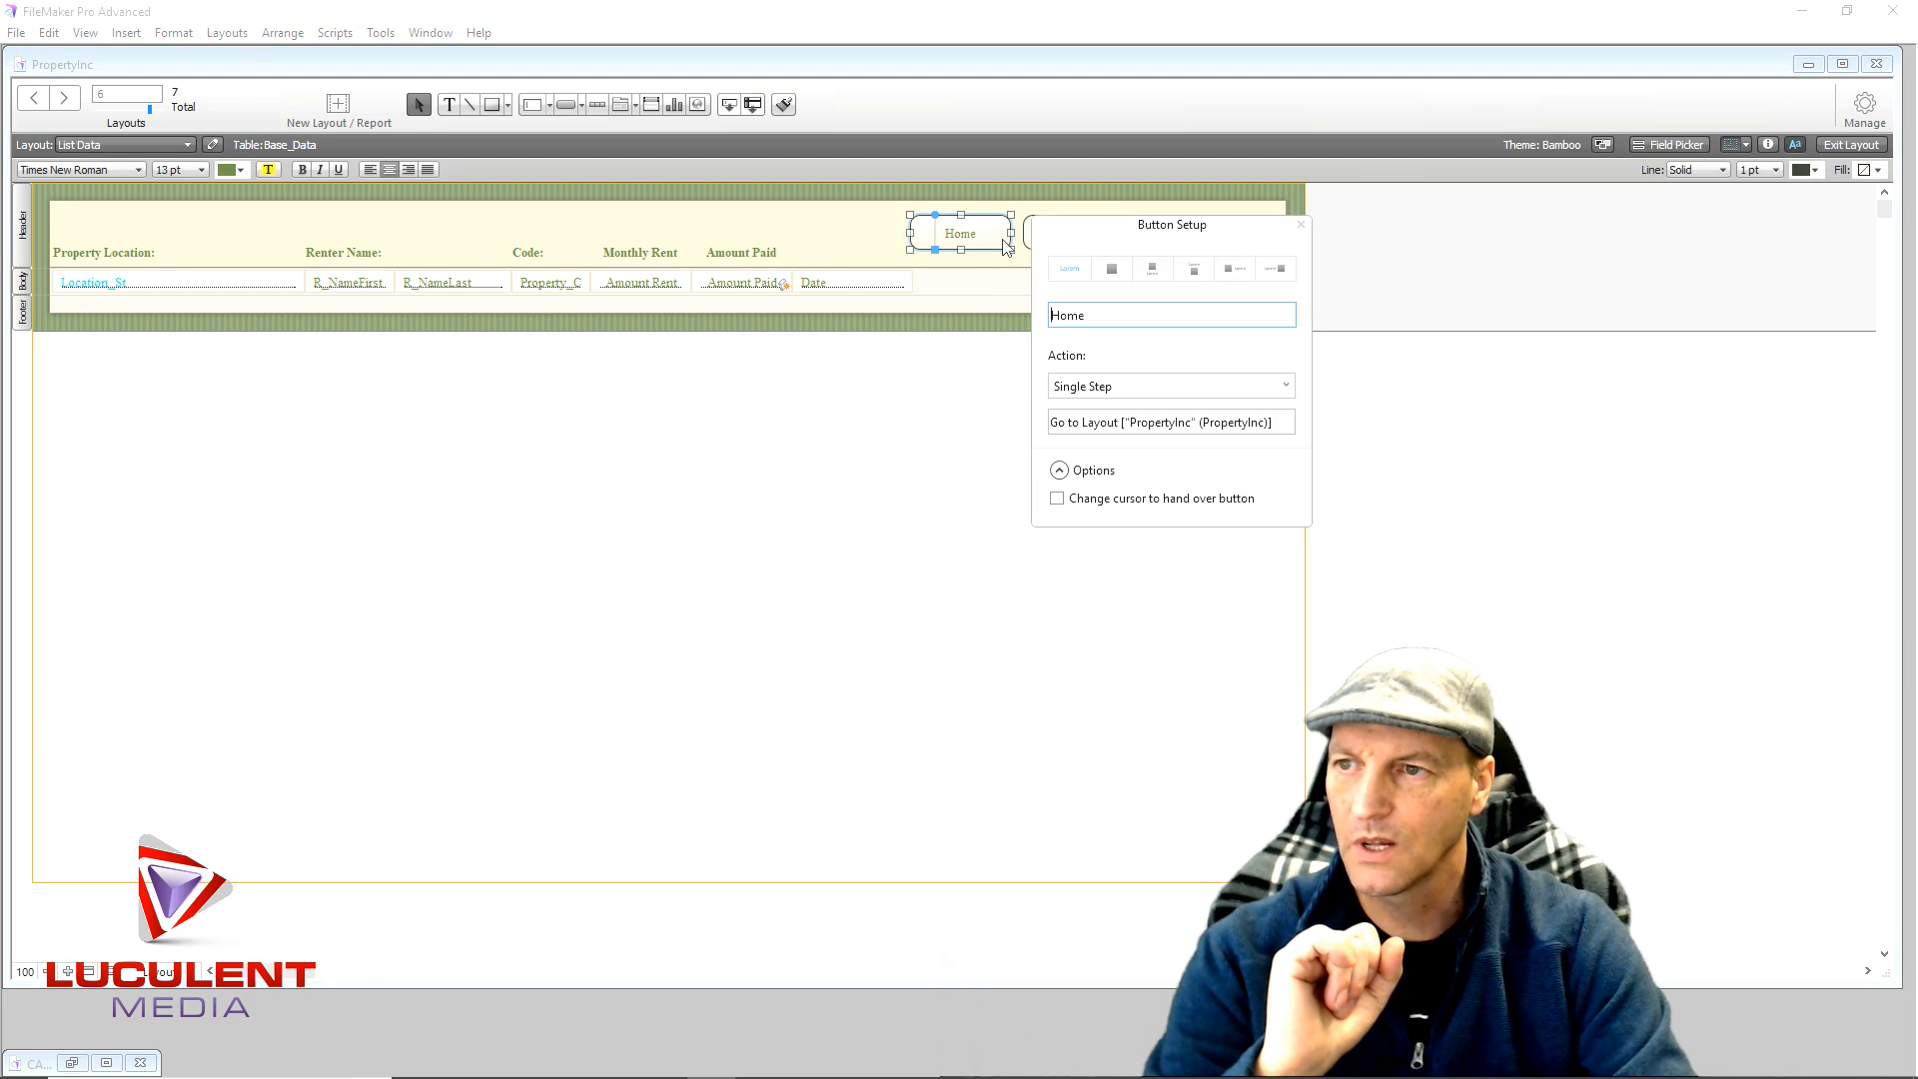
click(1149, 392)
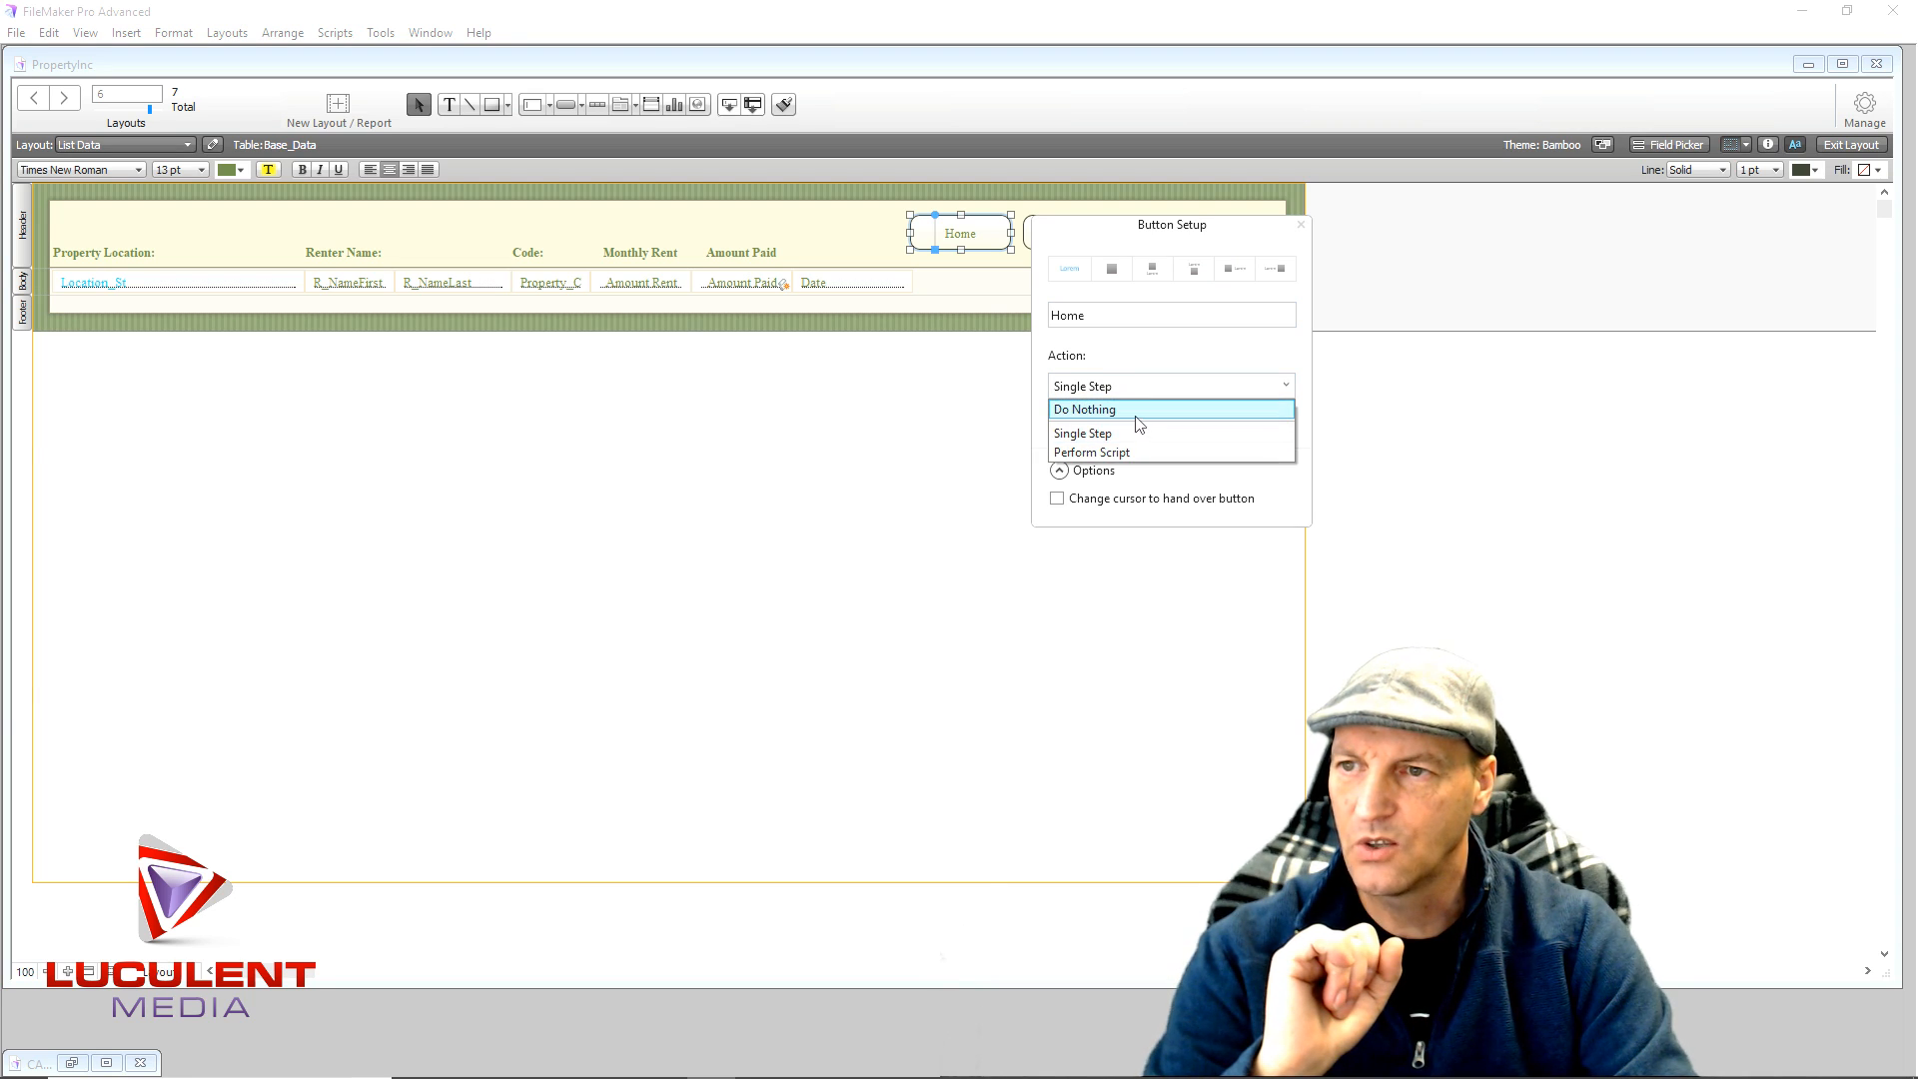
click(1146, 415)
click(955, 483)
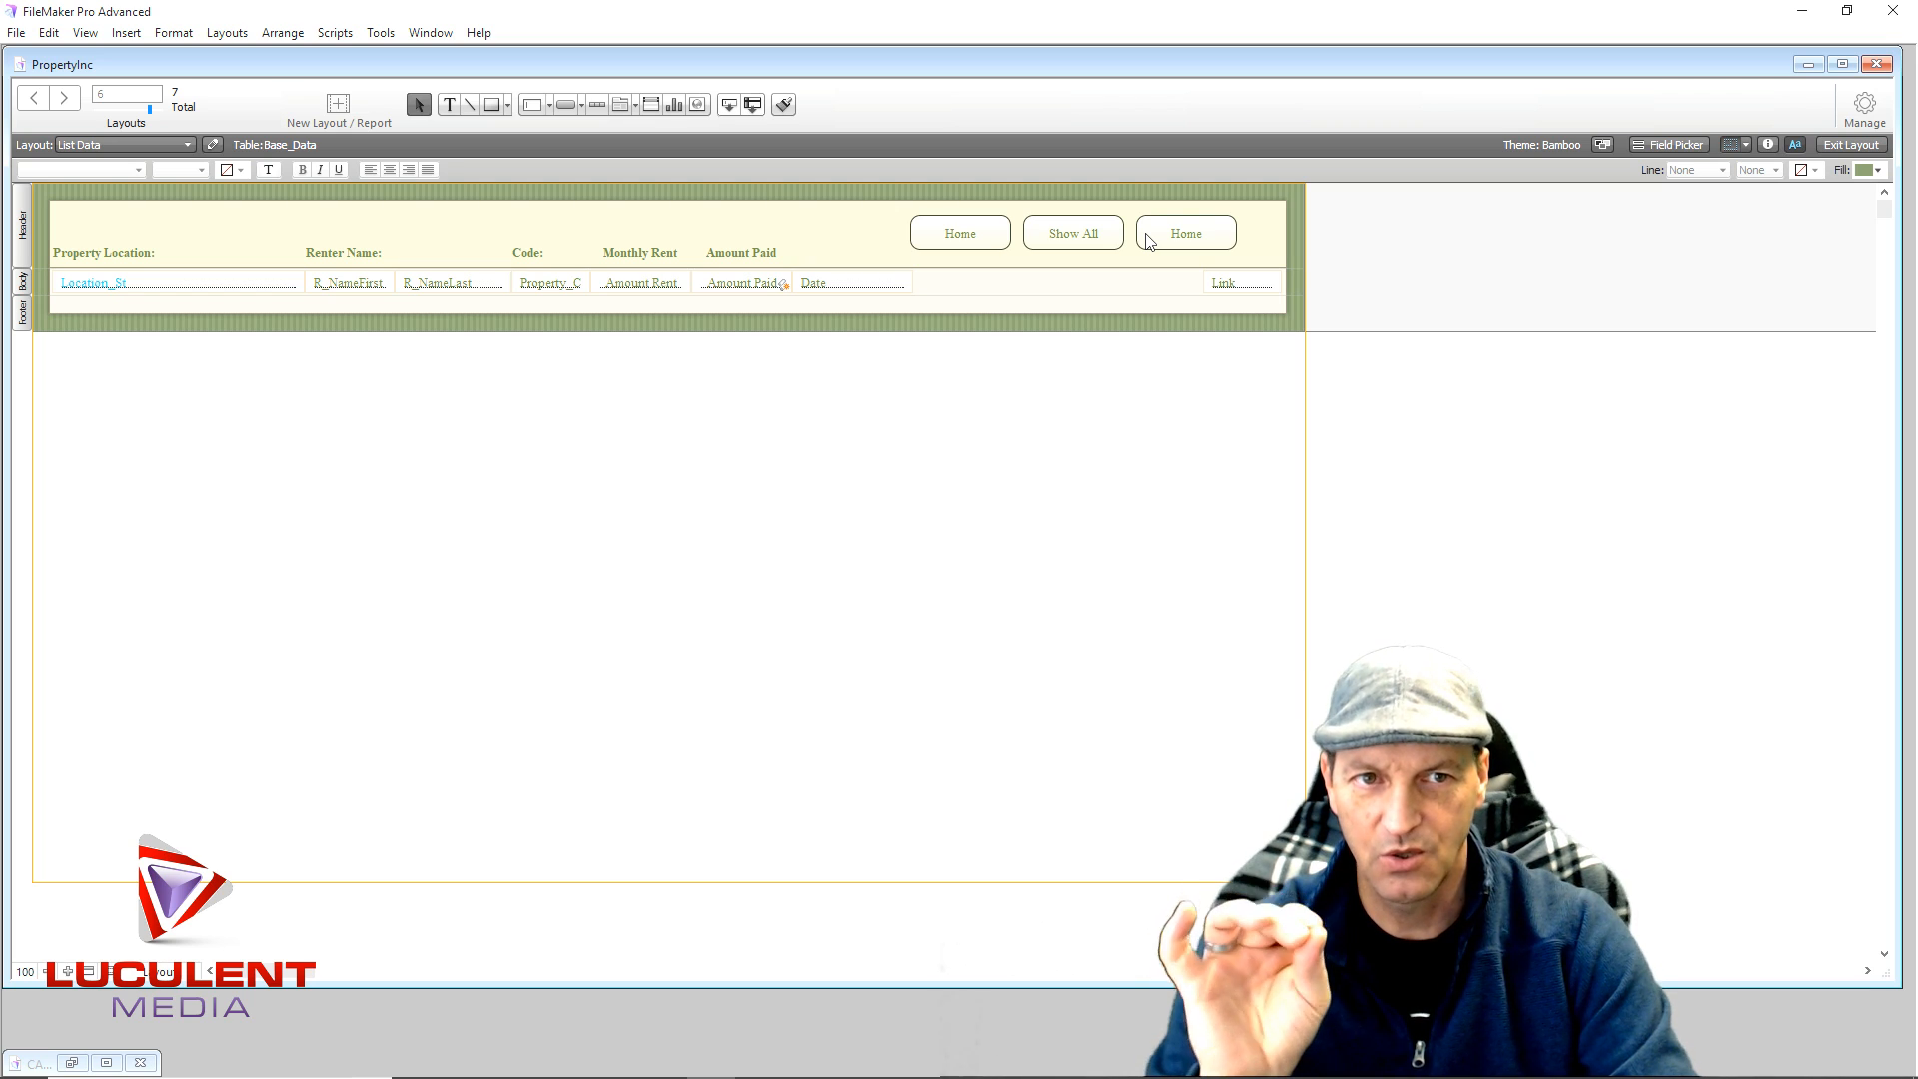
- Set the Show All button to single step Show All Records with a hand cursor
double_click(1040, 235)
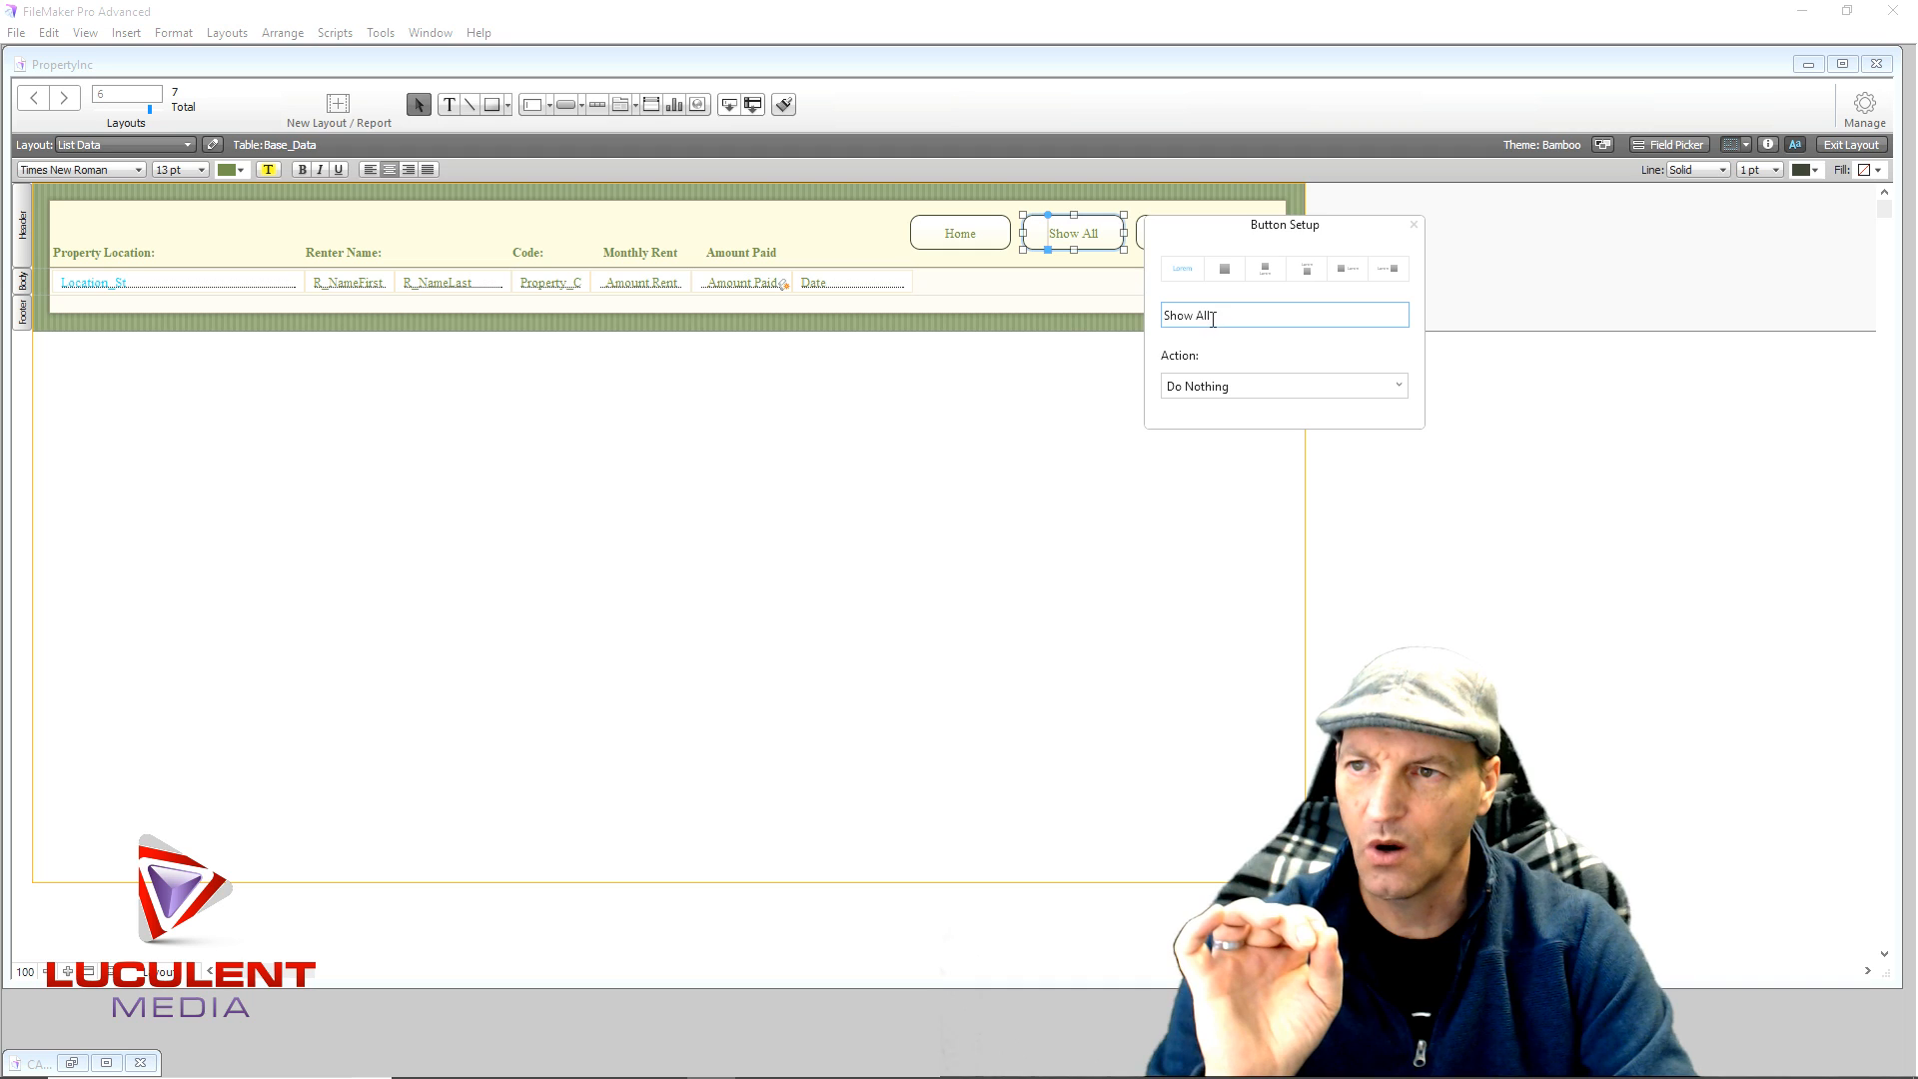
click(1247, 387)
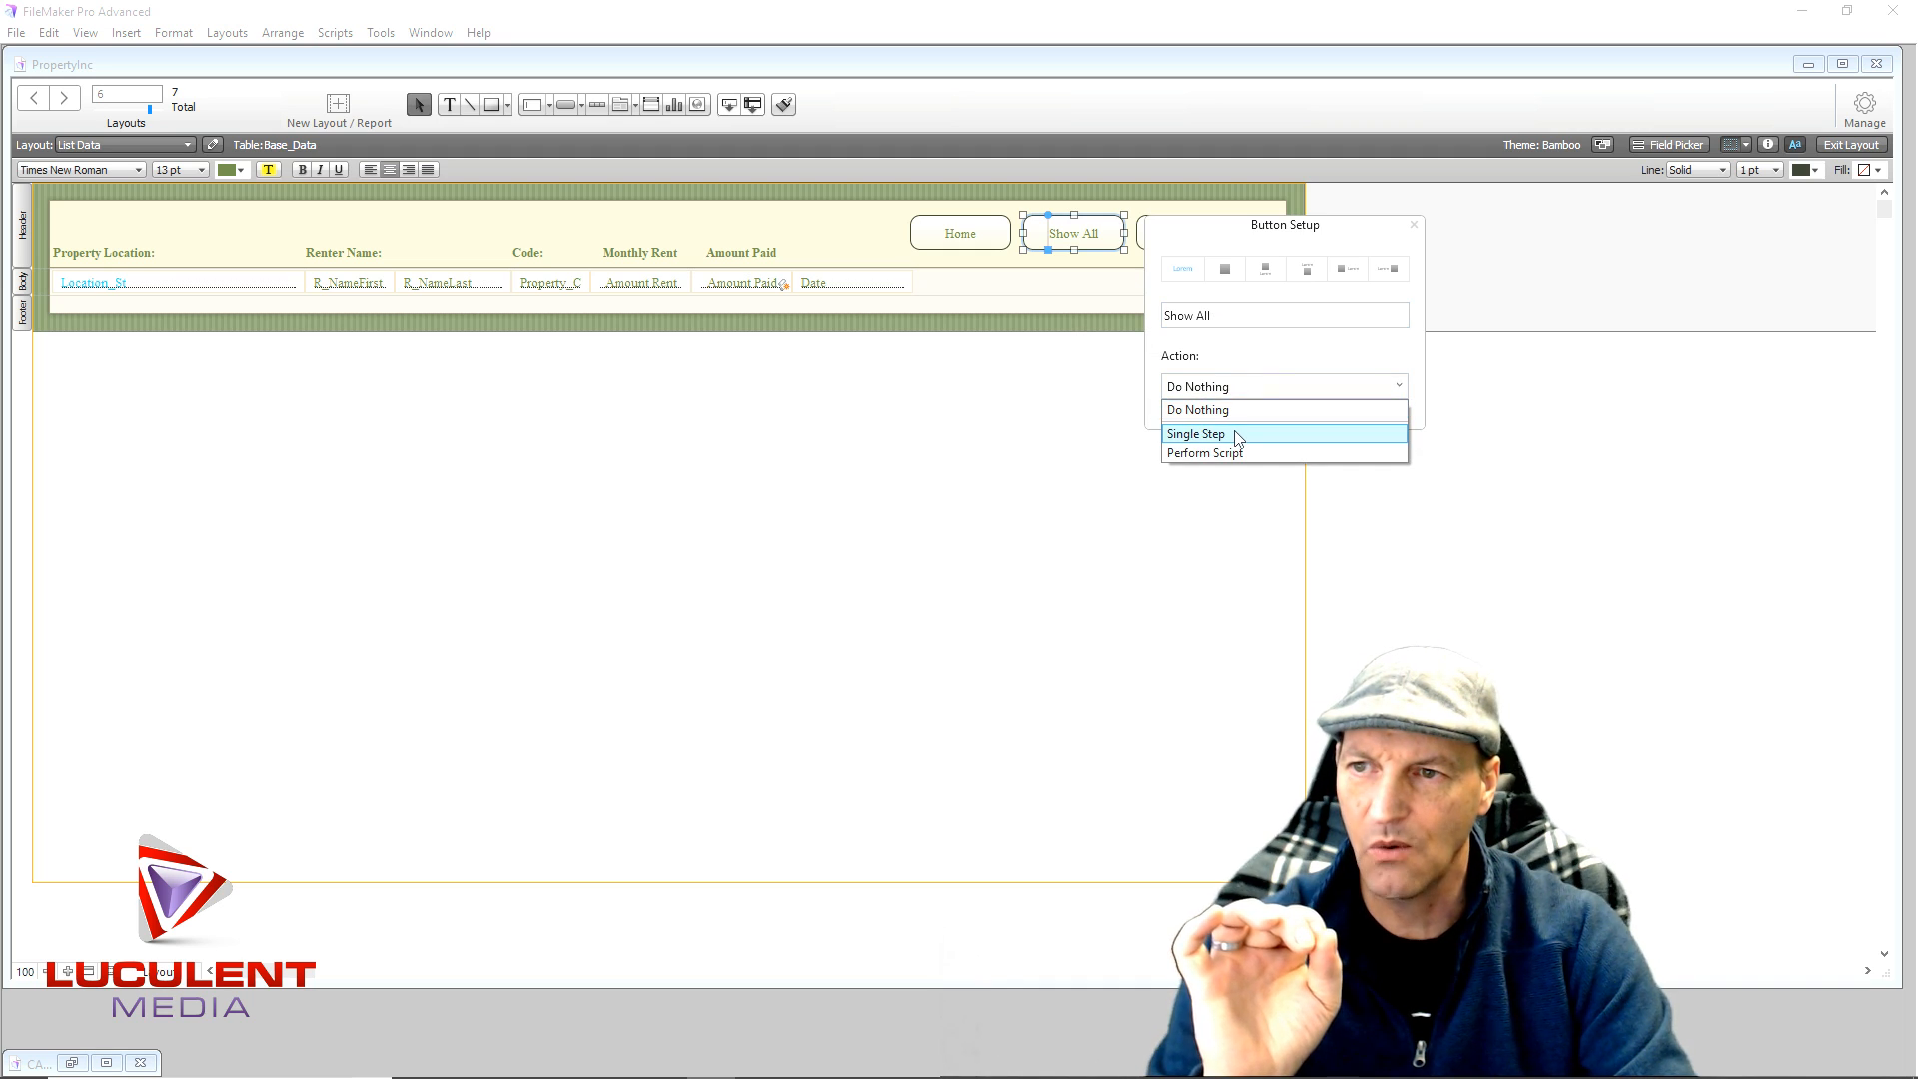
click(1237, 434)
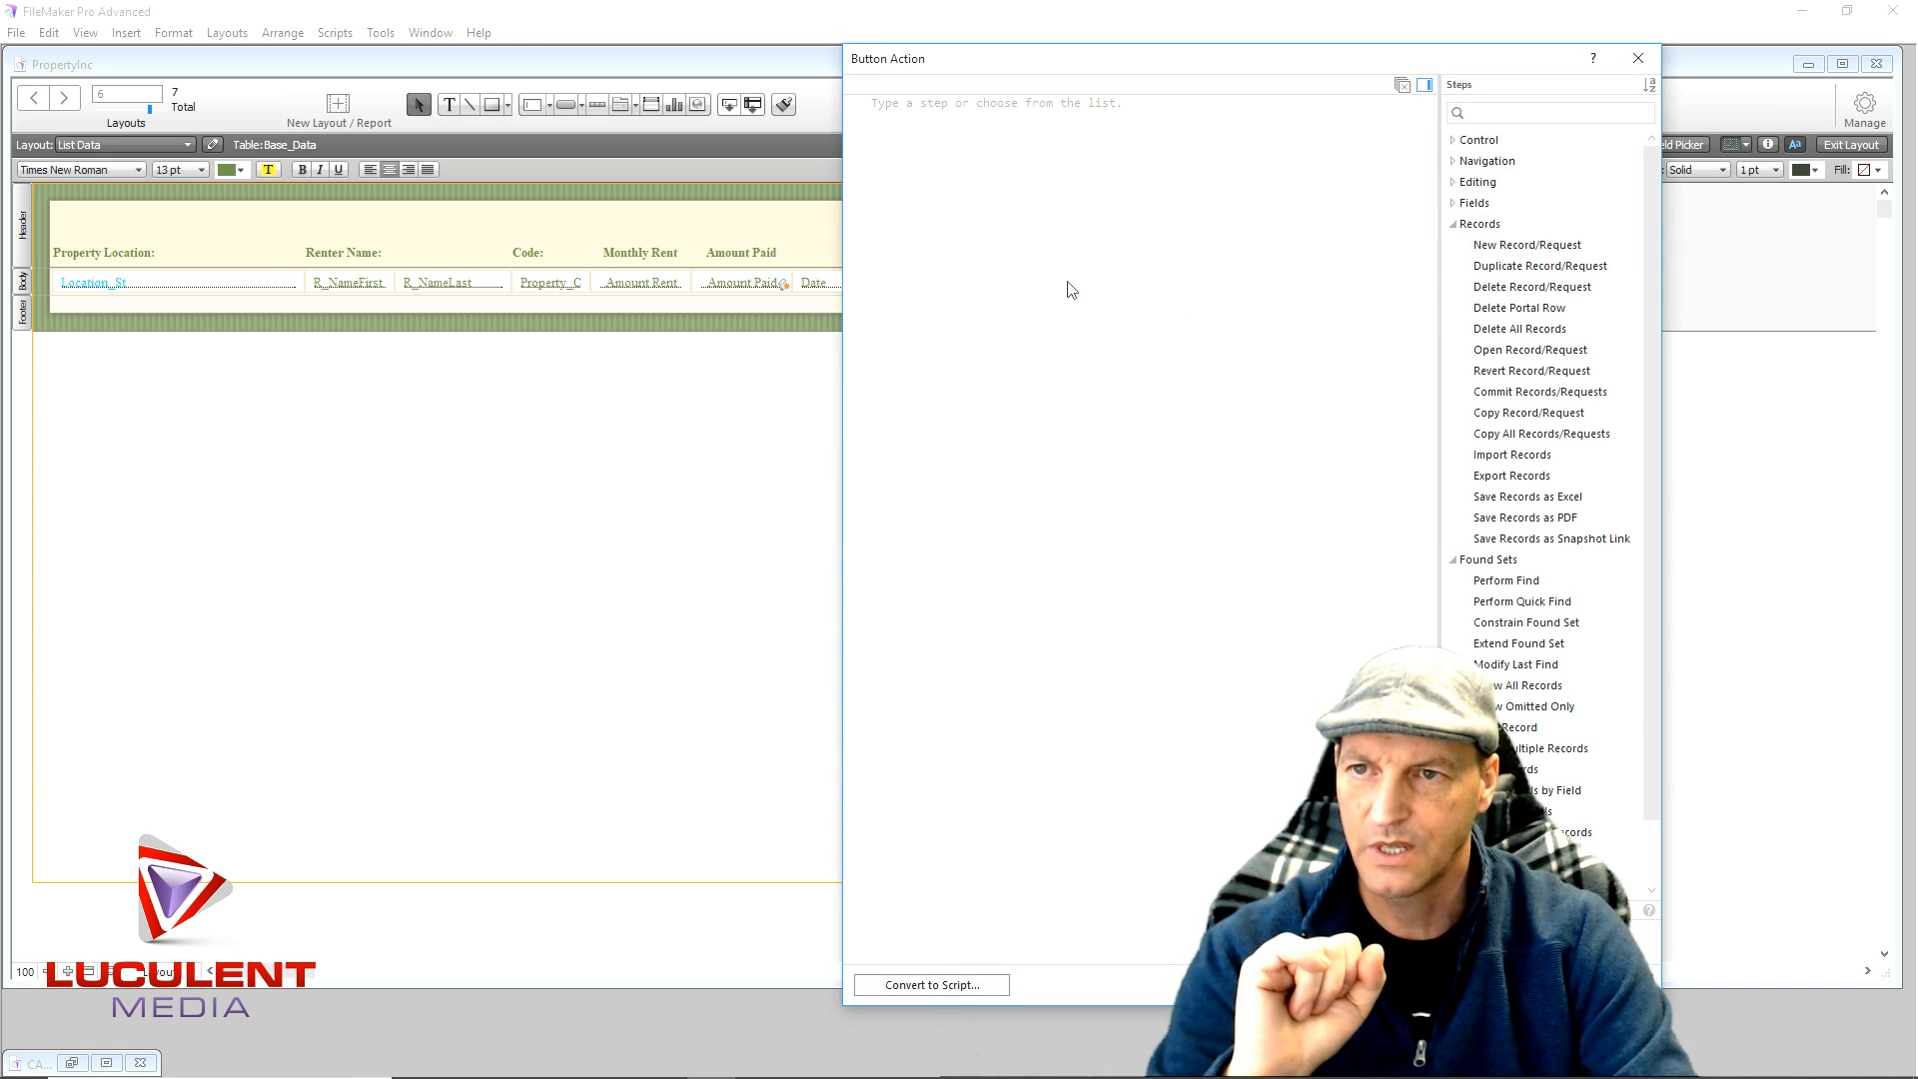
text(S)
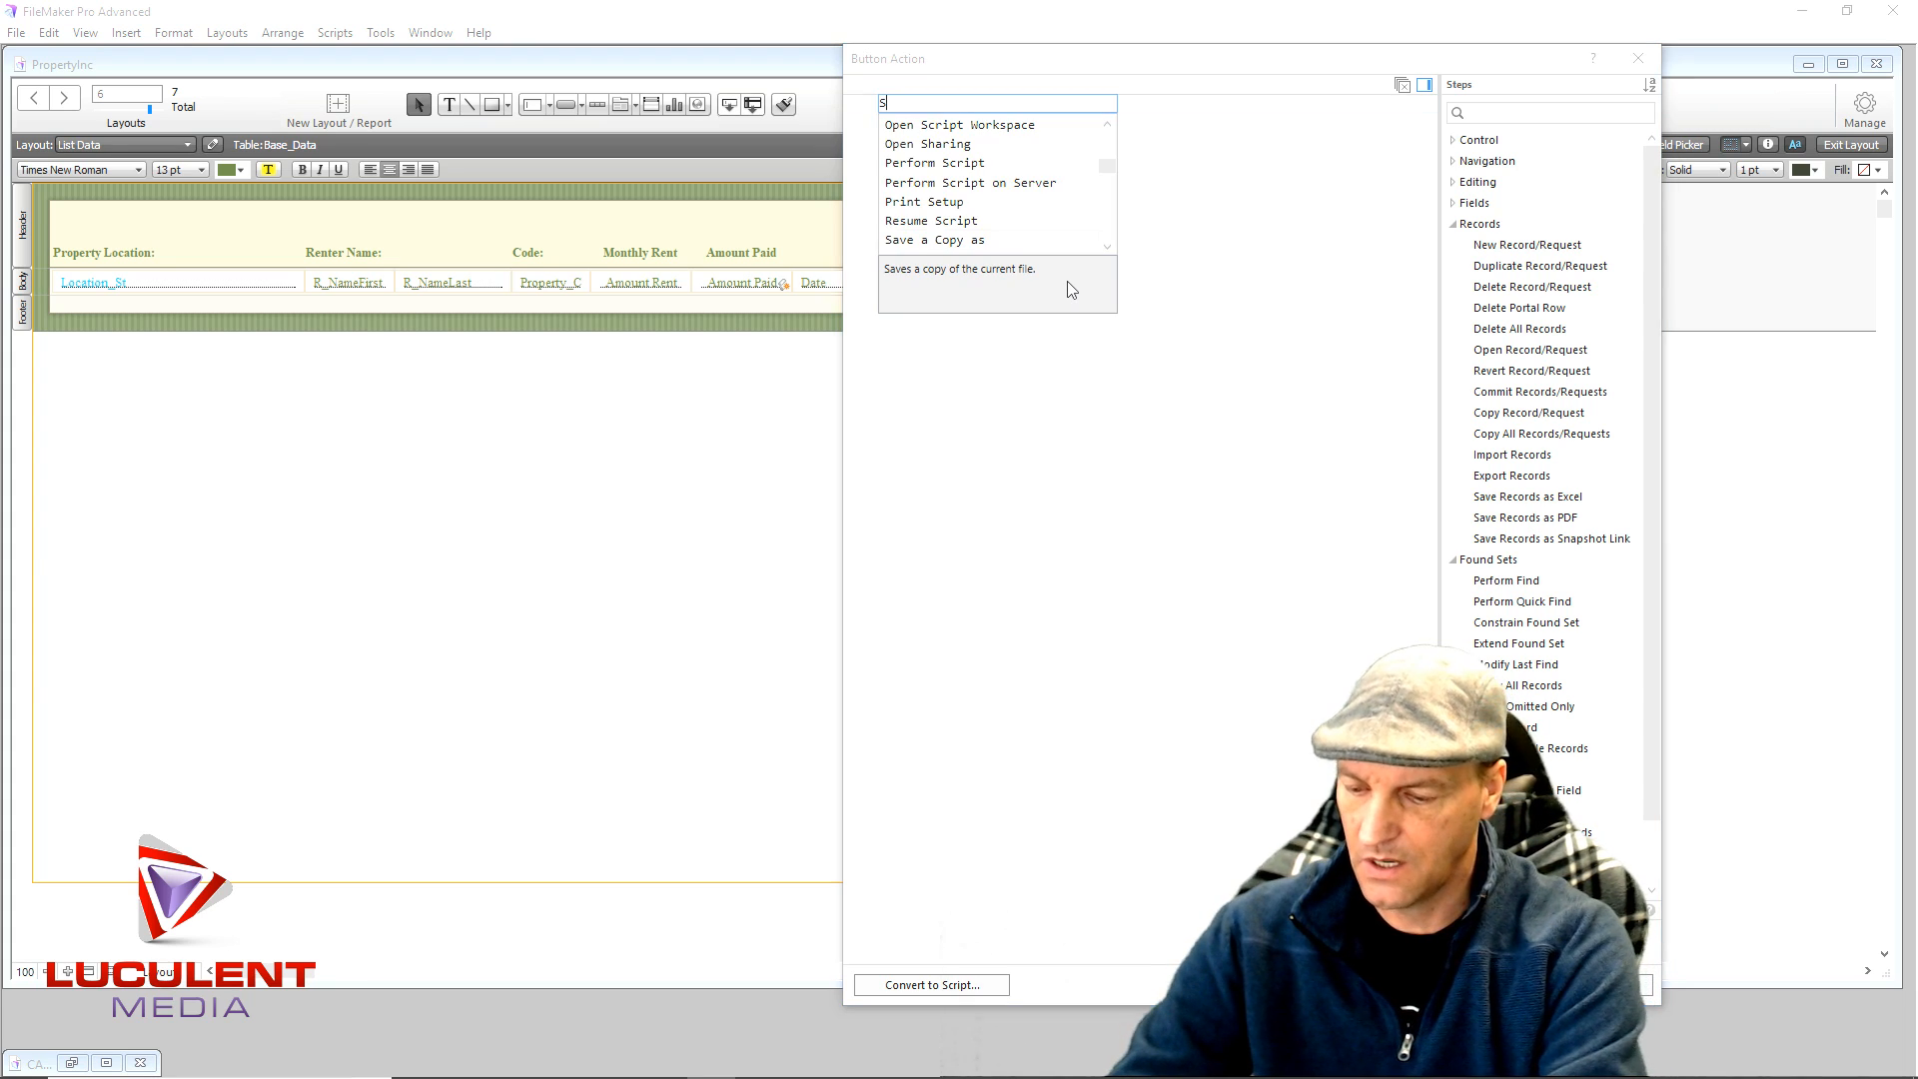
text(h)
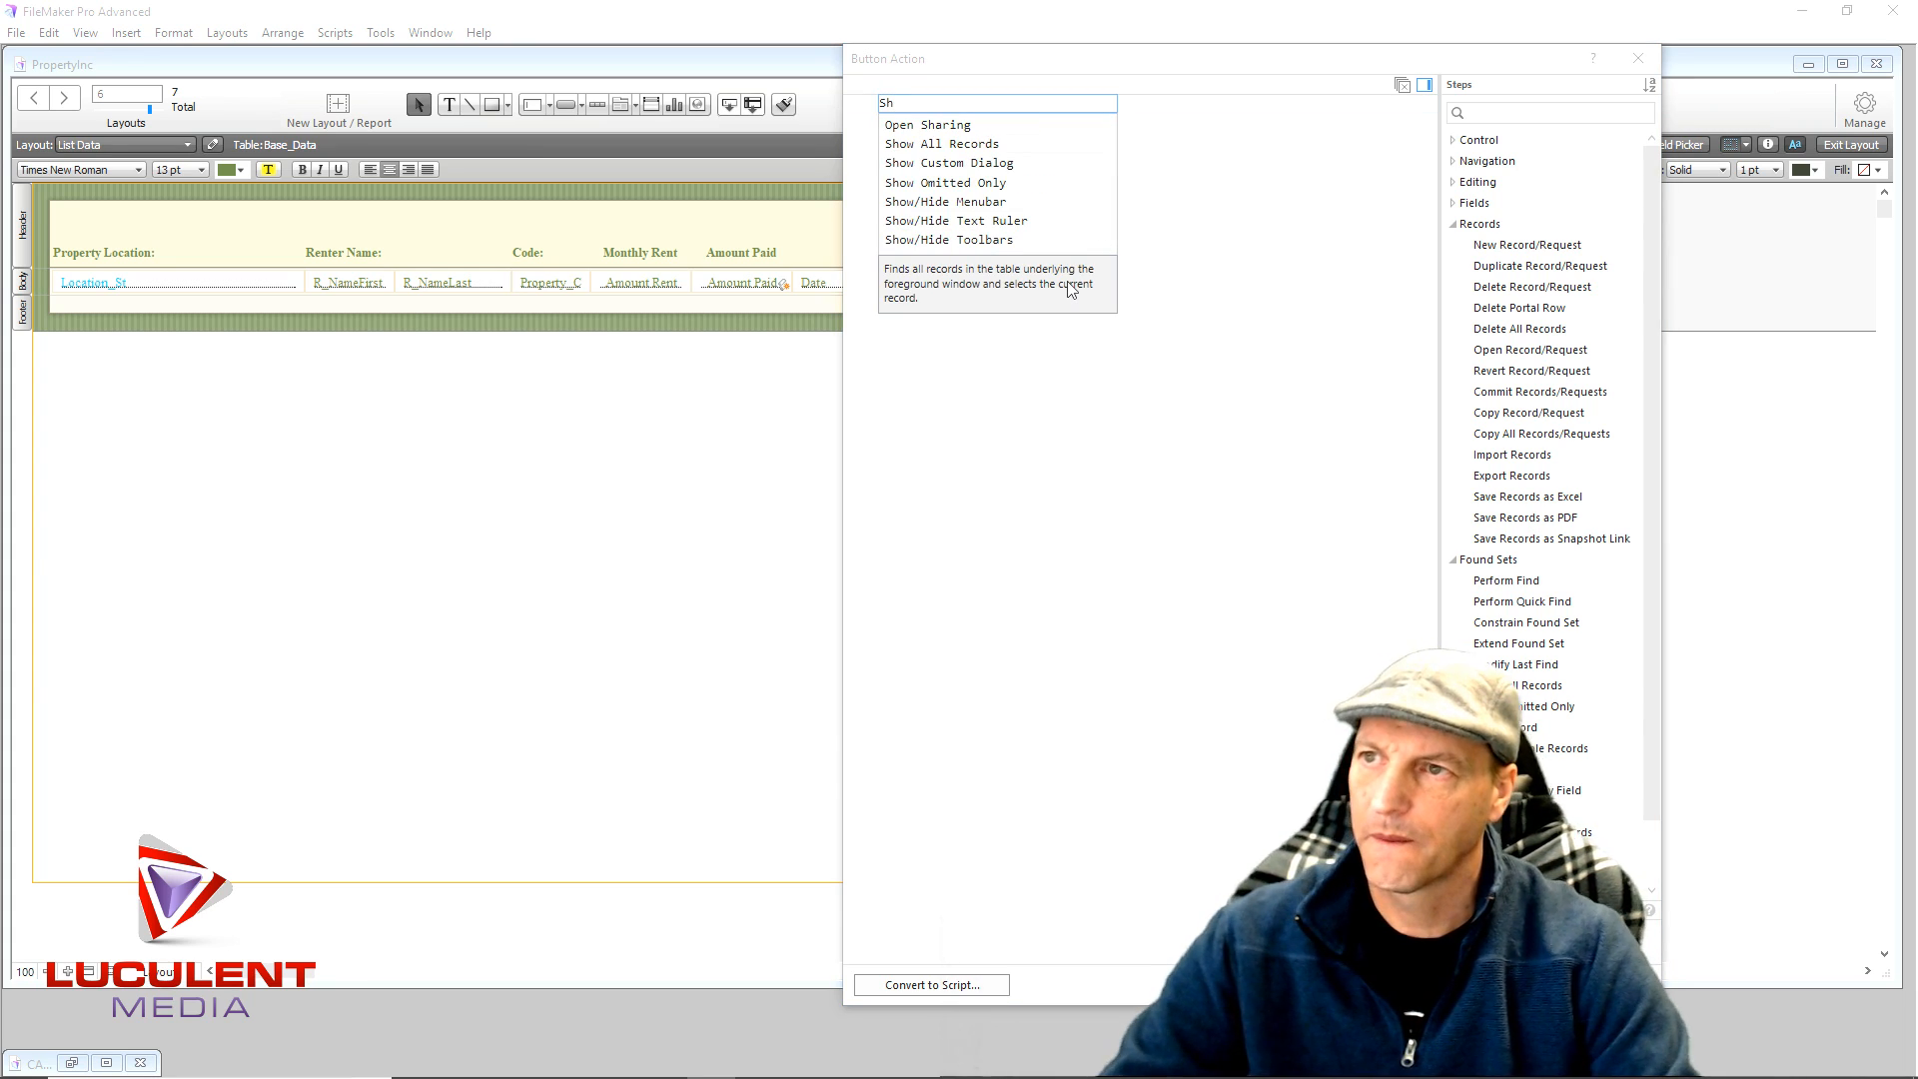
click(934, 147)
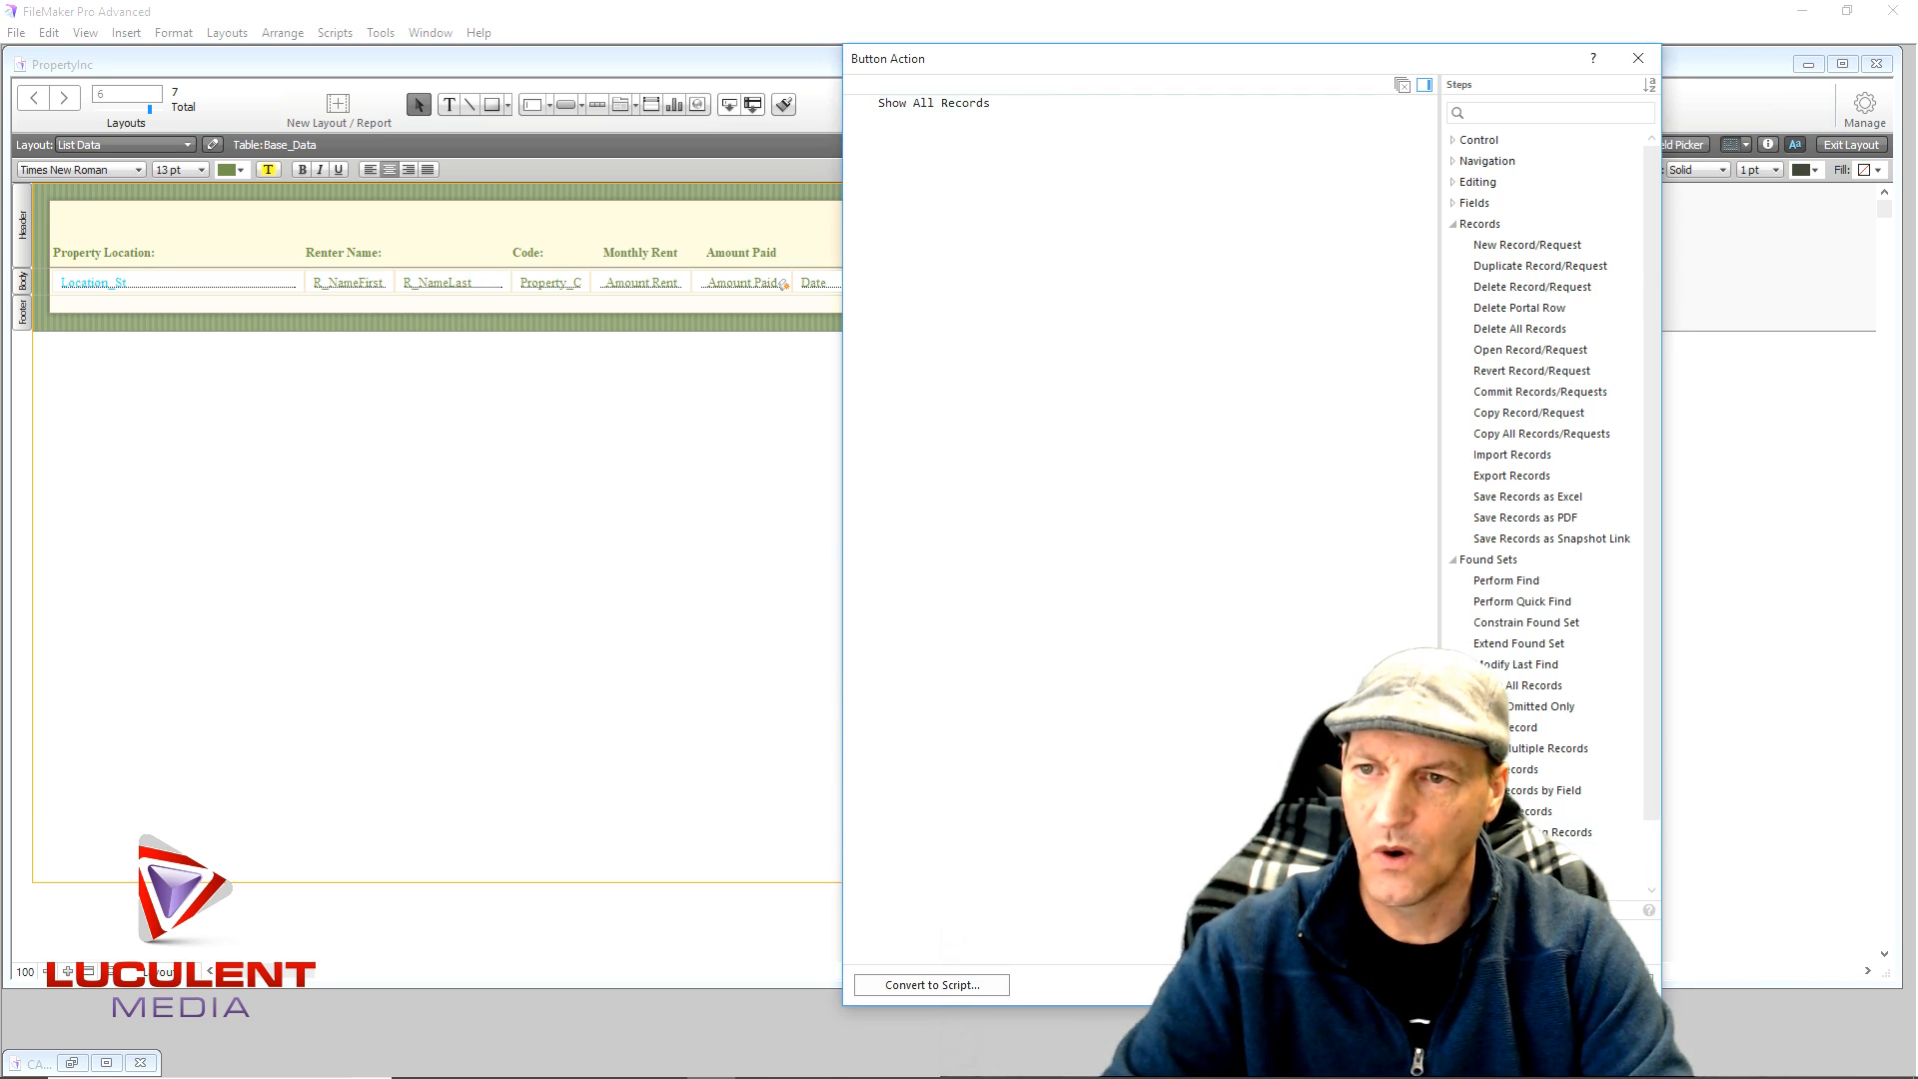
click(1509, 985)
click(1169, 498)
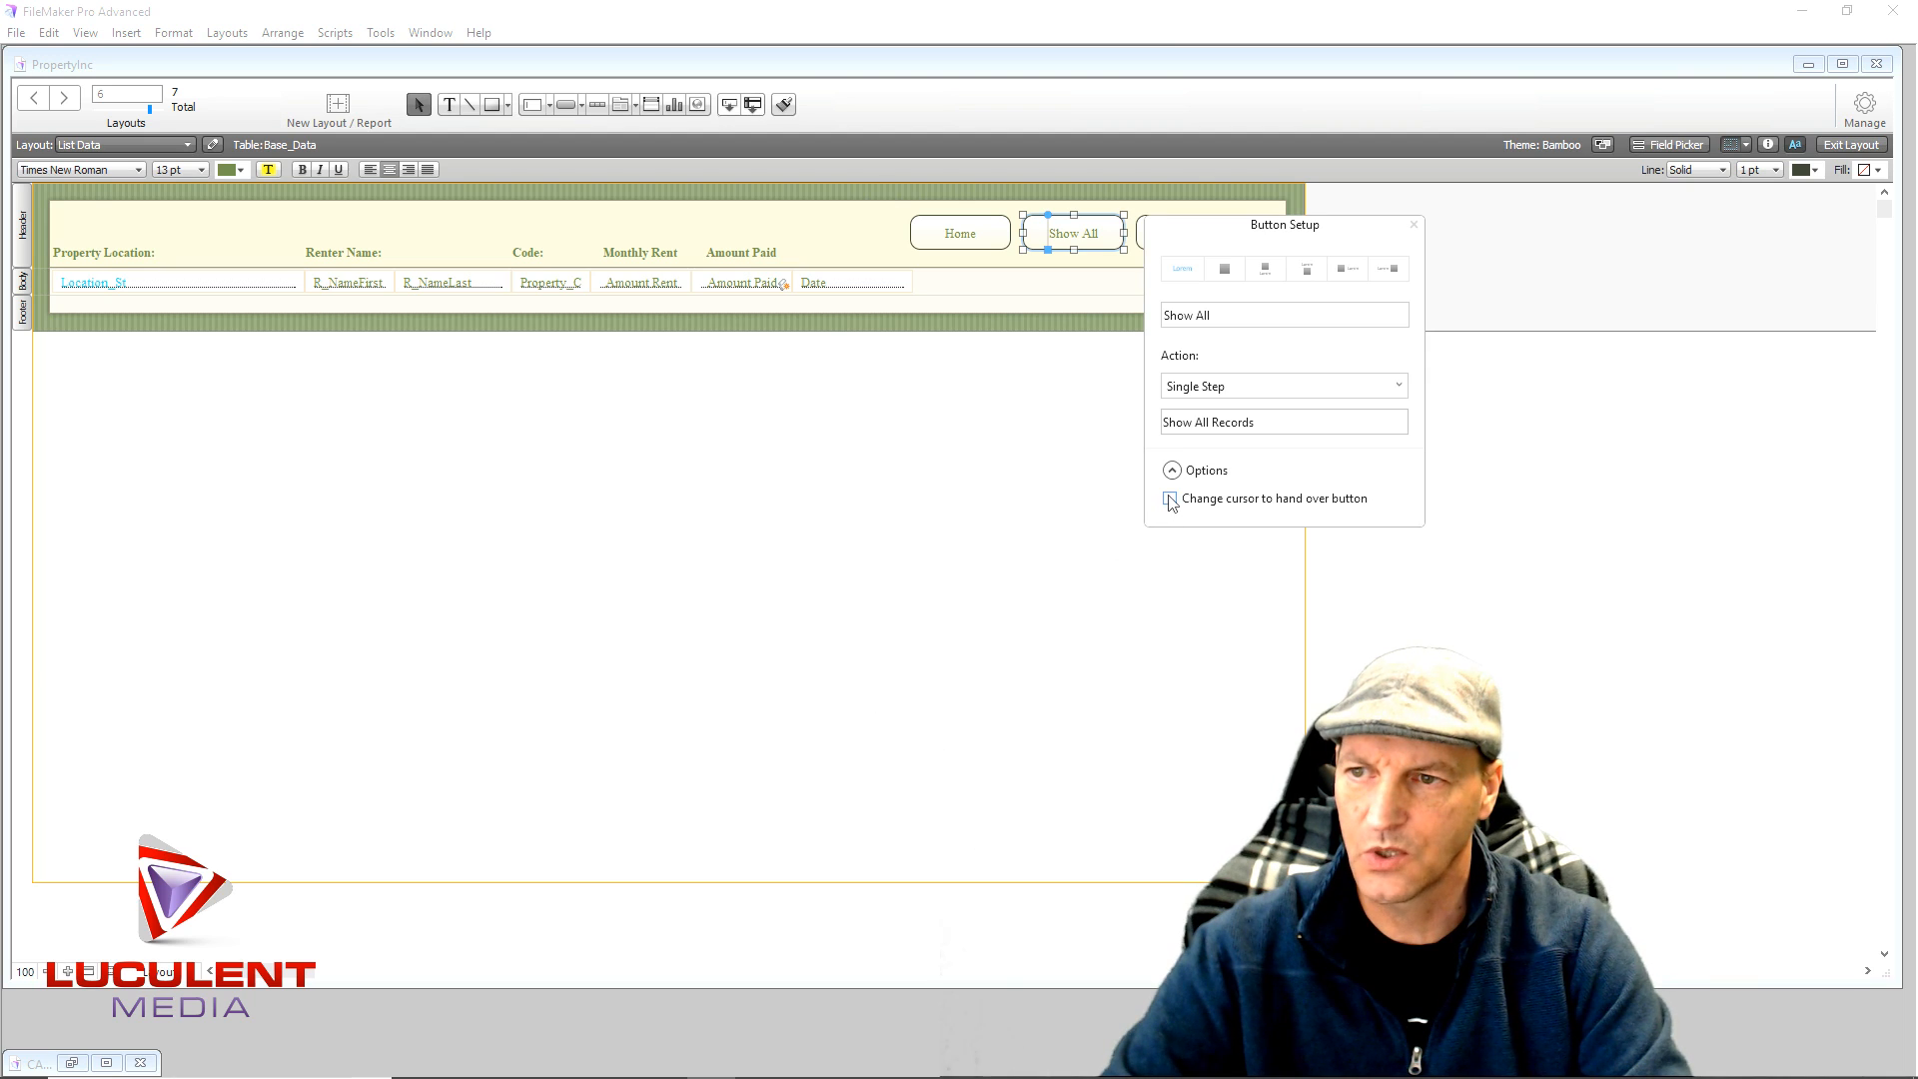
click(1413, 227)
click(1014, 574)
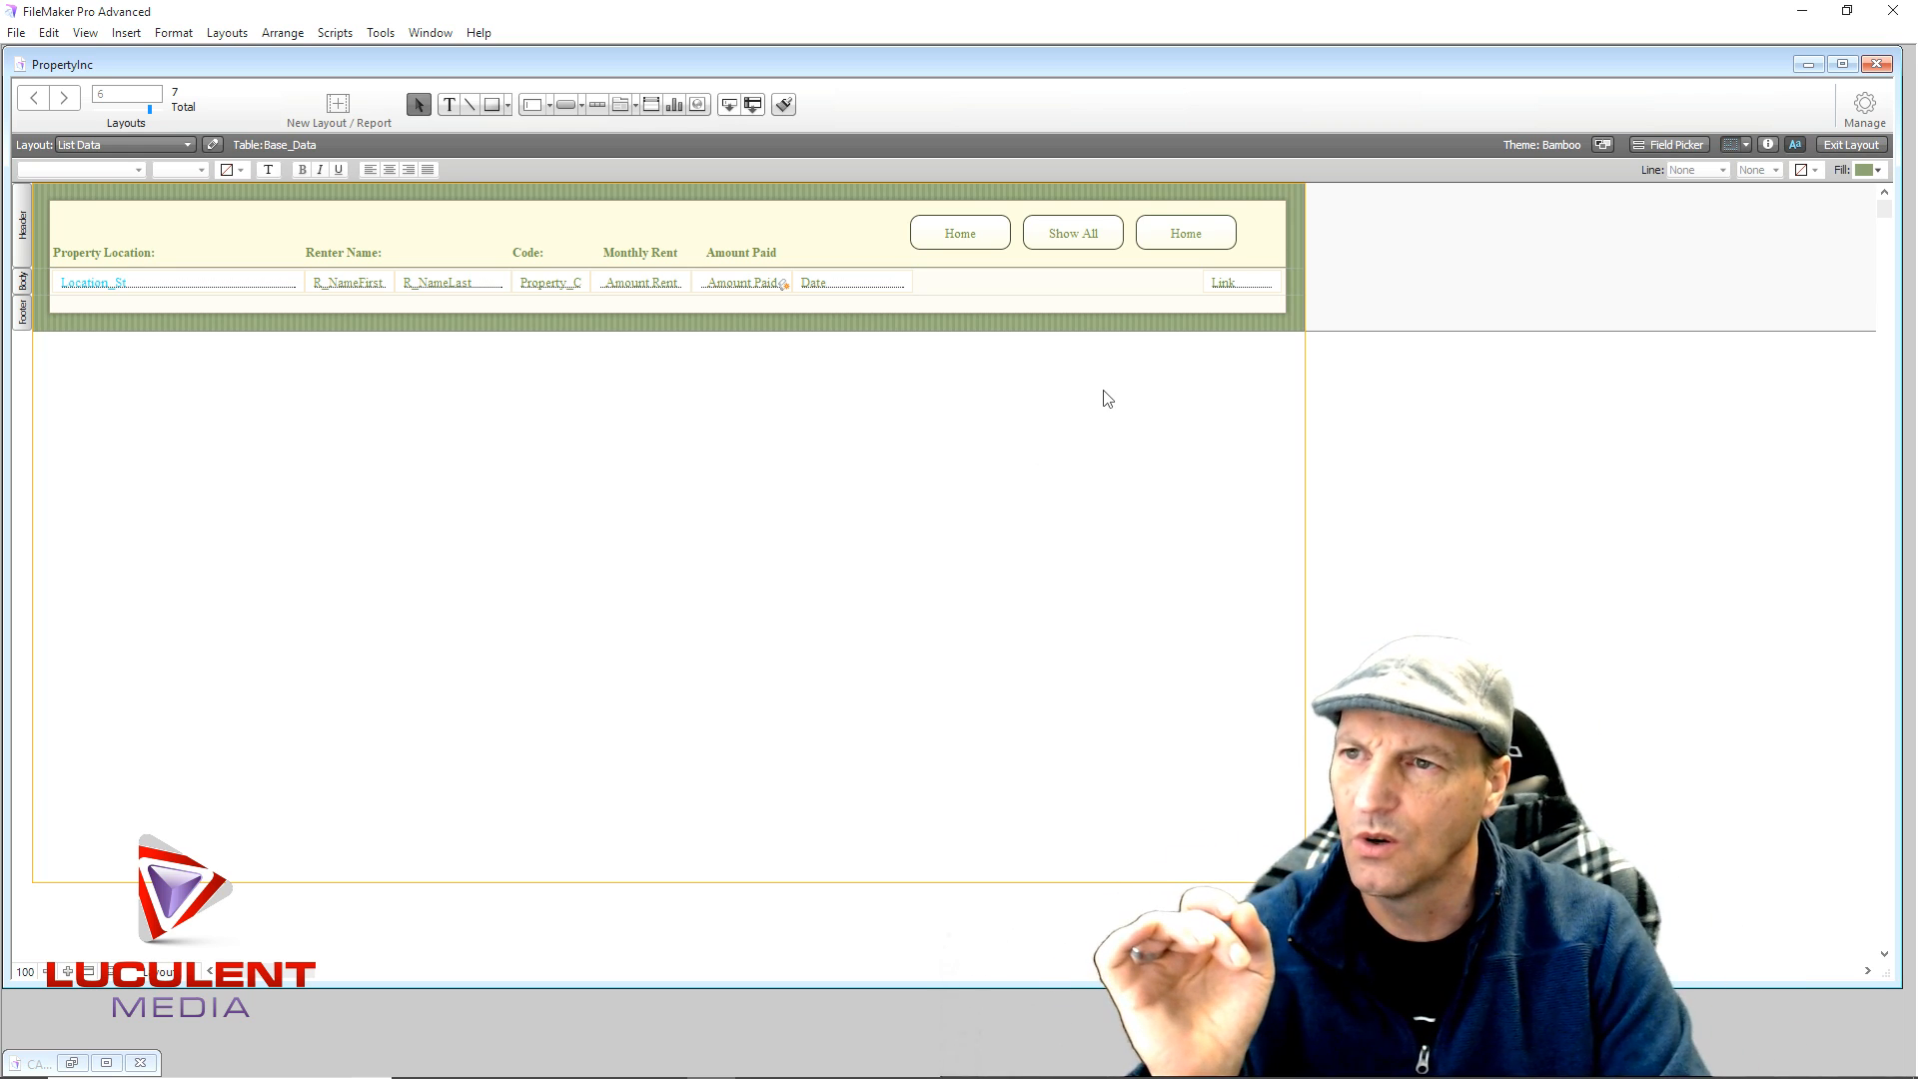
- Exit Layout mode to browse List Data with its new header buttons
click(1836, 146)
- Show all three rent records, click through them, then return to the home layout
click(1051, 206)
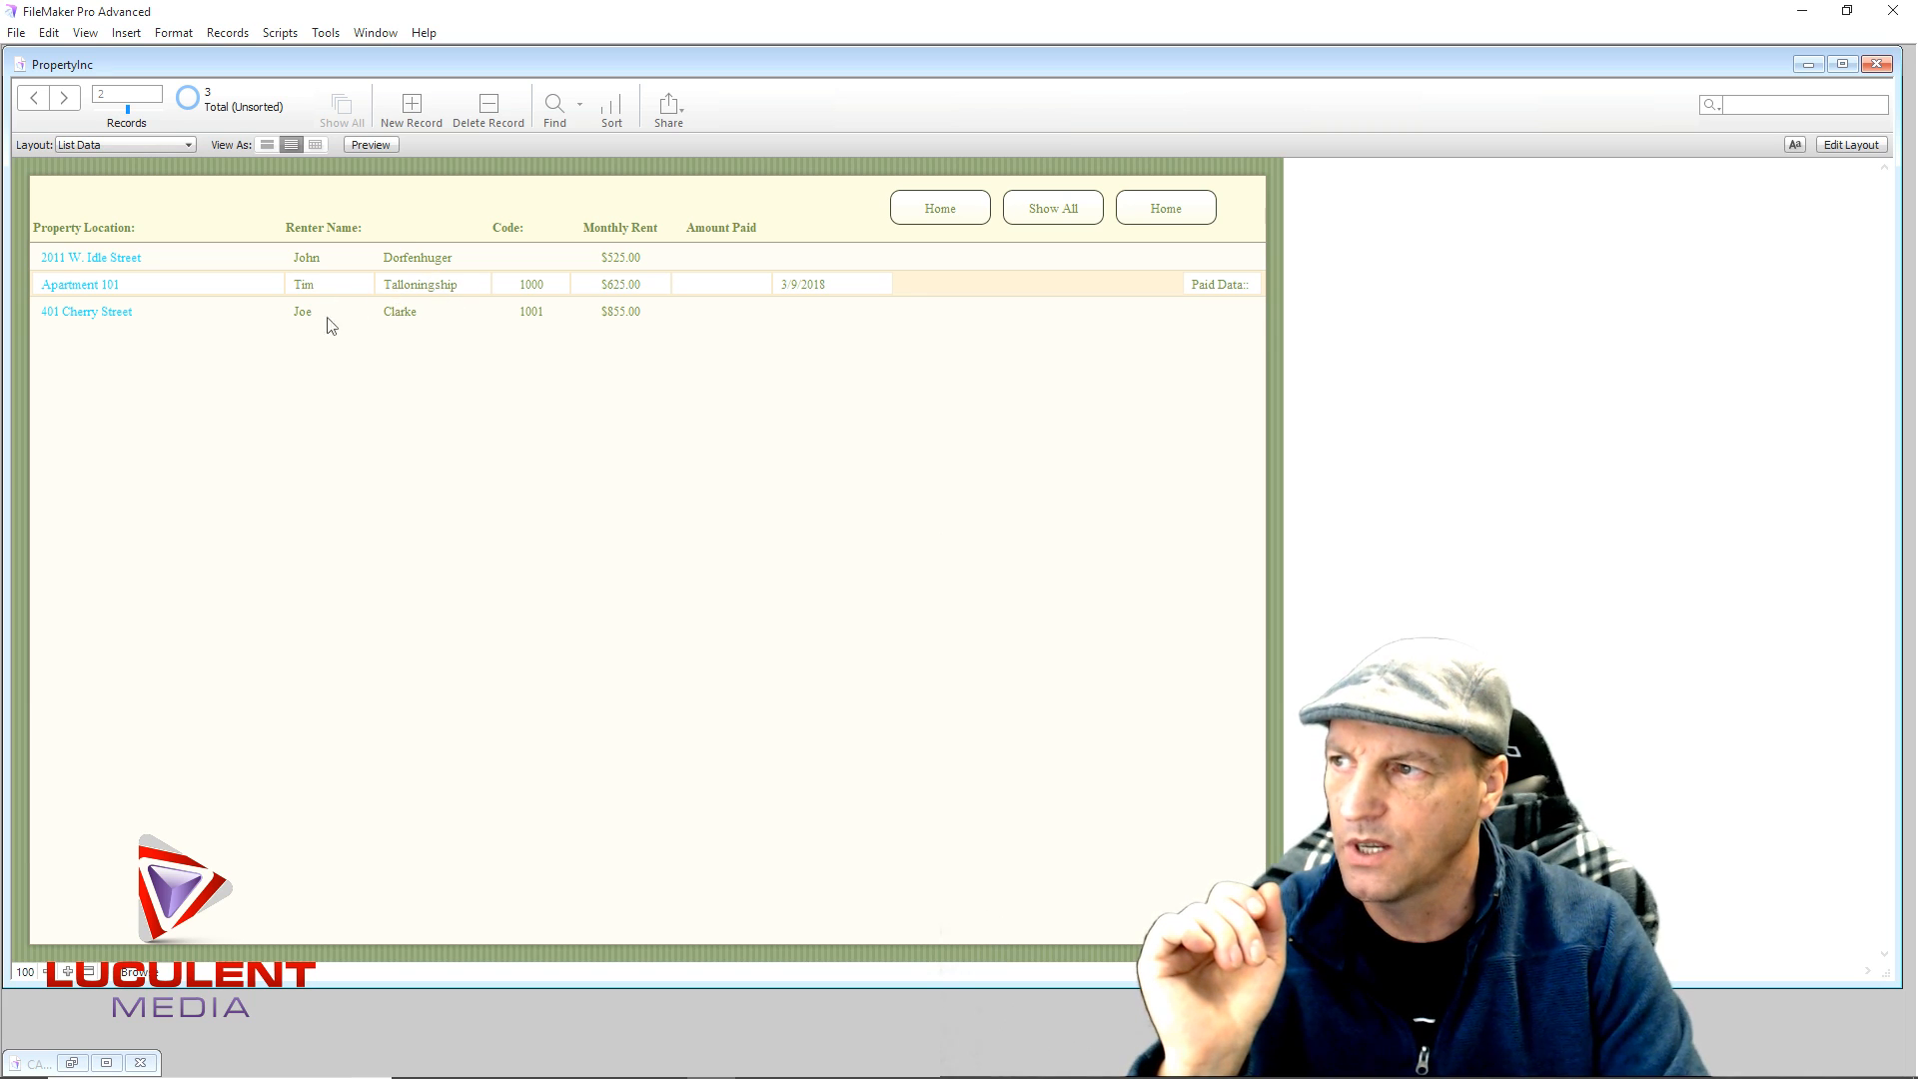
click(532, 260)
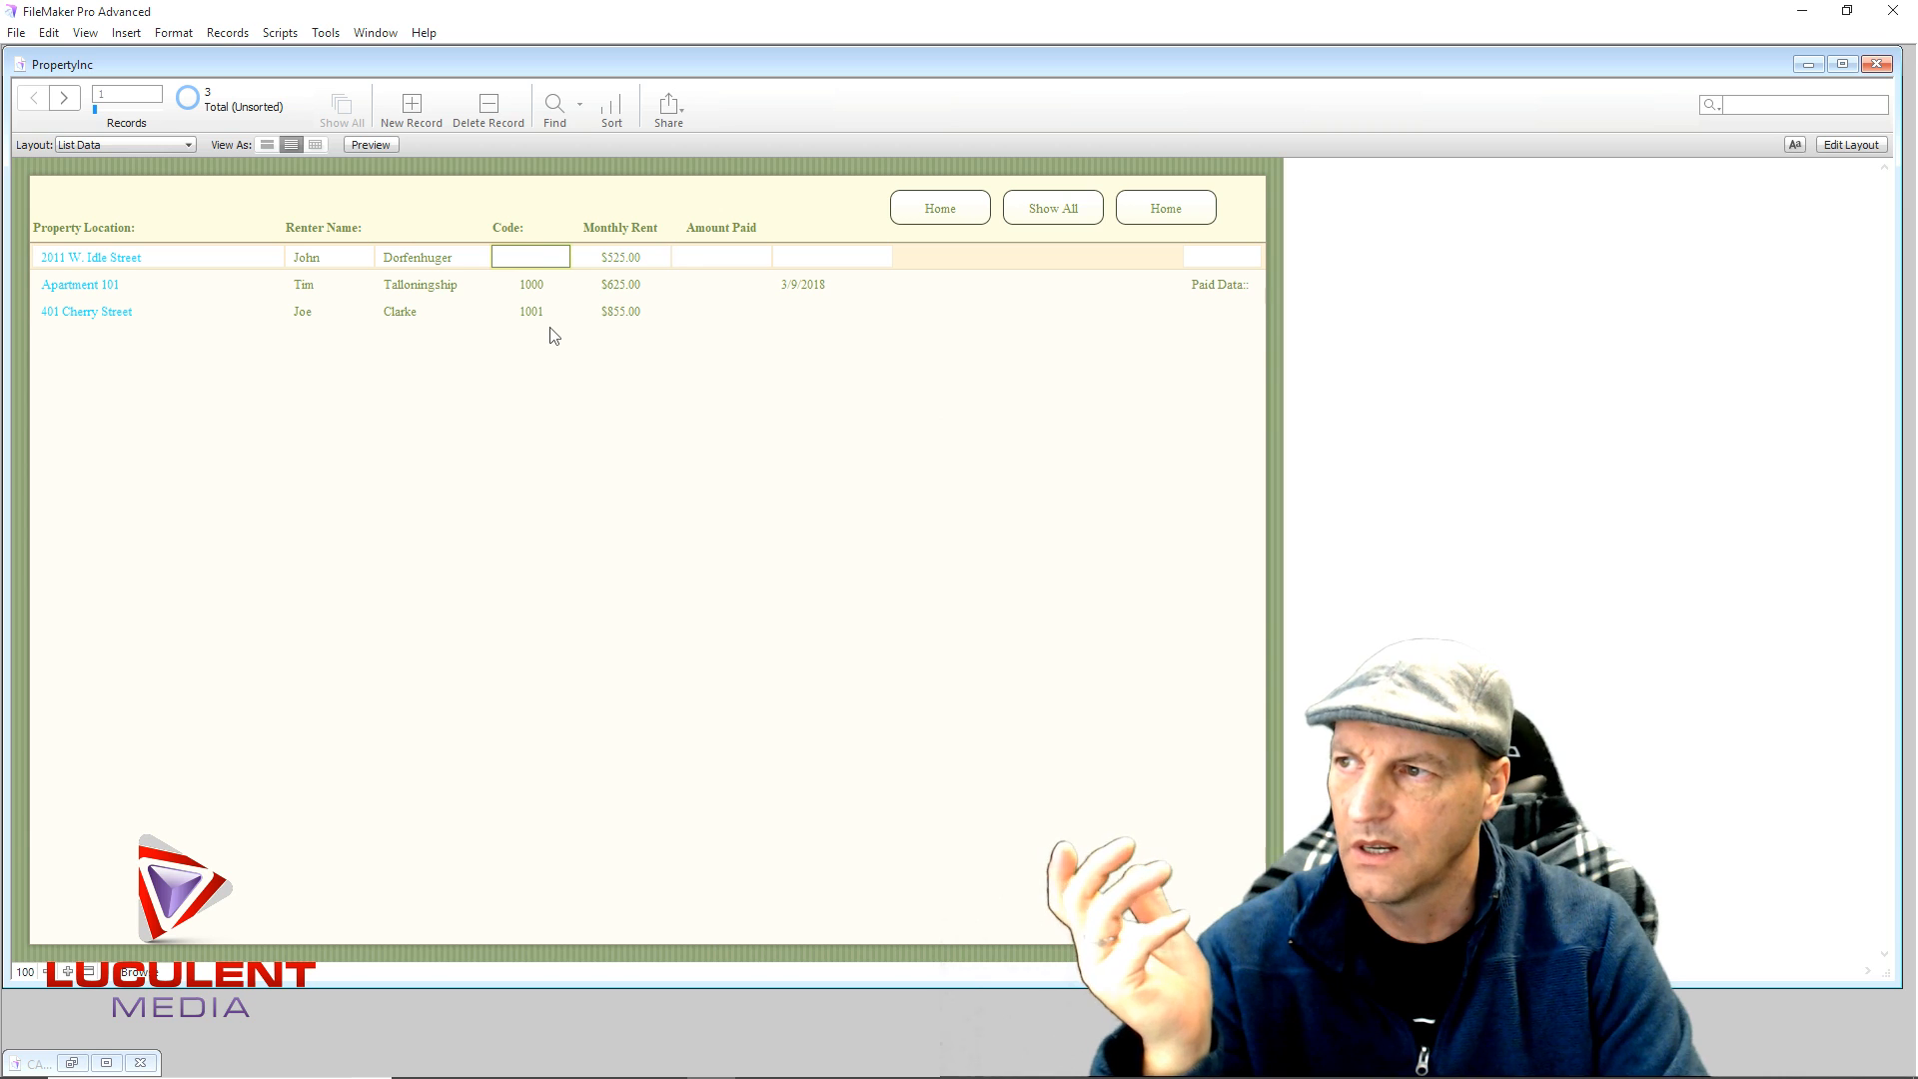
click(547, 316)
click(722, 287)
key(Tab)
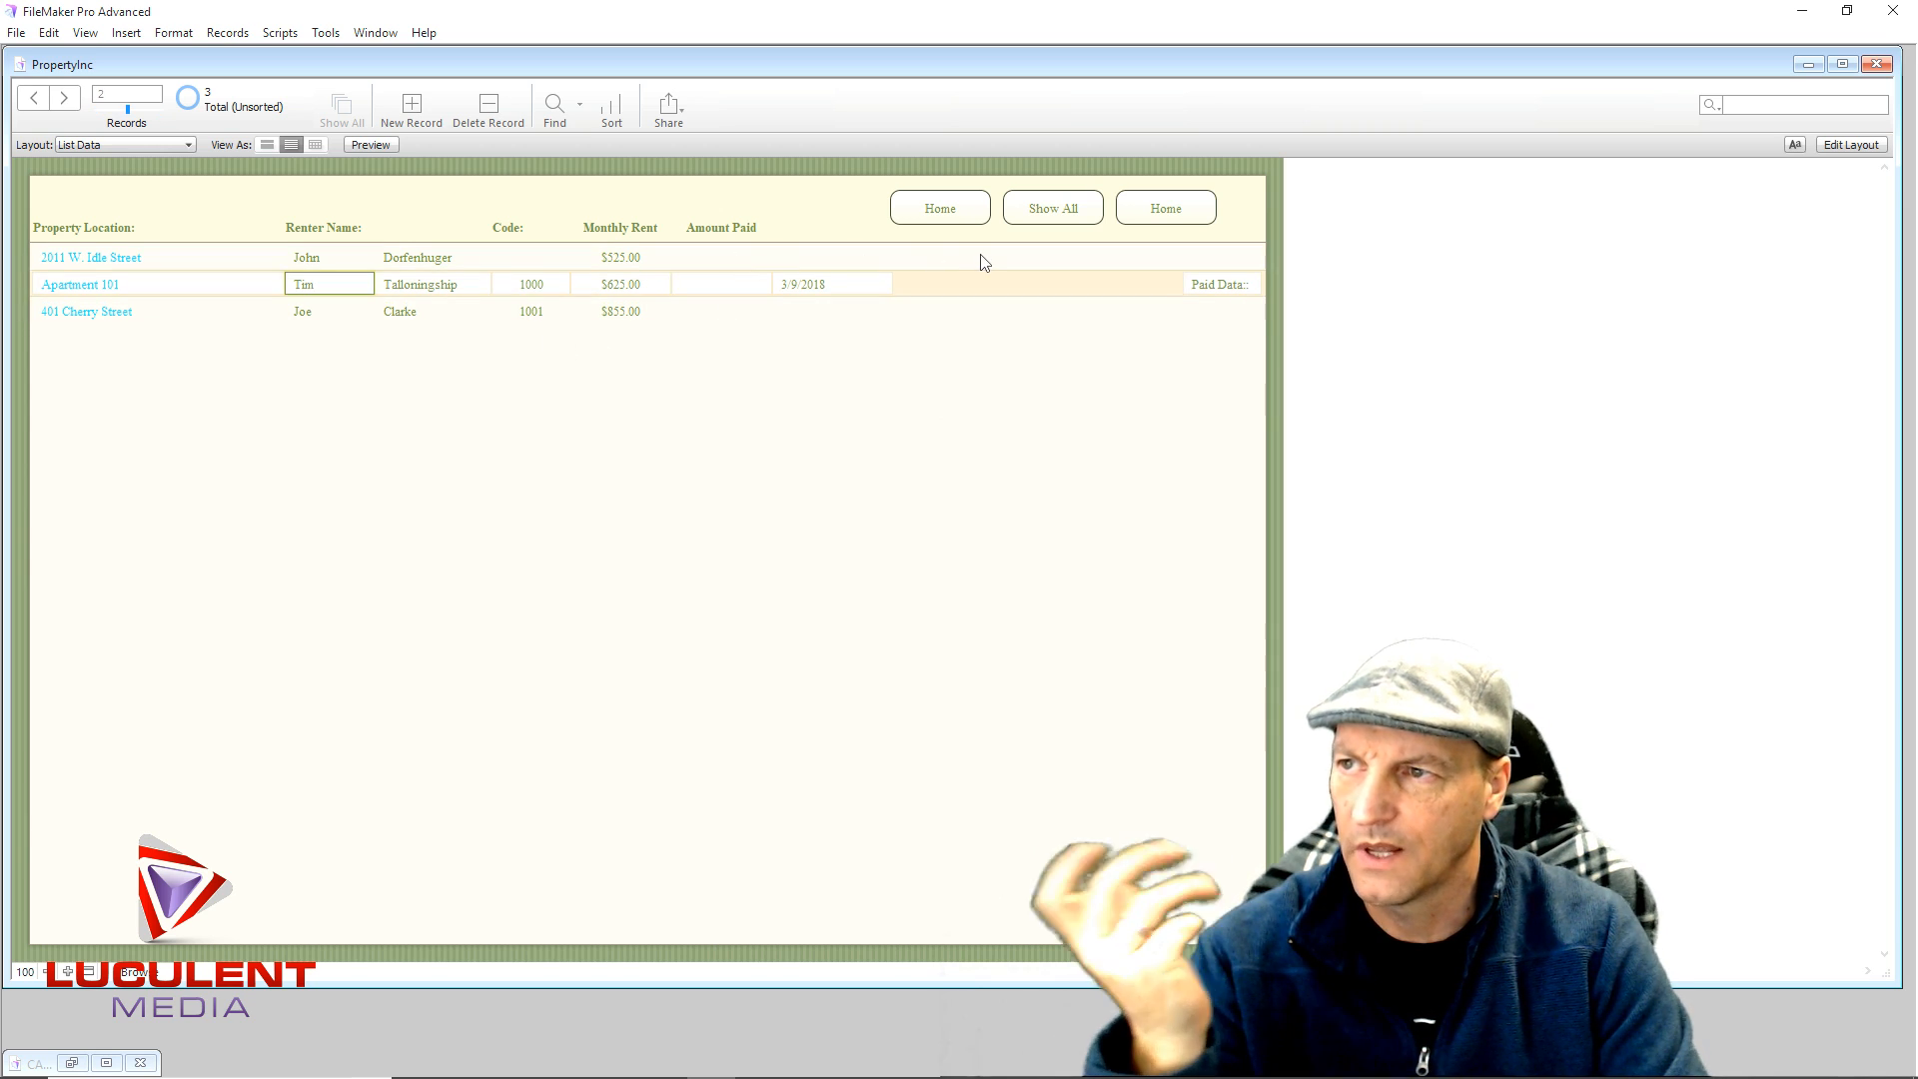
click(1136, 220)
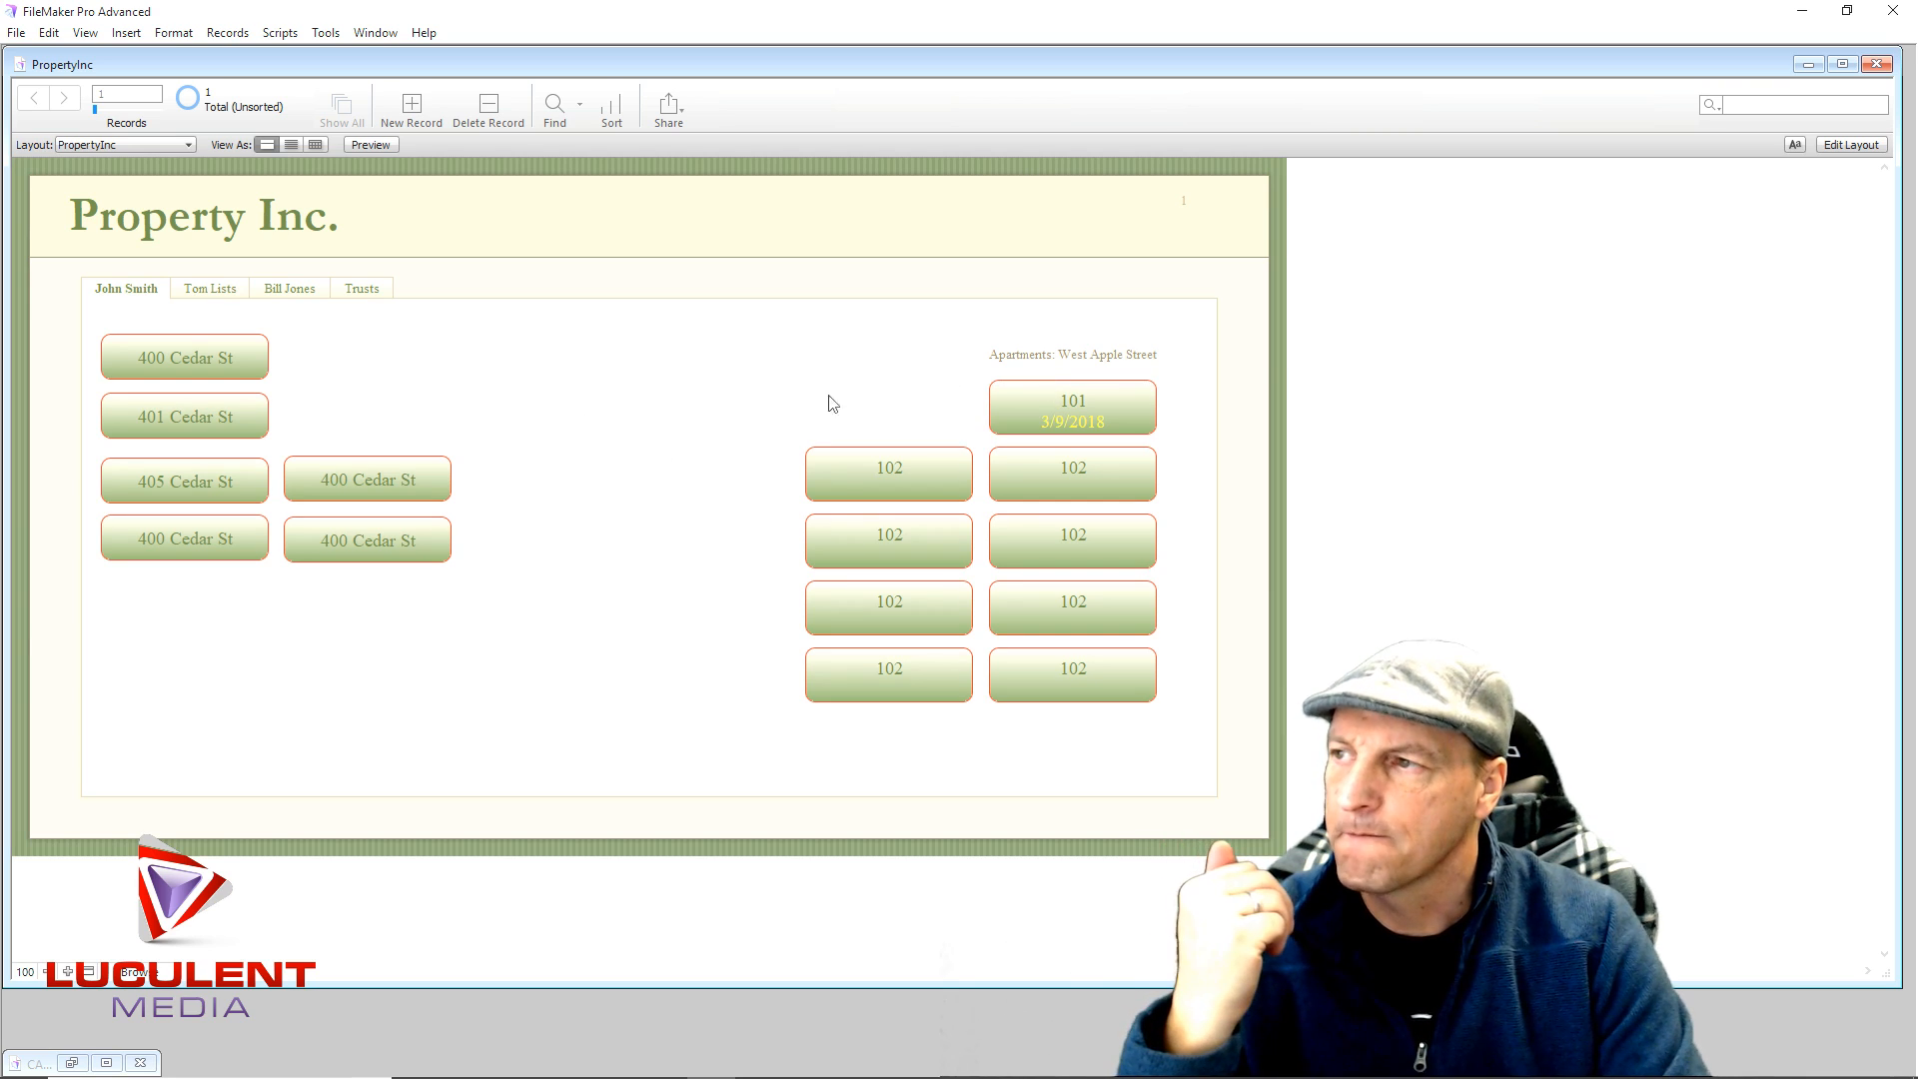
- Browse the owner tabs, then open the Apartment 101 rental record
click(195, 292)
click(283, 292)
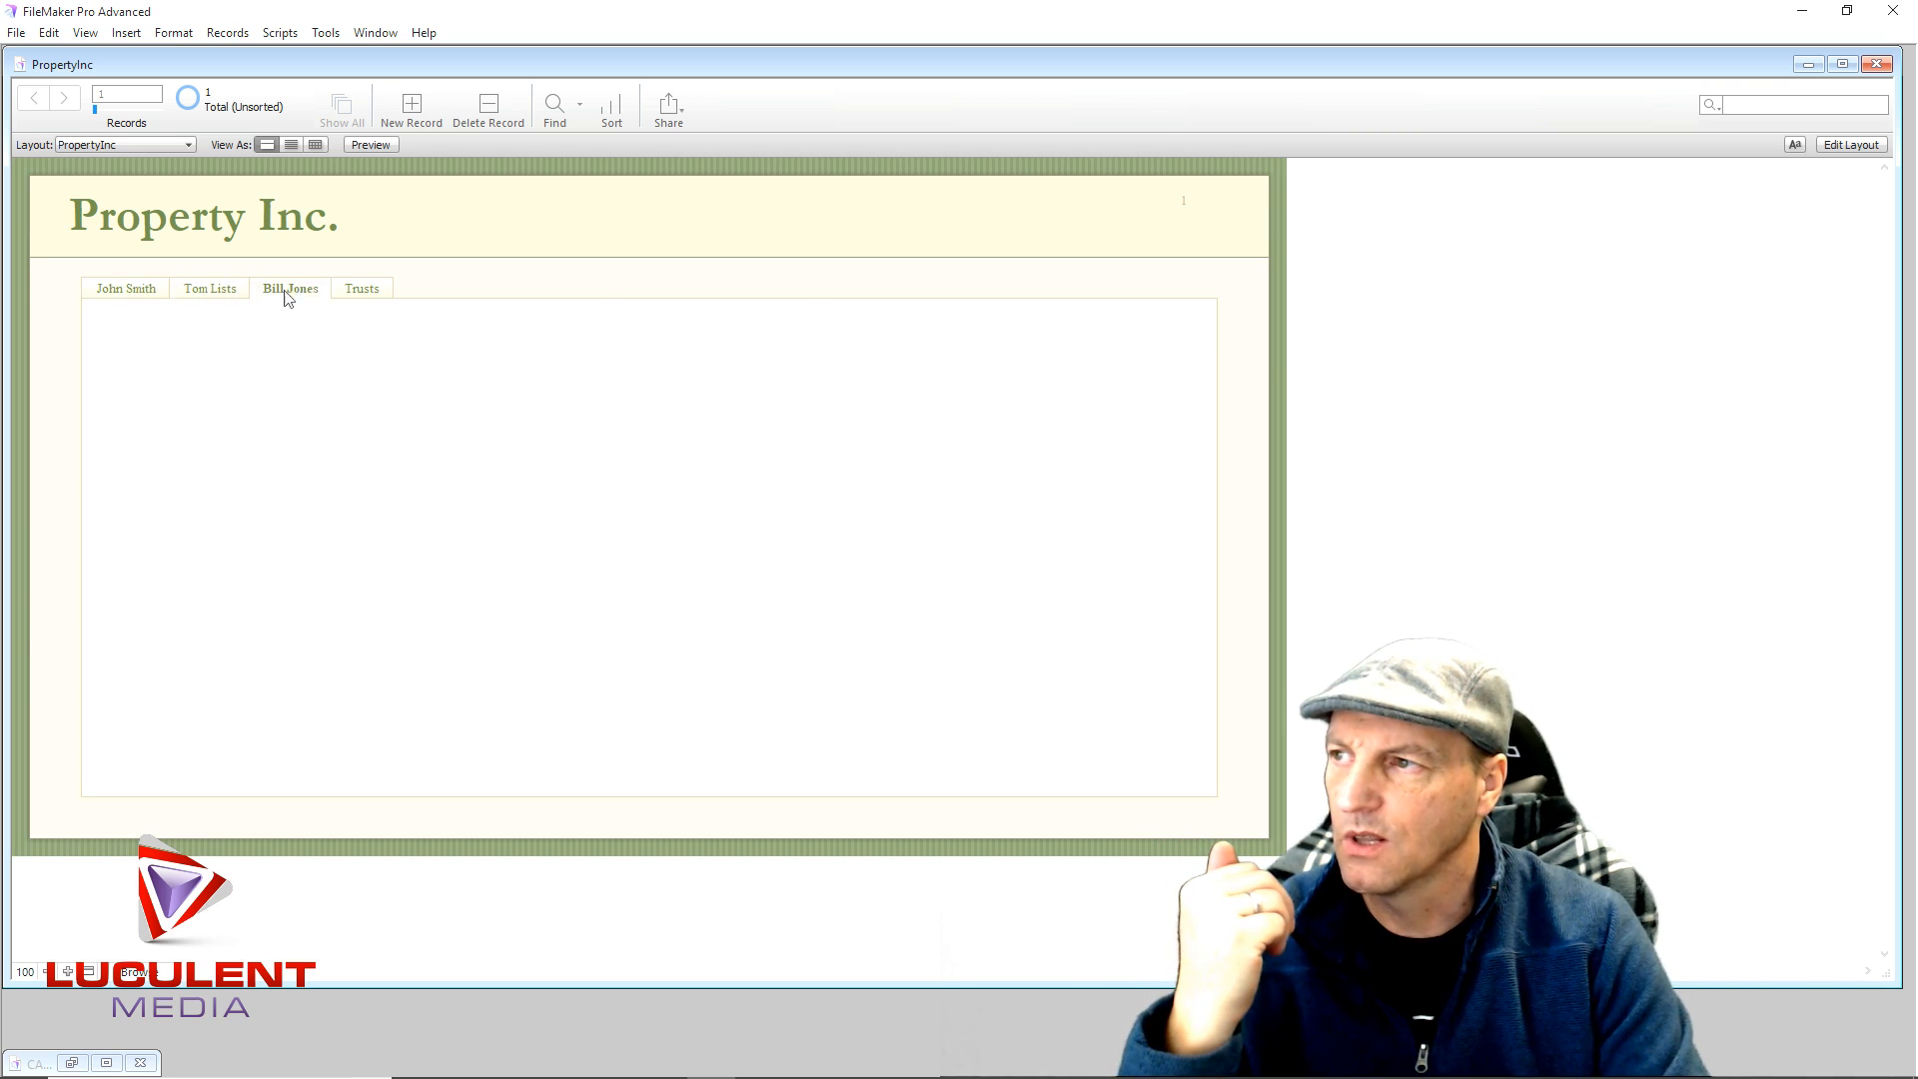
click(352, 291)
click(155, 291)
click(198, 292)
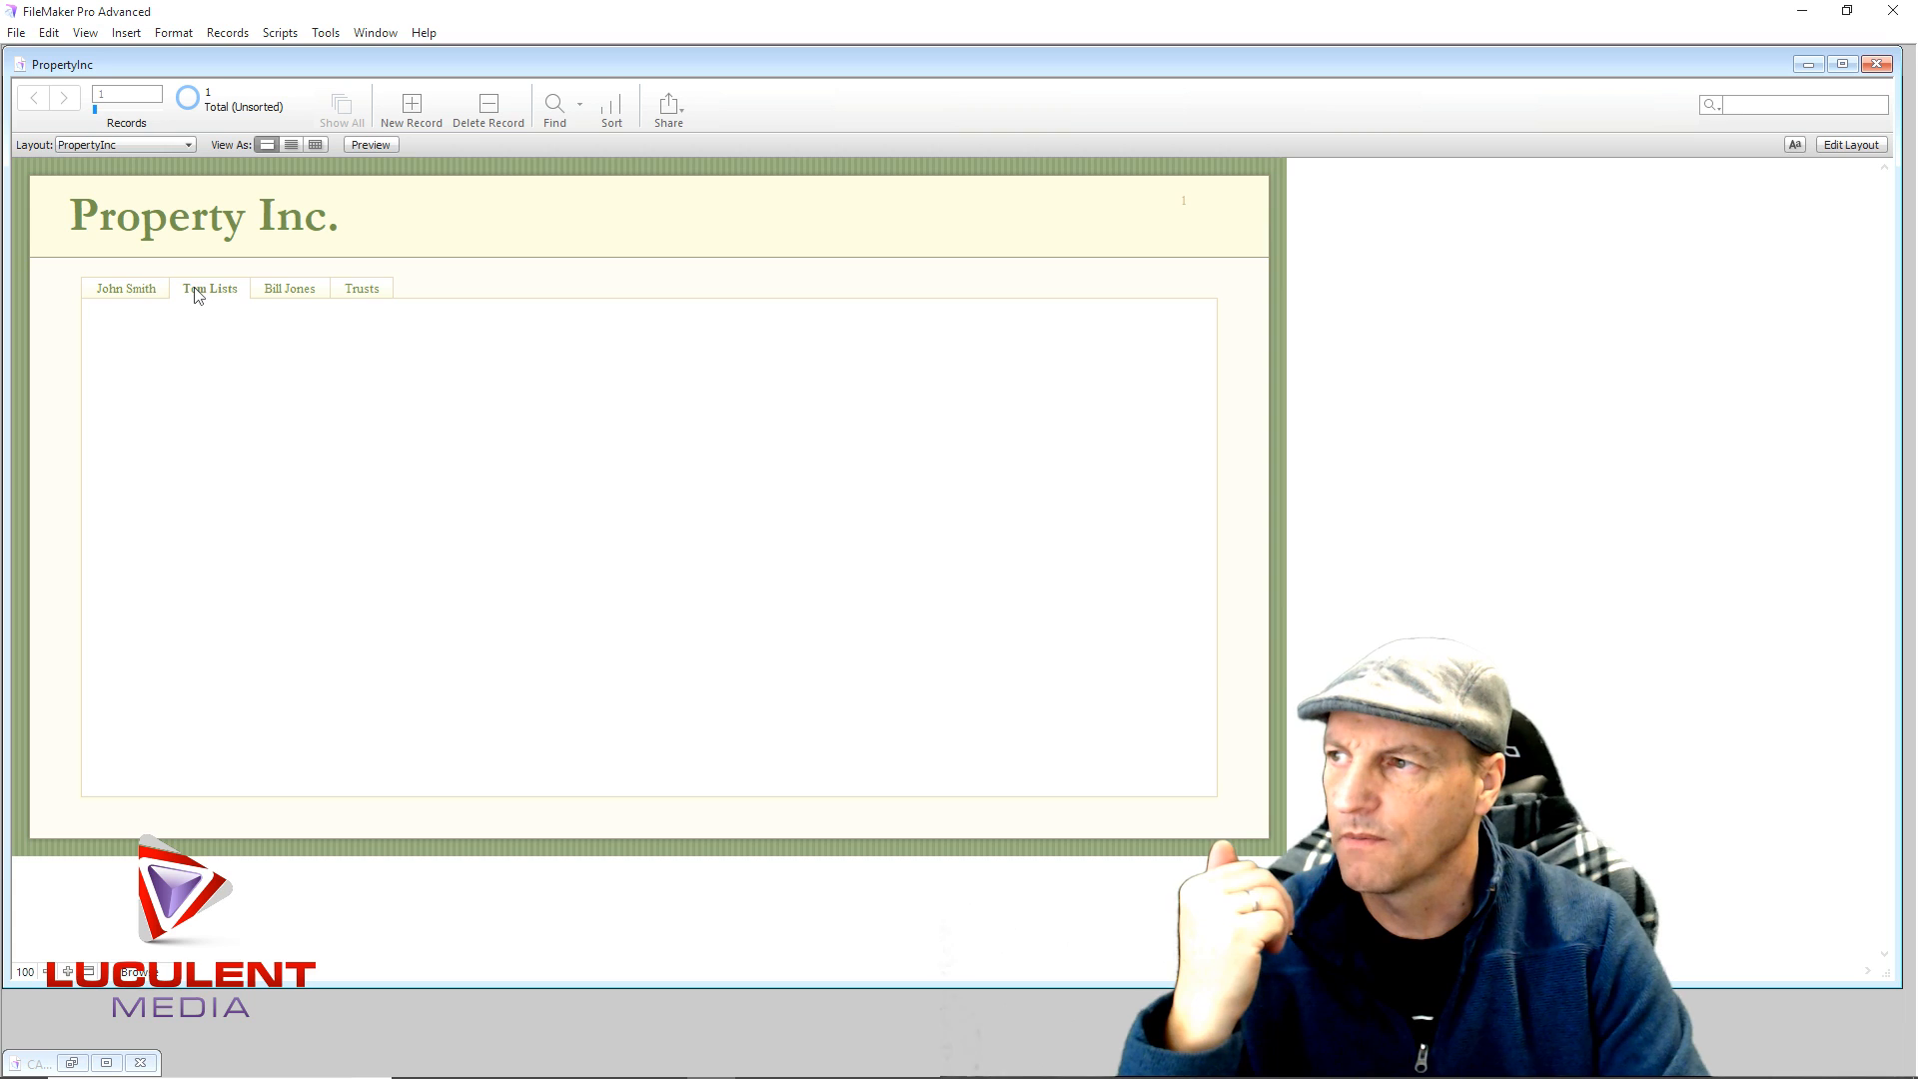
click(129, 290)
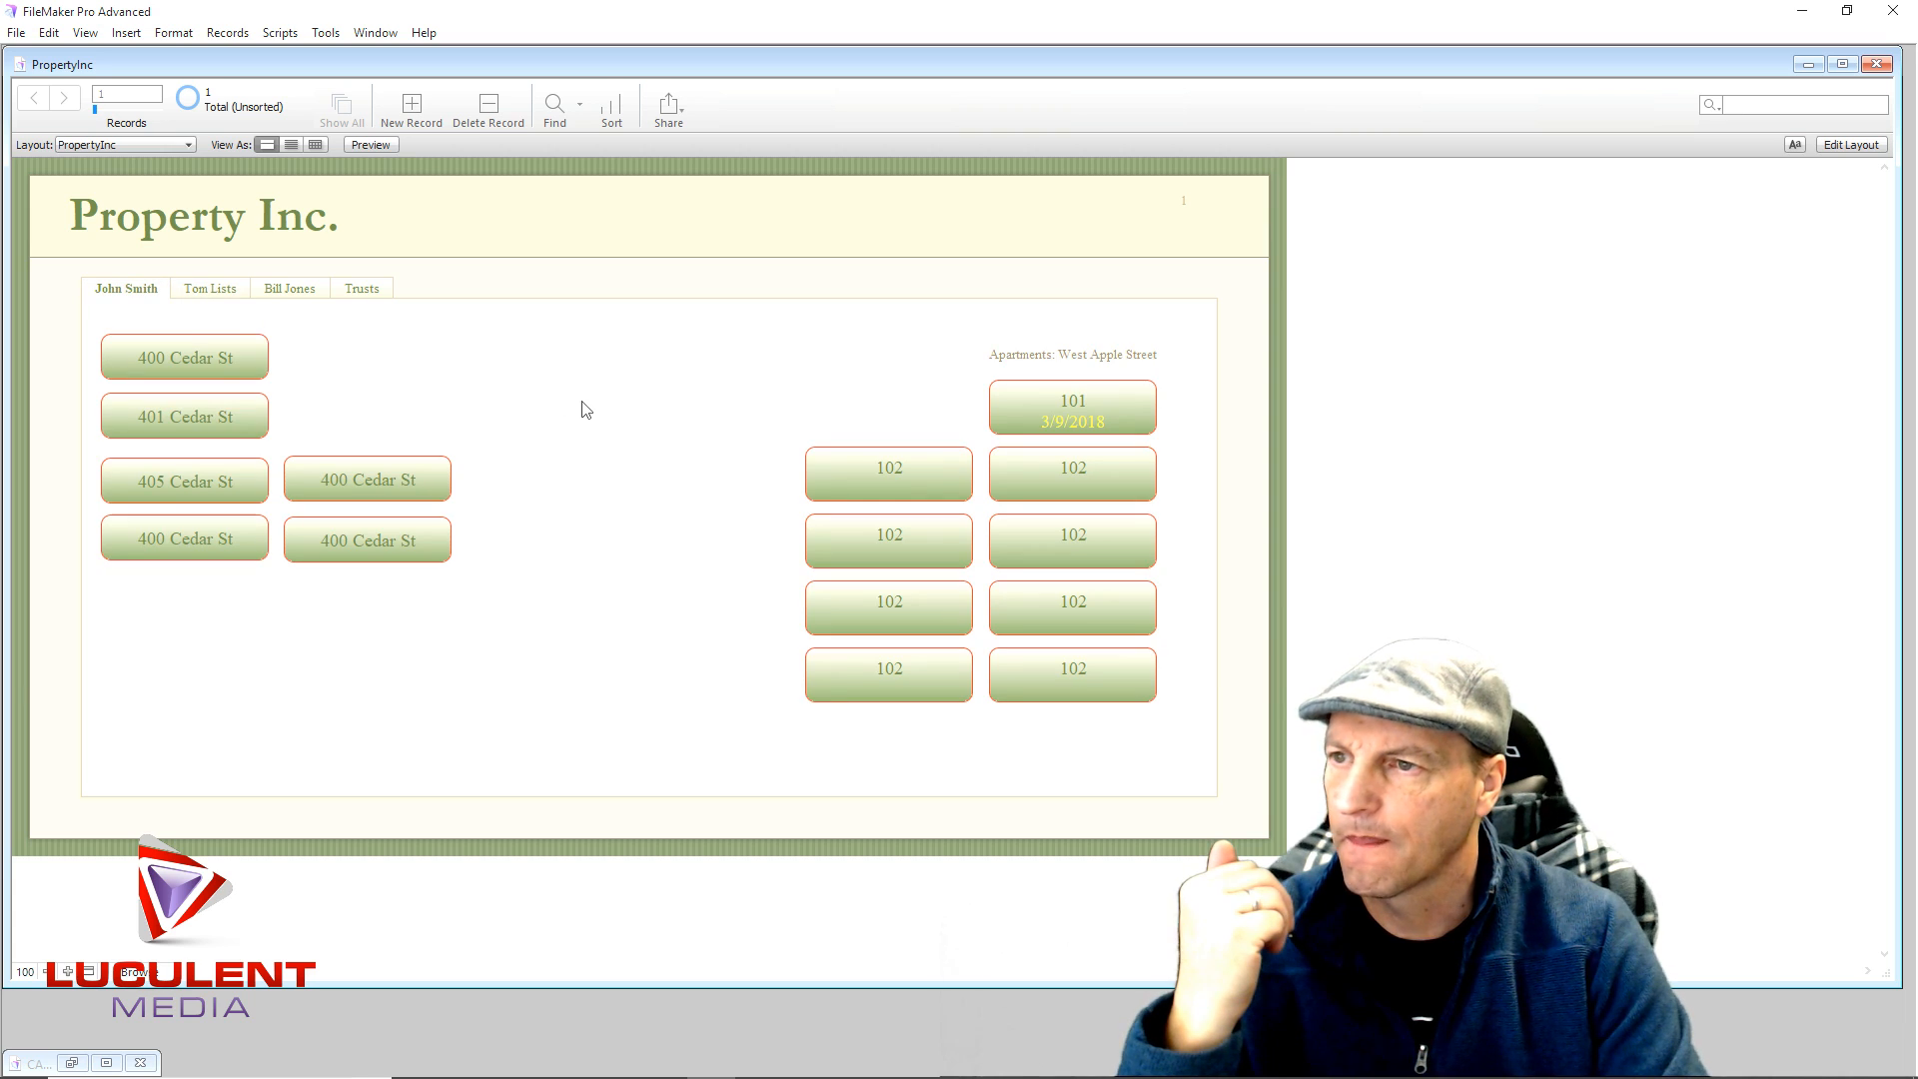
click(1009, 404)
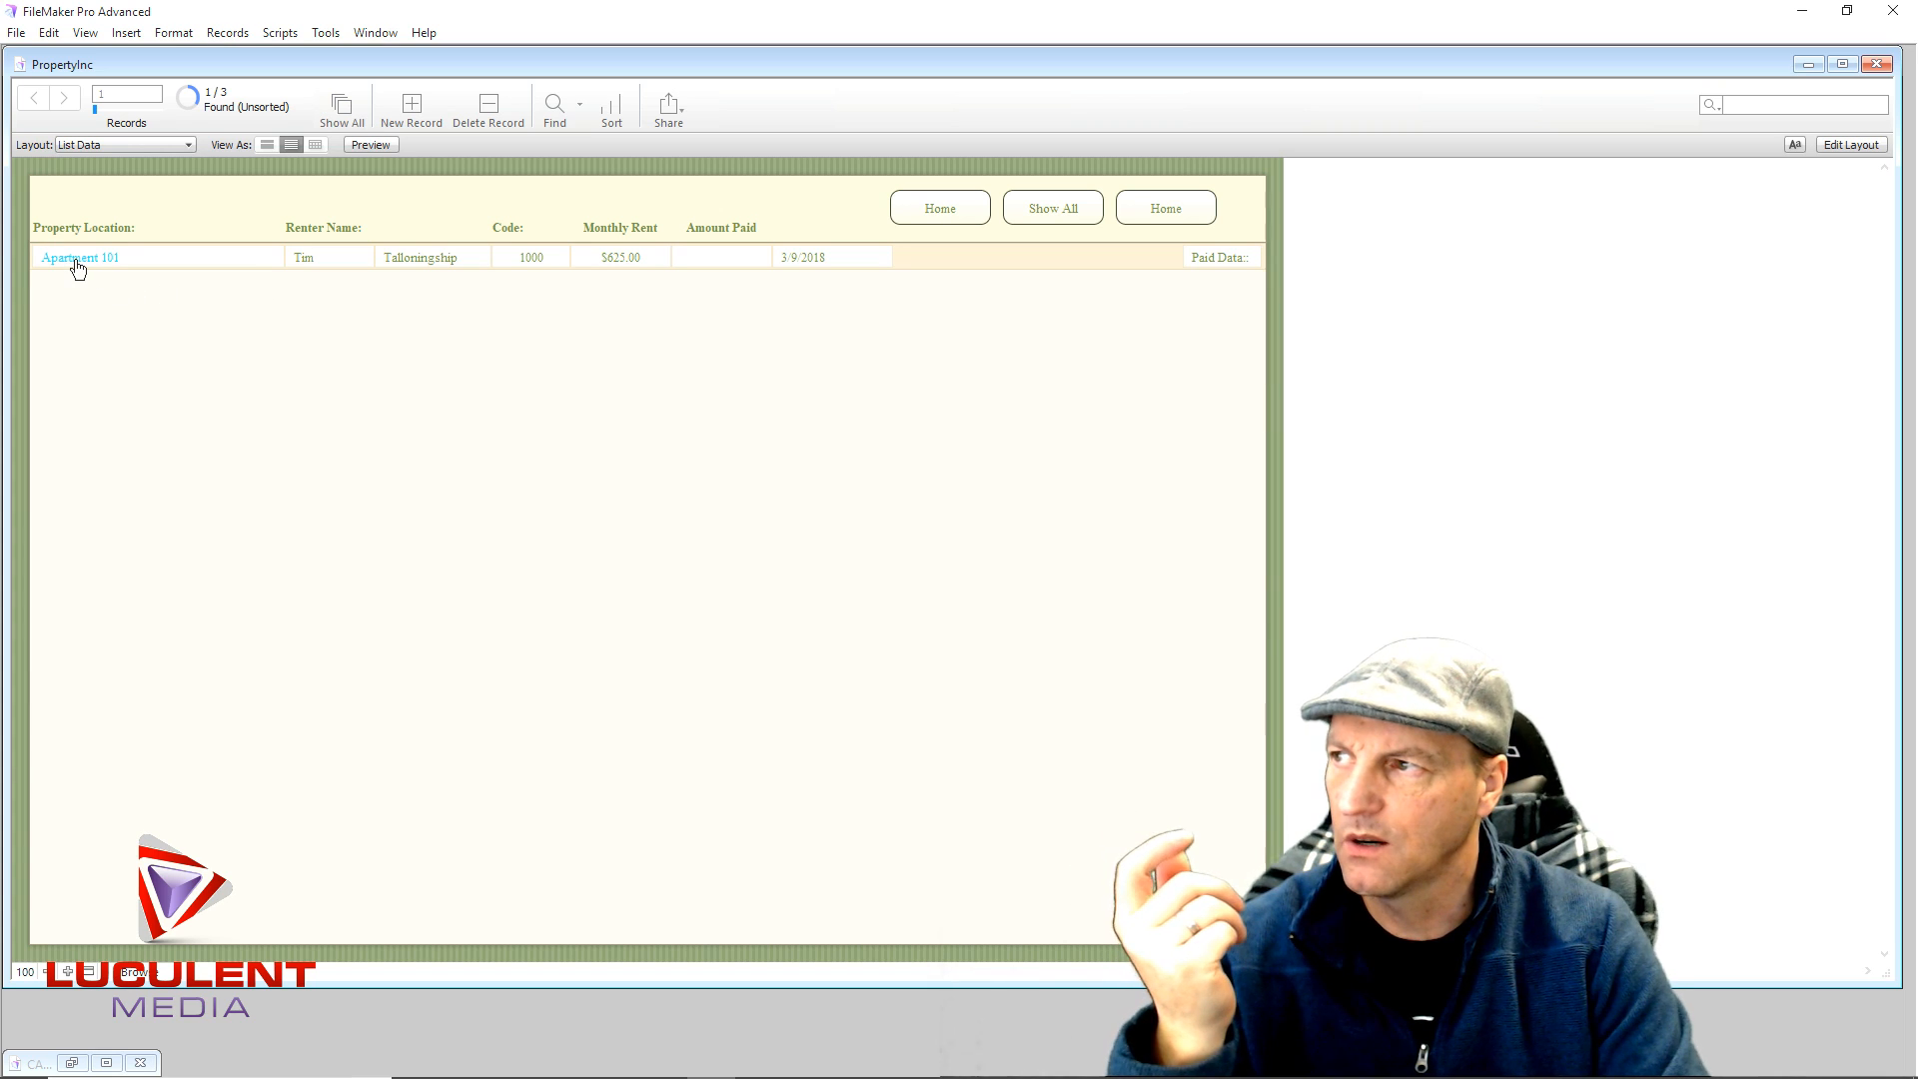
click(76, 262)
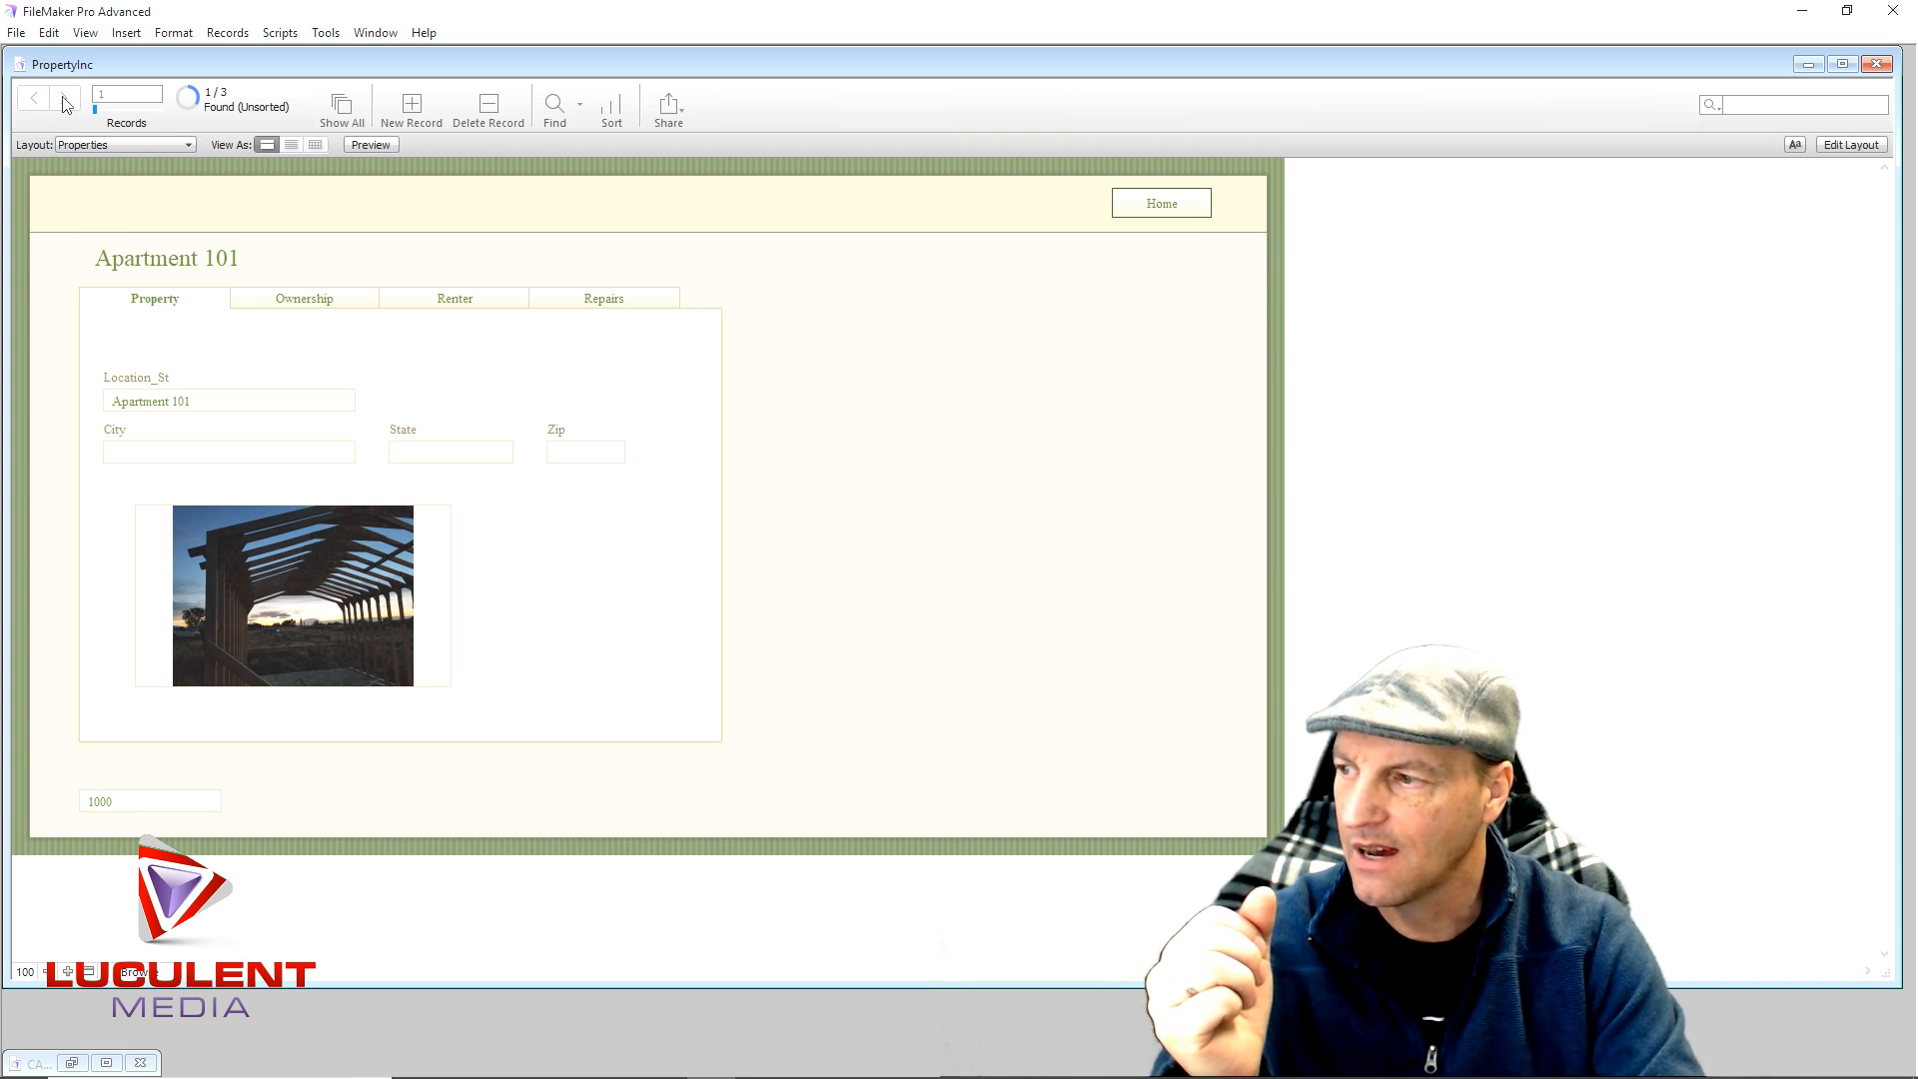
click(336, 107)
click(31, 97)
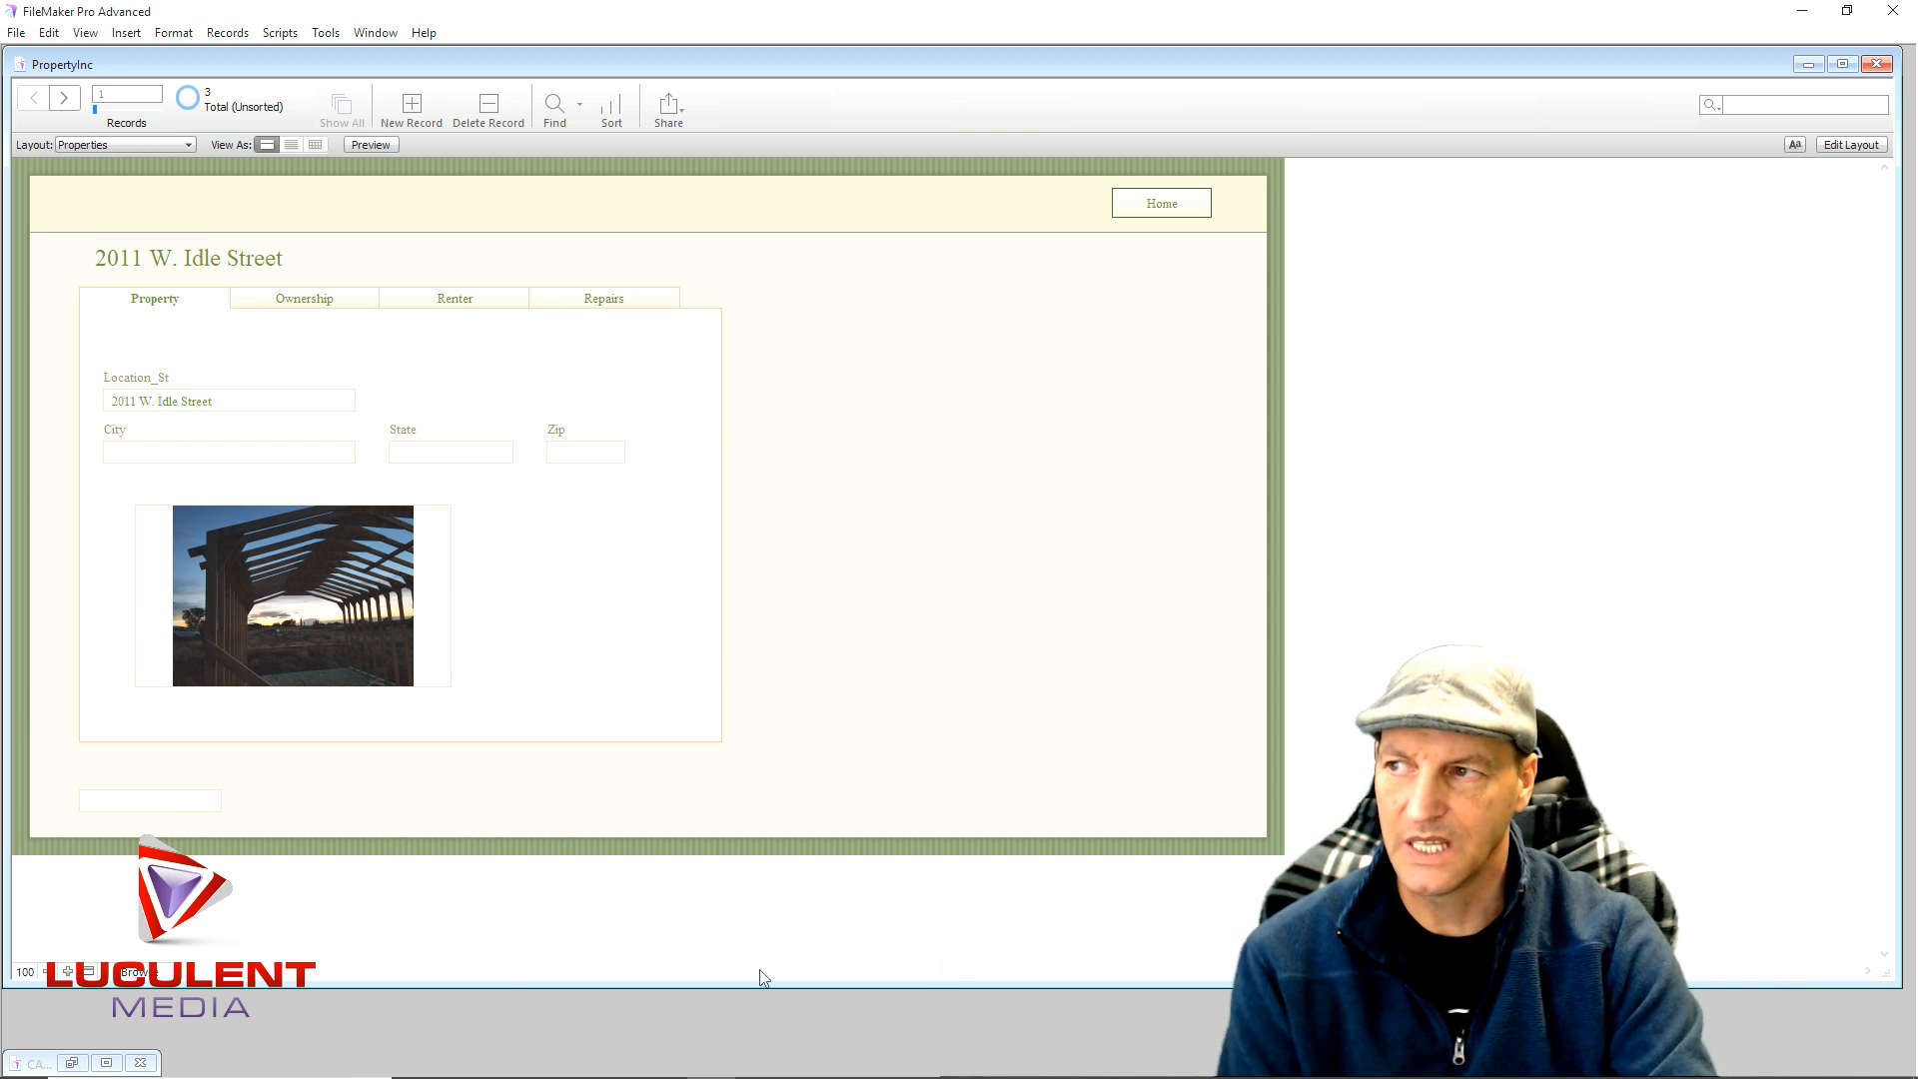
mouse_move(672, 1077)
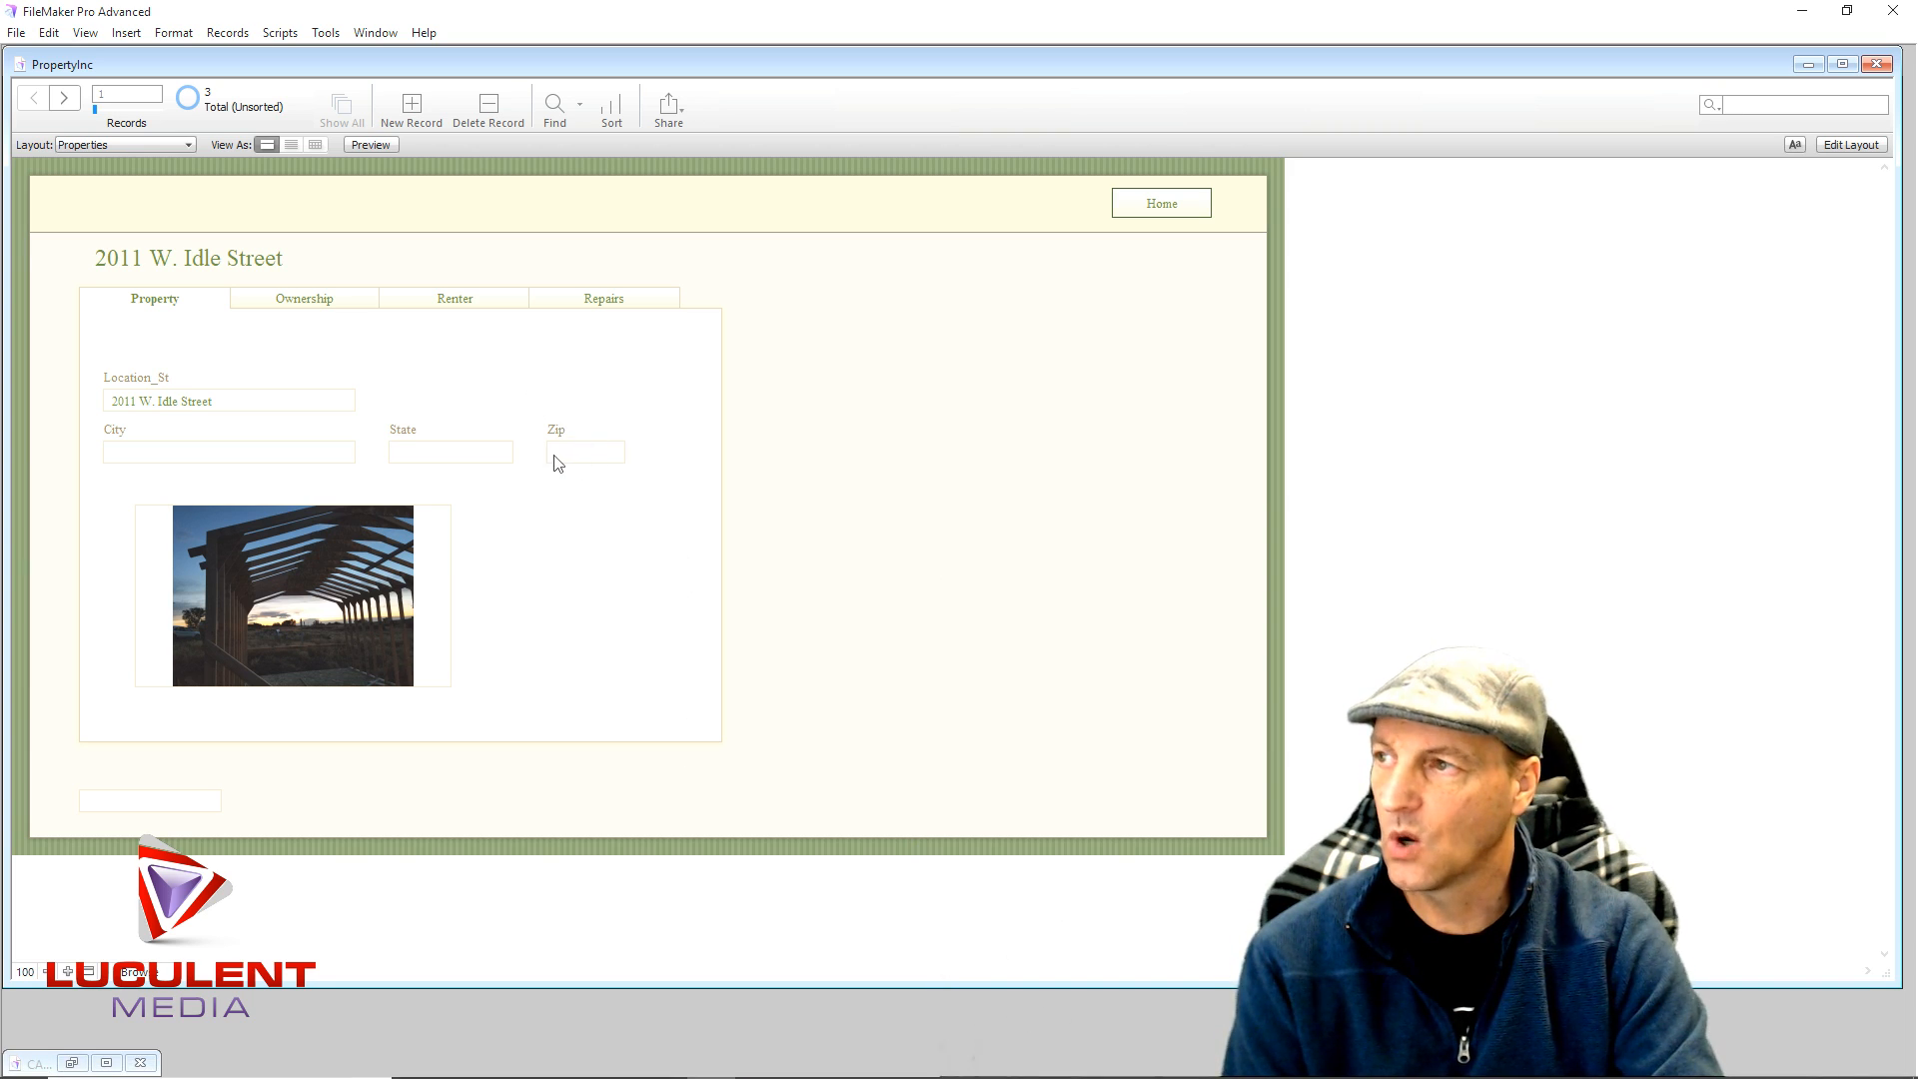
click(487, 109)
click(796, 405)
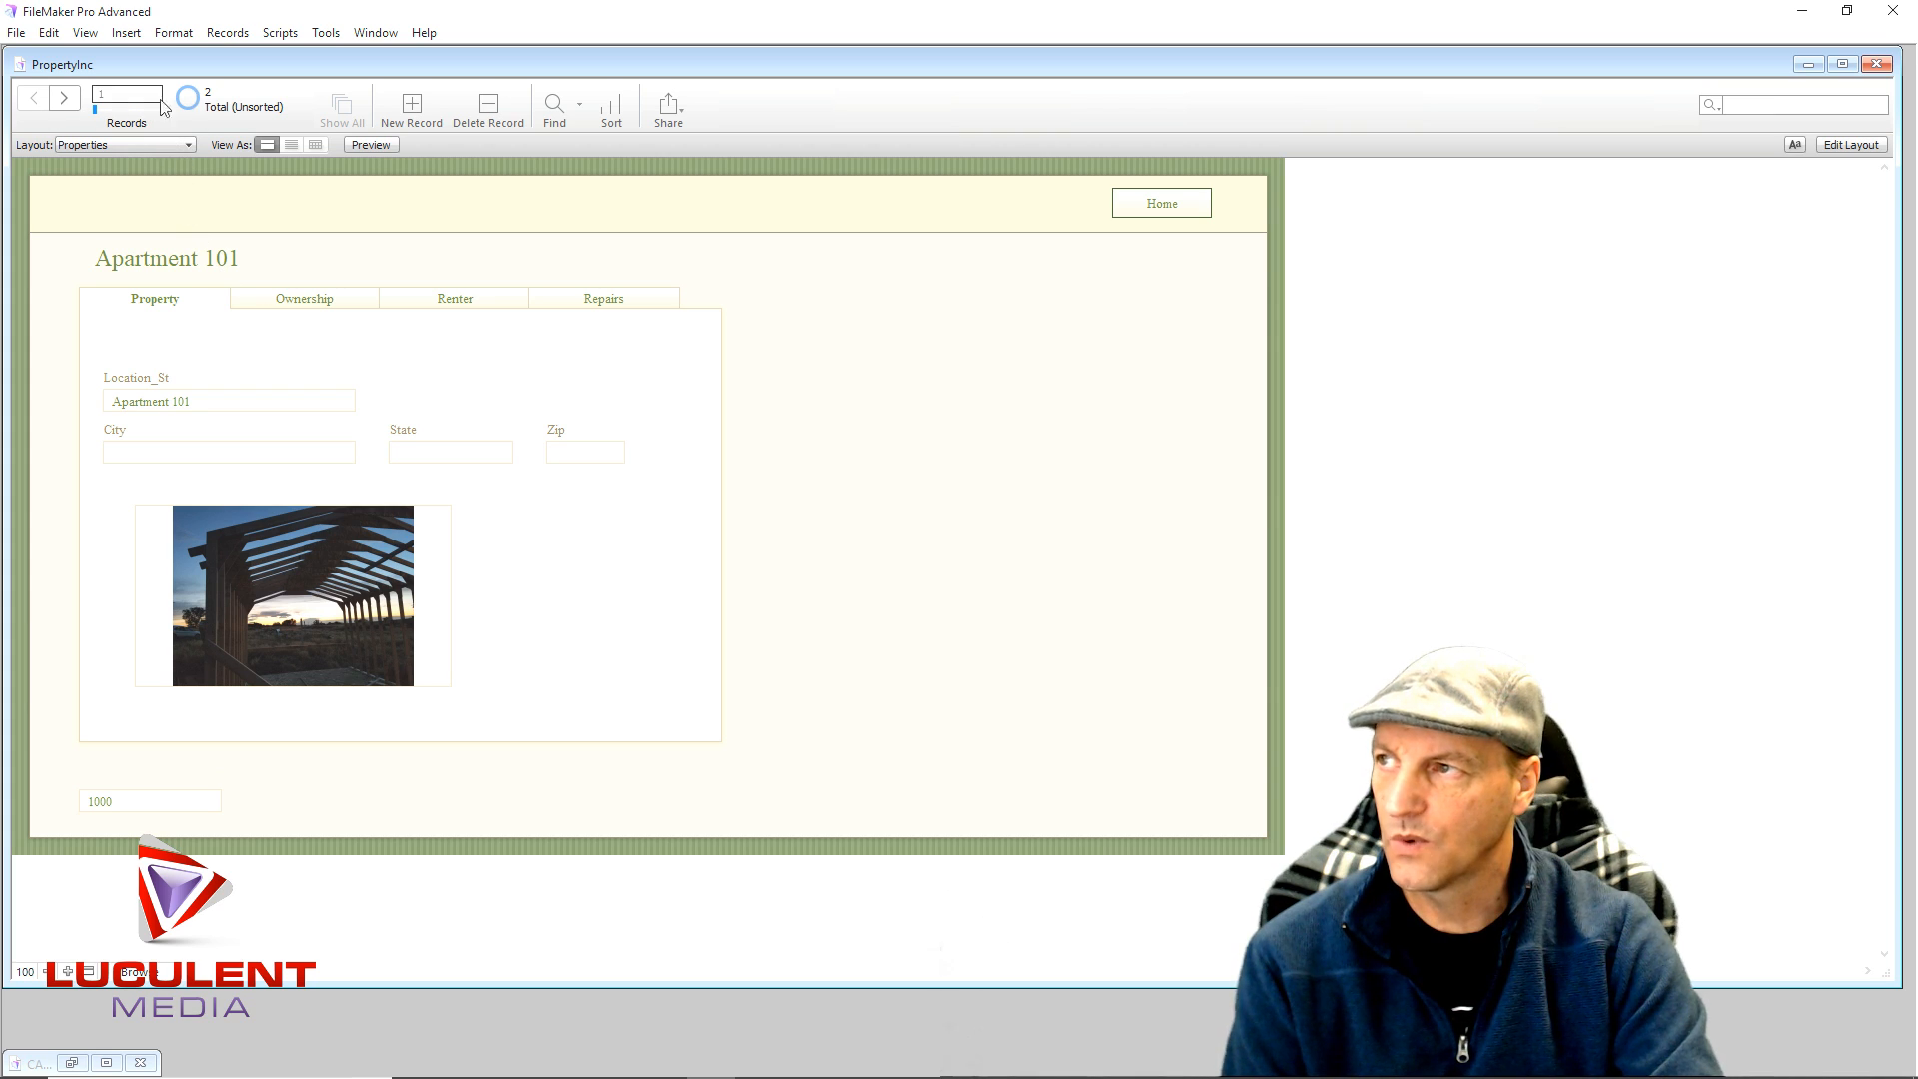
click(66, 99)
click(34, 98)
click(76, 106)
click(317, 632)
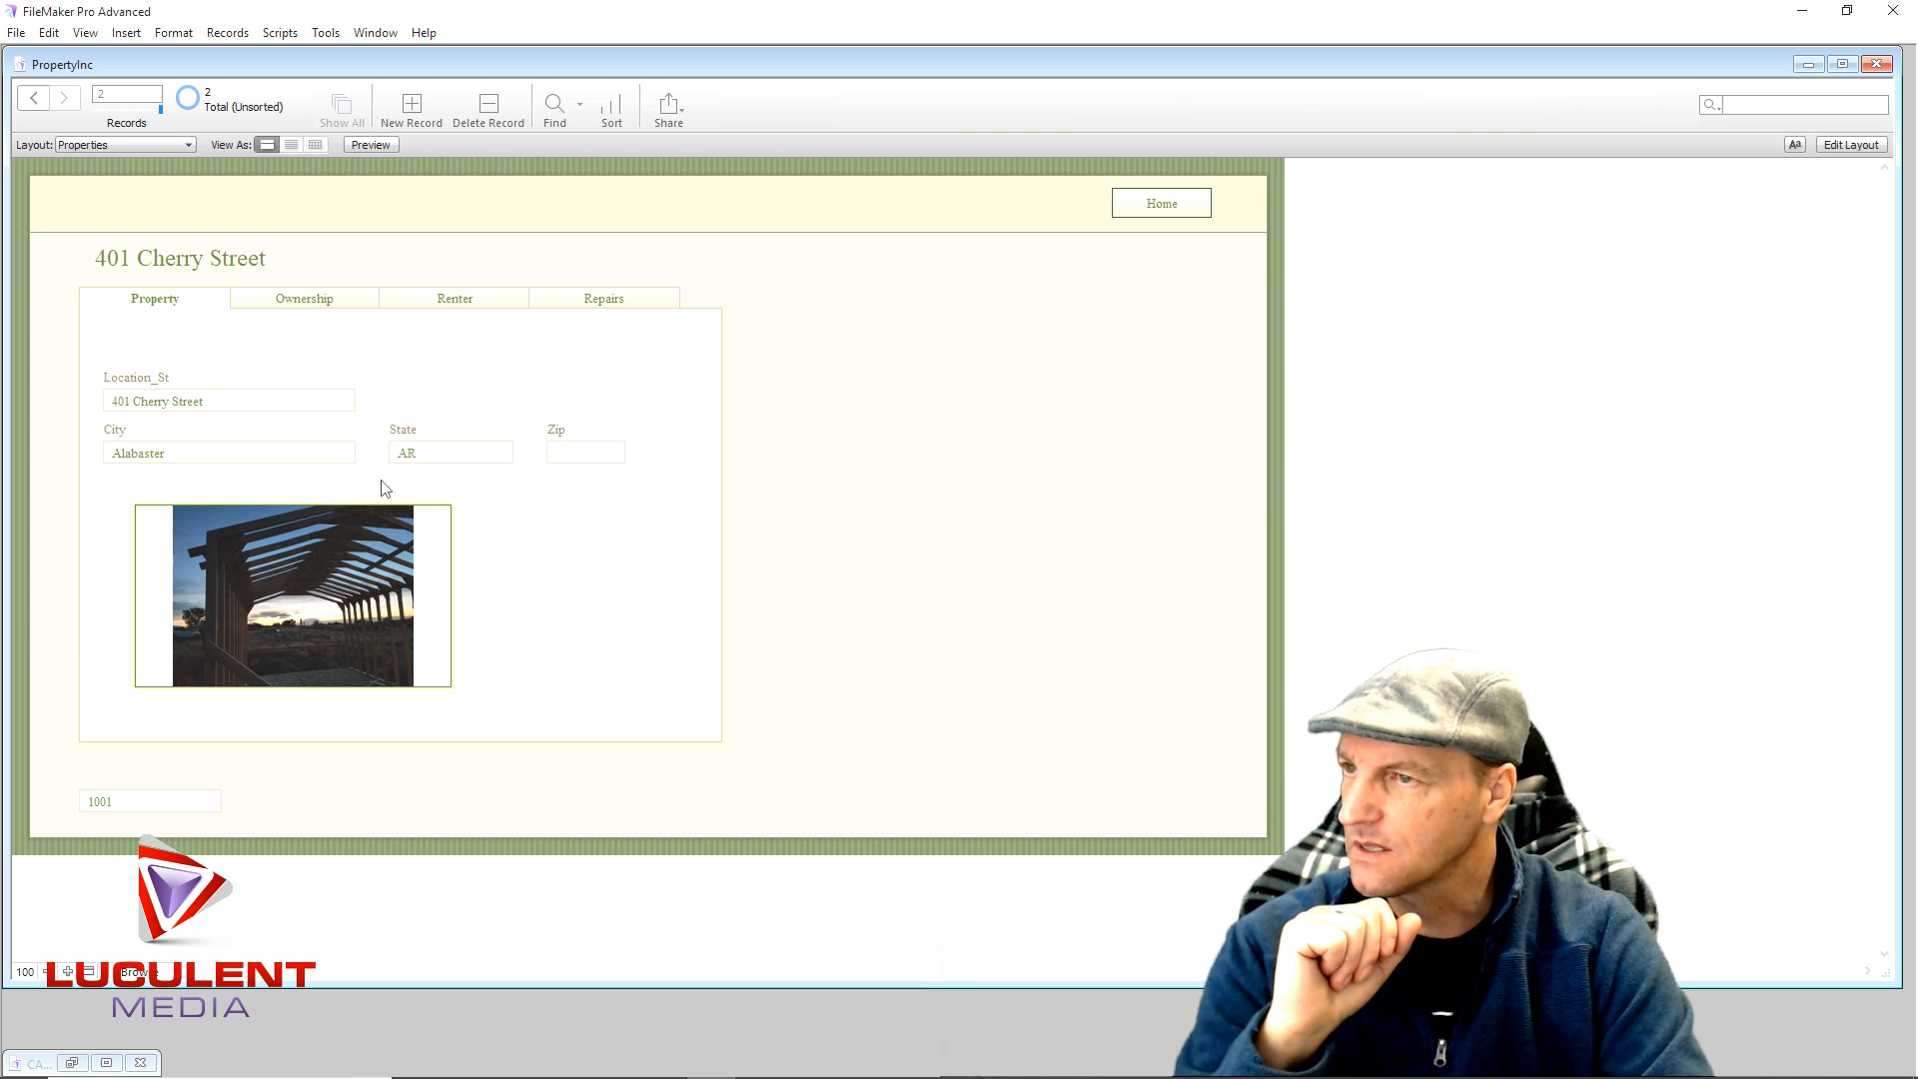
click(1851, 144)
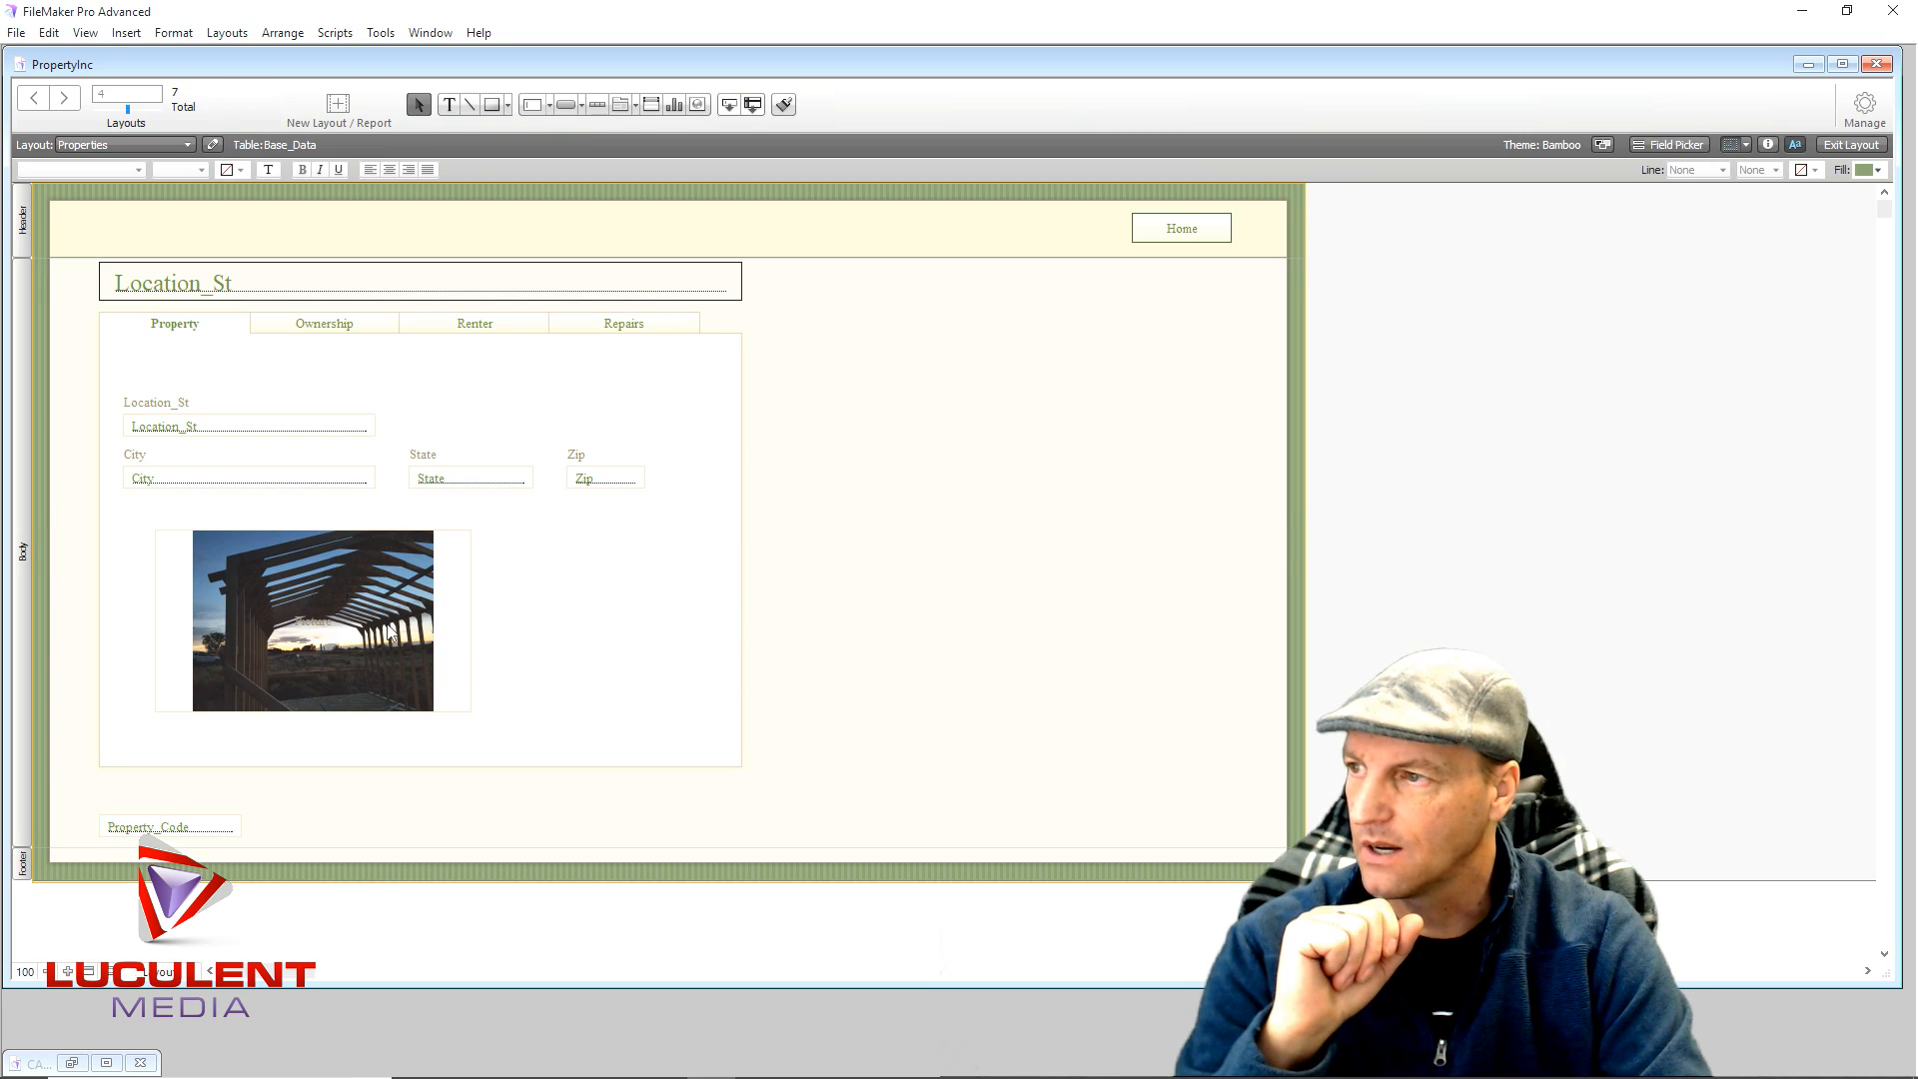
click(300, 628)
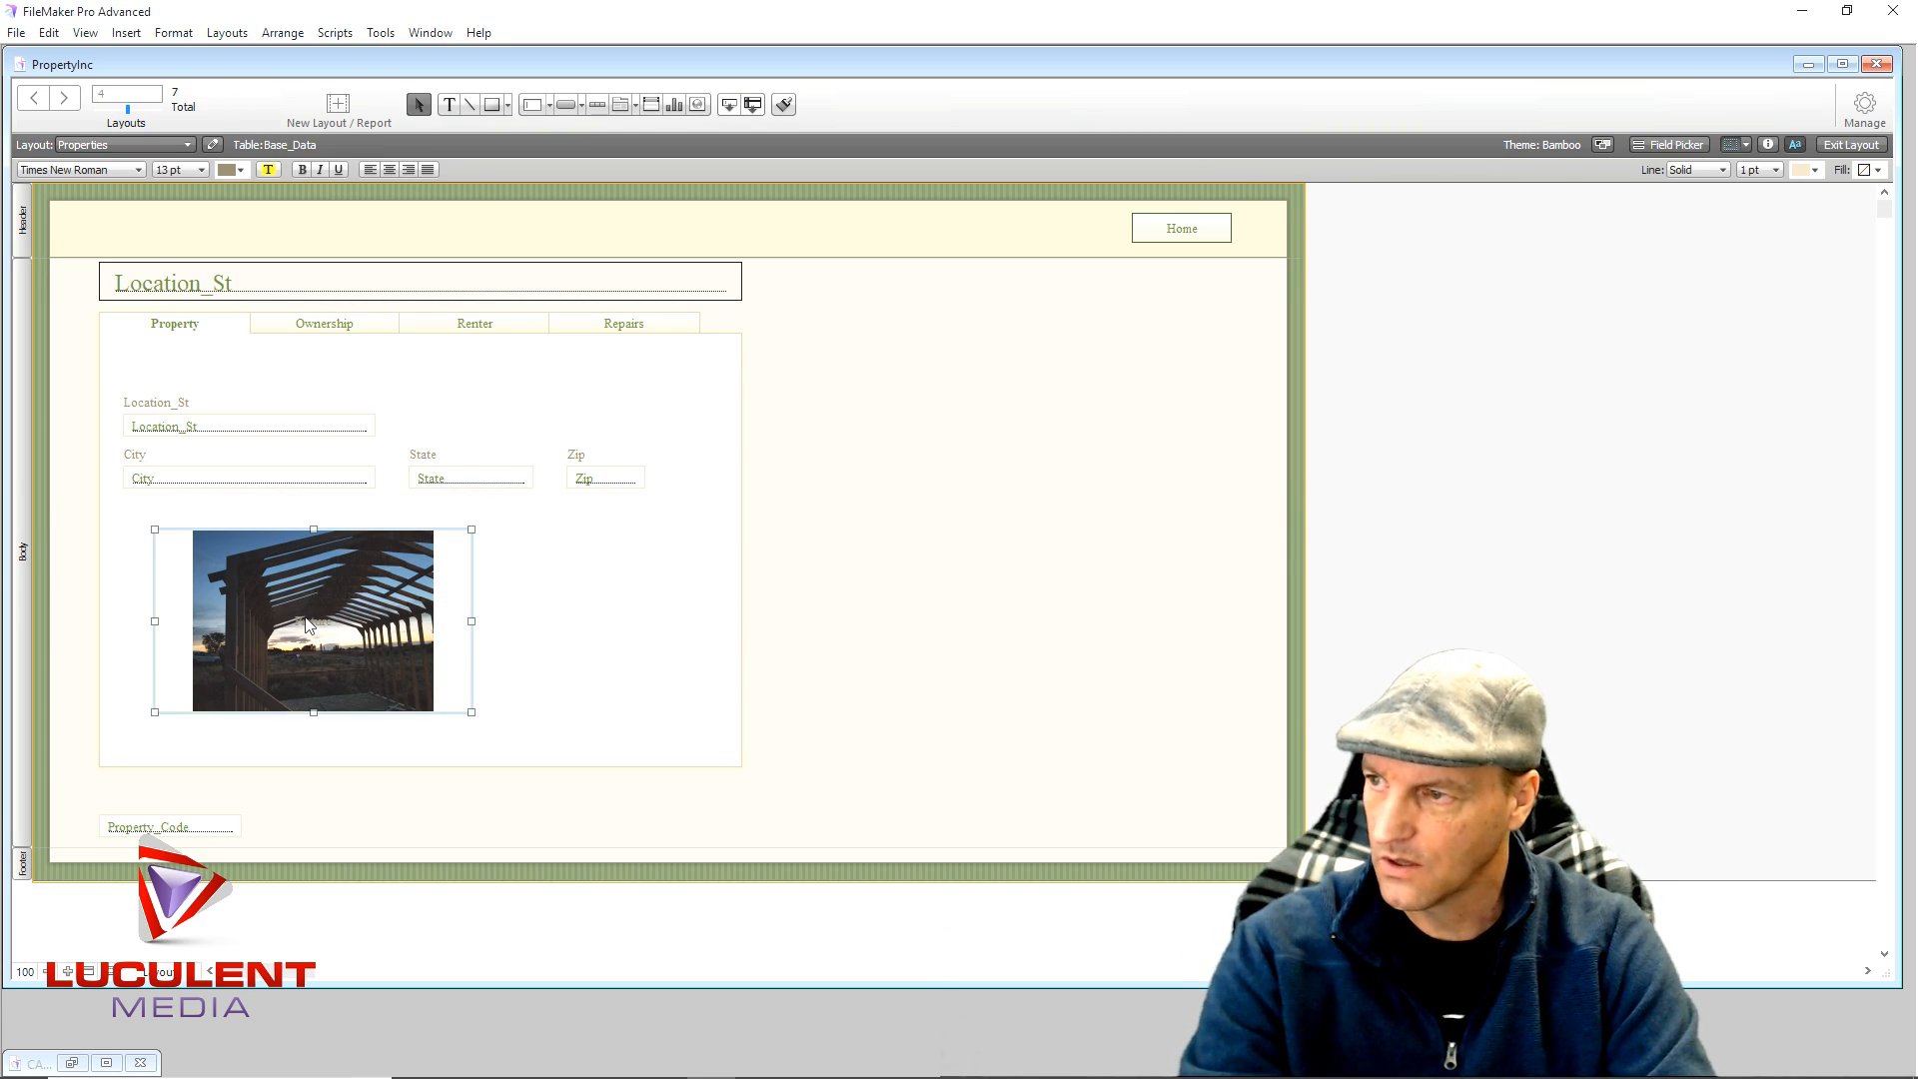
key(Delete)
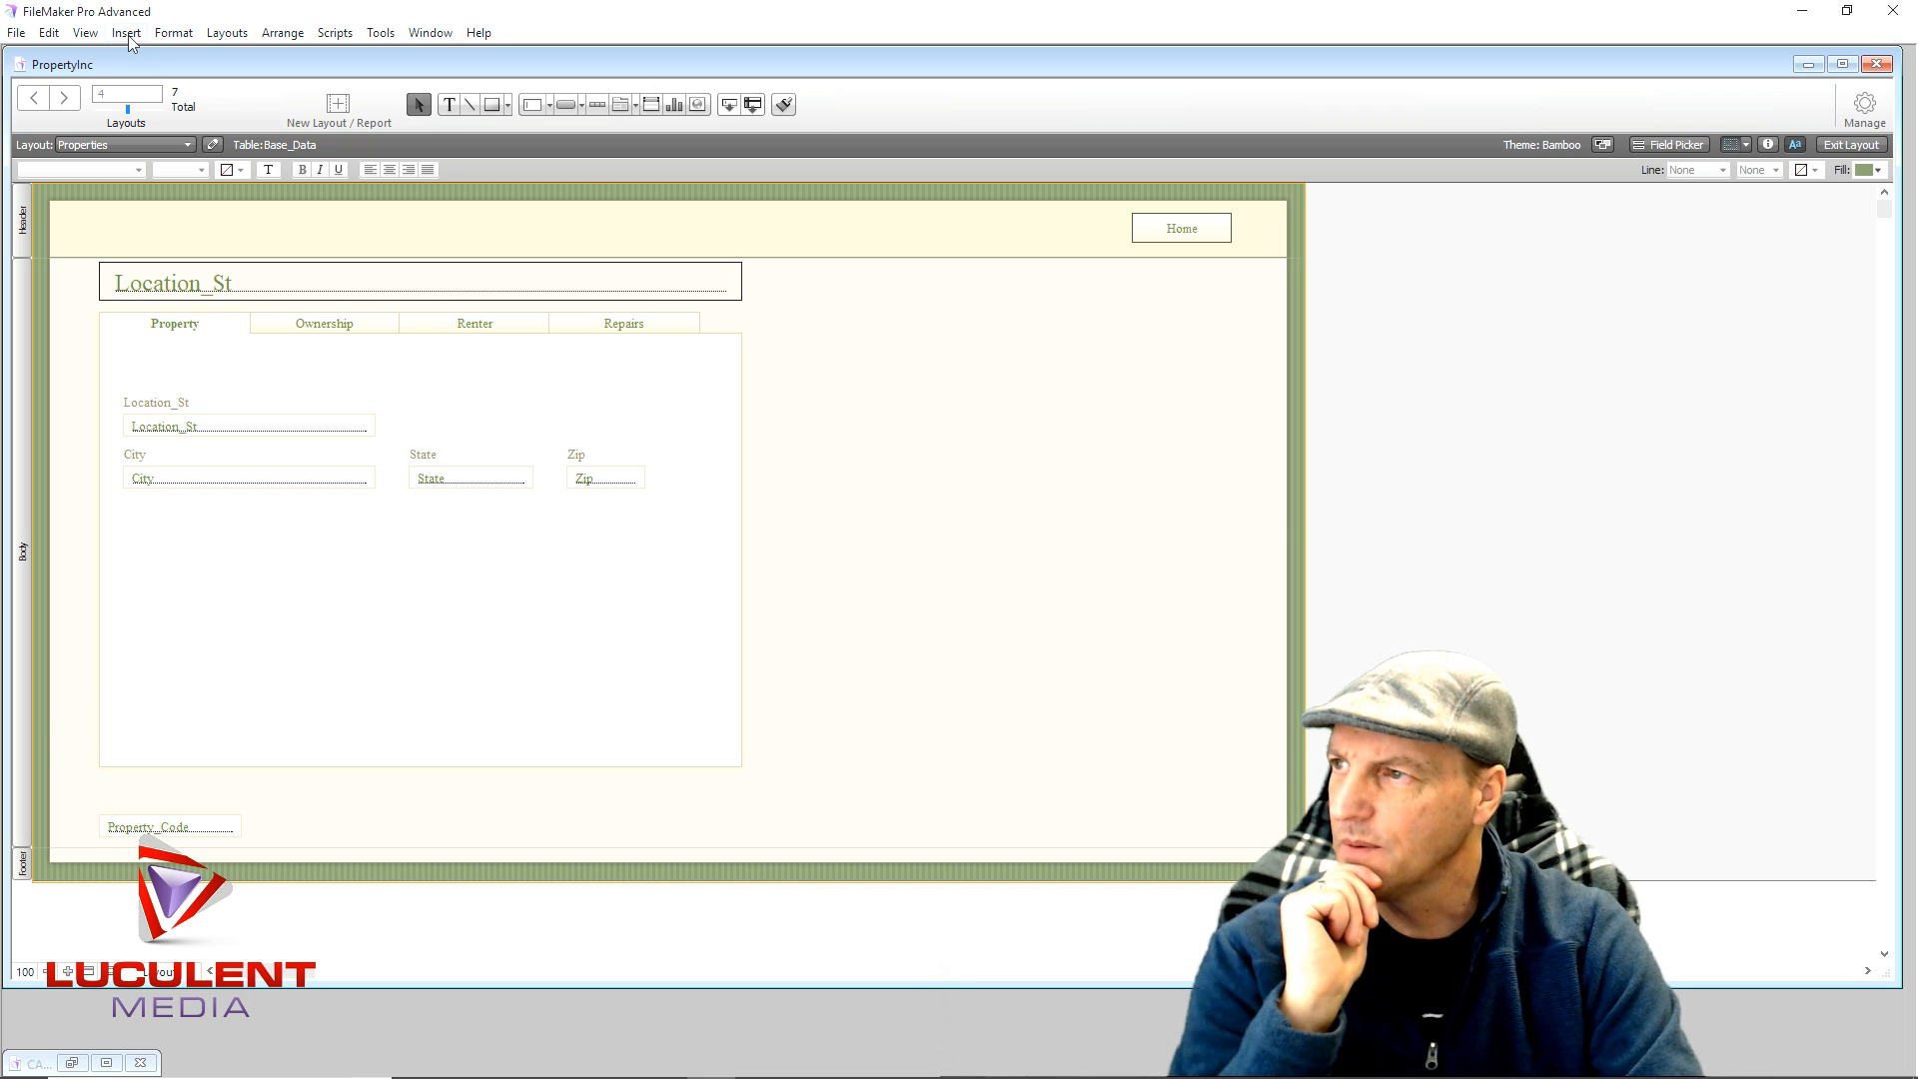
click(1838, 146)
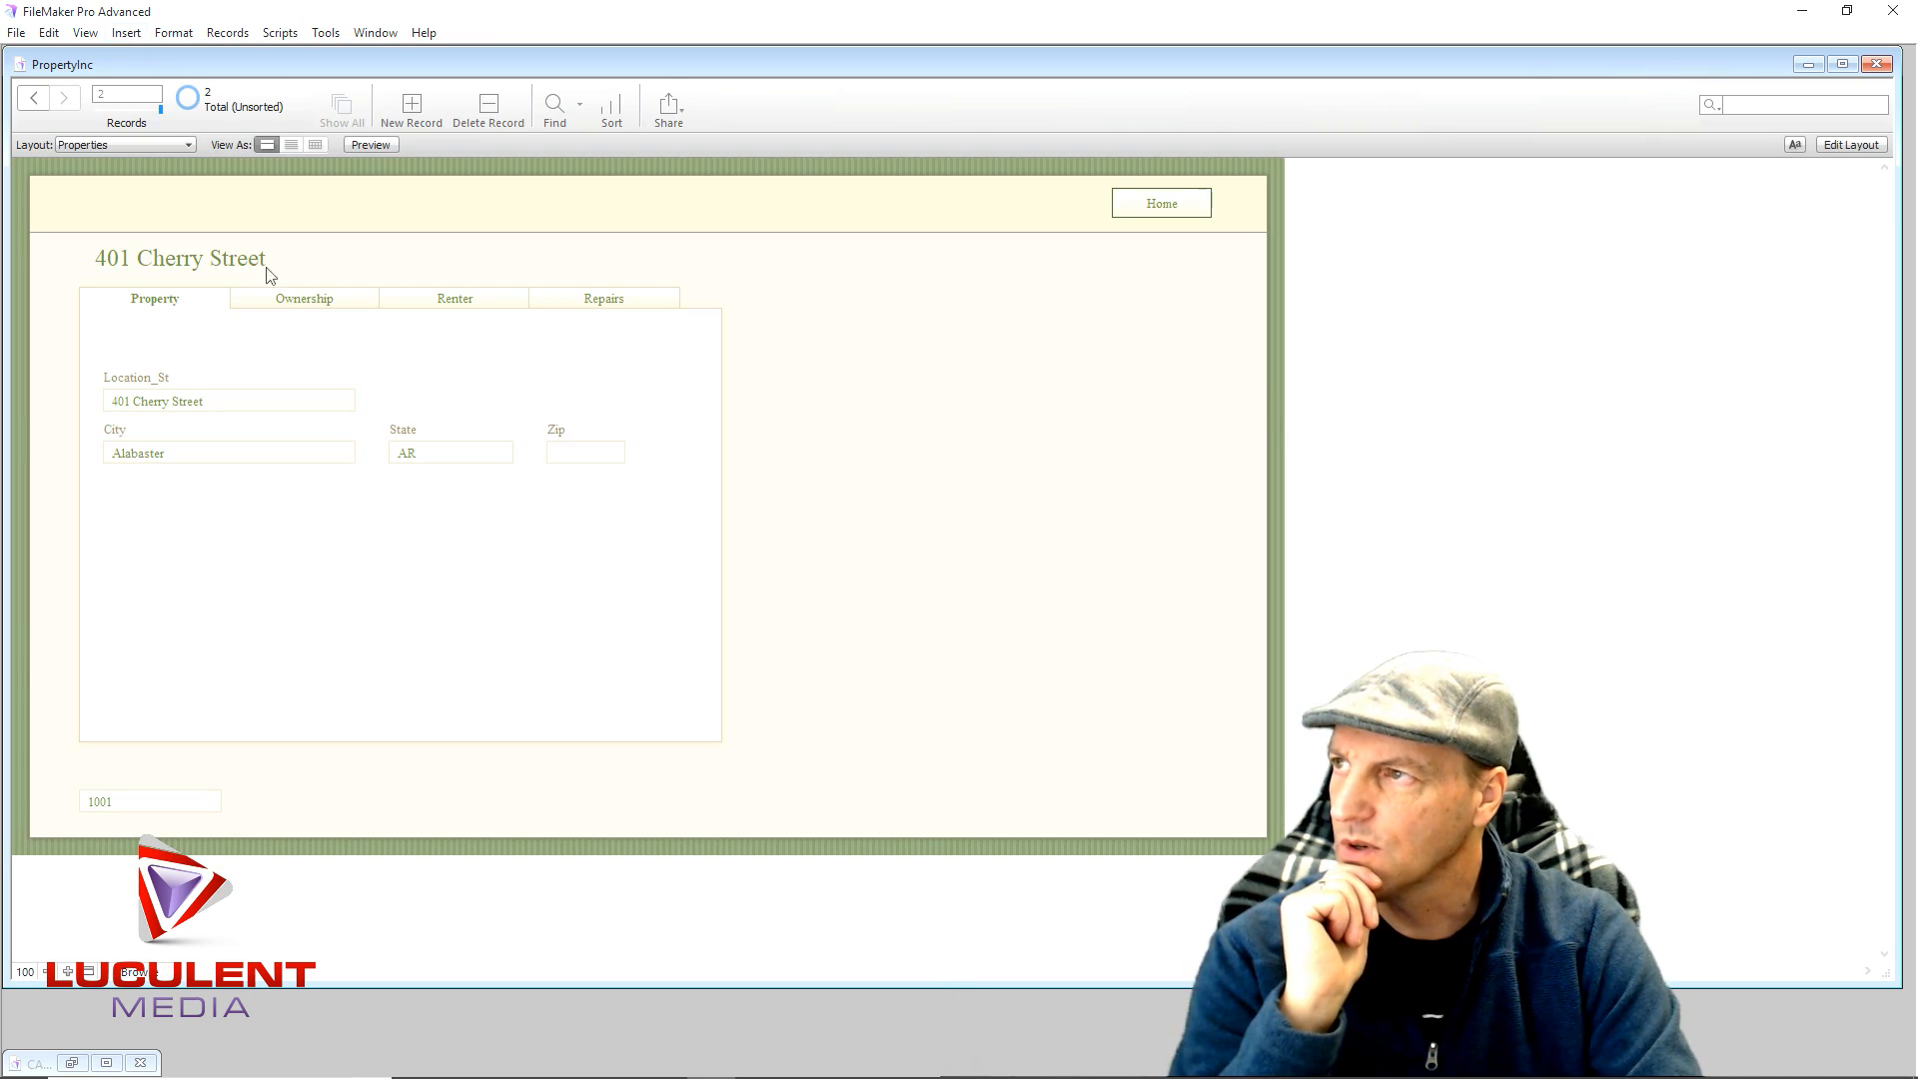
click(125, 33)
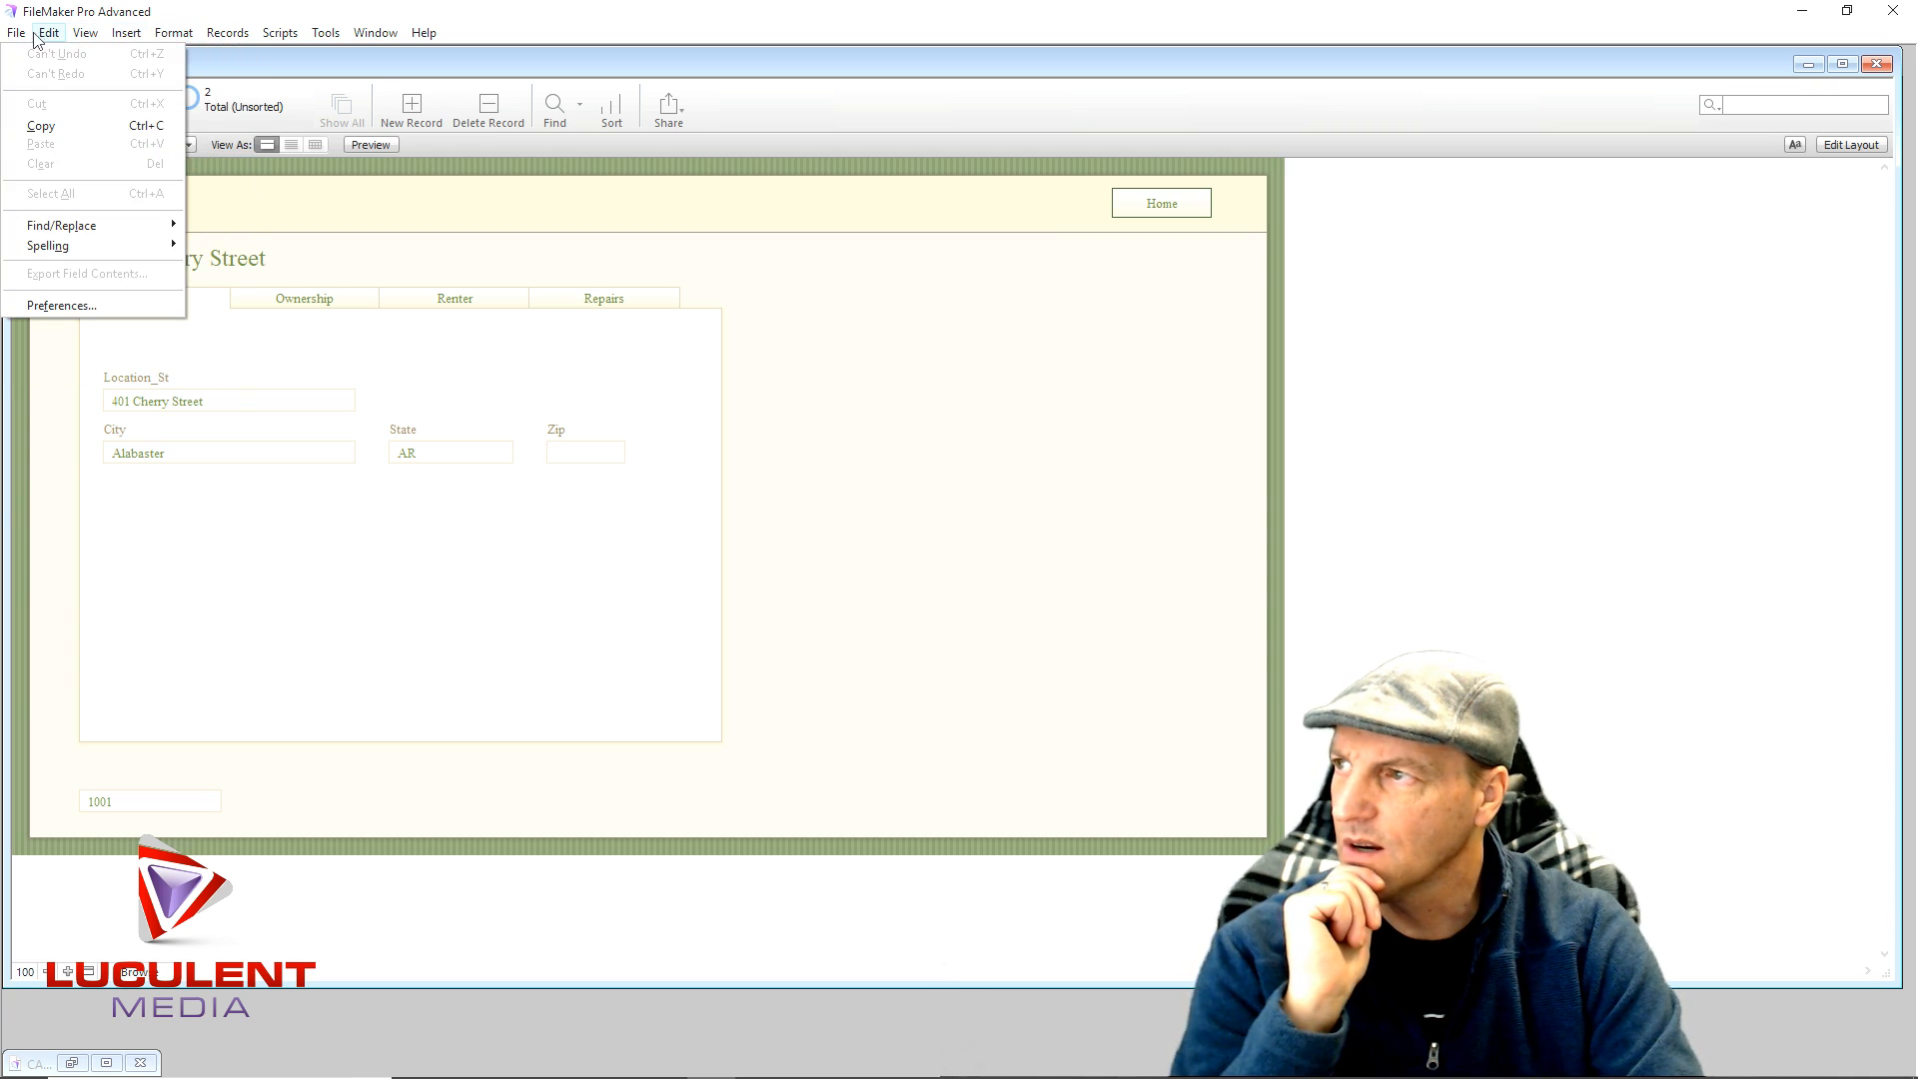
click(16, 33)
click(86, 33)
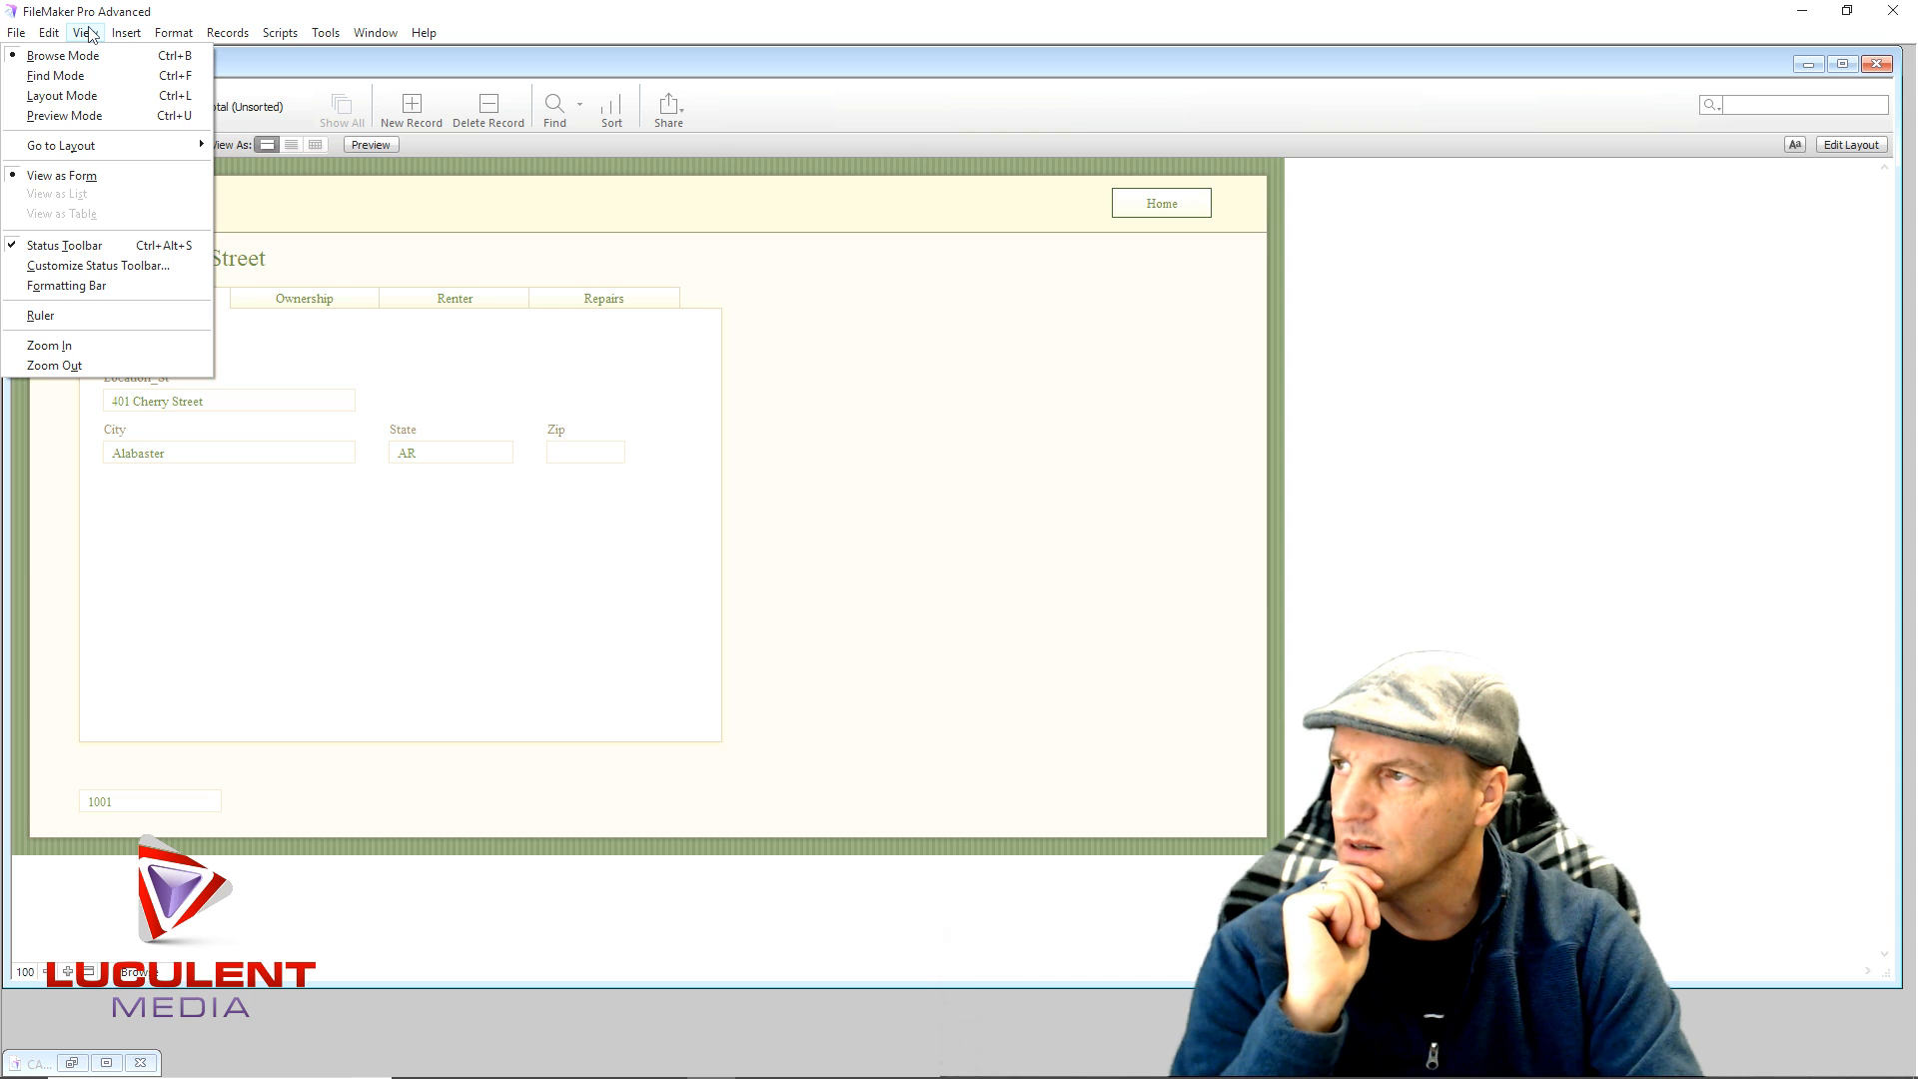
click(951, 565)
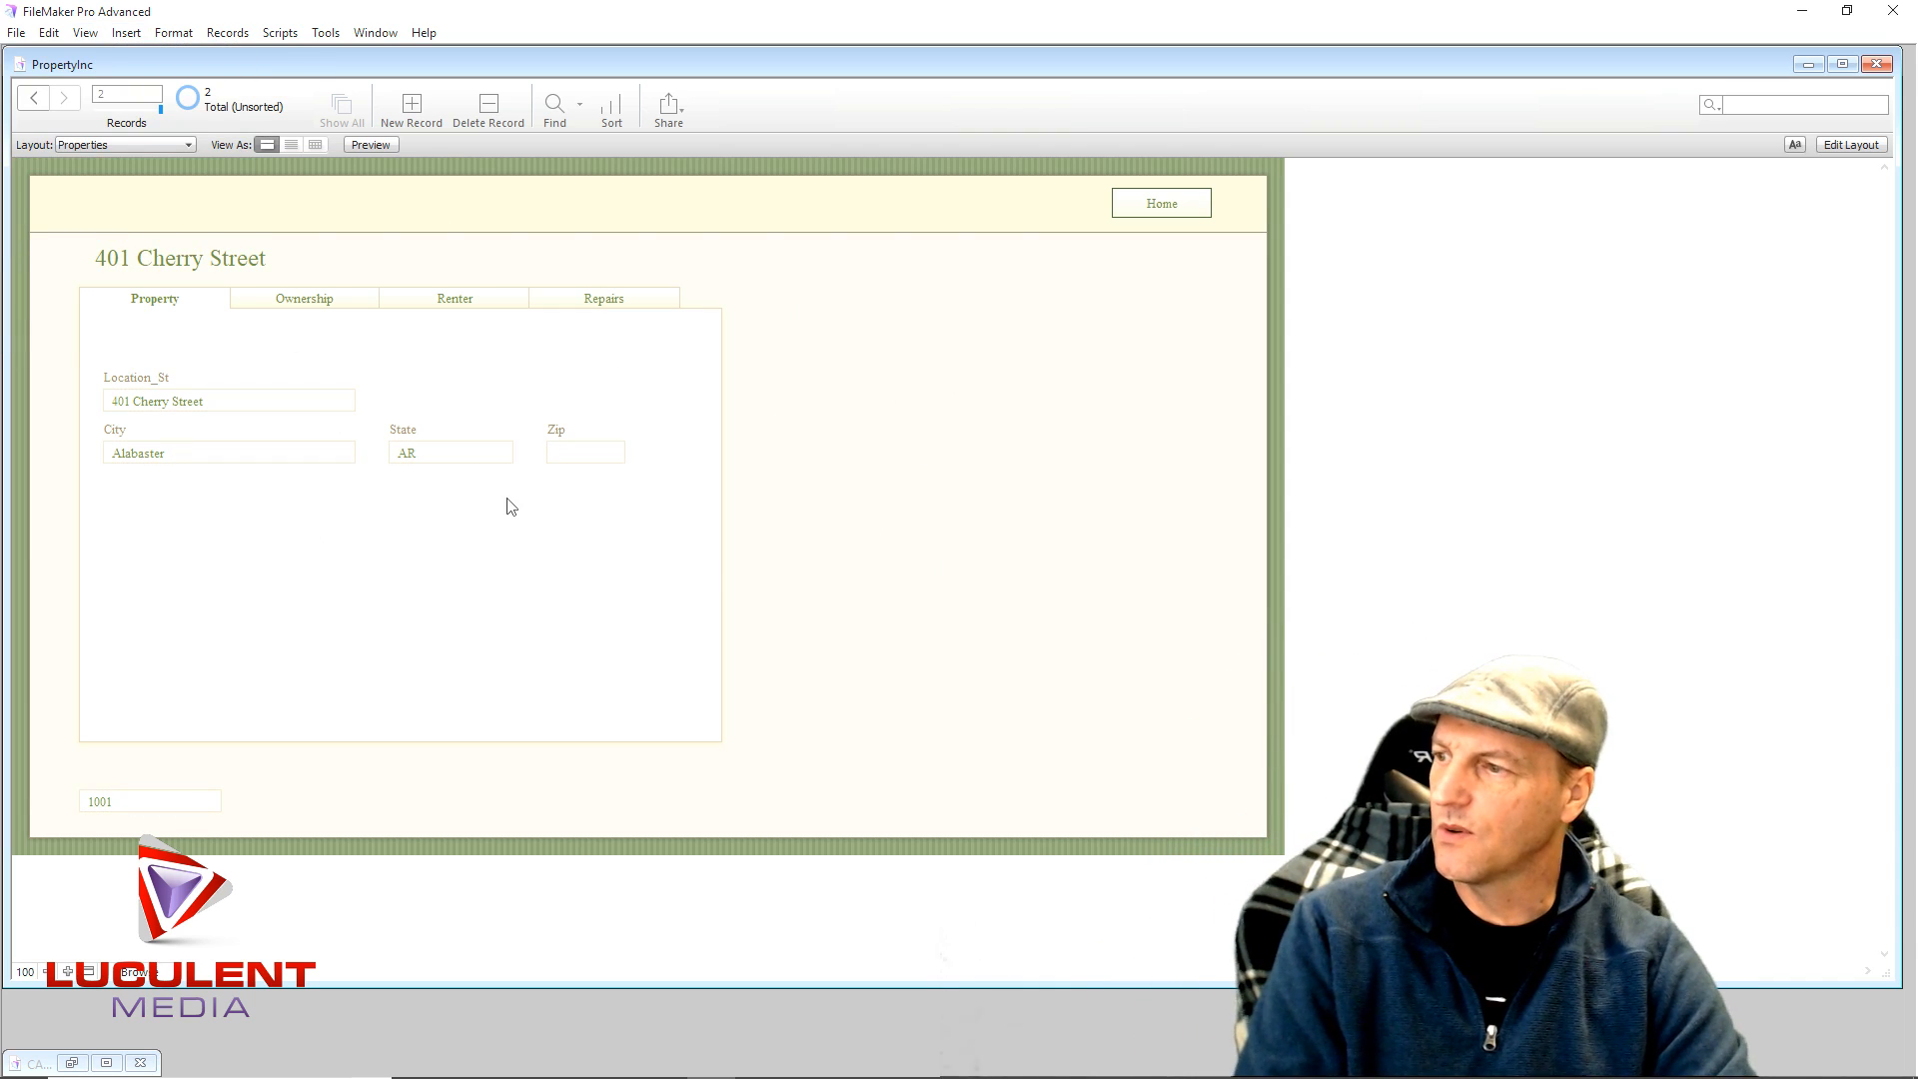
click(32, 99)
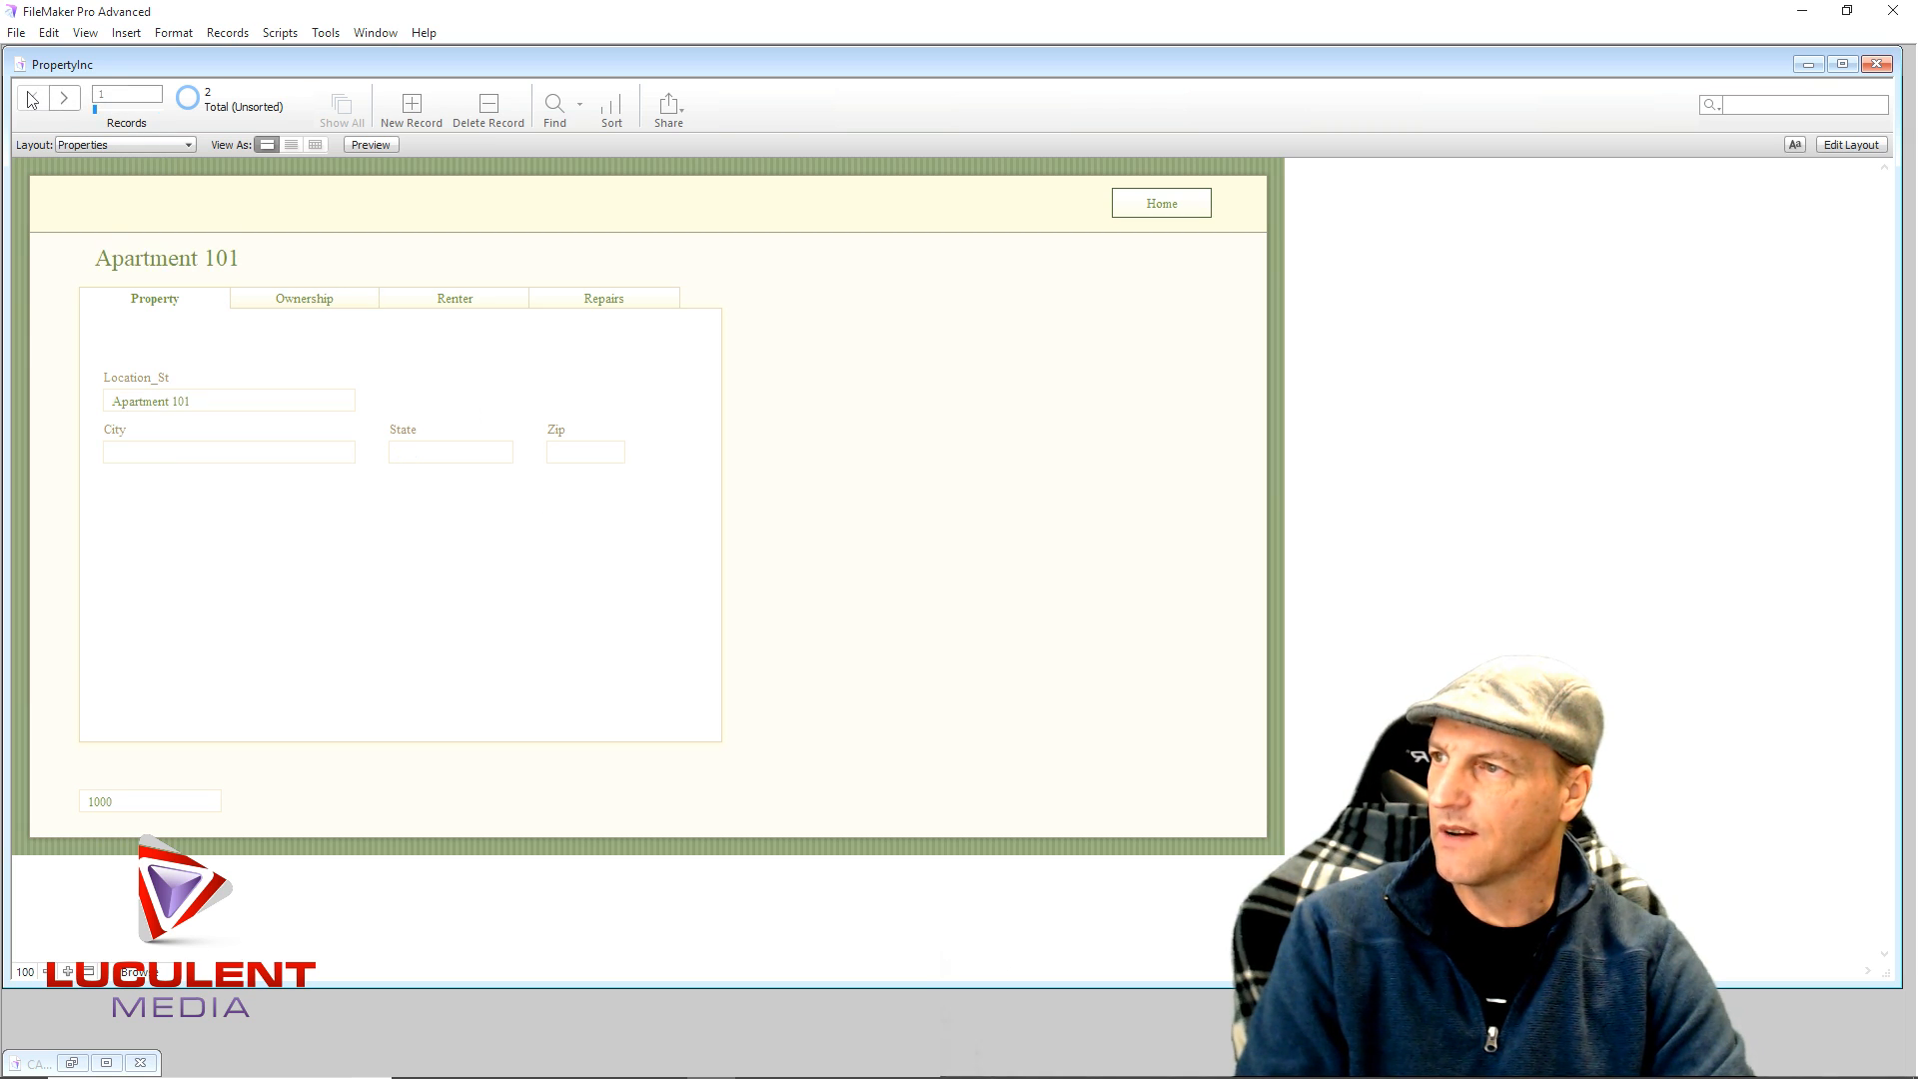
click(571, 300)
click(65, 100)
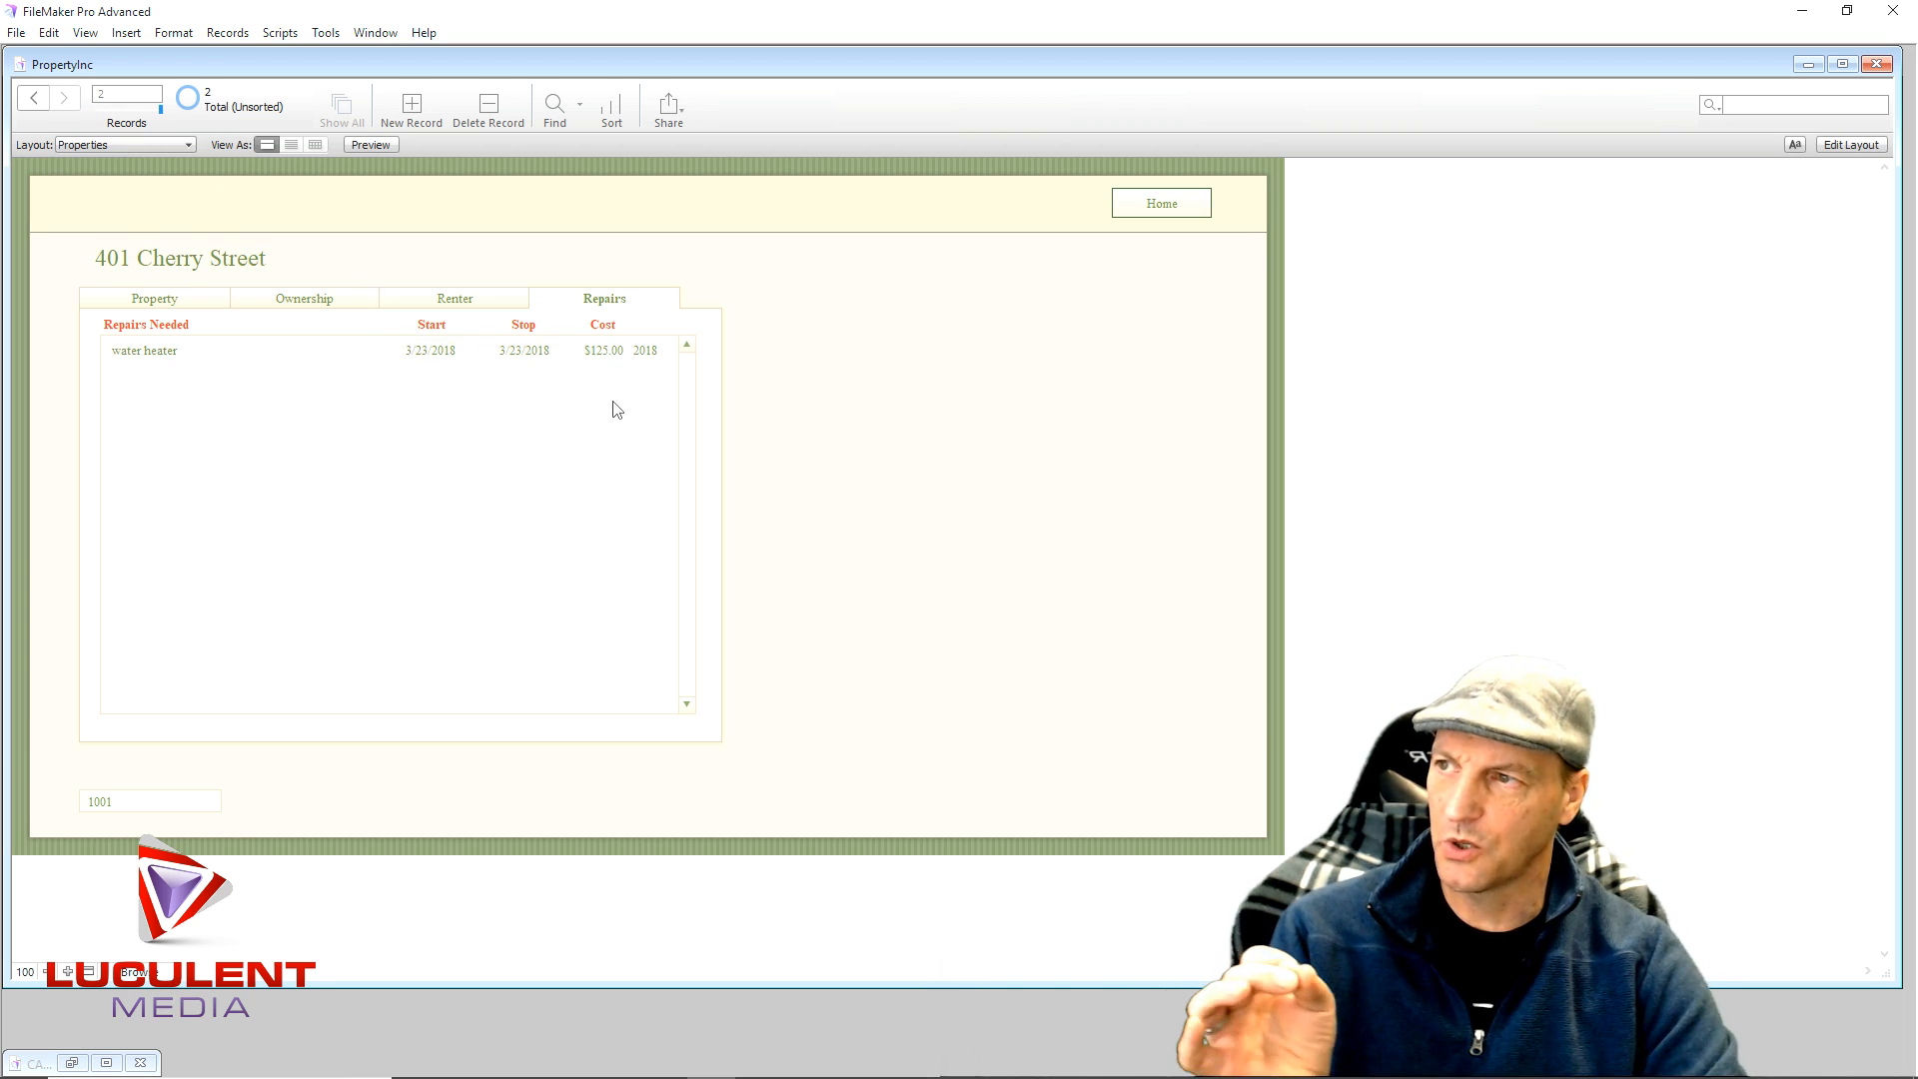
click(33, 100)
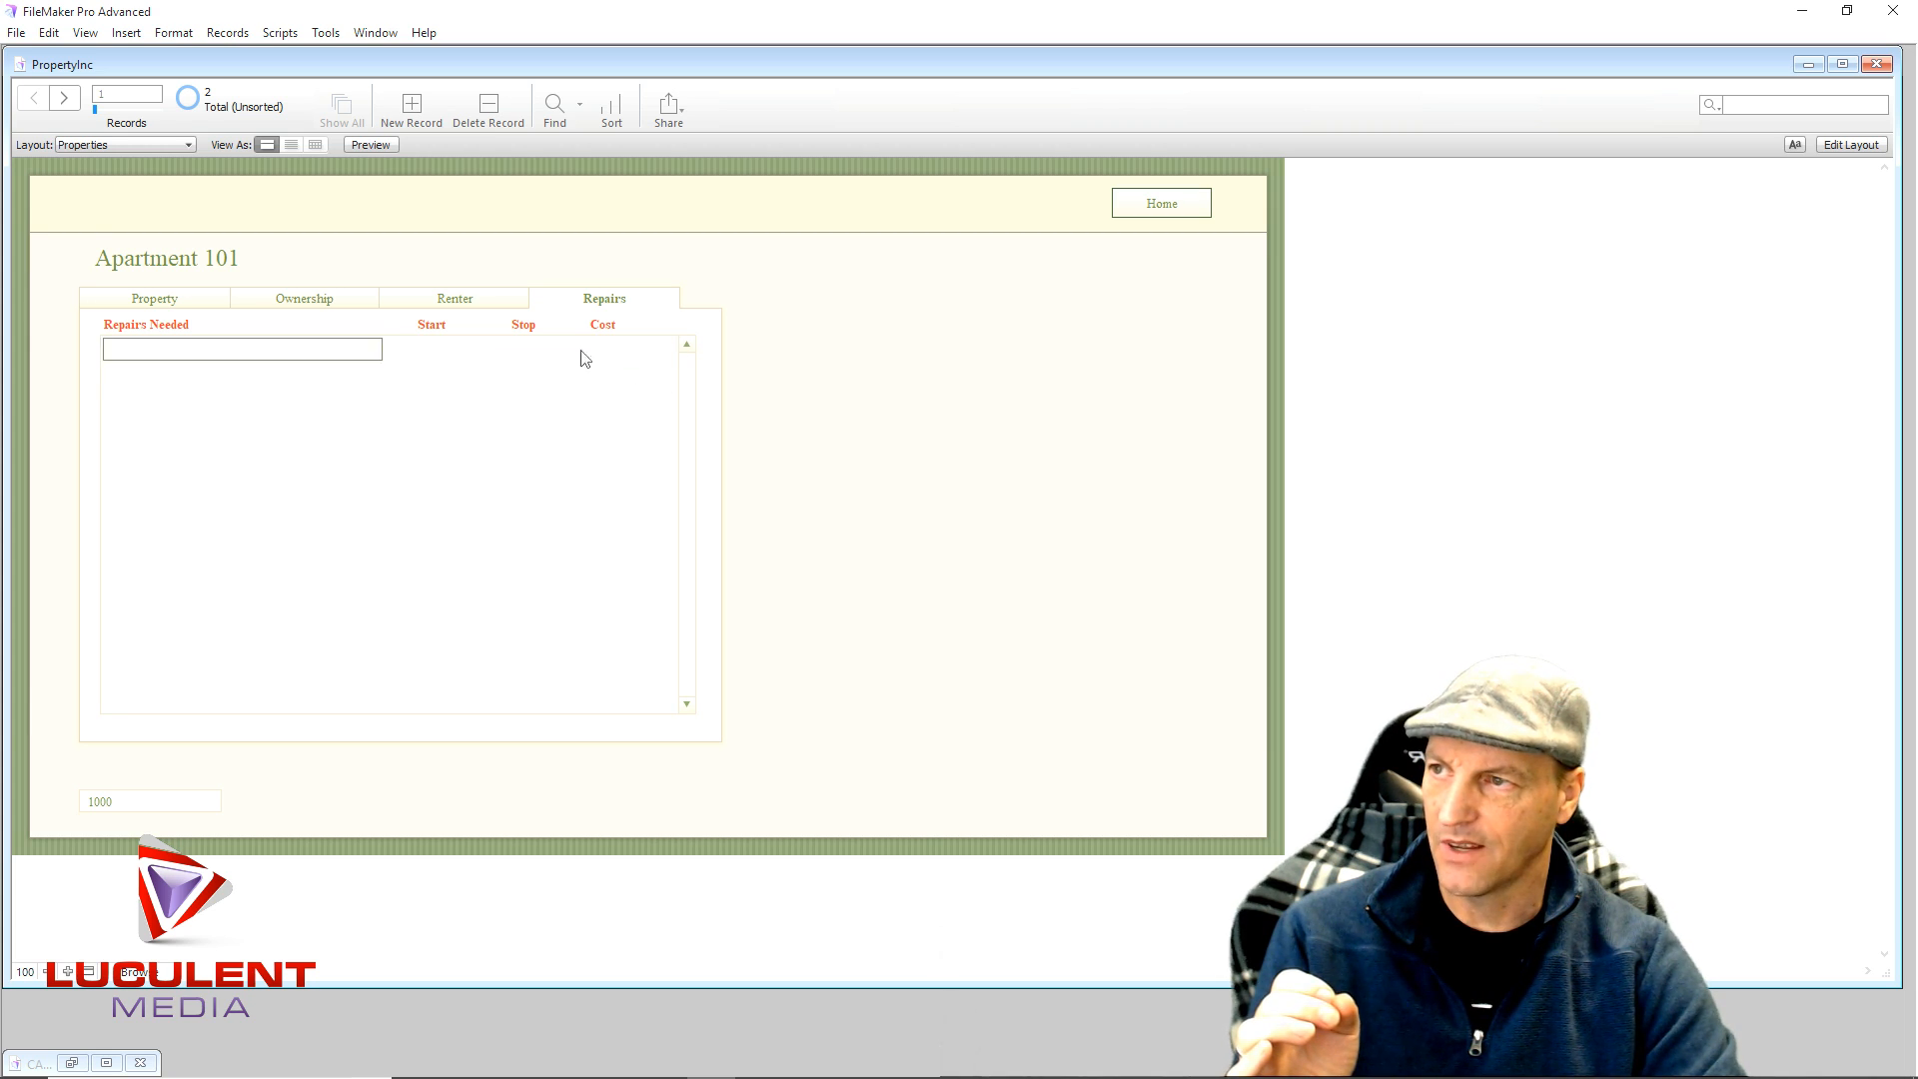
- Enter the repair 'Washer Needs Replaced' for Apartment 101, which triggers the idlink error
click(152, 355)
text(W)
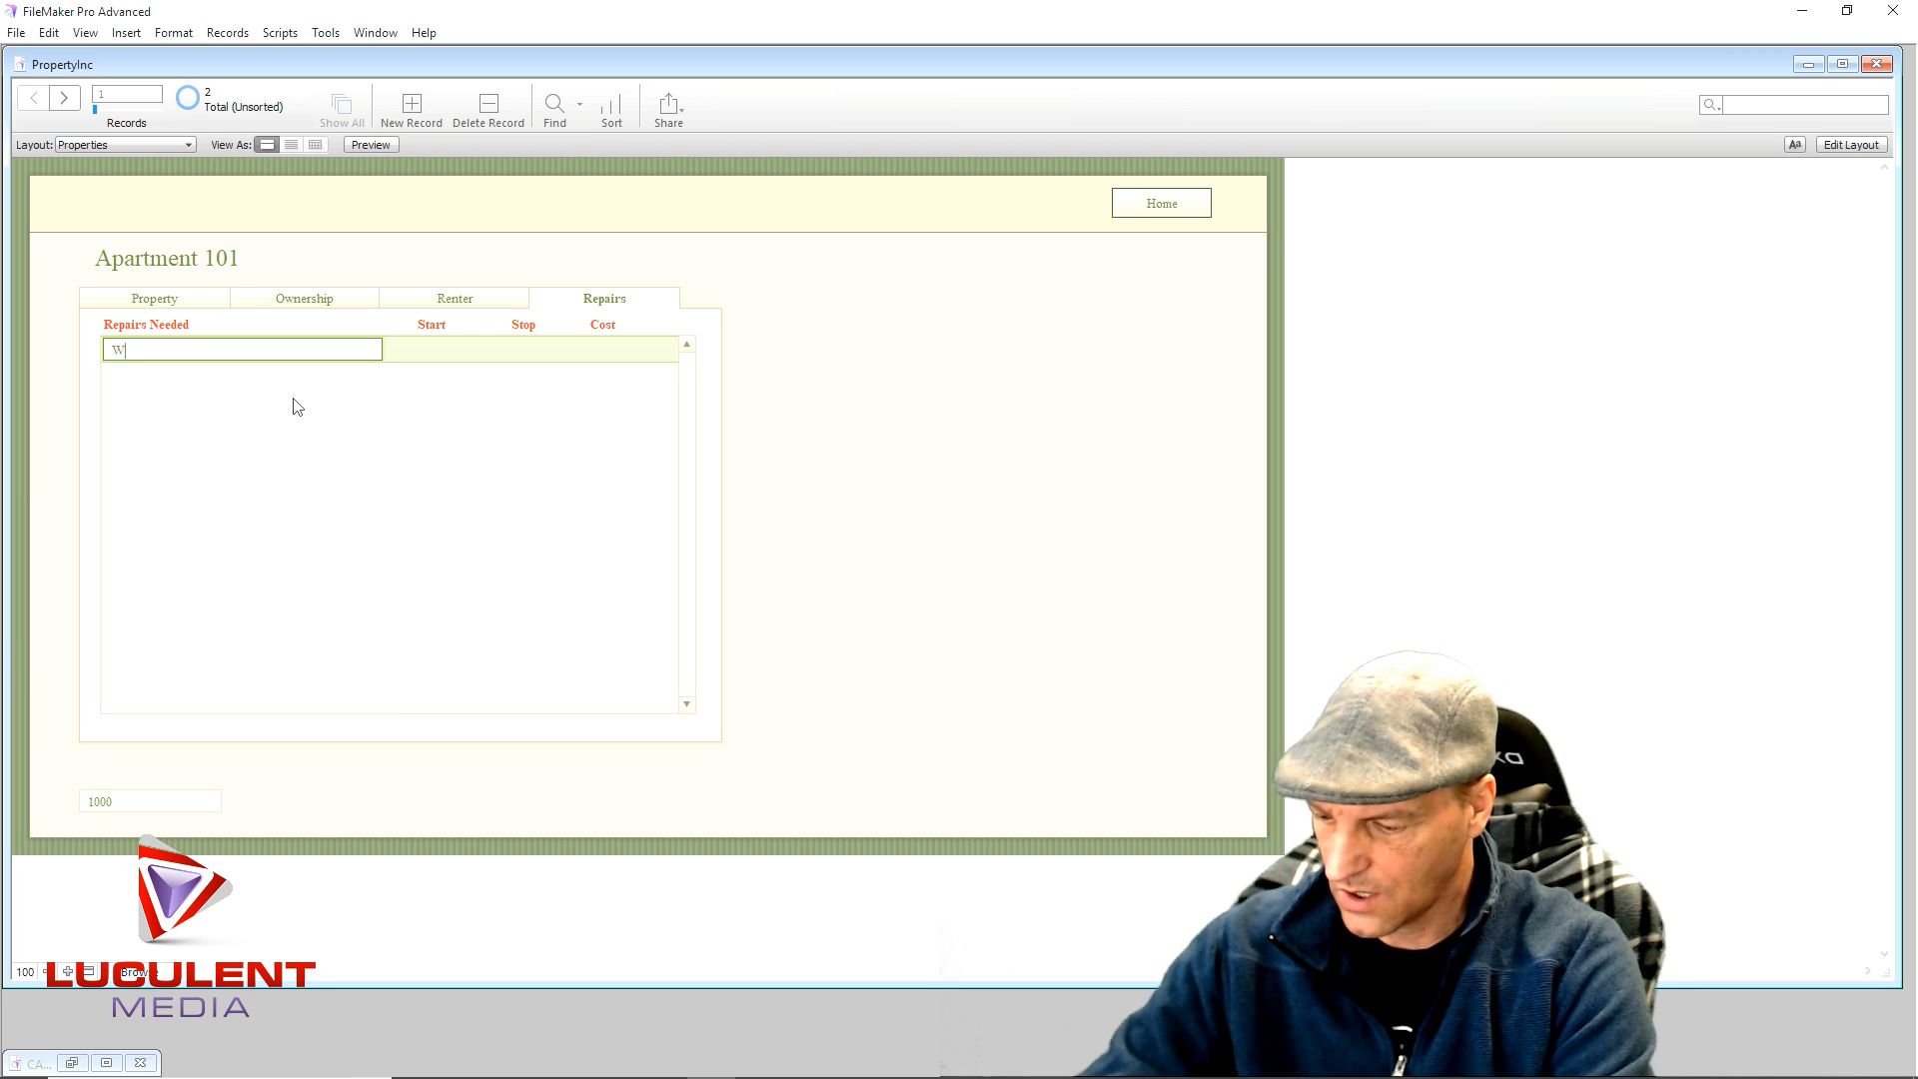
text(asher Need)
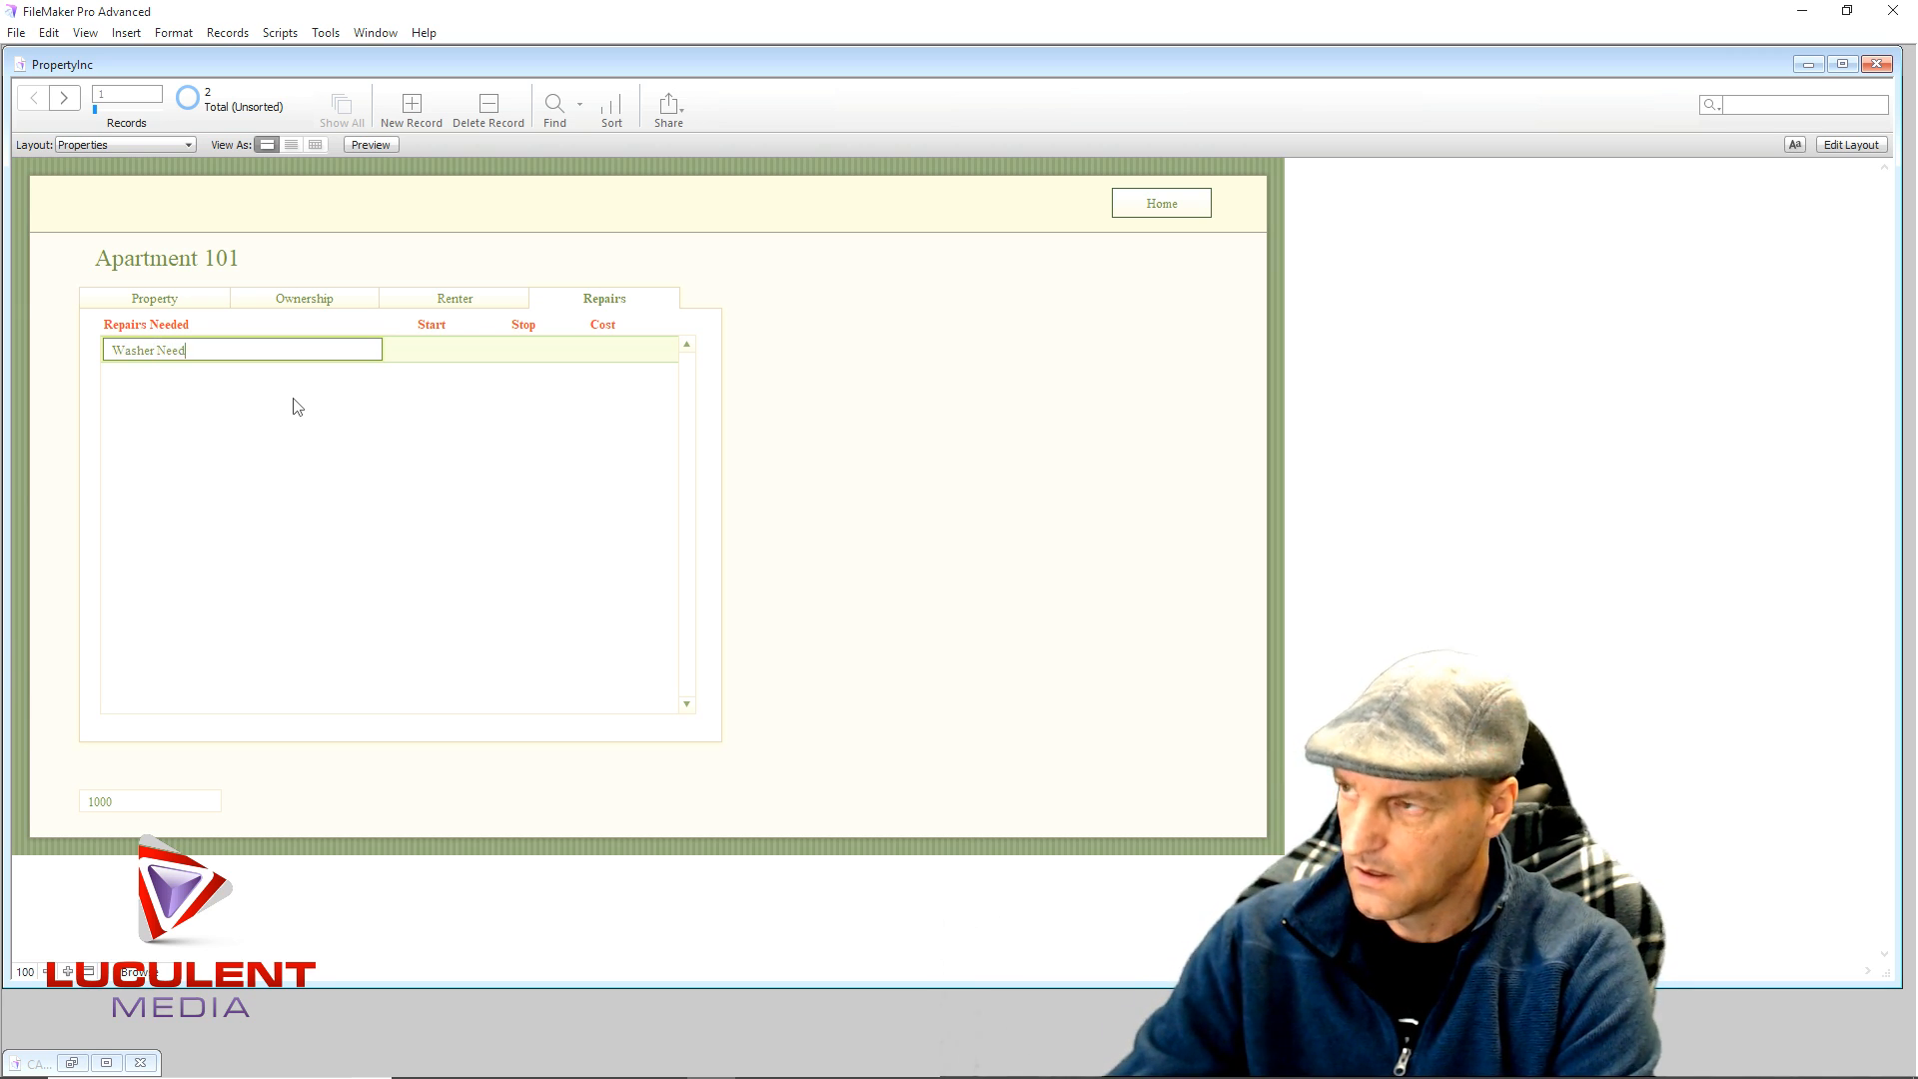
text(s Replaced)
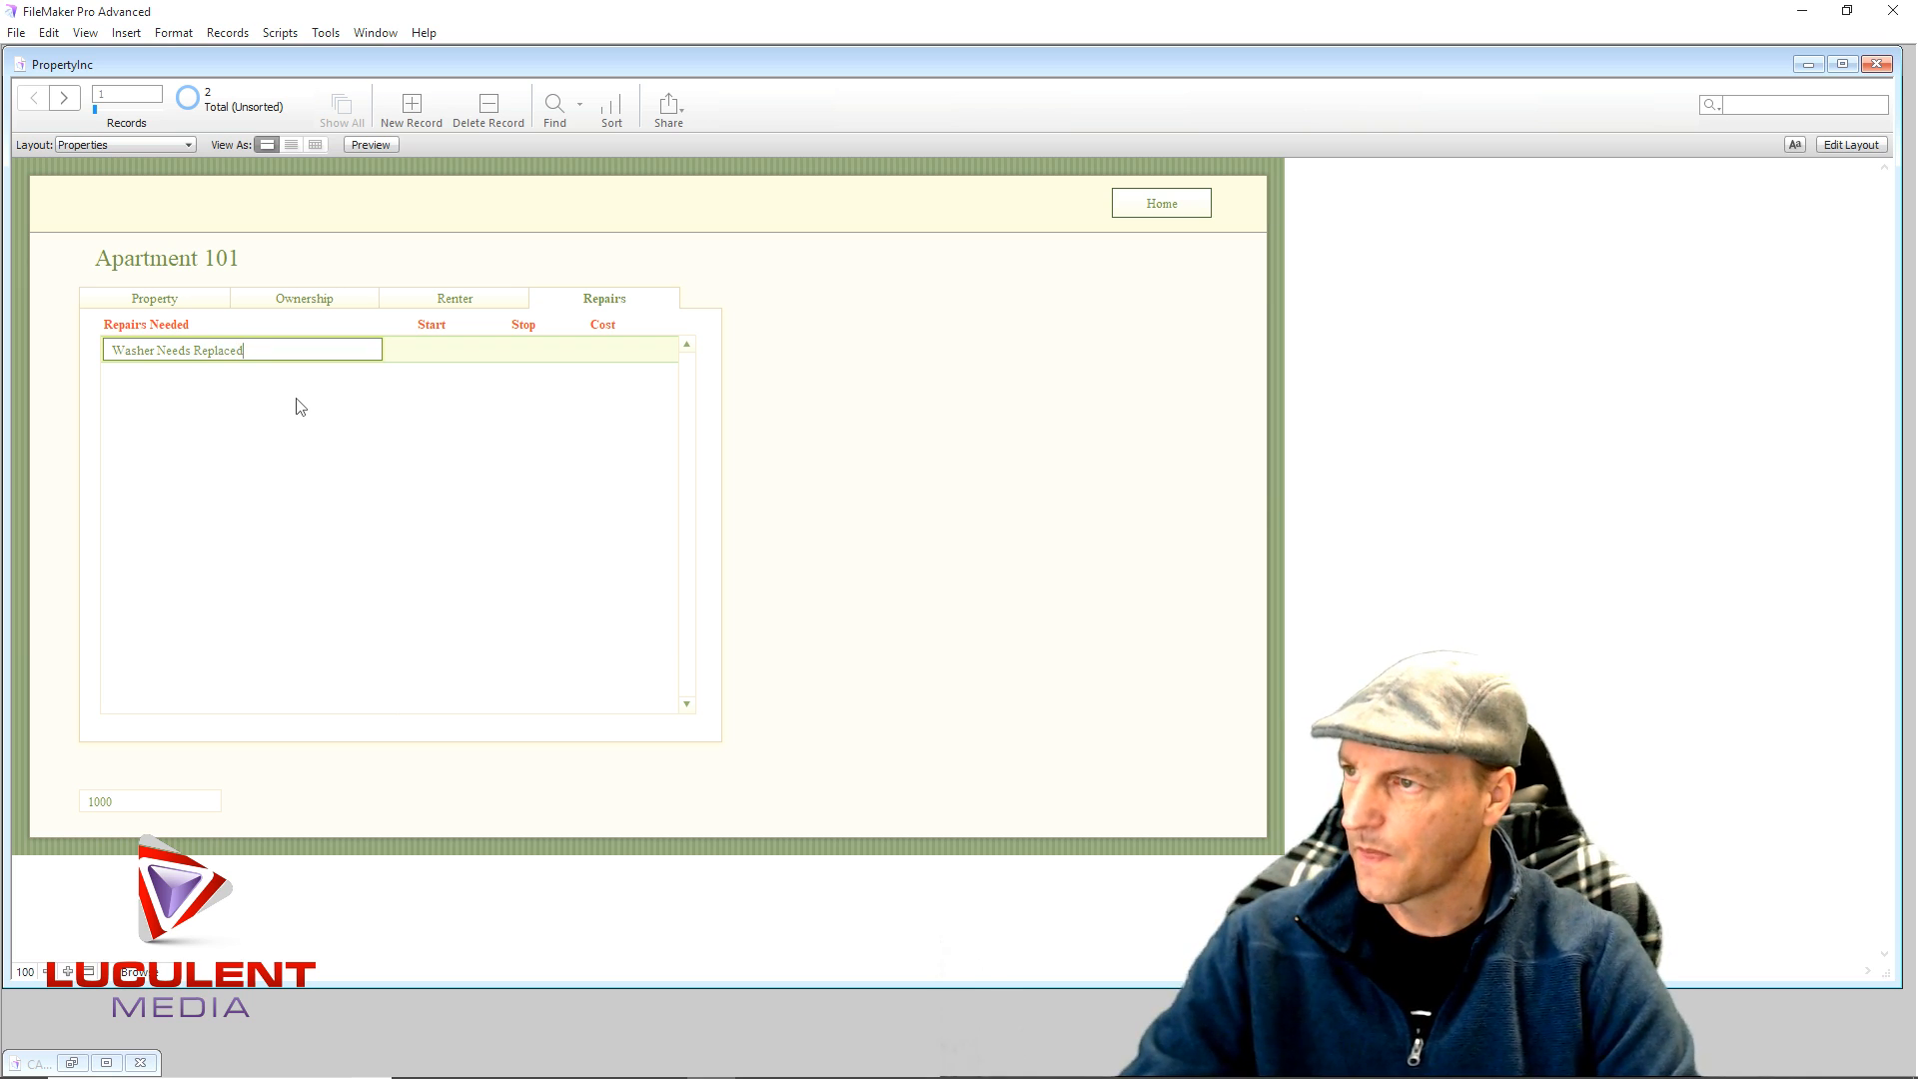
click(471, 410)
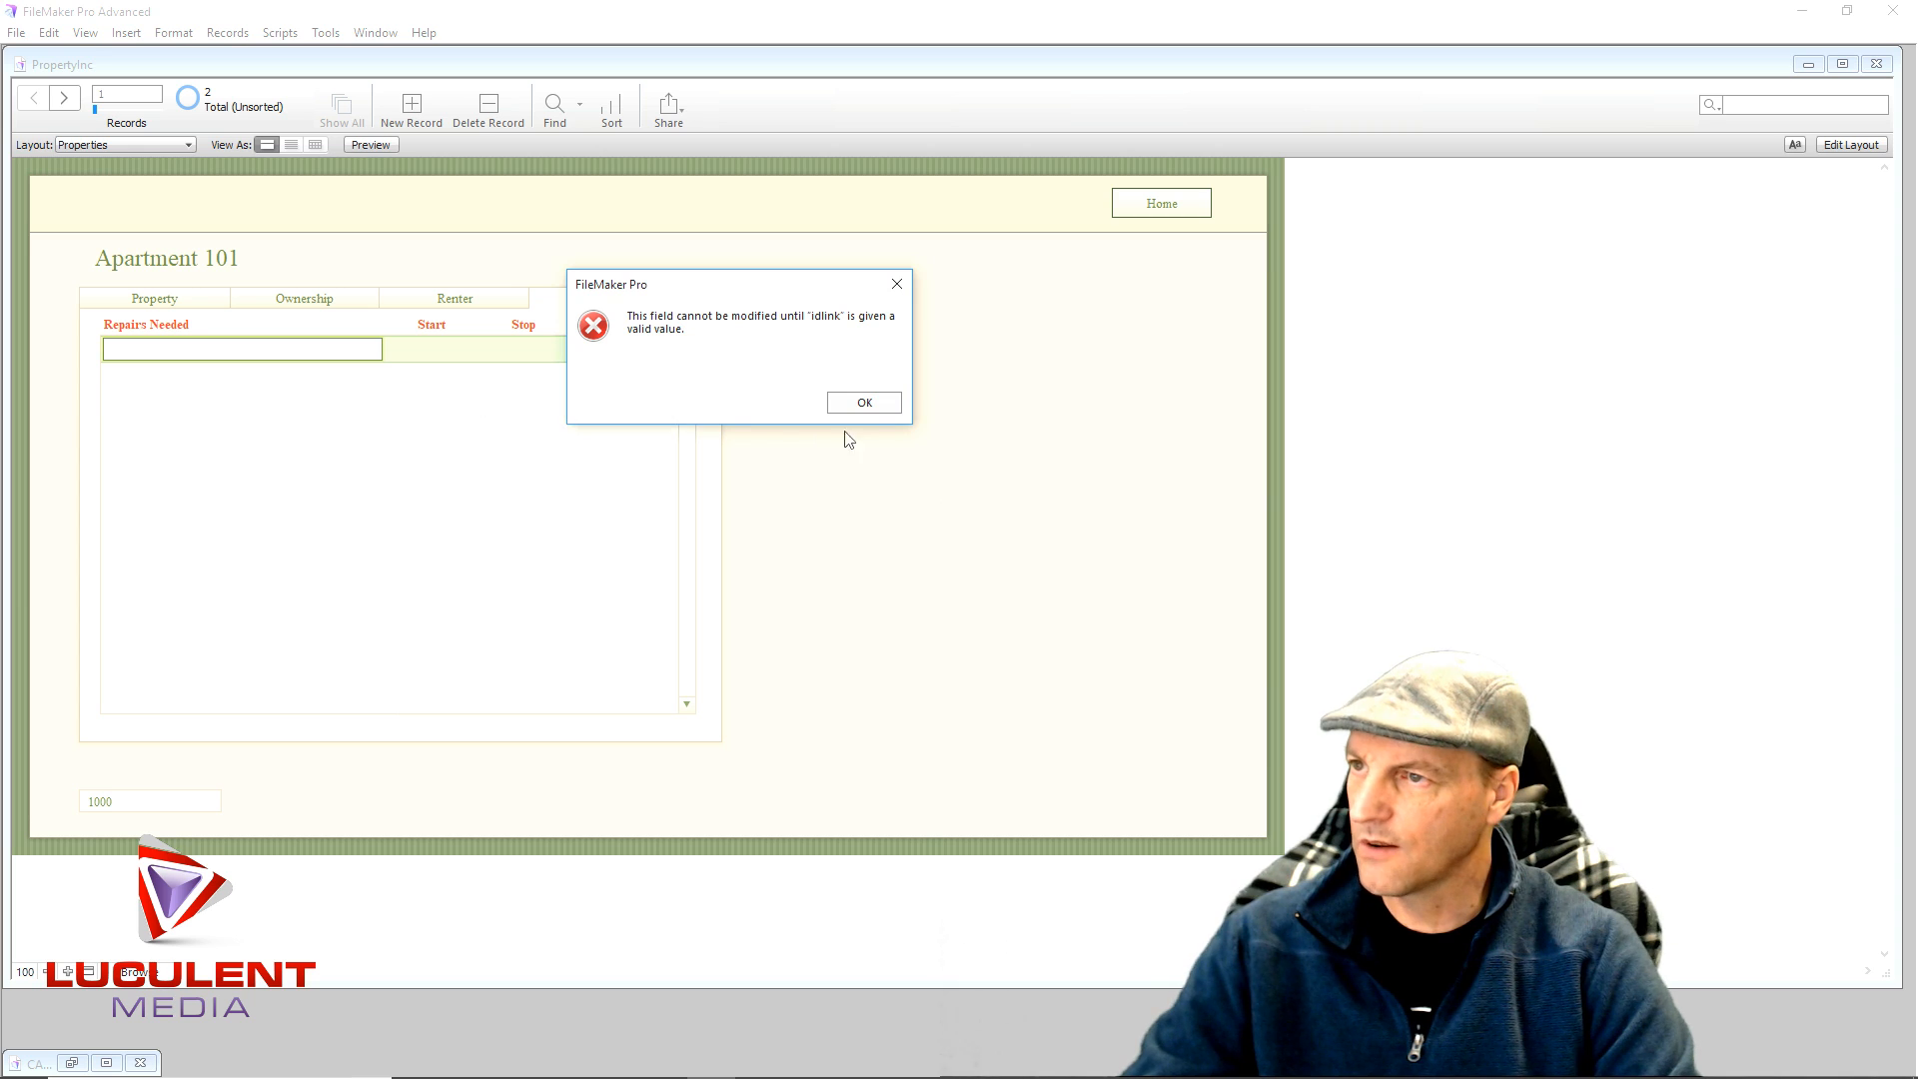
- Dismiss the idlink error and try the repair row's Start, Stop and Cost fields
click(848, 404)
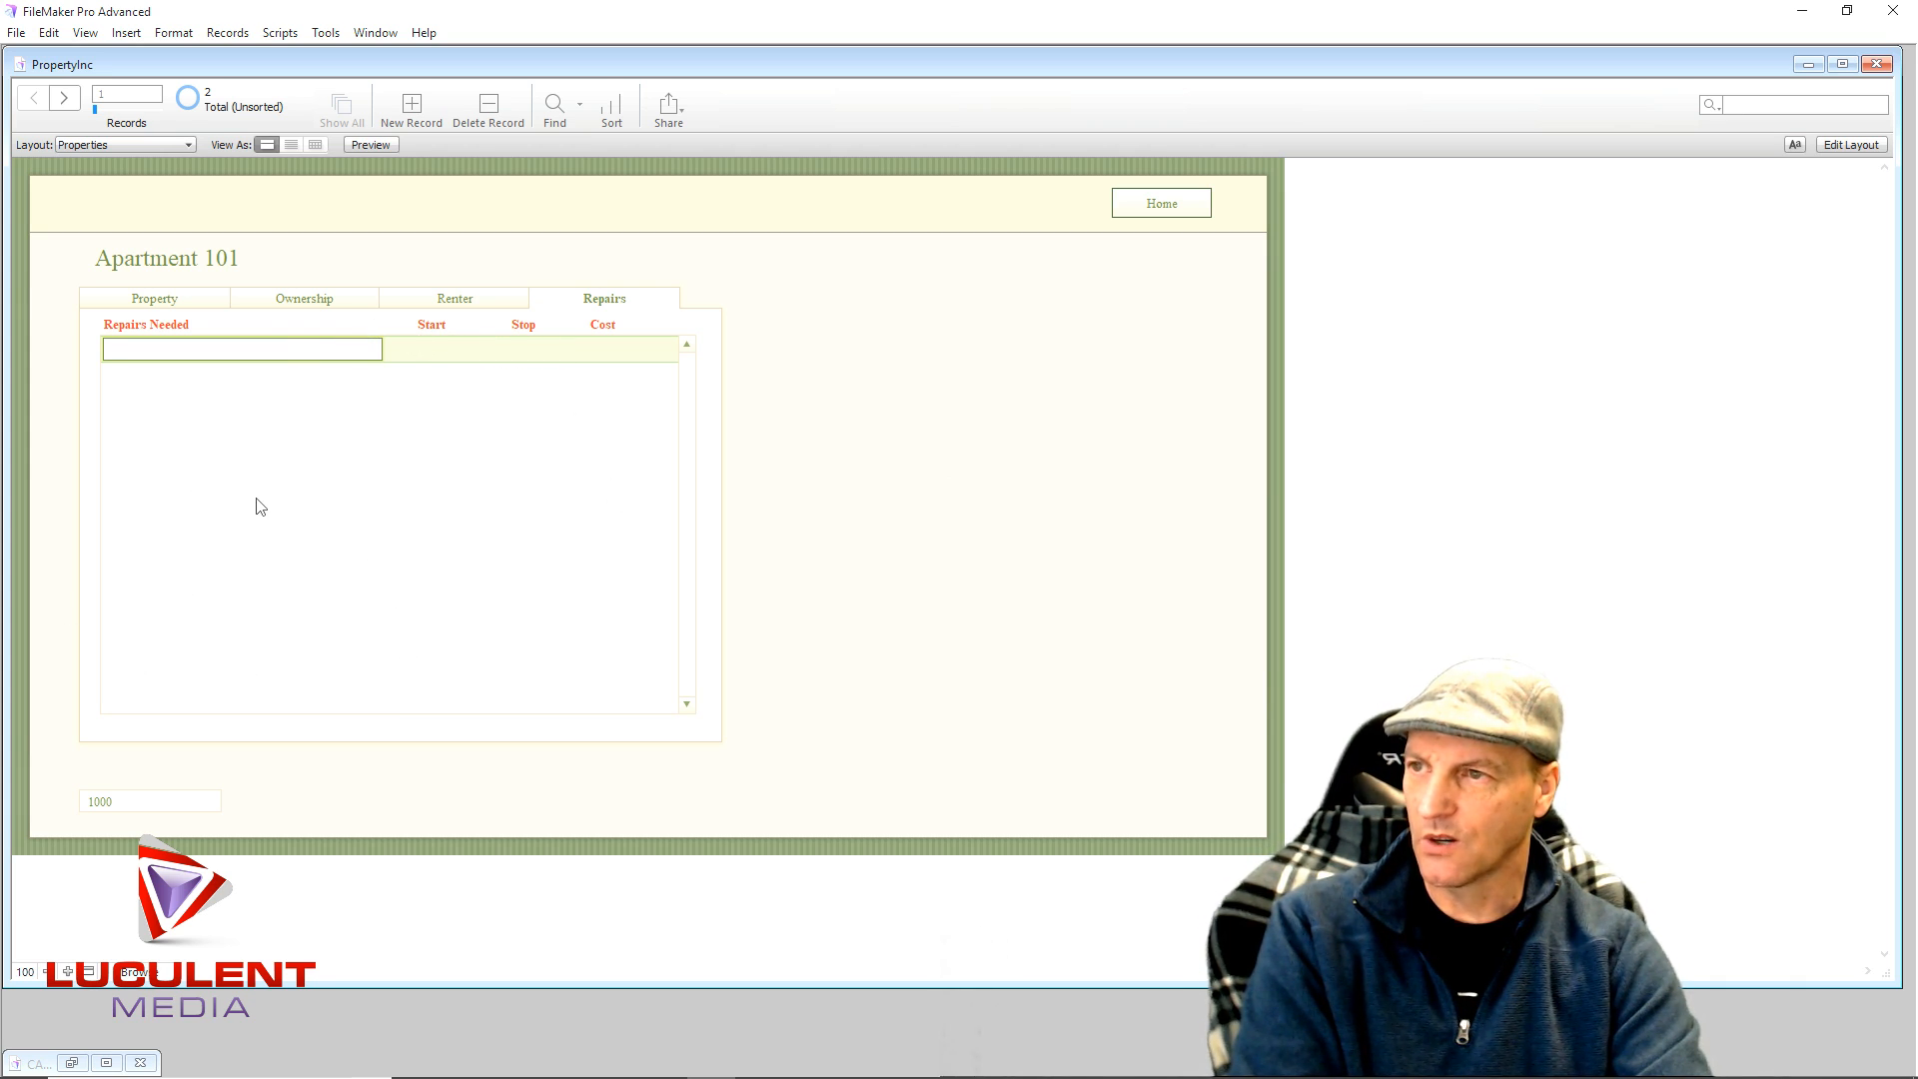
click(425, 350)
click(523, 350)
click(610, 349)
click(658, 354)
click(602, 357)
click(540, 357)
click(430, 358)
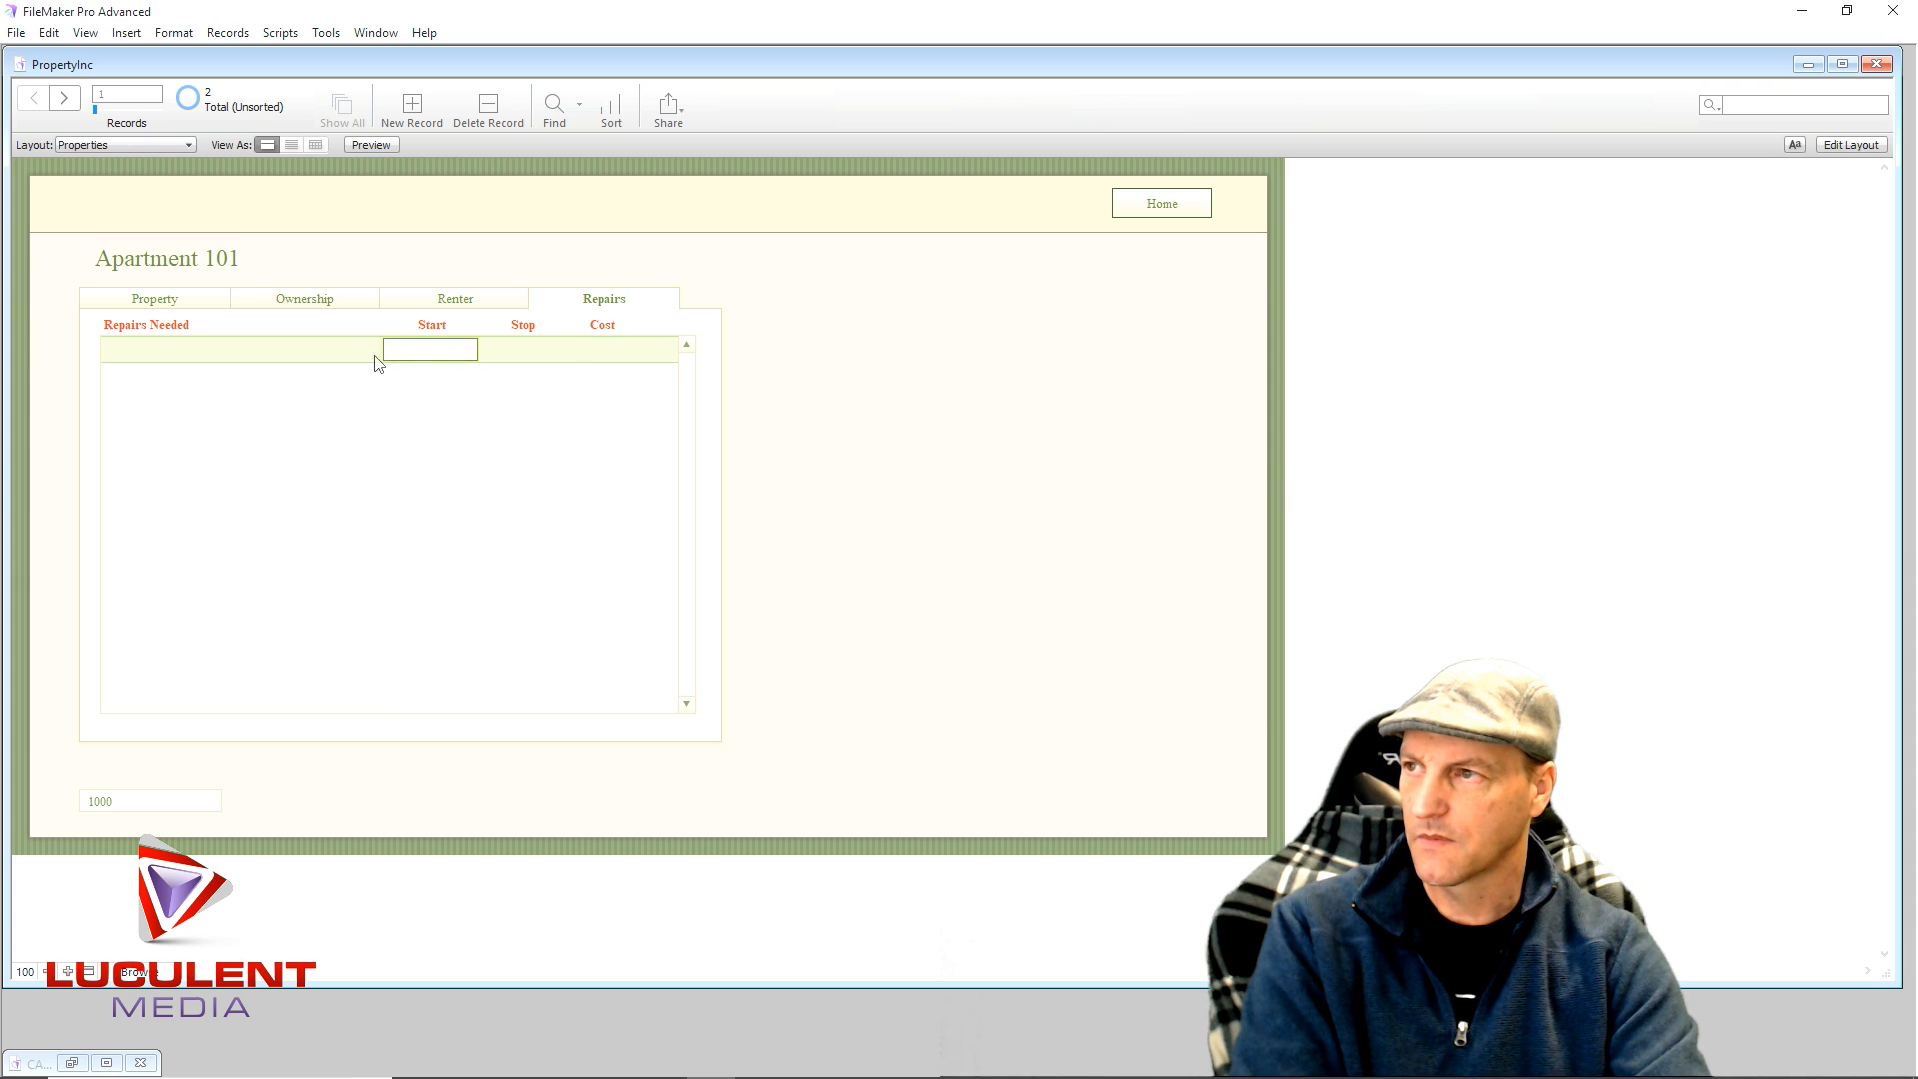
click(179, 353)
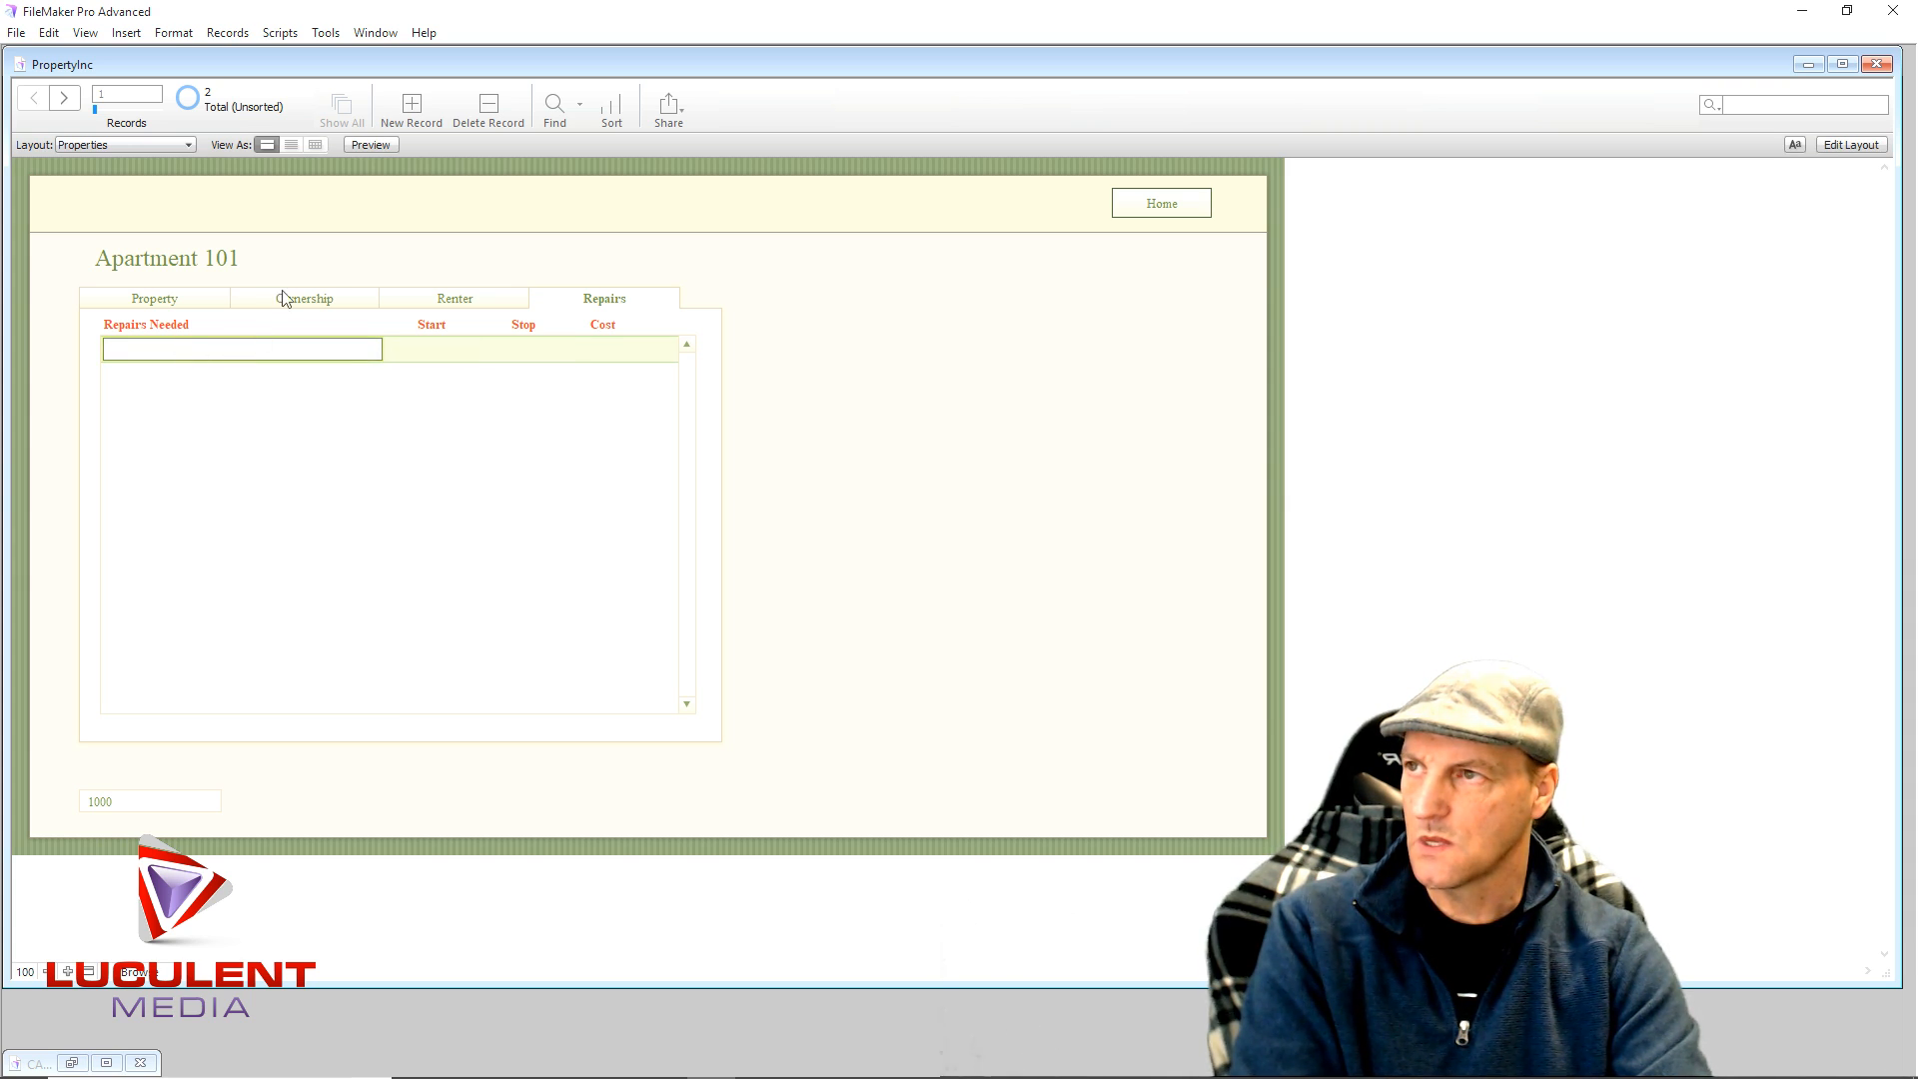
click(66, 98)
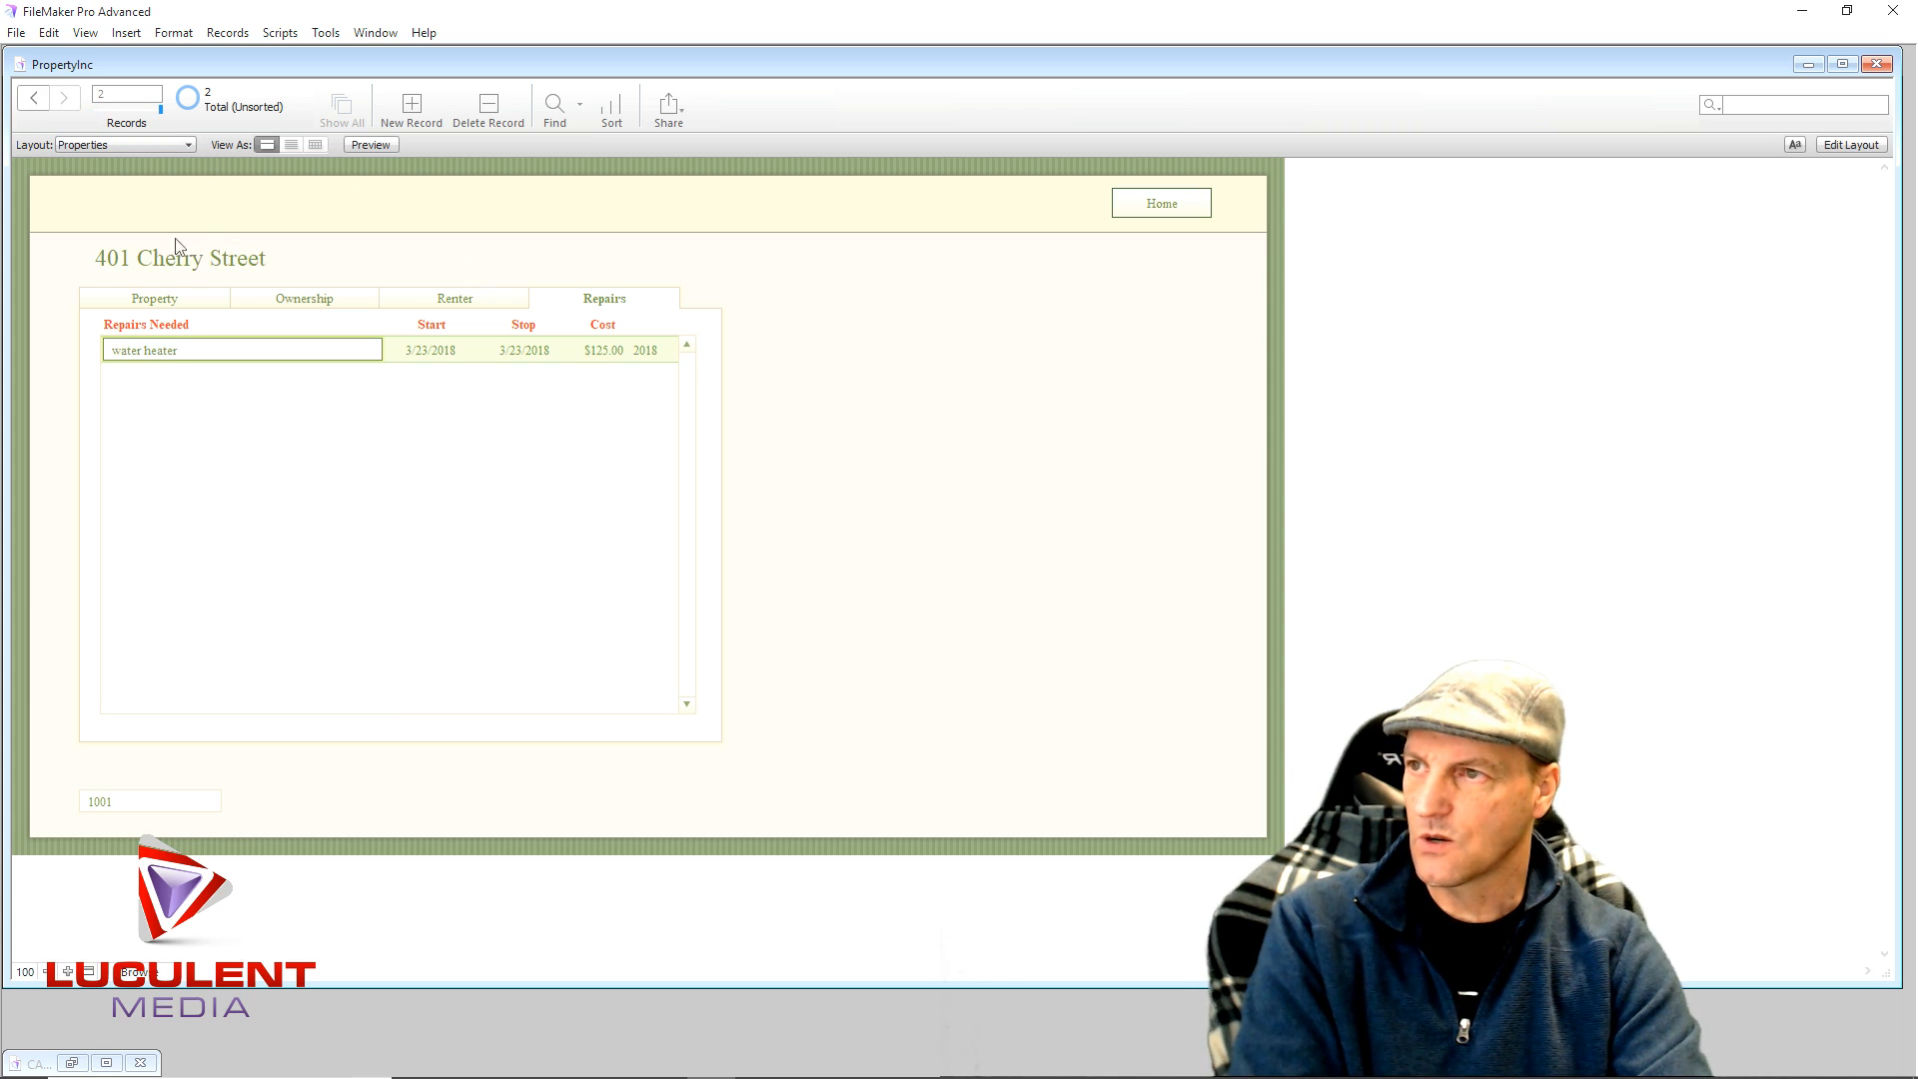
click(144, 378)
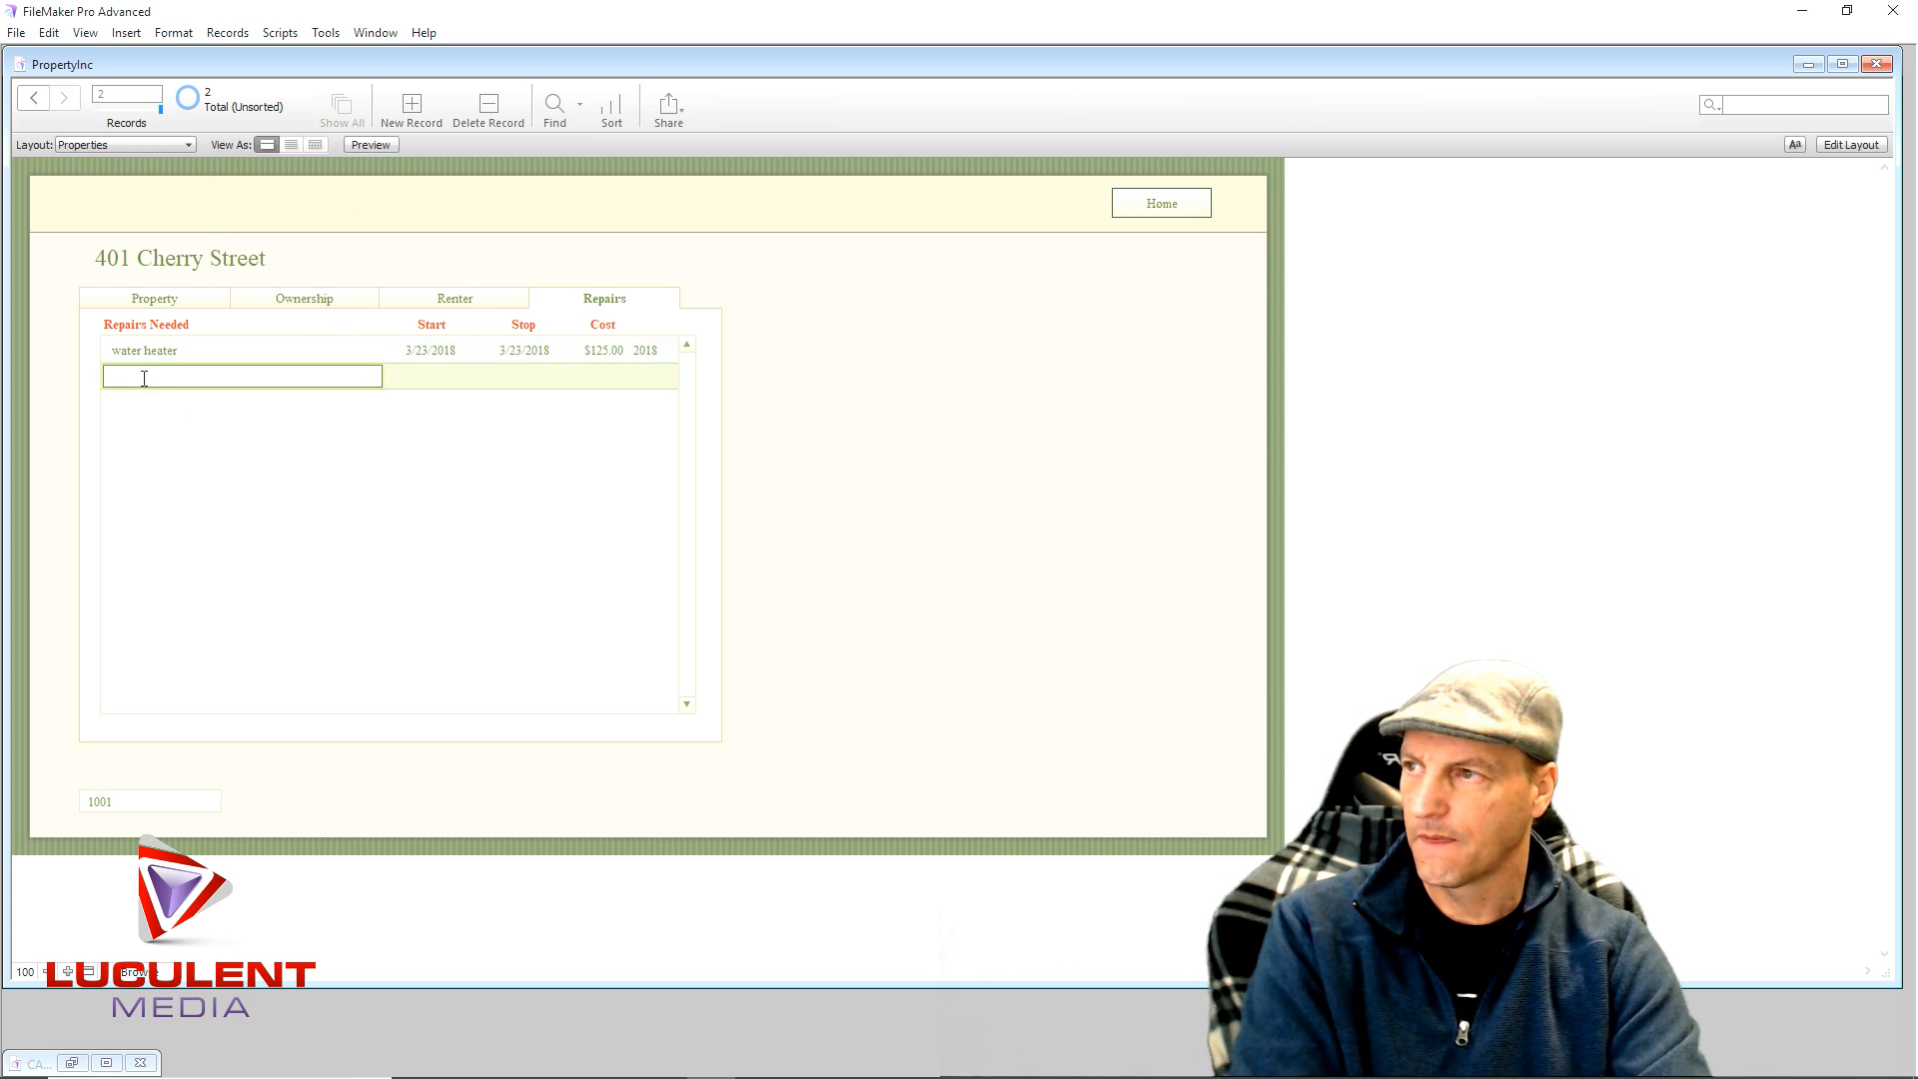
text(Replace Washer)
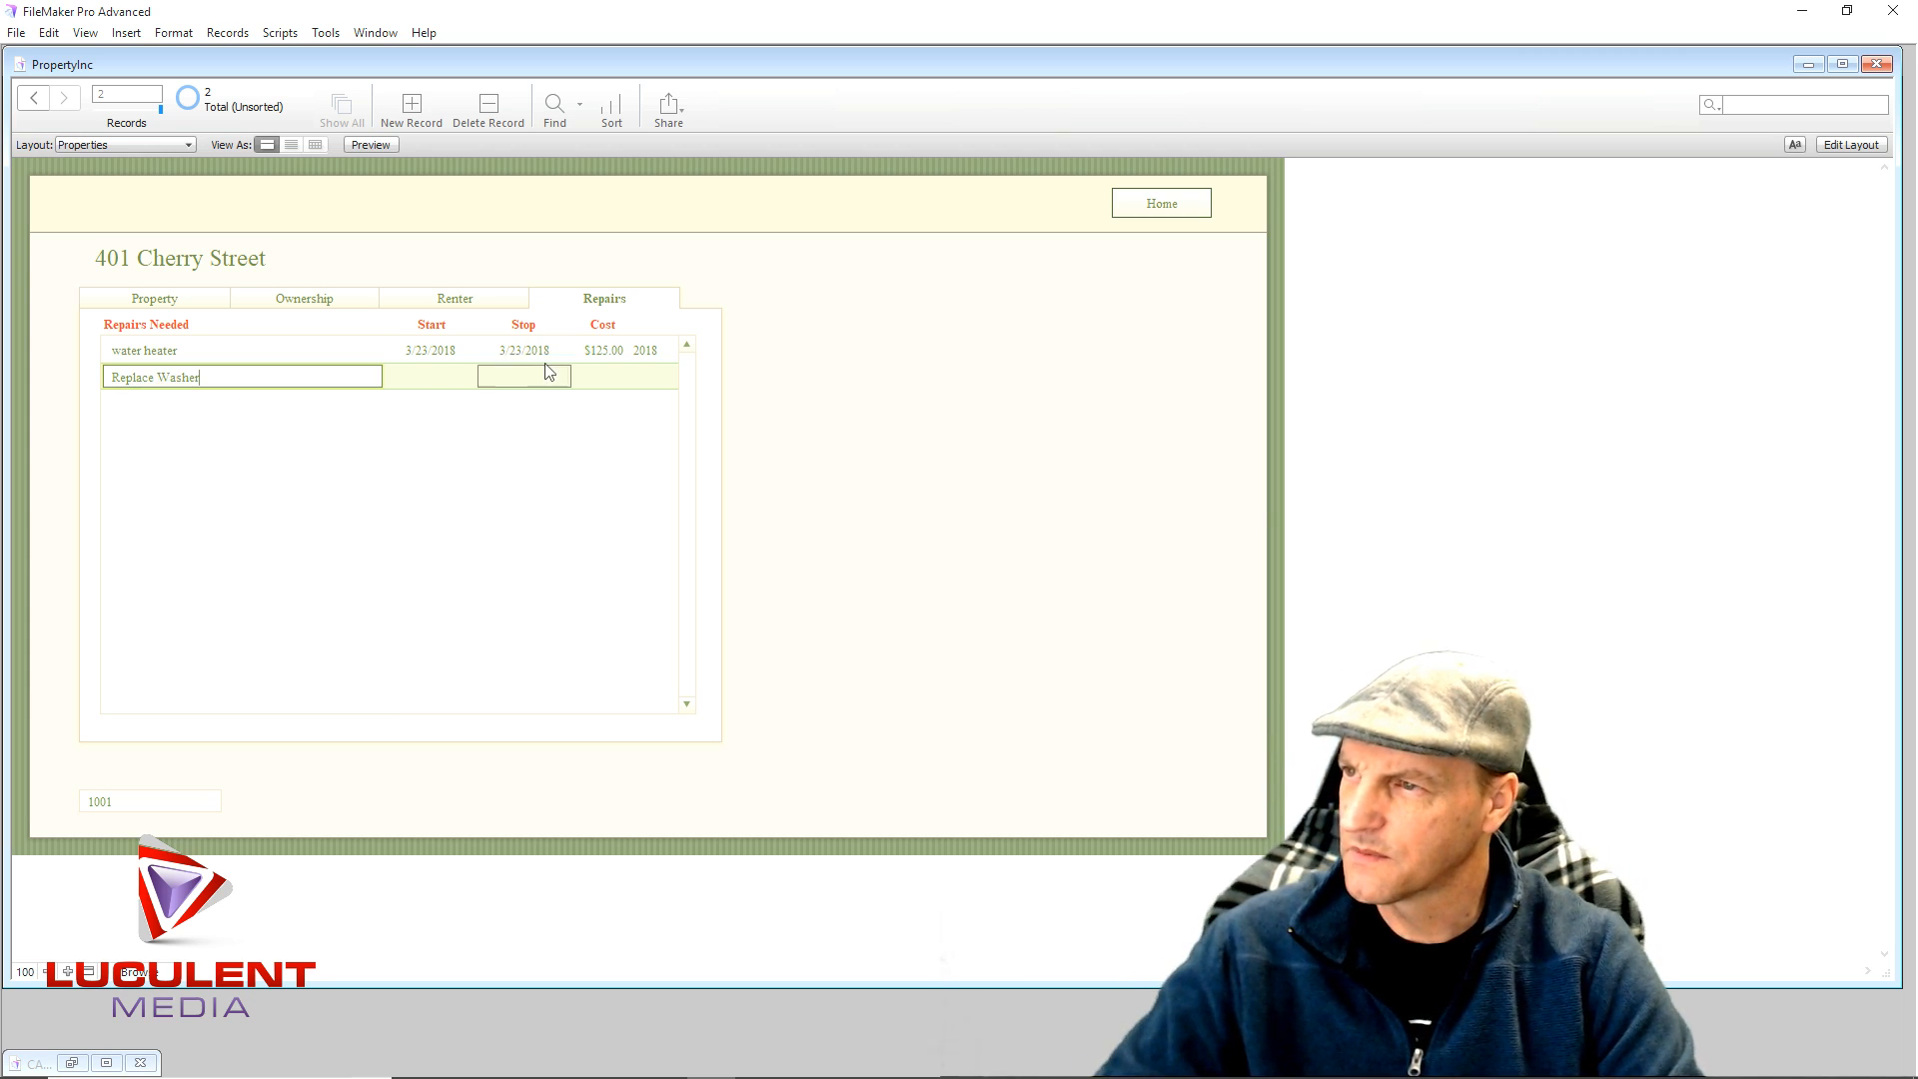
click(546, 384)
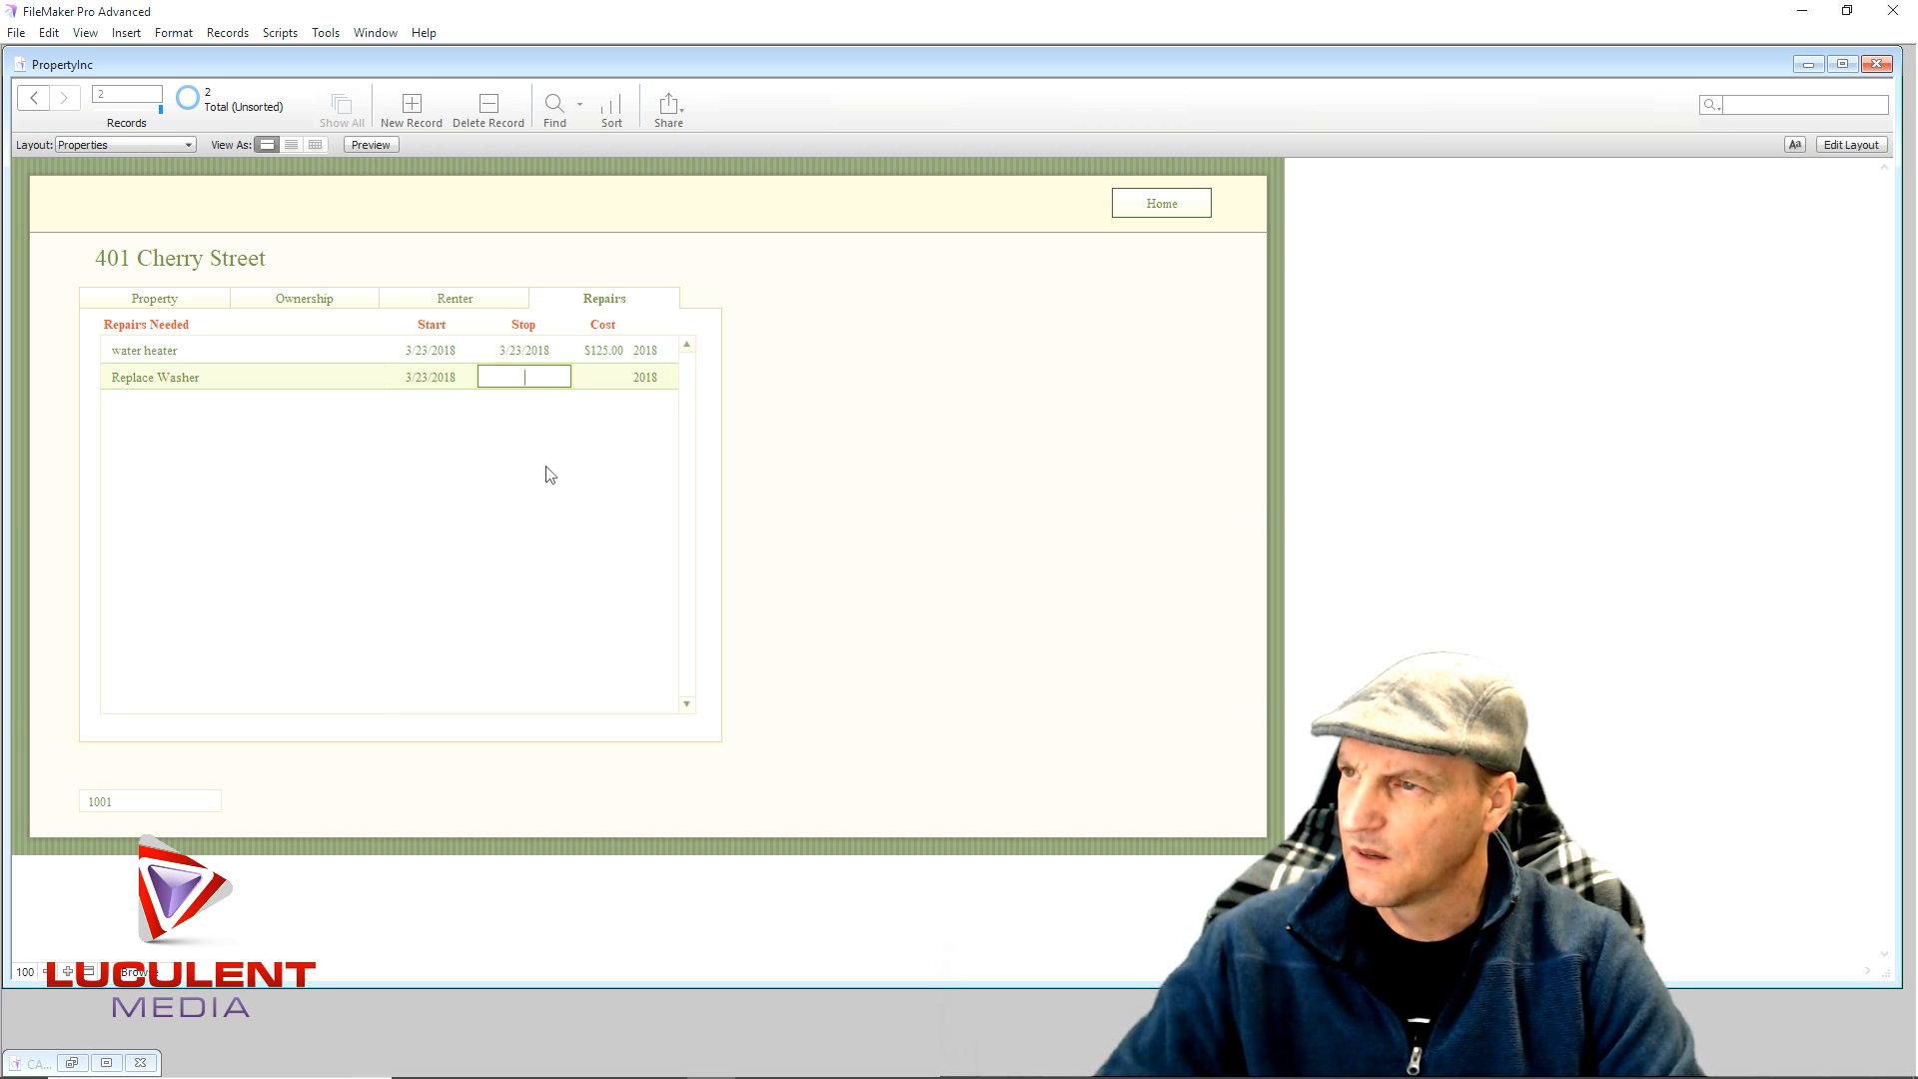
click(601, 386)
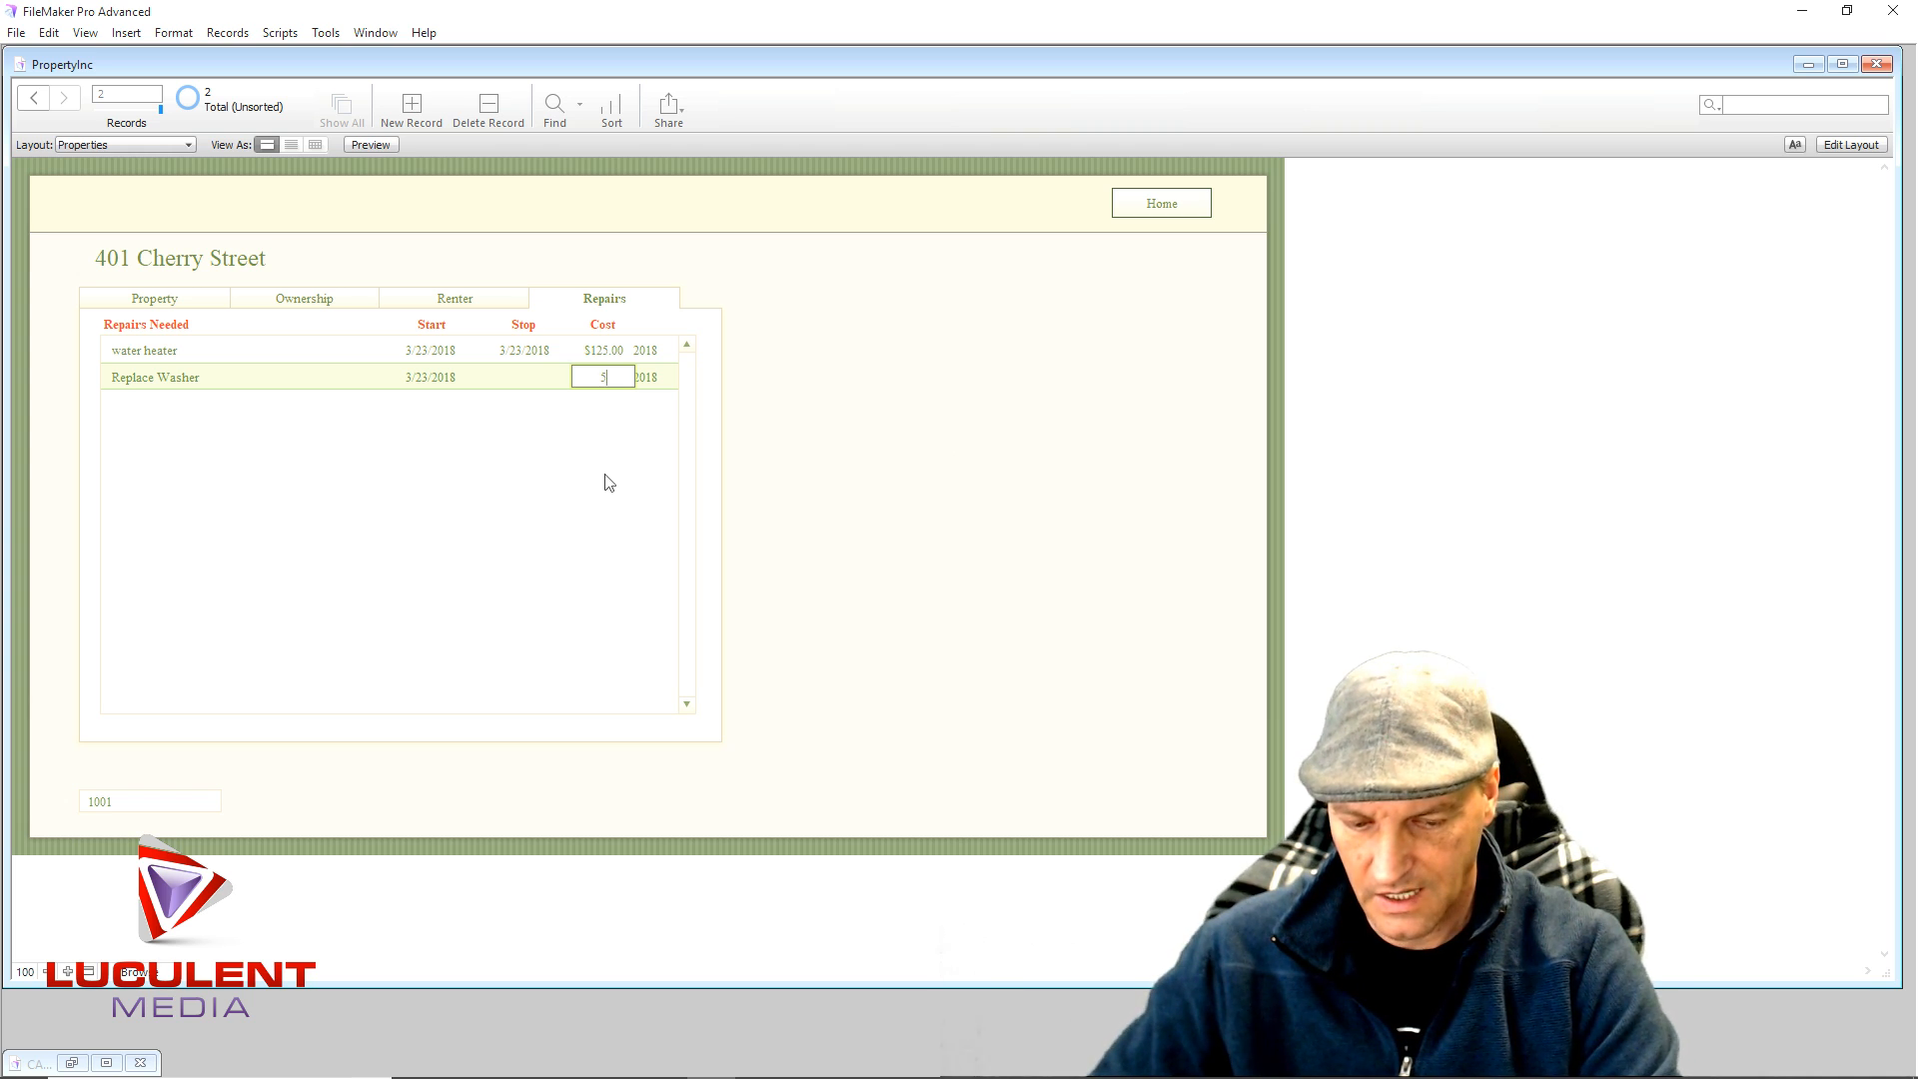
click(628, 460)
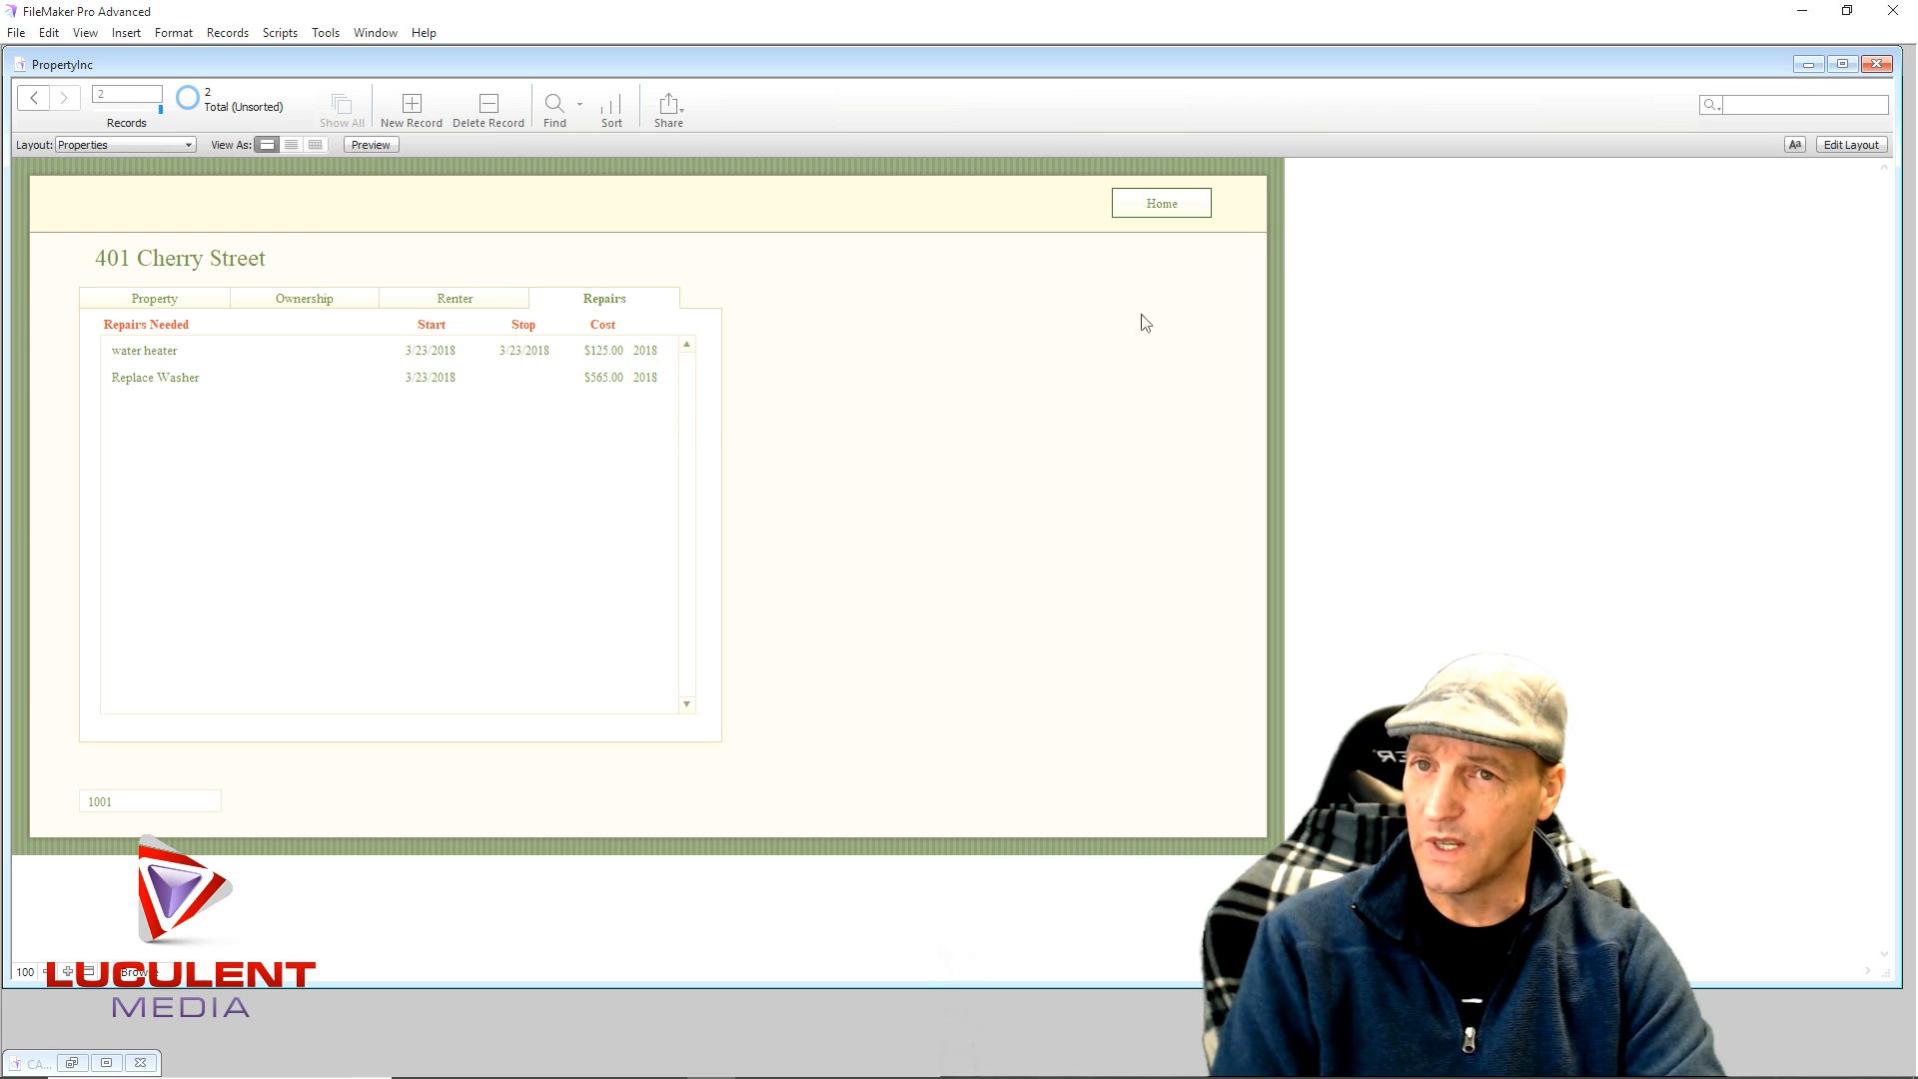
- In Layout mode, place the Repairs table's S_cost field below the portal
click(1850, 145)
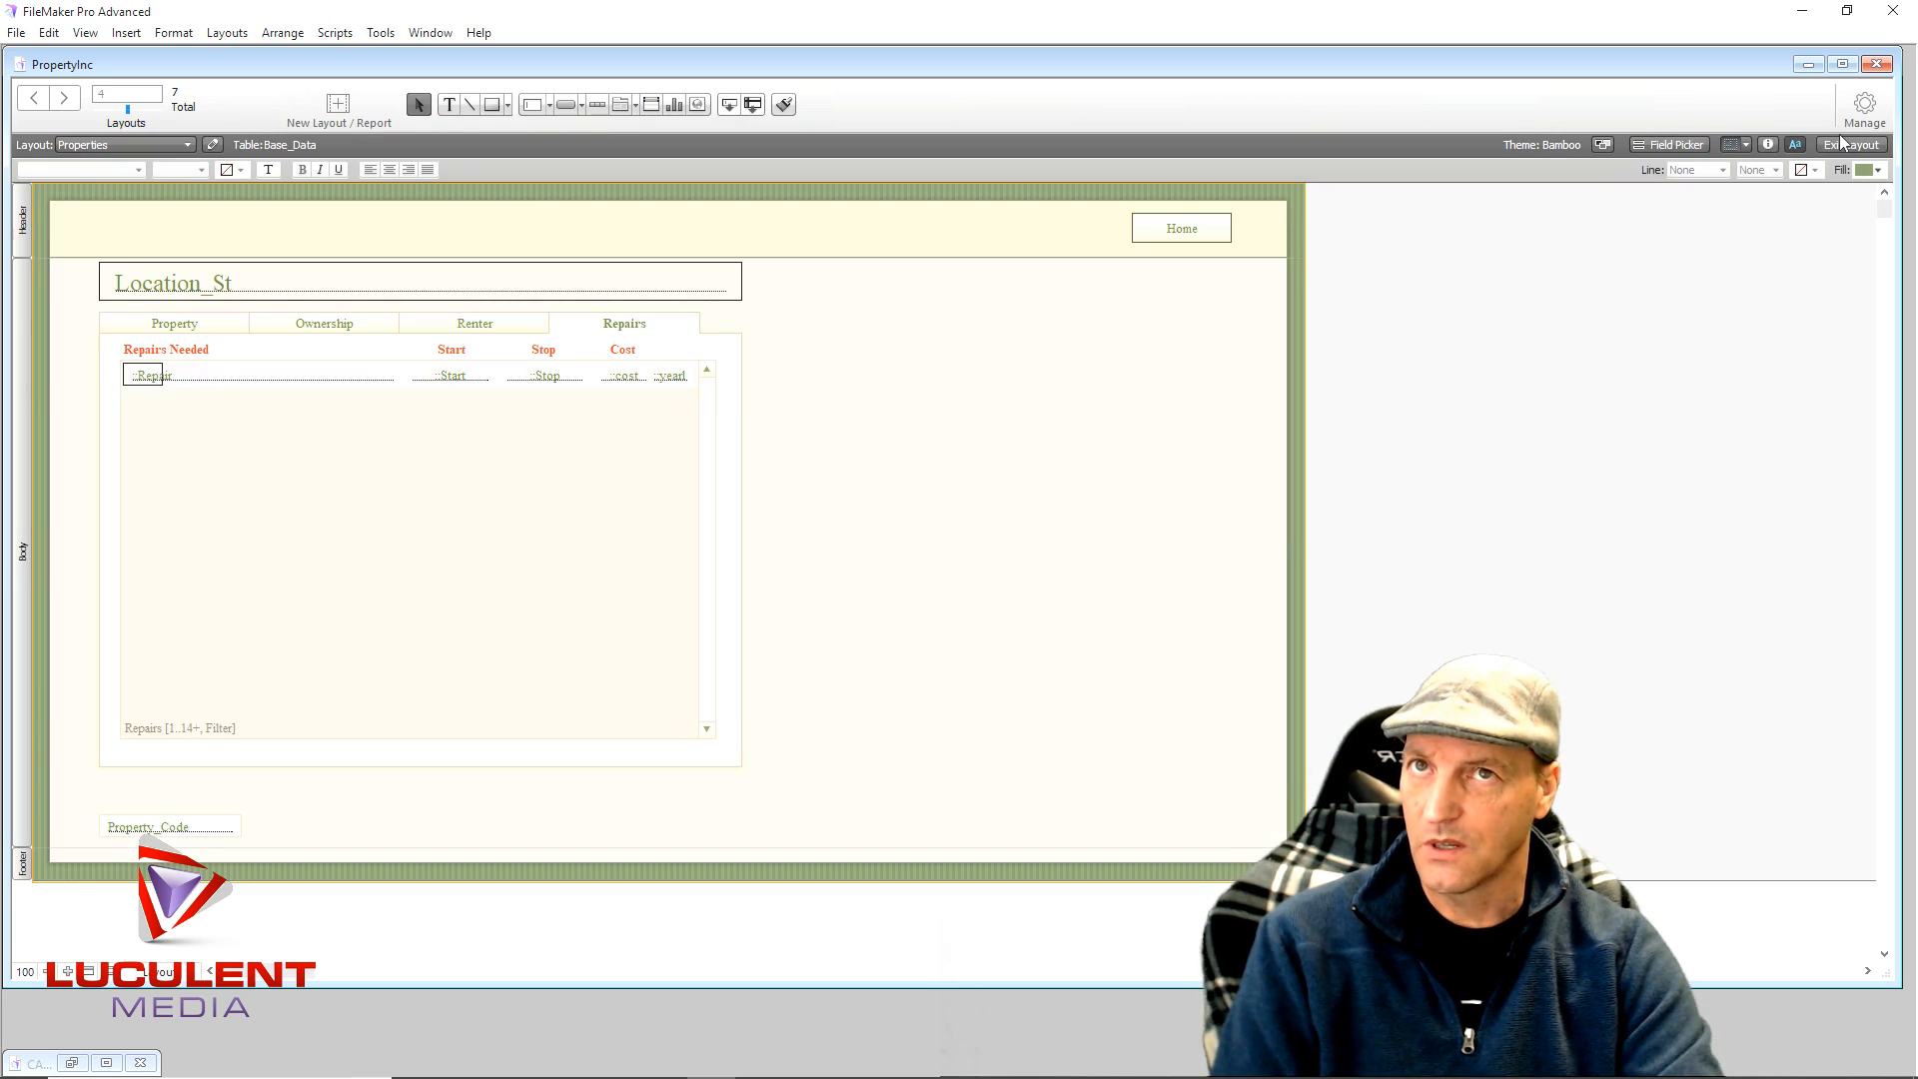
click(1676, 148)
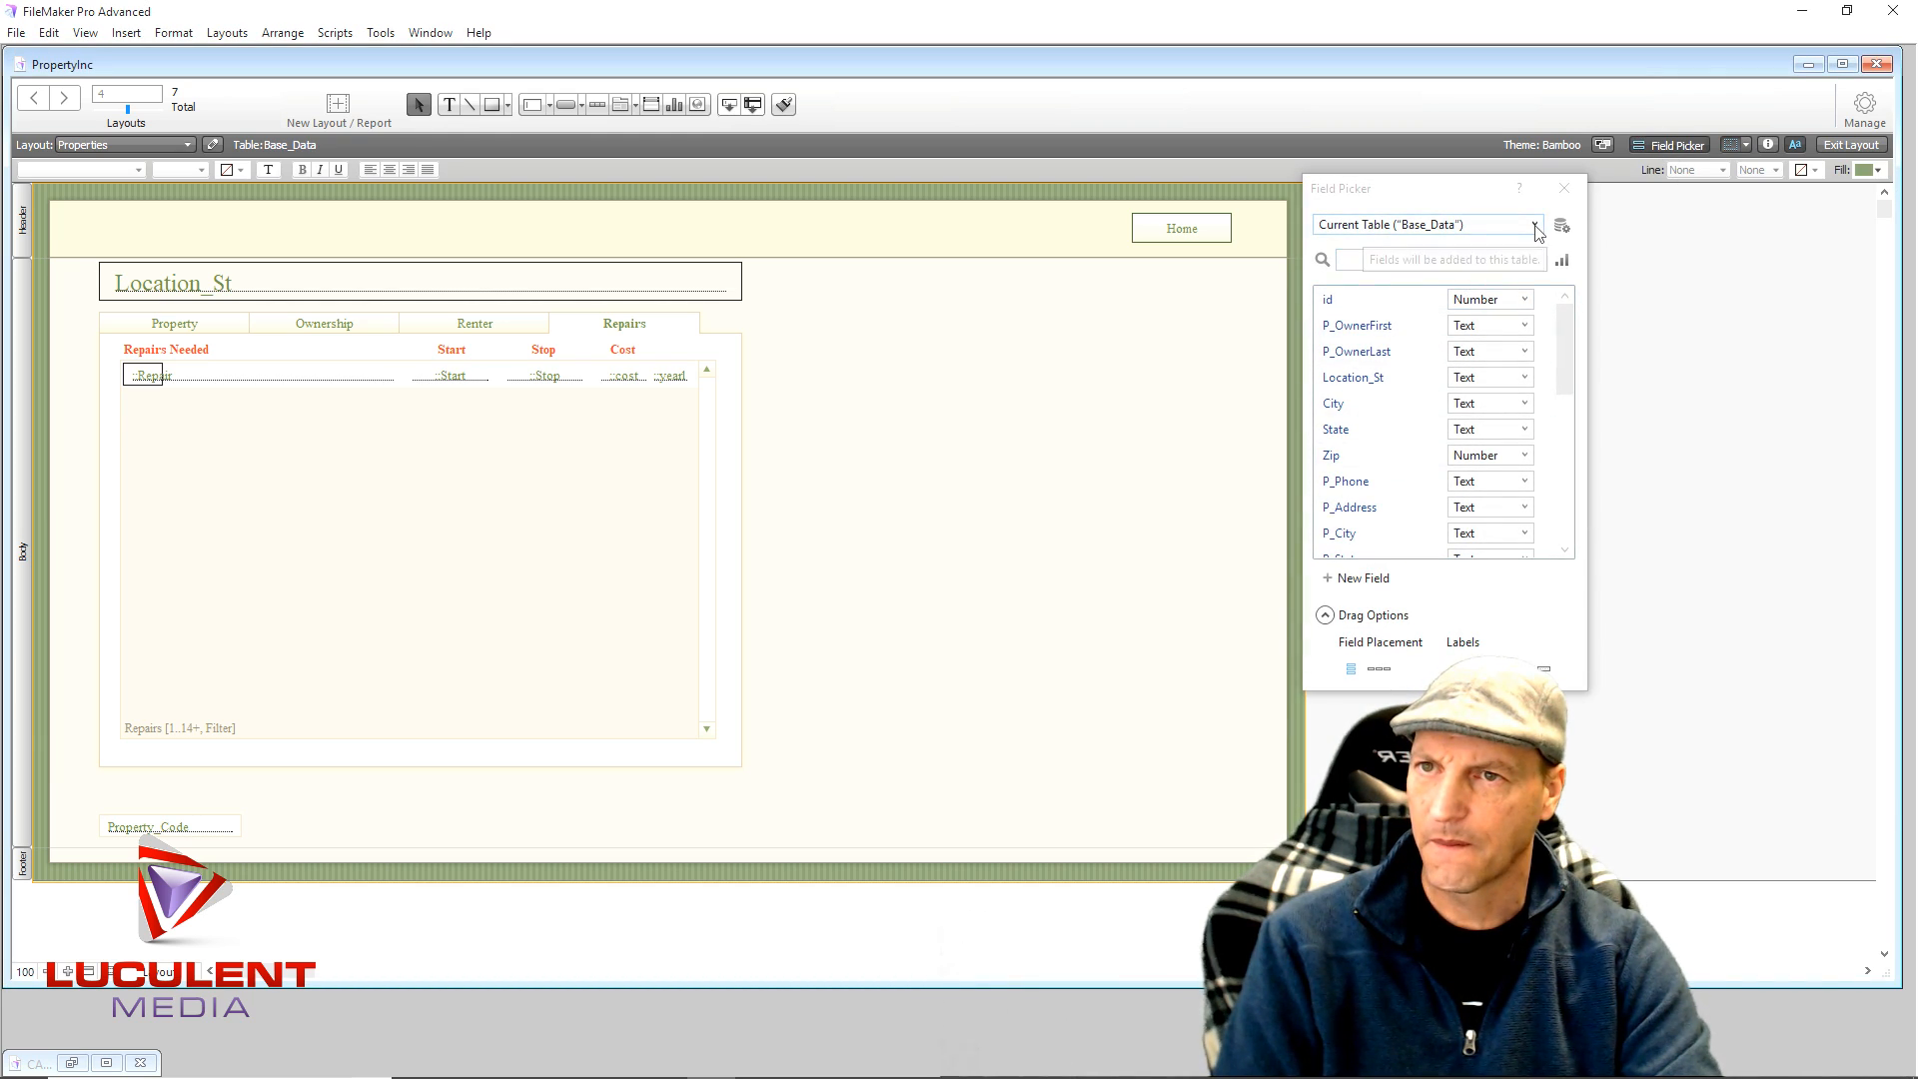
click(1536, 226)
click(1423, 310)
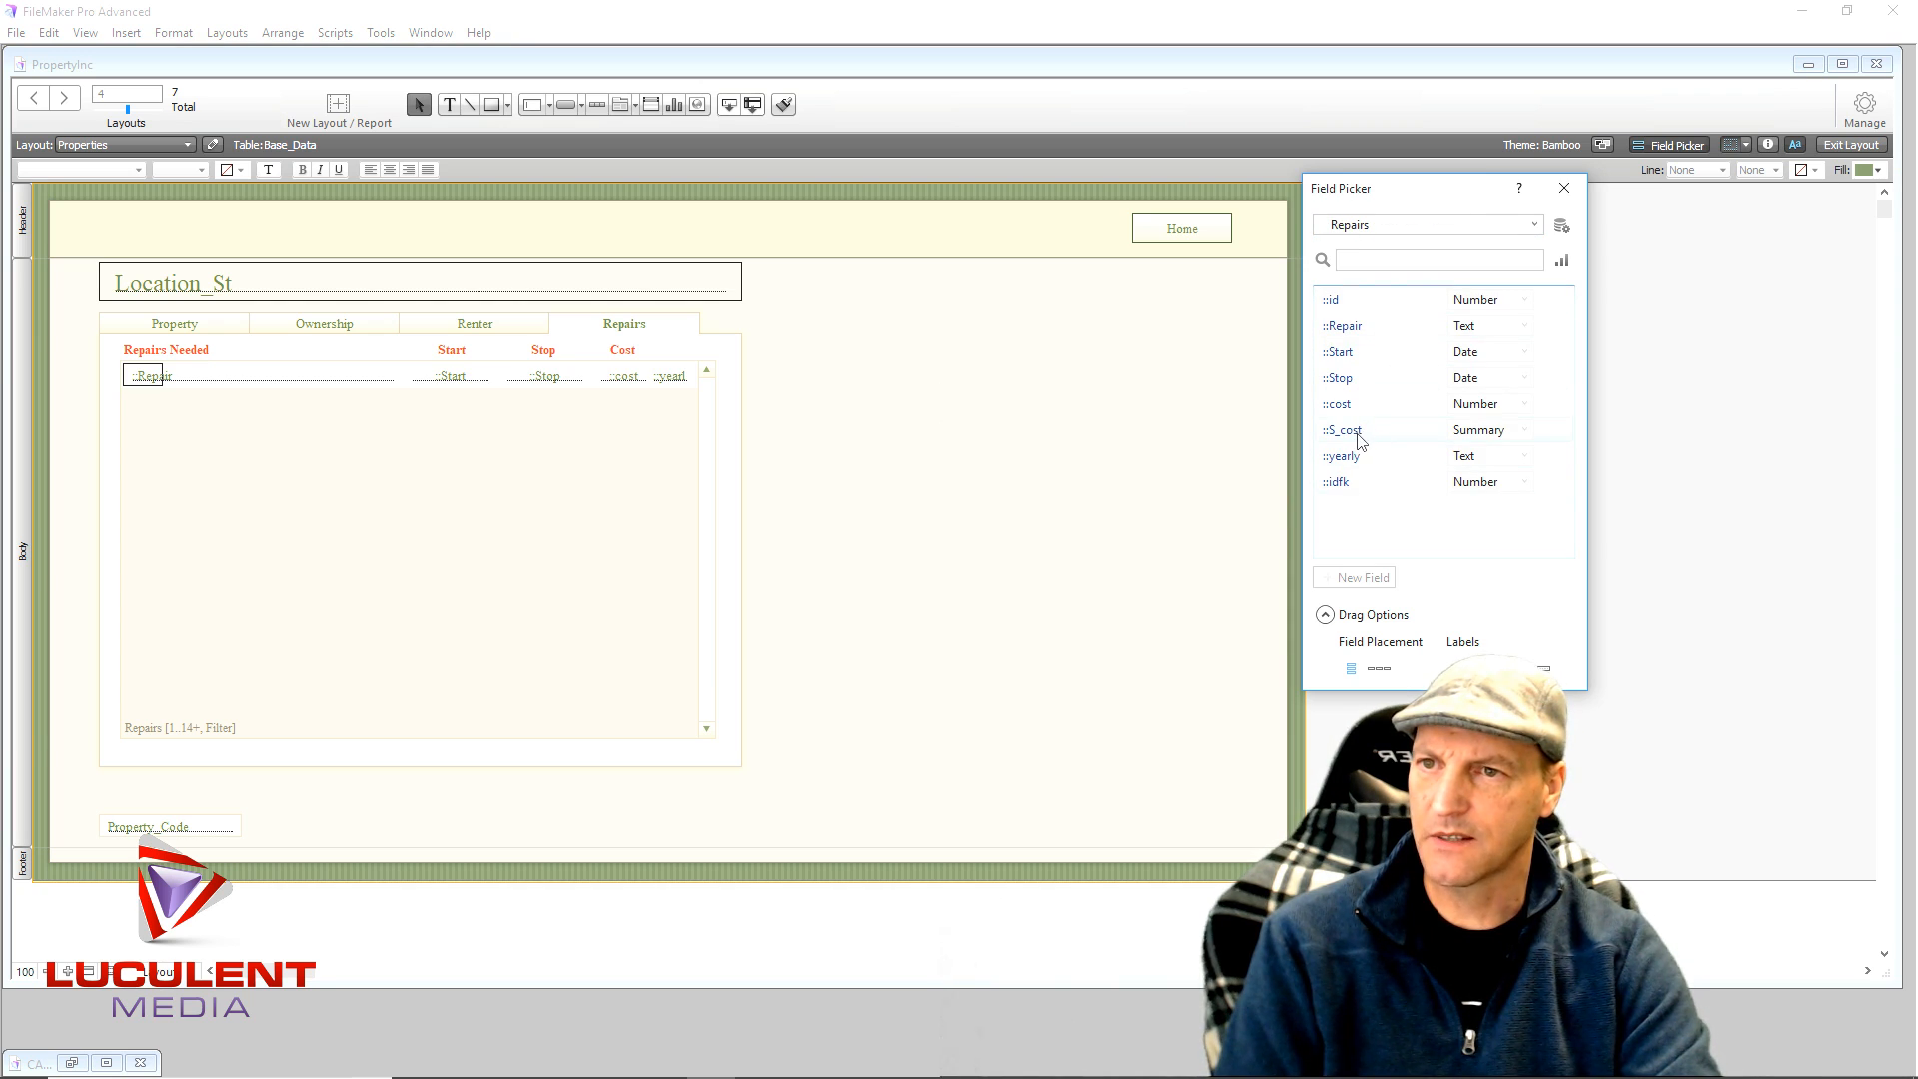
drag(1356, 440, 619, 781)
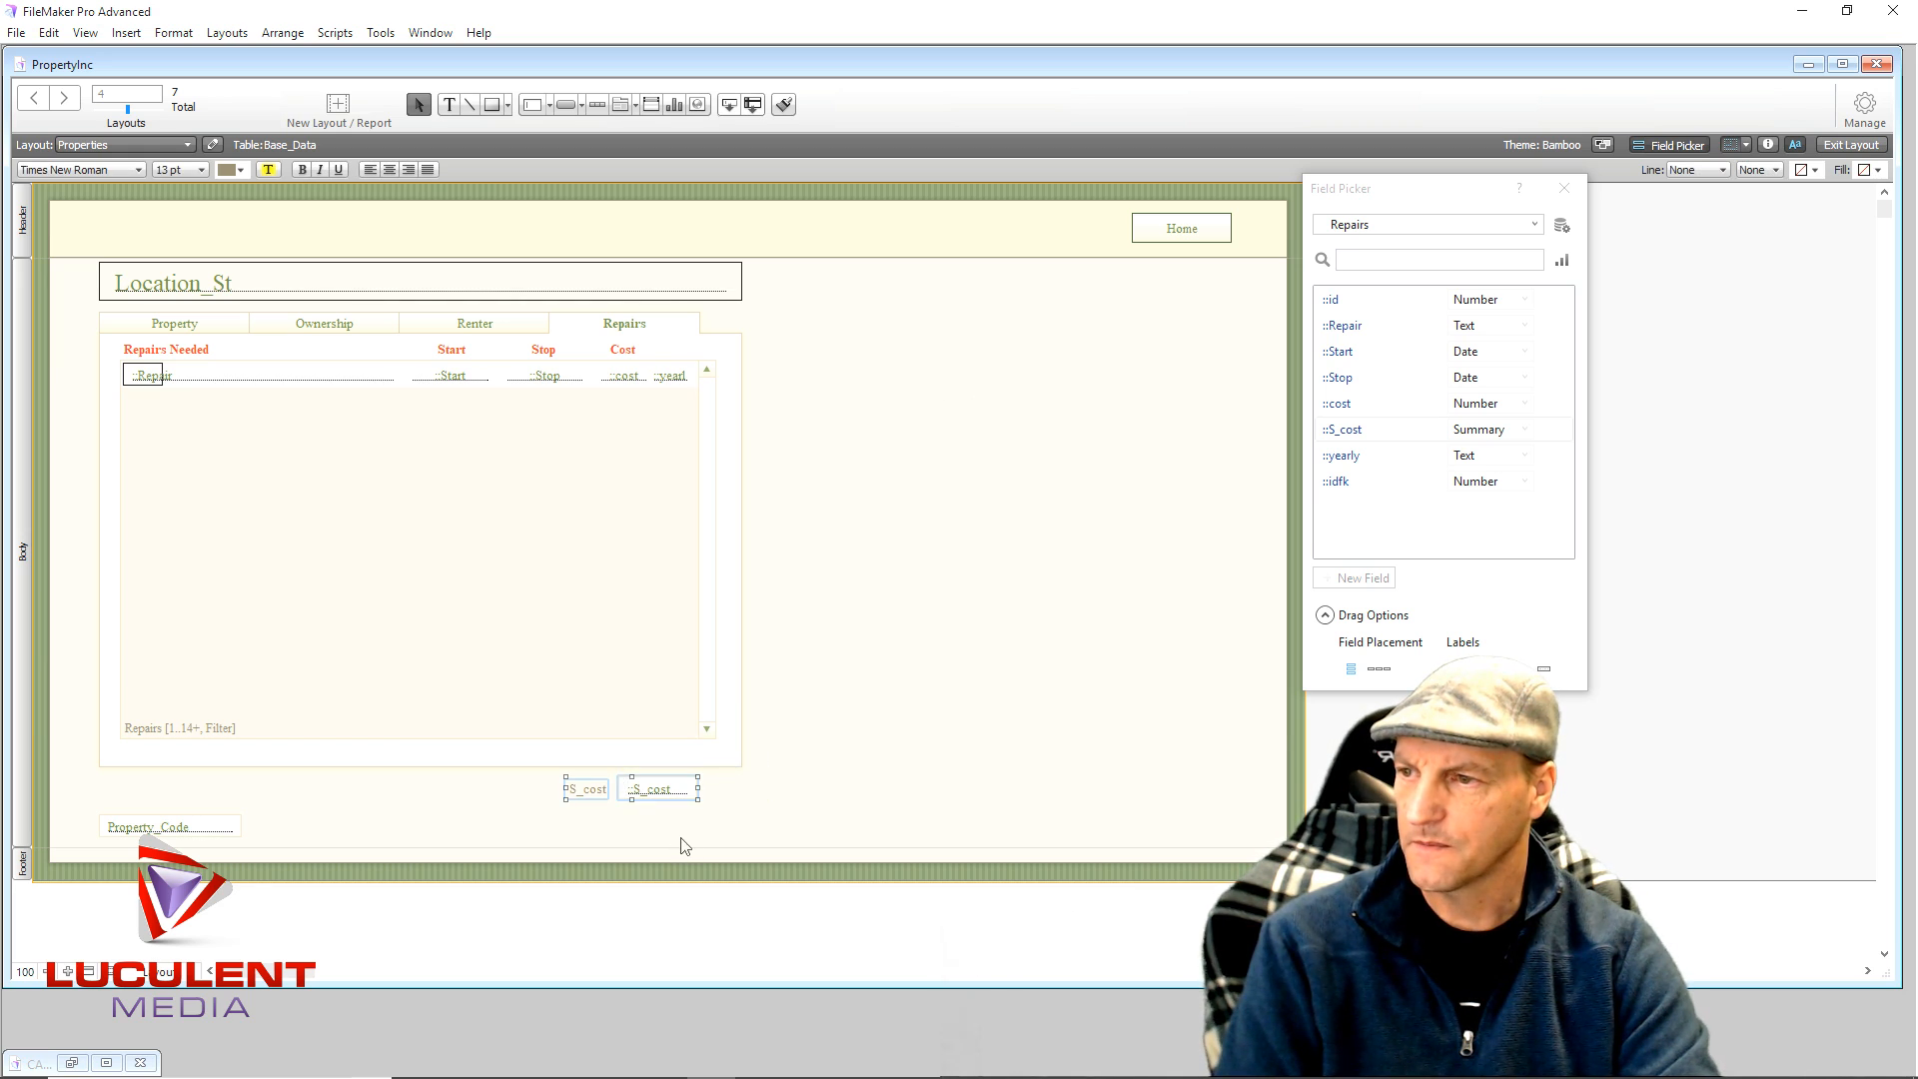
- Rename the S_cost label to 'Summary' and centre the field's text
click(524, 835)
click(579, 796)
double_click(579, 791)
text(Summary)
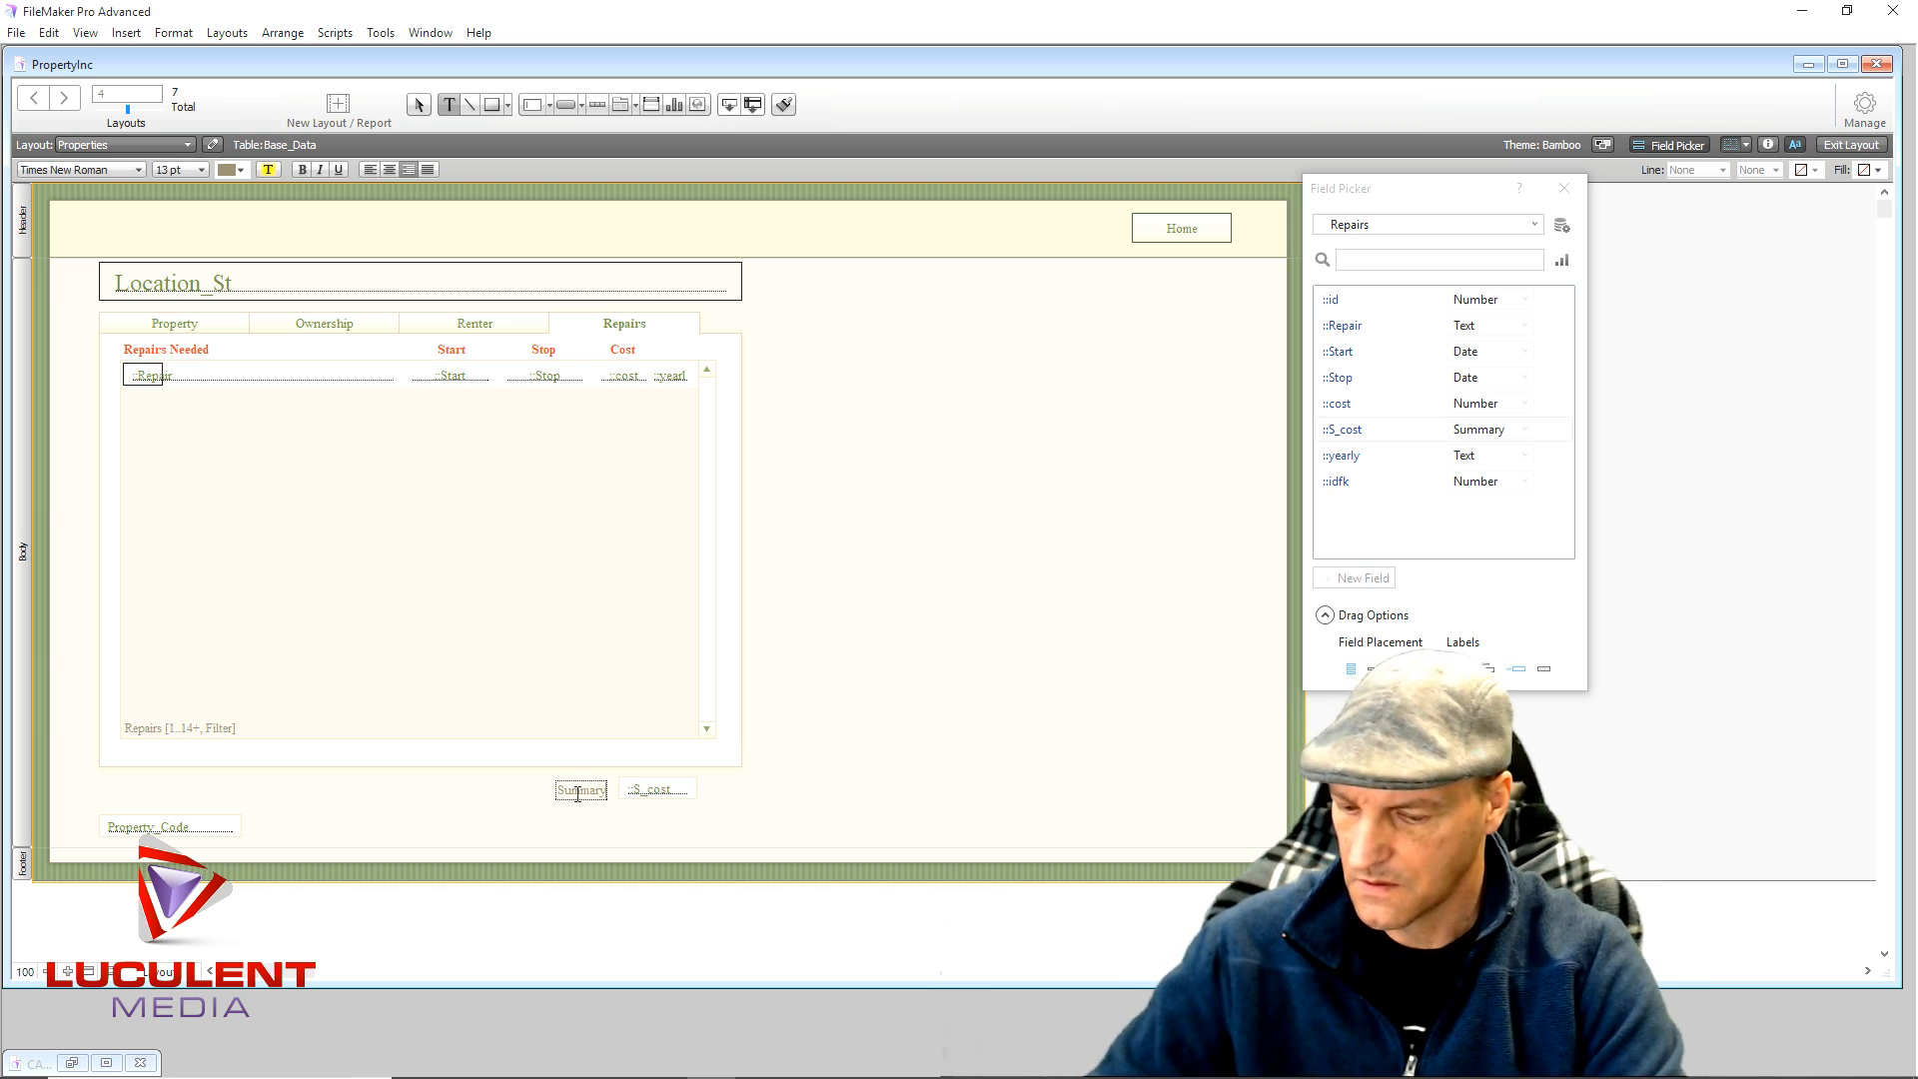
key(Escape)
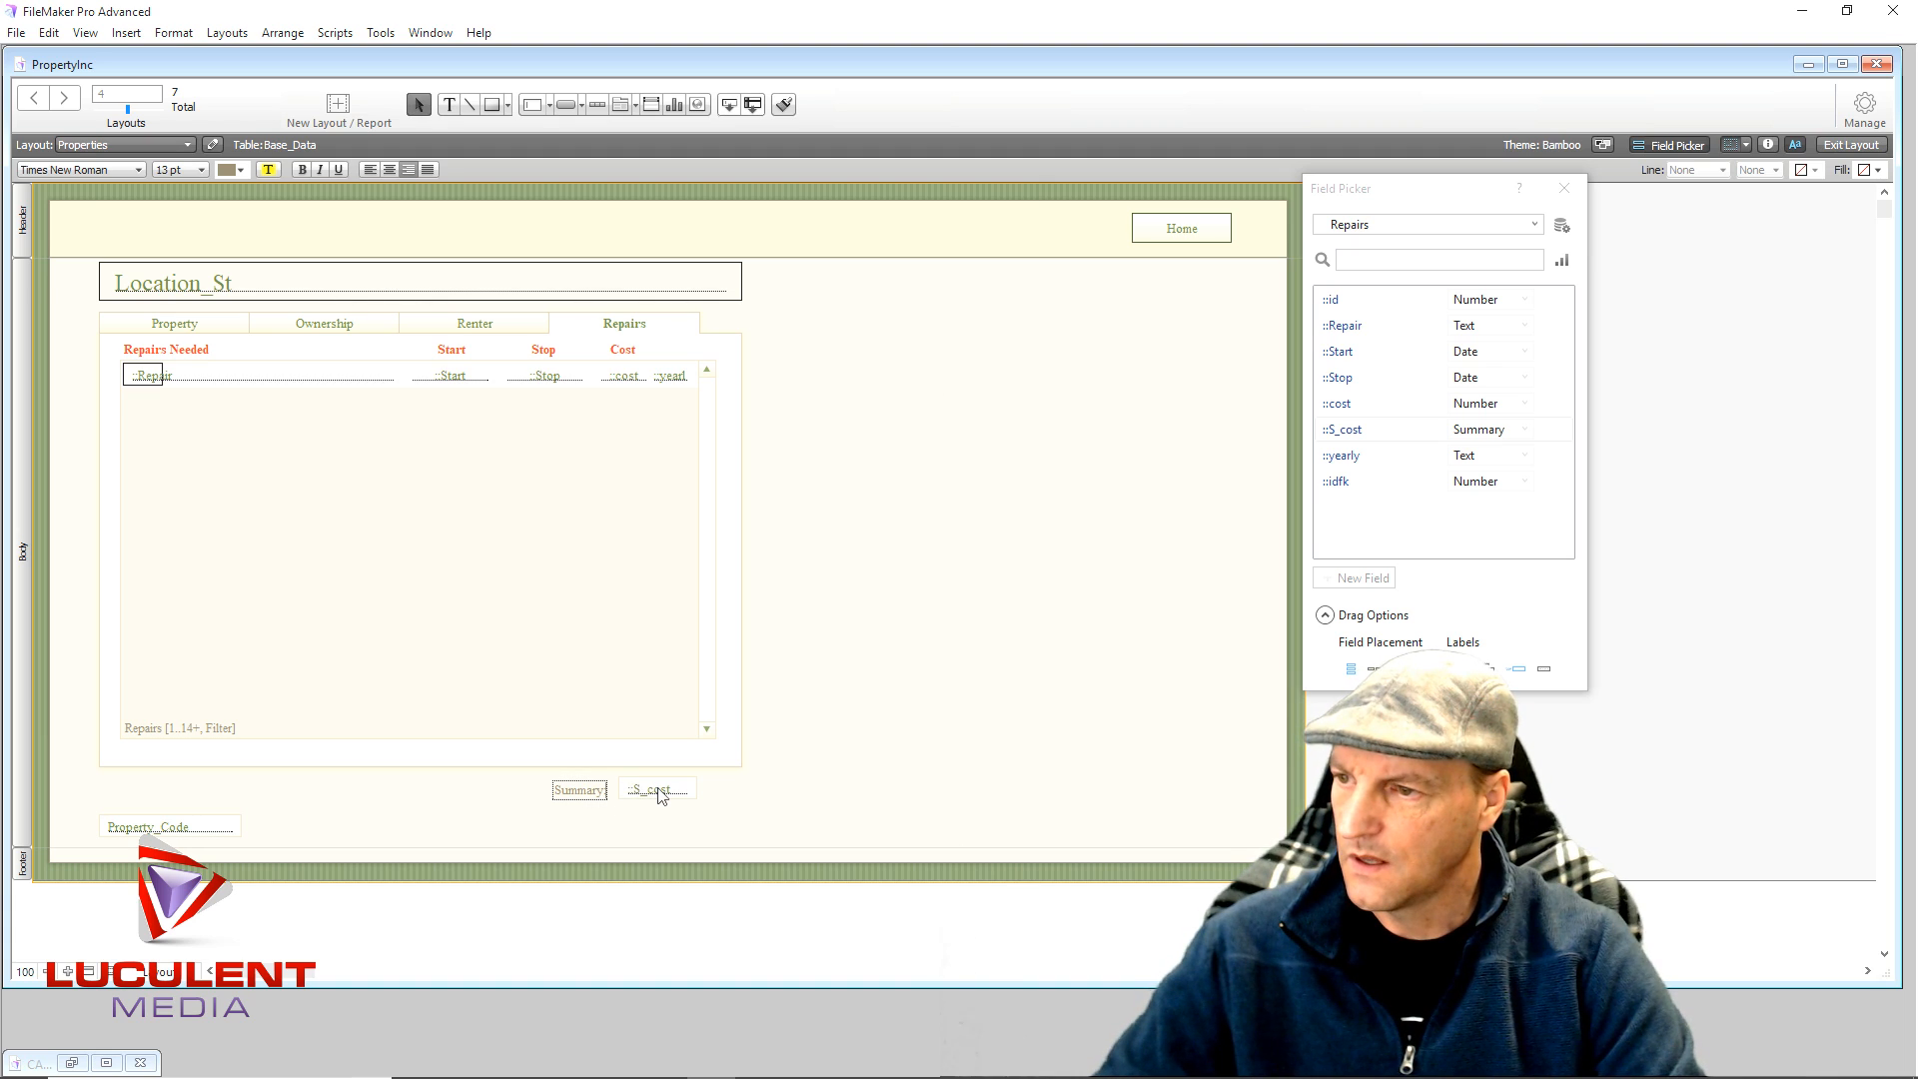
click(659, 794)
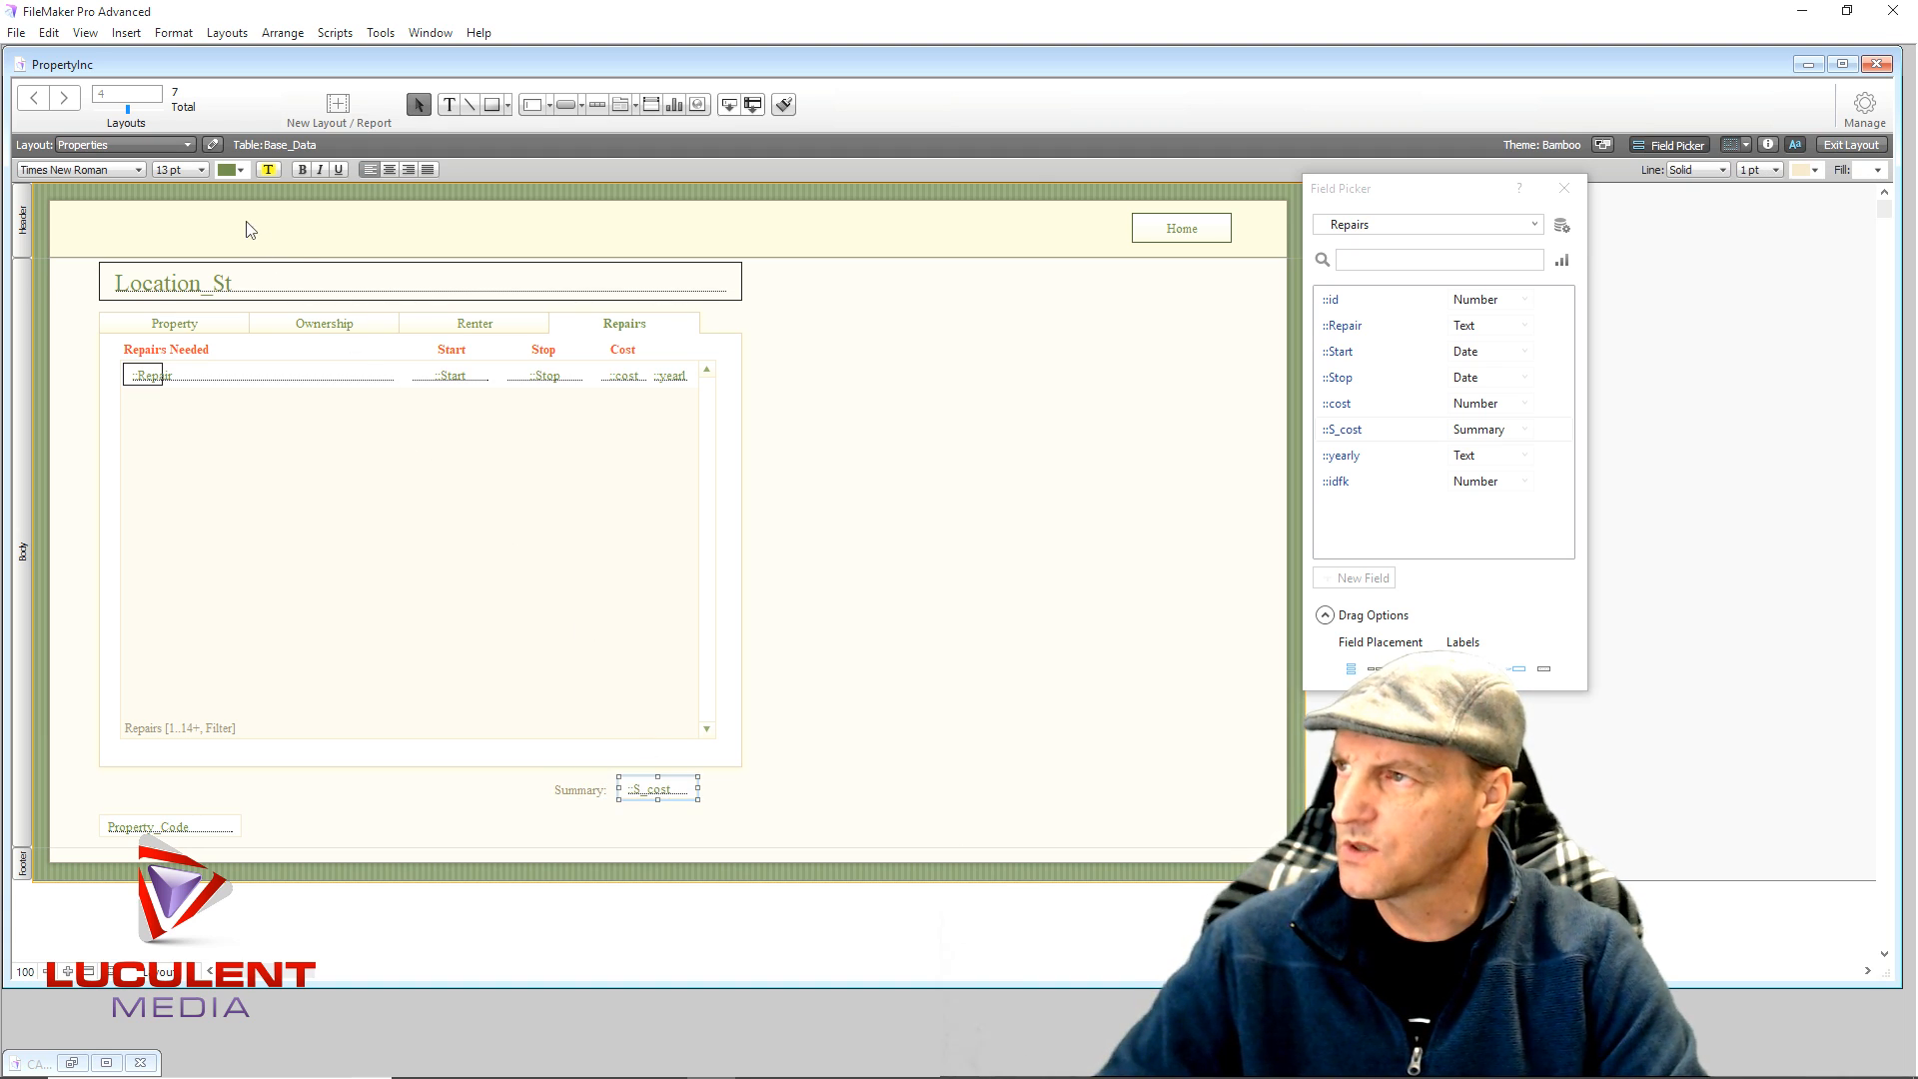
click(390, 171)
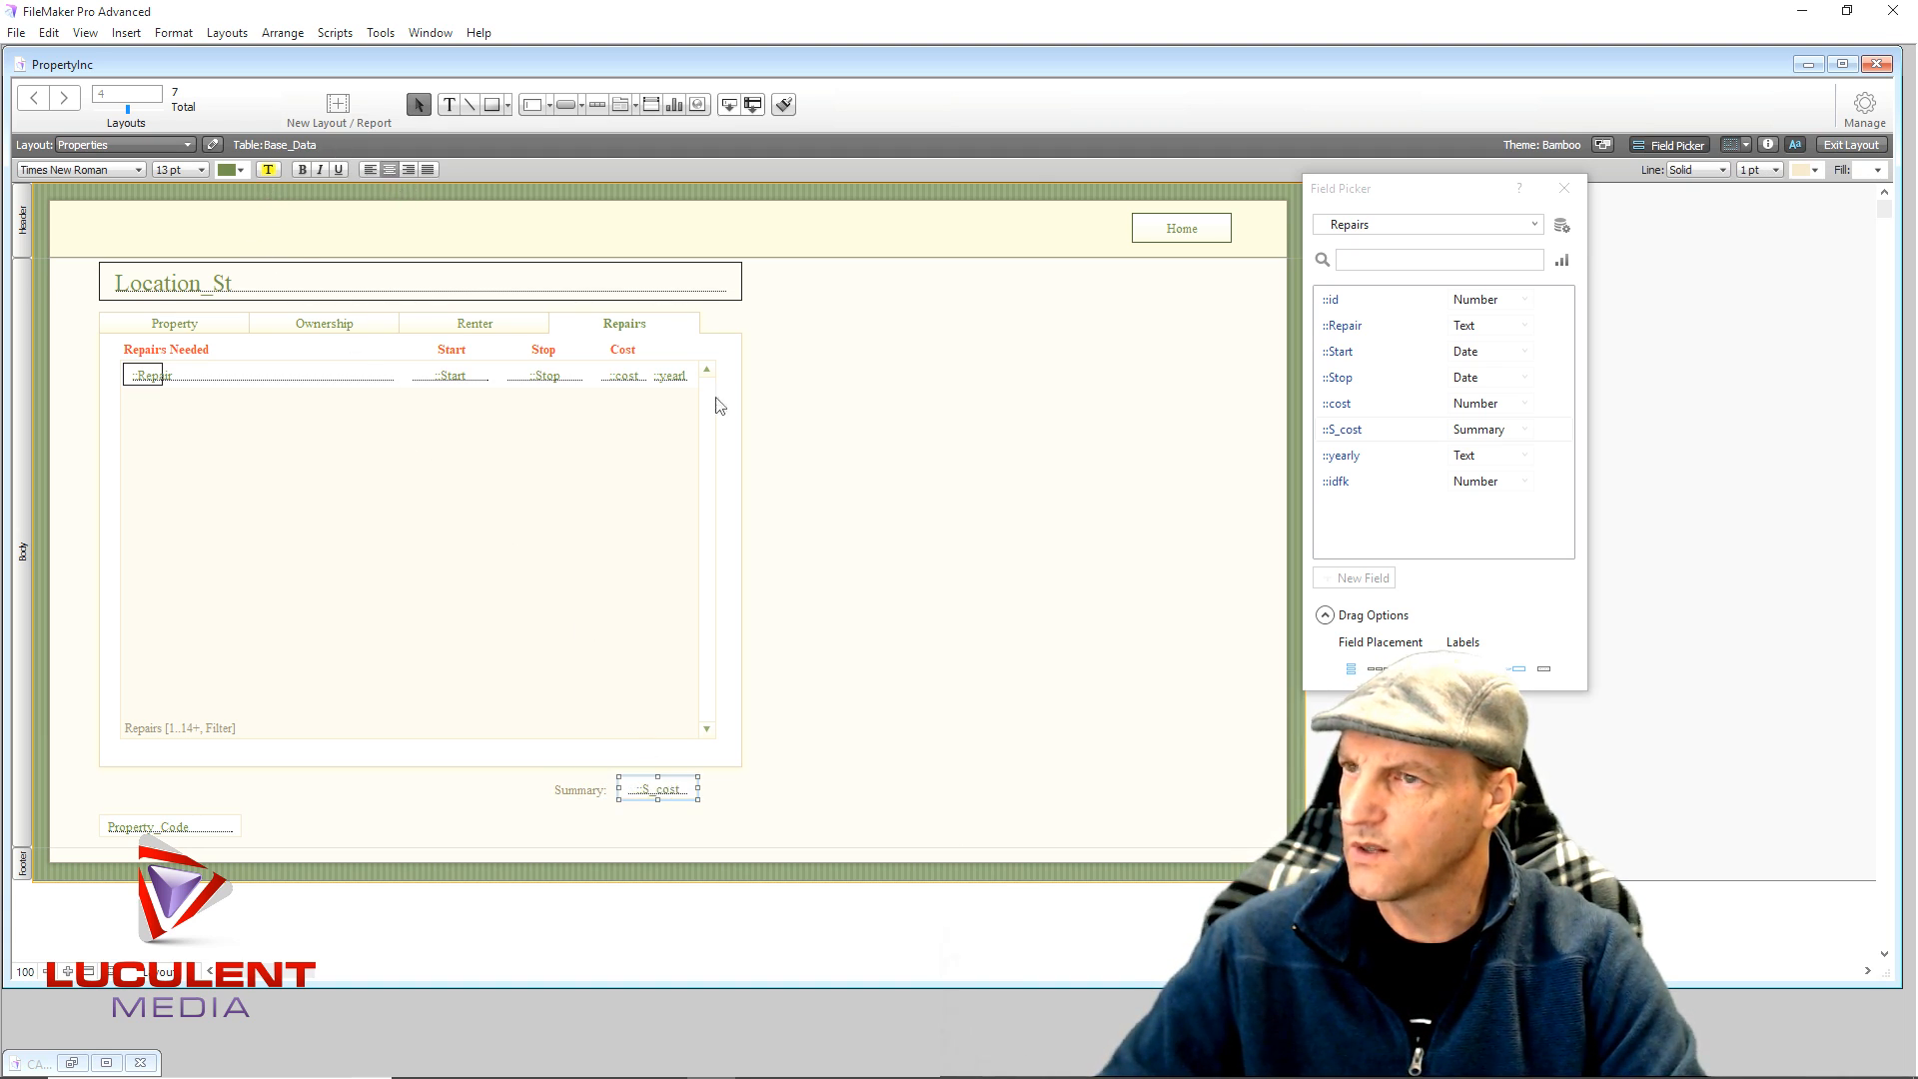
- Format the S_cost field as Currency with a fixed 2 decimals, then close the Inspector and Field Picker
click(1768, 146)
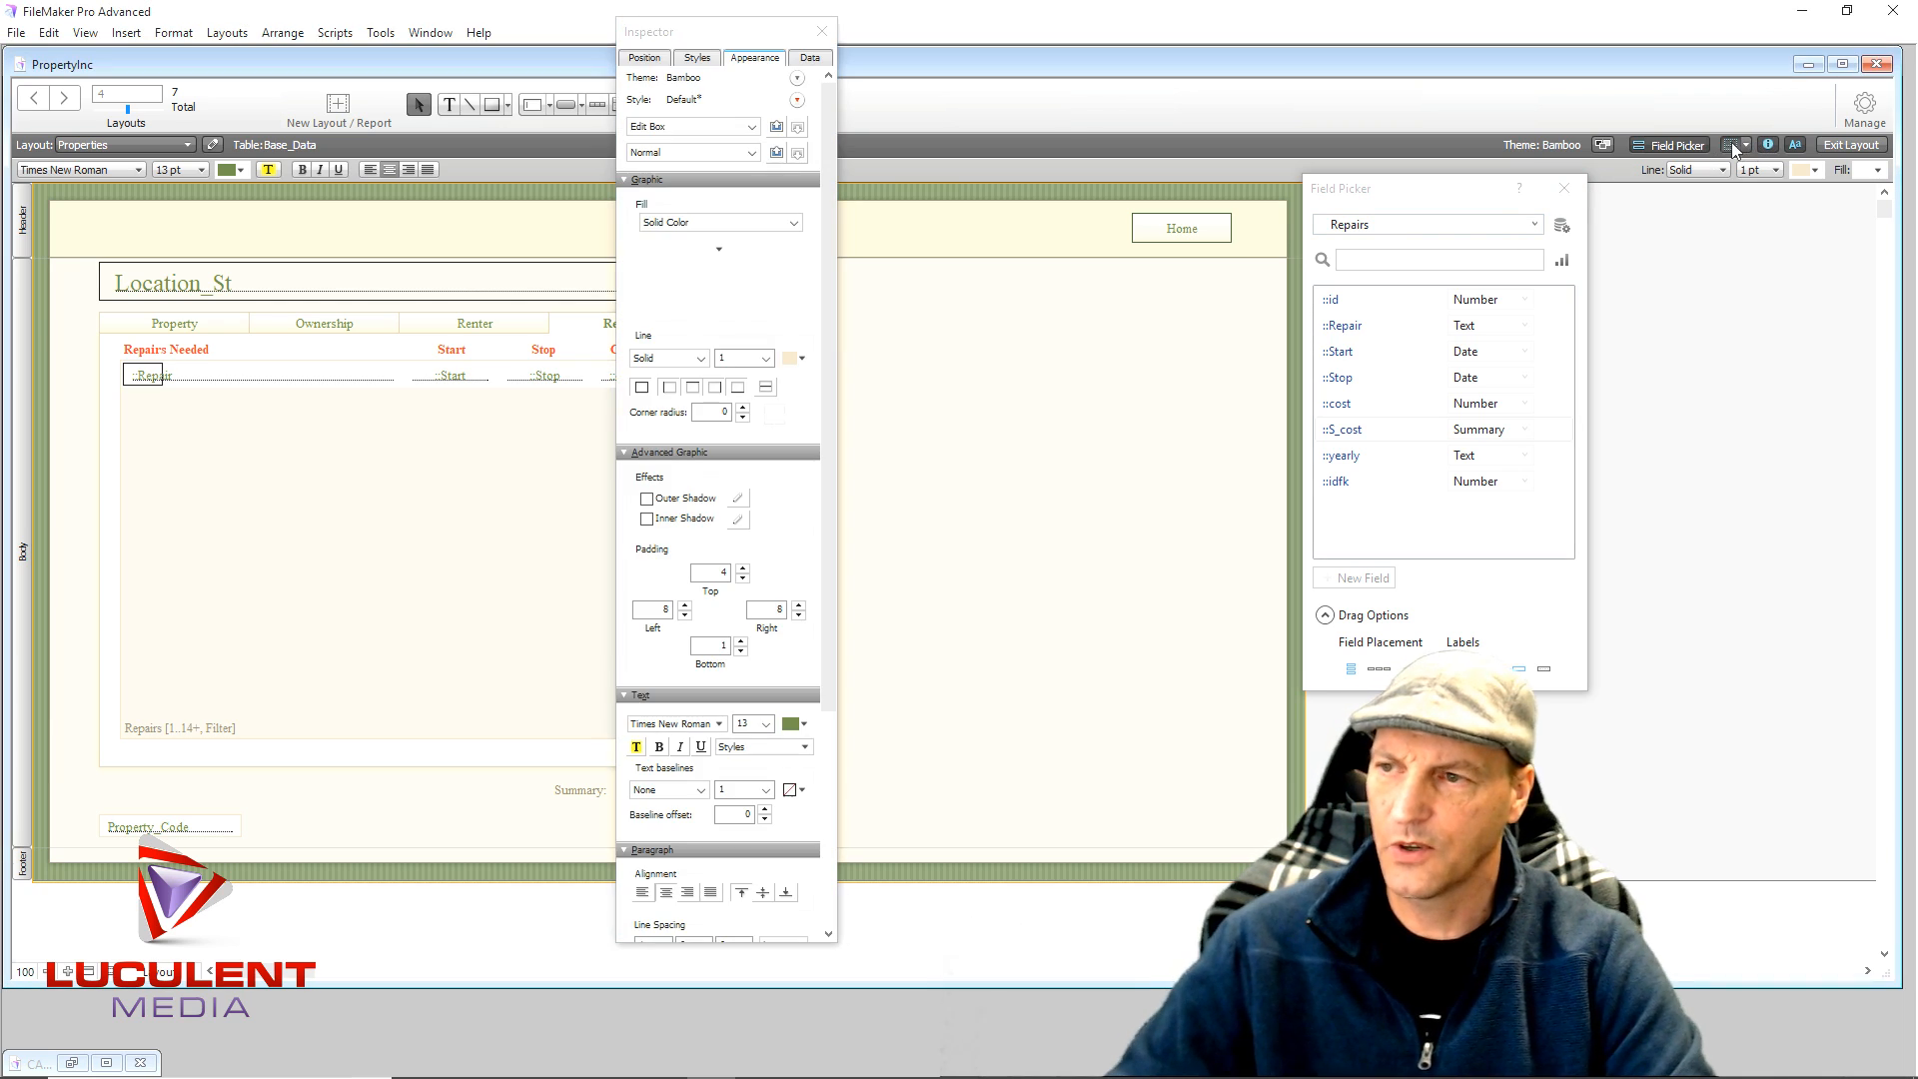
click(810, 57)
click(727, 775)
click(717, 837)
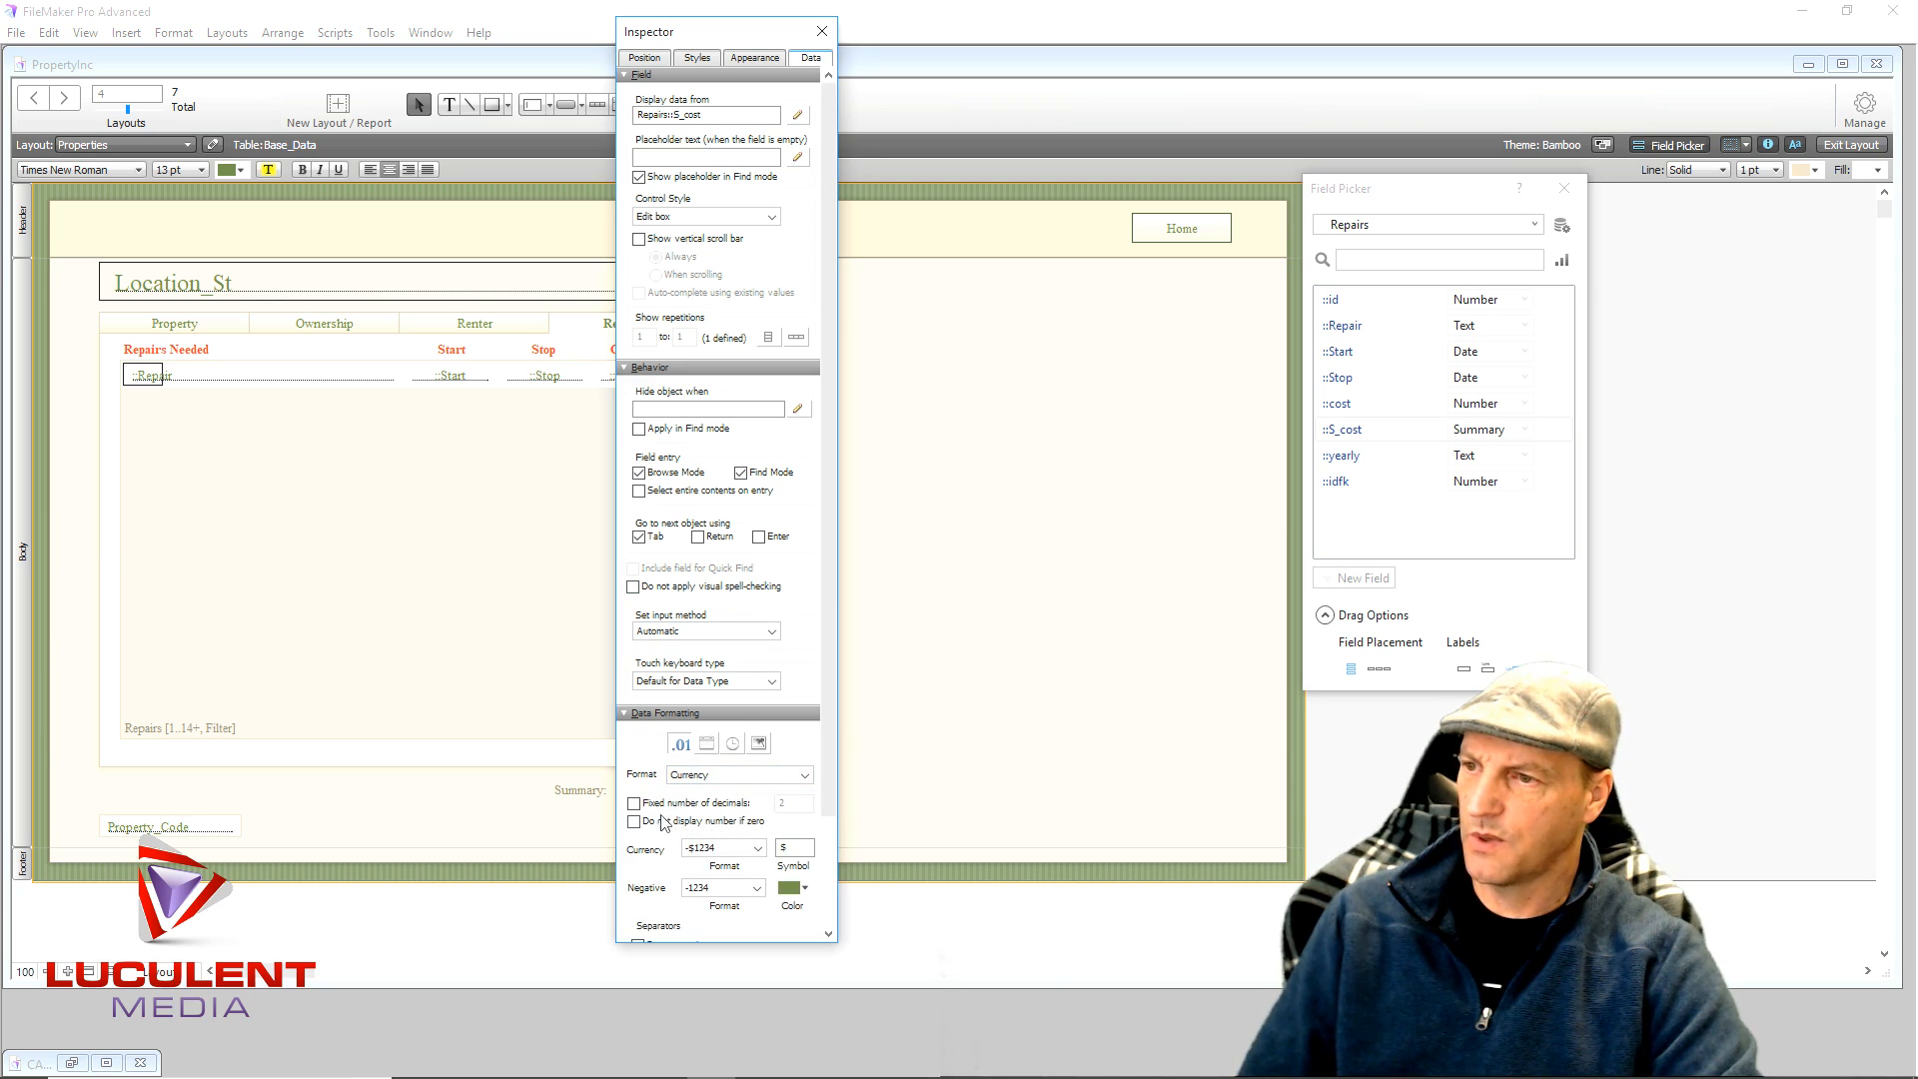
click(633, 803)
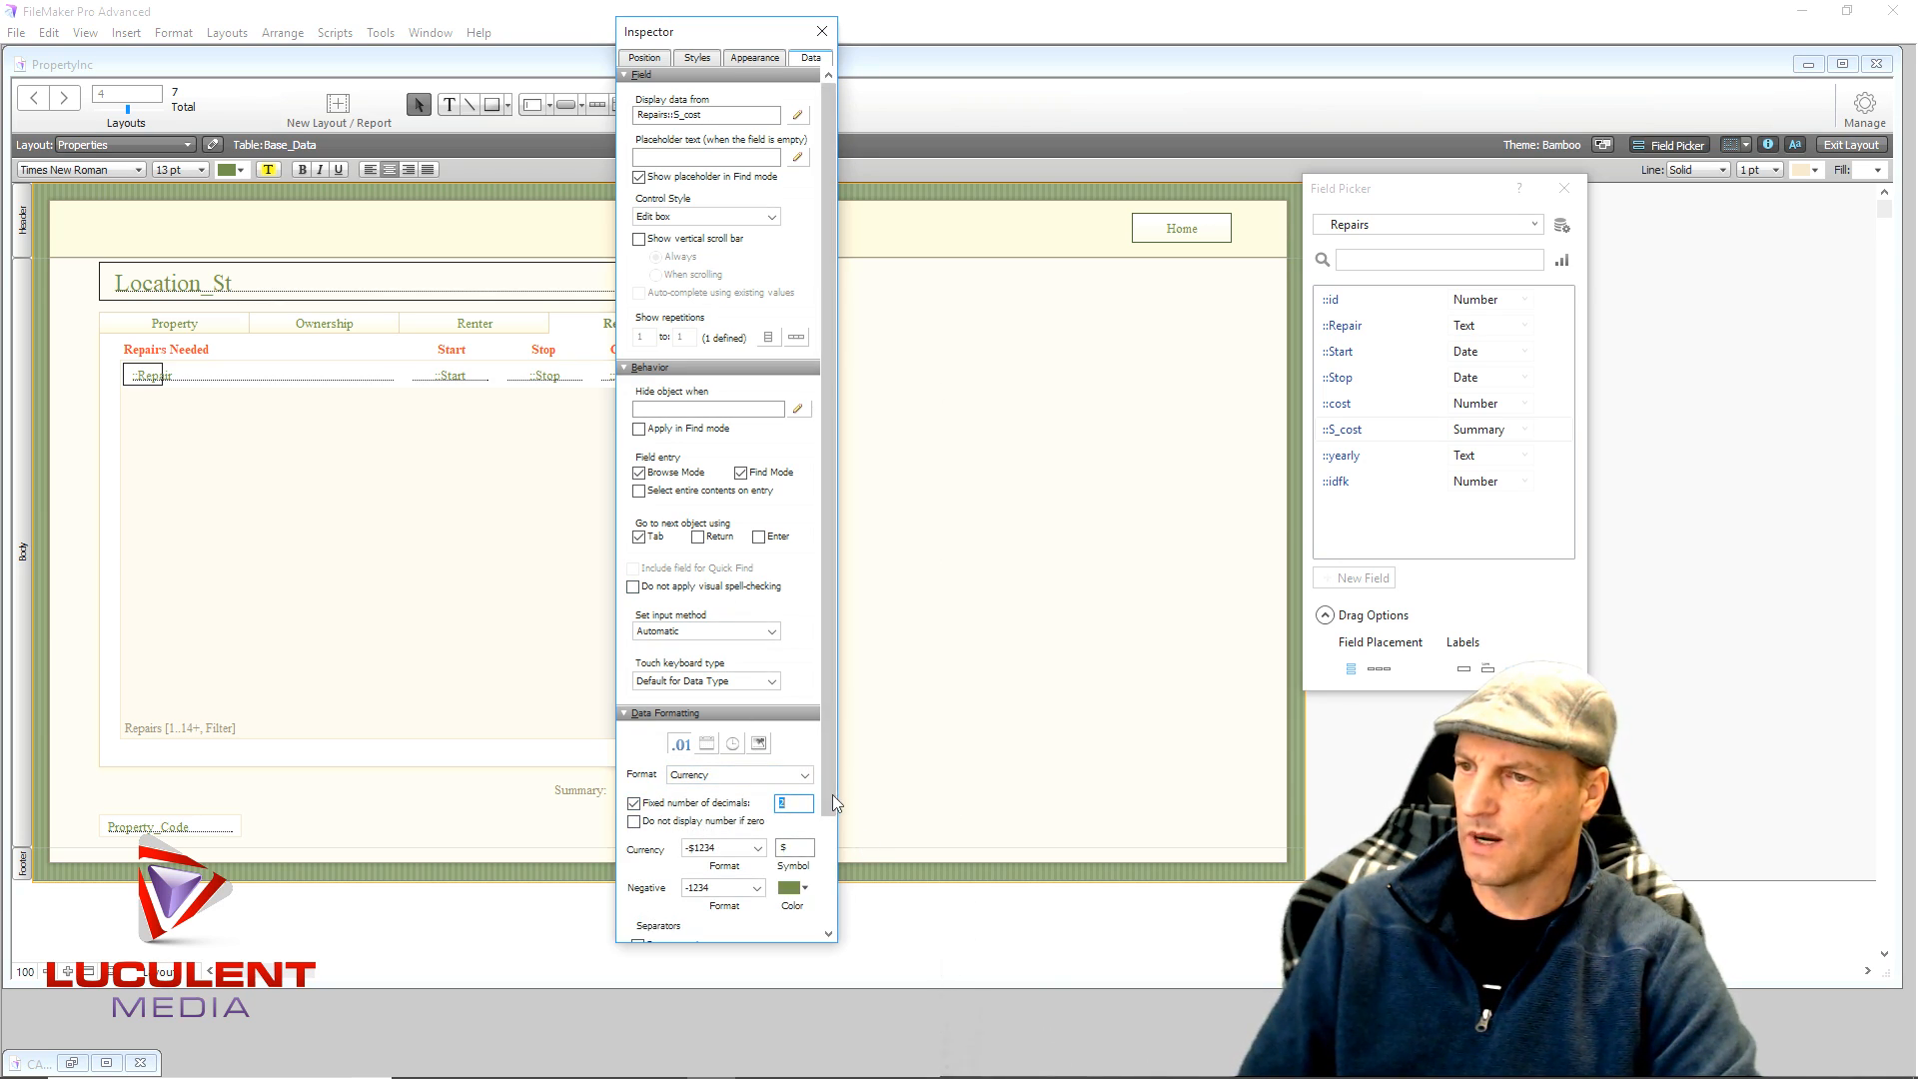
scroll(835, 789, down, 2)
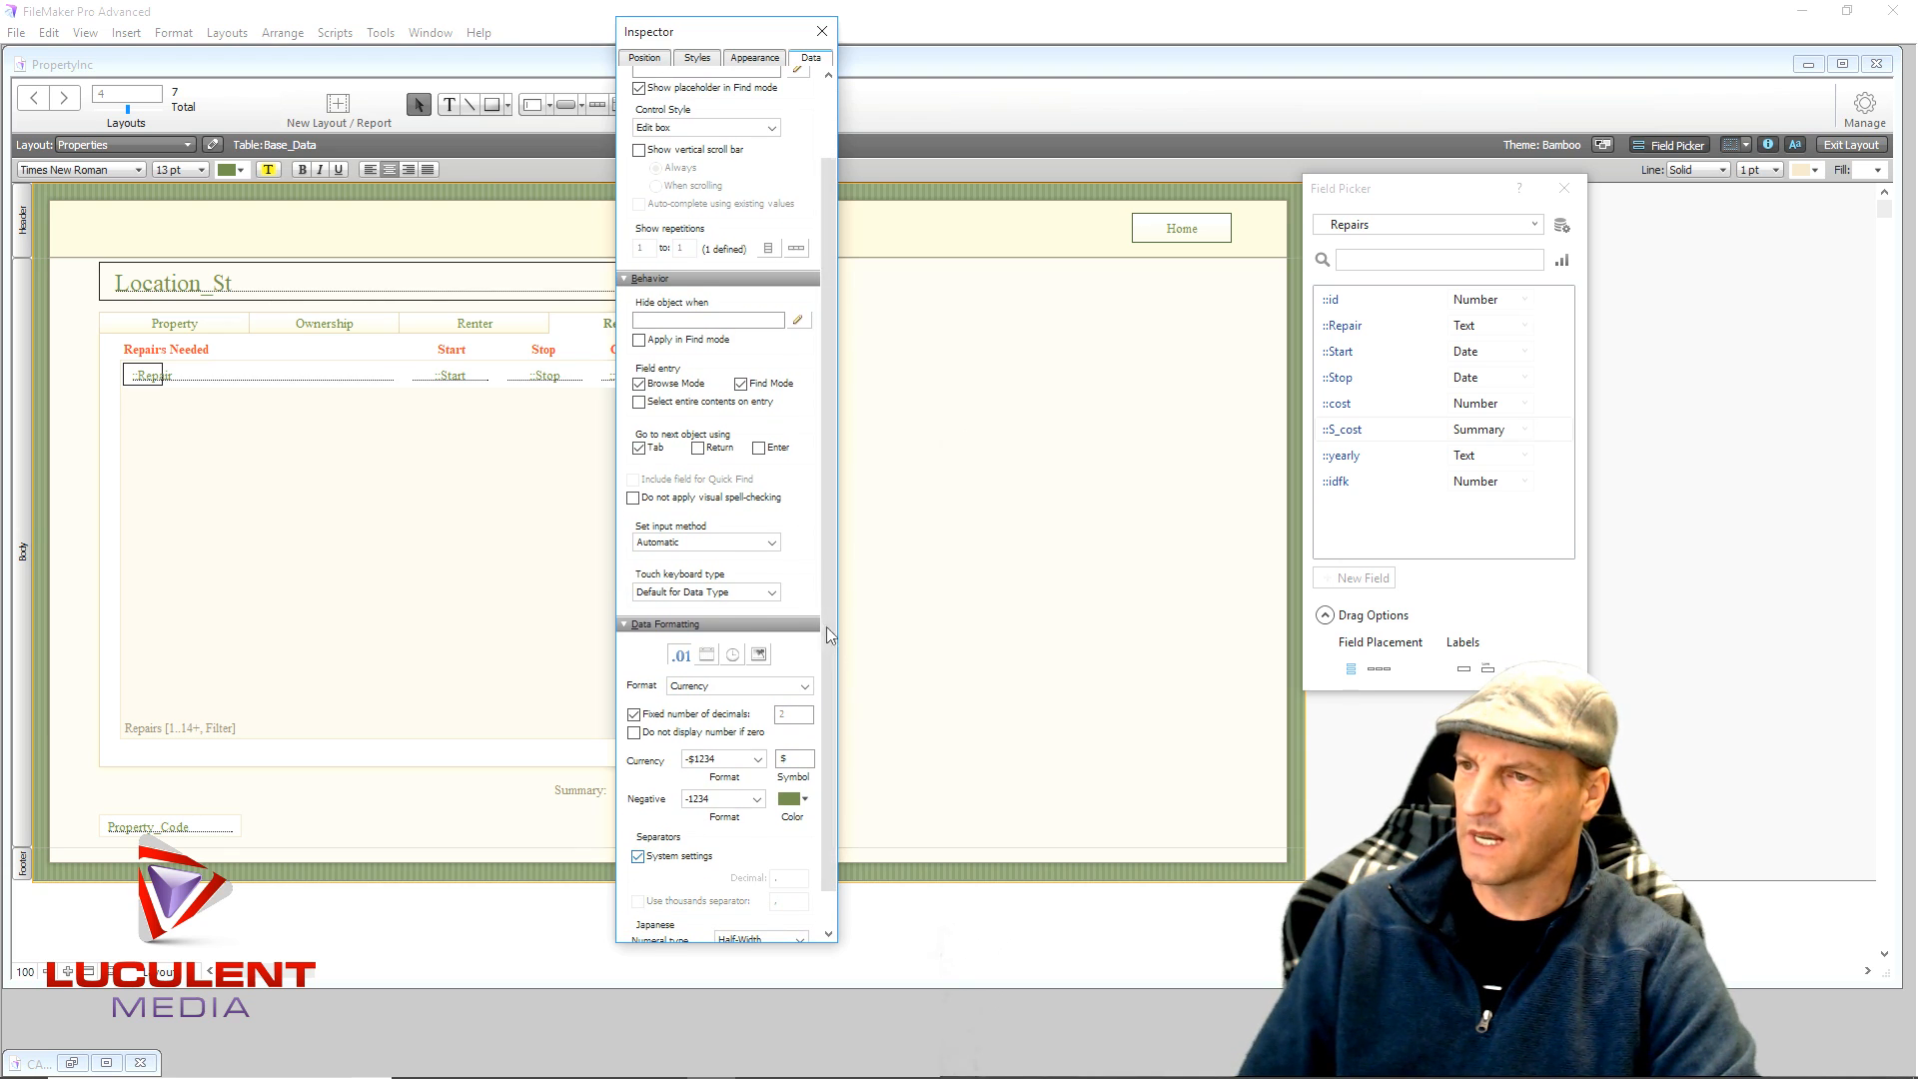
click(882, 540)
click(822, 31)
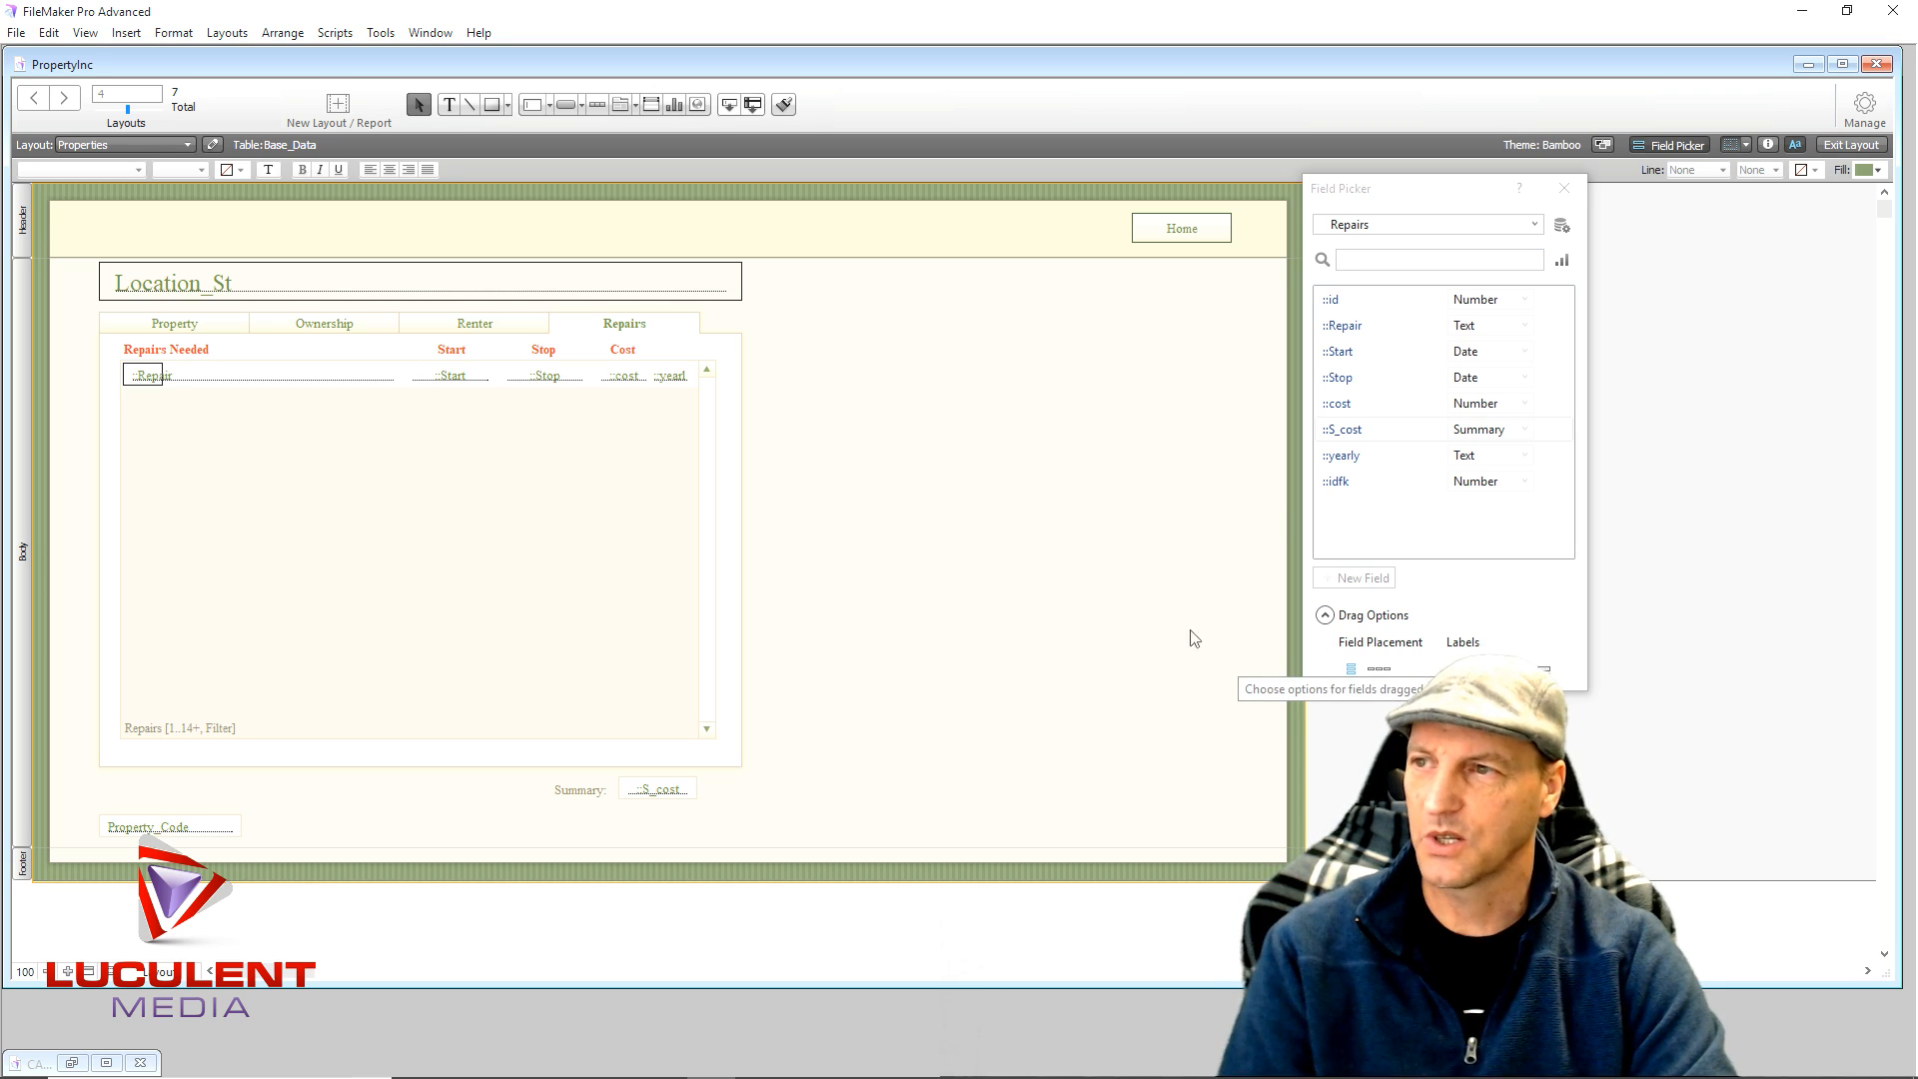
click(1565, 190)
click(1850, 144)
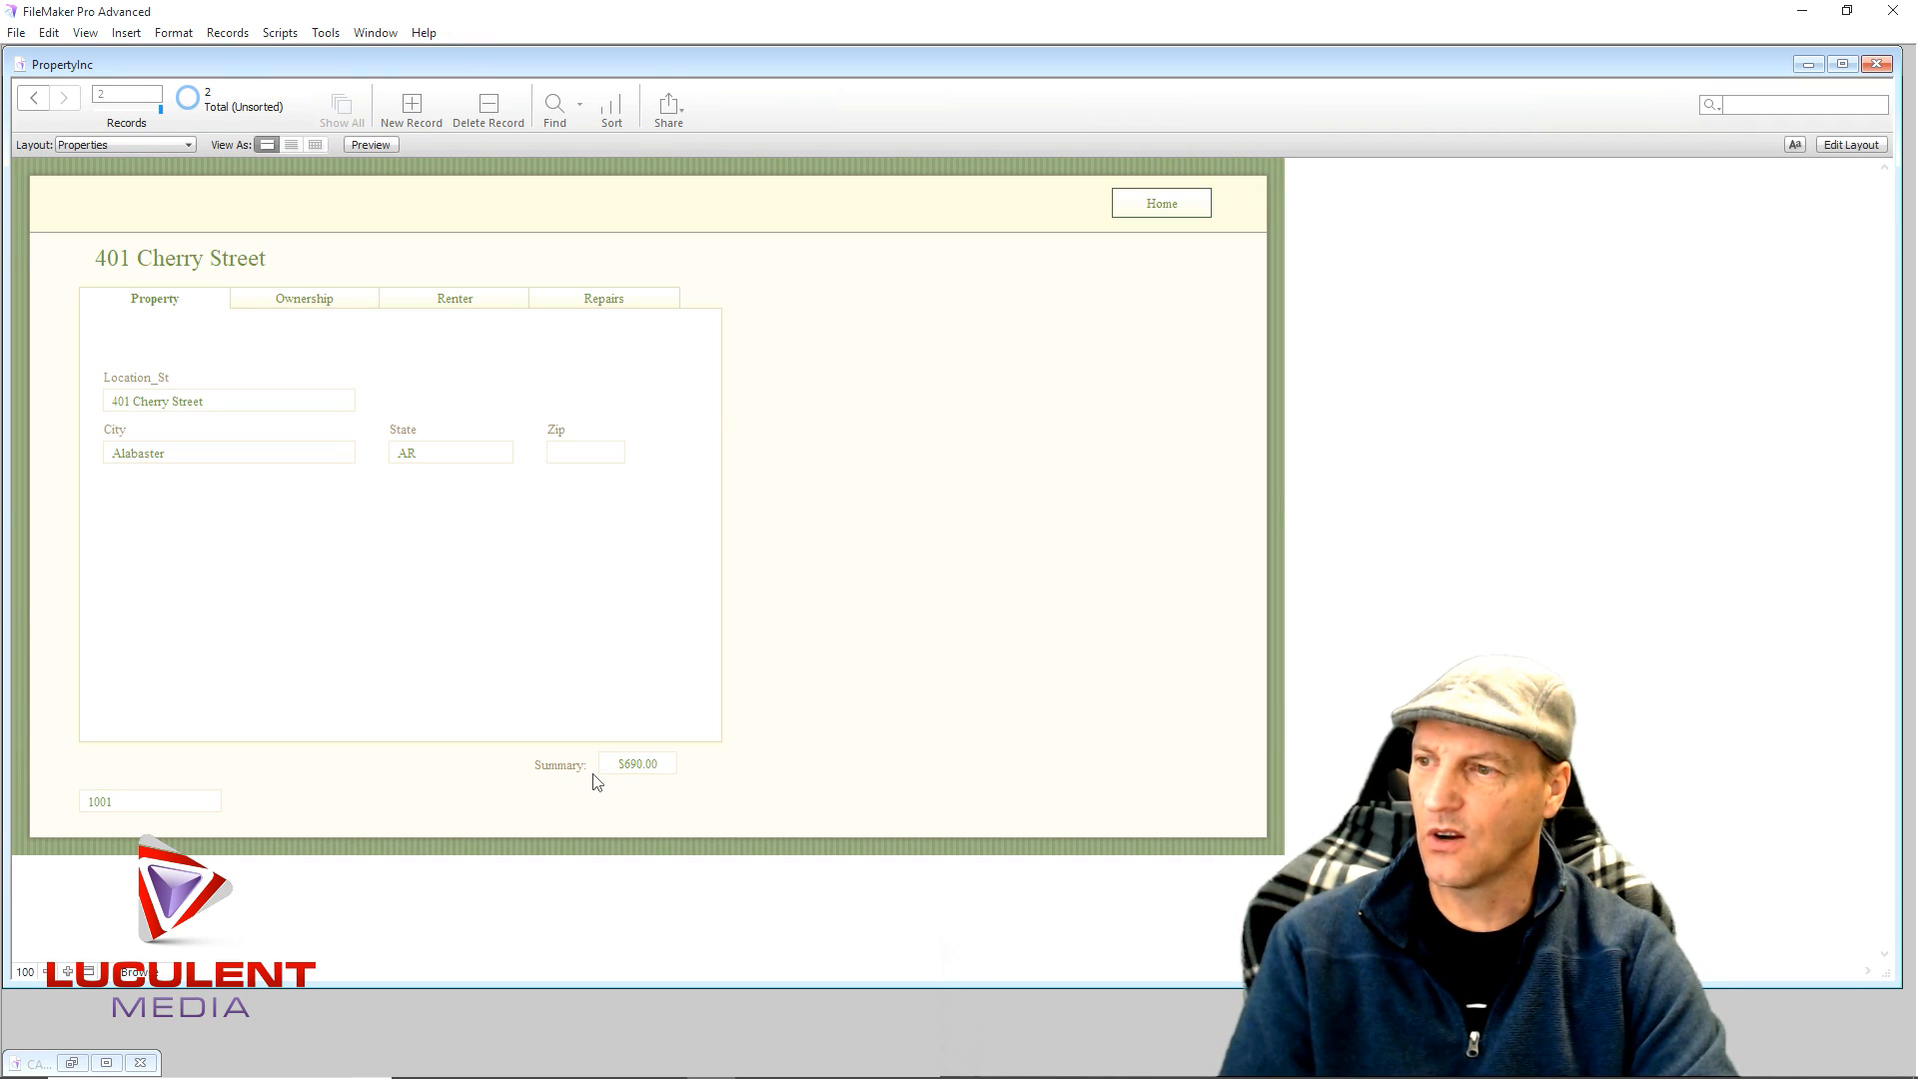
click(578, 301)
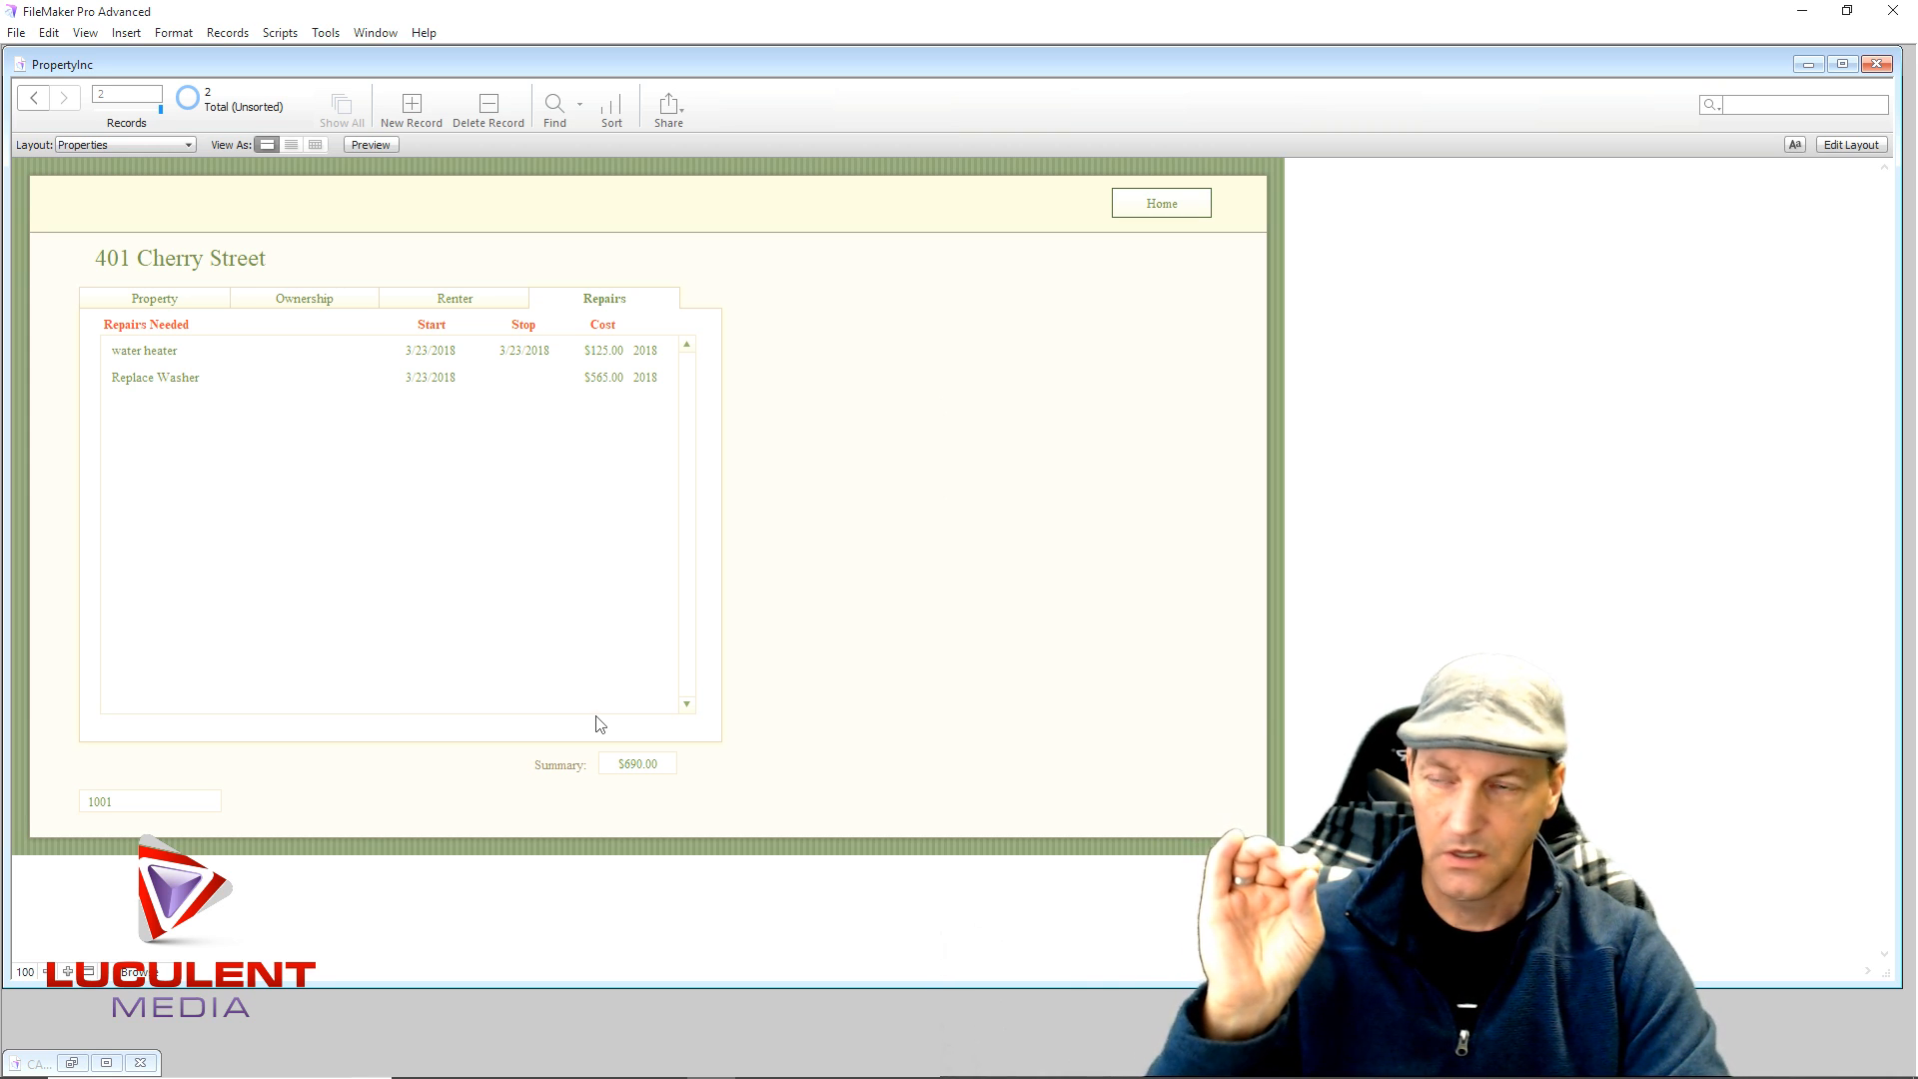
click(176, 301)
click(309, 300)
click(448, 306)
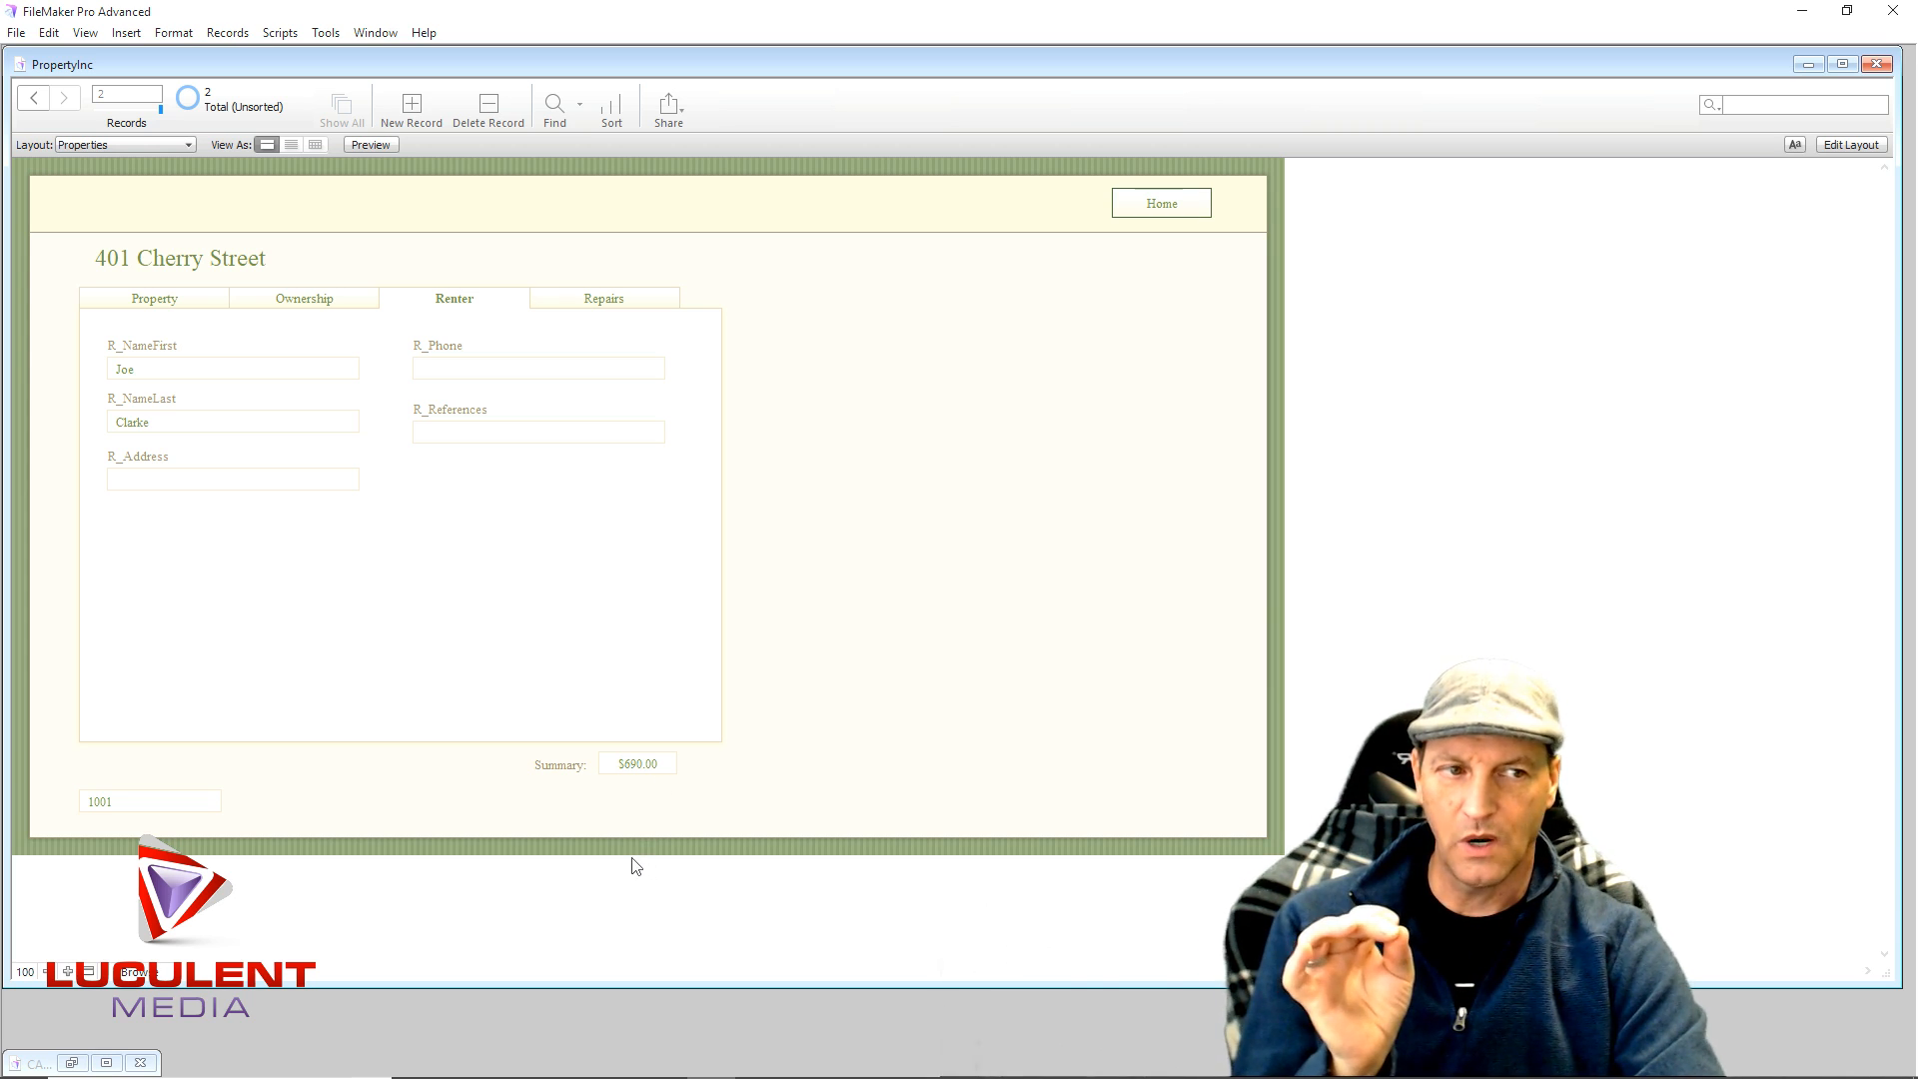
click(583, 300)
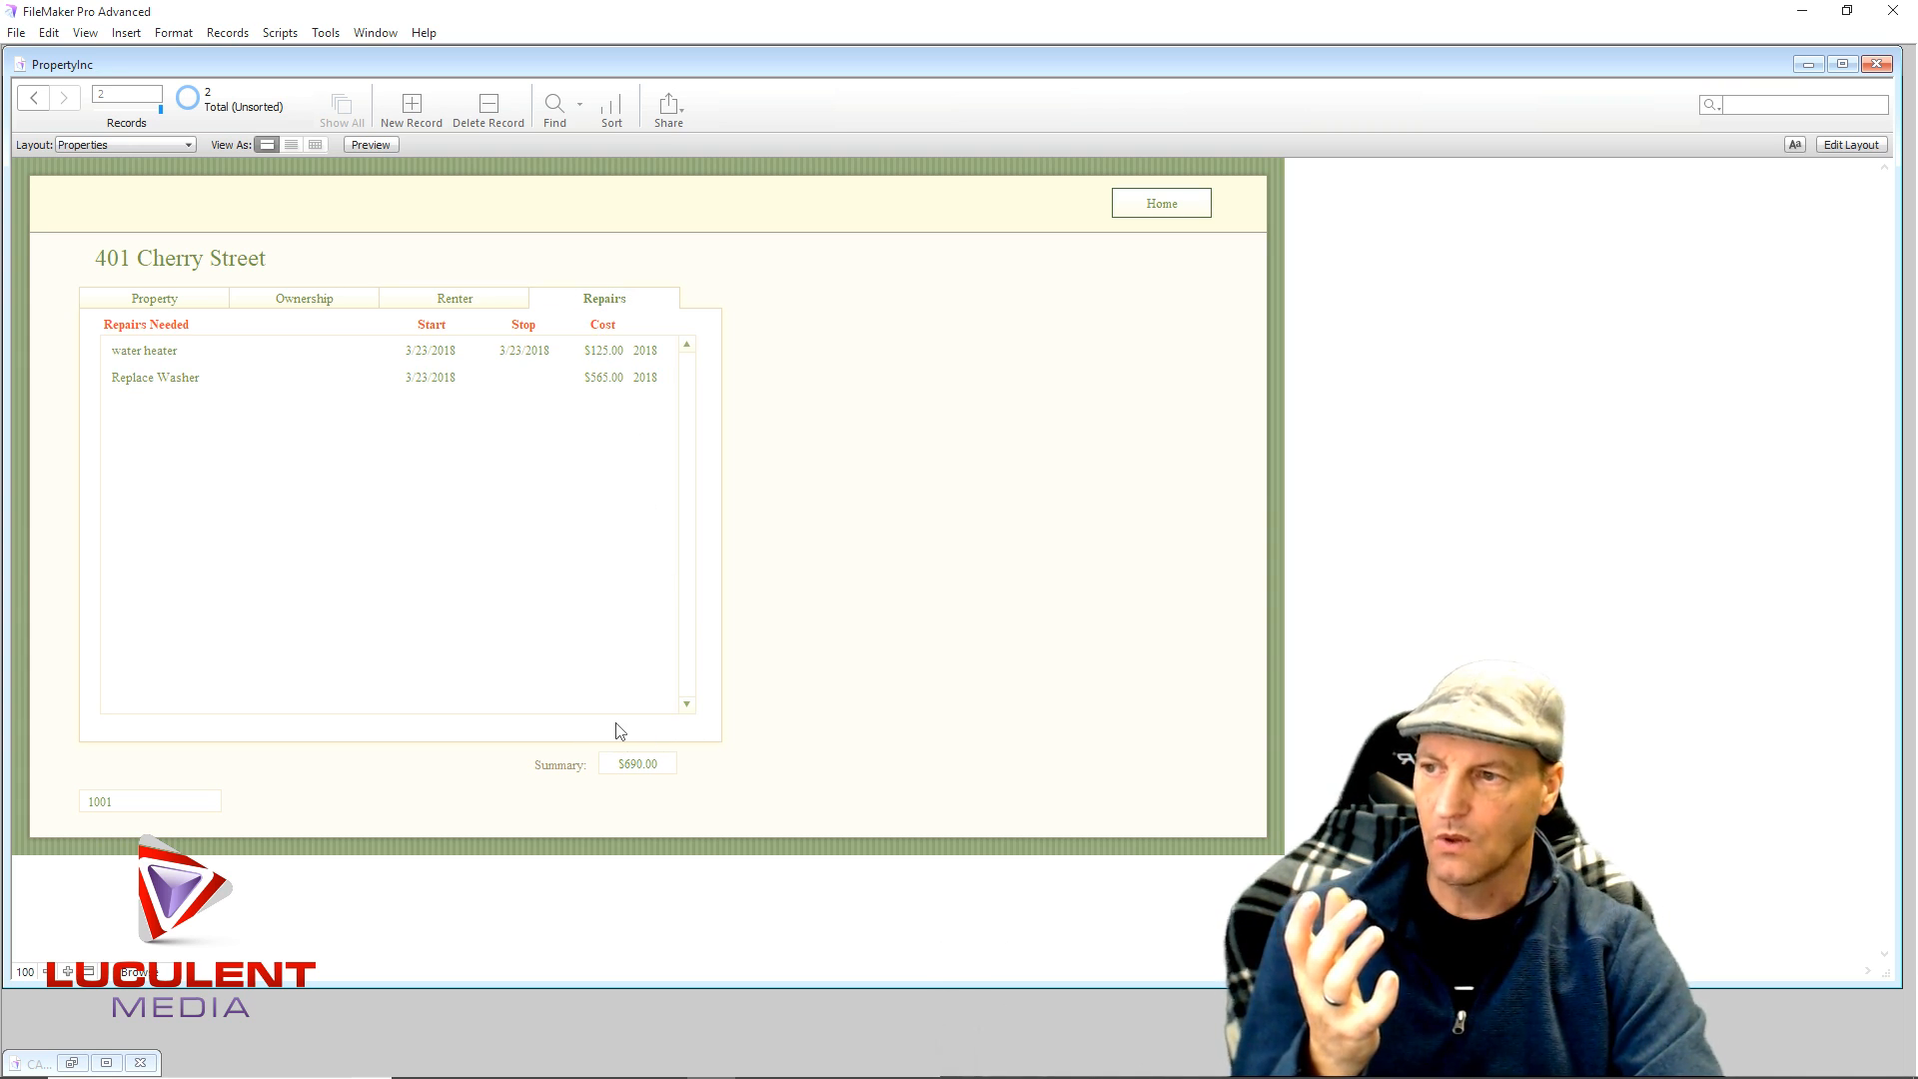
click(1853, 145)
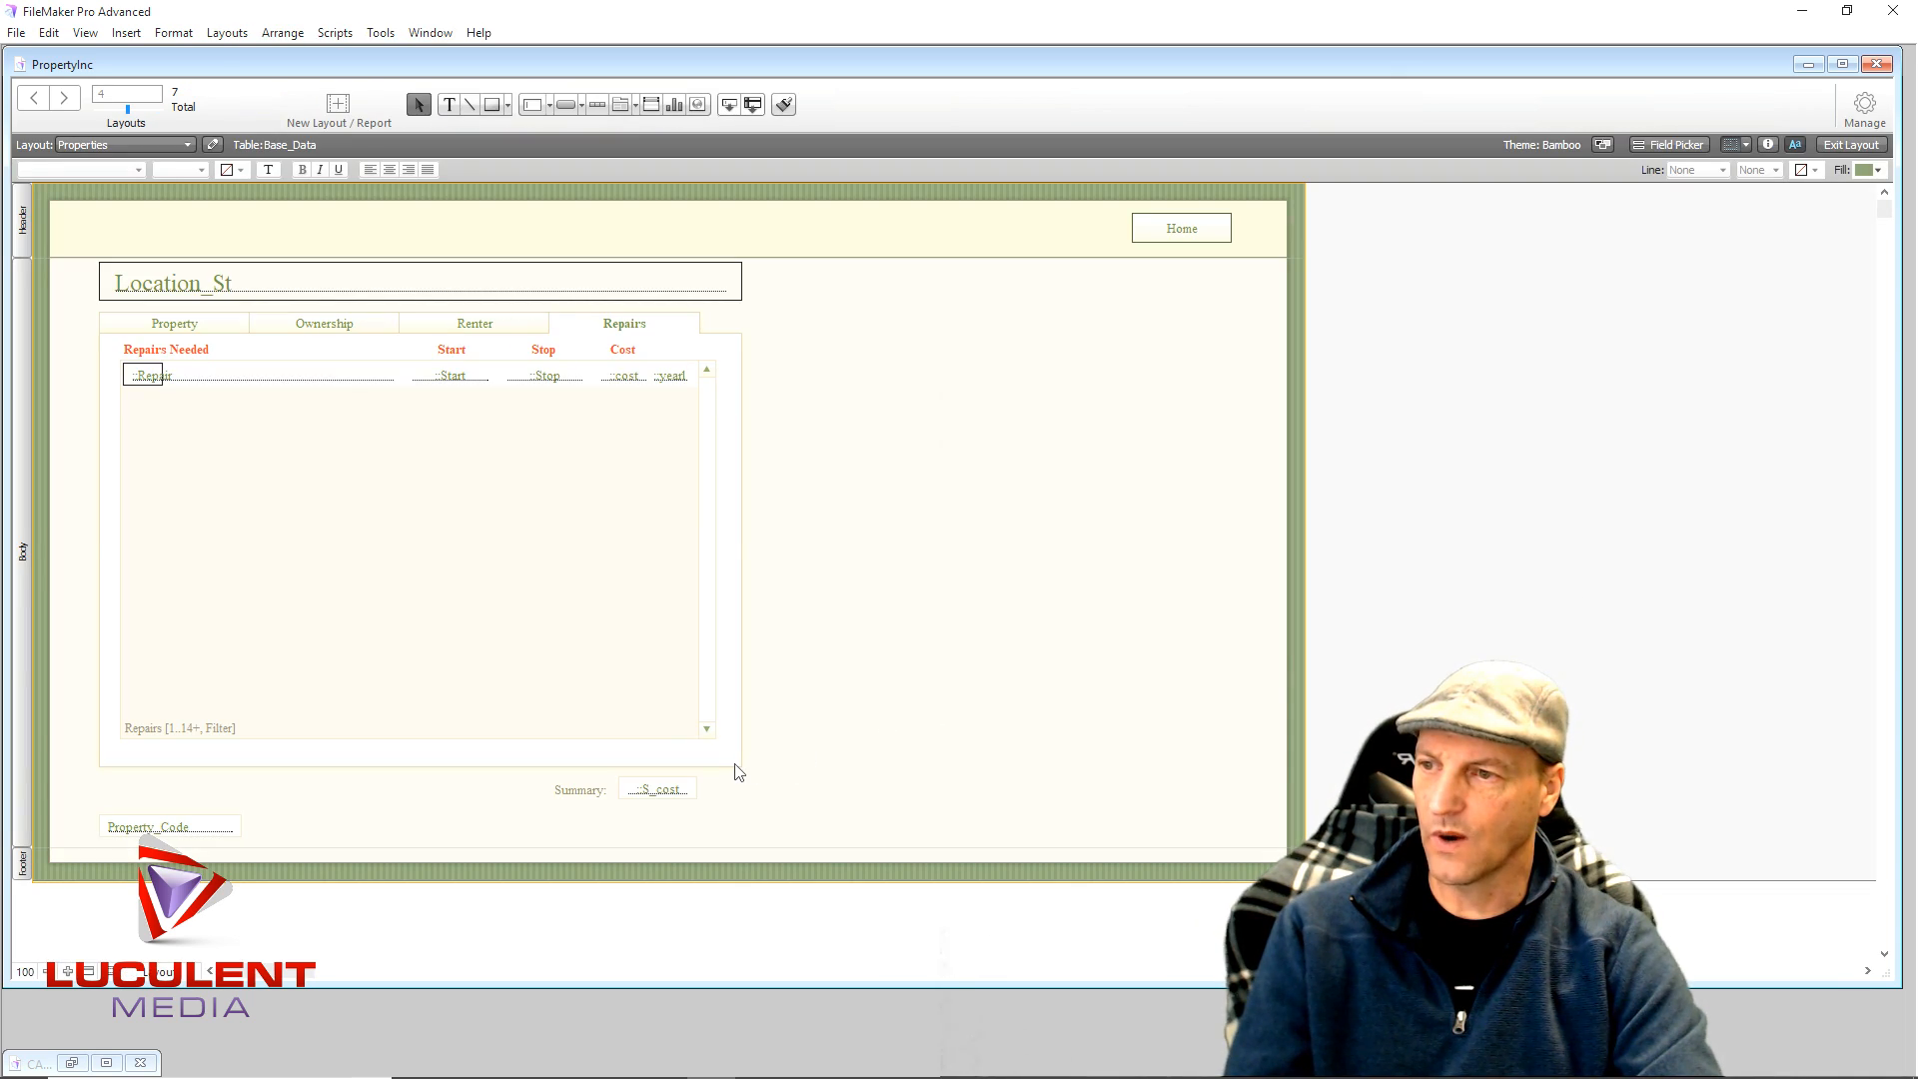
- Make the tab panel taller and move the Summary label and S_cost field inside it
click(737, 770)
mouse_move(419, 766)
mouse_down()
mouse_move(419, 800)
mouse_move(420, 765)
mouse_up()
click(537, 805)
drag(537, 814, 963, 726)
click(420, 771)
drag(421, 765, 425, 788)
click(813, 789)
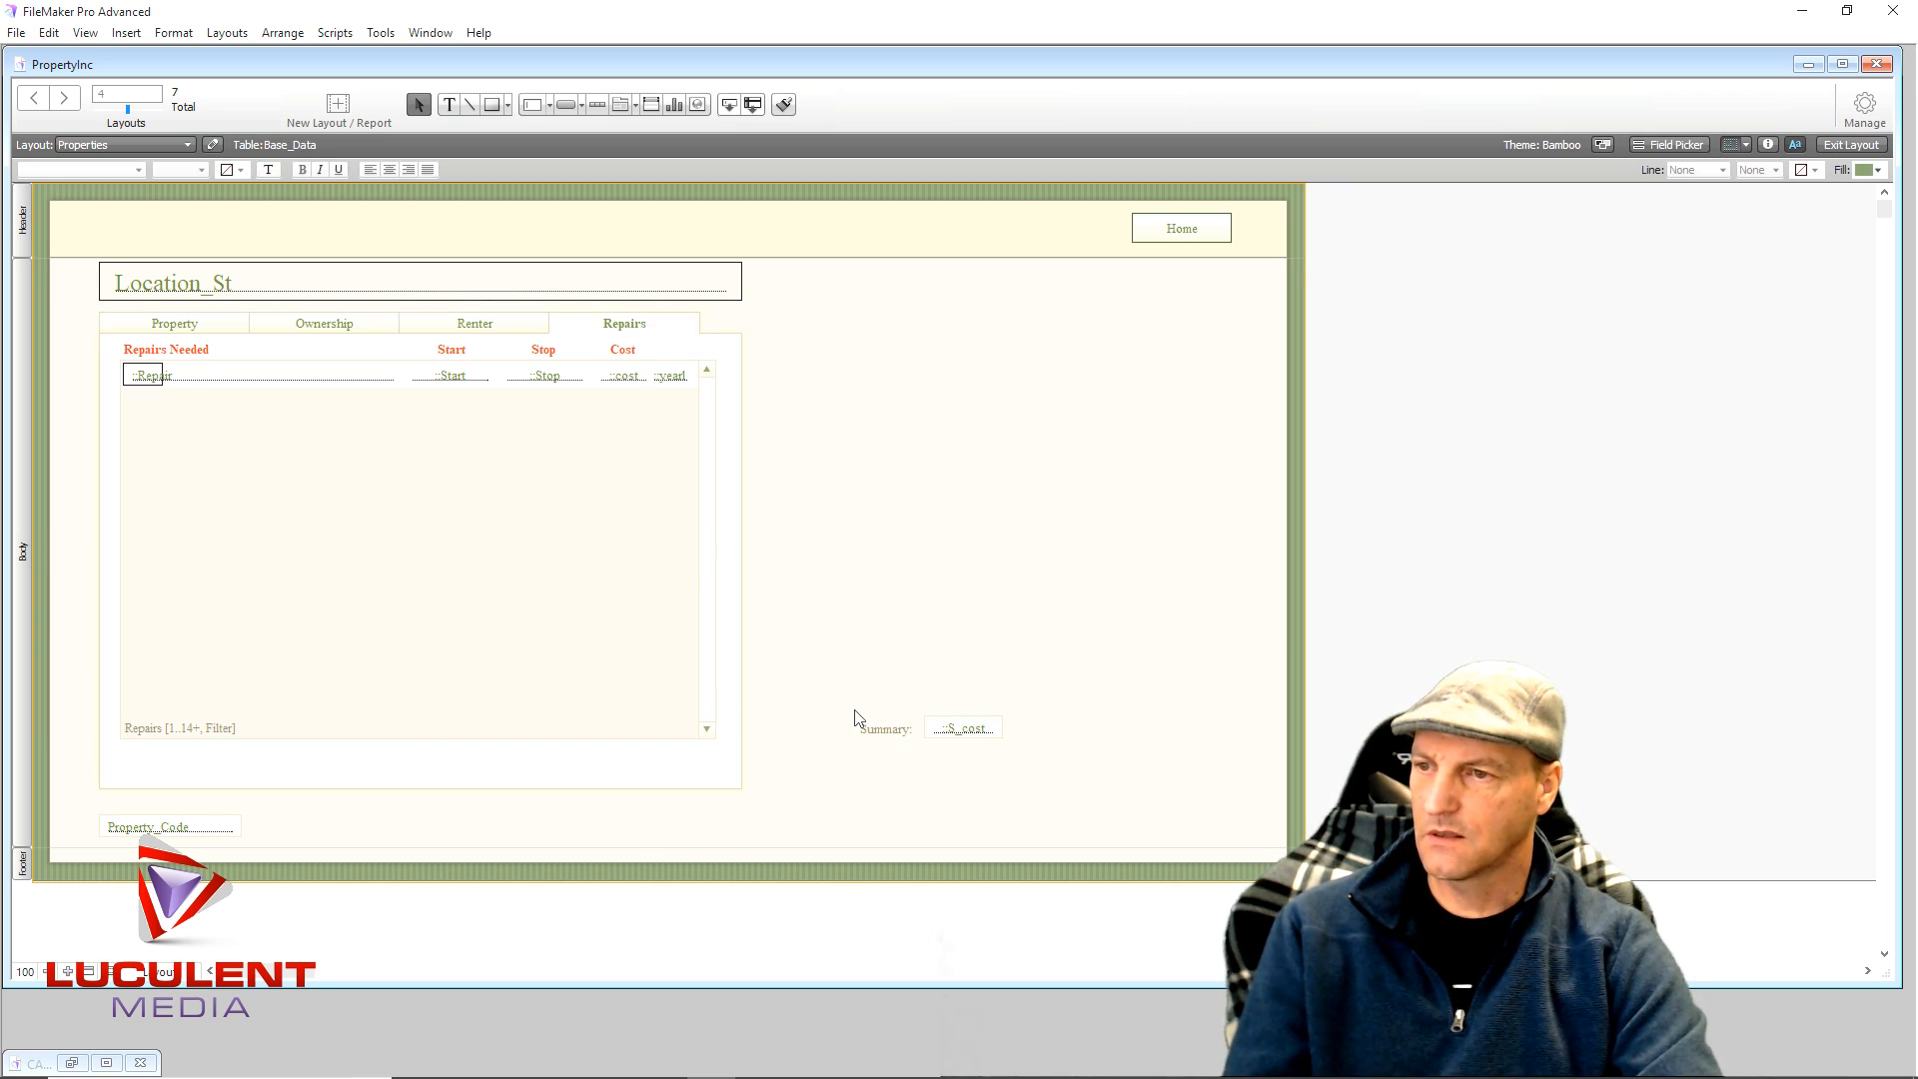
drag(856, 707, 670, 766)
click(963, 736)
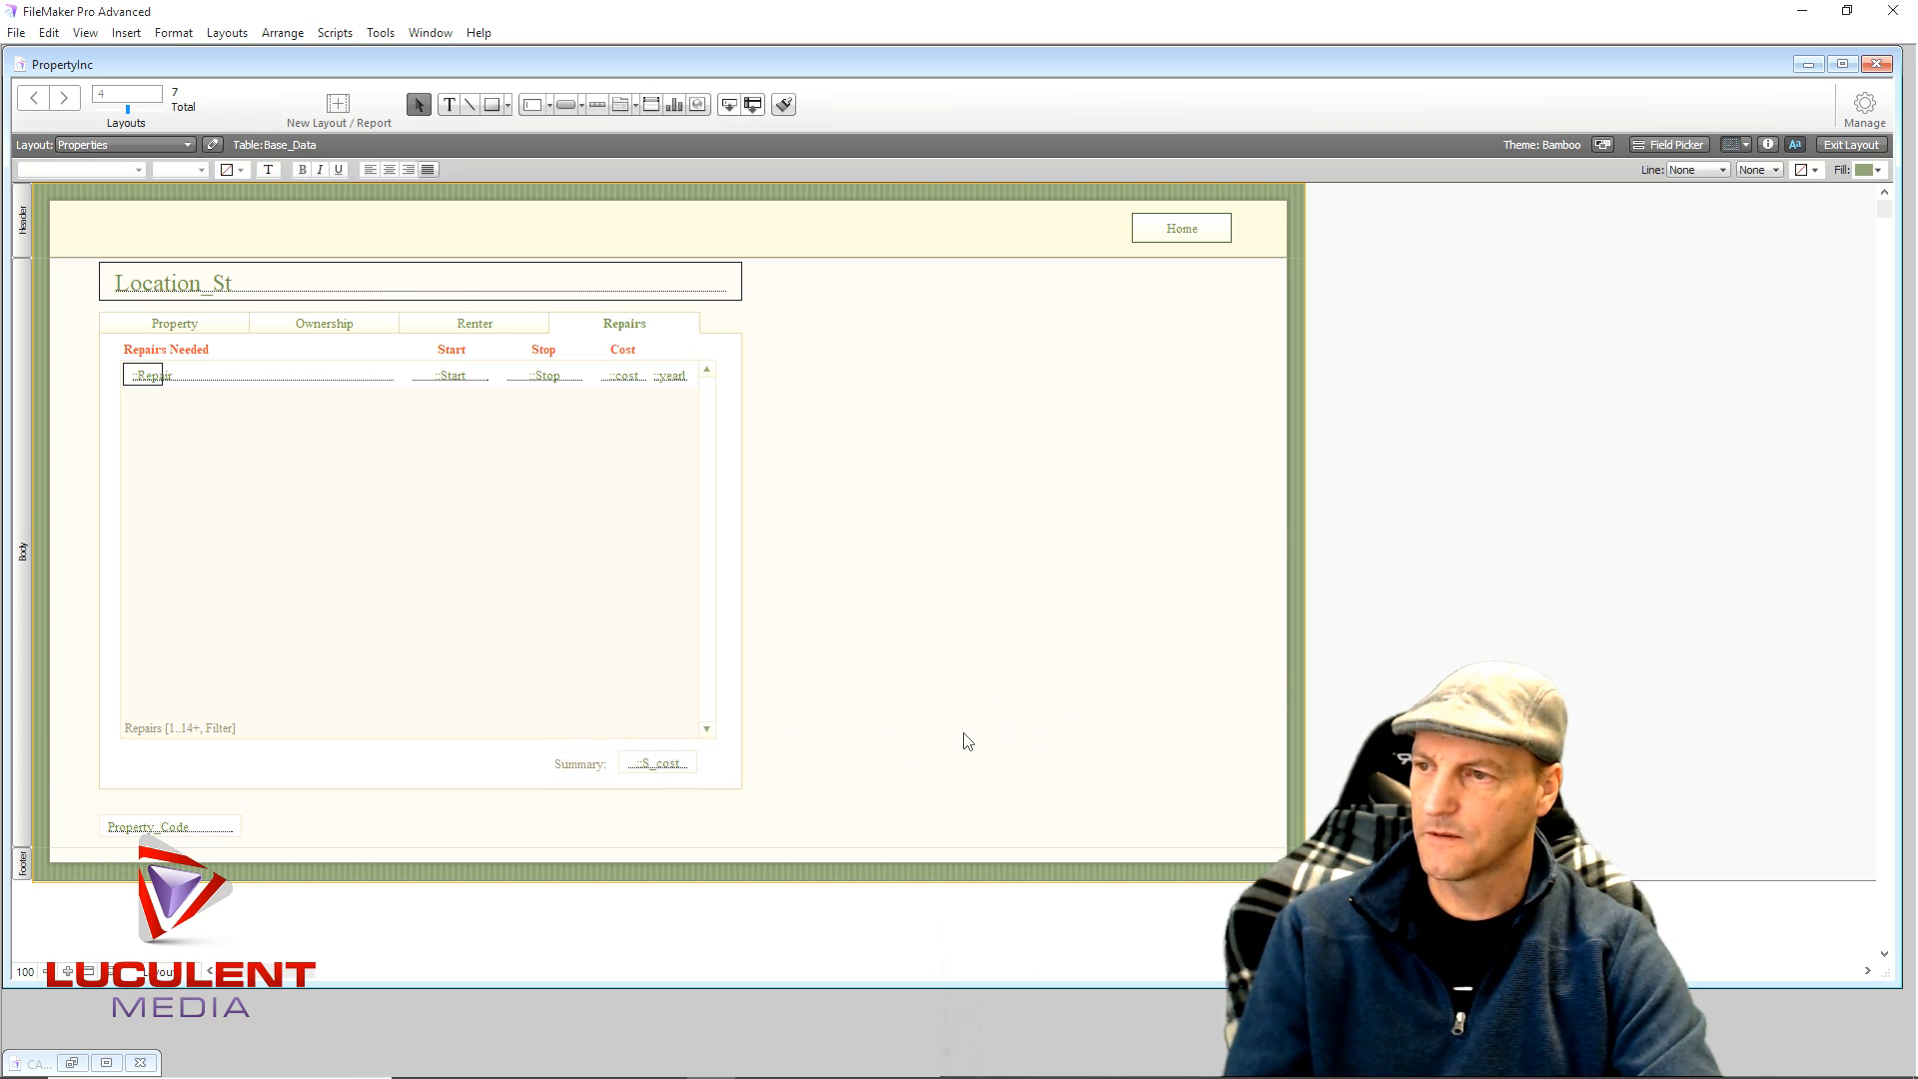
- In Browse mode, check the tabs and confirm the Repairs tab shows the $690.00 total
click(1846, 145)
click(295, 302)
click(439, 302)
click(603, 302)
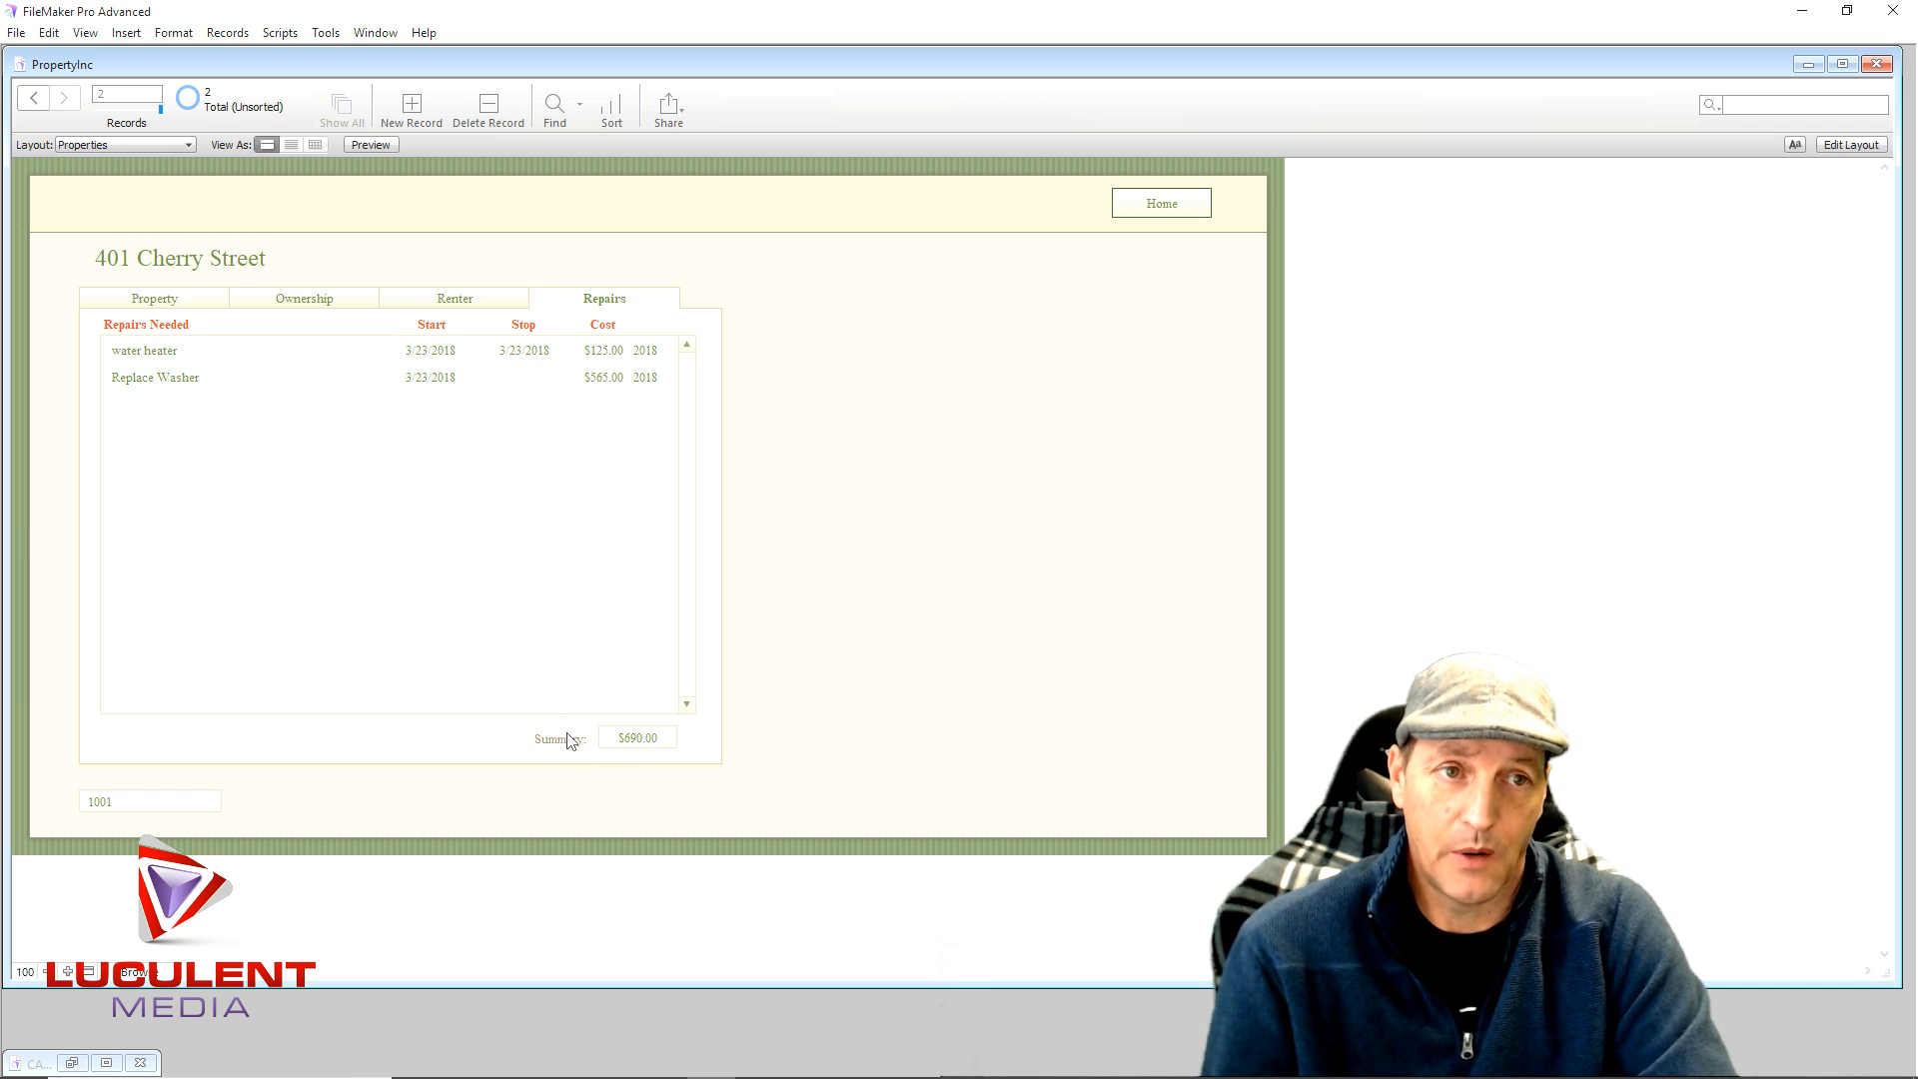
- Cycle through the Address, Ownership, Renter and Repairs tabs of the property layout
click(204, 303)
click(274, 302)
click(418, 302)
click(553, 303)
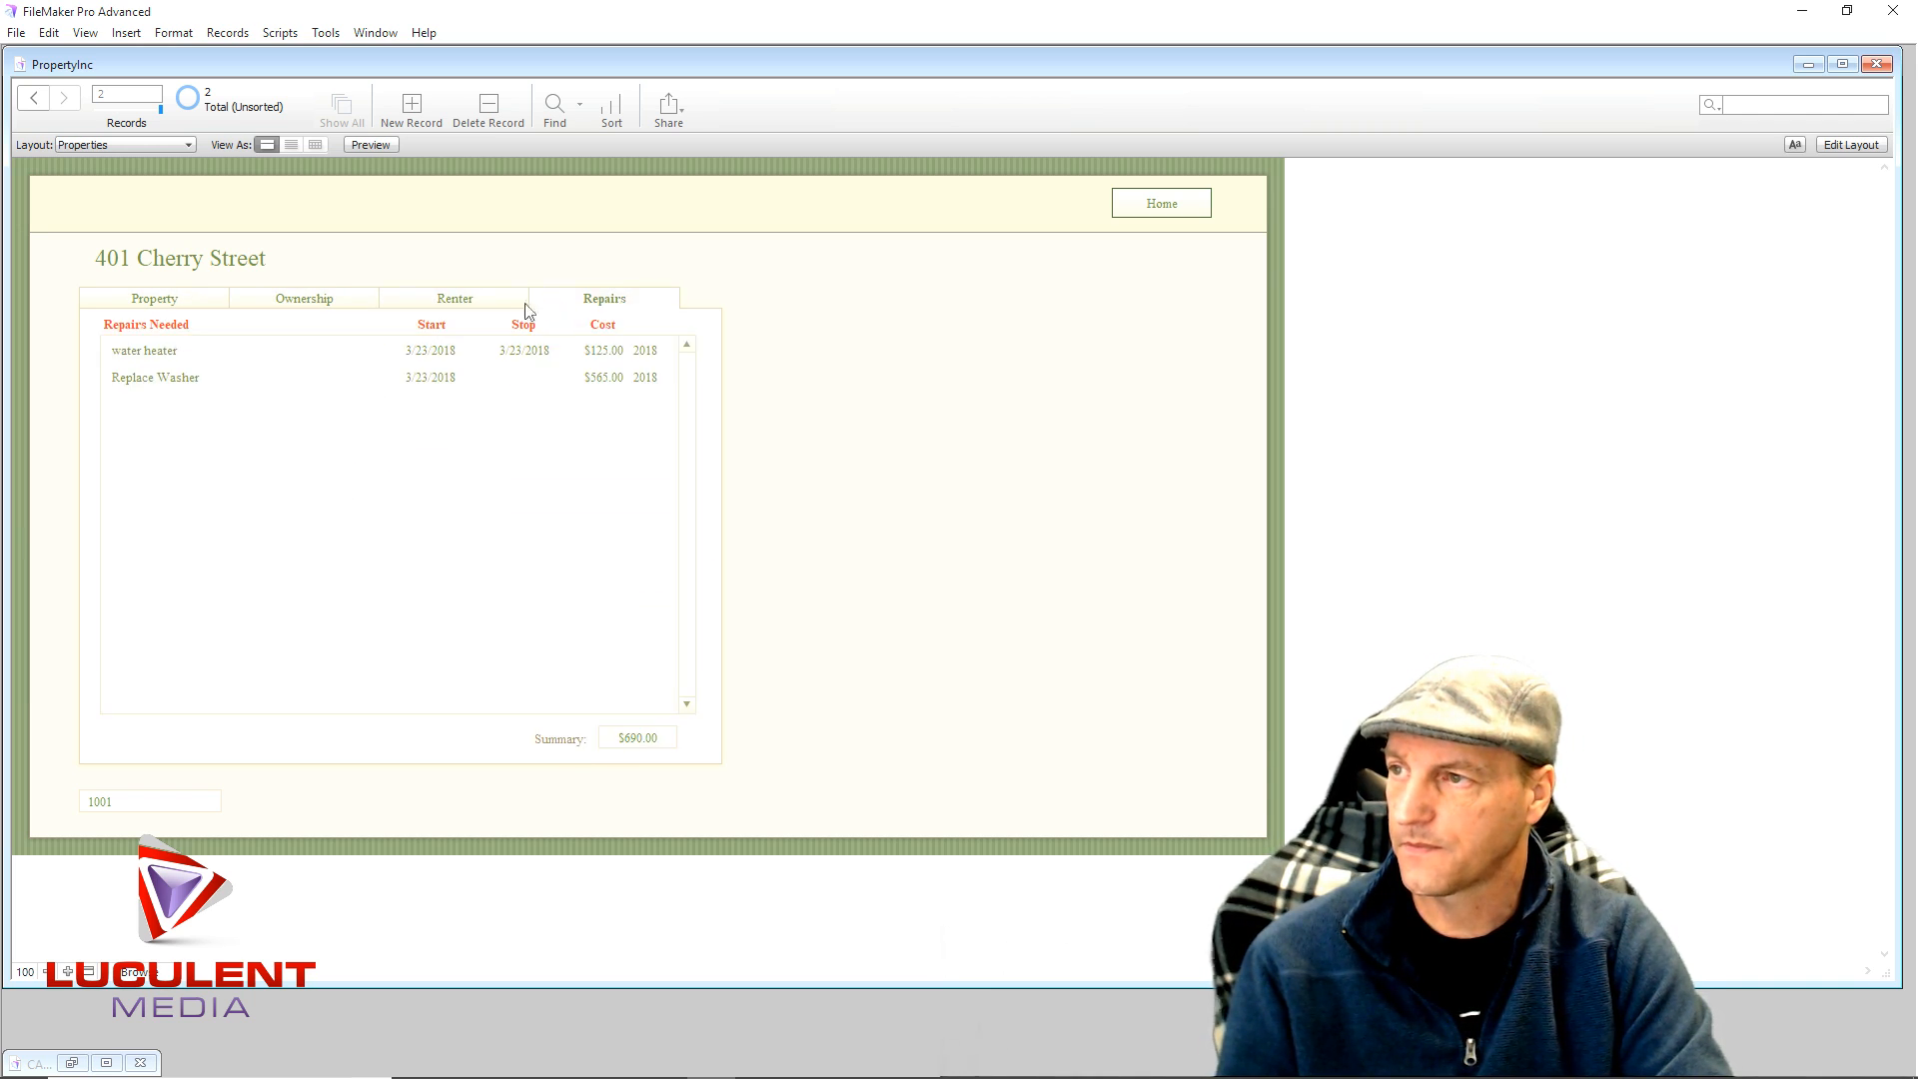
click(417, 303)
click(359, 303)
click(202, 304)
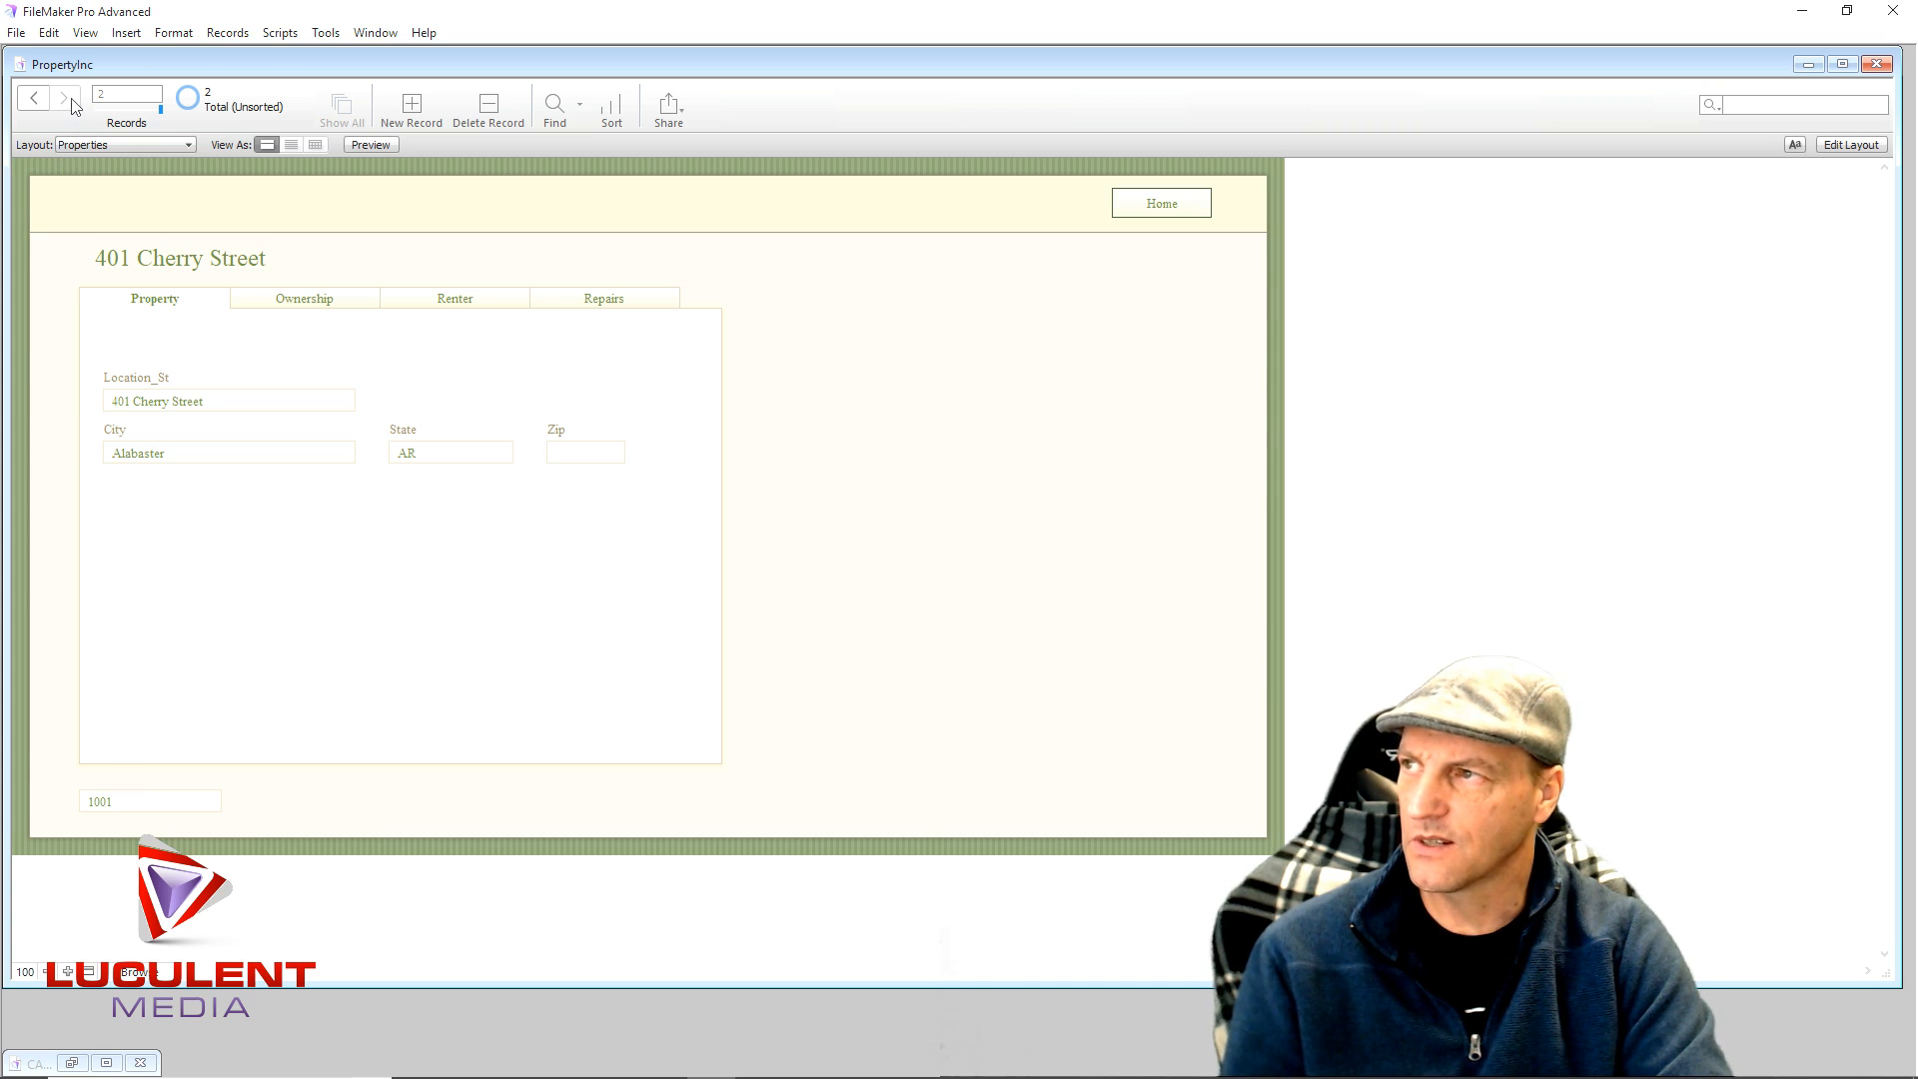
- Check Apartment 101's repairs without adding one, then create new blank property record 1002
click(35, 99)
click(575, 302)
click(300, 349)
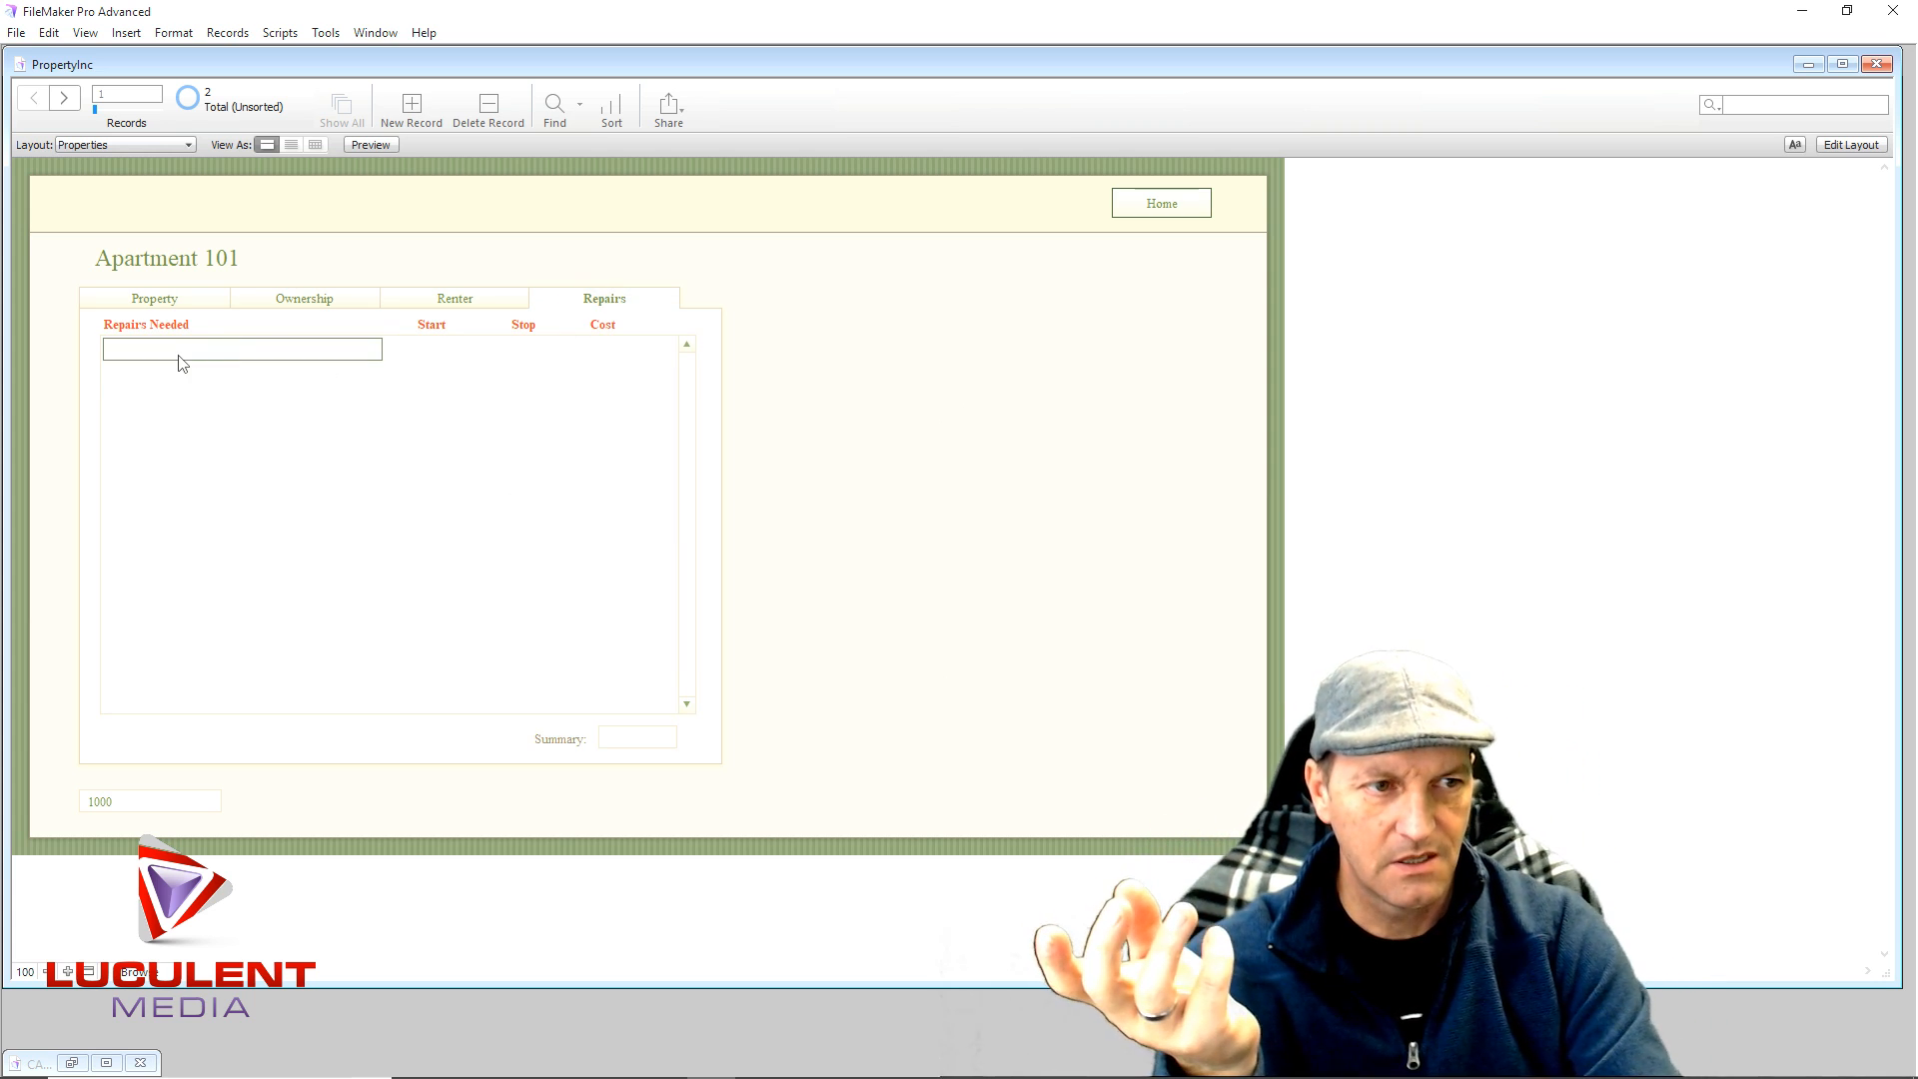
click(796, 343)
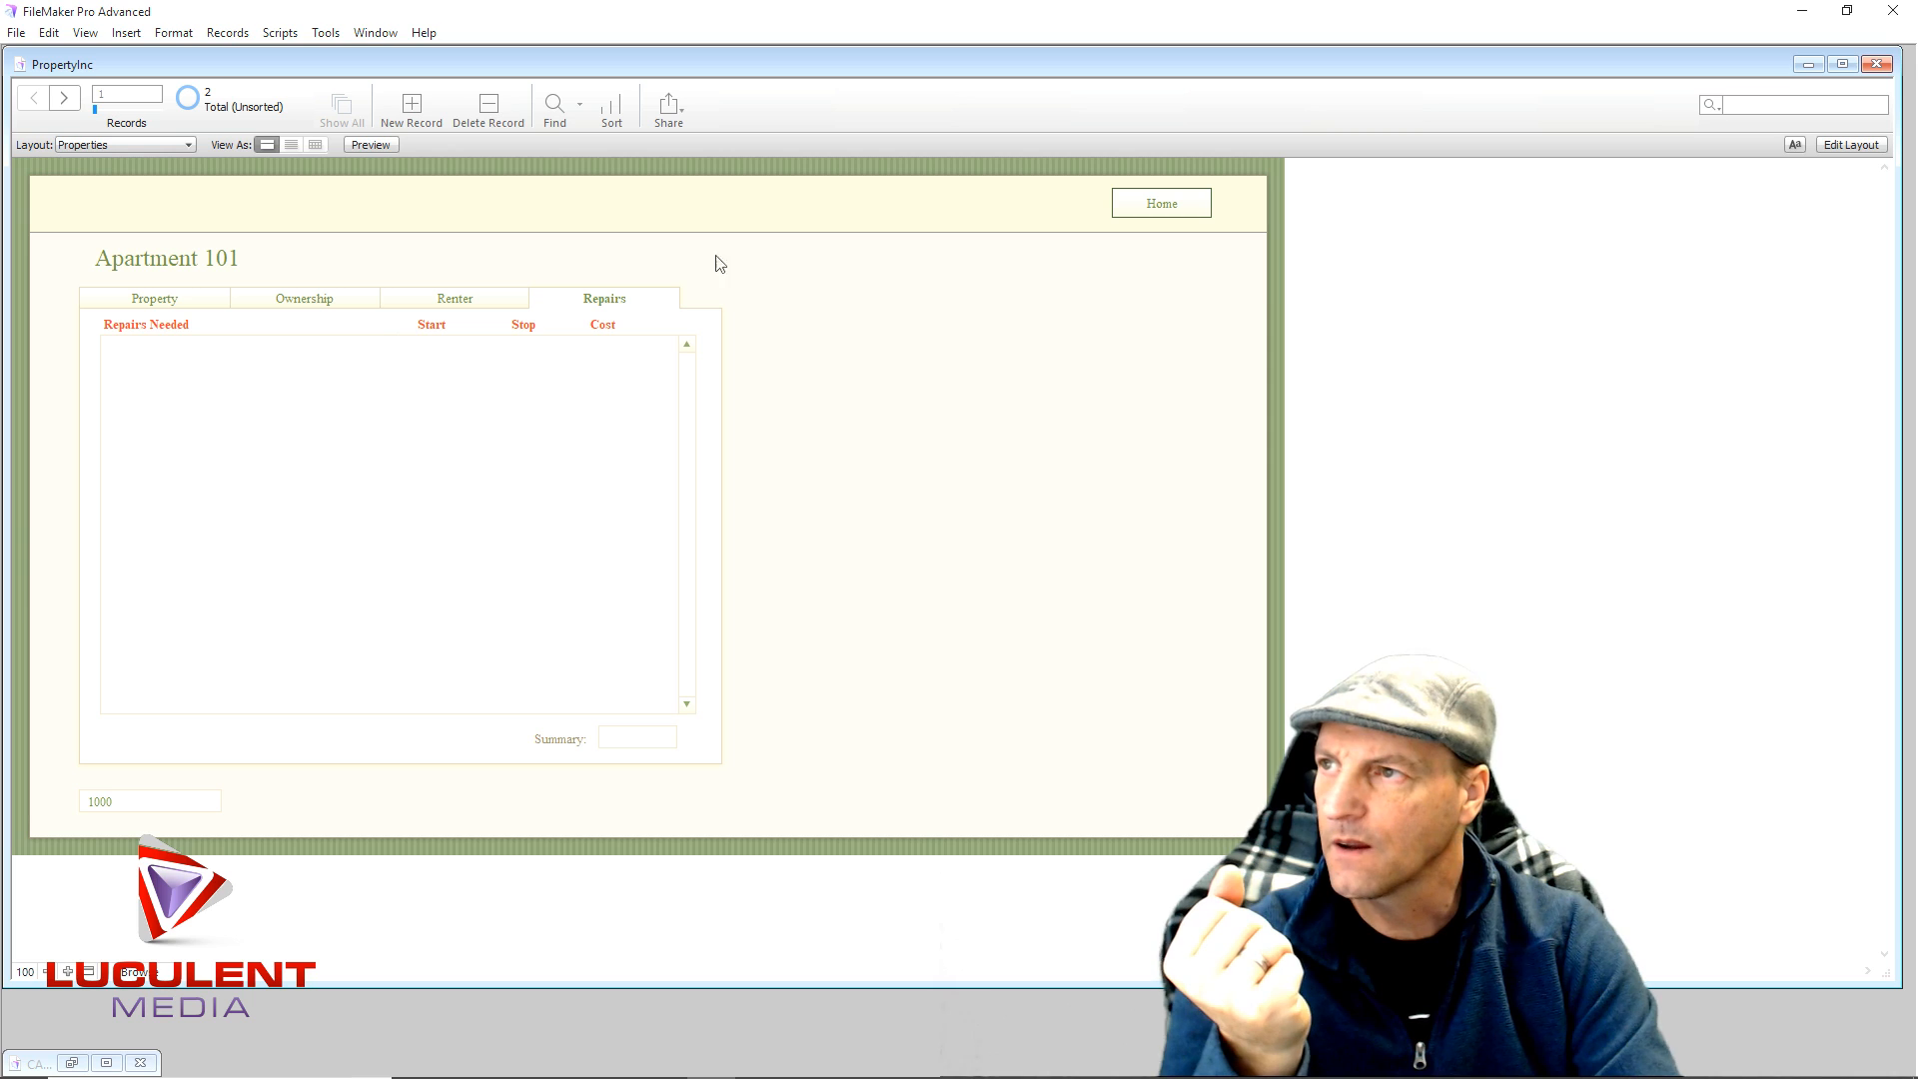
click(411, 106)
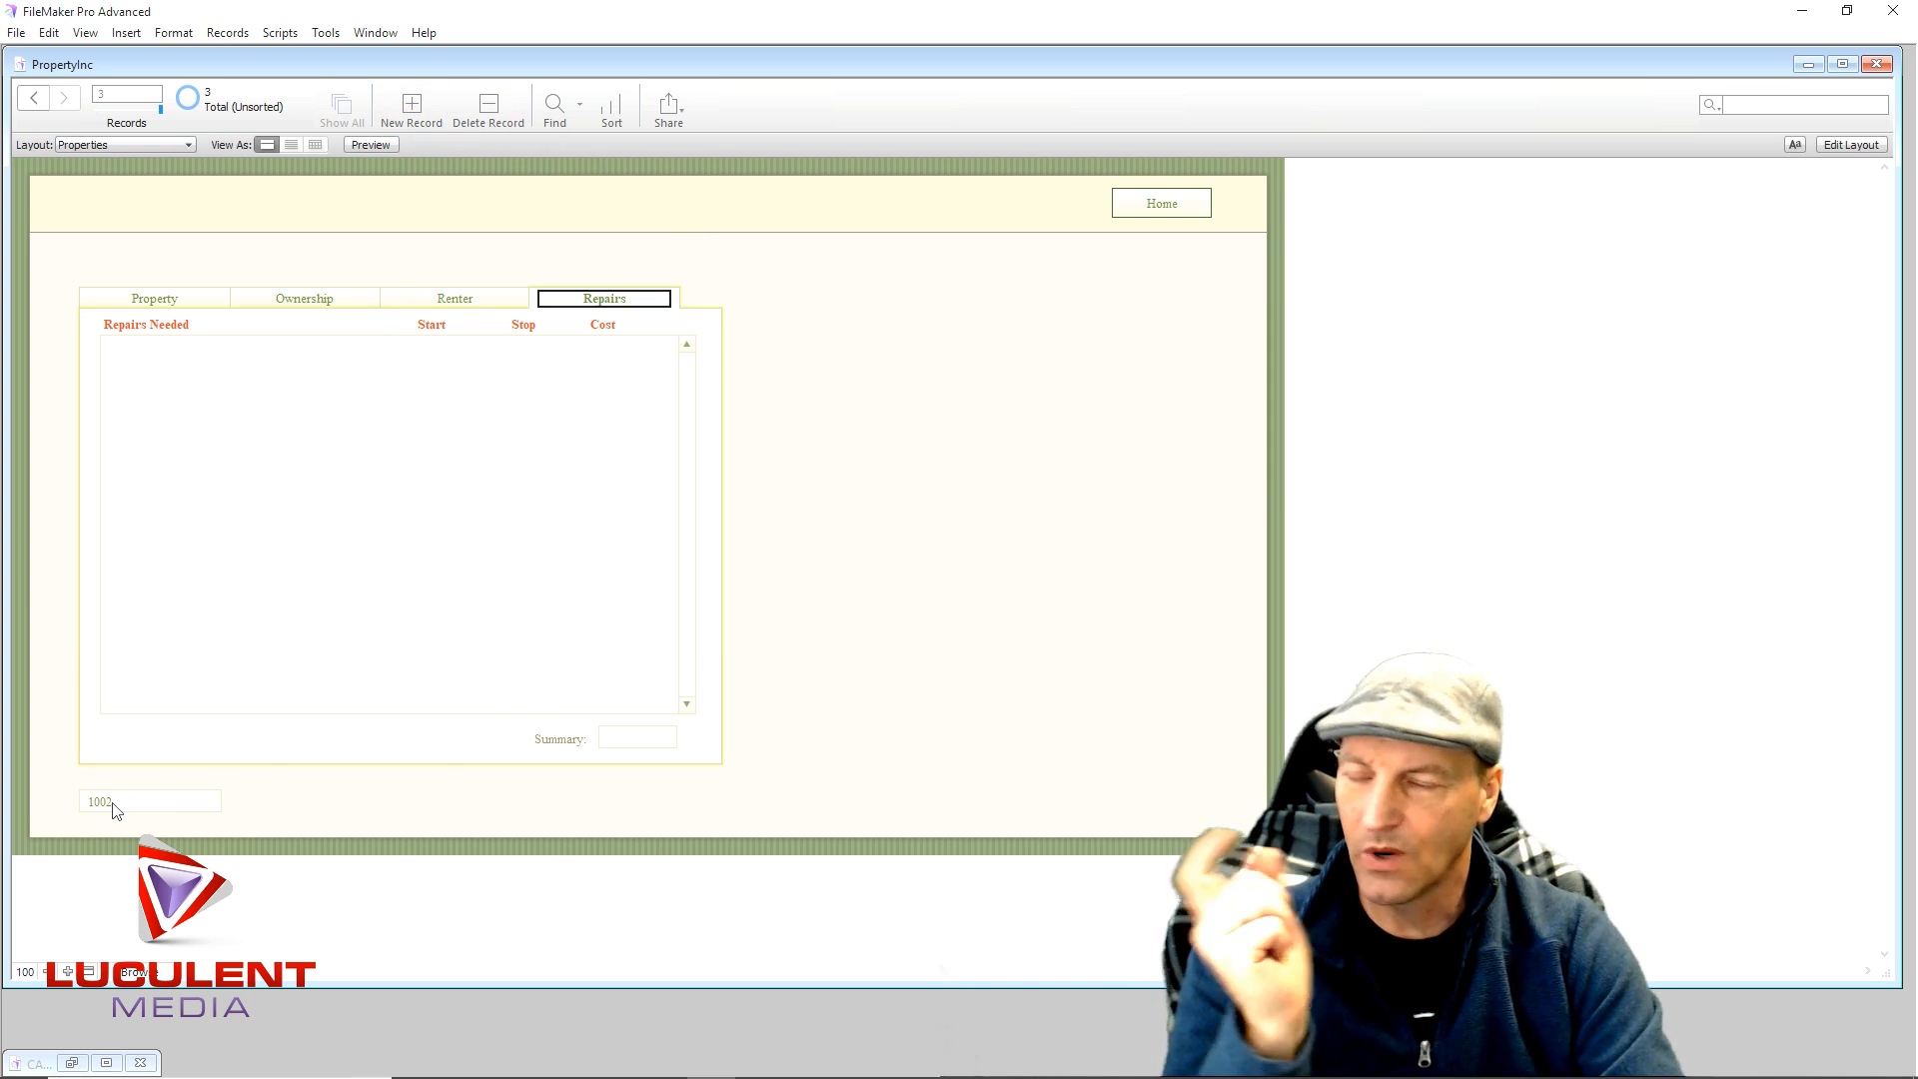
click(178, 302)
click(145, 398)
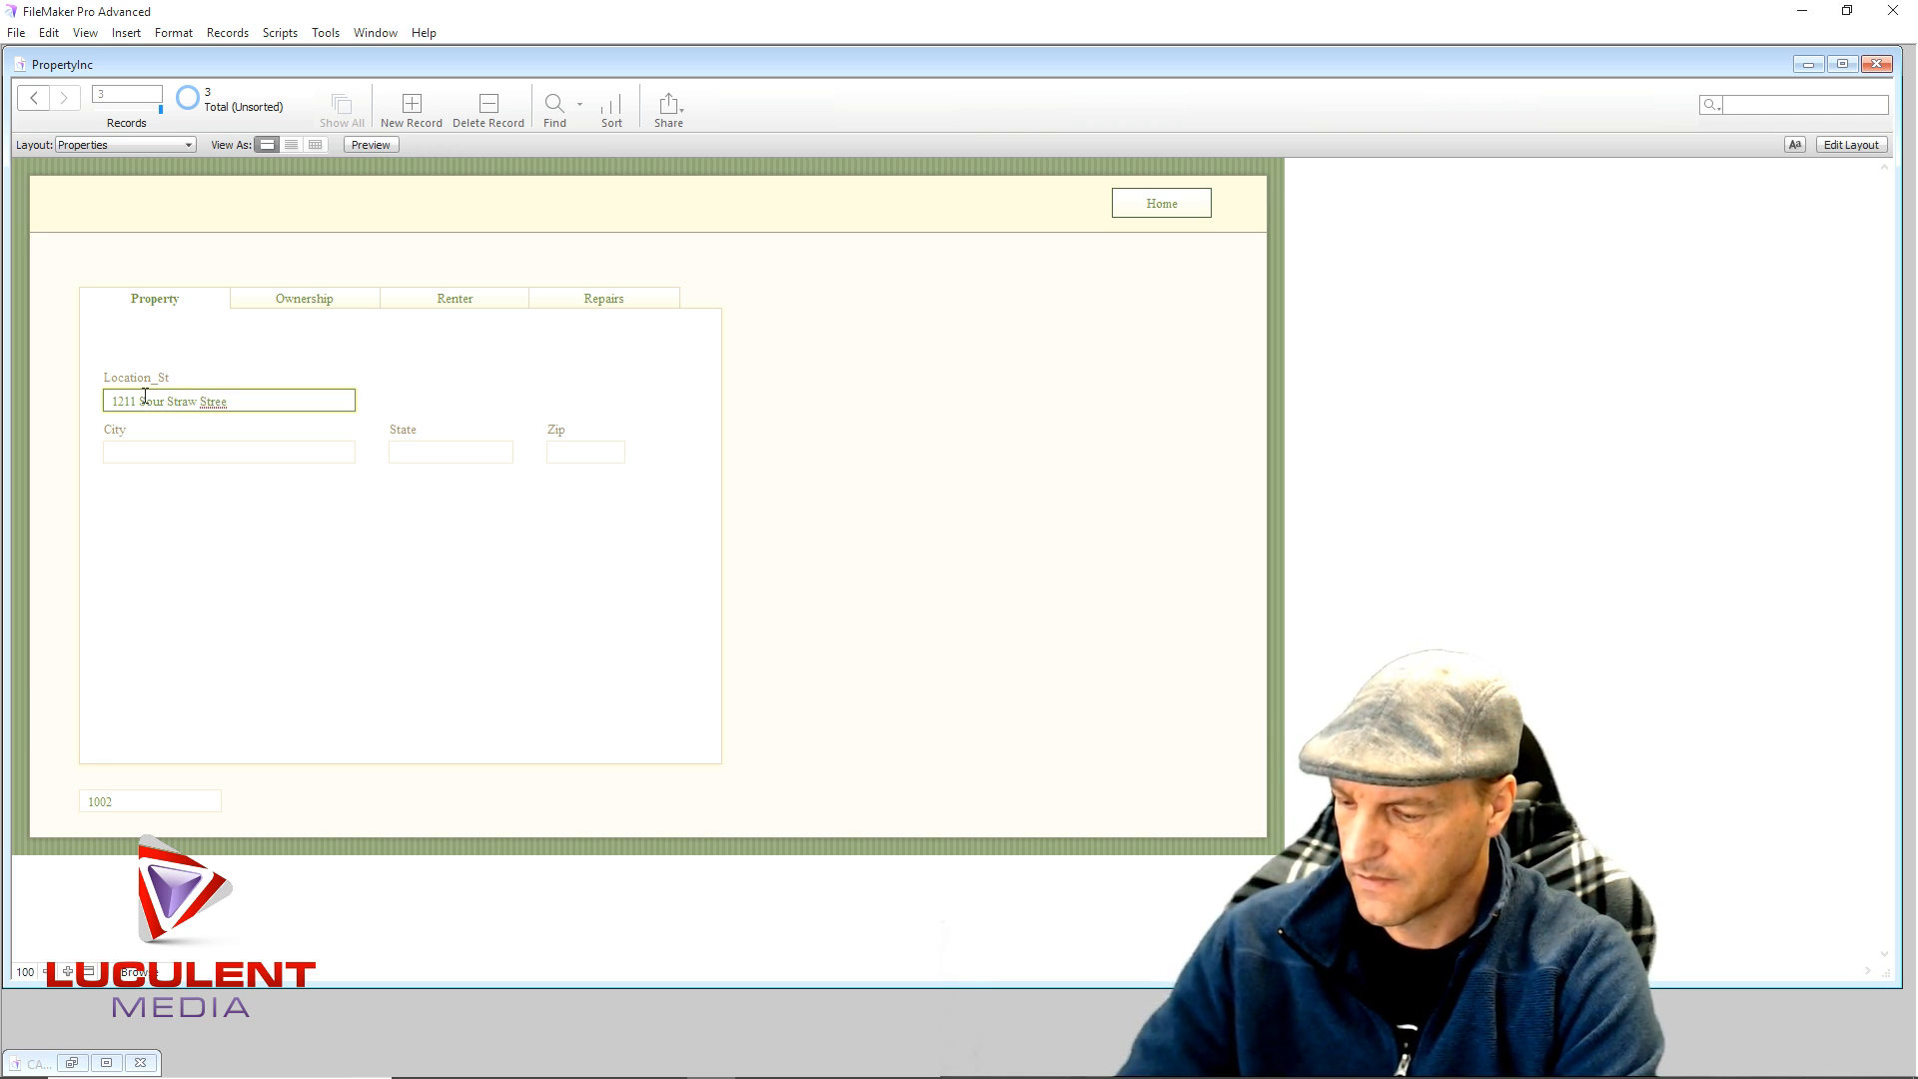
text(t)
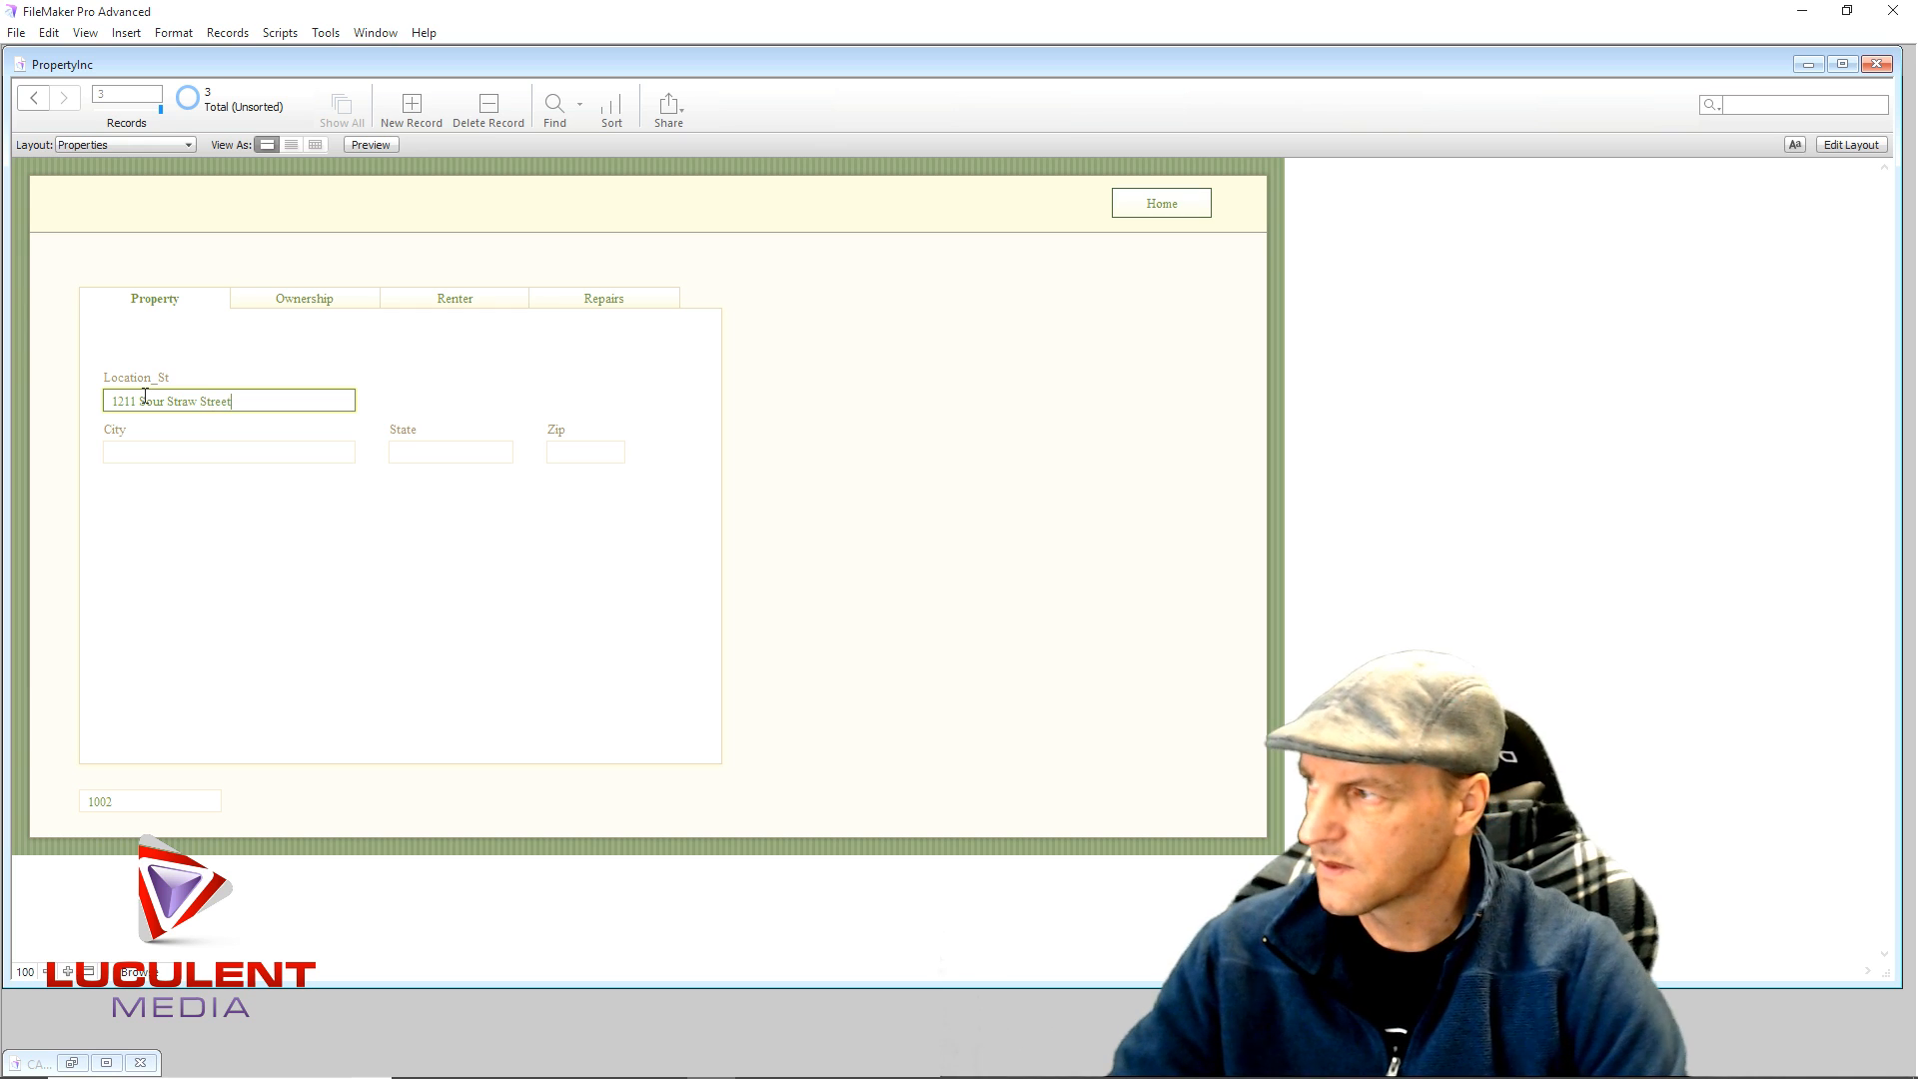
click(183, 451)
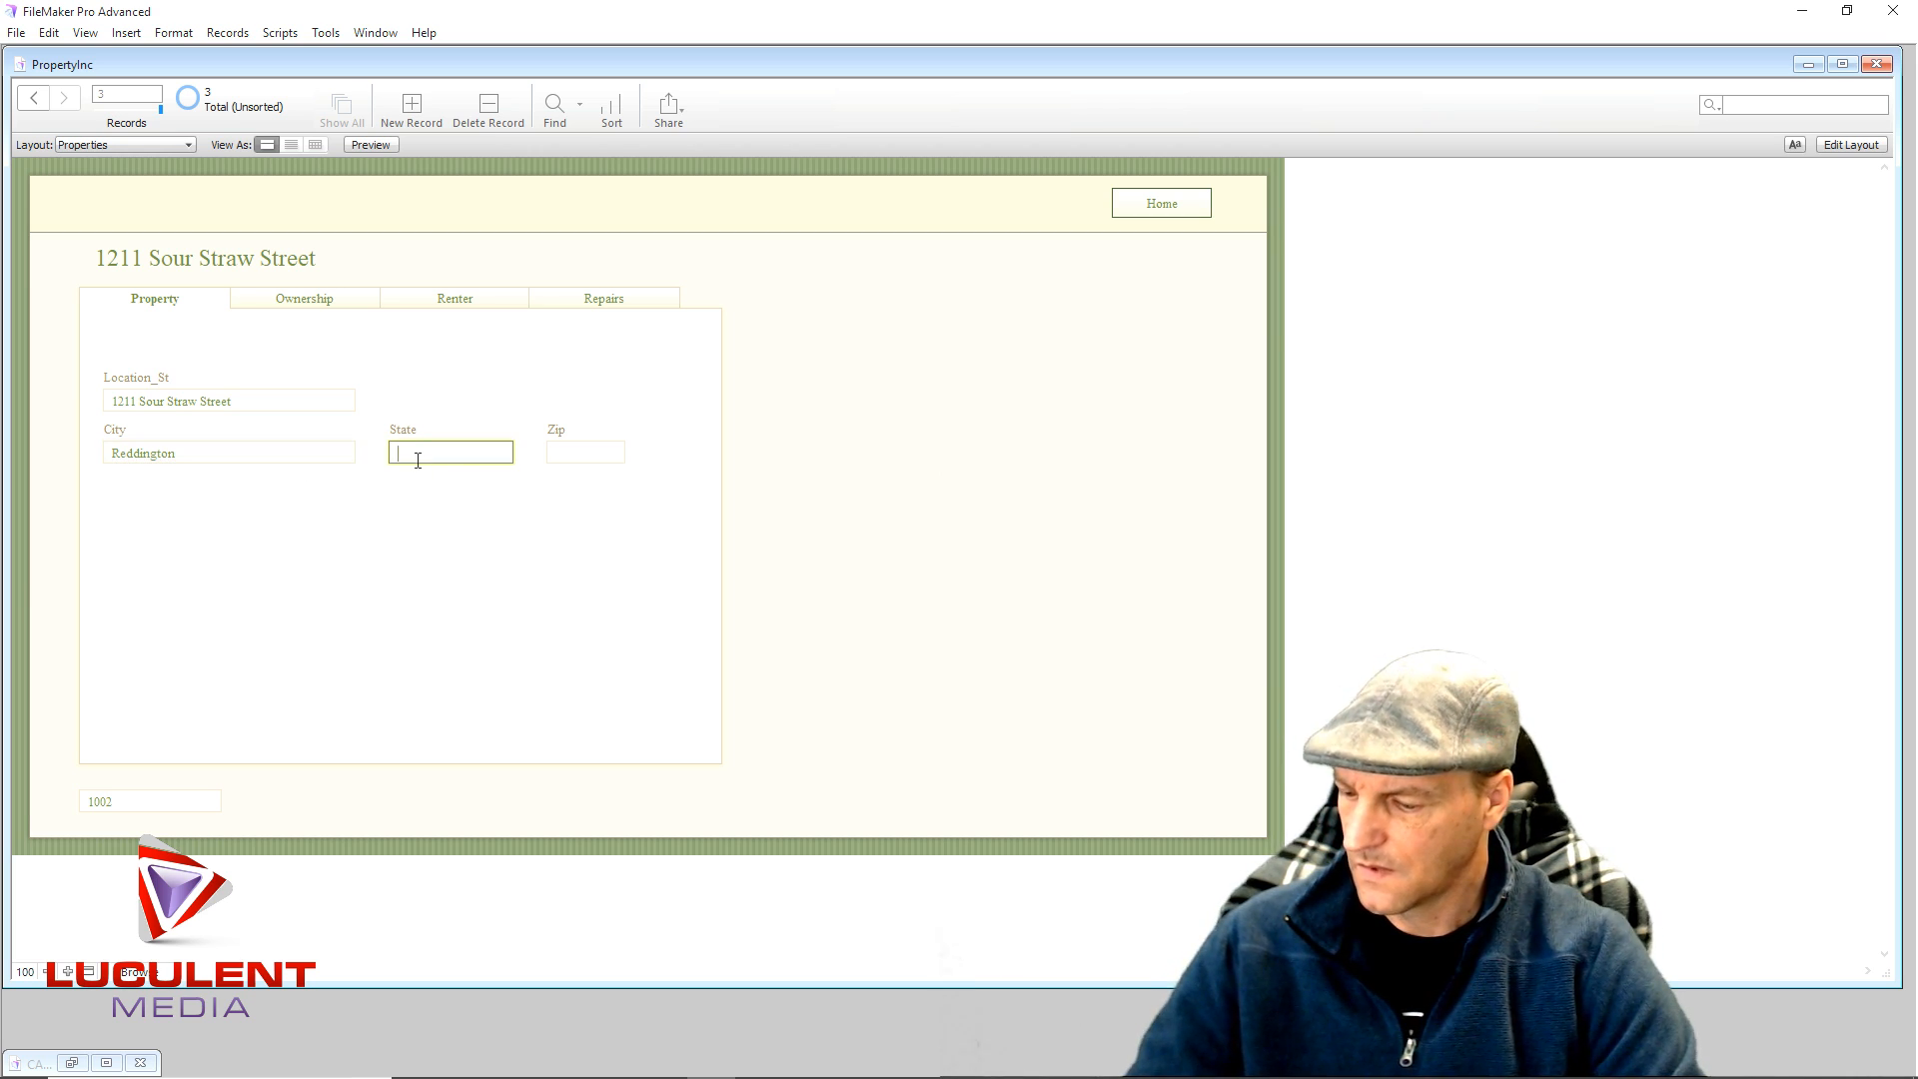
text(NE)
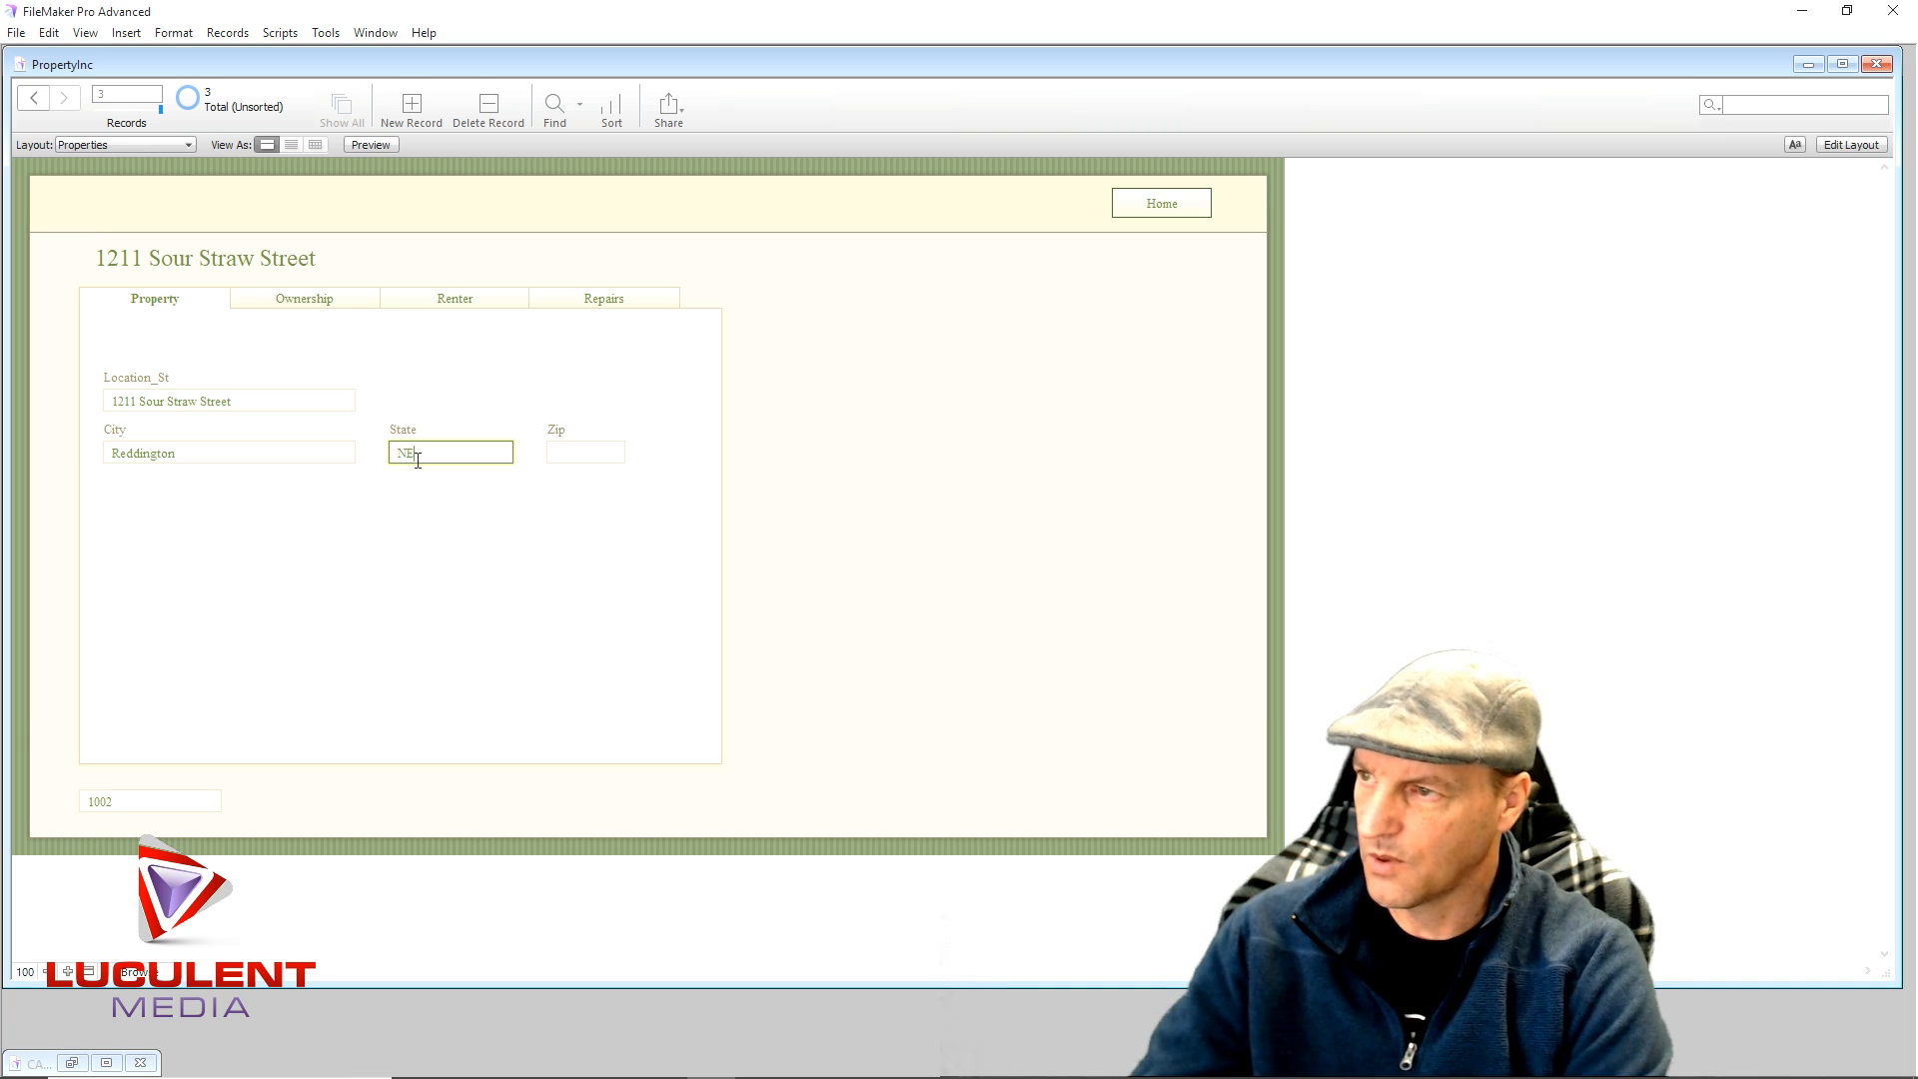
click(560, 528)
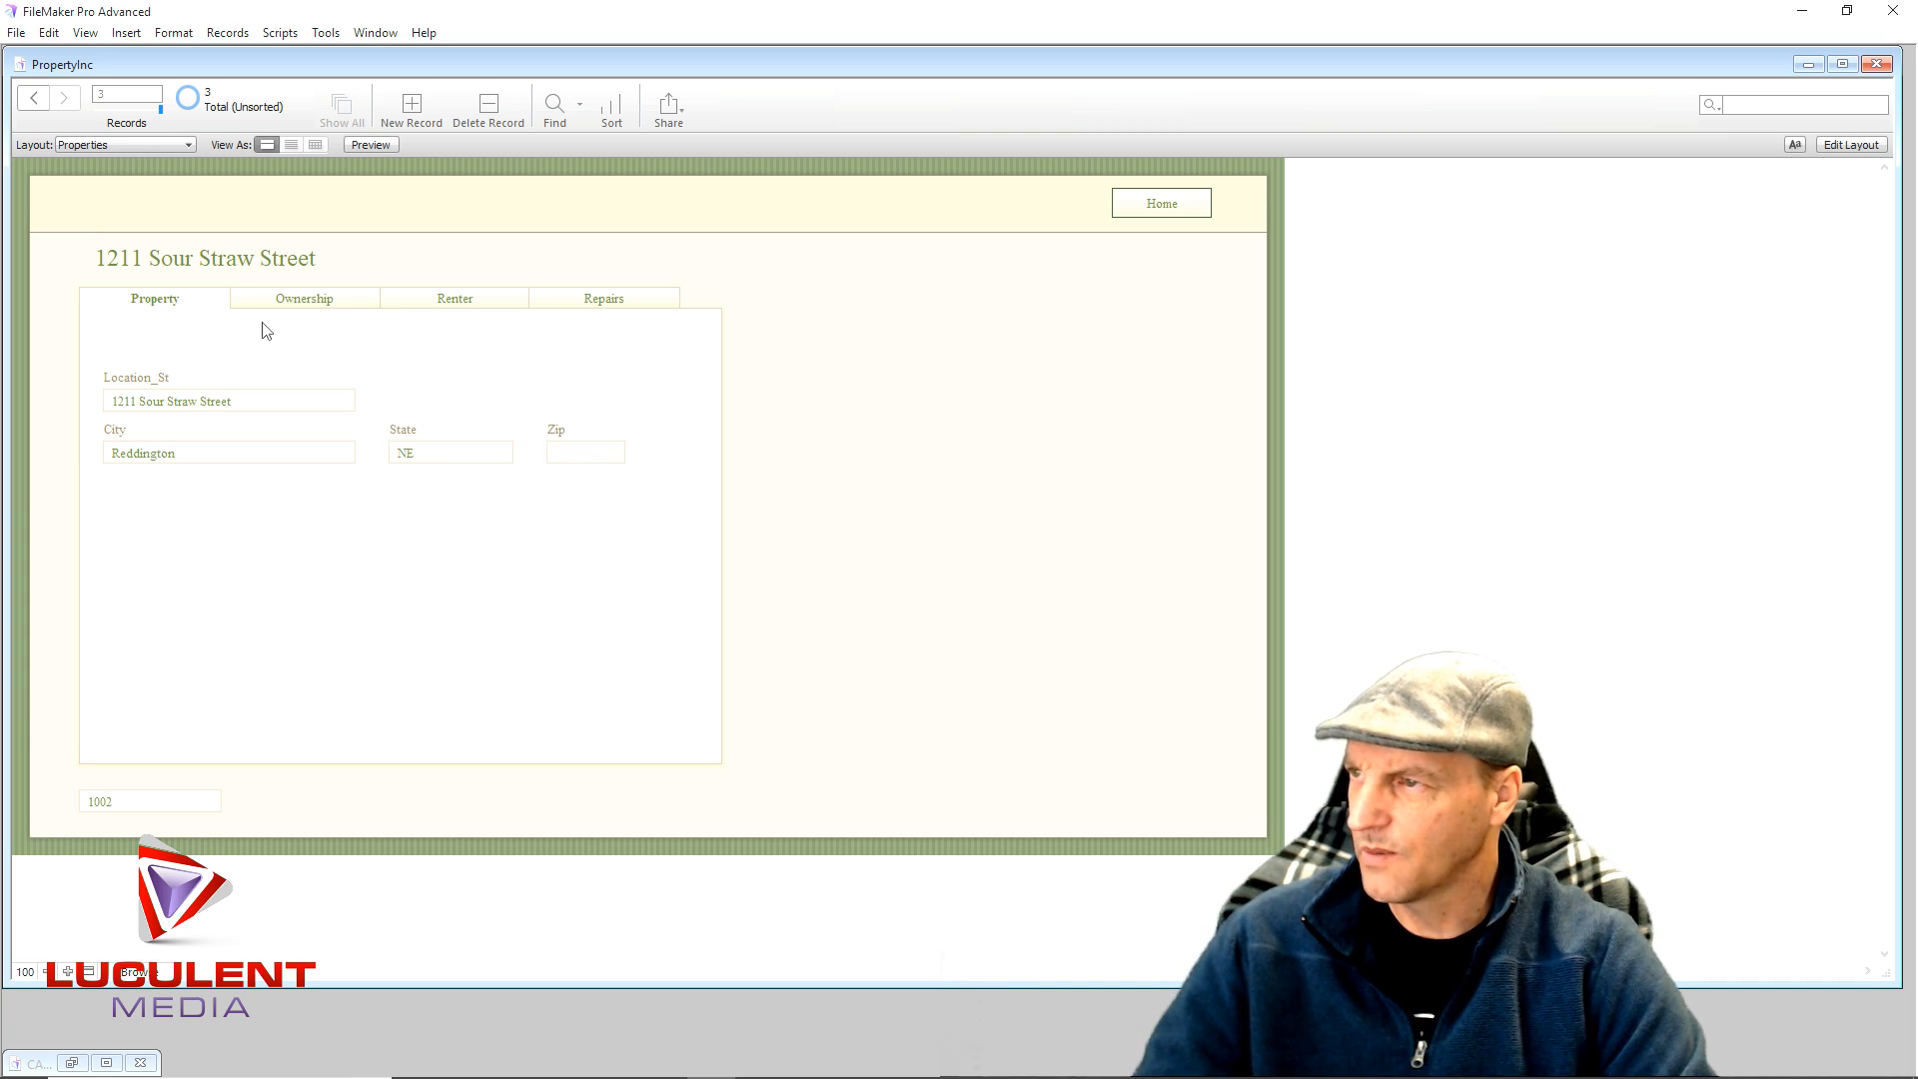
- Fill in the renter's first and last name, then start a repair entry on the Repairs panel
click(354, 301)
click(440, 302)
click(247, 370)
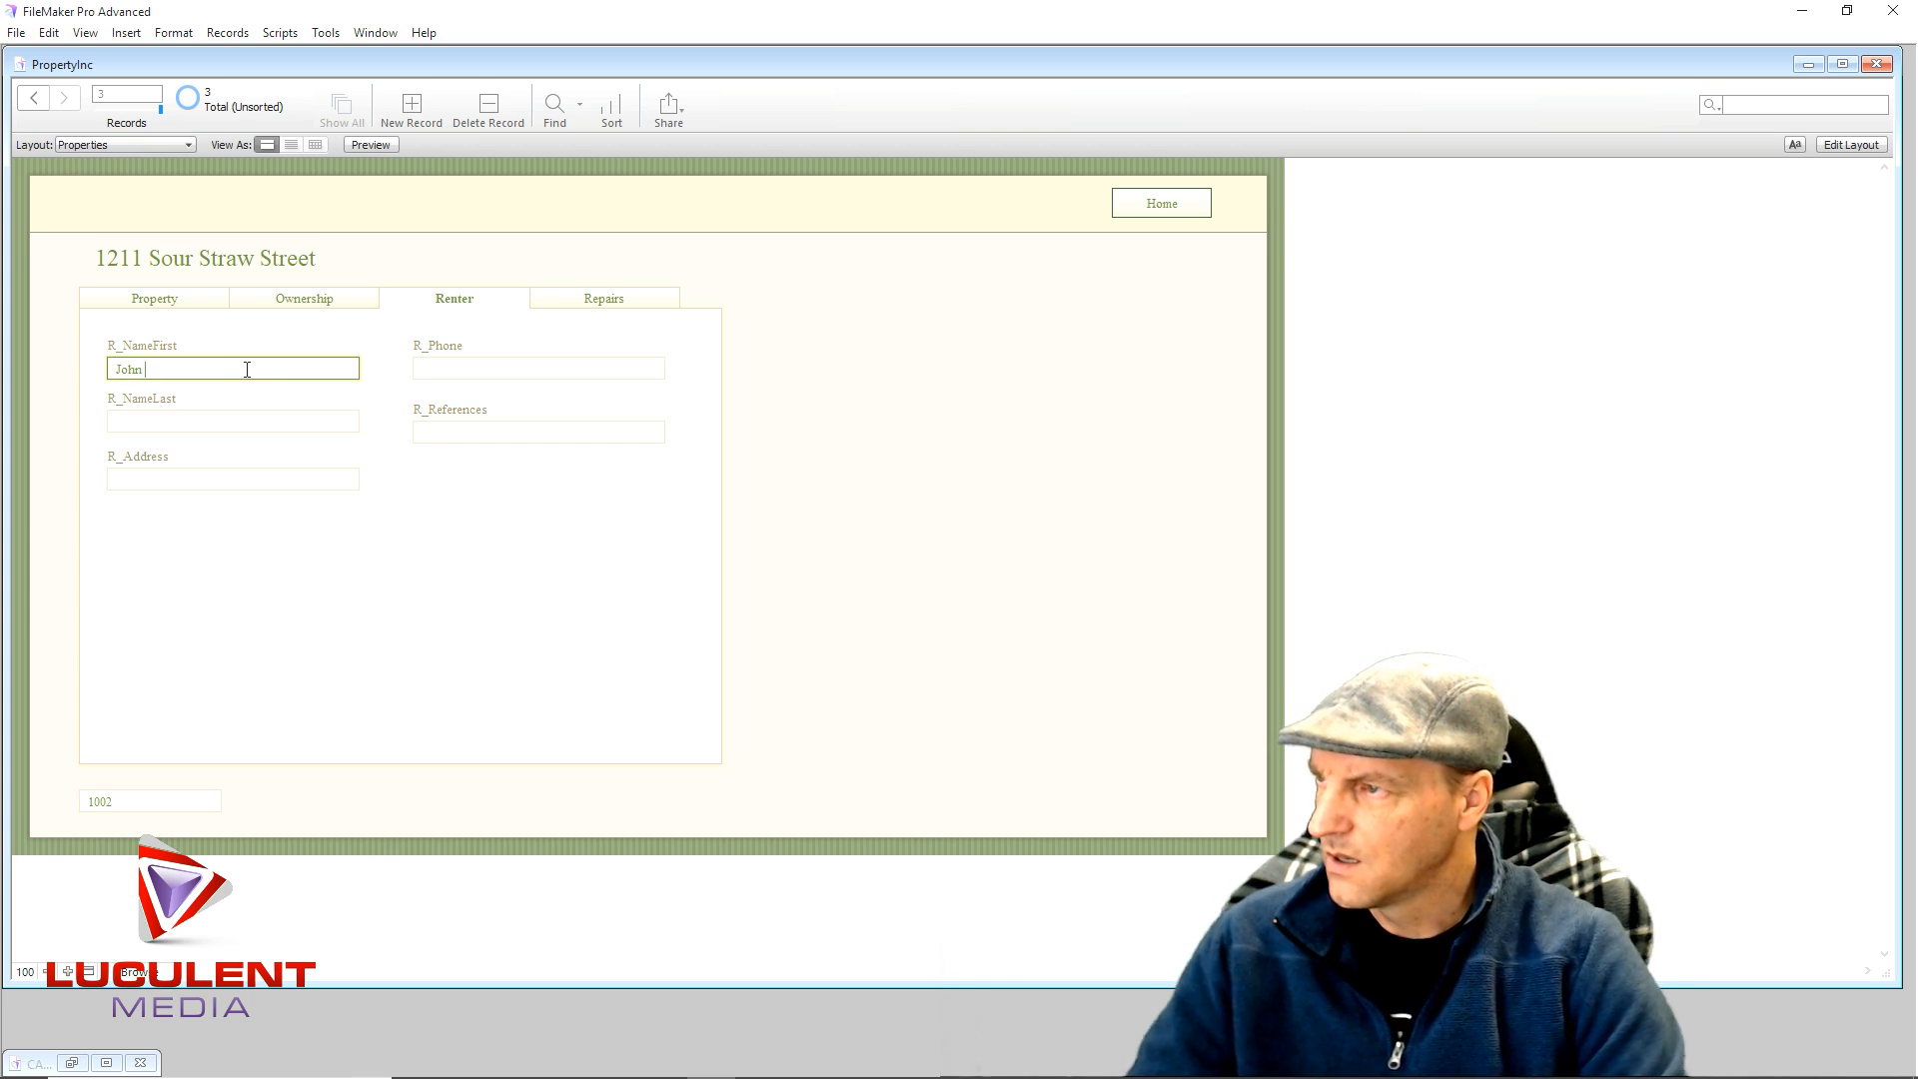
click(228, 417)
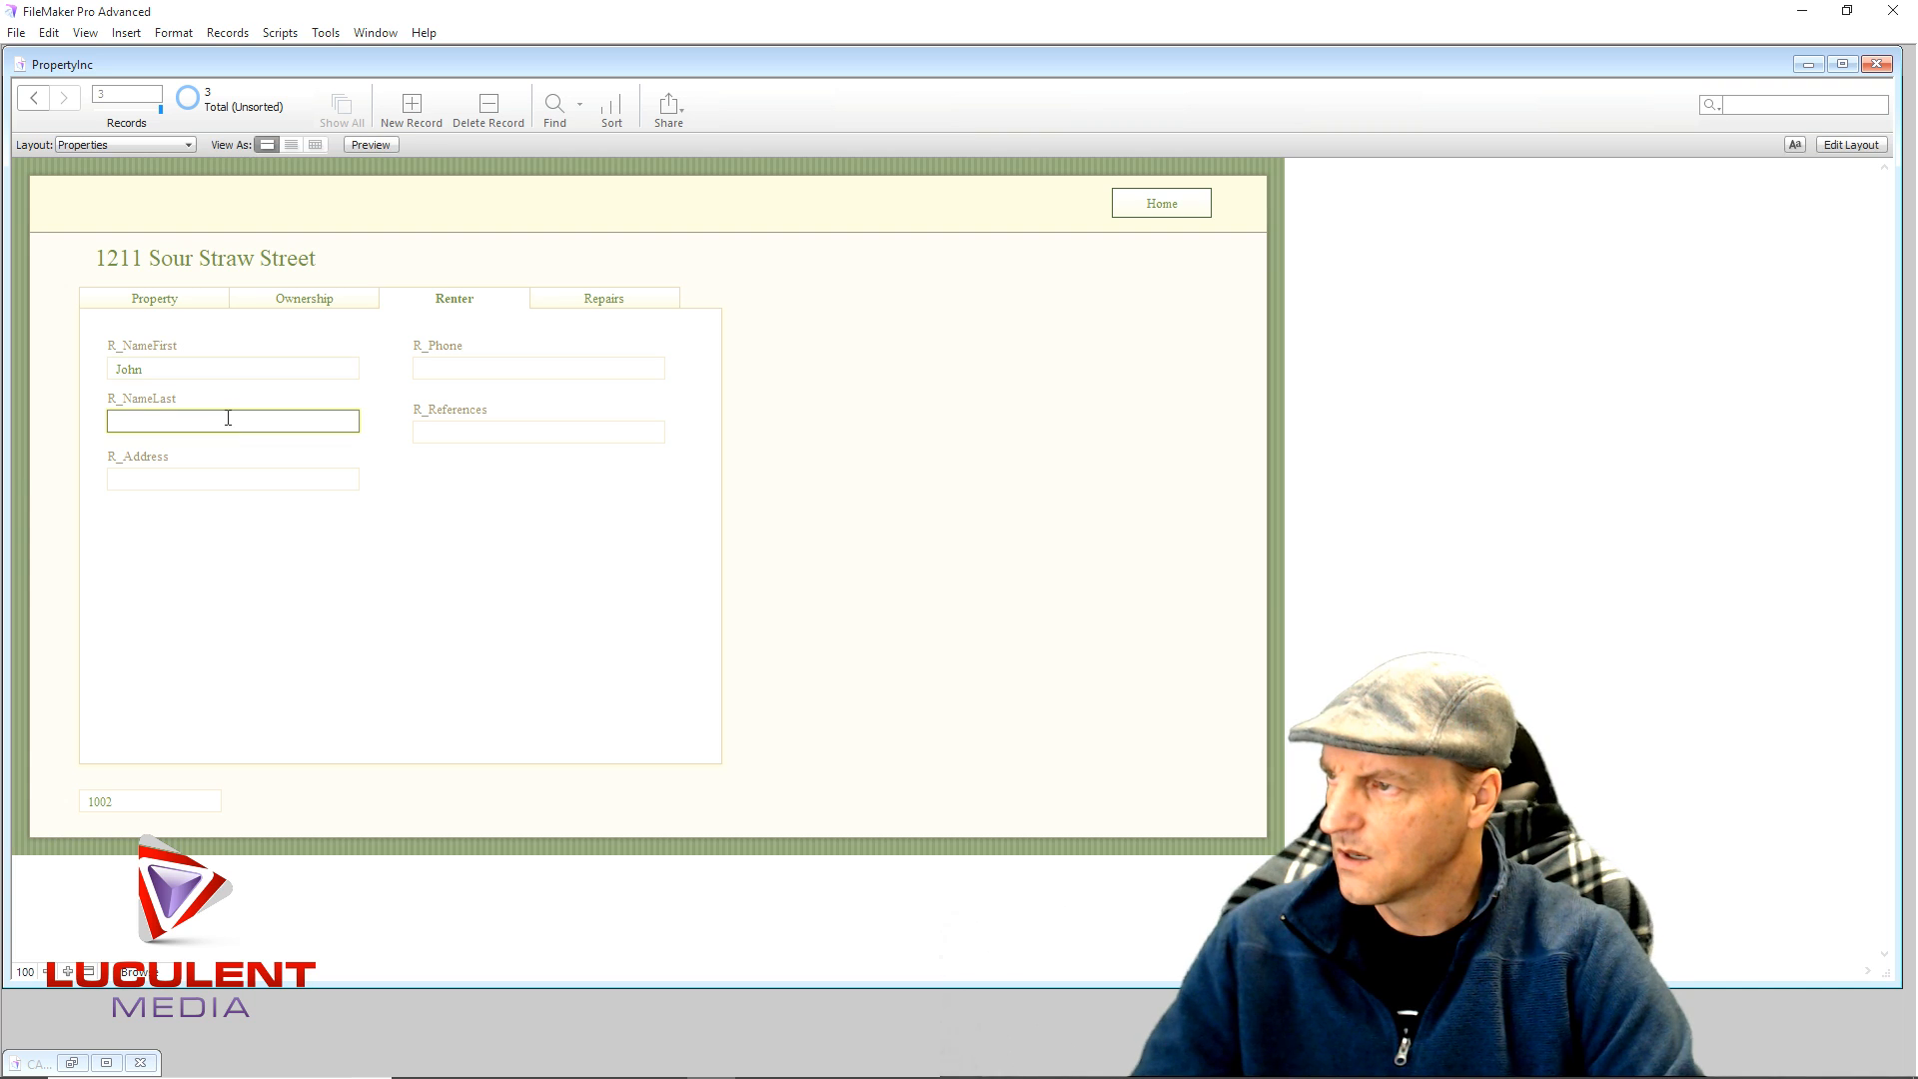
text(Cow)
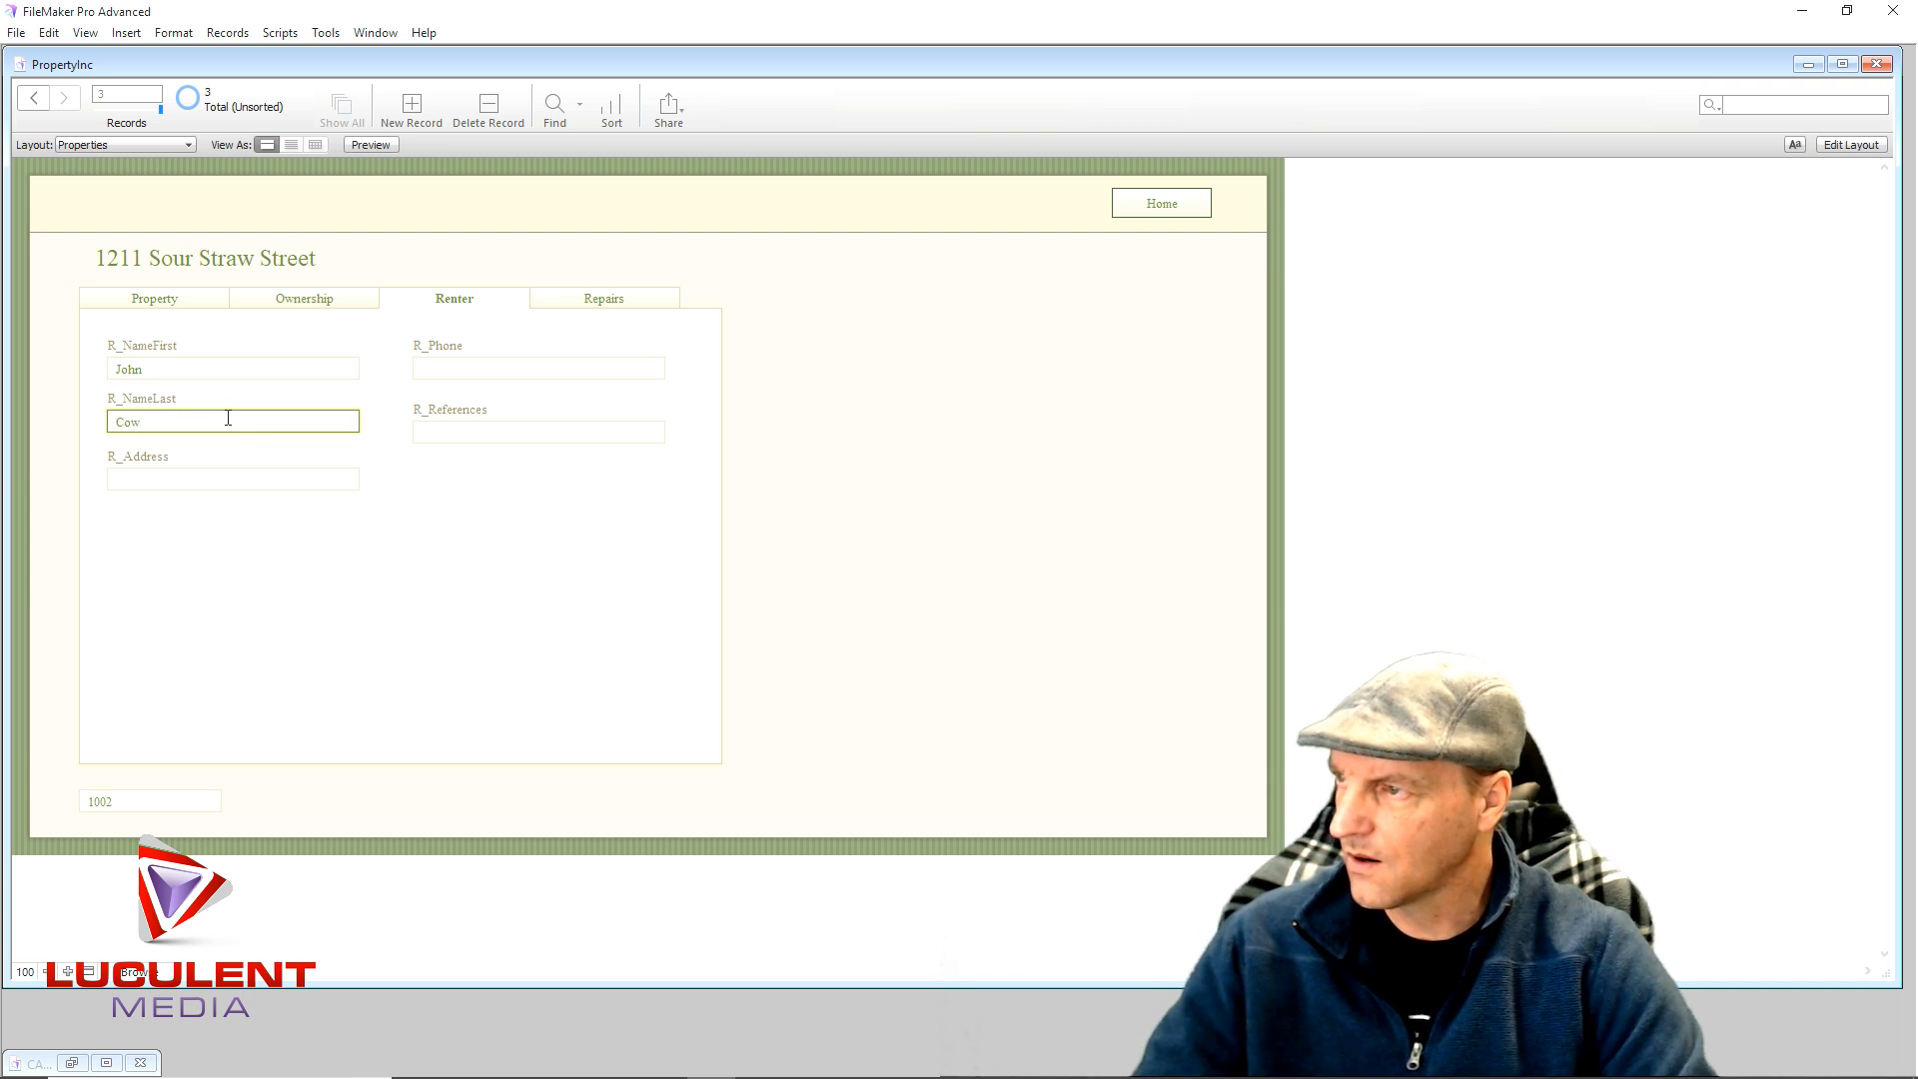
click(497, 550)
click(568, 305)
click(182, 351)
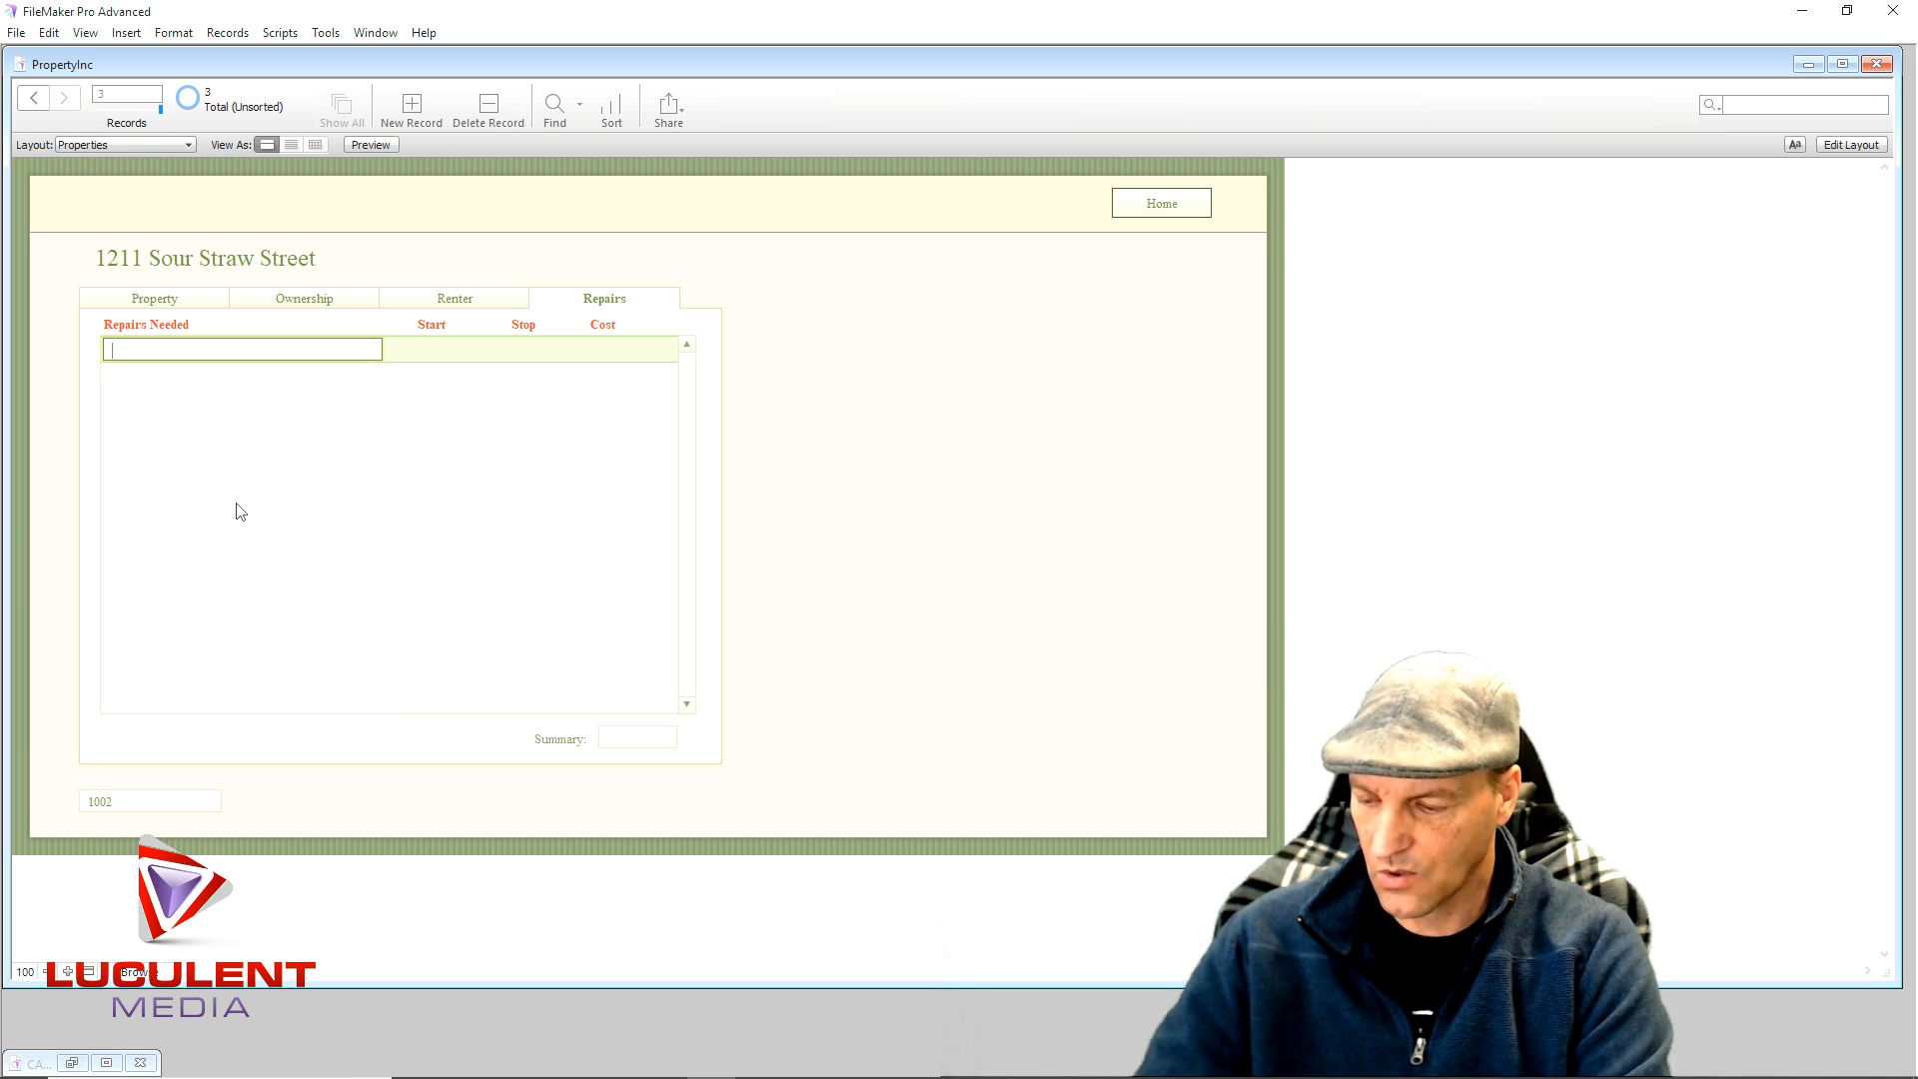
- Add repair 'Electrical Receptacle replace in Bedroom', fixing the 'Recepticle' misspelling, and commit it
text(Electr)
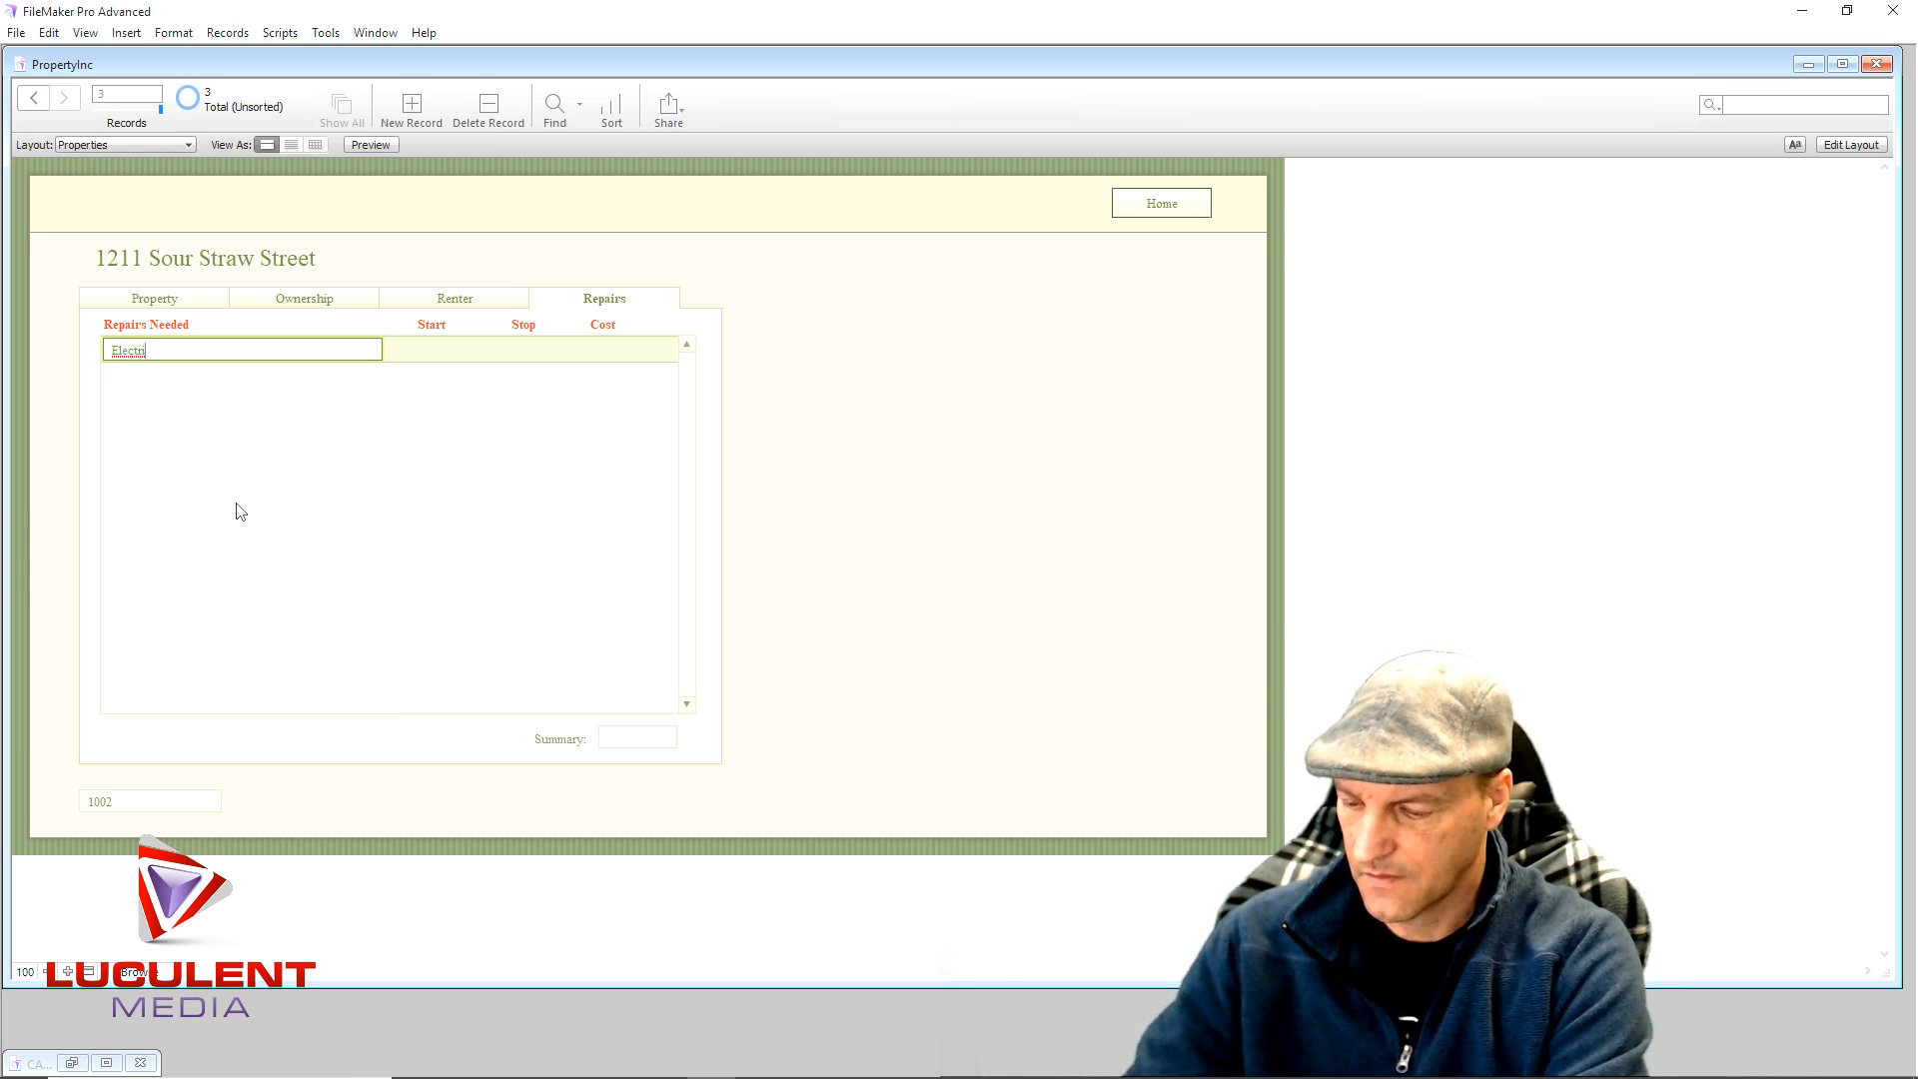
text(ical Rec)
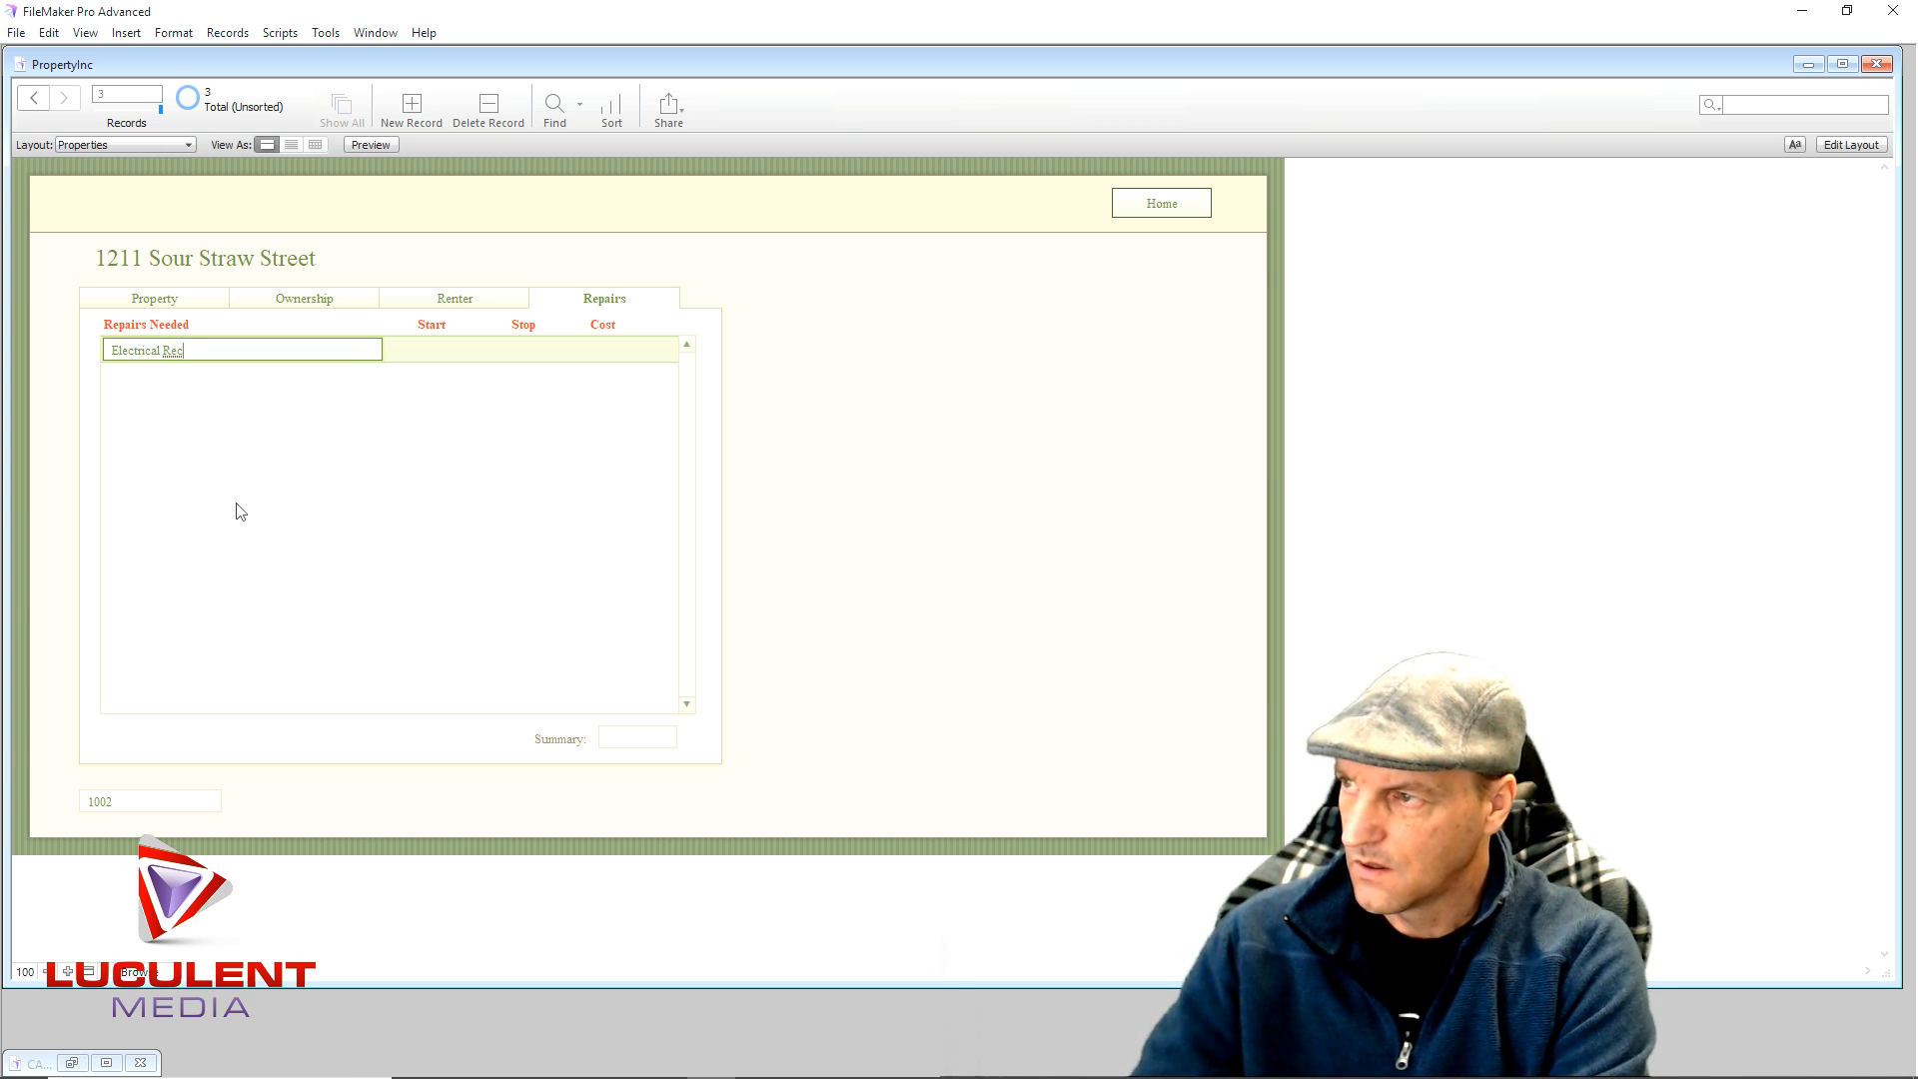
text(epticle)
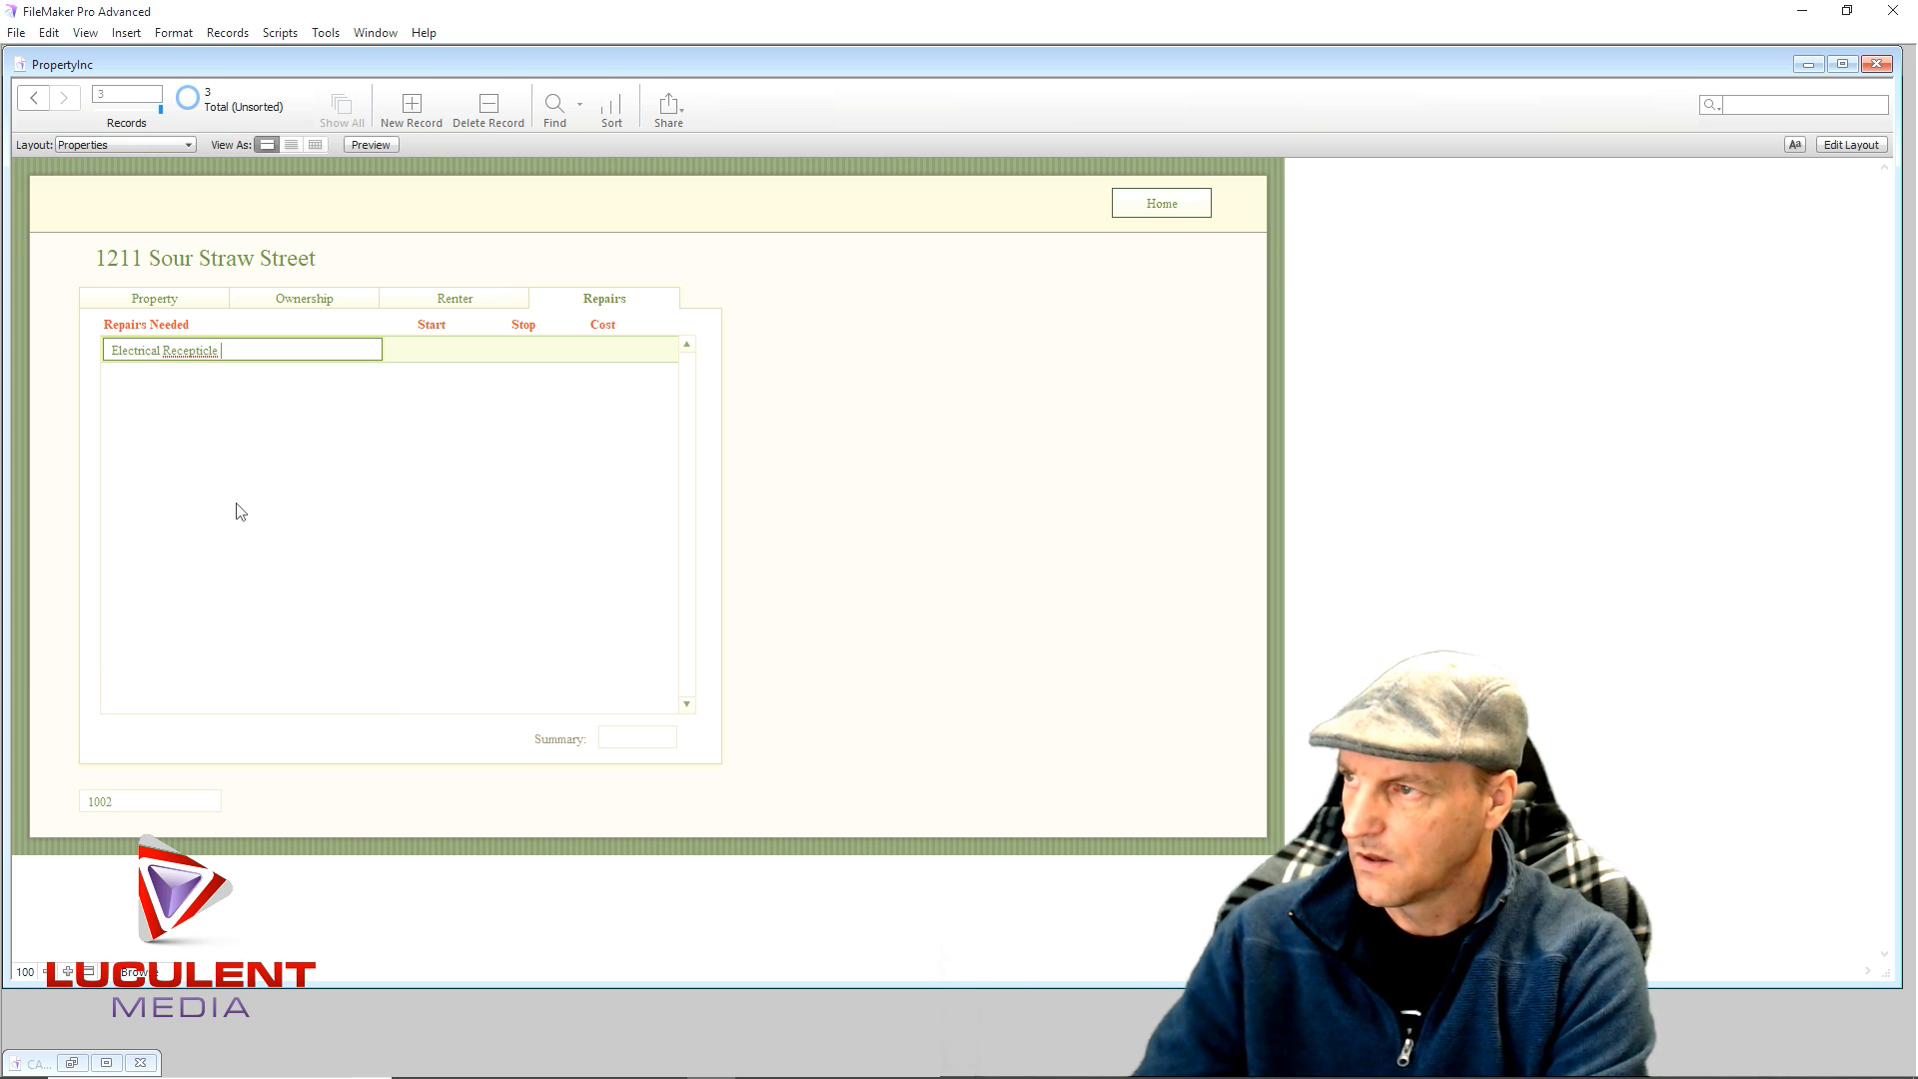
text( replace)
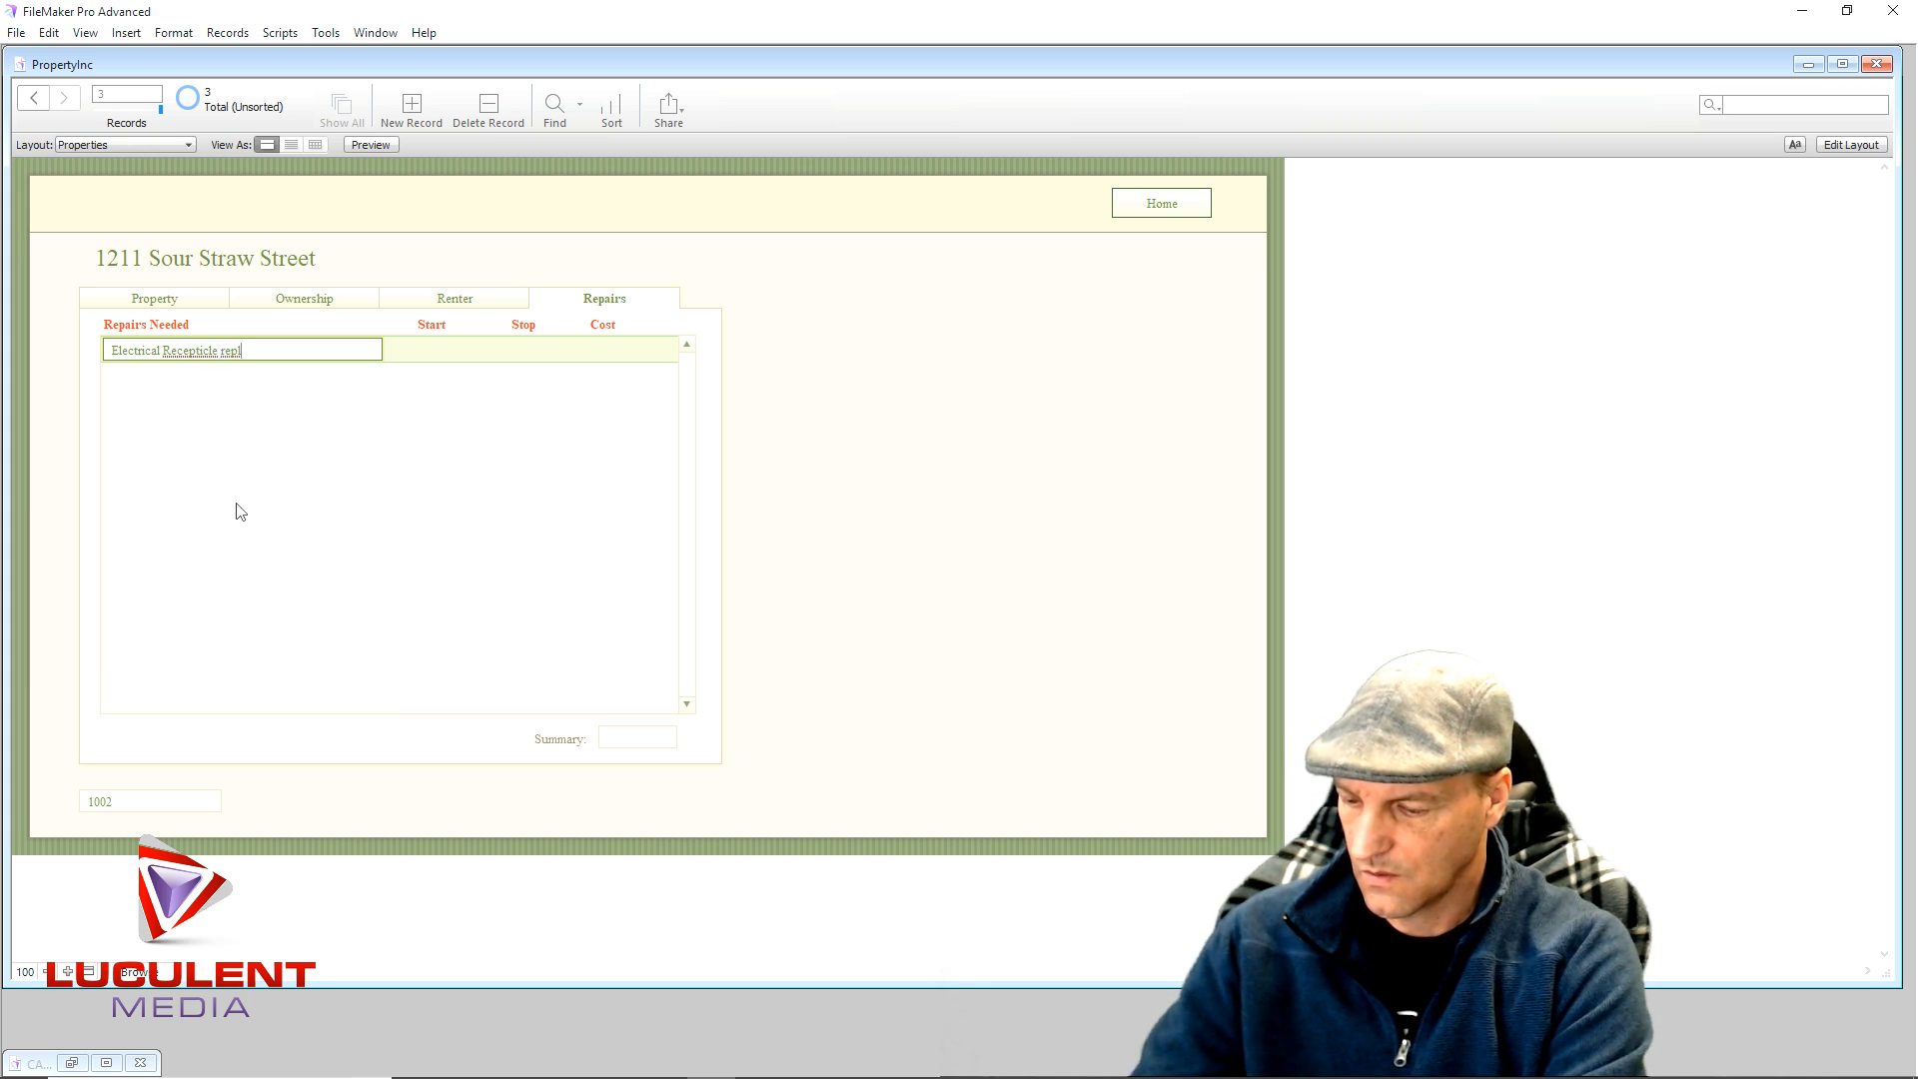
right_click(195, 363)
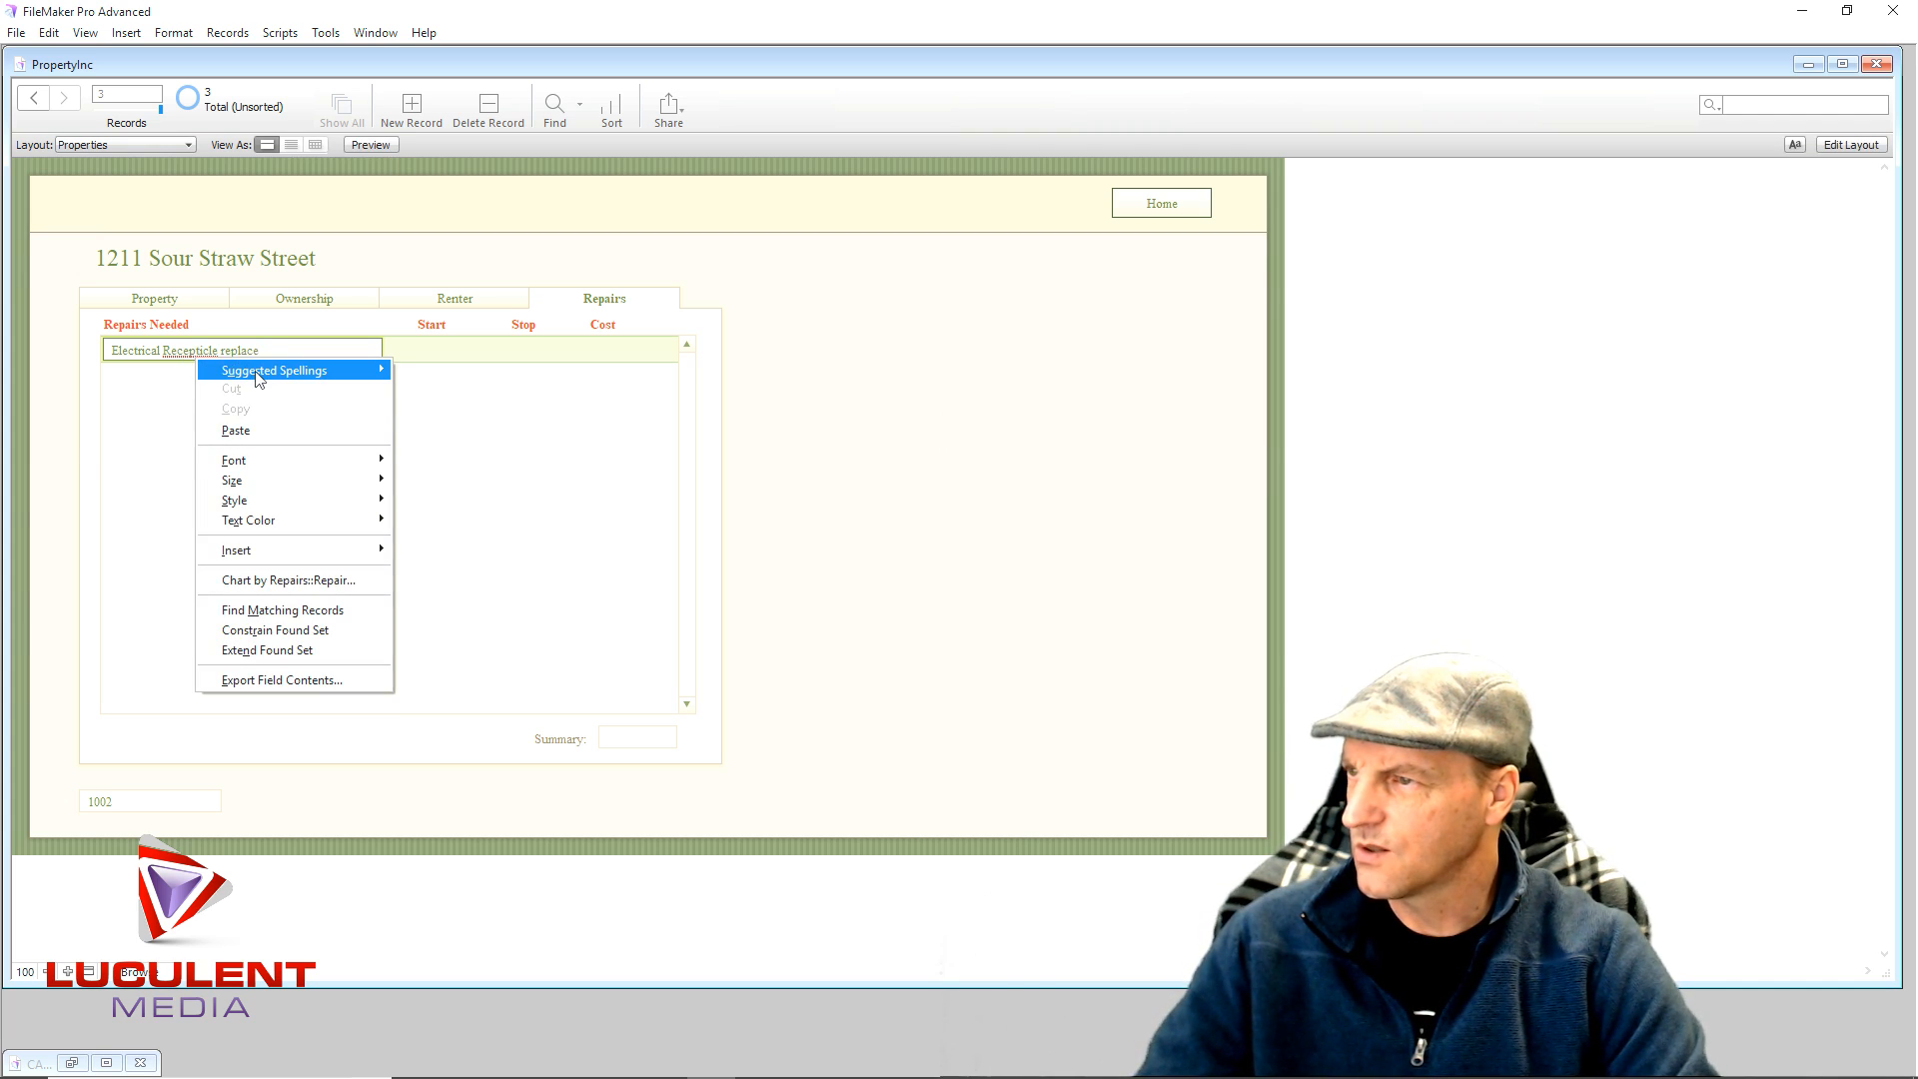
mouse_move(255, 373)
click(141, 370)
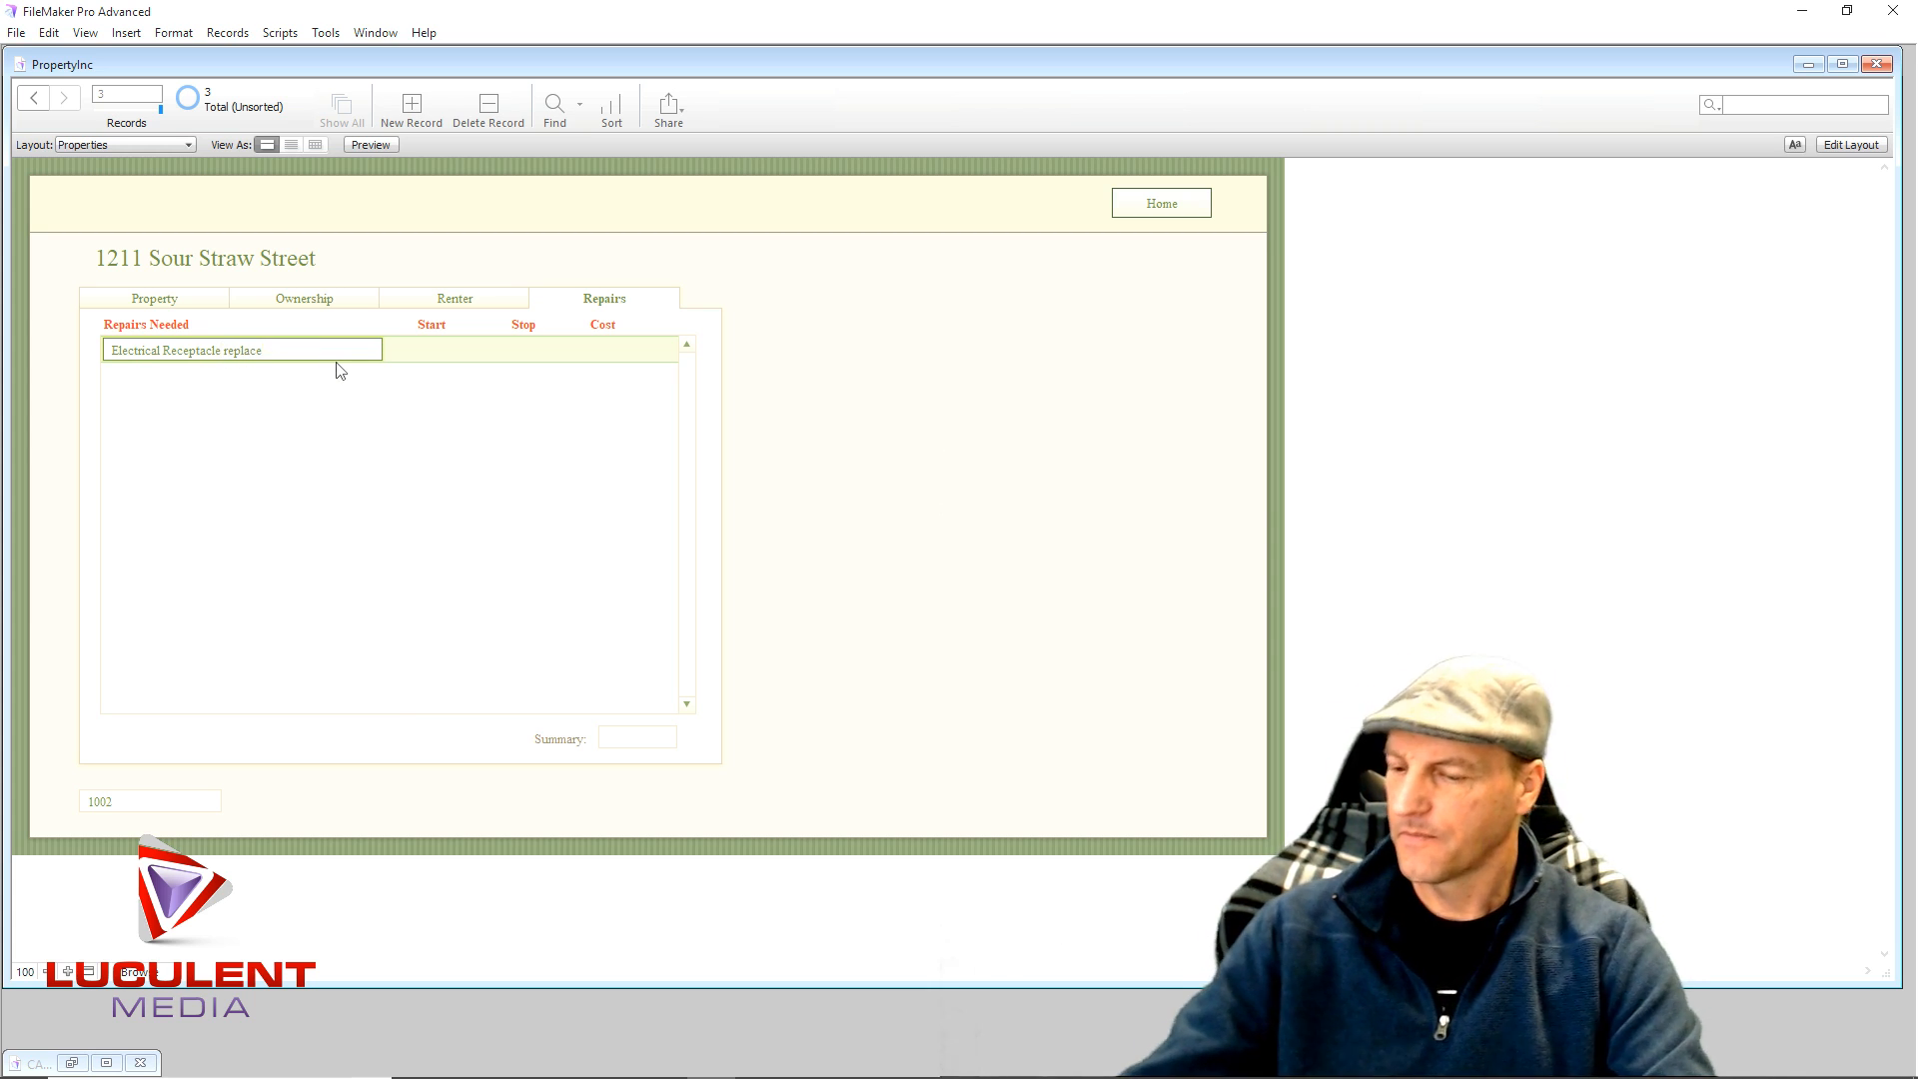
text(in Bedroom)
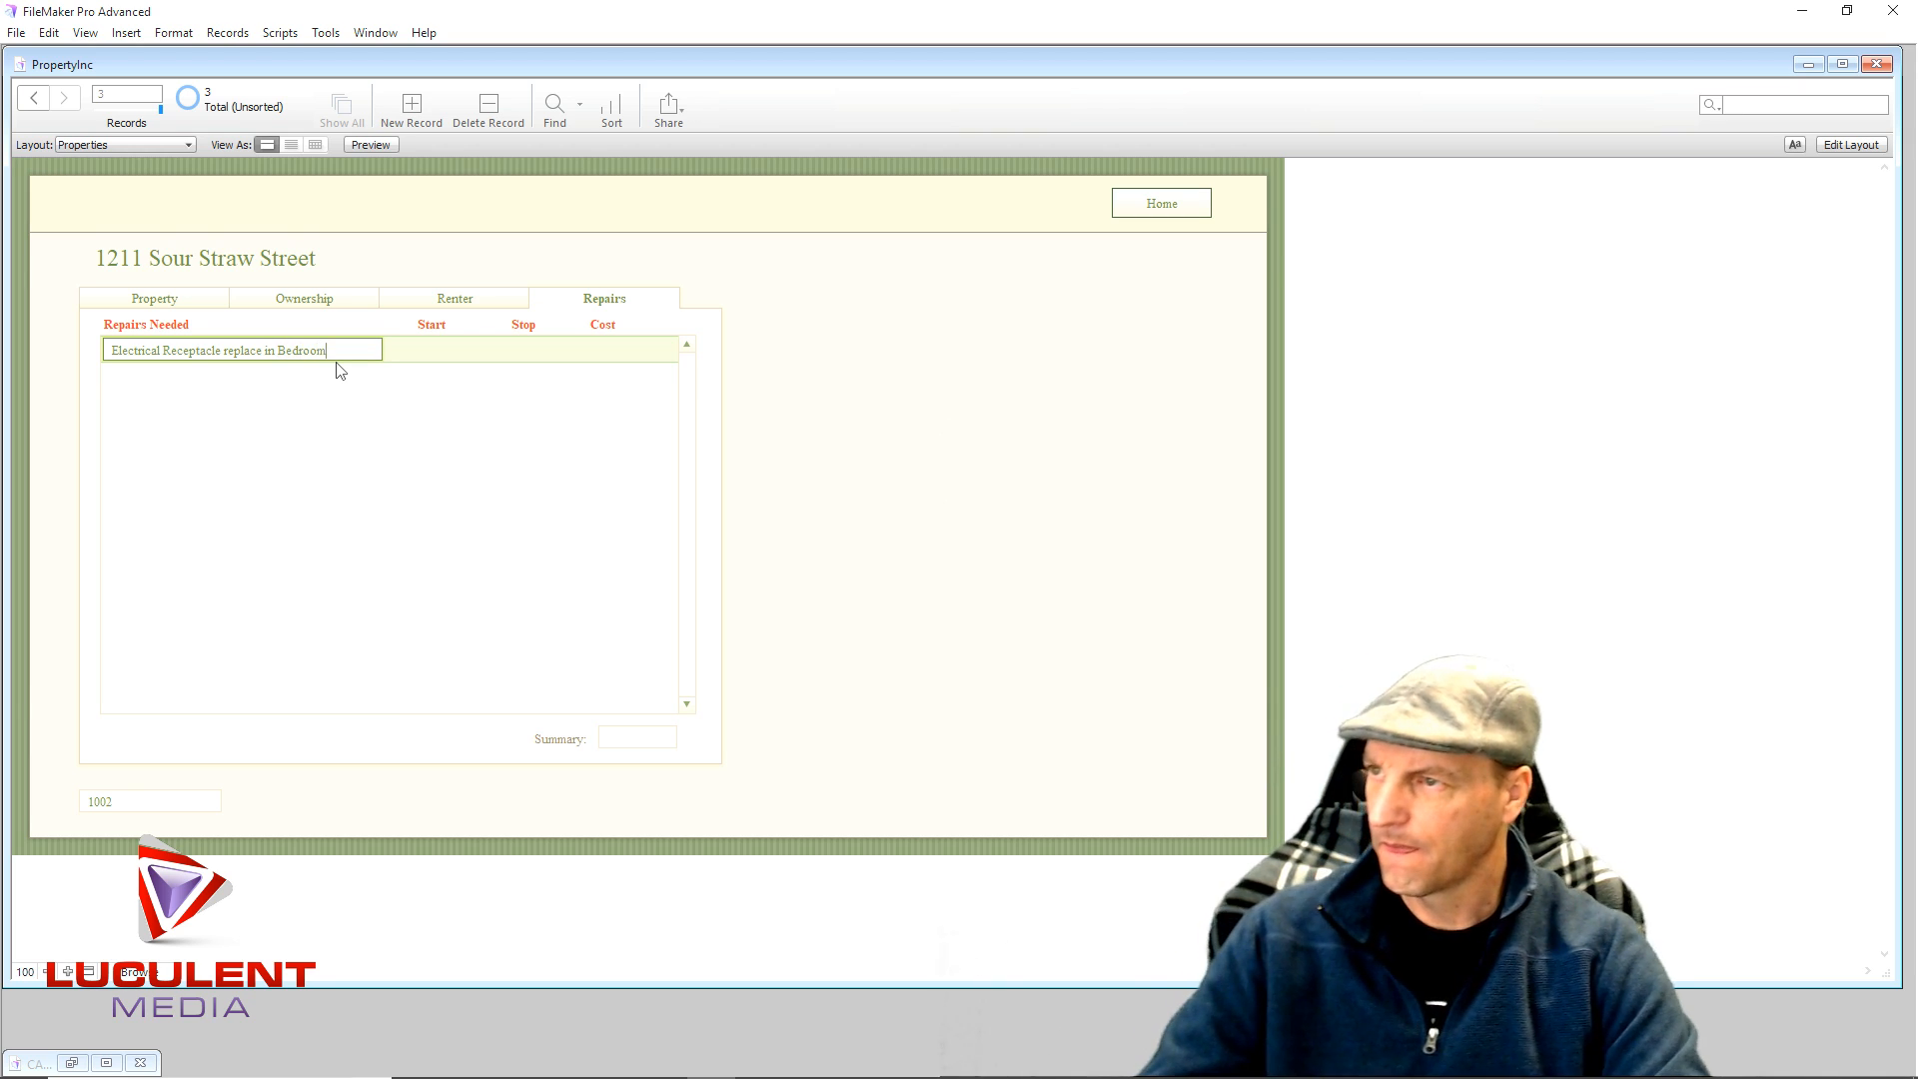
click(528, 351)
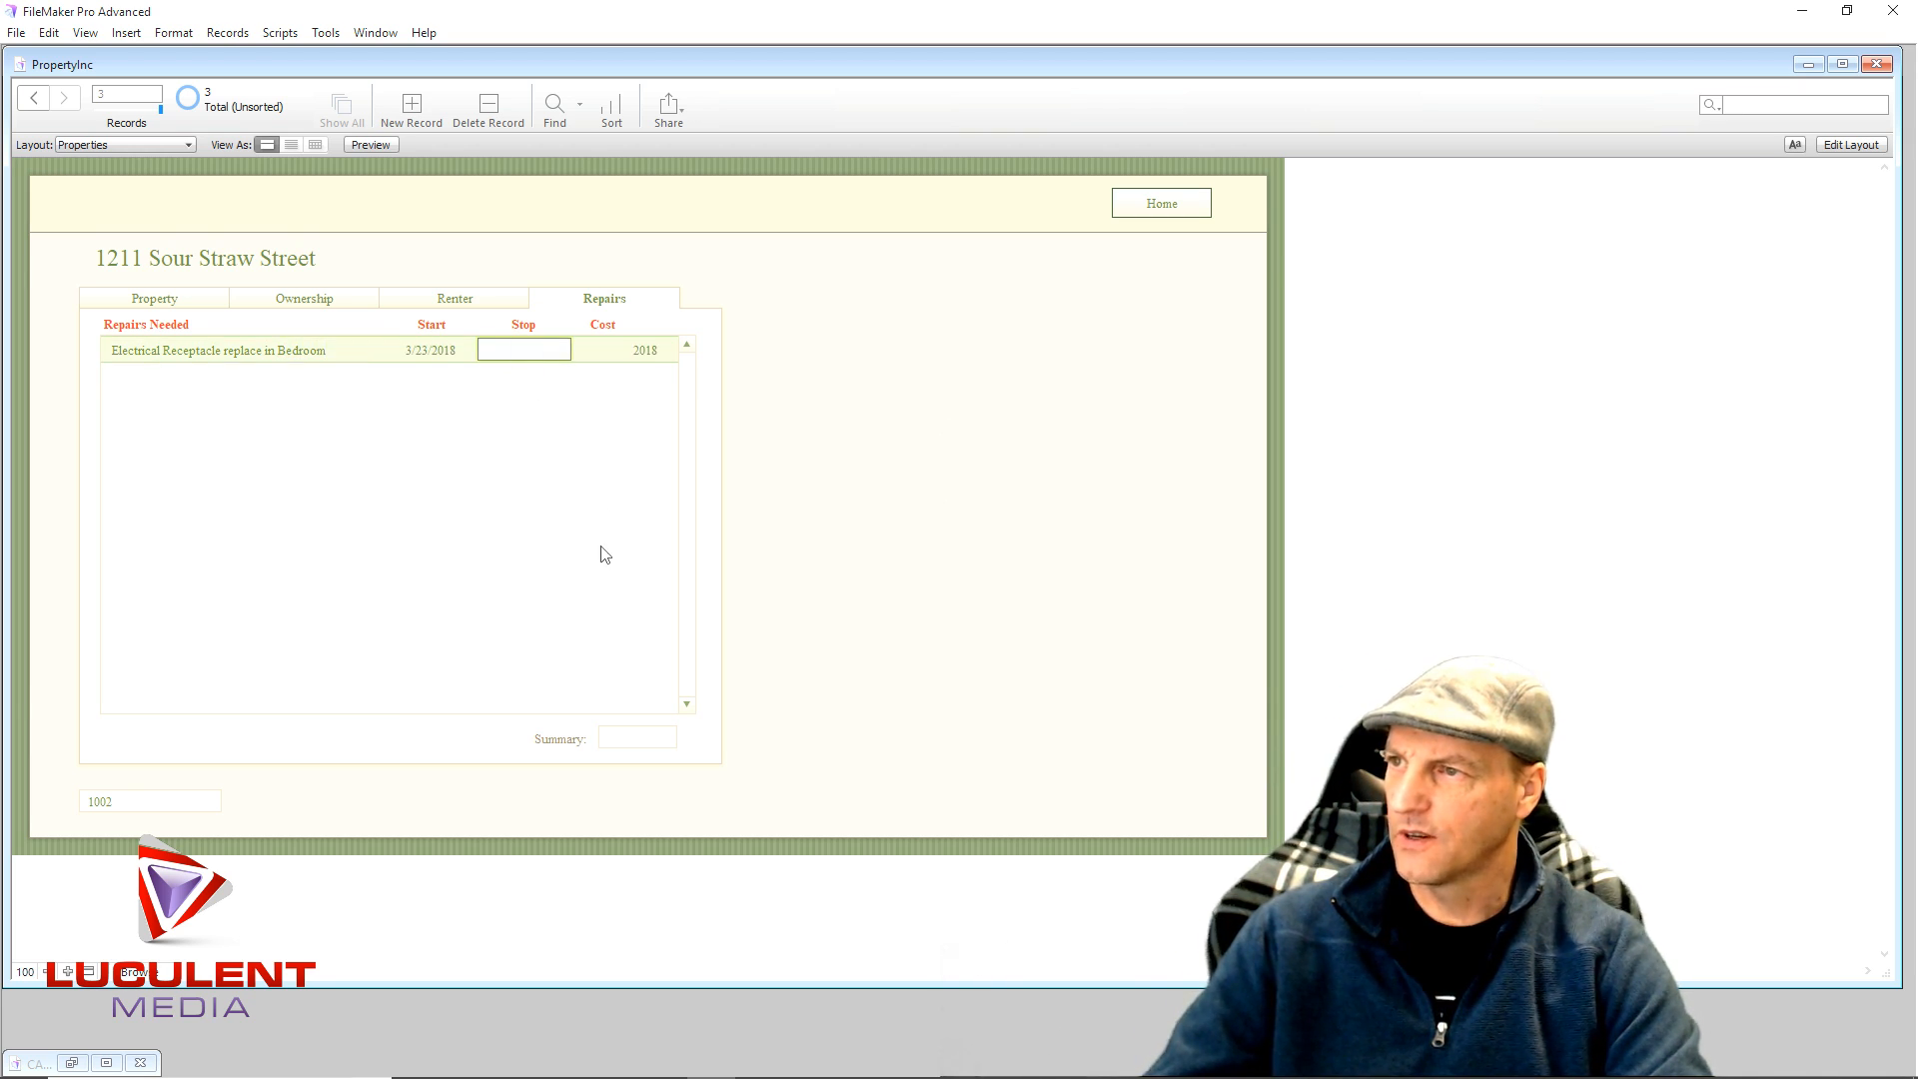
click(325, 406)
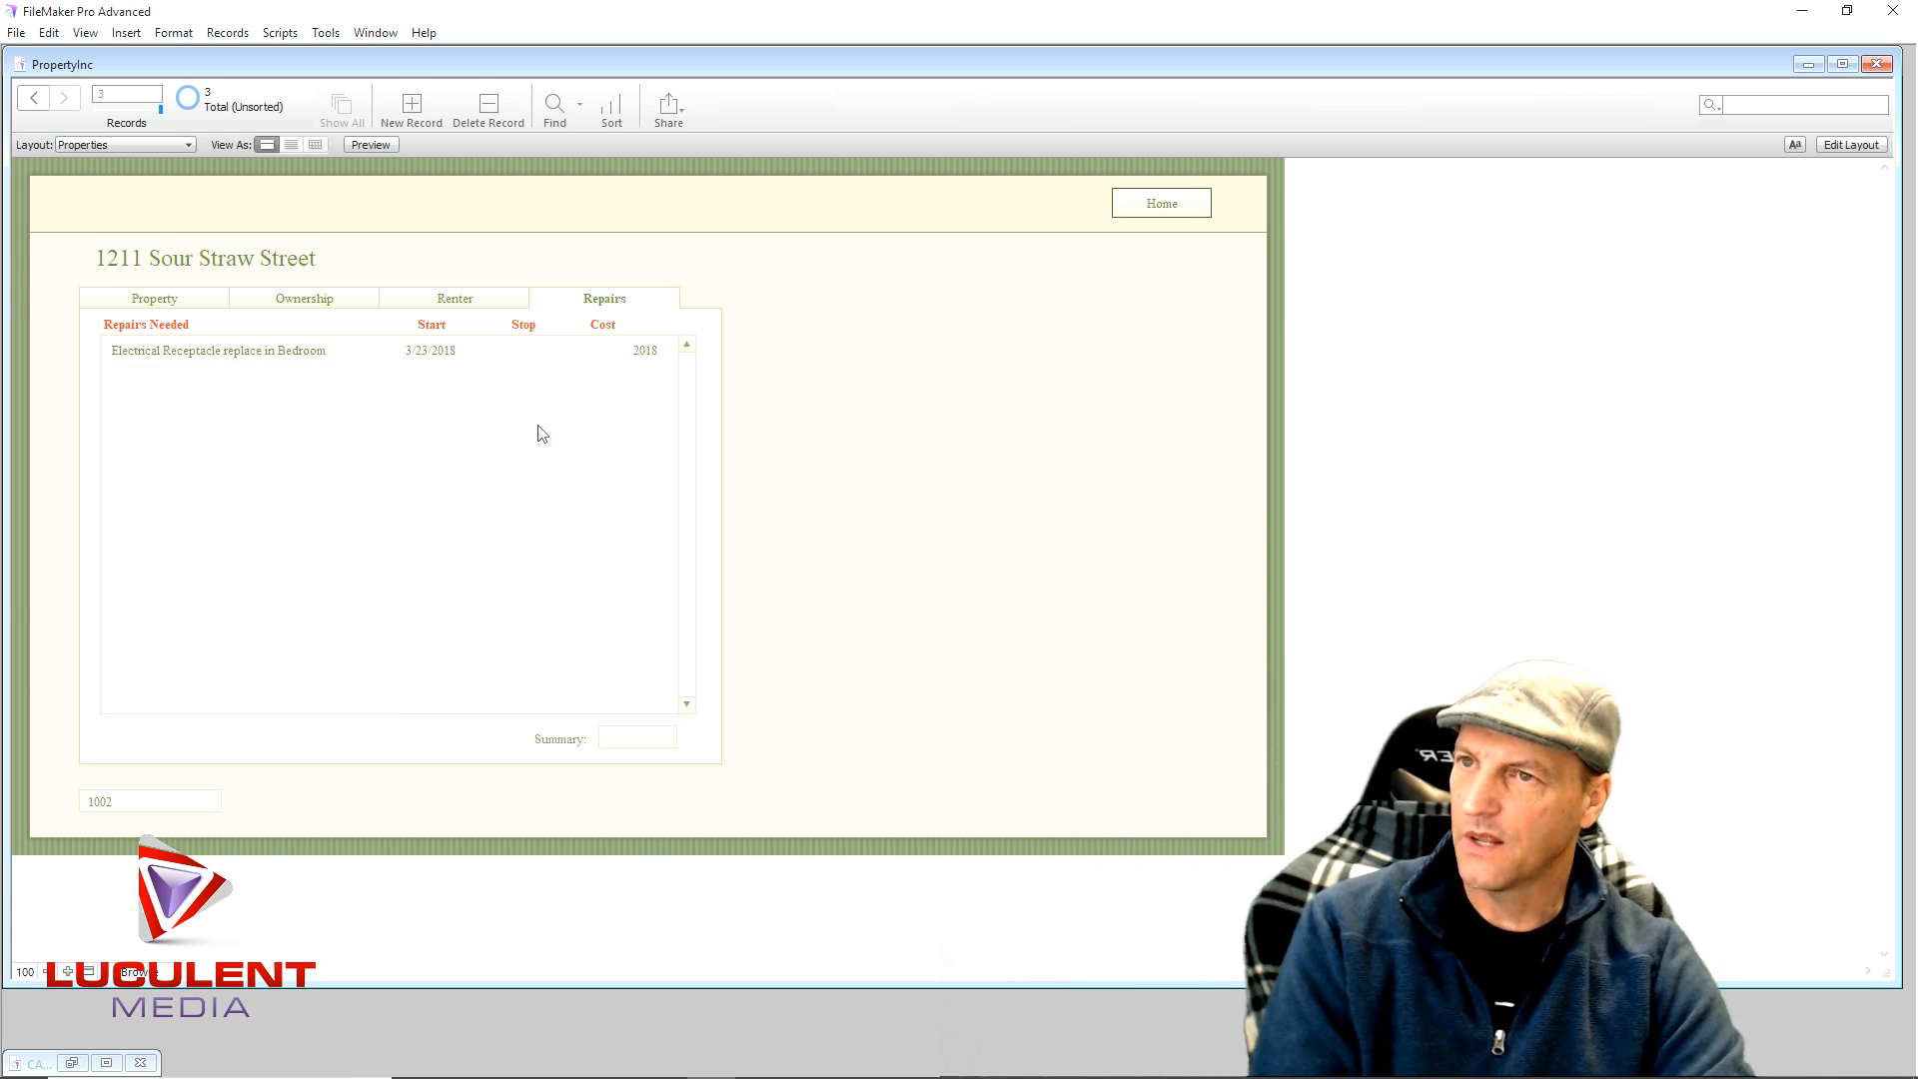
- Go back to the Home layout and open Apartment 101 in the Properties layout
click(1136, 214)
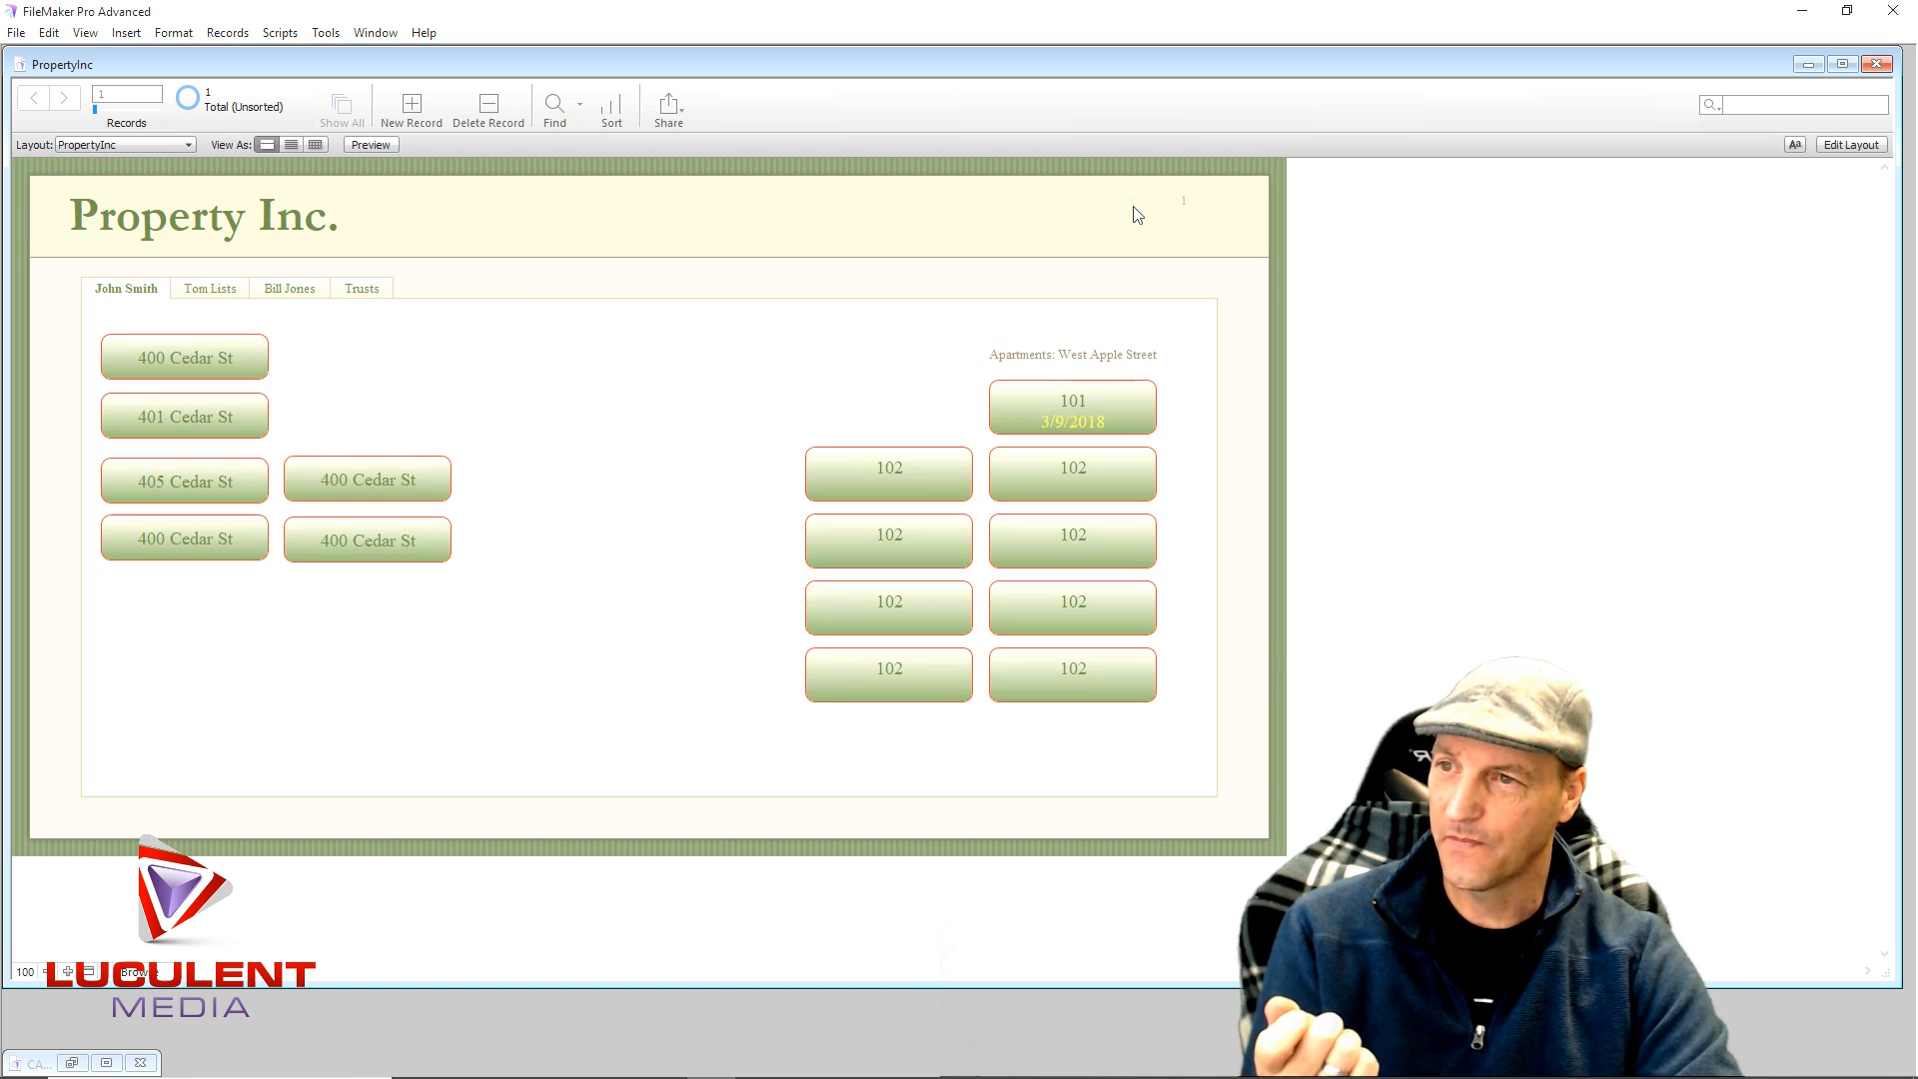
click(1023, 400)
click(1027, 207)
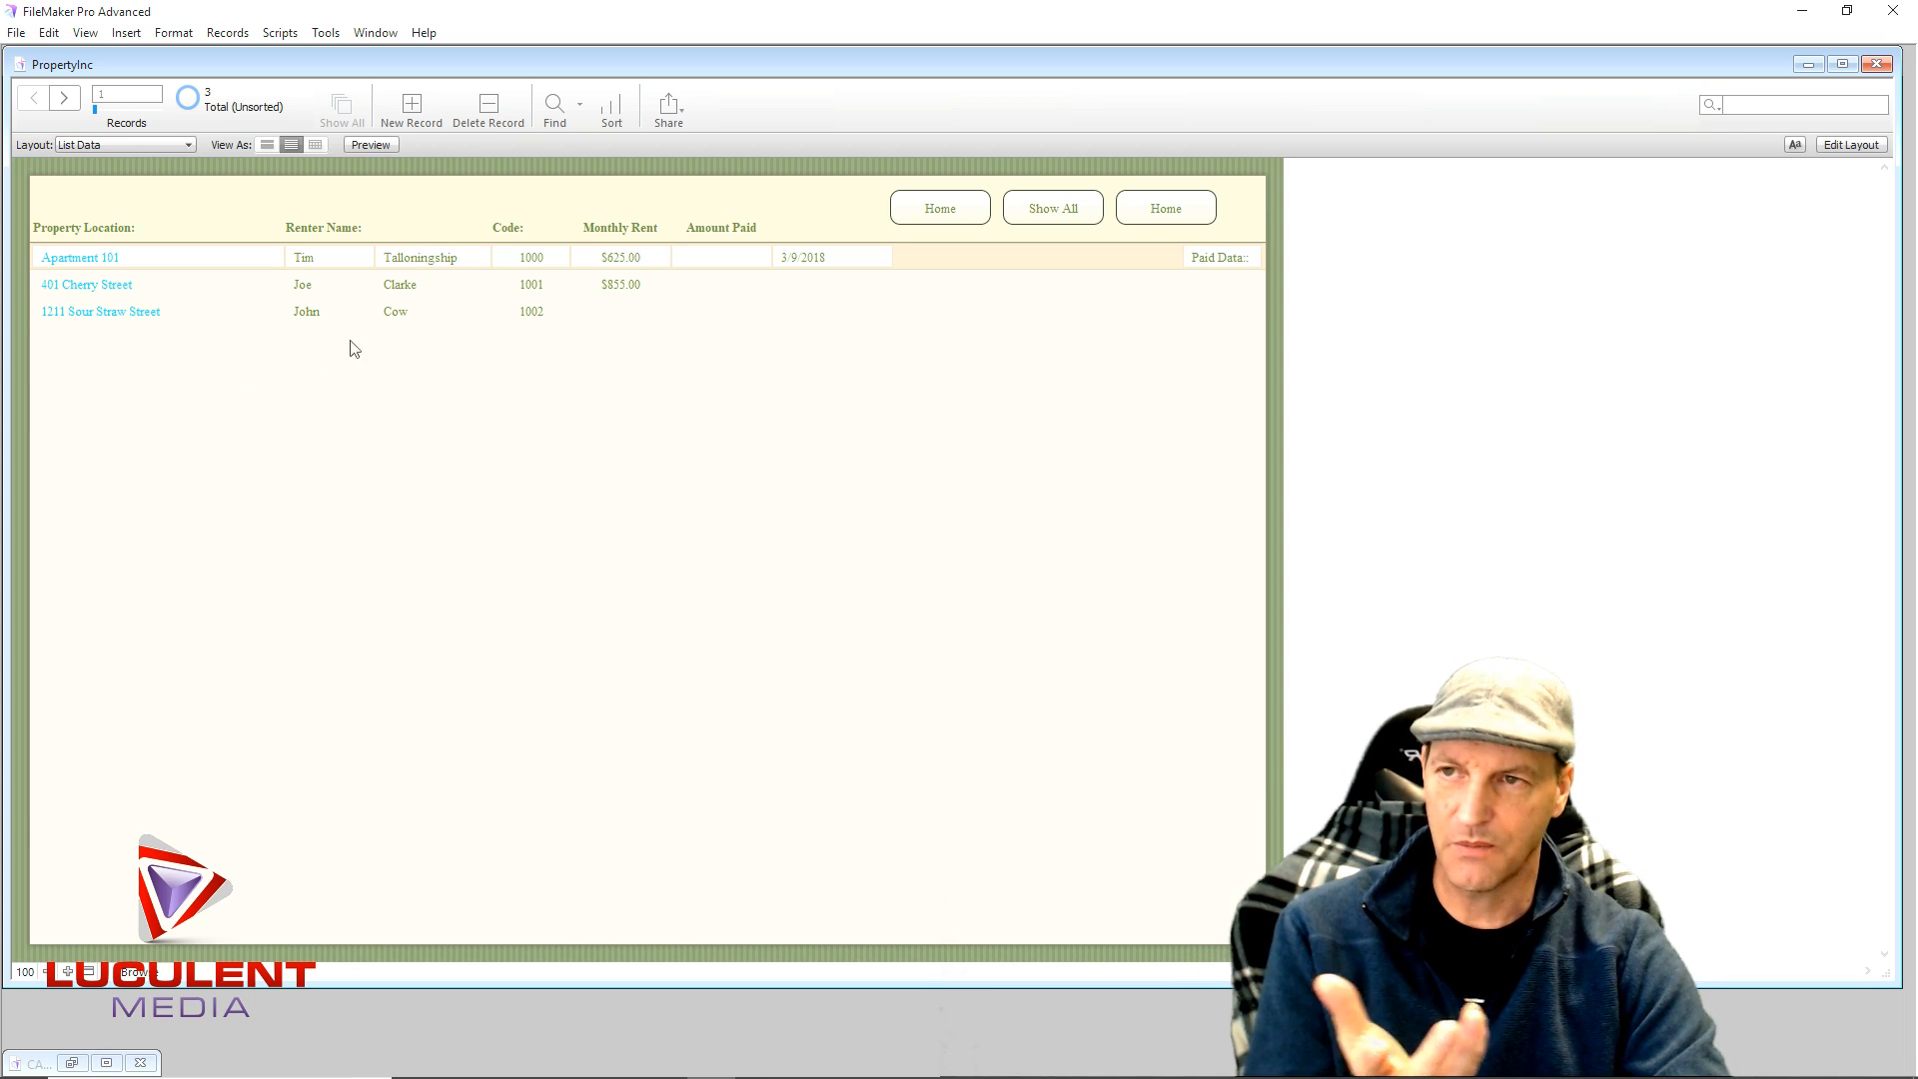
click(1137, 210)
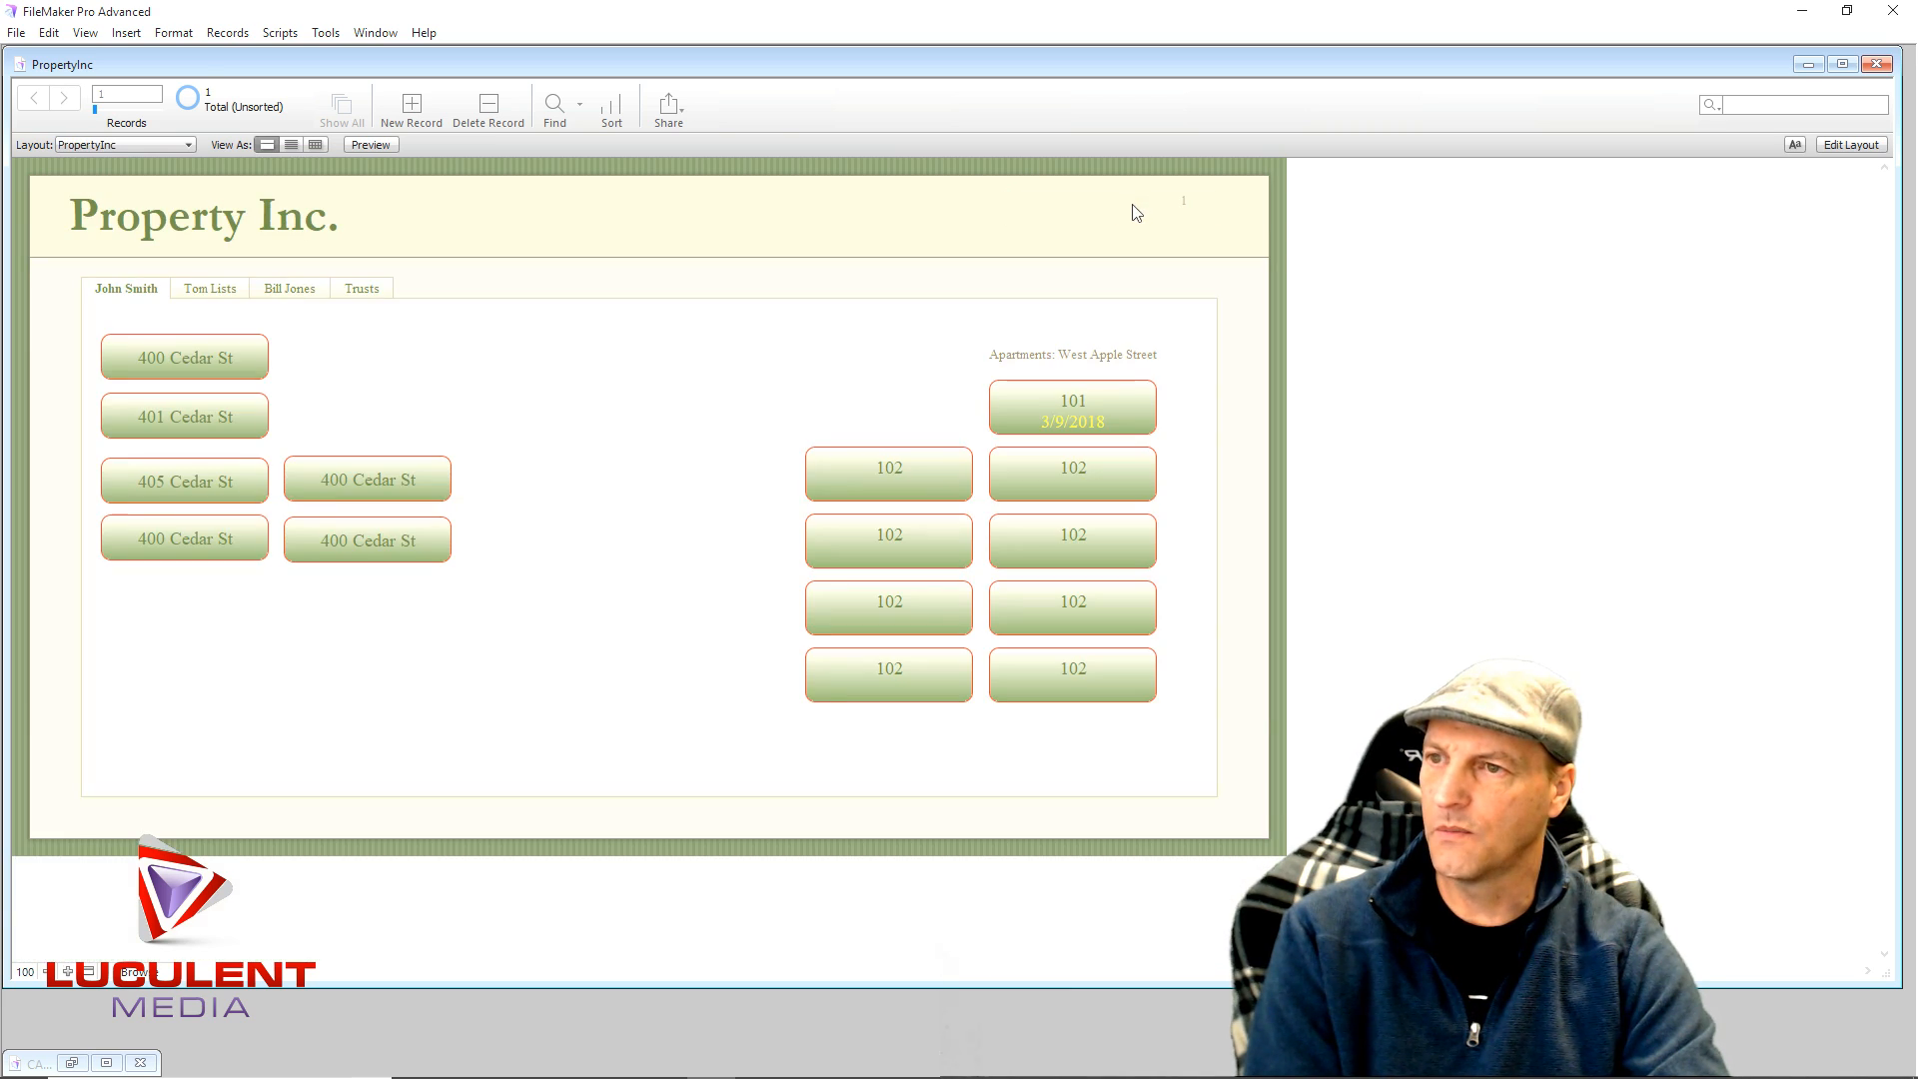
click(1054, 394)
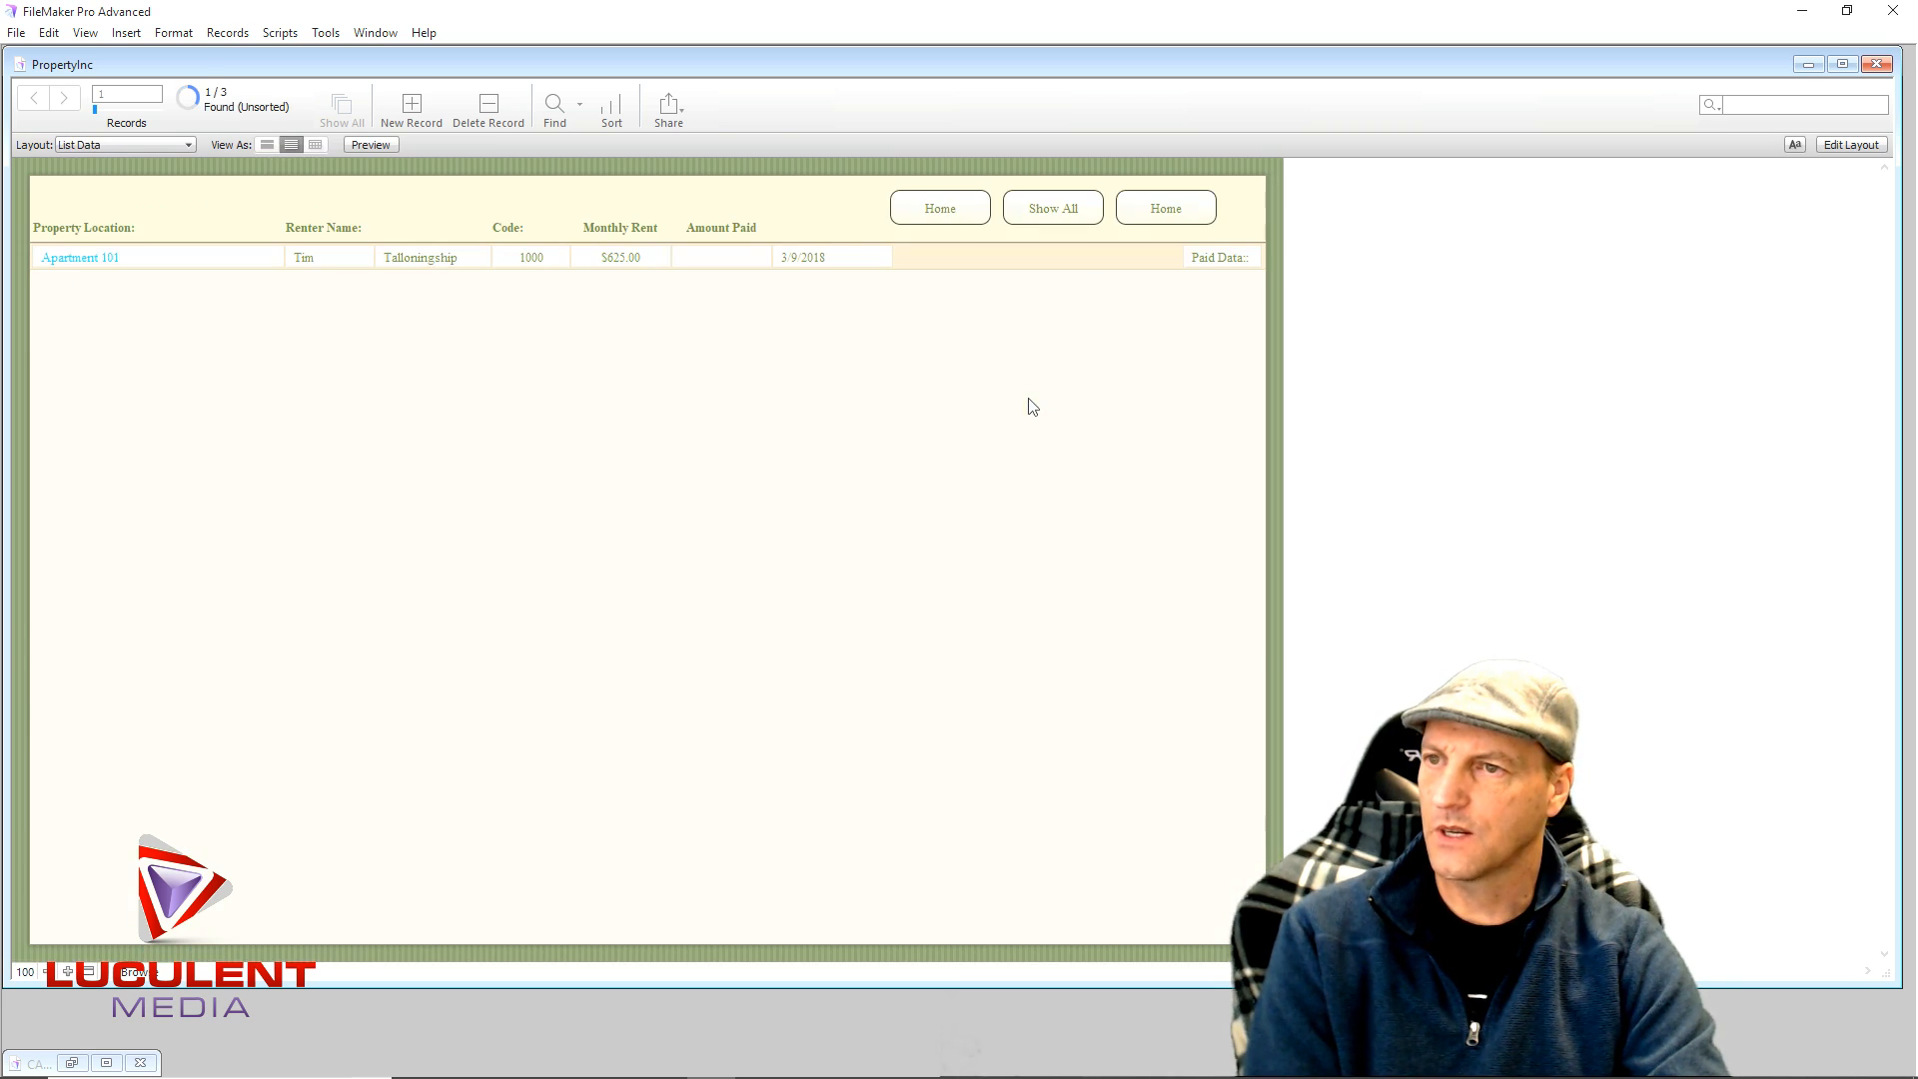
click(62, 262)
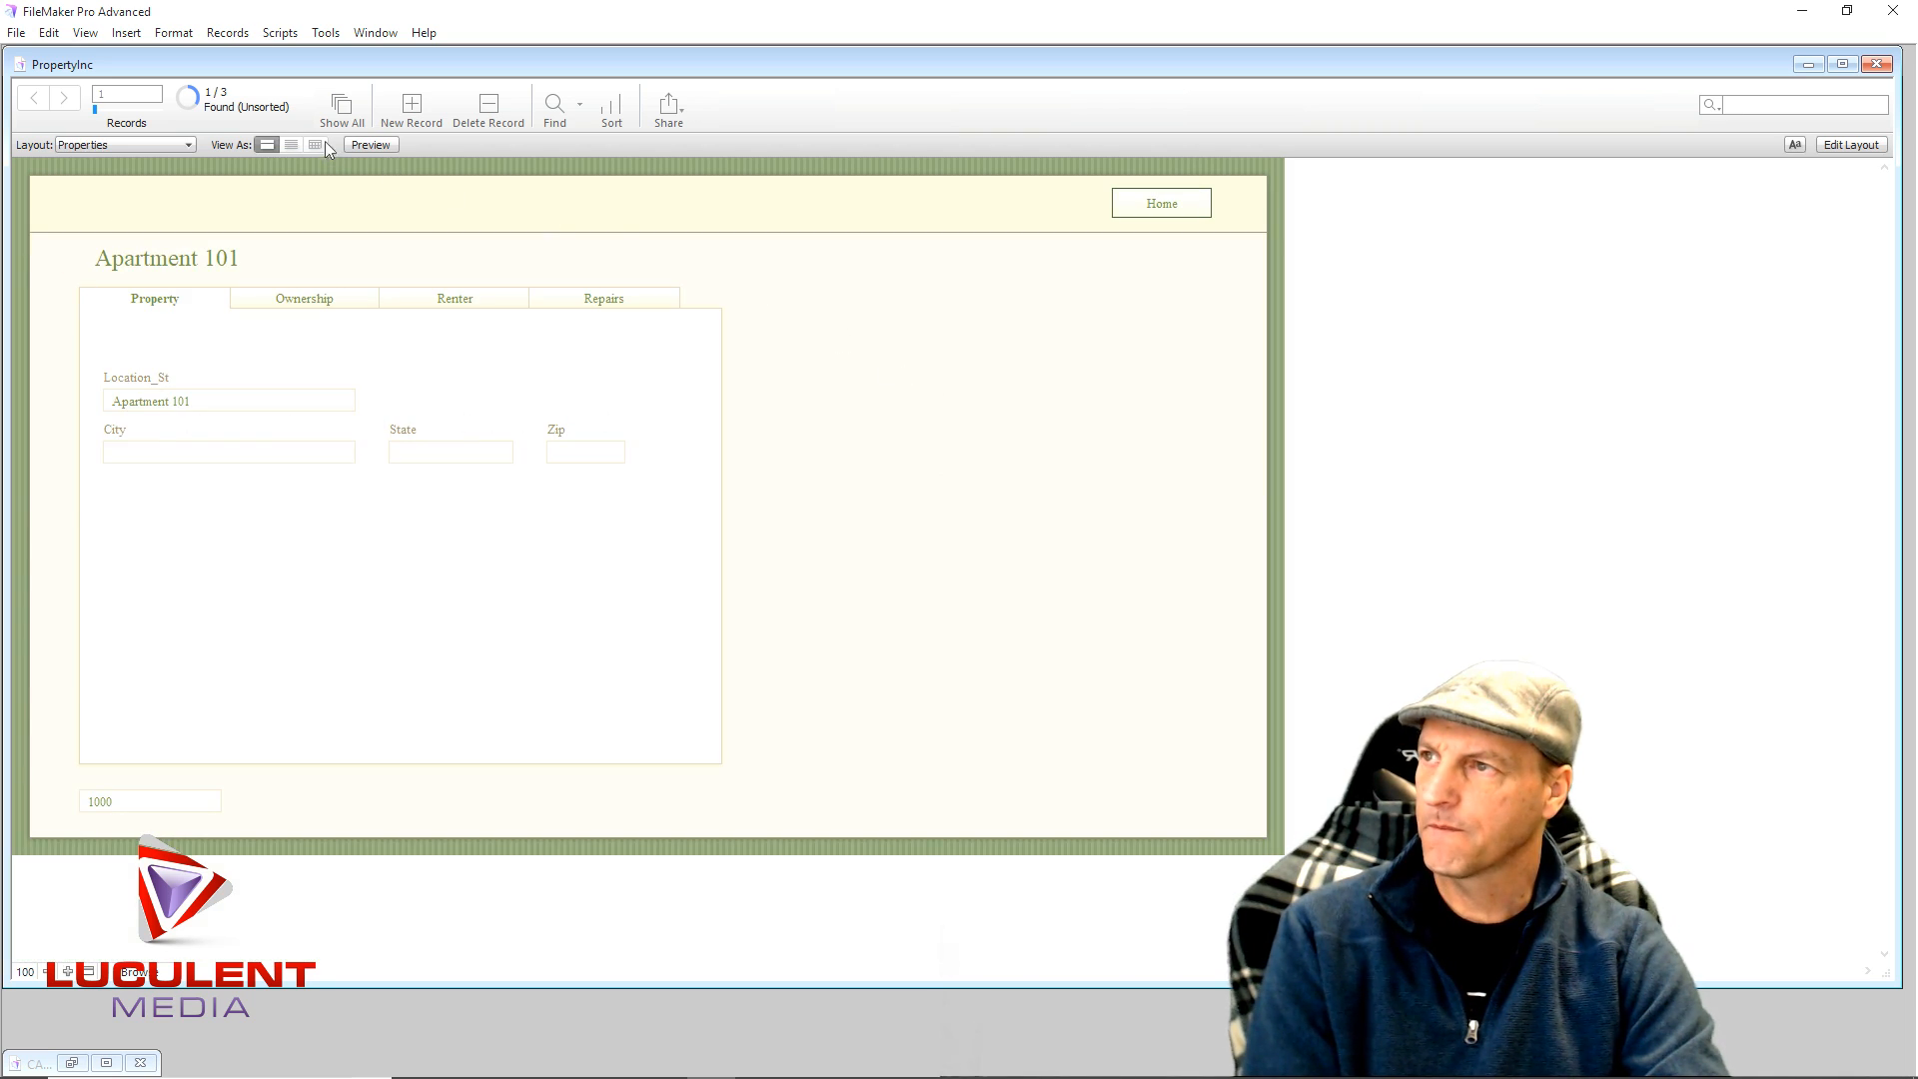
click(341, 106)
click(64, 98)
click(66, 99)
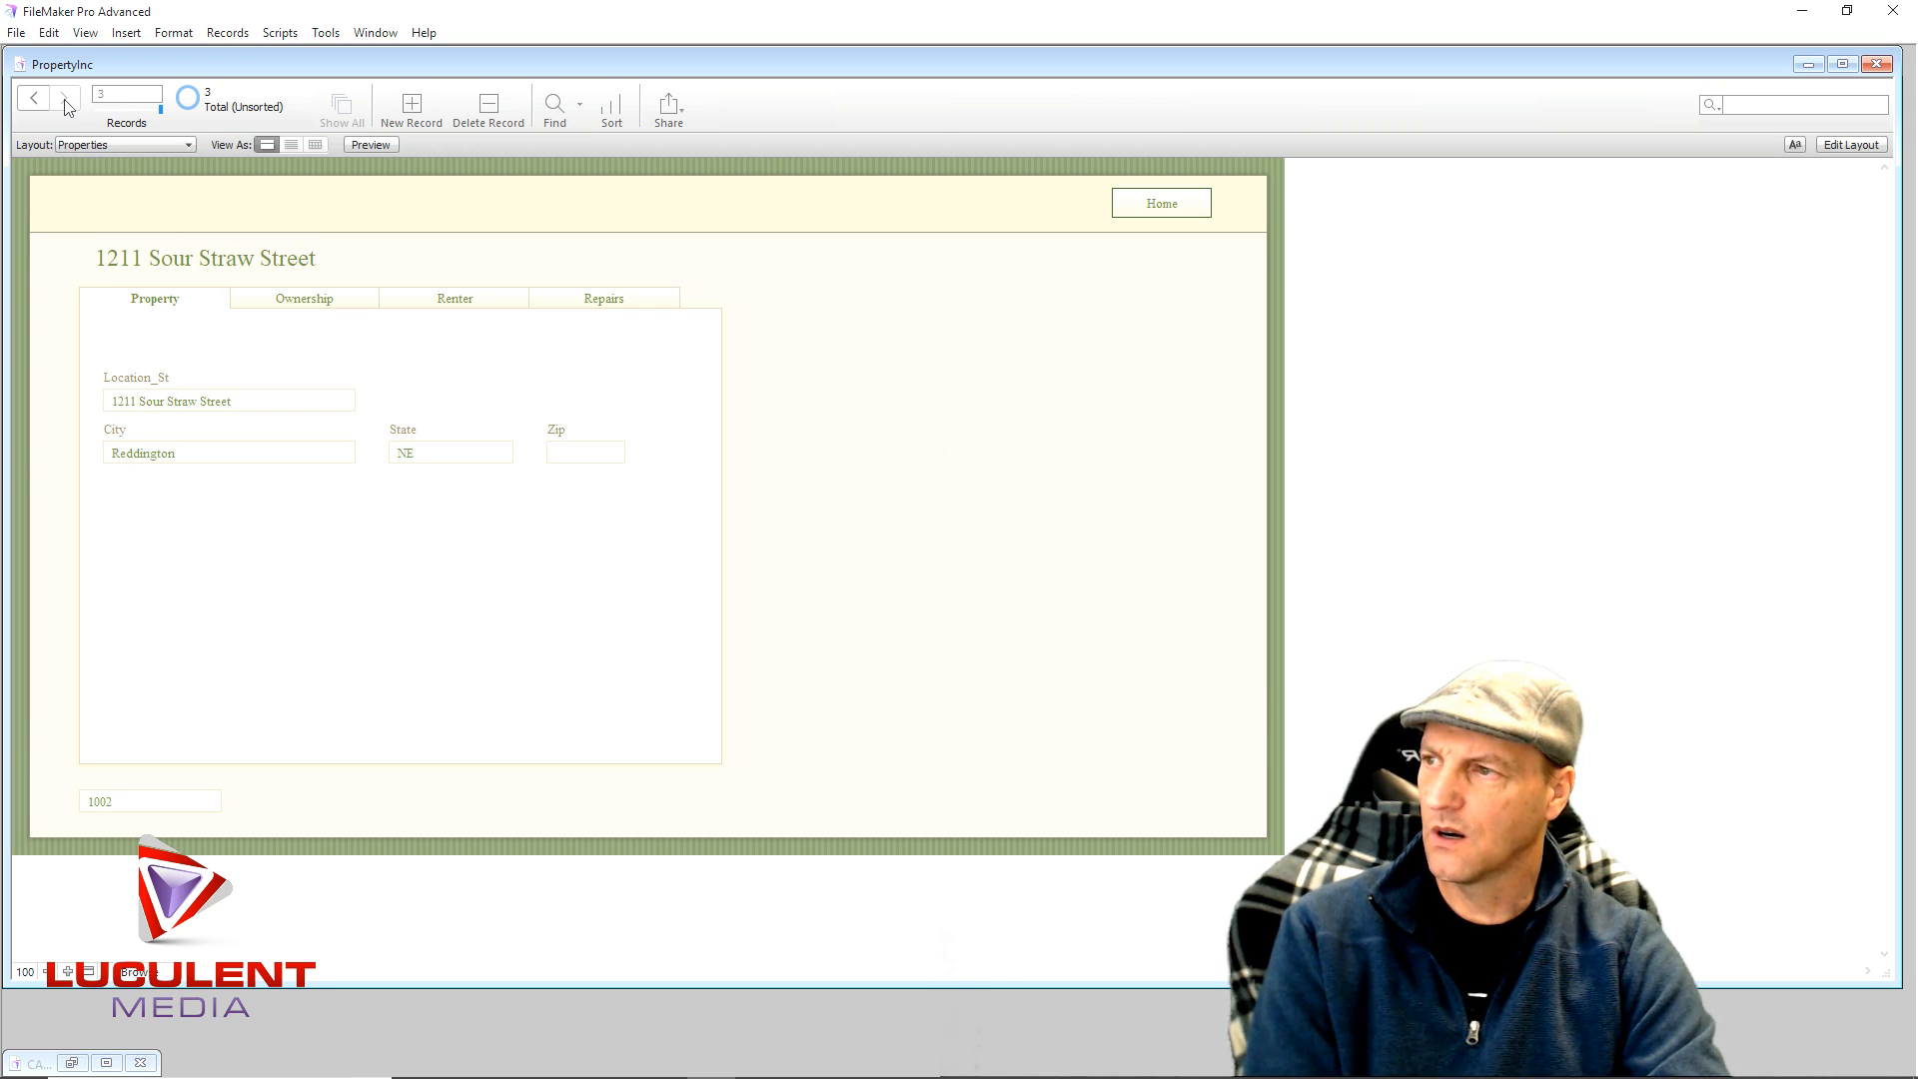
click(258, 305)
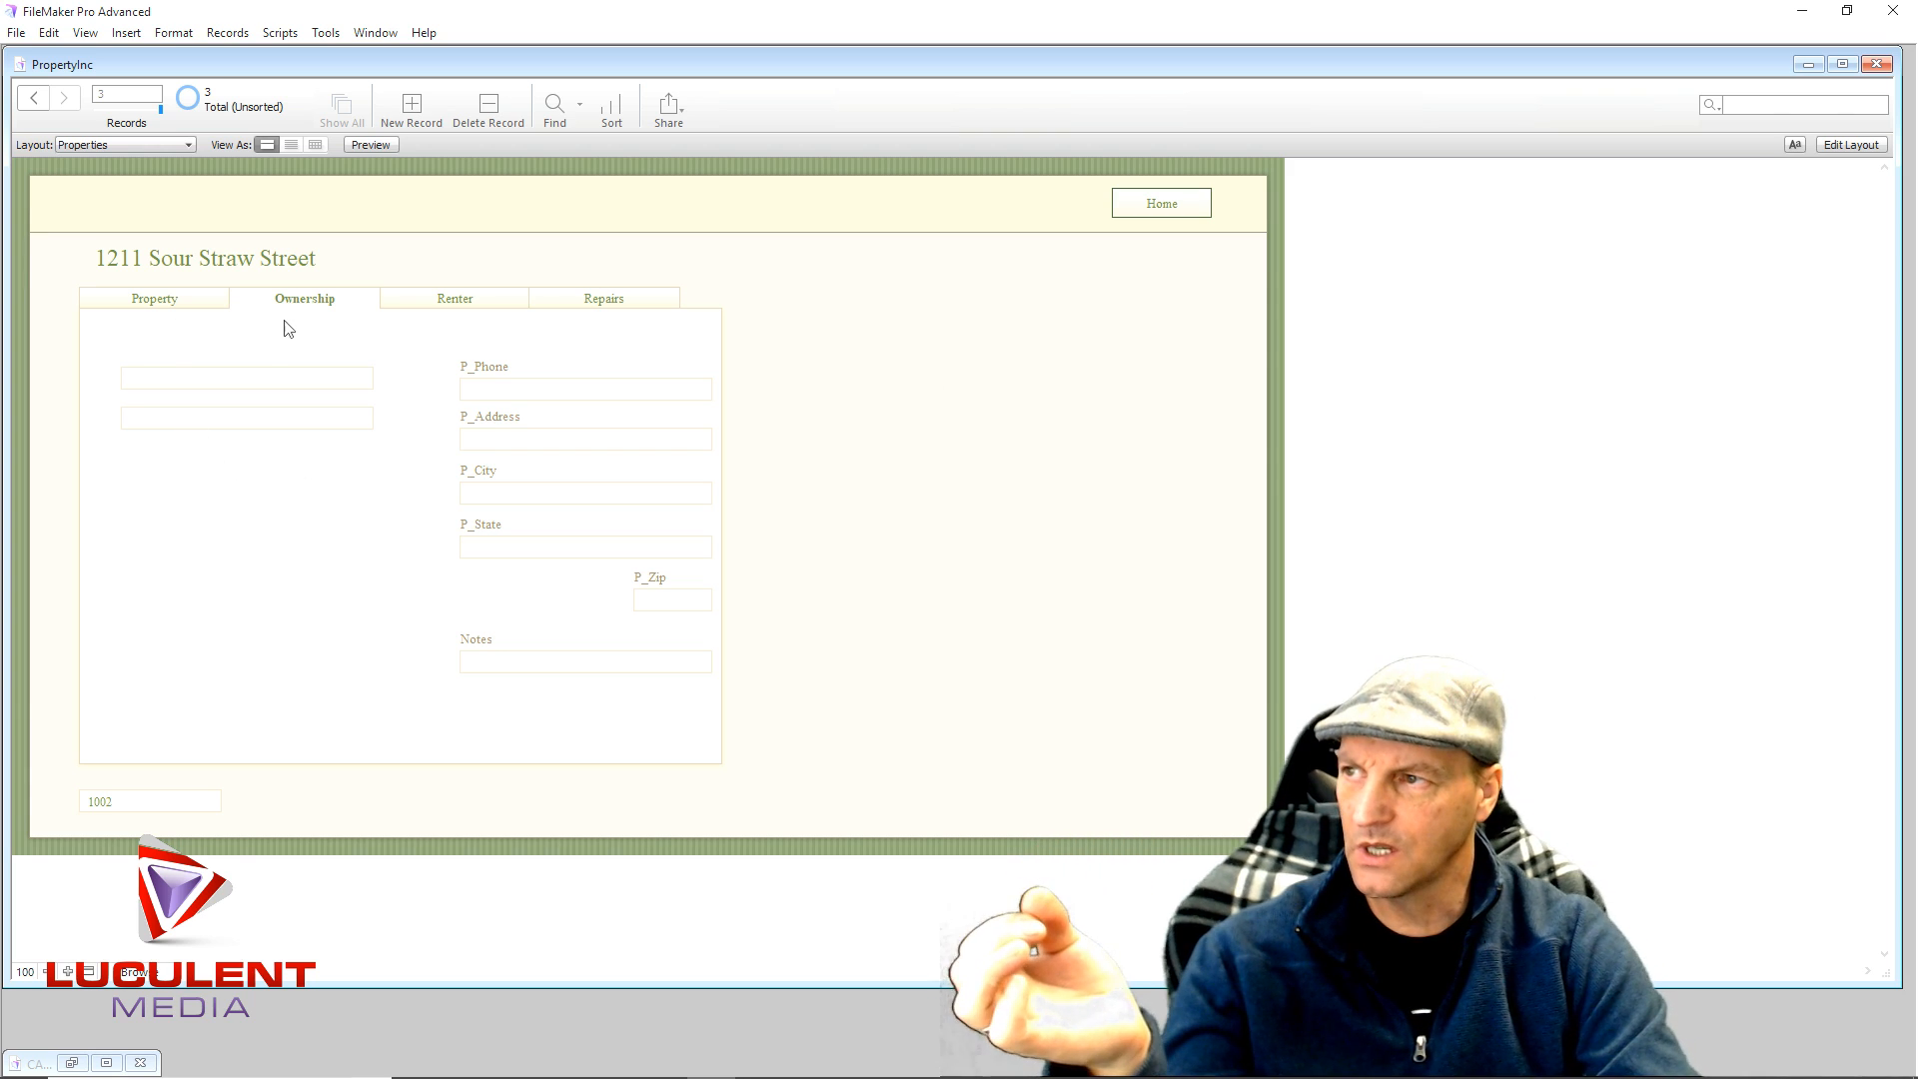
click(443, 298)
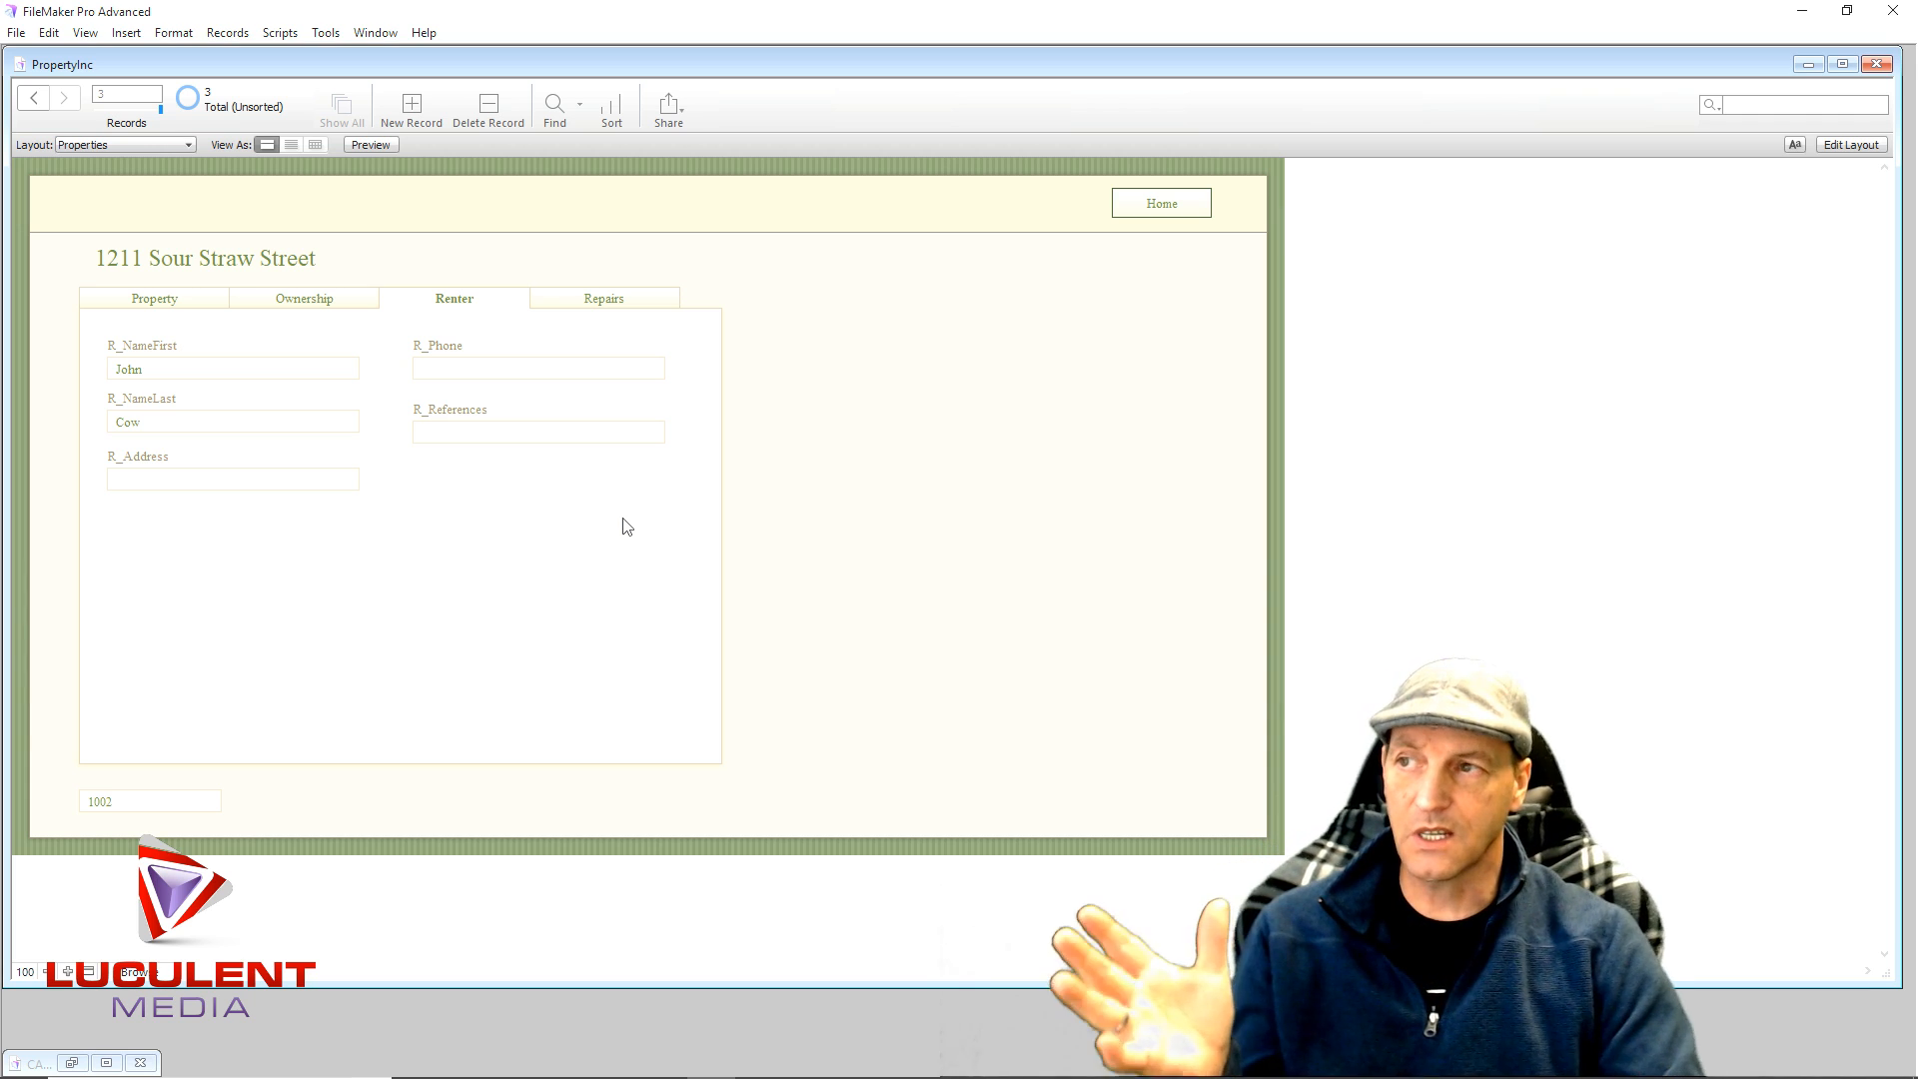
- Delete the unused idfk field from Base_Data in Manage Database
click(1853, 145)
click(1864, 108)
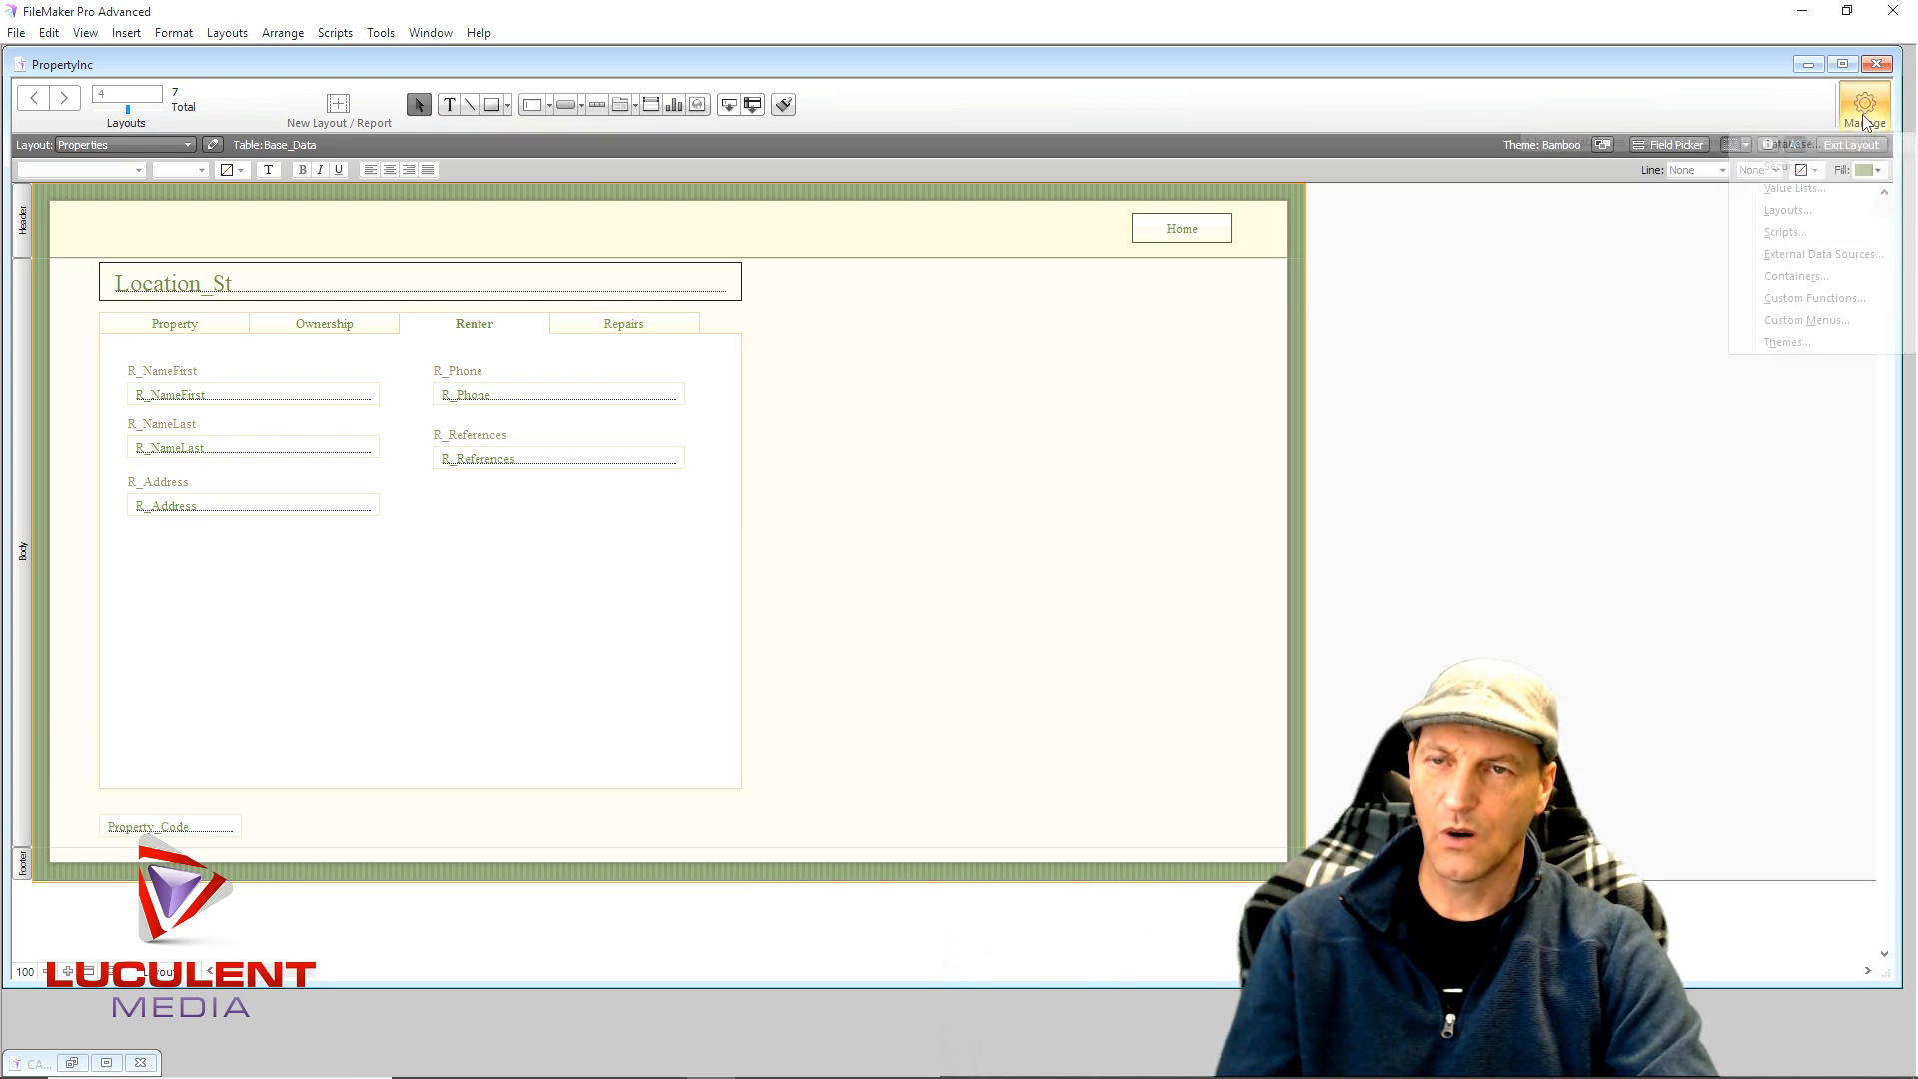
click(1774, 143)
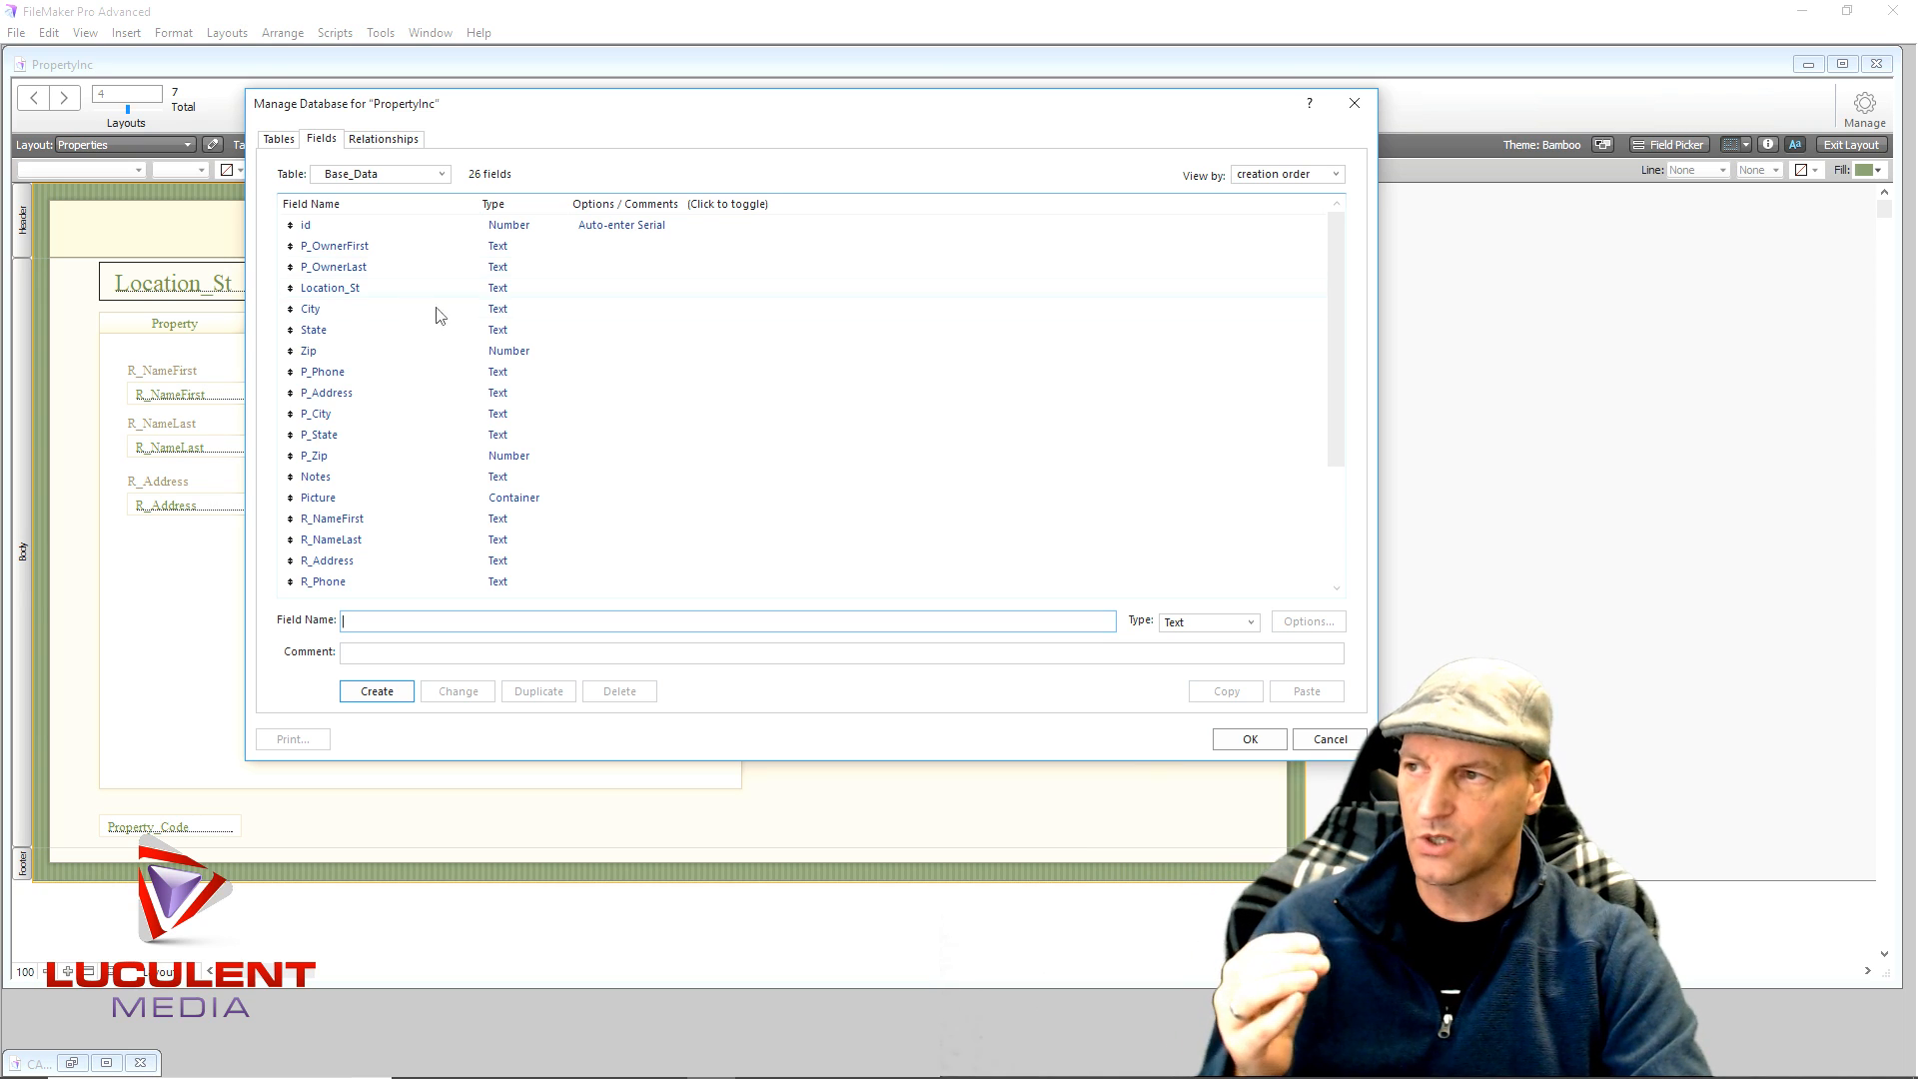
scroll(443, 543, down, 3)
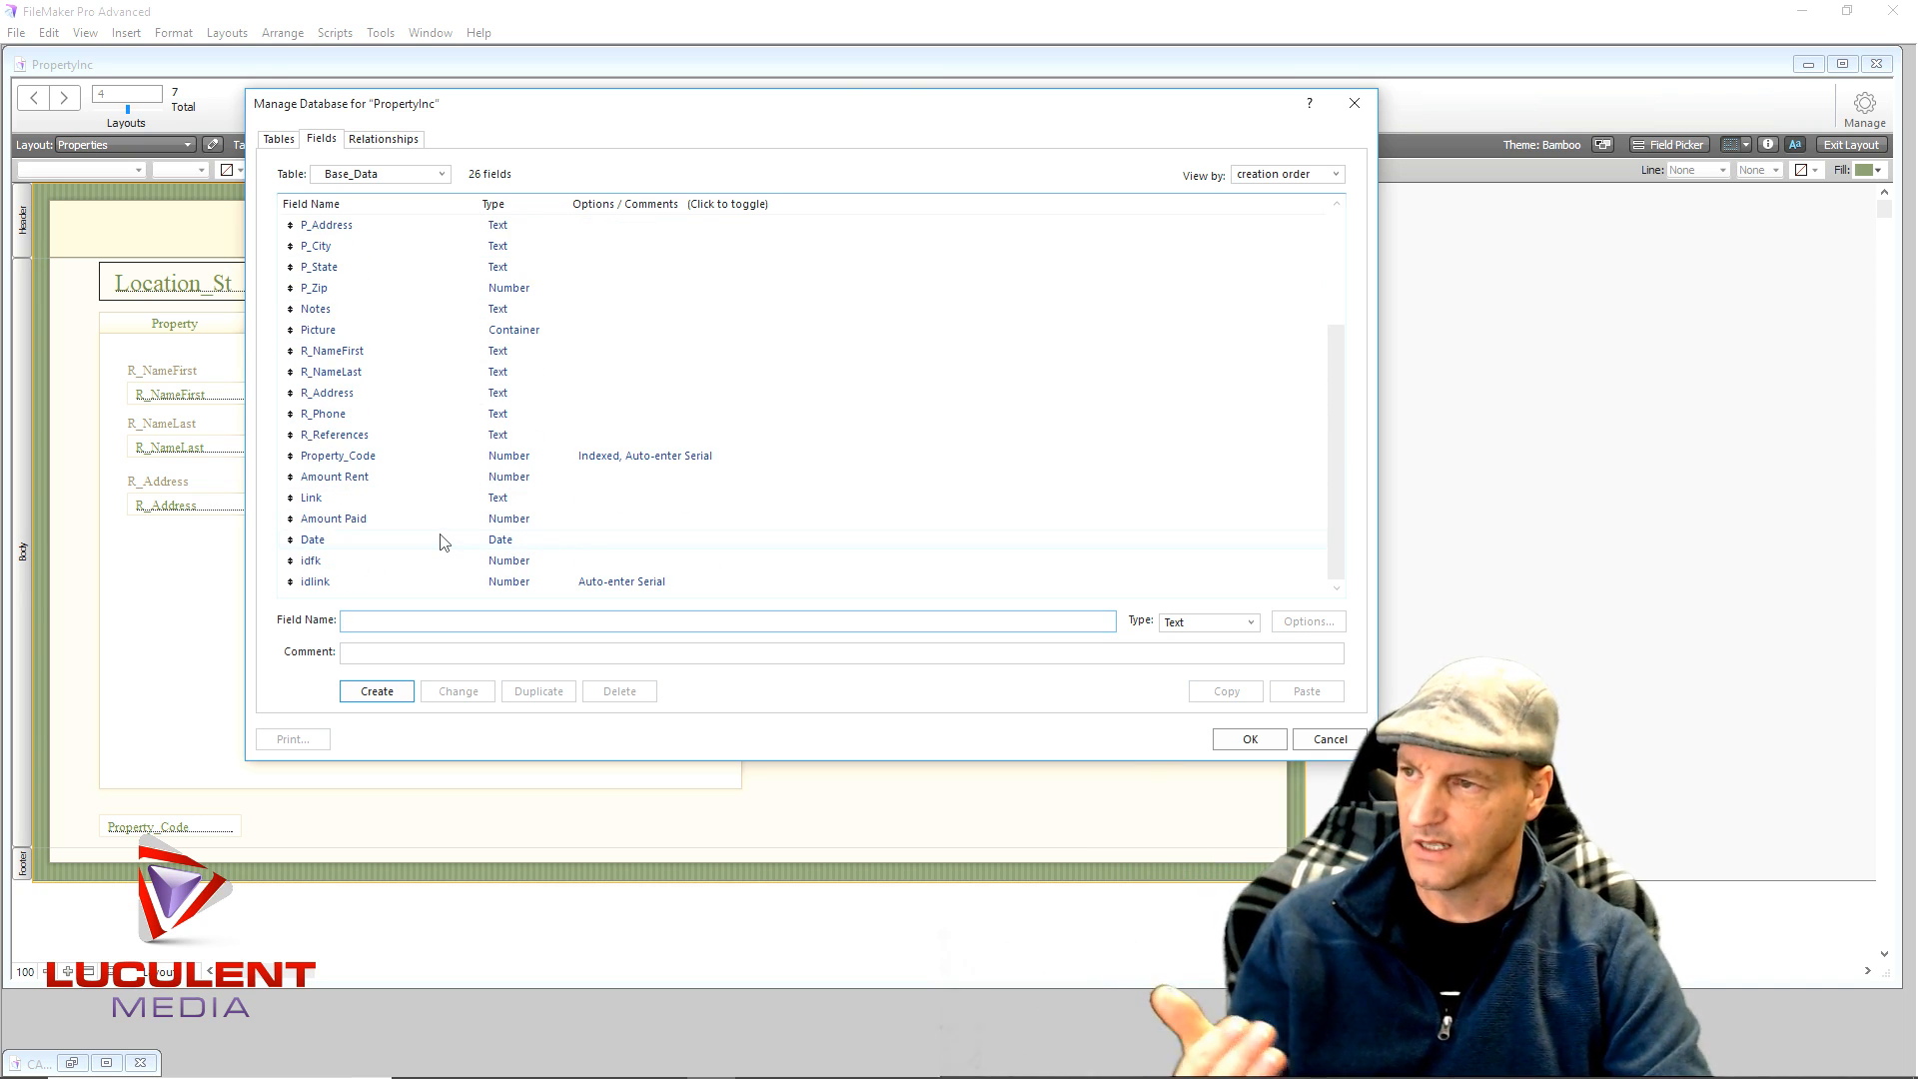
click(516, 566)
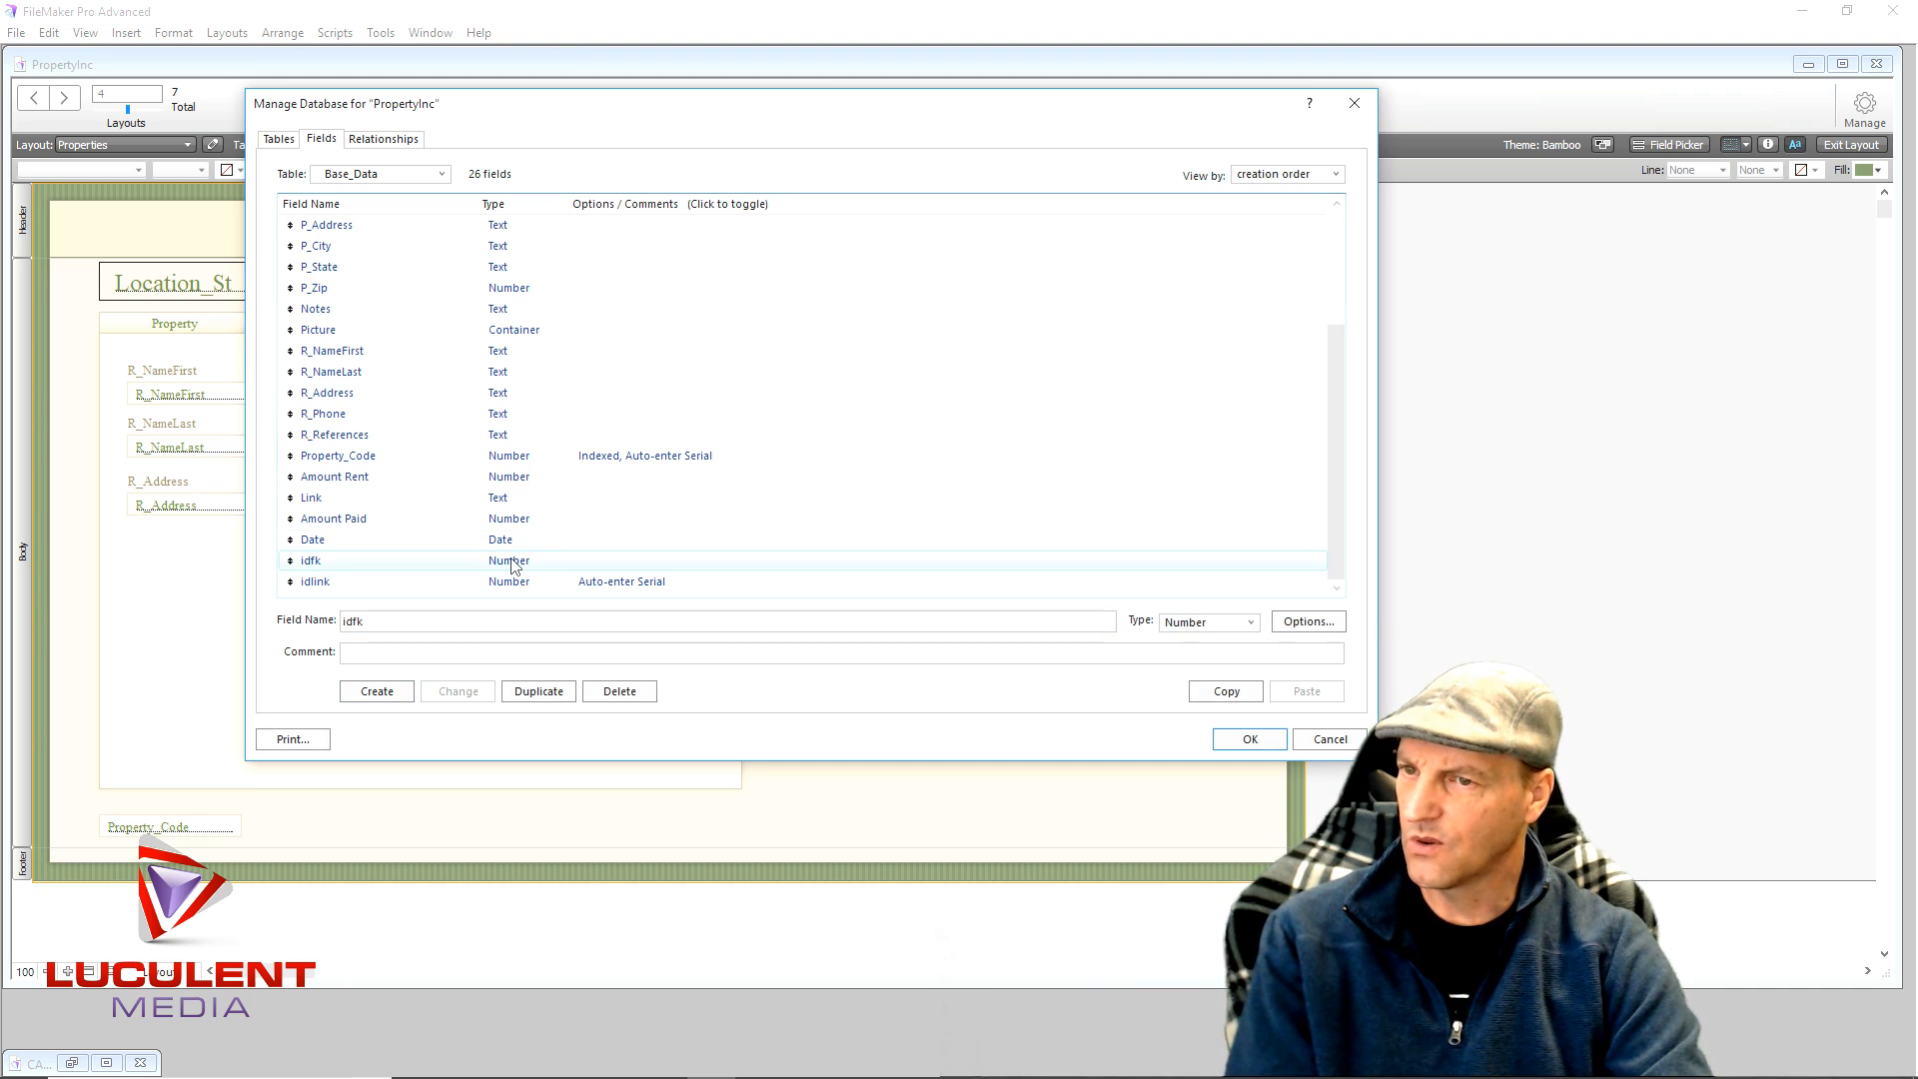
click(620, 692)
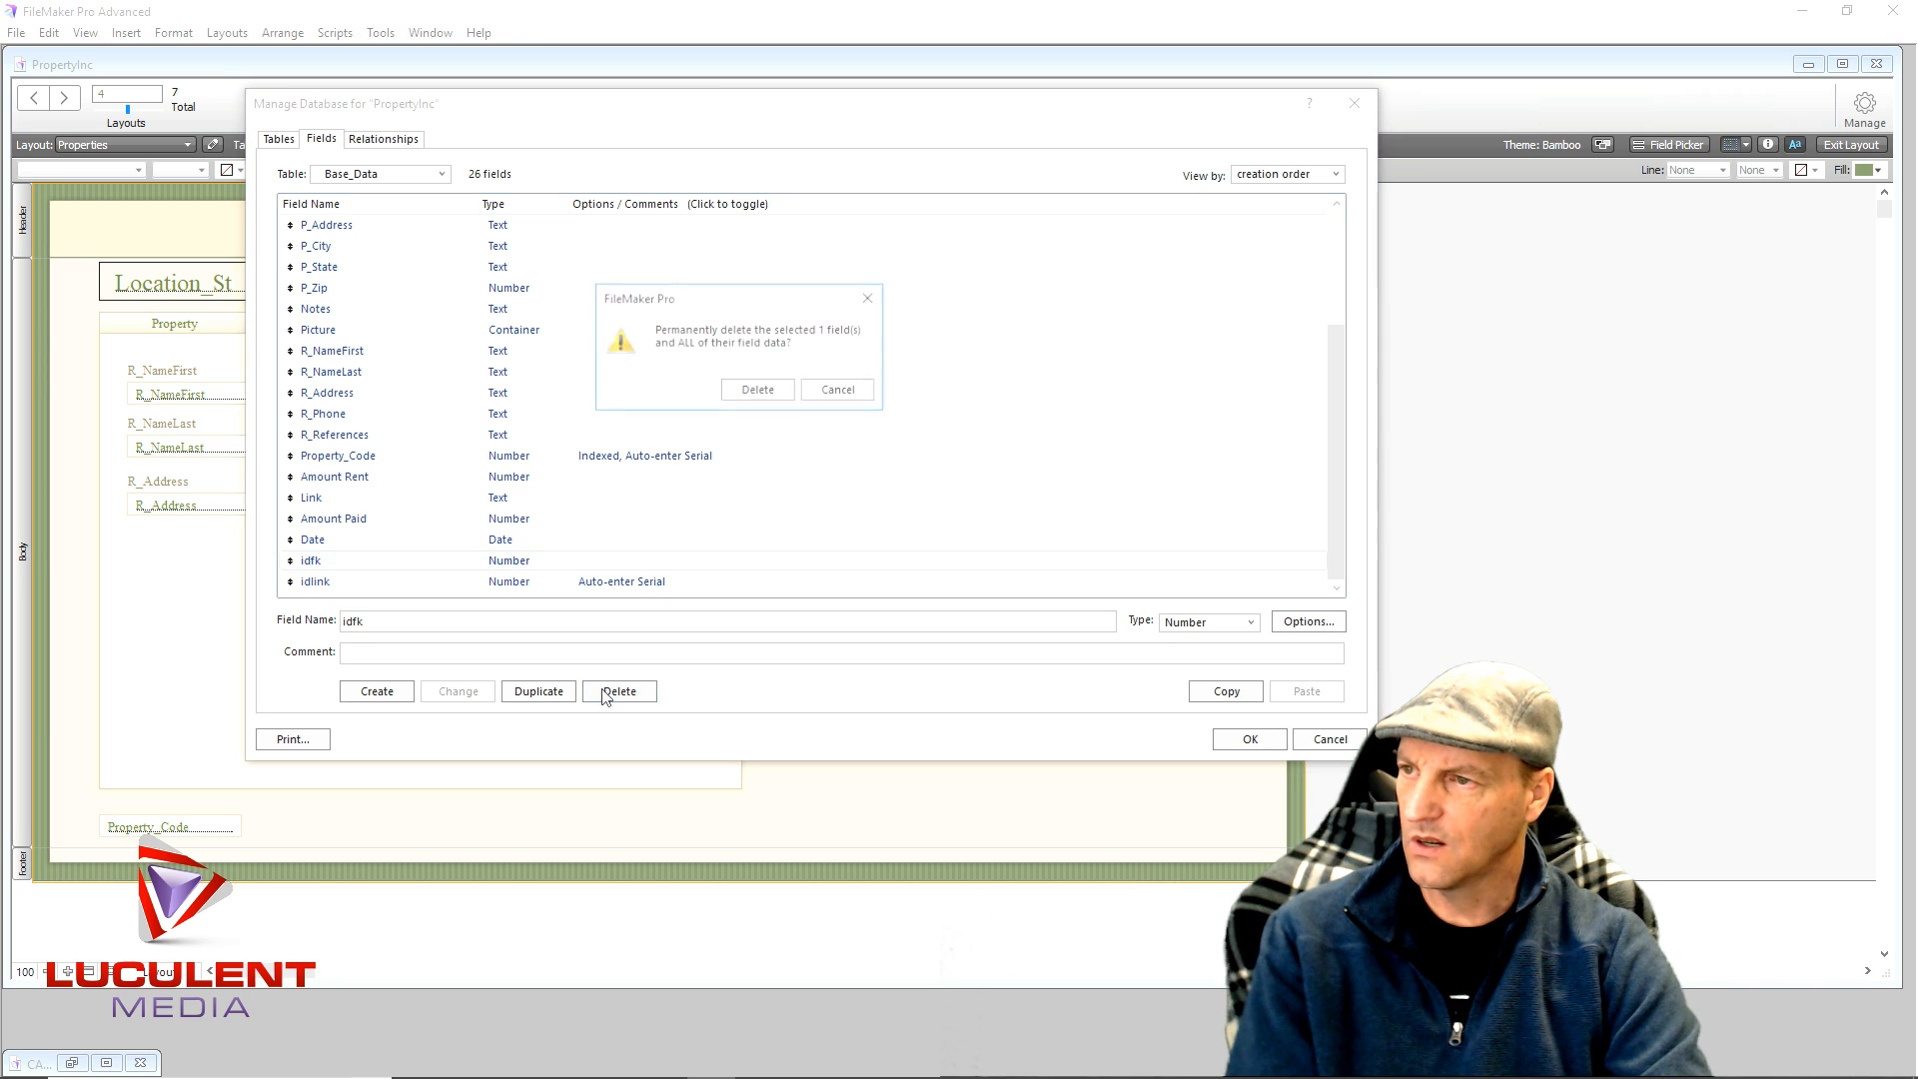
click(758, 389)
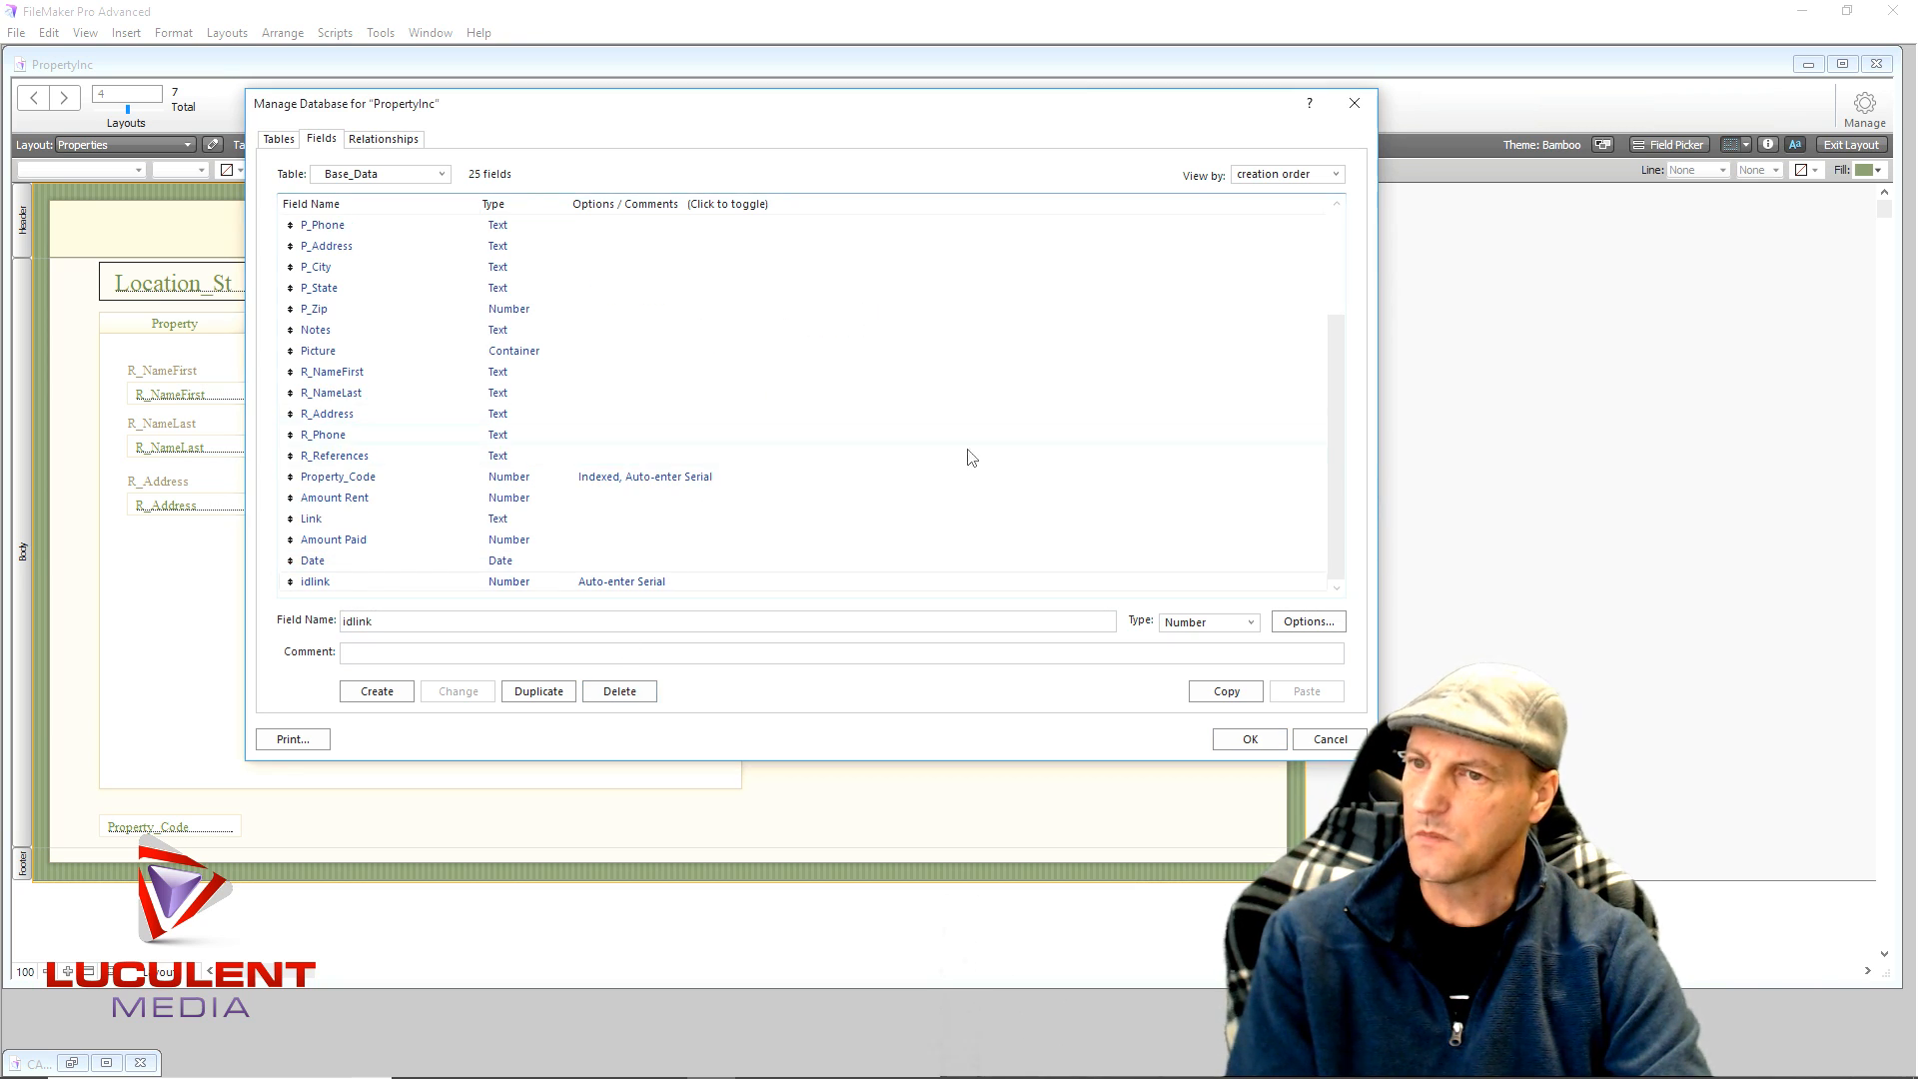
- Review the Relationships and Tables tabs, then return to Base_Data's 25-field list
scroll(989, 473, up, 3)
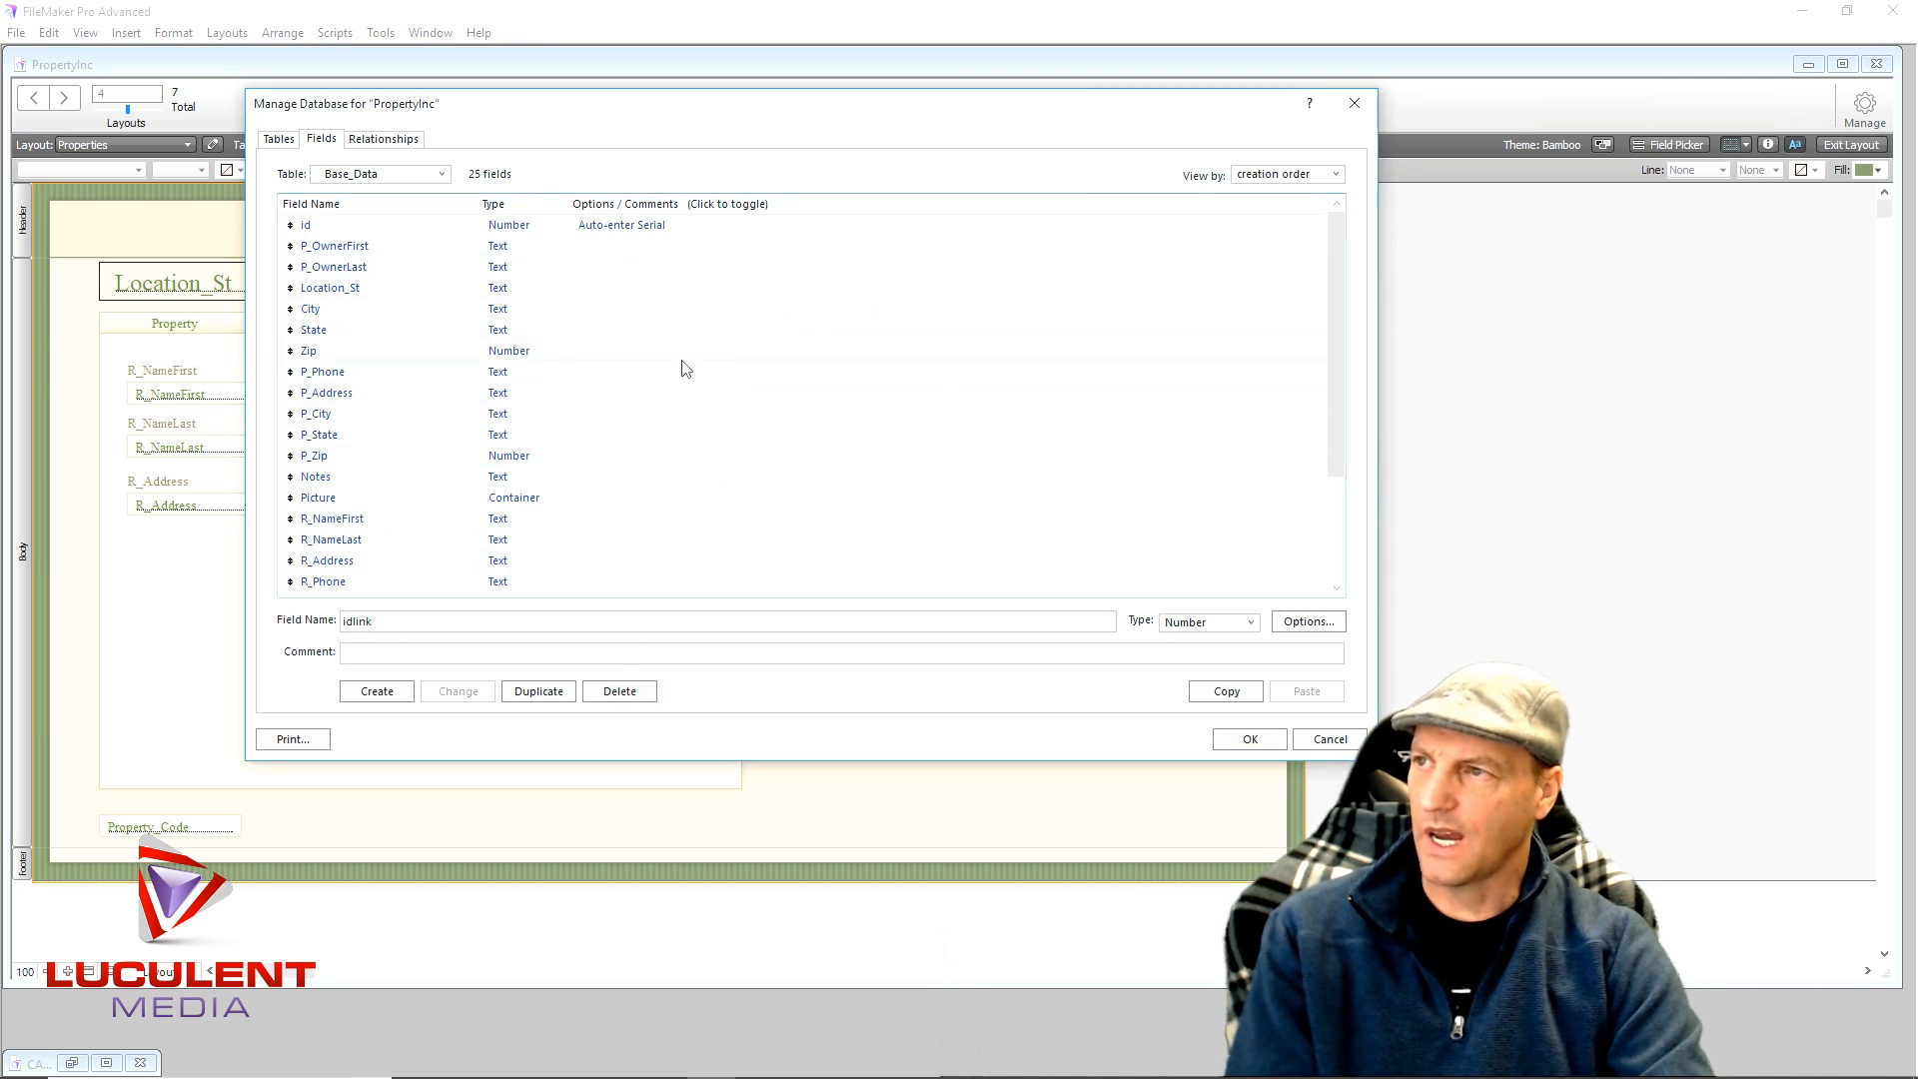
click(388, 139)
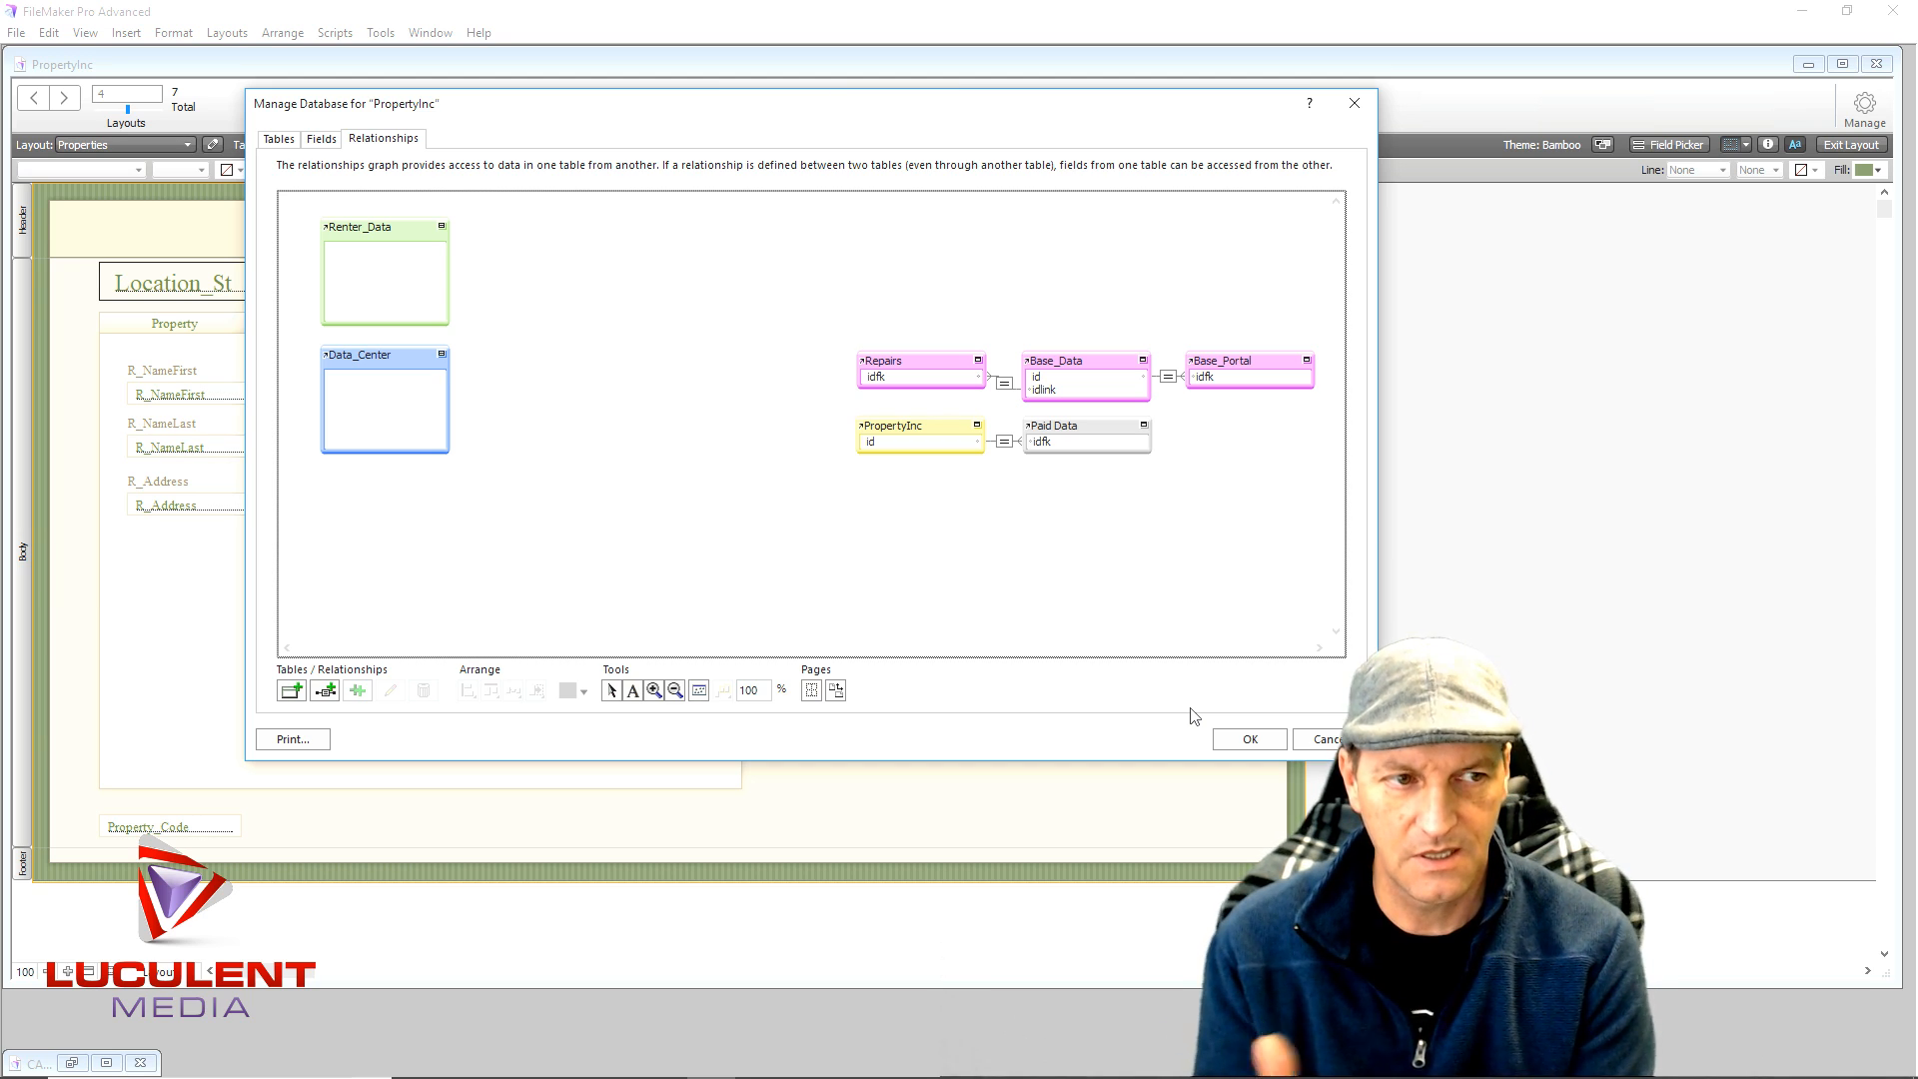
click(279, 139)
click(321, 139)
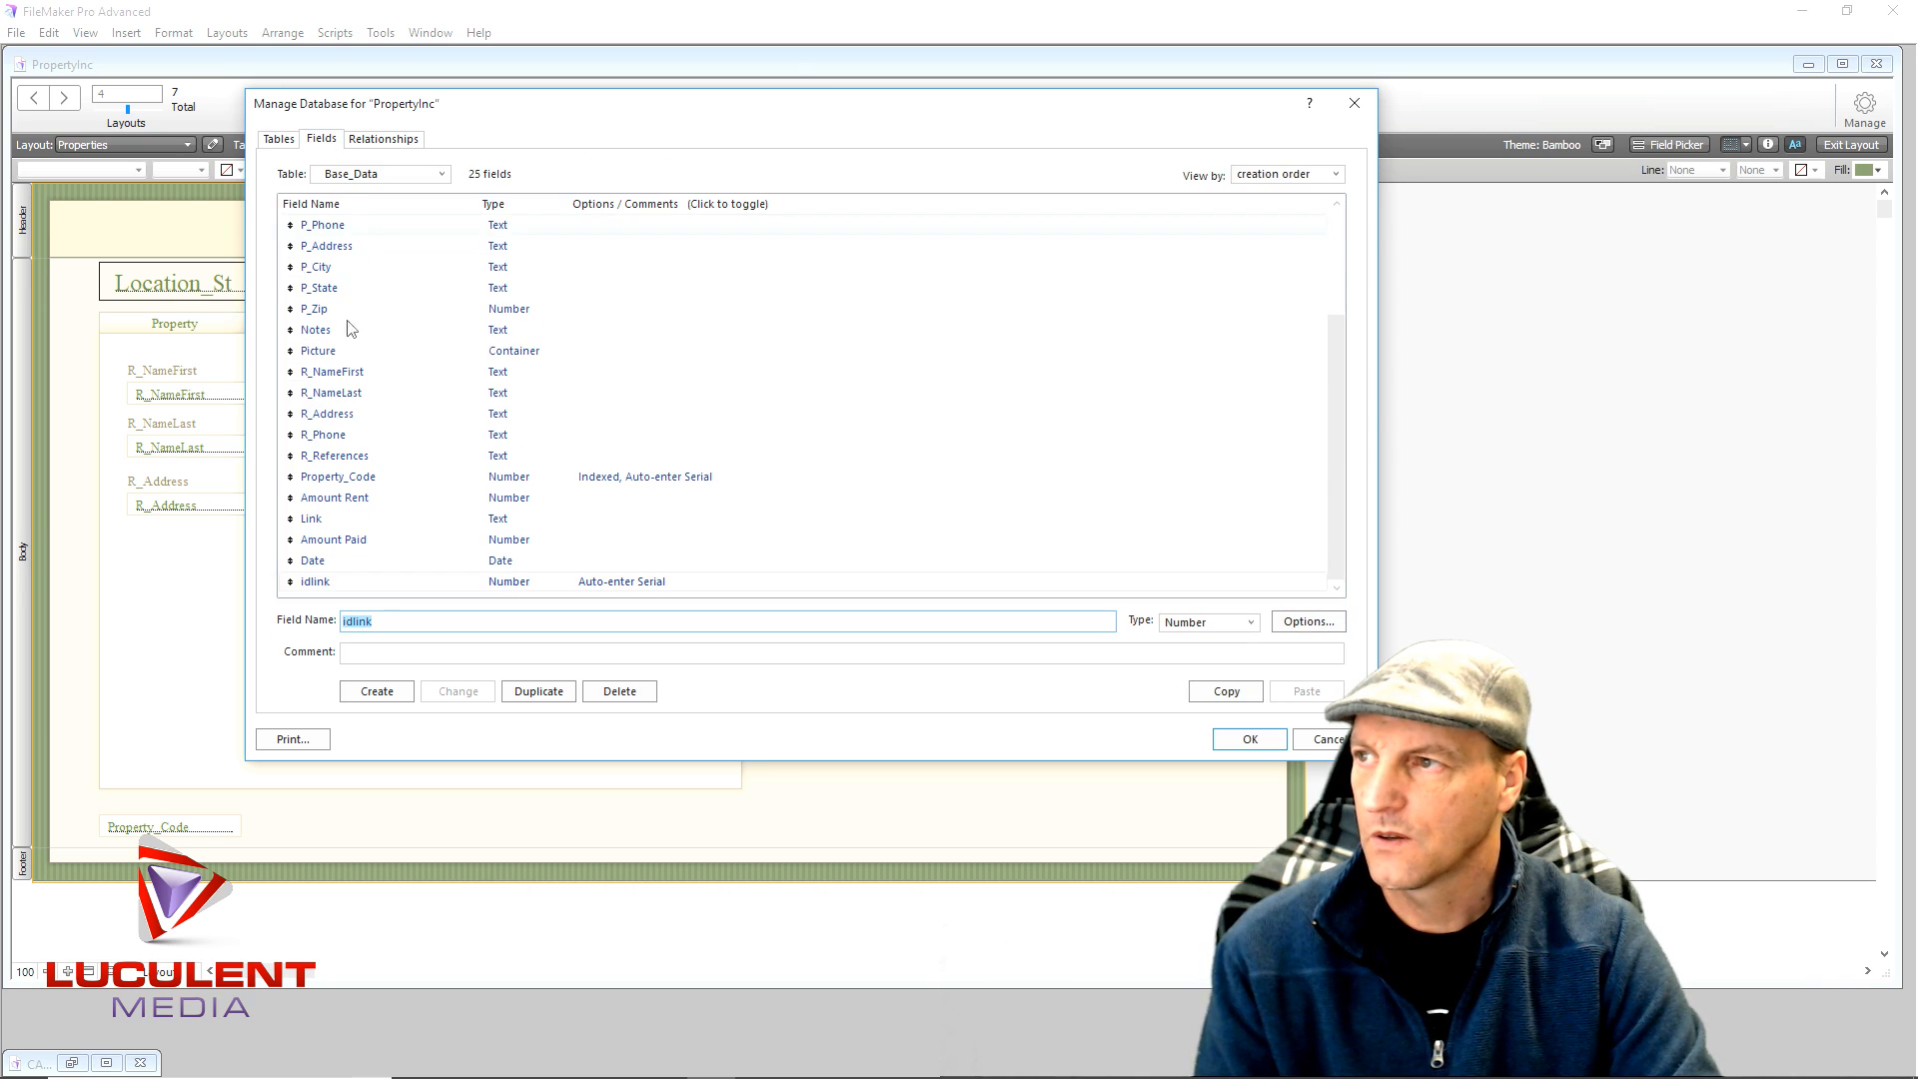
scroll(396, 398, up, 3)
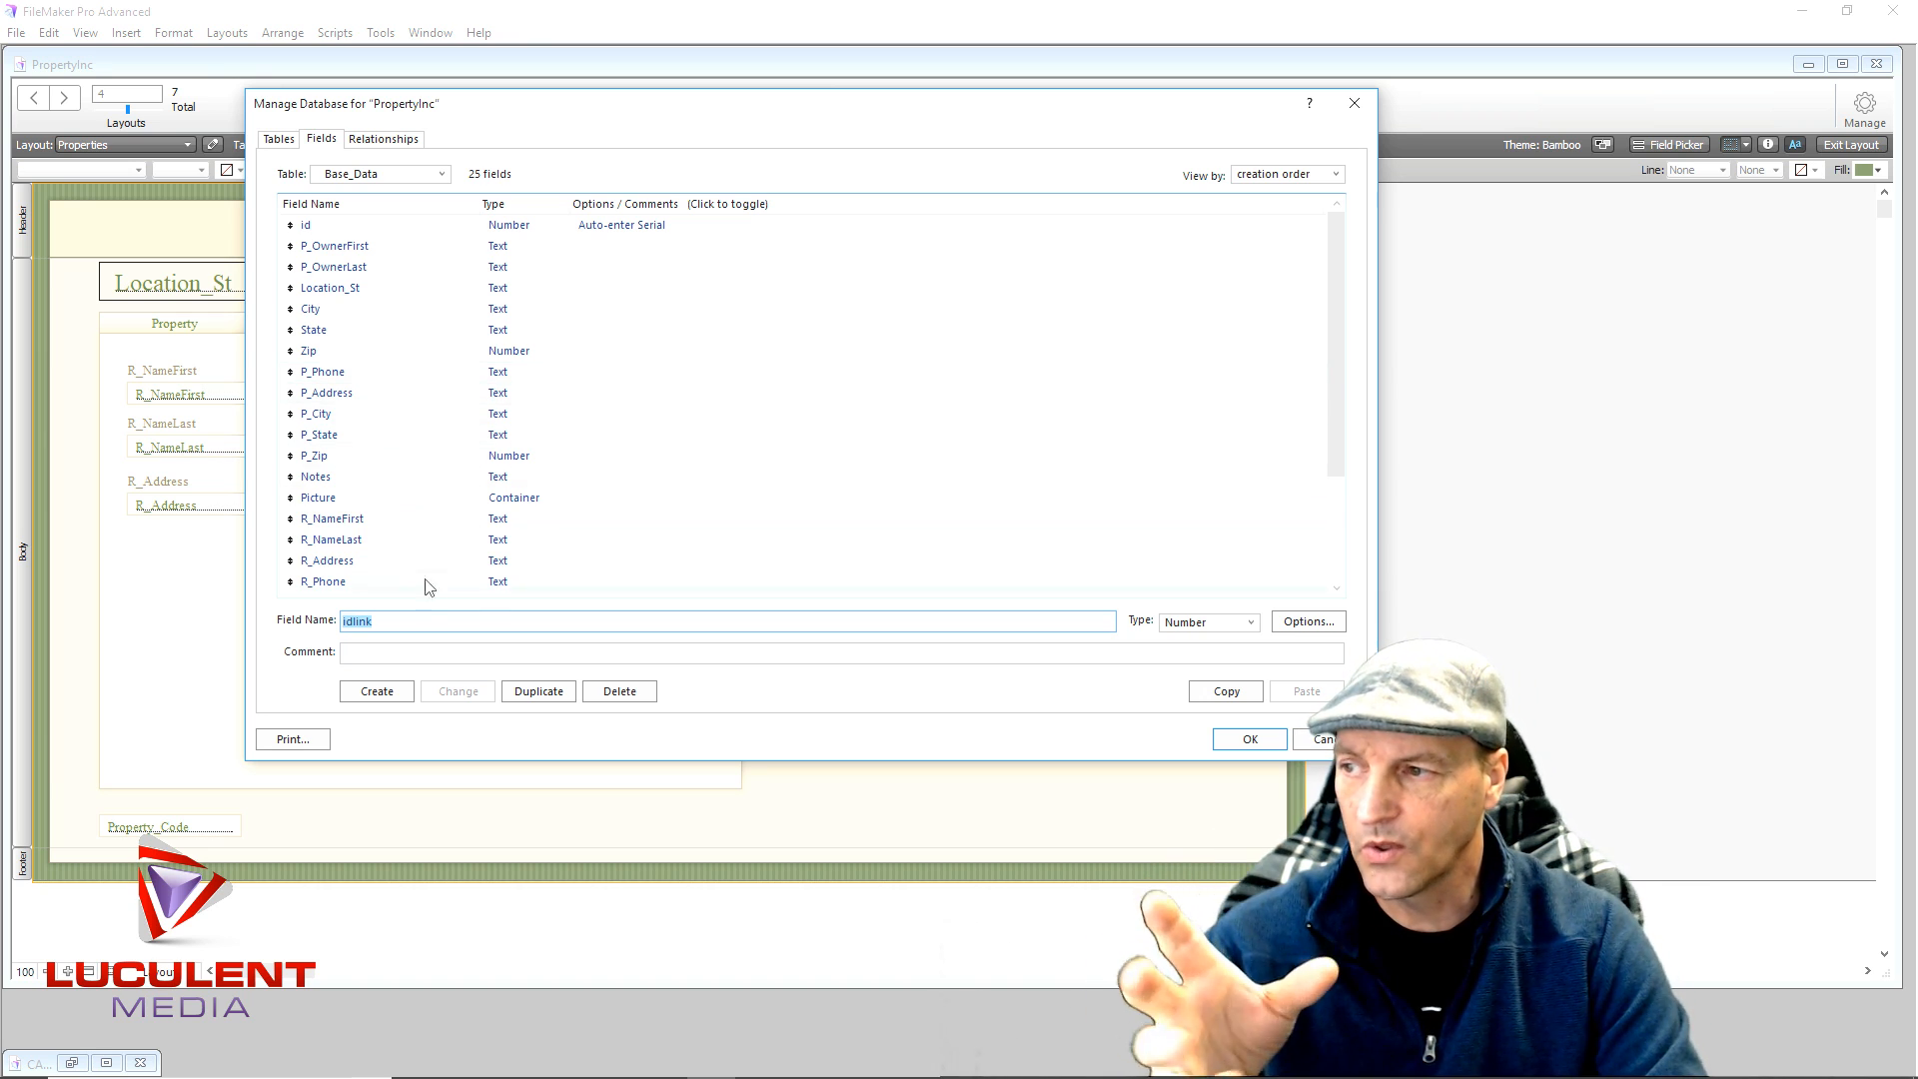
scroll(398, 481, down, 3)
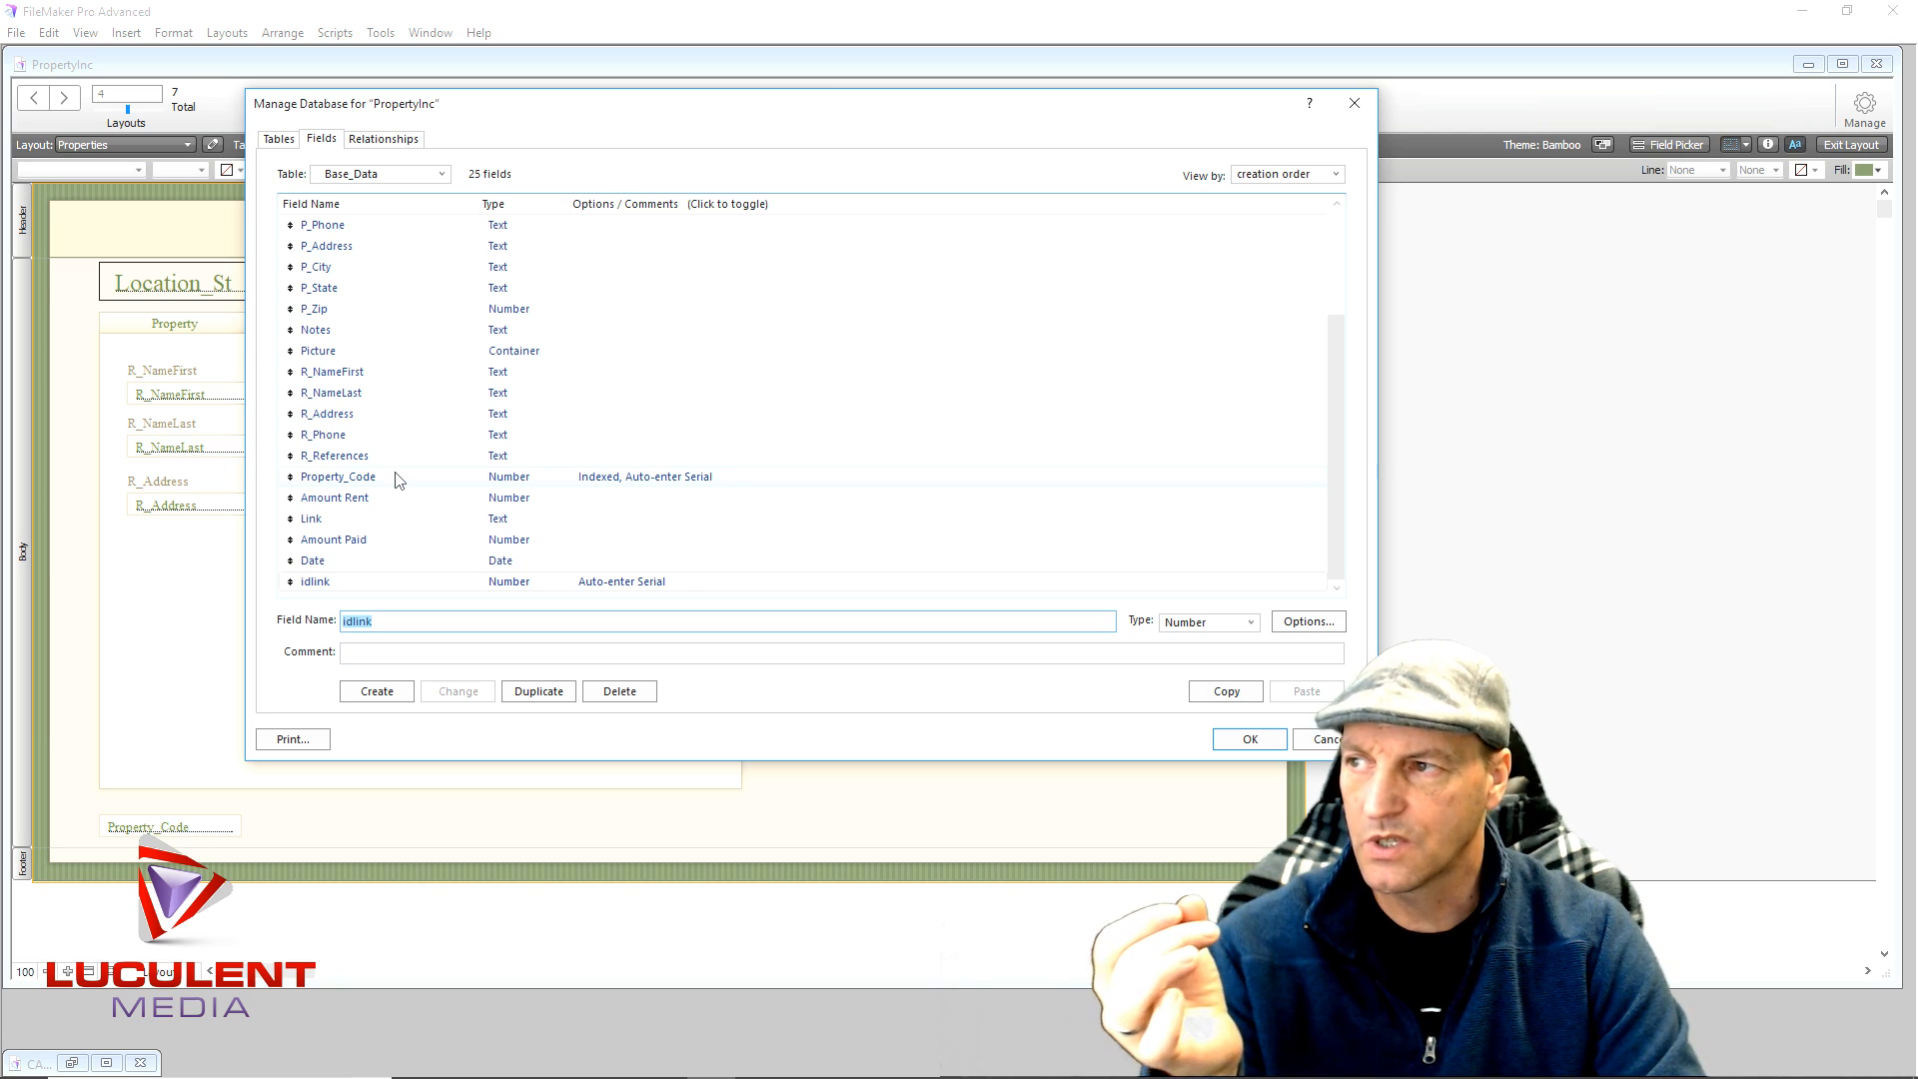